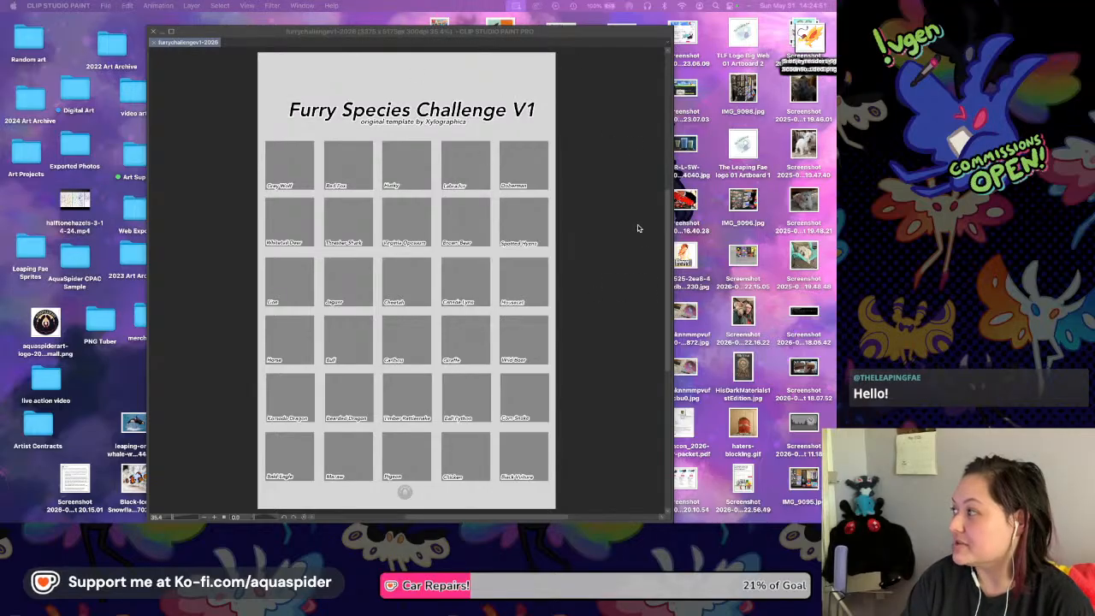
Switch to Firefox and examine the completed Furry Species Challenge V1 example sheet, row by row, as drawing reference.
{"action": "key", "text": "super+n"}
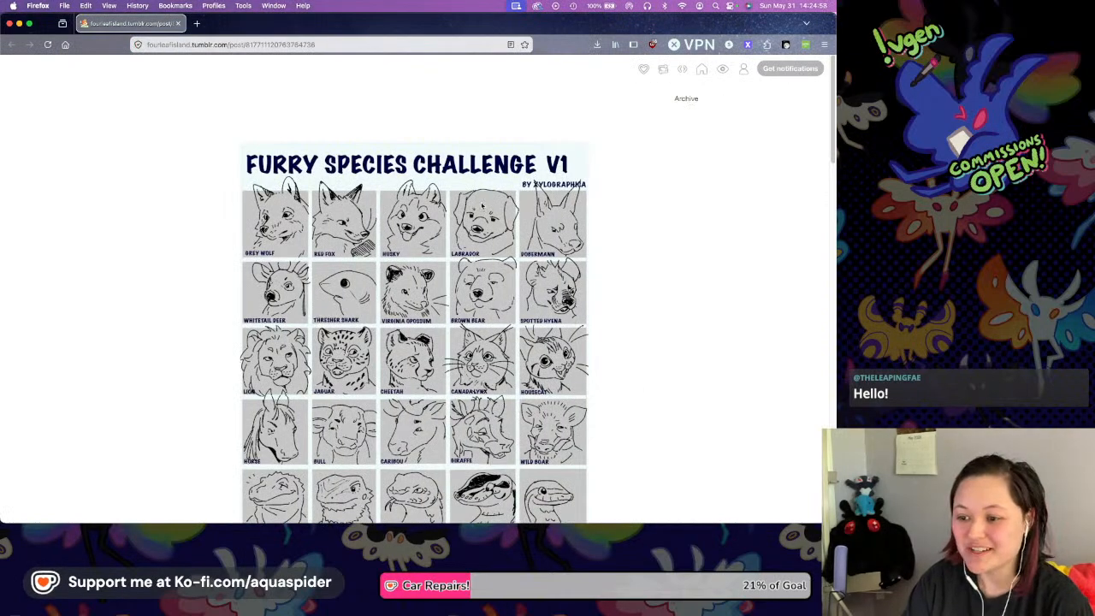
{"action": "scroll", "coordinate": [381, 85], "scroll_direction": "down", "scroll_amount": 1}
{"action": "scroll", "coordinate": [557, 226], "scroll_direction": "down", "scroll_amount": 3}
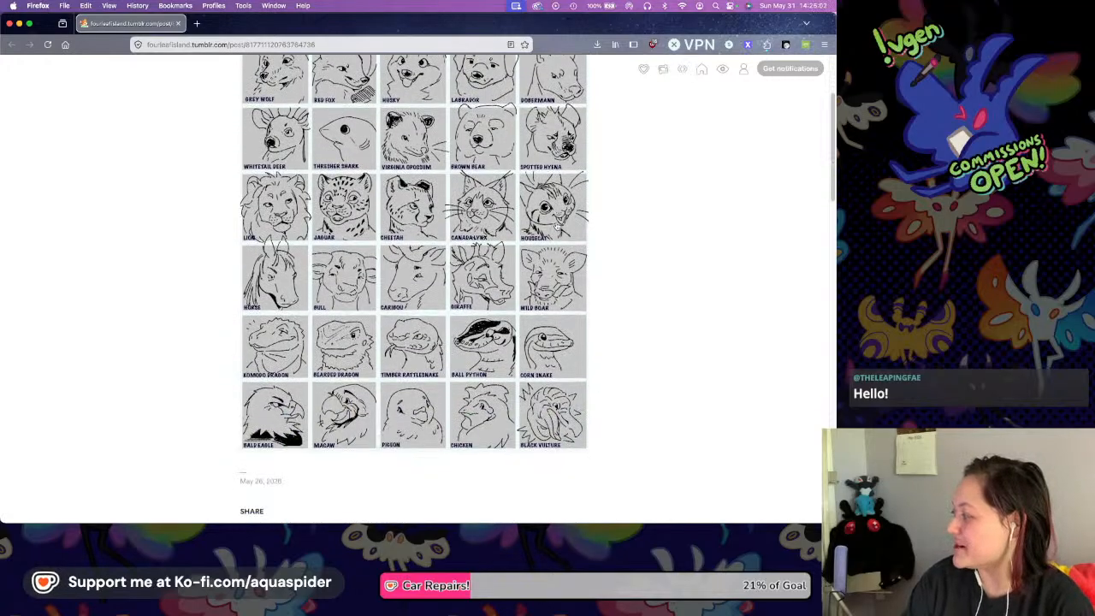
{"action": "scroll", "coordinate": [557, 227], "scroll_direction": "down", "scroll_amount": 1}
{"action": "scroll", "coordinate": [557, 227], "scroll_direction": "down", "scroll_amount": 1}
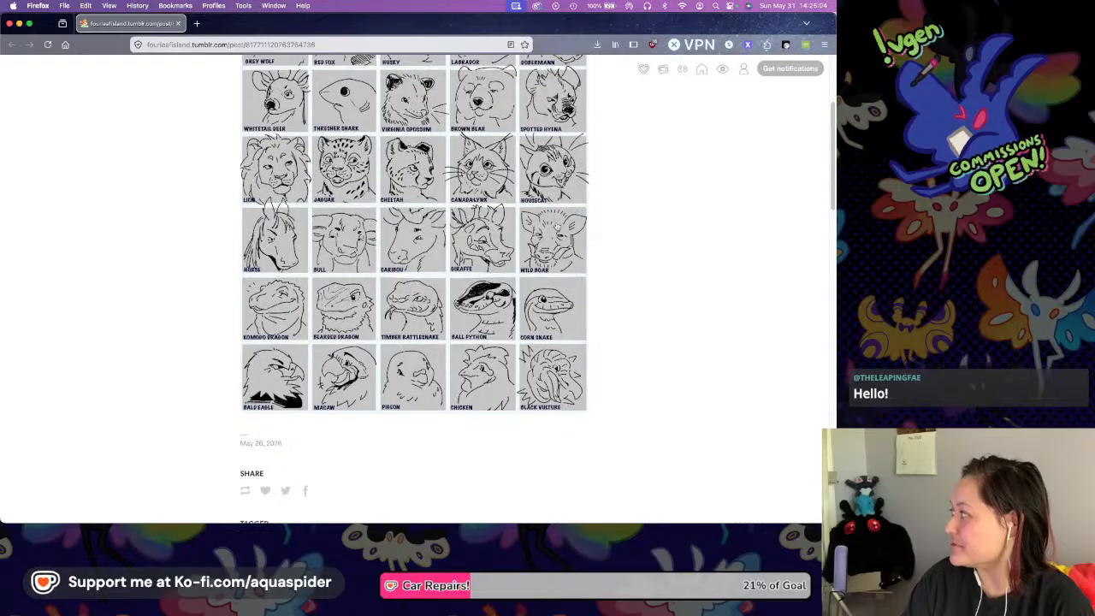
{"action": "scroll", "coordinate": [557, 227], "scroll_direction": "up", "scroll_amount": 4}
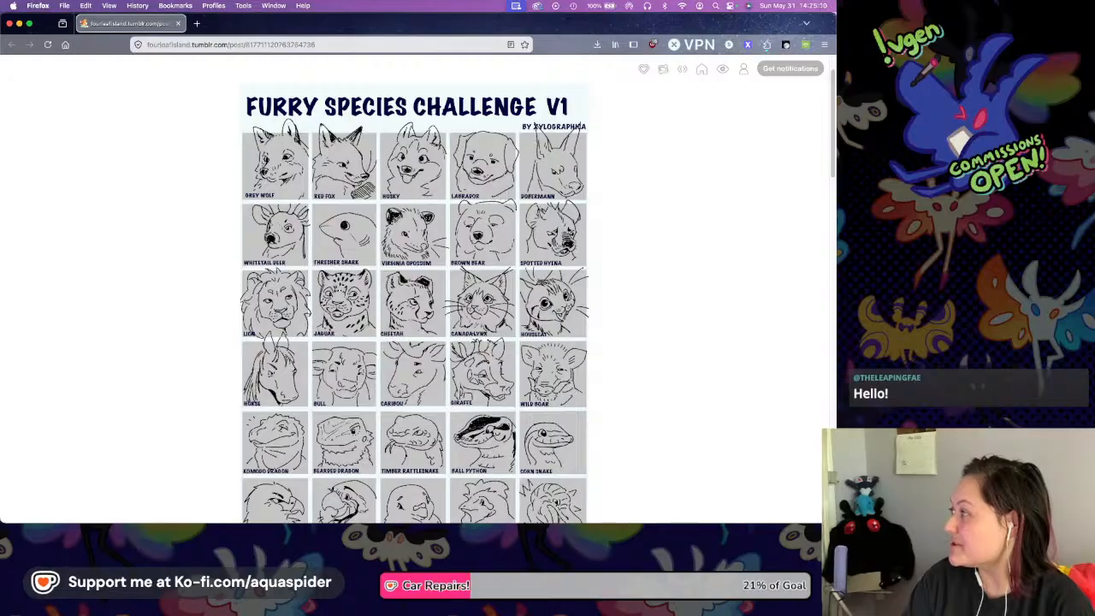
{"action": "key", "text": "super+w"}
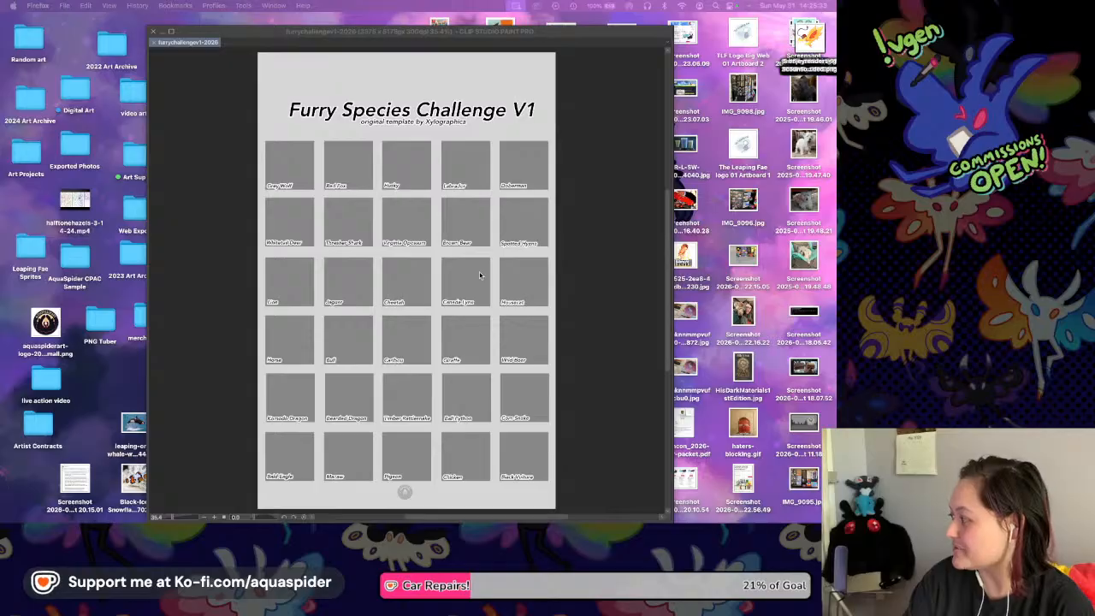
Switch to Clip Studio Paint and sketch the wolf's oval head in the Grey Wolf square, on Layer 6 in the wolf folder.
{"action": "left_click", "coordinate": [329, 306]}
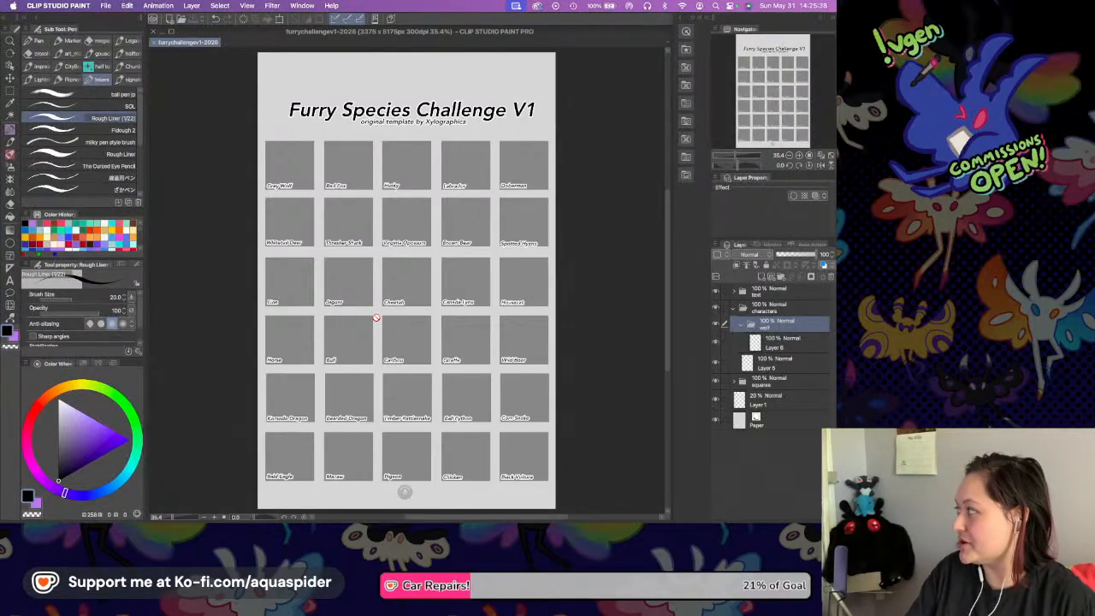
{"action": "left_click", "coordinate": [778, 344]}
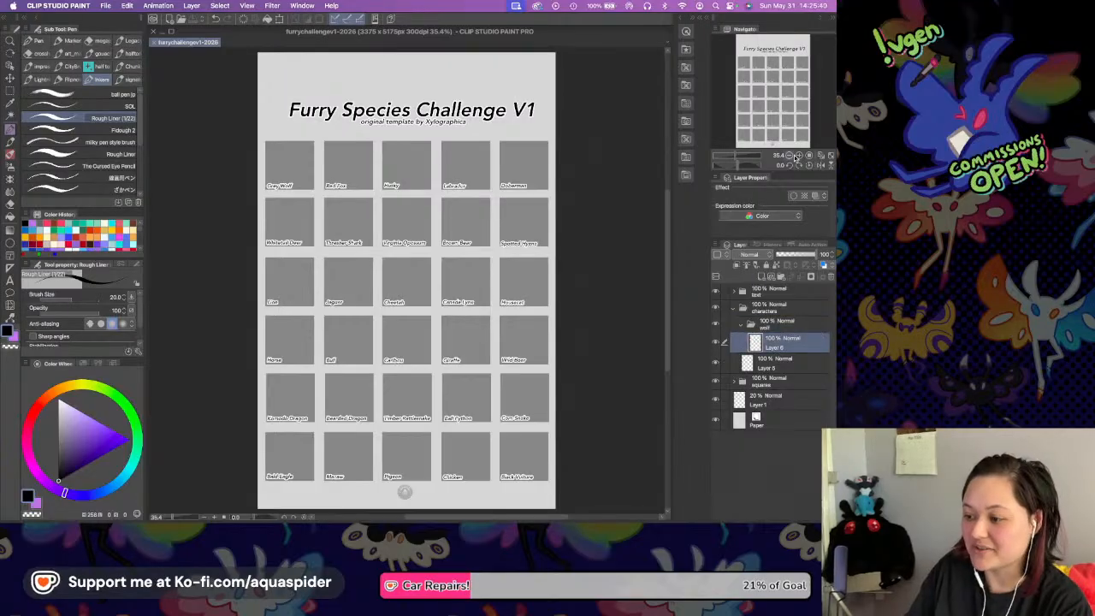
{"action": "left_click", "coordinate": [798, 155]}
{"action": "key", "text": "super+plus"}
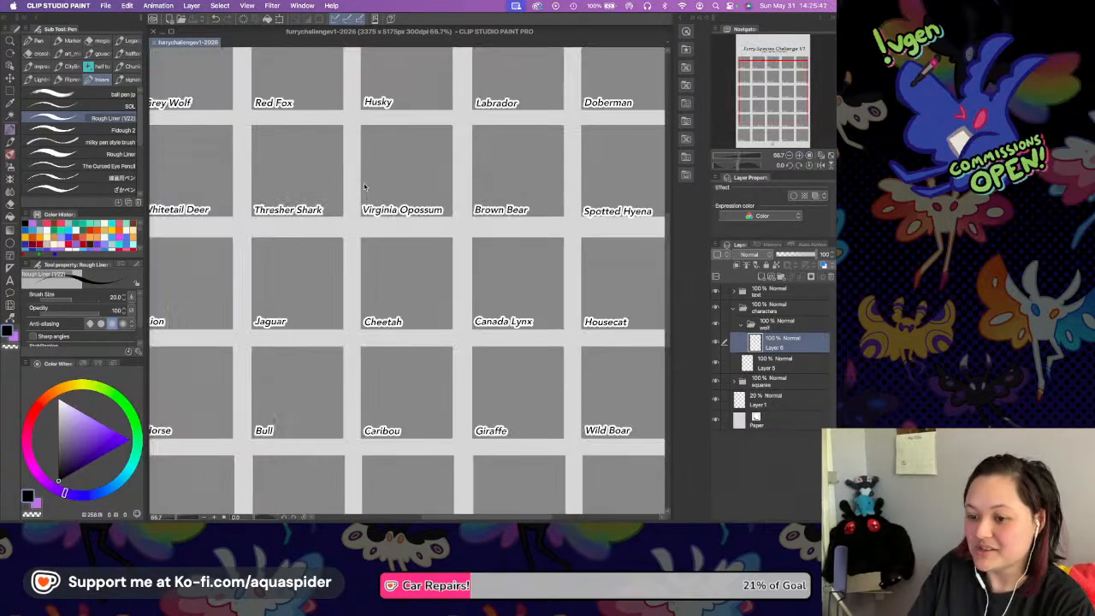
{"action": "left_click_drag", "start_coordinate": [368, 179], "coordinate": [556, 389]}
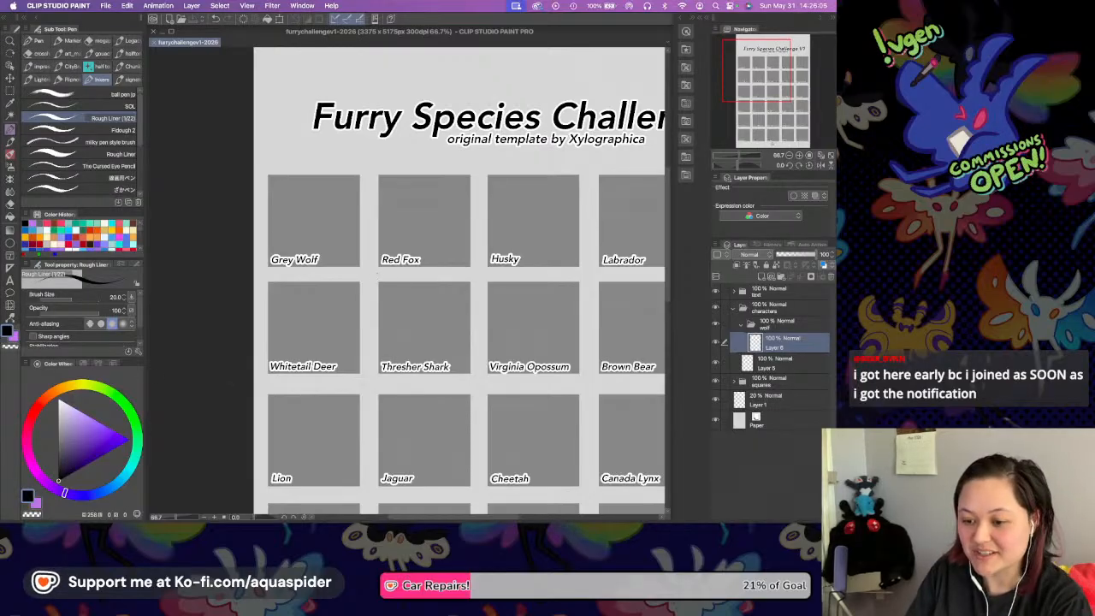
{"action": "left_click_drag", "start_coordinate": [391, 242], "coordinate": [440, 324]}
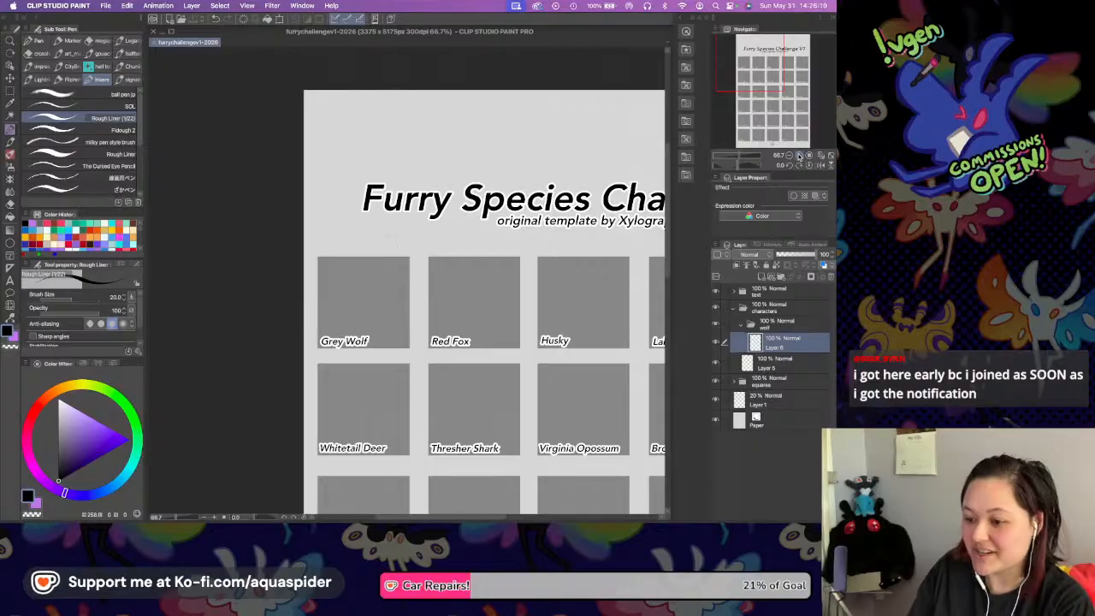
{"action": "left_click", "coordinate": [799, 157]}
{"action": "left_click", "coordinate": [798, 157]}
{"action": "left_click_drag", "start_coordinate": [408, 244], "coordinate": [446, 224]}
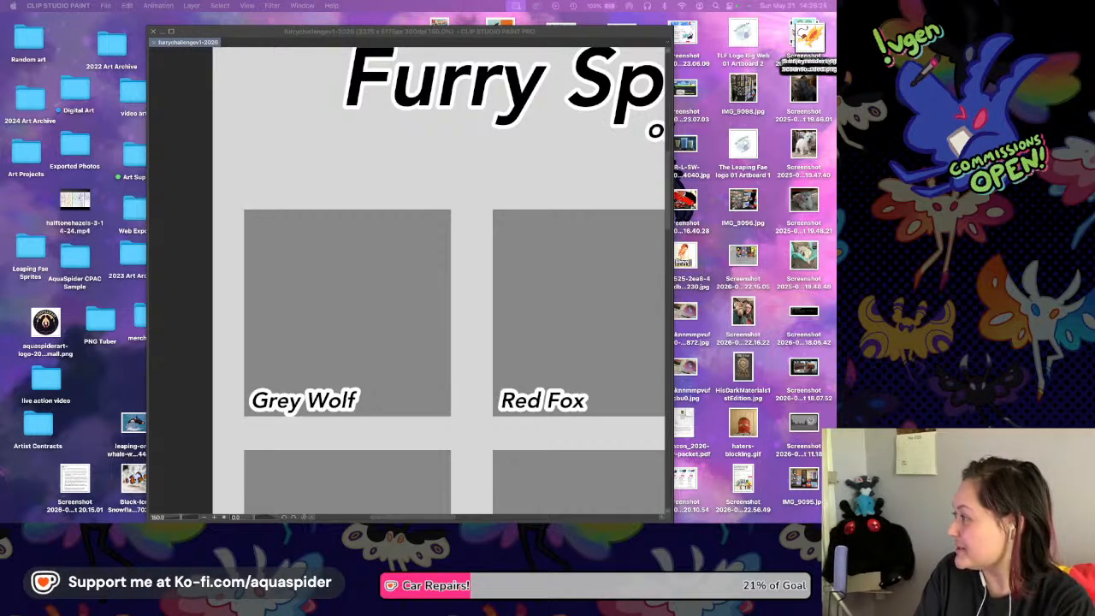
{"action": "left_click", "coordinate": [629, 328]}
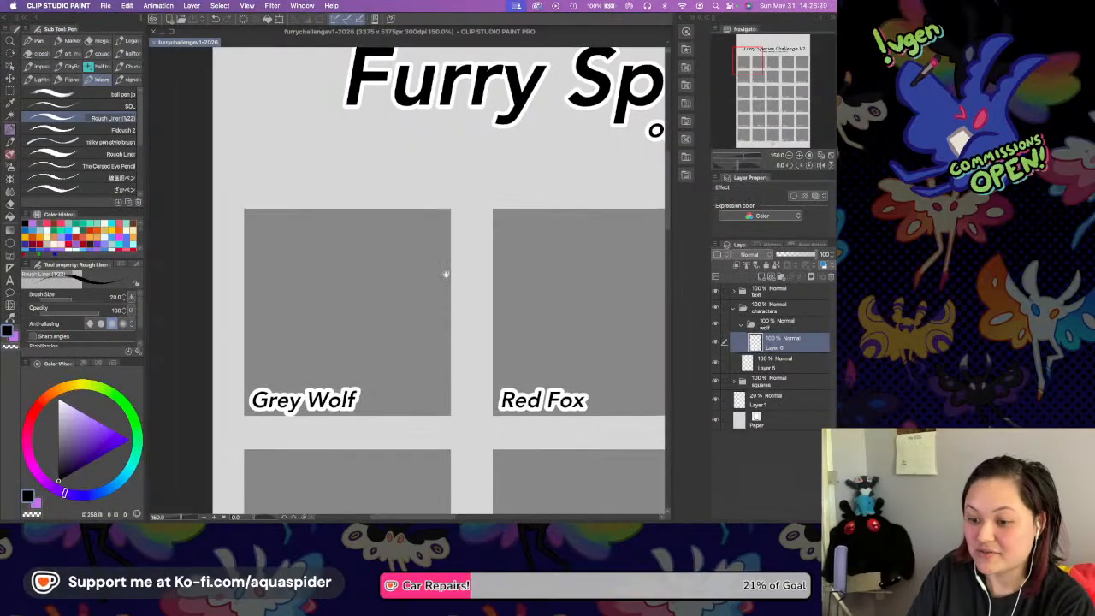
{"action": "scroll", "coordinate": [442, 288], "scroll_direction": "down", "scroll_amount": 2}
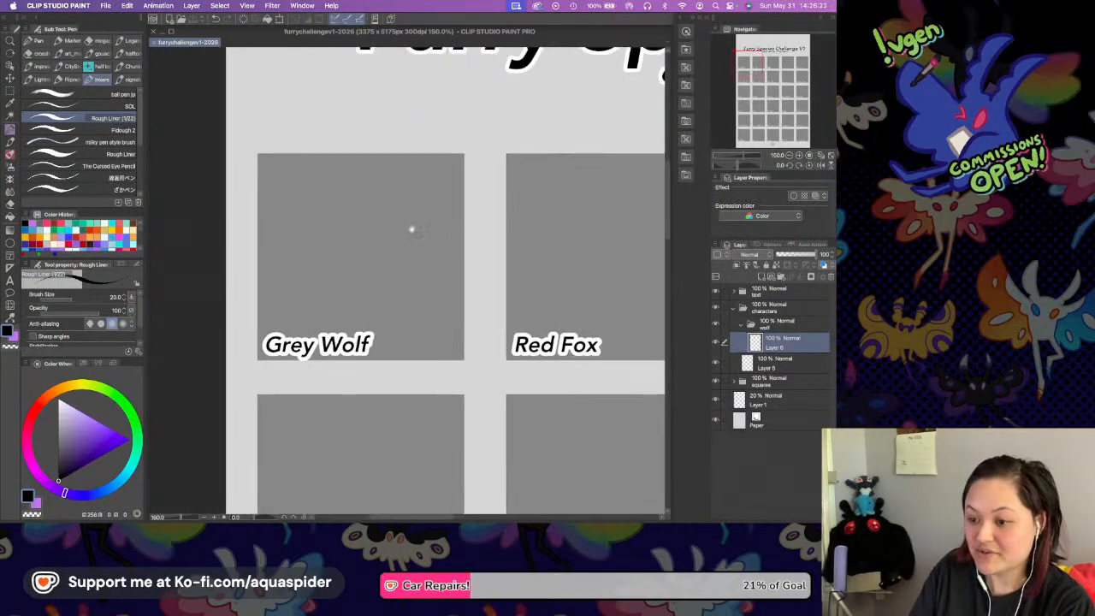
{"action": "scroll", "coordinate": [413, 231], "scroll_direction": "up", "scroll_amount": 1}
{"action": "left_click", "coordinate": [799, 155]}
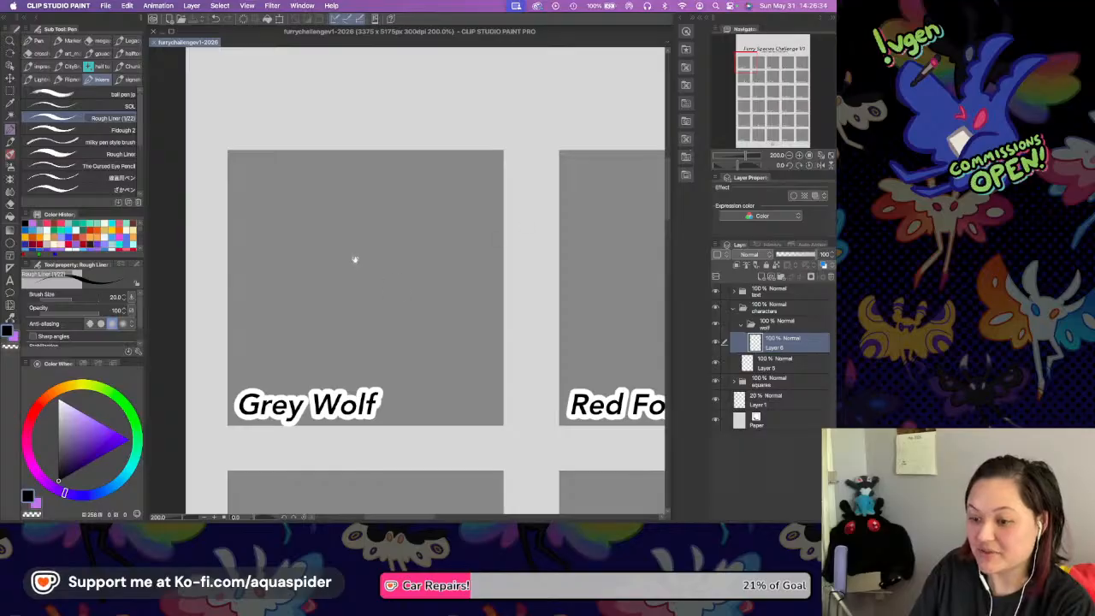
{"action": "mouse_move", "coordinate": [406, 218]}
{"action": "left_mouse_down"}
{"action": "mouse_move", "coordinate": [422, 212]}
{"action": "mouse_move", "coordinate": [375, 302]}
{"action": "left_mouse_up"}
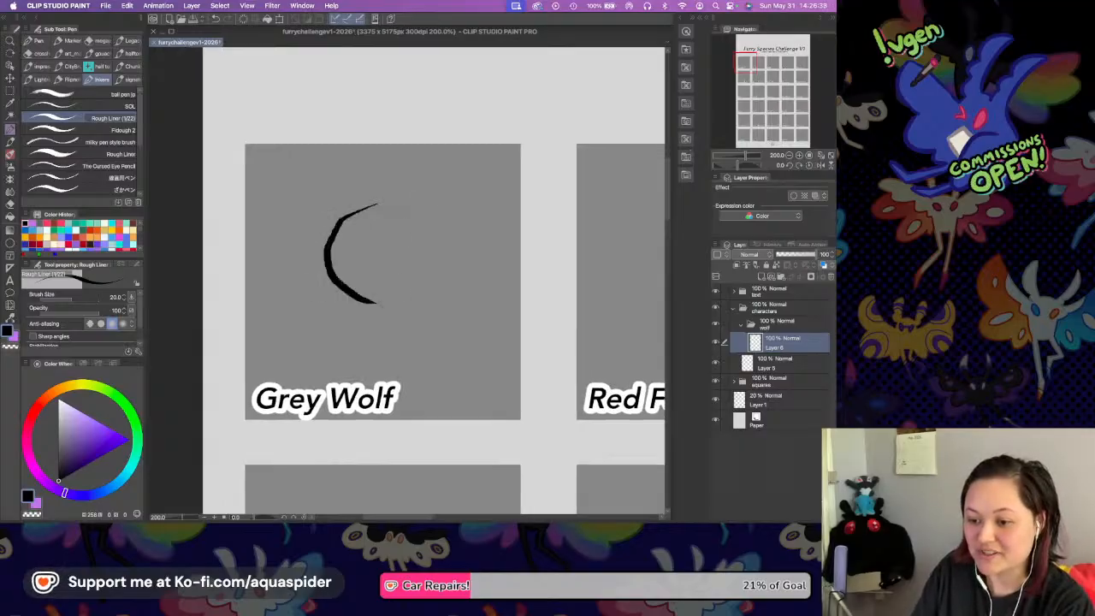
{"action": "left_click_drag", "start_coordinate": [346, 213], "coordinate": [472, 229]}
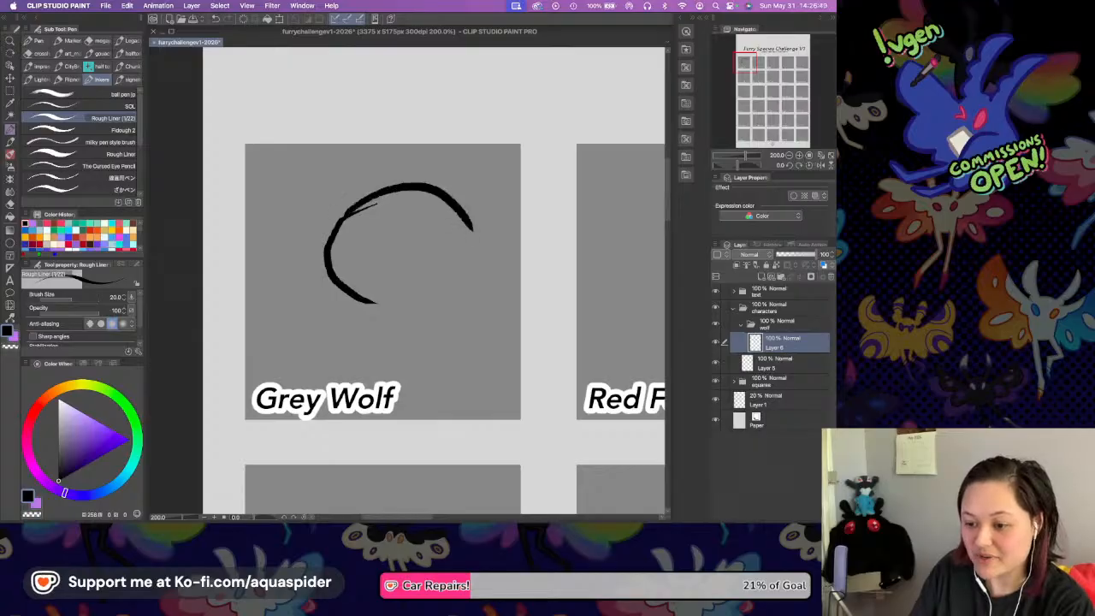
{"action": "left_click_drag", "start_coordinate": [378, 302], "coordinate": [468, 270]}
{"action": "mouse_move", "coordinate": [472, 227]}
{"action": "left_mouse_down"}
{"action": "mouse_move", "coordinate": [470, 274]}
{"action": "mouse_move", "coordinate": [455, 281]}
{"action": "left_mouse_up"}
Add the curved muzzle on the head's left side and zigzag cheek fur on its right side.
{"action": "mouse_move", "coordinate": [333, 240]}
{"action": "left_mouse_down"}
{"action": "mouse_move", "coordinate": [298, 270]}
{"action": "mouse_move", "coordinate": [334, 297]}
{"action": "mouse_move", "coordinate": [376, 302]}
{"action": "left_mouse_up"}
{"action": "mouse_move", "coordinate": [476, 221]}
{"action": "left_mouse_down"}
{"action": "mouse_move", "coordinate": [513, 246]}
{"action": "mouse_move", "coordinate": [512, 286]}
{"action": "left_mouse_up"}
{"action": "left_click_drag", "start_coordinate": [323, 229], "coordinate": [313, 251]}
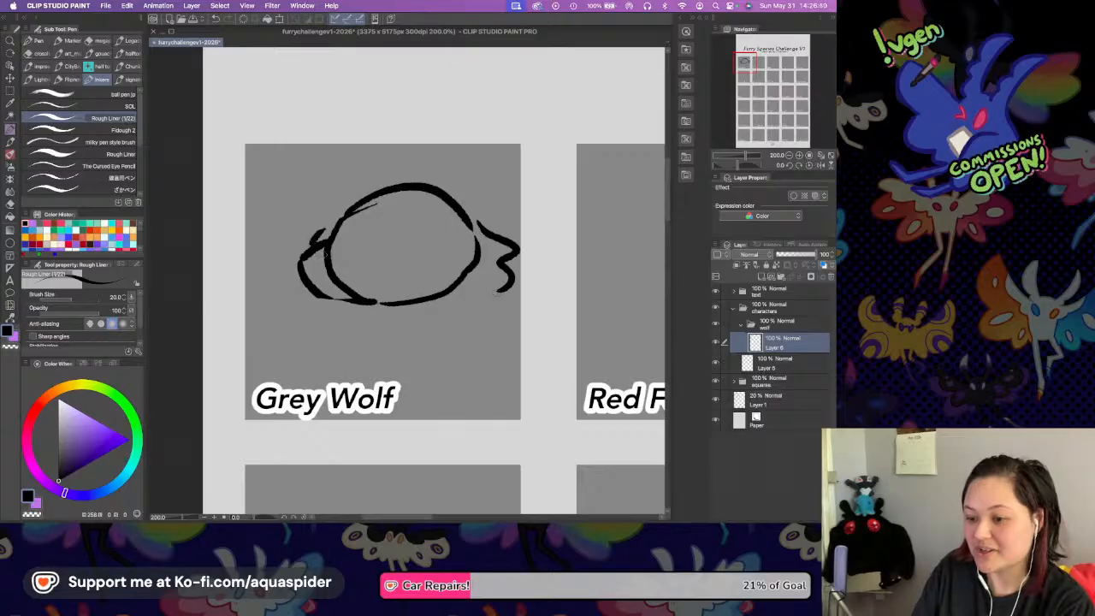
Draw two pointed ears above the head and shift the whole wolf sketch left and slightly down within its square.
{"action": "left_click_drag", "start_coordinate": [340, 123], "coordinate": [376, 175]}
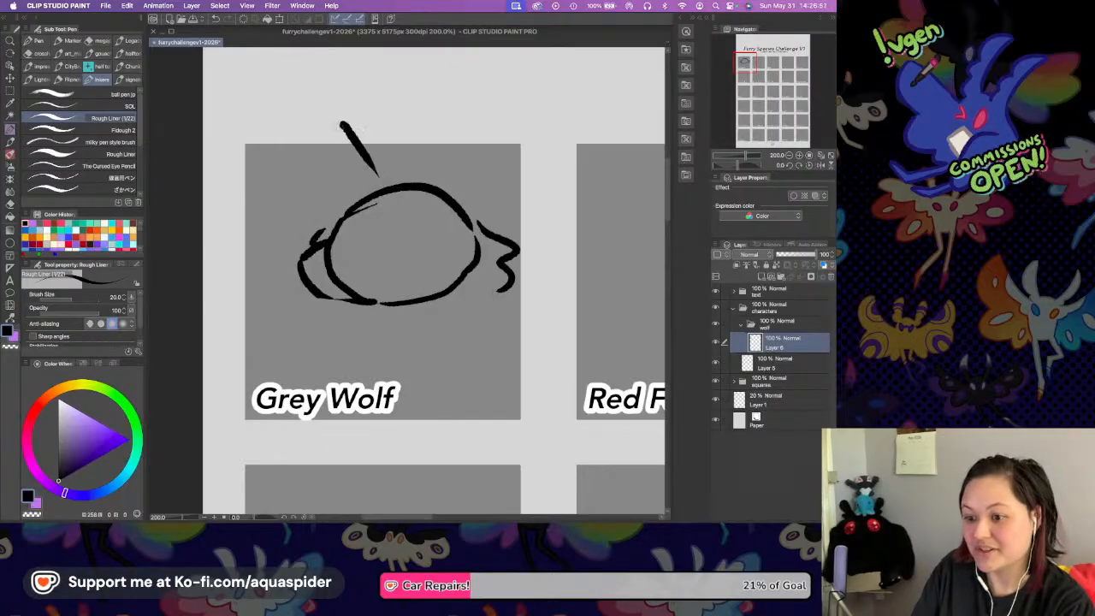
{"action": "left_click_drag", "start_coordinate": [340, 125], "coordinate": [331, 210]}
{"action": "mouse_move", "coordinate": [450, 192]}
{"action": "left_mouse_down"}
{"action": "mouse_move", "coordinate": [485, 122]}
{"action": "mouse_move", "coordinate": [503, 154]}
{"action": "mouse_move", "coordinate": [492, 210]}
{"action": "mouse_move", "coordinate": [452, 224]}
{"action": "left_mouse_up"}
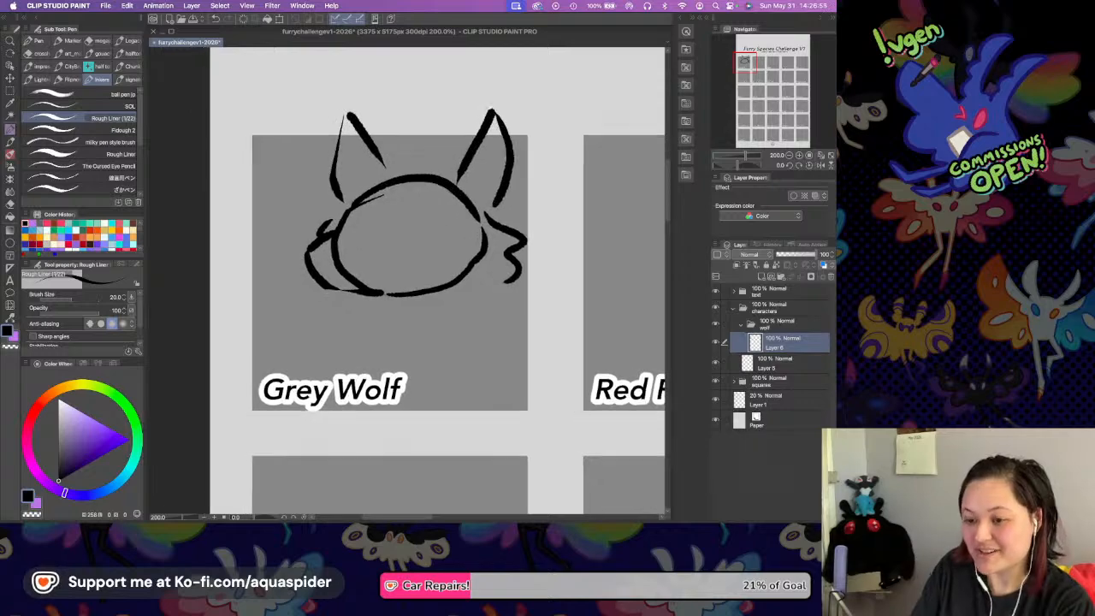
{"action": "key", "text": "k"}
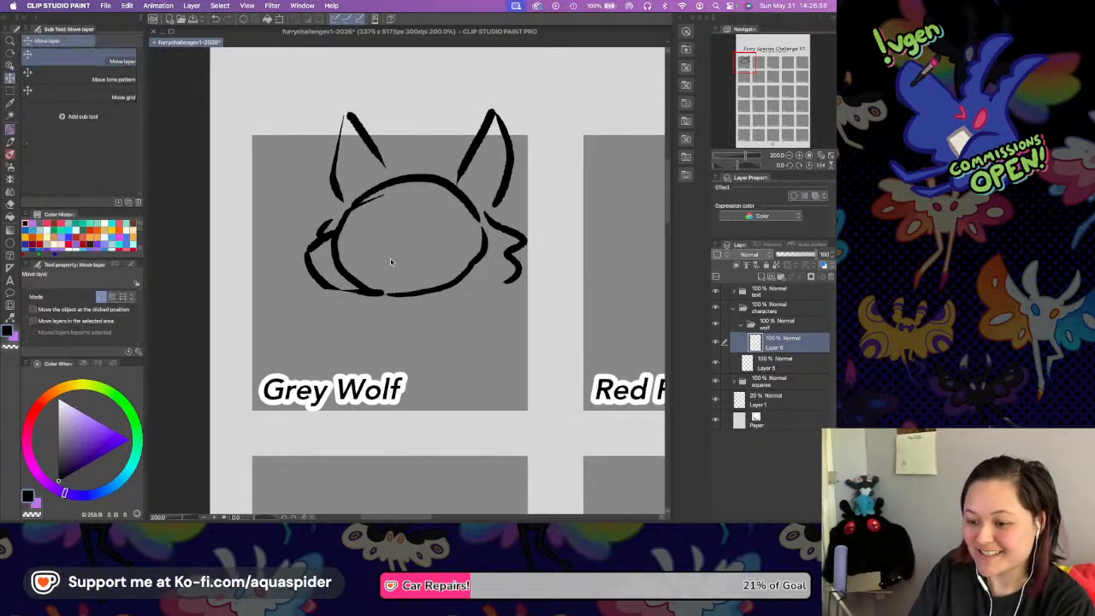
{"action": "mouse_move", "coordinate": [414, 219]}
{"action": "left_mouse_down"}
{"action": "mouse_move", "coordinate": [390, 236]}
{"action": "mouse_move", "coordinate": [390, 259]}
{"action": "mouse_move", "coordinate": [396, 247]}
{"action": "left_mouse_up"}
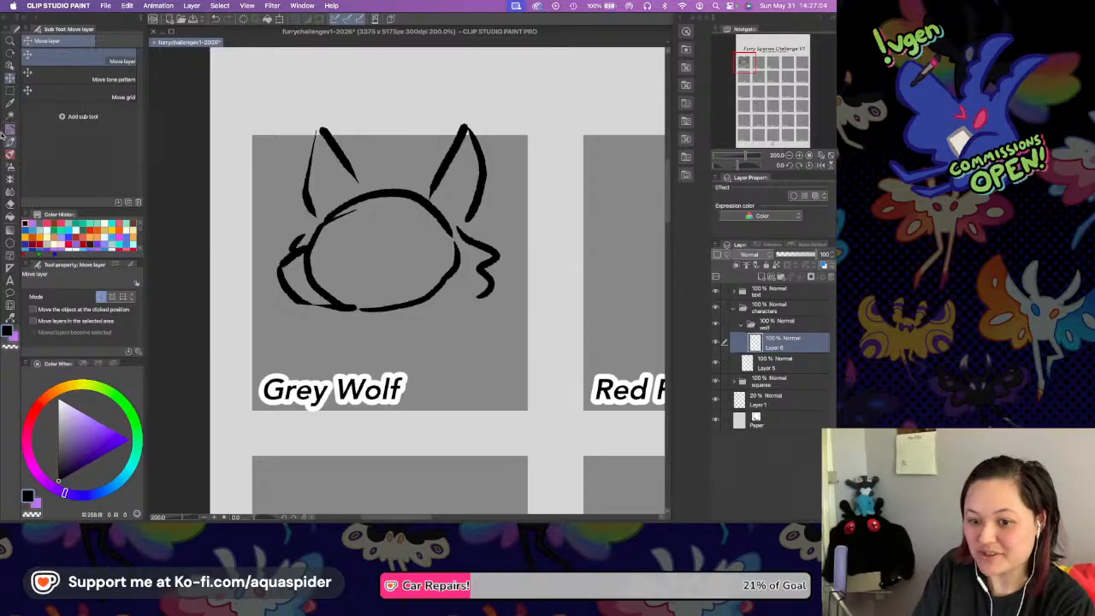
Sketch jagged neck fur lines with the Rough Liner (V22) brush, running outward below the cheek fur and the muzzle.
{"action": "key", "text": "p"}
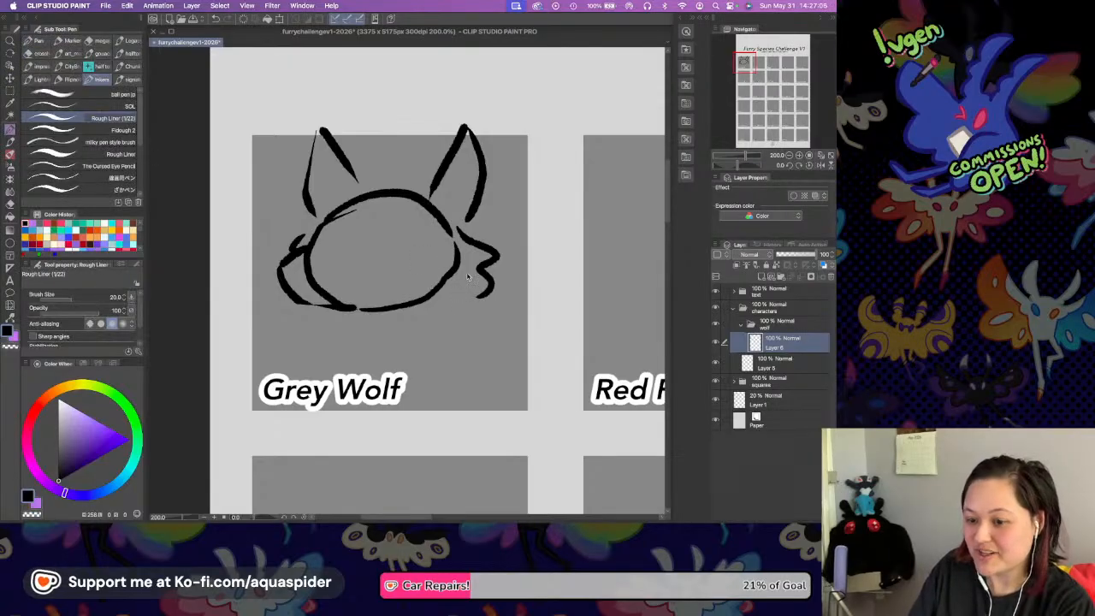
{"action": "left_click_drag", "start_coordinate": [481, 267], "coordinate": [456, 237]}
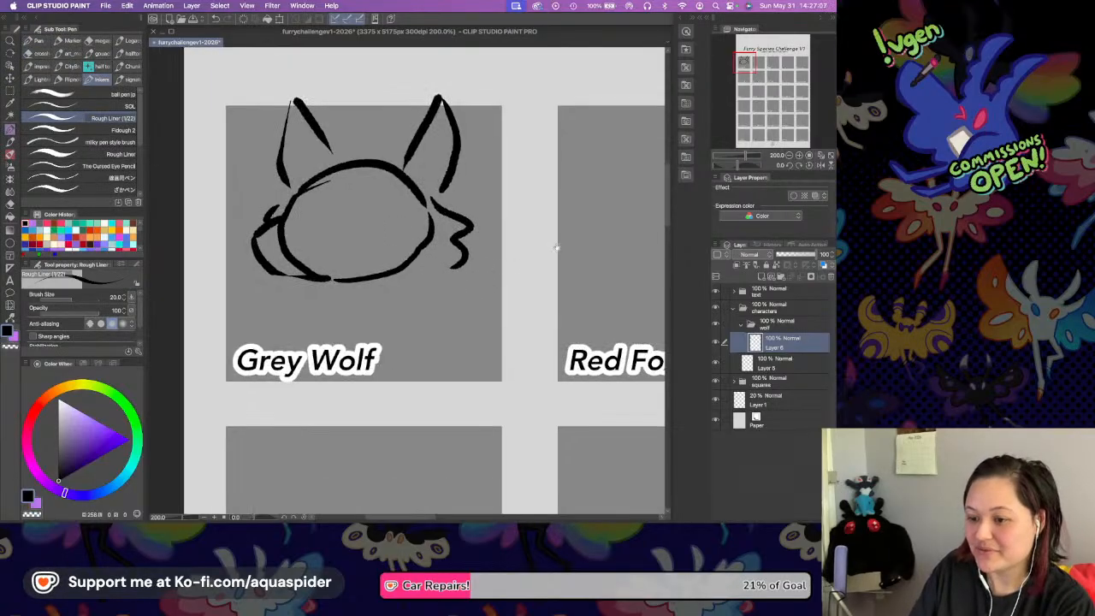
{"action": "left_click", "coordinate": [798, 156]}
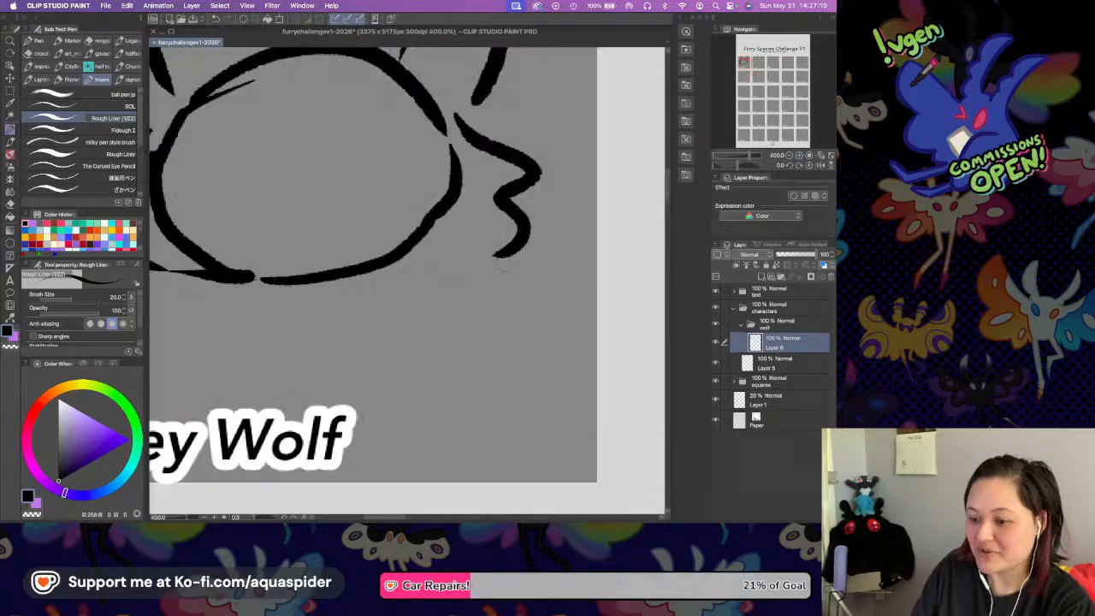
{"action": "mouse_move", "coordinate": [496, 257]}
{"action": "left_mouse_down"}
{"action": "mouse_move", "coordinate": [538, 295]}
{"action": "mouse_move", "coordinate": [574, 353]}
{"action": "left_mouse_up"}
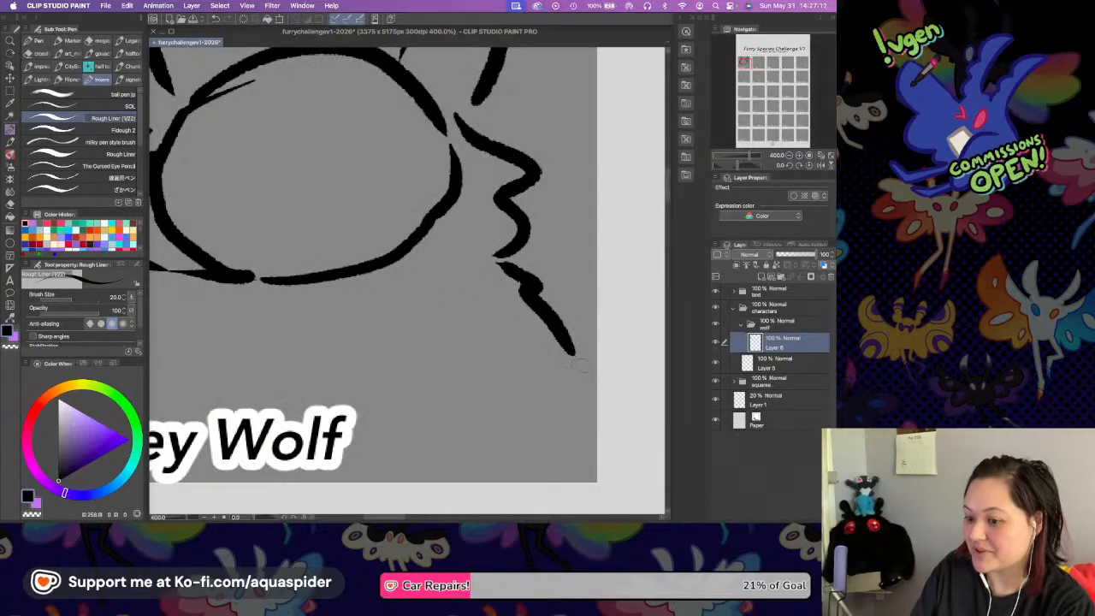
{"action": "key", "text": "super+z"}
{"action": "mouse_move", "coordinate": [501, 262]}
{"action": "left_mouse_down"}
{"action": "mouse_move", "coordinate": [562, 296]}
{"action": "mouse_move", "coordinate": [592, 335]}
{"action": "left_mouse_up"}
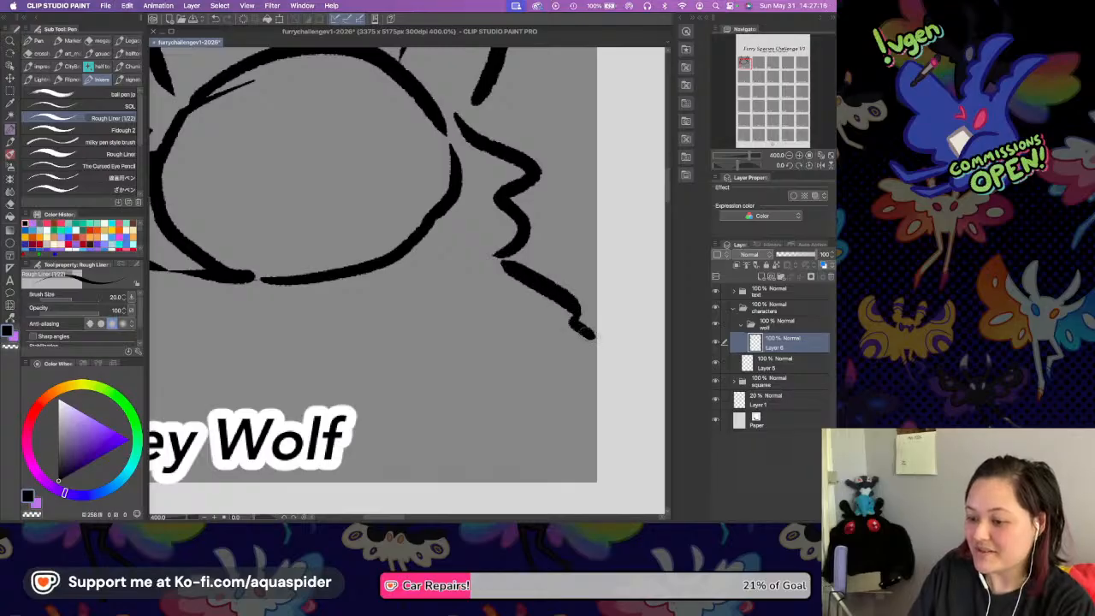
{"action": "left_click_drag", "start_coordinate": [301, 298], "coordinate": [422, 275]}
{"action": "left_click_drag", "start_coordinate": [314, 263], "coordinate": [186, 368]}
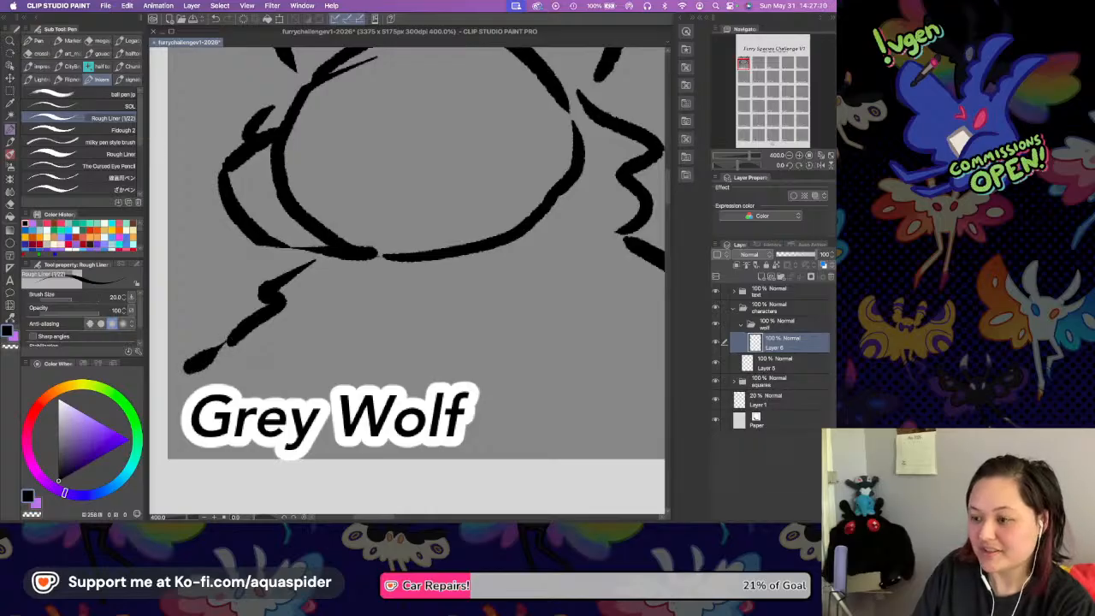
Draw a small oval nose on the wolf's muzzle and save the file.
{"action": "left_click_drag", "start_coordinate": [395, 277], "coordinate": [377, 347]}
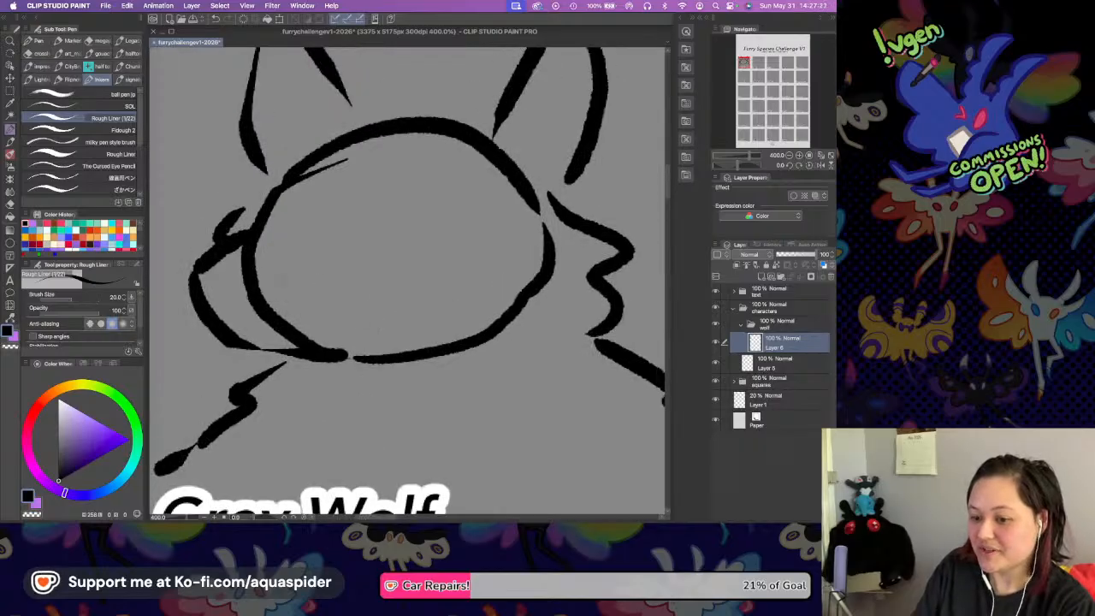
{"action": "left_click_drag", "start_coordinate": [241, 262], "coordinate": [280, 284]}
{"action": "mouse_move", "coordinate": [250, 268]}
{"action": "left_mouse_down"}
{"action": "mouse_move", "coordinate": [265, 261]}
{"action": "mouse_move", "coordinate": [272, 282]}
{"action": "left_mouse_up"}
{"action": "key", "text": "super+s"}
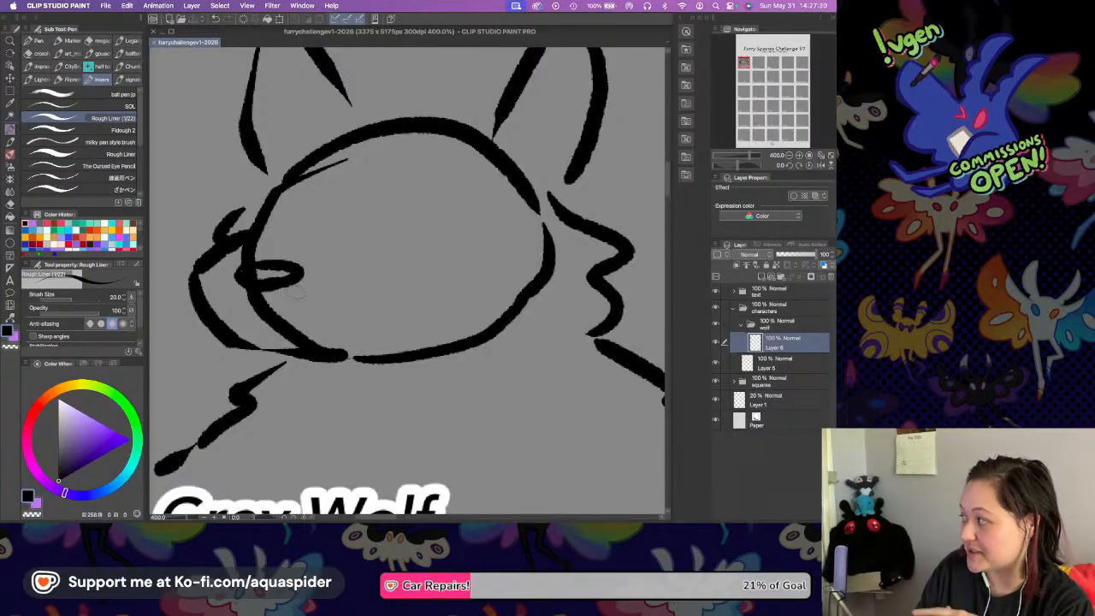
Draw the wolf's mouth below the nose, replacing the upturned curve with a line sloping down toward the jaw.
{"action": "left_click_drag", "start_coordinate": [285, 280], "coordinate": [319, 253]}
{"action": "mouse_move", "coordinate": [265, 282]}
{"action": "left_mouse_down"}
{"action": "mouse_move", "coordinate": [345, 298]}
{"action": "mouse_move", "coordinate": [409, 280]}
{"action": "left_mouse_up"}
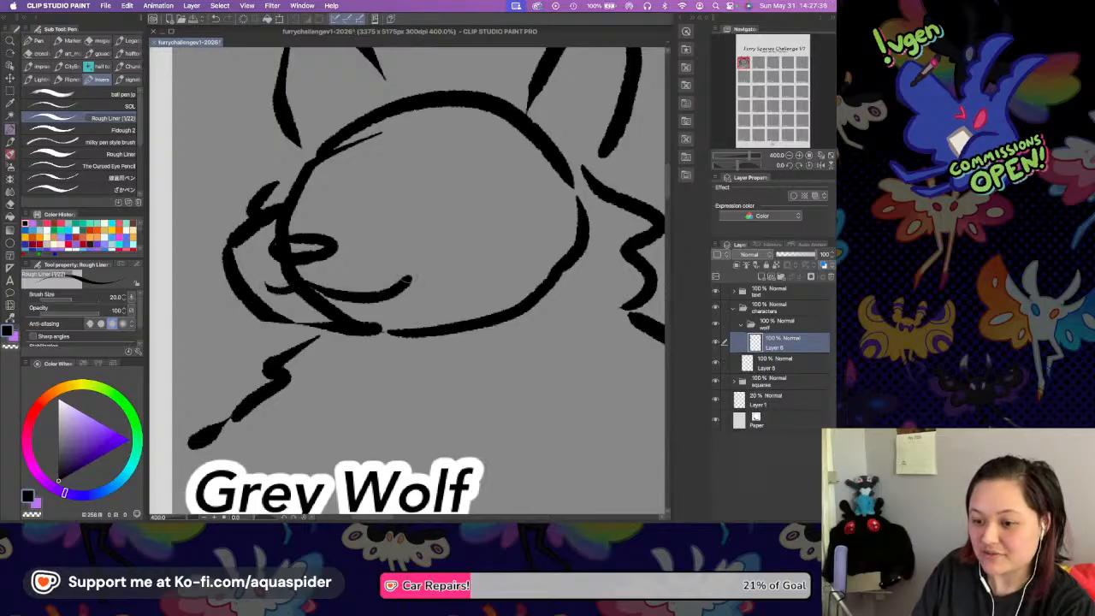
{"action": "key", "text": "super+z"}
{"action": "key", "text": "super+z"}
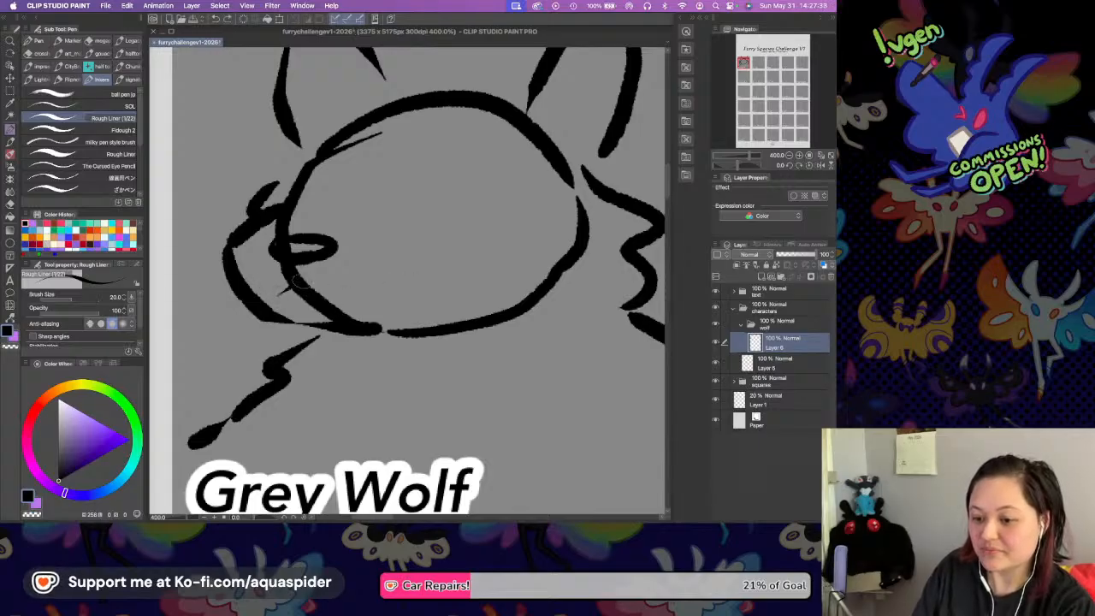
{"action": "left_click_drag", "start_coordinate": [301, 280], "coordinate": [398, 306]}
Draw the wolf's near eye as a closed almond shape in the middle of the face, redoing strokes until it fits.
{"action": "scroll", "coordinate": [419, 256], "scroll_direction": "right", "scroll_amount": 3}
{"action": "scroll", "coordinate": [419, 257], "scroll_direction": "up", "scroll_amount": 2}
{"action": "mouse_move", "coordinate": [389, 238]}
{"action": "left_mouse_down"}
{"action": "mouse_move", "coordinate": [452, 210]}
{"action": "mouse_move", "coordinate": [400, 217]}
{"action": "mouse_move", "coordinate": [426, 207]}
{"action": "mouse_move", "coordinate": [461, 211]}
{"action": "left_mouse_up"}
{"action": "key", "text": "super+z"}
{"action": "mouse_move", "coordinate": [396, 220]}
{"action": "left_mouse_down"}
{"action": "mouse_move", "coordinate": [392, 236]}
{"action": "mouse_move", "coordinate": [462, 246]}
{"action": "mouse_move", "coordinate": [475, 231]}
{"action": "left_mouse_up"}
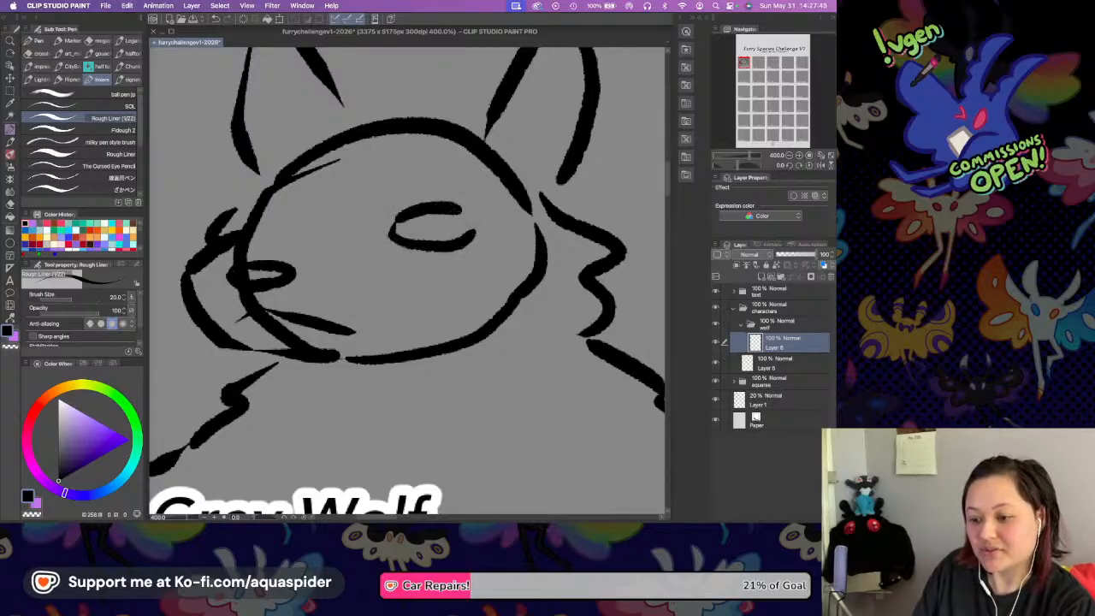
{"action": "key", "text": "super+z"}
{"action": "key", "text": "super+z"}
{"action": "mouse_move", "coordinate": [389, 226]}
{"action": "left_mouse_down"}
{"action": "mouse_move", "coordinate": [432, 246]}
{"action": "mouse_move", "coordinate": [458, 210]}
{"action": "mouse_move", "coordinate": [458, 229]}
{"action": "left_mouse_up"}
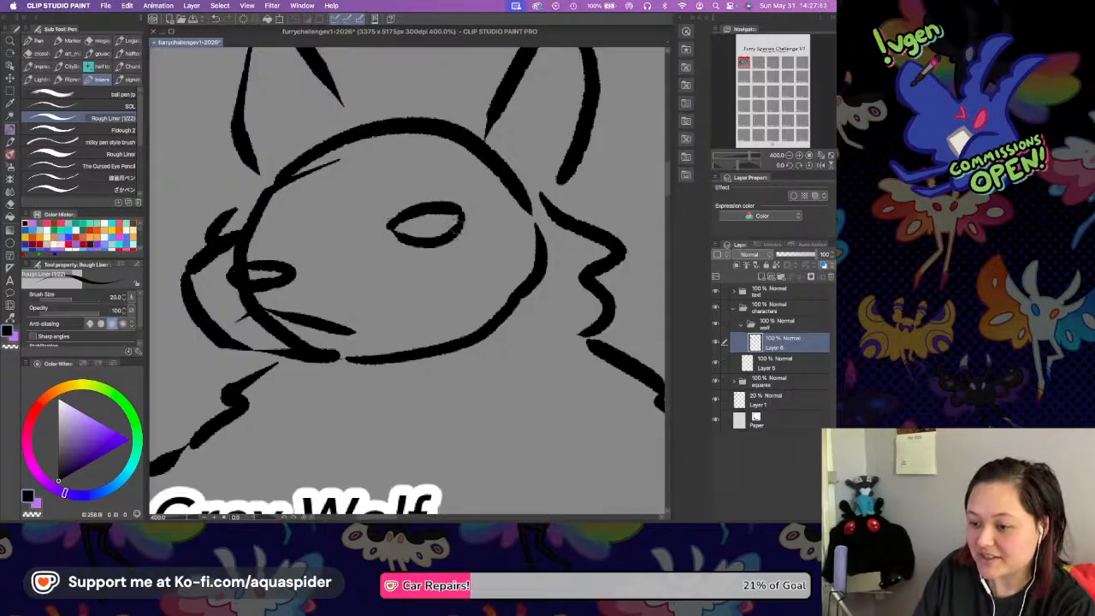
Add the small far eye at the head's left edge and a jagged fur tuft between the ears.
{"action": "mouse_move", "coordinate": [253, 204]}
{"action": "left_mouse_down"}
{"action": "mouse_move", "coordinate": [248, 232]}
{"action": "mouse_move", "coordinate": [261, 224]}
{"action": "mouse_move", "coordinate": [256, 202]}
{"action": "left_mouse_up"}
{"action": "mouse_move", "coordinate": [427, 243]}
{"action": "left_mouse_down"}
{"action": "mouse_move", "coordinate": [423, 269]}
{"action": "mouse_move", "coordinate": [434, 247]}
{"action": "left_mouse_up"}
{"action": "left_click_drag", "start_coordinate": [413, 197], "coordinate": [421, 220]}
{"action": "mouse_move", "coordinate": [387, 135]}
{"action": "left_mouse_down"}
{"action": "mouse_move", "coordinate": [431, 156]}
{"action": "mouse_move", "coordinate": [496, 159]}
{"action": "left_mouse_up"}
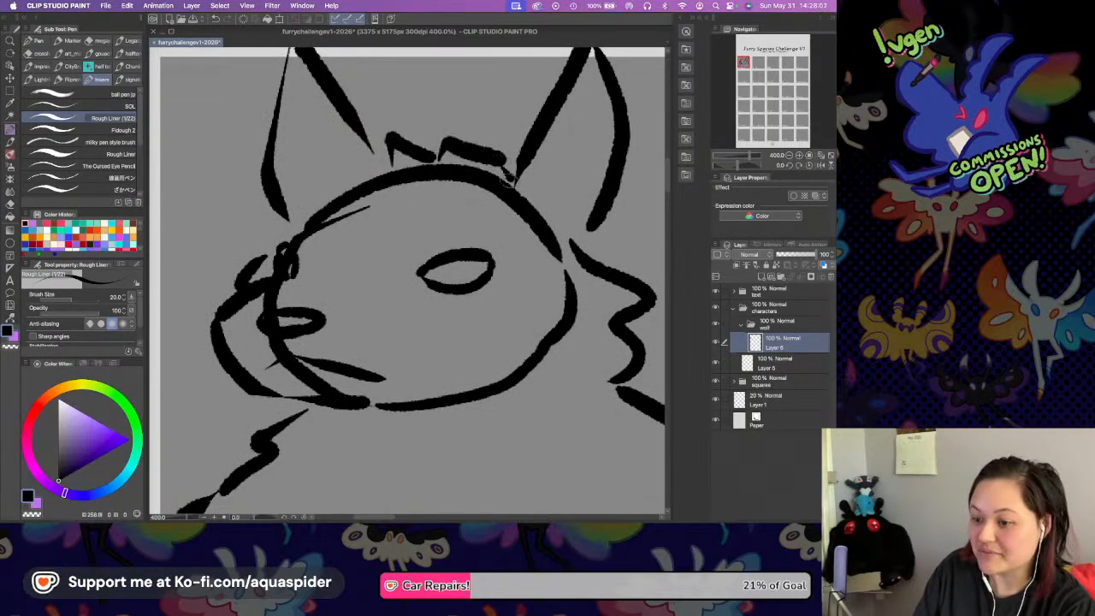
{"action": "mouse_move", "coordinate": [508, 246]}
{"action": "left_mouse_down"}
{"action": "mouse_move", "coordinate": [435, 191]}
{"action": "mouse_move", "coordinate": [414, 101]}
{"action": "left_mouse_up"}
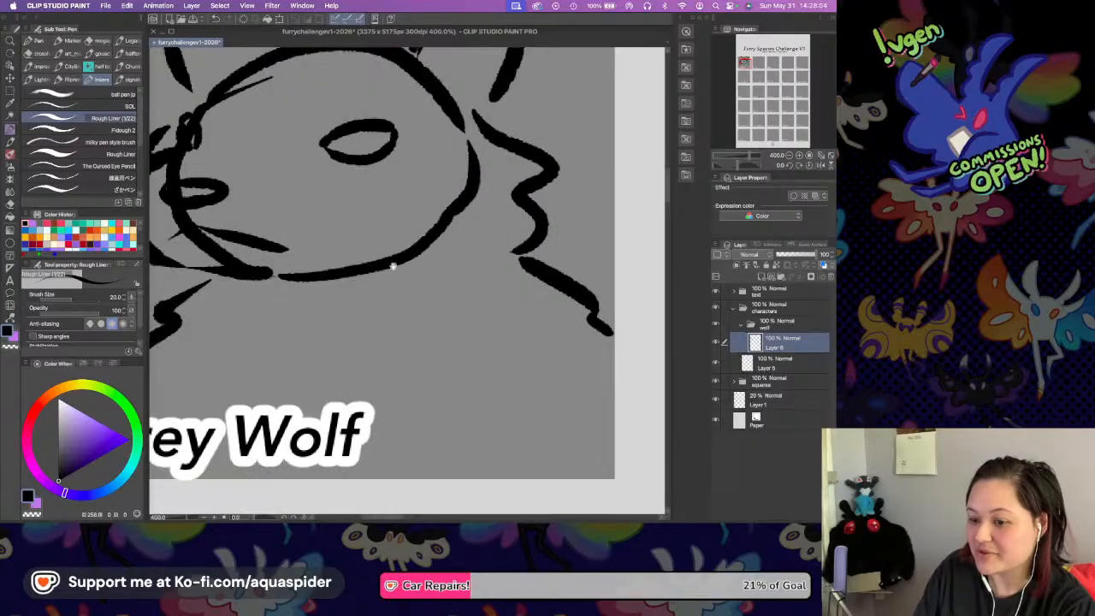
Draw a short vertical stroke at the lower edge of the wolf's square to suggest the body, beside the Grey Wolf label.
{"action": "left_click_drag", "start_coordinate": [417, 348], "coordinate": [434, 299]}
{"action": "left_click_drag", "start_coordinate": [488, 378], "coordinate": [503, 414]}
{"action": "left_click_drag", "start_coordinate": [356, 274], "coordinate": [413, 305]}
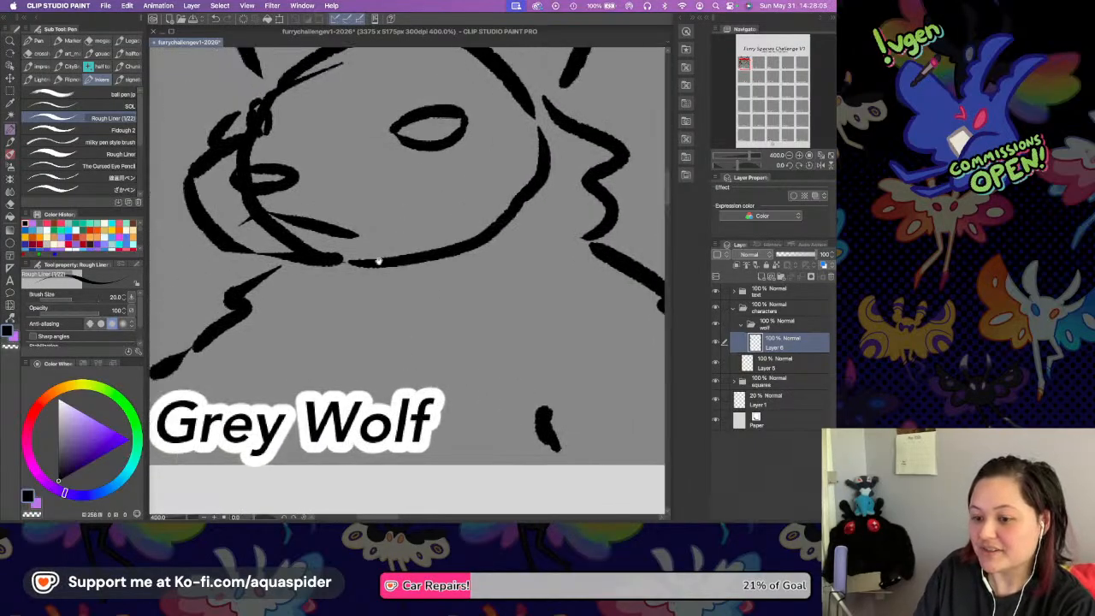
{"action": "left_click_drag", "start_coordinate": [376, 258], "coordinate": [433, 283]}
{"action": "mouse_move", "coordinate": [433, 205]}
{"action": "left_mouse_down"}
{"action": "mouse_move", "coordinate": [420, 242]}
{"action": "mouse_move", "coordinate": [396, 253]}
{"action": "left_mouse_up"}
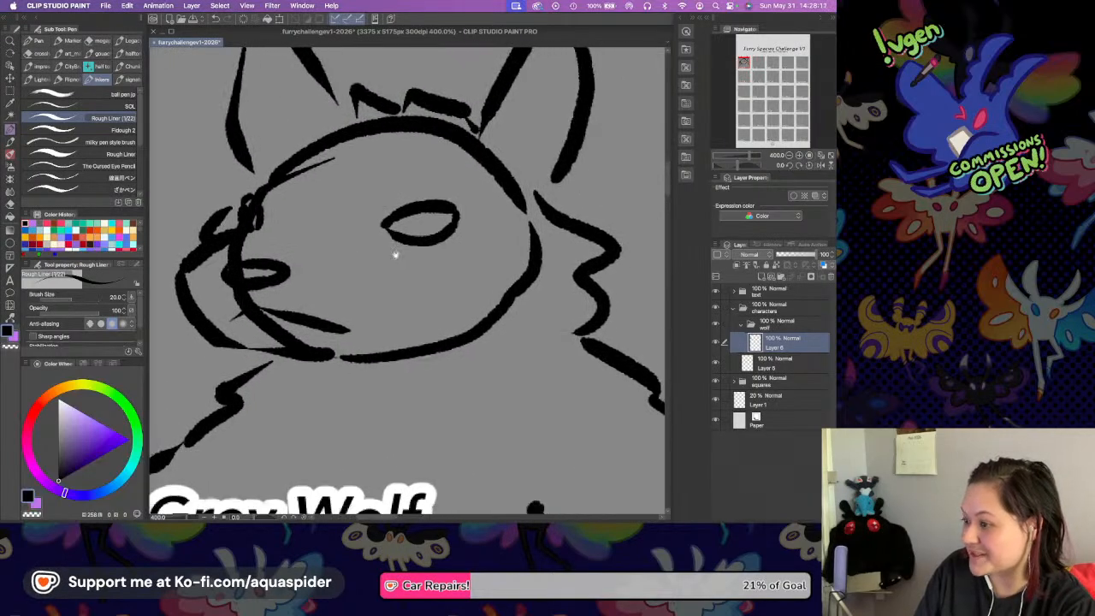
Add face-marking lines on both sides of the near eye and a second fur contour beneath the jaw and chin.
{"action": "left_click_drag", "start_coordinate": [294, 267], "coordinate": [402, 241]}
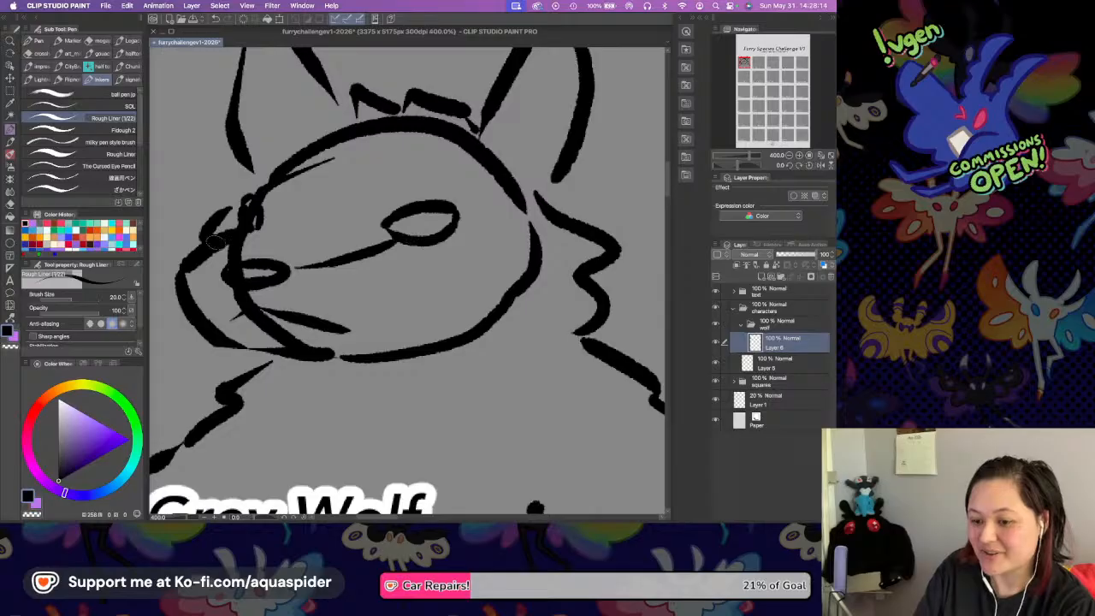
{"action": "mouse_move", "coordinate": [449, 244]}
{"action": "left_mouse_down"}
{"action": "mouse_move", "coordinate": [536, 272]}
{"action": "mouse_move", "coordinate": [467, 364]}
{"action": "mouse_move", "coordinate": [381, 390]}
{"action": "left_mouse_up"}
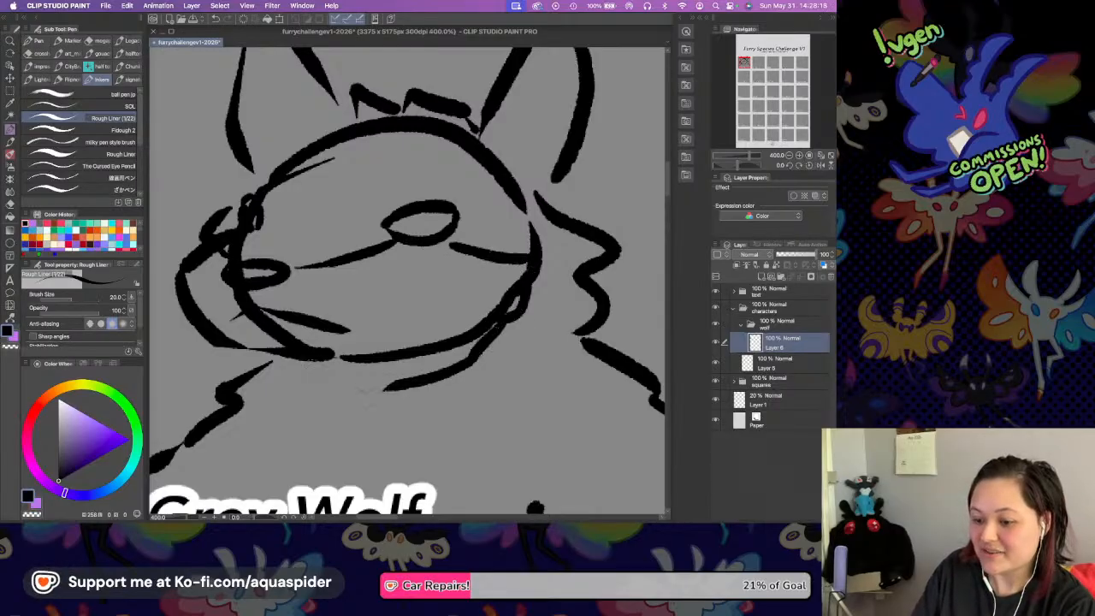
{"action": "mouse_move", "coordinate": [282, 357]}
{"action": "left_mouse_down"}
{"action": "mouse_move", "coordinate": [337, 392]}
{"action": "mouse_move", "coordinate": [383, 389]}
{"action": "left_mouse_up"}
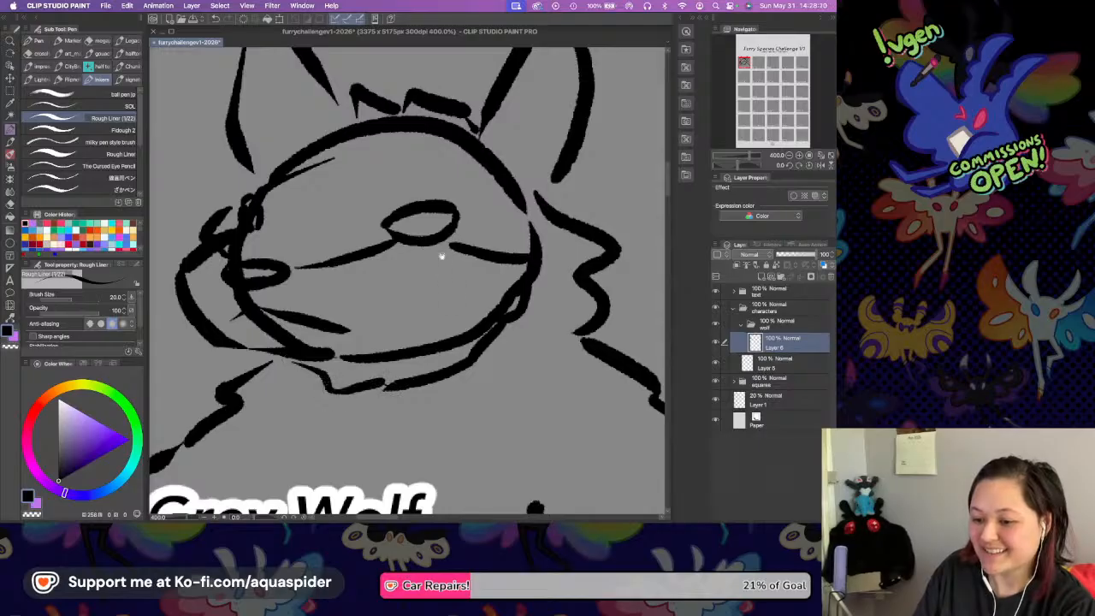
Add a small fur tick just under the muzzle at the upper end of the wolf's front neck line.
{"action": "scroll", "coordinate": [442, 262], "scroll_direction": "up", "scroll_amount": 5}
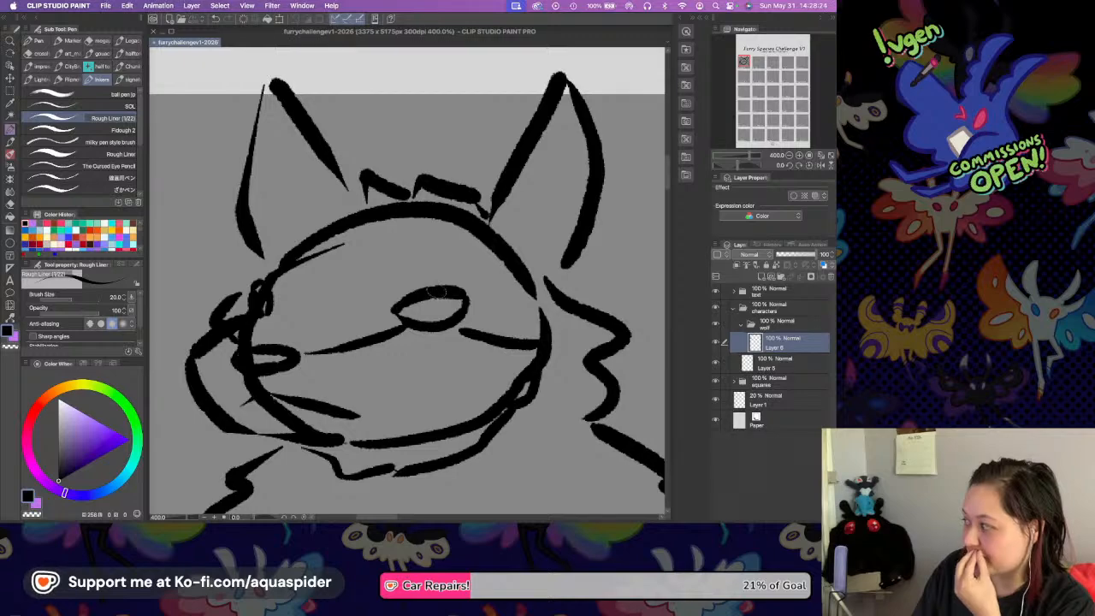
{"action": "scroll", "coordinate": [433, 282], "scroll_direction": "up", "scroll_amount": 1}
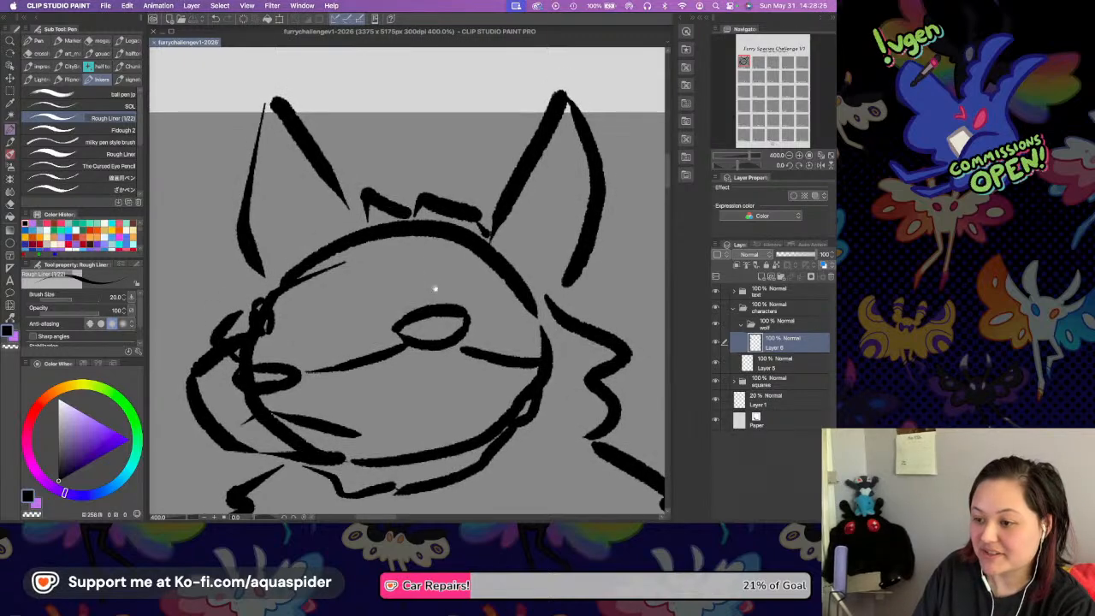
{"action": "scroll", "coordinate": [505, 233], "scroll_direction": "down", "scroll_amount": 1}
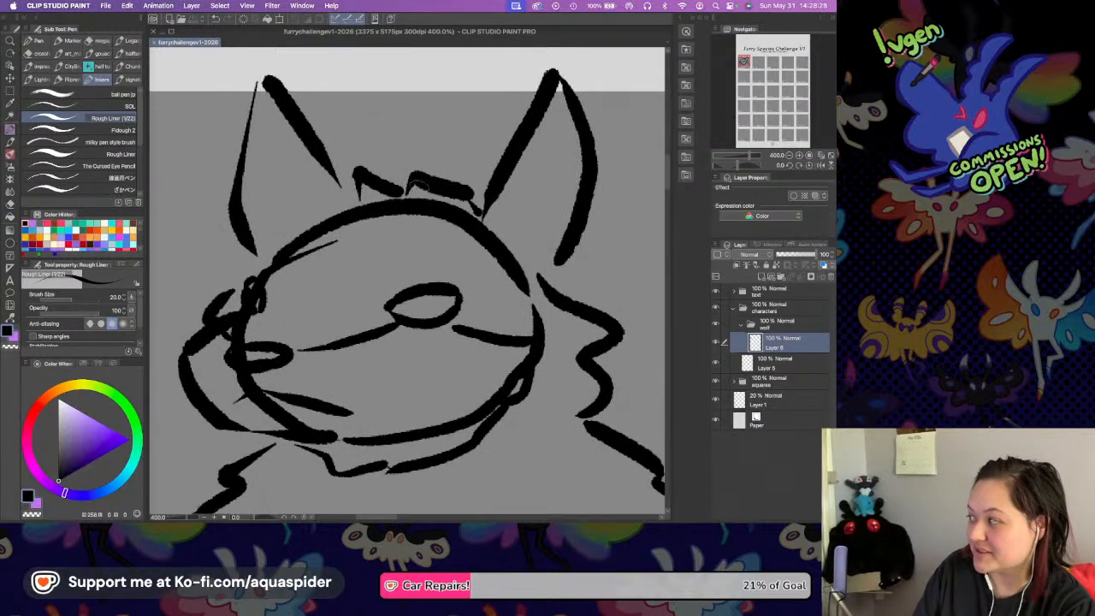
{"action": "scroll", "coordinate": [513, 207], "scroll_direction": "down", "scroll_amount": 3}
{"action": "left_click_drag", "start_coordinate": [512, 296], "coordinate": [513, 281]}
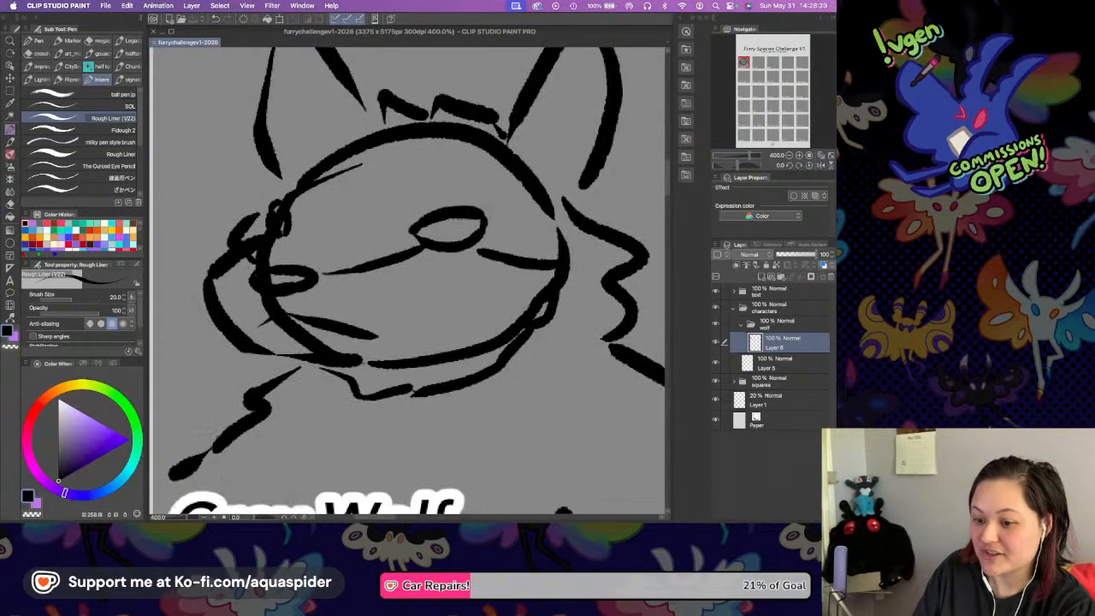
{"action": "left_click_drag", "start_coordinate": [269, 359], "coordinate": [273, 376]}
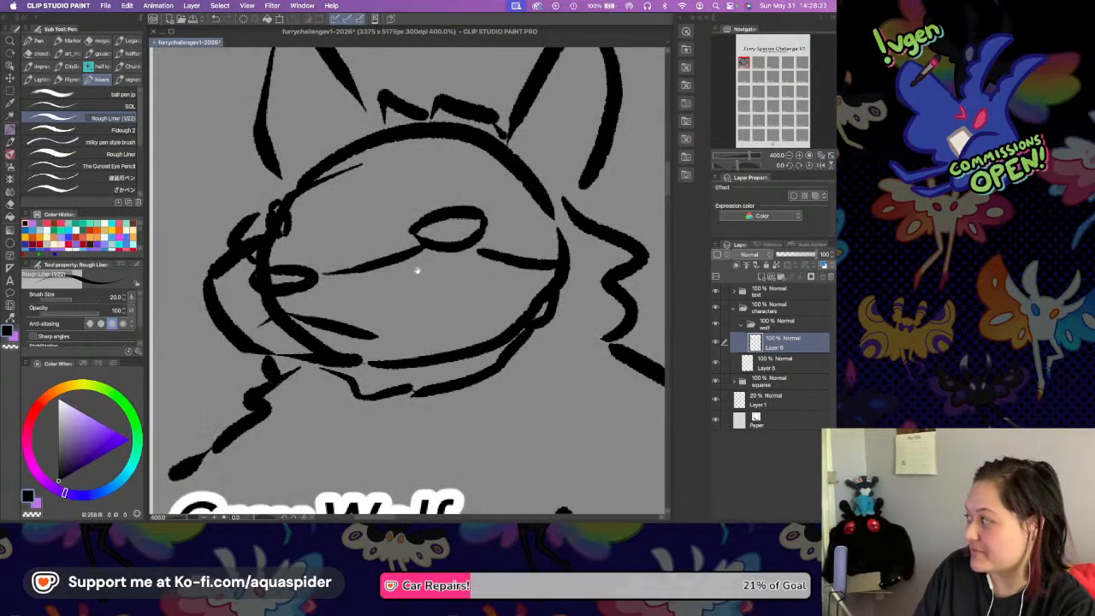
Lower the rough sketch layer's opacity to 9% and add a new vector layer above it.
{"action": "scroll", "coordinate": [417, 271], "scroll_direction": "down", "scroll_amount": 2}
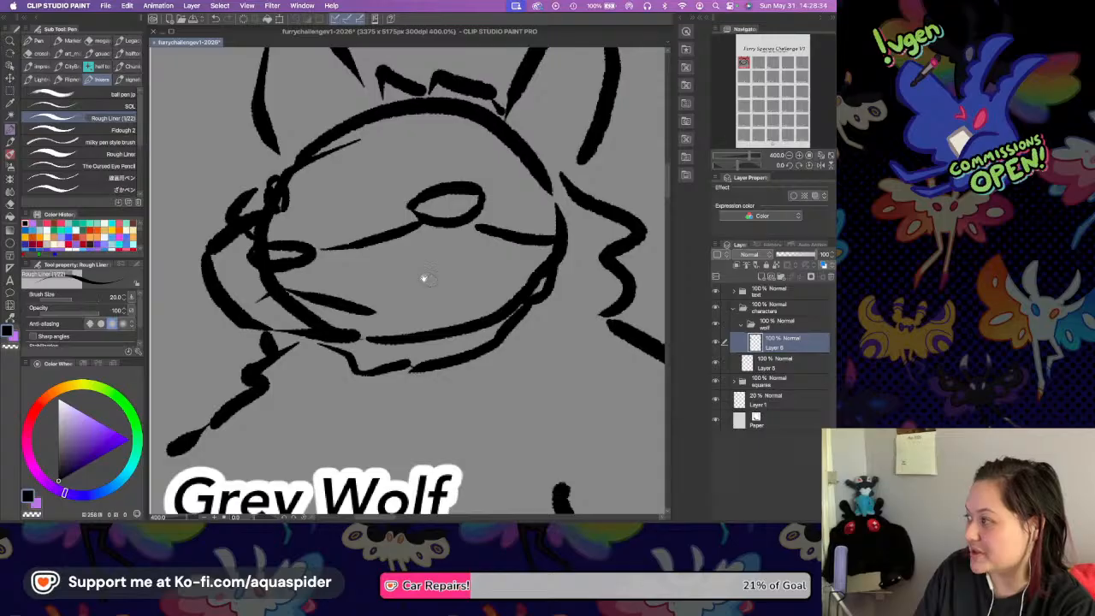
{"action": "scroll", "coordinate": [425, 279], "scroll_direction": "left", "scroll_amount": 4}
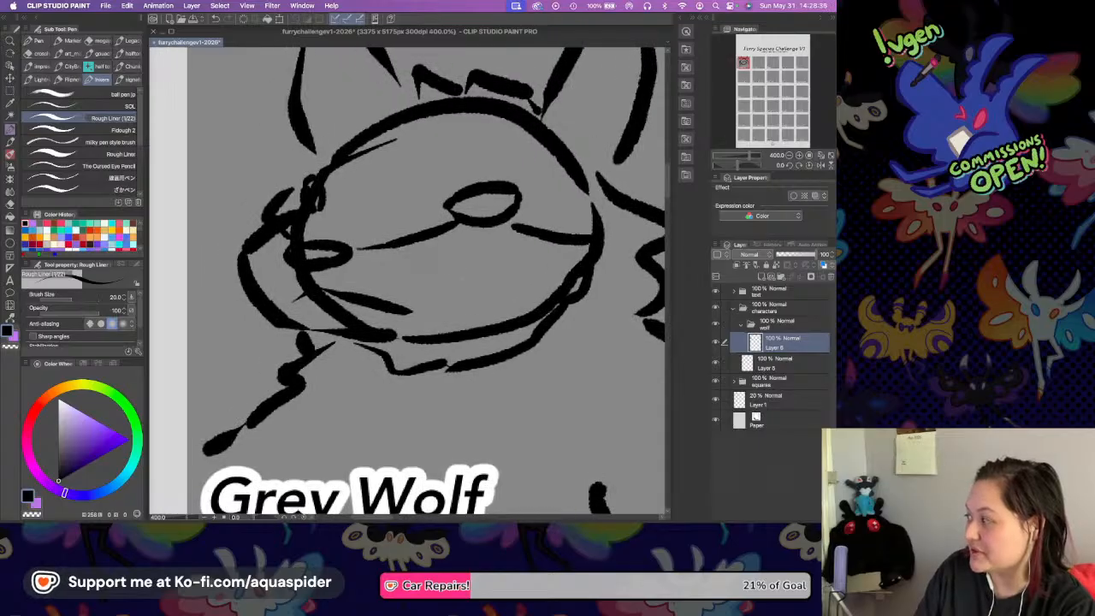
{"action": "scroll", "coordinate": [423, 252], "scroll_direction": "up", "scroll_amount": 2}
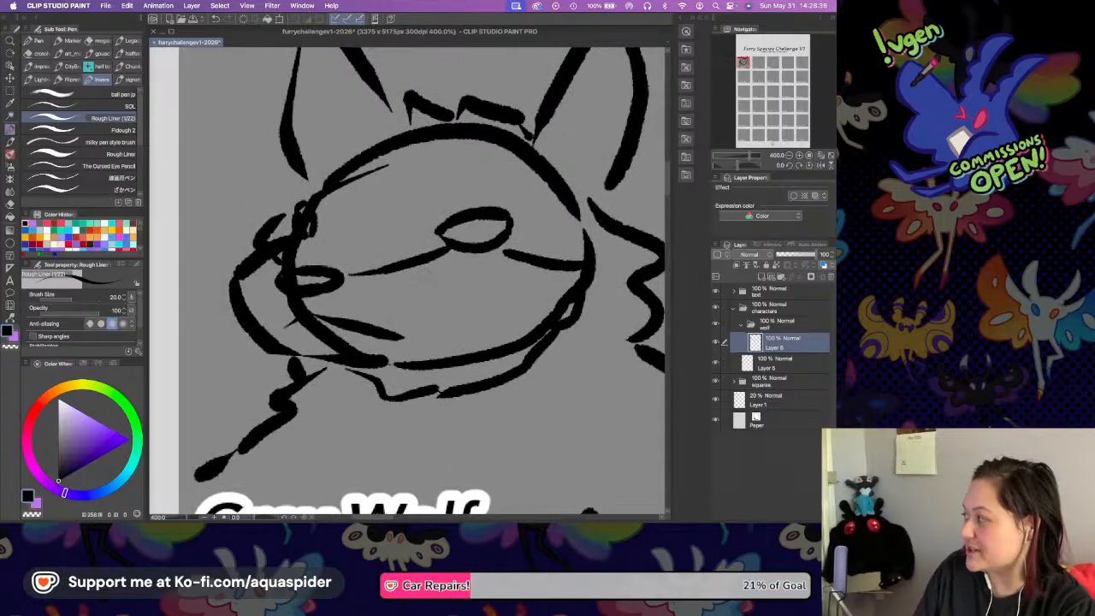
{"action": "scroll", "coordinate": [438, 240], "scroll_direction": "right", "scroll_amount": 5}
{"action": "scroll", "coordinate": [439, 240], "scroll_direction": "down", "scroll_amount": 3}
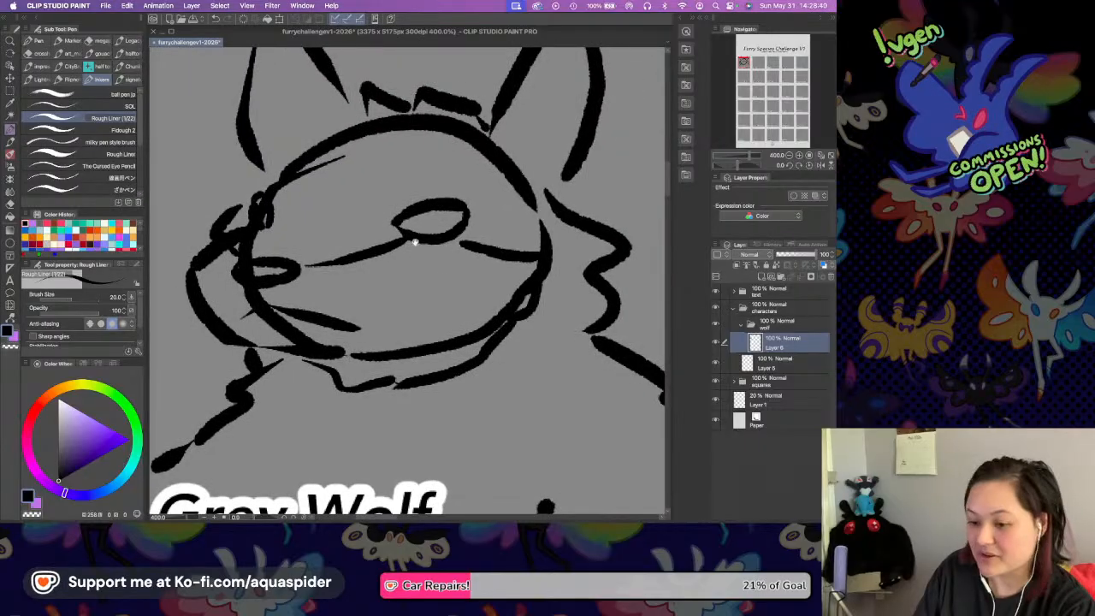
{"action": "left_click_drag", "start_coordinate": [525, 313], "coordinate": [613, 382]}
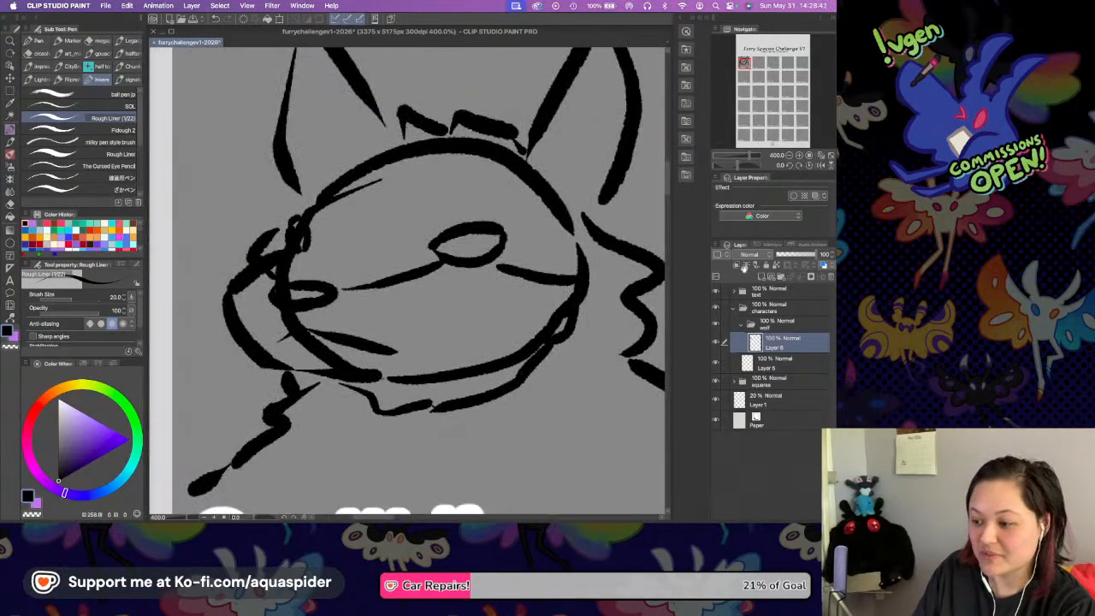
{"action": "left_click", "coordinate": [780, 255]}
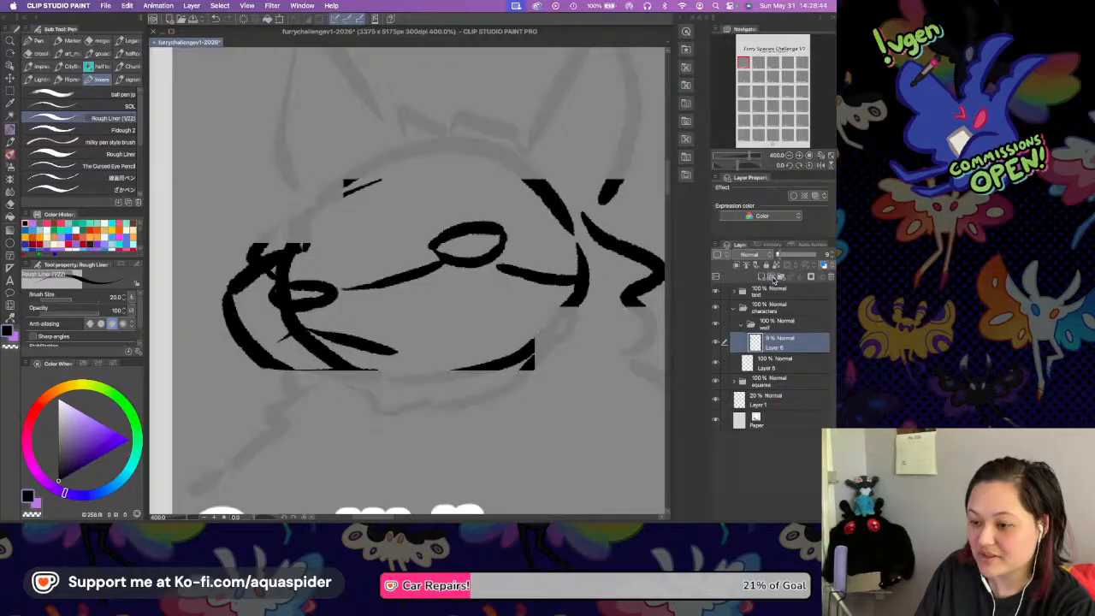
{"action": "left_click", "coordinate": [771, 278]}
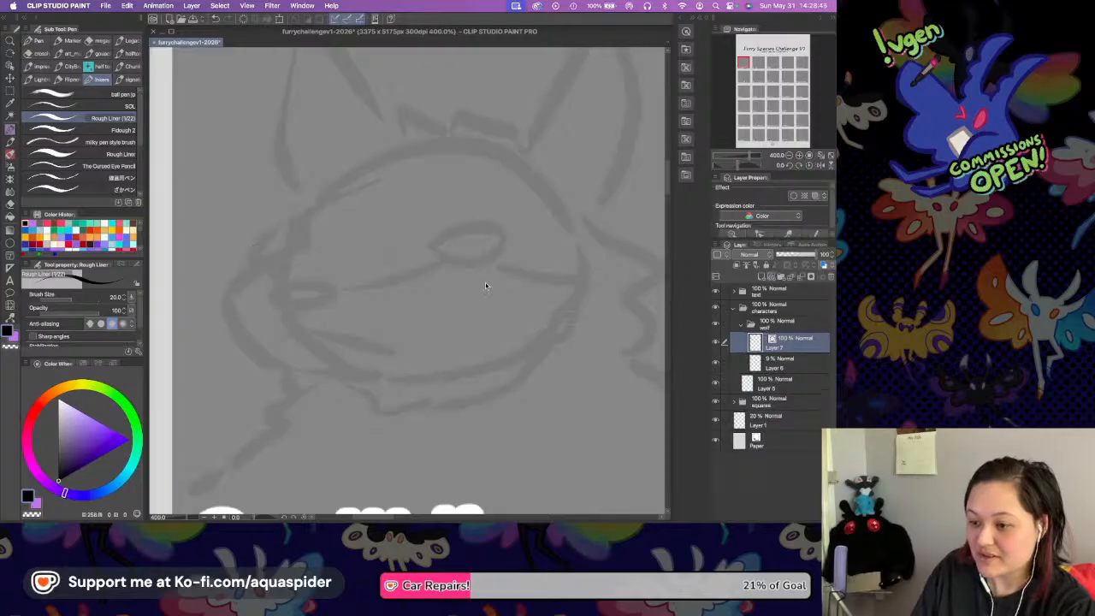
Trace the far ear's inner edge and the jagged forehead tuft over the faded sketch, redoing strokes until the tuft reaches the near ear.
{"action": "left_click_drag", "start_coordinate": [473, 237], "coordinate": [417, 293]}
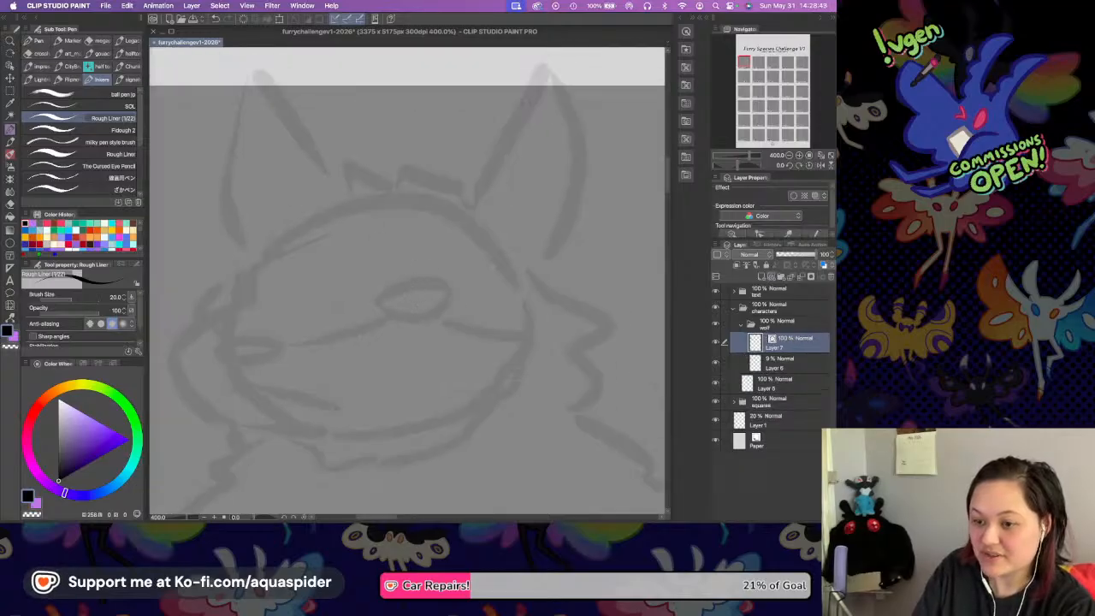
{"action": "mouse_move", "coordinate": [262, 71]}
{"action": "left_mouse_down"}
{"action": "mouse_move", "coordinate": [337, 175]}
{"action": "mouse_move", "coordinate": [390, 177]}
{"action": "mouse_move", "coordinate": [355, 162]}
{"action": "mouse_move", "coordinate": [335, 170]}
{"action": "mouse_move", "coordinate": [342, 198]}
{"action": "mouse_move", "coordinate": [366, 176]}
{"action": "mouse_move", "coordinate": [329, 166]}
{"action": "mouse_move", "coordinate": [328, 202]}
{"action": "left_mouse_up"}
{"action": "key", "text": "super+z"}
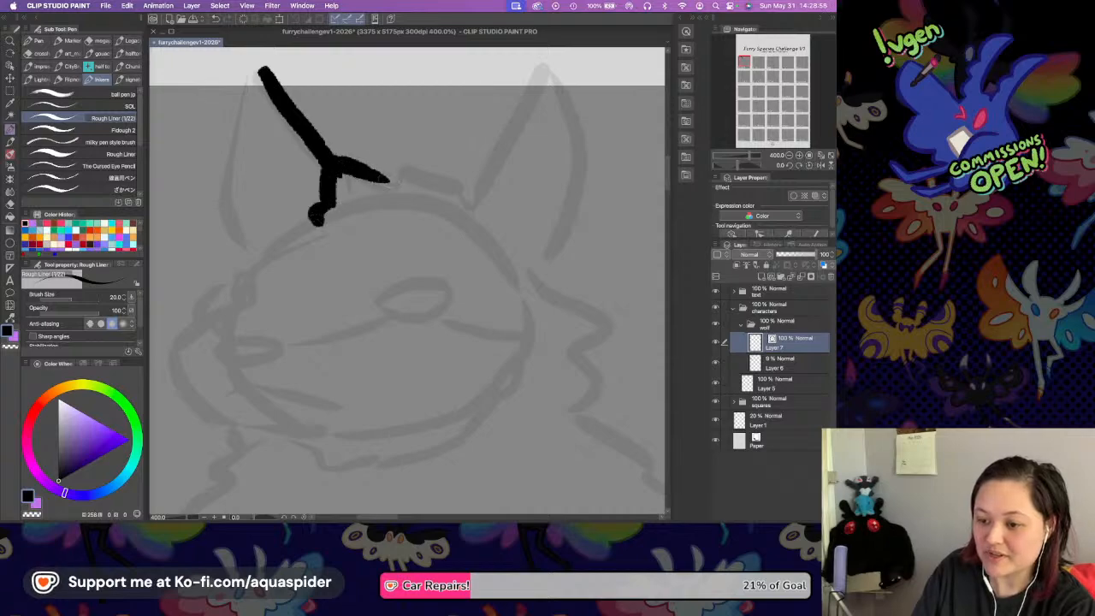
{"action": "mouse_move", "coordinate": [385, 181]}
{"action": "left_mouse_down"}
{"action": "mouse_move", "coordinate": [432, 165]}
{"action": "mouse_move", "coordinate": [444, 202]}
{"action": "left_mouse_up"}
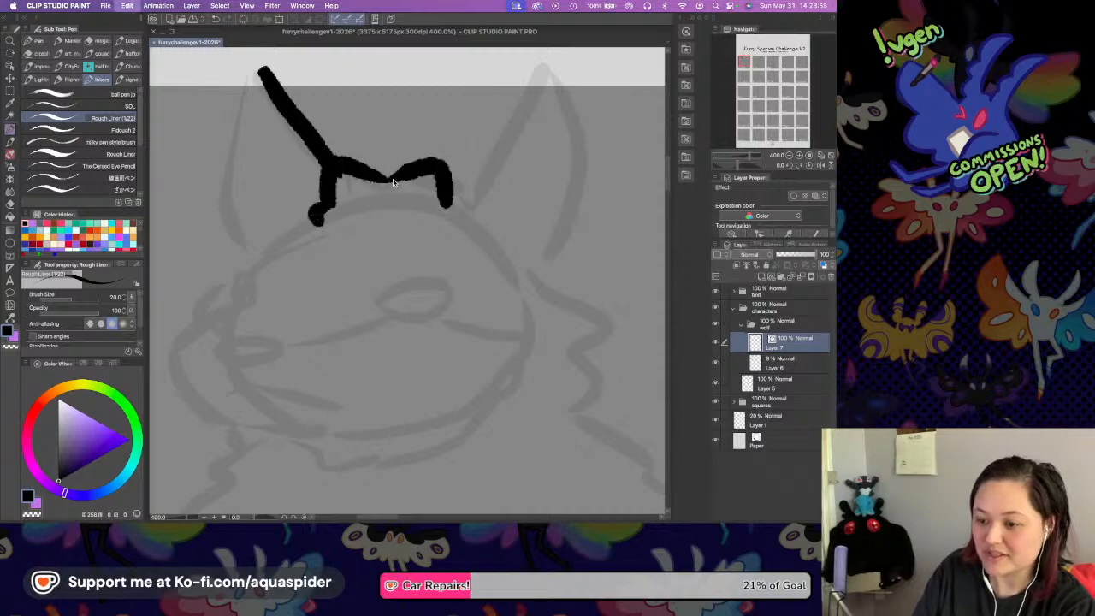
{"action": "key", "text": "super+z"}
{"action": "mouse_move", "coordinate": [386, 178]}
{"action": "left_mouse_down"}
{"action": "mouse_move", "coordinate": [428, 169]}
{"action": "mouse_move", "coordinate": [445, 192]}
{"action": "mouse_move", "coordinate": [448, 183]}
{"action": "mouse_move", "coordinate": [473, 197]}
{"action": "left_mouse_up"}
{"action": "left_click_drag", "start_coordinate": [359, 169], "coordinate": [376, 180]}
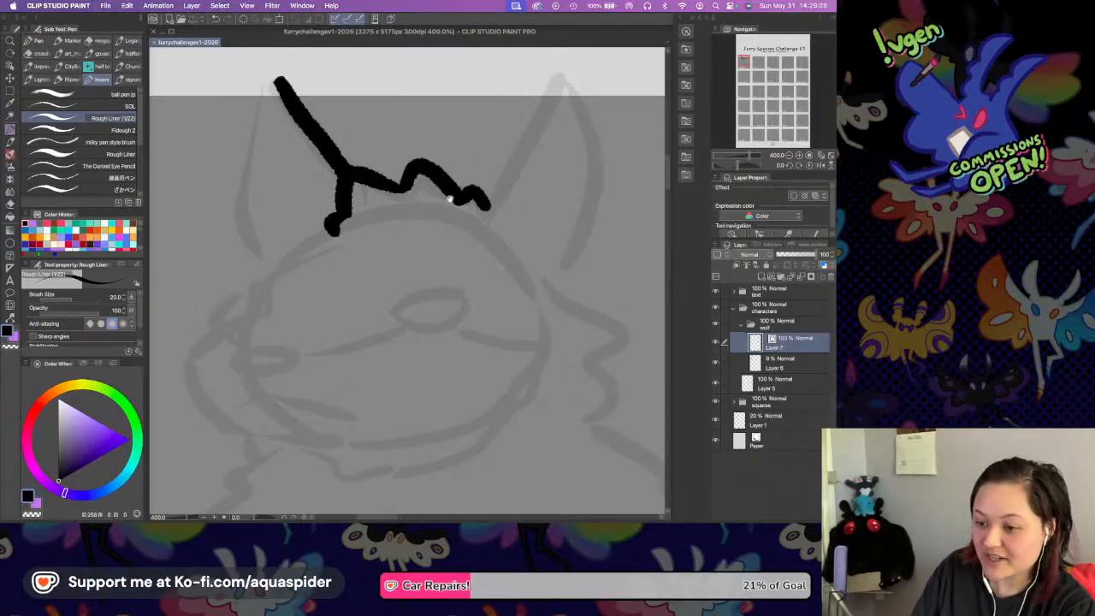
Outline the near ear with a wavy fur end at its base, and close the far ear with a curved outer edge.
{"action": "mouse_move", "coordinate": [486, 185]}
{"action": "left_mouse_down"}
{"action": "mouse_move", "coordinate": [422, 216]}
{"action": "mouse_move", "coordinate": [485, 115]}
{"action": "left_mouse_up"}
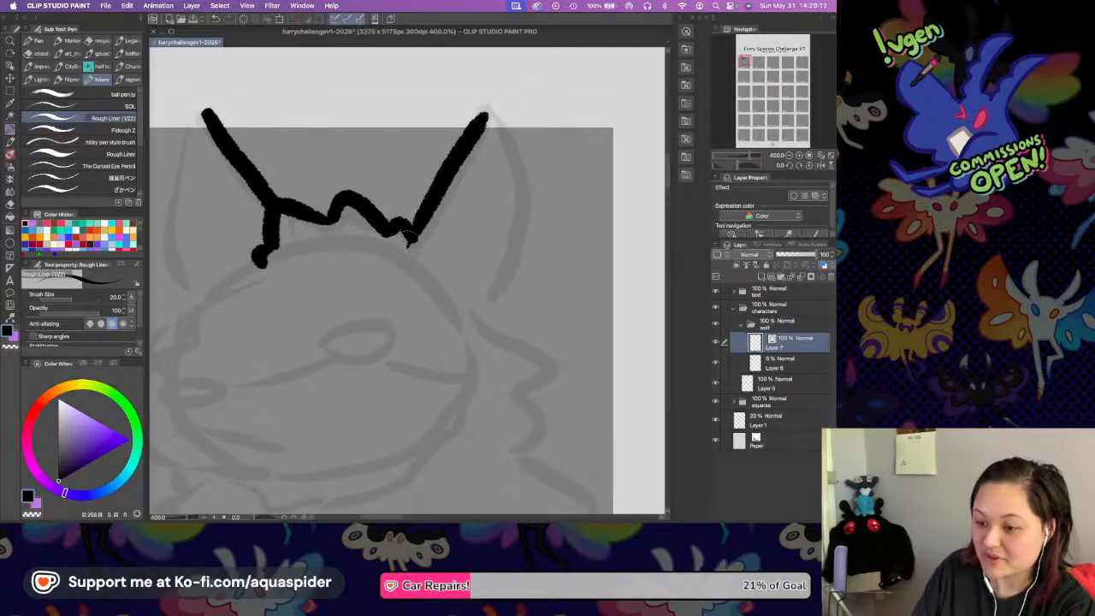
{"action": "left_click_drag", "start_coordinate": [417, 222], "coordinate": [402, 250]}
{"action": "mouse_move", "coordinate": [488, 114]}
{"action": "left_mouse_down"}
{"action": "mouse_move", "coordinate": [507, 143]}
{"action": "mouse_move", "coordinate": [498, 292]}
{"action": "mouse_move", "coordinate": [513, 306]}
{"action": "mouse_move", "coordinate": [496, 330]}
{"action": "left_mouse_up"}
{"action": "left_click_drag", "start_coordinate": [240, 186], "coordinate": [362, 178]}
{"action": "mouse_move", "coordinate": [331, 104]}
{"action": "left_mouse_down"}
{"action": "mouse_move", "coordinate": [283, 212]}
{"action": "mouse_move", "coordinate": [306, 291]}
{"action": "left_mouse_up"}
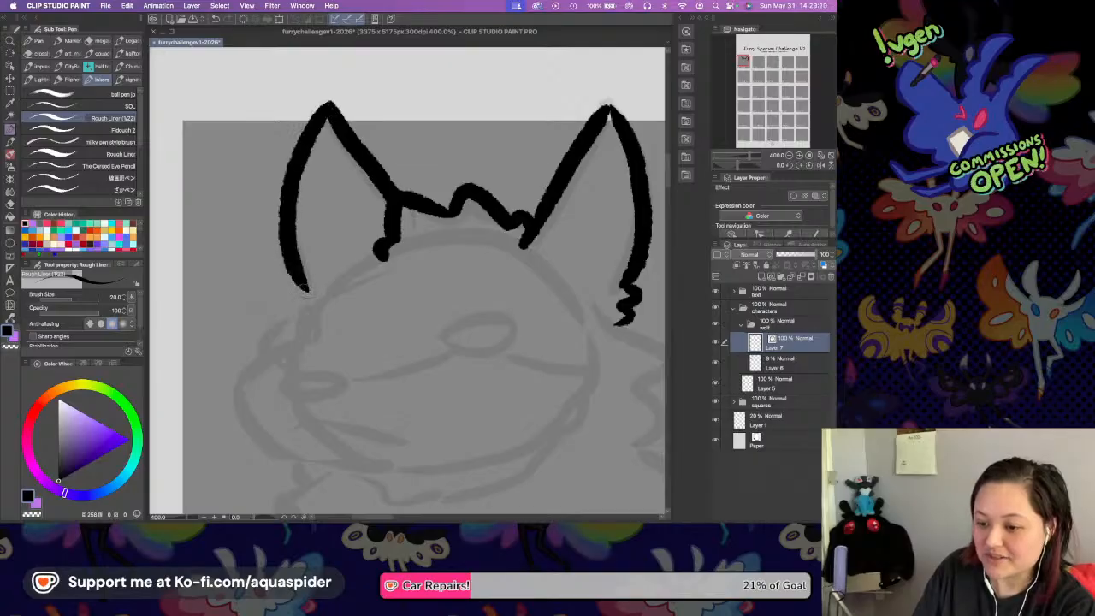
Draw the zigzag cheek fur below the near ear down to the back line, and retrace the short body stroke at the square's lower edge.
{"action": "scroll", "coordinate": [479, 236], "scroll_direction": "down", "scroll_amount": 3}
{"action": "scroll", "coordinate": [479, 235], "scroll_direction": "right", "scroll_amount": 3}
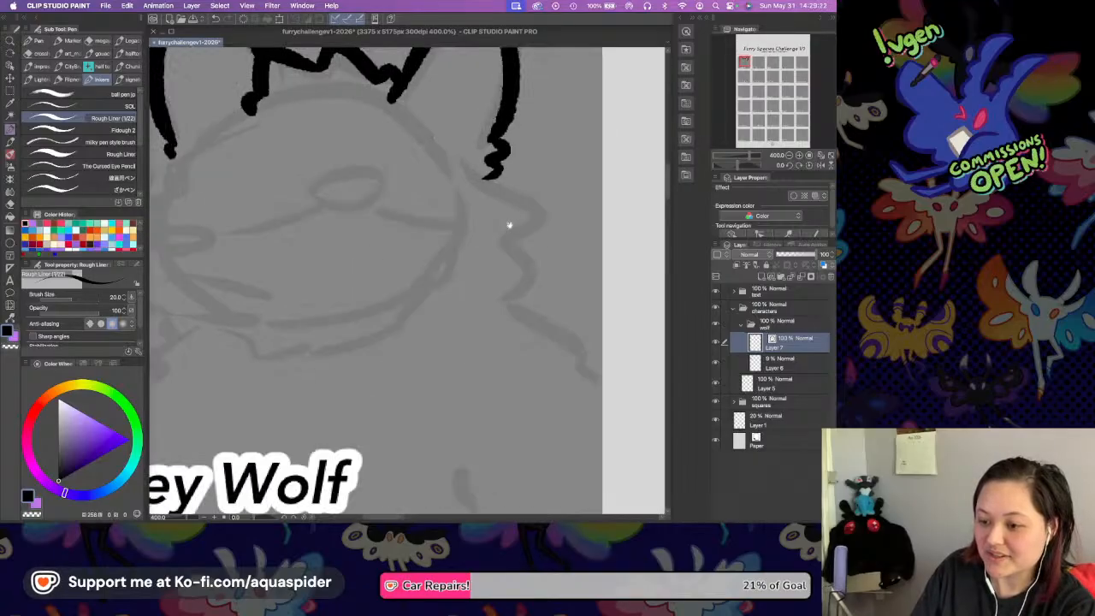
{"action": "mouse_move", "coordinate": [489, 175]}
{"action": "left_mouse_down"}
{"action": "mouse_move", "coordinate": [532, 212]}
{"action": "mouse_move", "coordinate": [530, 318]}
{"action": "left_mouse_up"}
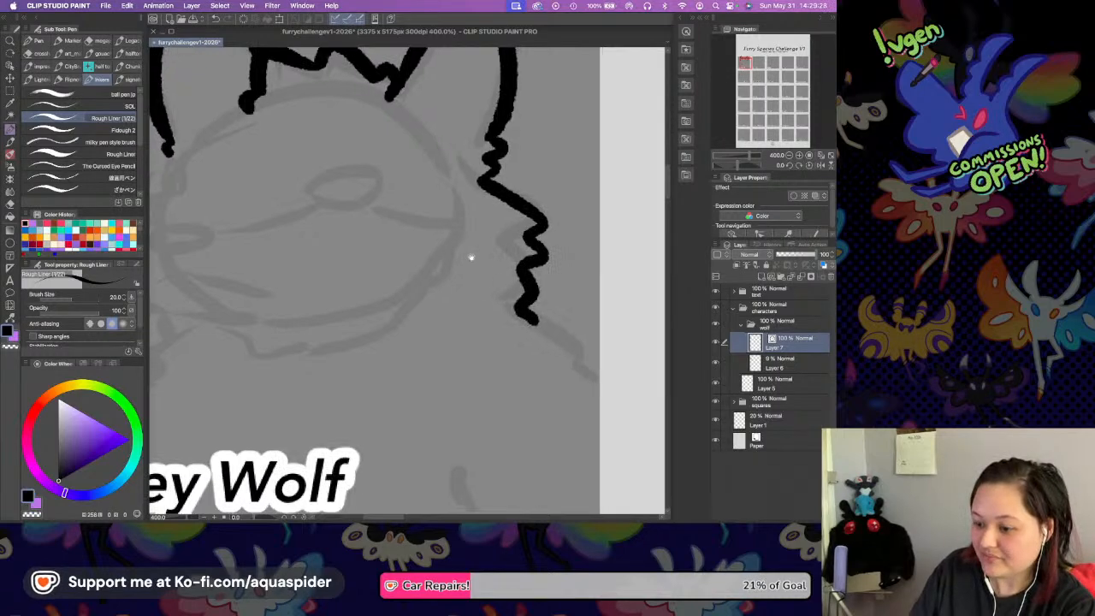
{"action": "scroll", "coordinate": [476, 262], "scroll_direction": "down", "scroll_amount": 2}
{"action": "scroll", "coordinate": [476, 262], "scroll_direction": "right", "scroll_amount": 2}
{"action": "left_click_drag", "start_coordinate": [447, 241], "coordinate": [513, 306]}
{"action": "scroll", "coordinate": [488, 284], "scroll_direction": "down", "scroll_amount": 1}
{"action": "scroll", "coordinate": [487, 284], "scroll_direction": "left", "scroll_amount": 2}
{"action": "left_click_drag", "start_coordinate": [439, 332], "coordinate": [457, 384]}
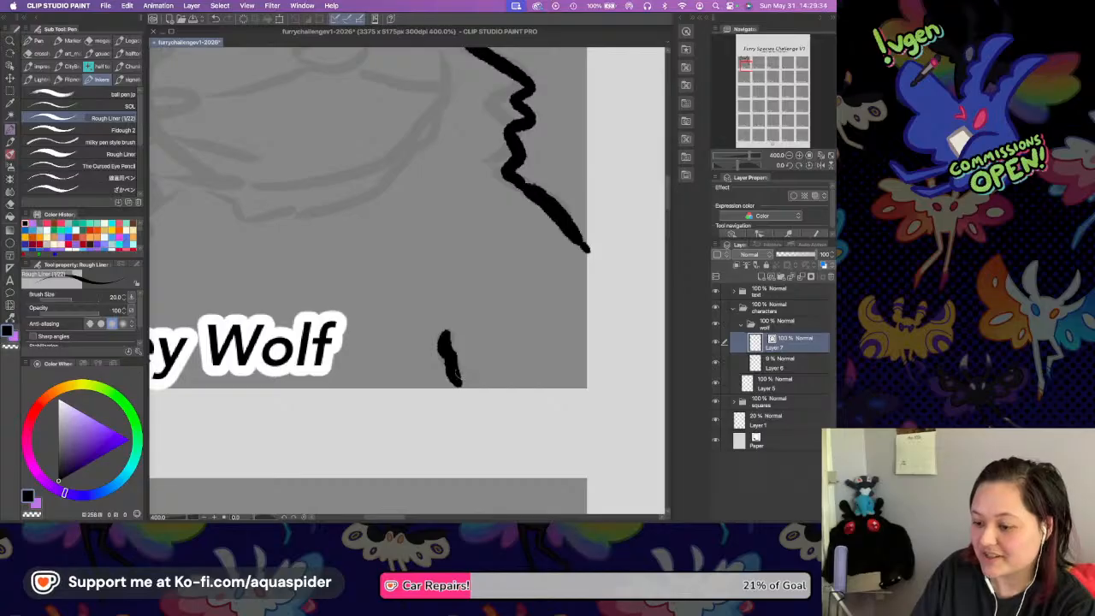
Outline the muzzle front, chin and front neck fur down to the square's edge, and connect the muzzle to the far ear with a jagged line.
{"action": "left_click_drag", "start_coordinate": [390, 214], "coordinate": [513, 281]}
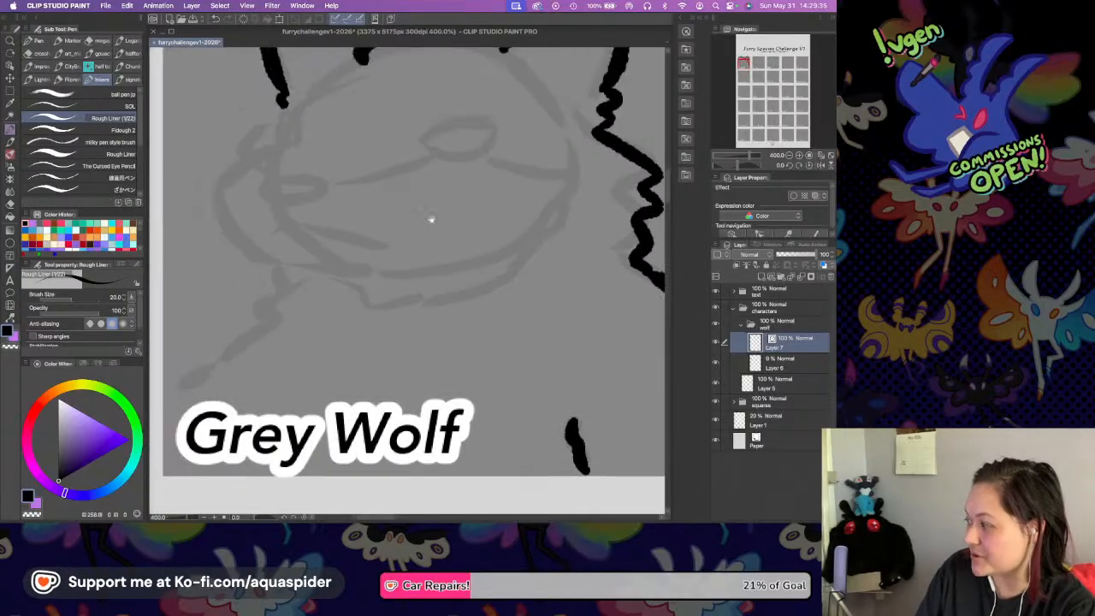
{"action": "mouse_move", "coordinate": [259, 155]}
{"action": "left_mouse_down"}
{"action": "mouse_move", "coordinate": [221, 197]}
{"action": "mouse_move", "coordinate": [224, 222]}
{"action": "left_mouse_up"}
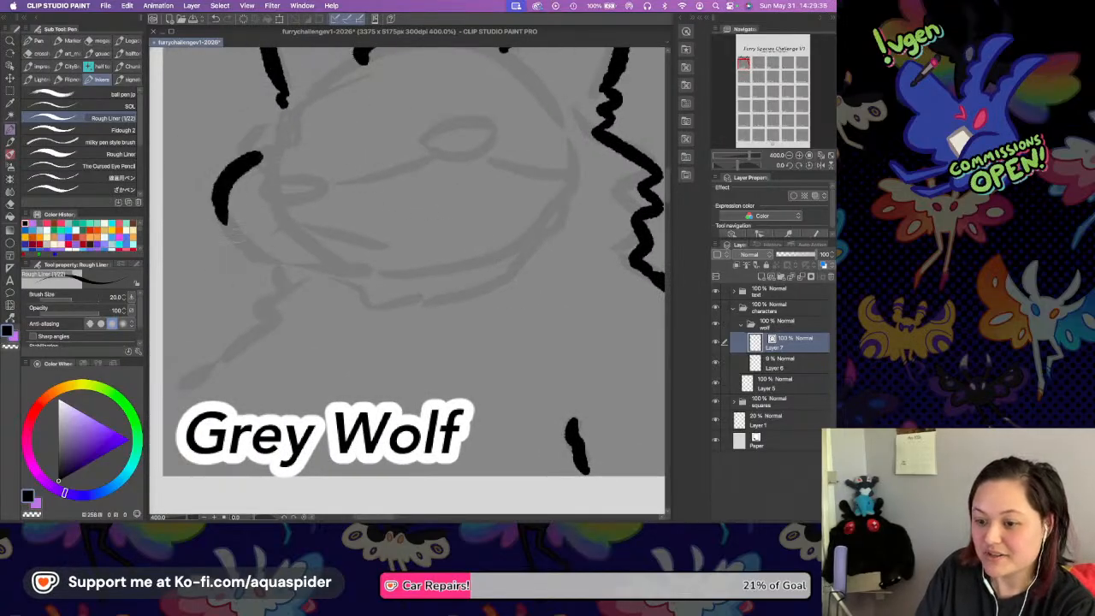
{"action": "key", "text": "ctrl+z"}
{"action": "mouse_move", "coordinate": [247, 155]}
{"action": "left_mouse_down"}
{"action": "mouse_move", "coordinate": [218, 203]}
{"action": "mouse_move", "coordinate": [243, 250]}
{"action": "mouse_move", "coordinate": [320, 282]}
{"action": "mouse_move", "coordinate": [291, 292]}
{"action": "mouse_move", "coordinate": [276, 273]}
{"action": "mouse_move", "coordinate": [250, 316]}
{"action": "mouse_move", "coordinate": [157, 370]}
{"action": "left_mouse_up"}
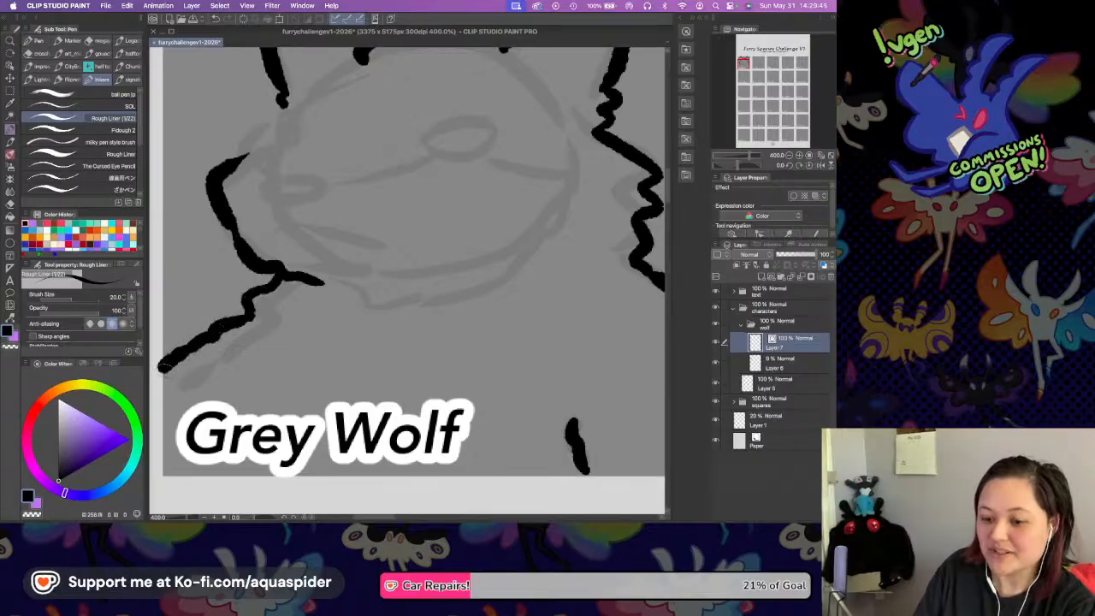
{"action": "scroll", "coordinate": [266, 323], "scroll_direction": "up", "scroll_amount": 1}
{"action": "left_click_drag", "start_coordinate": [294, 293], "coordinate": [319, 250]}
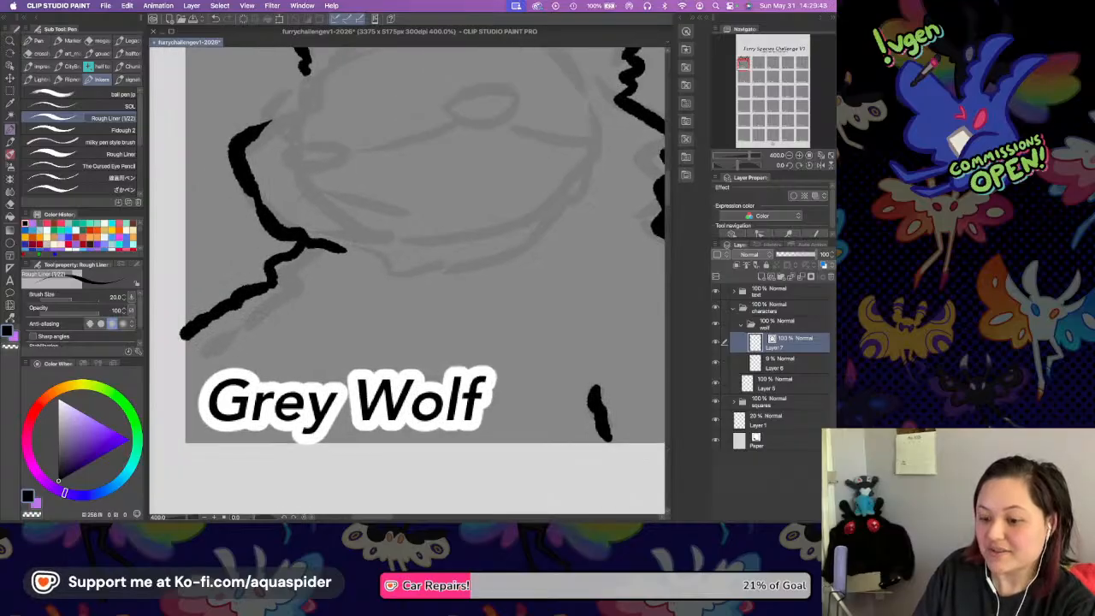
{"action": "scroll", "coordinate": [315, 335], "scroll_direction": "up", "scroll_amount": 5}
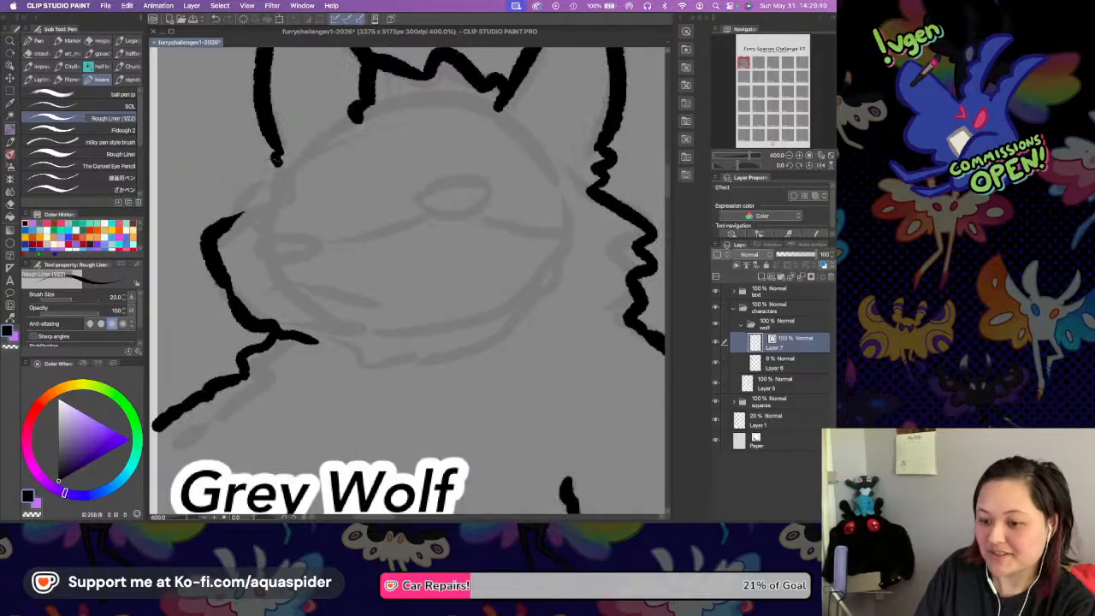
{"action": "left_click_drag", "start_coordinate": [279, 159], "coordinate": [240, 179]}
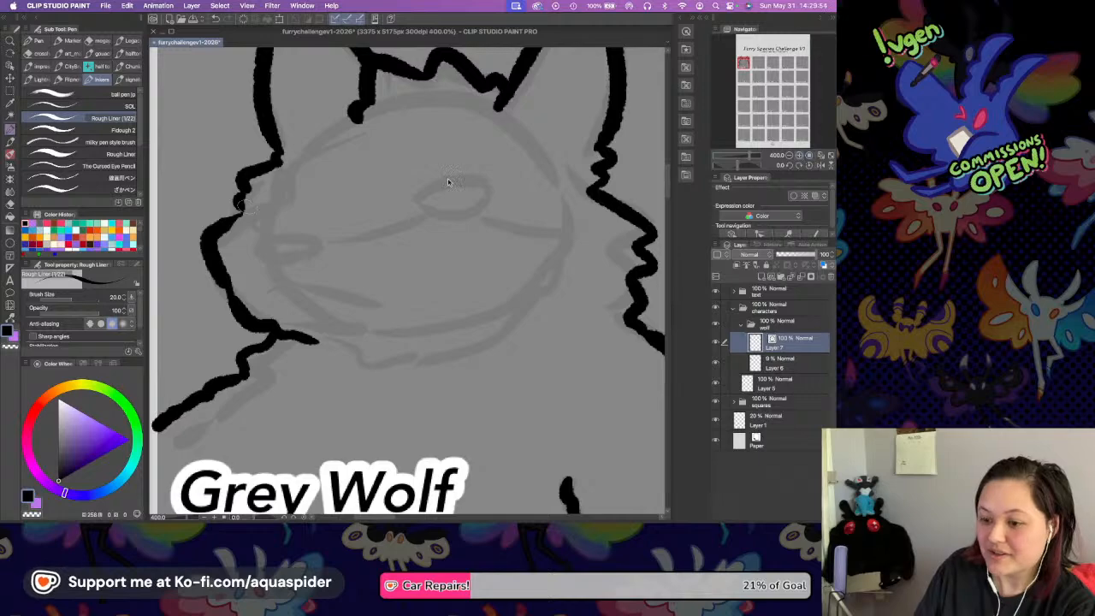
Zoom in and draw the nose as a closed, flat-topped rounded shape, with an angled mouth line sloping down toward the jaw beneath it.
{"action": "key", "text": "super+plus"}
{"action": "left_click_drag", "start_coordinate": [291, 213], "coordinate": [489, 224]}
{"action": "left_click_drag", "start_coordinate": [255, 210], "coordinate": [323, 246]}
{"action": "key", "text": "super+z"}
{"action": "left_click_drag", "start_coordinate": [241, 212], "coordinate": [283, 247]}
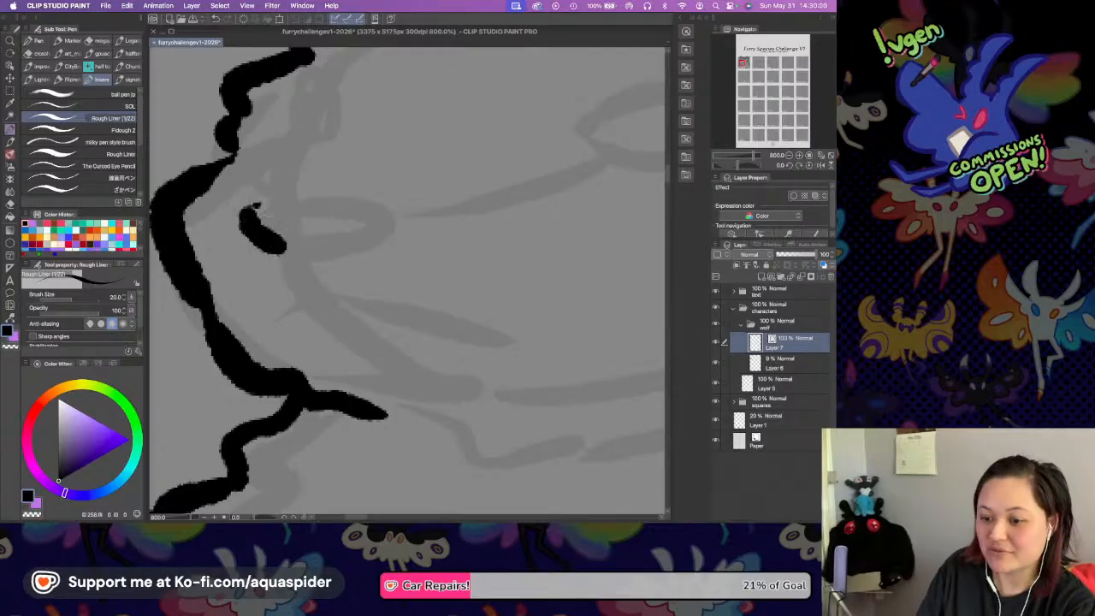
{"action": "left_click_drag", "start_coordinate": [244, 210], "coordinate": [346, 204]}
{"action": "mouse_move", "coordinate": [277, 242]}
{"action": "left_mouse_down"}
{"action": "mouse_move", "coordinate": [347, 236]}
{"action": "mouse_move", "coordinate": [363, 214]}
{"action": "mouse_move", "coordinate": [350, 216]}
{"action": "left_mouse_up"}
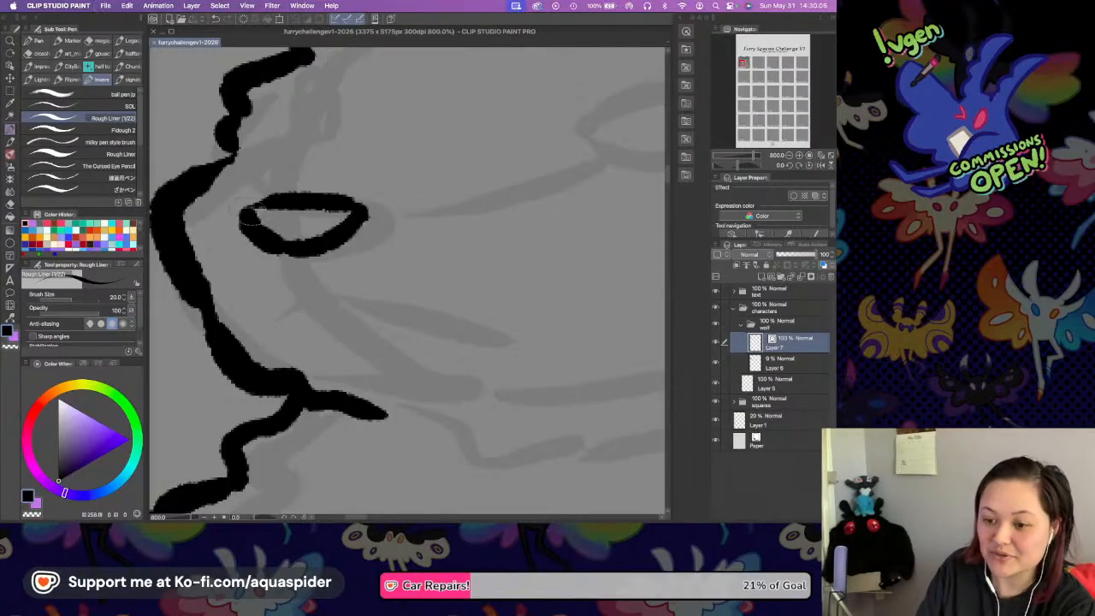
{"action": "mouse_move", "coordinate": [269, 320]}
{"action": "left_mouse_down"}
{"action": "mouse_move", "coordinate": [304, 295]}
{"action": "mouse_move", "coordinate": [487, 327]}
{"action": "left_mouse_up"}
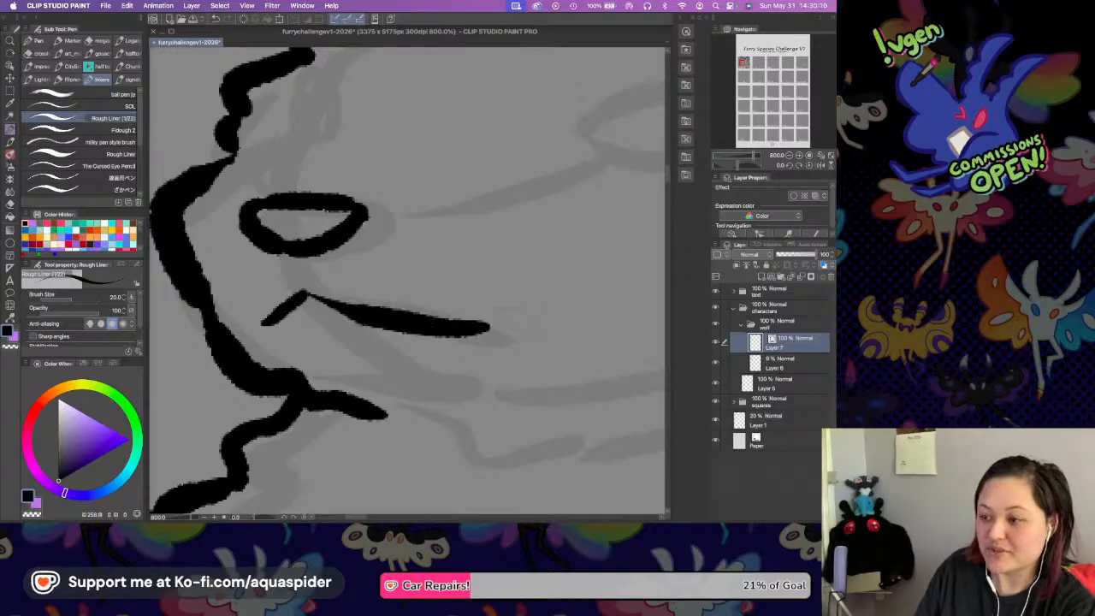
Draw the near eye as a closed almond outline with a short stroke extending past its outer corner.
{"action": "scroll", "coordinate": [457, 248], "scroll_direction": "up", "scroll_amount": 3}
{"action": "scroll", "coordinate": [459, 259], "scroll_direction": "right", "scroll_amount": 3}
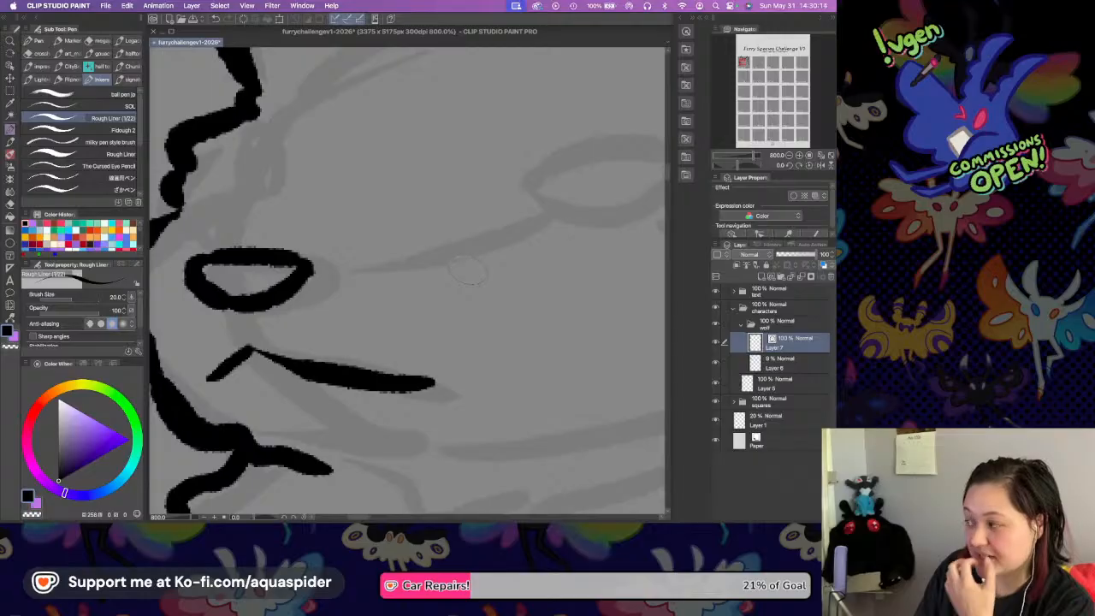
{"action": "scroll", "coordinate": [403, 228], "scroll_direction": "right", "scroll_amount": 5}
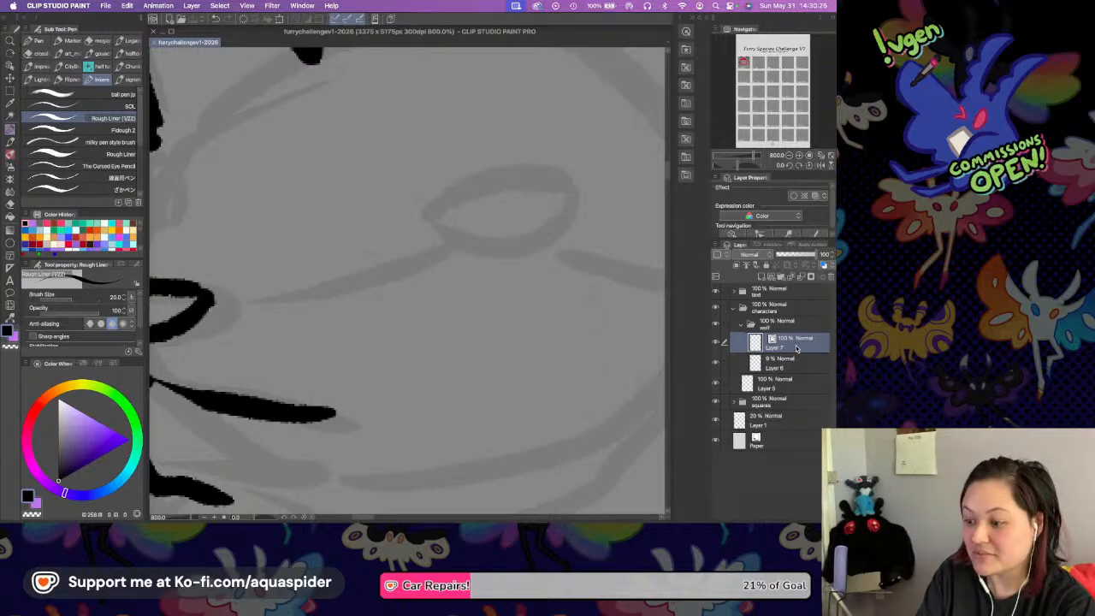
{"action": "left_click_drag", "start_coordinate": [409, 236], "coordinate": [453, 205]}
{"action": "mouse_move", "coordinate": [403, 232]}
{"action": "left_mouse_down"}
{"action": "mouse_move", "coordinate": [341, 241]}
{"action": "mouse_move", "coordinate": [414, 190]}
{"action": "mouse_move", "coordinate": [530, 221]}
{"action": "left_mouse_up"}
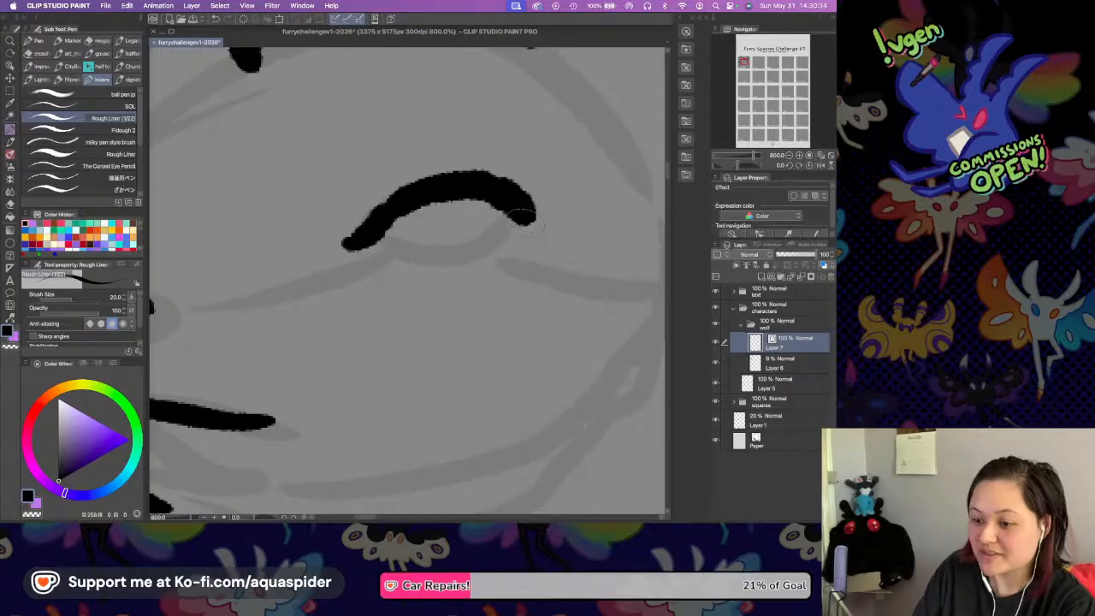
{"action": "mouse_move", "coordinate": [345, 244]}
{"action": "left_mouse_down"}
{"action": "mouse_move", "coordinate": [494, 241]}
{"action": "mouse_move", "coordinate": [519, 218]}
{"action": "mouse_move", "coordinate": [544, 217]}
{"action": "left_mouse_up"}
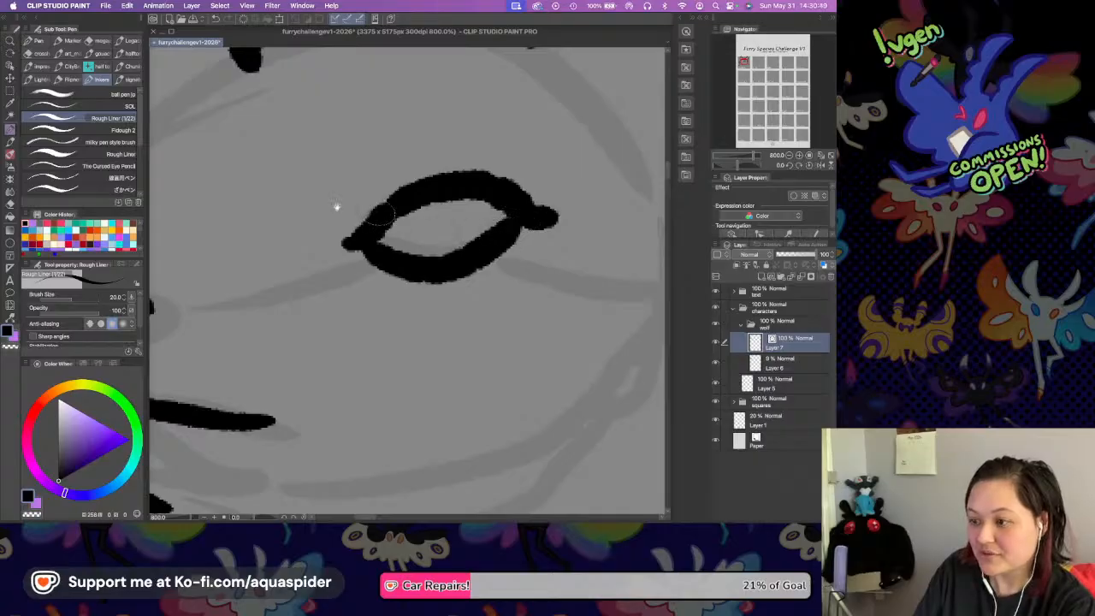
{"action": "left_click_drag", "start_coordinate": [416, 217], "coordinate": [552, 240]}
Draw the far eye as a small narrow upright oval above the nose, redrawing its outer edge.
{"action": "left_click_drag", "start_coordinate": [218, 219], "coordinate": [265, 221]}
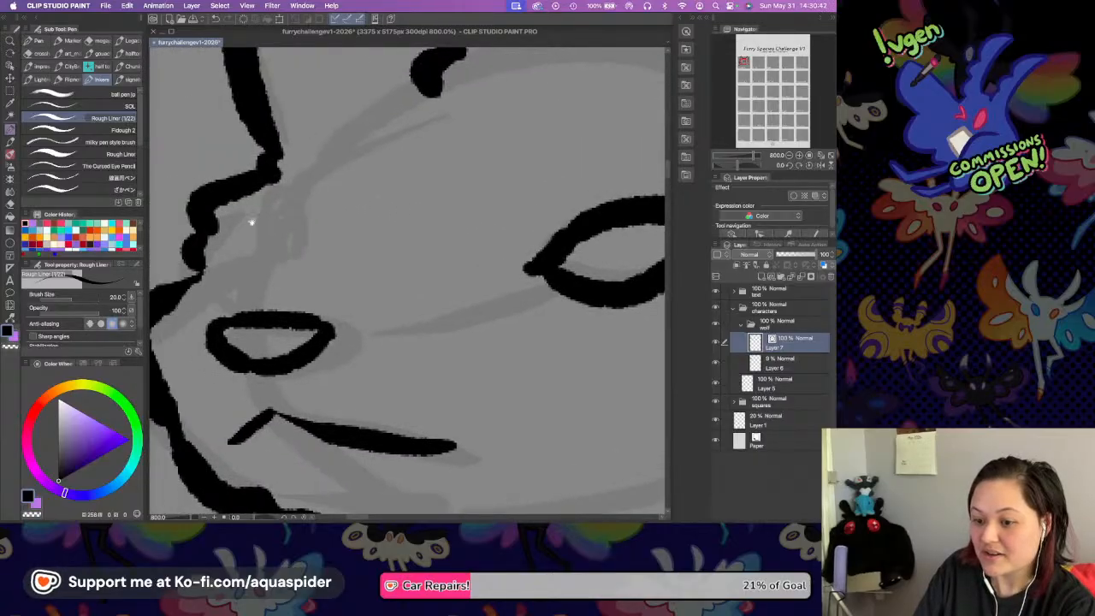
{"action": "mouse_move", "coordinate": [266, 257]}
{"action": "left_mouse_down"}
{"action": "mouse_move", "coordinate": [279, 270]}
{"action": "mouse_move", "coordinate": [287, 235]}
{"action": "left_mouse_up"}
{"action": "mouse_move", "coordinate": [239, 198]}
{"action": "left_mouse_down"}
{"action": "mouse_move", "coordinate": [272, 205]}
{"action": "mouse_move", "coordinate": [291, 239]}
{"action": "left_mouse_up"}
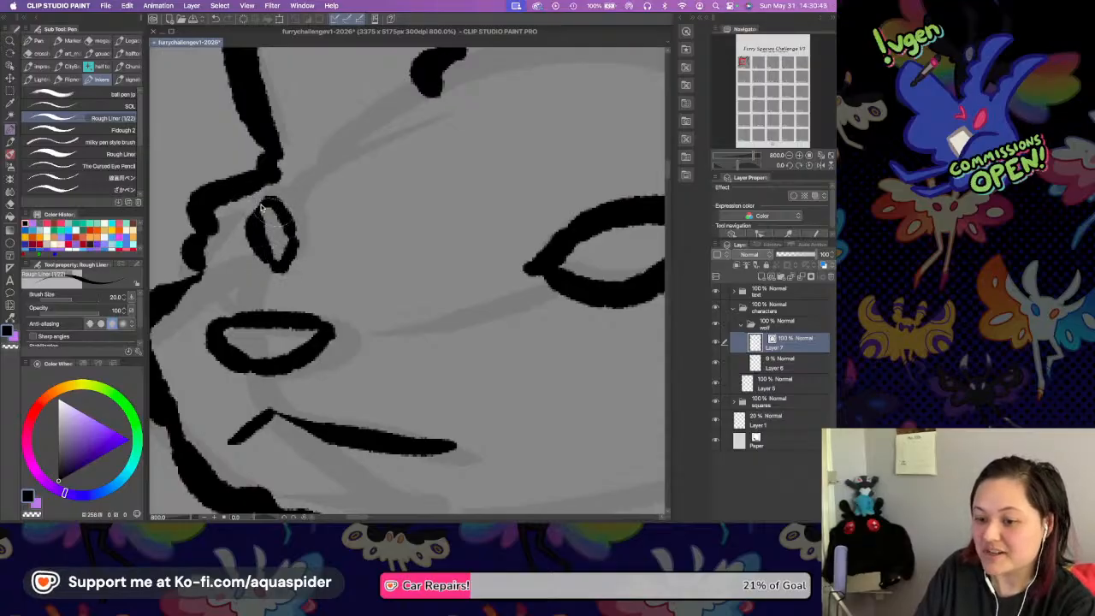
{"action": "key", "text": "super+z"}
{"action": "left_click_drag", "start_coordinate": [270, 204], "coordinate": [289, 227]}
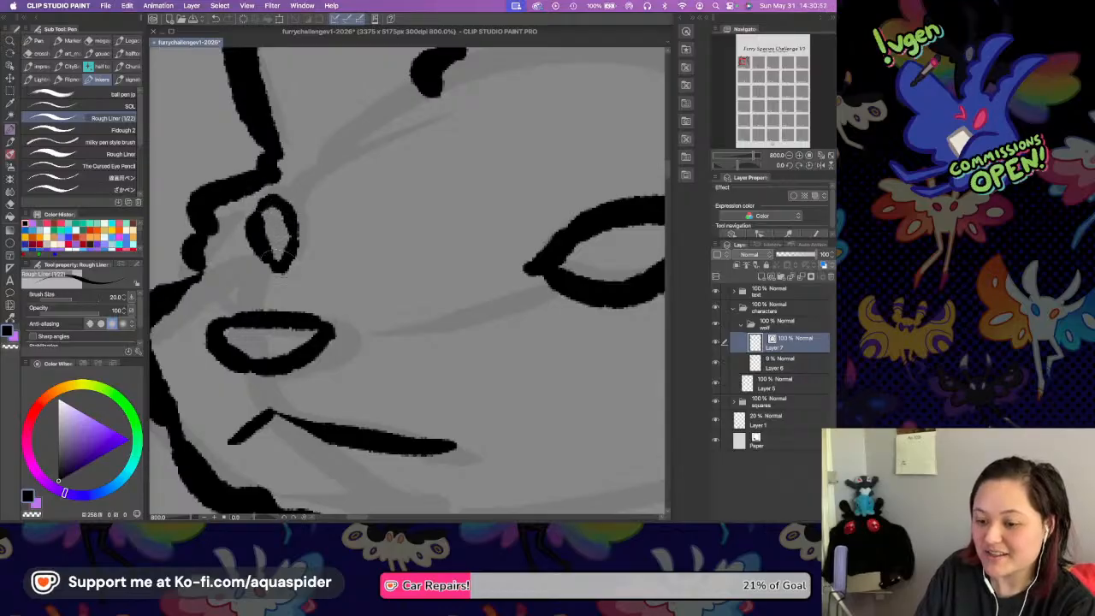
{"action": "left_click_drag", "start_coordinate": [521, 229], "coordinate": [436, 215]}
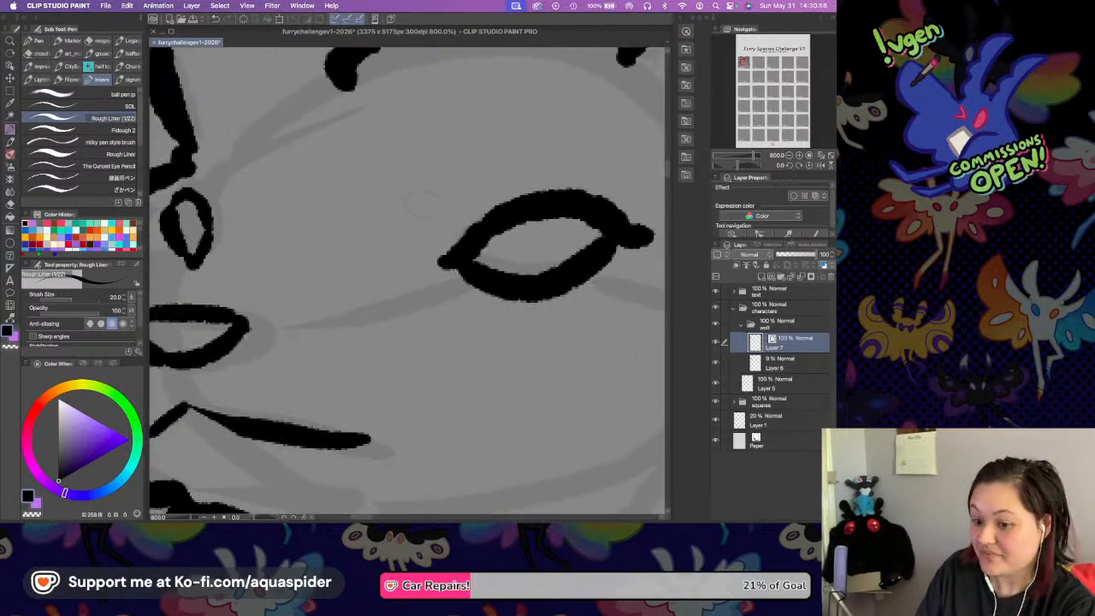
Add the inner ear lines to both ears, each with a pointed upper stroke and a small fur notch at its base.
{"action": "left_click", "coordinate": [789, 156]}
{"action": "left_click_drag", "start_coordinate": [540, 166], "coordinate": [505, 177]}
{"action": "mouse_move", "coordinate": [558, 101]}
{"action": "left_mouse_down"}
{"action": "mouse_move", "coordinate": [530, 171]}
{"action": "mouse_move", "coordinate": [557, 205]}
{"action": "left_mouse_up"}
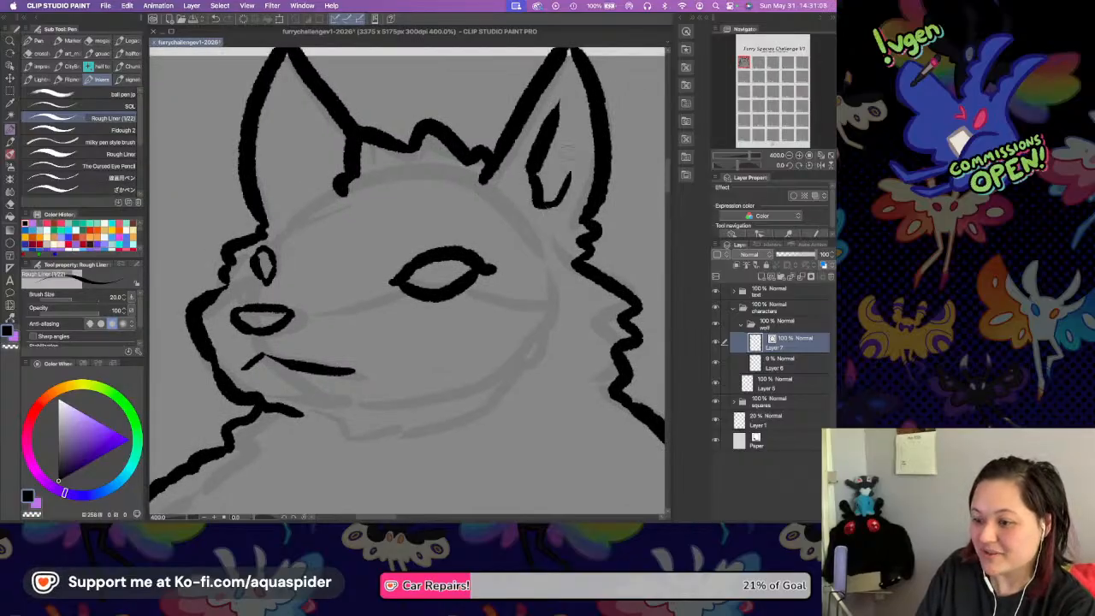
{"action": "mouse_move", "coordinate": [282, 104]}
{"action": "left_mouse_down"}
{"action": "mouse_move", "coordinate": [300, 166]}
{"action": "mouse_move", "coordinate": [281, 198]}
{"action": "mouse_move", "coordinate": [267, 154]}
{"action": "mouse_move", "coordinate": [268, 170]}
{"action": "left_mouse_up"}
{"action": "left_click_drag", "start_coordinate": [416, 347], "coordinate": [442, 229]}
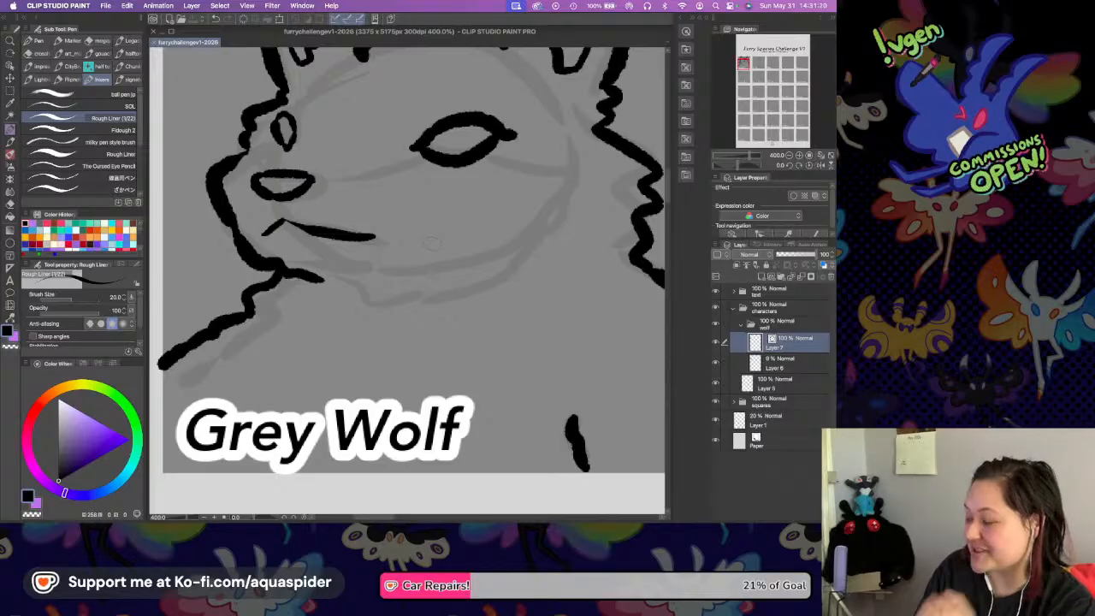
{"action": "scroll", "coordinate": [421, 238], "scroll_direction": "up", "scroll_amount": 5}
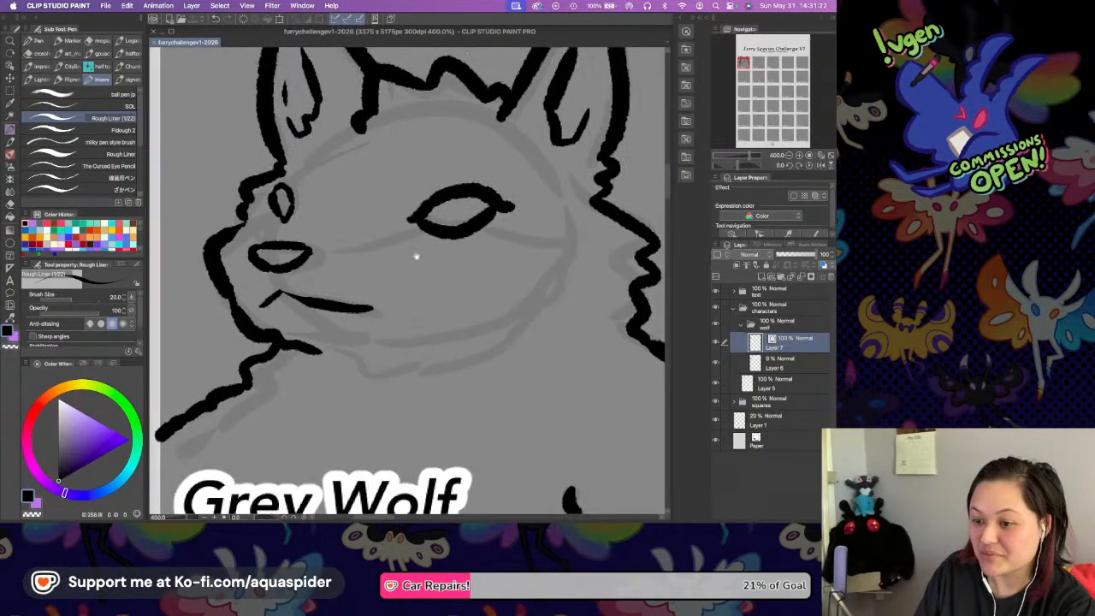
{"action": "scroll", "coordinate": [414, 237], "scroll_direction": "down", "scroll_amount": 2}
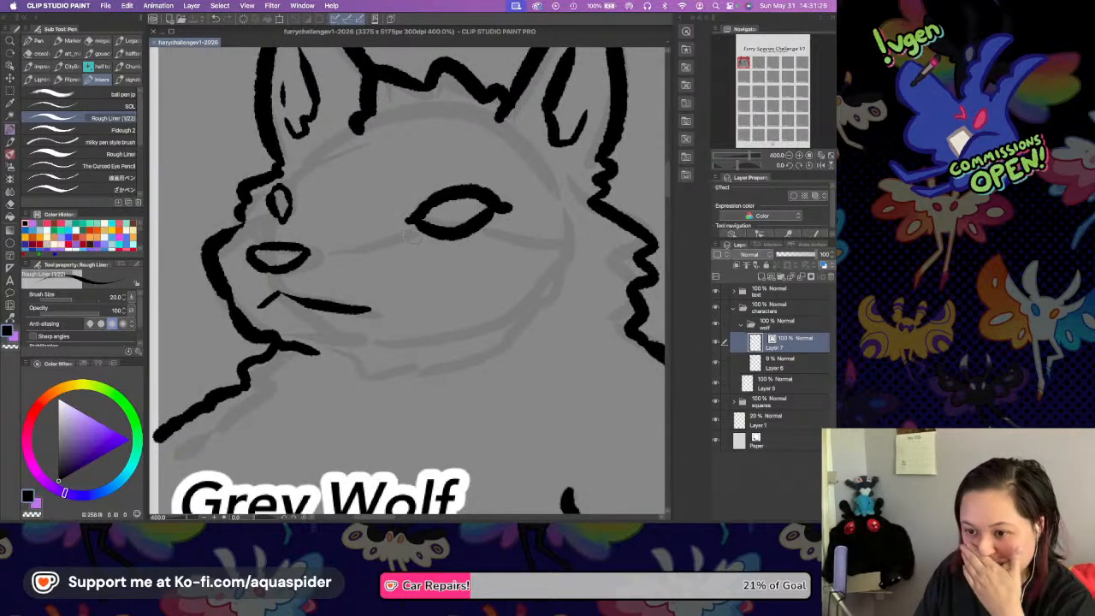
Hide the rough sketch on Layer 6 and add a new layer directly above it, beneath the line art.
{"action": "left_click", "coordinate": [715, 365]}
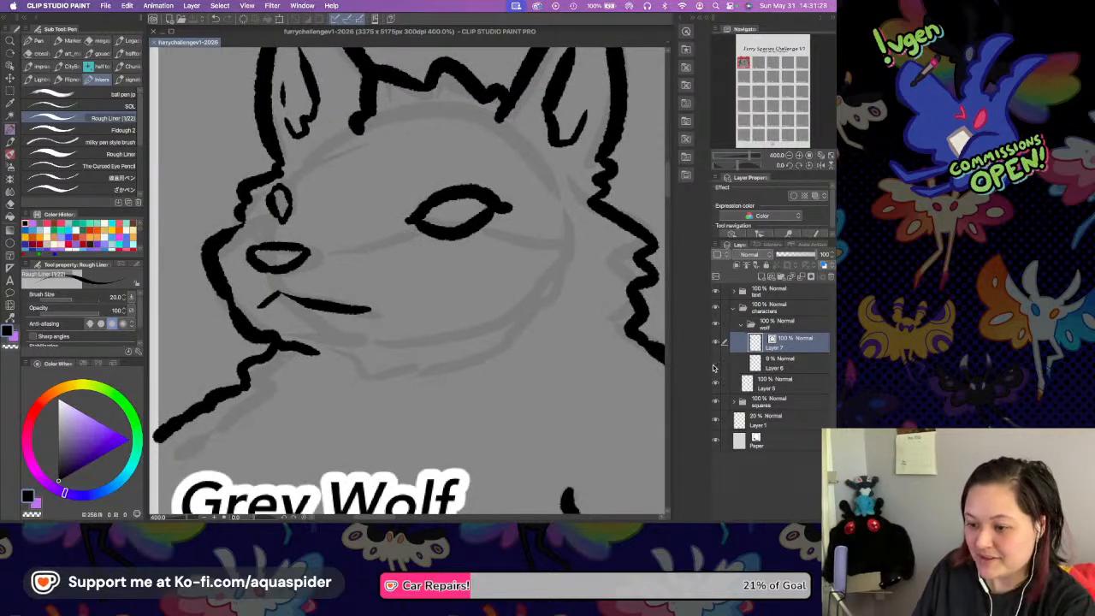
{"action": "left_click", "coordinate": [778, 368]}
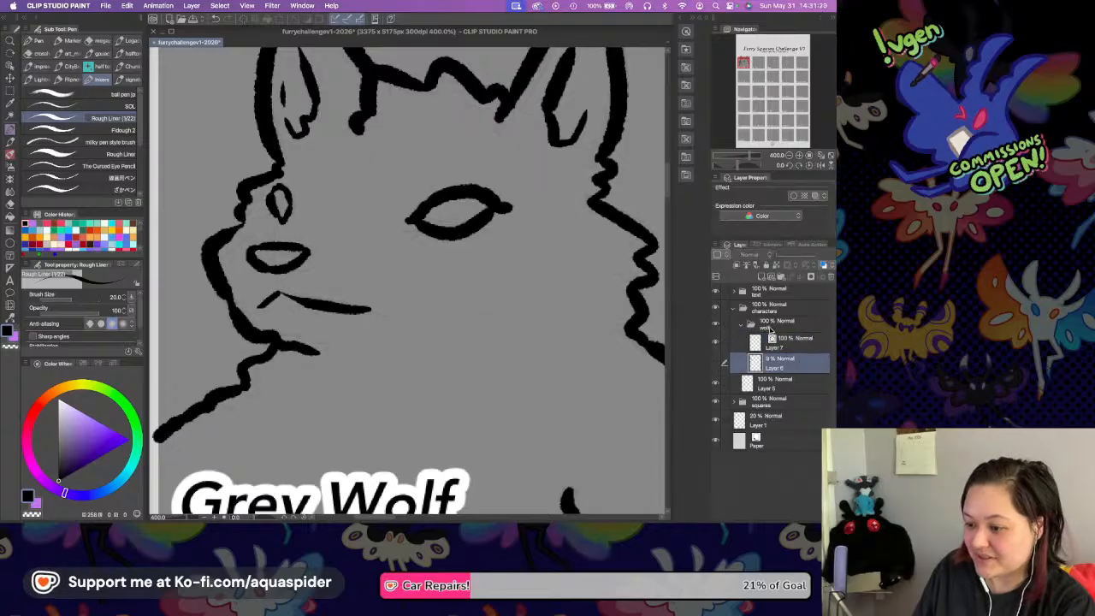
{"action": "left_click", "coordinate": [761, 276]}
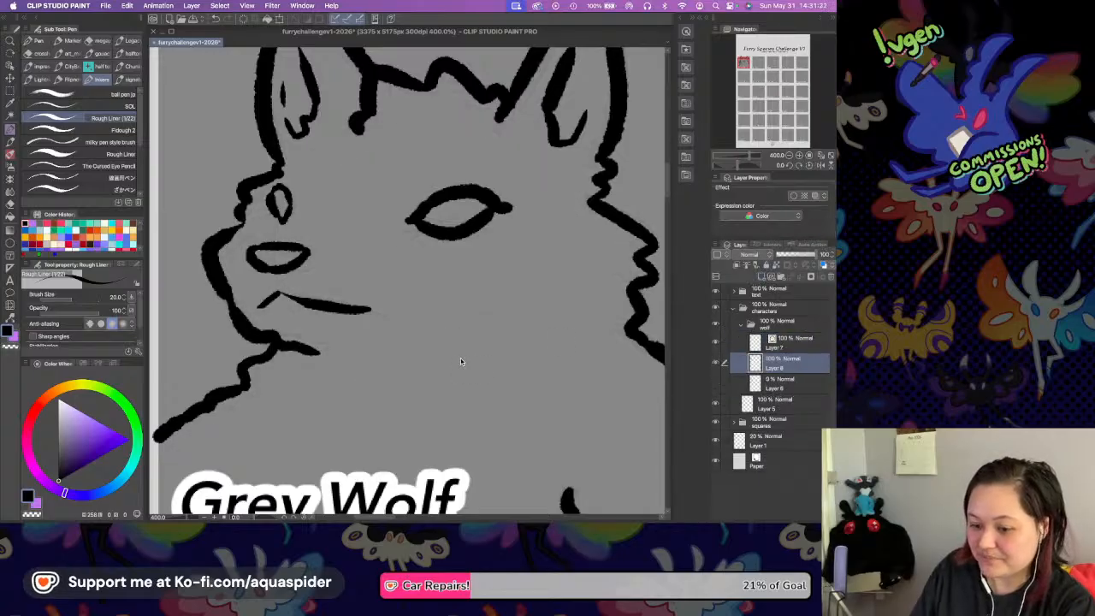
Fill the wolf's head and body with a dark warm grey-brown, hiding the text folder only during the fill.
{"action": "mouse_move", "coordinate": [440, 293]}
{"action": "left_mouse_down"}
{"action": "mouse_move", "coordinate": [453, 313]}
{"action": "mouse_move", "coordinate": [456, 289]}
{"action": "left_mouse_up"}
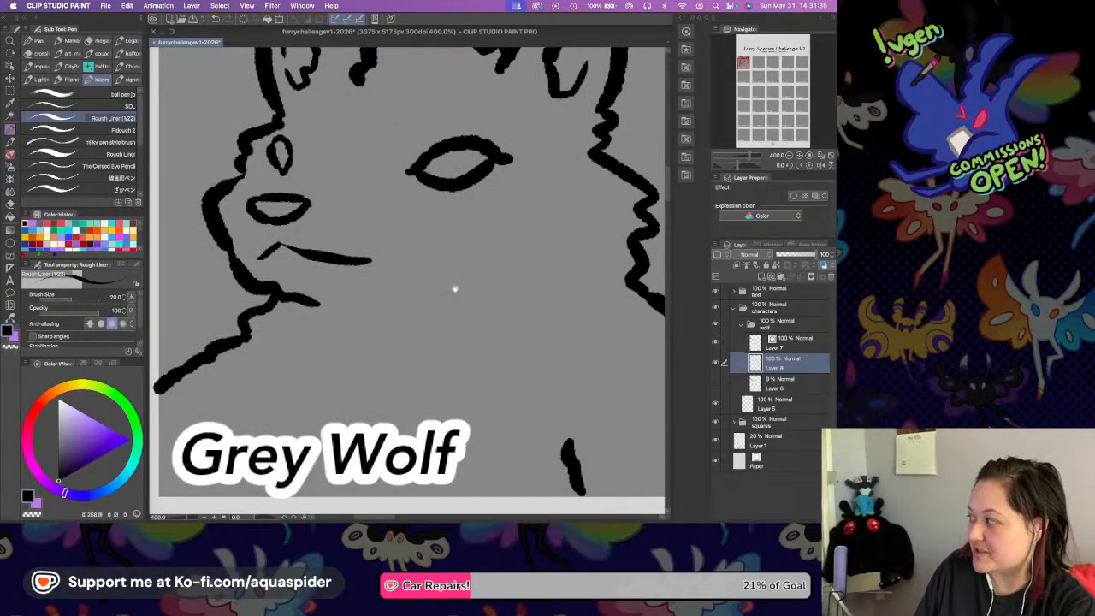
{"action": "left_click", "coordinate": [61, 445]}
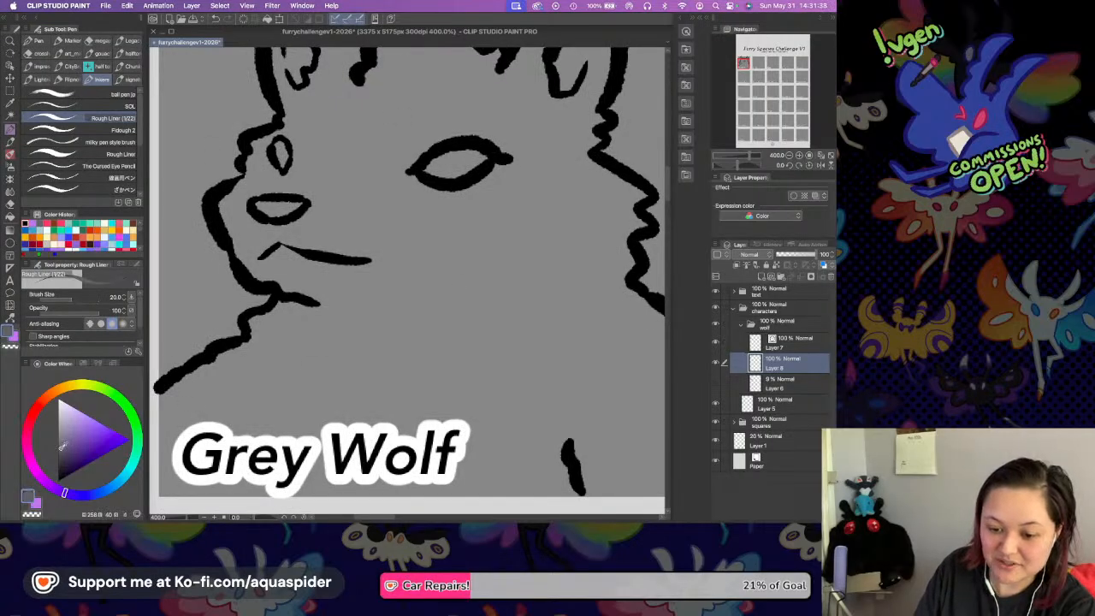
{"action": "left_click", "coordinate": [52, 396]}
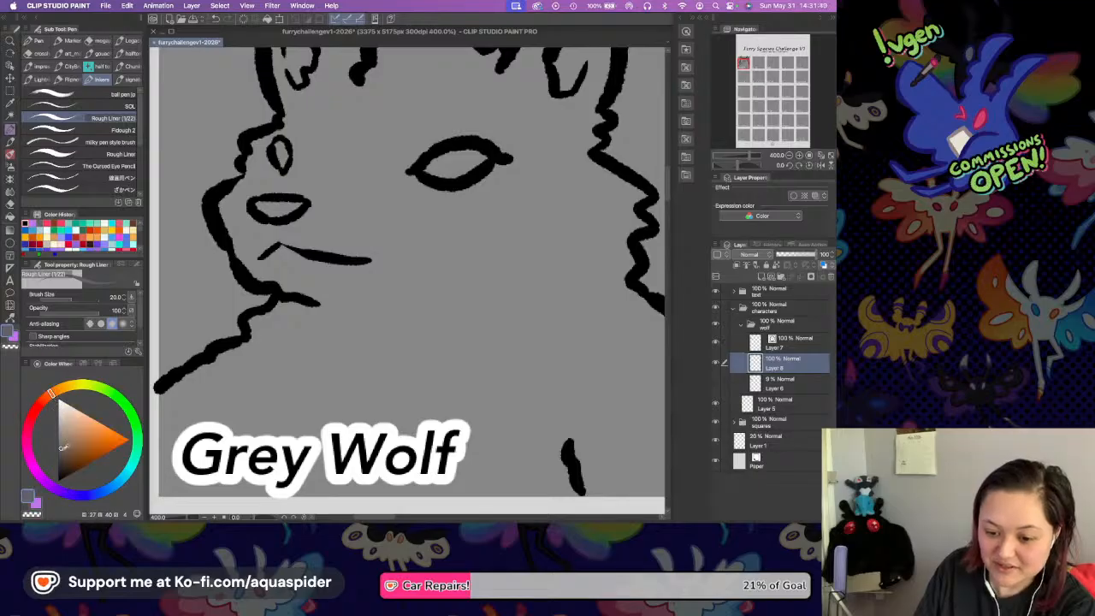
{"action": "left_click_drag", "start_coordinate": [537, 369], "coordinate": [543, 305]}
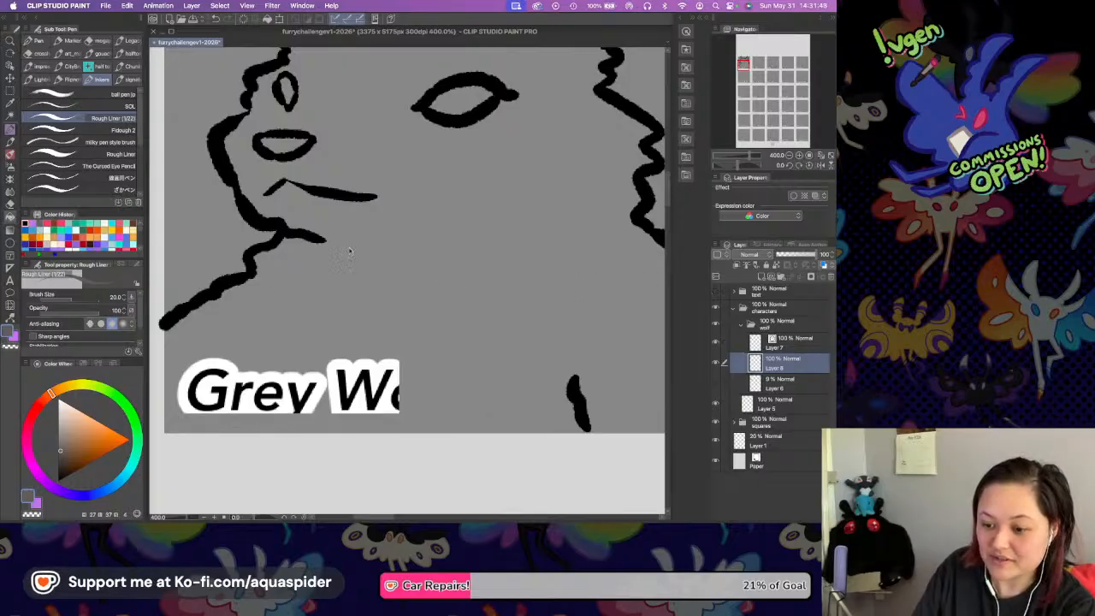
{"action": "key", "text": "g"}
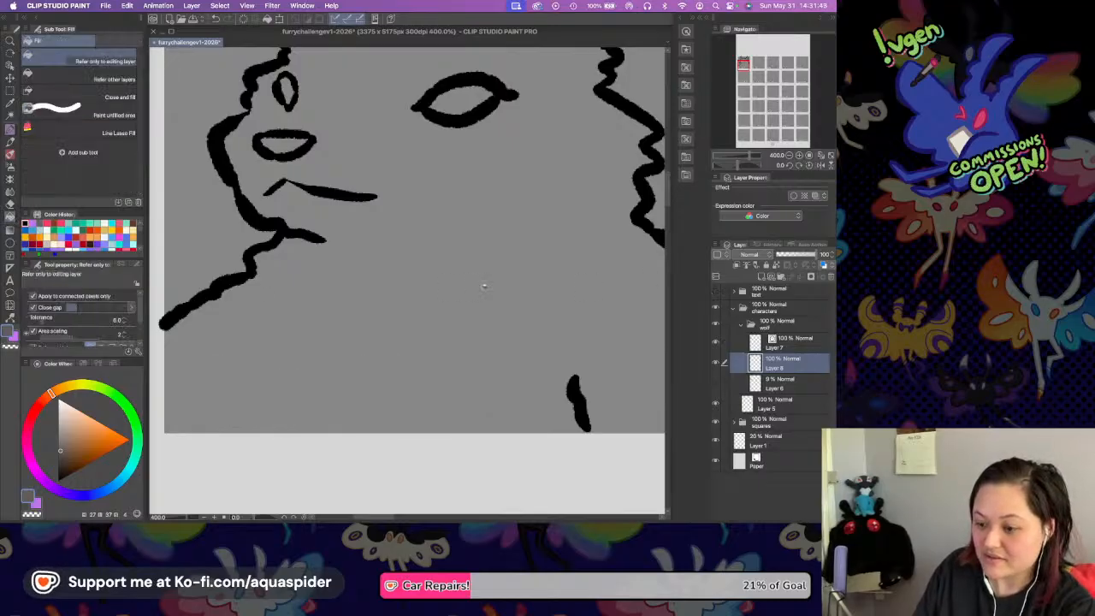
{"action": "left_click", "coordinate": [483, 284]}
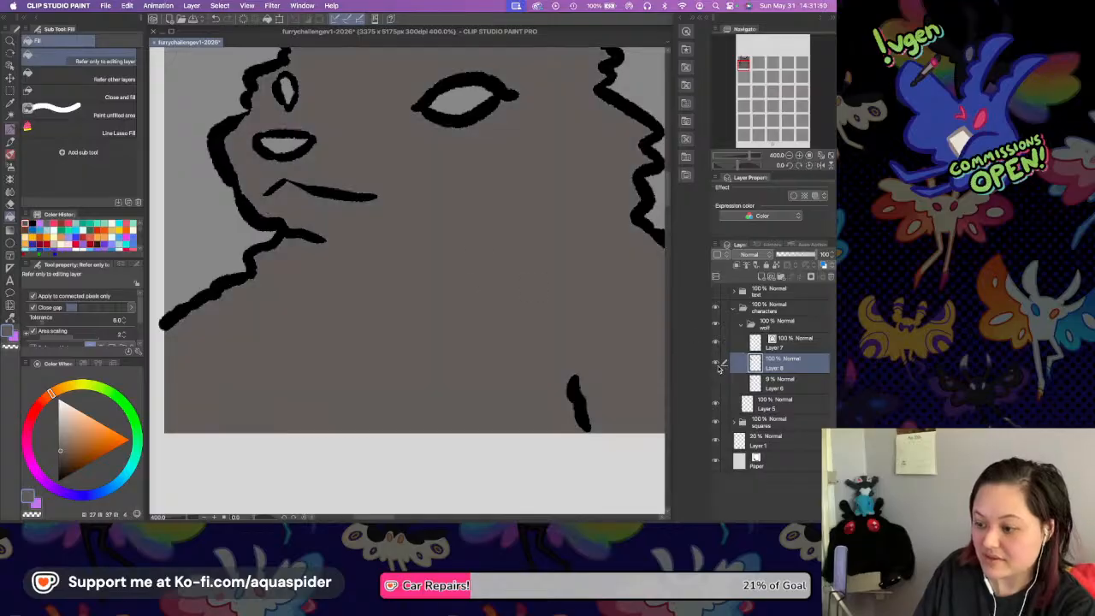
{"action": "left_click", "coordinate": [715, 291]}
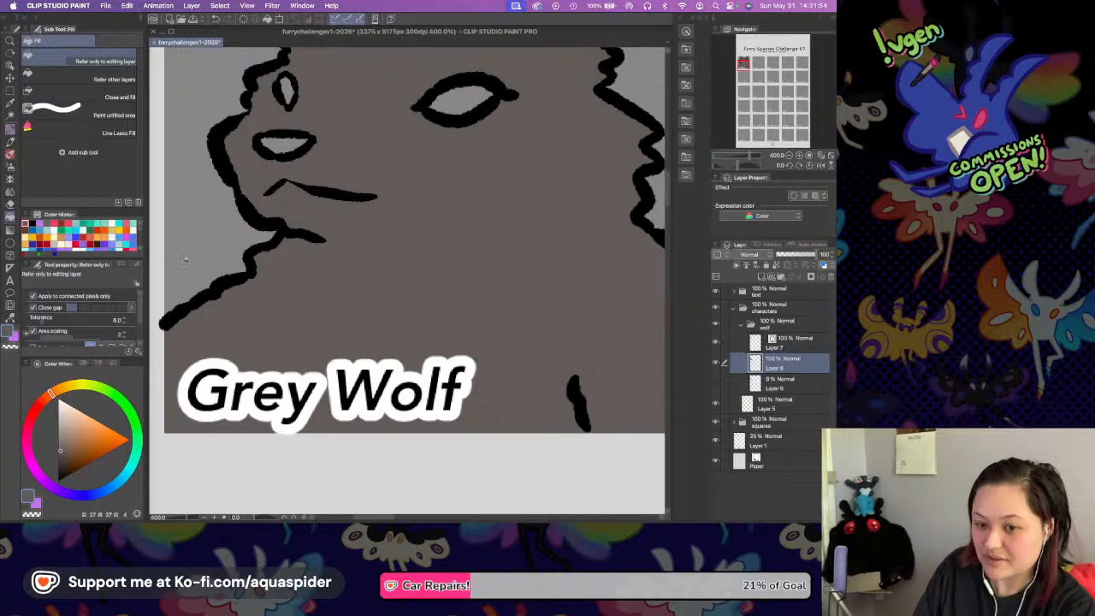
Add a new layer clipped to the grey-brown fill and choose a warm off-white for the Rough Liner pen.
{"action": "key", "text": "p"}
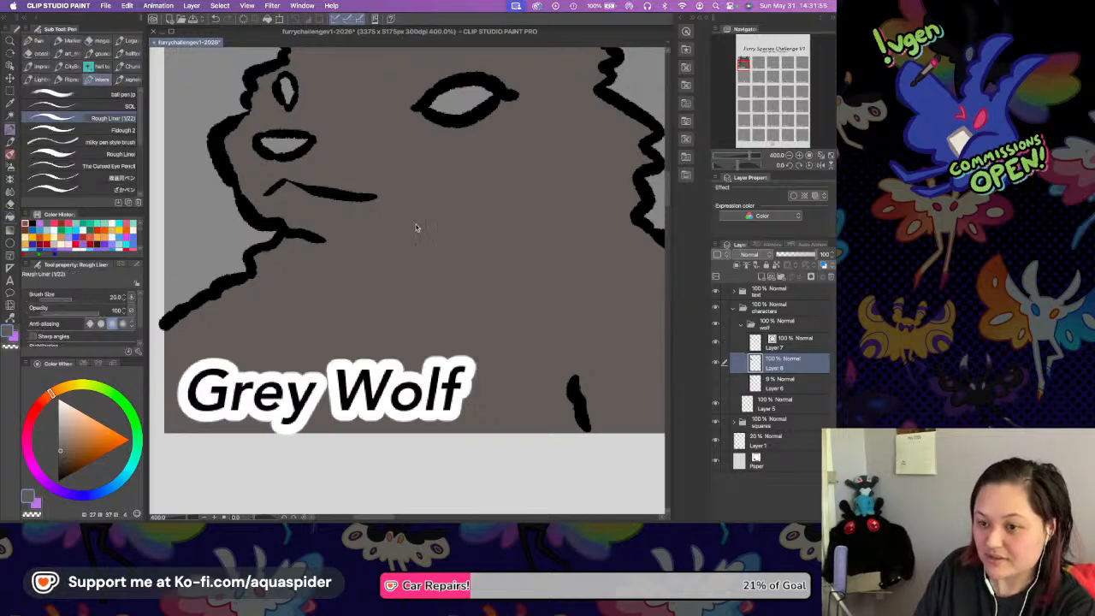
{"action": "left_click_drag", "start_coordinate": [456, 213], "coordinate": [389, 278]}
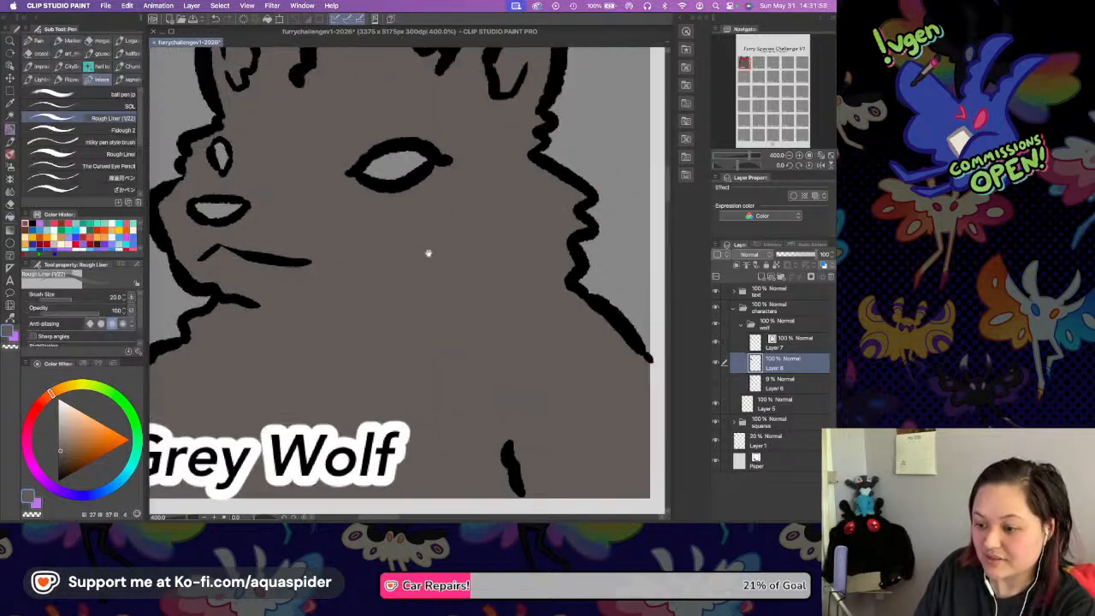
{"action": "left_click_drag", "start_coordinate": [443, 235], "coordinate": [468, 348]}
{"action": "left_click_drag", "start_coordinate": [430, 267], "coordinate": [453, 296]}
{"action": "key", "text": "super+shift+n"}
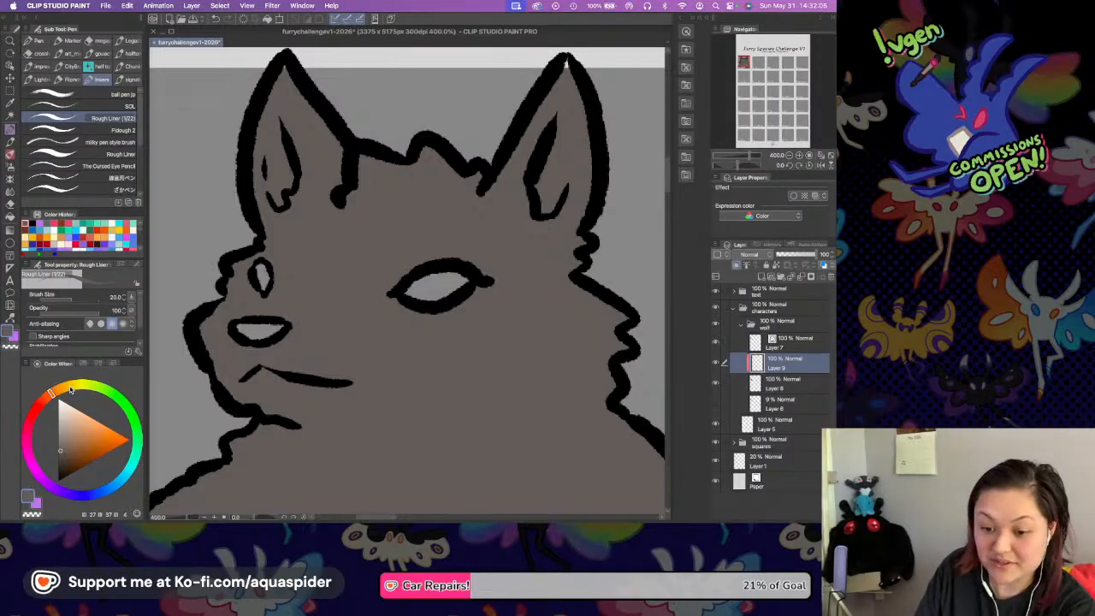
{"action": "left_click", "coordinate": [53, 394]}
{"action": "left_click", "coordinate": [61, 401]}
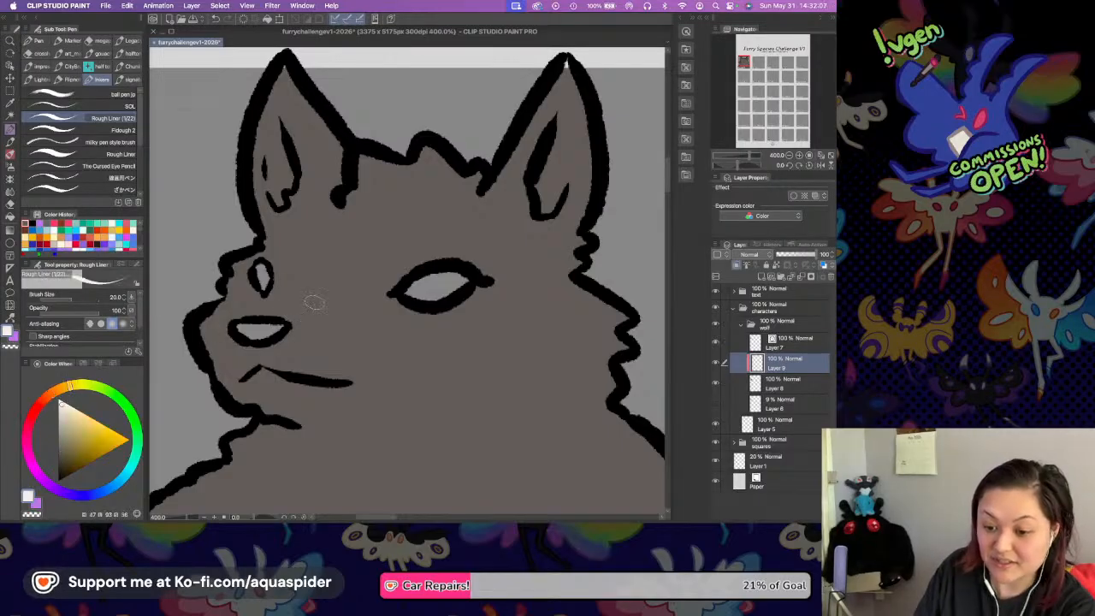
Paint an off-white arc over the near eye's upper edge and a curved off-white marking beside the far eye.
{"action": "left_click", "coordinate": [790, 157]}
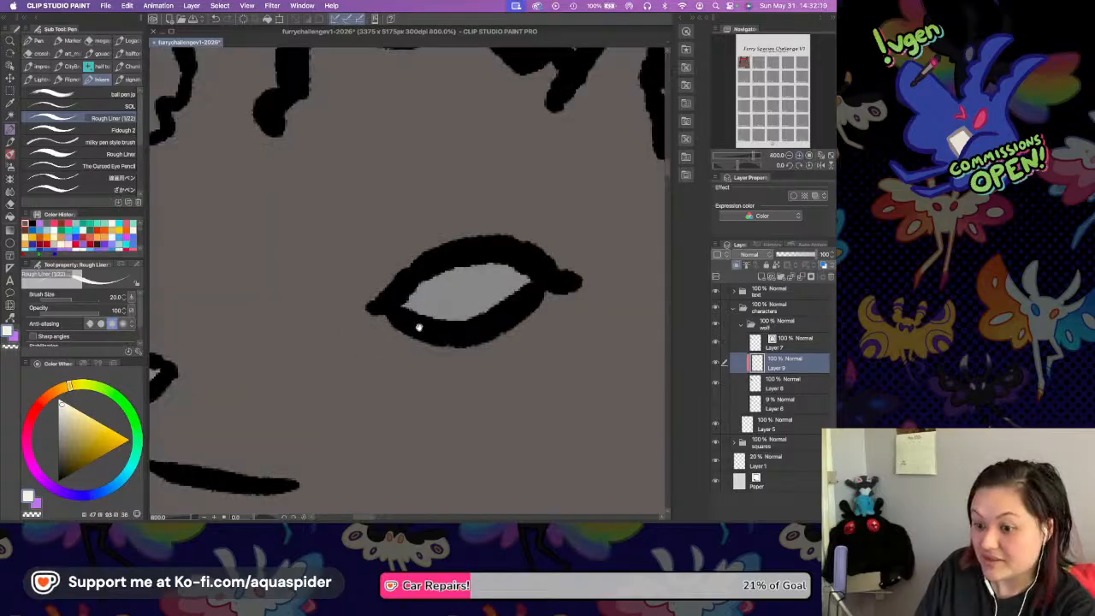
{"action": "scroll", "coordinate": [413, 308], "scroll_direction": "left", "scroll_amount": 3}
{"action": "left_click", "coordinate": [425, 297]}
{"action": "mouse_move", "coordinate": [425, 297]}
{"action": "left_mouse_down"}
{"action": "mouse_move", "coordinate": [468, 249]}
{"action": "mouse_move", "coordinate": [518, 237]}
{"action": "mouse_move", "coordinate": [600, 261]}
{"action": "mouse_move", "coordinate": [620, 292]}
{"action": "left_mouse_up"}
{"action": "left_click_drag", "start_coordinate": [557, 238], "coordinate": [609, 280]}
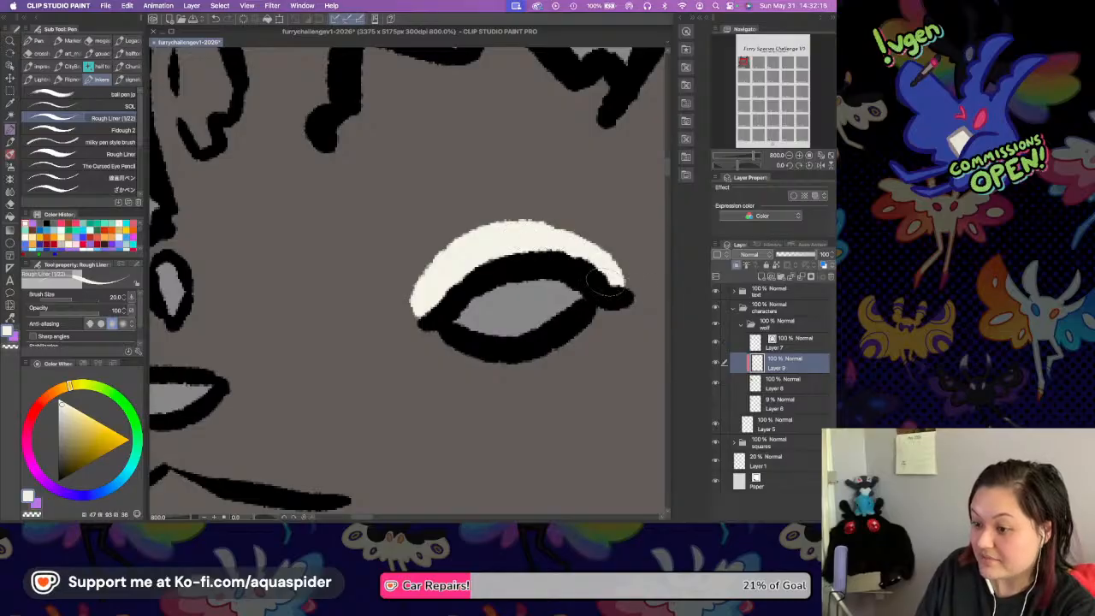
{"action": "left_click_drag", "start_coordinate": [544, 238], "coordinate": [597, 280]}
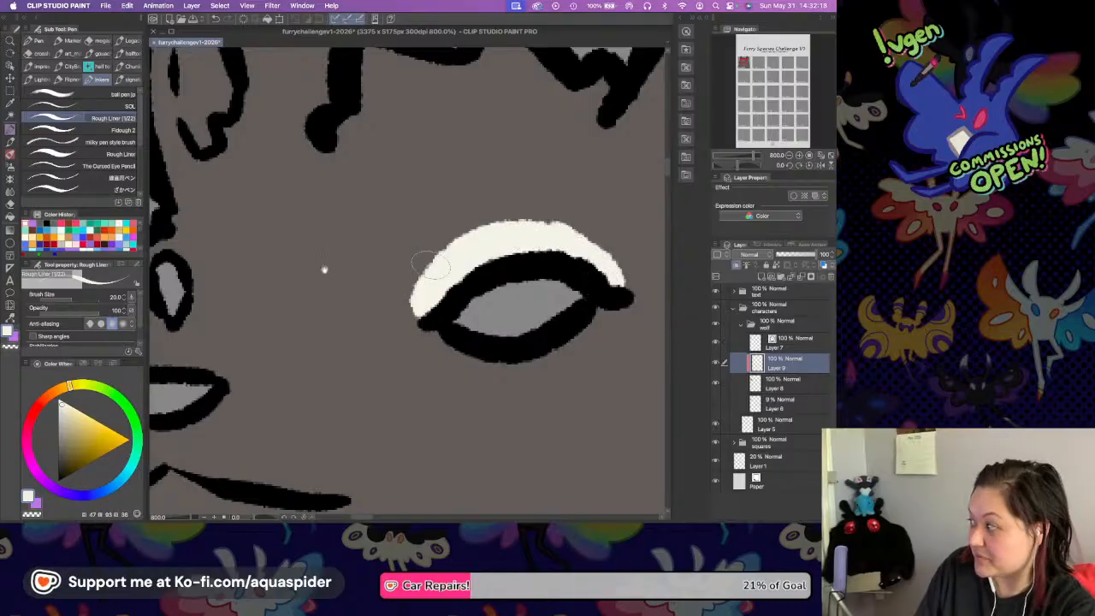
{"action": "scroll", "coordinate": [368, 244], "scroll_direction": "left", "scroll_amount": 5}
{"action": "mouse_move", "coordinate": [292, 205]}
{"action": "left_mouse_down"}
{"action": "mouse_move", "coordinate": [321, 230]}
{"action": "mouse_move", "coordinate": [308, 279]}
{"action": "left_mouse_up"}
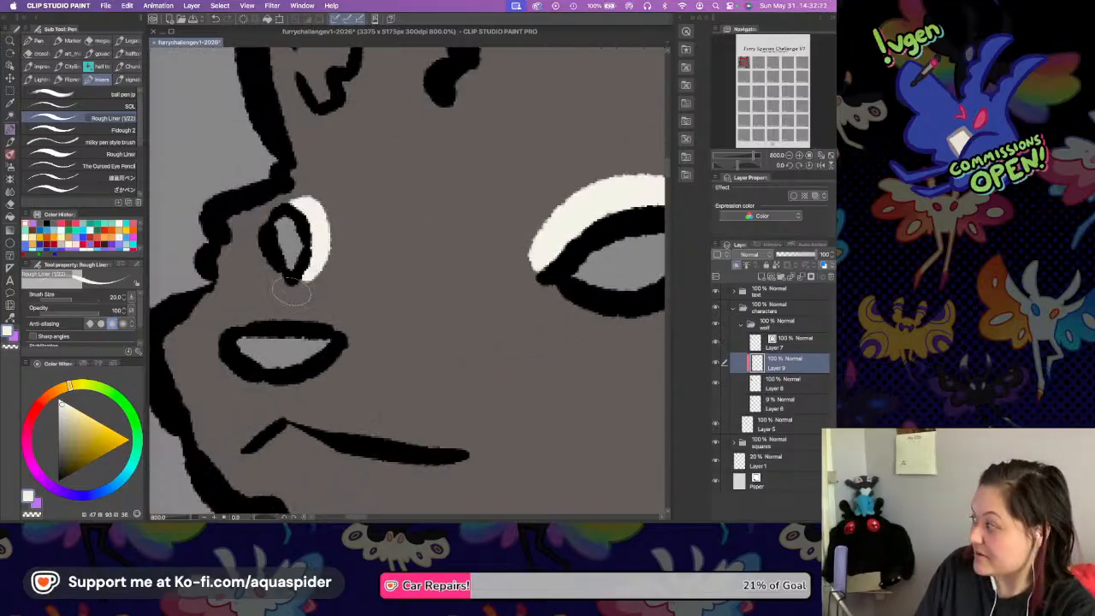
Outline the off-white muzzle, cheek and throat patch from the muzzle front along the mouth, down the cheek and across the neck with scalloped fur edges.
{"action": "scroll", "coordinate": [264, 325], "scroll_direction": "down", "scroll_amount": 3}
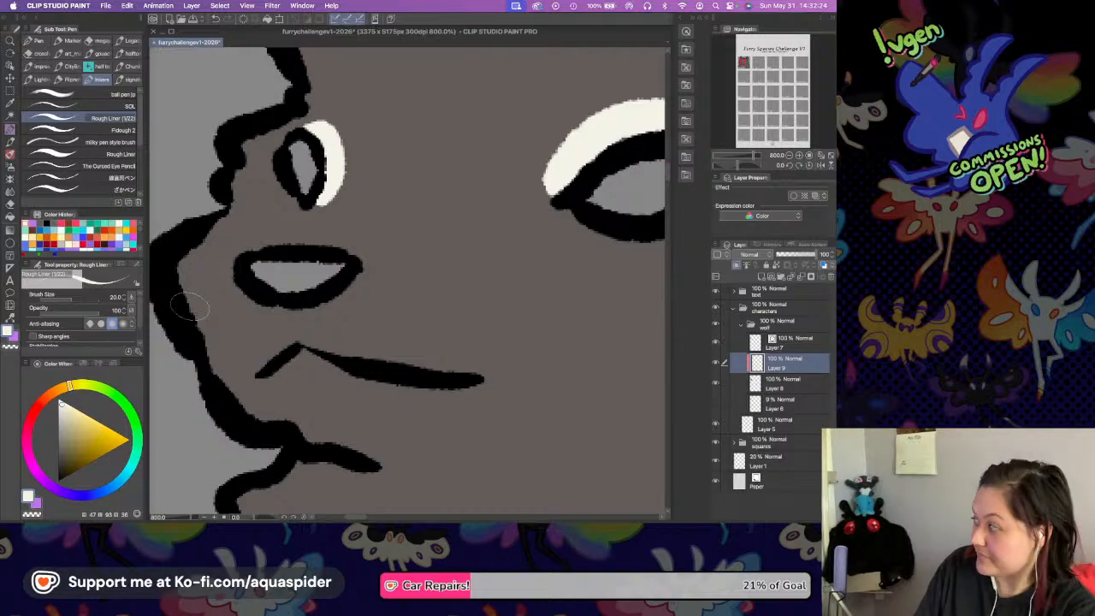
{"action": "left_click_drag", "start_coordinate": [189, 301], "coordinate": [274, 353]}
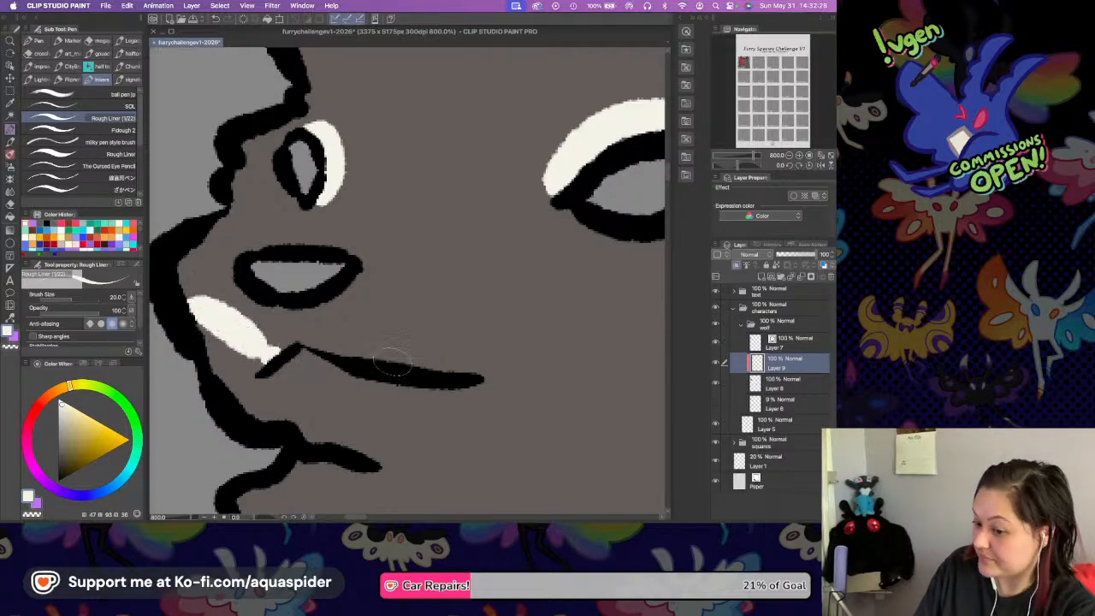
{"action": "left_click_drag", "start_coordinate": [357, 353], "coordinate": [459, 327]}
{"action": "mouse_move", "coordinate": [522, 295]}
{"action": "left_mouse_down"}
{"action": "mouse_move", "coordinate": [421, 196]}
{"action": "mouse_move", "coordinate": [336, 219]}
{"action": "mouse_move", "coordinate": [373, 196]}
{"action": "mouse_move", "coordinate": [539, 186]}
{"action": "mouse_move", "coordinate": [362, 215]}
{"action": "mouse_move", "coordinate": [566, 195]}
{"action": "mouse_move", "coordinate": [620, 303]}
{"action": "mouse_move", "coordinate": [597, 399]}
{"action": "left_mouse_up"}
{"action": "left_click", "coordinate": [789, 156]}
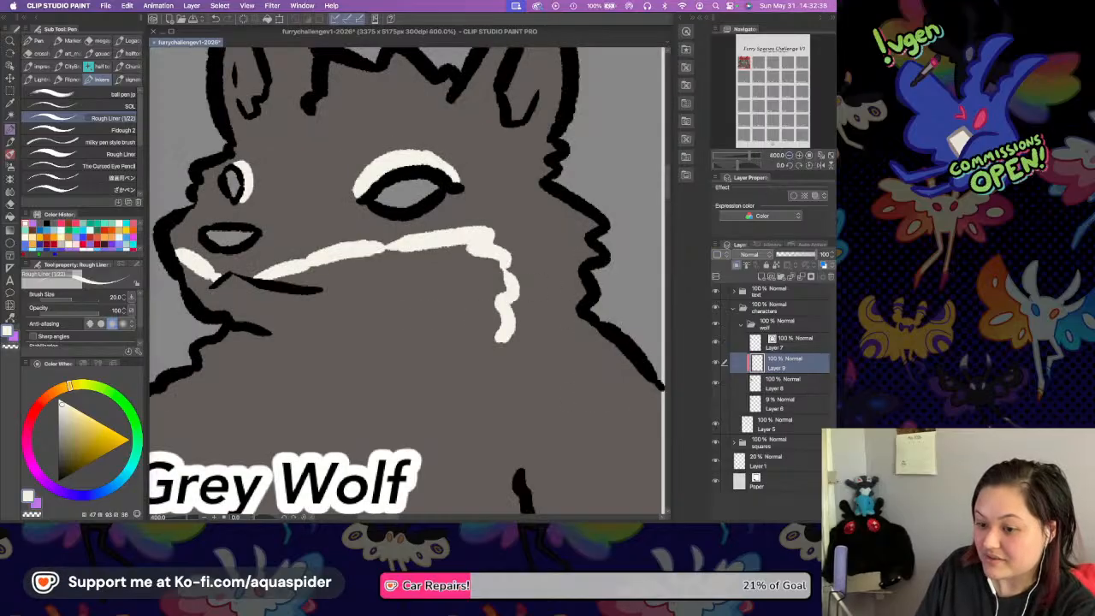
{"action": "left_click_drag", "start_coordinate": [353, 333], "coordinate": [438, 277]}
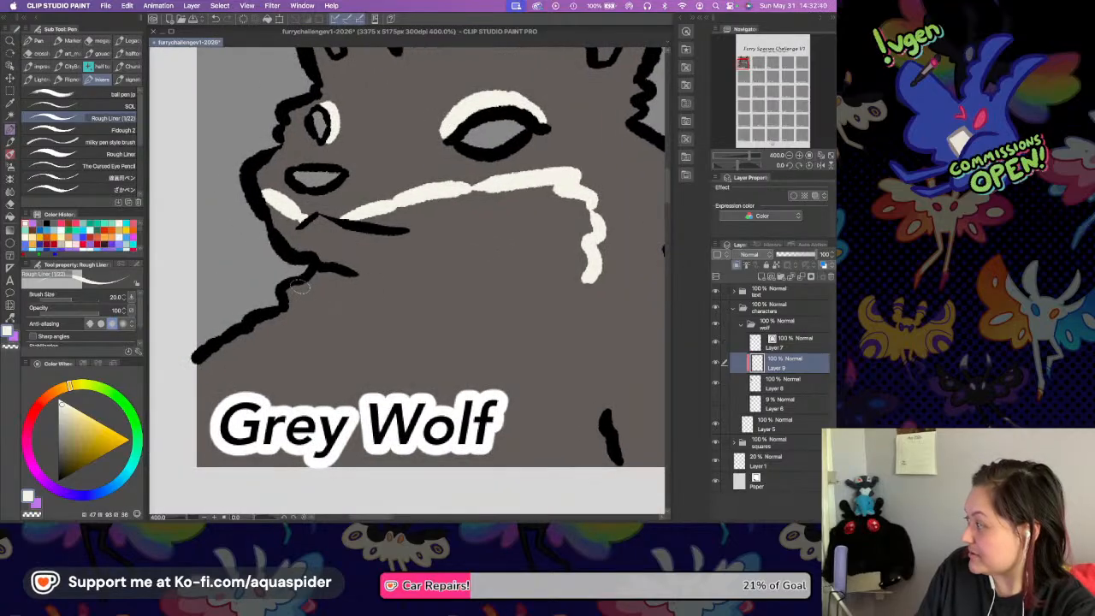
{"action": "mouse_move", "coordinate": [263, 318]}
{"action": "left_mouse_down"}
{"action": "mouse_move", "coordinate": [302, 371]}
{"action": "mouse_move", "coordinate": [315, 355]}
{"action": "mouse_move", "coordinate": [344, 402]}
{"action": "mouse_move", "coordinate": [381, 405]}
{"action": "mouse_move", "coordinate": [475, 351]}
{"action": "mouse_move", "coordinate": [504, 353]}
{"action": "mouse_move", "coordinate": [591, 277]}
{"action": "left_mouse_up"}
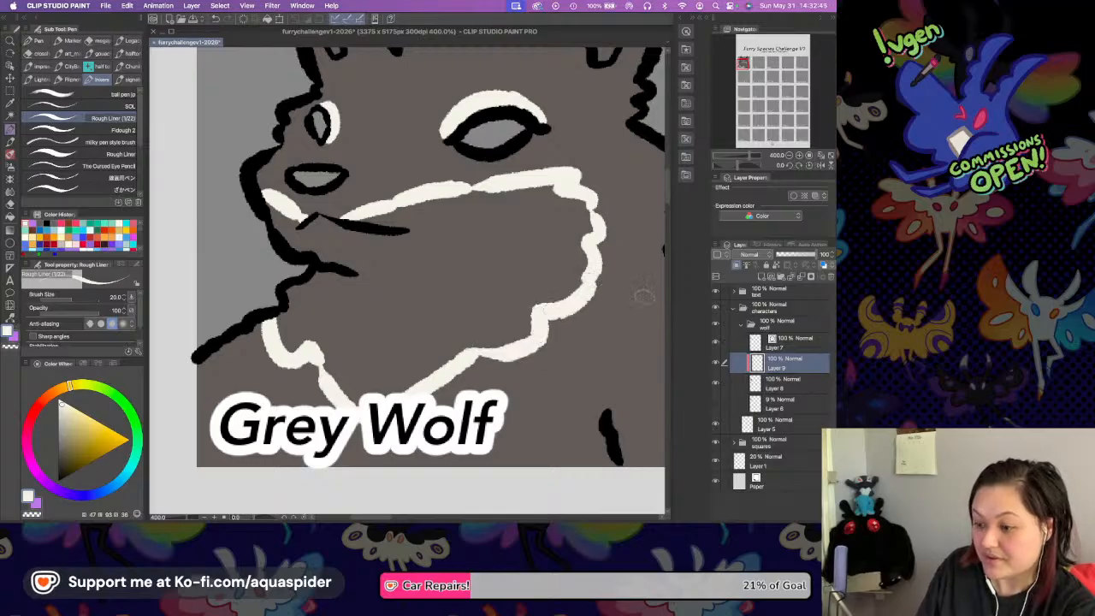
Fill the outlined muzzle, cheek and throat patch with the warm off-white.
{"action": "key", "text": "g"}
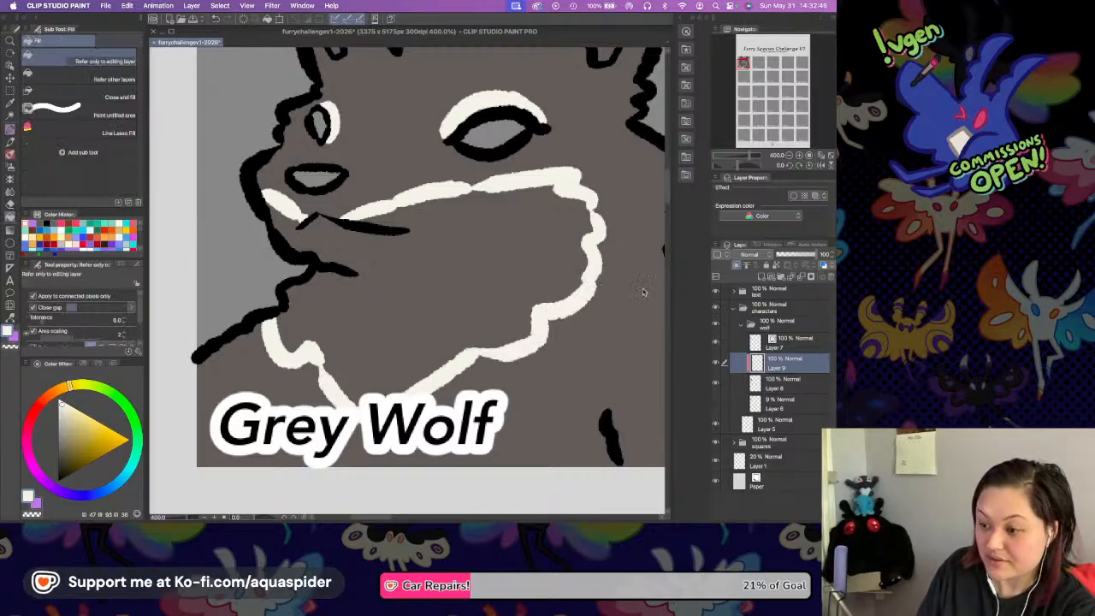
{"action": "left_click", "coordinate": [478, 264]}
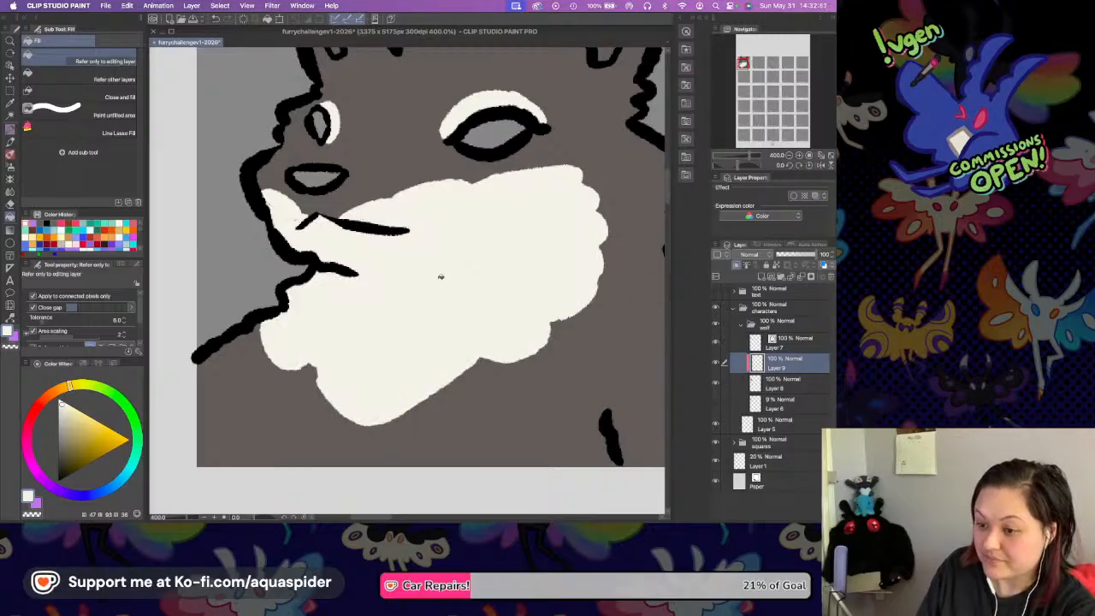
{"action": "left_click", "coordinate": [438, 265]}
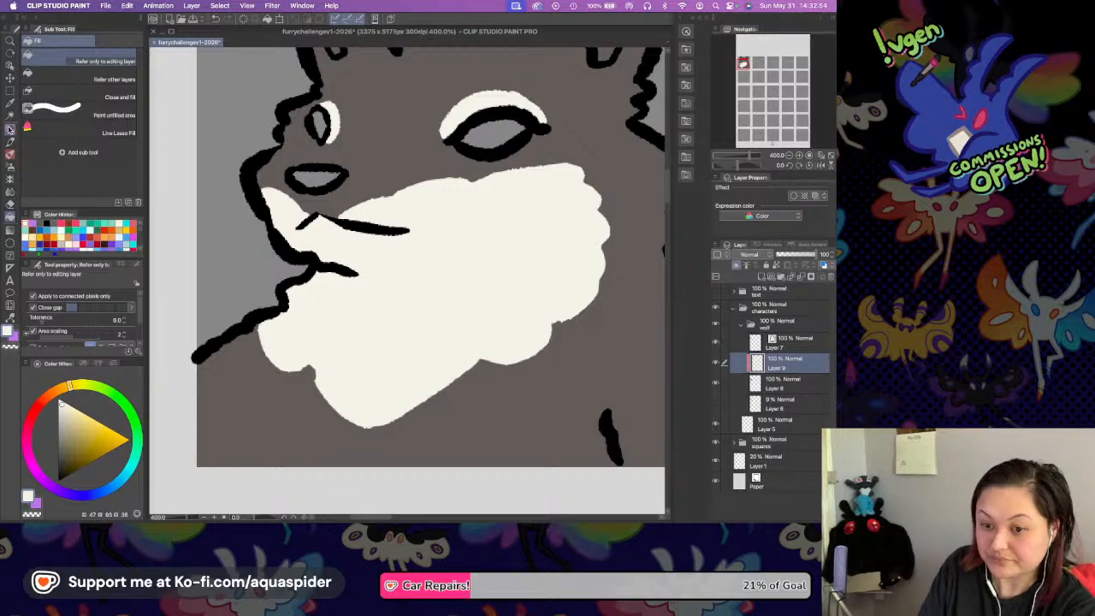
Paint small off-white spots with the Rough Liner pen below the near eye's outer corner and beside the far eye.
{"action": "key", "text": "p"}
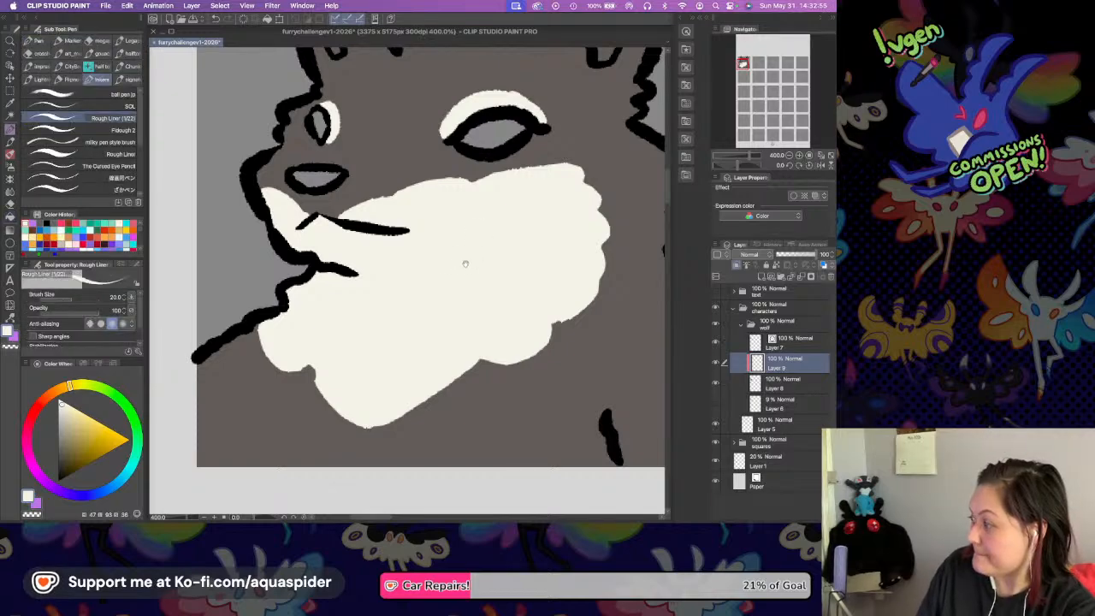
{"action": "scroll", "coordinate": [469, 254], "scroll_direction": "up", "scroll_amount": 3}
{"action": "scroll", "coordinate": [440, 286], "scroll_direction": "up", "scroll_amount": 2}
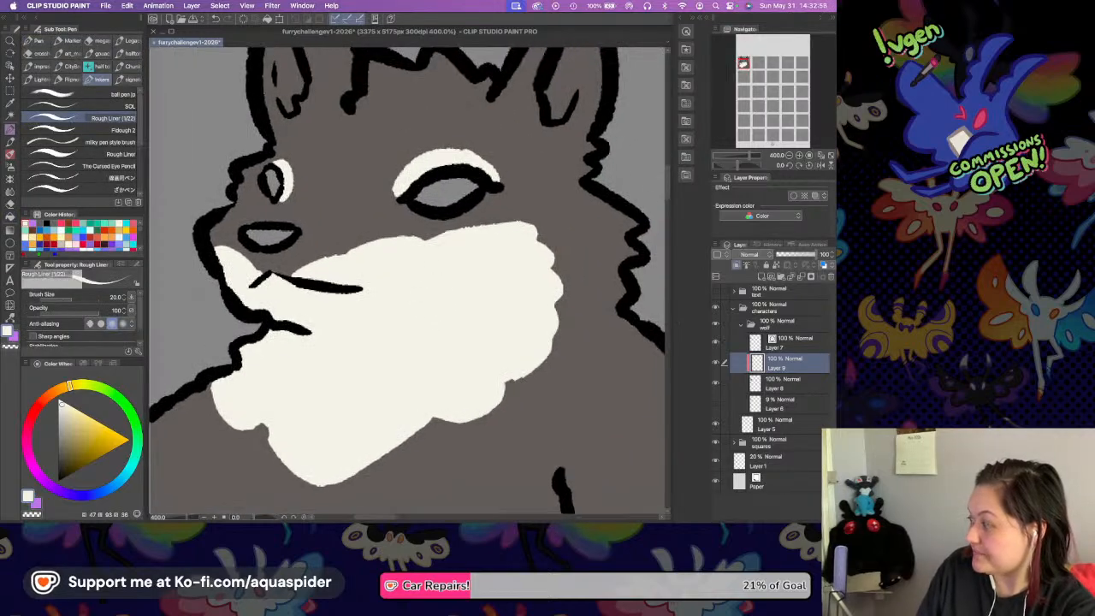
{"action": "left_click_drag", "start_coordinate": [477, 206], "coordinate": [487, 195]}
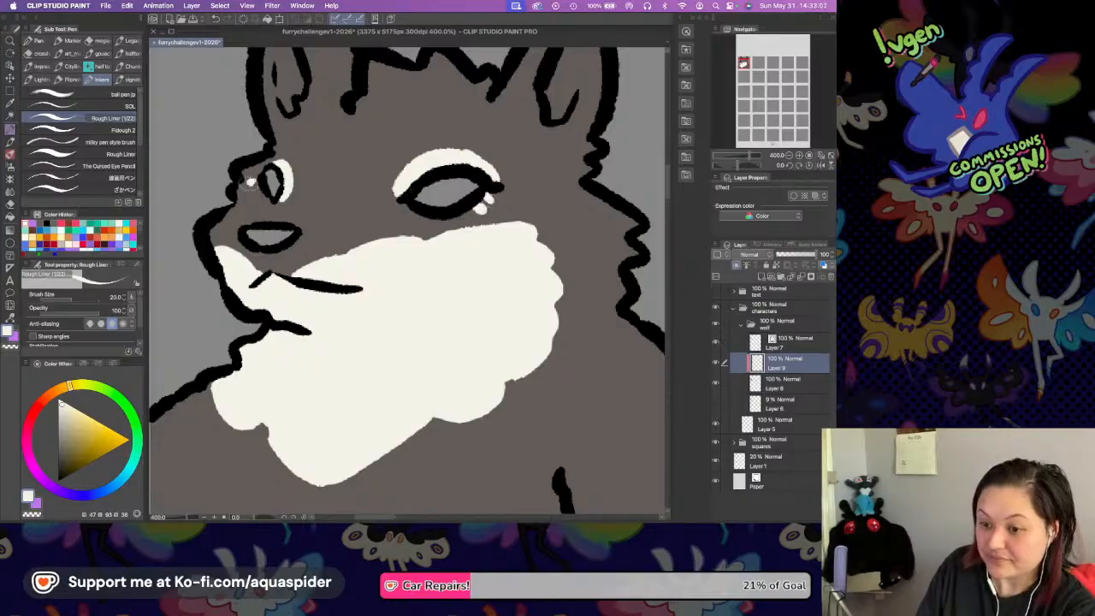
Paint an off-white band around the near ear's inner lines, down one side, across the base and up the other.
{"action": "left_click_drag", "start_coordinate": [468, 220], "coordinate": [404, 312]}
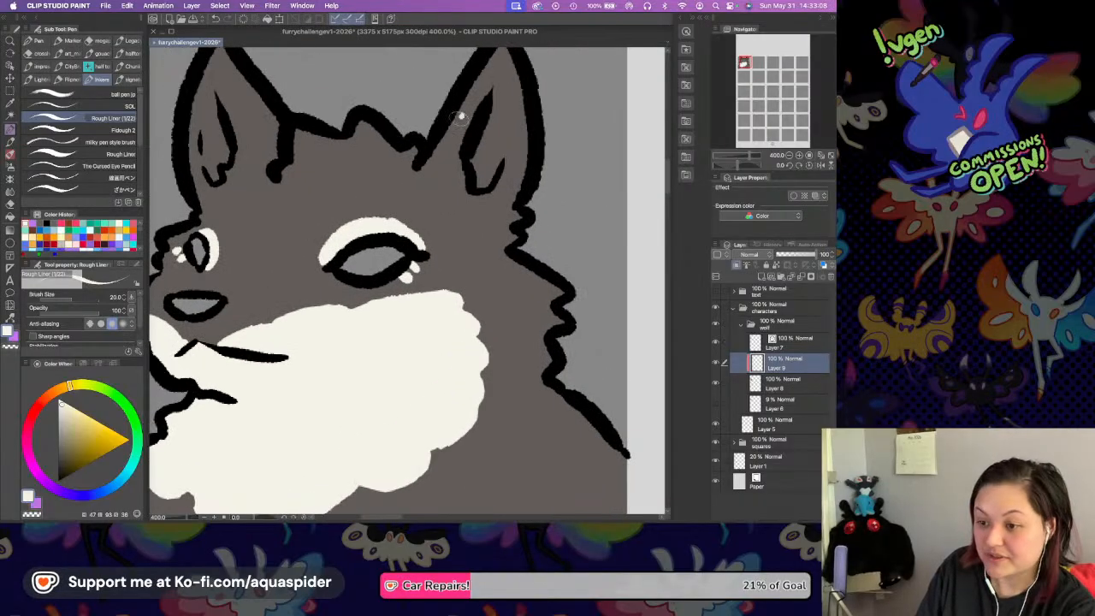
{"action": "mouse_move", "coordinate": [462, 116]}
{"action": "left_mouse_down"}
{"action": "mouse_move", "coordinate": [445, 146]}
{"action": "mouse_move", "coordinate": [447, 181]}
{"action": "left_mouse_up"}
{"action": "mouse_move", "coordinate": [467, 109]}
{"action": "left_mouse_down"}
{"action": "mouse_move", "coordinate": [459, 165]}
{"action": "mouse_move", "coordinate": [446, 172]}
{"action": "mouse_move", "coordinate": [459, 176]}
{"action": "left_mouse_up"}
{"action": "key", "text": "Tab"}
{"action": "key", "text": "Tab"}
{"action": "mouse_move", "coordinate": [451, 178]}
{"action": "left_mouse_down"}
{"action": "mouse_move", "coordinate": [482, 199]}
{"action": "mouse_move", "coordinate": [516, 157]}
{"action": "mouse_move", "coordinate": [507, 187]}
{"action": "mouse_move", "coordinate": [513, 156]}
{"action": "mouse_move", "coordinate": [491, 197]}
{"action": "left_mouse_up"}
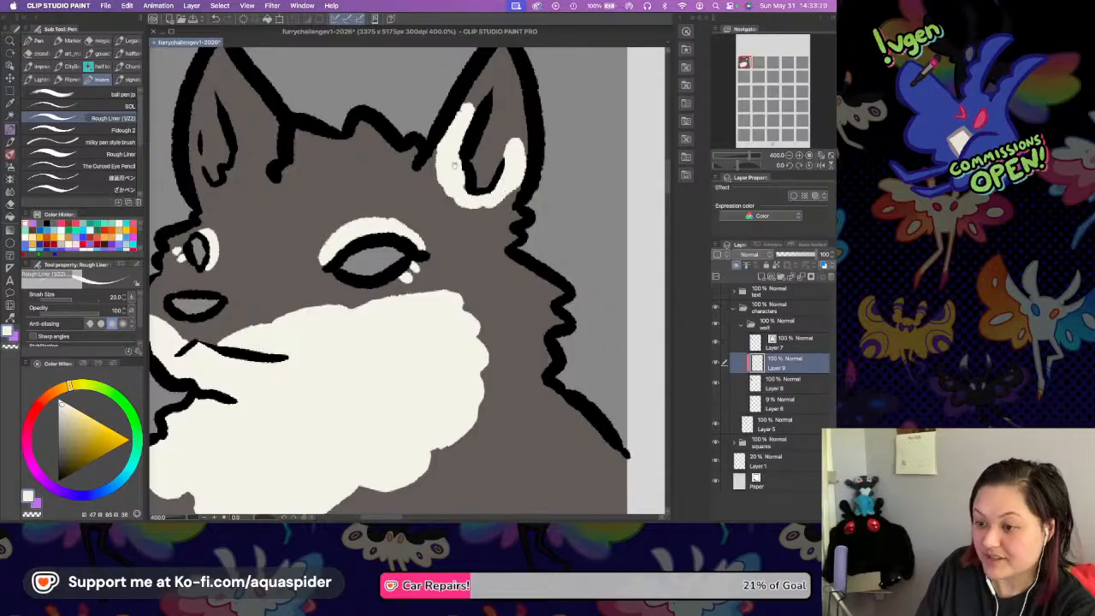
Paint a matching off-white band around the inner lines of the far ear.
{"action": "left_click_drag", "start_coordinate": [440, 159], "coordinate": [536, 201]}
{"action": "mouse_move", "coordinate": [317, 146]}
{"action": "left_mouse_down"}
{"action": "mouse_move", "coordinate": [340, 190]}
{"action": "mouse_move", "coordinate": [326, 209]}
{"action": "mouse_move", "coordinate": [285, 193]}
{"action": "mouse_move", "coordinate": [311, 236]}
{"action": "mouse_move", "coordinate": [339, 205]}
{"action": "left_mouse_up"}
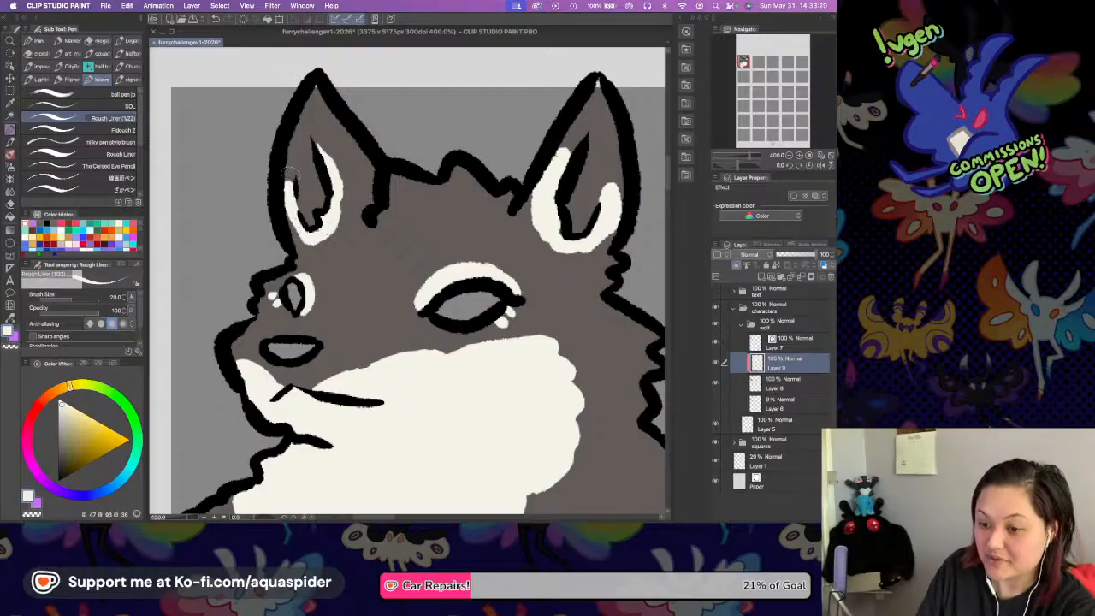
{"action": "left_click_drag", "start_coordinate": [283, 207], "coordinate": [313, 245]}
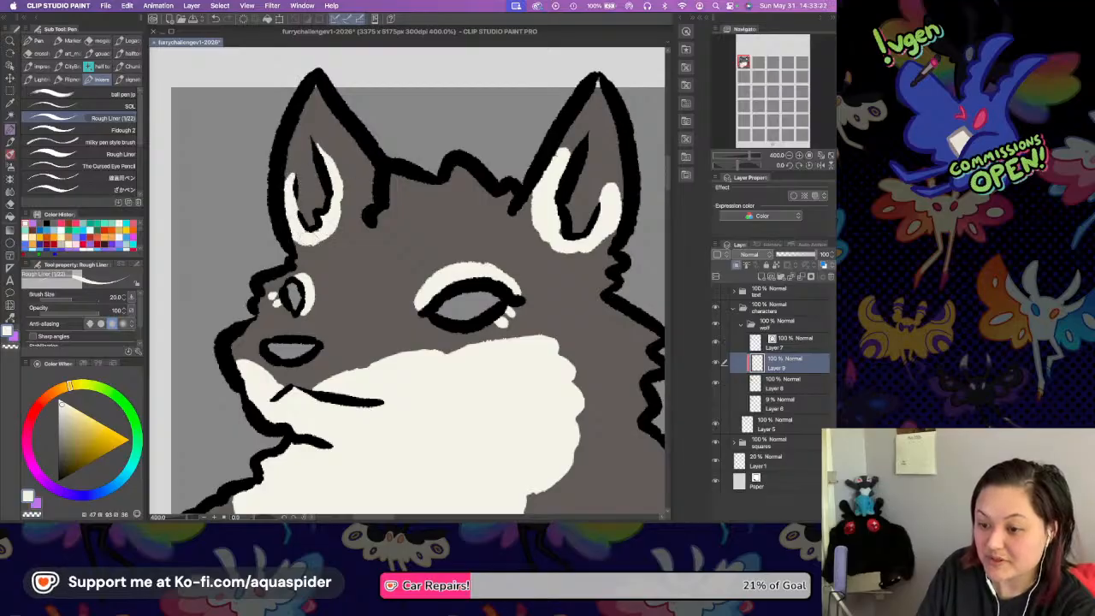
Make the wolf's grey-brown base fill the active layer.
{"action": "left_click_drag", "start_coordinate": [523, 171], "coordinate": [501, 191]}
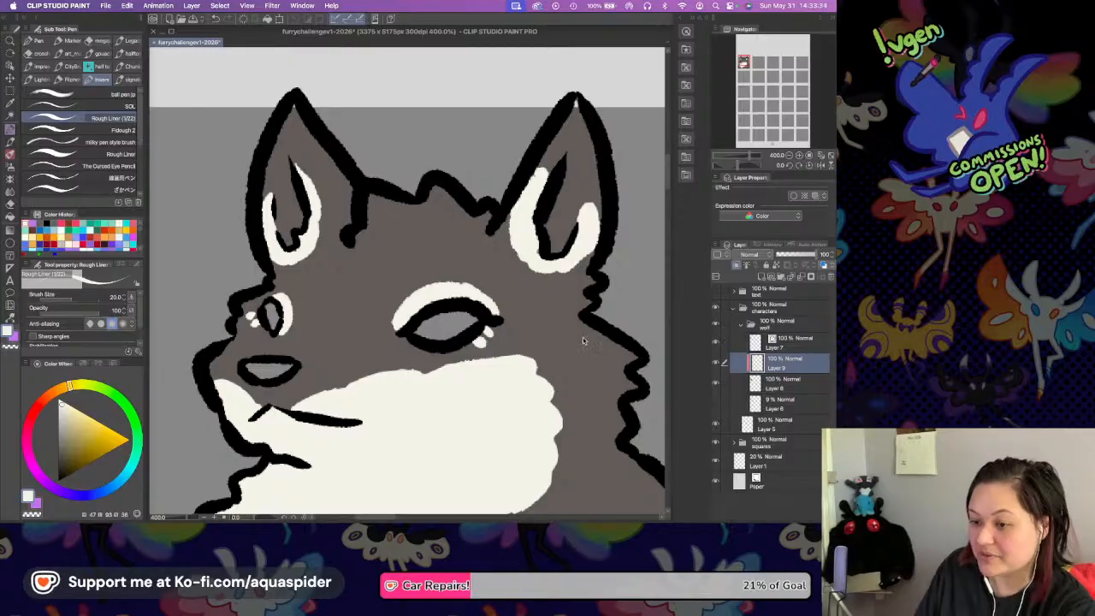
{"action": "left_click", "coordinate": [776, 383]}
{"action": "key", "text": "i"}
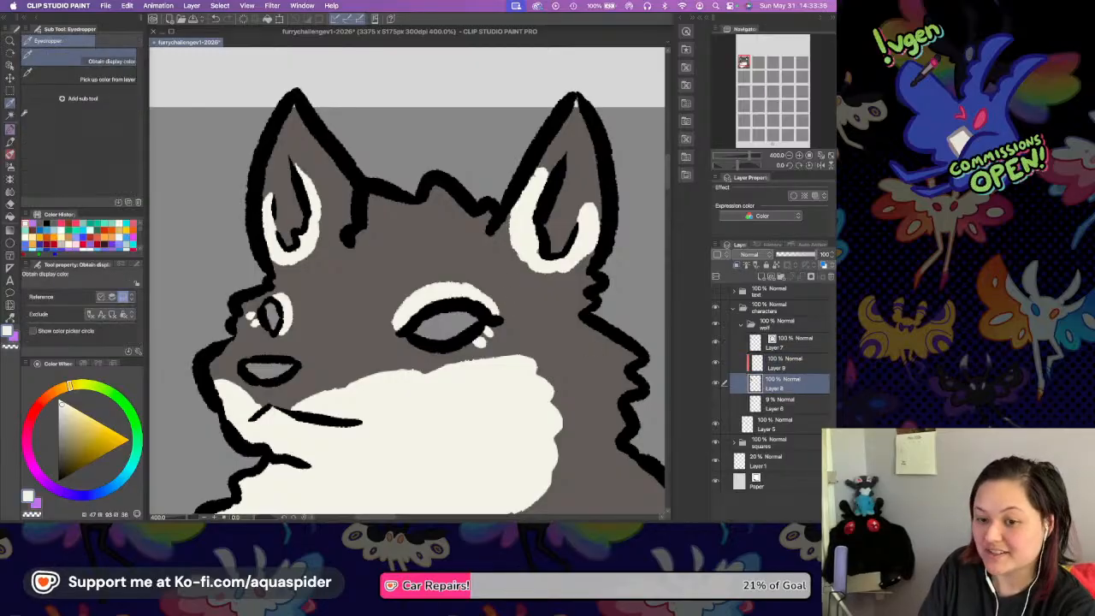
{"action": "key", "text": "p"}
{"action": "left_click_drag", "start_coordinate": [514, 294], "coordinate": [367, 270]}
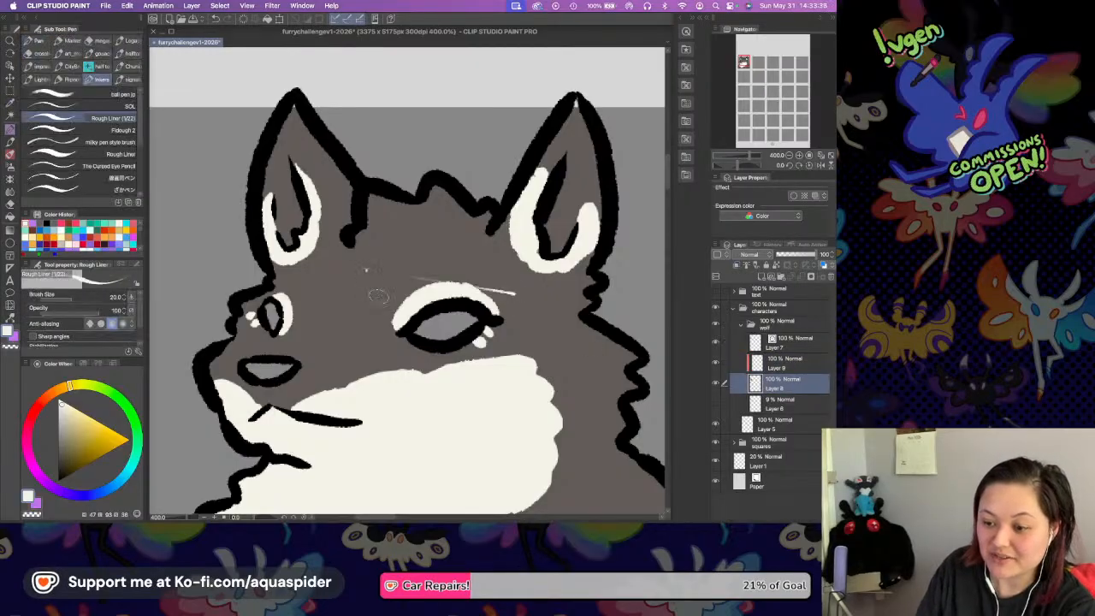
{"action": "key", "text": "super+z"}
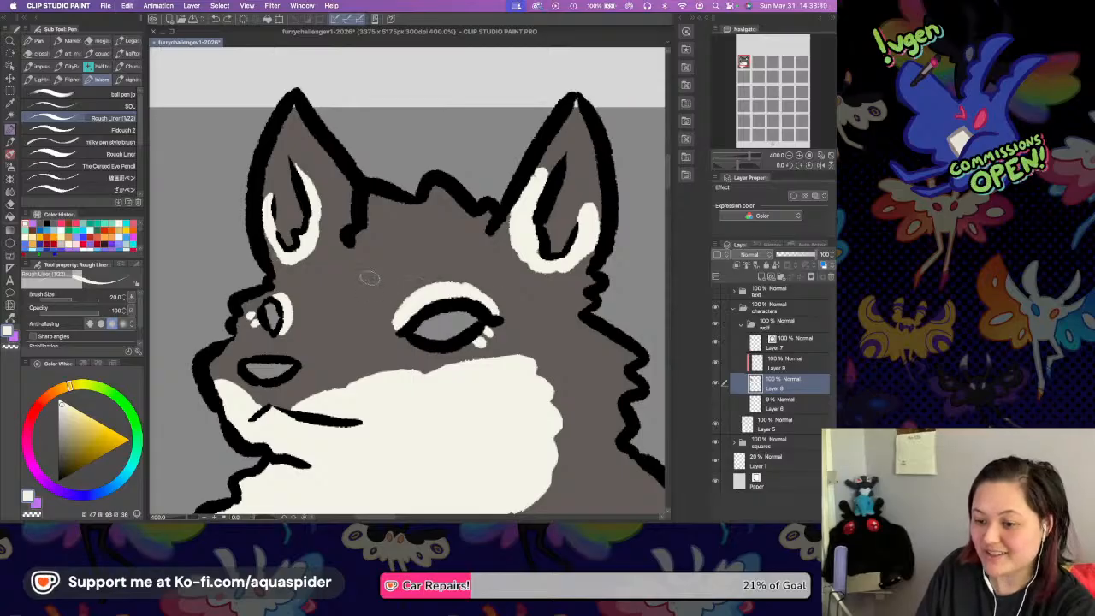
Sample the grey-brown fur color and add a new clipped layer between the base fill and the off-white markings.
{"action": "key", "text": "i"}
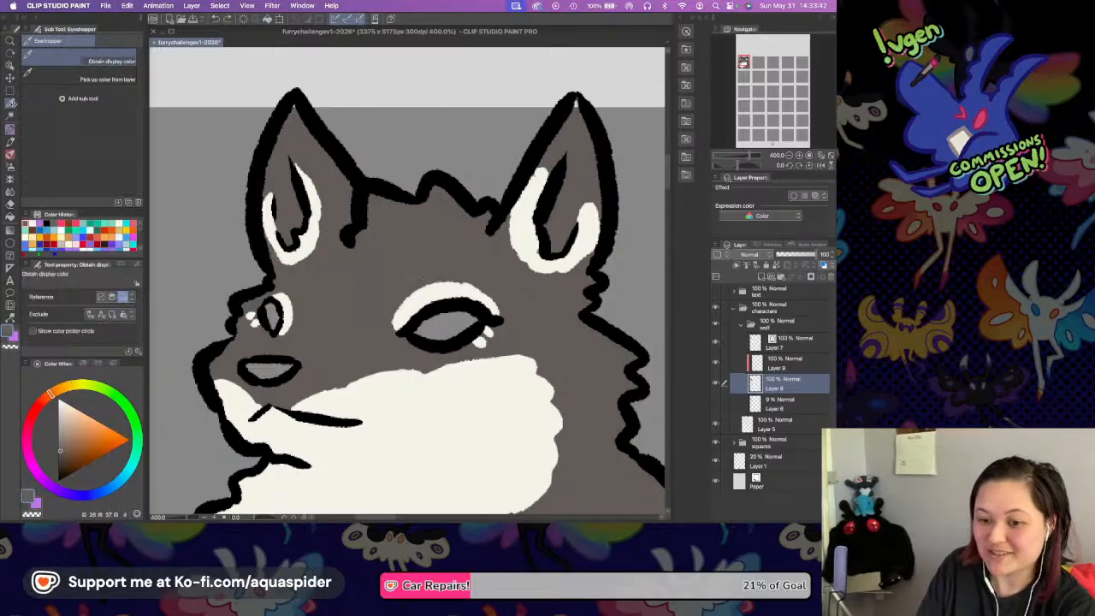
{"action": "key", "text": "p"}
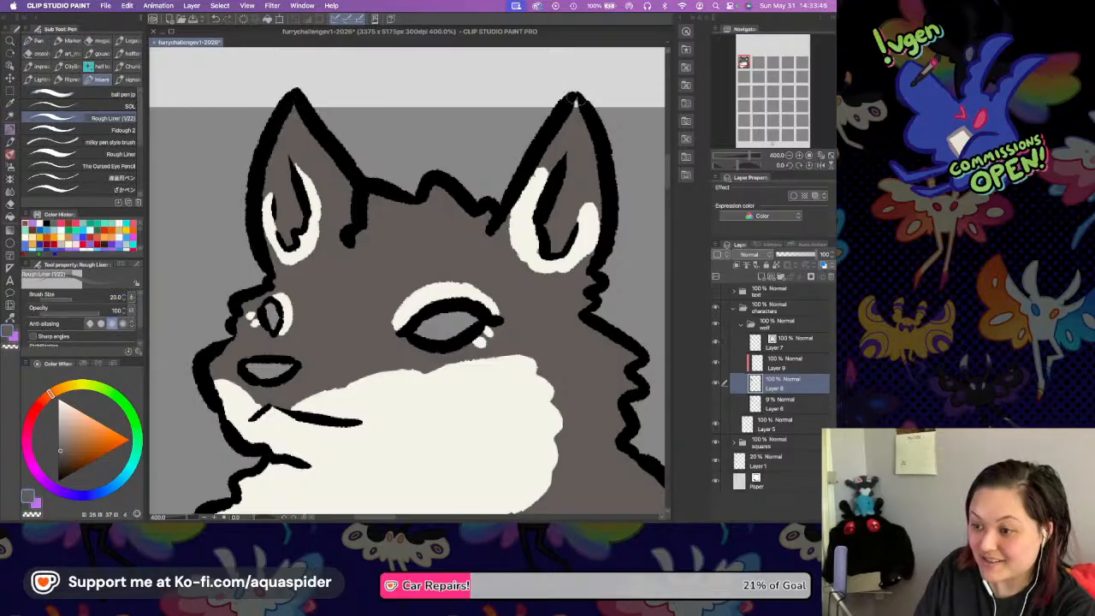
{"action": "scroll", "coordinate": [577, 135], "scroll_direction": "down", "scroll_amount": 3}
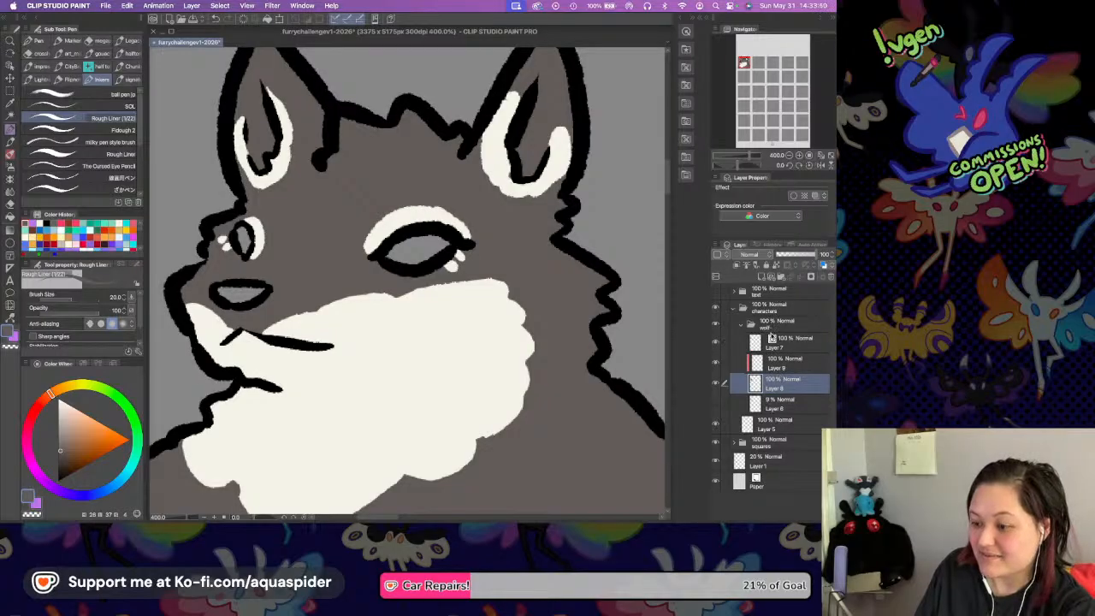
{"action": "key", "text": "super+shift+n"}
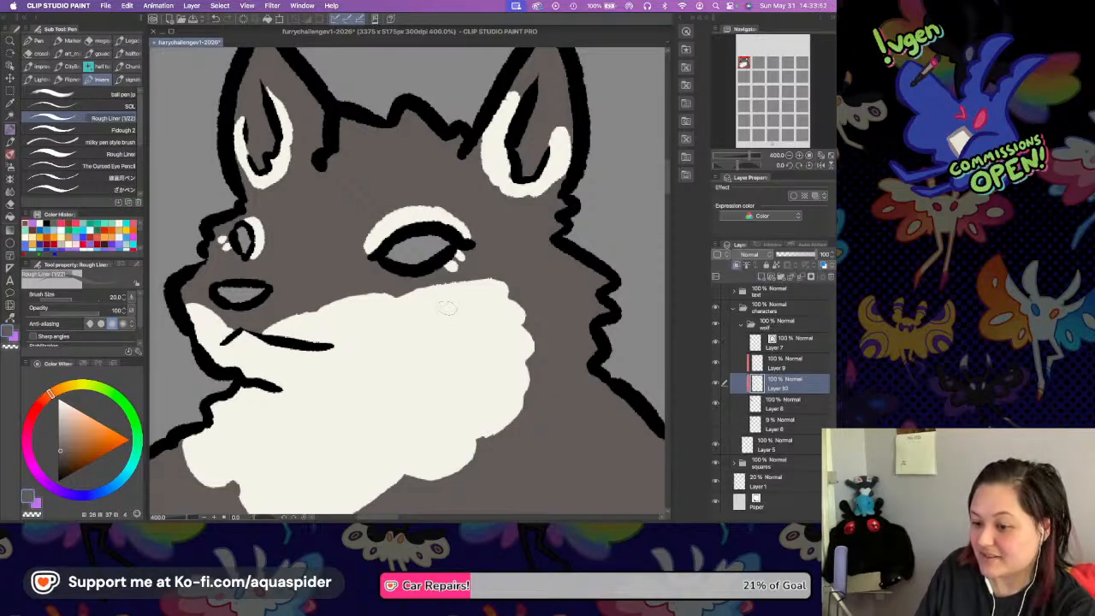
Carve a curved dip into the cheek patch's upper edge below the near eye, using transparent color on the off-white markings layer.
{"action": "scroll", "coordinate": [462, 298], "scroll_direction": "down", "scroll_amount": 1}
{"action": "scroll", "coordinate": [464, 296], "scroll_direction": "down", "scroll_amount": 2}
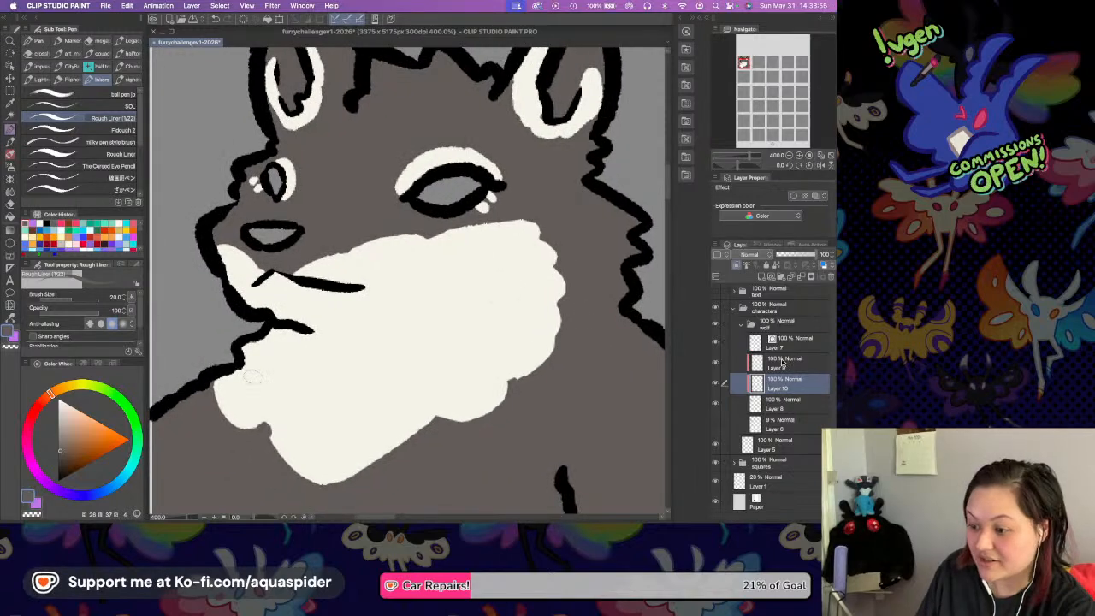
{"action": "left_click", "coordinate": [781, 363]}
{"action": "left_click", "coordinate": [36, 505]}
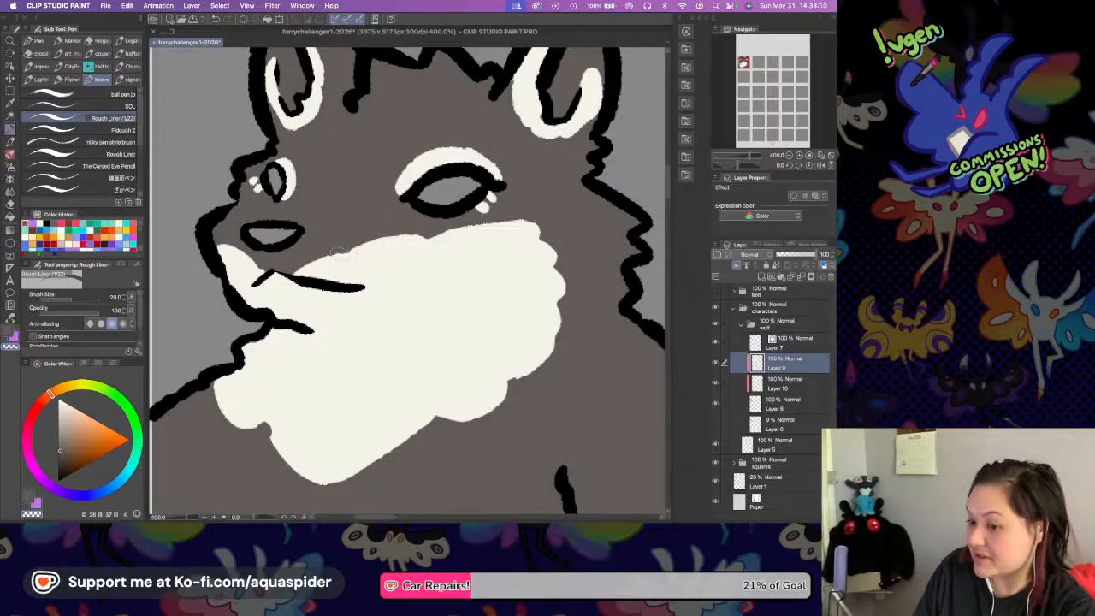
{"action": "left_click_drag", "start_coordinate": [367, 236], "coordinate": [486, 218]}
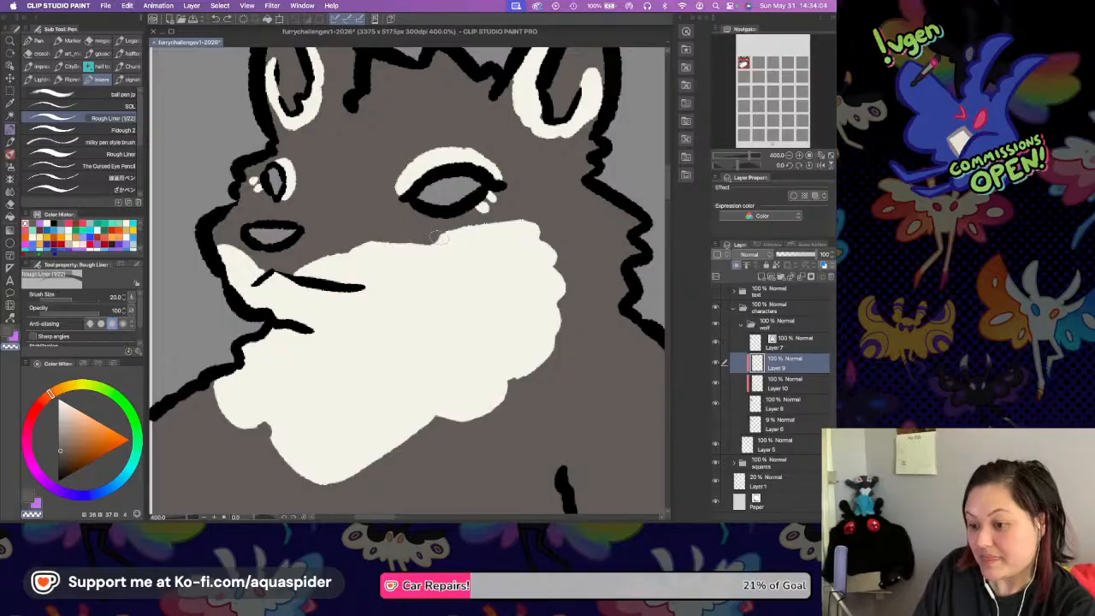
{"action": "key", "text": "super+z"}
{"action": "mouse_move", "coordinate": [411, 235]}
{"action": "left_mouse_down"}
{"action": "mouse_move", "coordinate": [458, 238]}
{"action": "mouse_move", "coordinate": [492, 221]}
{"action": "left_mouse_up"}
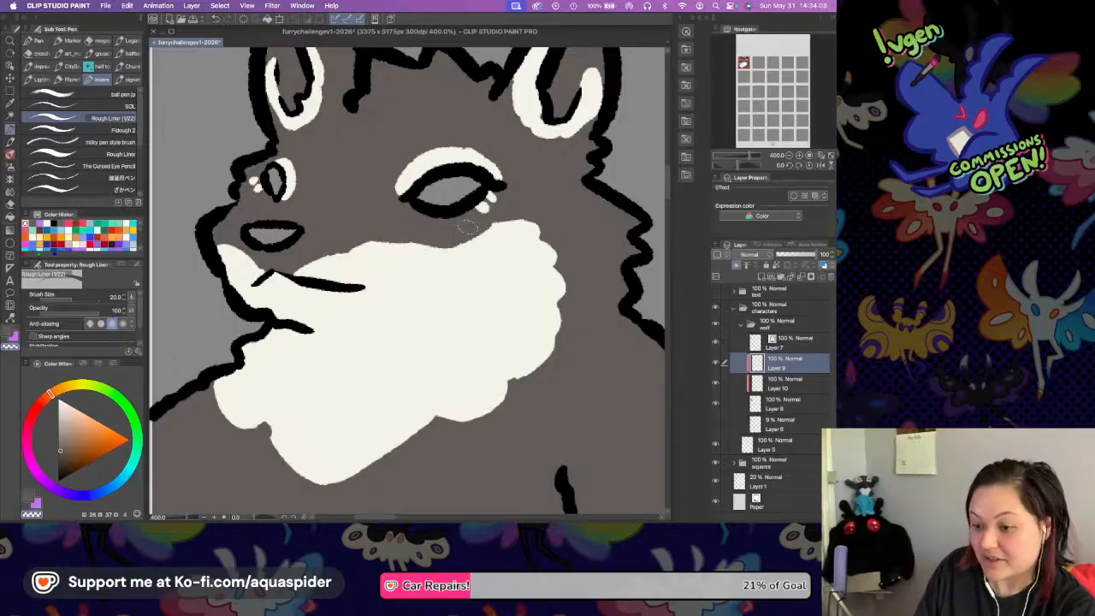
{"action": "left_click_drag", "start_coordinate": [396, 266], "coordinate": [451, 294]}
{"action": "left_click_drag", "start_coordinate": [550, 338], "coordinate": [520, 291]}
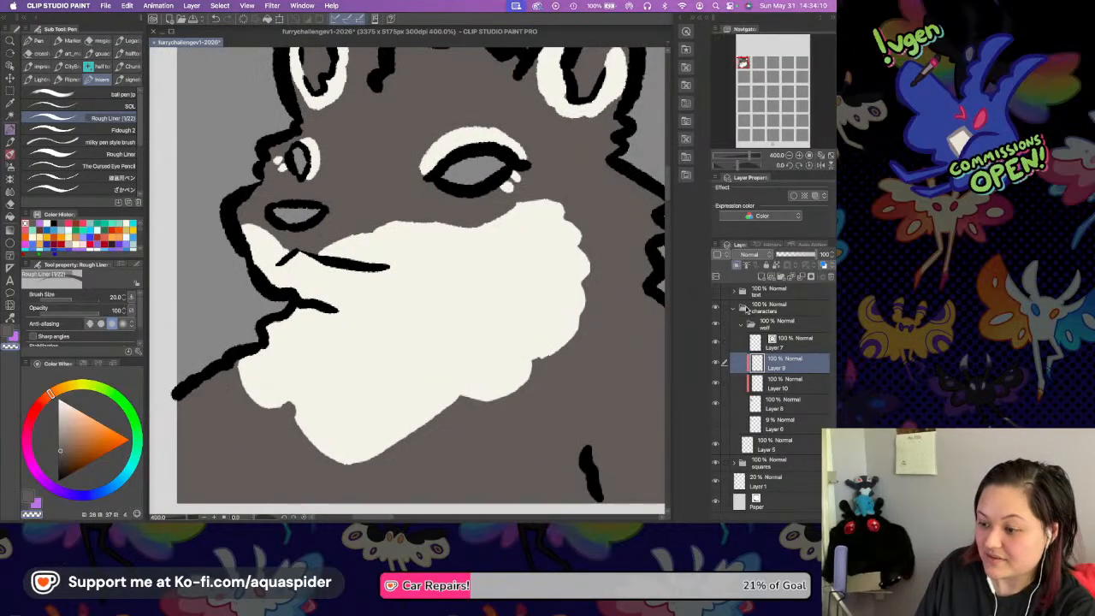
Return to the empty clipped layer and set up the dw Rolling Ink Gathers No Moss 2 brush with a muted brown.
{"action": "left_click", "coordinate": [776, 383]}
{"action": "left_click", "coordinate": [789, 157]}
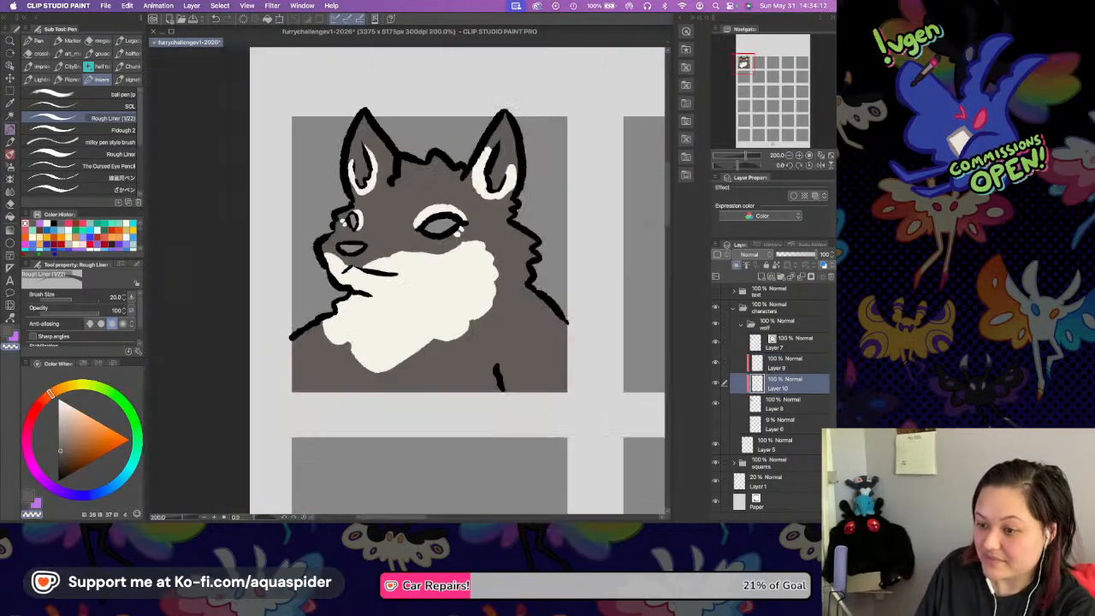
{"action": "left_click_drag", "start_coordinate": [559, 242], "coordinate": [537, 246]}
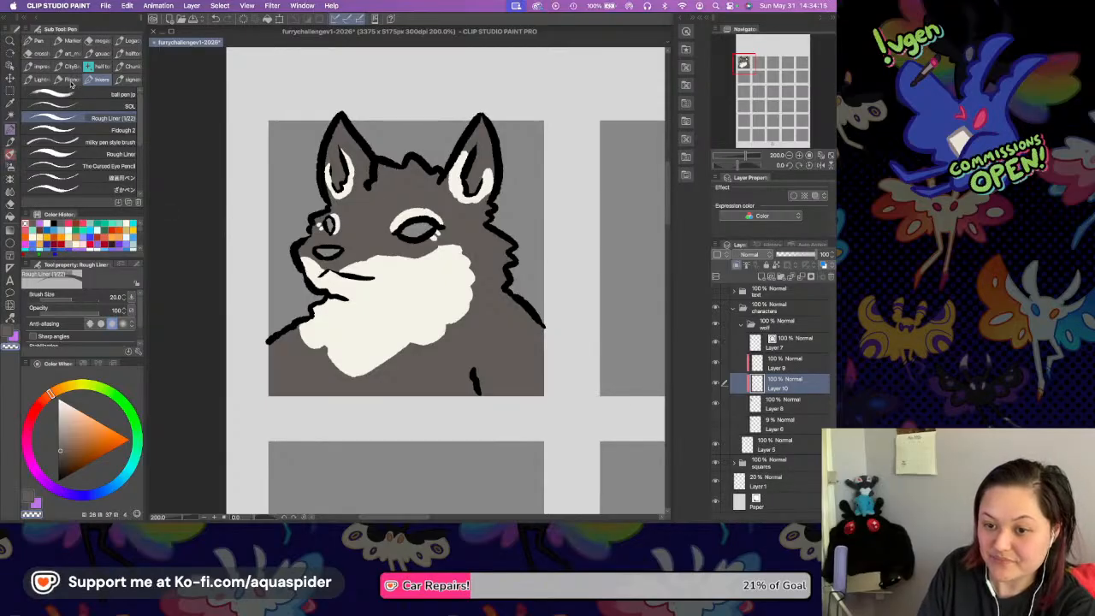
{"action": "key", "text": "b"}
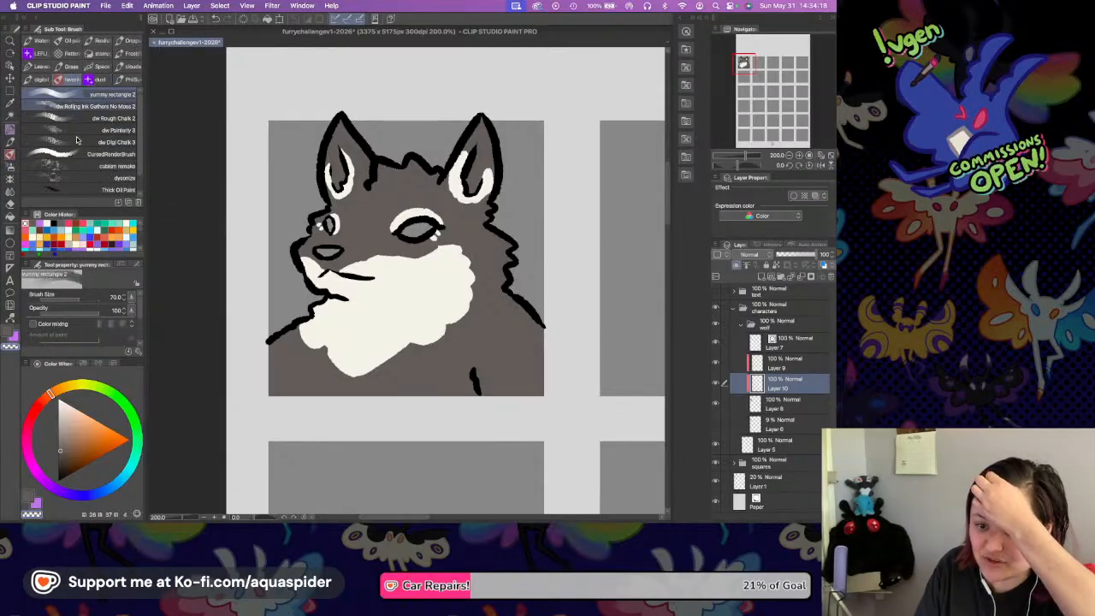
{"action": "left_click", "coordinate": [75, 106]}
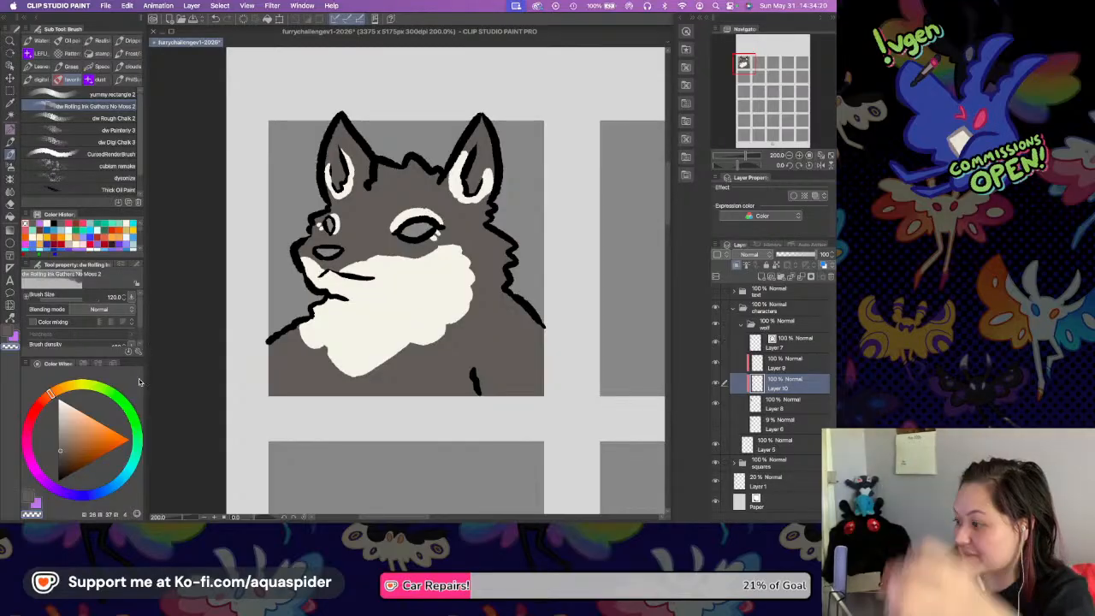
{"action": "left_click", "coordinate": [72, 449]}
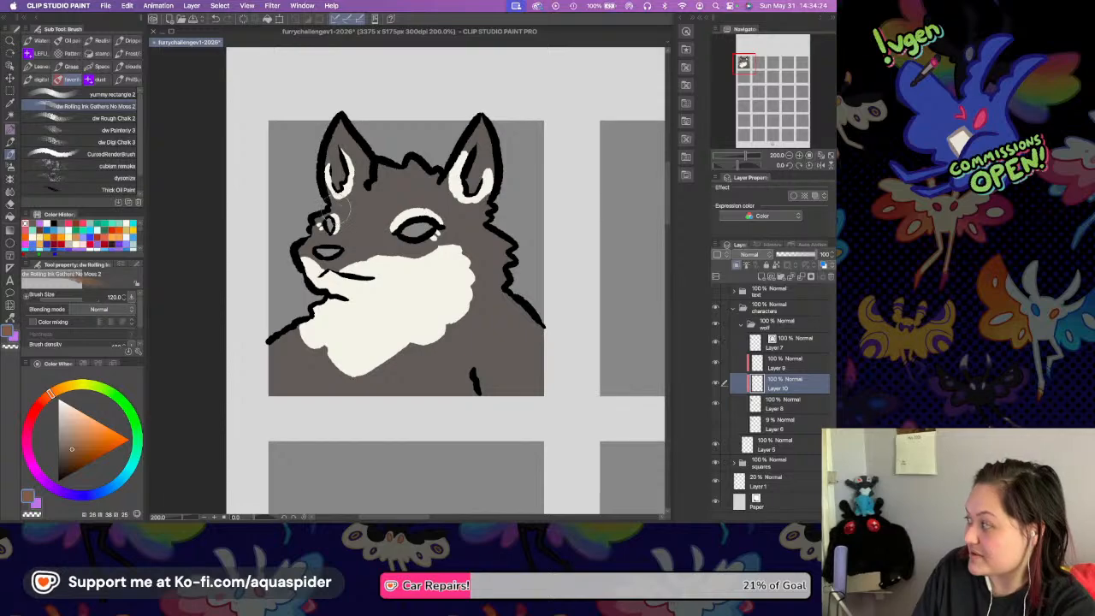
Paint muted brown fur patches across the forehead, around both eyes, and over the shoulders and chest sides.
{"action": "mouse_move", "coordinate": [404, 238]}
{"action": "left_mouse_down"}
{"action": "mouse_move", "coordinate": [416, 205]}
{"action": "mouse_move", "coordinate": [377, 192]}
{"action": "mouse_move", "coordinate": [443, 218]}
{"action": "mouse_move", "coordinate": [444, 236]}
{"action": "left_mouse_up"}
{"action": "left_click_drag", "start_coordinate": [382, 216], "coordinate": [416, 249]}
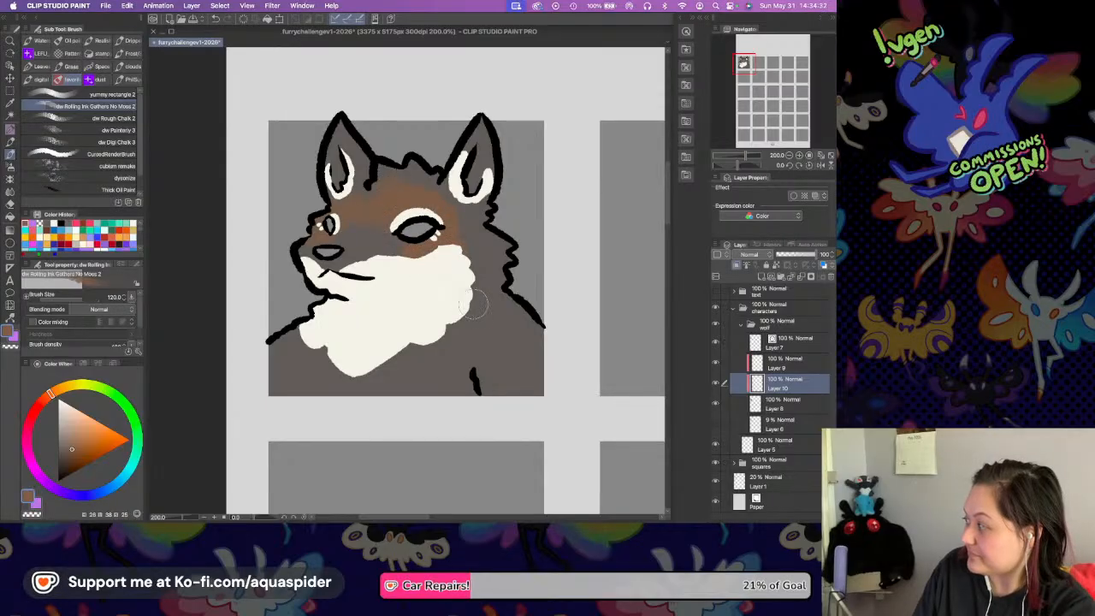
{"action": "mouse_move", "coordinate": [474, 347]}
{"action": "left_mouse_down"}
{"action": "mouse_move", "coordinate": [450, 357]}
{"action": "mouse_move", "coordinate": [484, 317]}
{"action": "mouse_move", "coordinate": [455, 320]}
{"action": "mouse_move", "coordinate": [530, 309]}
{"action": "mouse_move", "coordinate": [521, 318]}
{"action": "left_mouse_up"}
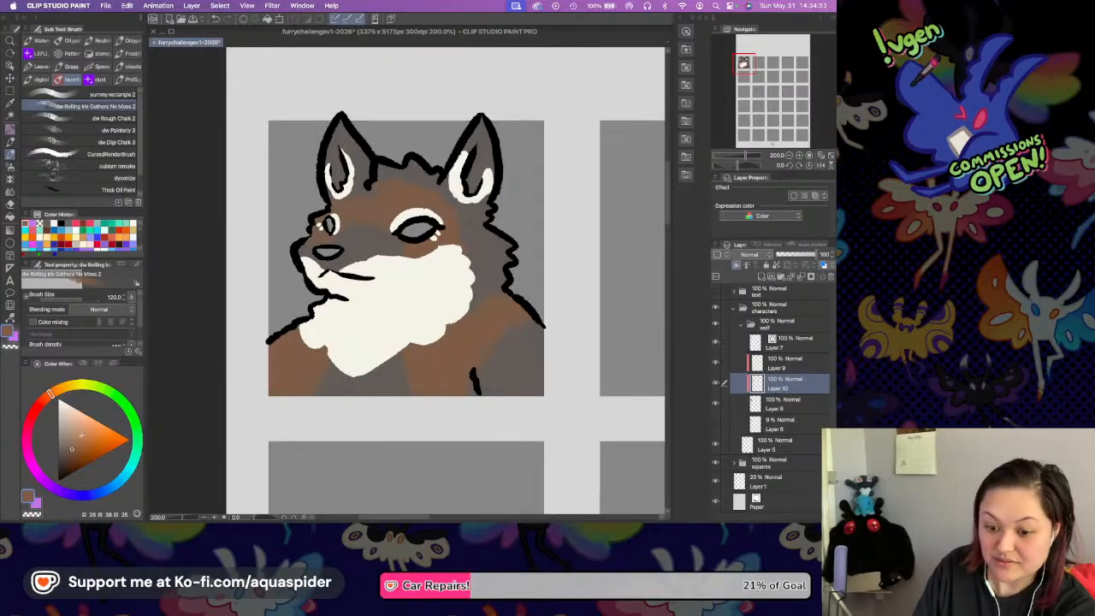
Choose a slightly yellower, lighter brown and blend it over the brown patches on the forehead, chest and shoulders.
{"action": "left_click", "coordinate": [73, 444]}
{"action": "left_click", "coordinate": [55, 391]}
{"action": "mouse_move", "coordinate": [368, 208]}
{"action": "left_mouse_down"}
{"action": "mouse_move", "coordinate": [341, 214]}
{"action": "mouse_move", "coordinate": [394, 207]}
{"action": "left_mouse_up"}
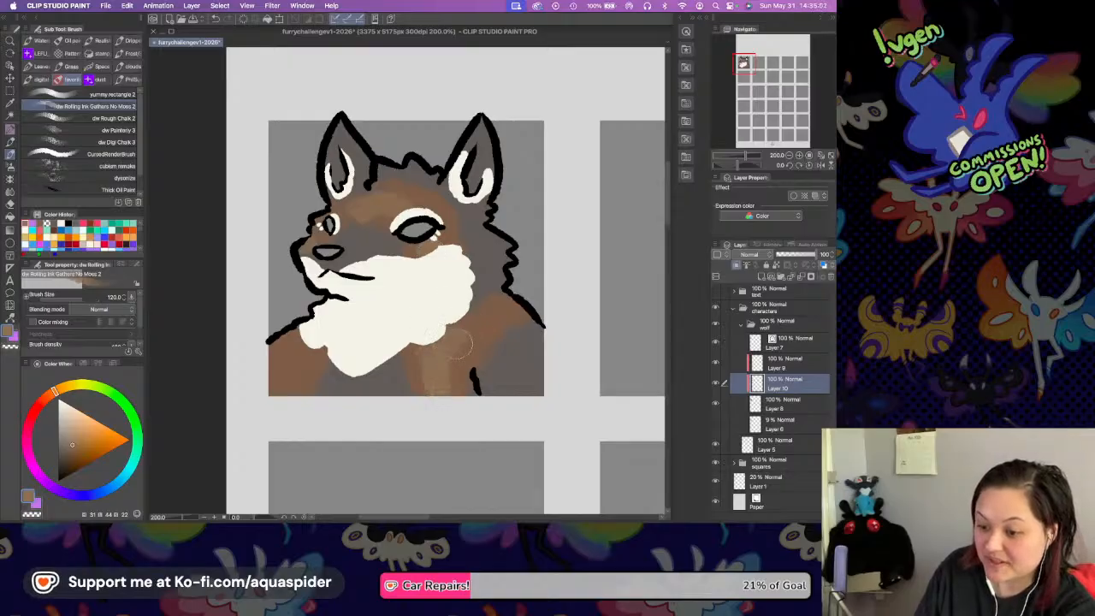
{"action": "mouse_move", "coordinate": [311, 340]}
{"action": "left_mouse_down"}
{"action": "mouse_move", "coordinate": [312, 368]}
{"action": "mouse_move", "coordinate": [319, 330]}
{"action": "left_mouse_up"}
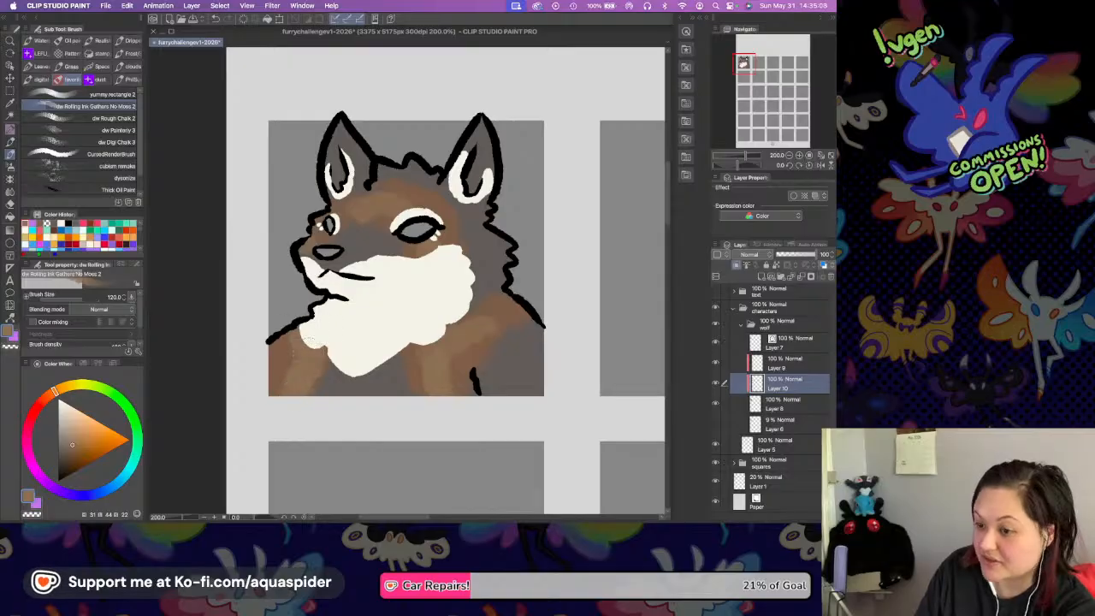
Sample the wolf's grey base, darken it, and paint dark brown patches on the ears, head tuft, neck ruff, rear shoulder and lower chest.
{"action": "scroll", "coordinate": [425, 243], "scroll_direction": "up", "scroll_amount": 2}
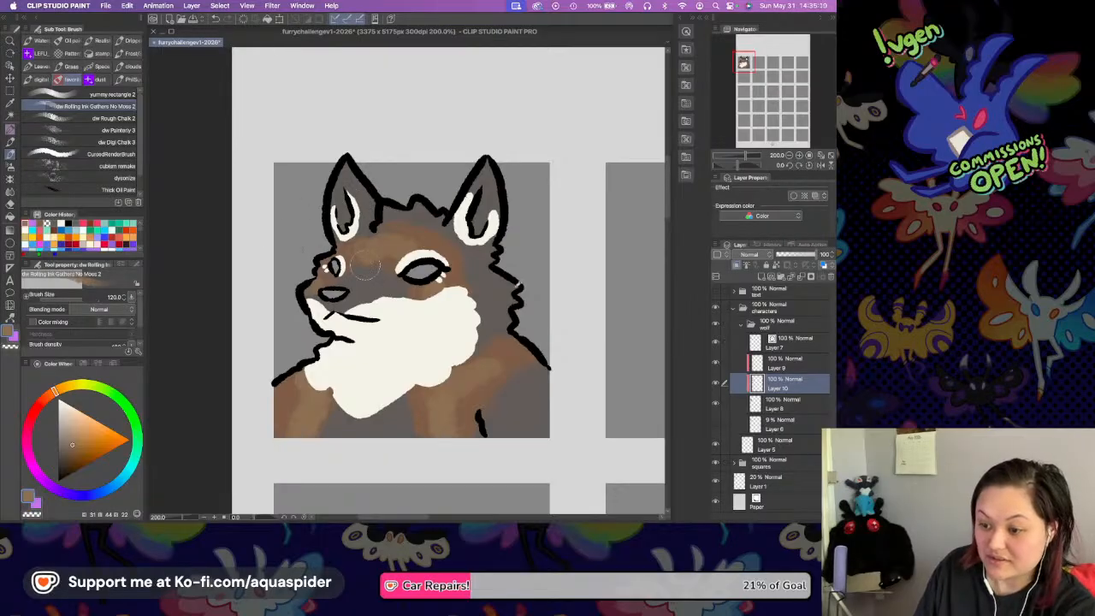
{"action": "key", "text": "i"}
{"action": "left_click", "coordinate": [496, 287]}
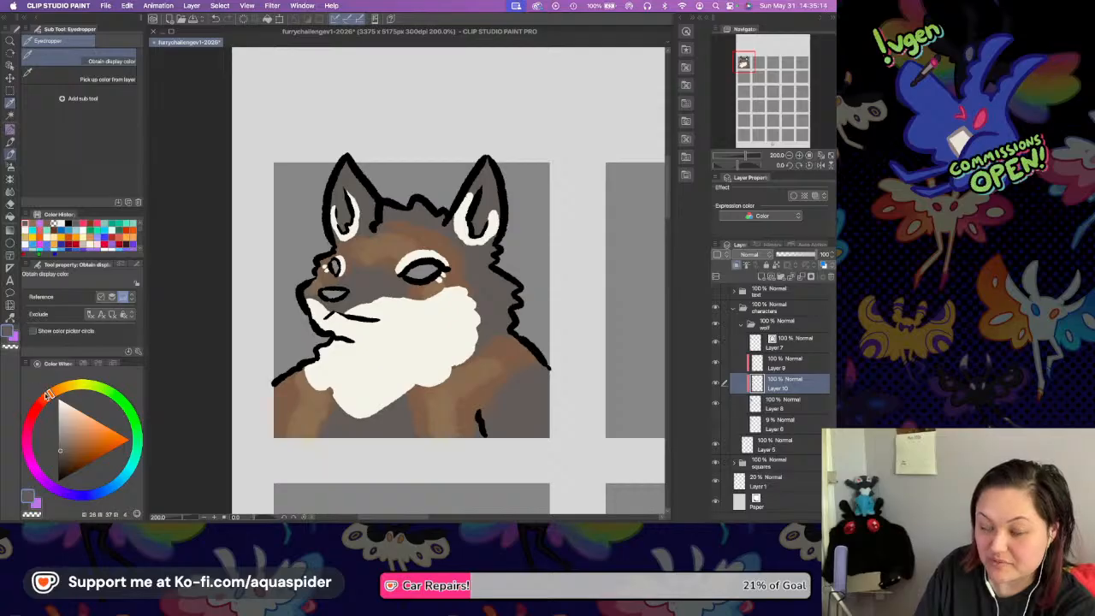
{"action": "key", "text": "b"}
{"action": "left_click", "coordinate": [63, 460]}
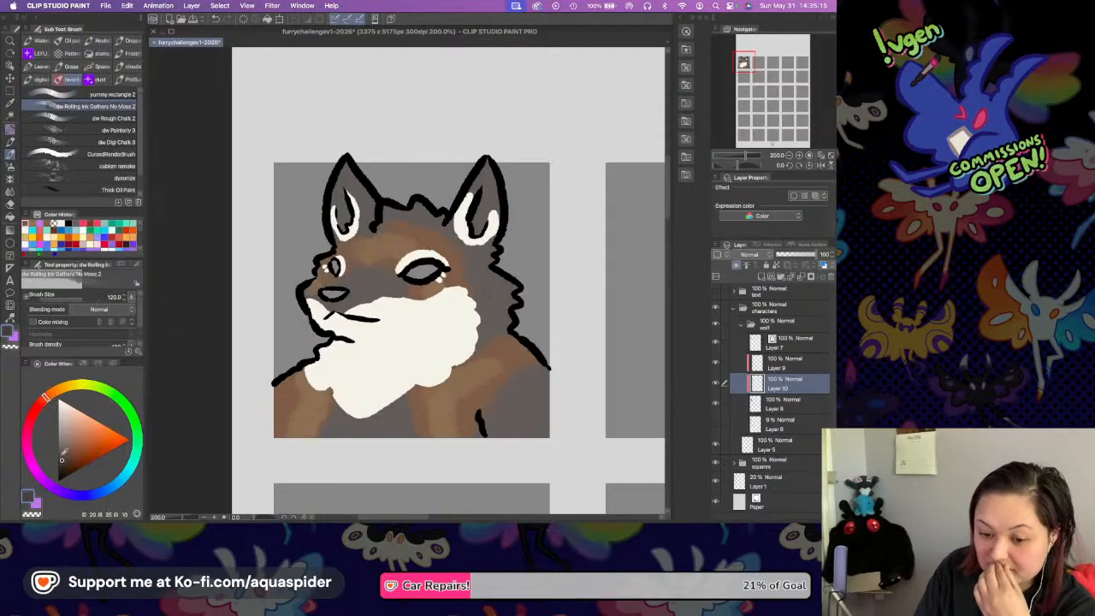
{"action": "mouse_move", "coordinate": [343, 175]}
{"action": "left_mouse_down"}
{"action": "mouse_move", "coordinate": [340, 192]}
{"action": "mouse_move", "coordinate": [350, 164]}
{"action": "mouse_move", "coordinate": [345, 172]}
{"action": "left_mouse_up"}
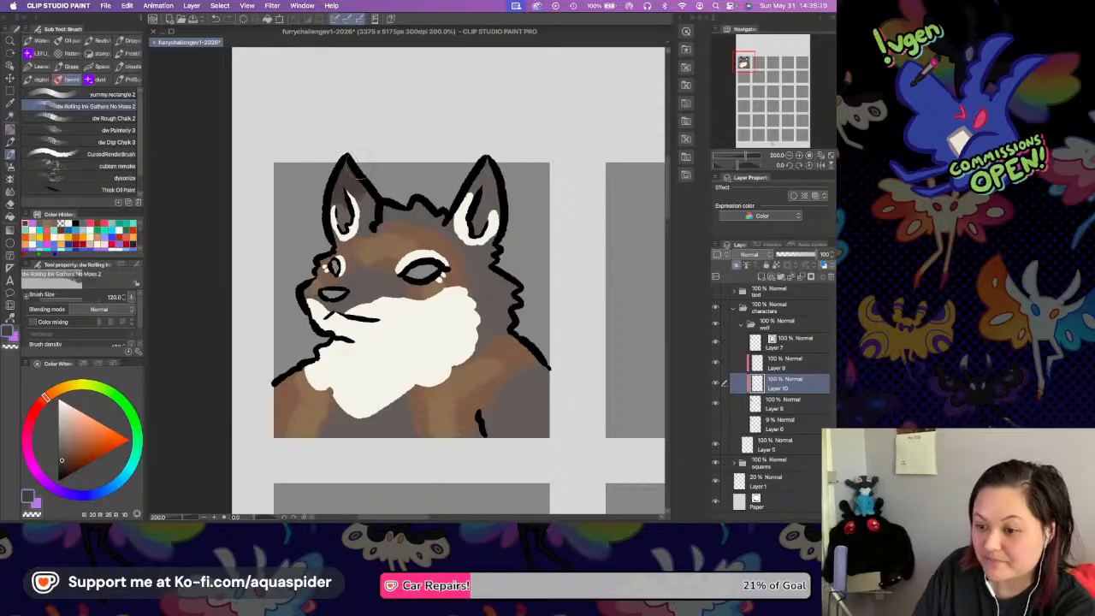
{"action": "mouse_move", "coordinate": [484, 183]}
{"action": "left_mouse_down"}
{"action": "mouse_move", "coordinate": [481, 144]}
{"action": "mouse_move", "coordinate": [479, 182]}
{"action": "mouse_move", "coordinate": [471, 153]}
{"action": "mouse_move", "coordinate": [483, 184]}
{"action": "mouse_move", "coordinate": [495, 154]}
{"action": "mouse_move", "coordinate": [483, 175]}
{"action": "mouse_move", "coordinate": [406, 208]}
{"action": "mouse_move", "coordinate": [432, 214]}
{"action": "left_mouse_up"}
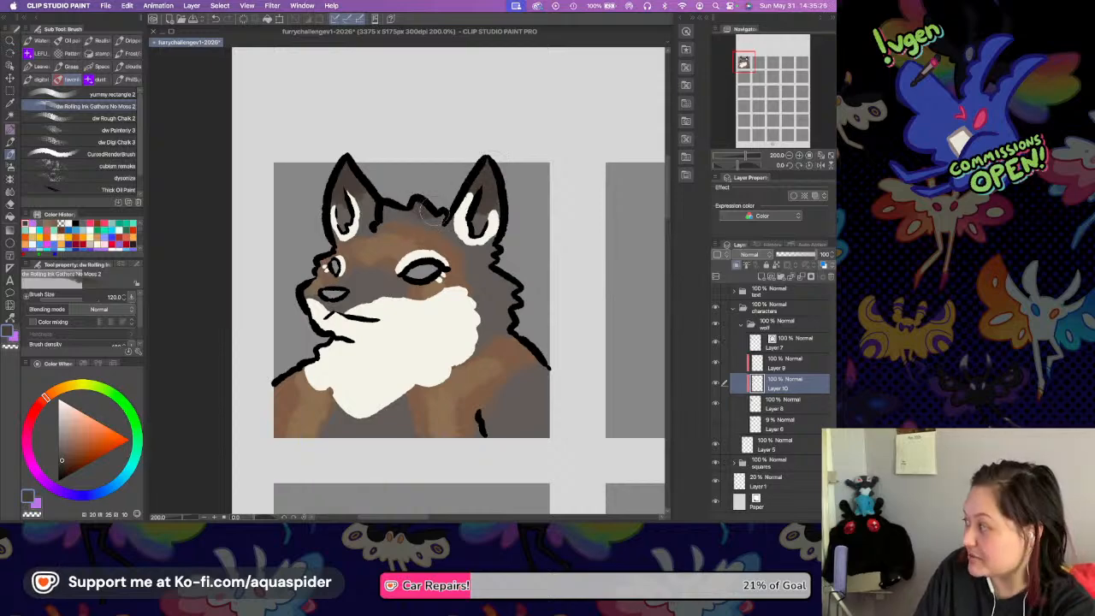
{"action": "mouse_move", "coordinate": [549, 378]}
{"action": "left_mouse_down"}
{"action": "mouse_move", "coordinate": [529, 409]}
{"action": "mouse_move", "coordinate": [543, 435]}
{"action": "left_mouse_up"}
{"action": "mouse_move", "coordinate": [489, 286]}
{"action": "left_mouse_down"}
{"action": "mouse_move", "coordinate": [491, 300]}
{"action": "mouse_move", "coordinate": [507, 298]}
{"action": "left_mouse_up"}
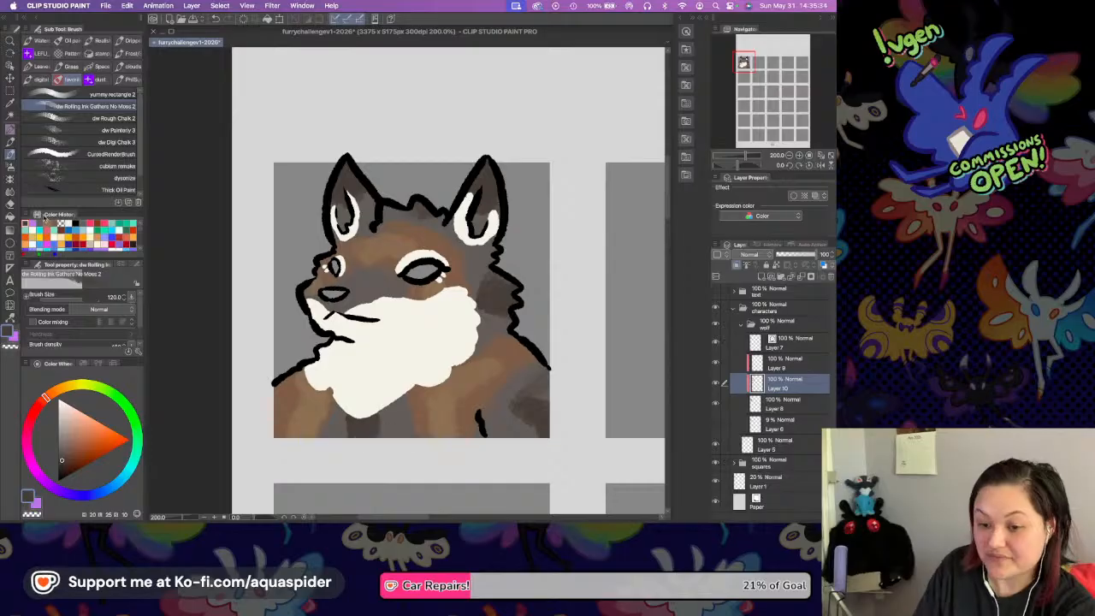
Set the Blend_Dirty_Archv blender to size 40 and soften the dark fur patches on the ears, head top and neck ruff.
{"action": "key", "text": "j"}
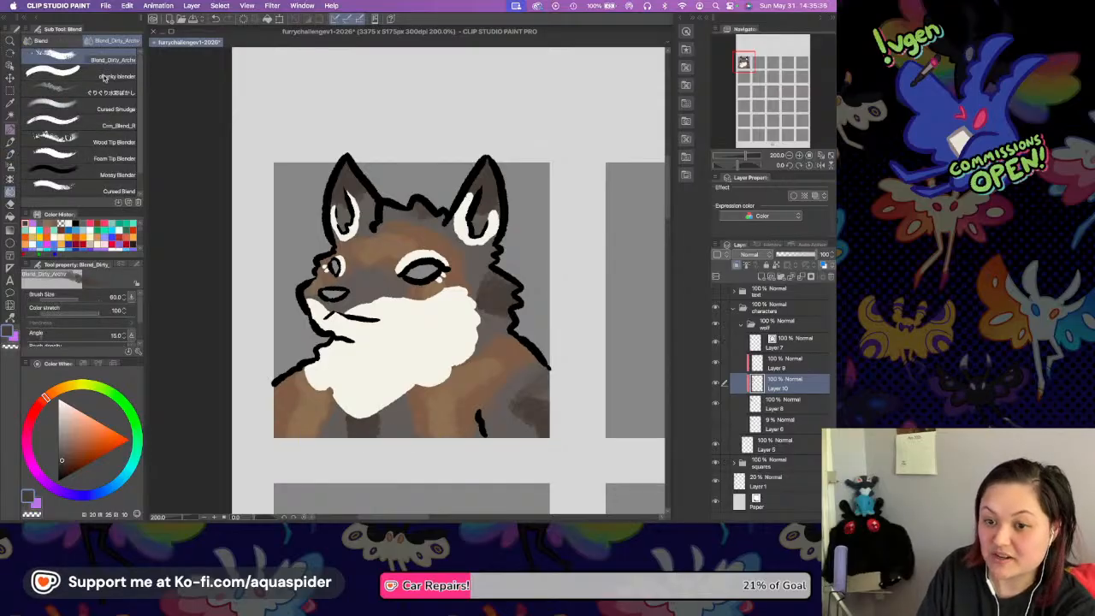
{"action": "left_click", "coordinate": [799, 155]}
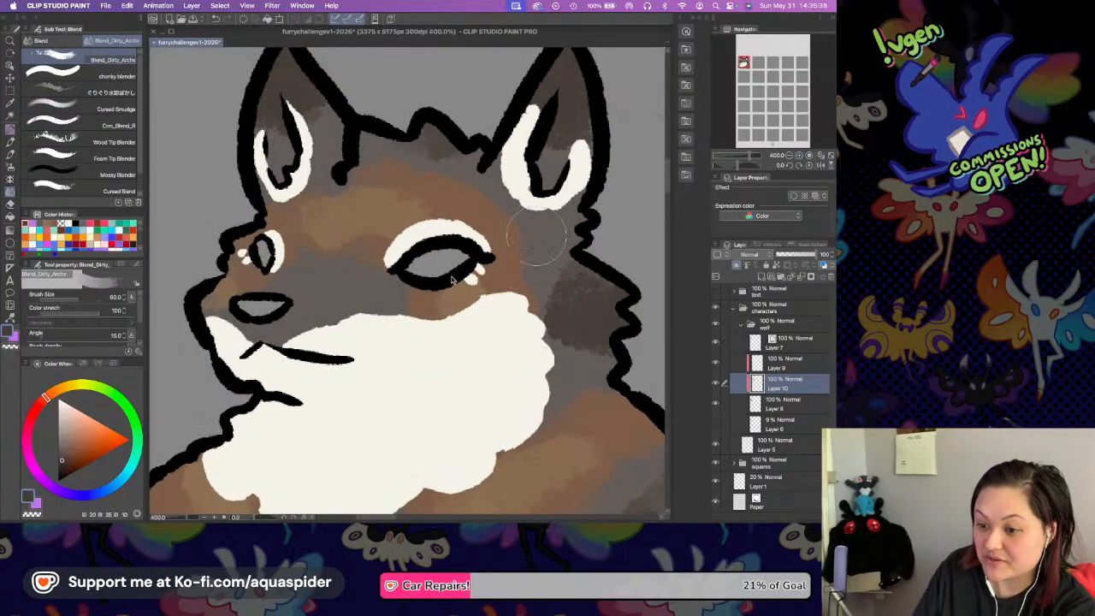
{"action": "key", "text": "bracketleft"}
{"action": "key", "text": "bracketleft"}
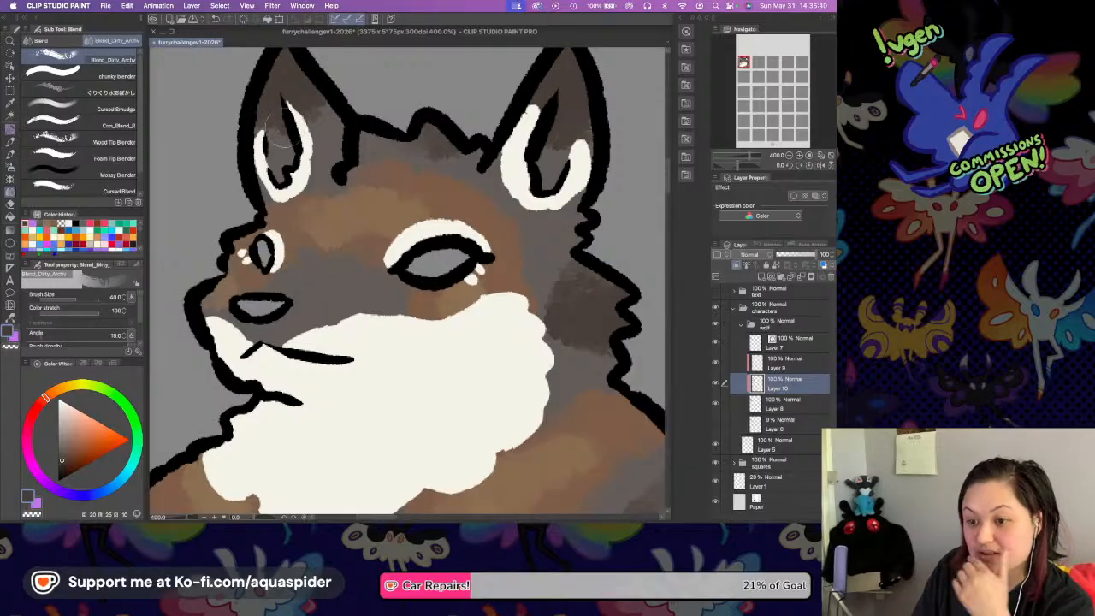
{"action": "left_click_drag", "start_coordinate": [323, 105], "coordinate": [309, 109]}
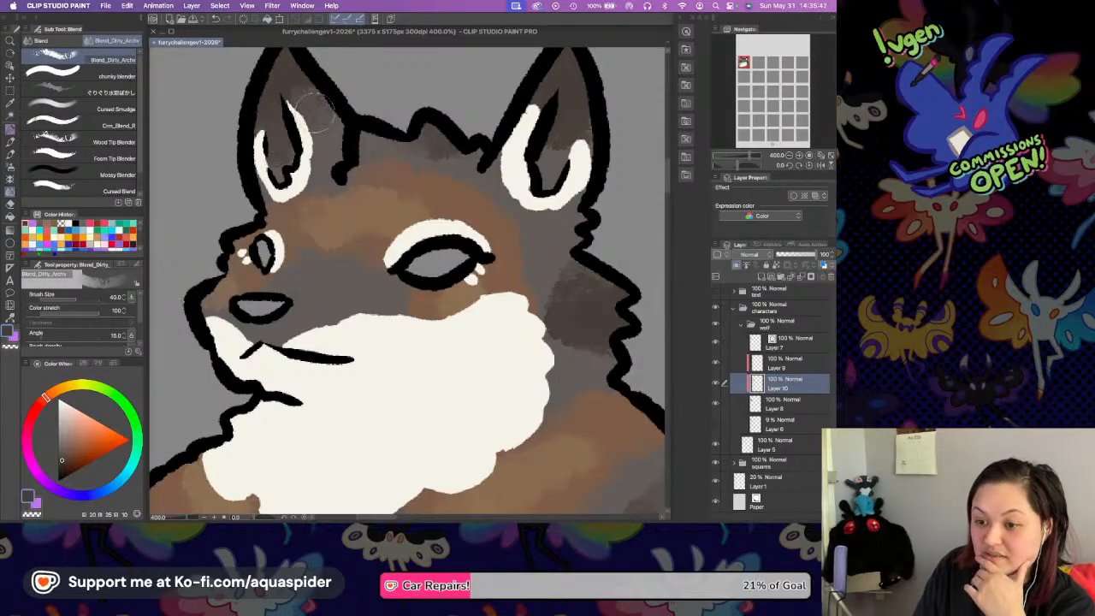
{"action": "mouse_move", "coordinate": [444, 170]}
{"action": "left_mouse_down"}
{"action": "mouse_move", "coordinate": [419, 149]}
{"action": "mouse_move", "coordinate": [559, 134]}
{"action": "mouse_move", "coordinate": [555, 149]}
{"action": "mouse_move", "coordinate": [573, 147]}
{"action": "mouse_move", "coordinate": [587, 114]}
{"action": "mouse_move", "coordinate": [523, 176]}
{"action": "mouse_move", "coordinate": [512, 171]}
{"action": "mouse_move", "coordinate": [549, 165]}
{"action": "mouse_move", "coordinate": [552, 184]}
{"action": "mouse_move", "coordinate": [464, 208]}
{"action": "mouse_move", "coordinate": [417, 156]}
{"action": "mouse_move", "coordinate": [507, 223]}
{"action": "mouse_move", "coordinate": [539, 318]}
{"action": "mouse_move", "coordinate": [556, 295]}
{"action": "mouse_move", "coordinate": [548, 262]}
{"action": "mouse_move", "coordinate": [575, 274]}
{"action": "left_mouse_up"}
{"action": "left_click_drag", "start_coordinate": [588, 355], "coordinate": [536, 237]}
Blend the brown patches into the grey base across the forehead, between the eyes and along the muzzle.
{"action": "mouse_move", "coordinate": [303, 259]}
{"action": "left_mouse_down"}
{"action": "mouse_move", "coordinate": [370, 266]}
{"action": "mouse_move", "coordinate": [373, 238]}
{"action": "left_mouse_up"}
{"action": "mouse_move", "coordinate": [312, 197]}
{"action": "left_mouse_down"}
{"action": "mouse_move", "coordinate": [355, 184]}
{"action": "mouse_move", "coordinate": [395, 195]}
{"action": "left_mouse_up"}
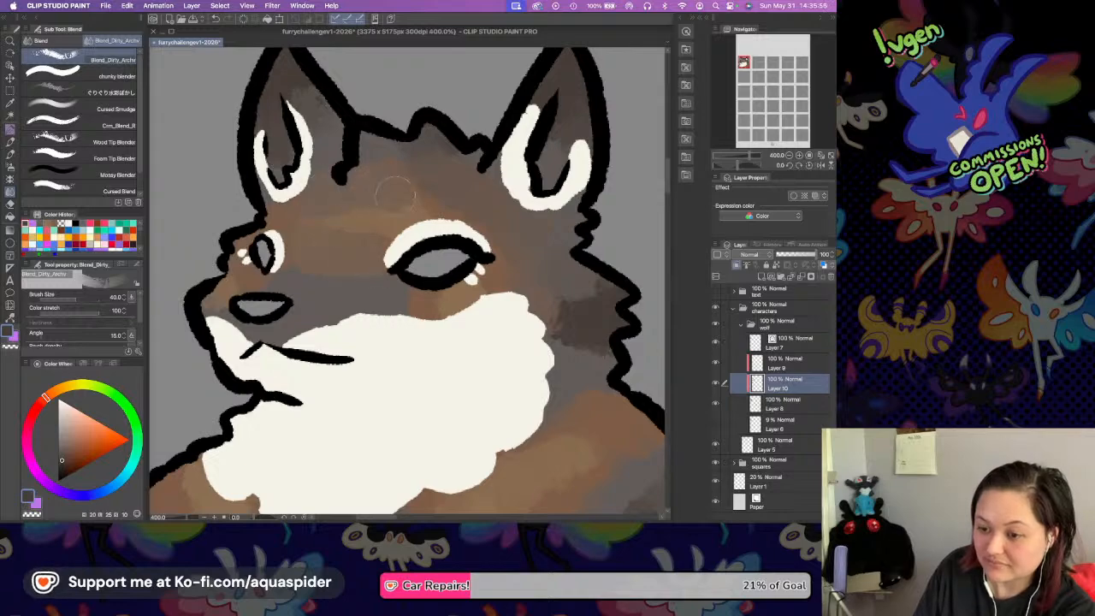
{"action": "mouse_move", "coordinate": [241, 285]}
{"action": "left_mouse_down"}
{"action": "mouse_move", "coordinate": [250, 287]}
{"action": "mouse_move", "coordinate": [219, 308]}
{"action": "left_mouse_up"}
{"action": "mouse_move", "coordinate": [306, 260]}
{"action": "left_mouse_down"}
{"action": "mouse_move", "coordinate": [265, 286]}
{"action": "mouse_move", "coordinate": [330, 276]}
{"action": "mouse_move", "coordinate": [398, 289]}
{"action": "left_mouse_up"}
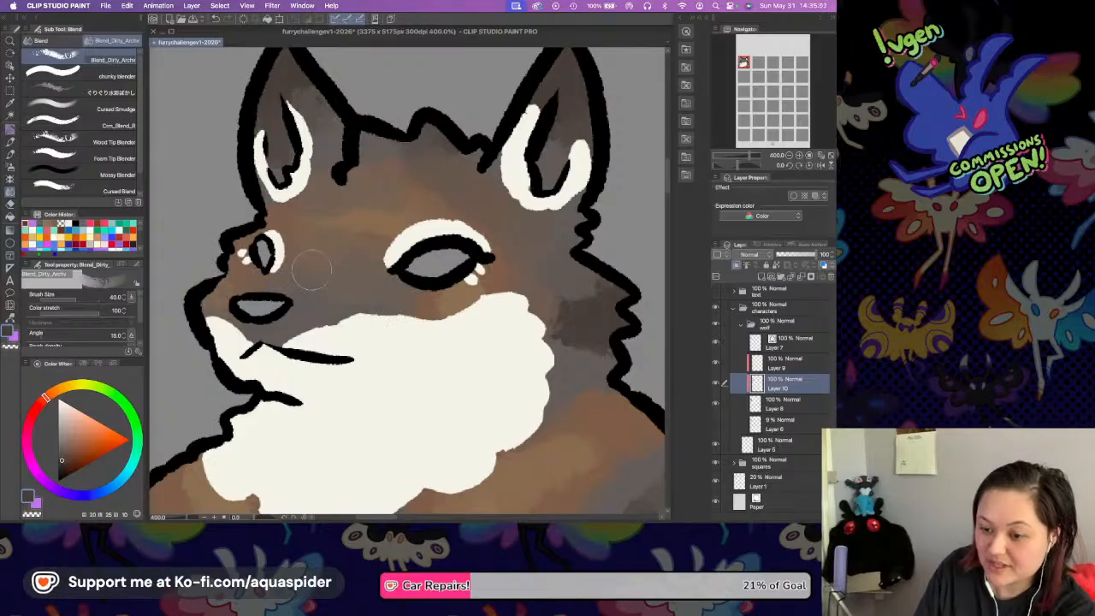
Blend the brown and dark patches together over the neck, rear shoulder and chest side beside the leg line.
{"action": "scroll", "coordinate": [557, 315], "scroll_direction": "down", "scroll_amount": 5}
{"action": "scroll", "coordinate": [558, 315], "scroll_direction": "right", "scroll_amount": 4}
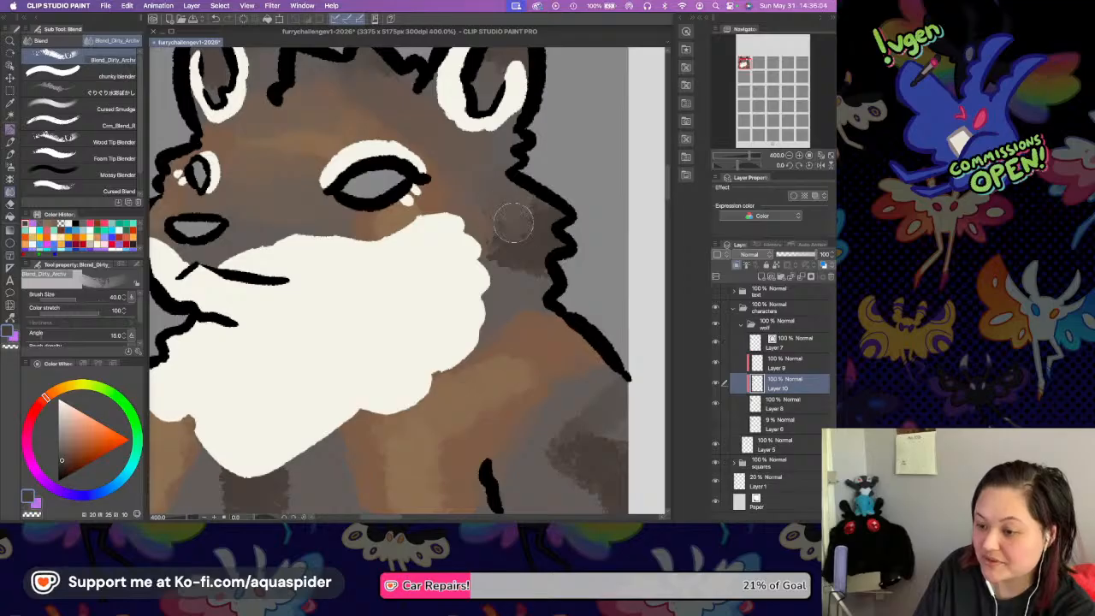
{"action": "scroll", "coordinate": [530, 310], "scroll_direction": "down", "scroll_amount": 5}
{"action": "scroll", "coordinate": [530, 311], "scroll_direction": "right", "scroll_amount": 2}
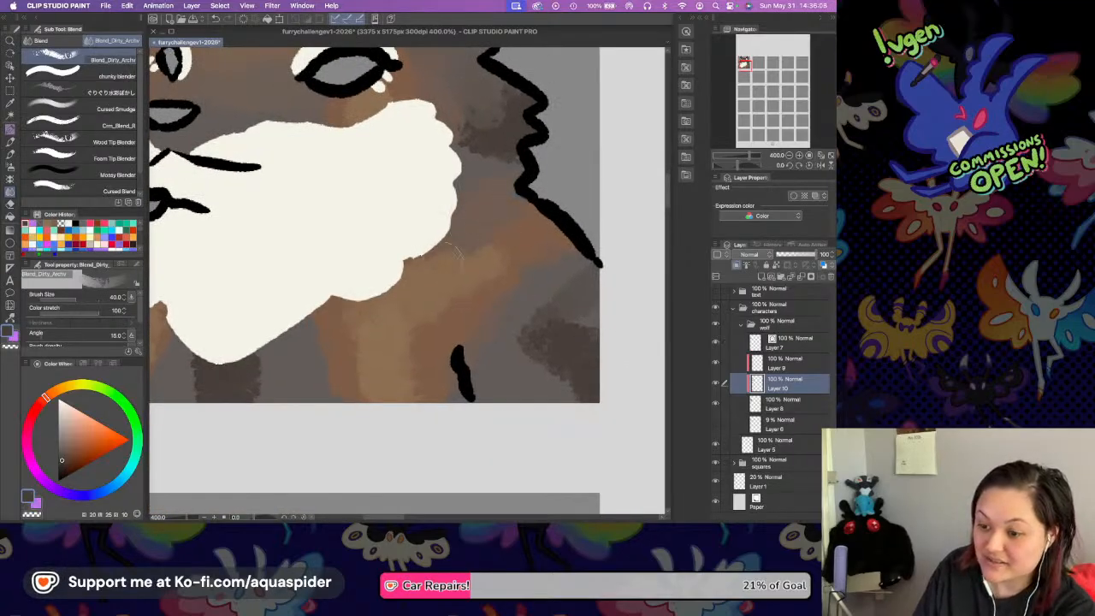
{"action": "mouse_move", "coordinate": [530, 278]}
{"action": "left_mouse_down"}
{"action": "mouse_move", "coordinate": [499, 293]}
{"action": "mouse_move", "coordinate": [586, 244]}
{"action": "mouse_move", "coordinate": [525, 330]}
{"action": "mouse_move", "coordinate": [540, 362]}
{"action": "mouse_move", "coordinate": [580, 397]}
{"action": "left_mouse_up"}
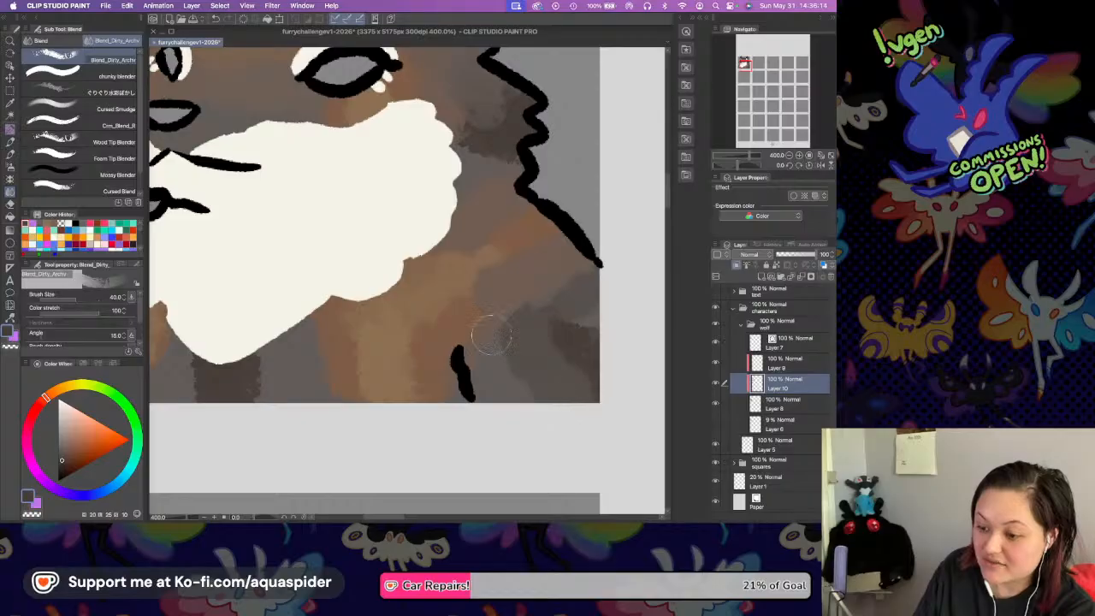
{"action": "mouse_move", "coordinate": [506, 343]}
{"action": "left_mouse_down"}
{"action": "mouse_move", "coordinate": [508, 370]}
{"action": "mouse_move", "coordinate": [530, 387]}
{"action": "mouse_move", "coordinate": [542, 350]}
{"action": "mouse_move", "coordinate": [541, 289]}
{"action": "mouse_move", "coordinate": [532, 294]}
{"action": "mouse_move", "coordinate": [577, 280]}
{"action": "left_mouse_up"}
{"action": "left_click_drag", "start_coordinate": [567, 326], "coordinate": [596, 320]}
{"action": "left_click_drag", "start_coordinate": [484, 293], "coordinate": [543, 305]}
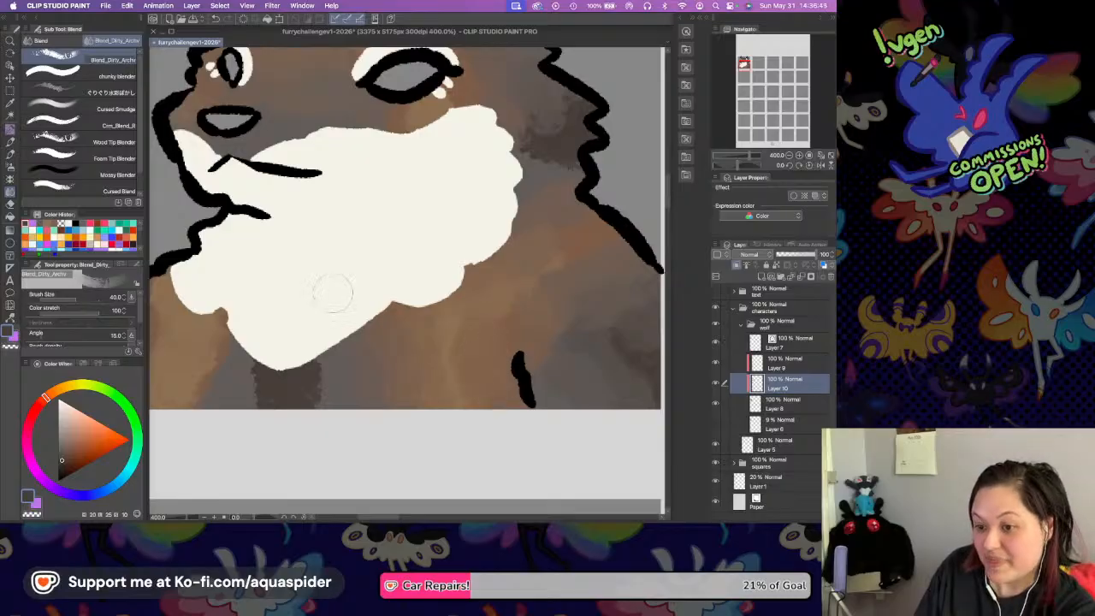
Smooth the brown tones on the front shoulder and the dark patch beneath the chest ruff into the surrounding fur.
{"action": "left_click_drag", "start_coordinate": [210, 330], "coordinate": [327, 329]}
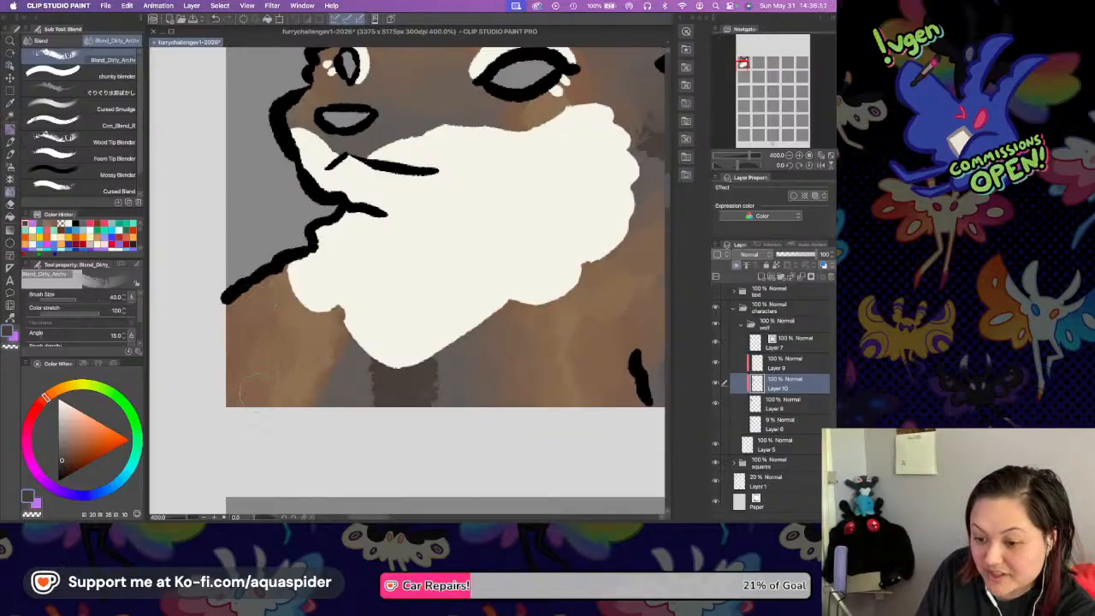
{"action": "mouse_move", "coordinate": [345, 364]}
{"action": "left_mouse_down"}
{"action": "mouse_move", "coordinate": [316, 394]}
{"action": "mouse_move", "coordinate": [346, 348]}
{"action": "left_mouse_up"}
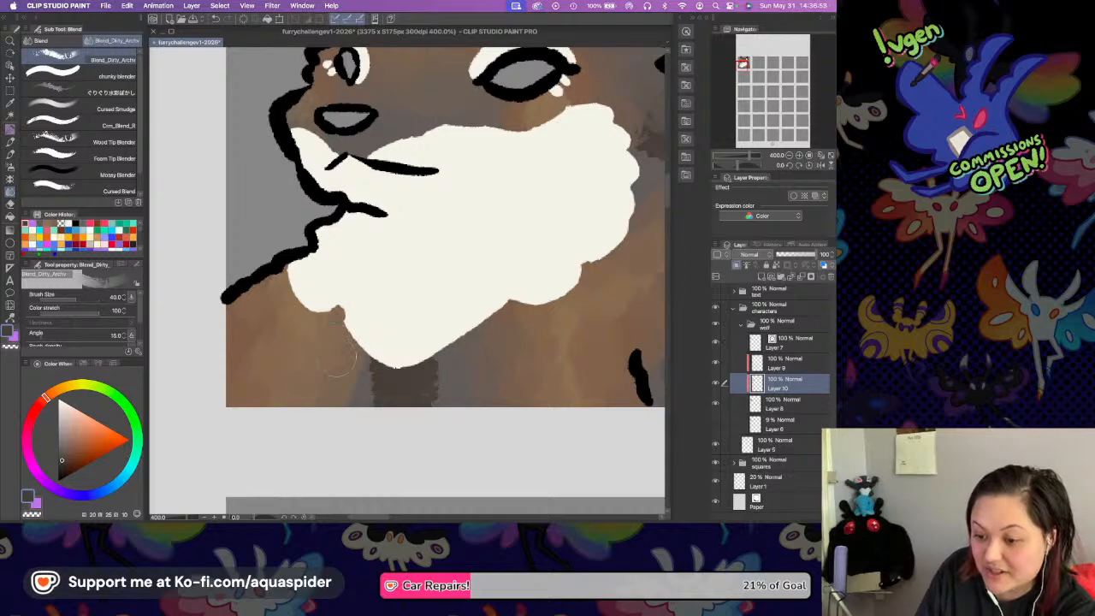
{"action": "mouse_move", "coordinate": [393, 383]}
{"action": "left_mouse_down"}
{"action": "mouse_move", "coordinate": [360, 387]}
{"action": "mouse_move", "coordinate": [369, 402]}
{"action": "mouse_move", "coordinate": [343, 370]}
{"action": "mouse_move", "coordinate": [347, 383]}
{"action": "mouse_move", "coordinate": [359, 366]}
{"action": "mouse_move", "coordinate": [449, 378]}
{"action": "mouse_move", "coordinate": [439, 368]}
{"action": "mouse_move", "coordinate": [453, 401]}
{"action": "mouse_move", "coordinate": [411, 375]}
{"action": "mouse_move", "coordinate": [425, 401]}
{"action": "mouse_move", "coordinate": [452, 371]}
{"action": "mouse_move", "coordinate": [452, 350]}
{"action": "mouse_move", "coordinate": [472, 390]}
{"action": "mouse_move", "coordinate": [449, 366]}
{"action": "left_mouse_up"}
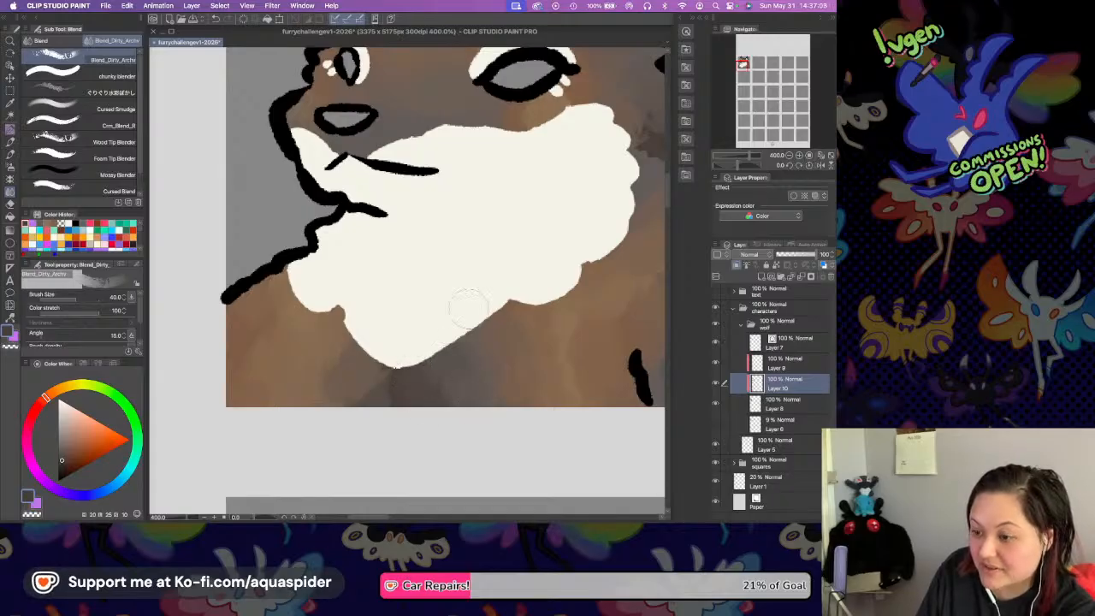
{"action": "left_click_drag", "start_coordinate": [494, 195], "coordinate": [455, 336]}
{"action": "mouse_move", "coordinate": [552, 285]}
{"action": "left_mouse_down"}
{"action": "mouse_move", "coordinate": [572, 347]}
{"action": "mouse_move", "coordinate": [555, 319]}
{"action": "mouse_move", "coordinate": [536, 322]}
{"action": "mouse_move", "coordinate": [572, 333]}
{"action": "mouse_move", "coordinate": [543, 339]}
{"action": "mouse_move", "coordinate": [553, 348]}
{"action": "mouse_move", "coordinate": [563, 321]}
{"action": "mouse_move", "coordinate": [573, 282]}
{"action": "left_mouse_up"}
{"action": "left_click_drag", "start_coordinate": [536, 113], "coordinate": [533, 149]}
{"action": "left_click_drag", "start_coordinate": [377, 170], "coordinate": [432, 272]}
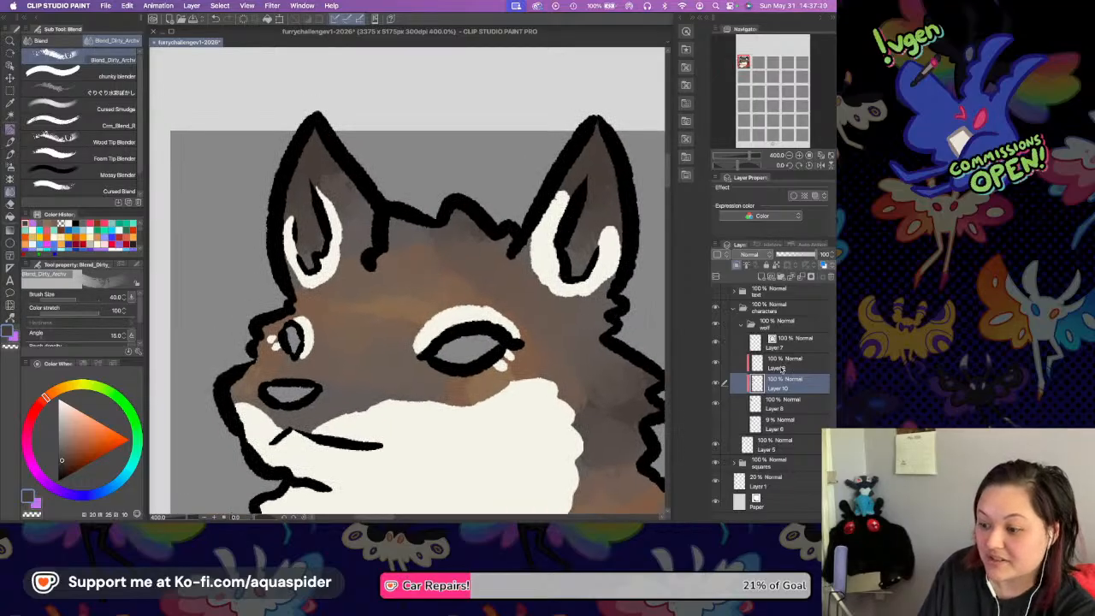
Recolor the off-white markings on Layer 9 to pale cream with the Foreground to transparent gradient, keeping their transparent pixels locked.
{"action": "left_click_drag", "start_coordinate": [547, 387], "coordinate": [560, 263]}
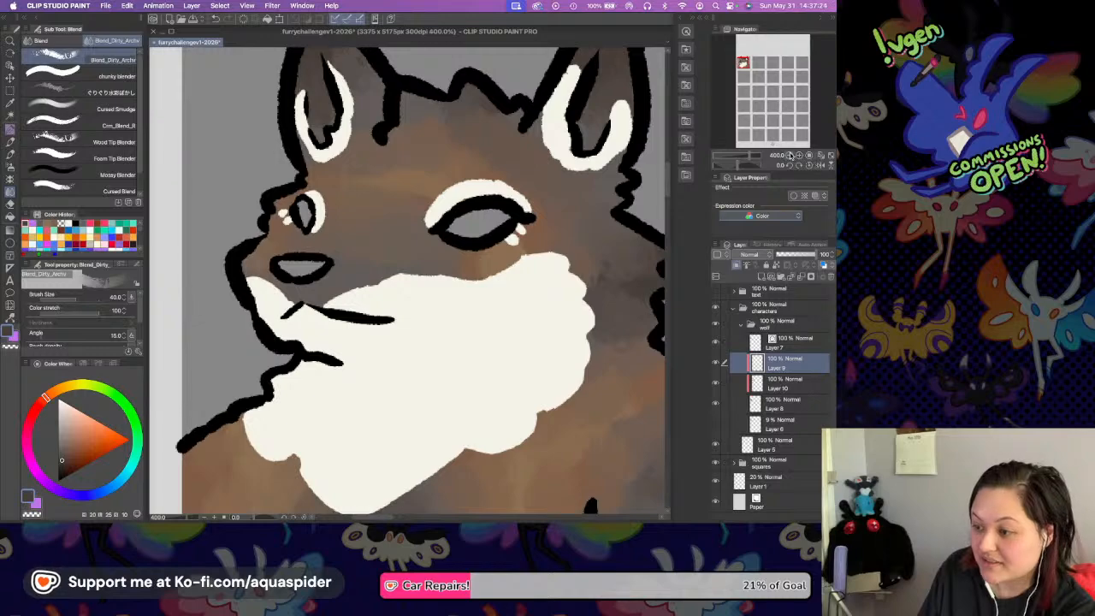
{"action": "left_click", "coordinate": [790, 155]}
{"action": "key", "text": "i"}
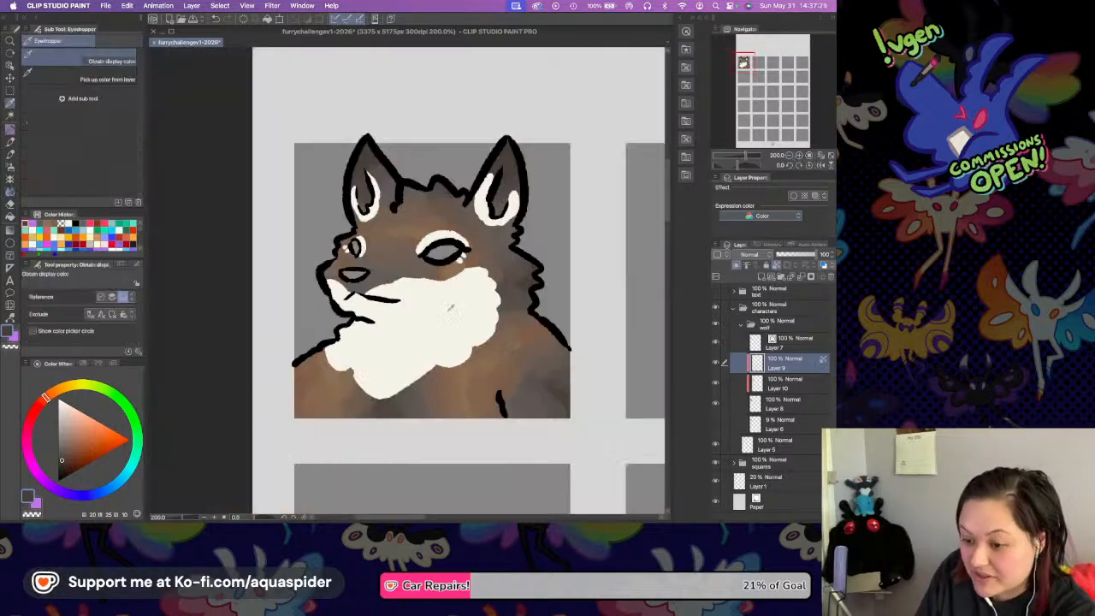
{"action": "key", "text": "j"}
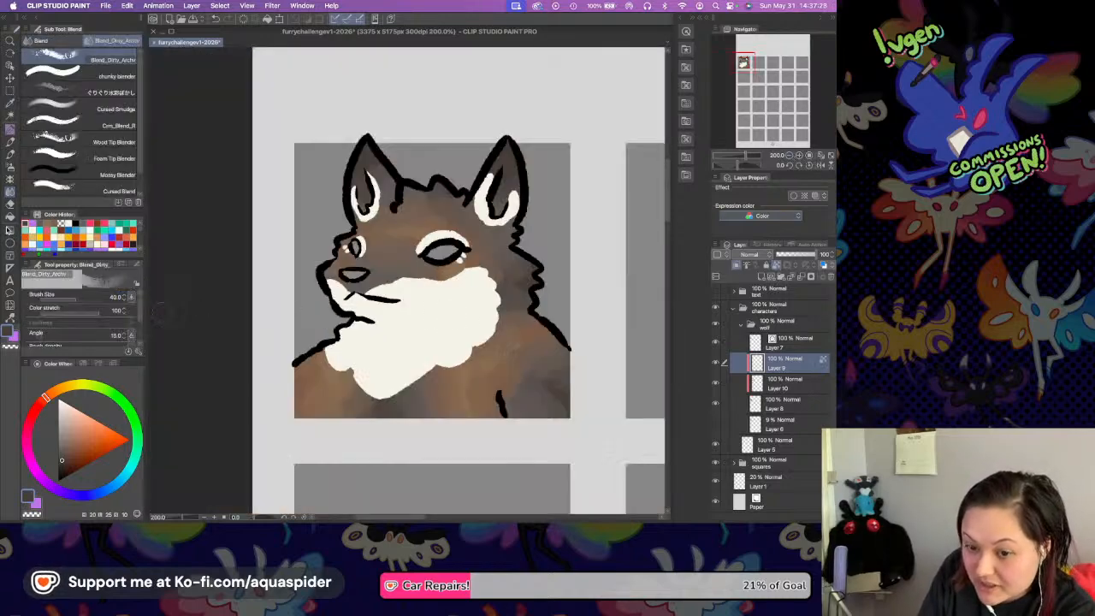
{"action": "key", "text": "g"}
{"action": "left_click", "coordinate": [71, 386]}
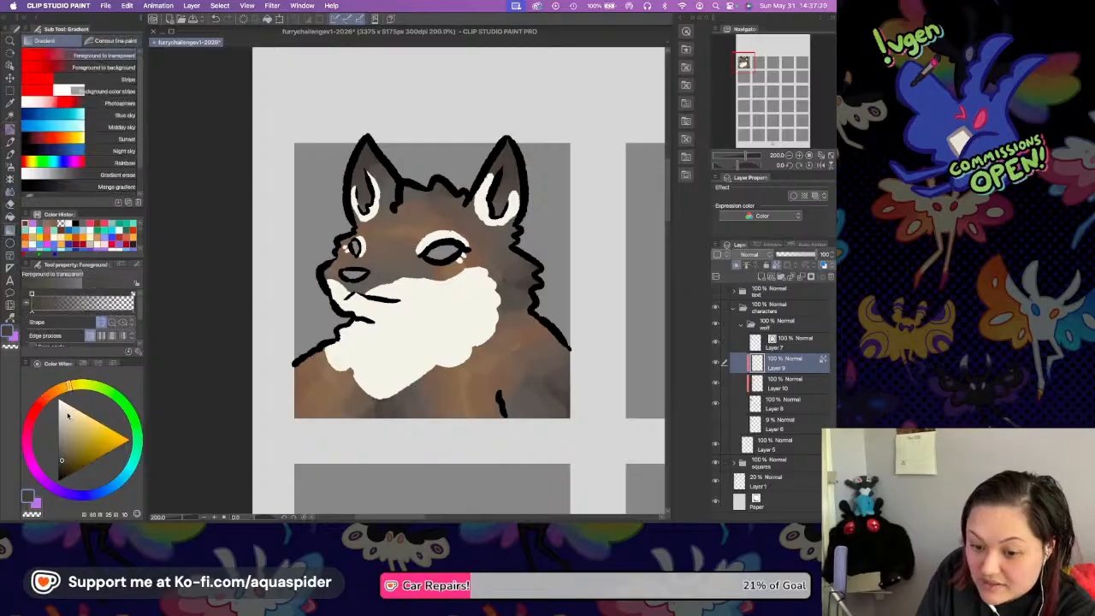
{"action": "left_click", "coordinate": [70, 413]}
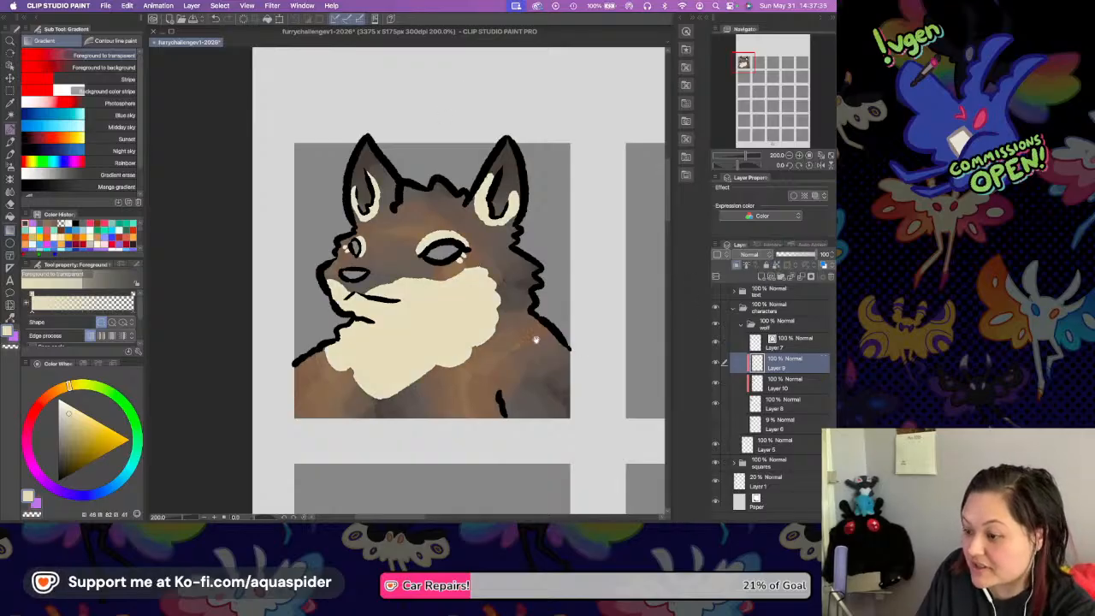
Add three small cream spots behind the cheek ruff's rear edge using the Rough Liner pen.
{"action": "scroll", "coordinate": [655, 273], "scroll_direction": "up", "scroll_amount": 2}
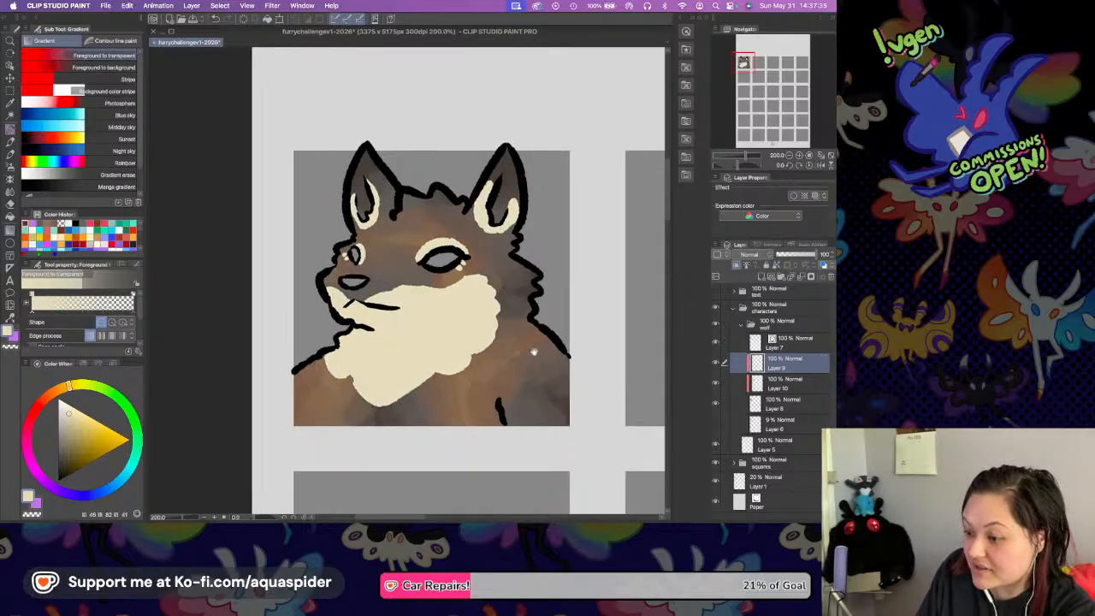
{"action": "left_click", "coordinate": [799, 156]}
{"action": "left_click", "coordinate": [799, 156]}
{"action": "key", "text": "i"}
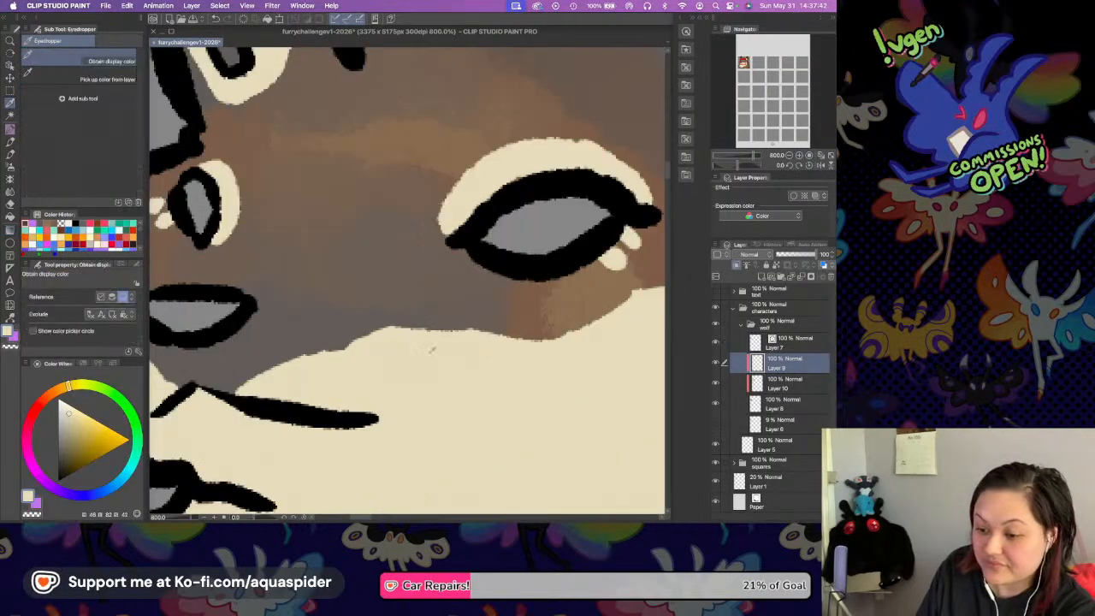
{"action": "key", "text": "p"}
{"action": "left_click_drag", "start_coordinate": [525, 362], "coordinate": [333, 280]}
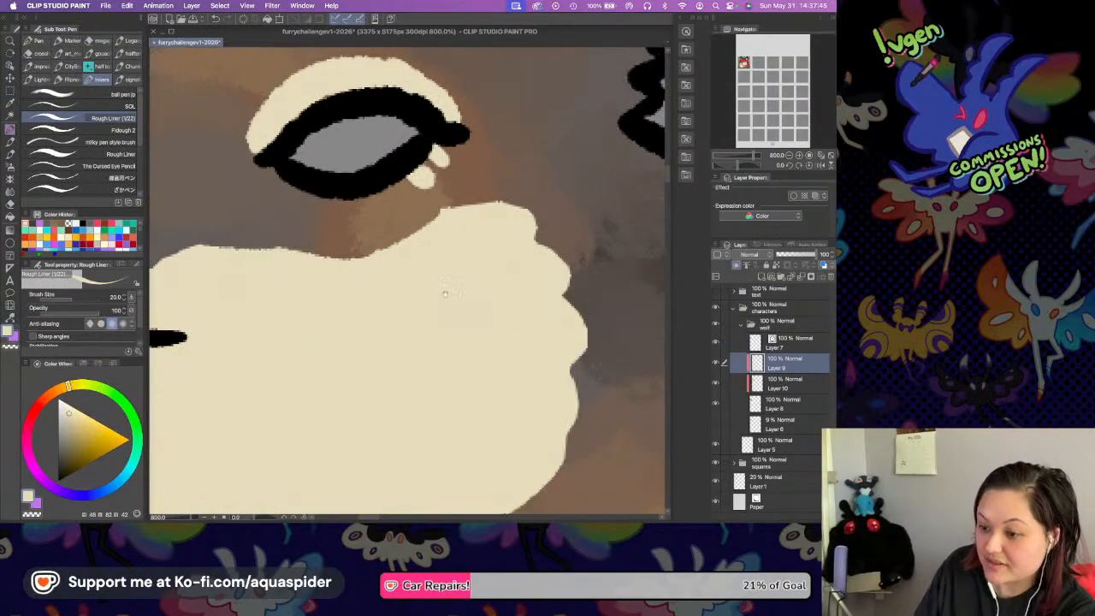
{"action": "left_click_drag", "start_coordinate": [621, 339], "coordinate": [471, 281]}
{"action": "mouse_move", "coordinate": [464, 334]}
{"action": "left_mouse_down"}
{"action": "mouse_move", "coordinate": [462, 324]}
{"action": "mouse_move", "coordinate": [475, 328]}
{"action": "mouse_move", "coordinate": [450, 396]}
{"action": "left_mouse_up"}
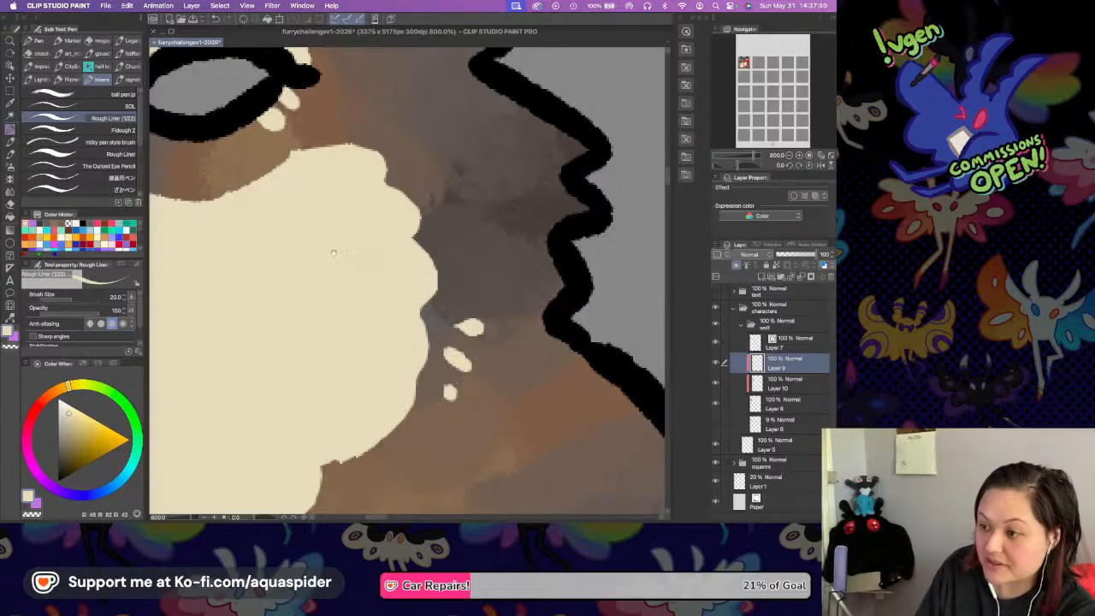
Add small cream spots beside the nose and a pair between the near eye and the cheek patch.
{"action": "left_click_drag", "start_coordinate": [328, 252], "coordinate": [508, 268]}
{"action": "left_click_drag", "start_coordinate": [333, 201], "coordinate": [526, 254]}
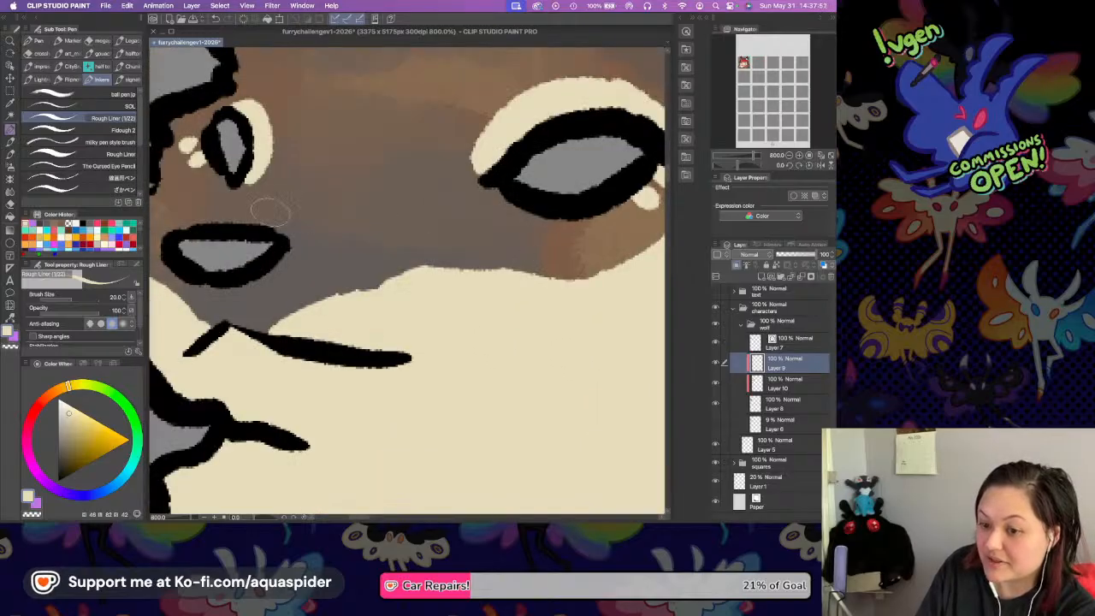
{"action": "left_click_drag", "start_coordinate": [351, 213], "coordinate": [416, 219]}
{"action": "mouse_move", "coordinate": [183, 239]}
{"action": "left_mouse_down"}
{"action": "mouse_move", "coordinate": [186, 246]}
{"action": "mouse_move", "coordinate": [199, 229]}
{"action": "left_mouse_up"}
{"action": "mouse_move", "coordinate": [591, 241]}
{"action": "left_mouse_down"}
{"action": "mouse_move", "coordinate": [402, 242]}
{"action": "mouse_move", "coordinate": [437, 248]}
{"action": "left_mouse_up"}
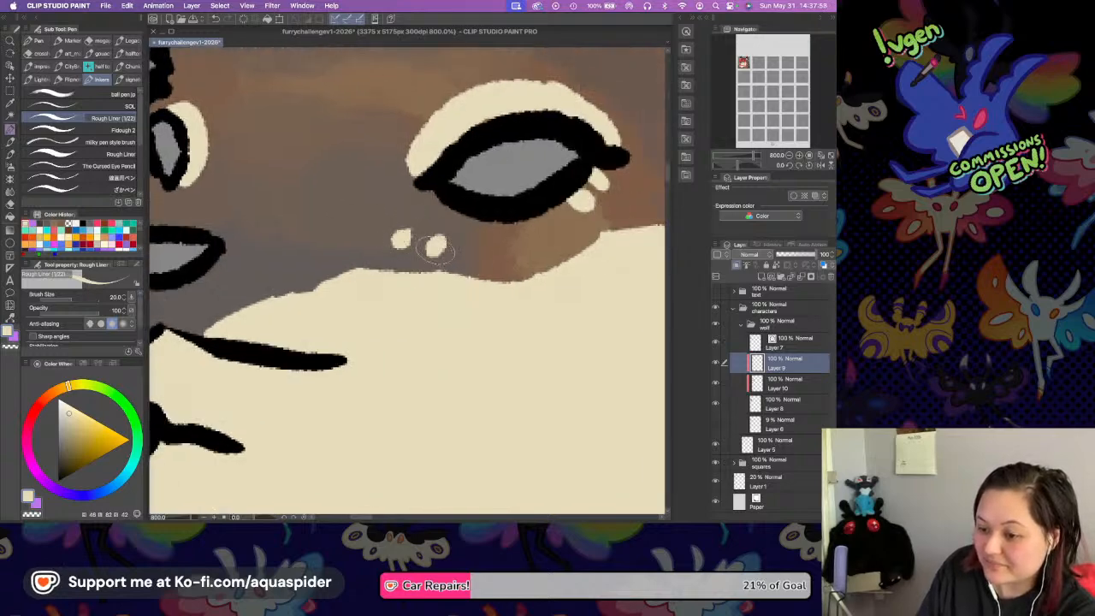
{"action": "key", "text": "super+minus"}
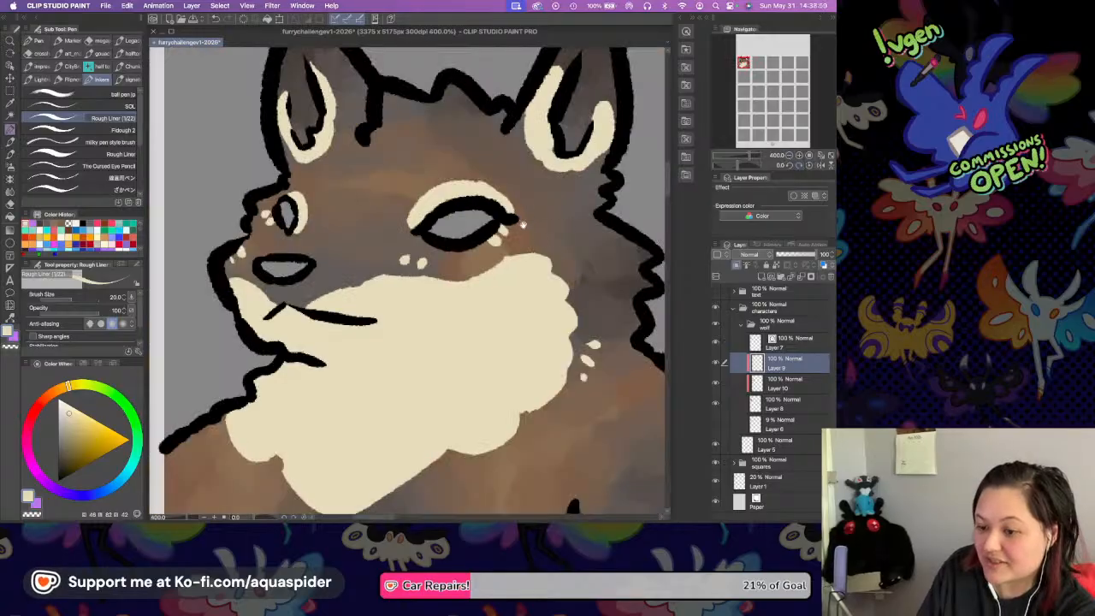
Add two small cream spots on the front shoulder beside the chest ruff.
{"action": "left_click_drag", "start_coordinate": [524, 238], "coordinate": [523, 268]}
{"action": "scroll", "coordinate": [484, 307], "scroll_direction": "down", "scroll_amount": 10}
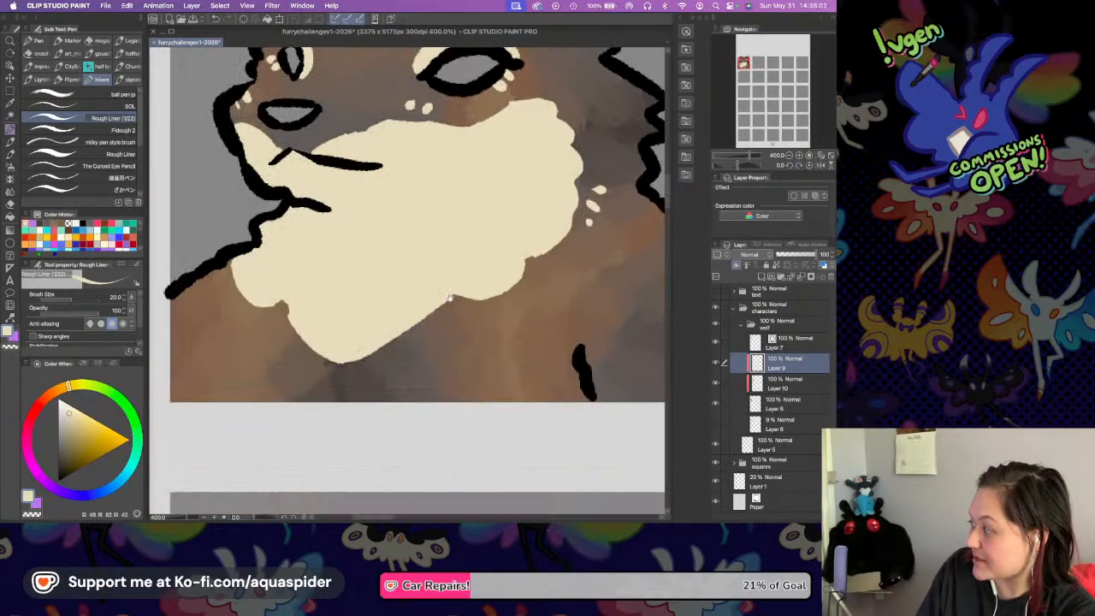
{"action": "scroll", "coordinate": [484, 267], "scroll_direction": "up", "scroll_amount": 2}
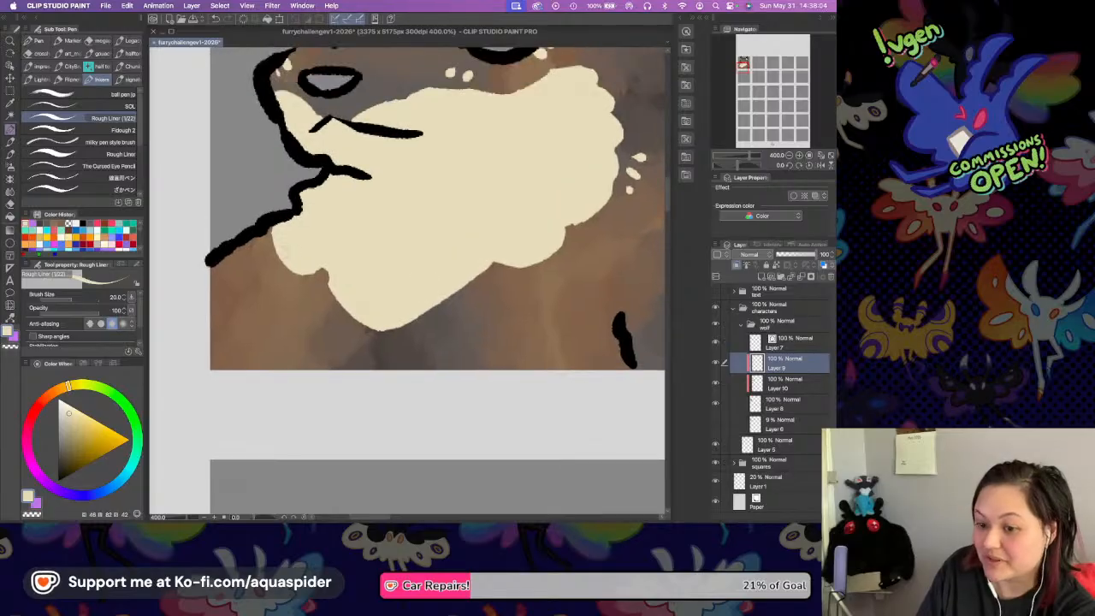
{"action": "left_click", "coordinate": [250, 257]}
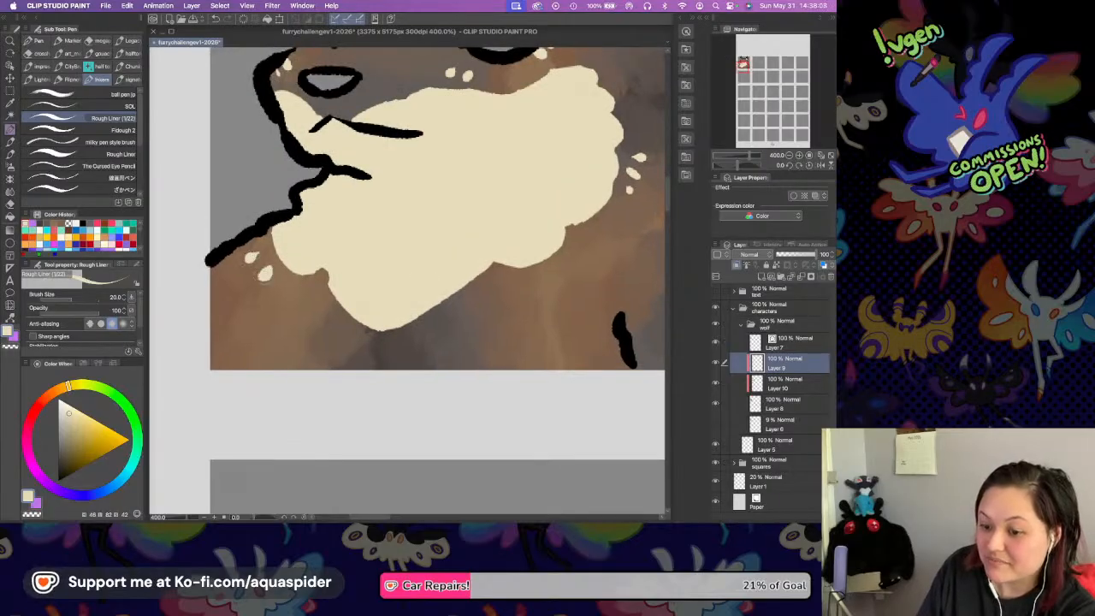
Add a third cream spot on the front shoulder and three small ones below the ruff's lower rear edge.
{"action": "left_click", "coordinate": [286, 289]}
{"action": "left_click_drag", "start_coordinate": [549, 237], "coordinate": [433, 252]}
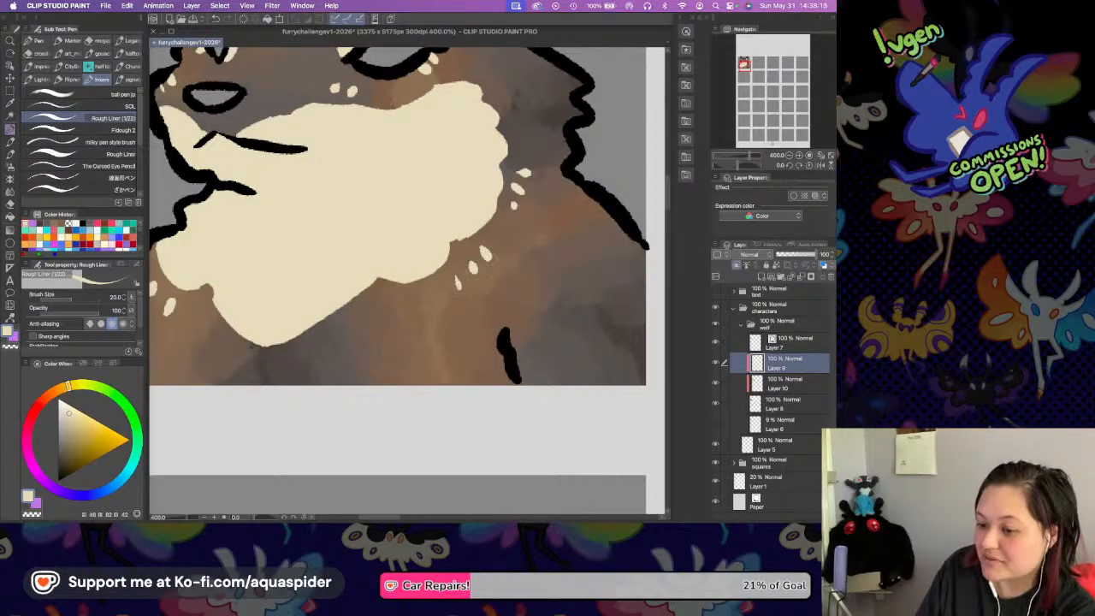
{"action": "scroll", "coordinate": [483, 254], "scroll_direction": "up", "scroll_amount": 4}
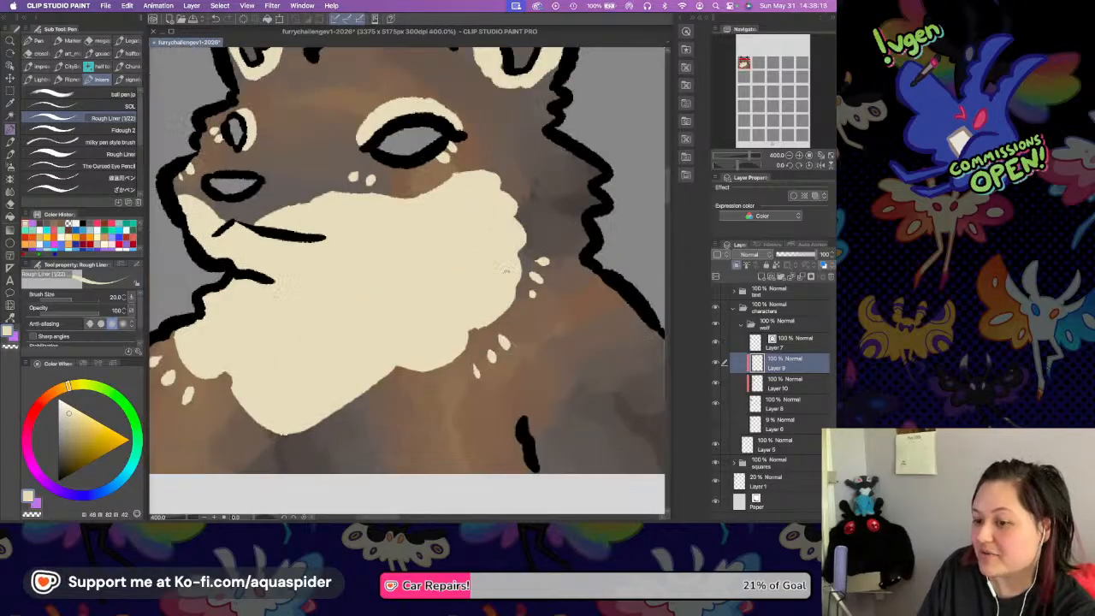
{"action": "scroll", "coordinate": [507, 232], "scroll_direction": "up", "scroll_amount": 5}
{"action": "scroll", "coordinate": [507, 233], "scroll_direction": "up", "scroll_amount": 3}
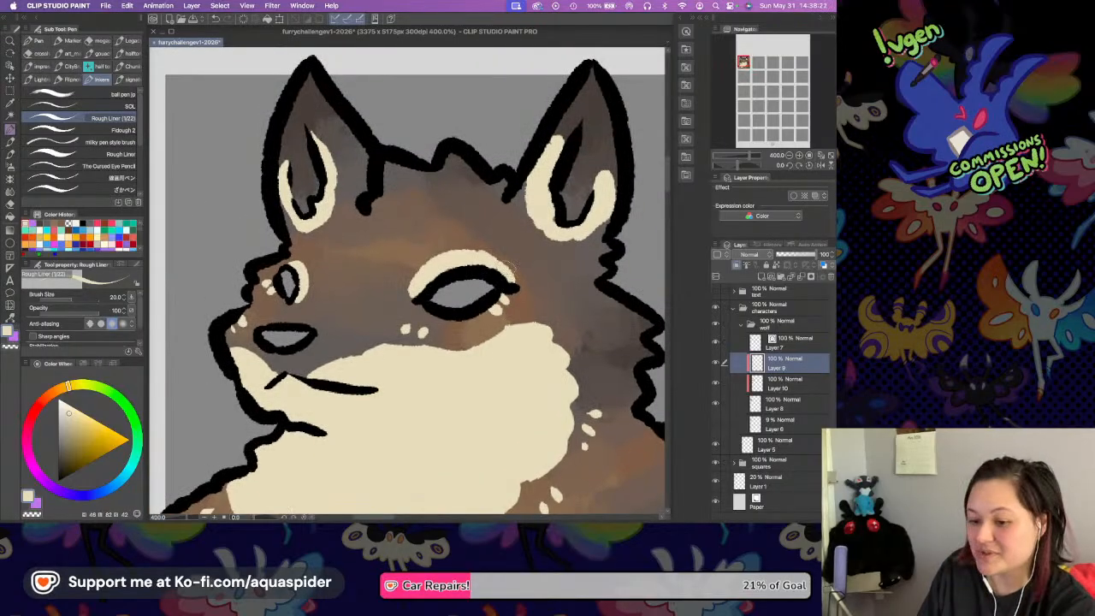
{"action": "scroll", "coordinate": [505, 261], "scroll_direction": "up", "scroll_amount": 1}
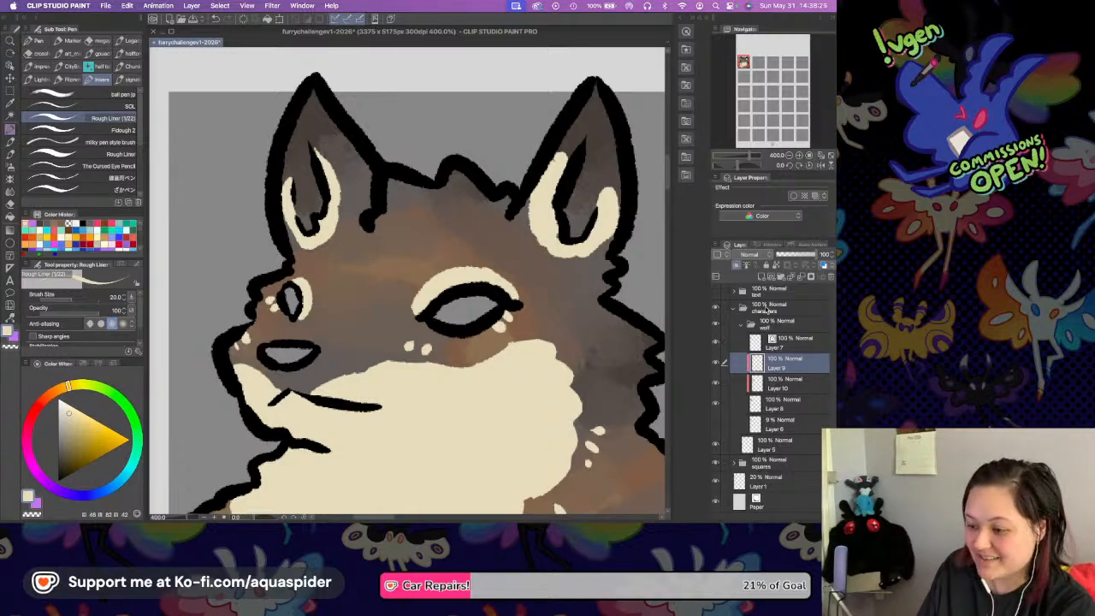
Create a new layer above Layer 9 and fill the wolf's nose with dark brown.
{"action": "left_click", "coordinate": [761, 277]}
{"action": "left_click", "coordinate": [799, 156]}
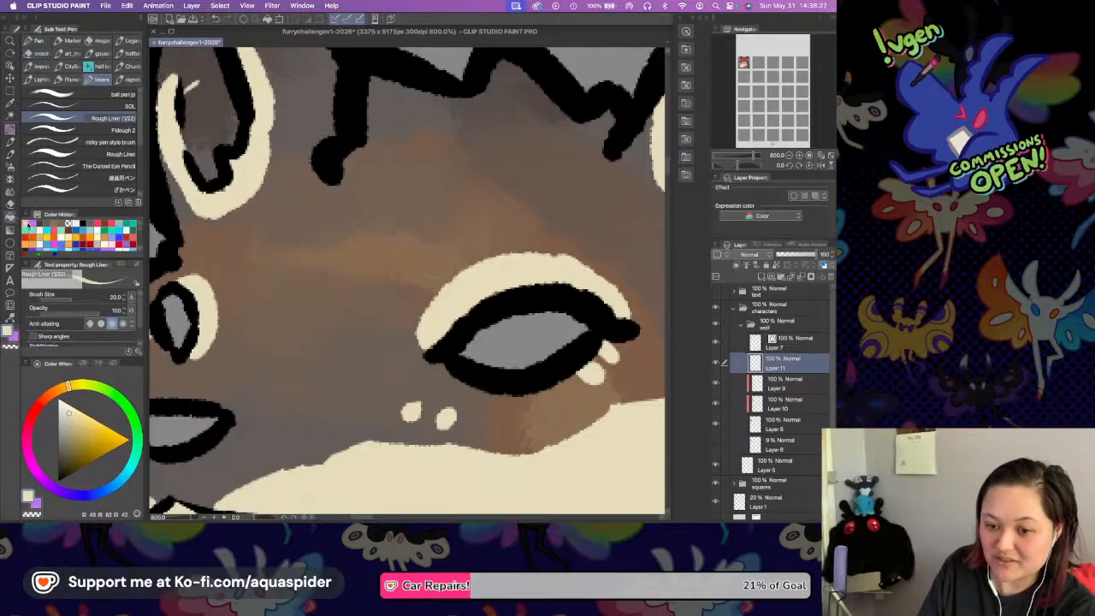
{"action": "left_click", "coordinate": [12, 217]}
{"action": "scroll", "coordinate": [301, 346], "scroll_direction": "left", "scroll_amount": 5}
{"action": "scroll", "coordinate": [300, 347], "scroll_direction": "down", "scroll_amount": 3}
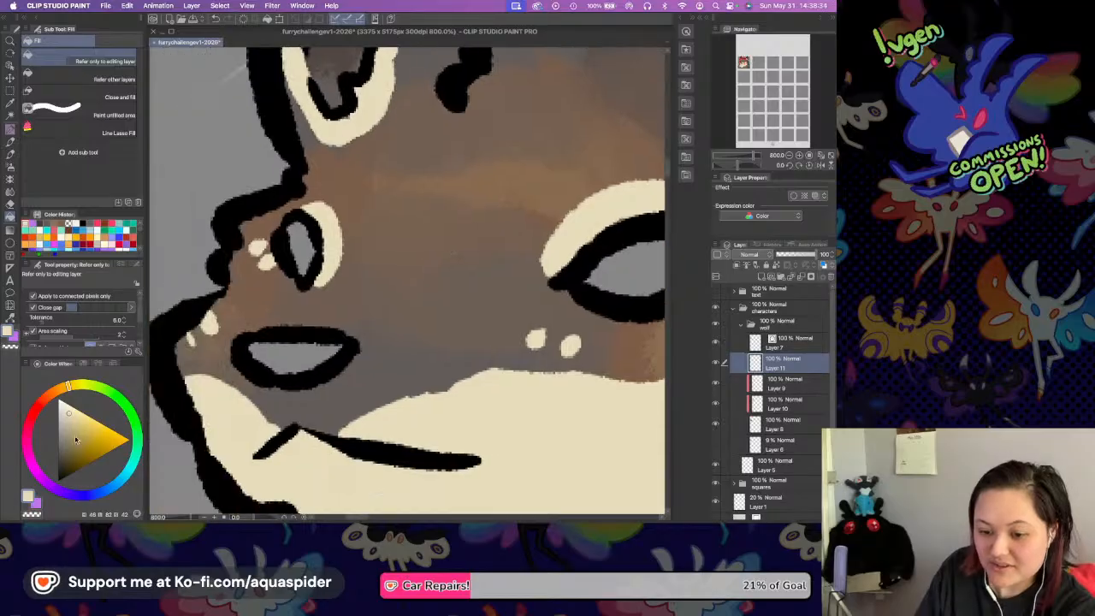
{"action": "left_click", "coordinate": [48, 399]}
{"action": "left_click_drag", "start_coordinate": [73, 451], "coordinate": [63, 462]}
{"action": "left_click", "coordinate": [310, 346]}
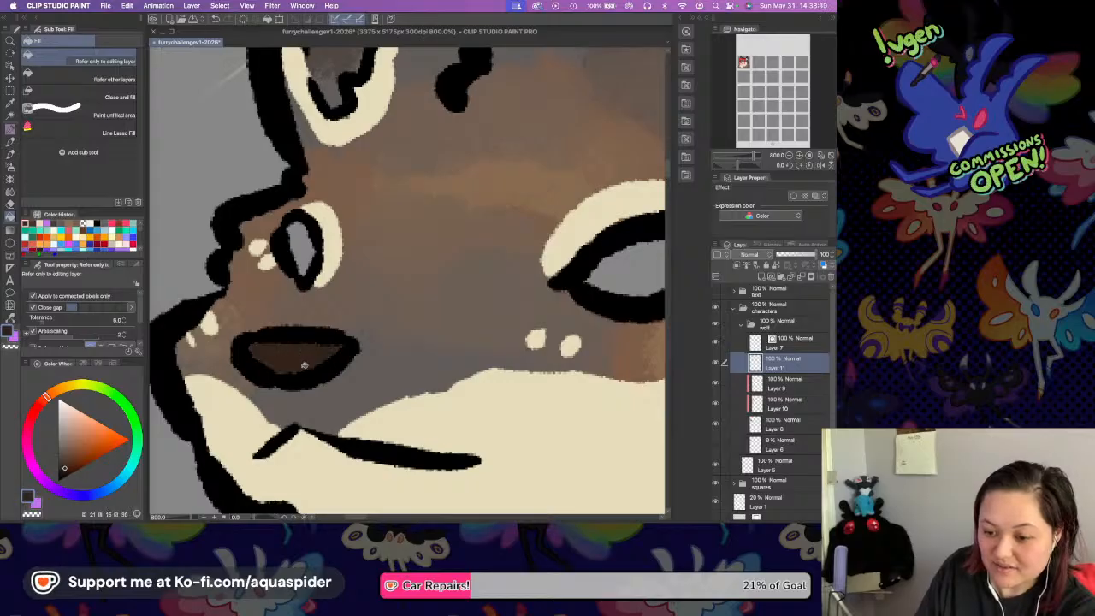
Refill the nose with a darker brown and save the file.
{"action": "left_click_drag", "start_coordinate": [415, 282], "coordinate": [408, 250]}
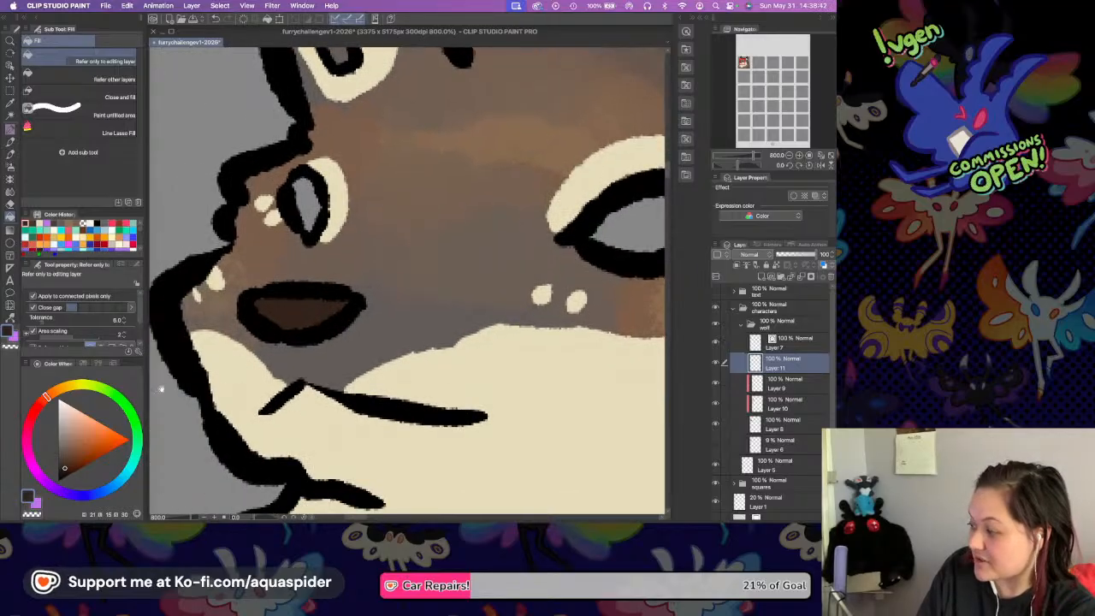
{"action": "left_click", "coordinate": [305, 300]}
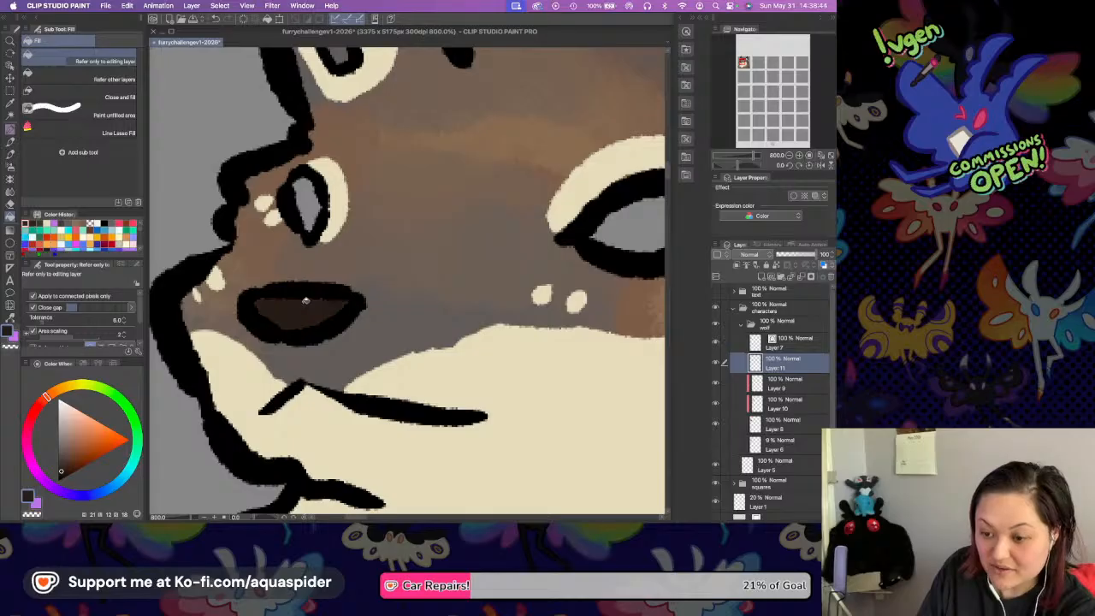
{"action": "left_click_drag", "start_coordinate": [409, 283], "coordinate": [293, 313]}
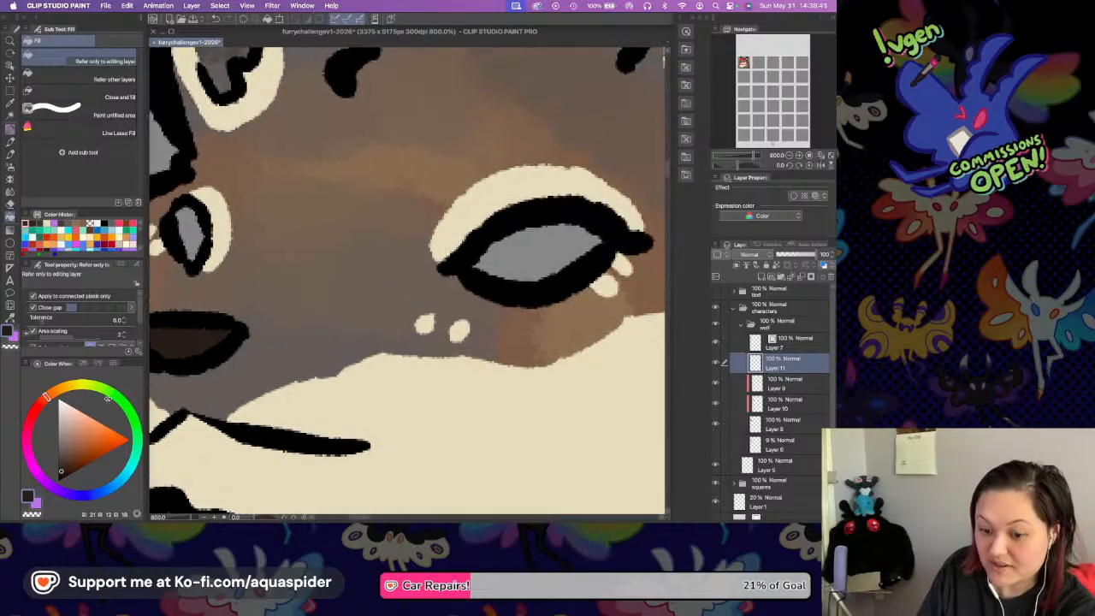
{"action": "key", "text": "super+s"}
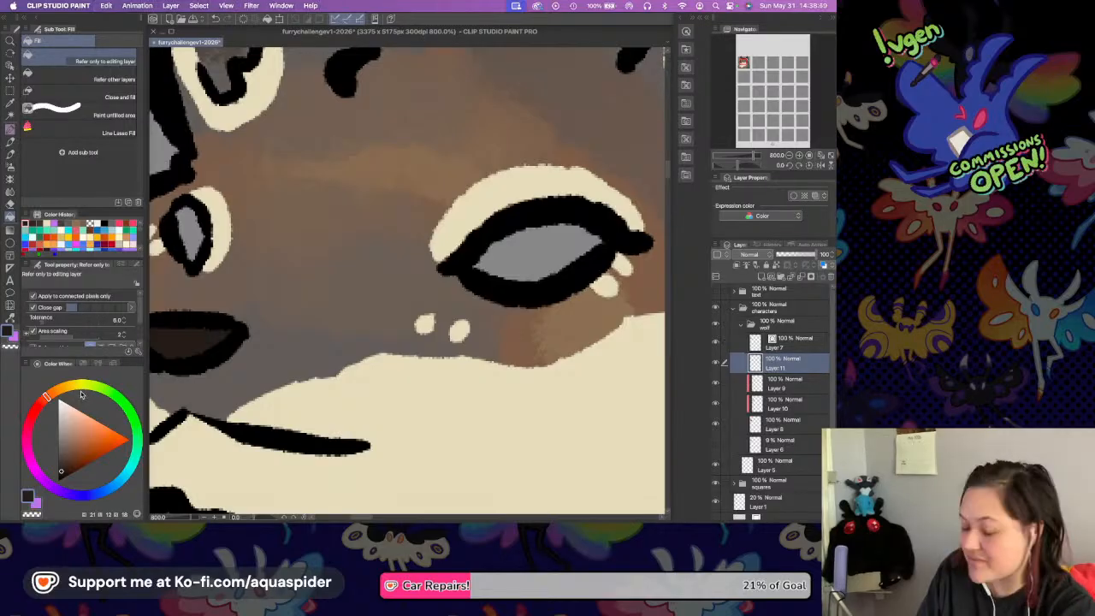
Fill both eyes with golden yellow.
{"action": "left_click", "coordinate": [72, 387]}
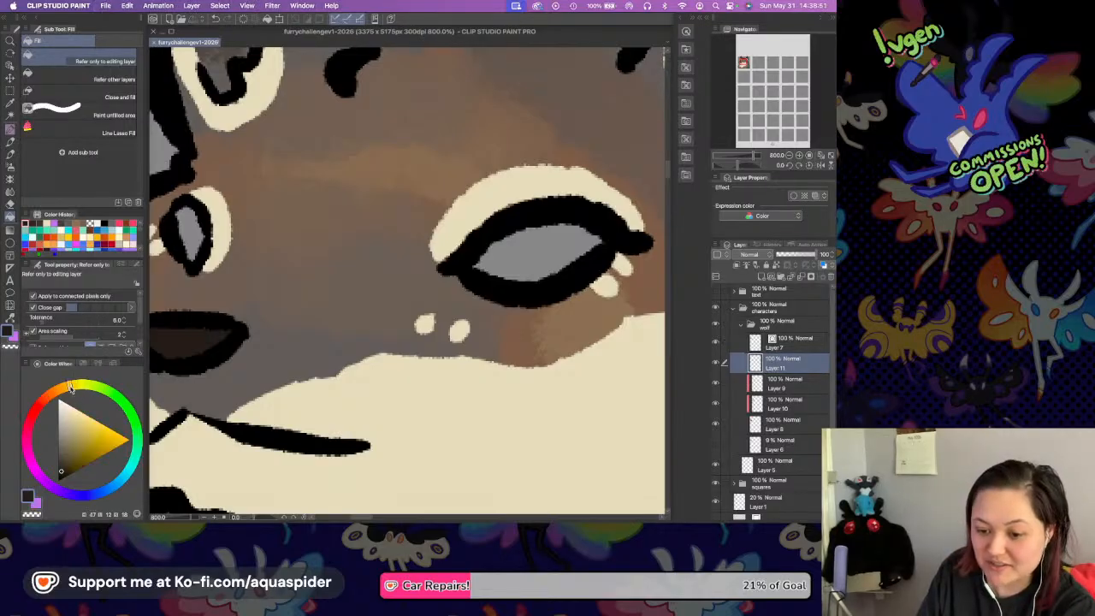
{"action": "left_click", "coordinate": [104, 435]}
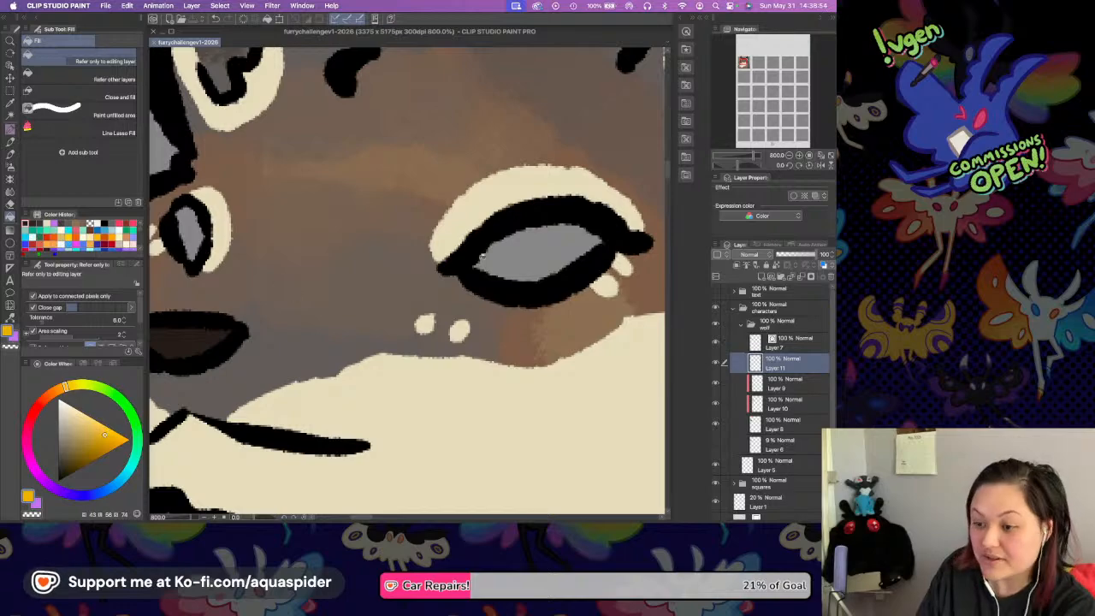
{"action": "left_click", "coordinate": [517, 261]}
{"action": "left_click", "coordinate": [190, 229]}
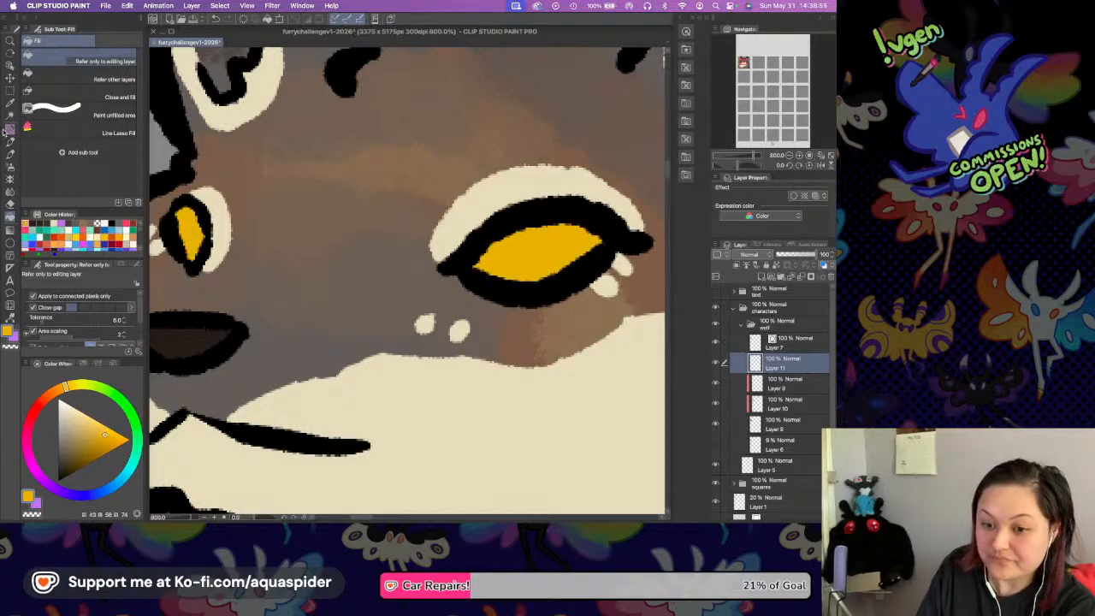
Select both yellow eye areas and shade their upper parts with orange using the Rough Liner pen.
{"action": "key", "text": "w"}
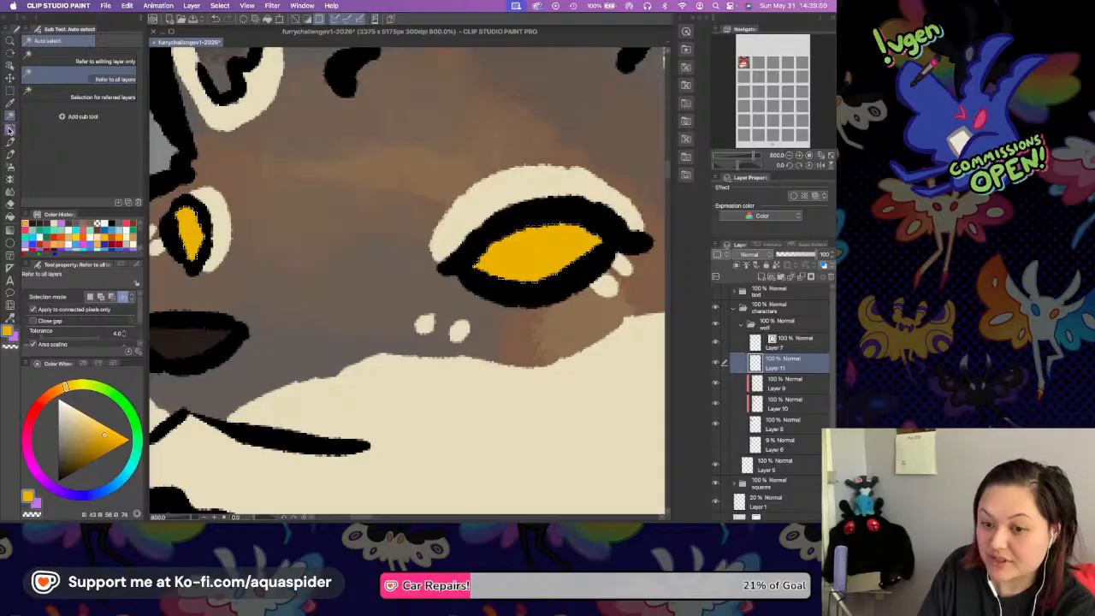
{"action": "key", "text": "p"}
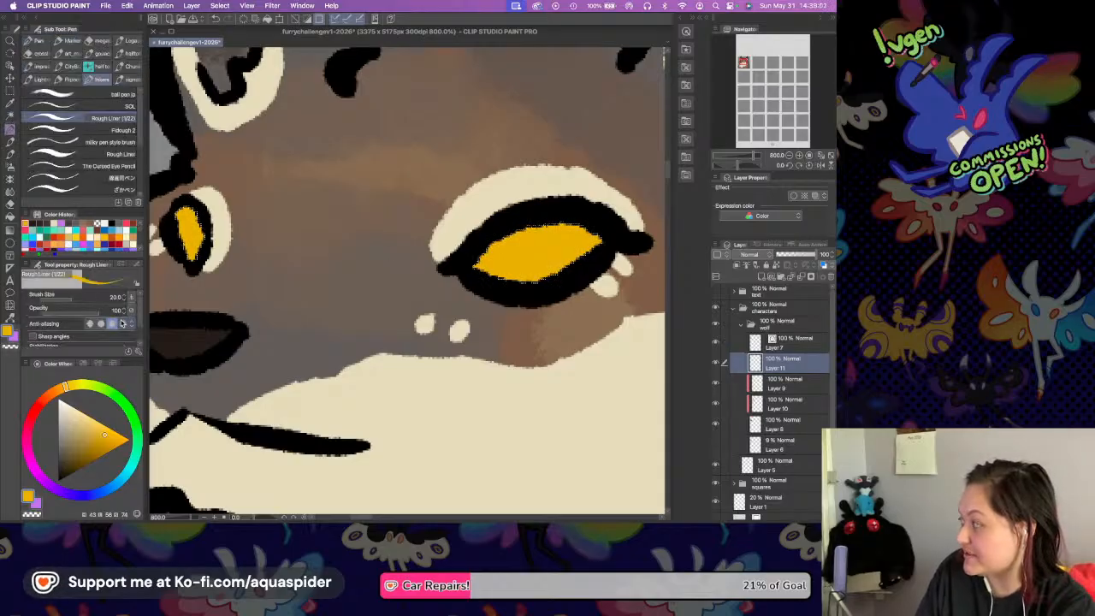
{"action": "left_click", "coordinate": [58, 390]}
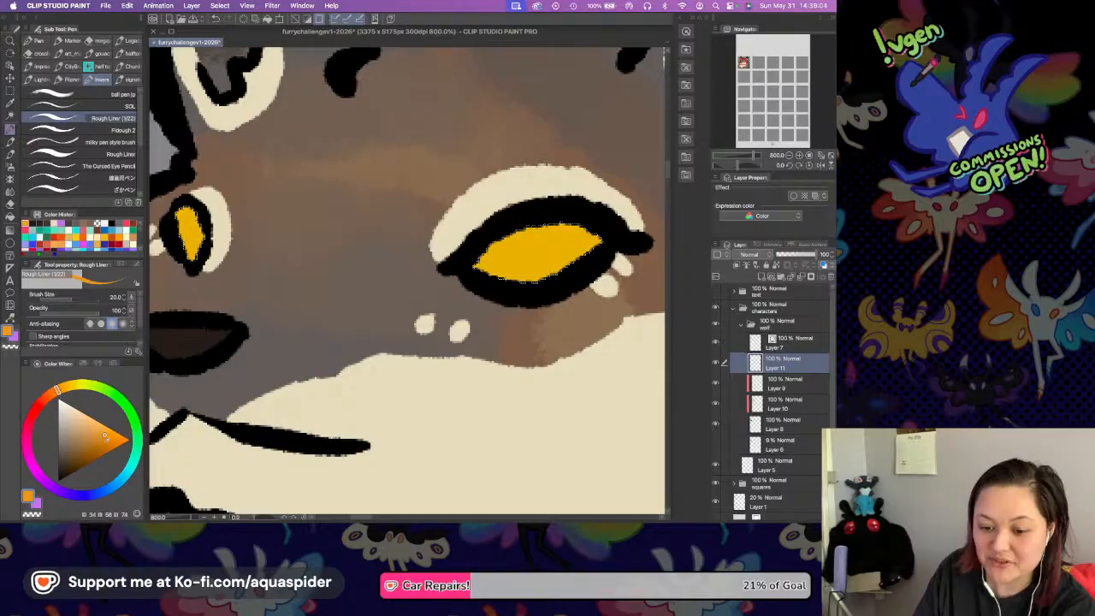
{"action": "left_click_drag", "start_coordinate": [175, 205], "coordinate": [195, 241]}
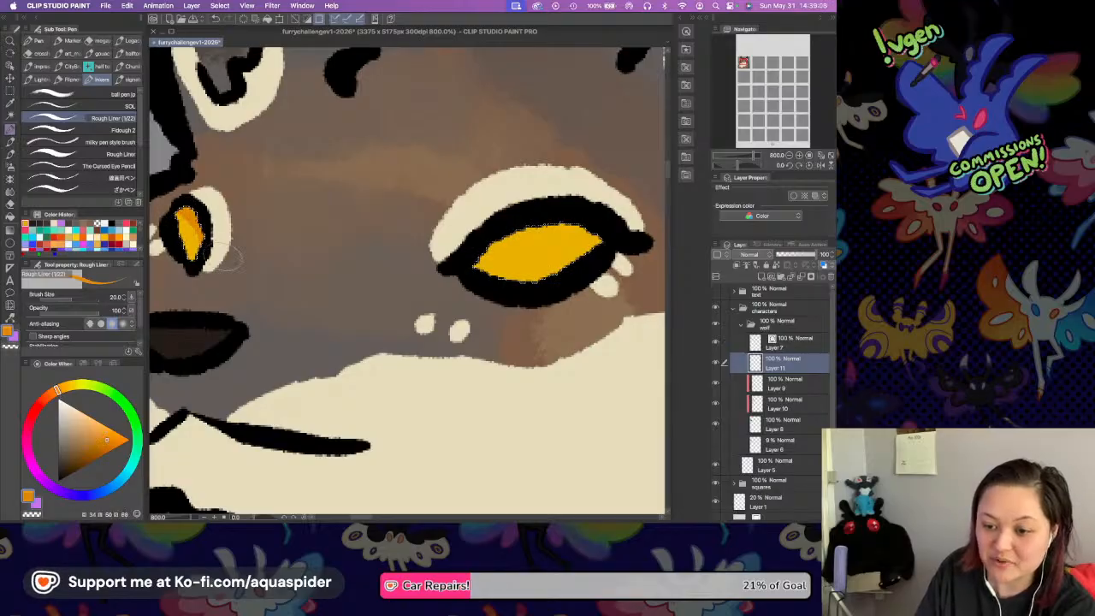
{"action": "mouse_move", "coordinate": [477, 261]}
{"action": "left_mouse_down"}
{"action": "mouse_move", "coordinate": [515, 227]}
{"action": "mouse_move", "coordinate": [612, 238]}
{"action": "left_mouse_up"}
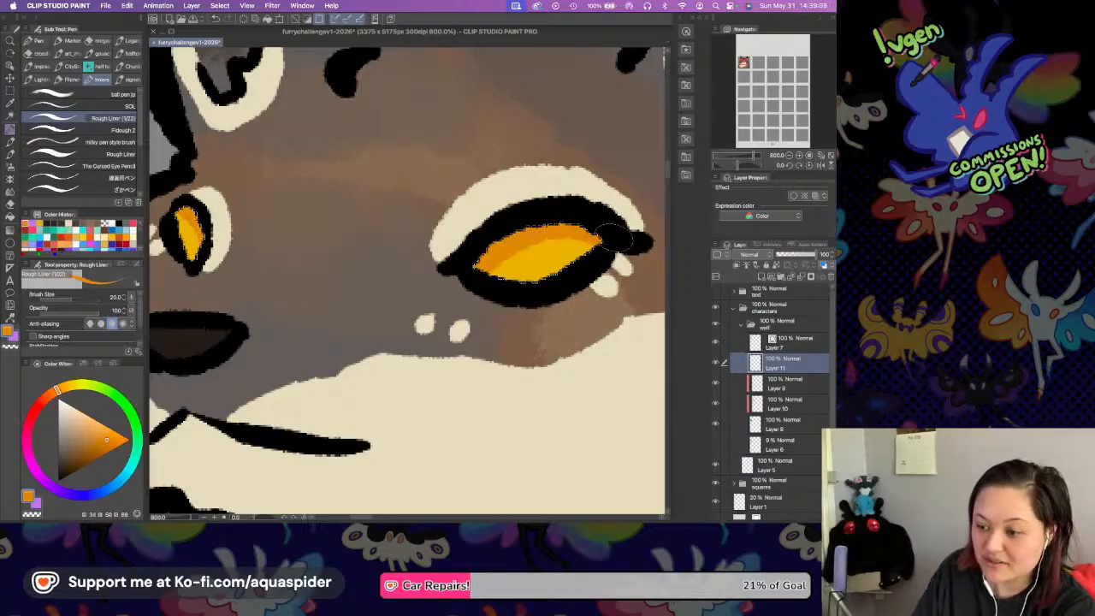
Sample the nose's dark brown as the drawing color for the Rough Liner pen.
{"action": "key", "text": "i"}
{"action": "left_click", "coordinate": [204, 219]}
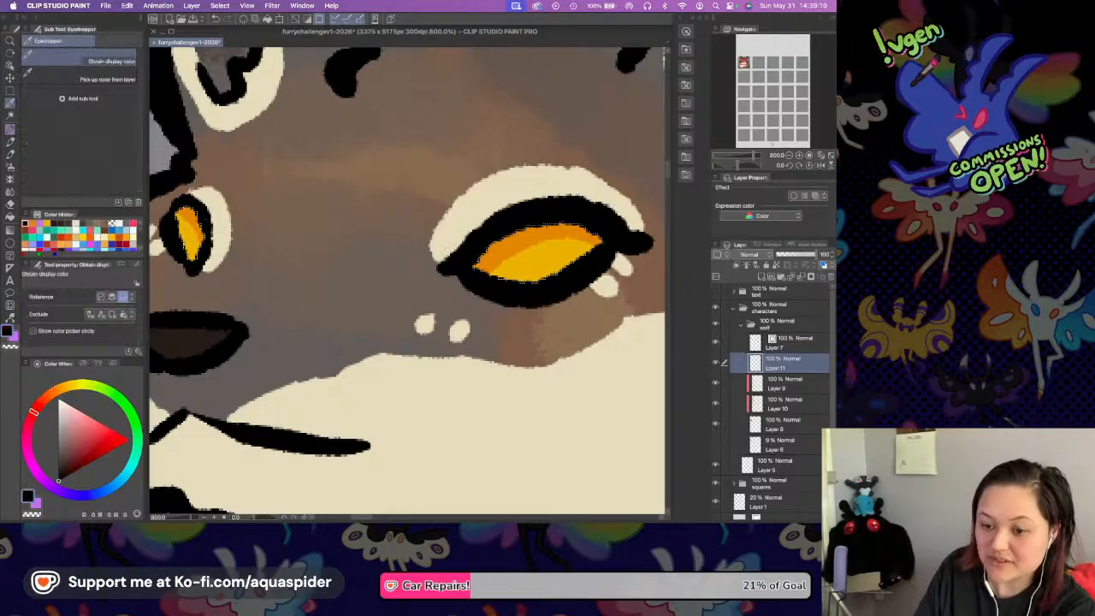
{"action": "left_click", "coordinate": [202, 340]}
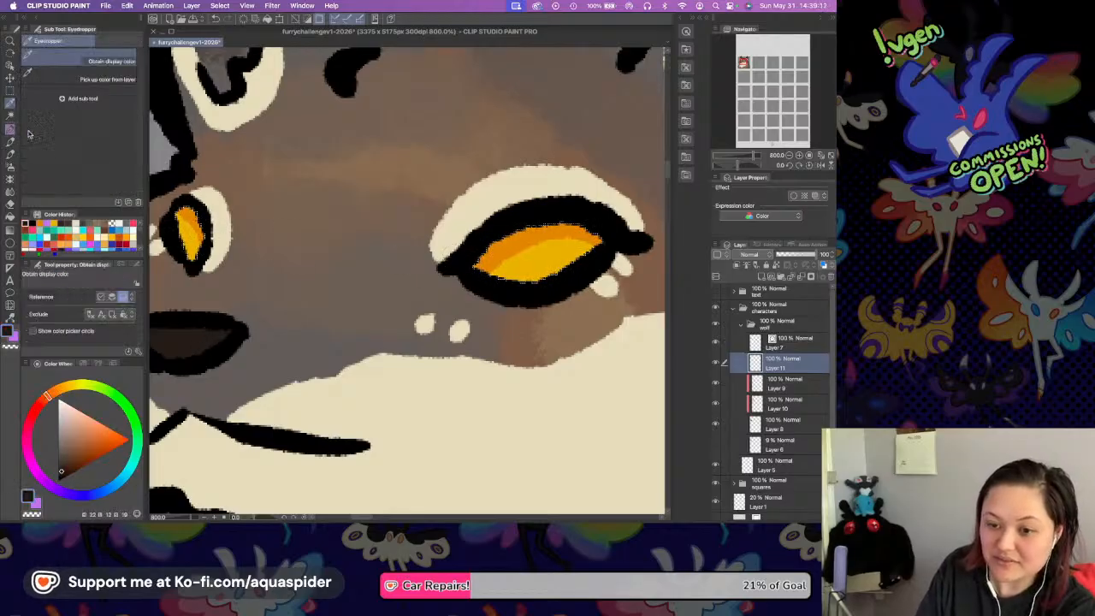
{"action": "key", "text": "p"}
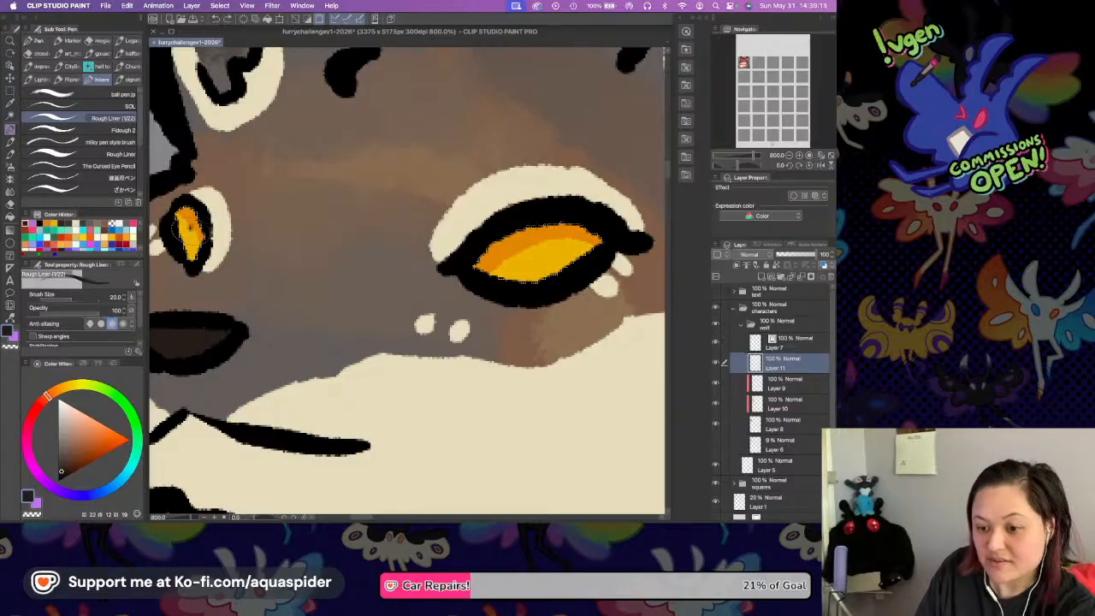
{"action": "left_click_drag", "start_coordinate": [522, 248], "coordinate": [530, 248]}
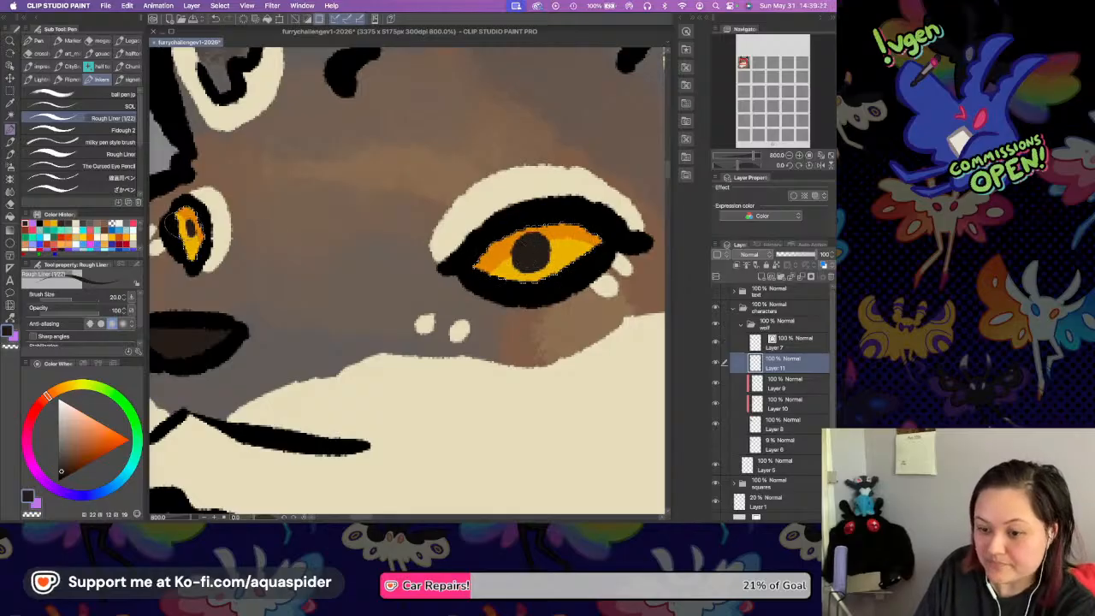
{"action": "left_click_drag", "start_coordinate": [187, 224], "coordinate": [191, 230]}
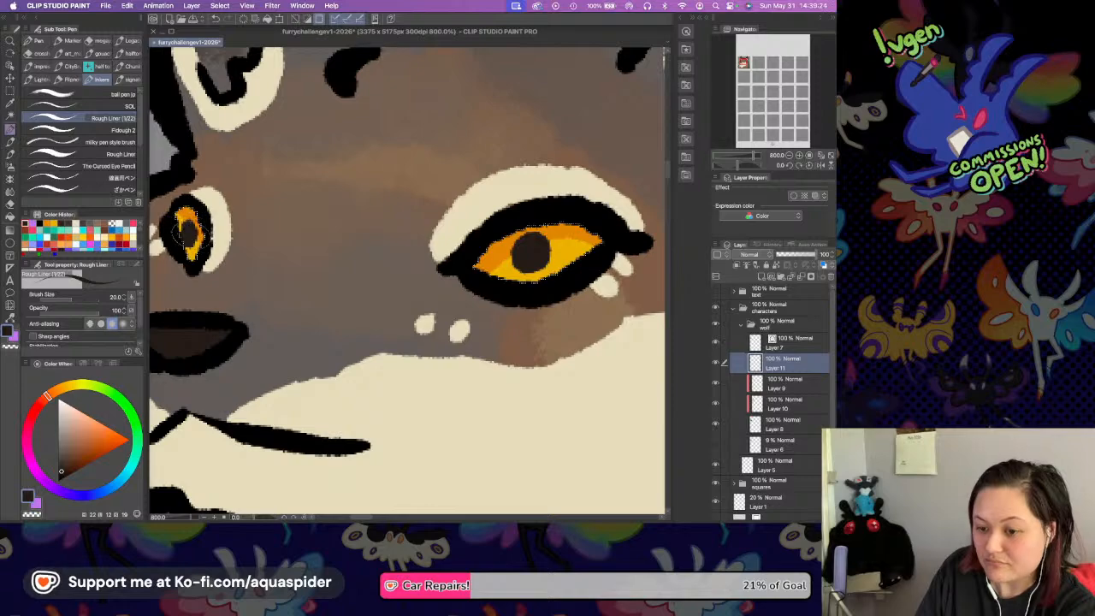
{"action": "scroll", "coordinate": [392, 231], "scroll_direction": "left", "scroll_amount": 3}
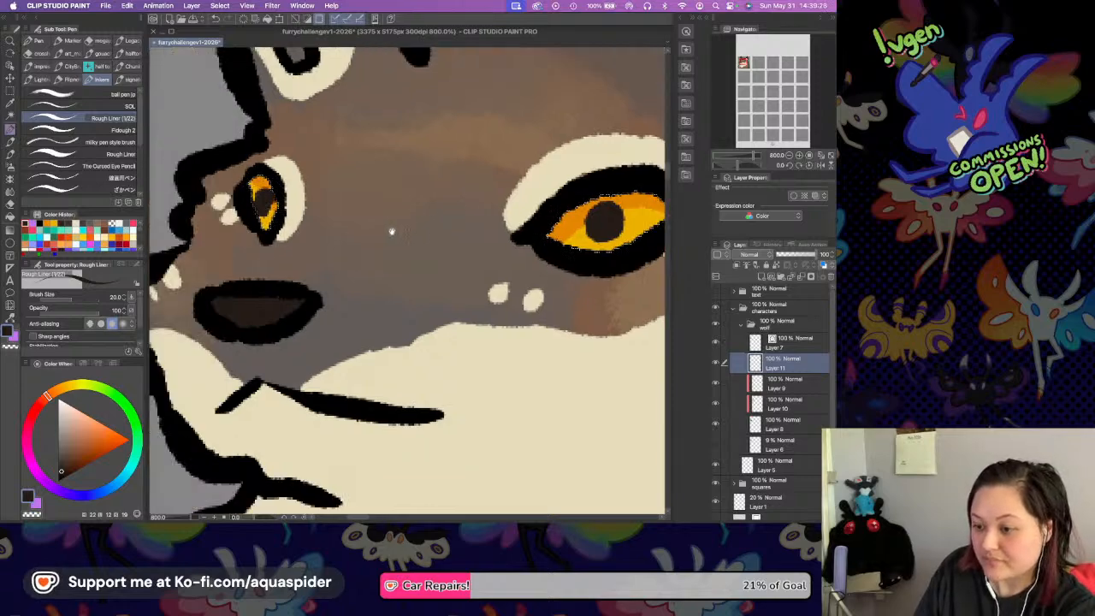
{"action": "scroll", "coordinate": [461, 258], "scroll_direction": "down", "scroll_amount": 2}
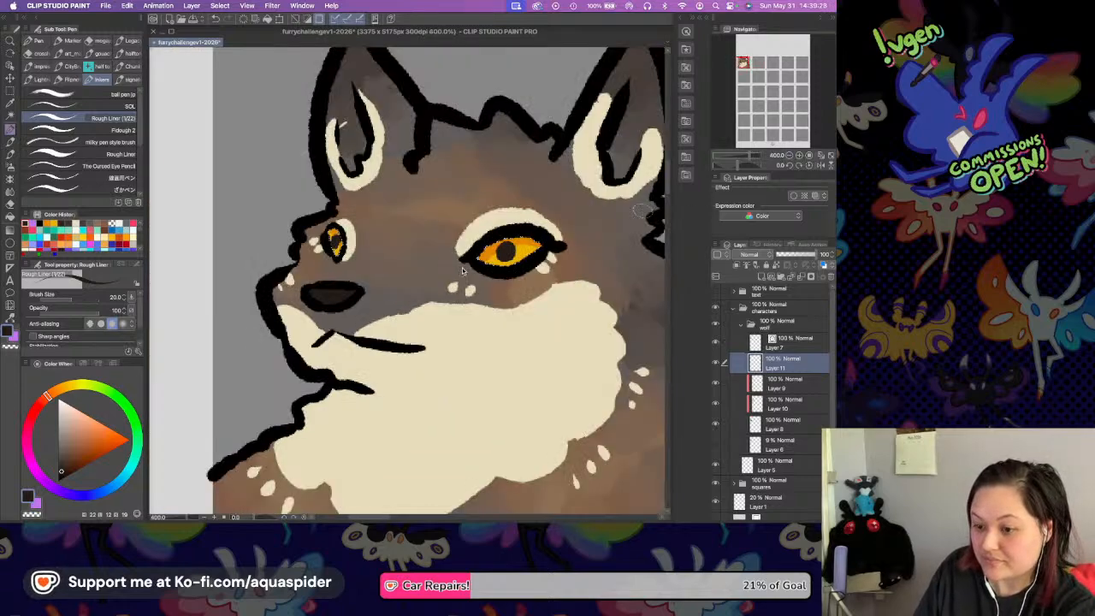
{"action": "scroll", "coordinate": [426, 269], "scroll_direction": "right", "scroll_amount": 2}
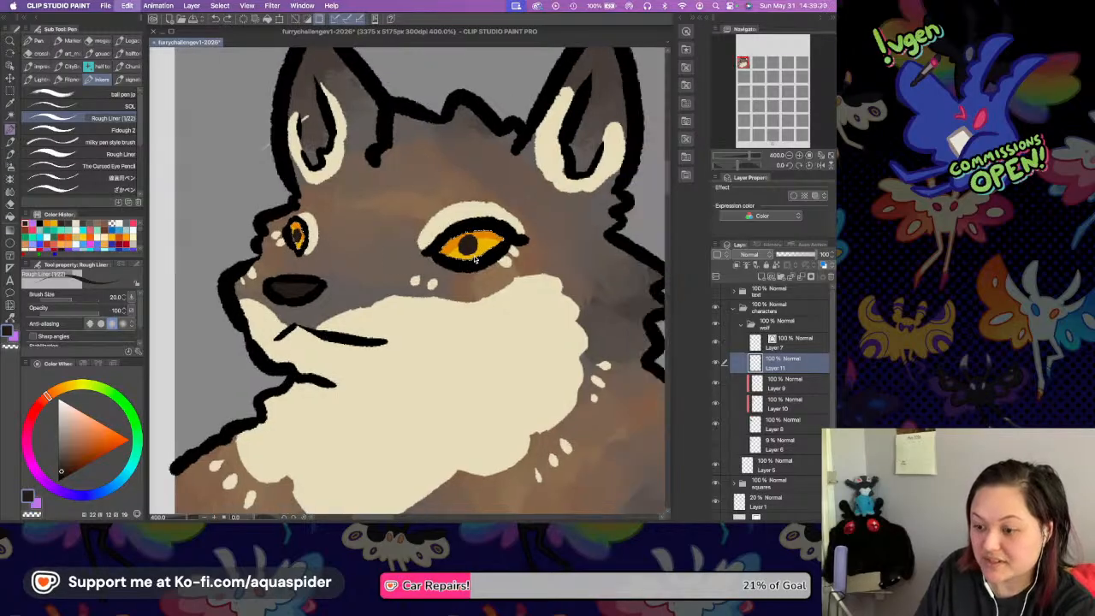
{"action": "key", "text": "super+z"}
{"action": "key", "text": "super+z"}
{"action": "key", "text": "super+z"}
{"action": "key", "text": "super+z"}
{"action": "key", "text": "super+z"}
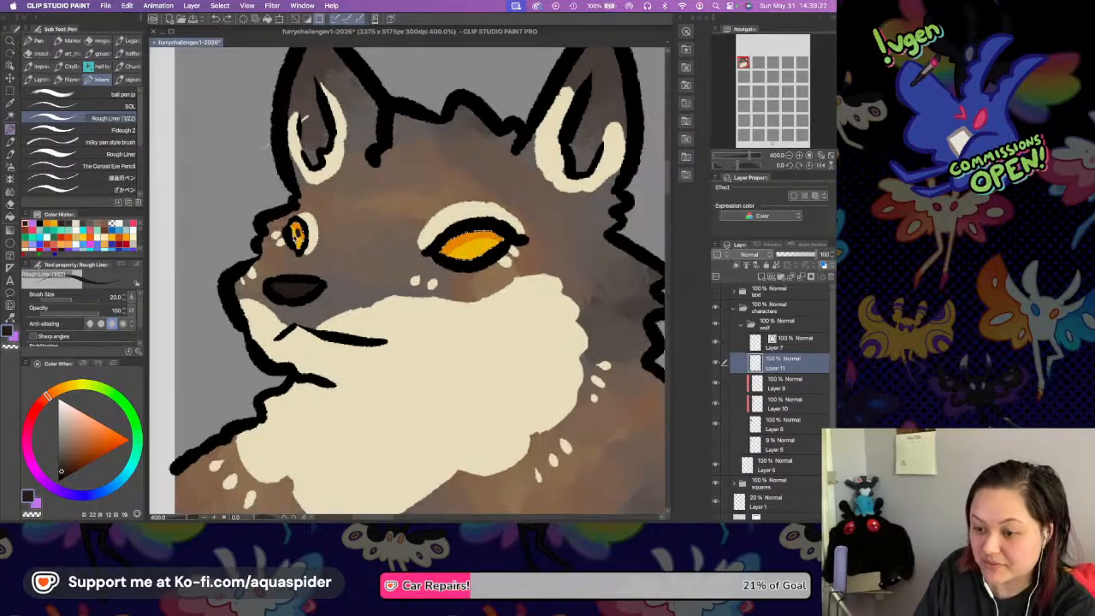
Paint dark brown pupils toward the rear side of both eyes, and clear the selection.
{"action": "left_click_drag", "start_coordinate": [301, 238], "coordinate": [302, 241]}
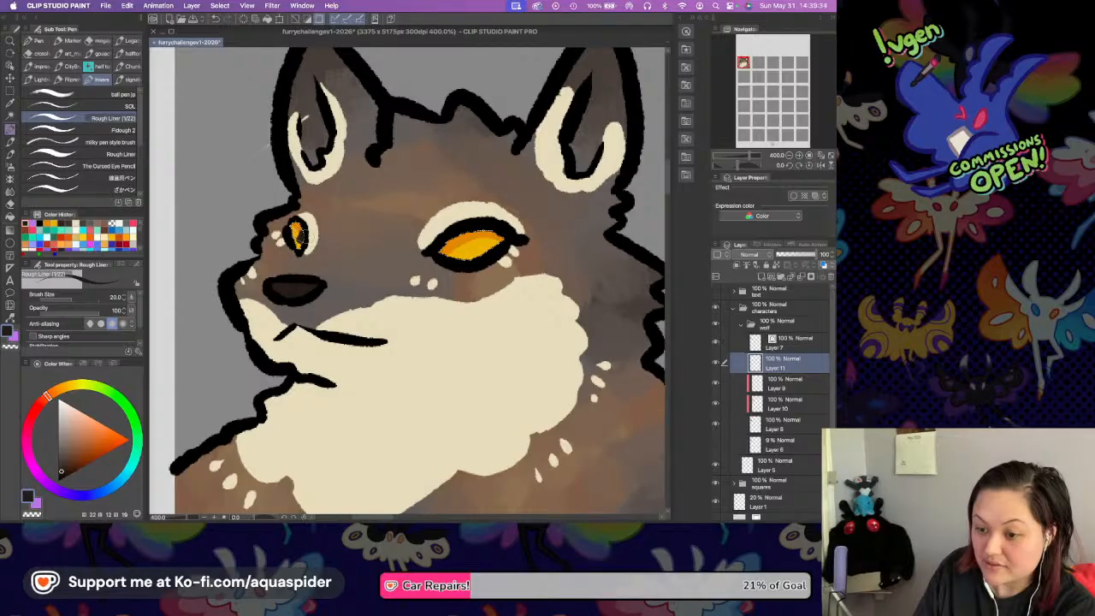
{"action": "left_click_drag", "start_coordinate": [484, 238], "coordinate": [485, 240]}
{"action": "key", "text": "super+d"}
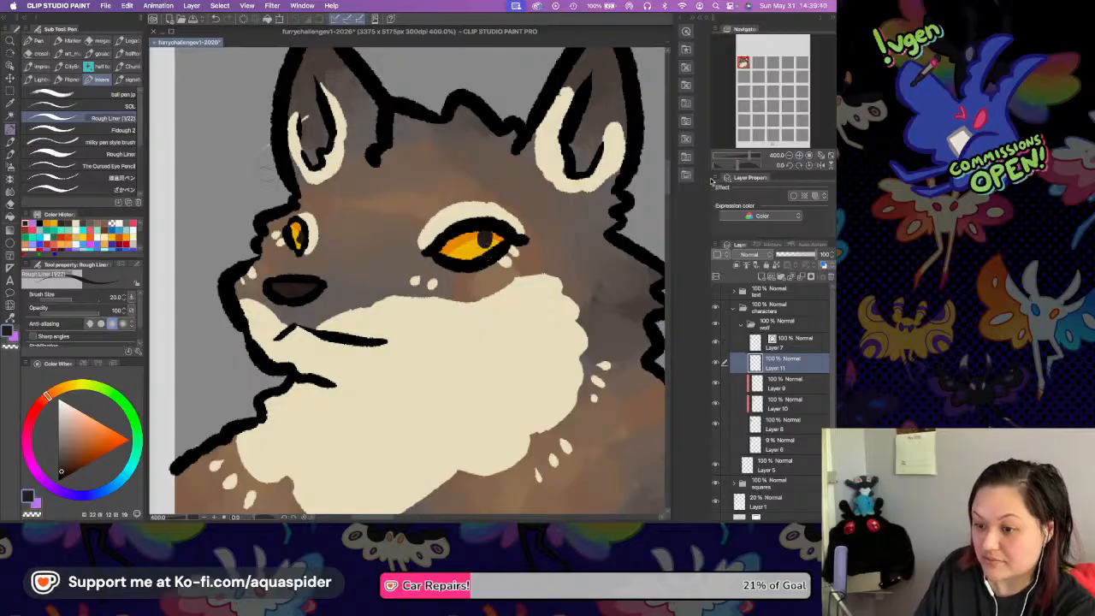
Check the eyes in a mirrored view and add small highlights beside both pupils in the markings' cream color.
{"action": "left_click", "coordinate": [800, 155]}
{"action": "left_click", "coordinate": [821, 165]}
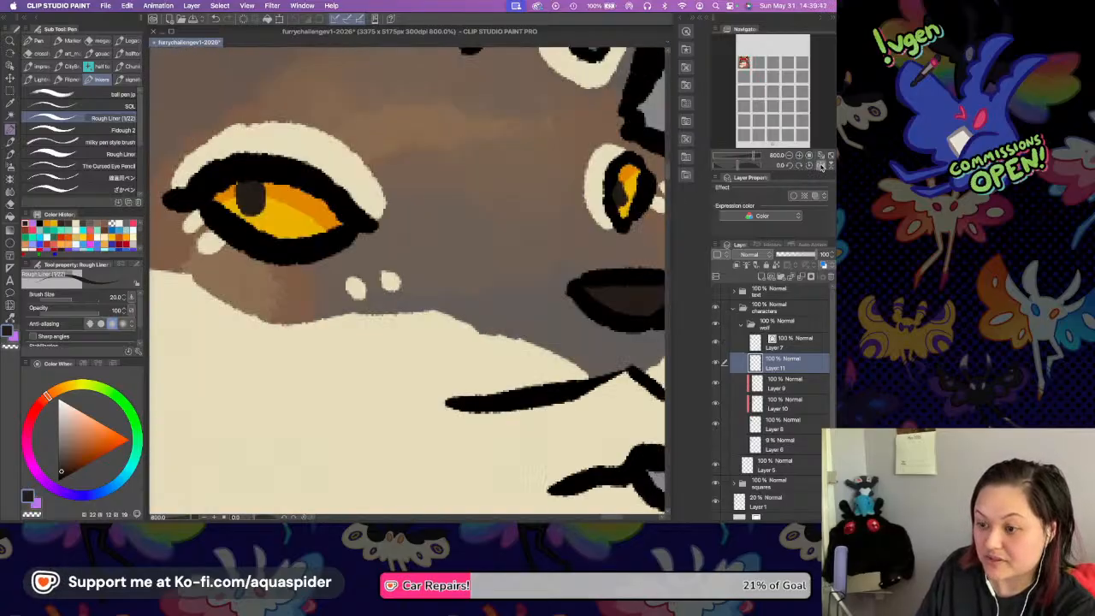
{"action": "left_click", "coordinate": [821, 165]}
{"action": "left_click_drag", "start_coordinate": [356, 249], "coordinate": [391, 270]}
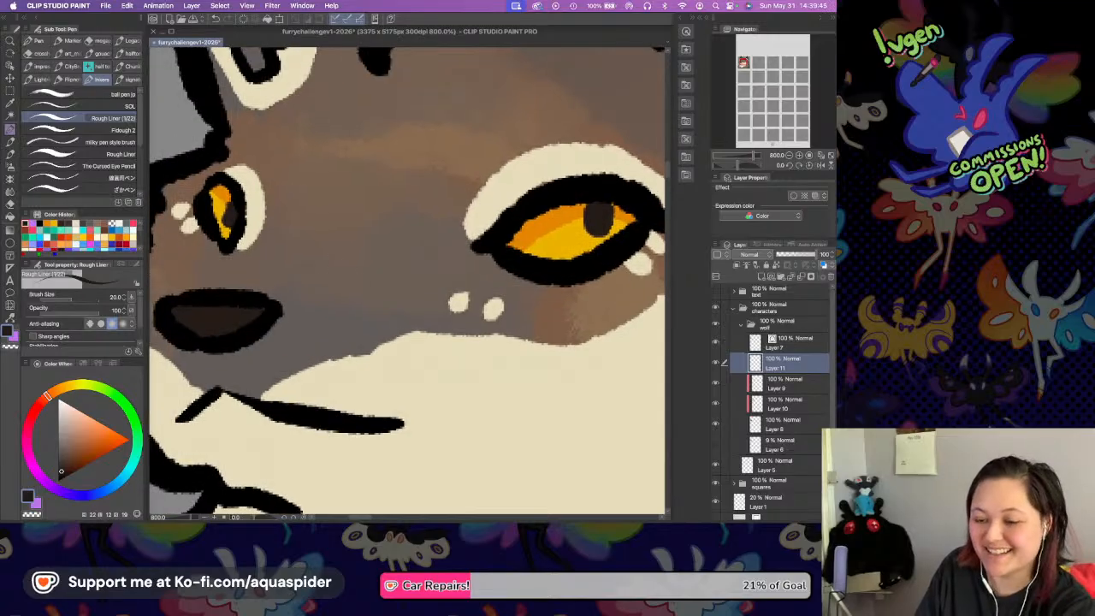
{"action": "key", "text": "i"}
{"action": "left_click", "coordinate": [256, 215]}
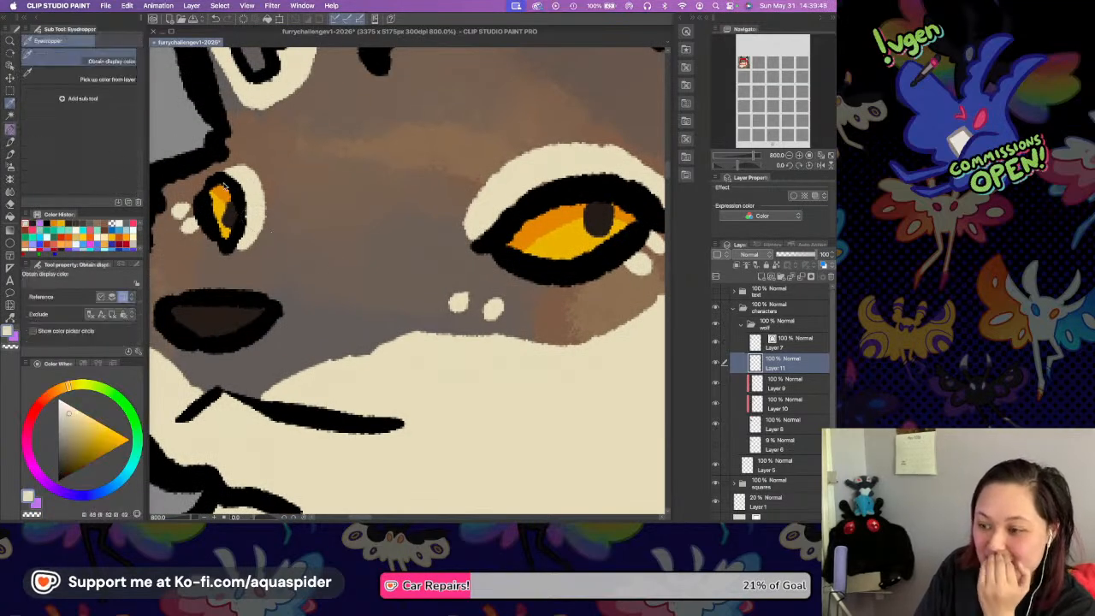
{"action": "key", "text": "p"}
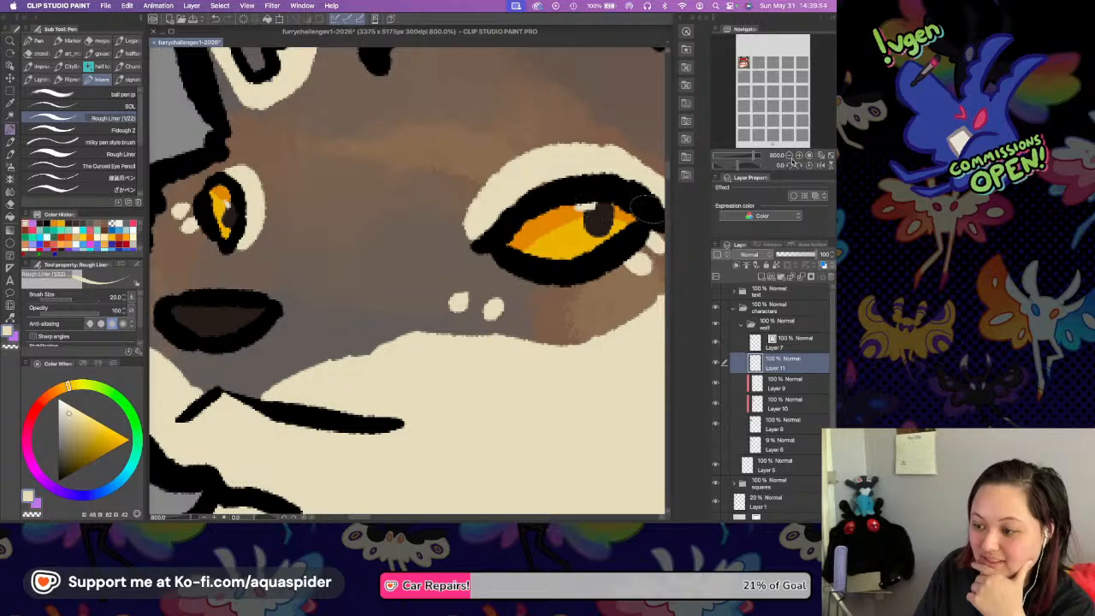
{"action": "left_click", "coordinate": [782, 160]}
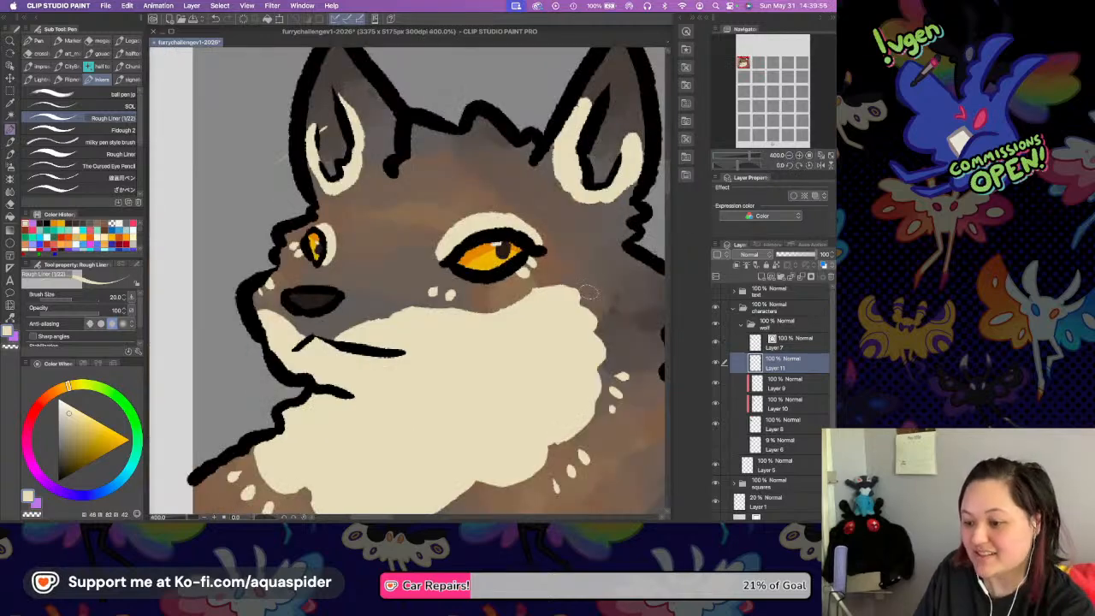
Turn on the layer color effect for the wolf's line art layer and set it to a very dark, nearly black red.
{"action": "left_click_drag", "start_coordinate": [612, 300], "coordinate": [554, 273]}
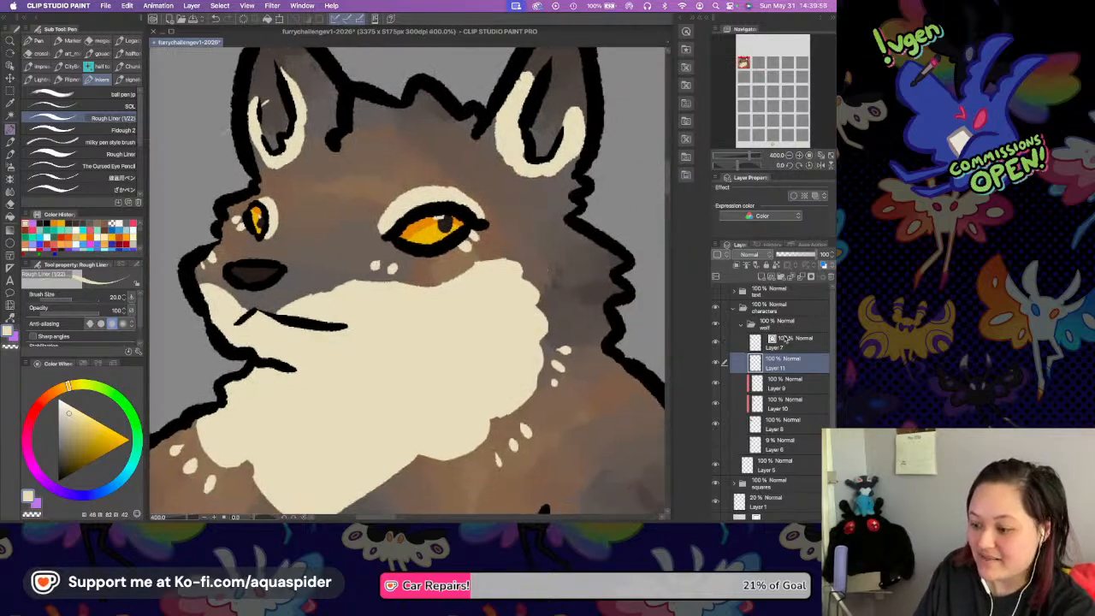
{"action": "left_click", "coordinate": [792, 343]}
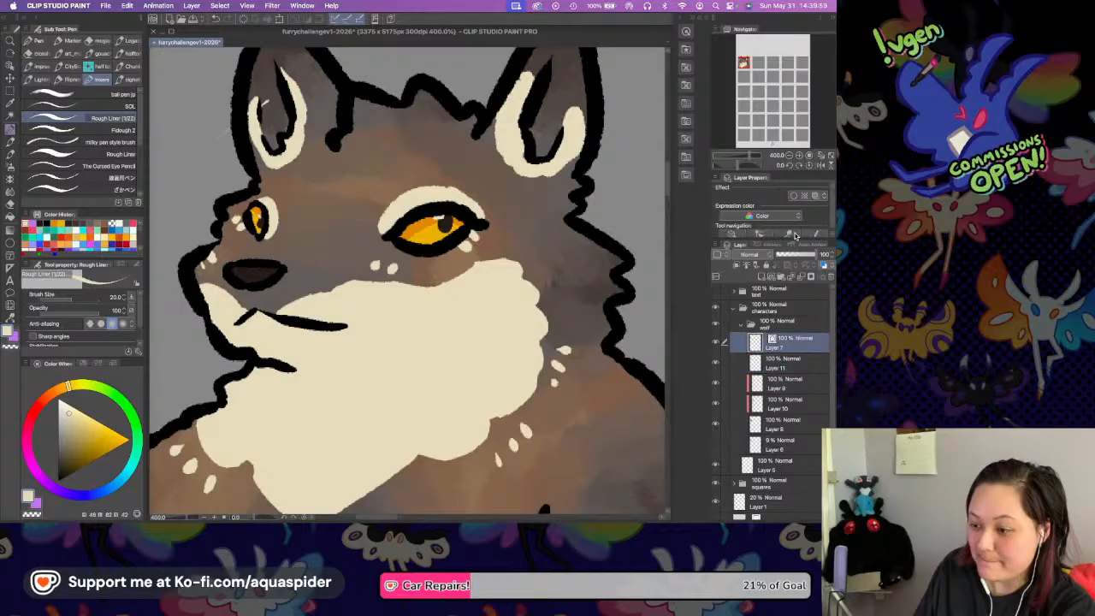
{"action": "left_click", "coordinate": [815, 196]}
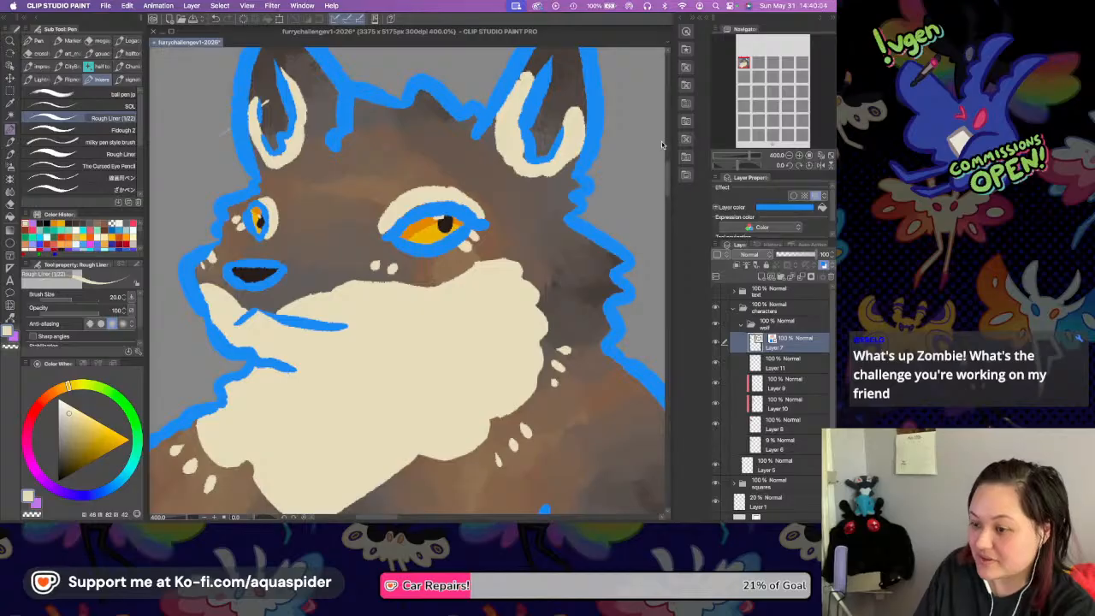
{"action": "left_click", "coordinate": [780, 208]}
{"action": "left_click_drag", "start_coordinate": [705, 109], "coordinate": [709, 65]}
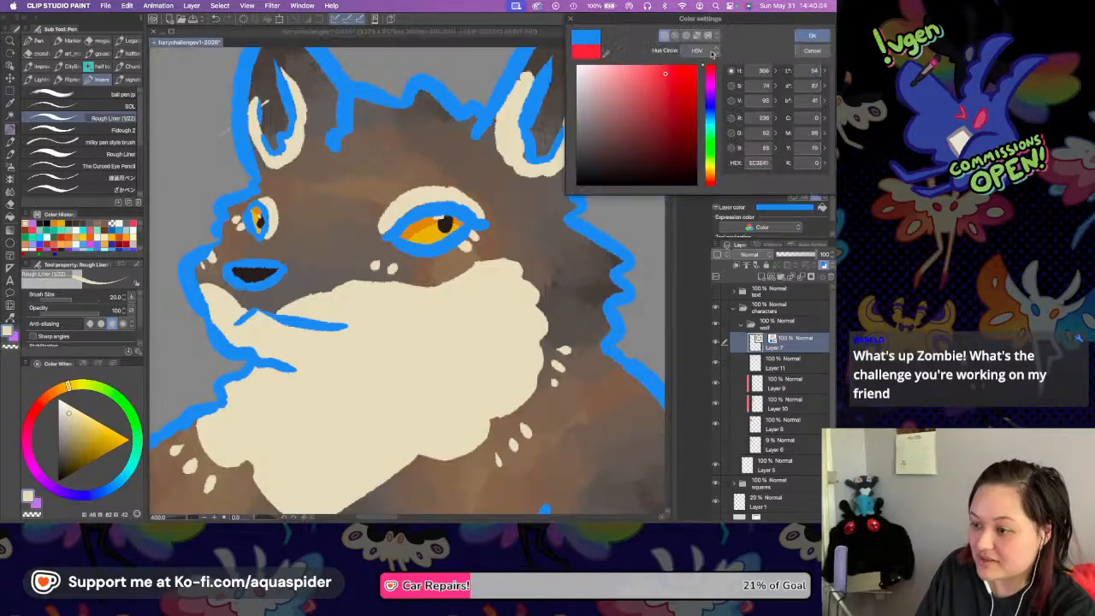
{"action": "left_click", "coordinate": [673, 173]}
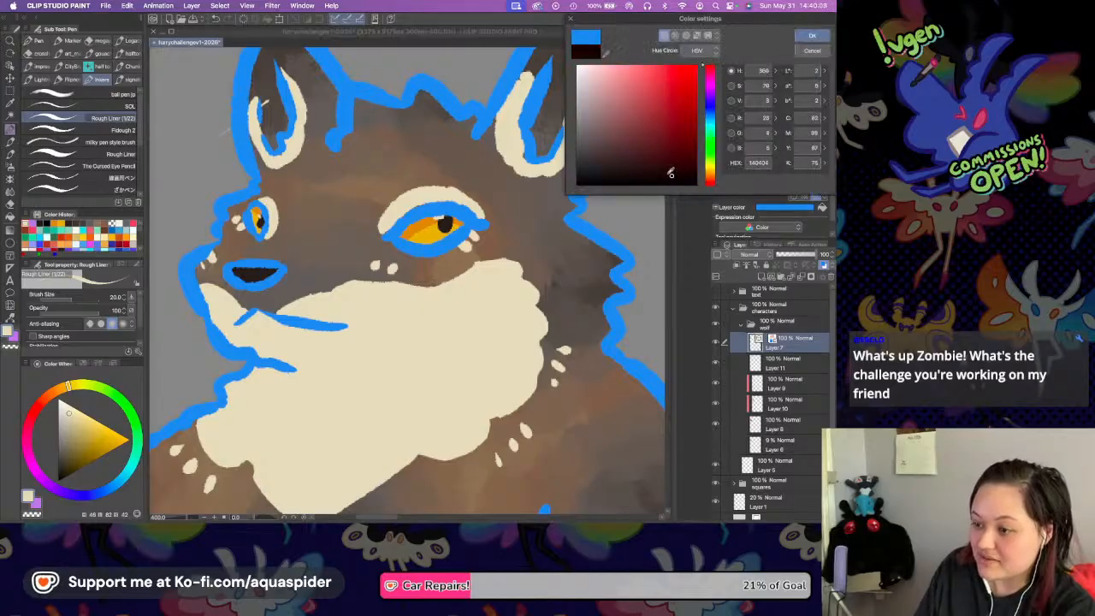
{"action": "left_click", "coordinate": [811, 35]}
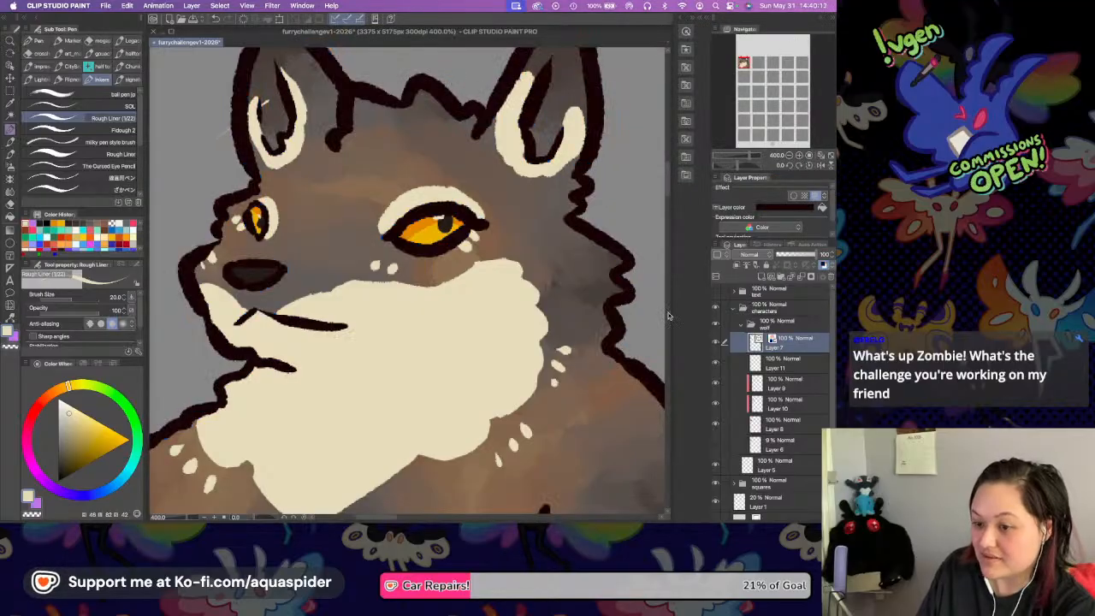
Add a new layer clipped to the line art and sample the grey-brown fur beside the muzzle for the Rough Liner pen.
{"action": "left_click_drag", "start_coordinate": [537, 316], "coordinate": [580, 274]}
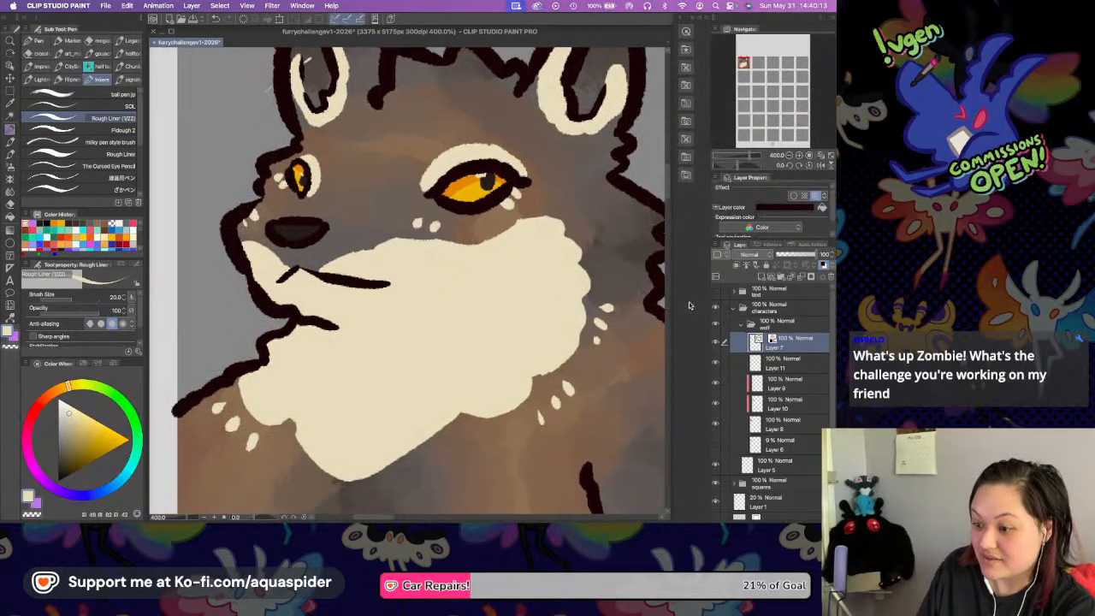
{"action": "left_click", "coordinate": [762, 279]}
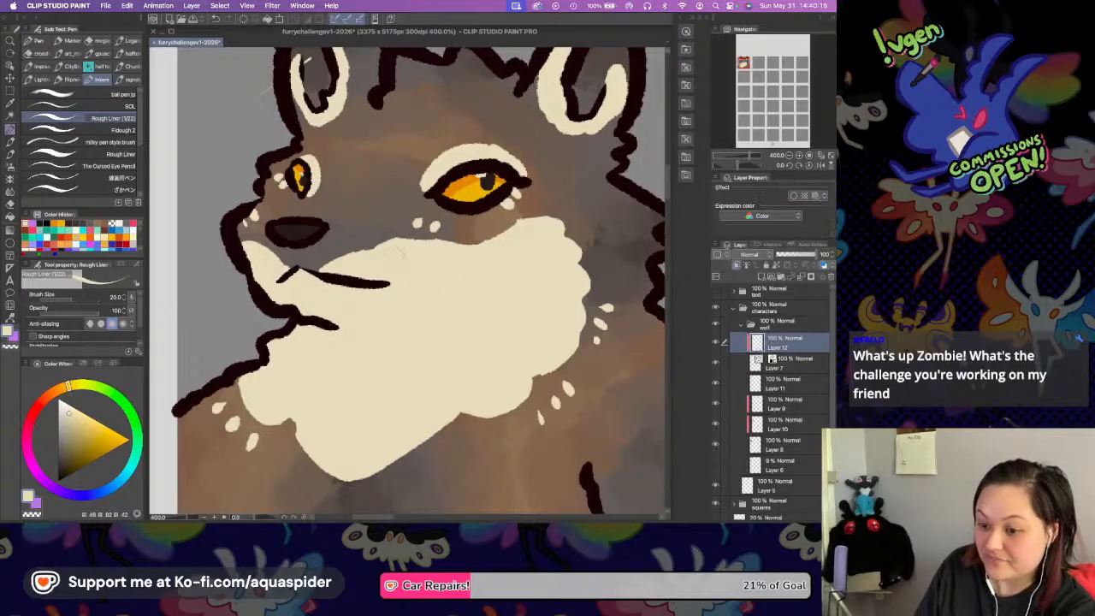
{"action": "key", "text": "i"}
{"action": "left_click", "coordinate": [372, 224]}
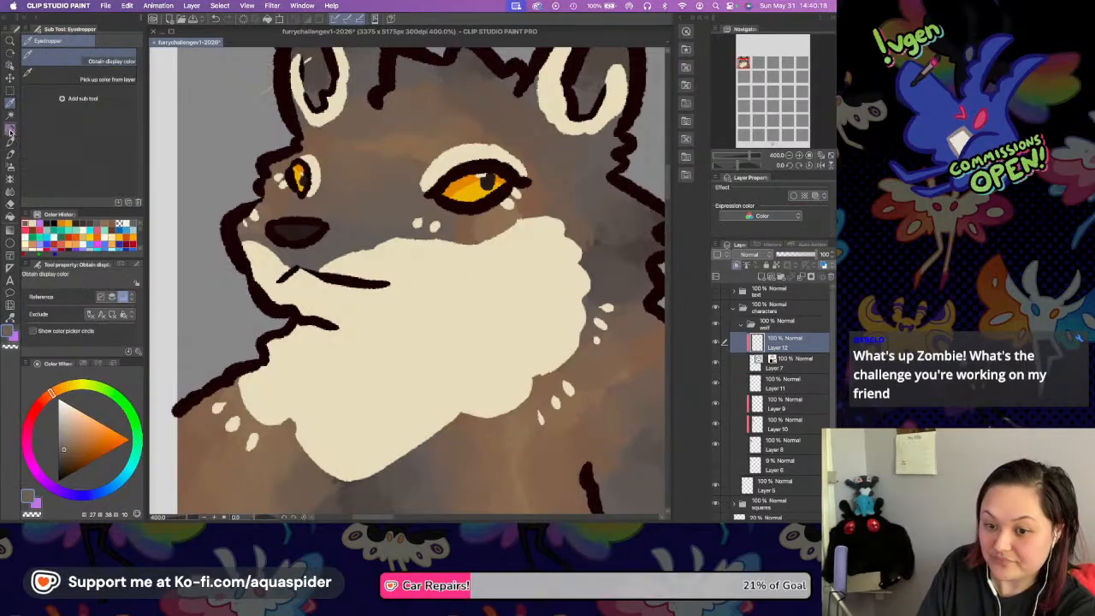
{"action": "key", "text": "p"}
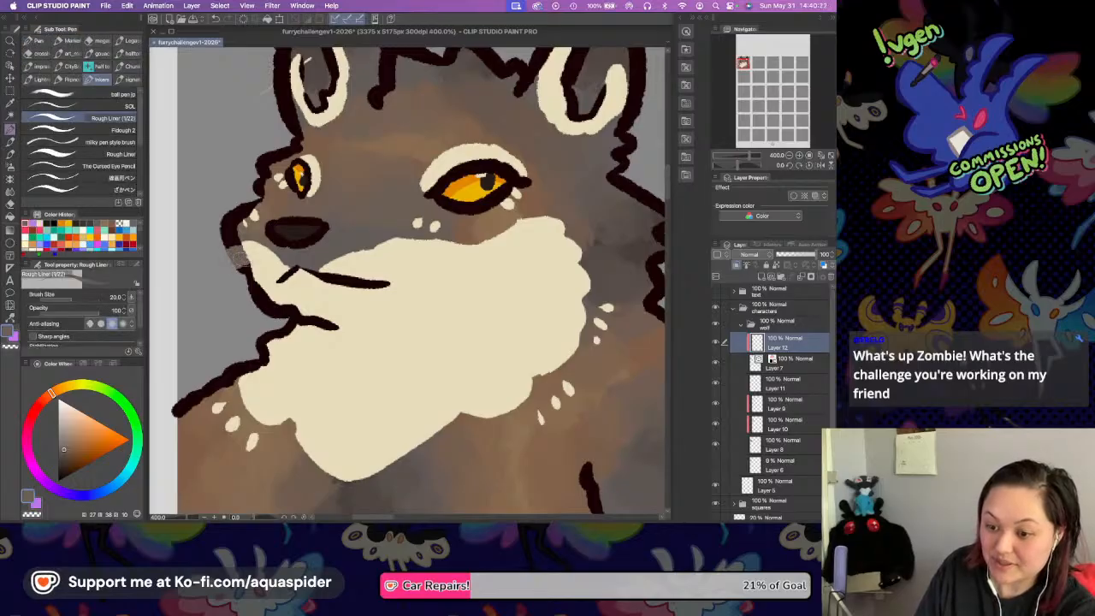
Recolor the outlines around the cream chin and throat and the mouth line with the sampled grey-brown.
{"action": "left_click_drag", "start_coordinate": [242, 262], "coordinate": [271, 310]}
{"action": "mouse_move", "coordinate": [253, 267]}
{"action": "left_mouse_down"}
{"action": "mouse_move", "coordinate": [263, 293]}
{"action": "mouse_move", "coordinate": [302, 317]}
{"action": "left_mouse_up"}
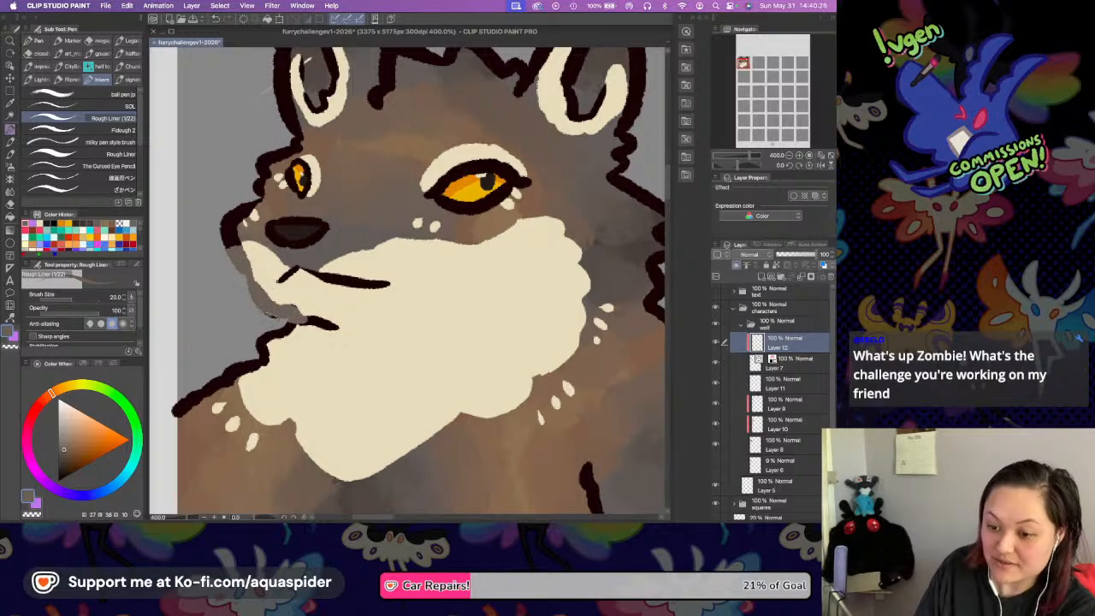
{"action": "mouse_move", "coordinate": [258, 360]}
{"action": "left_mouse_down"}
{"action": "mouse_move", "coordinate": [240, 370]}
{"action": "mouse_move", "coordinate": [289, 328]}
{"action": "mouse_move", "coordinate": [340, 328]}
{"action": "left_mouse_up"}
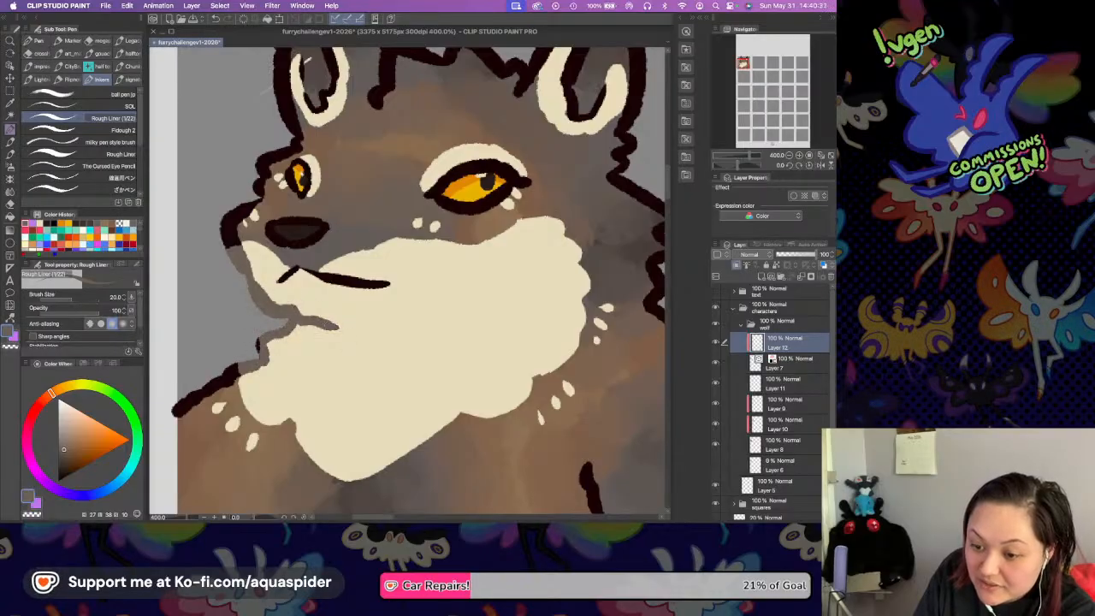
{"action": "mouse_move", "coordinate": [289, 274]}
{"action": "left_mouse_down"}
{"action": "mouse_move", "coordinate": [281, 283]}
{"action": "mouse_move", "coordinate": [389, 284]}
{"action": "left_mouse_up"}
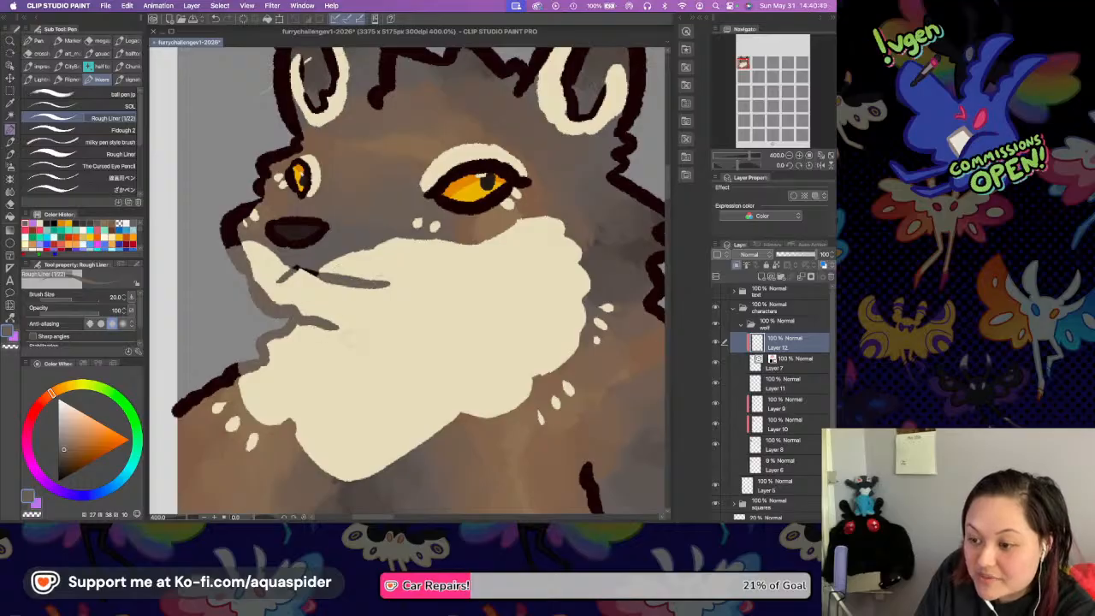
Try to erase the stray cream mark inside the far ear with transparent color, checking Layers 12, 9, 6 and 8.
{"action": "left_click_drag", "start_coordinate": [562, 139], "coordinate": [489, 256]}
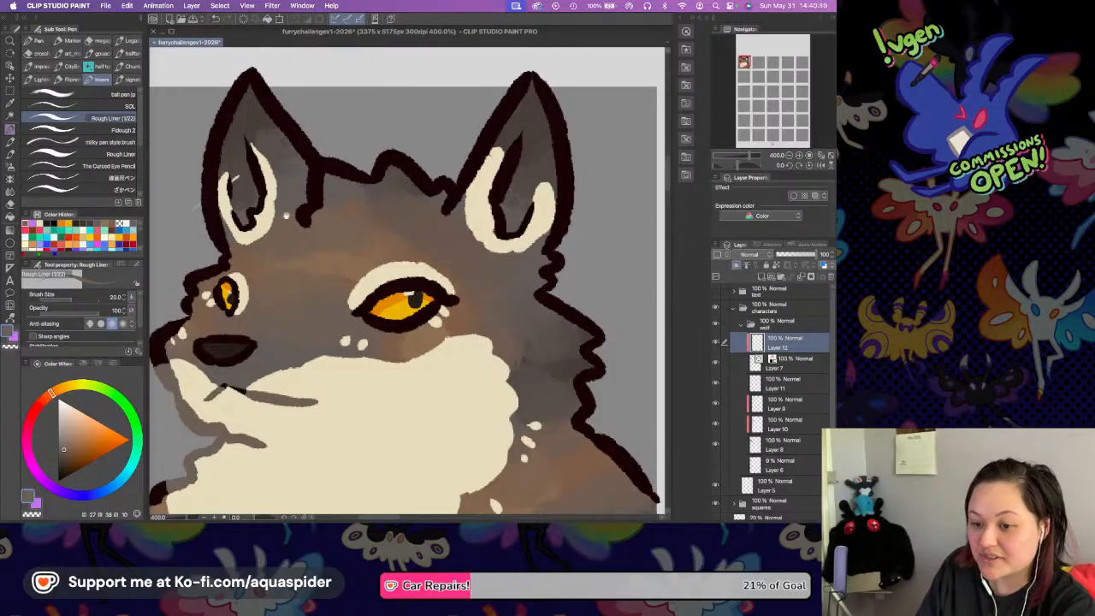
{"action": "left_click_drag", "start_coordinate": [155, 328], "coordinate": [185, 331]}
{"action": "left_click", "coordinate": [35, 516]}
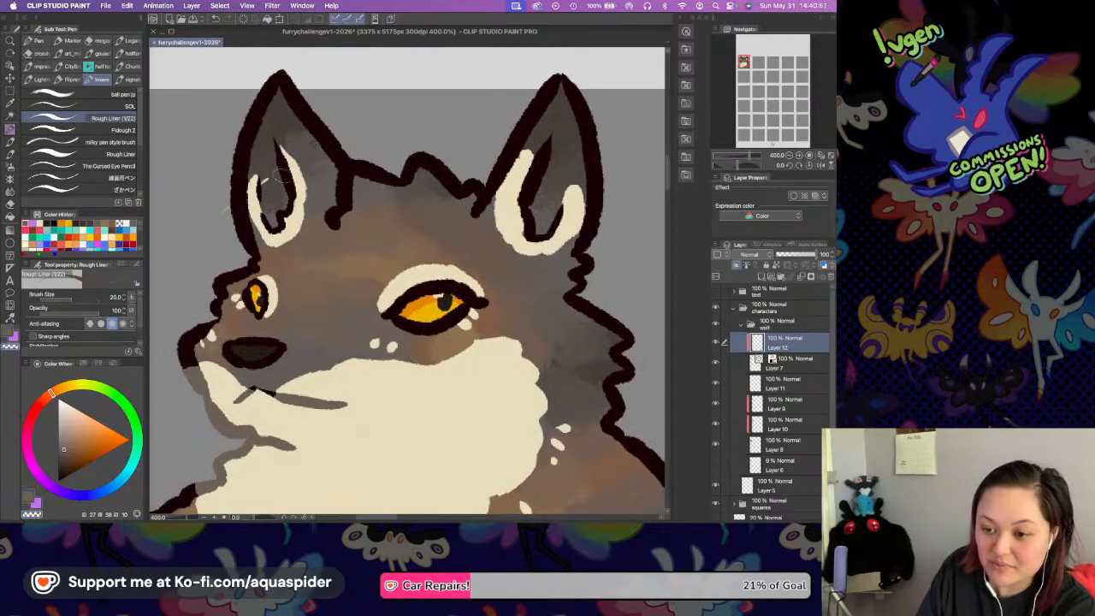
{"action": "left_click_drag", "start_coordinate": [270, 194], "coordinate": [268, 185]}
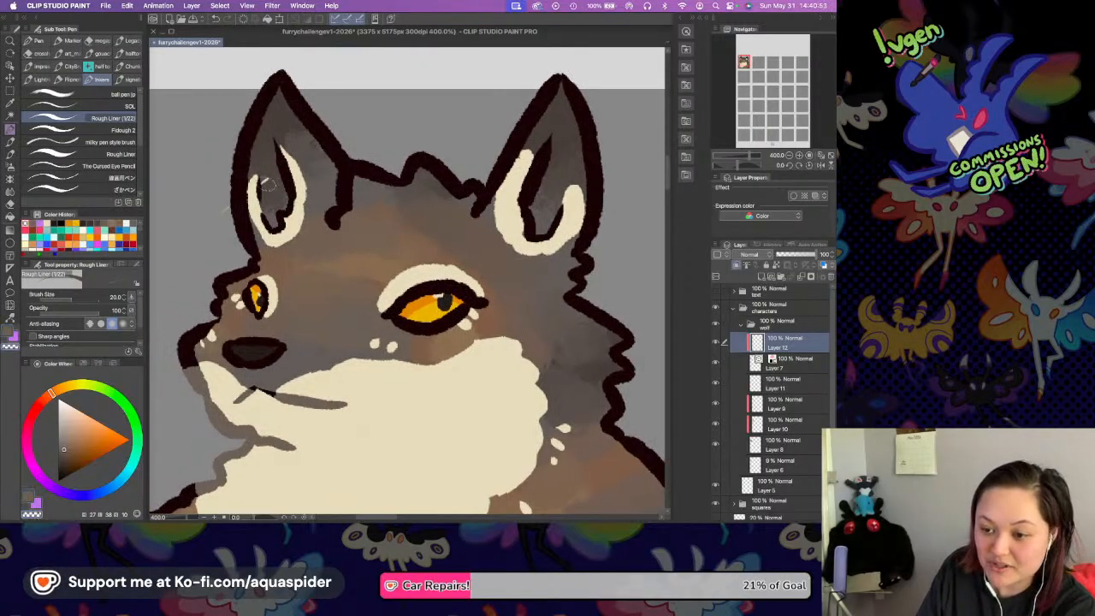
{"action": "left_click", "coordinate": [789, 402]}
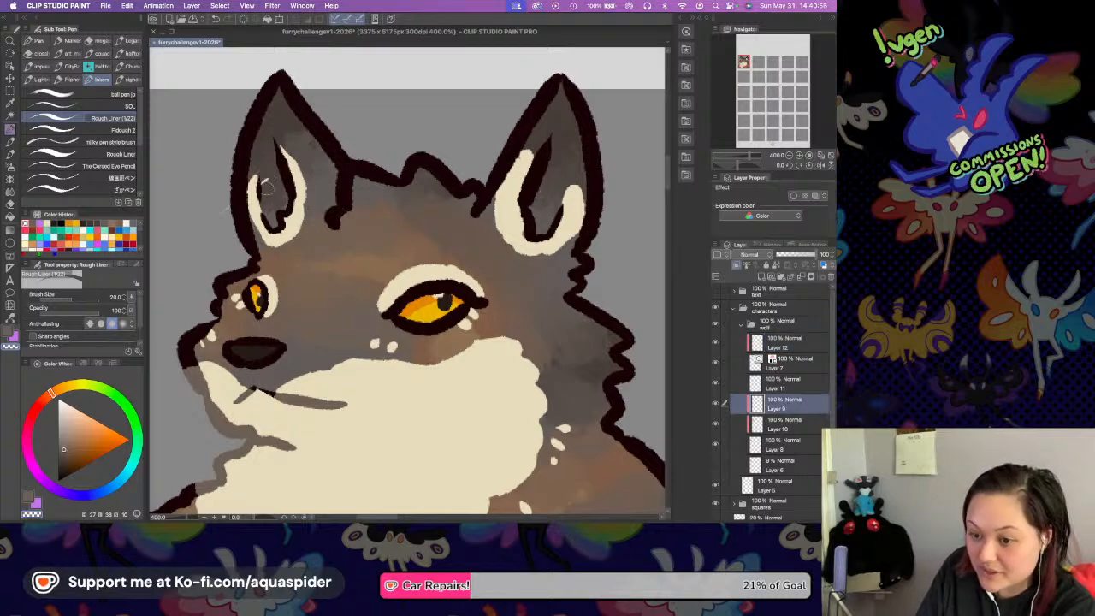
{"action": "left_click", "coordinate": [780, 463]}
{"action": "left_click", "coordinate": [781, 446]}
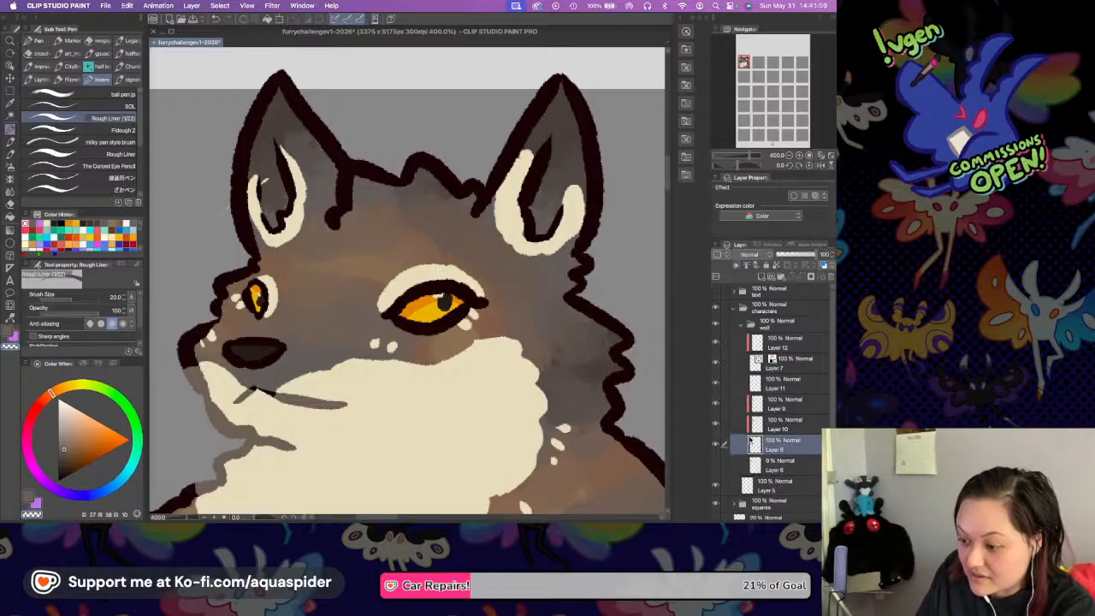
{"action": "key", "text": "i"}
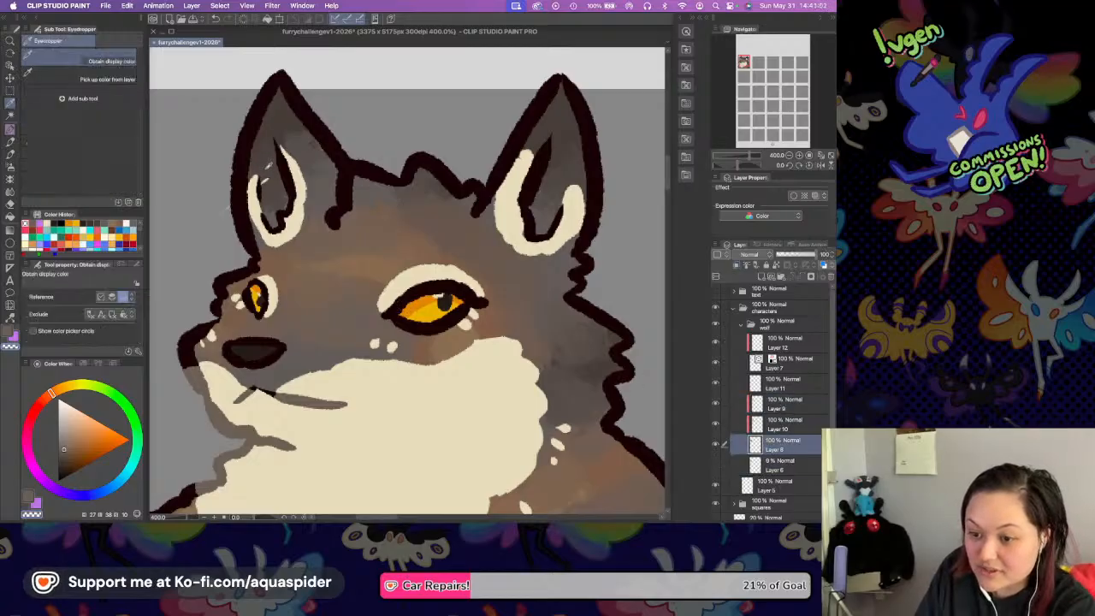
{"action": "left_click", "coordinate": [10, 129]}
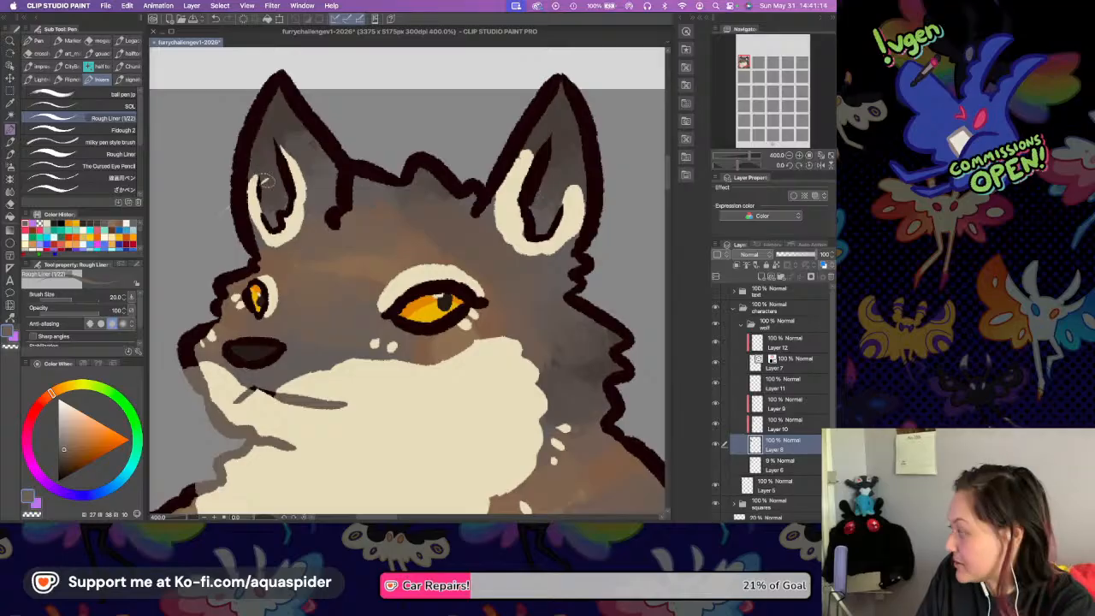
Toggle the visibility of Layers 10 and 9 to look for the layer holding the far ear's stray mark.
{"action": "left_click", "coordinate": [740, 409]}
{"action": "left_click", "coordinate": [717, 424]}
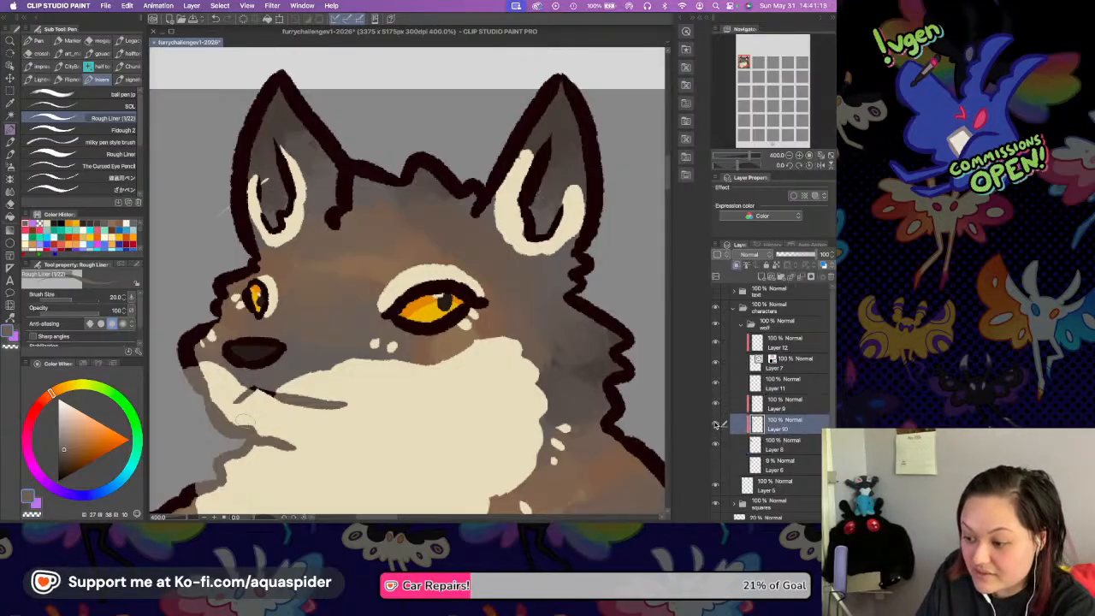
{"action": "left_click", "coordinate": [715, 425]}
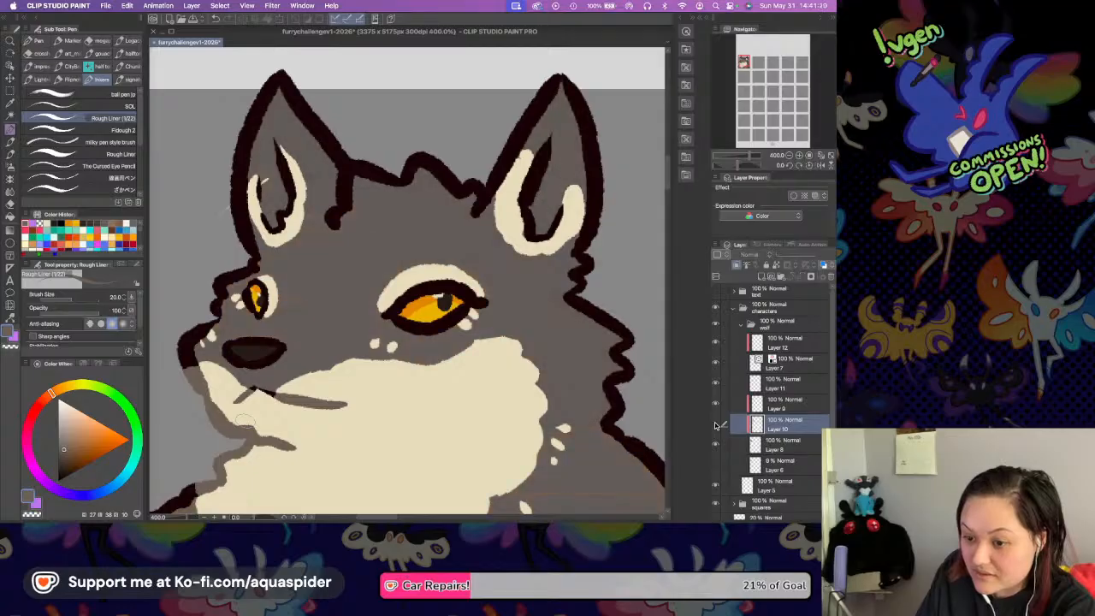
{"action": "left_click", "coordinate": [715, 425]}
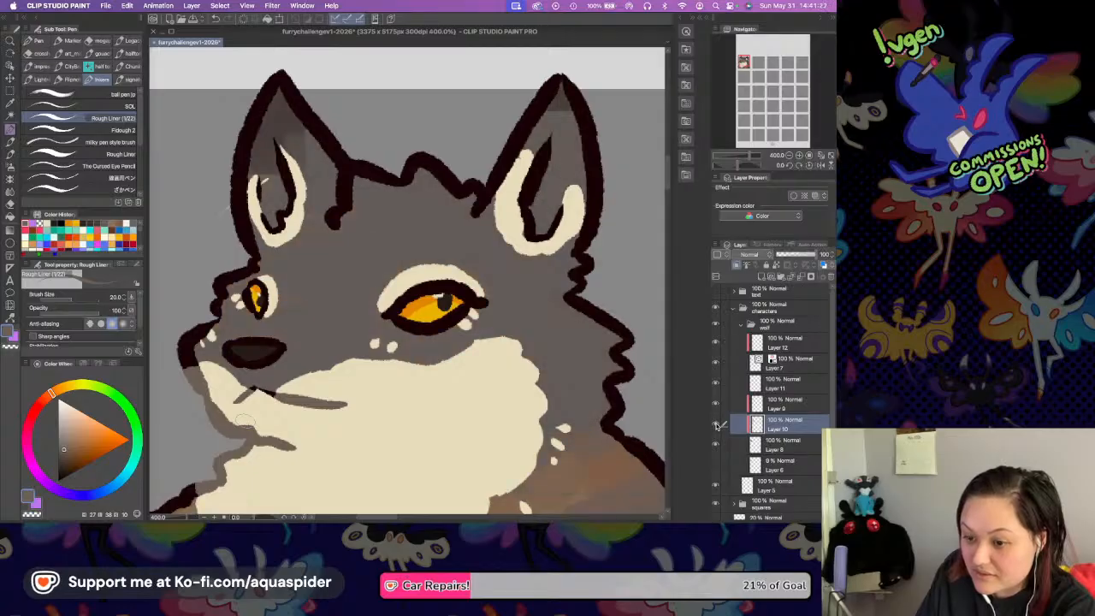
{"action": "left_click", "coordinate": [716, 406]}
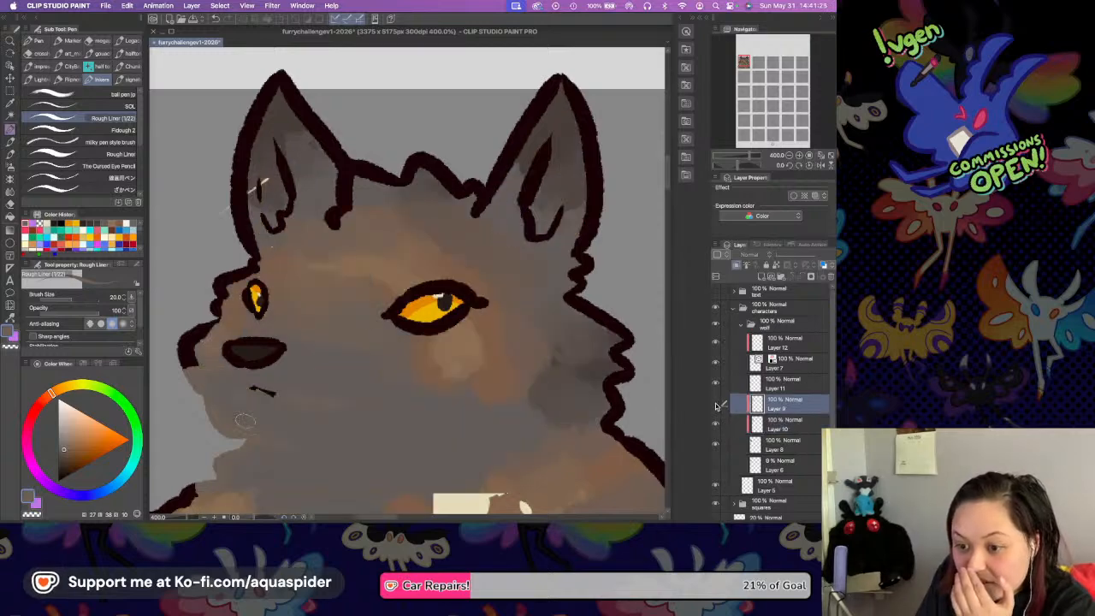
{"action": "left_click", "coordinate": [780, 447]}
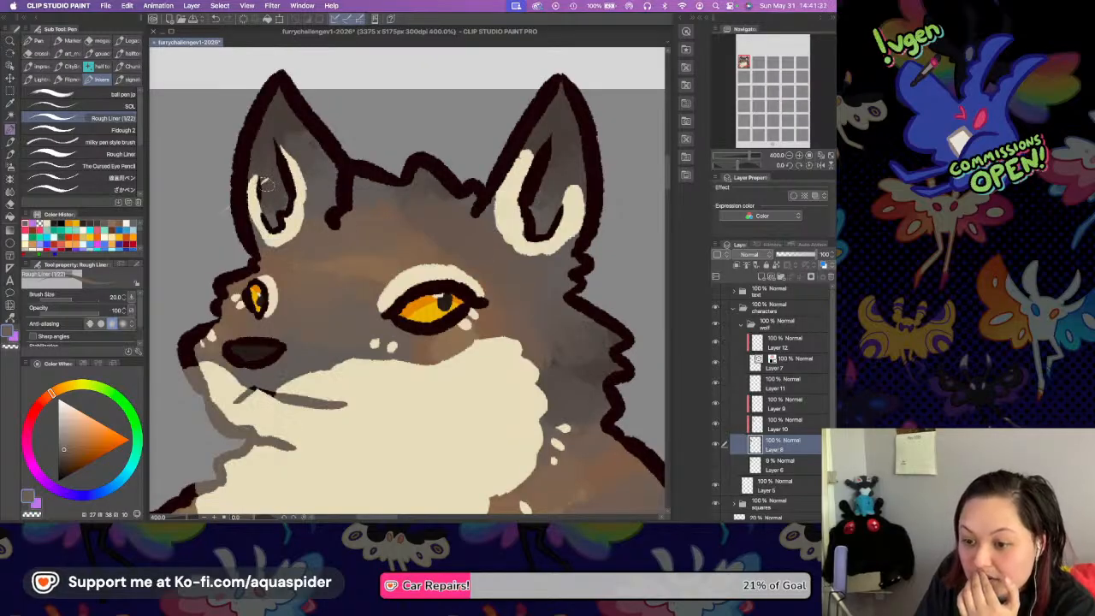
{"action": "left_click", "coordinate": [783, 423]}
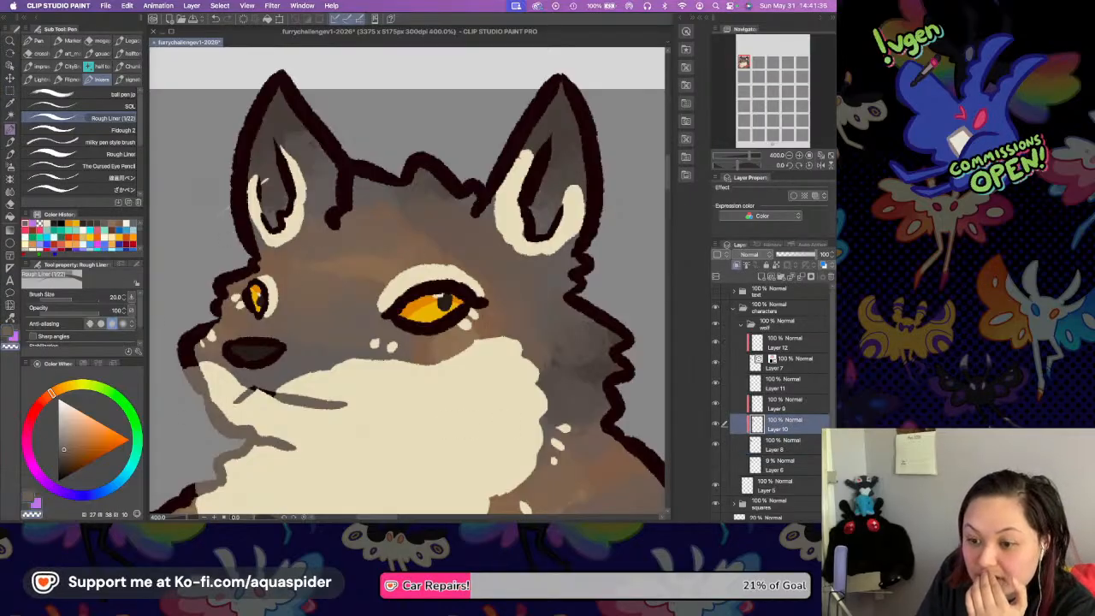
{"action": "left_click", "coordinate": [785, 442]}
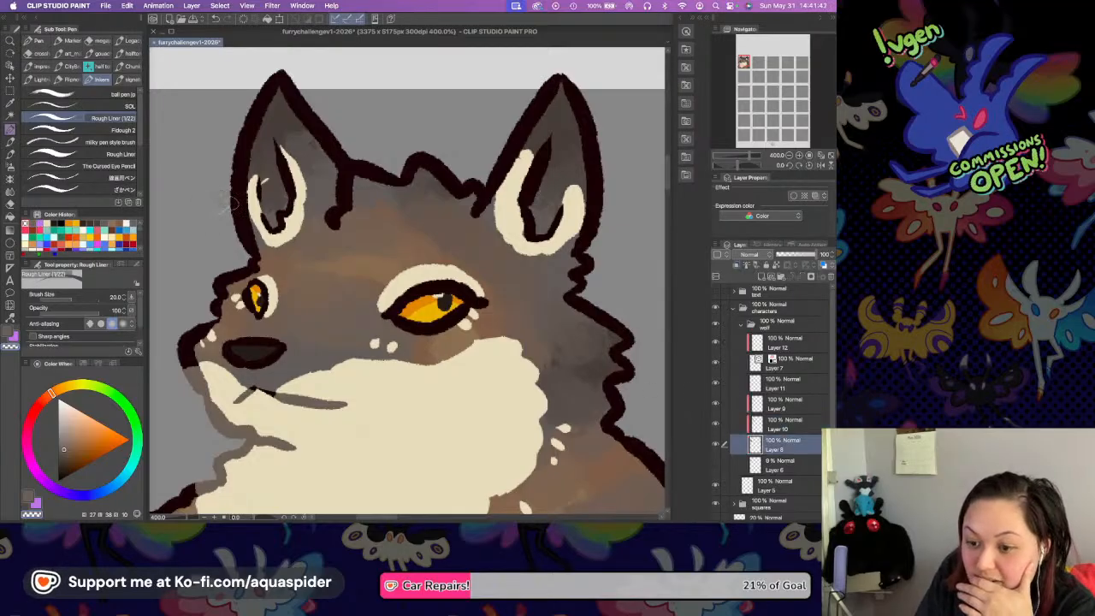
Toggle Layer 11's visibility, erase the far ear's stray cream mark there, and reselect the clipped line color layer.
{"action": "left_click", "coordinate": [754, 384]}
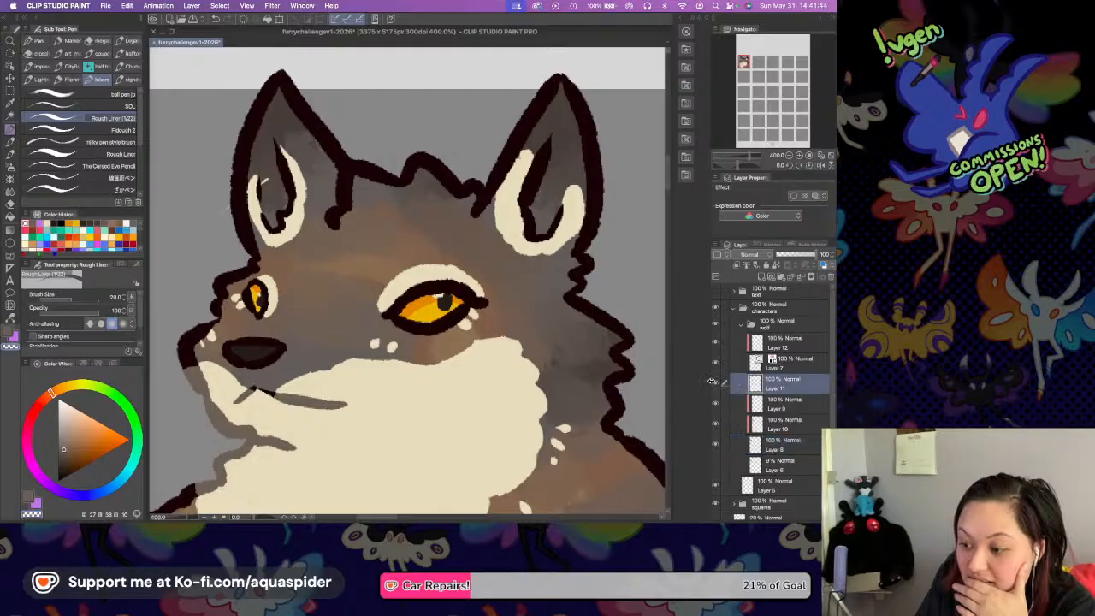
{"action": "left_click", "coordinate": [716, 384]}
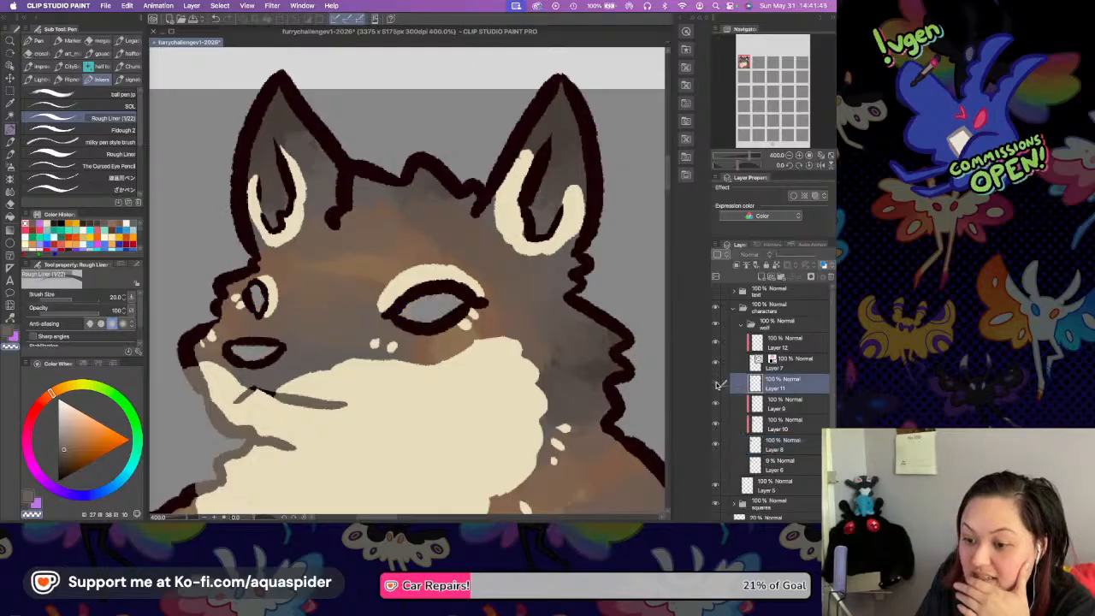
{"action": "left_click", "coordinate": [716, 384]}
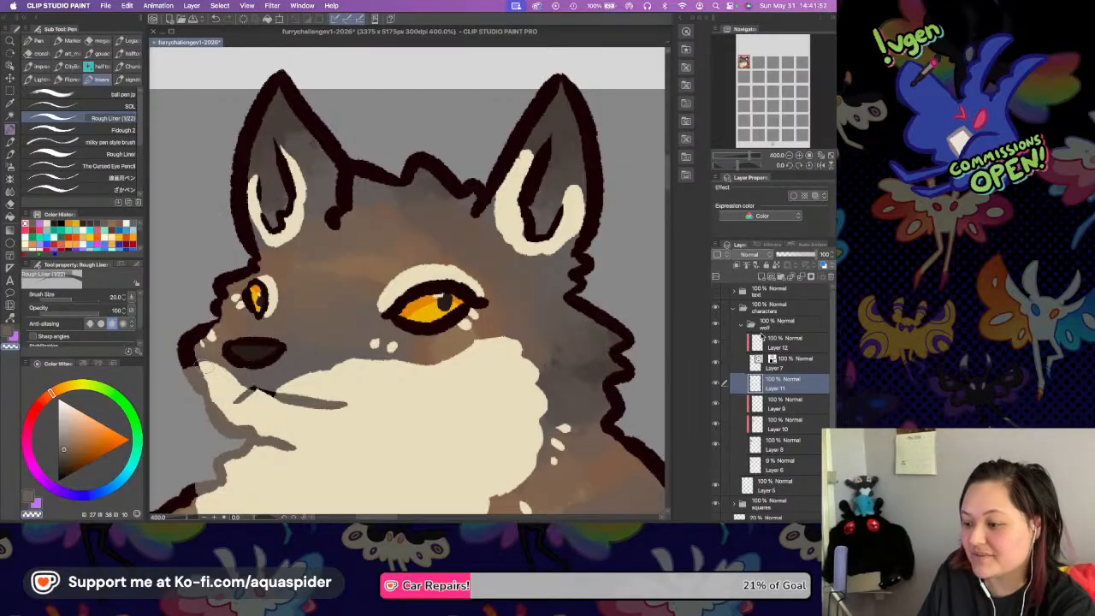
{"action": "left_click", "coordinate": [785, 345]}
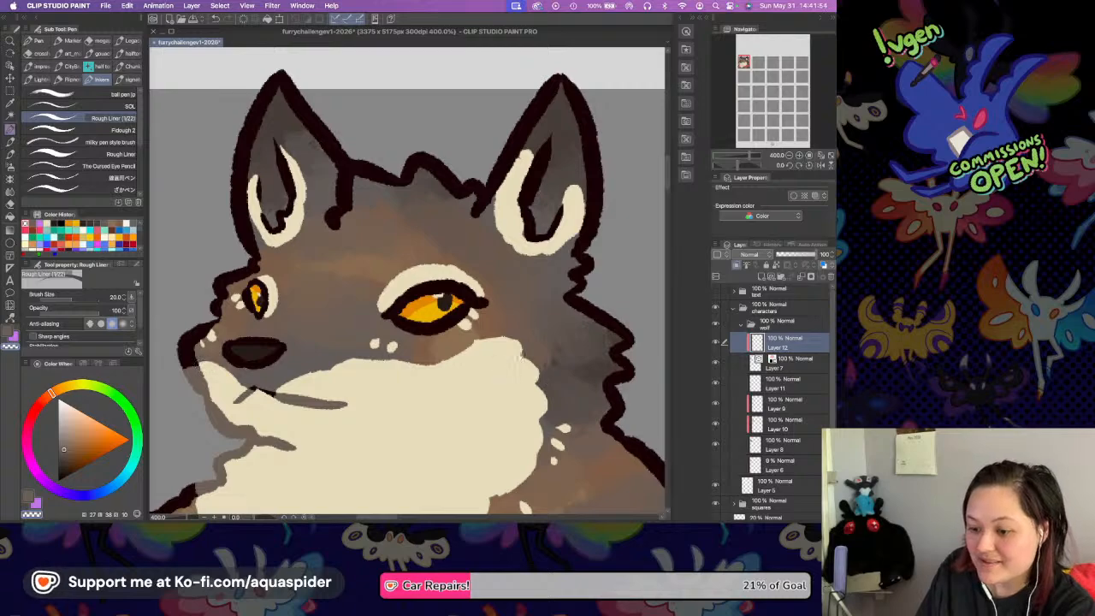
Zoom out to 150% and examine the Grey Wolf drawing next to the empty Red Fox and Husky squares.
{"action": "left_click_drag", "start_coordinate": [513, 395], "coordinate": [548, 324]}
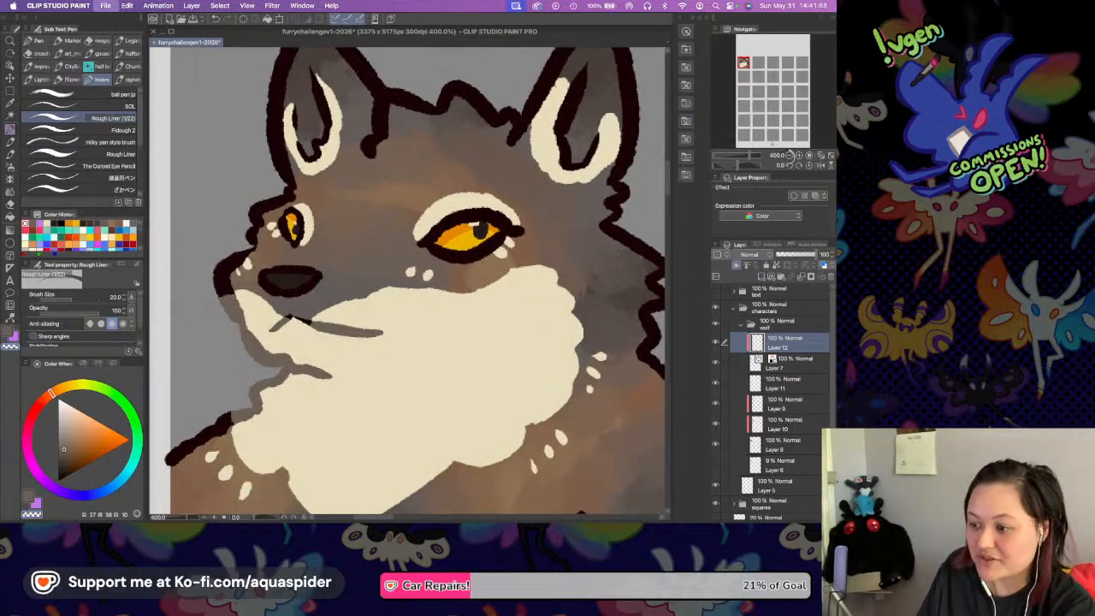
{"action": "left_click", "coordinate": [791, 156]}
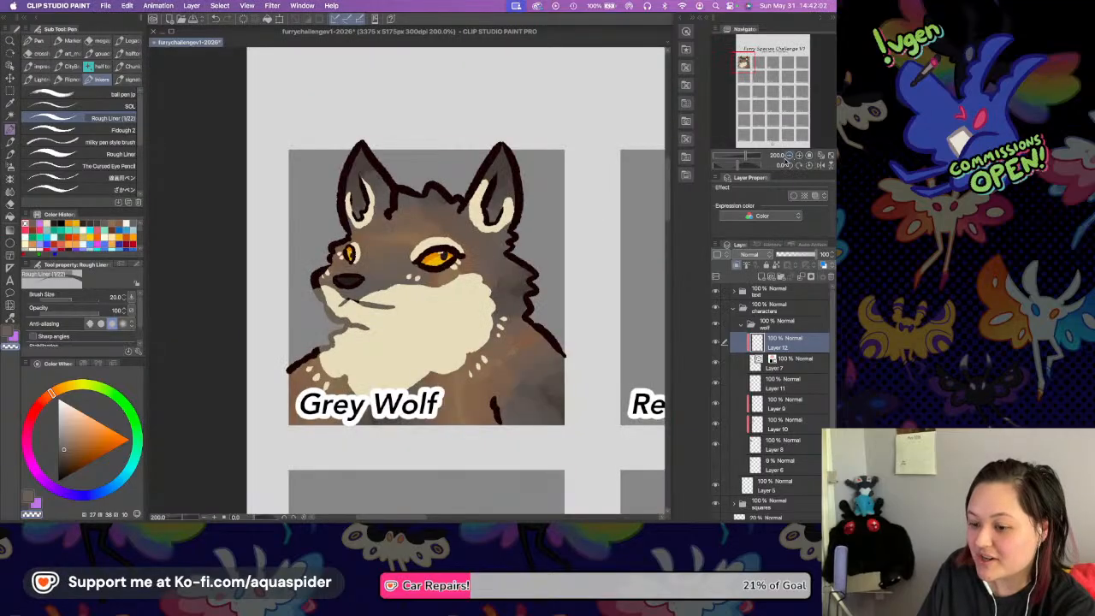
{"action": "left_click", "coordinate": [787, 161]}
{"action": "scroll", "coordinate": [506, 276], "scroll_direction": "up", "scroll_amount": 3}
{"action": "scroll", "coordinate": [504, 277], "scroll_direction": "right", "scroll_amount": 10}
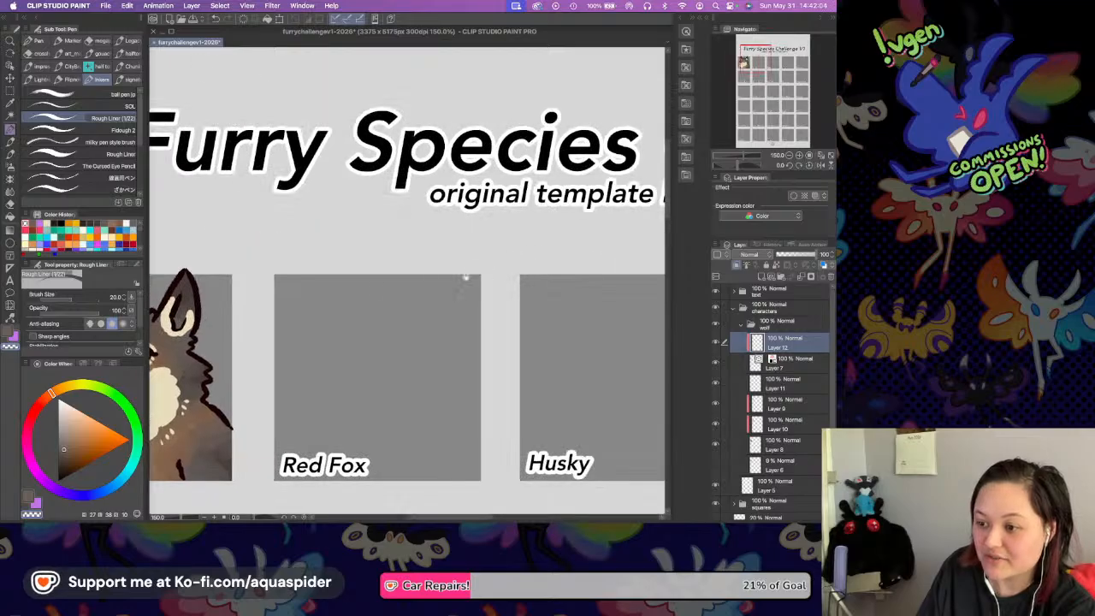
{"action": "scroll", "coordinate": [497, 278], "scroll_direction": "right", "scroll_amount": 5}
{"action": "scroll", "coordinate": [420, 299], "scroll_direction": "left", "scroll_amount": 8}
{"action": "scroll", "coordinate": [580, 275], "scroll_direction": "down", "scroll_amount": 1}
{"action": "scroll", "coordinate": [579, 276], "scroll_direction": "left", "scroll_amount": 6}
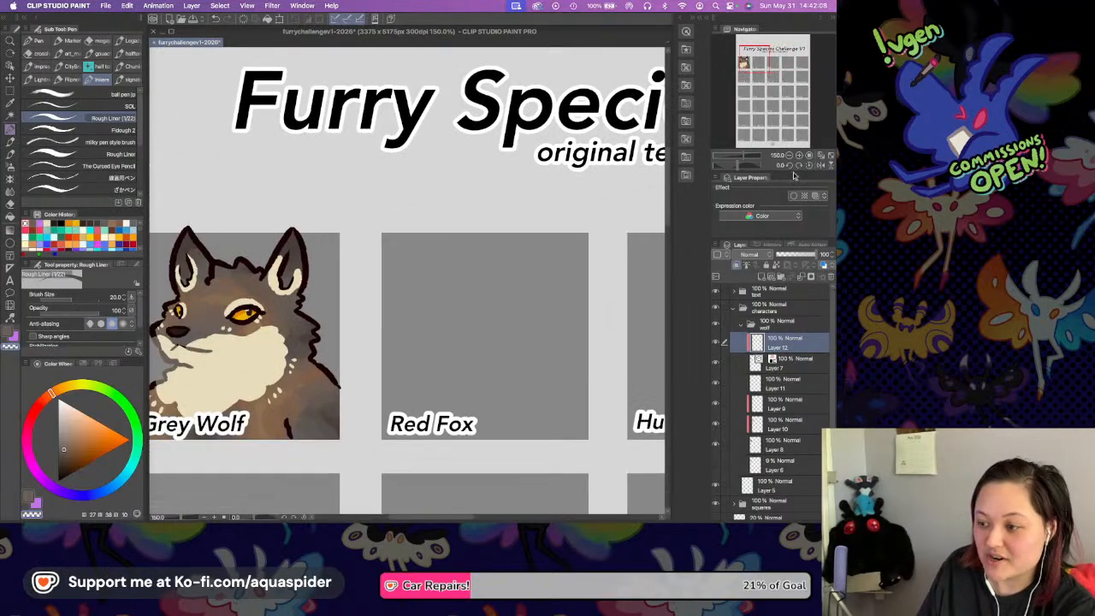
Add a new folder containing an empty raster layer above the collapsed wolf folder, and save the document.
{"action": "left_click", "coordinate": [820, 159]}
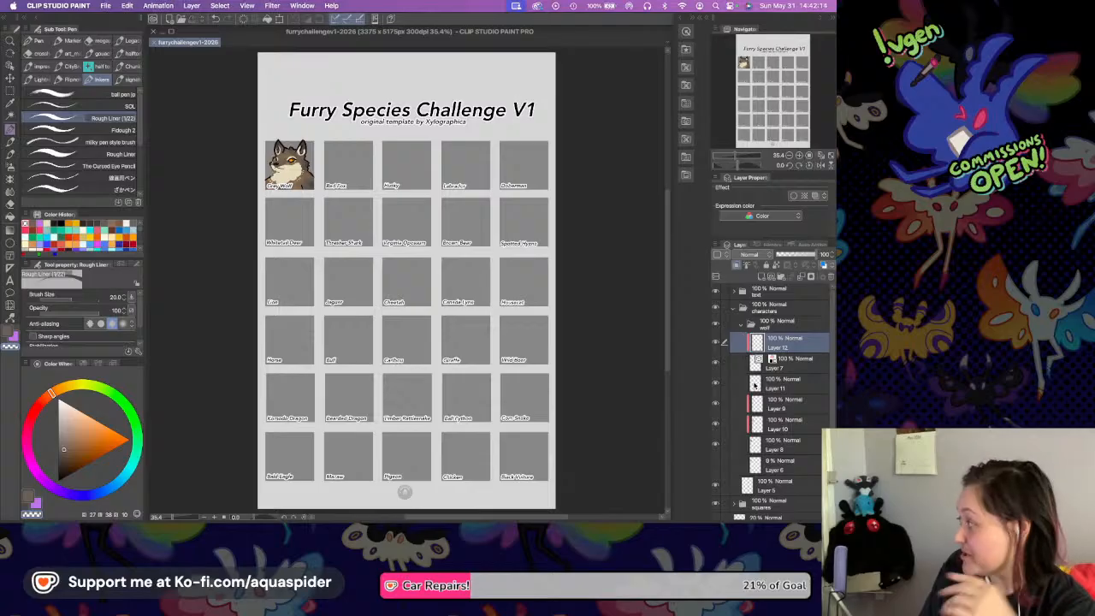
{"action": "left_click", "coordinate": [749, 325]}
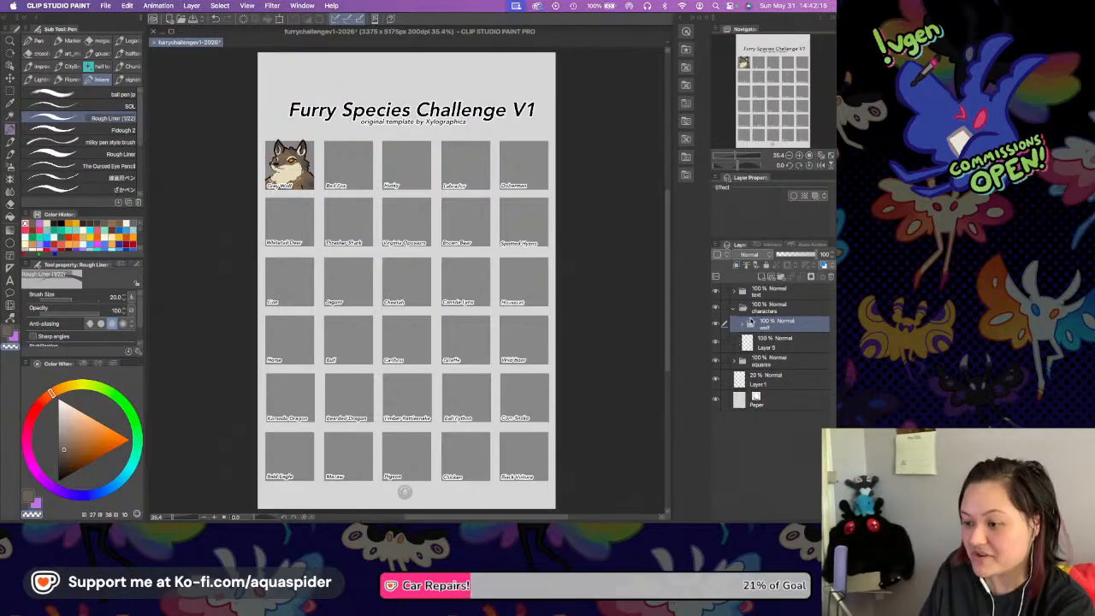
{"action": "left_click", "coordinate": [781, 279]}
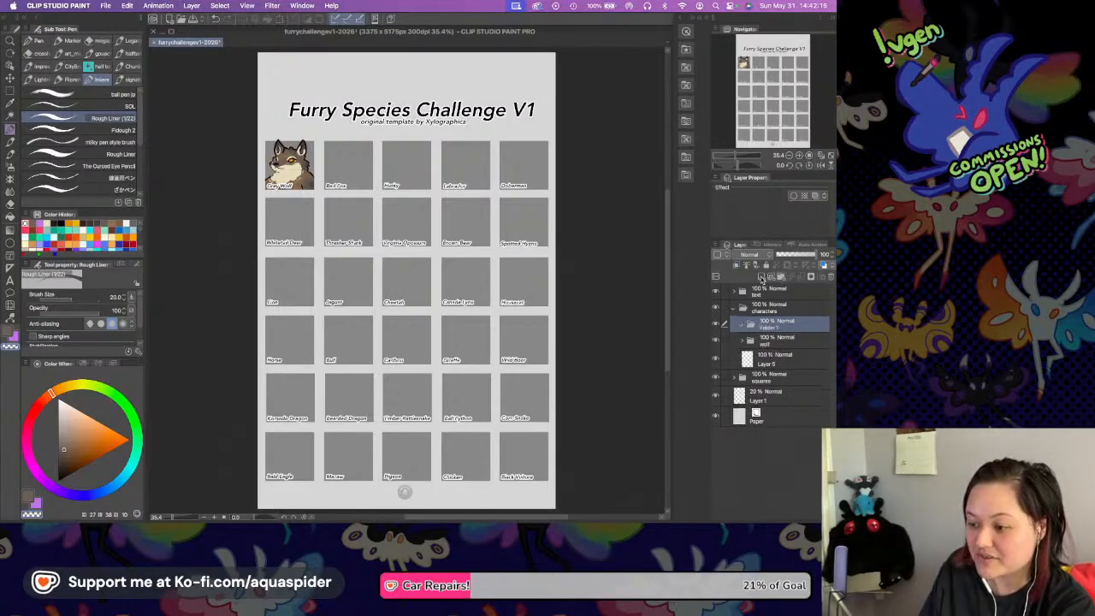
{"action": "left_click", "coordinate": [761, 279]}
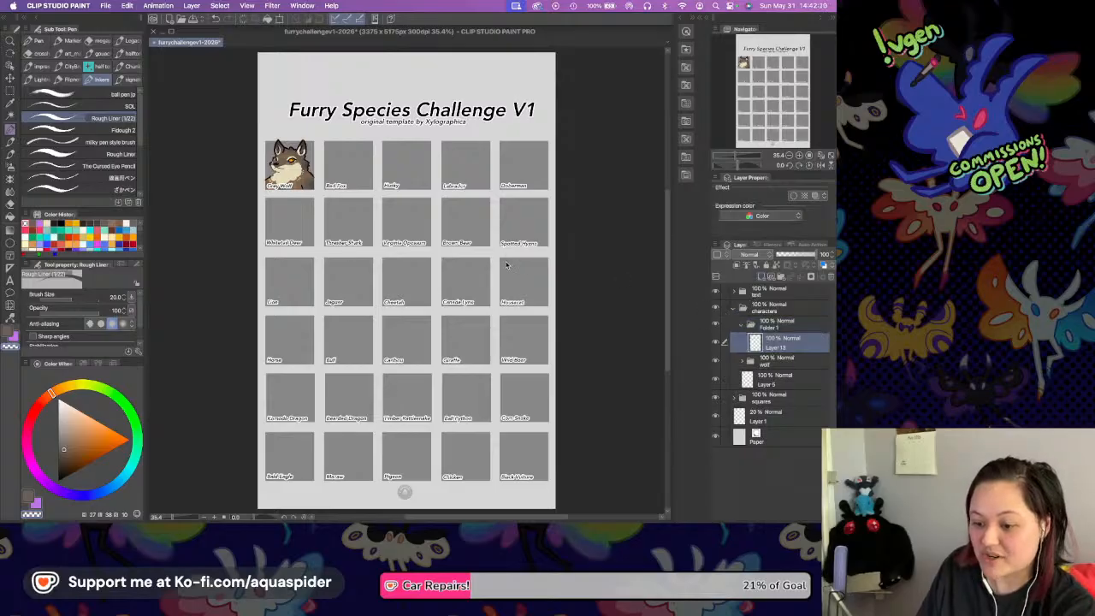
{"action": "key", "text": "super+s"}
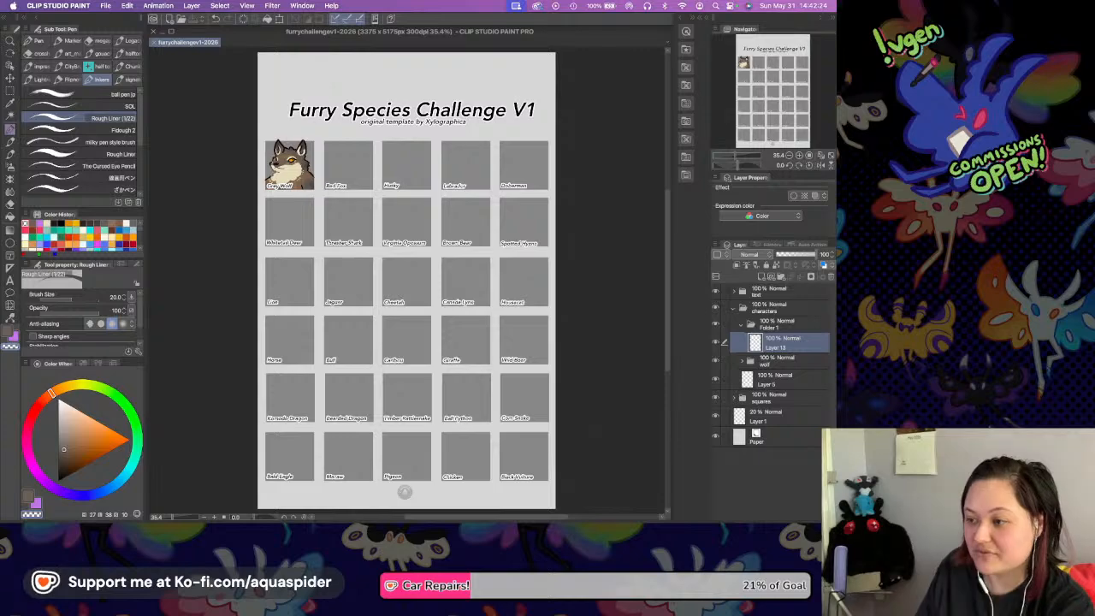
Set the drawing color to black for the line art in the Red Fox square.
{"action": "left_click_drag", "start_coordinate": [452, 198], "coordinate": [508, 287]}
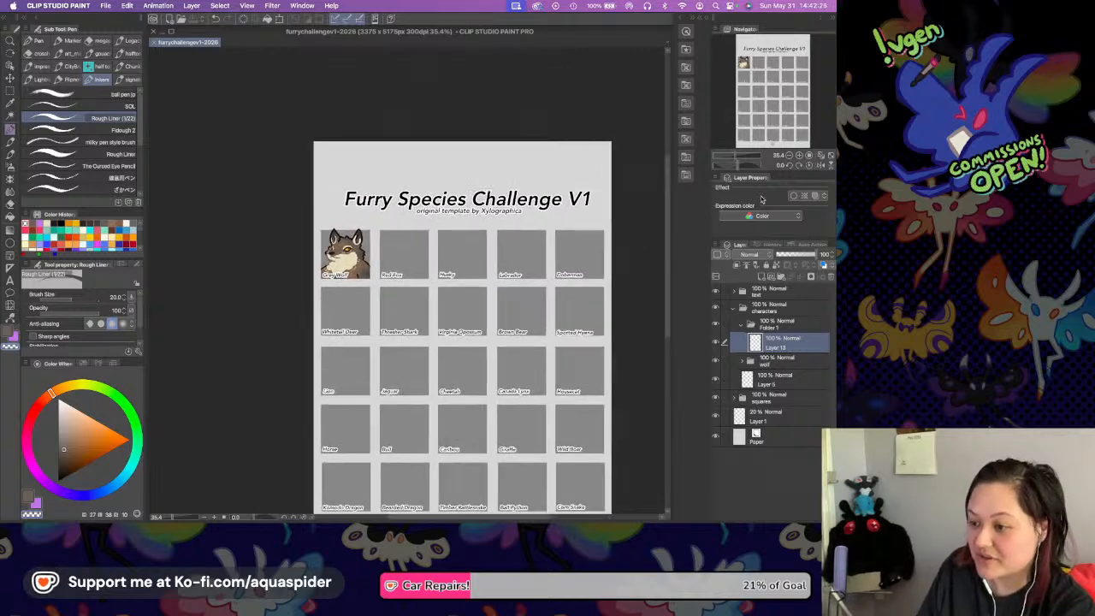
{"action": "left_click", "coordinate": [798, 156]}
{"action": "left_click", "coordinate": [799, 157]}
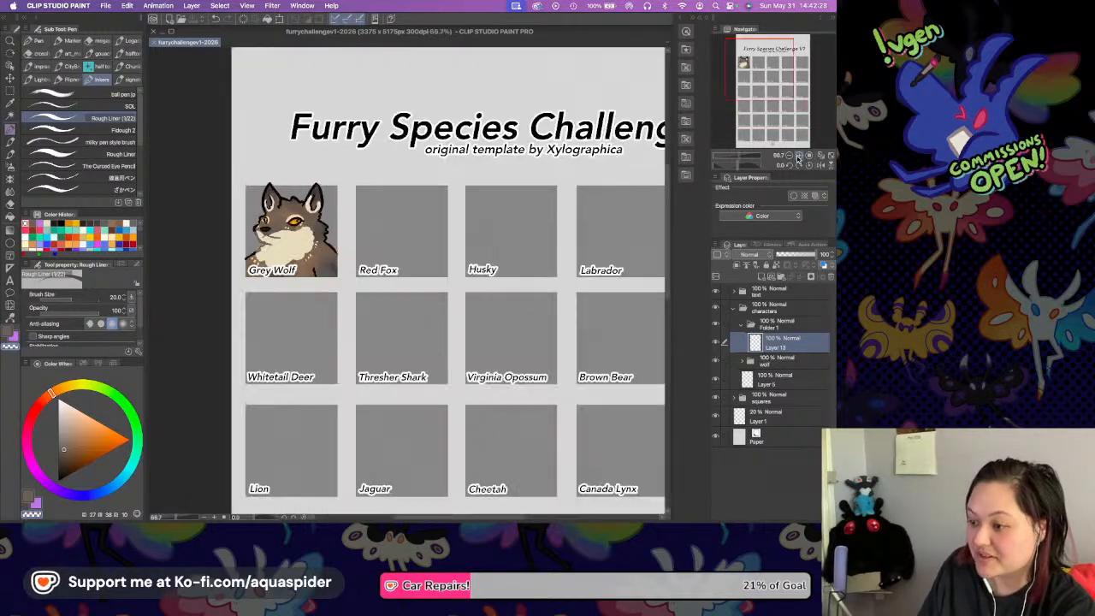
{"action": "left_click", "coordinate": [799, 157]}
{"action": "scroll", "coordinate": [438, 230], "scroll_direction": "up", "scroll_amount": 3}
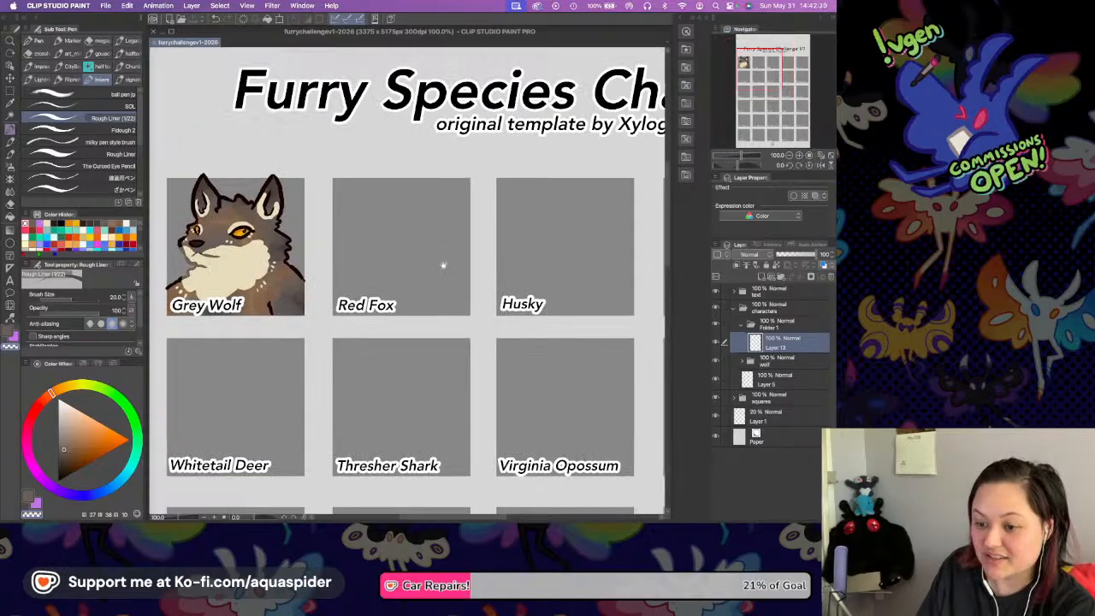
{"action": "left_click_drag", "start_coordinate": [65, 455], "coordinate": [59, 481]}
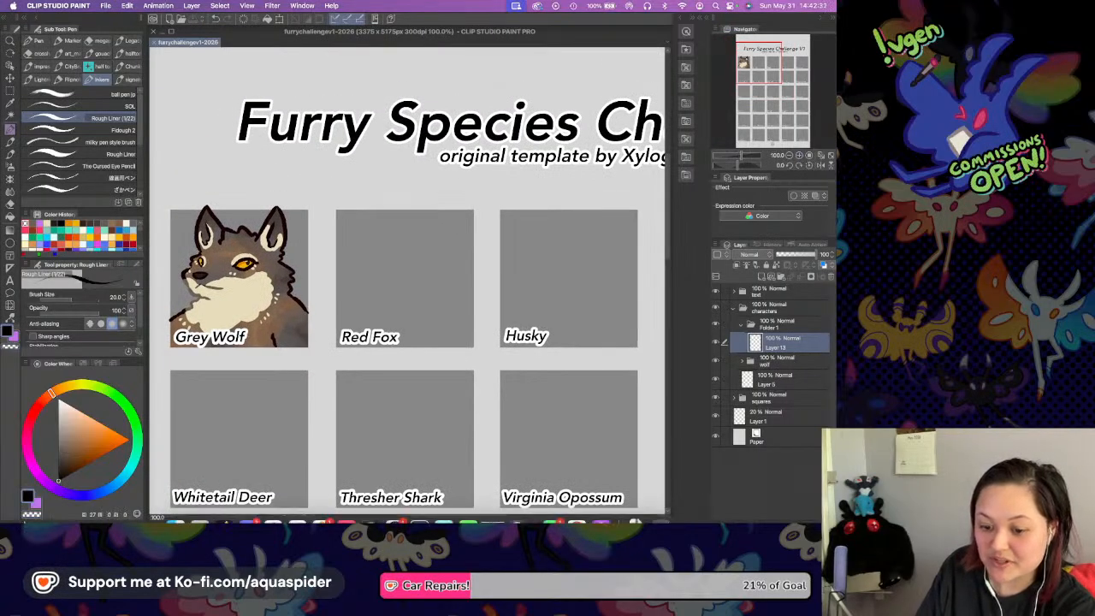
Examine the empty Red Fox square at 200% and compare it with the finished Grey Wolf drawing.
{"action": "scroll", "coordinate": [453, 276], "scroll_direction": "up", "scroll_amount": 1}
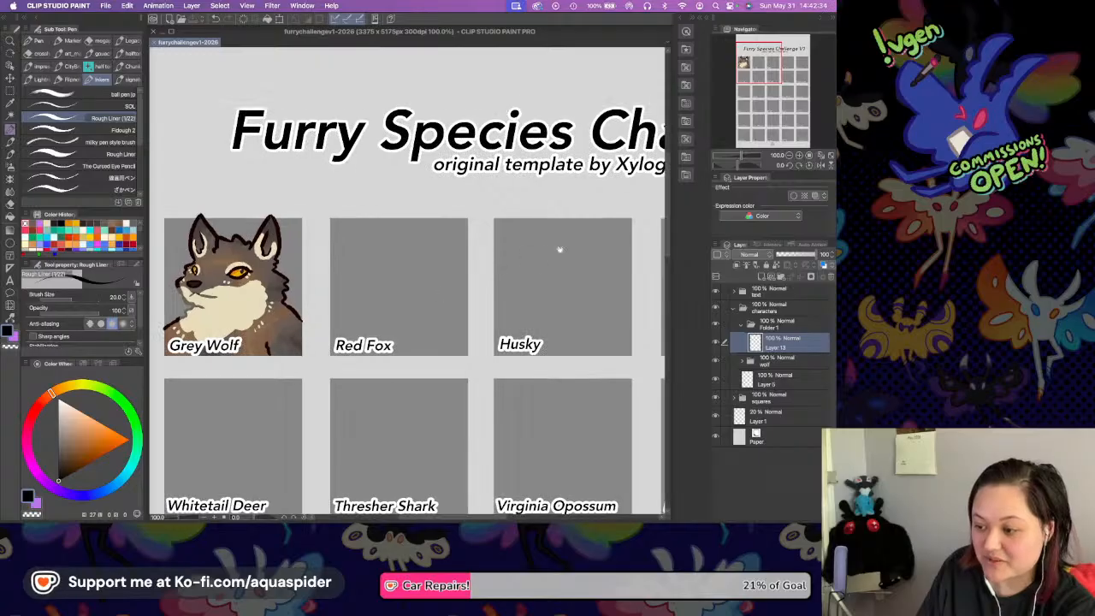
{"action": "left_click", "coordinate": [797, 156]}
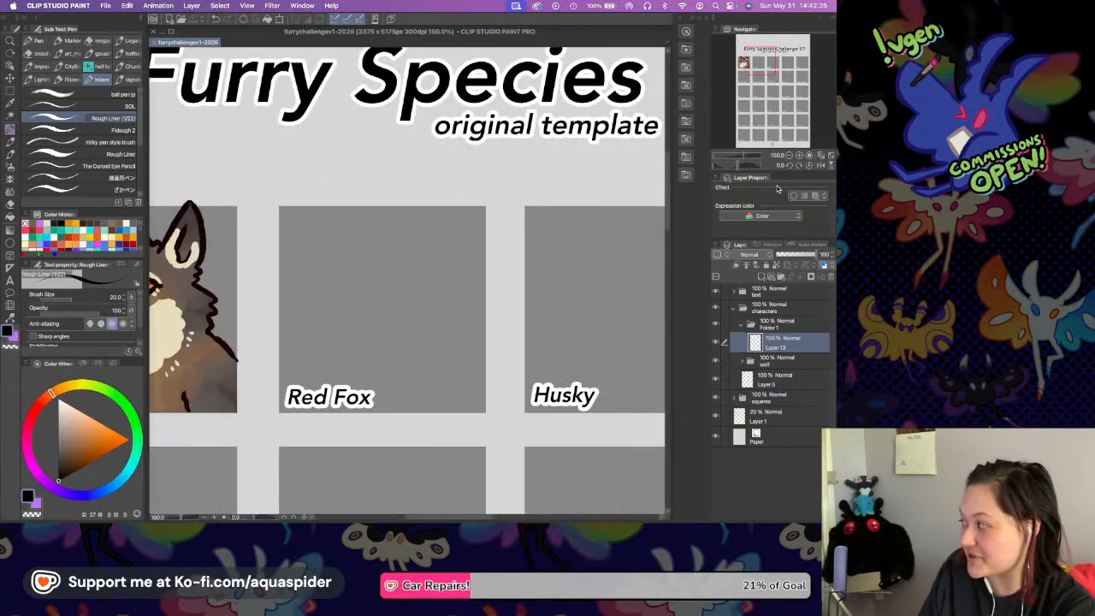
{"action": "scroll", "coordinate": [455, 288], "scroll_direction": "up", "scroll_amount": 2}
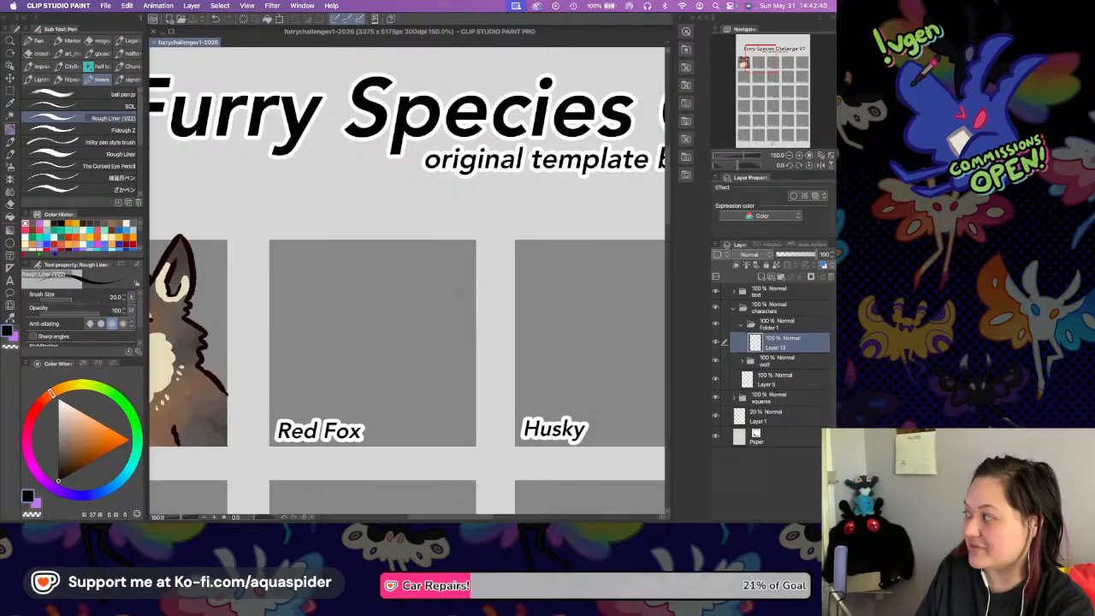
{"action": "left_click_drag", "start_coordinate": [458, 292], "coordinate": [487, 249]}
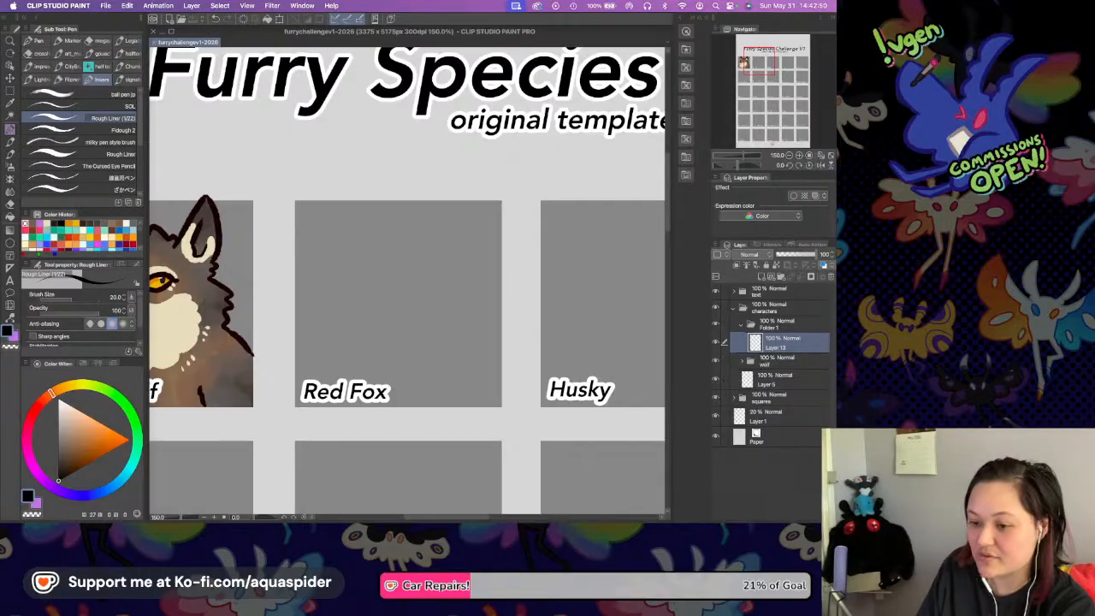
{"action": "scroll", "coordinate": [463, 257], "scroll_direction": "down", "scroll_amount": 2}
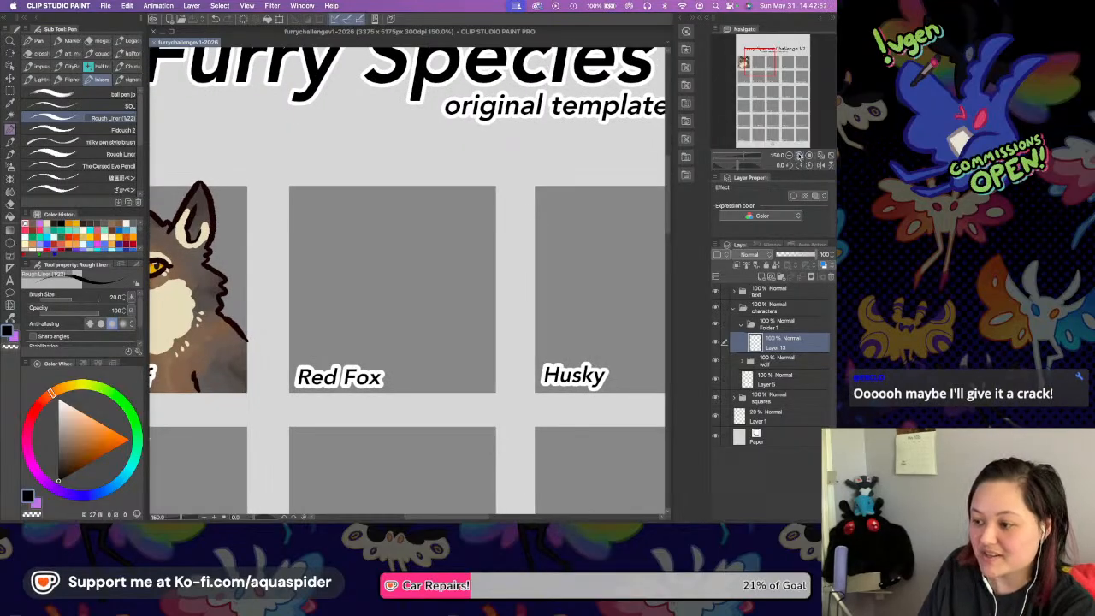
{"action": "left_click", "coordinate": [798, 154]}
{"action": "scroll", "coordinate": [525, 268], "scroll_direction": "up", "scroll_amount": 1}
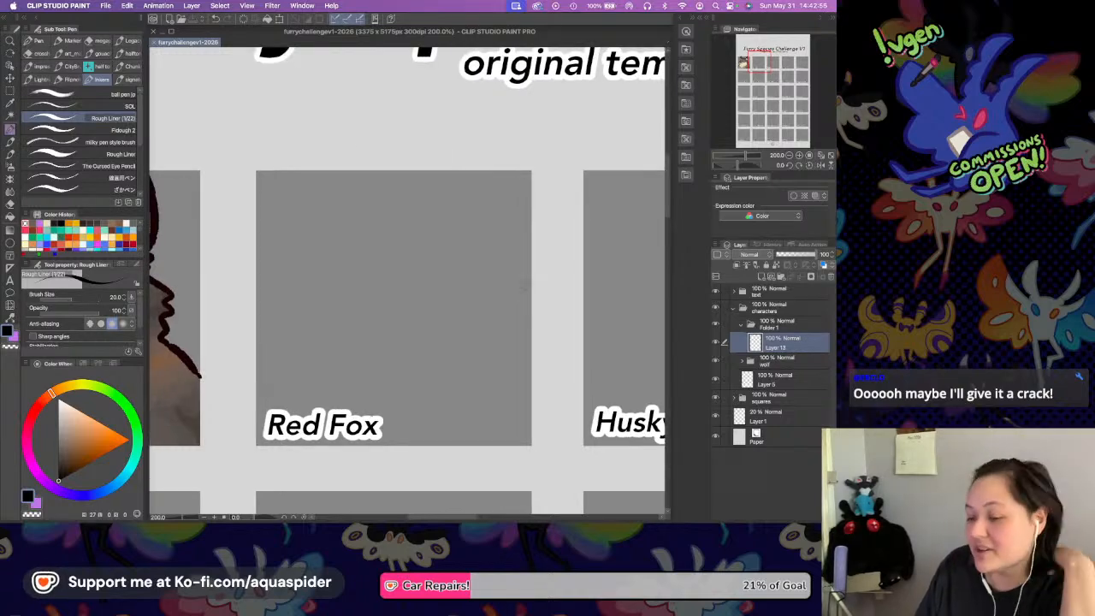
{"action": "scroll", "coordinate": [359, 252], "scroll_direction": "down", "scroll_amount": 1}
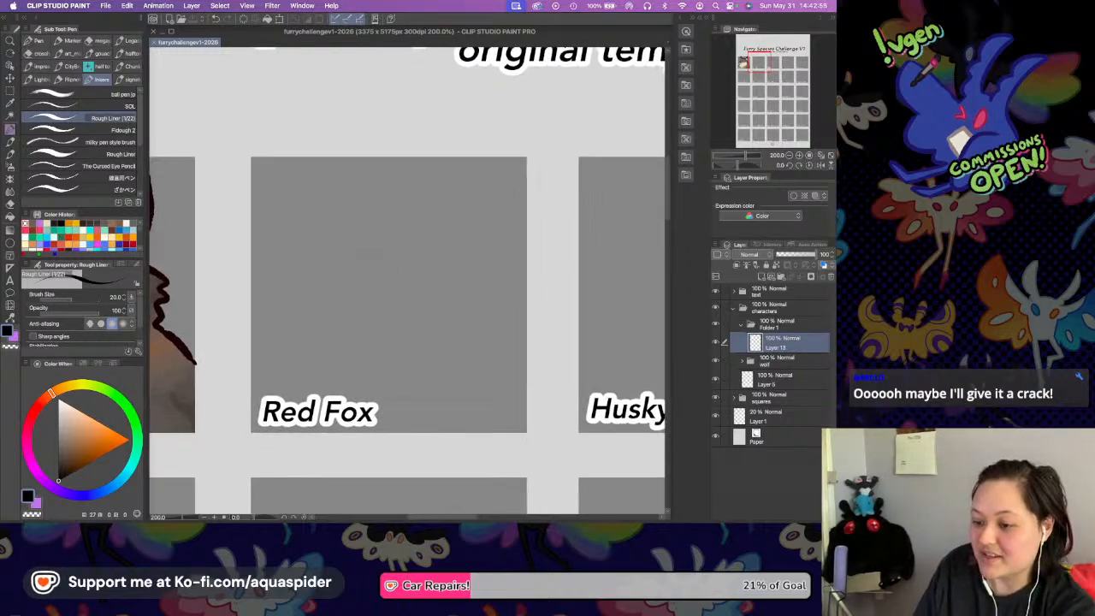
{"action": "scroll", "coordinate": [386, 262], "scroll_direction": "left", "scroll_amount": 5}
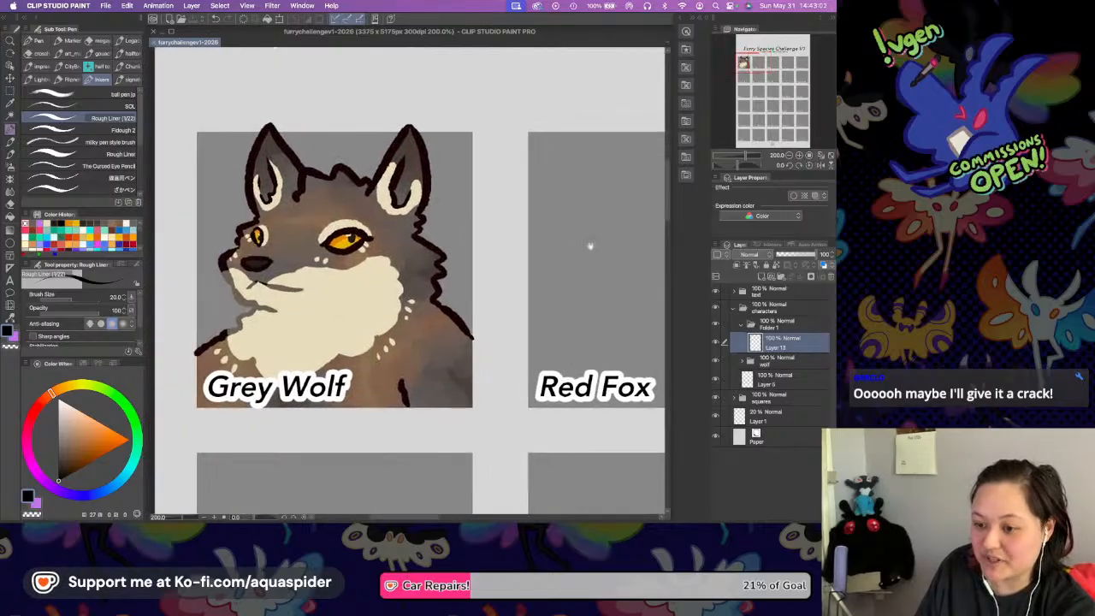
{"action": "scroll", "coordinate": [590, 244], "scroll_direction": "right", "scroll_amount": 5}
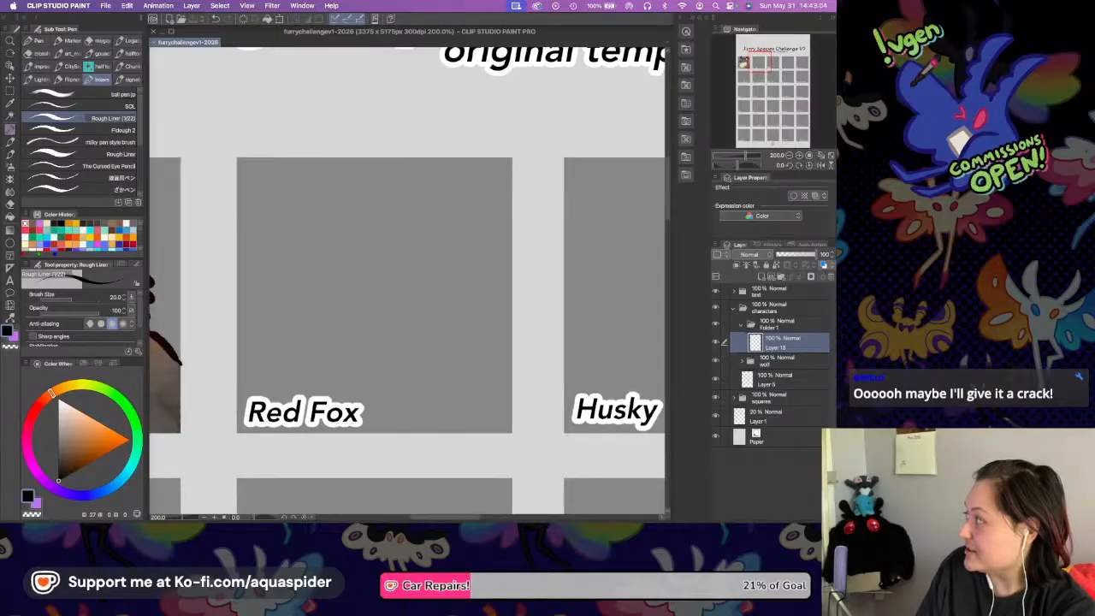
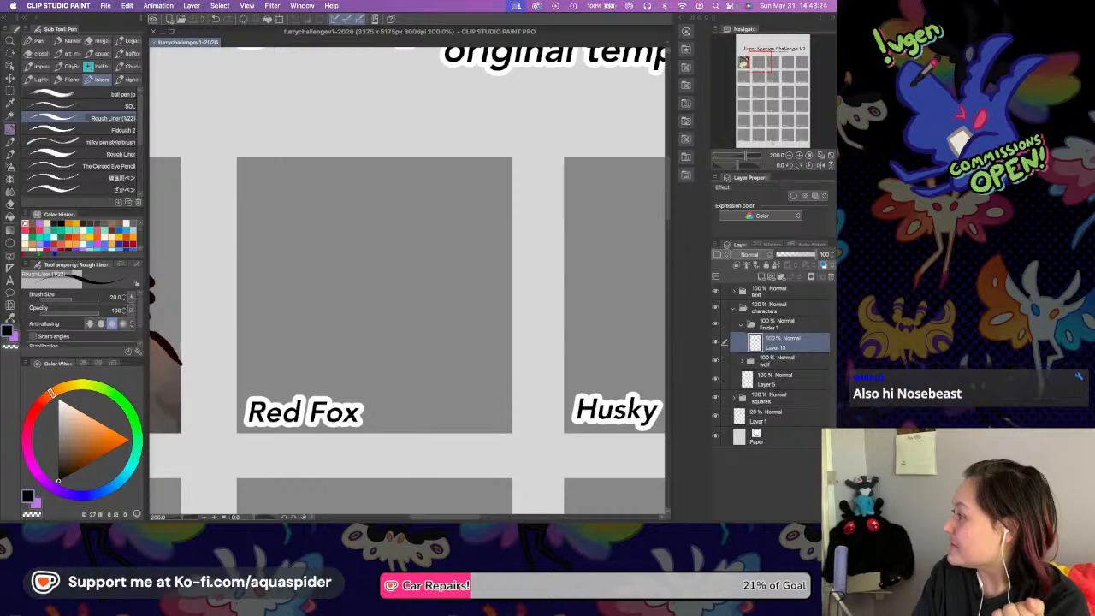
{"action": "key", "text": "Tab"}
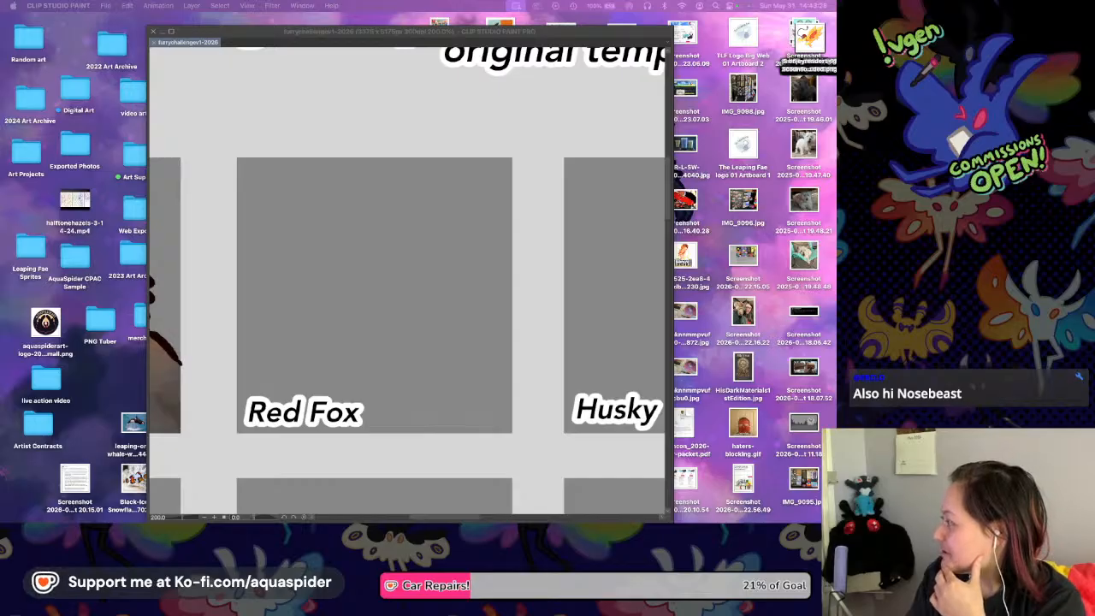
{"action": "left_click", "coordinate": [392, 383]}
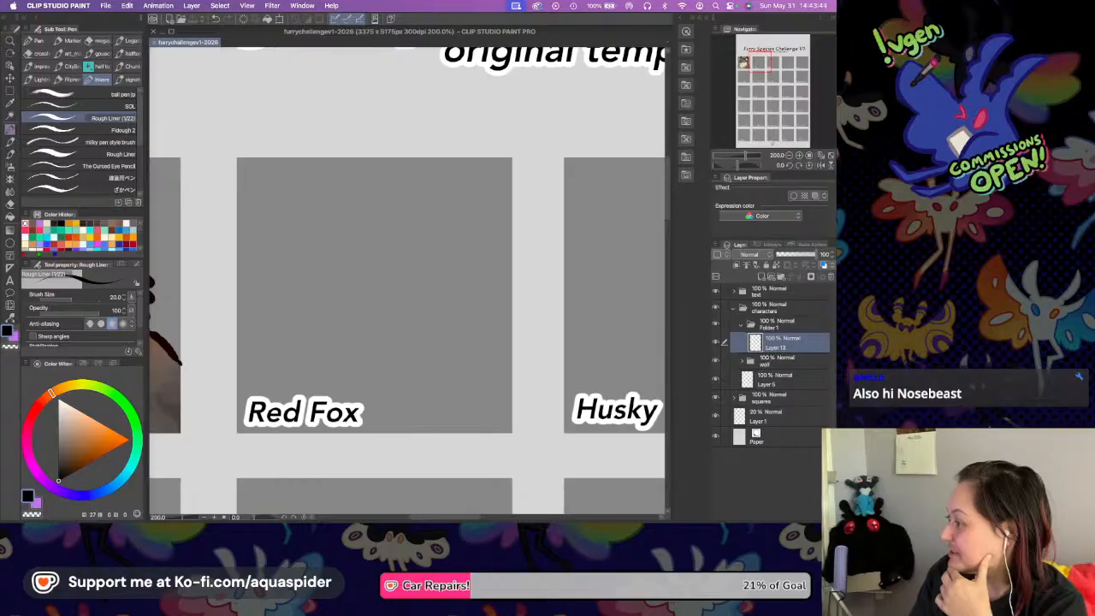
{"action": "key", "text": "Tab"}
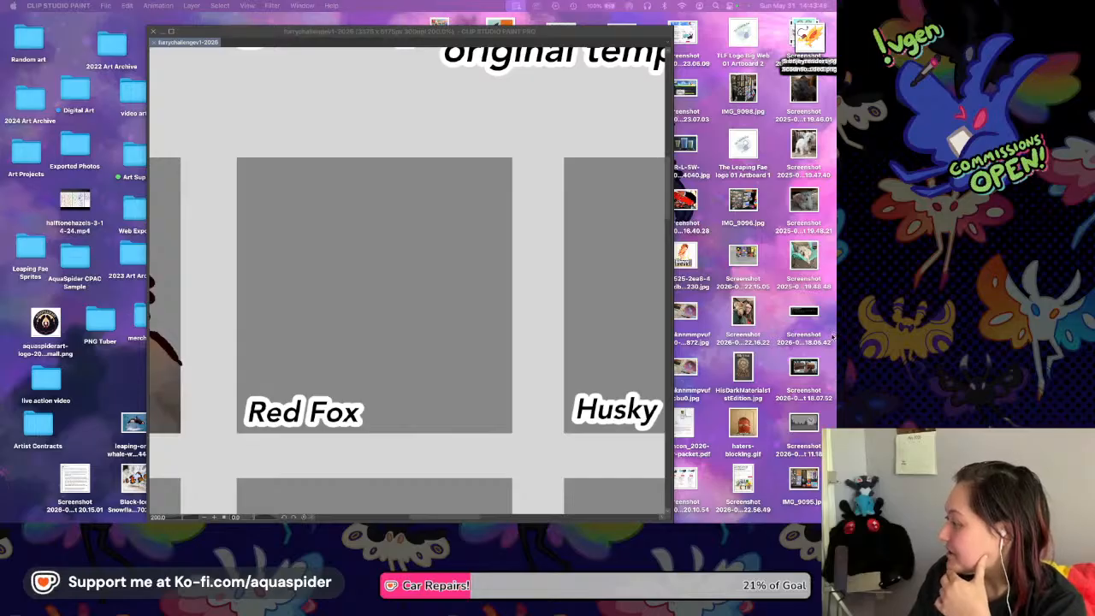
{"action": "left_click", "coordinate": [413, 345]}
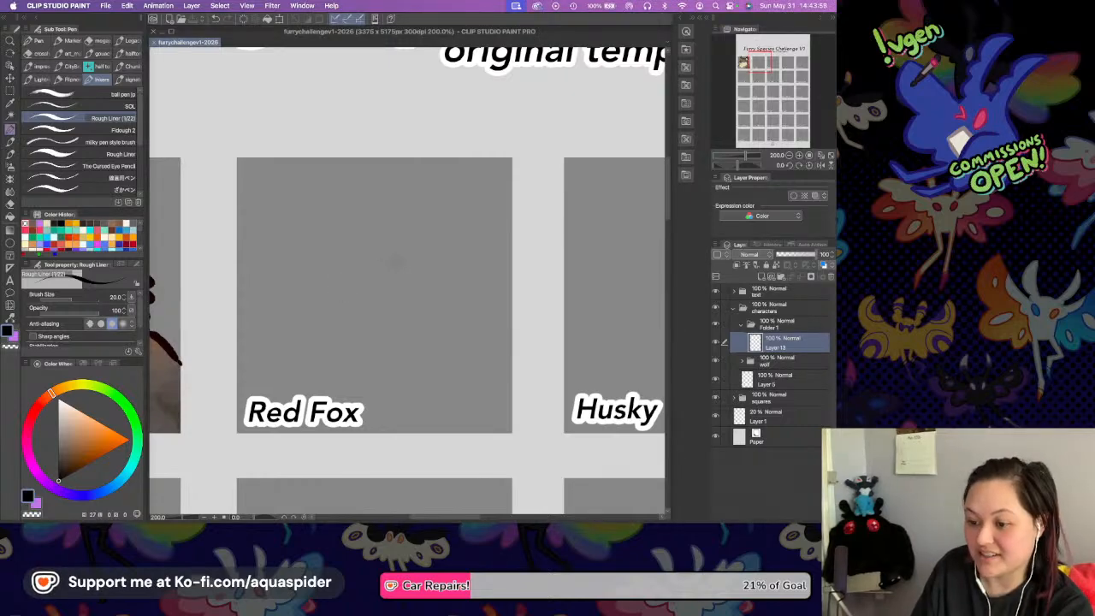
Sketch a round head outline in black in the upper middle of the Red Fox square.
{"action": "left_click_drag", "start_coordinate": [390, 276], "coordinate": [407, 231]}
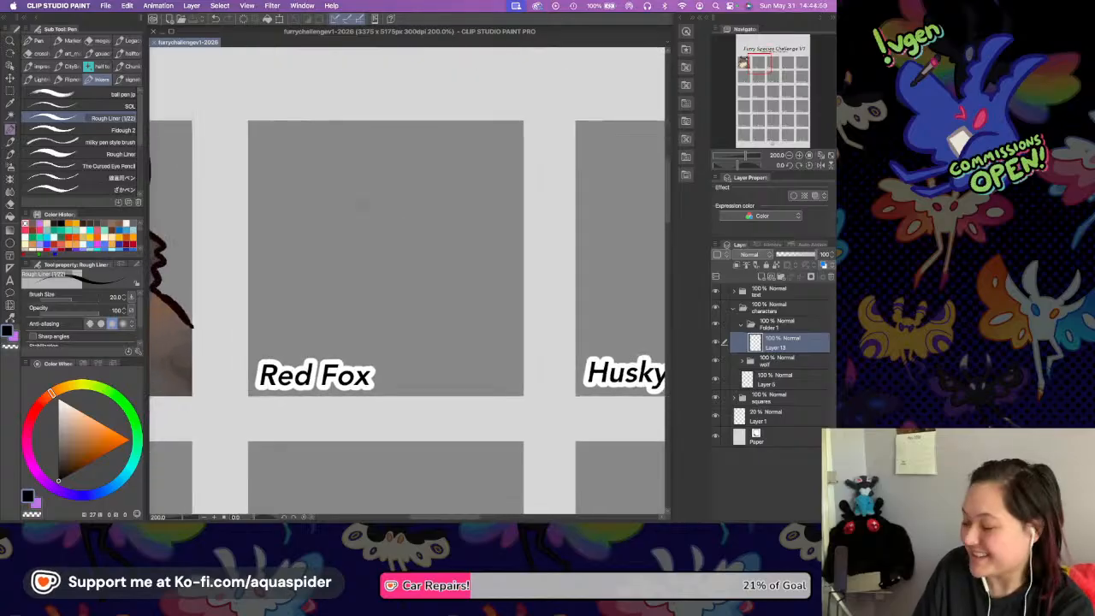
{"action": "mouse_move", "coordinate": [341, 220]}
{"action": "left_mouse_down"}
{"action": "mouse_move", "coordinate": [347, 279]}
{"action": "mouse_move", "coordinate": [378, 298]}
{"action": "left_mouse_up"}
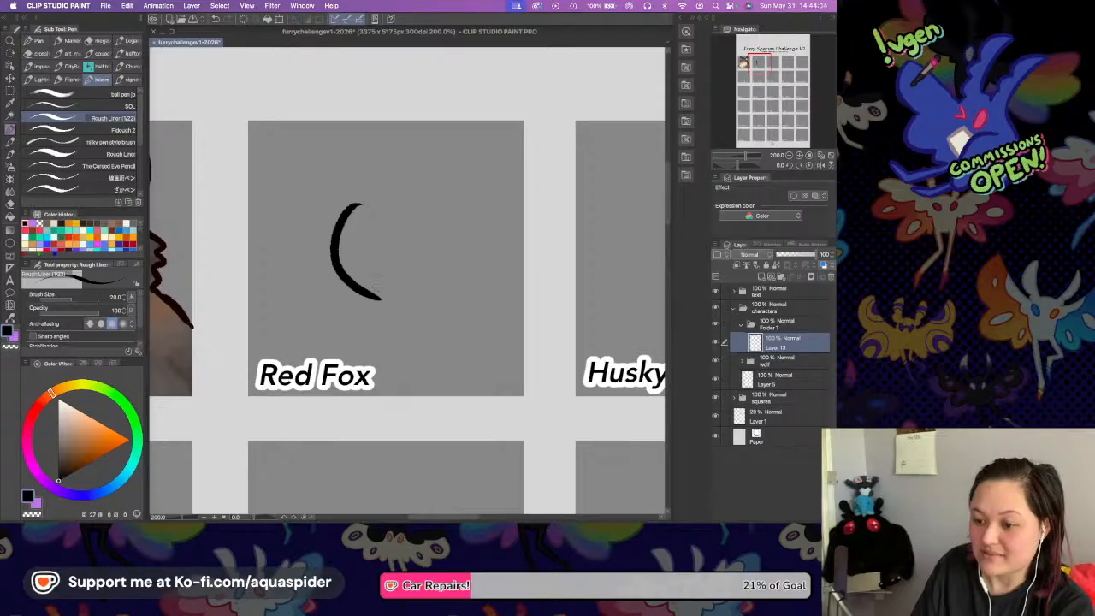
{"action": "mouse_move", "coordinate": [357, 202]}
{"action": "left_mouse_down"}
{"action": "mouse_move", "coordinate": [390, 182]}
{"action": "mouse_move", "coordinate": [448, 188]}
{"action": "left_mouse_up"}
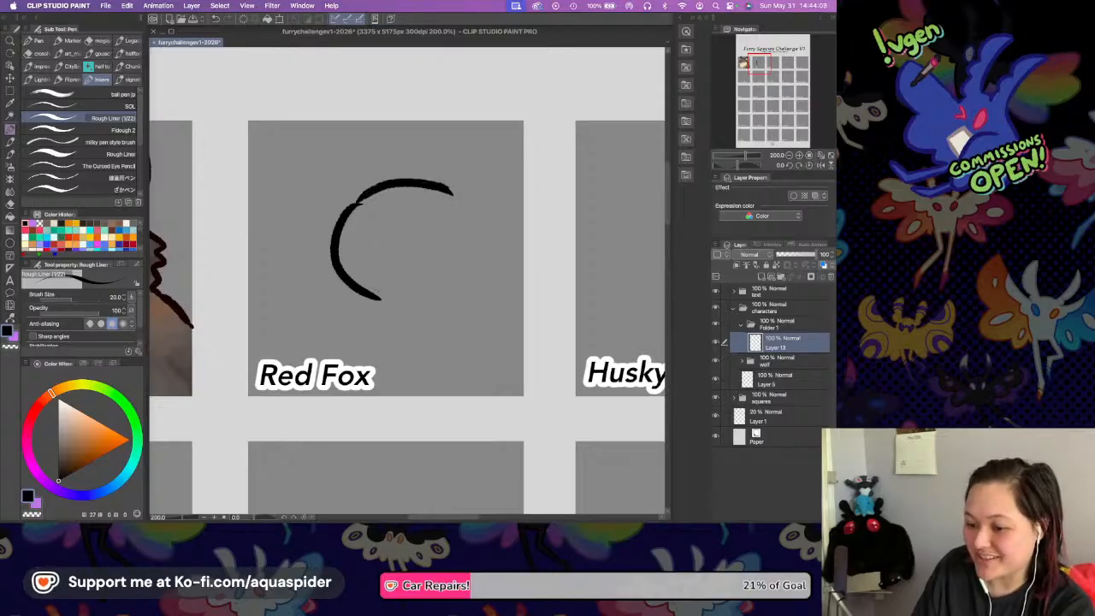
{"action": "mouse_move", "coordinate": [383, 301]}
{"action": "left_mouse_down"}
{"action": "mouse_move", "coordinate": [433, 296]}
{"action": "mouse_move", "coordinate": [475, 250]}
{"action": "left_mouse_up"}
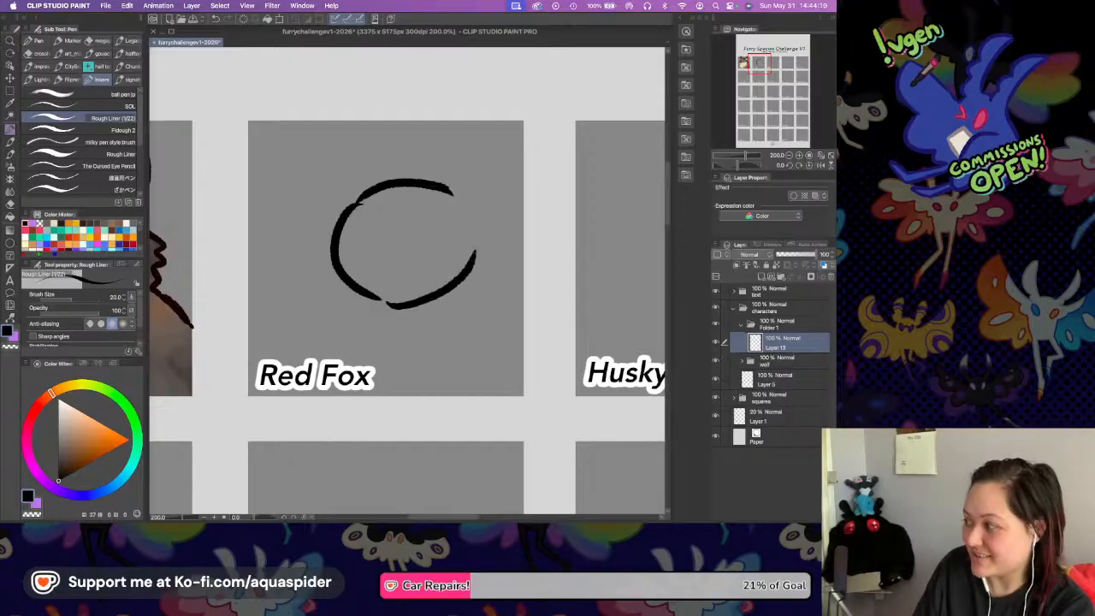
{"action": "left_click_drag", "start_coordinate": [452, 183], "coordinate": [467, 249]}
{"action": "key", "text": "ctrl+z"}
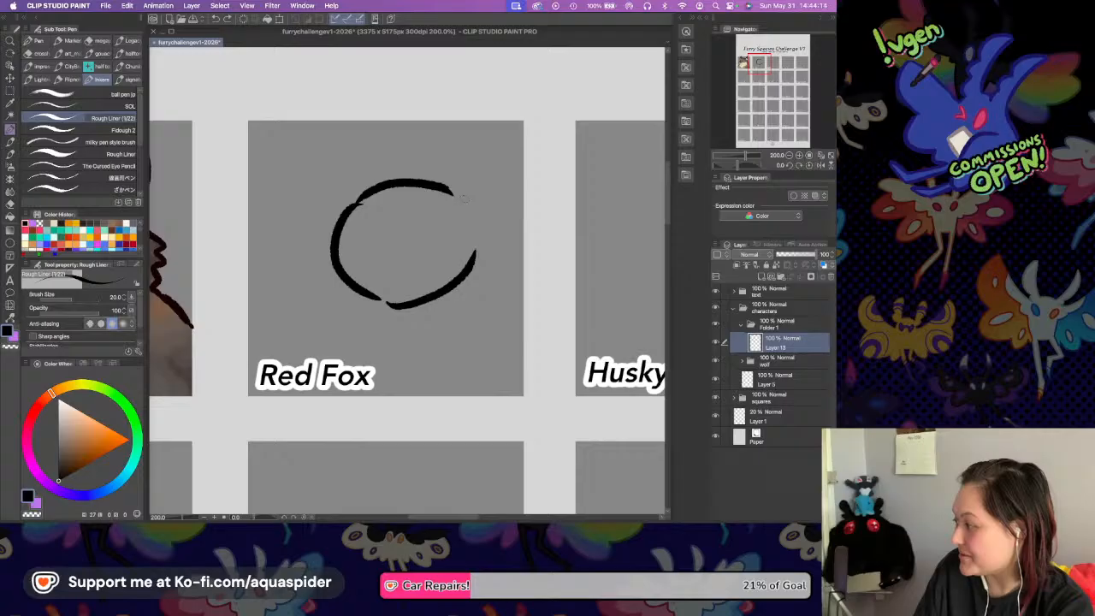
{"action": "left_click_drag", "start_coordinate": [451, 190], "coordinate": [476, 244]}
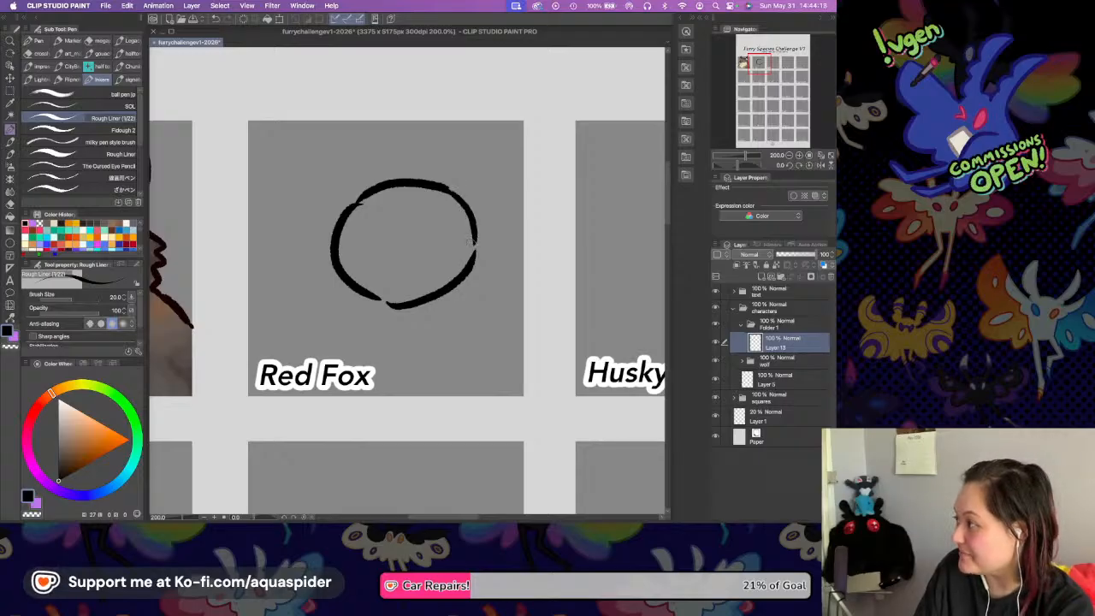
Sketch a pointed muzzle extending from the lower right of the fox's head, with a small nose near its tip.
{"action": "left_click_drag", "start_coordinate": [467, 248], "coordinate": [504, 288]}
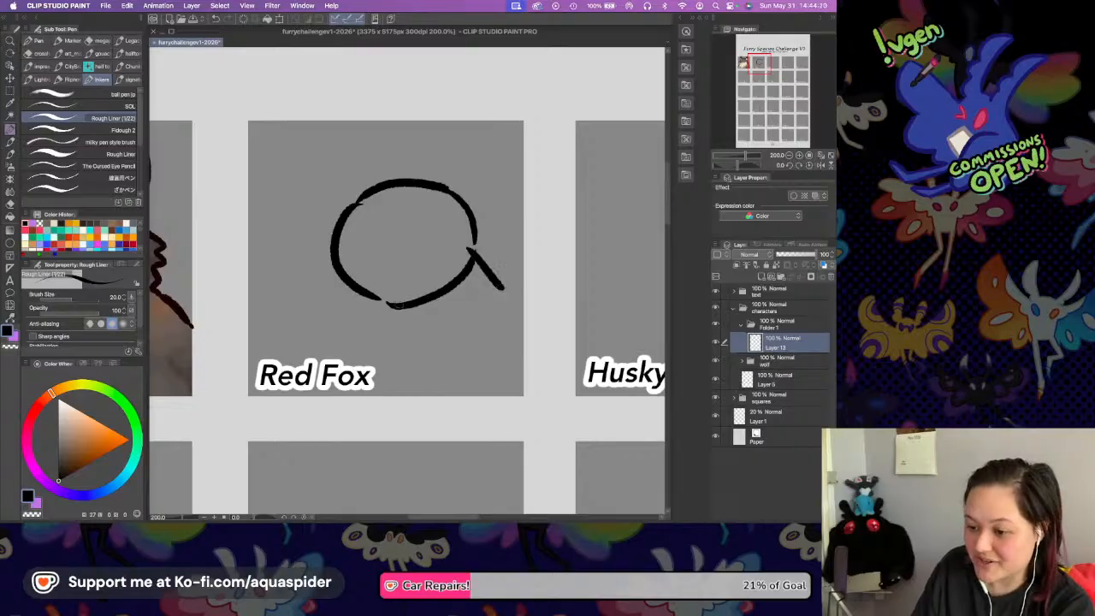
{"action": "left_click_drag", "start_coordinate": [387, 305], "coordinate": [471, 322]}
{"action": "left_click_drag", "start_coordinate": [502, 289], "coordinate": [470, 322]}
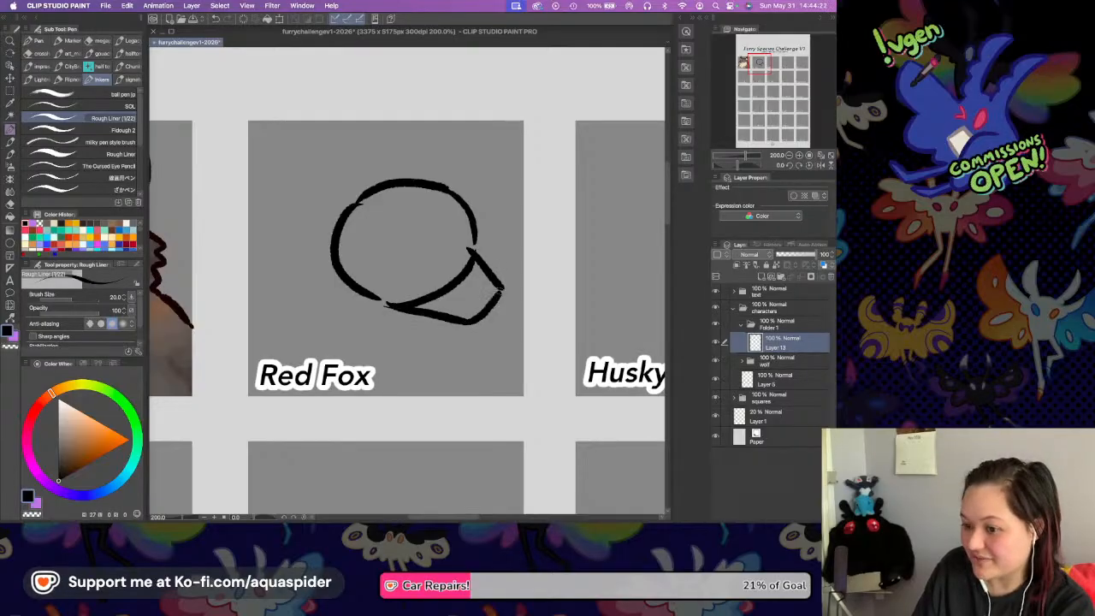
{"action": "left_click_drag", "start_coordinate": [476, 278], "coordinate": [495, 296]}
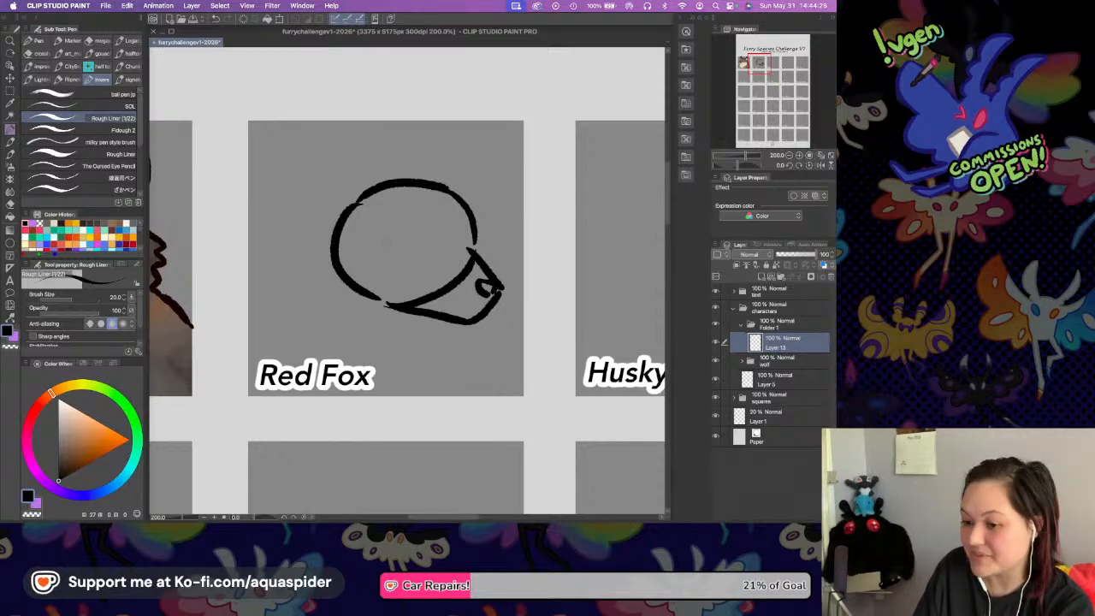
Sketch two tall pointed ears on top of the fox's head and jagged fur tufts on both cheeks.
{"action": "mouse_move", "coordinate": [371, 182]}
{"action": "left_mouse_down"}
{"action": "mouse_move", "coordinate": [341, 94]}
{"action": "mouse_move", "coordinate": [320, 237]}
{"action": "left_mouse_up"}
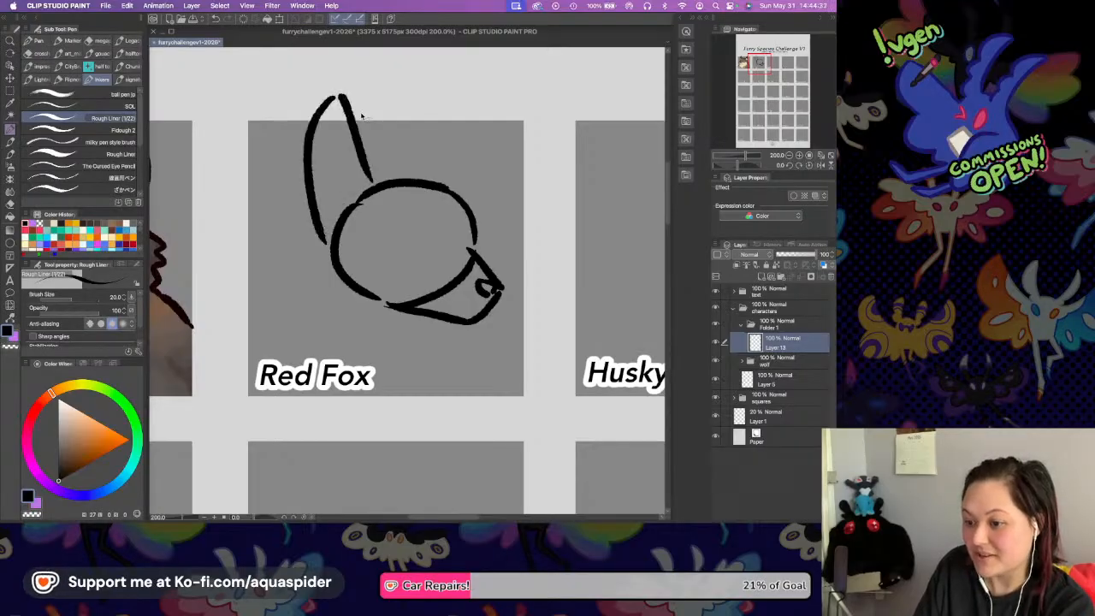
{"action": "key", "text": "super+z"}
{"action": "key", "text": "super+z"}
{"action": "mouse_move", "coordinate": [334, 97]}
{"action": "left_mouse_down"}
{"action": "mouse_move", "coordinate": [328, 128]}
{"action": "mouse_move", "coordinate": [326, 231]}
{"action": "left_mouse_up"}
{"action": "mouse_move", "coordinate": [340, 97]}
{"action": "left_mouse_down"}
{"action": "mouse_move", "coordinate": [391, 167]}
{"action": "mouse_move", "coordinate": [448, 151]}
{"action": "mouse_move", "coordinate": [492, 92]}
{"action": "left_mouse_up"}
{"action": "key", "text": "super+z"}
{"action": "mouse_move", "coordinate": [436, 175]}
{"action": "left_mouse_down"}
{"action": "mouse_move", "coordinate": [453, 147]}
{"action": "mouse_move", "coordinate": [505, 142]}
{"action": "mouse_move", "coordinate": [491, 205]}
{"action": "left_mouse_up"}
{"action": "mouse_move", "coordinate": [327, 220]}
{"action": "left_mouse_down"}
{"action": "mouse_move", "coordinate": [303, 258]}
{"action": "mouse_move", "coordinate": [325, 294]}
{"action": "left_mouse_up"}
{"action": "key", "text": "super+z"}
{"action": "mouse_move", "coordinate": [325, 224]}
{"action": "left_mouse_down"}
{"action": "mouse_move", "coordinate": [309, 261]}
{"action": "mouse_move", "coordinate": [326, 292]}
{"action": "left_mouse_up"}
{"action": "mouse_move", "coordinate": [481, 217]}
{"action": "left_mouse_down"}
{"action": "mouse_move", "coordinate": [490, 240]}
{"action": "mouse_move", "coordinate": [481, 250]}
{"action": "left_mouse_up"}
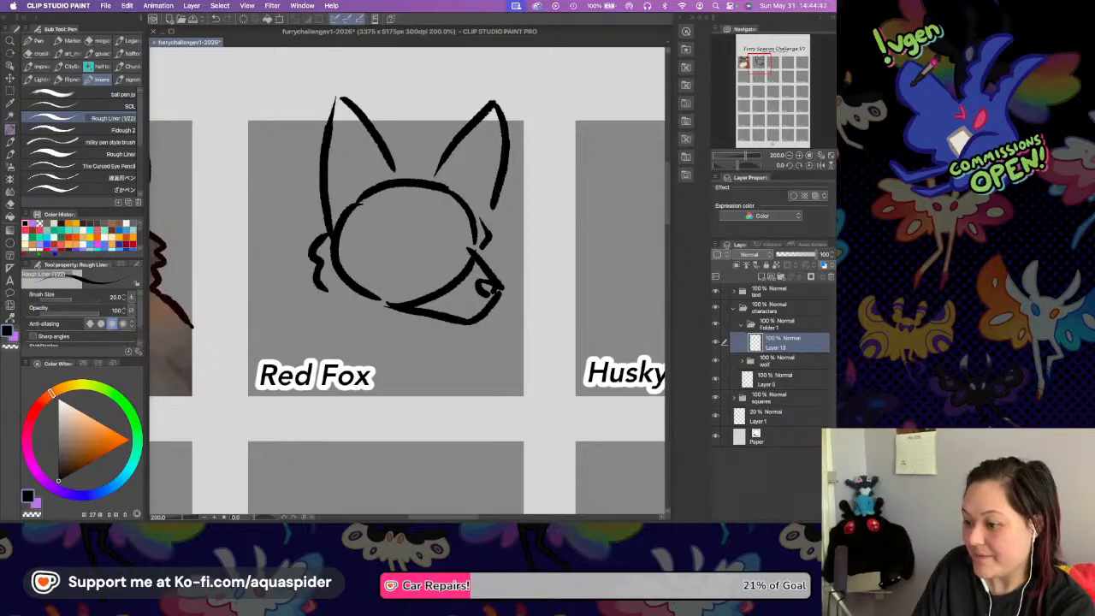
Sketch a fur tuft between the ears, and add an eye and a curved mouth line to the fox's face.
{"action": "mouse_move", "coordinate": [399, 163]}
{"action": "left_mouse_down"}
{"action": "mouse_move", "coordinate": [428, 158]}
{"action": "mouse_move", "coordinate": [453, 190]}
{"action": "left_mouse_up"}
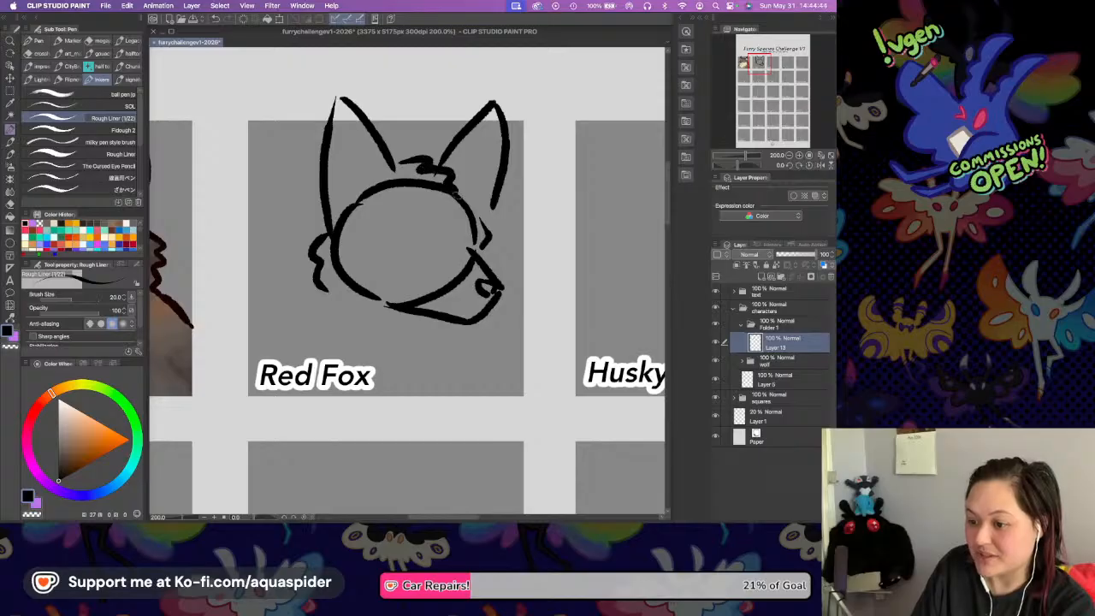
{"action": "left_click_drag", "start_coordinate": [376, 236], "coordinate": [402, 248]}
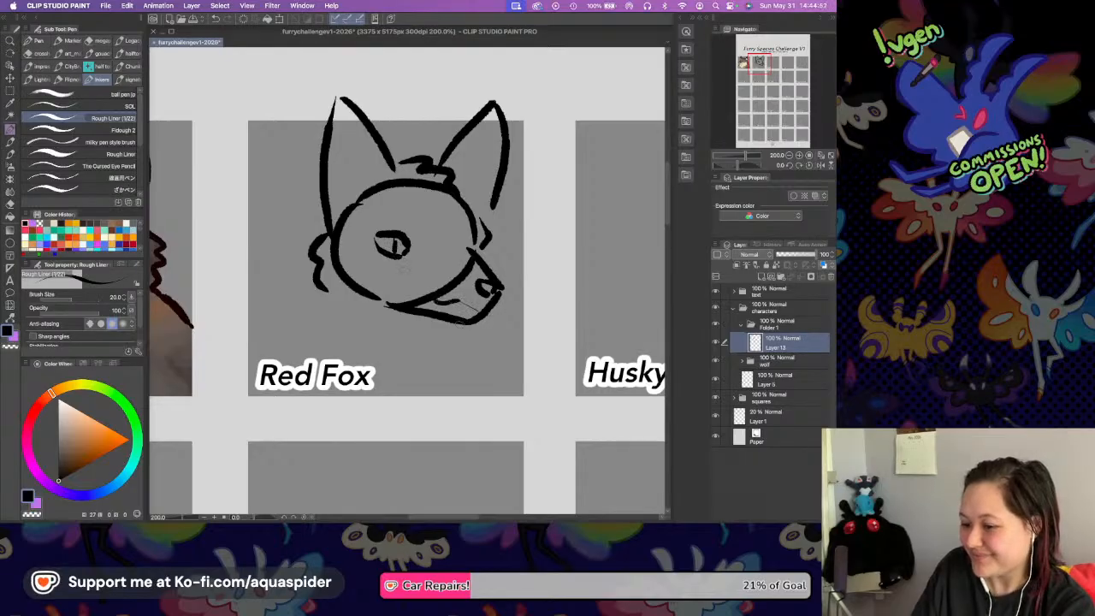
{"action": "key", "text": "super+z"}
{"action": "mouse_move", "coordinate": [431, 291]}
{"action": "left_mouse_down"}
{"action": "mouse_move", "coordinate": [489, 303]}
{"action": "mouse_move", "coordinate": [430, 296]}
{"action": "mouse_move", "coordinate": [463, 309]}
{"action": "left_mouse_up"}
{"action": "key", "text": "super+z"}
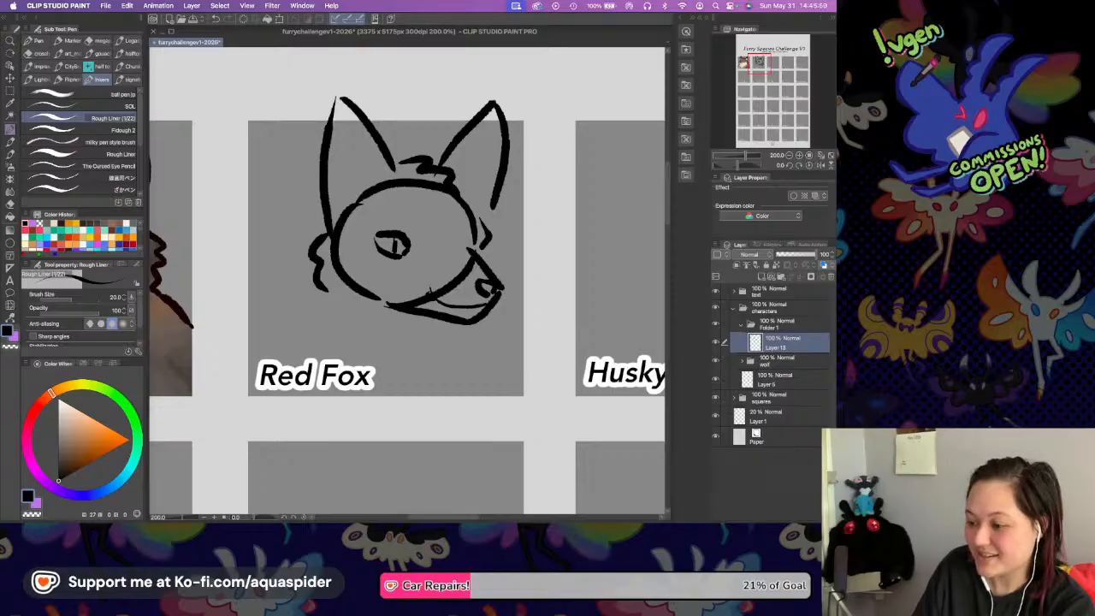
Delete the layer holding the first fox sketch and add an empty raster layer inside Folder 1.
{"action": "left_click", "coordinate": [803, 269]}
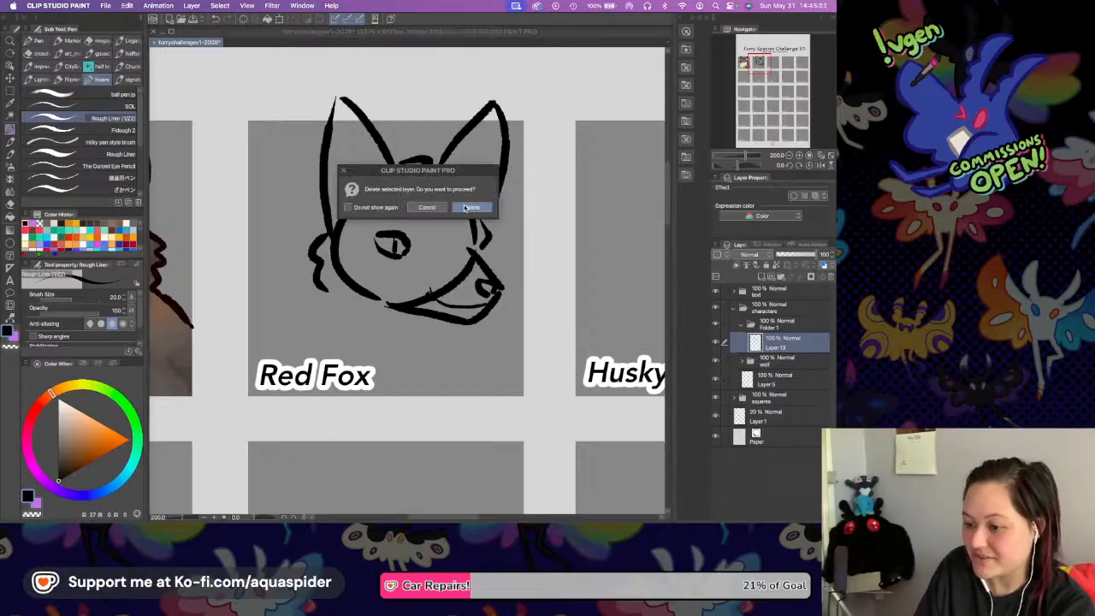
{"action": "key", "text": "Return"}
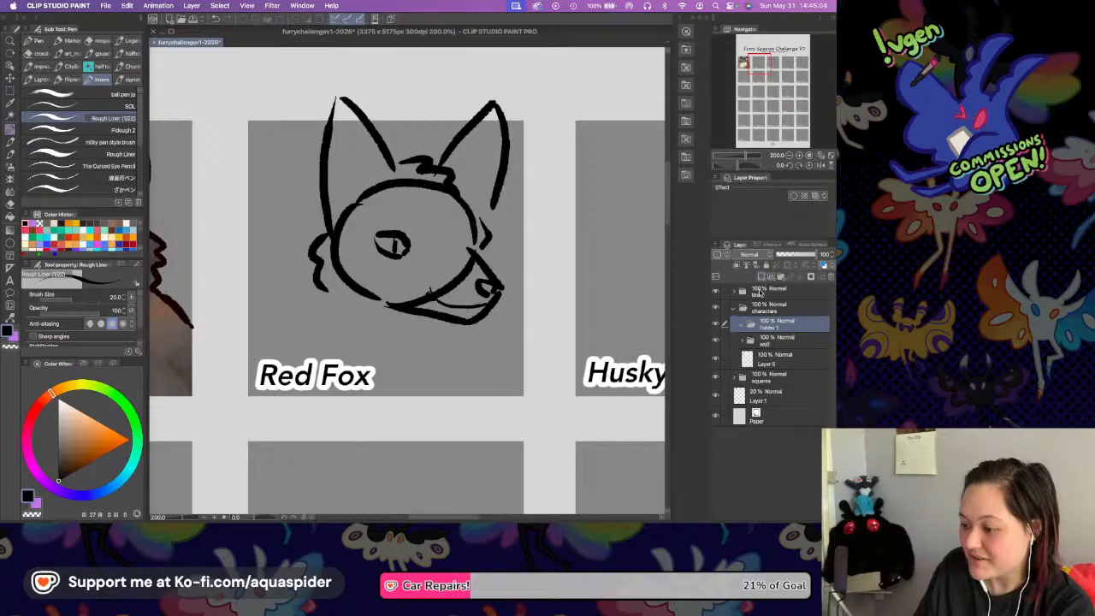
{"action": "left_click", "coordinate": [761, 279]}
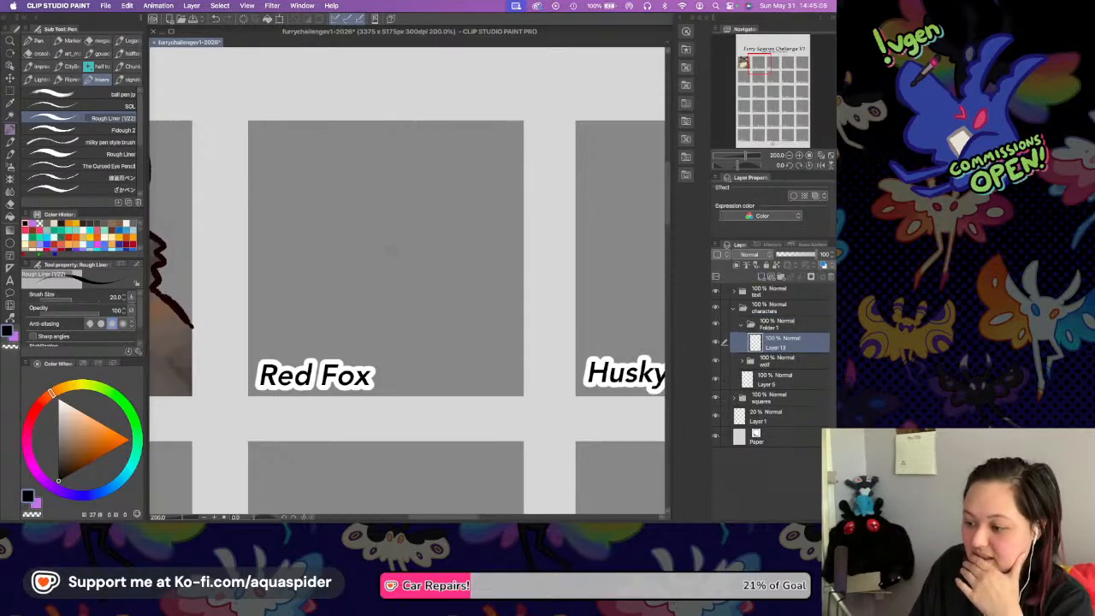
Rename Folder 1 to "red fox", reselect its empty raster layer, and save the document with the text folder hidden.
{"action": "left_click", "coordinate": [772, 326]}
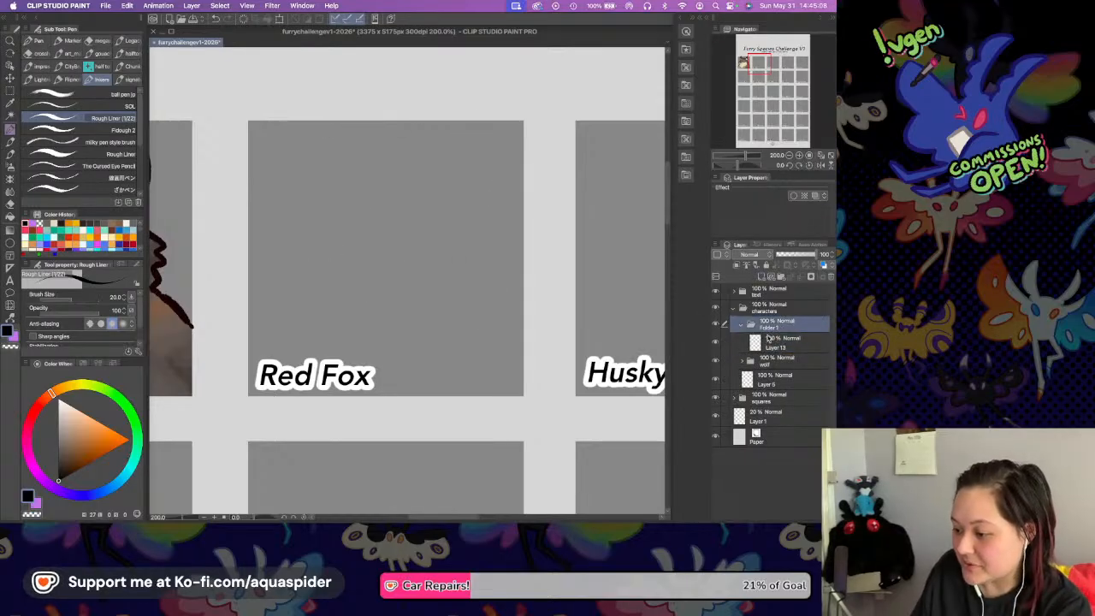
{"action": "double_click", "coordinate": [774, 326]}
{"action": "type", "text": "red fox"}
{"action": "key", "text": "Return"}
{"action": "left_click", "coordinate": [785, 339]}
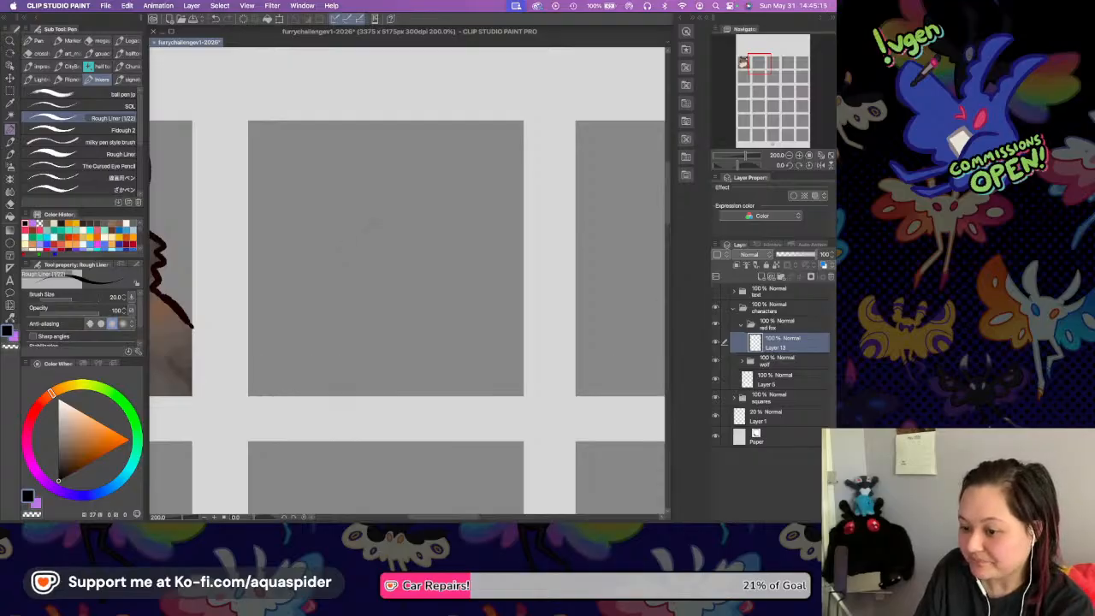
{"action": "key", "text": "super+s"}
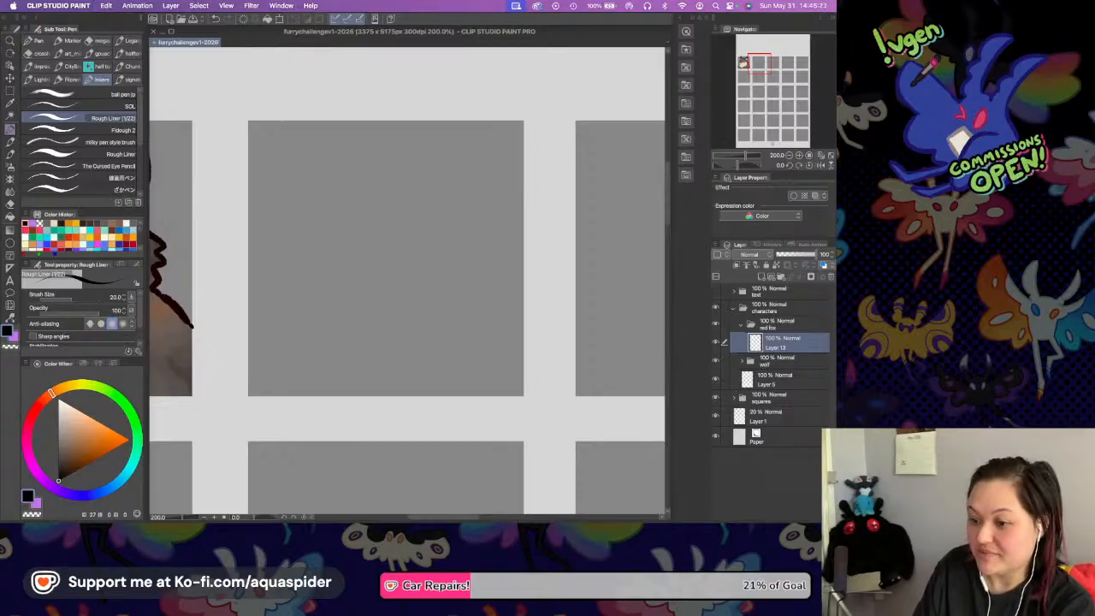
Draw a new rounded head outline in black in the upper middle of the empty fox square.
{"action": "mouse_move", "coordinate": [363, 183]}
{"action": "left_mouse_down"}
{"action": "mouse_move", "coordinate": [336, 216]}
{"action": "mouse_move", "coordinate": [370, 277]}
{"action": "left_mouse_up"}
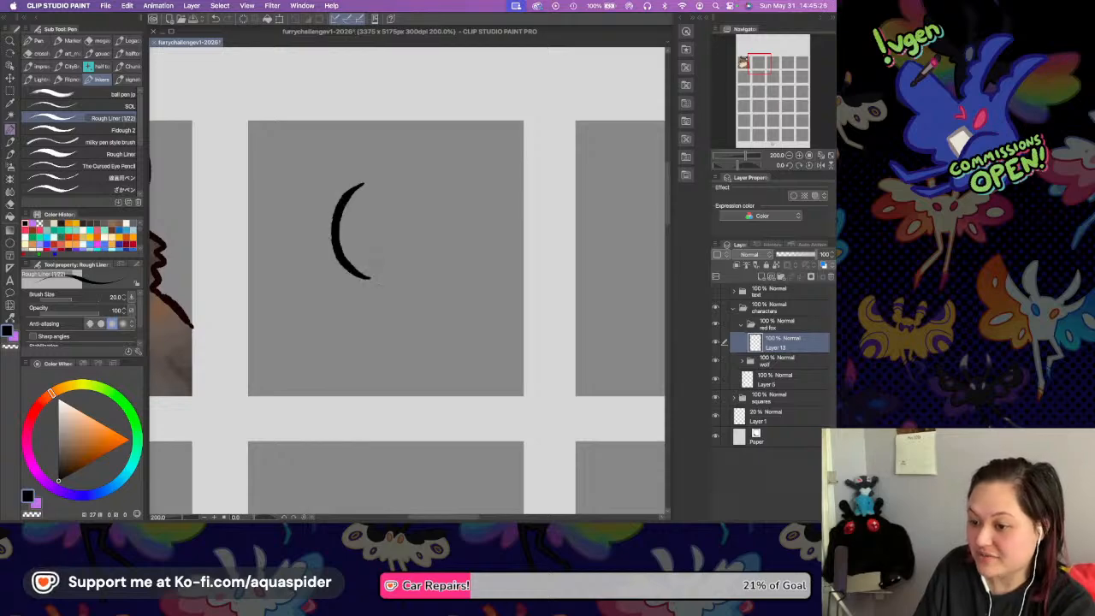
{"action": "left_click_drag", "start_coordinate": [354, 184], "coordinate": [453, 183]}
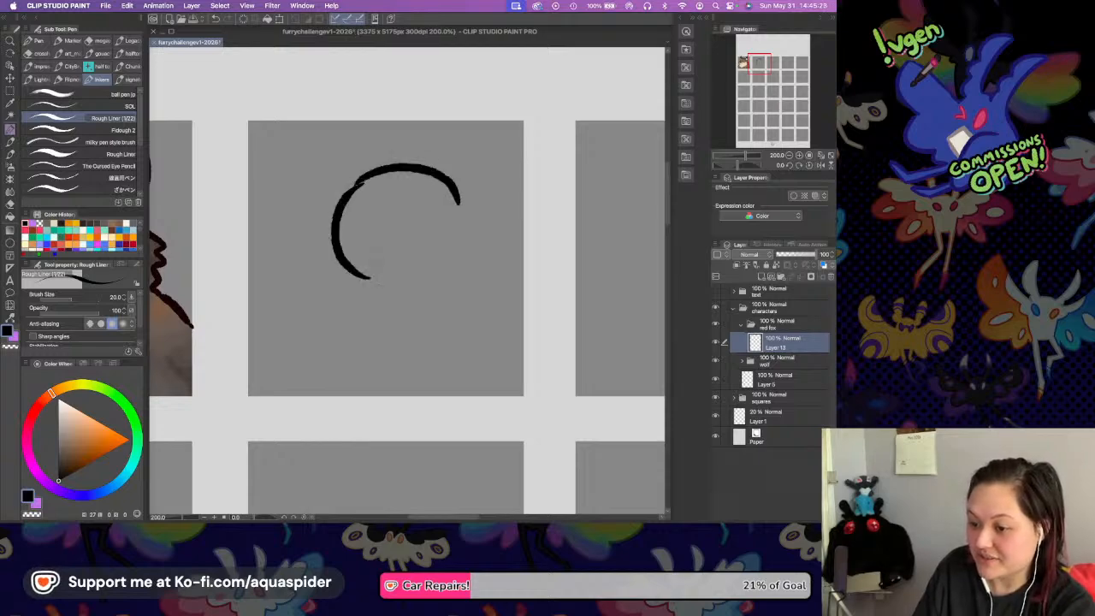
{"action": "mouse_move", "coordinate": [368, 279]}
{"action": "left_mouse_down"}
{"action": "mouse_move", "coordinate": [453, 275]}
{"action": "mouse_move", "coordinate": [467, 262]}
{"action": "left_mouse_up"}
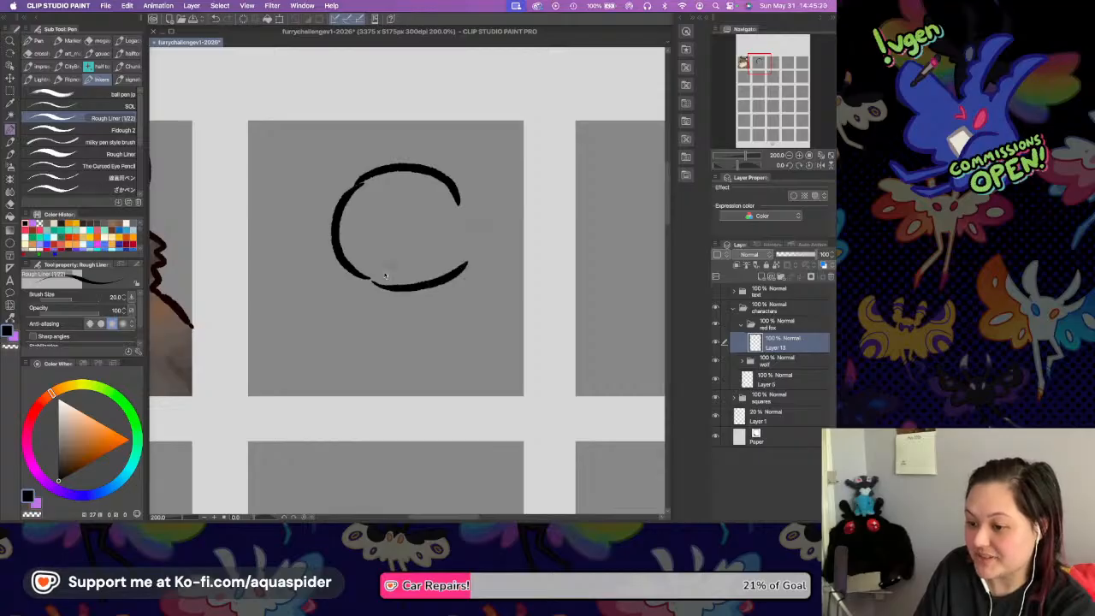
{"action": "key", "text": "ctrl+z"}
{"action": "left_click_drag", "start_coordinate": [369, 279], "coordinate": [454, 253]}
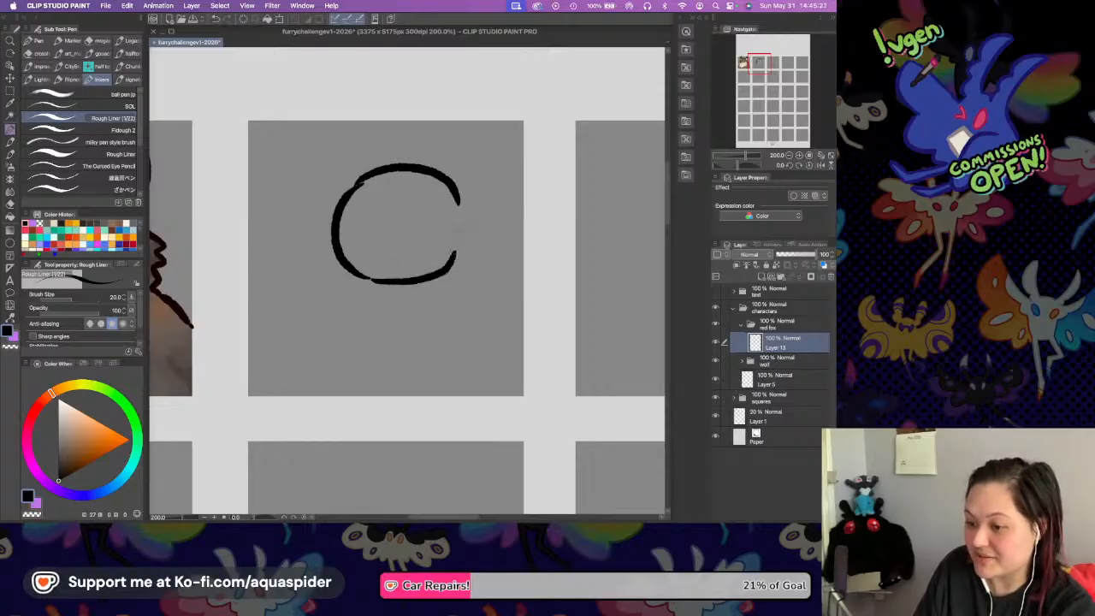
{"action": "left_click_drag", "start_coordinate": [459, 204], "coordinate": [454, 258]}
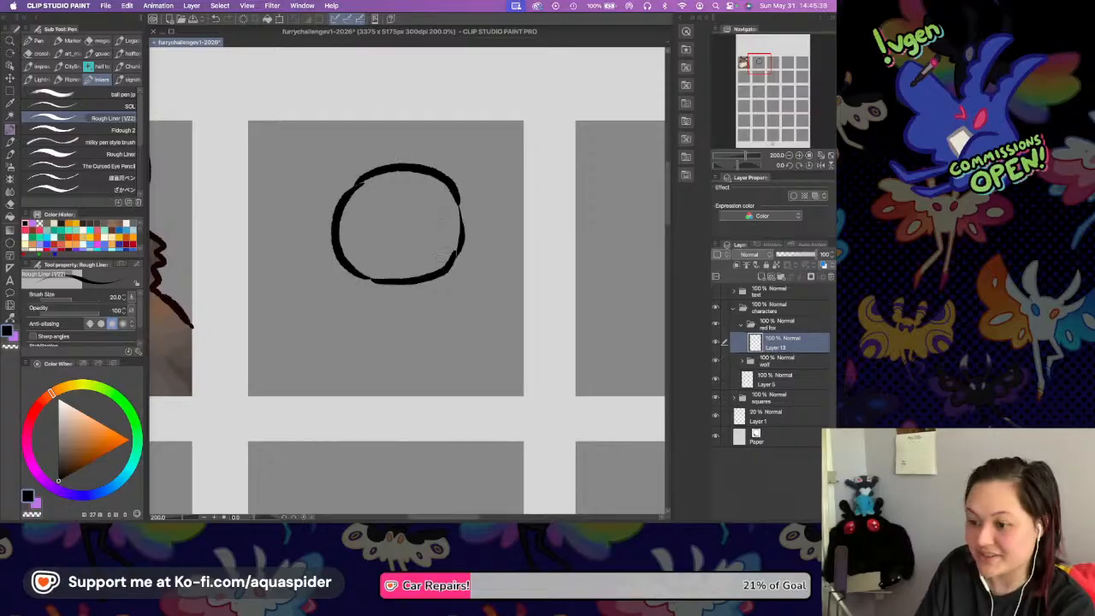
Draw a short muzzle with a small nose on the right side of the new head, and tidy its lower jaw line.
{"action": "left_click_drag", "start_coordinate": [431, 230], "coordinate": [495, 249]}
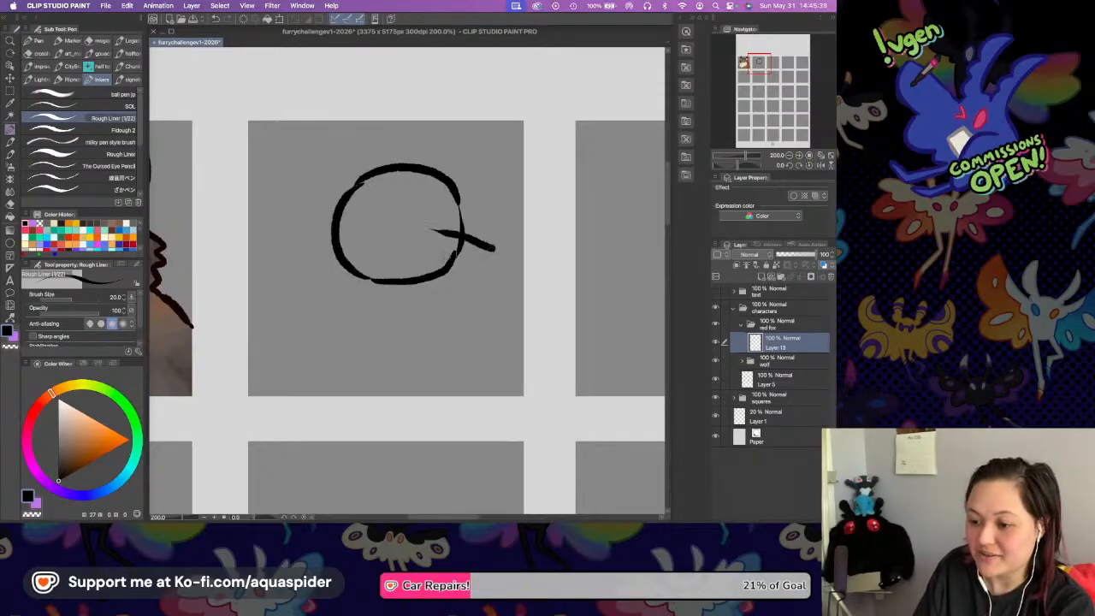
{"action": "key", "text": "super+z"}
{"action": "left_click_drag", "start_coordinate": [441, 224], "coordinate": [487, 244]}
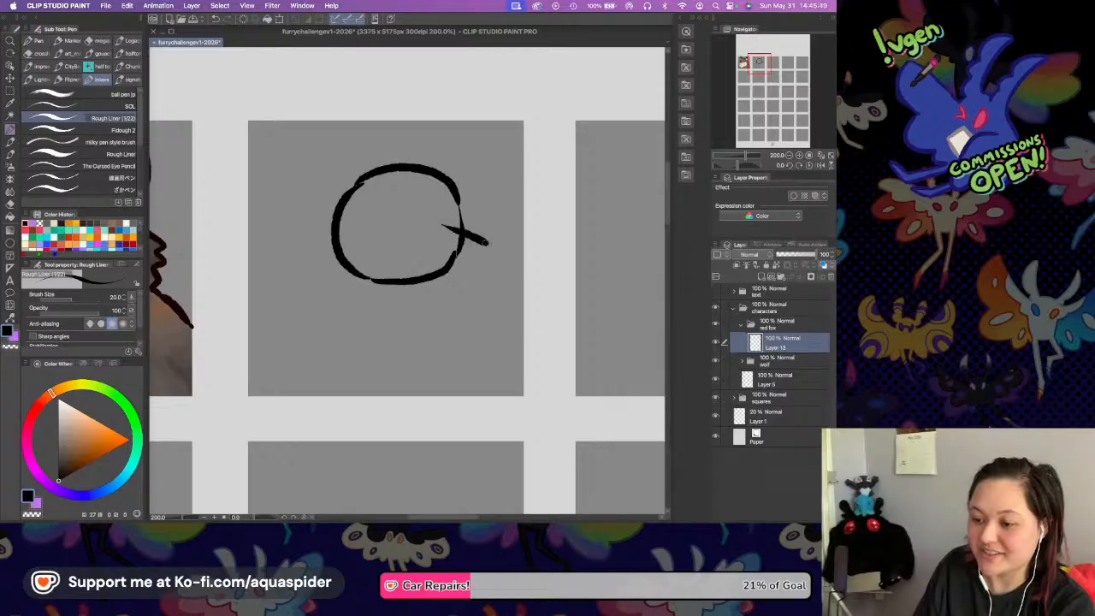
{"action": "left_click_drag", "start_coordinate": [402, 286], "coordinate": [473, 271]}
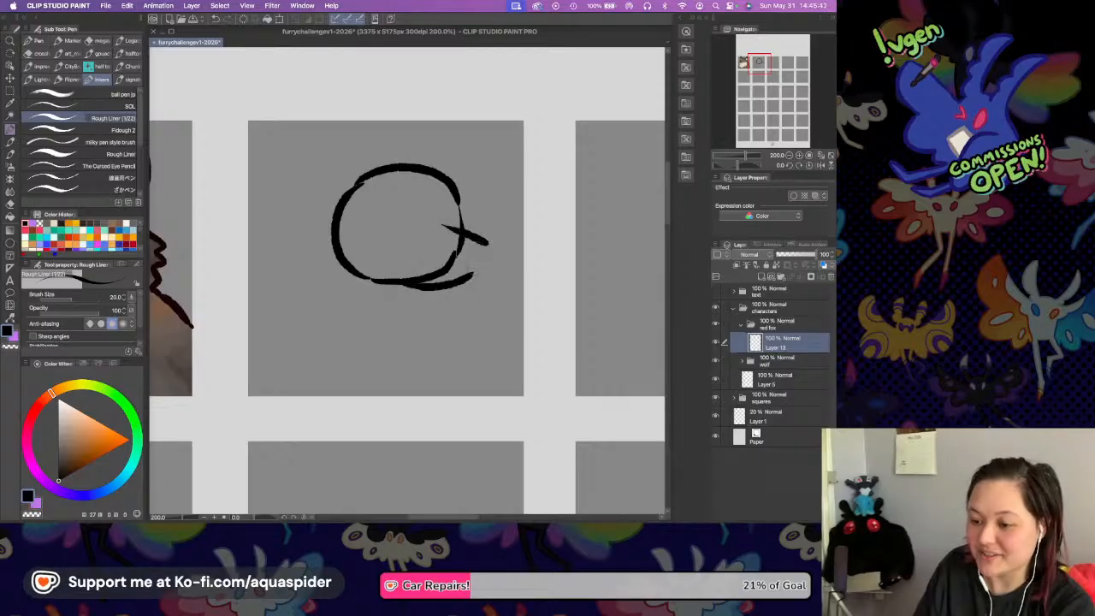
{"action": "key", "text": "super+z"}
{"action": "mouse_move", "coordinate": [405, 283]}
{"action": "left_mouse_down"}
{"action": "mouse_move", "coordinate": [456, 291]}
{"action": "mouse_move", "coordinate": [490, 246]}
{"action": "mouse_move", "coordinate": [463, 255]}
{"action": "left_mouse_up"}
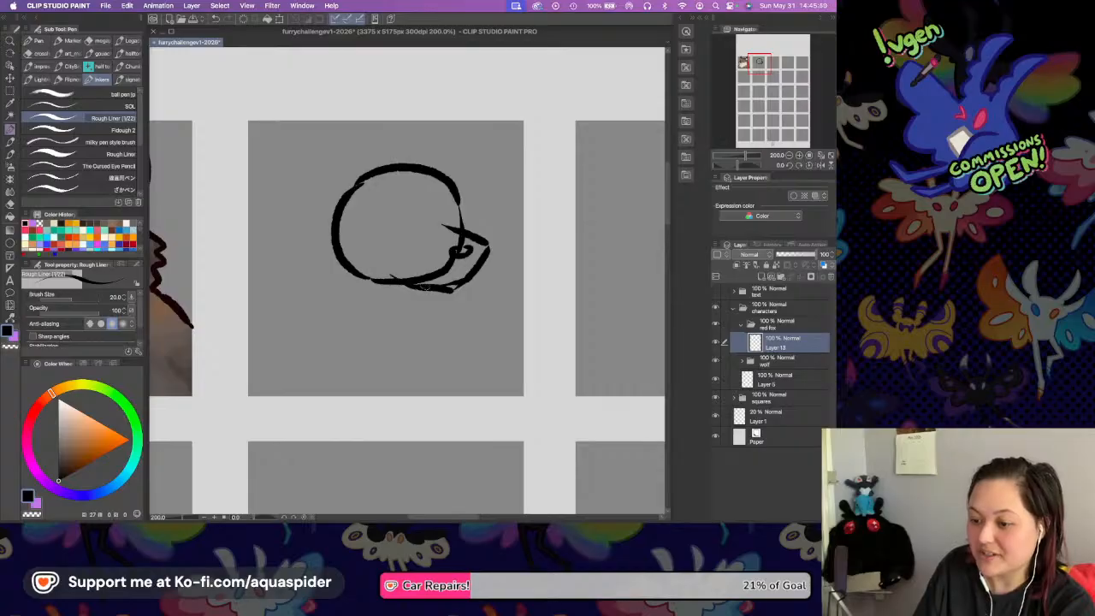
{"action": "mouse_move", "coordinate": [417, 284]}
{"action": "left_mouse_down"}
{"action": "mouse_move", "coordinate": [409, 281]}
{"action": "mouse_move", "coordinate": [457, 284]}
{"action": "left_mouse_up"}
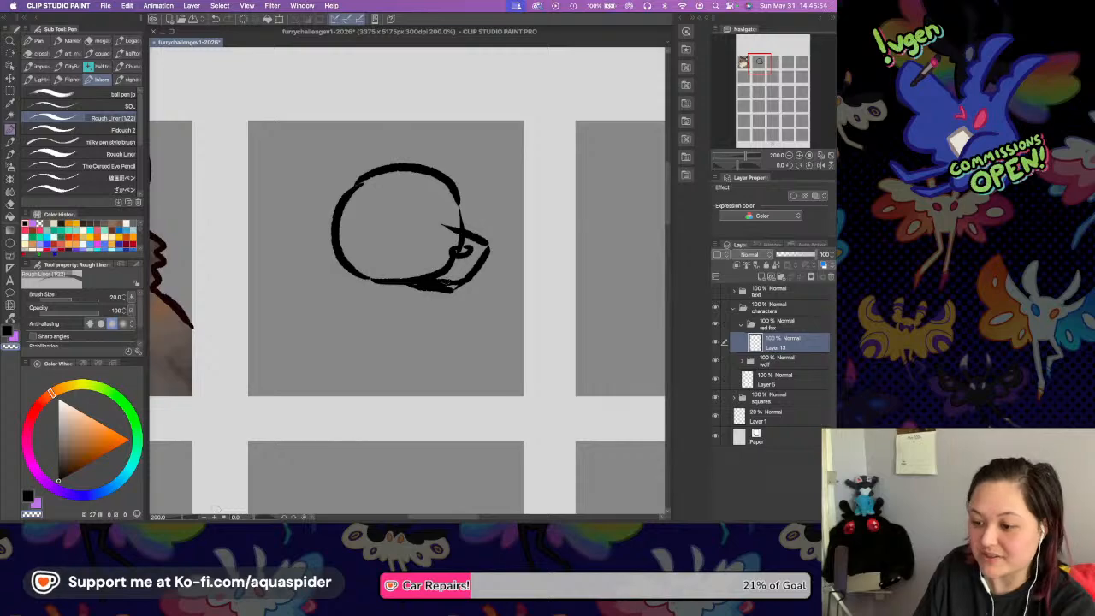
{"action": "key", "text": "ctrl+z"}
{"action": "key", "text": "ctrl+z"}
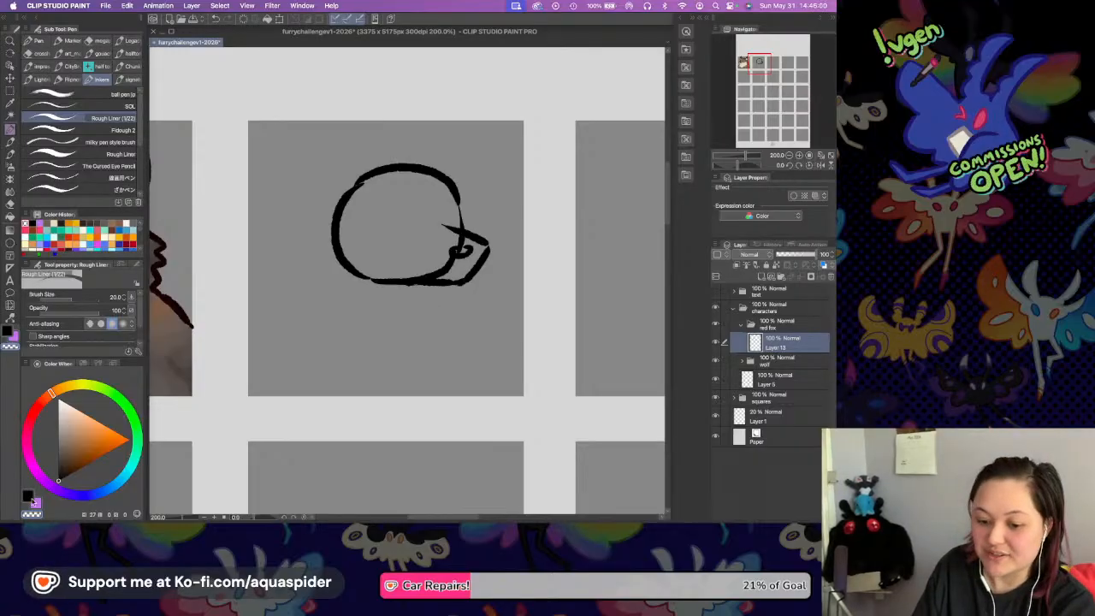
Sketch two tall pointed ears on the fox head, redrawing the right one slightly narrower and closer to the head.
{"action": "mouse_move", "coordinate": [373, 180]}
{"action": "left_mouse_down"}
{"action": "mouse_move", "coordinate": [353, 157]}
{"action": "mouse_move", "coordinate": [316, 135]}
{"action": "mouse_move", "coordinate": [307, 195]}
{"action": "mouse_move", "coordinate": [334, 271]}
{"action": "left_mouse_up"}
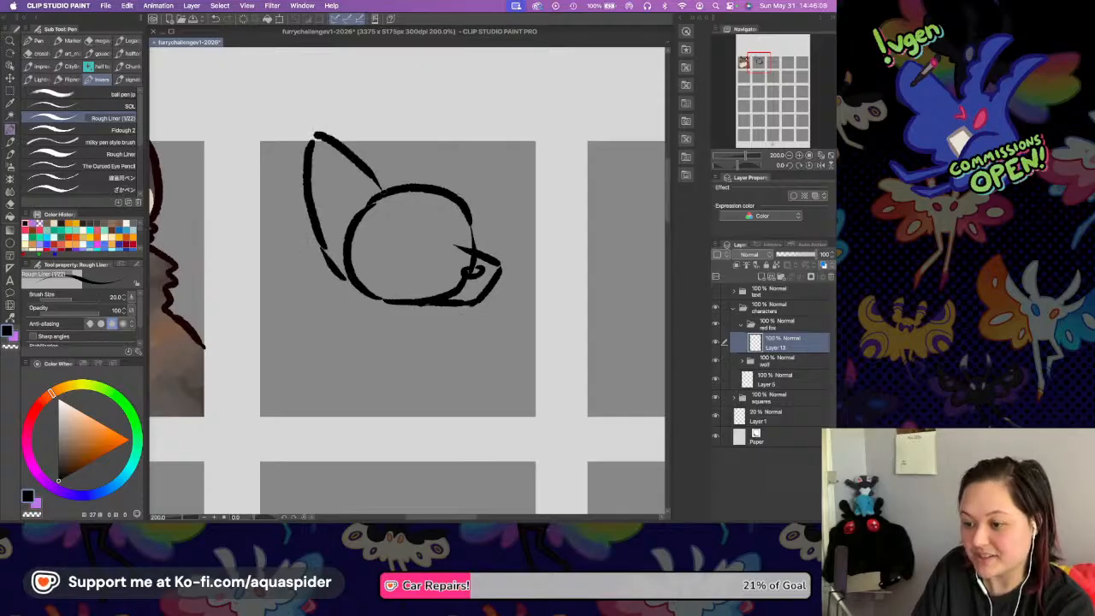
{"action": "mouse_move", "coordinate": [448, 186]}
{"action": "left_mouse_down"}
{"action": "mouse_move", "coordinate": [491, 135]}
{"action": "mouse_move", "coordinate": [503, 224]}
{"action": "left_mouse_up"}
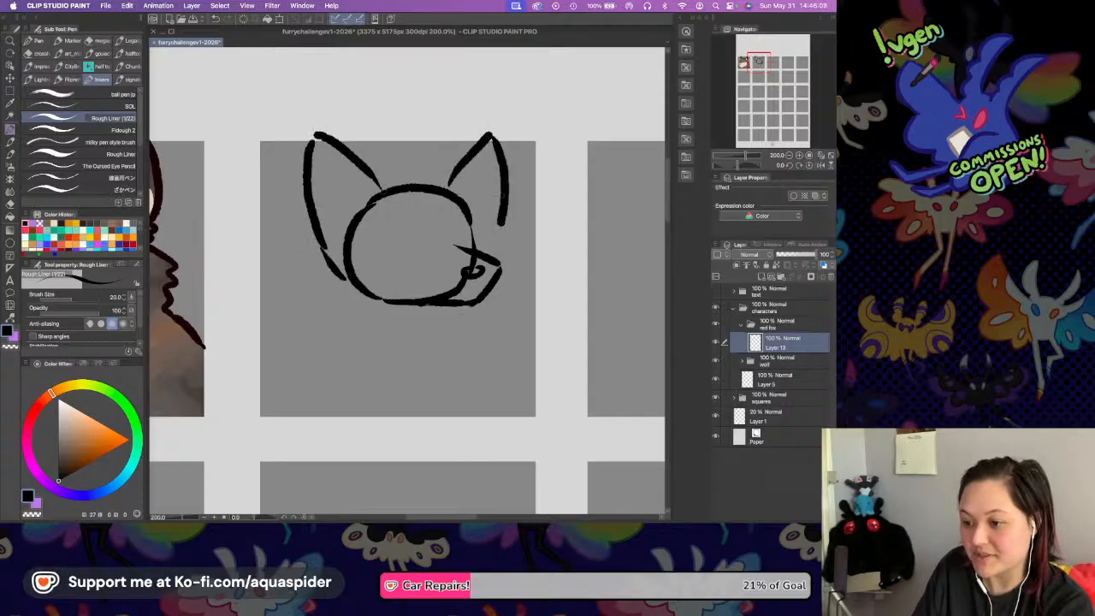
{"action": "key", "text": "super+z"}
{"action": "key", "text": "super+z"}
{"action": "mouse_move", "coordinate": [438, 184]}
{"action": "left_mouse_down"}
{"action": "mouse_move", "coordinate": [489, 132]}
{"action": "mouse_move", "coordinate": [477, 238]}
{"action": "left_mouse_up"}
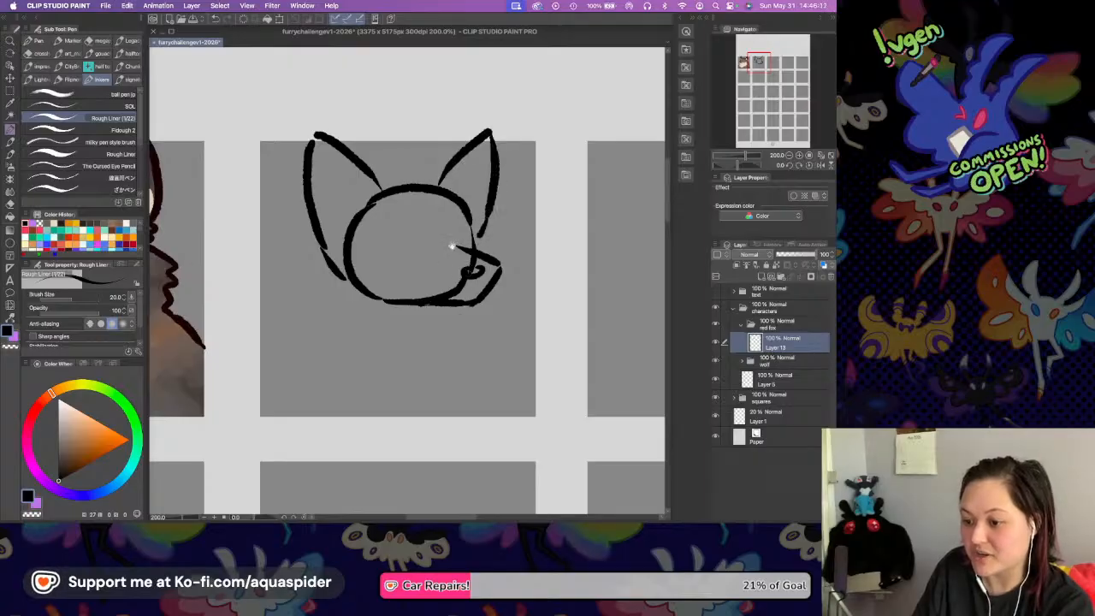
Move the fox sketch layer slightly to the left within its square and return to the Rough Liner pen.
{"action": "scroll", "coordinate": [452, 246], "scroll_direction": "down", "scroll_amount": 1}
{"action": "key", "text": "k"}
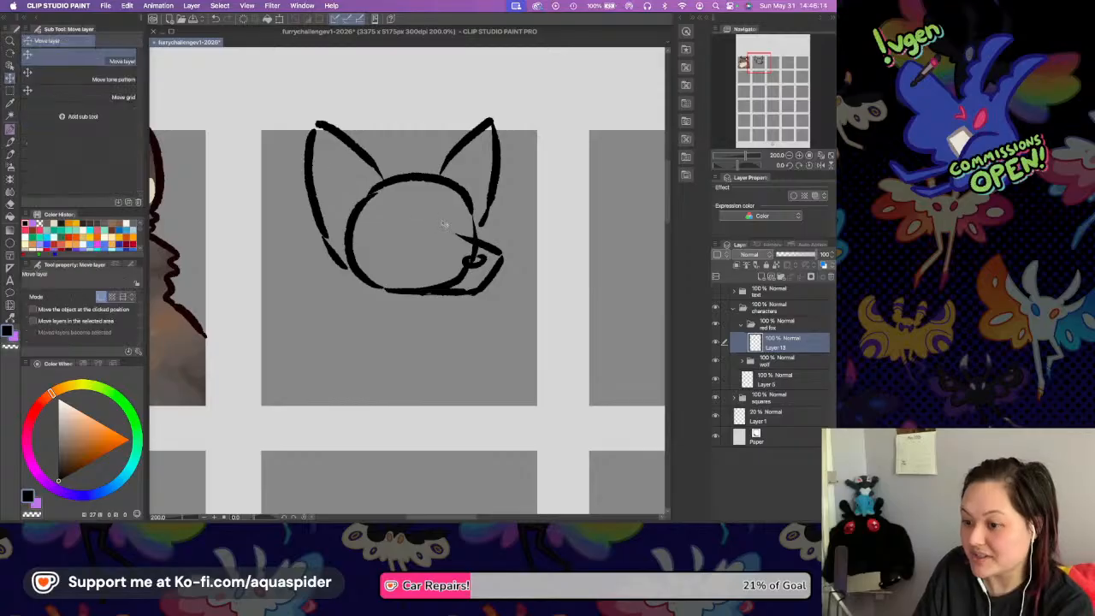
{"action": "left_click_drag", "start_coordinate": [439, 237], "coordinate": [433, 238]}
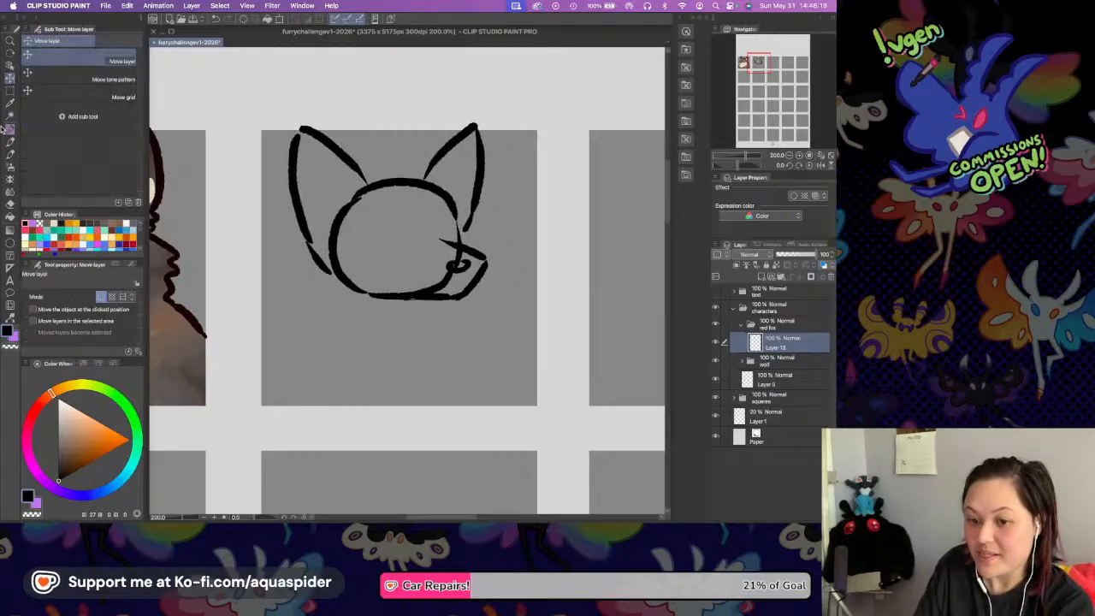
{"action": "key", "text": "p"}
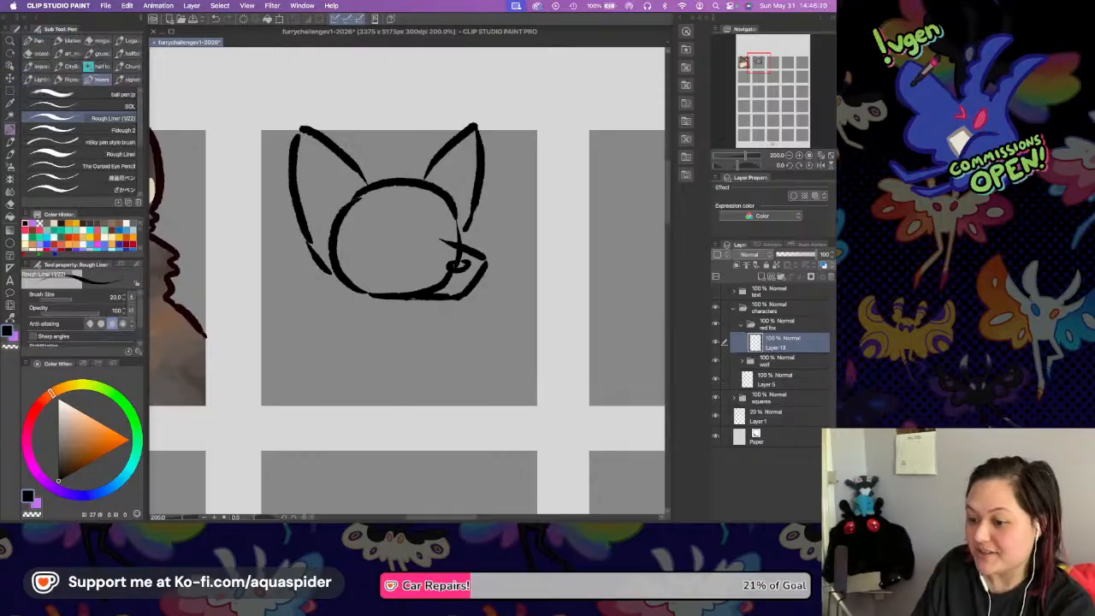
Sketch neck fur tufts and both sloping shoulders, and add a three-toed paw resting on the square's lower edge.
{"action": "left_click_drag", "start_coordinate": [354, 294], "coordinate": [347, 320]}
{"action": "left_click_drag", "start_coordinate": [340, 313], "coordinate": [345, 325]}
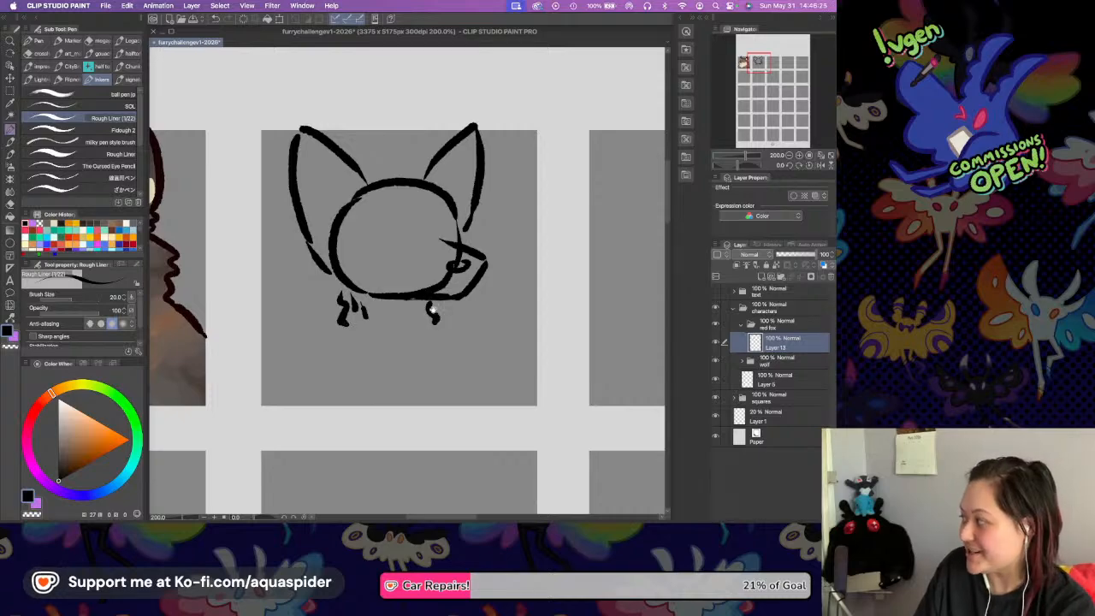
{"action": "scroll", "coordinate": [433, 308], "scroll_direction": "down", "scroll_amount": 2}
{"action": "mouse_move", "coordinate": [342, 290]}
{"action": "left_mouse_down"}
{"action": "mouse_move", "coordinate": [296, 318]}
{"action": "mouse_move", "coordinate": [279, 372]}
{"action": "left_mouse_up"}
{"action": "left_click_drag", "start_coordinate": [438, 296], "coordinate": [496, 354]}
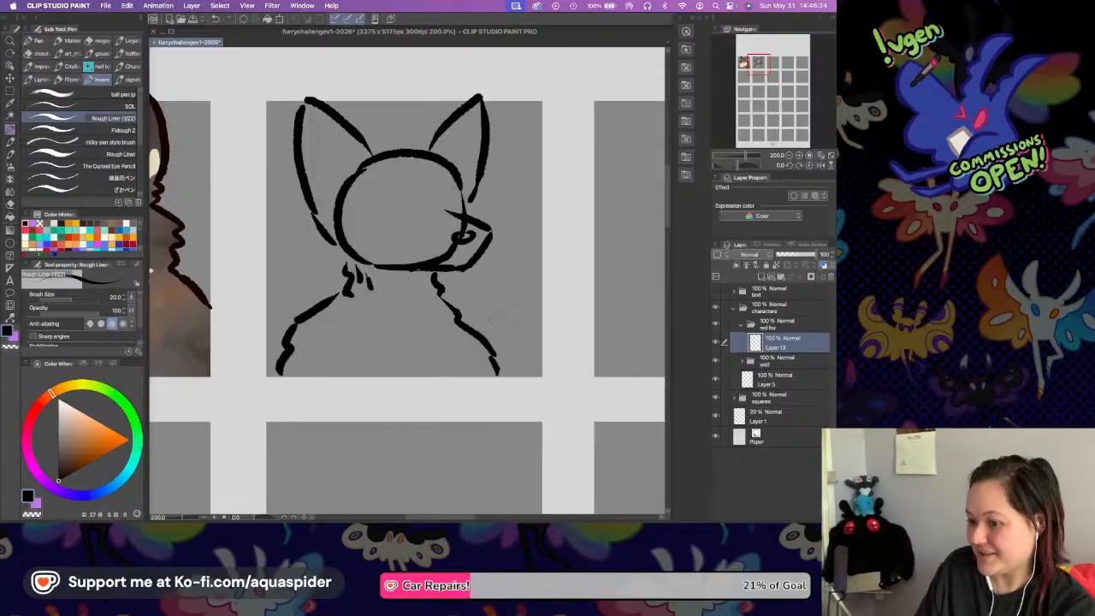
{"action": "mouse_move", "coordinate": [312, 377]}
{"action": "left_mouse_down"}
{"action": "mouse_move", "coordinate": [339, 367]}
{"action": "mouse_move", "coordinate": [327, 352]}
{"action": "mouse_move", "coordinate": [340, 367]}
{"action": "mouse_move", "coordinate": [354, 345]}
{"action": "mouse_move", "coordinate": [367, 369]}
{"action": "mouse_move", "coordinate": [361, 389]}
{"action": "mouse_move", "coordinate": [382, 342]}
{"action": "mouse_move", "coordinate": [395, 381]}
{"action": "left_mouse_up"}
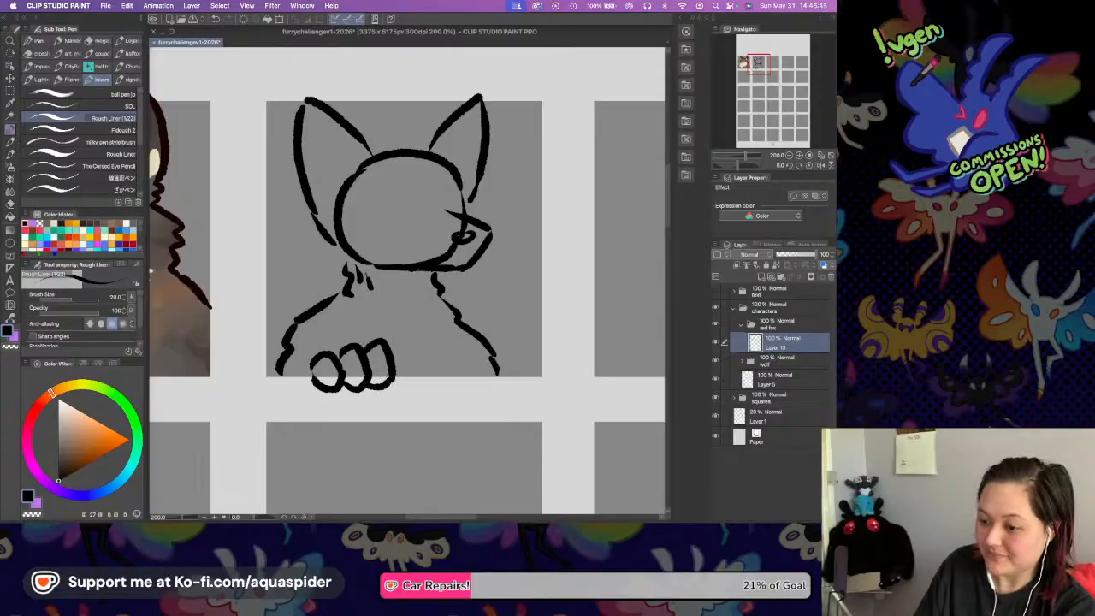
Sketch the fox's mouth line and both eyes with slit pupils, and save the document.
{"action": "mouse_move", "coordinate": [419, 247]}
{"action": "left_mouse_down"}
{"action": "mouse_move", "coordinate": [441, 259]}
{"action": "mouse_move", "coordinate": [482, 252]}
{"action": "left_mouse_up"}
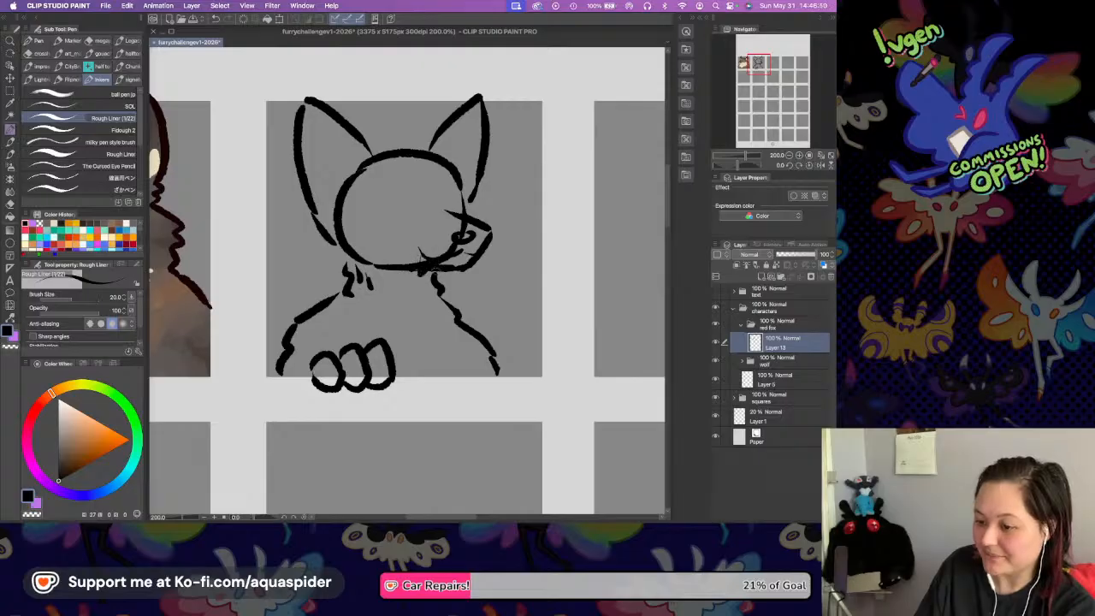
{"action": "mouse_move", "coordinate": [364, 197]}
{"action": "left_mouse_down"}
{"action": "mouse_move", "coordinate": [402, 213]}
{"action": "mouse_move", "coordinate": [462, 187]}
{"action": "mouse_move", "coordinate": [468, 214]}
{"action": "left_mouse_up"}
{"action": "key", "text": "super+z"}
{"action": "key", "text": "super+z"}
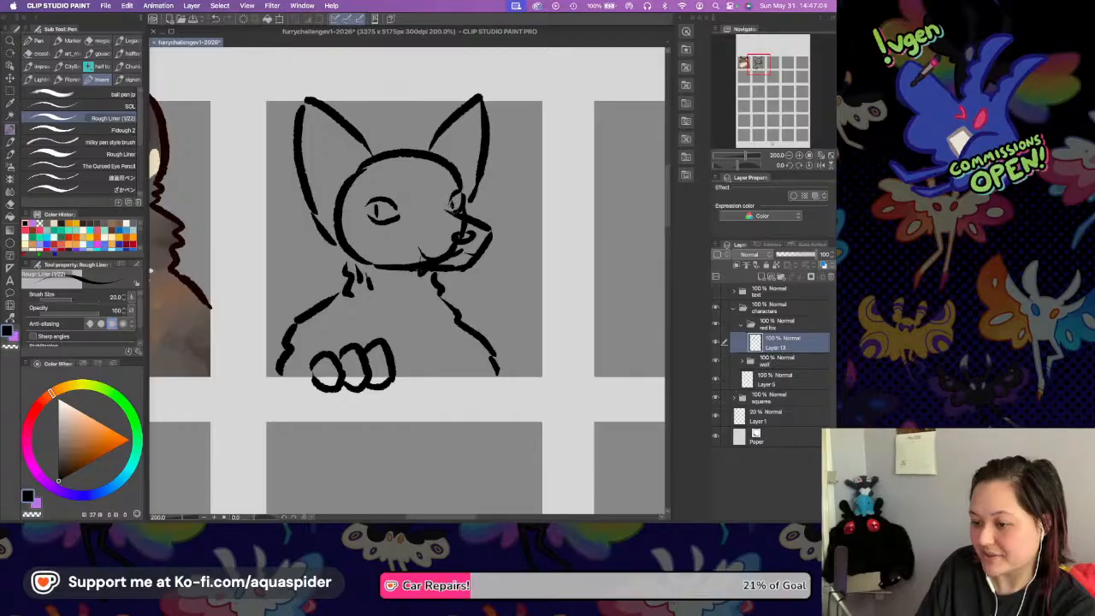
{"action": "key", "text": "super+s"}
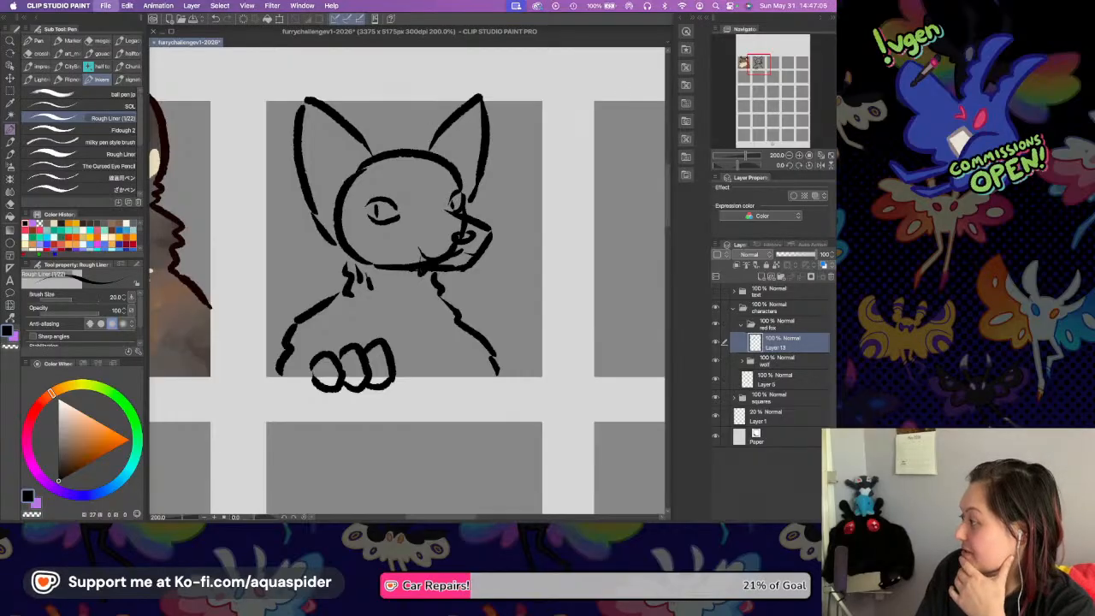
Add a jagged fur tuft on top of the head and zigzag cheek fur below the left ear.
{"action": "key", "text": "super+Tab"}
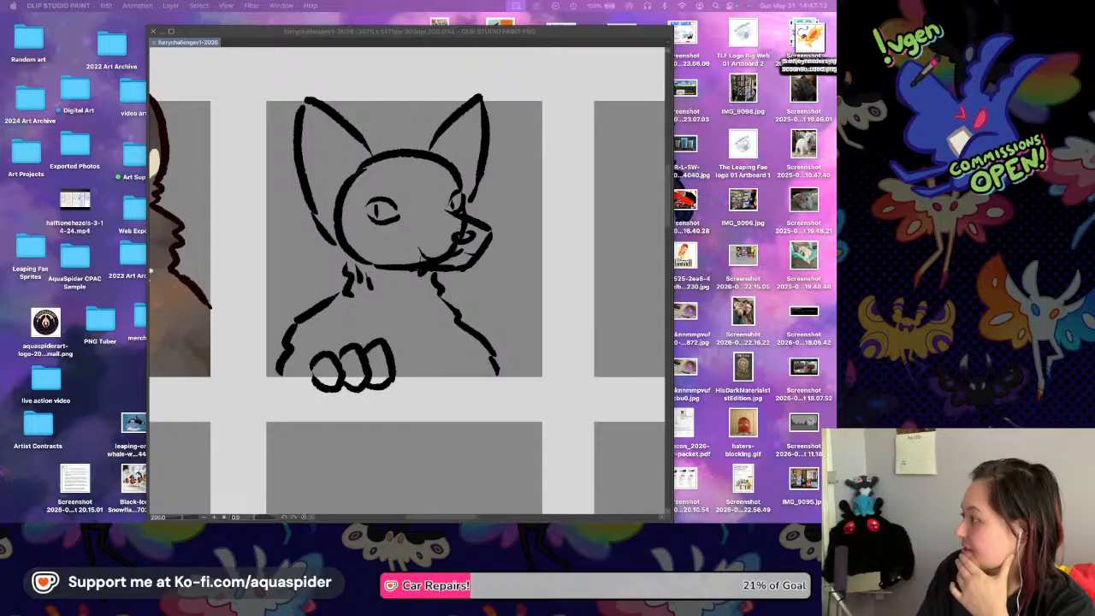
{"action": "left_click", "coordinate": [505, 337]}
{"action": "mouse_move", "coordinate": [373, 155]}
{"action": "left_mouse_down"}
{"action": "mouse_move", "coordinate": [422, 137]}
{"action": "mouse_move", "coordinate": [441, 159]}
{"action": "left_mouse_up"}
{"action": "left_click_drag", "start_coordinate": [323, 225], "coordinate": [328, 257]}
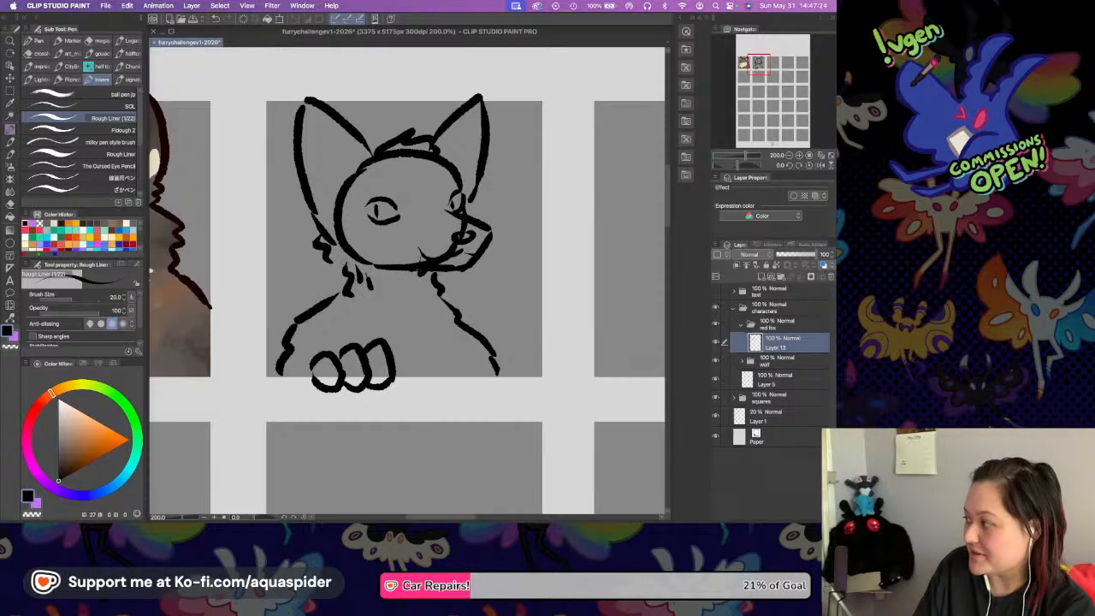
{"action": "key", "text": "super+z"}
{"action": "left_click_drag", "start_coordinate": [332, 241], "coordinate": [324, 243]}
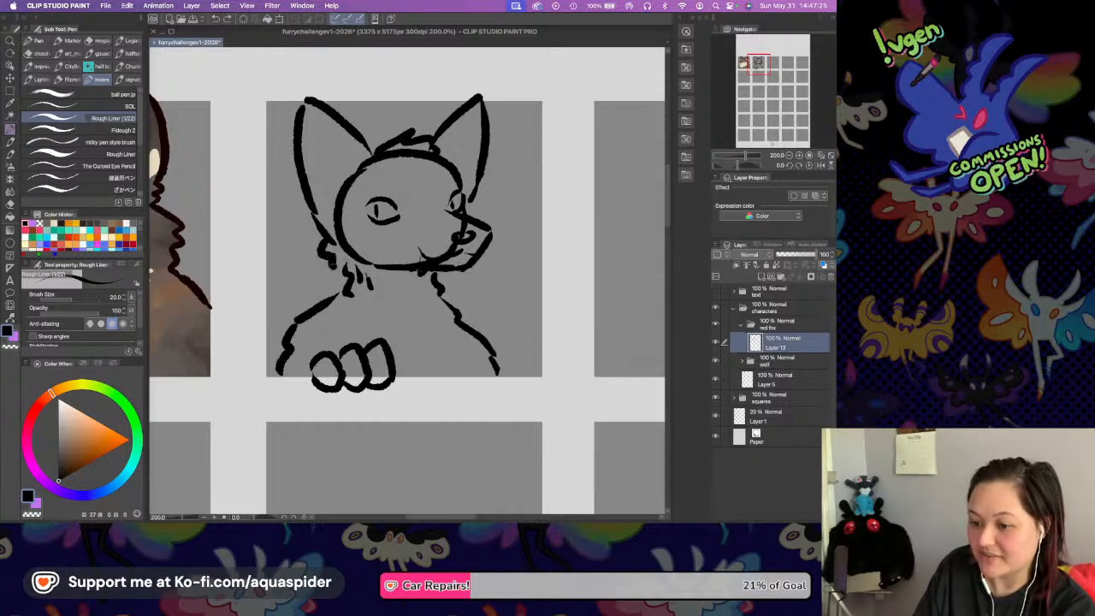
Add fur under the jaw and a second arm line down the right shoulder, and try a toe beside it.
{"action": "mouse_move", "coordinate": [451, 275]}
{"action": "left_mouse_down"}
{"action": "mouse_move", "coordinate": [508, 350]}
{"action": "mouse_move", "coordinate": [505, 376]}
{"action": "left_mouse_up"}
{"action": "left_click_drag", "start_coordinate": [496, 306], "coordinate": [475, 294]}
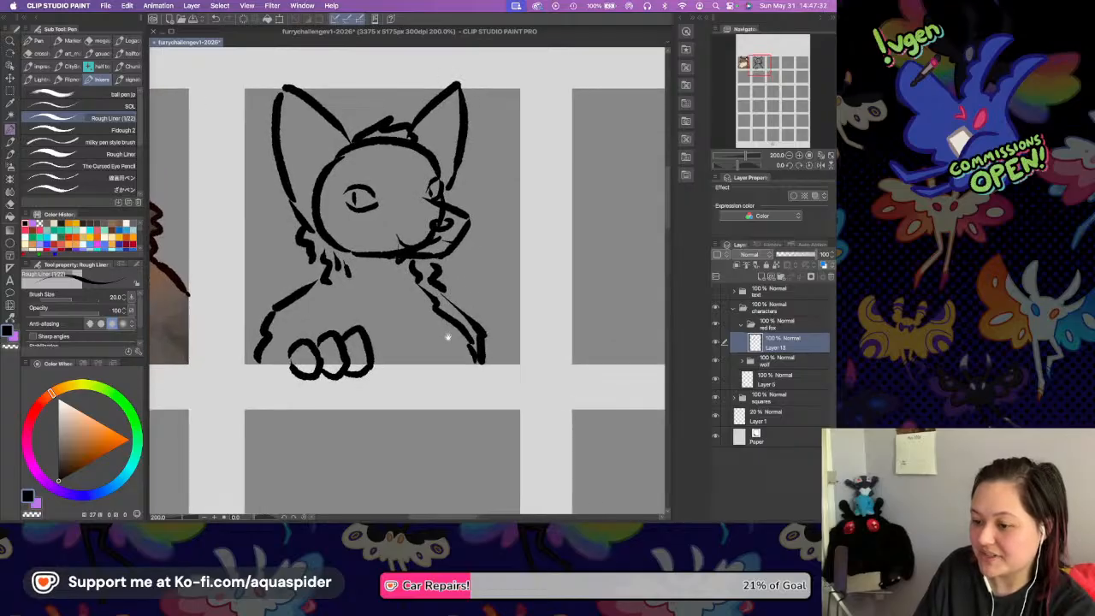
{"action": "mouse_move", "coordinate": [433, 359]}
{"action": "left_mouse_down"}
{"action": "mouse_move", "coordinate": [454, 369]}
{"action": "mouse_move", "coordinate": [451, 359]}
{"action": "left_mouse_up"}
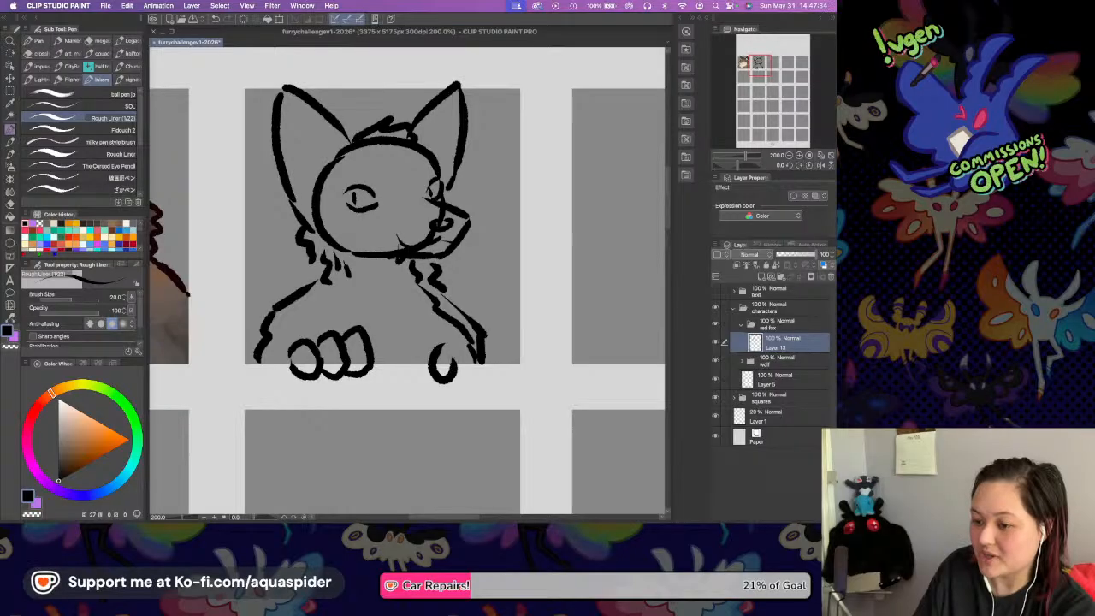
{"action": "key", "text": "super+z"}
Sketch a raised hand with extended fingers and a forearm below the fox's muzzle, and save the document.
{"action": "mouse_move", "coordinate": [419, 272]}
{"action": "left_mouse_down"}
{"action": "mouse_move", "coordinate": [402, 295]}
{"action": "mouse_move", "coordinate": [433, 291]}
{"action": "left_mouse_up"}
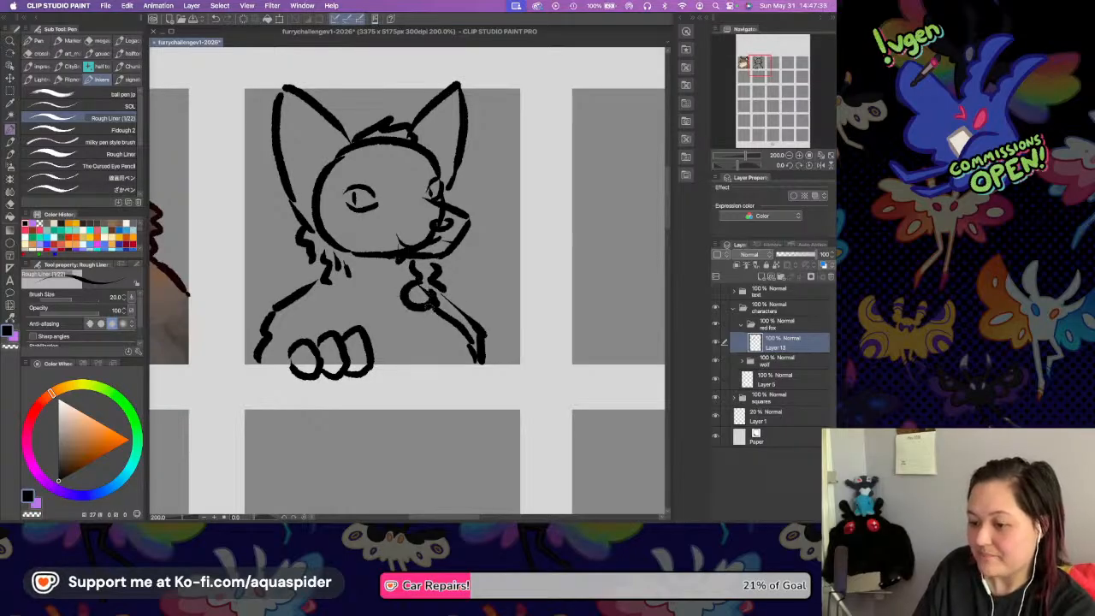
{"action": "mouse_move", "coordinate": [442, 282]}
{"action": "left_mouse_down"}
{"action": "mouse_move", "coordinate": [470, 248]}
{"action": "mouse_move", "coordinate": [472, 267]}
{"action": "left_mouse_up"}
{"action": "mouse_move", "coordinate": [484, 260]}
{"action": "left_mouse_down"}
{"action": "mouse_move", "coordinate": [468, 290]}
{"action": "mouse_move", "coordinate": [494, 312]}
{"action": "mouse_move", "coordinate": [427, 329]}
{"action": "mouse_move", "coordinate": [426, 359]}
{"action": "left_mouse_up"}
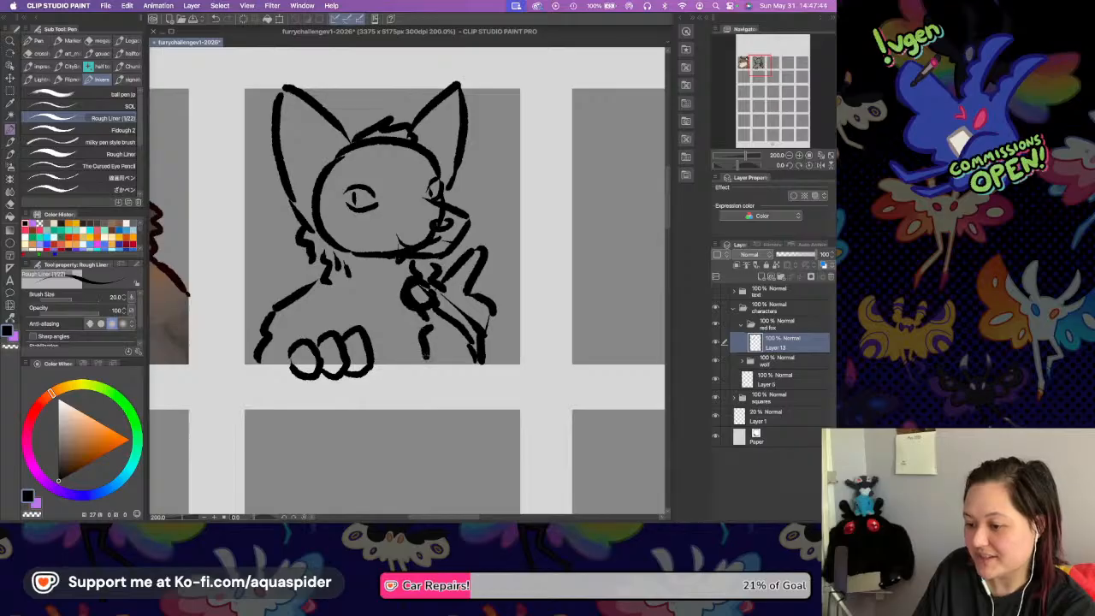
{"action": "left_click_drag", "start_coordinate": [448, 267], "coordinate": [447, 306]}
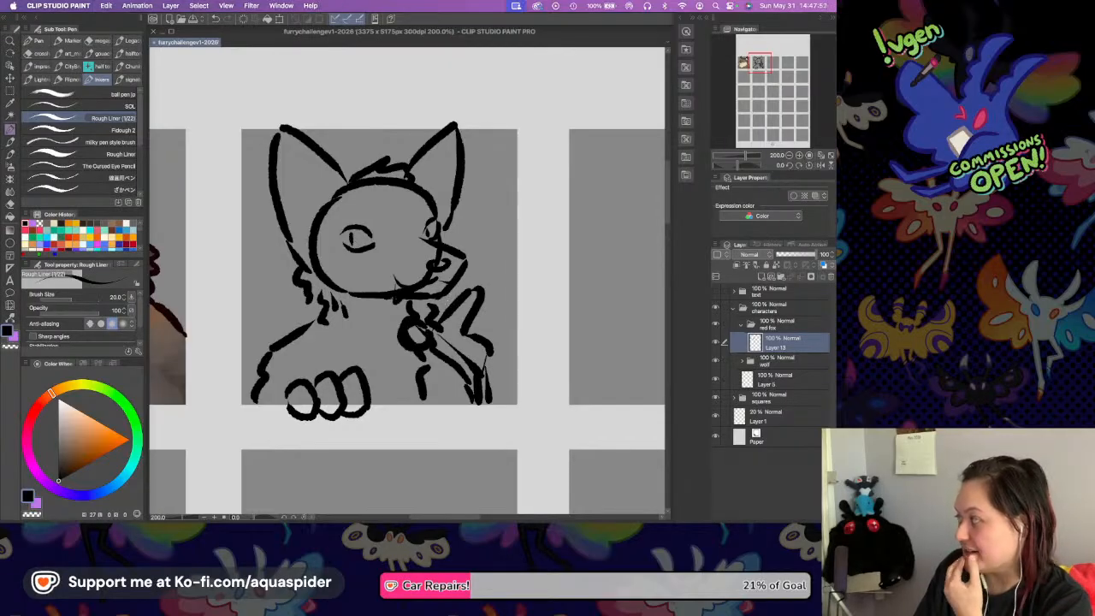
{"action": "mouse_move", "coordinate": [472, 276]}
{"action": "left_mouse_down"}
{"action": "mouse_move", "coordinate": [455, 280]}
{"action": "mouse_move", "coordinate": [511, 267]}
{"action": "mouse_move", "coordinate": [526, 279]}
{"action": "left_mouse_up"}
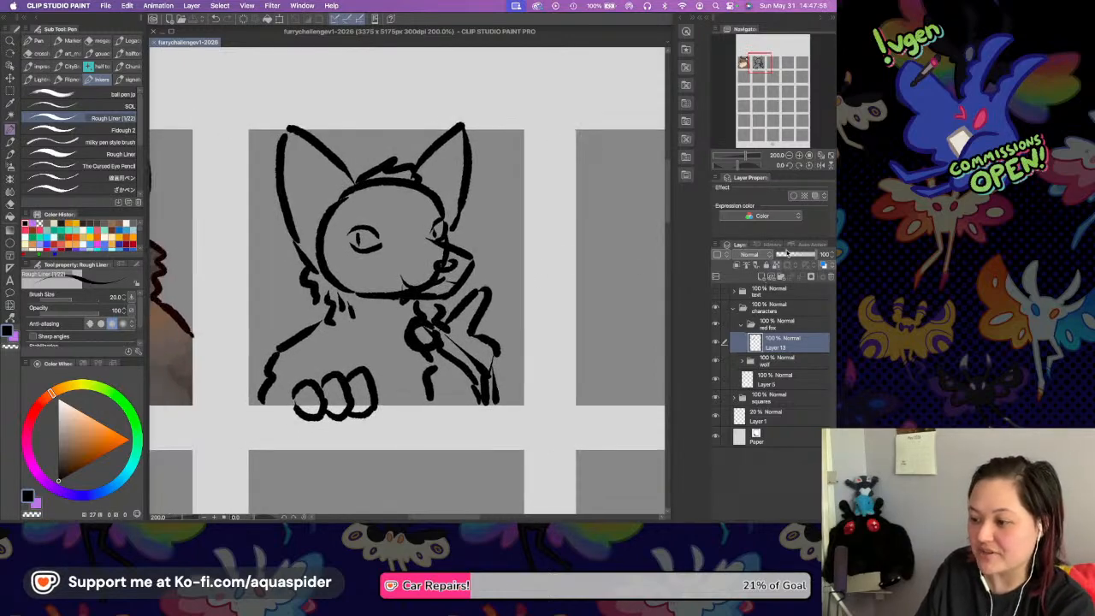
Lower the fox sketch layer's opacity to 9%, add a vector layer above it, and save the document.
{"action": "left_click_drag", "start_coordinate": [787, 254], "coordinate": [780, 257]}
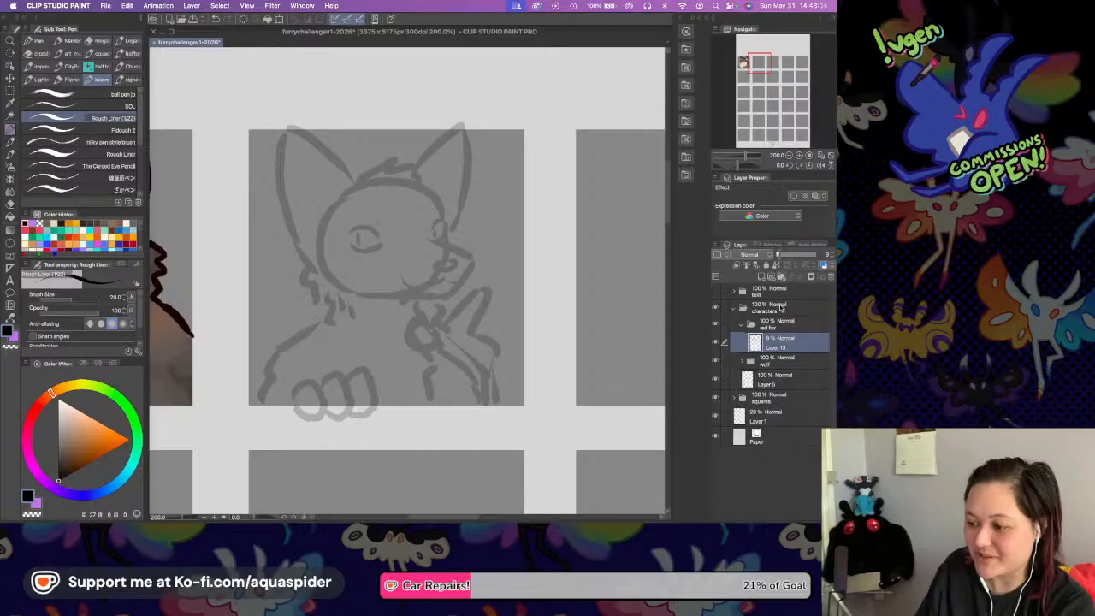
{"action": "key", "text": "super+shift+n"}
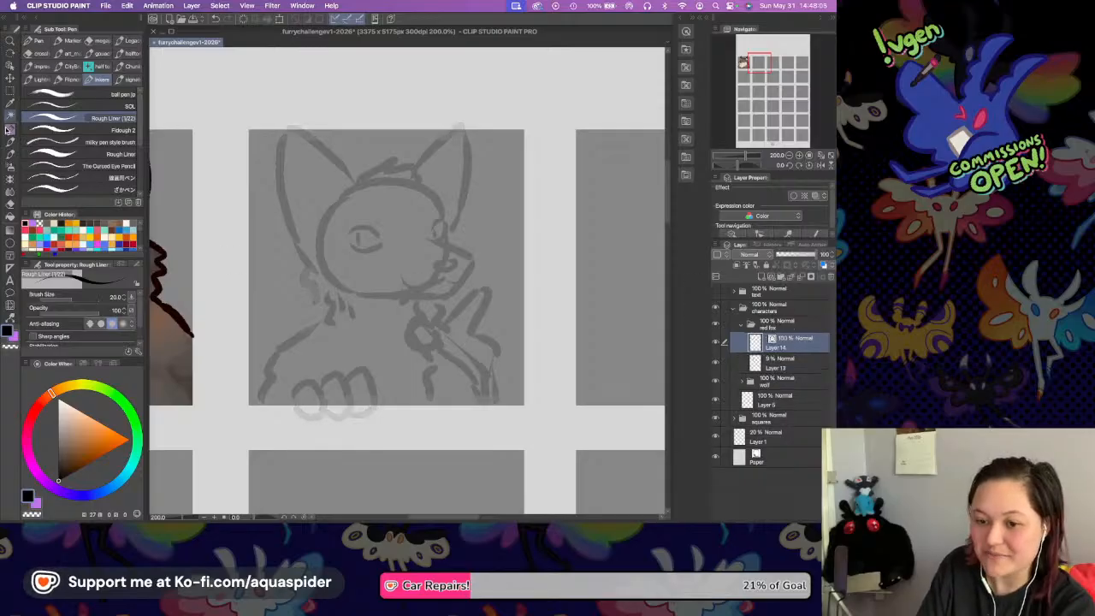
{"action": "key", "text": "super+s"}
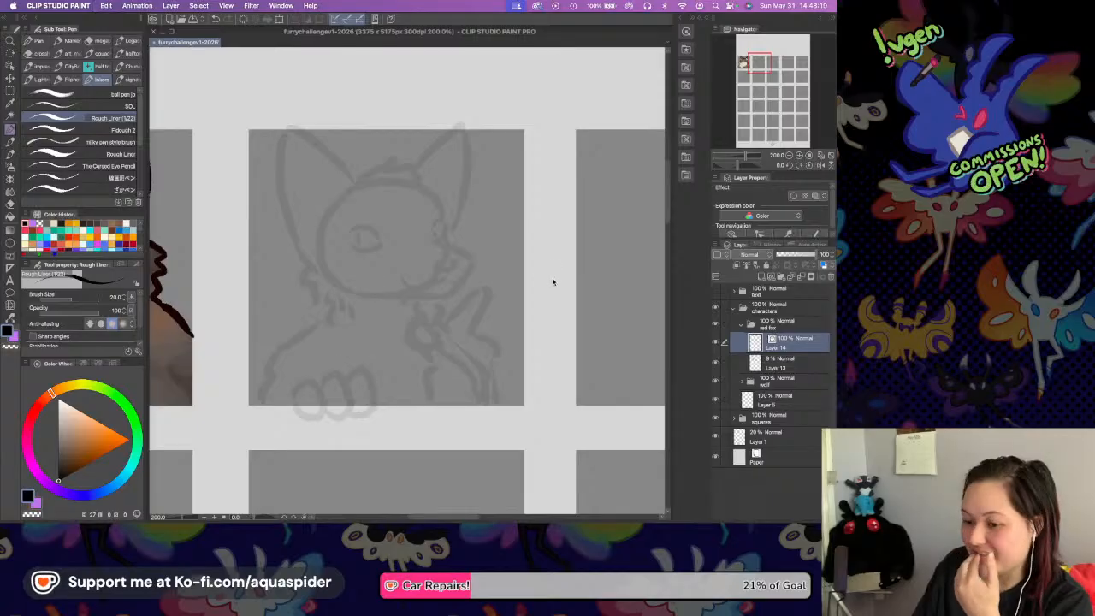
Ink the jagged fur tuft on top of the fox's head in black over the faded sketch.
{"action": "left_click", "coordinate": [800, 156]}
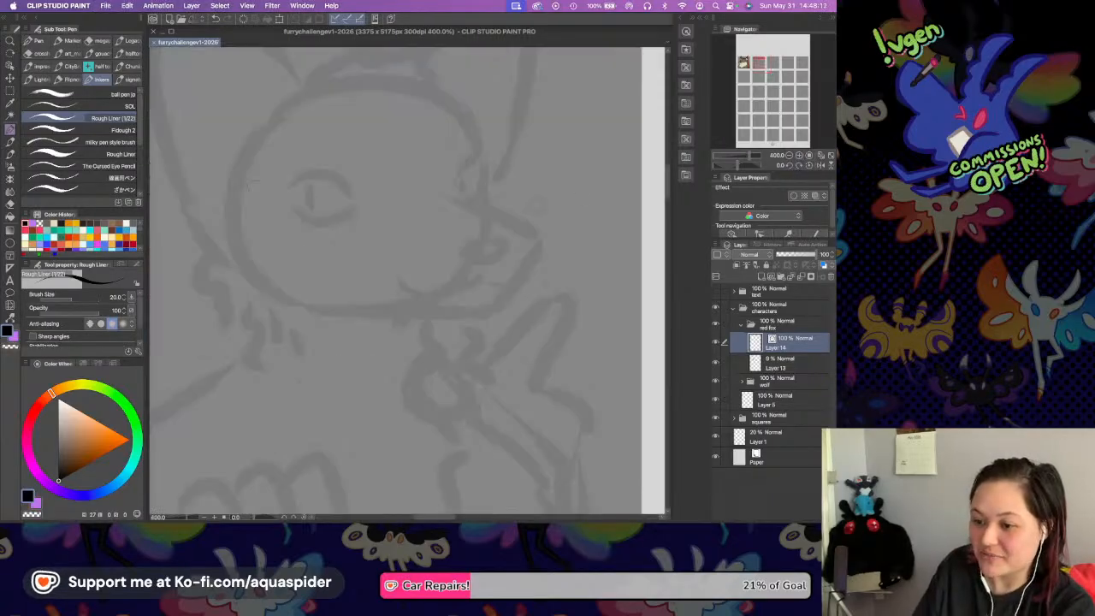
{"action": "scroll", "coordinate": [432, 257], "scroll_direction": "up", "scroll_amount": 2}
{"action": "scroll", "coordinate": [436, 280], "scroll_direction": "up", "scroll_amount": 1}
{"action": "mouse_move", "coordinate": [357, 179]}
{"action": "left_mouse_down"}
{"action": "mouse_move", "coordinate": [402, 154]}
{"action": "mouse_move", "coordinate": [451, 161]}
{"action": "mouse_move", "coordinate": [492, 213]}
{"action": "left_mouse_up"}
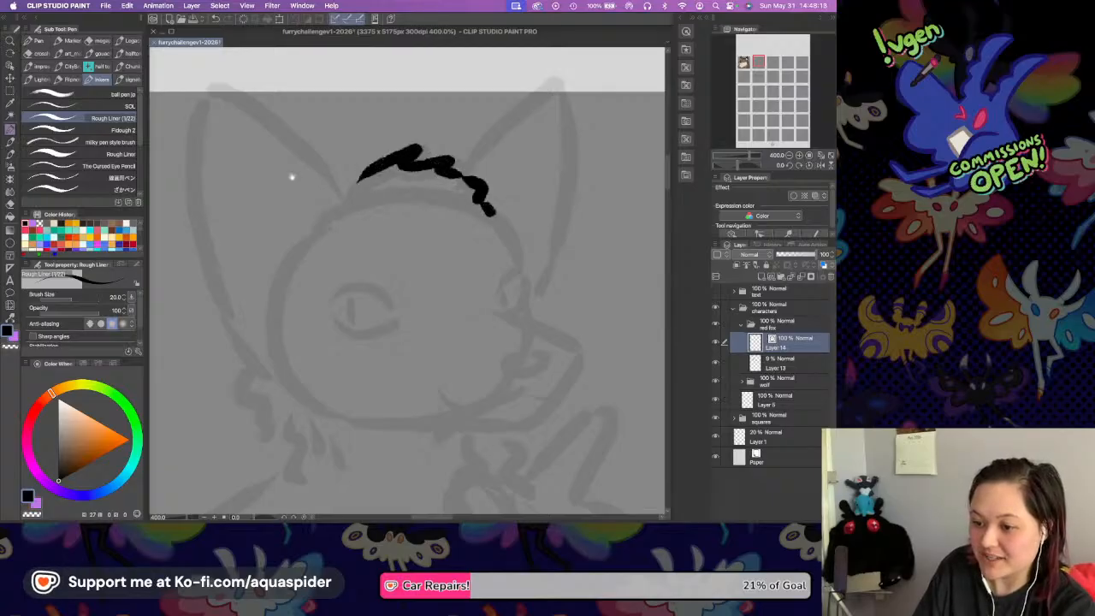
Ink the outline of the fox's left ear with a rounded tip, redoing its outer edge until the curve fits.
{"action": "scroll", "coordinate": [292, 177], "scroll_direction": "up", "scroll_amount": 1}
{"action": "scroll", "coordinate": [292, 177], "scroll_direction": "left", "scroll_amount": 1}
{"action": "left_click_drag", "start_coordinate": [268, 119], "coordinate": [263, 315]}
{"action": "key", "text": "ctrl+z"}
{"action": "left_click_drag", "start_coordinate": [267, 114], "coordinate": [302, 330]}
{"action": "key", "text": "ctrl+z"}
{"action": "mouse_move", "coordinate": [264, 118]}
{"action": "left_mouse_down"}
{"action": "mouse_move", "coordinate": [272, 327]}
{"action": "mouse_move", "coordinate": [283, 355]}
{"action": "left_mouse_up"}
{"action": "mouse_move", "coordinate": [259, 129]}
{"action": "left_mouse_down"}
{"action": "mouse_move", "coordinate": [307, 126]}
{"action": "mouse_move", "coordinate": [358, 167]}
{"action": "mouse_move", "coordinate": [400, 242]}
{"action": "mouse_move", "coordinate": [421, 212]}
{"action": "left_mouse_up"}
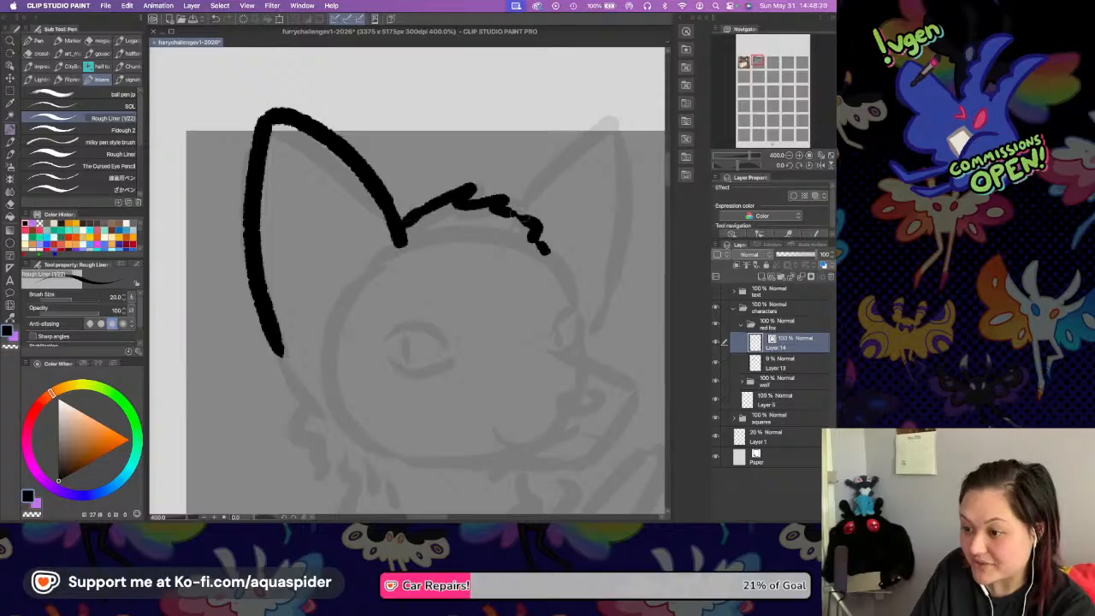
Ink the right ear's outline and the sloping bridge line of the muzzle.
{"action": "left_click_drag", "start_coordinate": [518, 212], "coordinate": [588, 117]}
{"action": "key", "text": "ctrl+z"}
{"action": "mouse_move", "coordinate": [518, 212]}
{"action": "left_mouse_down"}
{"action": "mouse_move", "coordinate": [598, 131]}
{"action": "mouse_move", "coordinate": [620, 143]}
{"action": "mouse_move", "coordinate": [609, 270]}
{"action": "mouse_move", "coordinate": [533, 126]}
{"action": "mouse_move", "coordinate": [547, 183]}
{"action": "mouse_move", "coordinate": [520, 250]}
{"action": "mouse_move", "coordinate": [578, 289]}
{"action": "left_mouse_up"}
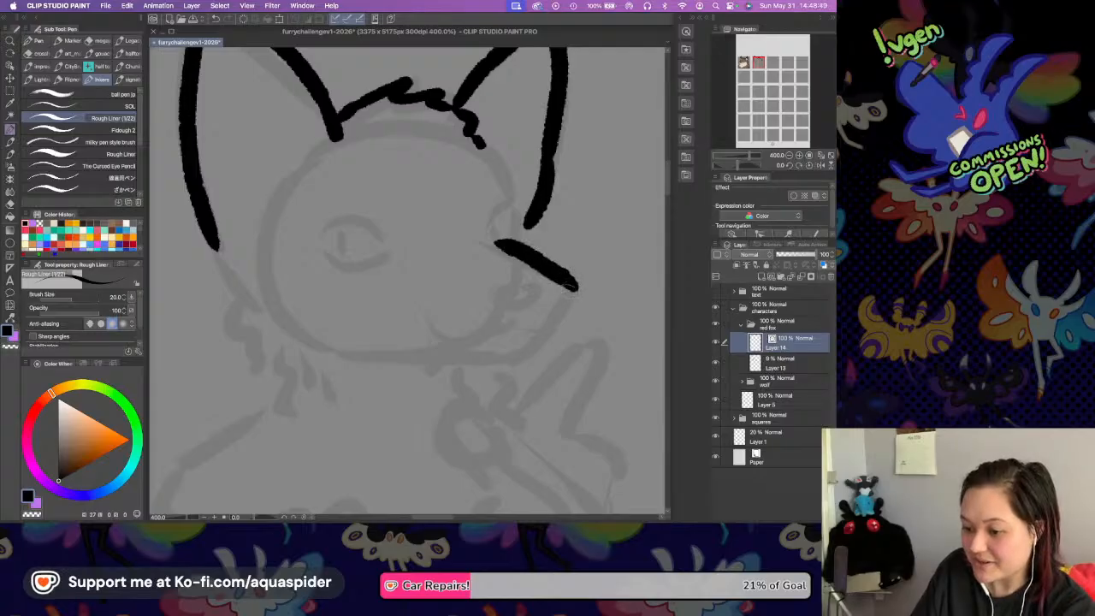
Ink the lower jaw as a curve meeting the muzzle tip, and outline a small oval nose.
{"action": "left_click_drag", "start_coordinate": [419, 364], "coordinate": [560, 310]}
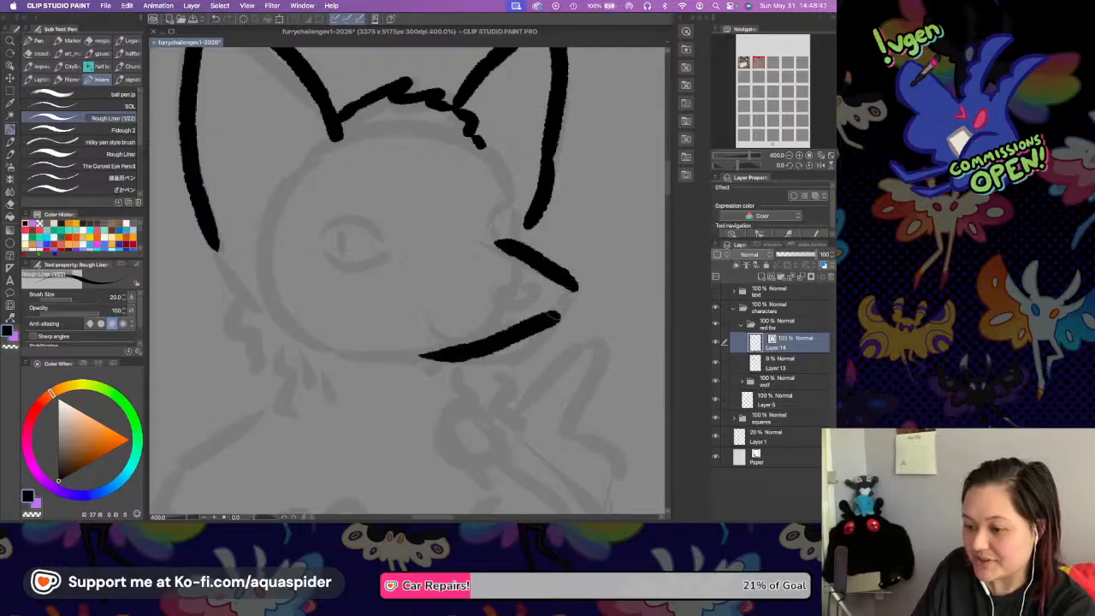
{"action": "key", "text": "super+z"}
{"action": "mouse_move", "coordinate": [419, 363]}
{"action": "left_mouse_down"}
{"action": "mouse_move", "coordinate": [472, 364]}
{"action": "mouse_move", "coordinate": [535, 337]}
{"action": "mouse_move", "coordinate": [578, 289]}
{"action": "left_mouse_up"}
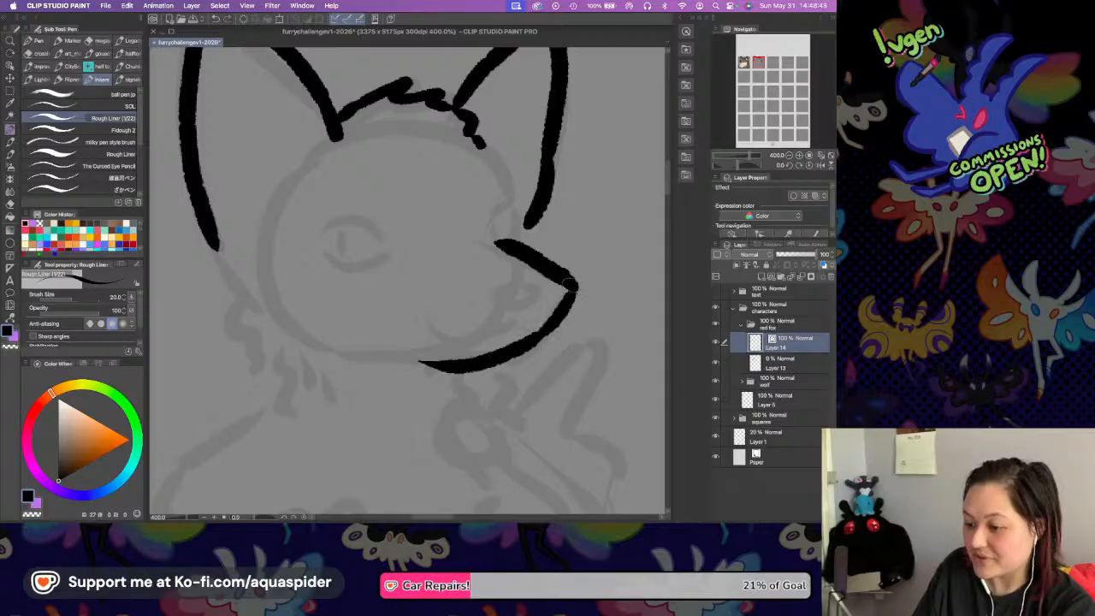
{"action": "mouse_move", "coordinate": [493, 291]}
{"action": "left_mouse_down"}
{"action": "mouse_move", "coordinate": [534, 296]}
{"action": "mouse_move", "coordinate": [523, 277]}
{"action": "left_mouse_up"}
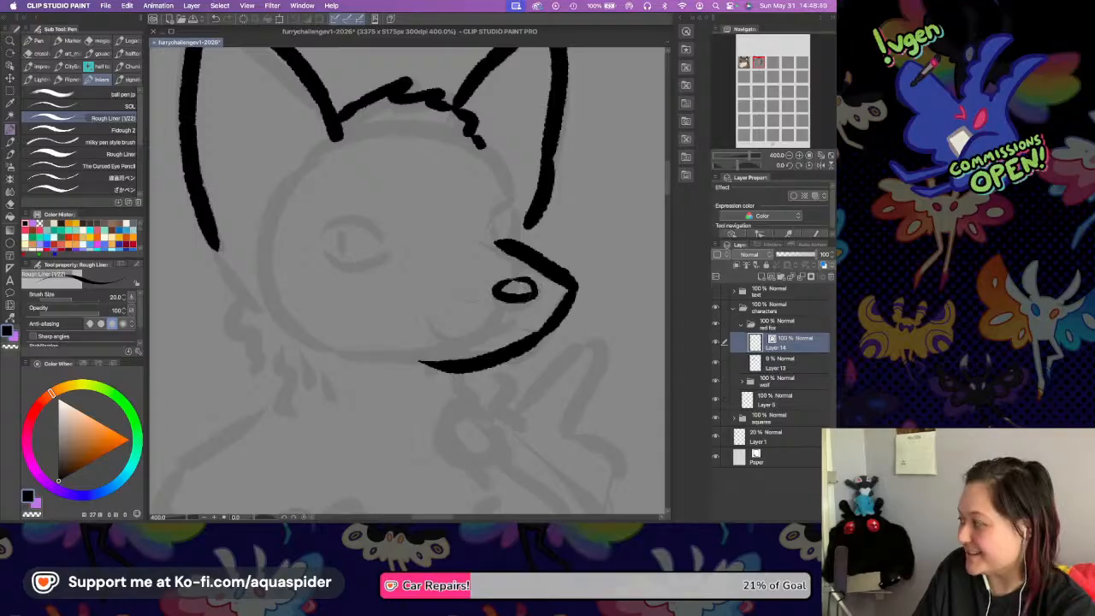
{"action": "scroll", "coordinate": [446, 286], "scroll_direction": "down", "scroll_amount": 3}
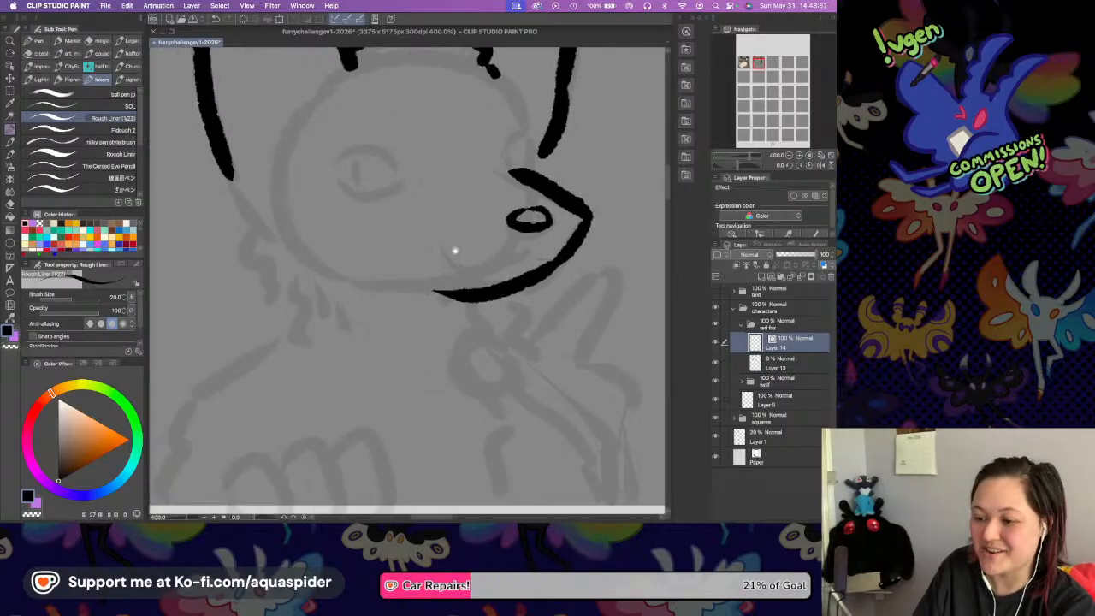
{"action": "mouse_move", "coordinate": [229, 174]}
{"action": "left_mouse_down"}
{"action": "mouse_move", "coordinate": [245, 237]}
{"action": "mouse_move", "coordinate": [235, 270]}
{"action": "mouse_move", "coordinate": [274, 328]}
{"action": "left_mouse_up"}
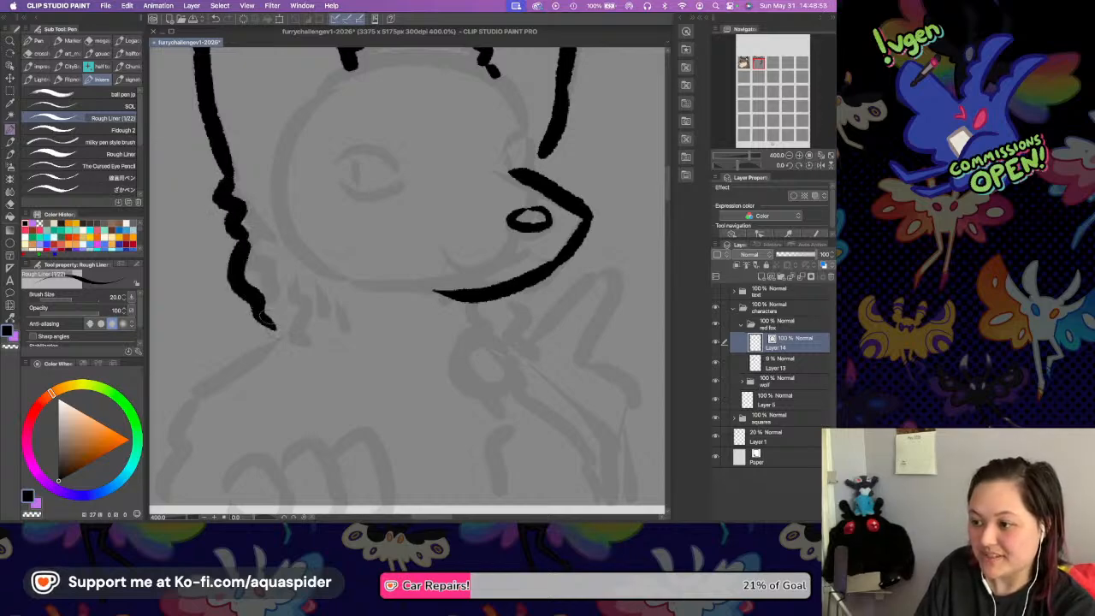
{"action": "scroll", "coordinate": [347, 215], "scroll_direction": "up", "scroll_amount": 3}
{"action": "key", "text": "super+z"}
{"action": "key", "text": "super+z"}
{"action": "key", "text": "super+z"}
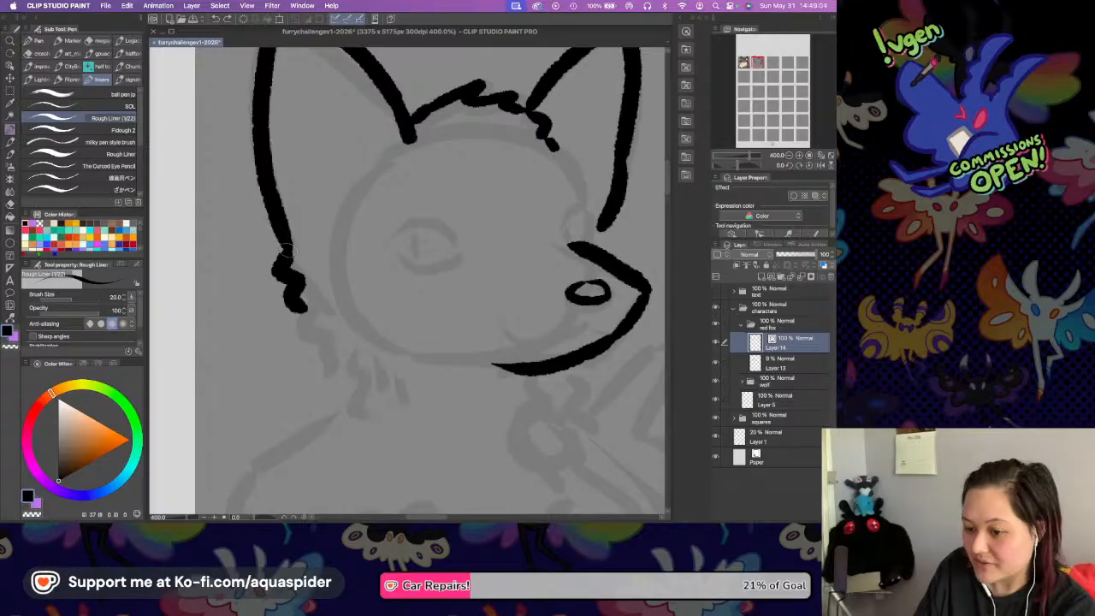
{"action": "key", "text": "super+z"}
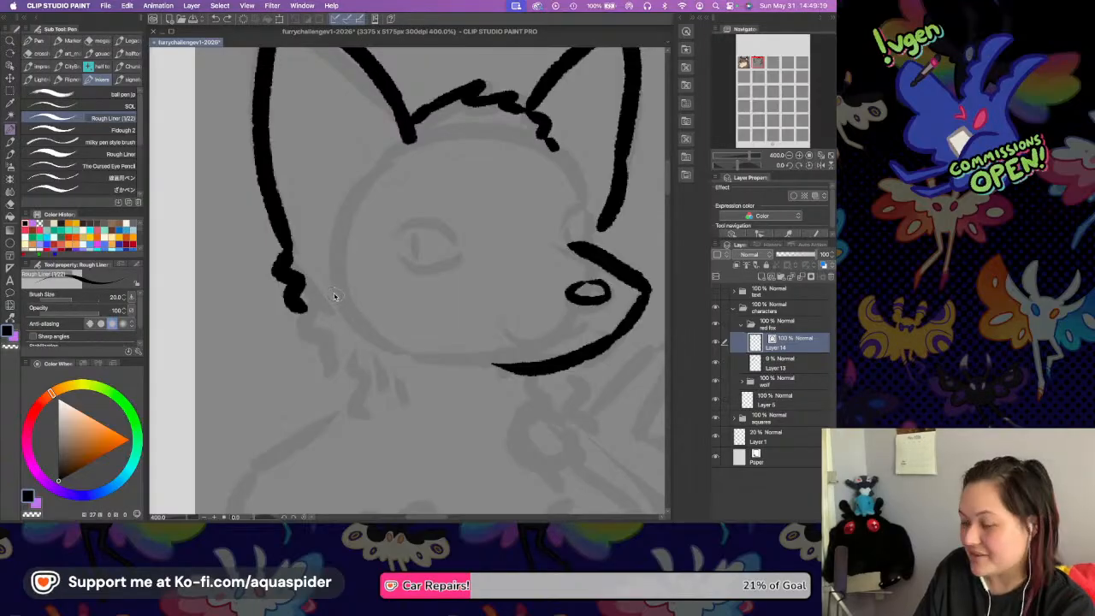
Ink the fox's jagged left cheek fur and continue down the shoulder and upper arm, removing the overlapping extra tuft.
{"action": "key", "text": "super+s"}
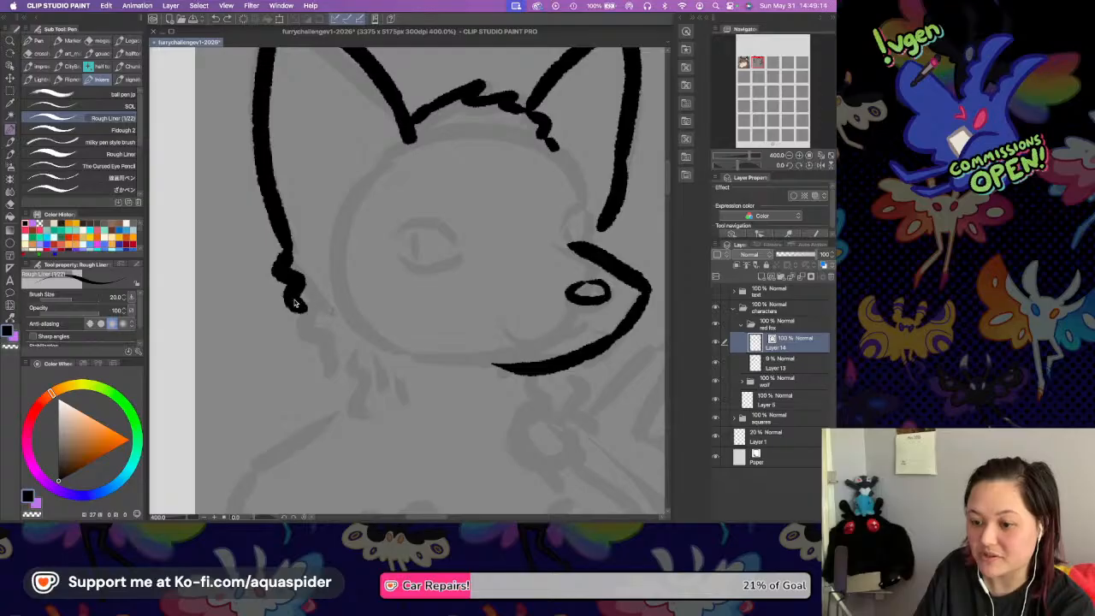
{"action": "mouse_move", "coordinate": [285, 256]}
{"action": "left_mouse_down"}
{"action": "mouse_move", "coordinate": [268, 275]}
{"action": "mouse_move", "coordinate": [271, 313]}
{"action": "mouse_move", "coordinate": [297, 334]}
{"action": "mouse_move", "coordinate": [315, 389]}
{"action": "left_mouse_up"}
{"action": "scroll", "coordinate": [341, 364], "scroll_direction": "down", "scroll_amount": 5}
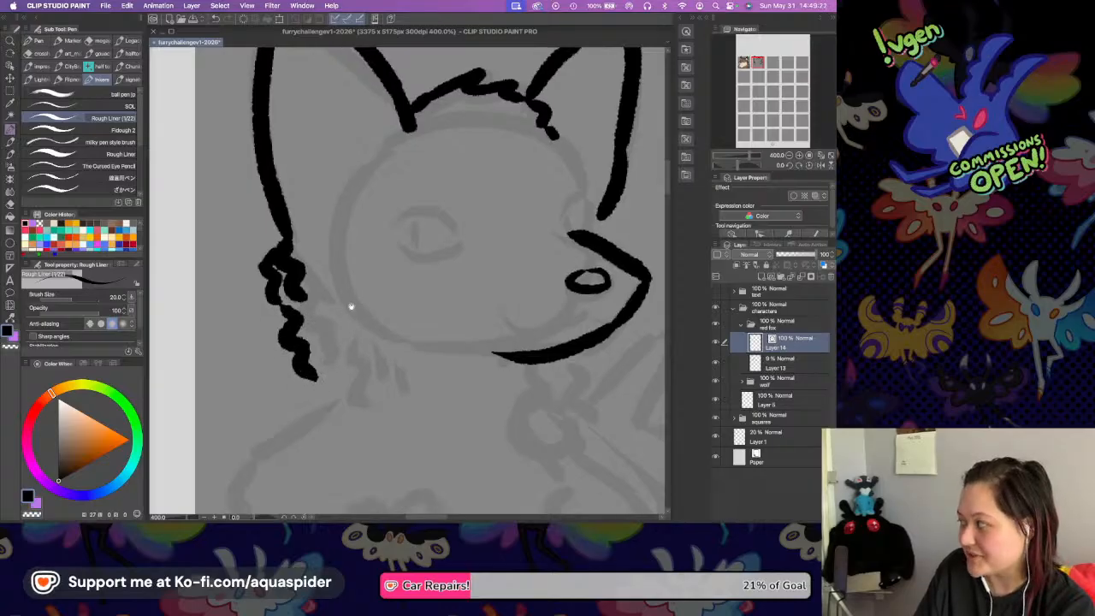
{"action": "mouse_move", "coordinate": [323, 296]}
{"action": "left_mouse_down"}
{"action": "mouse_move", "coordinate": [252, 336]}
{"action": "mouse_move", "coordinate": [261, 368]}
{"action": "mouse_move", "coordinate": [243, 482]}
{"action": "left_mouse_up"}
{"action": "left_click_drag", "start_coordinate": [462, 254], "coordinate": [418, 276]}
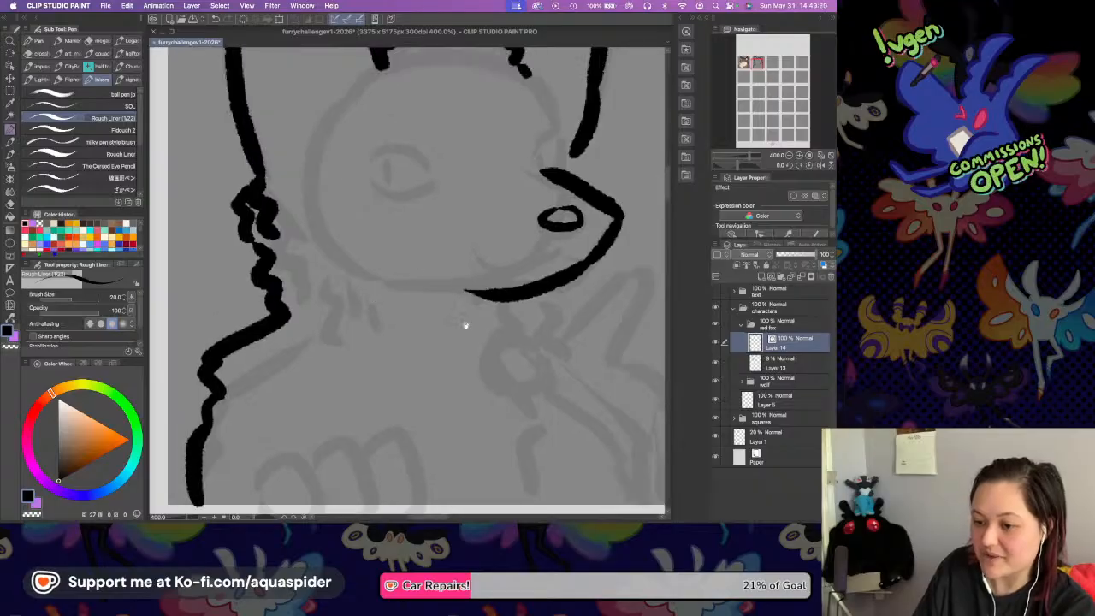
{"action": "key", "text": "super+z"}
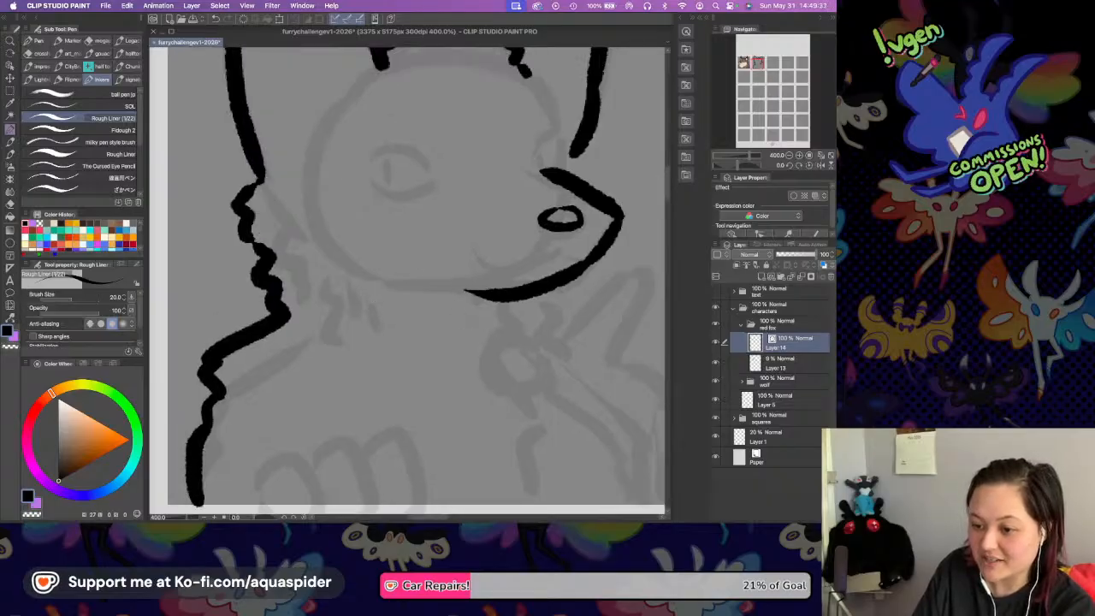
Ink the small cheek fur contour from the right ear's base to behind the muzzle, redoing it once, and save the file.
{"action": "left_click_drag", "start_coordinate": [490, 251], "coordinate": [425, 283]}
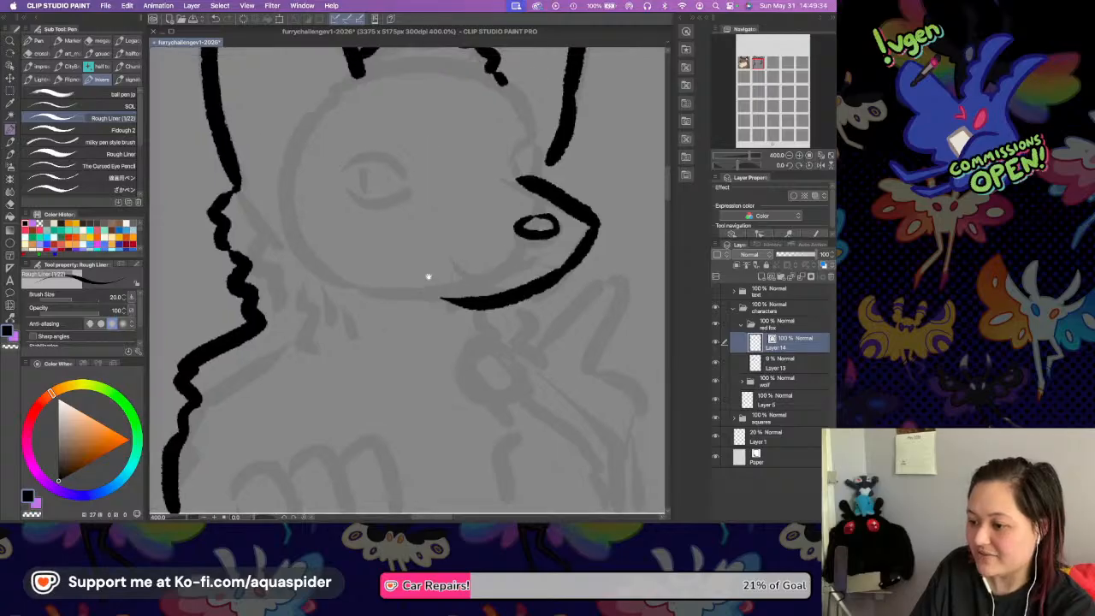
{"action": "left_click_drag", "start_coordinate": [509, 183], "coordinate": [528, 220]}
{"action": "key", "text": "super+z"}
{"action": "mouse_move", "coordinate": [512, 171]}
{"action": "left_mouse_down"}
{"action": "mouse_move", "coordinate": [535, 214]}
{"action": "mouse_move", "coordinate": [514, 220]}
{"action": "left_mouse_up"}
{"action": "left_click_drag", "start_coordinate": [503, 177], "coordinate": [514, 195]}
{"action": "key", "text": "super+s"}
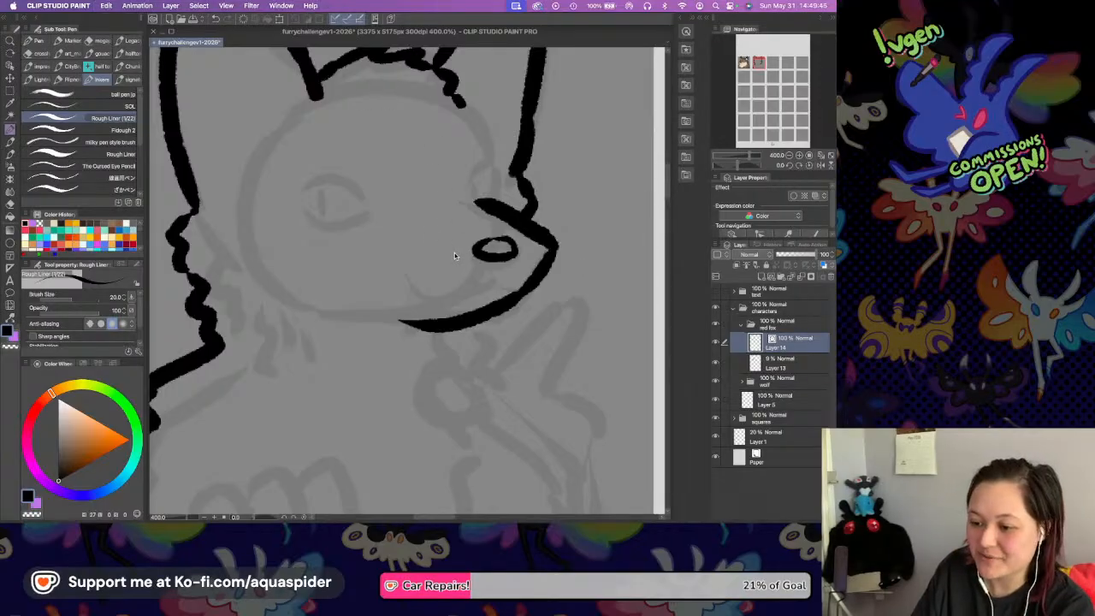
Ink the lower paw as four overlapping rounded fingers along the square's bottom edge, redoing the smallest one.
{"action": "scroll", "coordinate": [464, 256], "scroll_direction": "down", "scroll_amount": 2}
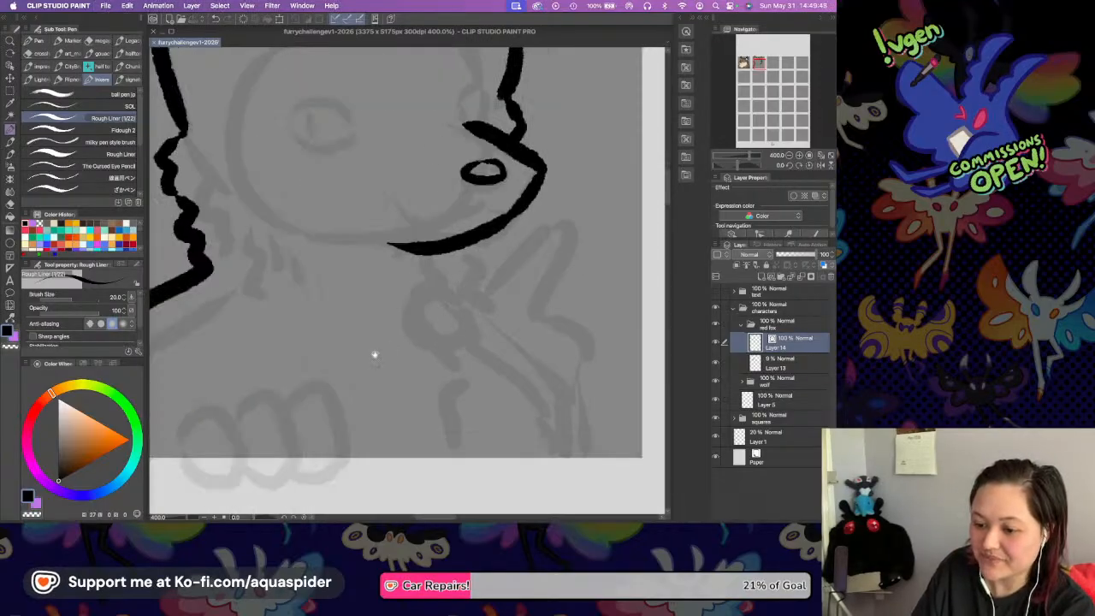
{"action": "scroll", "coordinate": [428, 305], "scroll_direction": "left", "scroll_amount": 3}
{"action": "mouse_move", "coordinate": [256, 369]}
{"action": "left_mouse_down"}
{"action": "mouse_move", "coordinate": [301, 437]}
{"action": "mouse_move", "coordinate": [332, 407]}
{"action": "left_mouse_up"}
{"action": "mouse_move", "coordinate": [260, 373]}
{"action": "left_mouse_down"}
{"action": "mouse_move", "coordinate": [292, 347]}
{"action": "mouse_move", "coordinate": [332, 393]}
{"action": "left_mouse_up"}
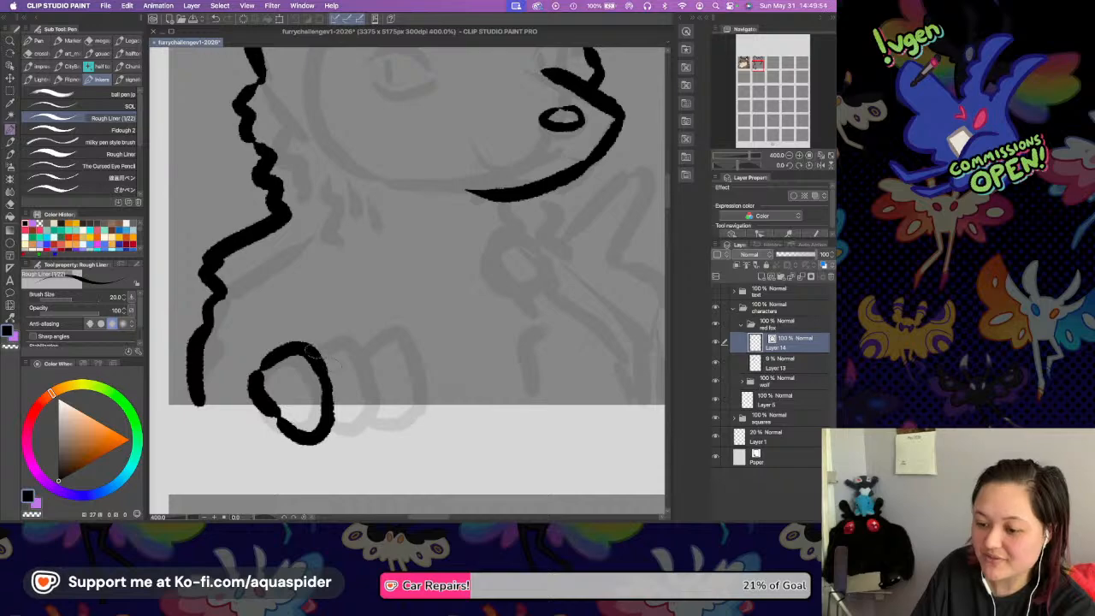
{"action": "mouse_move", "coordinate": [317, 345]}
{"action": "left_mouse_down"}
{"action": "mouse_move", "coordinate": [342, 338]}
{"action": "mouse_move", "coordinate": [369, 381]}
{"action": "left_mouse_up"}
{"action": "mouse_move", "coordinate": [330, 432]}
{"action": "left_mouse_down"}
{"action": "mouse_move", "coordinate": [364, 419]}
{"action": "mouse_move", "coordinate": [403, 337]}
{"action": "mouse_move", "coordinate": [415, 390]}
{"action": "mouse_move", "coordinate": [366, 409]}
{"action": "mouse_move", "coordinate": [381, 416]}
{"action": "mouse_move", "coordinate": [415, 385]}
{"action": "mouse_move", "coordinate": [428, 344]}
{"action": "mouse_move", "coordinate": [437, 391]}
{"action": "left_mouse_up"}
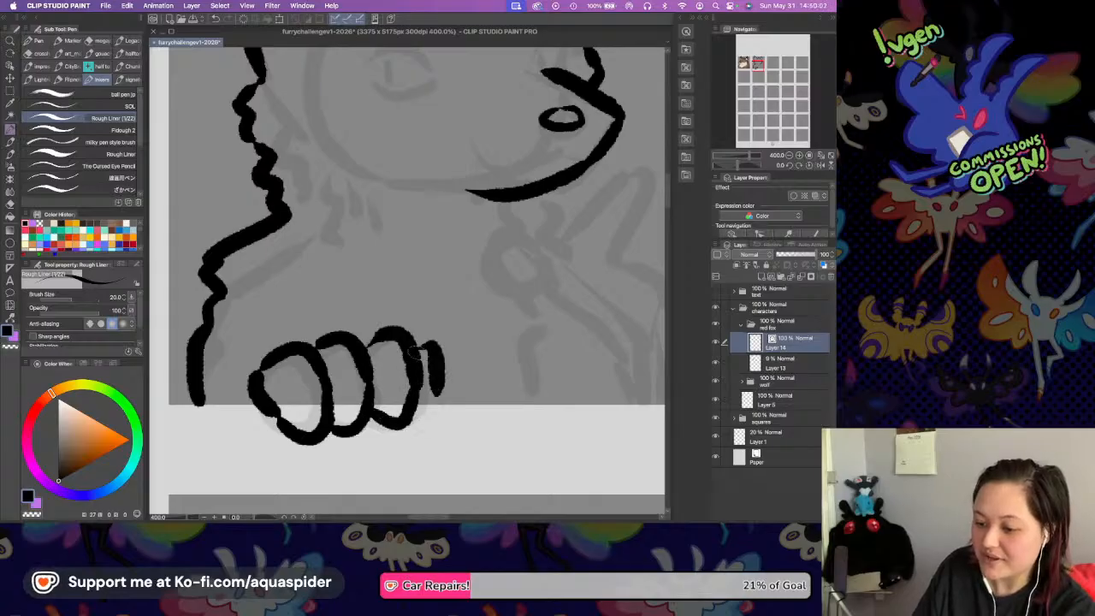
{"action": "key", "text": "ctrl+z"}
{"action": "mouse_move", "coordinate": [407, 350]}
{"action": "left_mouse_down"}
{"action": "mouse_move", "coordinate": [445, 399]}
{"action": "mouse_move", "coordinate": [419, 422]}
{"action": "mouse_move", "coordinate": [446, 395]}
{"action": "left_mouse_up"}
Ink the rounded thumb of the raised paw below the jaw, redoing it slightly wider.
{"action": "left_click_drag", "start_coordinate": [487, 276], "coordinate": [453, 334]}
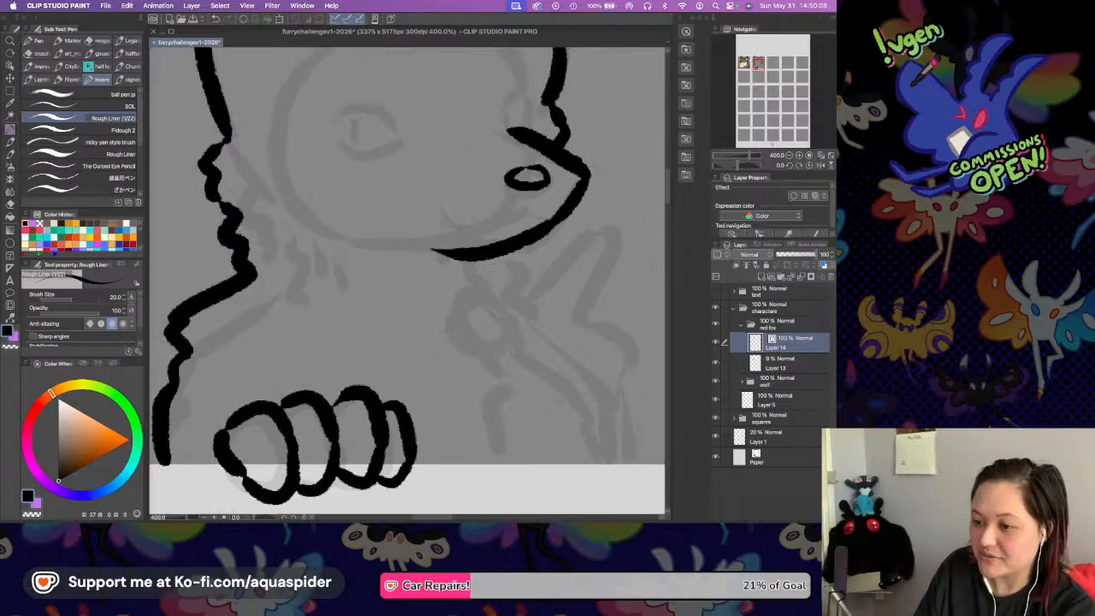
{"action": "left_click_drag", "start_coordinate": [477, 299], "coordinate": [526, 325]}
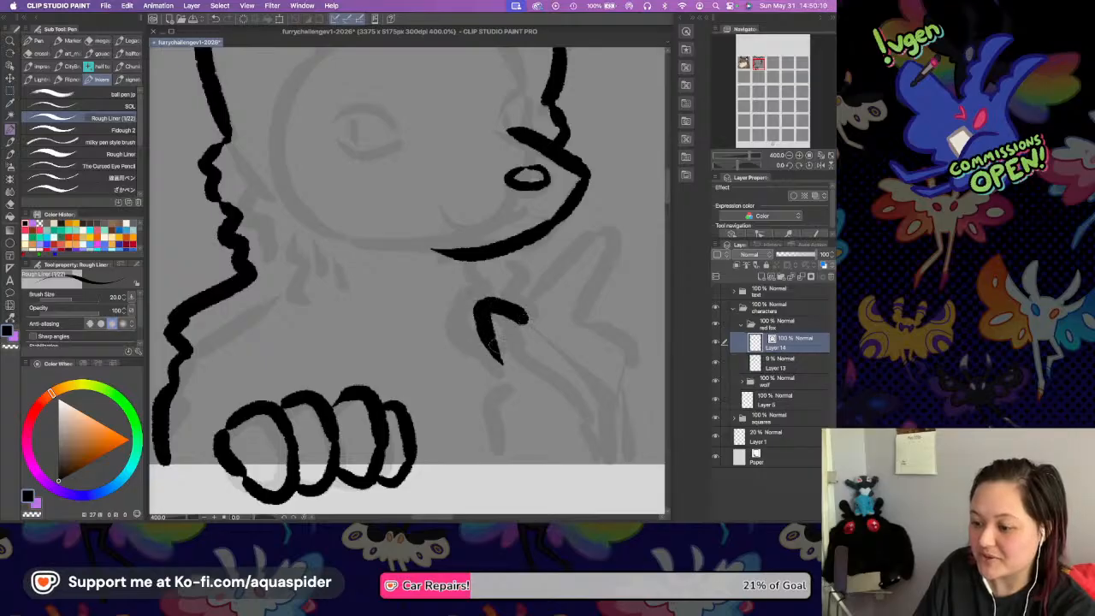
{"action": "key", "text": "super+z"}
{"action": "left_click_drag", "start_coordinate": [461, 317], "coordinate": [493, 373]}
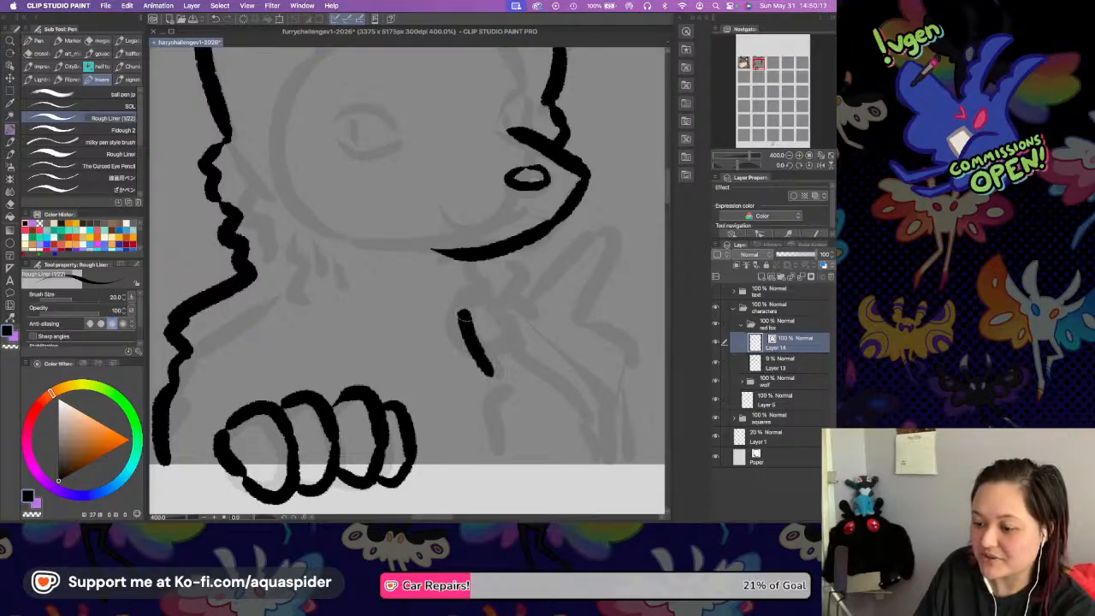
{"action": "mouse_move", "coordinate": [459, 318]}
{"action": "left_mouse_down"}
{"action": "mouse_move", "coordinate": [494, 296]}
{"action": "mouse_move", "coordinate": [526, 317]}
{"action": "mouse_move", "coordinate": [514, 349]}
{"action": "left_mouse_up"}
Ink the raised paw's index finger reaching up to the chin and the curled fingers beside it, redoing the first finger line.
{"action": "left_click_drag", "start_coordinate": [560, 256], "coordinate": [470, 276]}
{"action": "left_click_drag", "start_coordinate": [423, 323], "coordinate": [487, 247]}
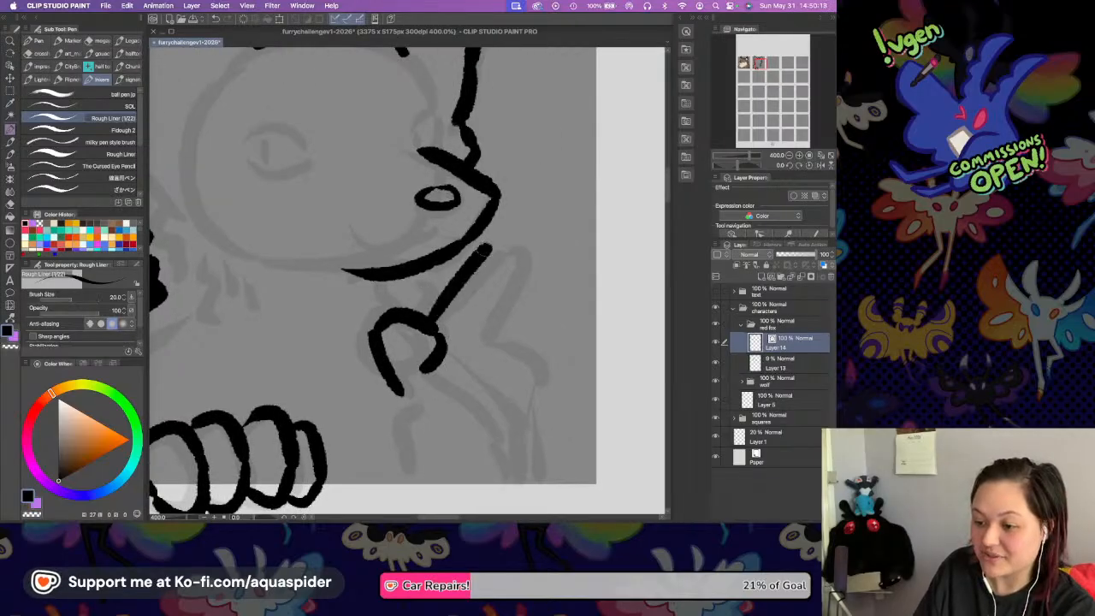
{"action": "key", "text": "super+z"}
{"action": "mouse_move", "coordinate": [422, 319]}
{"action": "left_mouse_down"}
{"action": "mouse_move", "coordinate": [451, 248]}
{"action": "mouse_move", "coordinate": [468, 311]}
{"action": "mouse_move", "coordinate": [461, 350]}
{"action": "mouse_move", "coordinate": [503, 342]}
{"action": "mouse_move", "coordinate": [491, 316]}
{"action": "left_mouse_up"}
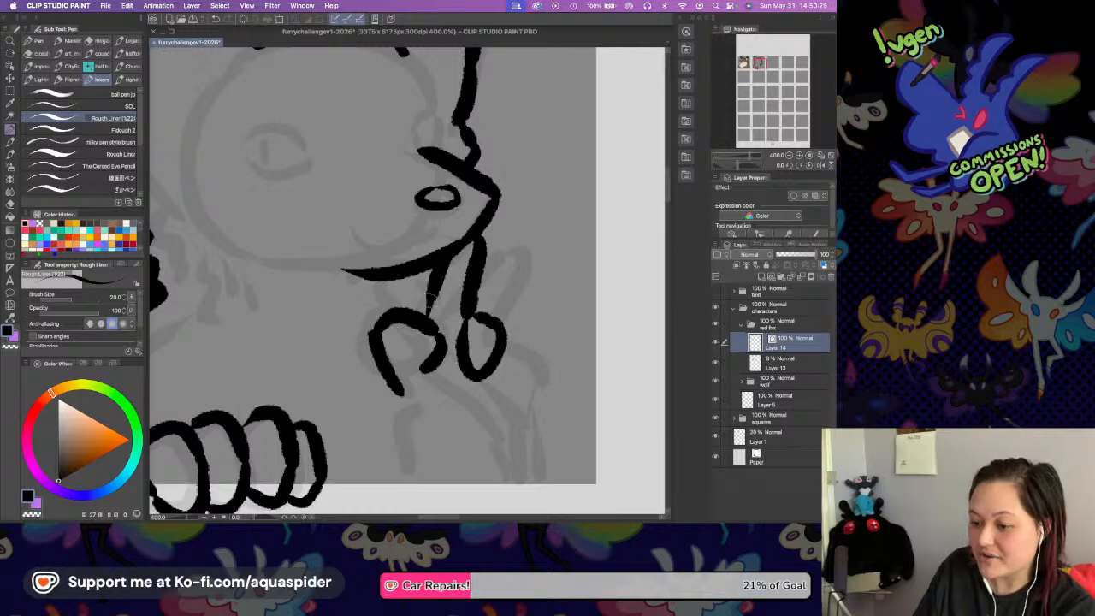
{"action": "mouse_move", "coordinate": [498, 330]}
{"action": "left_mouse_down"}
{"action": "mouse_move", "coordinate": [530, 349]}
{"action": "mouse_move", "coordinate": [522, 381]}
{"action": "mouse_move", "coordinate": [536, 388]}
{"action": "left_mouse_up"}
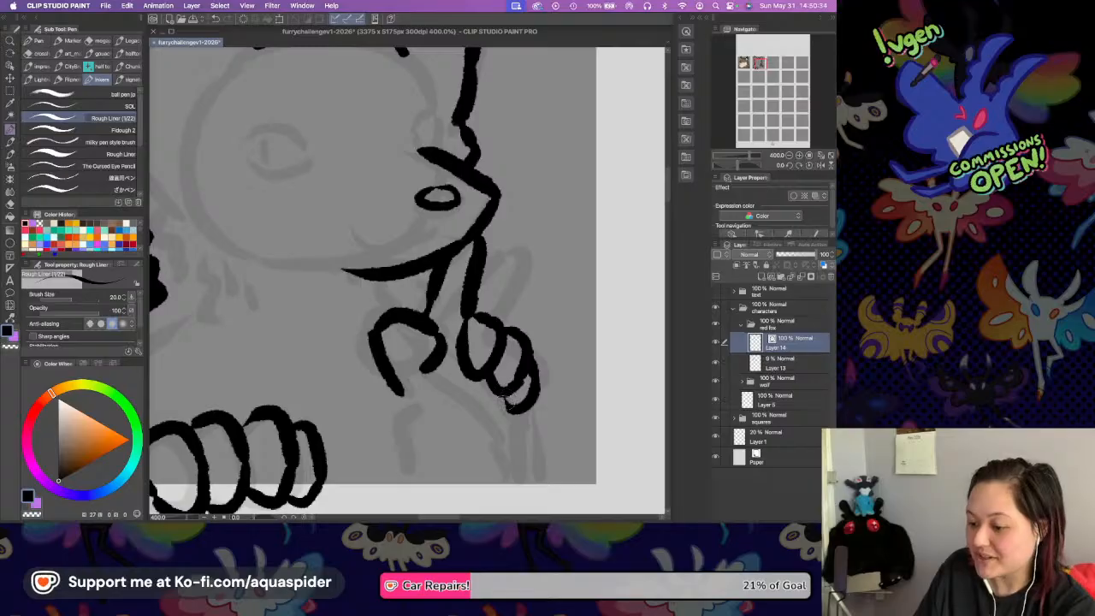
Ink both sides of the raised paw's wrist down to the square's edge and a small fur contour between jaw and thumb.
{"action": "left_click_drag", "start_coordinate": [523, 410], "coordinate": [502, 465]}
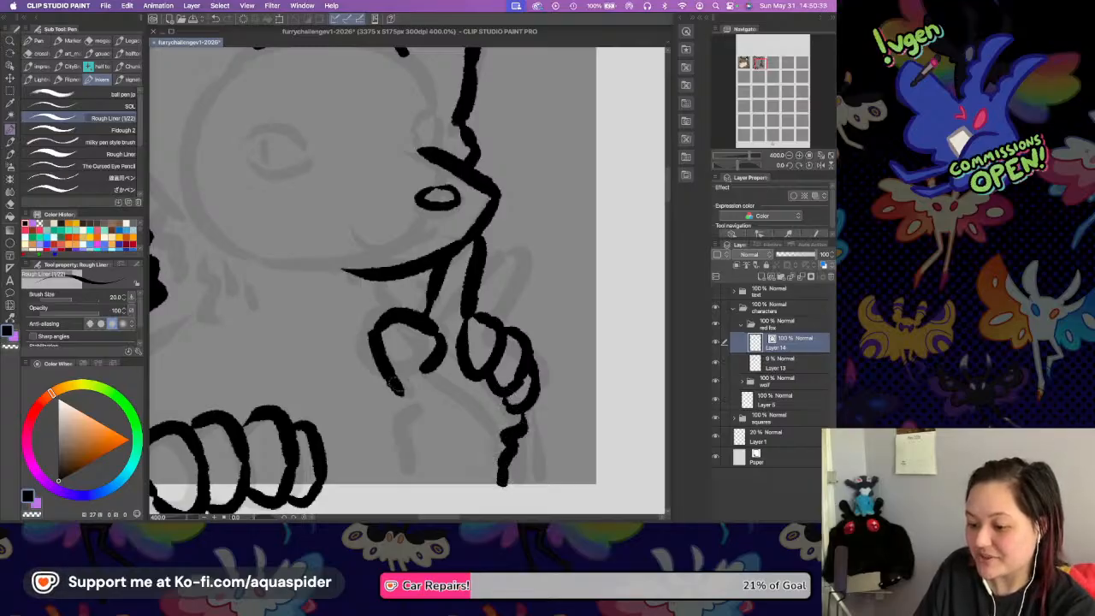
{"action": "mouse_move", "coordinate": [392, 385]}
{"action": "left_mouse_down"}
{"action": "mouse_move", "coordinate": [411, 419]}
{"action": "mouse_move", "coordinate": [397, 445]}
{"action": "mouse_move", "coordinate": [402, 475]}
{"action": "left_mouse_up"}
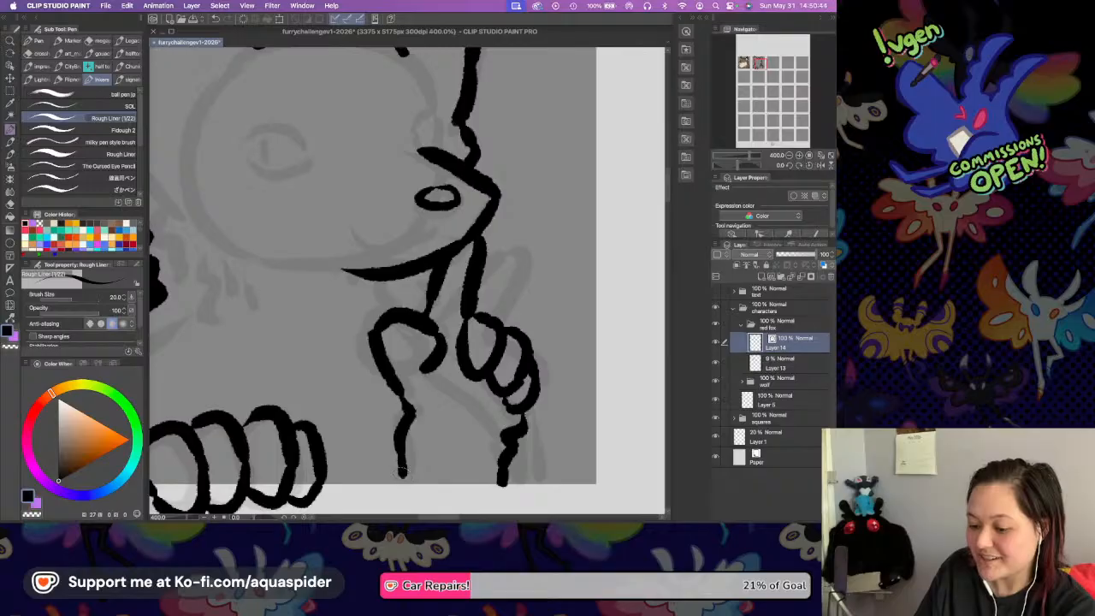
{"action": "left_click_drag", "start_coordinate": [389, 272], "coordinate": [402, 313]}
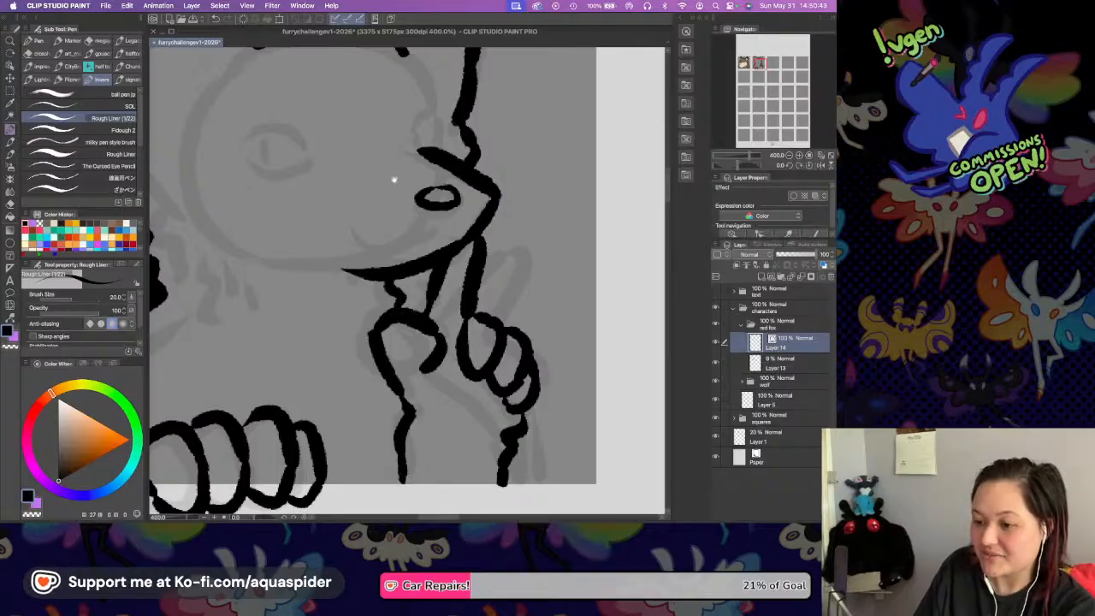
Ink jagged tufts of inner fur inside both of the fox's ears.
{"action": "mouse_move", "coordinate": [384, 176]}
{"action": "left_mouse_down"}
{"action": "mouse_move", "coordinate": [412, 245]}
{"action": "mouse_move", "coordinate": [448, 259]}
{"action": "left_mouse_up"}
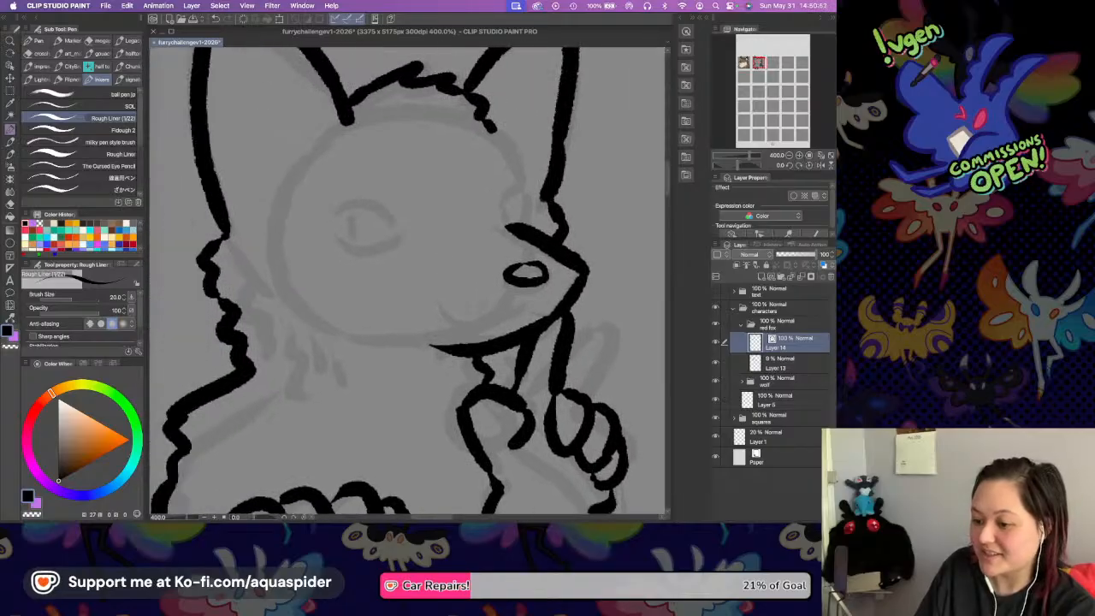
{"action": "scroll", "coordinate": [459, 254], "scroll_direction": "up", "scroll_amount": 5}
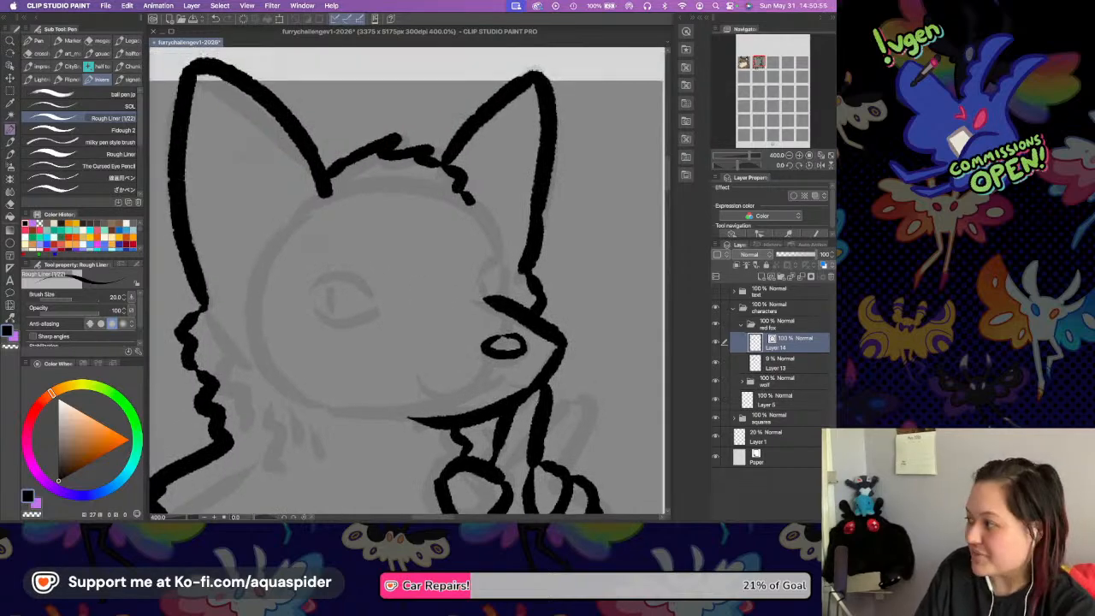
{"action": "mouse_move", "coordinate": [204, 106]}
{"action": "left_mouse_down"}
{"action": "mouse_move", "coordinate": [200, 164]}
{"action": "mouse_move", "coordinate": [227, 213]}
{"action": "mouse_move", "coordinate": [269, 214]}
{"action": "mouse_move", "coordinate": [272, 174]}
{"action": "mouse_move", "coordinate": [237, 120]}
{"action": "left_mouse_up"}
{"action": "key", "text": "super+z"}
{"action": "mouse_move", "coordinate": [227, 104]}
{"action": "left_mouse_down"}
{"action": "mouse_move", "coordinate": [255, 128]}
{"action": "mouse_move", "coordinate": [242, 136]}
{"action": "mouse_move", "coordinate": [268, 202]}
{"action": "left_mouse_up"}
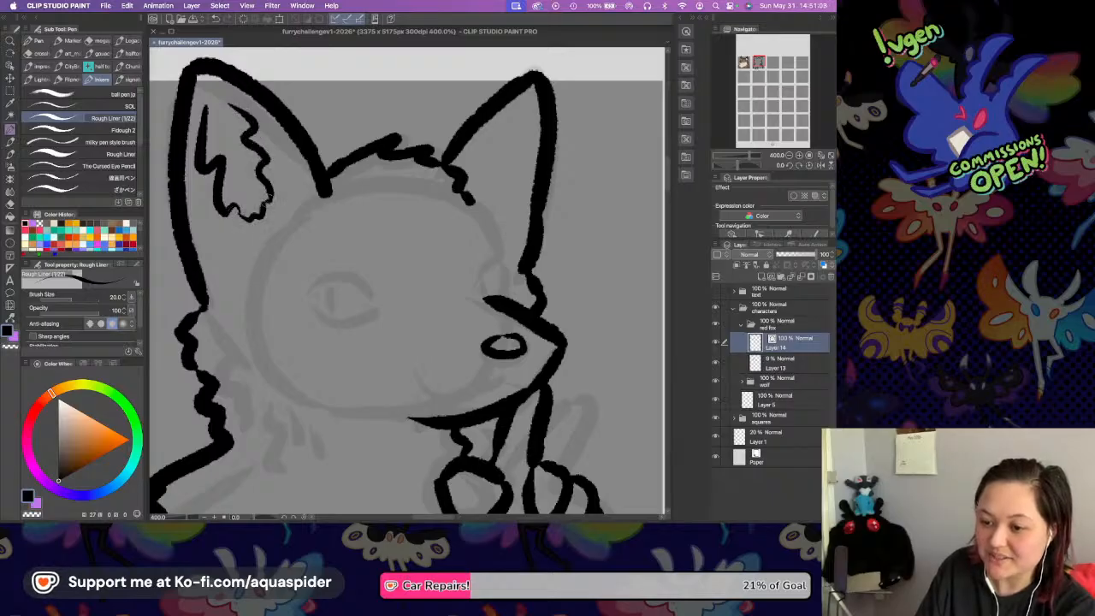
{"action": "mouse_move", "coordinate": [489, 136]}
{"action": "left_mouse_down"}
{"action": "mouse_move", "coordinate": [498, 199]}
{"action": "mouse_move", "coordinate": [511, 204]}
{"action": "mouse_move", "coordinate": [540, 131]}
{"action": "left_mouse_up"}
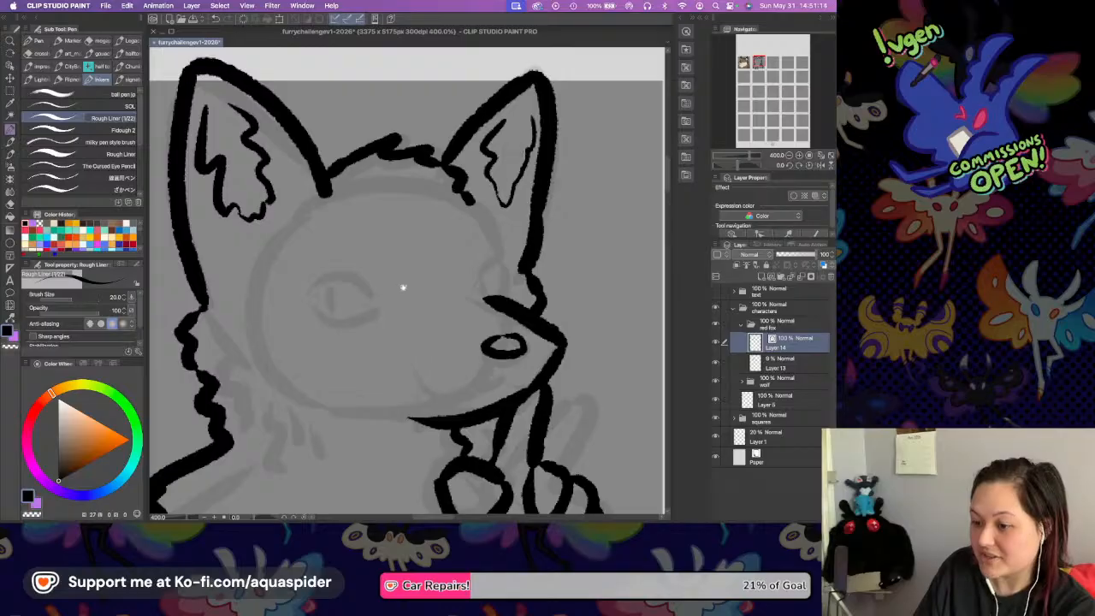
Ink the fox's curved smiling mouth line out to the jaw, redoing it once, and add a small tongue at its corner.
{"action": "left_click_drag", "start_coordinate": [403, 264], "coordinate": [430, 224]}
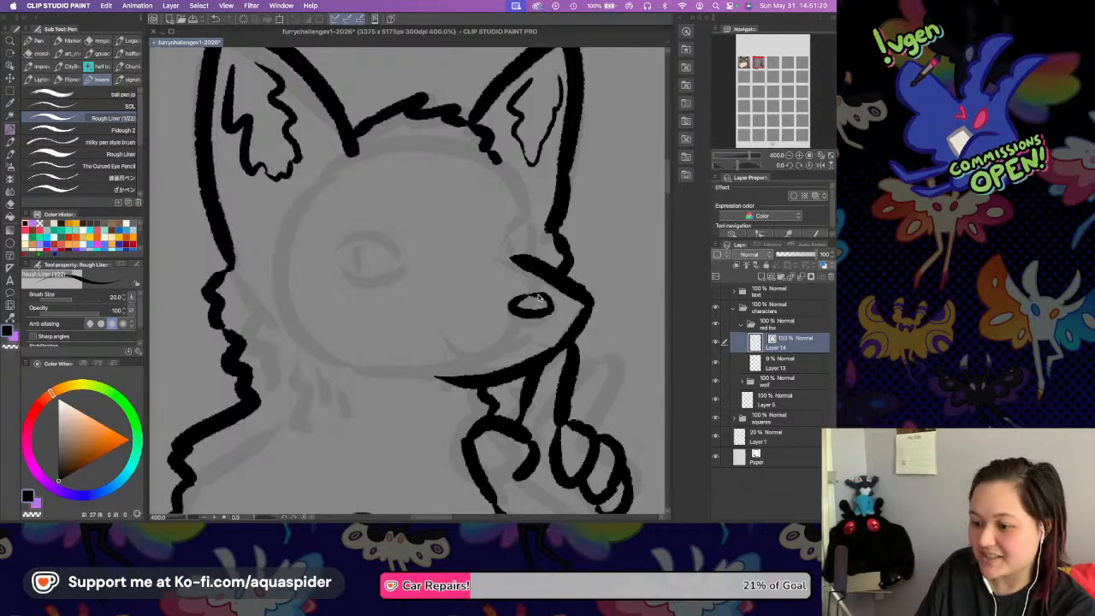
{"action": "left_click_drag", "start_coordinate": [513, 284], "coordinate": [482, 262]}
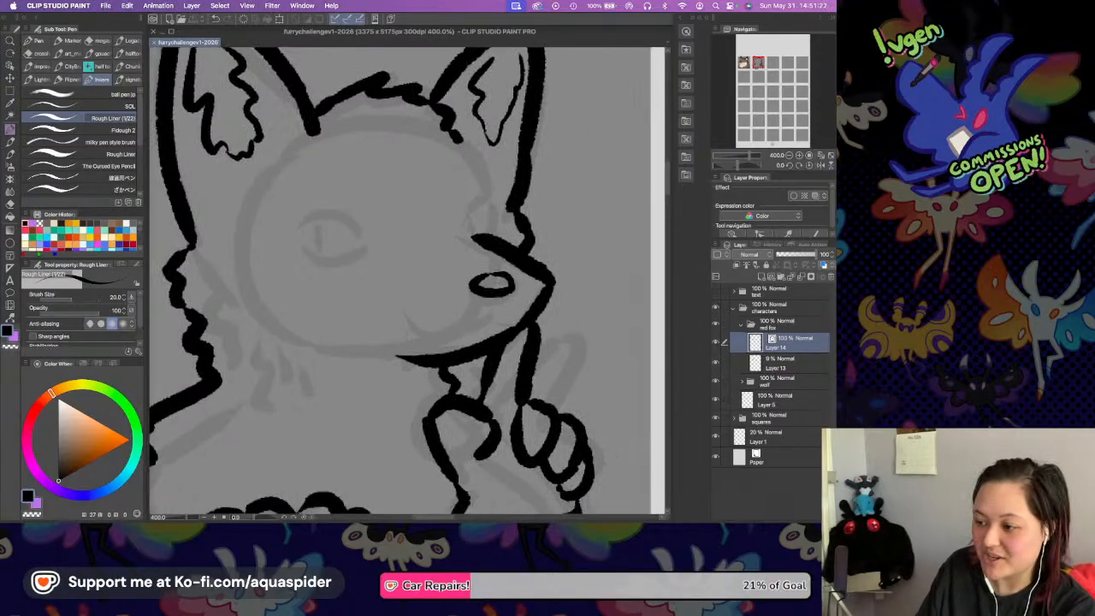
{"action": "left_click", "coordinate": [799, 156]}
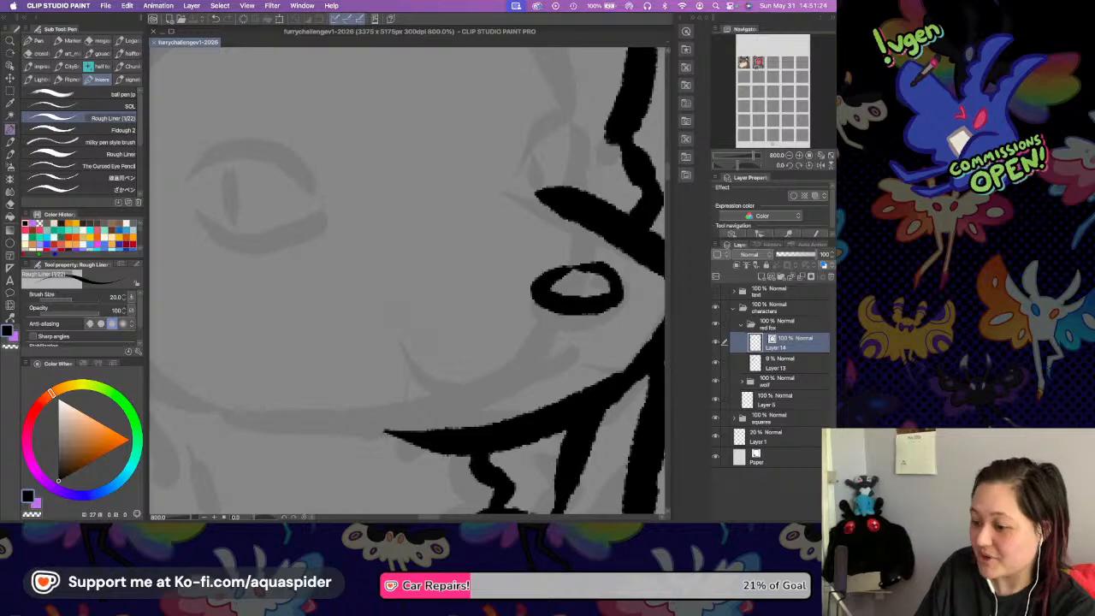
{"action": "mouse_move", "coordinate": [391, 321]}
{"action": "left_mouse_down"}
{"action": "mouse_move", "coordinate": [494, 379]}
{"action": "mouse_move", "coordinate": [568, 347]}
{"action": "left_mouse_up"}
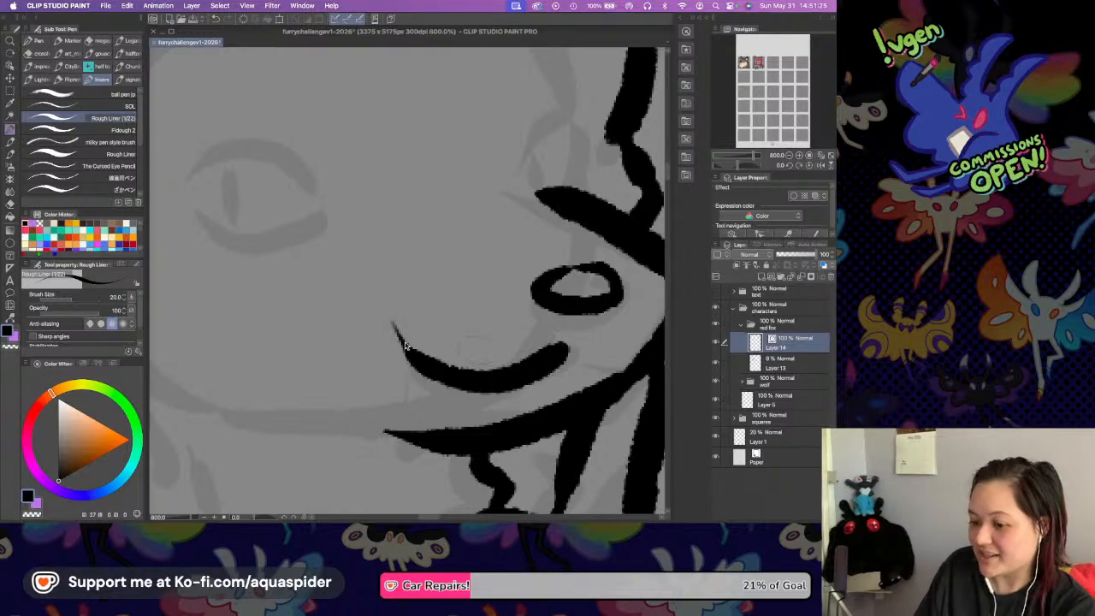
{"action": "key", "text": "super+z"}
{"action": "mouse_move", "coordinate": [381, 325]}
{"action": "left_mouse_down"}
{"action": "mouse_move", "coordinate": [425, 372]}
{"action": "mouse_move", "coordinate": [528, 363]}
{"action": "mouse_move", "coordinate": [522, 370]}
{"action": "mouse_move", "coordinate": [585, 349]}
{"action": "mouse_move", "coordinate": [637, 382]}
{"action": "left_mouse_up"}
{"action": "mouse_move", "coordinate": [385, 340]}
{"action": "left_mouse_down"}
{"action": "mouse_move", "coordinate": [350, 366]}
{"action": "mouse_move", "coordinate": [360, 404]}
{"action": "mouse_move", "coordinate": [414, 381]}
{"action": "left_mouse_up"}
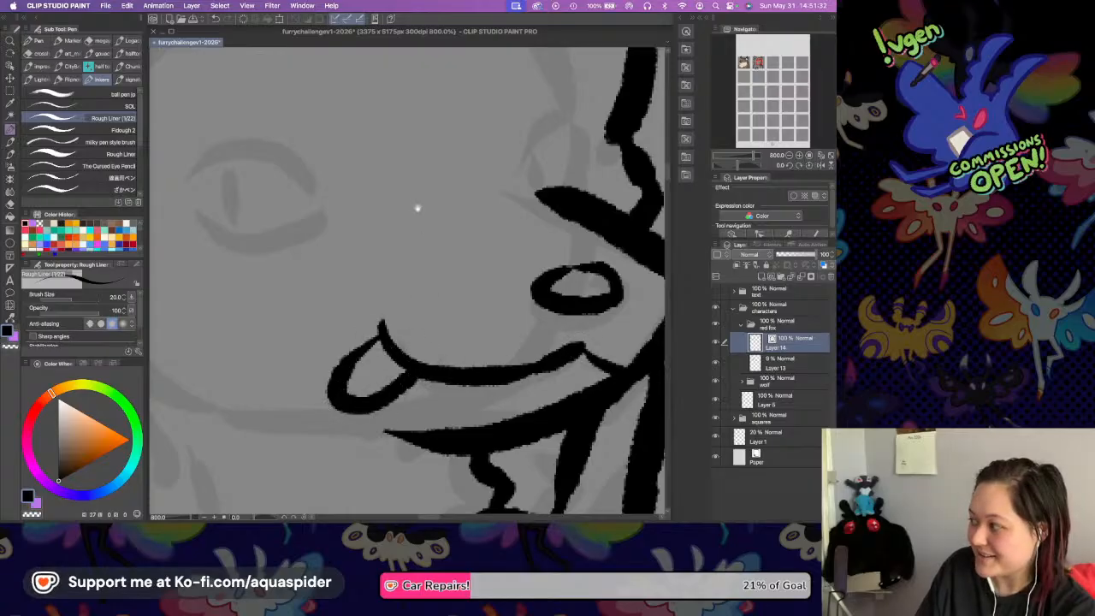
Ink the near eye's almond outline with a thick upper lid and pointed corners over the sketch.
{"action": "scroll", "coordinate": [420, 214], "scroll_direction": "left", "scroll_amount": 5}
{"action": "scroll", "coordinate": [420, 214], "scroll_direction": "up", "scroll_amount": 2}
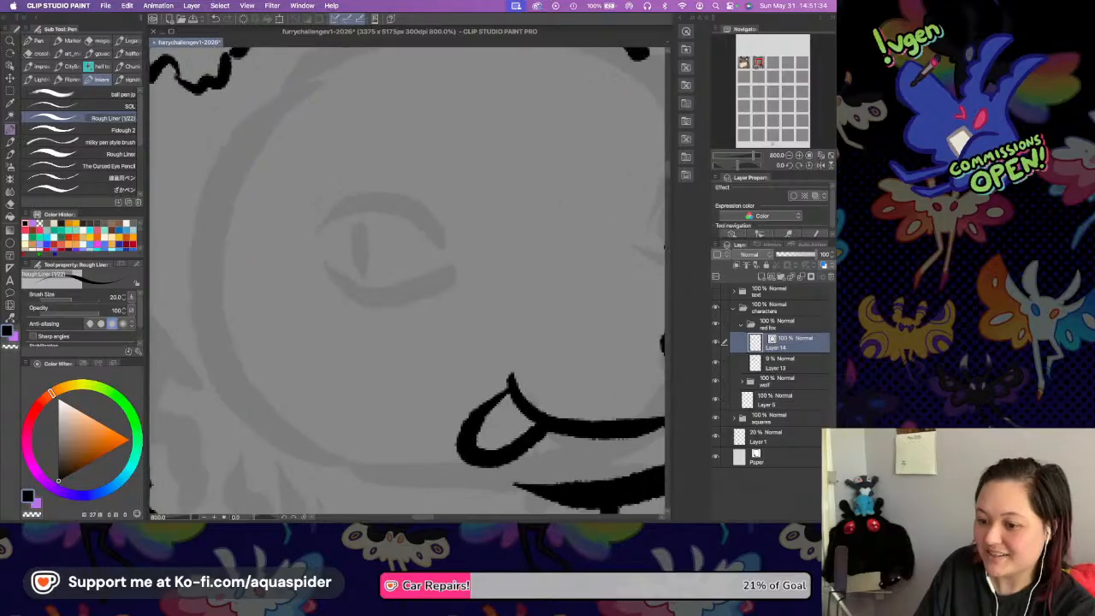
{"action": "mouse_move", "coordinate": [331, 209]}
{"action": "left_mouse_down"}
{"action": "mouse_move", "coordinate": [431, 201]}
{"action": "mouse_move", "coordinate": [469, 253]}
{"action": "left_mouse_up"}
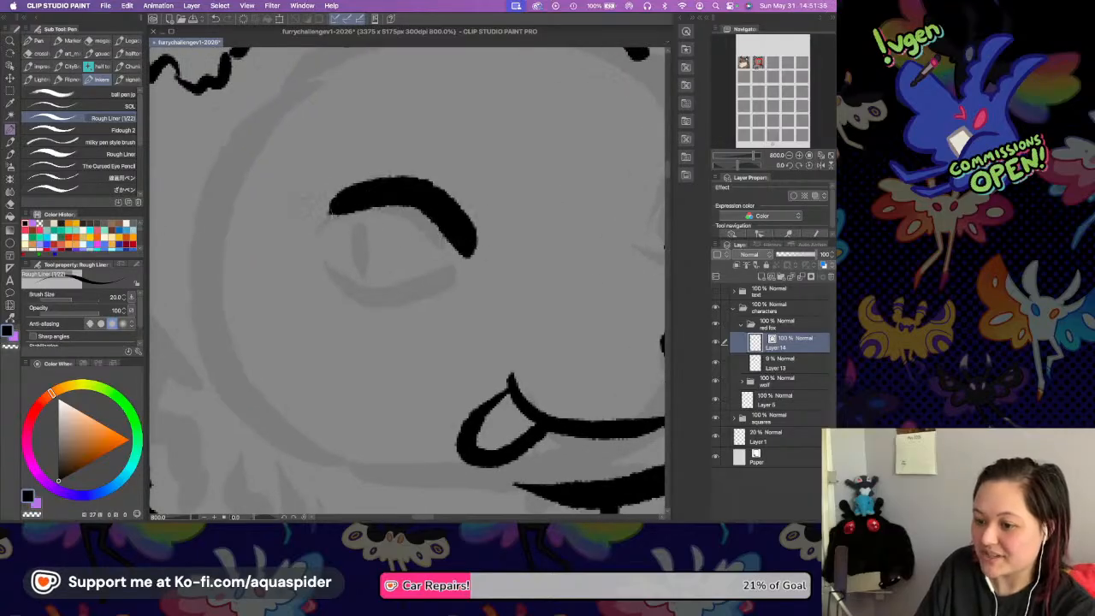
{"action": "mouse_move", "coordinate": [340, 207]}
{"action": "left_mouse_down"}
{"action": "mouse_move", "coordinate": [294, 214]}
{"action": "mouse_move", "coordinate": [343, 206]}
{"action": "mouse_move", "coordinate": [303, 221]}
{"action": "mouse_move", "coordinate": [349, 279]}
{"action": "mouse_move", "coordinate": [433, 293]}
{"action": "mouse_move", "coordinate": [462, 271]}
{"action": "mouse_move", "coordinate": [469, 247]}
{"action": "mouse_move", "coordinate": [491, 266]}
{"action": "left_mouse_up"}
Ink the narrow outline of the far eye just above the muzzle bridge.
{"action": "scroll", "coordinate": [502, 242], "scroll_direction": "right", "scroll_amount": 5}
{"action": "scroll", "coordinate": [481, 227], "scroll_direction": "up", "scroll_amount": 1}
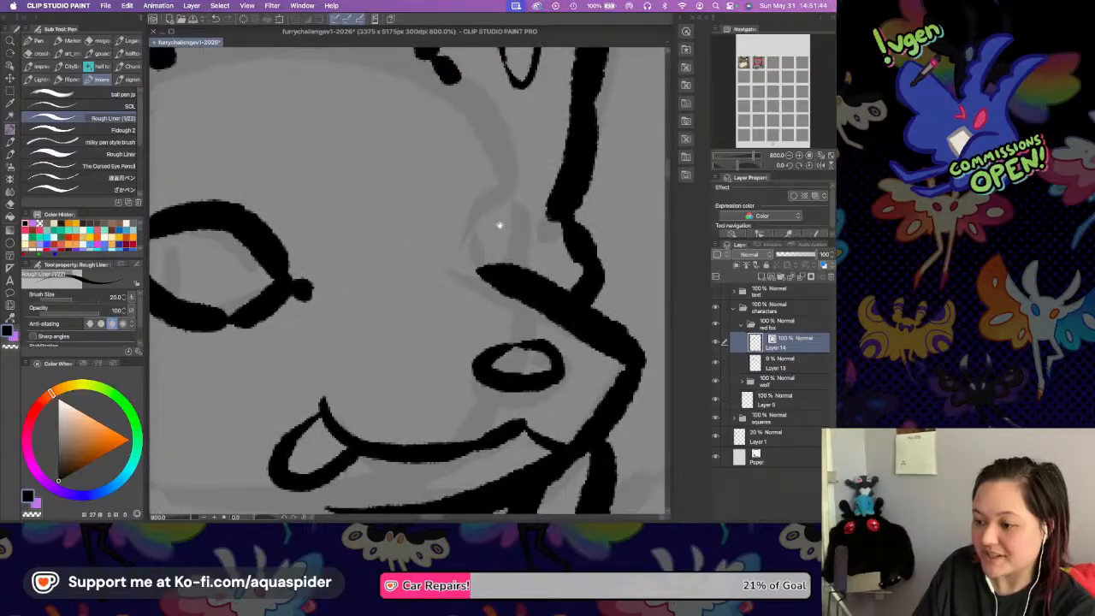
{"action": "mouse_move", "coordinate": [474, 247]}
{"action": "left_mouse_down"}
{"action": "mouse_move", "coordinate": [500, 184]}
{"action": "mouse_move", "coordinate": [524, 261]}
{"action": "mouse_move", "coordinate": [492, 274]}
{"action": "mouse_move", "coordinate": [475, 258]}
{"action": "mouse_move", "coordinate": [513, 267]}
{"action": "left_mouse_up"}
{"action": "left_click_drag", "start_coordinate": [511, 178], "coordinate": [512, 191]}
{"action": "scroll", "coordinate": [465, 232], "scroll_direction": "up", "scroll_amount": 5}
{"action": "scroll", "coordinate": [464, 232], "scroll_direction": "left", "scroll_amount": 5}
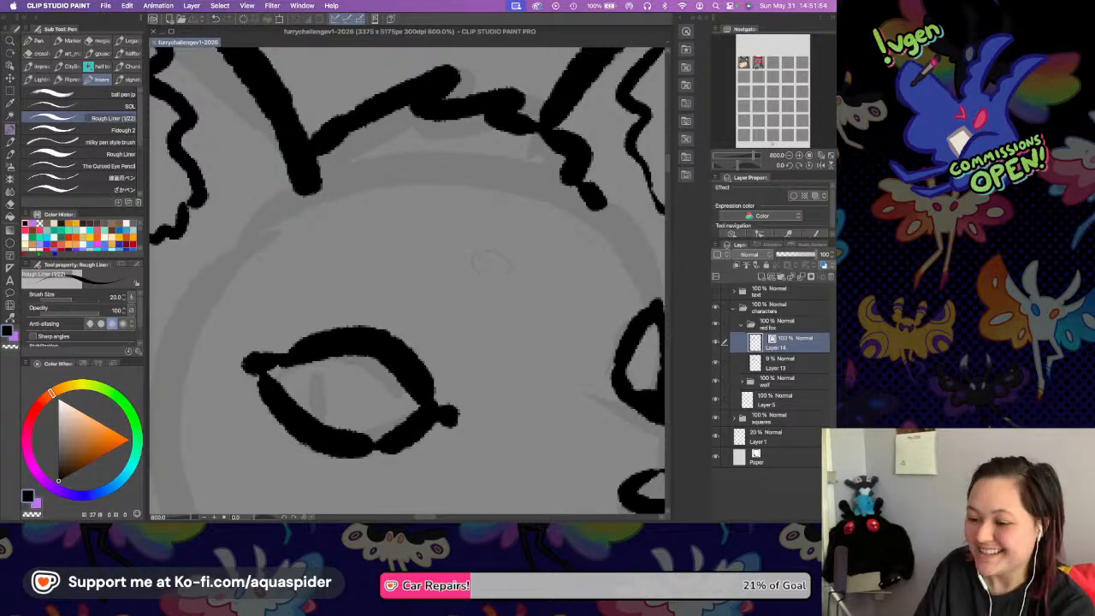
Look over the fox's inked eyes, mouth and paws before adding more detail.
{"action": "scroll", "coordinate": [422, 257], "scroll_direction": "down", "scroll_amount": 2}
{"action": "scroll", "coordinate": [422, 256], "scroll_direction": "right", "scroll_amount": 1}
{"action": "scroll", "coordinate": [422, 256], "scroll_direction": "down", "scroll_amount": 8}
{"action": "scroll", "coordinate": [422, 257], "scroll_direction": "right", "scroll_amount": 1}
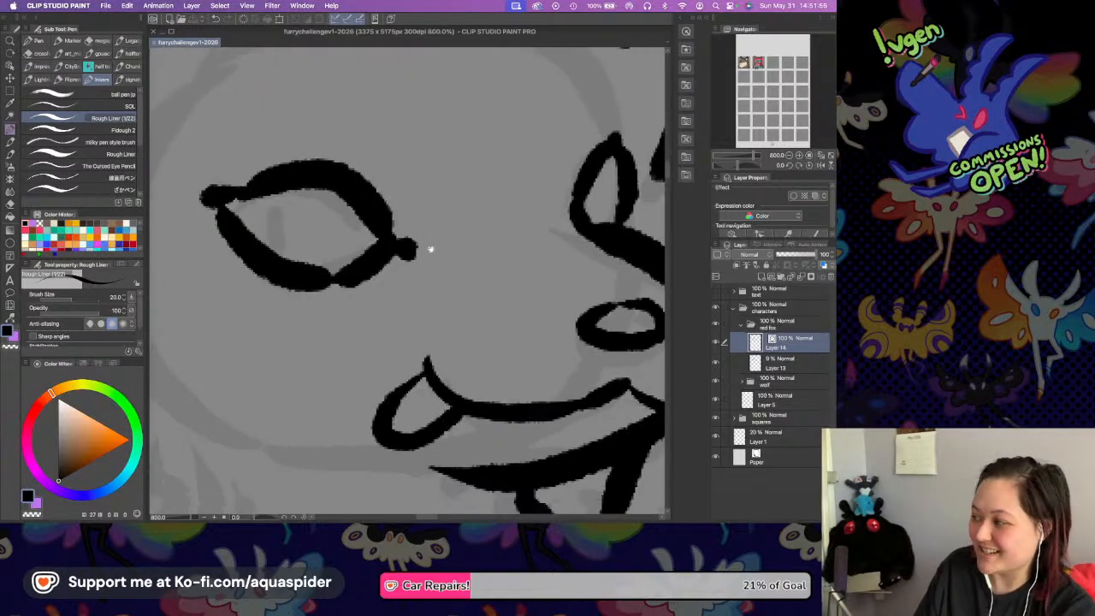
{"action": "scroll", "coordinate": [411, 248], "scroll_direction": "down", "scroll_amount": 4}
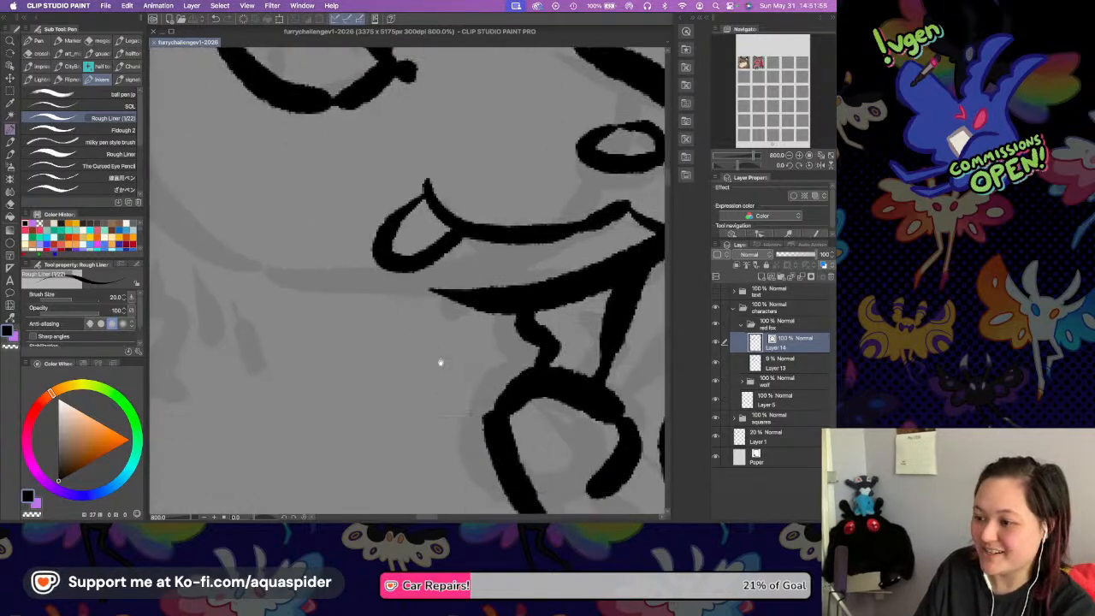
{"action": "scroll", "coordinate": [389, 245], "scroll_direction": "up", "scroll_amount": 5}
{"action": "scroll", "coordinate": [389, 244], "scroll_direction": "left", "scroll_amount": 2}
{"action": "scroll", "coordinate": [492, 197], "scroll_direction": "down", "scroll_amount": 3}
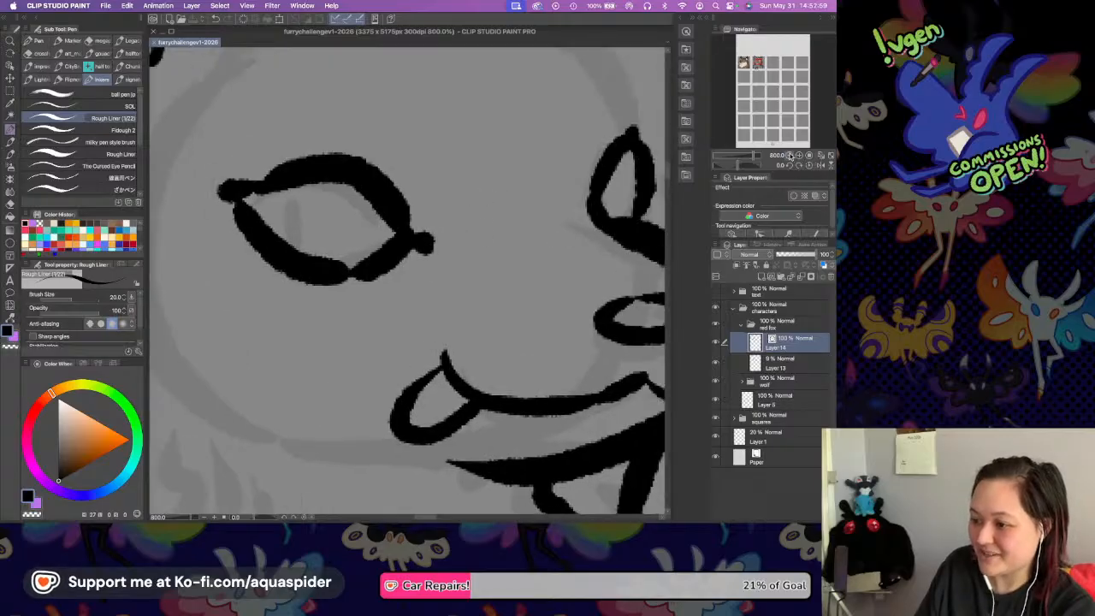
{"action": "scroll", "coordinate": [489, 253], "scroll_direction": "down", "scroll_amount": 2}
{"action": "scroll", "coordinate": [459, 243], "scroll_direction": "down", "scroll_amount": 1}
{"action": "scroll", "coordinate": [455, 248], "scroll_direction": "right", "scroll_amount": 1}
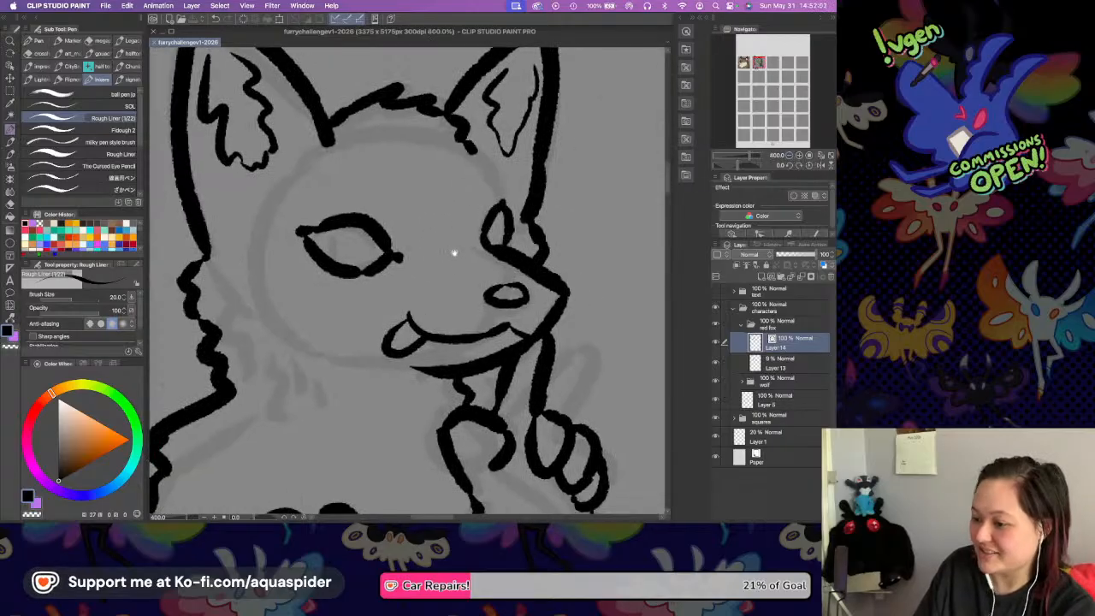
Try to ink a cheek fur marking below the near eye.
{"action": "left_click_drag", "start_coordinate": [344, 274], "coordinate": [381, 270]}
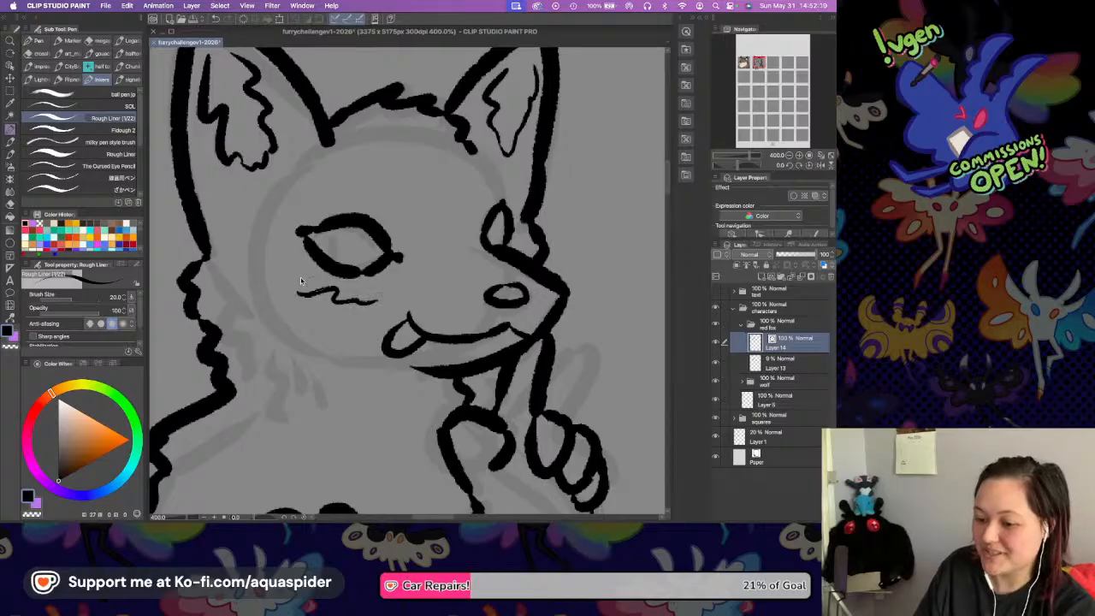
{"action": "key", "text": "super+z"}
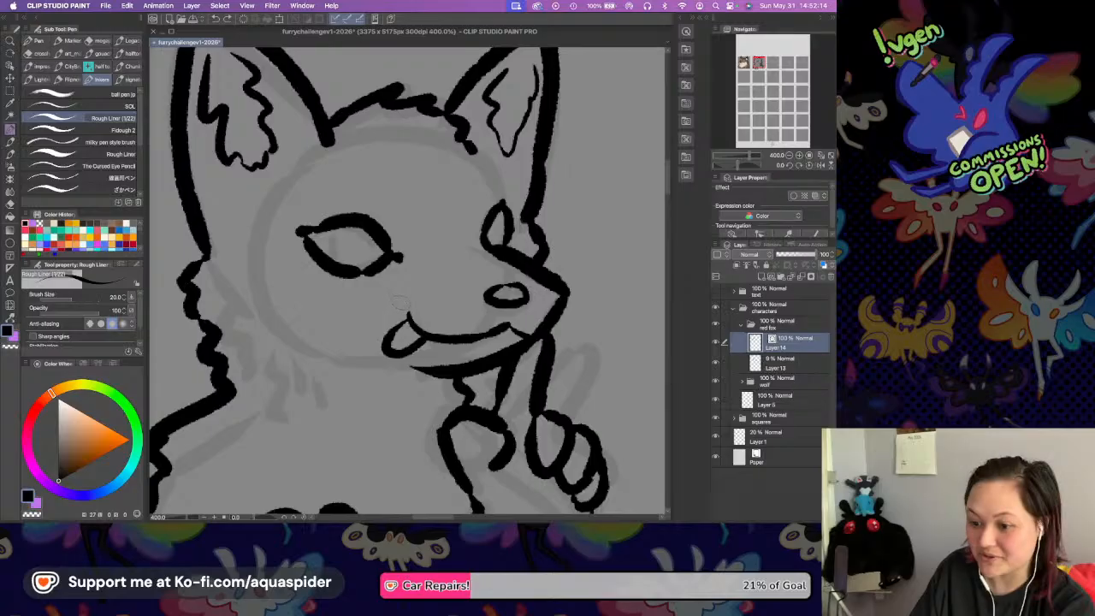
{"action": "left_click_drag", "start_coordinate": [363, 295], "coordinate": [334, 300]}
{"action": "key", "text": "super+z"}
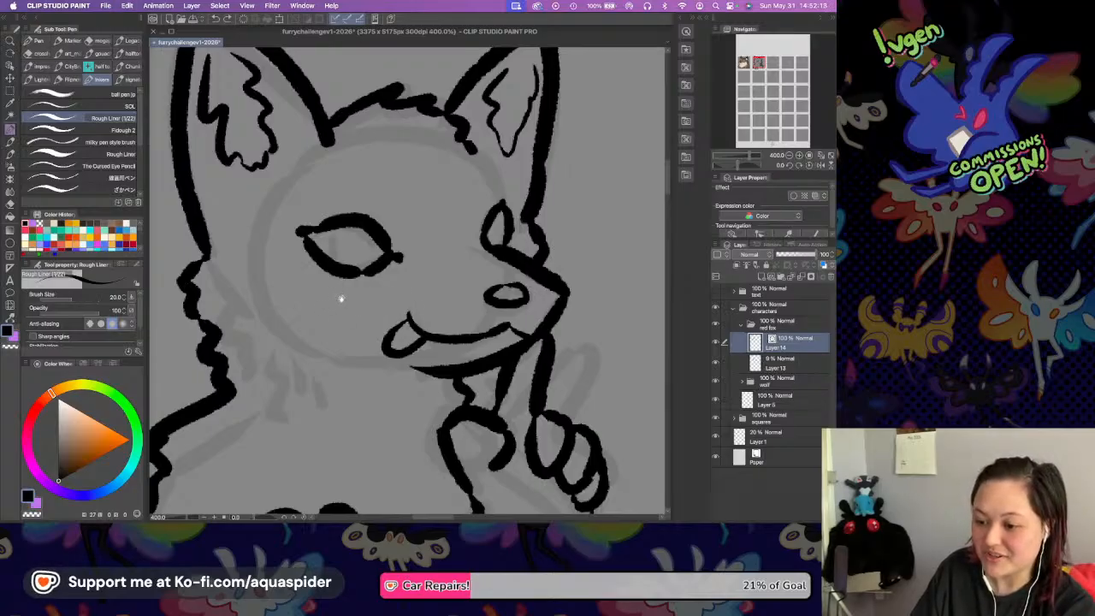
{"action": "scroll", "coordinate": [338, 299], "scroll_direction": "left", "scroll_amount": 2}
{"action": "scroll", "coordinate": [364, 257], "scroll_direction": "down", "scroll_amount": 3}
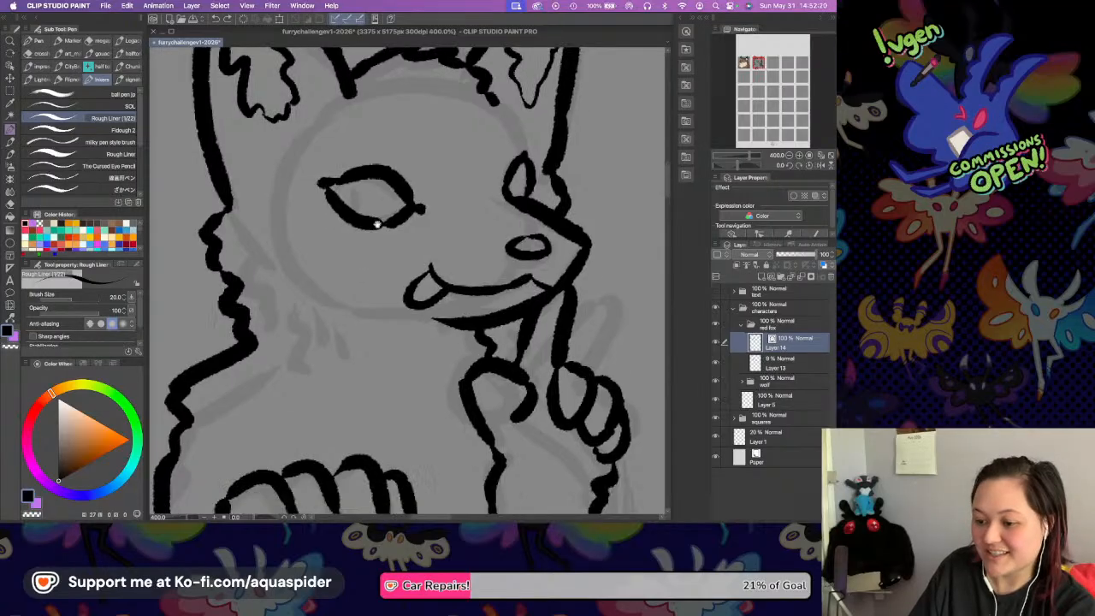
{"action": "scroll", "coordinate": [371, 256], "scroll_direction": "up", "scroll_amount": 1}
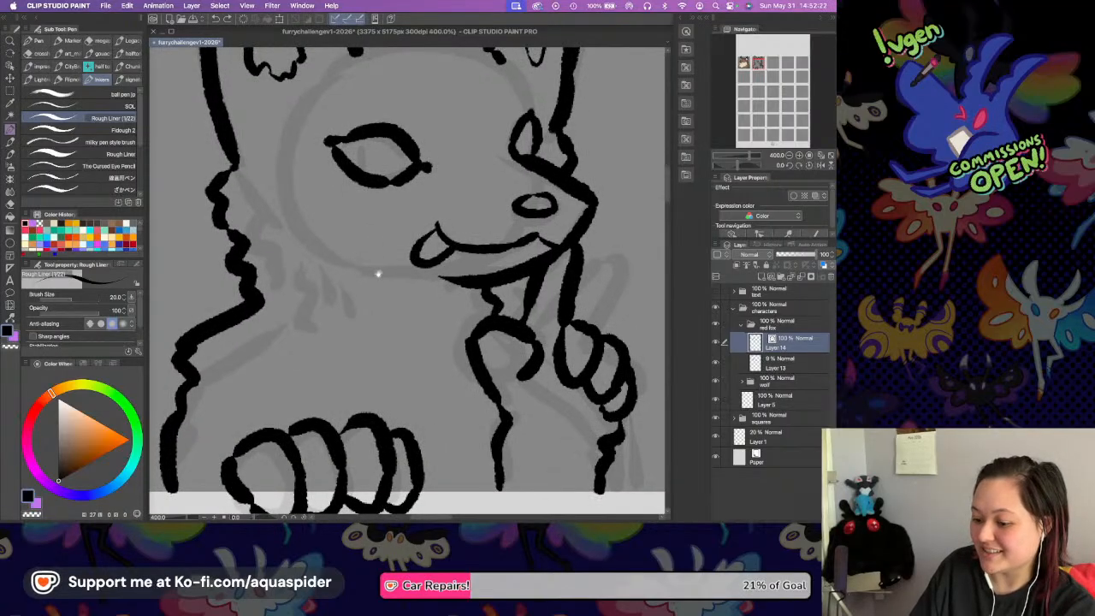
{"action": "scroll", "coordinate": [368, 226], "scroll_direction": "up", "scroll_amount": 1}
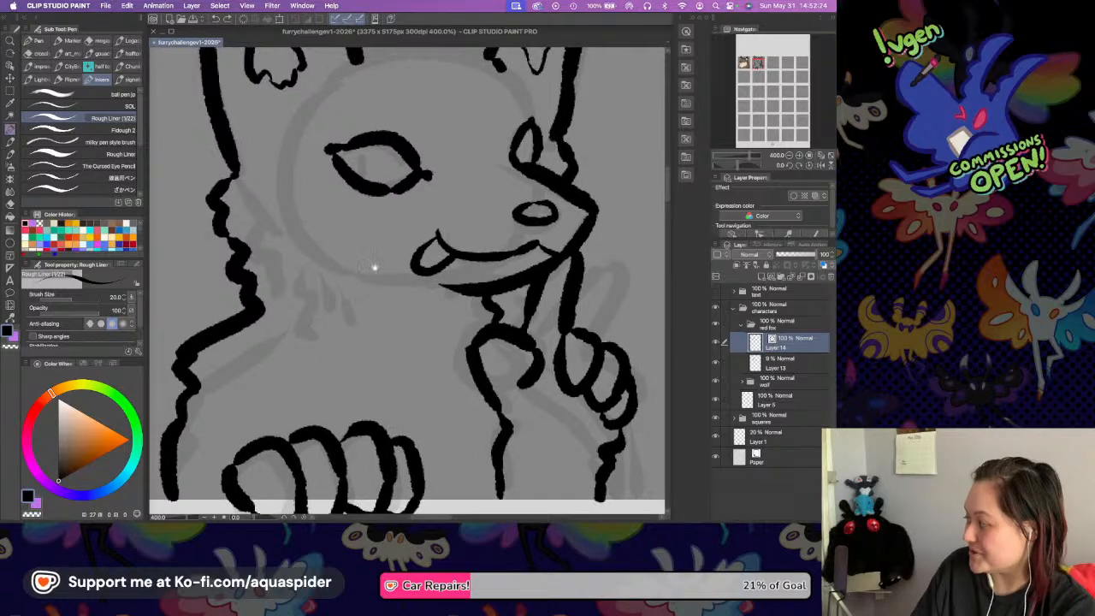
{"action": "scroll", "coordinate": [388, 250], "scroll_direction": "up", "scroll_amount": 1}
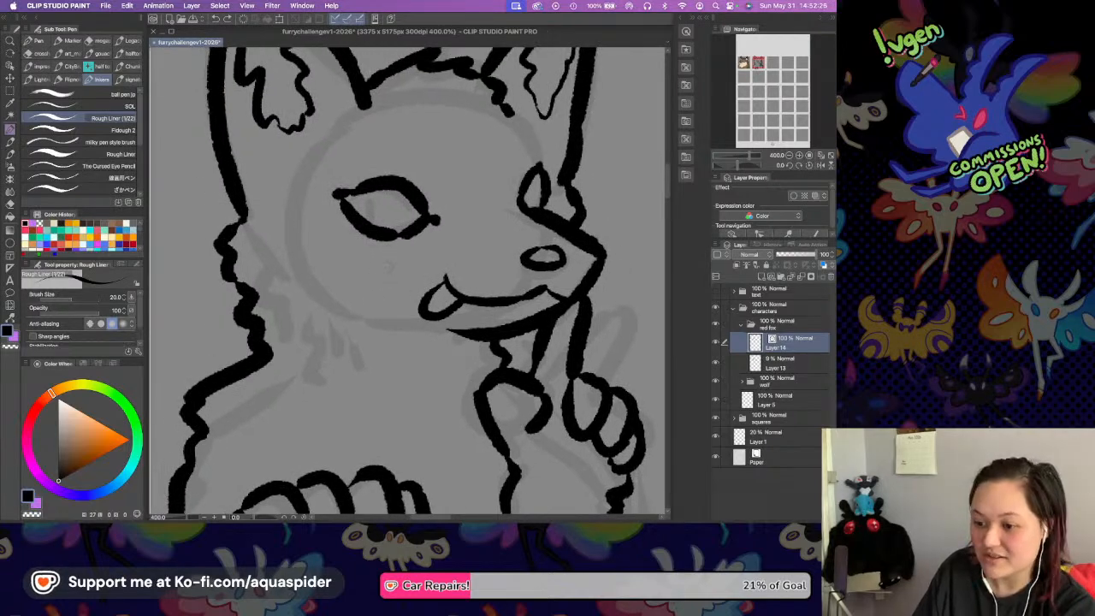
{"action": "left_click_drag", "start_coordinate": [393, 266], "coordinate": [324, 294]}
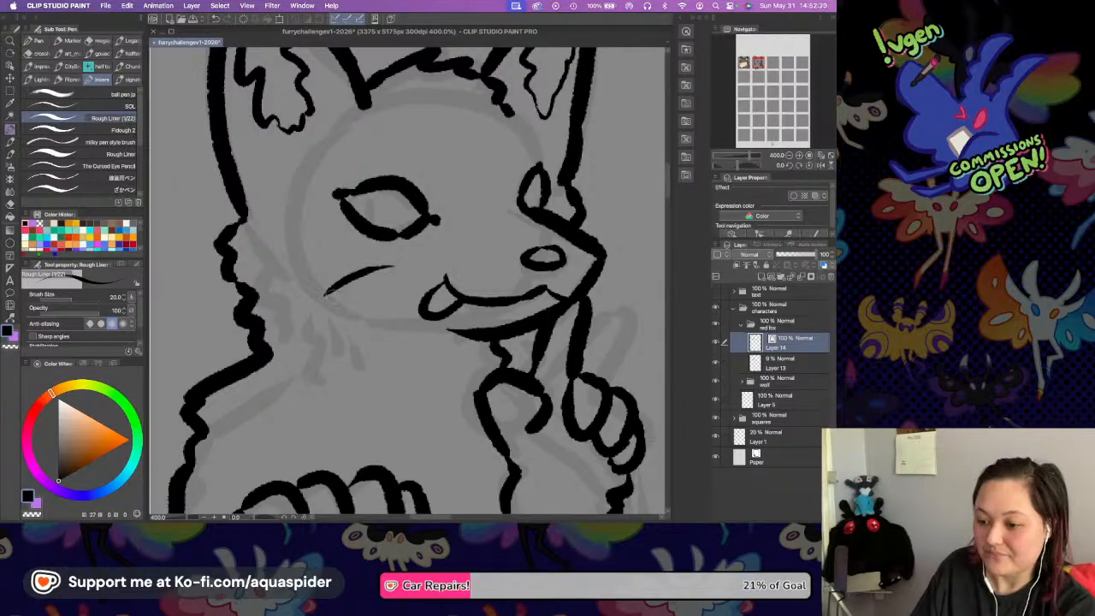
{"action": "key", "text": "super+z"}
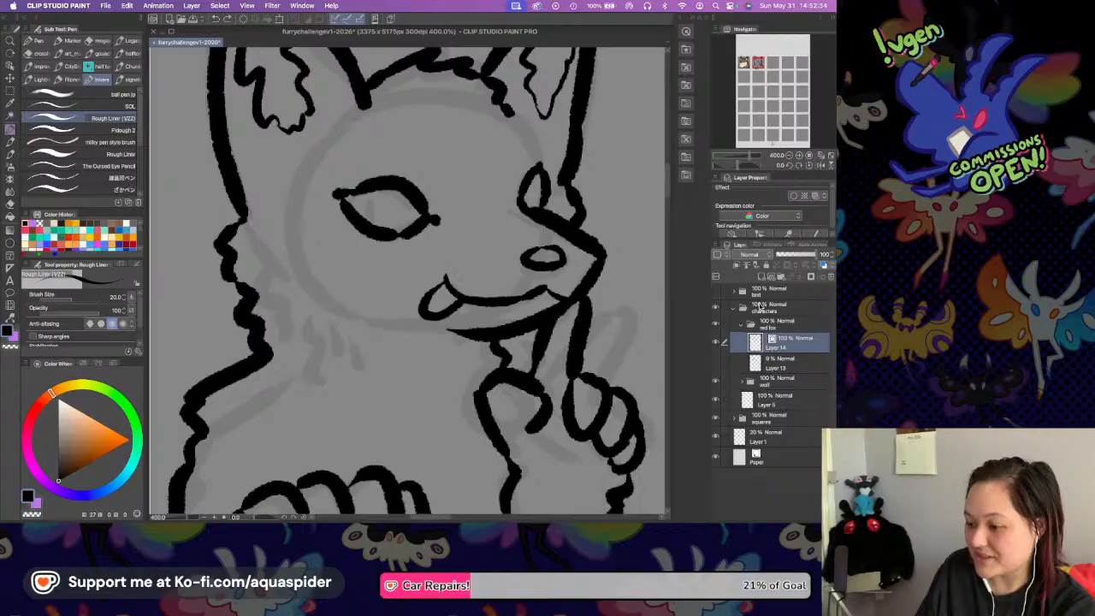
Add a new layer between the fox's line art and its sketch, hide the sketch, and save the document.
{"action": "left_click", "coordinate": [780, 362]}
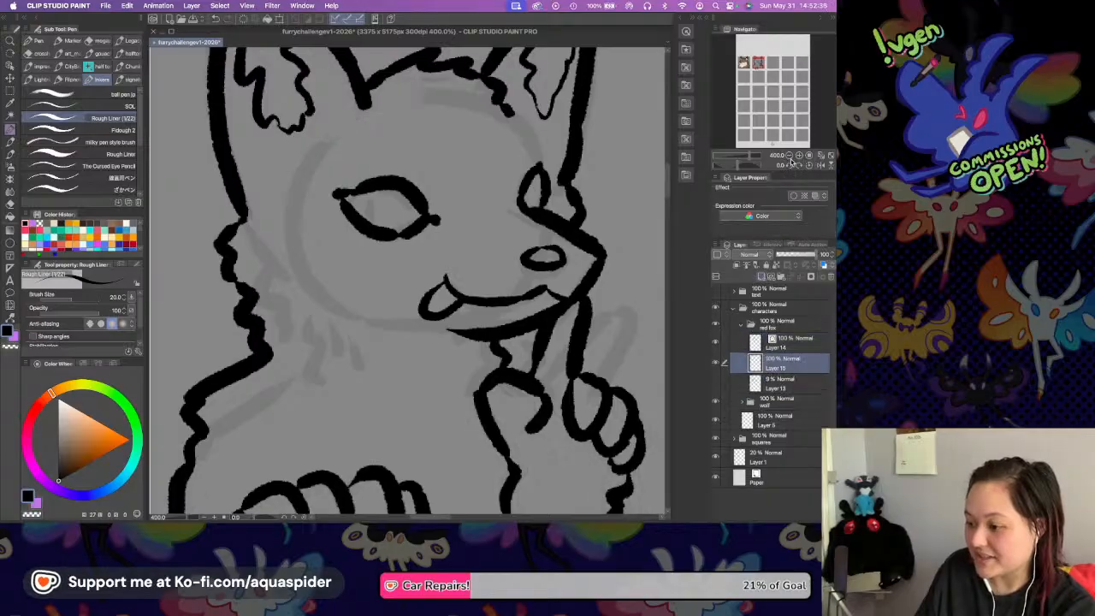
{"action": "key", "text": "super+shift+n"}
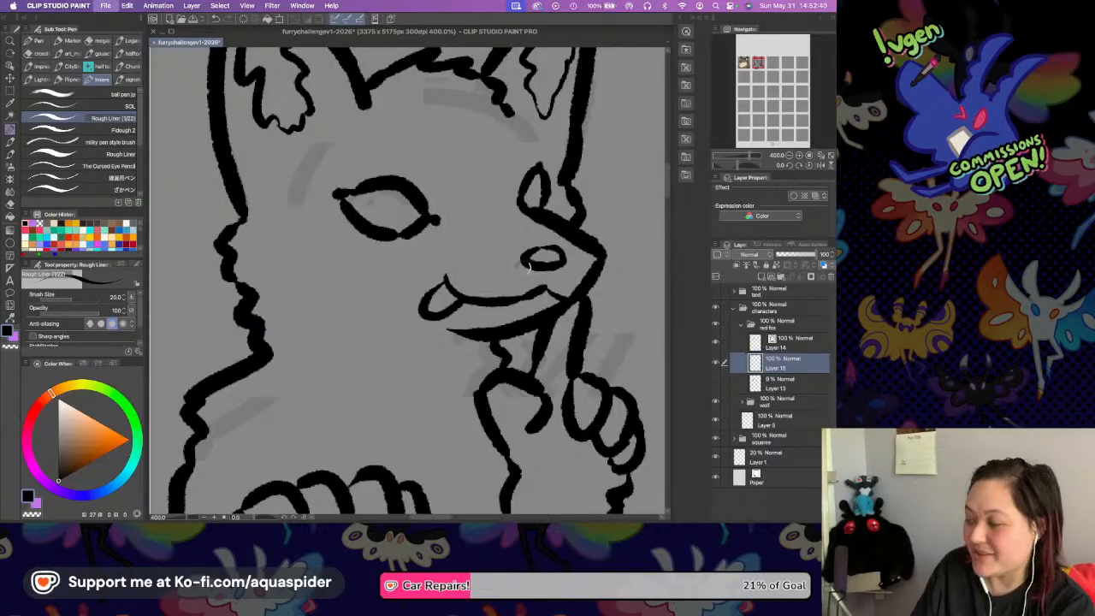
{"action": "key", "text": "super+s"}
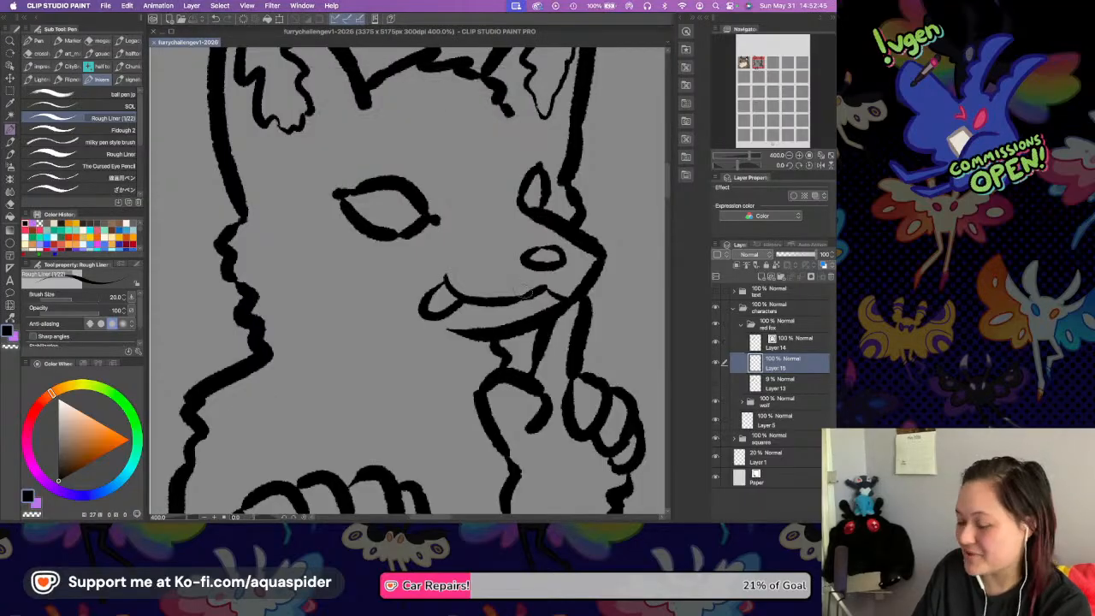
{"action": "left_click_drag", "start_coordinate": [495, 230], "coordinate": [492, 262]}
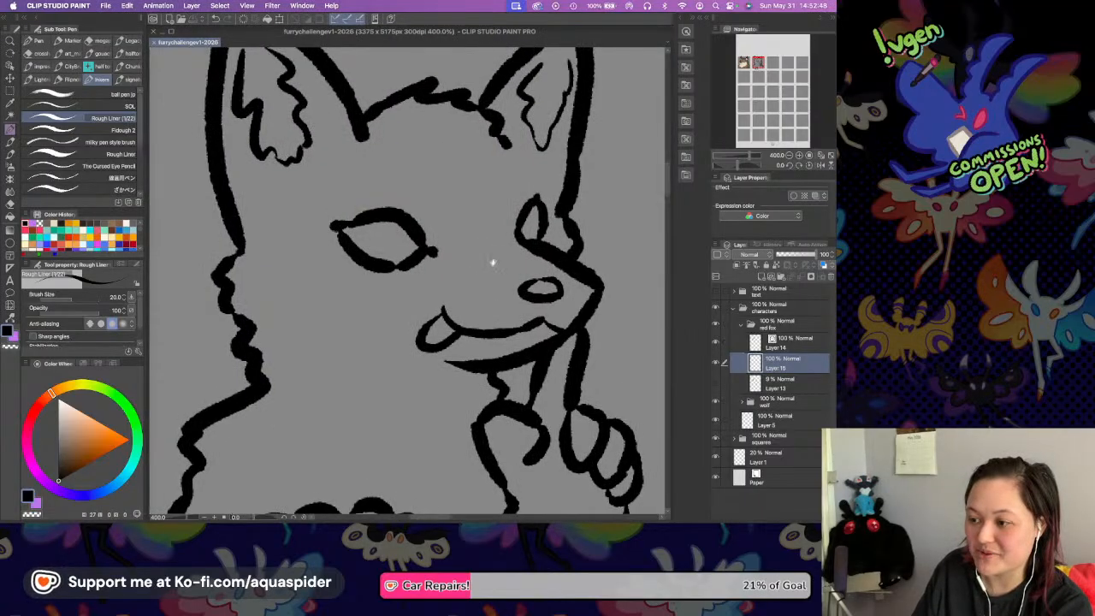
{"action": "left_click_drag", "start_coordinate": [516, 313], "coordinate": [488, 271]}
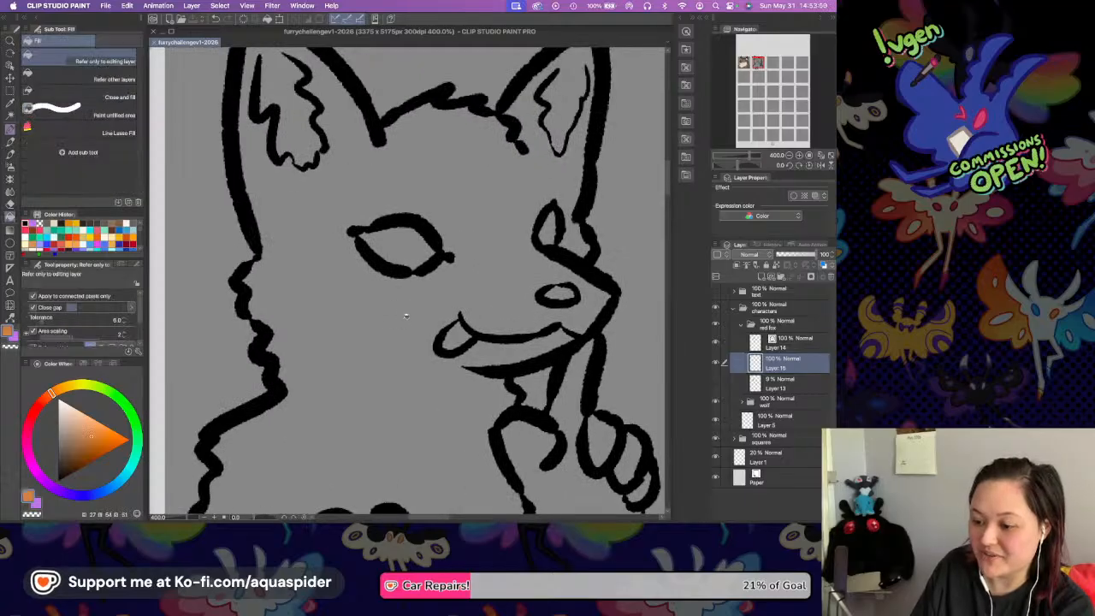
Try a light orange fill on the fox's head and body.
{"action": "left_click", "coordinate": [406, 315]}
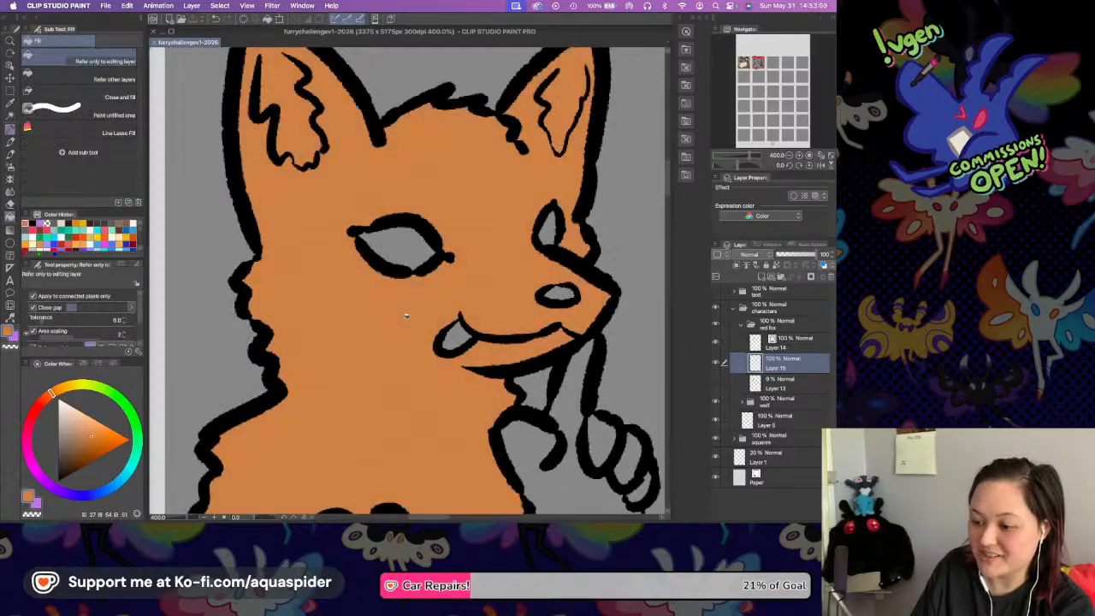
{"action": "scroll", "coordinate": [379, 283], "scroll_direction": "down", "scroll_amount": 3}
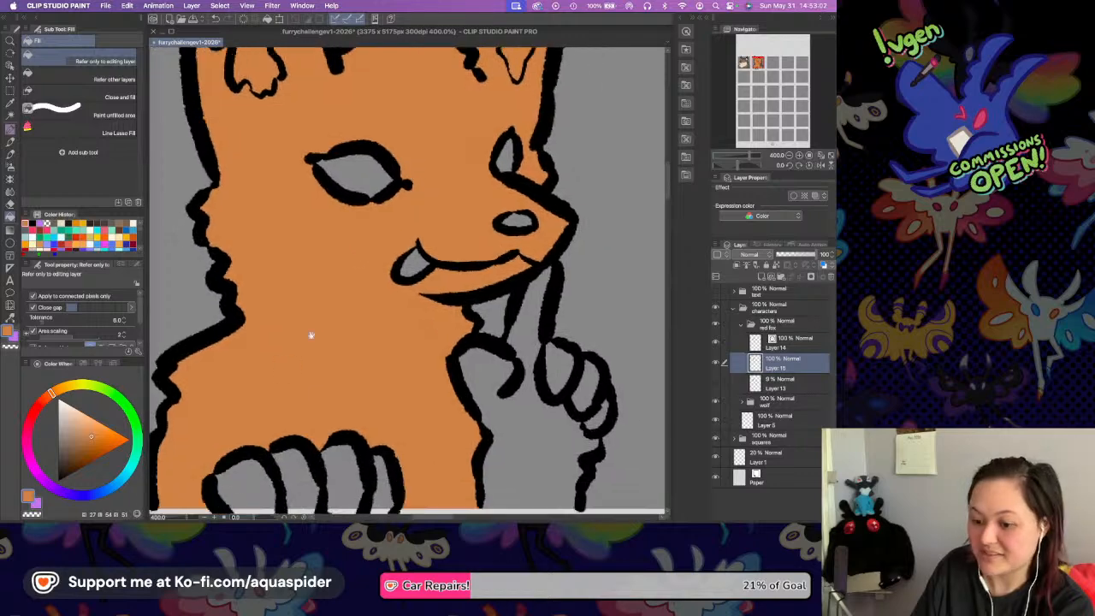
{"action": "key", "text": "ctrl+z"}
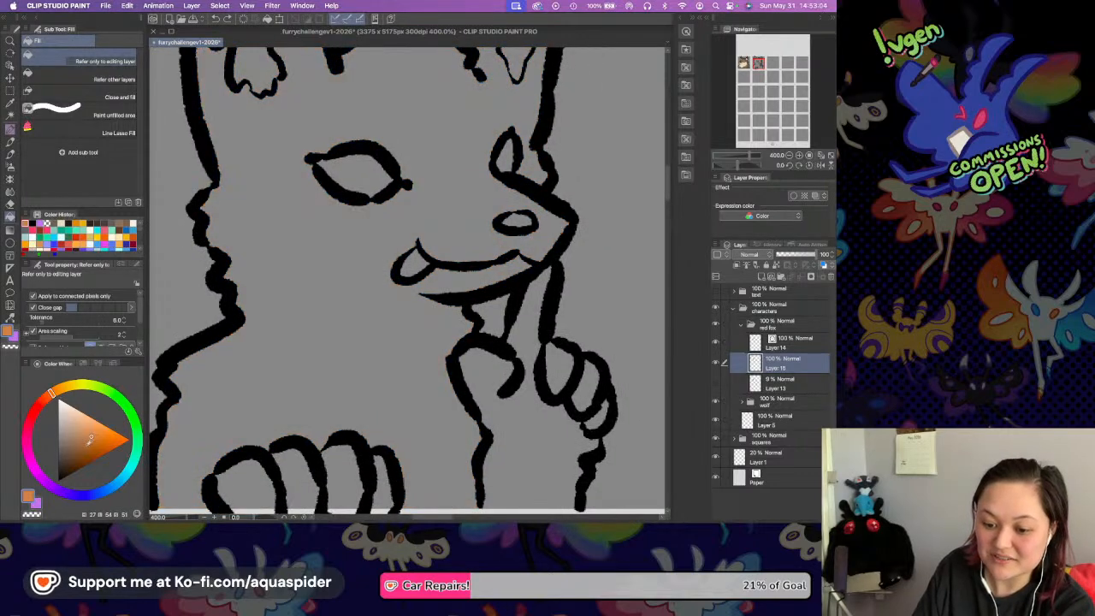
Fill the fox's head, body, raised arm and the toes of both paws with a darker brownish orange.
{"action": "left_click", "coordinate": [334, 313]}
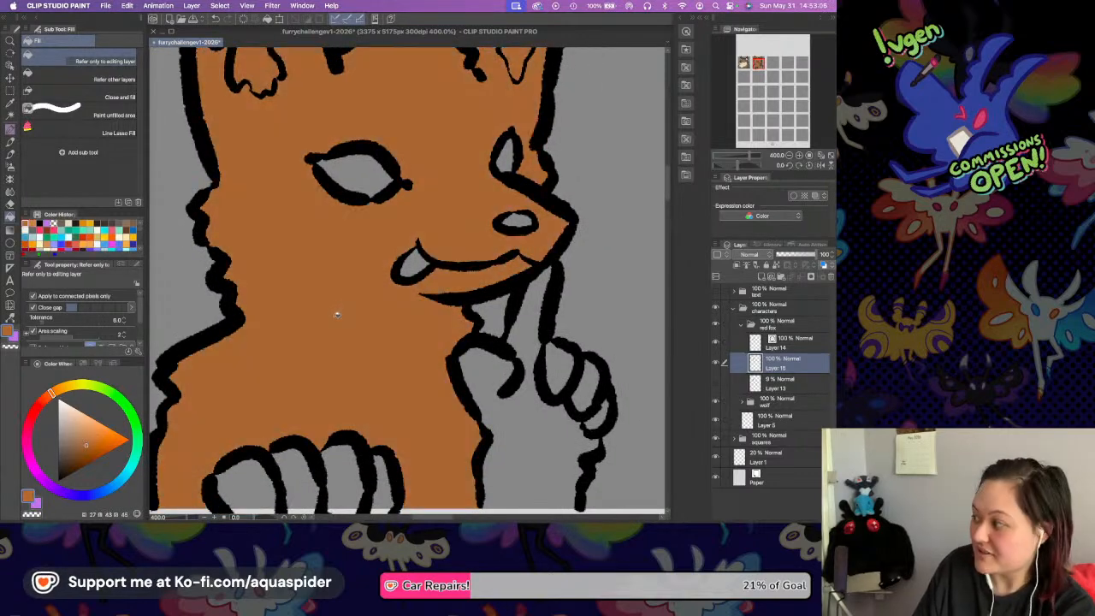
{"action": "left_click", "coordinate": [256, 489]}
{"action": "left_click", "coordinate": [297, 479]}
{"action": "left_click", "coordinate": [344, 475]}
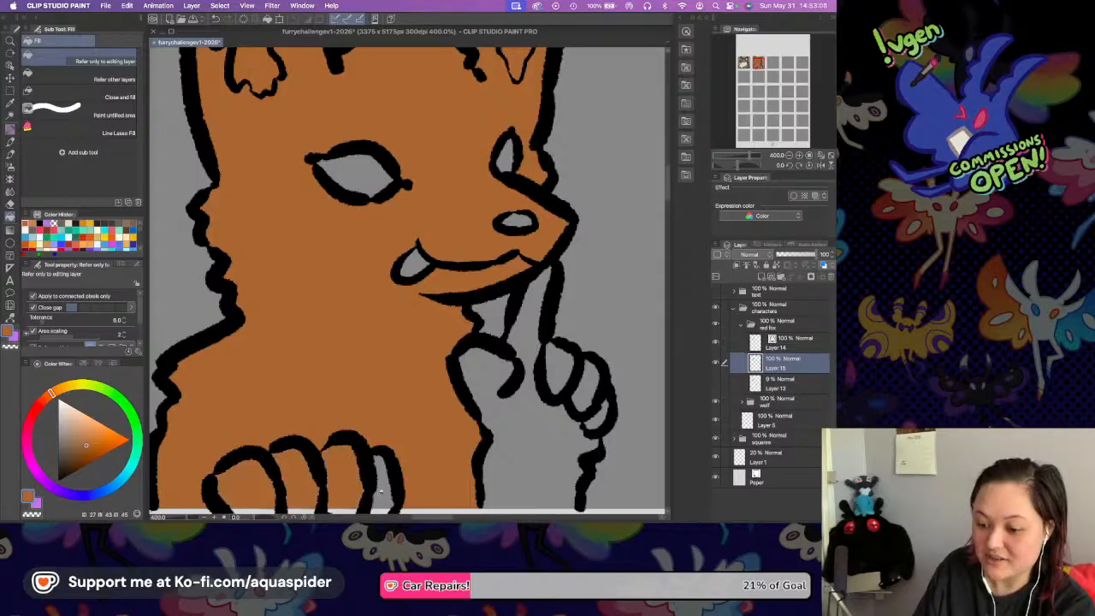
{"action": "left_click", "coordinate": [381, 484]}
{"action": "left_click", "coordinate": [521, 434]}
{"action": "left_click", "coordinate": [558, 370]}
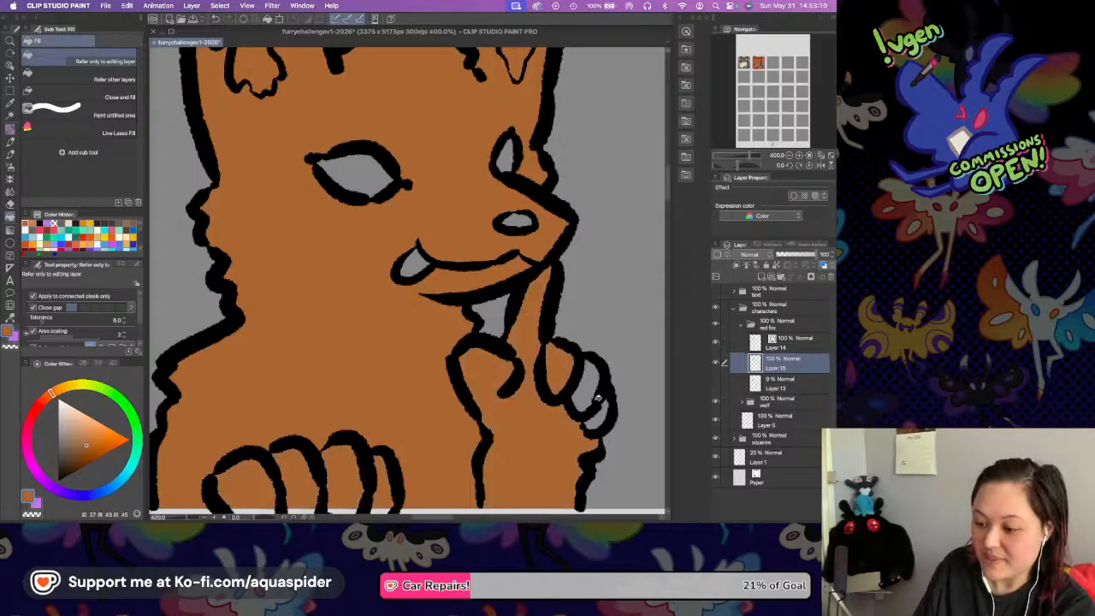
{"action": "left_click", "coordinate": [584, 387]}
{"action": "left_click", "coordinate": [597, 414]}
{"action": "scroll", "coordinate": [453, 367], "scroll_direction": "down", "scroll_amount": 3}
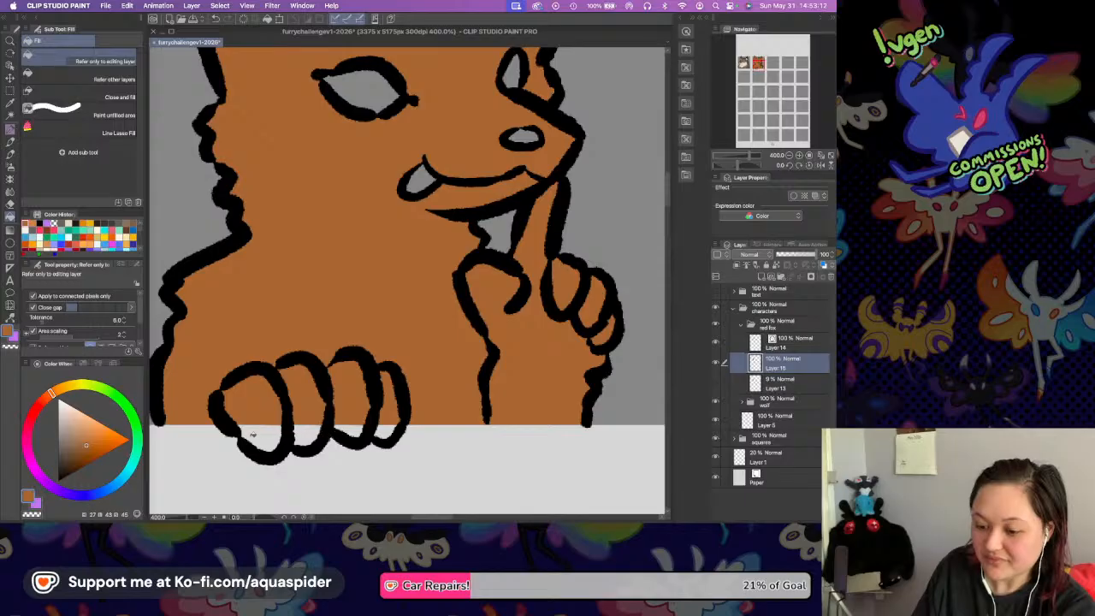
{"action": "scroll", "coordinate": [410, 159], "scroll_direction": "up", "scroll_amount": 10}
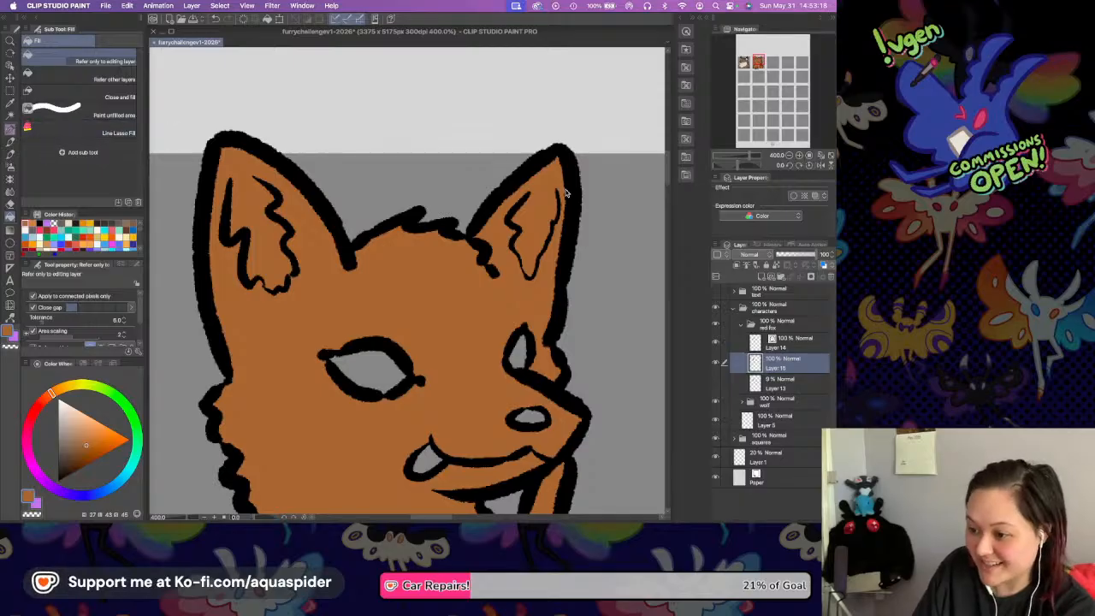
Switch back to the Rough Liner pen and save the document.
{"action": "key", "text": "p"}
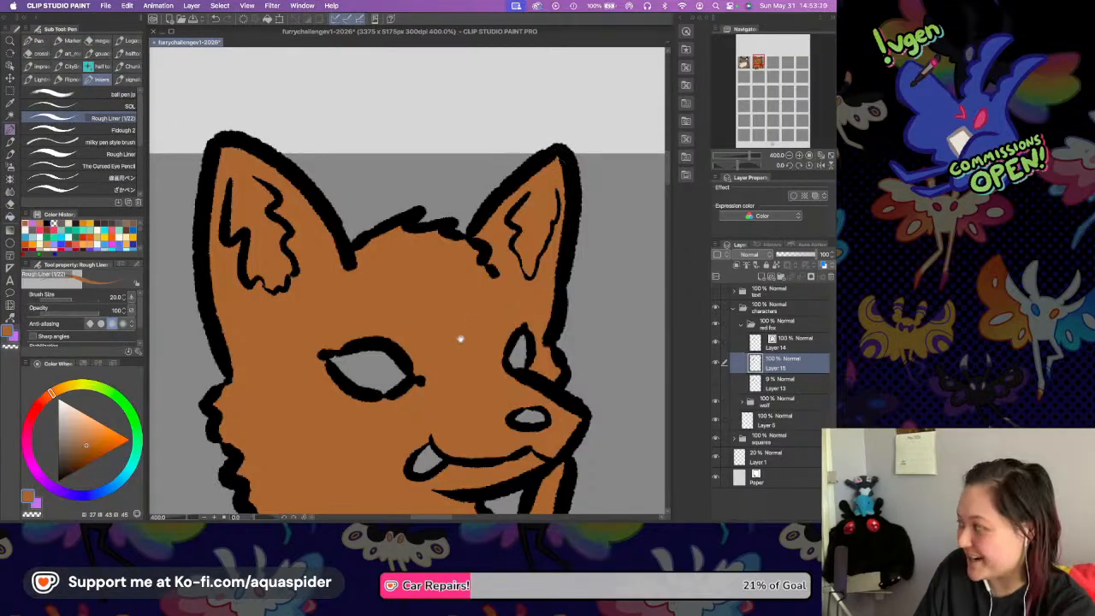
{"action": "left_click_drag", "start_coordinate": [459, 341], "coordinate": [499, 279]}
{"action": "key", "text": "super+s"}
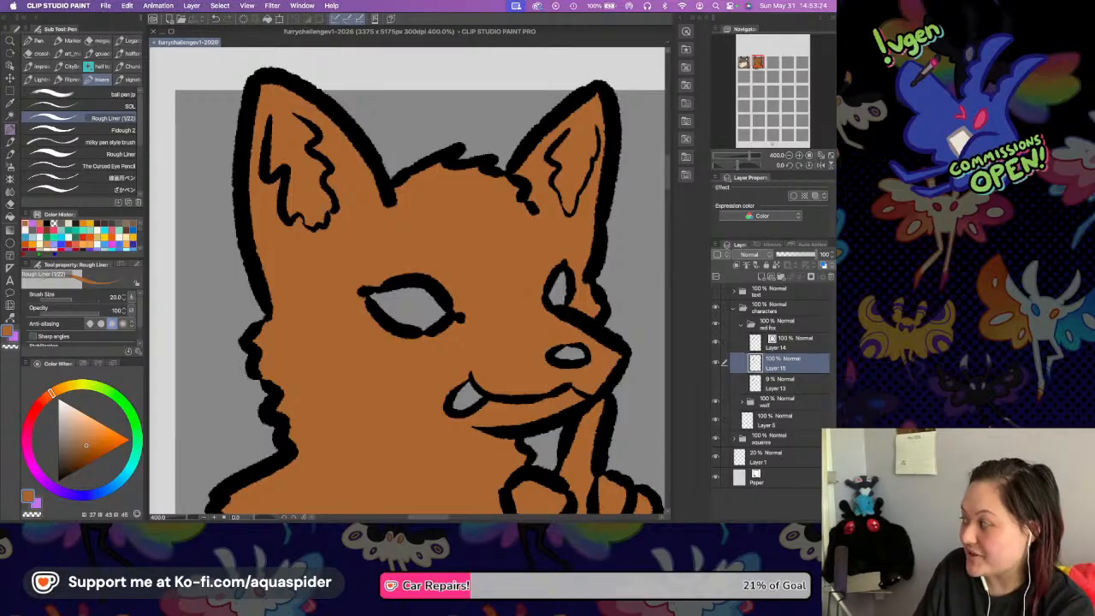
Add a new layer clipped to the fox's orange base colour and choose a pale cream drawing colour.
{"action": "scroll", "coordinate": [424, 295], "scroll_direction": "down", "scroll_amount": 3}
{"action": "scroll", "coordinate": [471, 276], "scroll_direction": "down", "scroll_amount": 3}
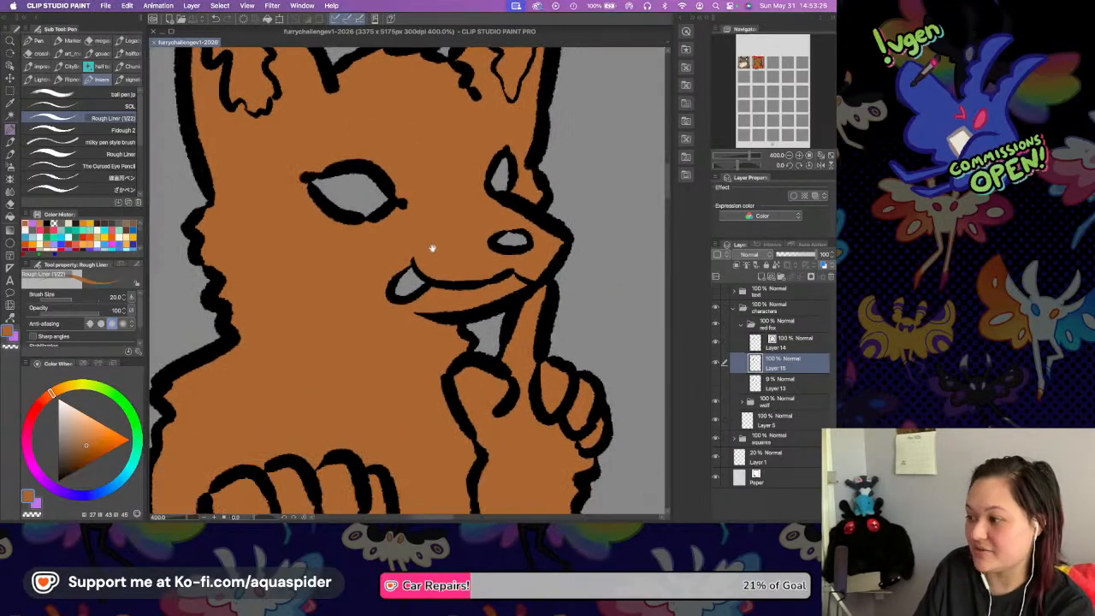
{"action": "left_click_drag", "start_coordinate": [434, 230], "coordinate": [438, 188]}
{"action": "left_click_drag", "start_coordinate": [410, 275], "coordinate": [468, 335]}
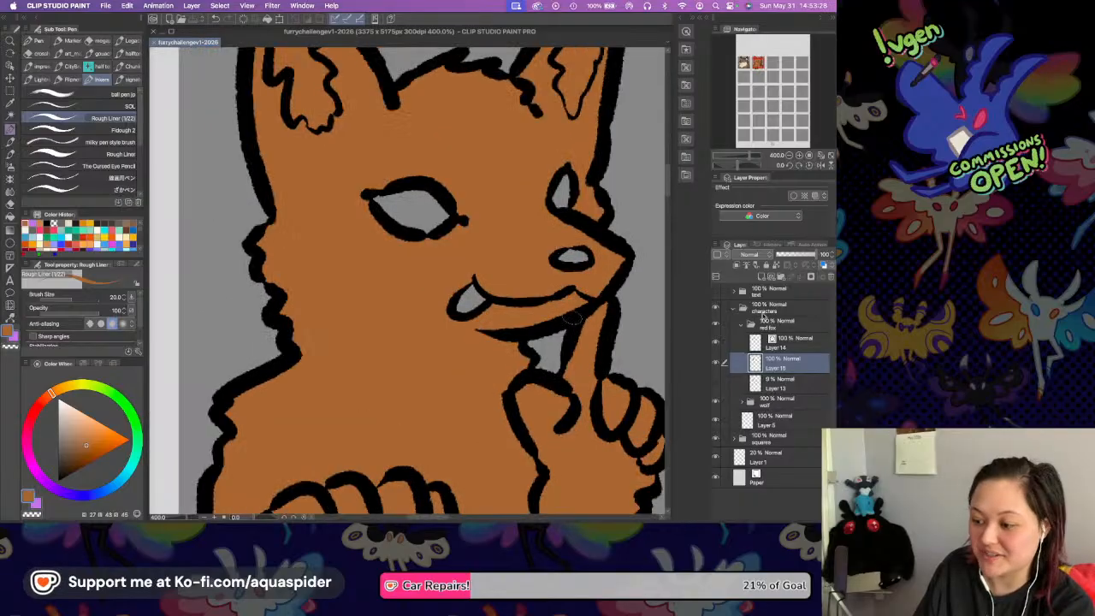
{"action": "left_click", "coordinate": [761, 276]}
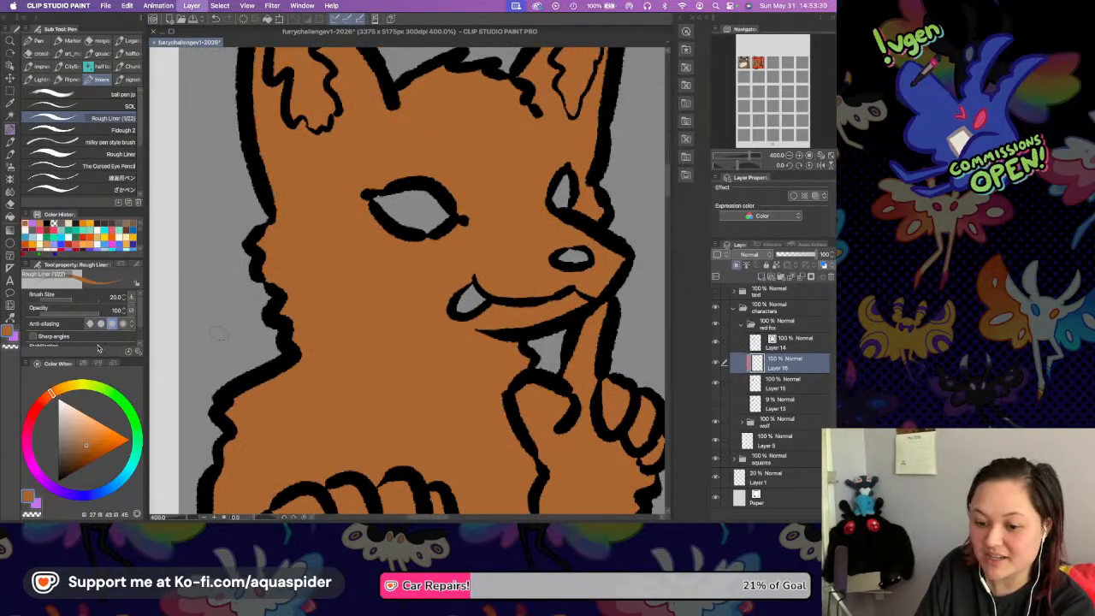
{"action": "left_click_drag", "start_coordinate": [68, 393], "coordinate": [71, 400]}
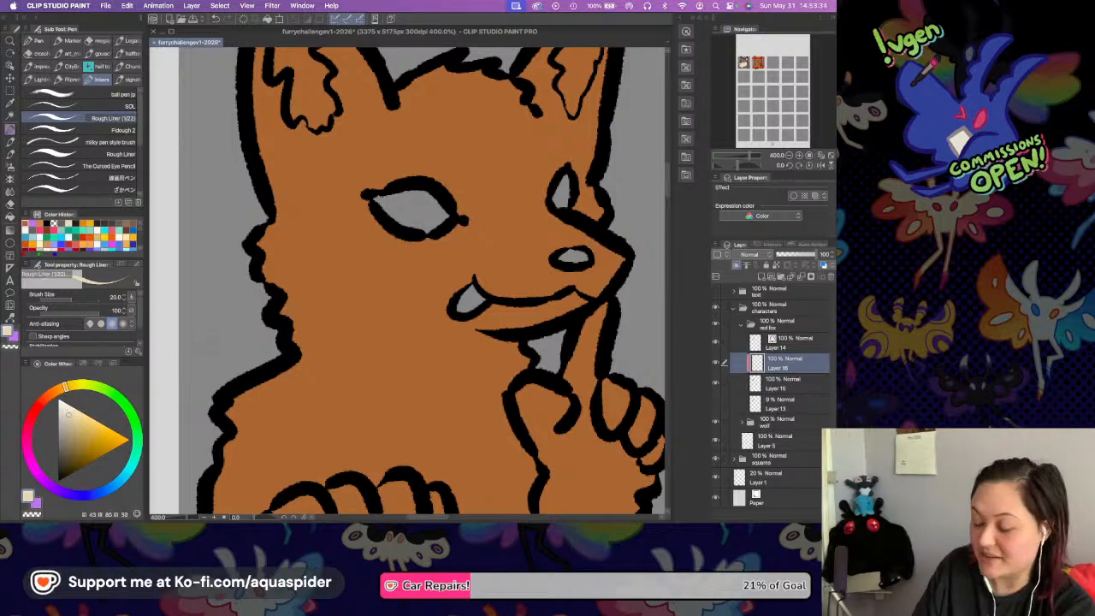
Outline a jagged pale cream marking from the fox's mouth corner down the cheek and chest, and fill it in, including the lower jaw.
{"action": "left_click_drag", "start_coordinate": [467, 274], "coordinate": [422, 268]}
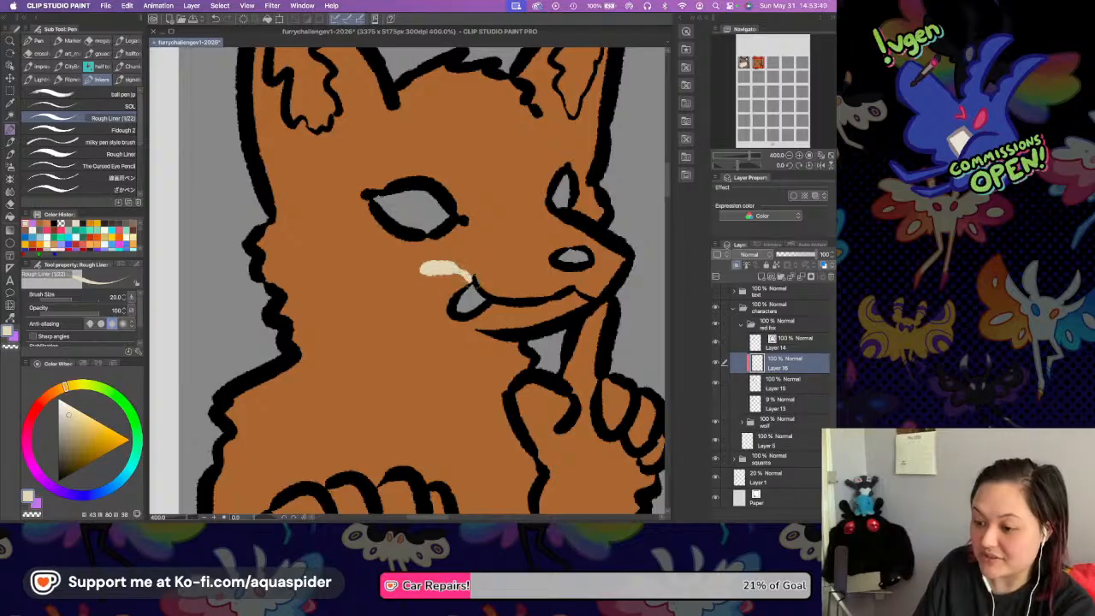
{"action": "mouse_move", "coordinate": [466, 272]}
{"action": "left_mouse_down"}
{"action": "mouse_move", "coordinate": [361, 289]}
{"action": "mouse_move", "coordinate": [390, 307]}
{"action": "mouse_move", "coordinate": [368, 323]}
{"action": "mouse_move", "coordinate": [329, 423]}
{"action": "mouse_move", "coordinate": [336, 469]}
{"action": "left_mouse_up"}
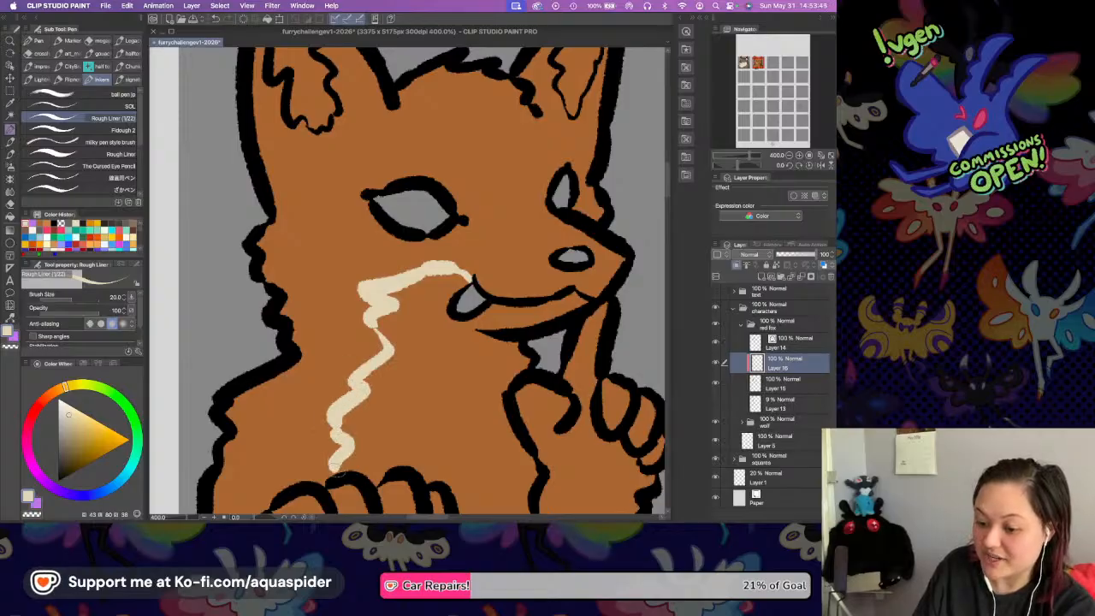
{"action": "left_click_drag", "start_coordinate": [551, 405], "coordinate": [505, 289]}
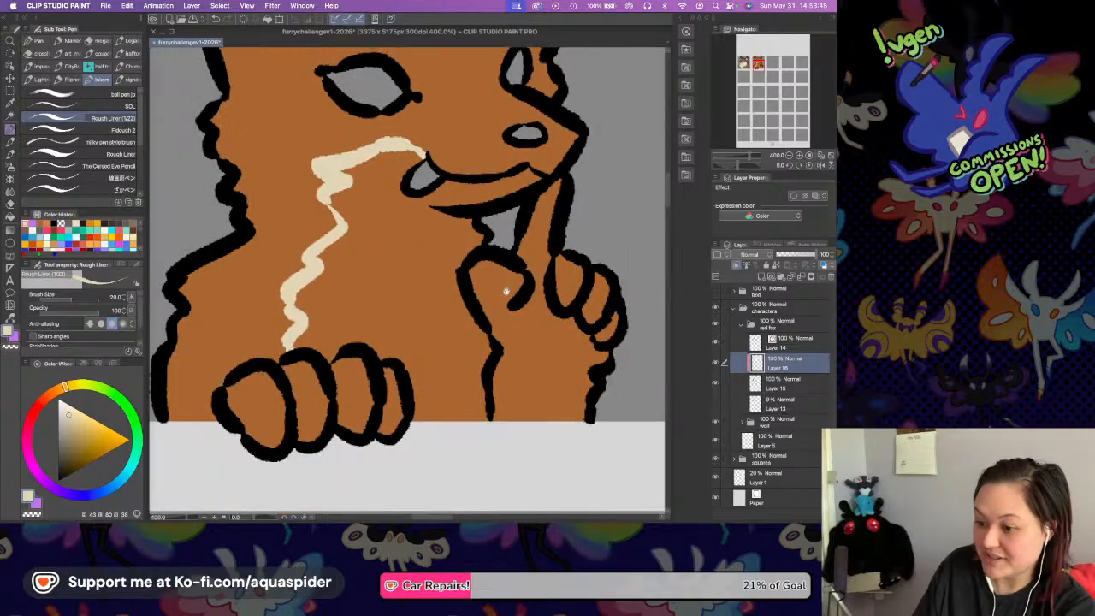
{"action": "left_click_drag", "start_coordinate": [466, 216], "coordinate": [450, 231]}
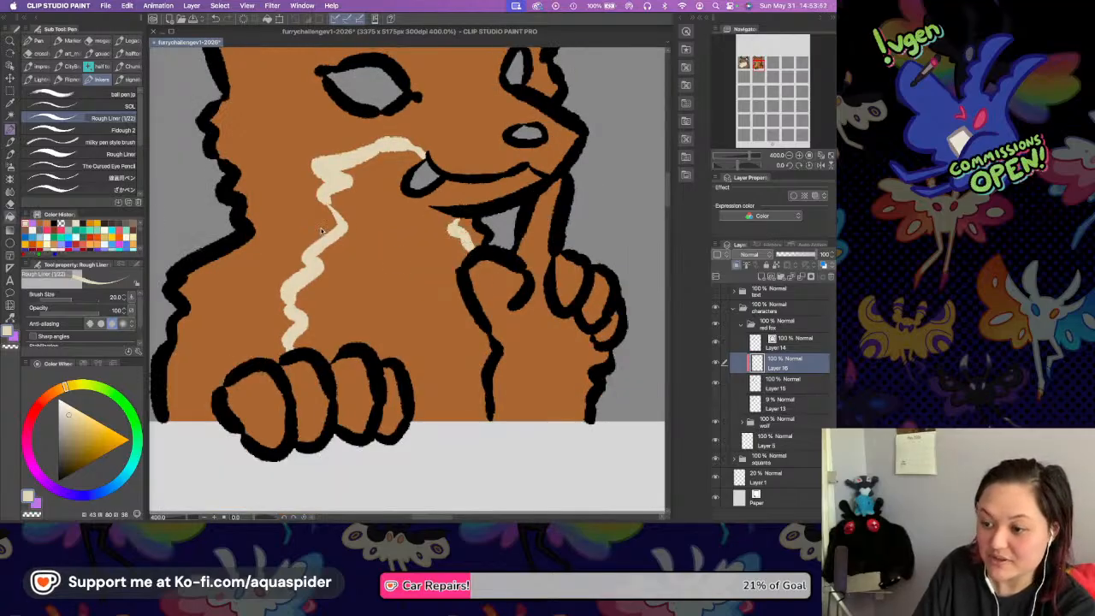
{"action": "key", "text": "g"}
{"action": "left_click", "coordinate": [430, 293]}
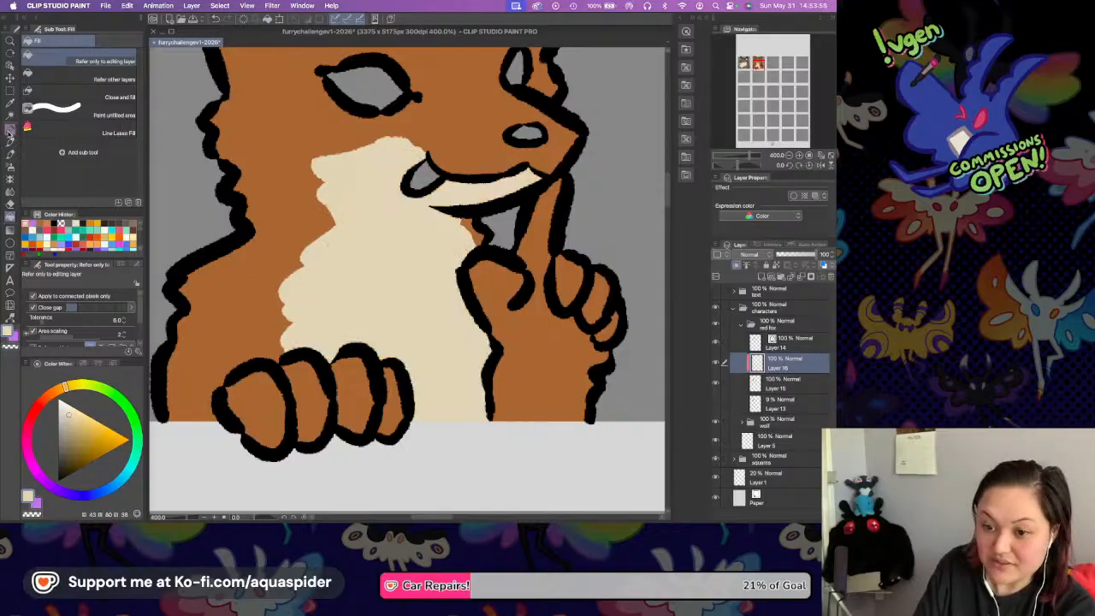
{"action": "key", "text": "p"}
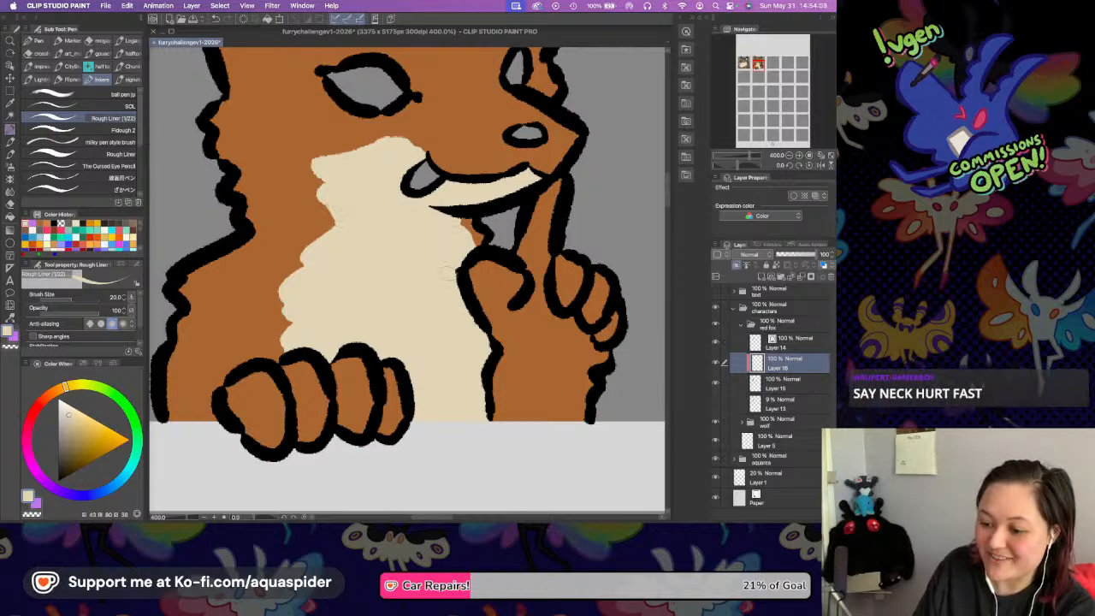
Make the fox's orange base layer active, sample the orange fur colour and return to the Rough Liner pen.
{"action": "scroll", "coordinate": [418, 263], "scroll_direction": "down", "scroll_amount": 2}
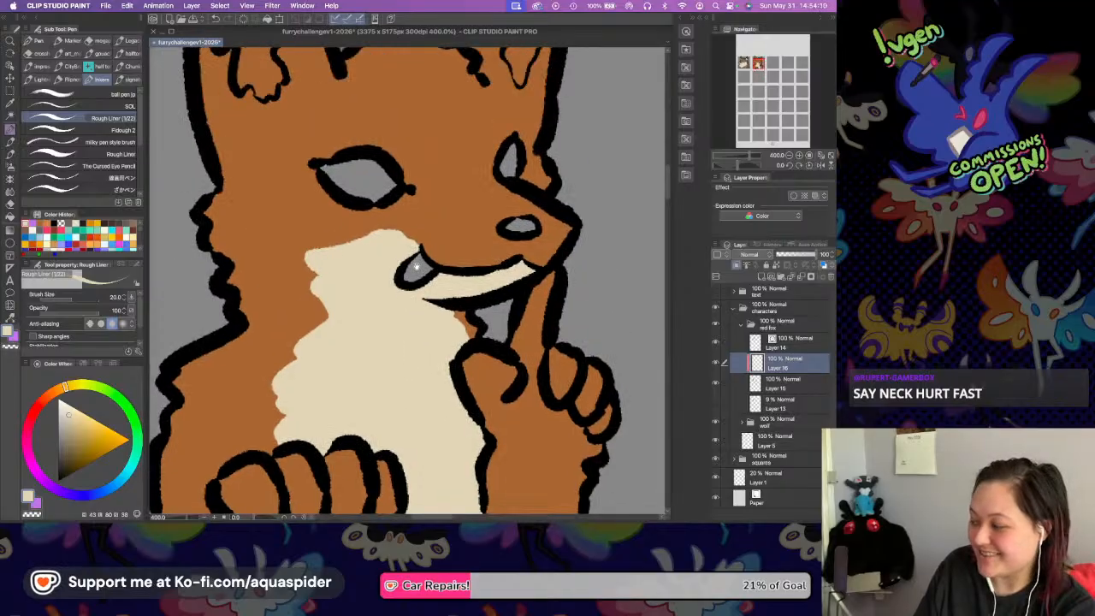
{"action": "scroll", "coordinate": [416, 252], "scroll_direction": "up", "scroll_amount": 2}
{"action": "left_click_drag", "start_coordinate": [416, 314], "coordinate": [422, 375]}
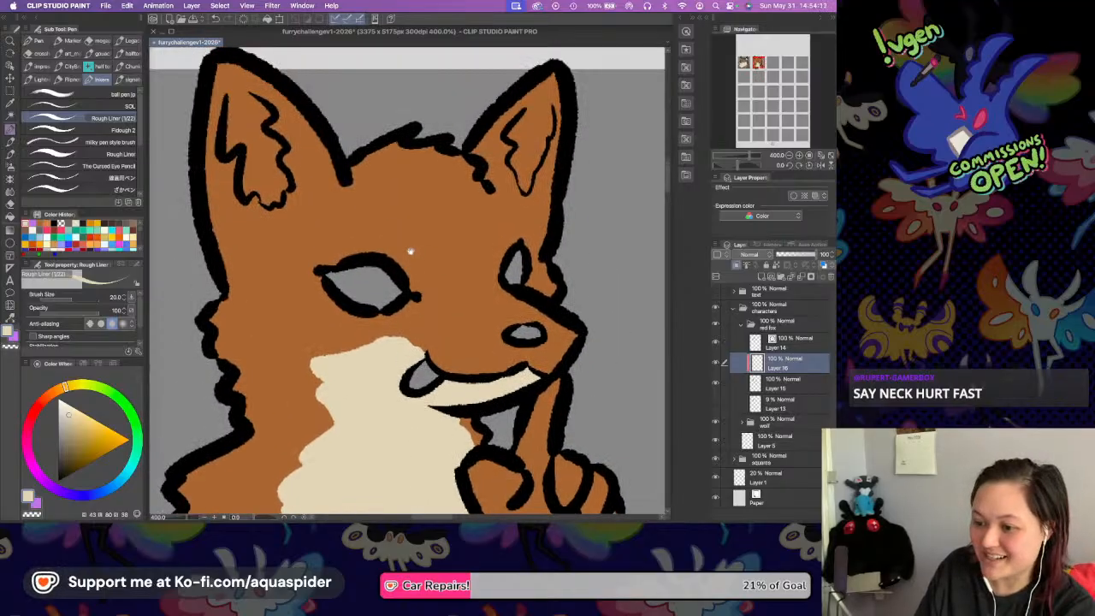
{"action": "left_click_drag", "start_coordinate": [408, 250], "coordinate": [420, 287]}
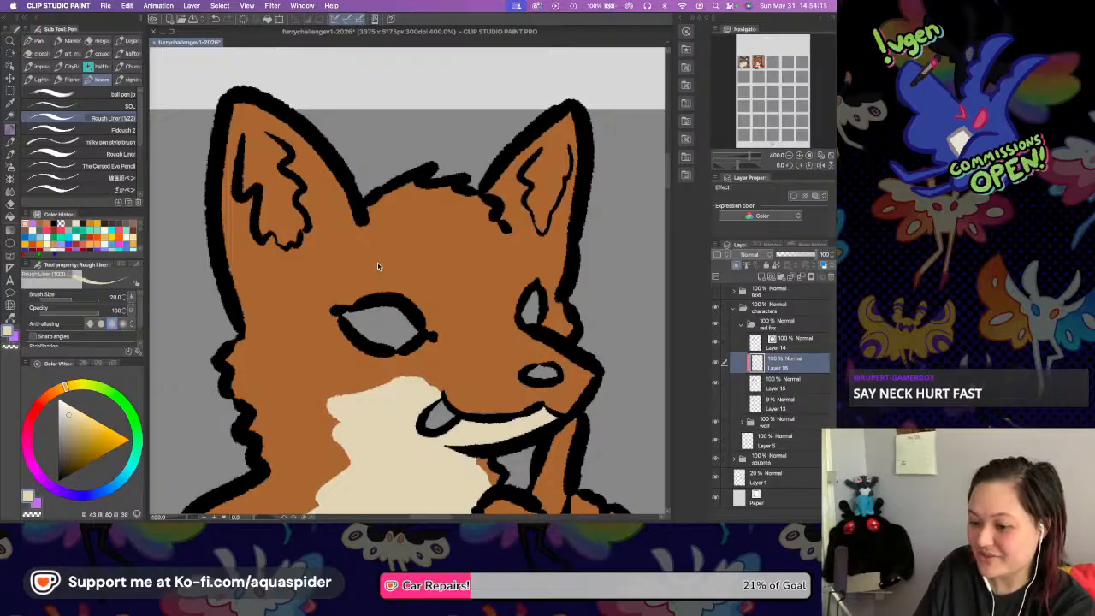
{"action": "key", "text": "alt+["}
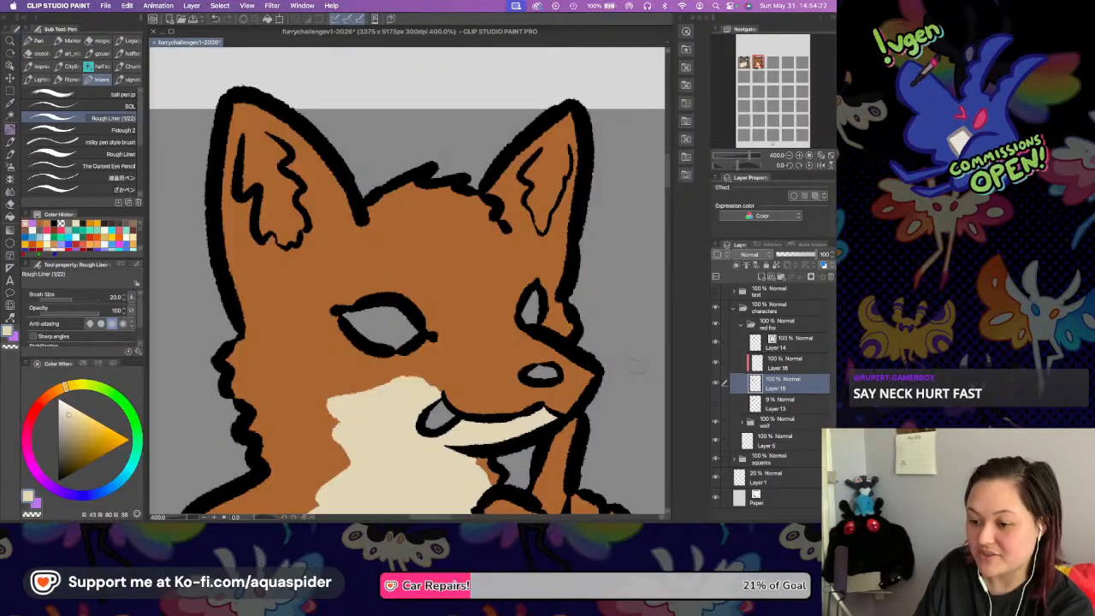
{"action": "key", "text": "alt"}
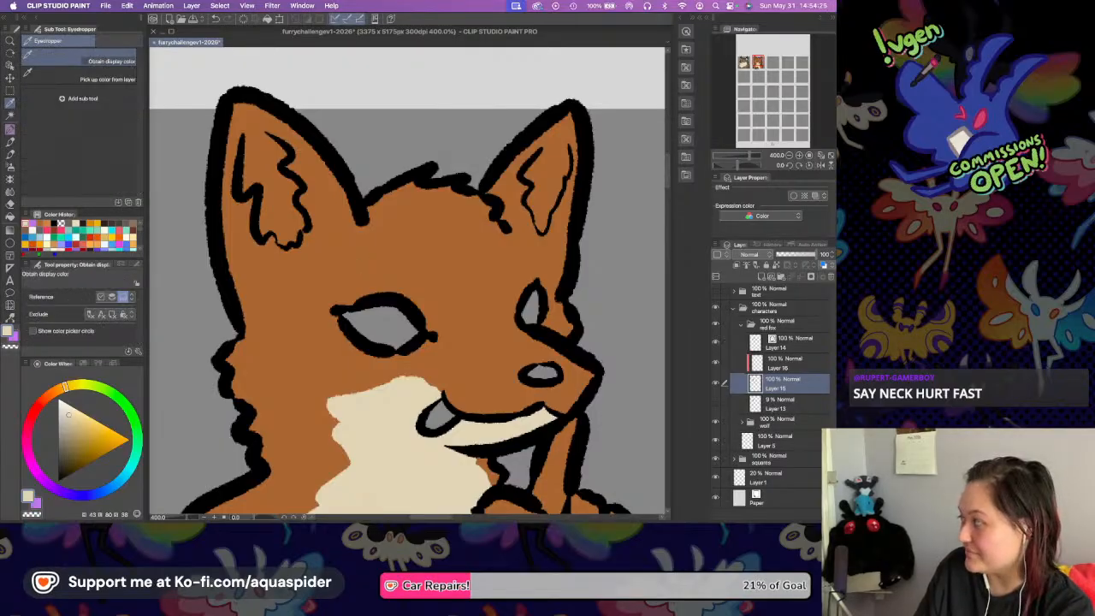
{"action": "left_click", "coordinate": [374, 255], "text": "alt"}
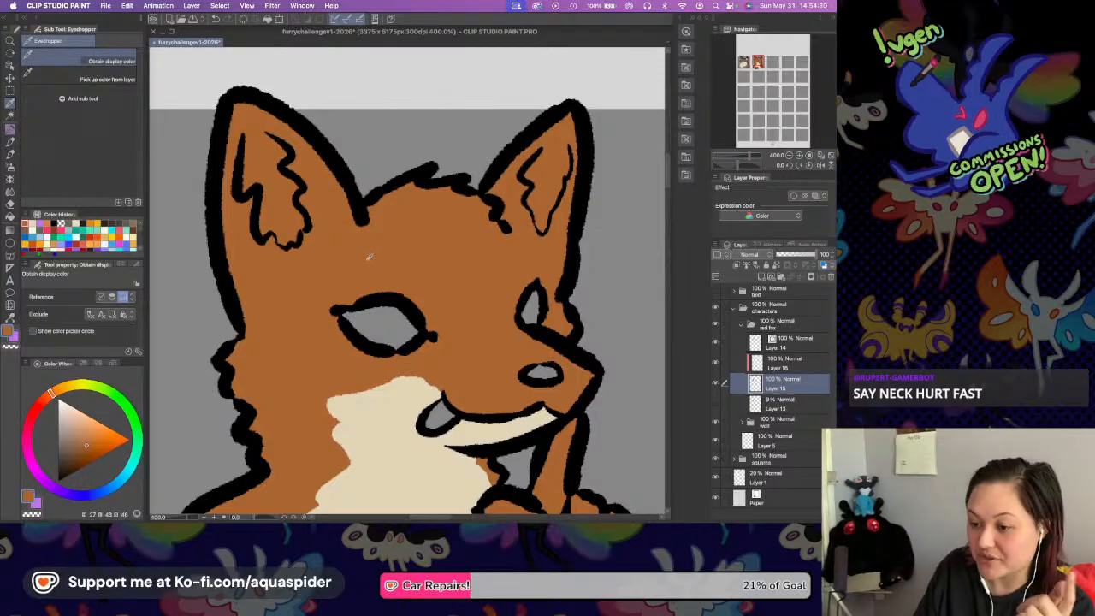
{"action": "left_click", "coordinate": [11, 129]}
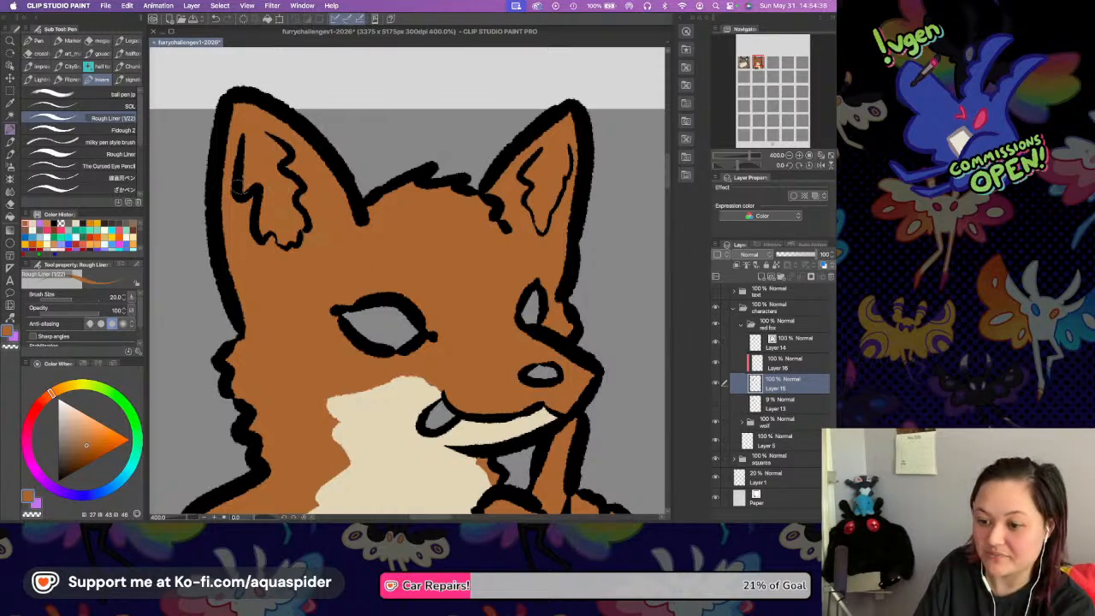
{"action": "scroll", "coordinate": [268, 188], "scroll_direction": "down", "scroll_amount": 2}
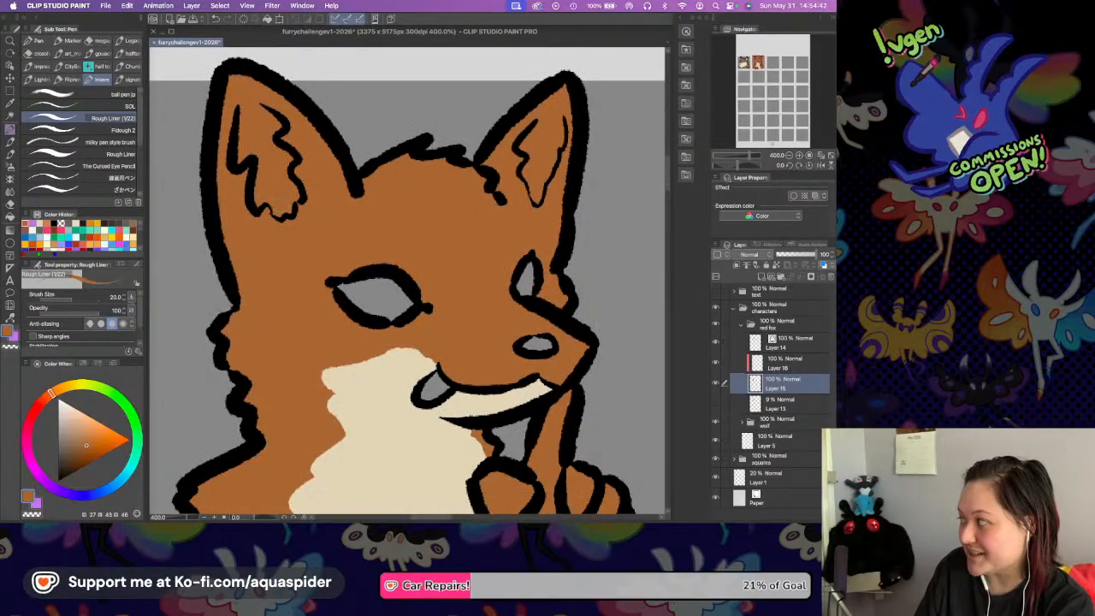
{"action": "scroll", "coordinate": [355, 268], "scroll_direction": "down", "scroll_amount": 5}
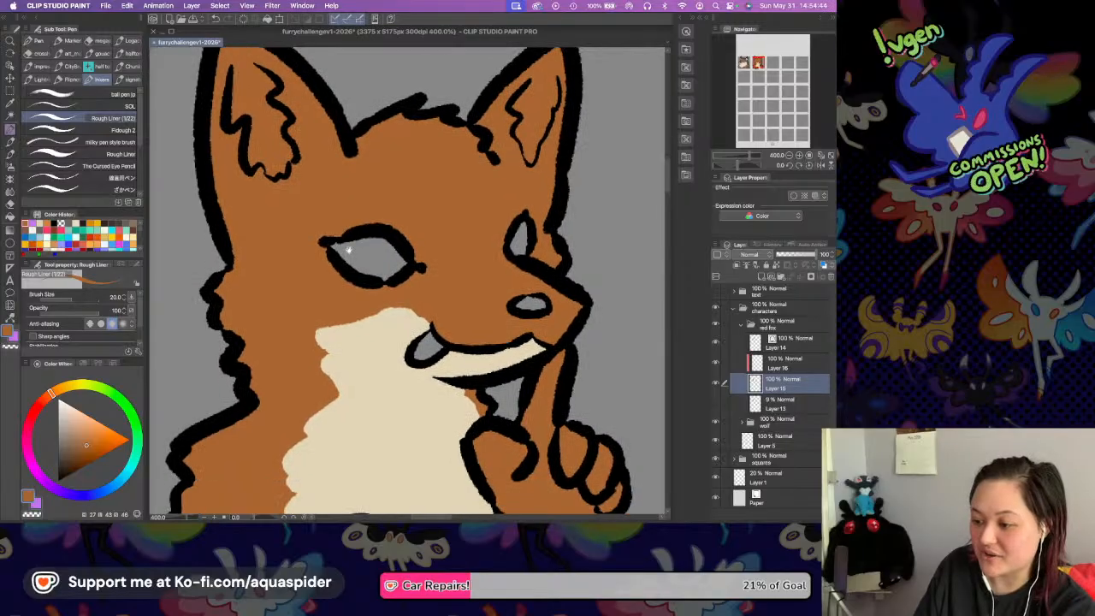
{"action": "scroll", "coordinate": [382, 204], "scroll_direction": "up", "scroll_amount": 4}
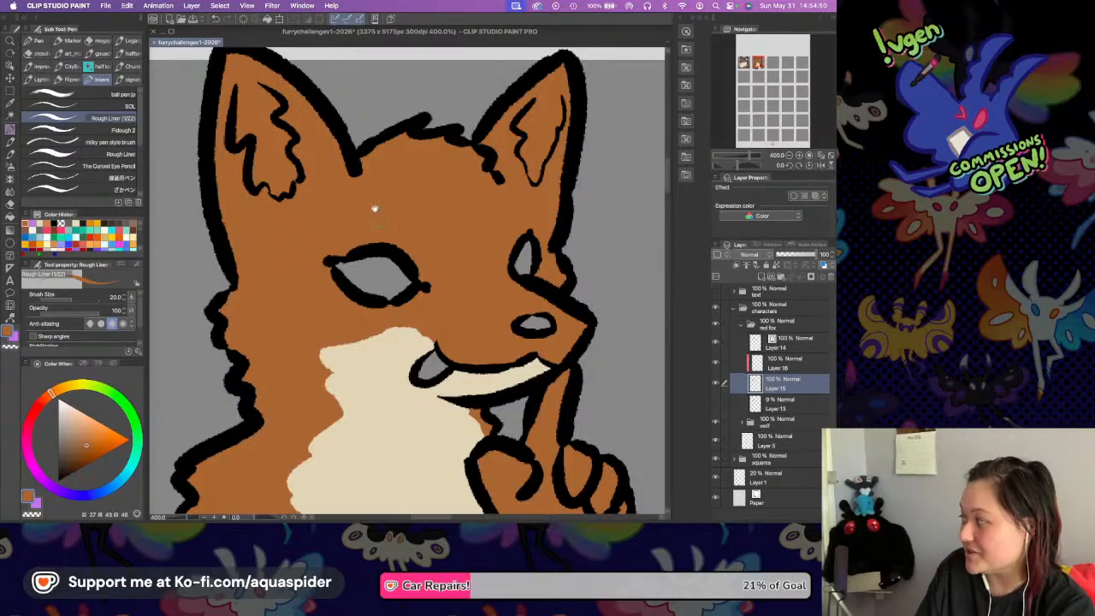
{"action": "scroll", "coordinate": [366, 230], "scroll_direction": "up", "scroll_amount": 2}
{"action": "mouse_move", "coordinate": [362, 238]}
{"action": "left_mouse_down"}
{"action": "mouse_move", "coordinate": [391, 240]}
{"action": "mouse_move", "coordinate": [349, 221]}
{"action": "left_mouse_up"}
{"action": "left_click_drag", "start_coordinate": [346, 272], "coordinate": [414, 292]}
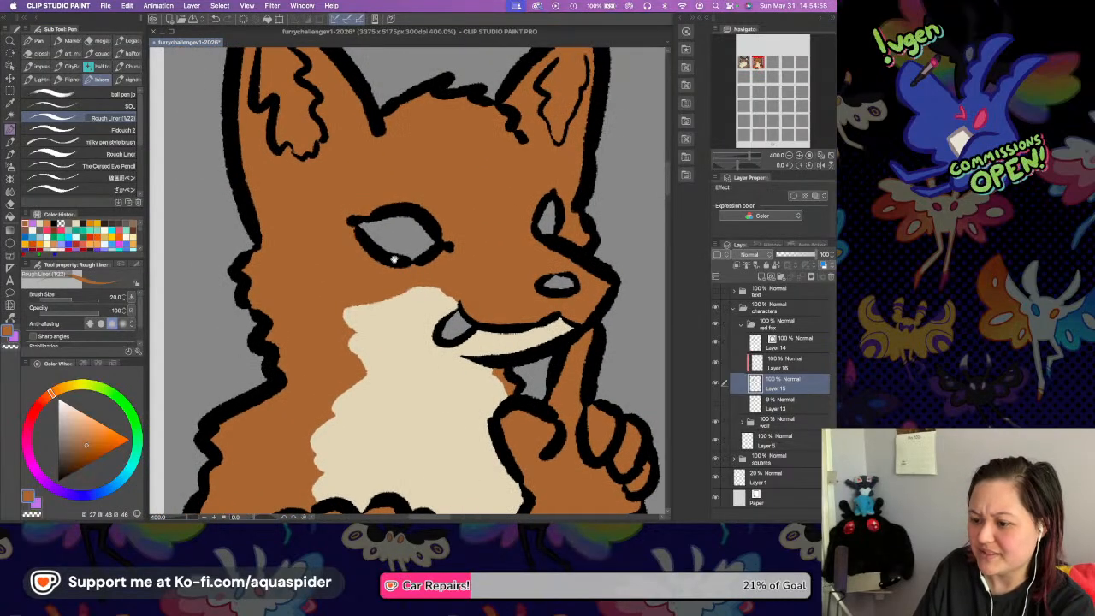
{"action": "left_click_drag", "start_coordinate": [388, 198], "coordinate": [411, 306]}
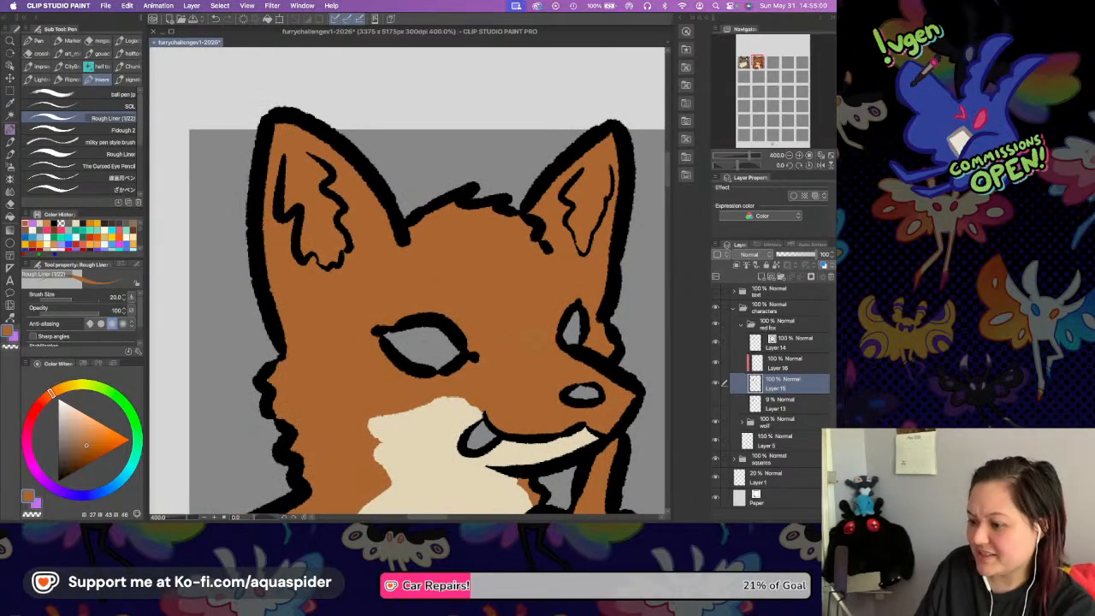
Return to the clipped marking layer and choose a warmer, more saturated yellowish cream for the Rough Liner pen.
{"action": "left_click", "coordinate": [776, 368]}
{"action": "key", "text": "i"}
{"action": "left_click", "coordinate": [446, 417]}
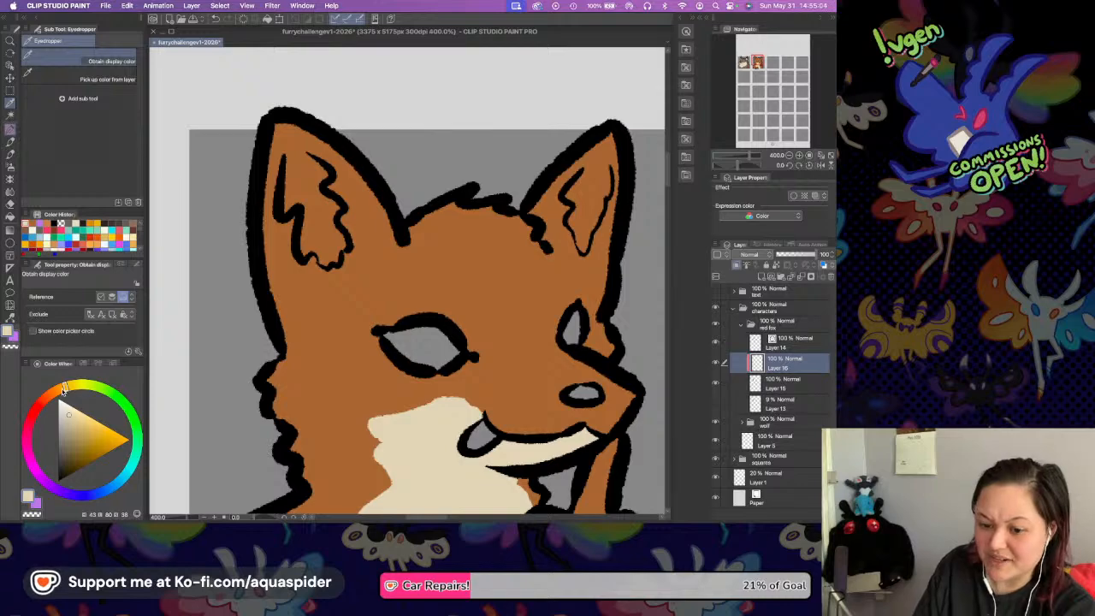
{"action": "key", "text": "p"}
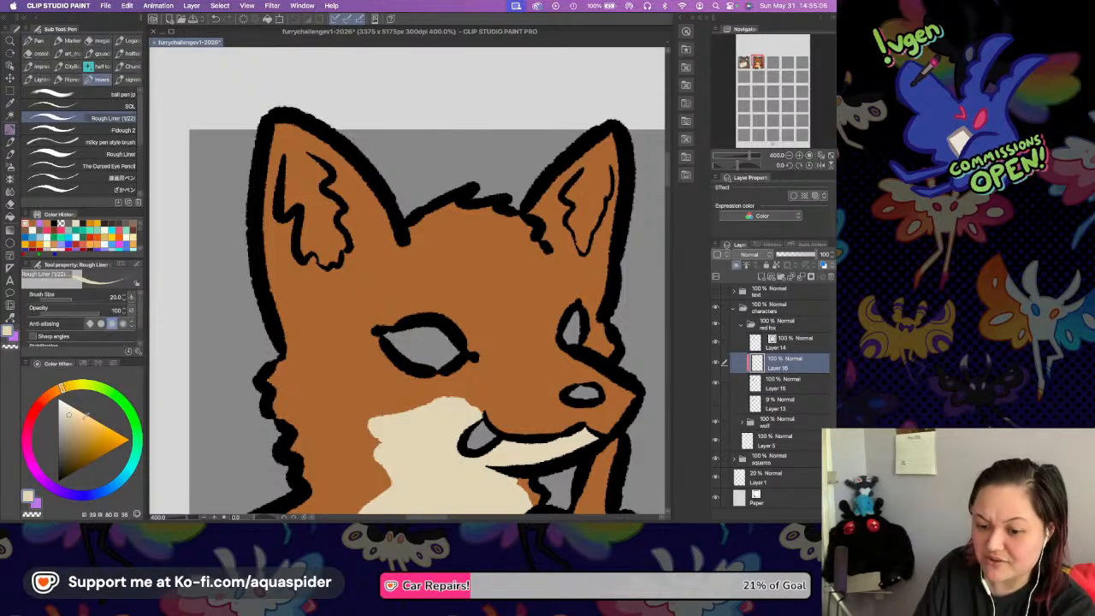
Paint a yellowish cream band around the sides and base of the inner-ear line in the fox's left-hand ear, undoing unwanted strokes.
{"action": "left_click", "coordinate": [797, 156]}
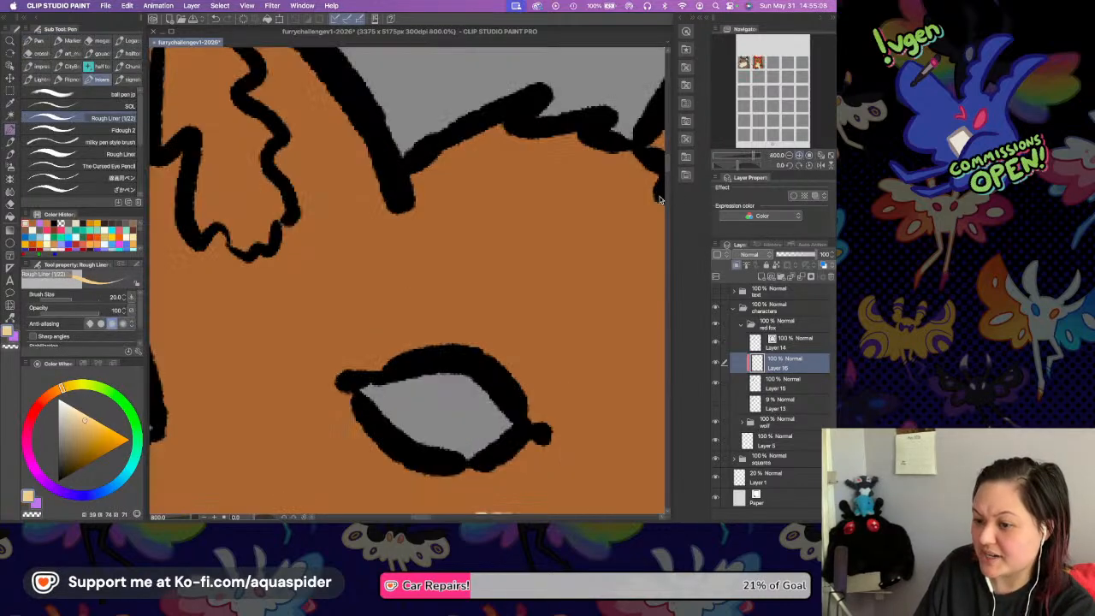
{"action": "scroll", "coordinate": [416, 311], "scroll_direction": "up", "scroll_amount": 5}
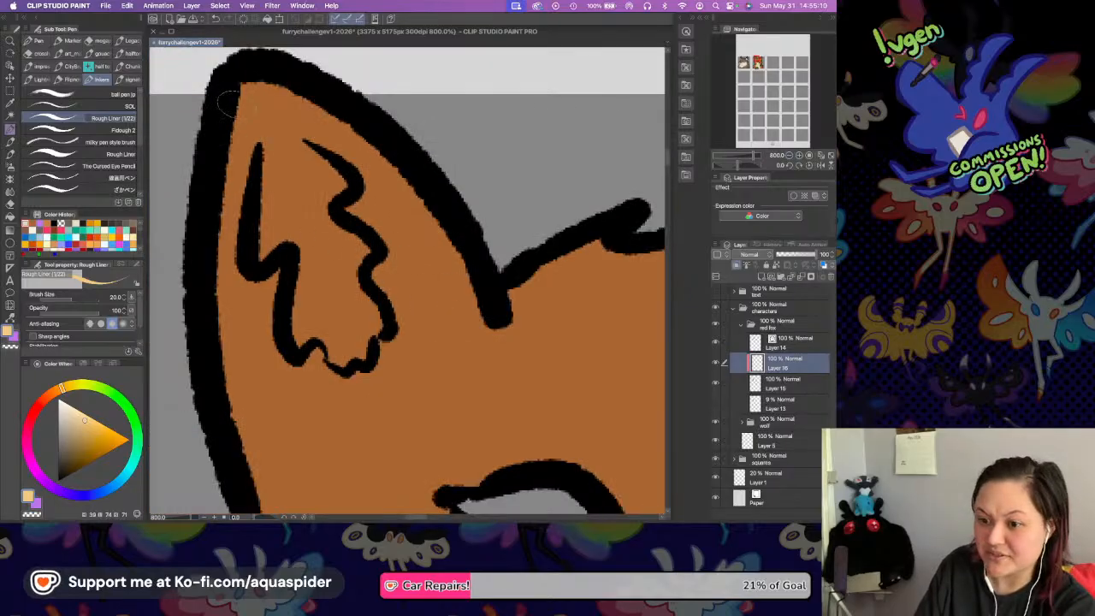
{"action": "left_click_drag", "start_coordinate": [249, 138], "coordinate": [237, 289]}
{"action": "mouse_move", "coordinate": [224, 143]}
{"action": "left_mouse_down"}
{"action": "mouse_move", "coordinate": [243, 274]}
{"action": "mouse_move", "coordinate": [231, 338]}
{"action": "mouse_move", "coordinate": [283, 258]}
{"action": "mouse_move", "coordinate": [233, 295]}
{"action": "mouse_move", "coordinate": [257, 395]}
{"action": "mouse_move", "coordinate": [383, 383]}
{"action": "left_mouse_up"}
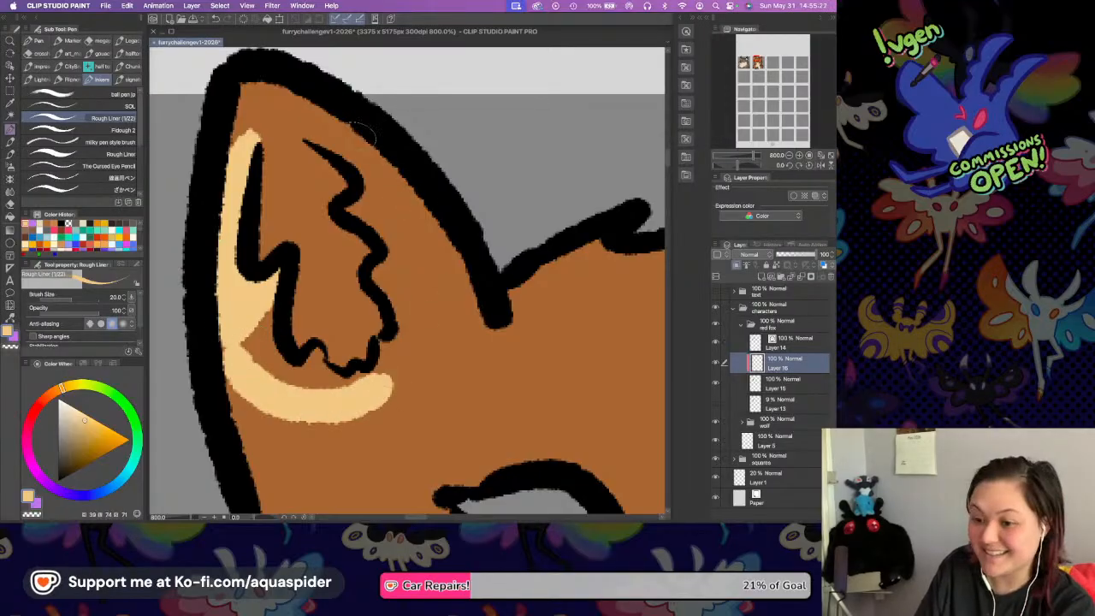
{"action": "left_click_drag", "start_coordinate": [306, 137], "coordinate": [386, 195]}
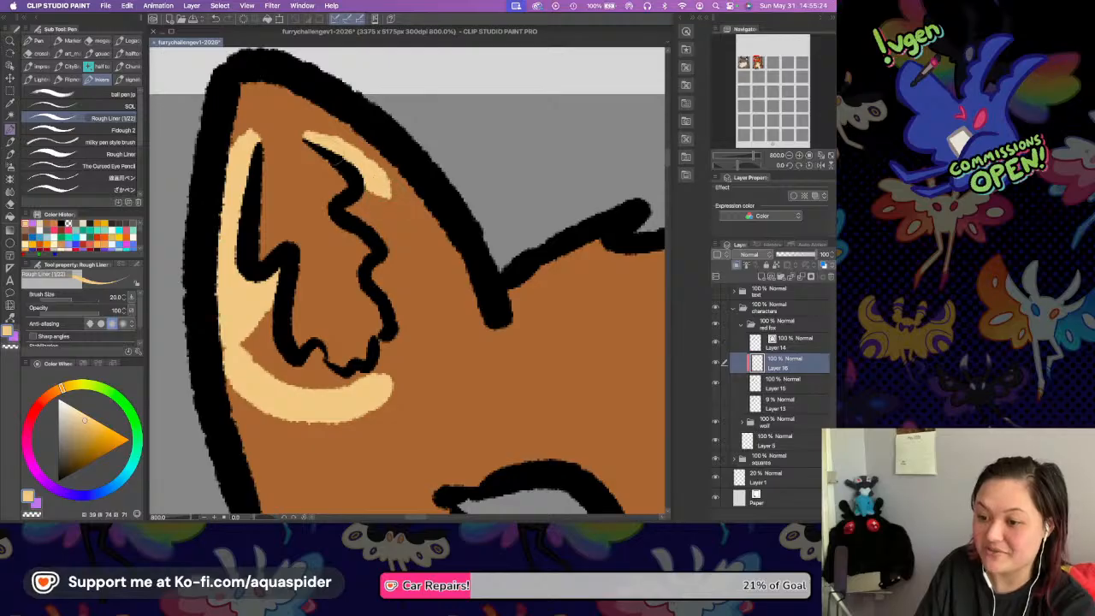
{"action": "key", "text": "super+z"}
{"action": "mouse_move", "coordinate": [302, 129]}
{"action": "left_mouse_down"}
{"action": "mouse_move", "coordinate": [387, 204]}
{"action": "mouse_move", "coordinate": [358, 216]}
{"action": "mouse_move", "coordinate": [363, 190]}
{"action": "mouse_move", "coordinate": [418, 340]}
{"action": "left_mouse_up"}
{"action": "mouse_move", "coordinate": [381, 195]}
{"action": "left_mouse_down"}
{"action": "mouse_move", "coordinate": [422, 255]}
{"action": "mouse_move", "coordinate": [427, 329]}
{"action": "mouse_move", "coordinate": [410, 360]}
{"action": "mouse_move", "coordinate": [420, 346]}
{"action": "mouse_move", "coordinate": [359, 359]}
{"action": "left_mouse_up"}
{"action": "key", "text": "super+z"}
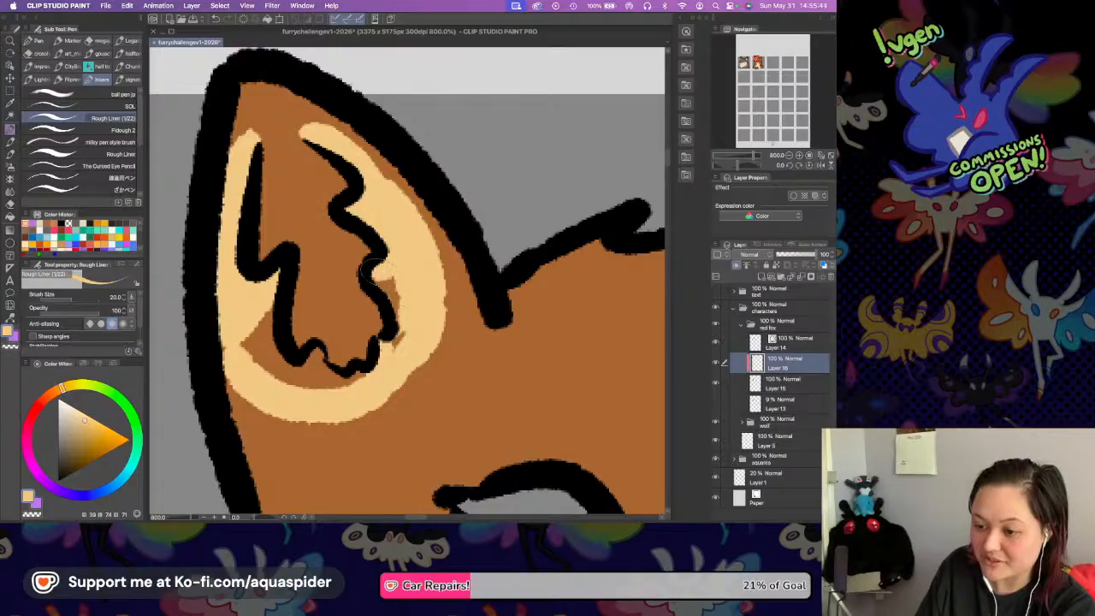
Cover the remaining orange gaps between the cream band and the inner-ear line at the base of the left-hand ear.
{"action": "left_click_drag", "start_coordinate": [394, 349], "coordinate": [408, 325]}
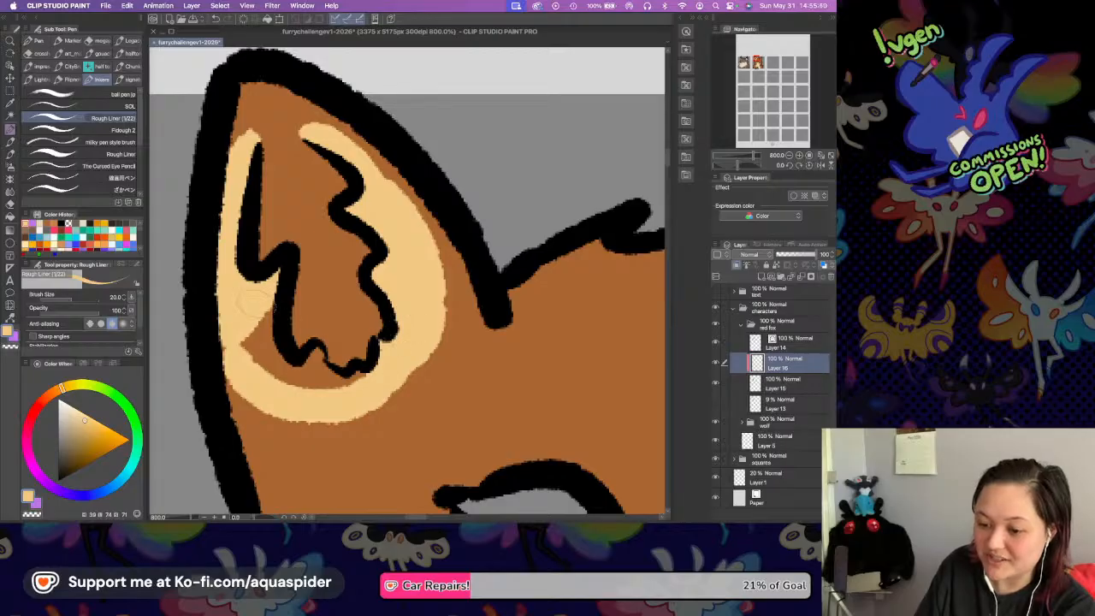
{"action": "mouse_move", "coordinate": [252, 294]}
{"action": "left_mouse_down"}
{"action": "mouse_move", "coordinate": [256, 351]}
{"action": "mouse_move", "coordinate": [278, 372]}
{"action": "left_mouse_up"}
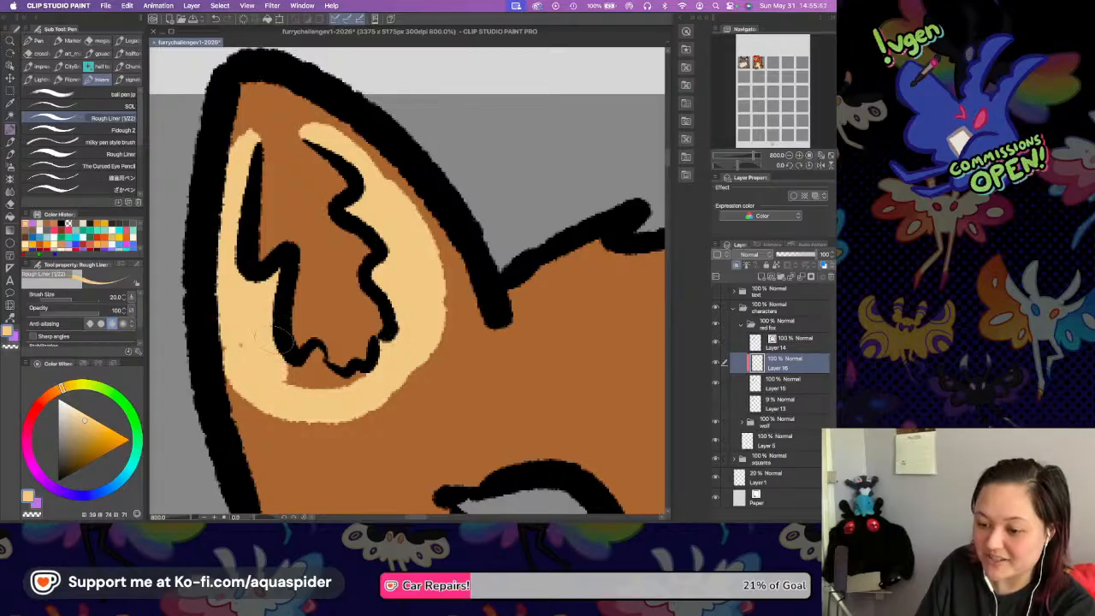
{"action": "mouse_move", "coordinate": [254, 351]}
{"action": "left_mouse_down"}
{"action": "mouse_move", "coordinate": [293, 364]}
{"action": "mouse_move", "coordinate": [279, 373]}
{"action": "mouse_move", "coordinate": [307, 387]}
{"action": "left_mouse_up"}
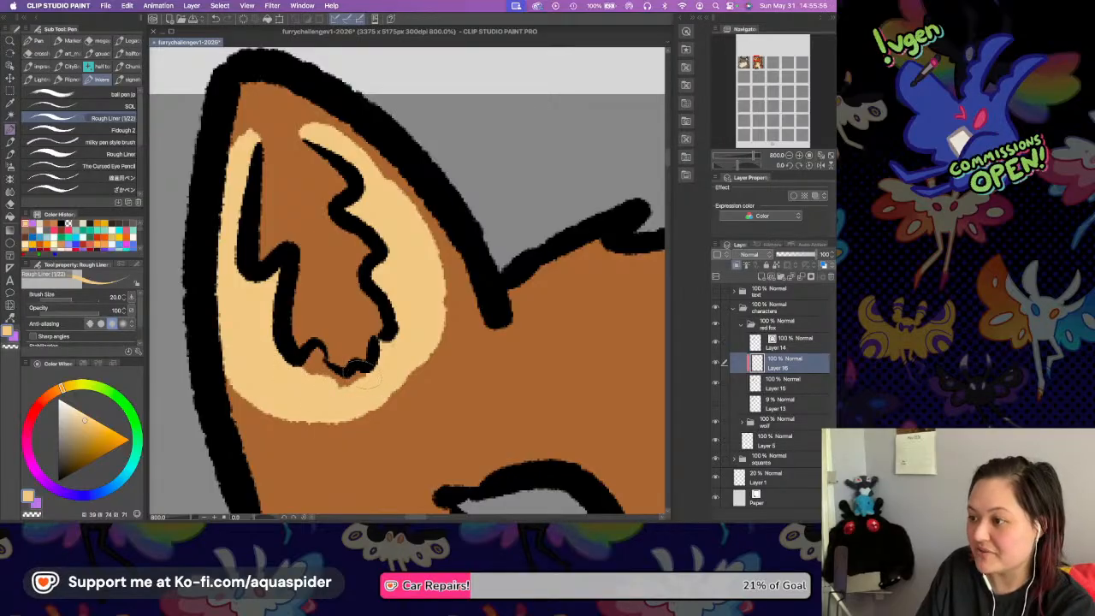
{"action": "left_click_drag", "start_coordinate": [307, 356], "coordinate": [342, 387]}
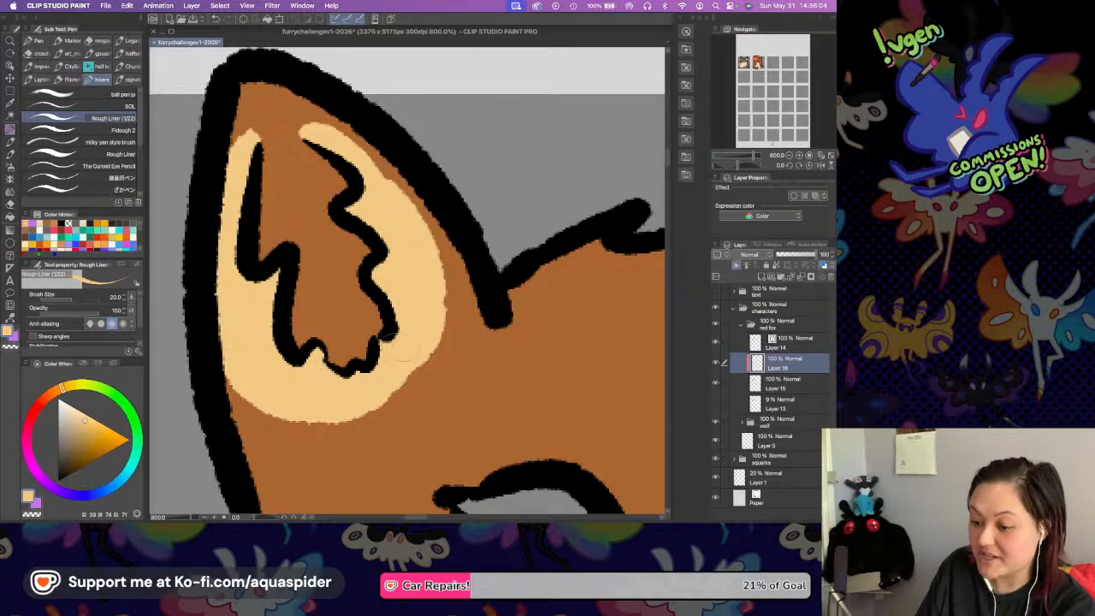
{"action": "left_click_drag", "start_coordinate": [382, 340], "coordinate": [394, 328]}
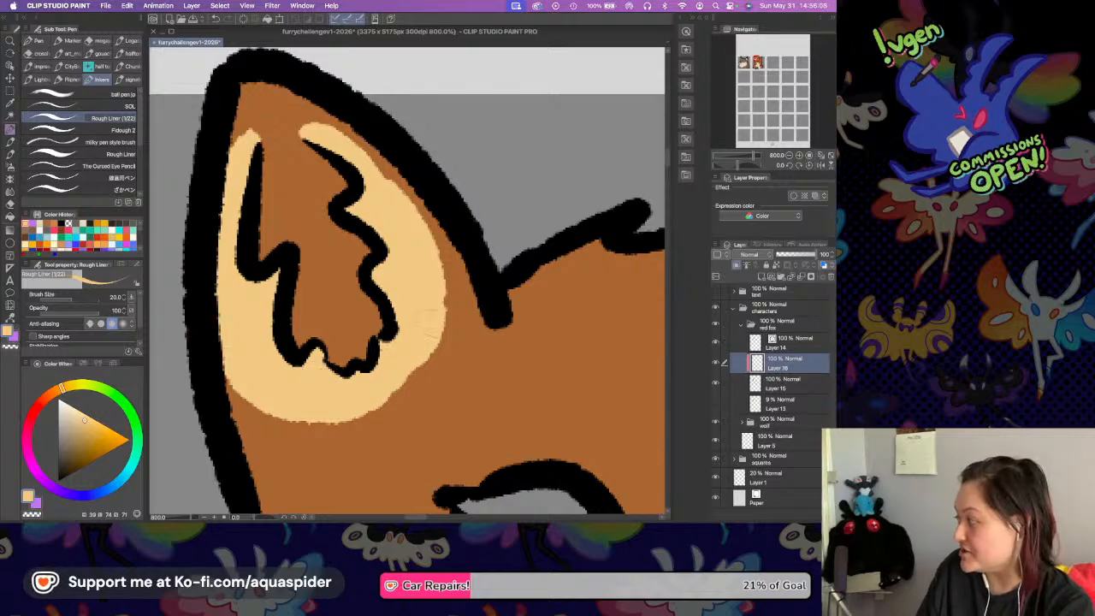
Join the cream band across the top of the left-hand ear's inner opening and refine its tip, undoing unwanted strokes.
{"action": "scroll", "coordinate": [465, 266], "scroll_direction": "right", "scroll_amount": 3}
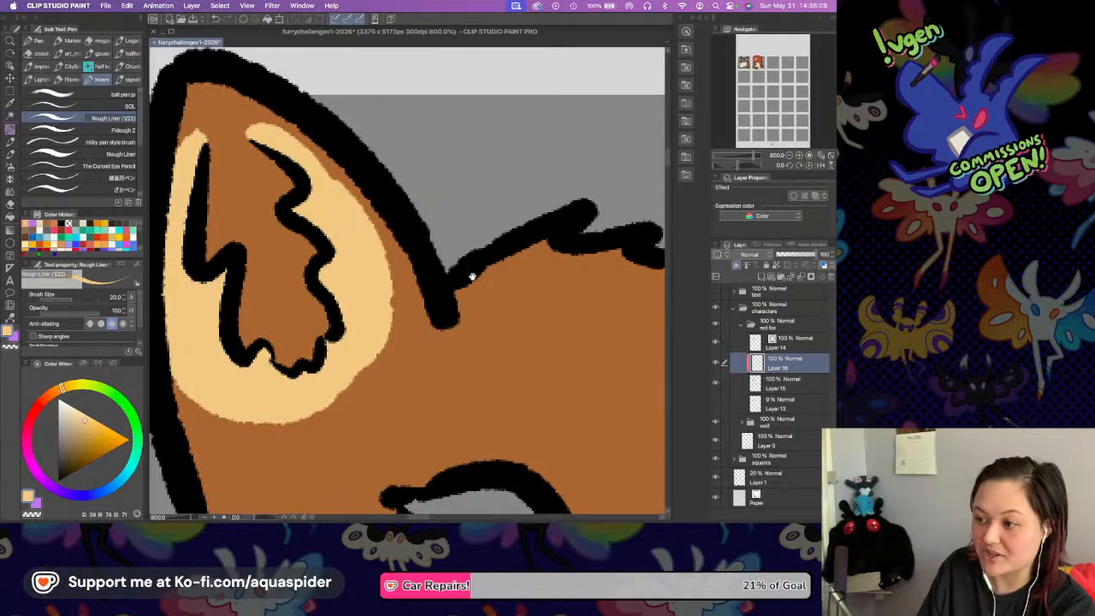
{"action": "scroll", "coordinate": [414, 234], "scroll_direction": "up", "scroll_amount": 3}
{"action": "scroll", "coordinate": [414, 234], "scroll_direction": "left", "scroll_amount": 3}
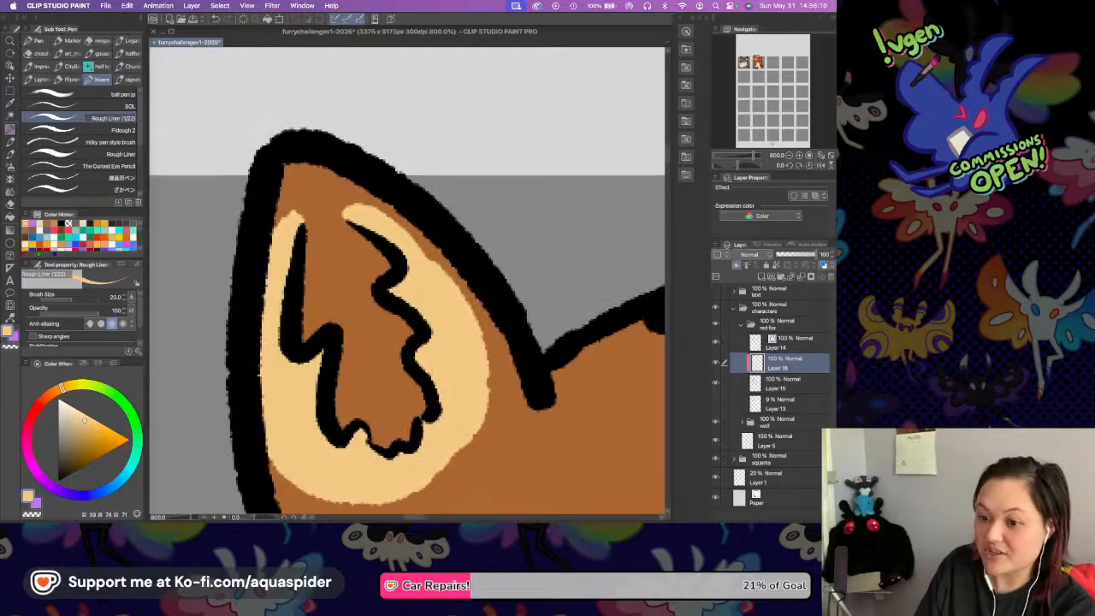
{"action": "mouse_move", "coordinate": [299, 214]}
{"action": "left_mouse_down"}
{"action": "mouse_move", "coordinate": [315, 191]}
{"action": "mouse_move", "coordinate": [362, 213]}
{"action": "left_mouse_up"}
{"action": "mouse_move", "coordinate": [300, 224]}
{"action": "left_mouse_down"}
{"action": "mouse_move", "coordinate": [322, 205]}
{"action": "mouse_move", "coordinate": [307, 205]}
{"action": "mouse_move", "coordinate": [349, 217]}
{"action": "left_mouse_up"}
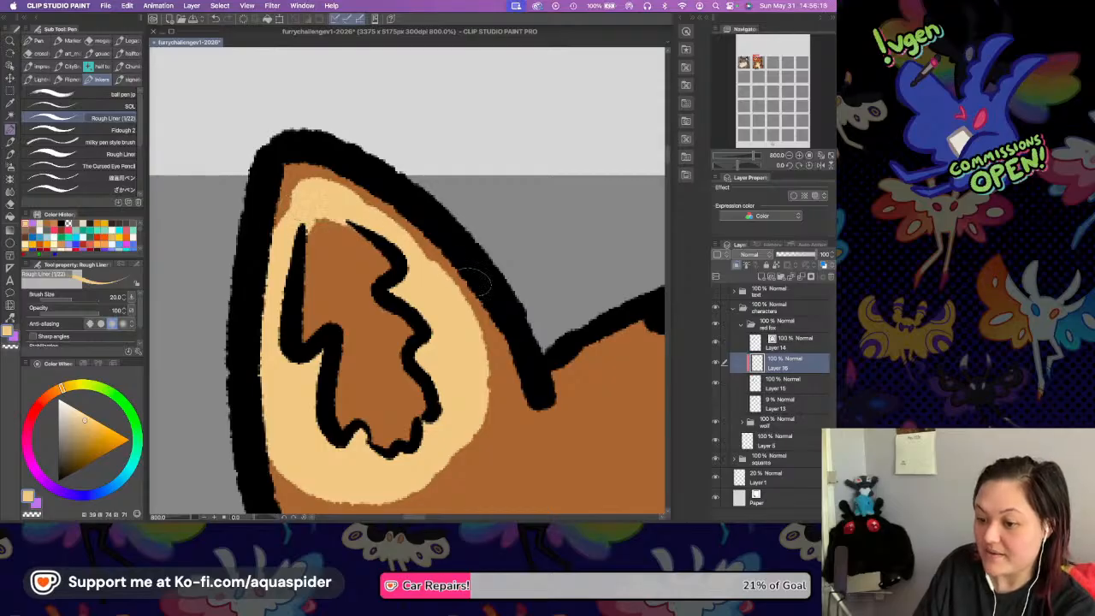
{"action": "key", "text": "super+z"}
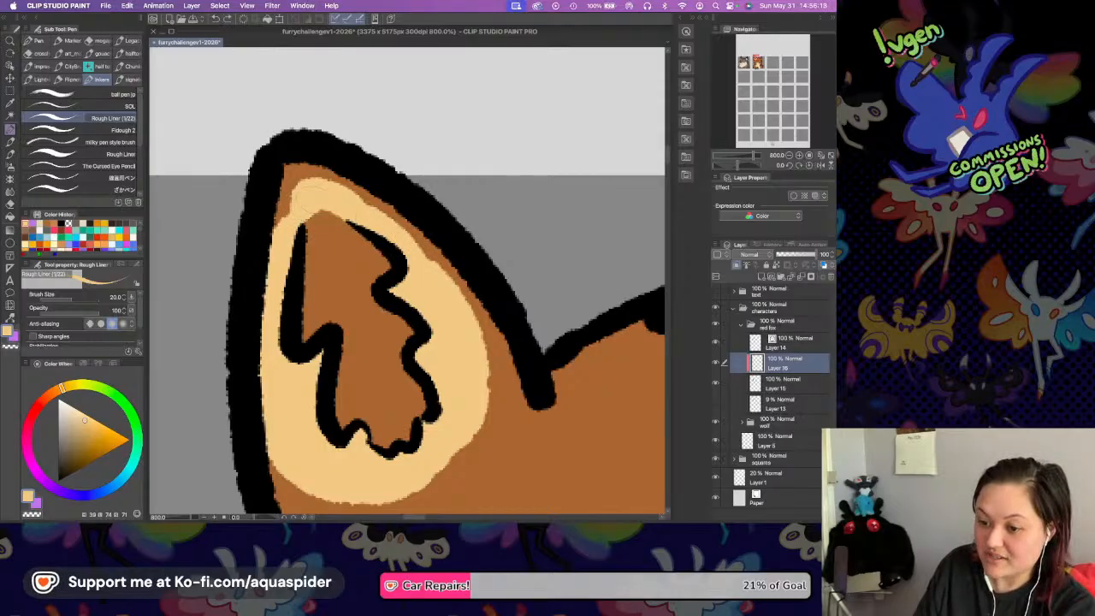
{"action": "left_click_drag", "start_coordinate": [303, 201], "coordinate": [291, 237]}
{"action": "key", "text": "super+z"}
{"action": "left_click_drag", "start_coordinate": [303, 200], "coordinate": [288, 235]}
{"action": "scroll", "coordinate": [502, 293], "scroll_direction": "right", "scroll_amount": 10}
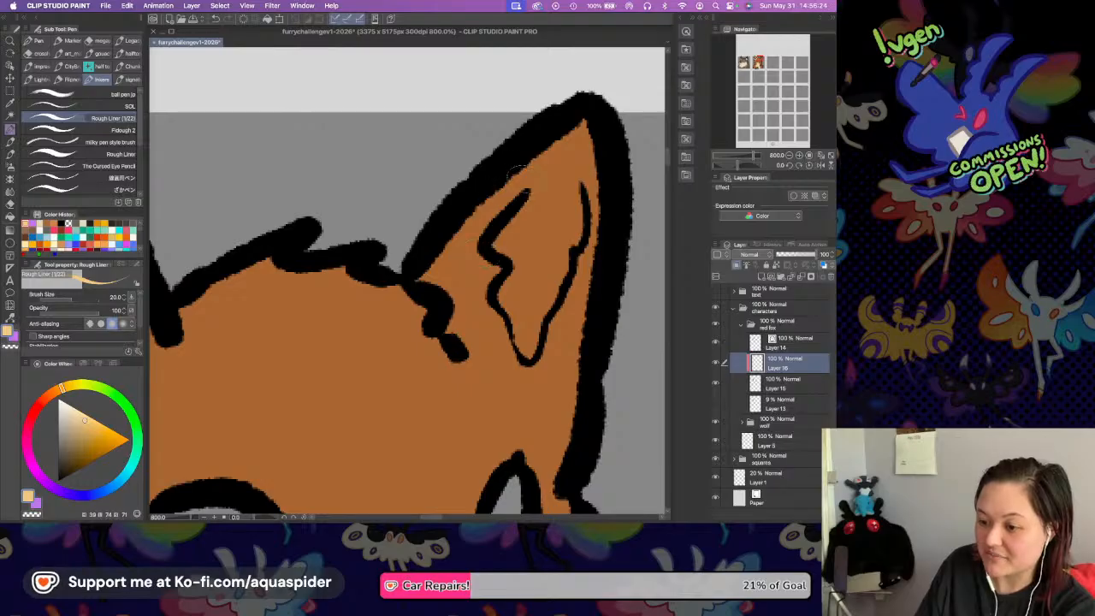
Paint a yellowish cream band beside the inner line's head-side edge and around its base in the fox's right-hand ear.
{"action": "left_click_drag", "start_coordinate": [525, 182], "coordinate": [475, 238]}
{"action": "mouse_move", "coordinate": [527, 180]}
{"action": "left_mouse_down"}
{"action": "mouse_move", "coordinate": [508, 210]}
{"action": "mouse_move", "coordinate": [487, 220]}
{"action": "mouse_move", "coordinate": [487, 211]}
{"action": "mouse_move", "coordinate": [491, 292]}
{"action": "mouse_move", "coordinate": [477, 261]}
{"action": "mouse_move", "coordinate": [466, 278]}
{"action": "mouse_move", "coordinate": [510, 368]}
{"action": "left_mouse_up"}
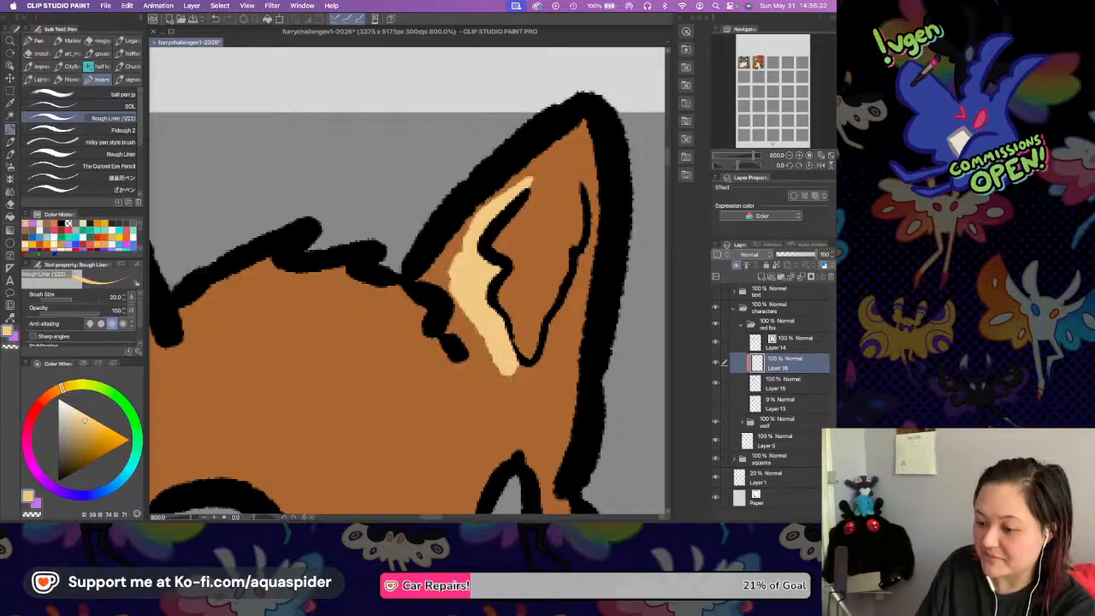
{"action": "mouse_move", "coordinate": [518, 373]}
{"action": "left_mouse_down"}
{"action": "mouse_move", "coordinate": [544, 349]}
{"action": "mouse_move", "coordinate": [526, 374]}
{"action": "left_mouse_up"}
Continue the cream band up the outer side and across the top of the right-hand ear's inner opening, undoing unwanted strokes.
{"action": "left_click_drag", "start_coordinate": [600, 190], "coordinate": [597, 251]}
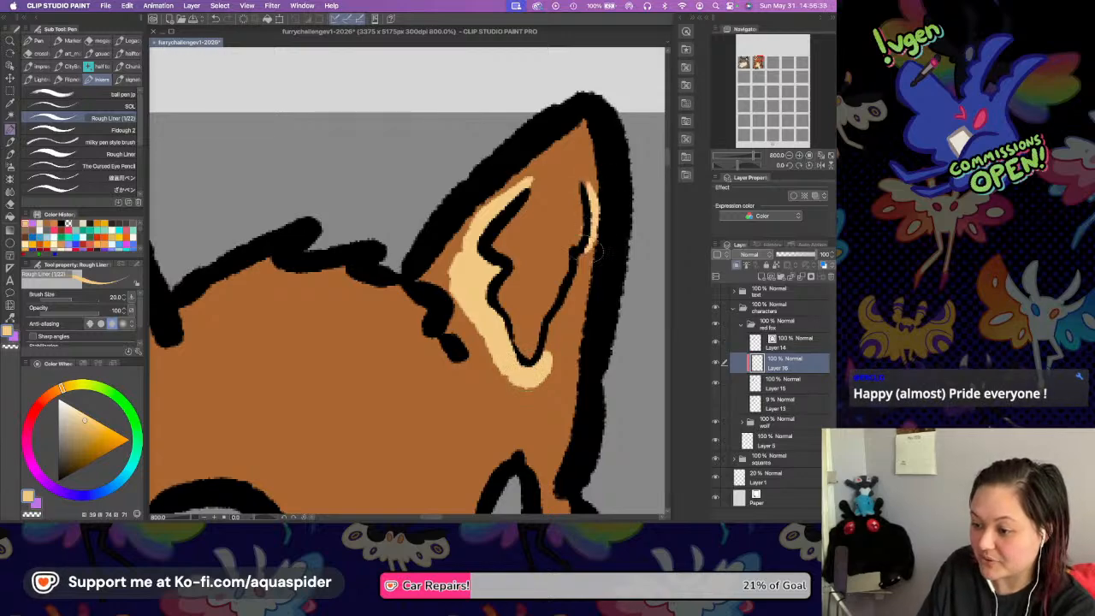
{"action": "key", "text": "super+z"}
{"action": "mouse_move", "coordinate": [586, 183]}
{"action": "left_mouse_down"}
{"action": "mouse_move", "coordinate": [586, 267]}
{"action": "mouse_move", "coordinate": [595, 257]}
{"action": "mouse_move", "coordinate": [539, 365]}
{"action": "left_mouse_up"}
{"action": "key", "text": "super+z"}
{"action": "key", "text": "super+z"}
{"action": "mouse_move", "coordinate": [532, 180]}
{"action": "left_mouse_down"}
{"action": "mouse_move", "coordinate": [595, 178]}
{"action": "mouse_move", "coordinate": [572, 175]}
{"action": "left_mouse_up"}
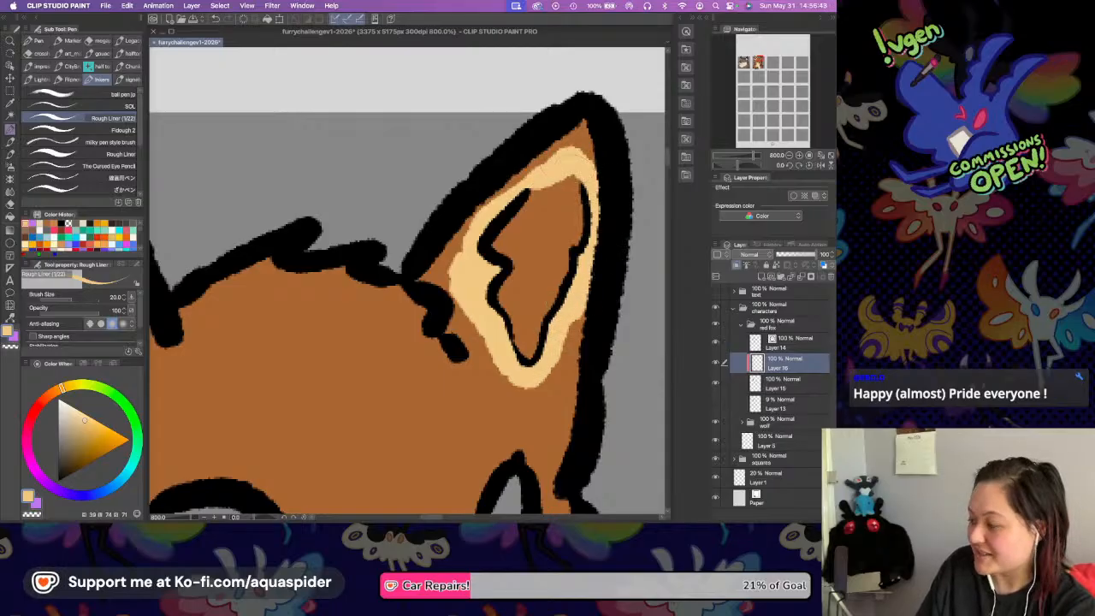
{"action": "scroll", "coordinate": [585, 176], "scroll_direction": "up", "scroll_amount": 3}
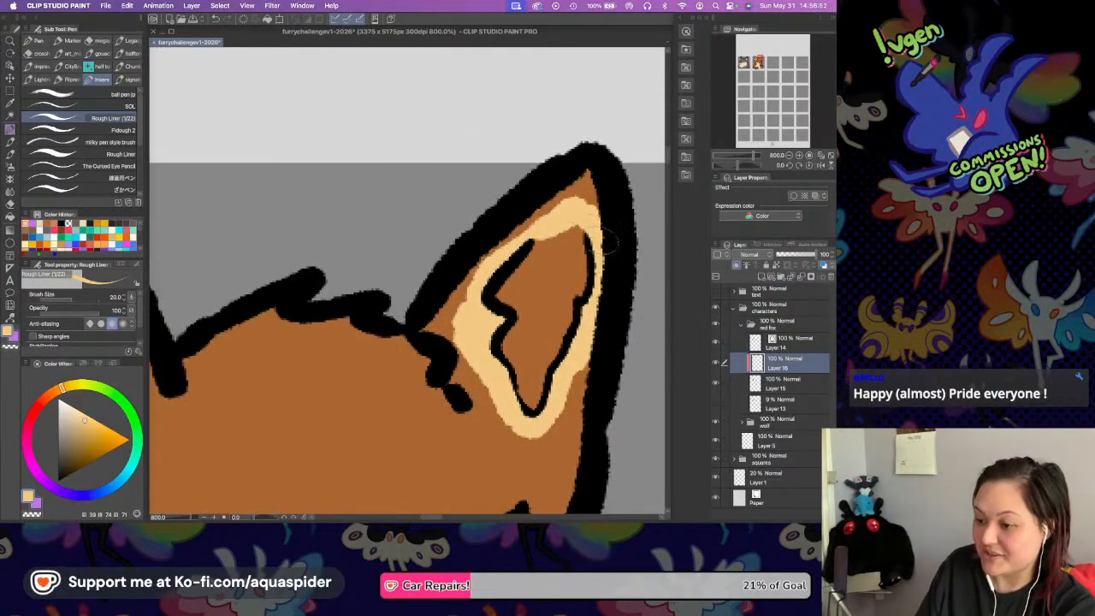
{"action": "left_click_drag", "start_coordinate": [409, 325], "coordinate": [581, 183]}
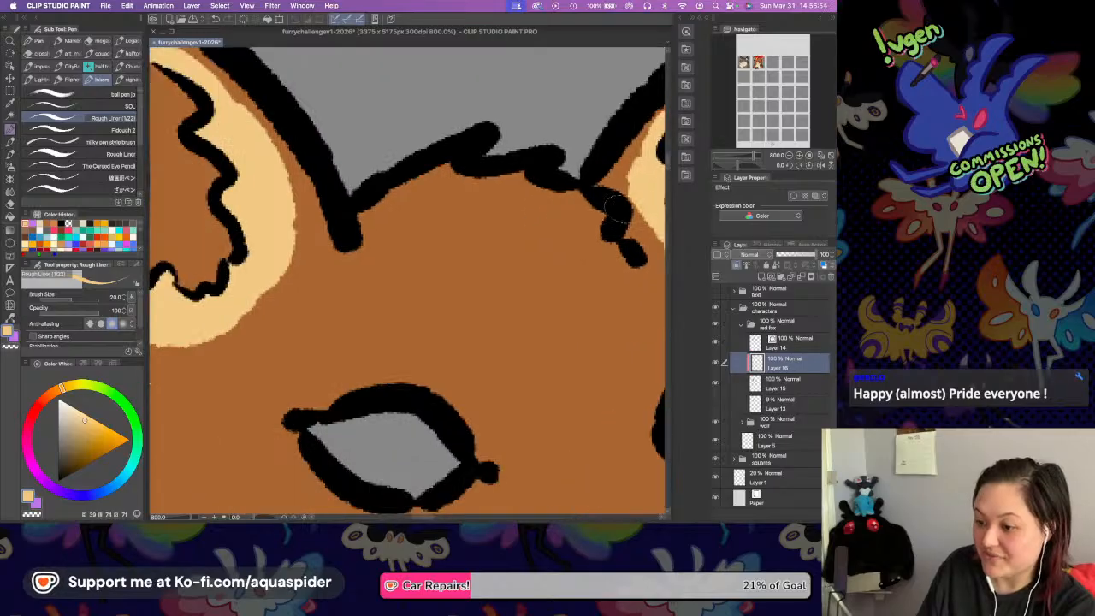
Select the base colour layer and sample the fox's orange fur colour for the Rough Liner pen.
{"action": "left_click", "coordinate": [764, 379]}
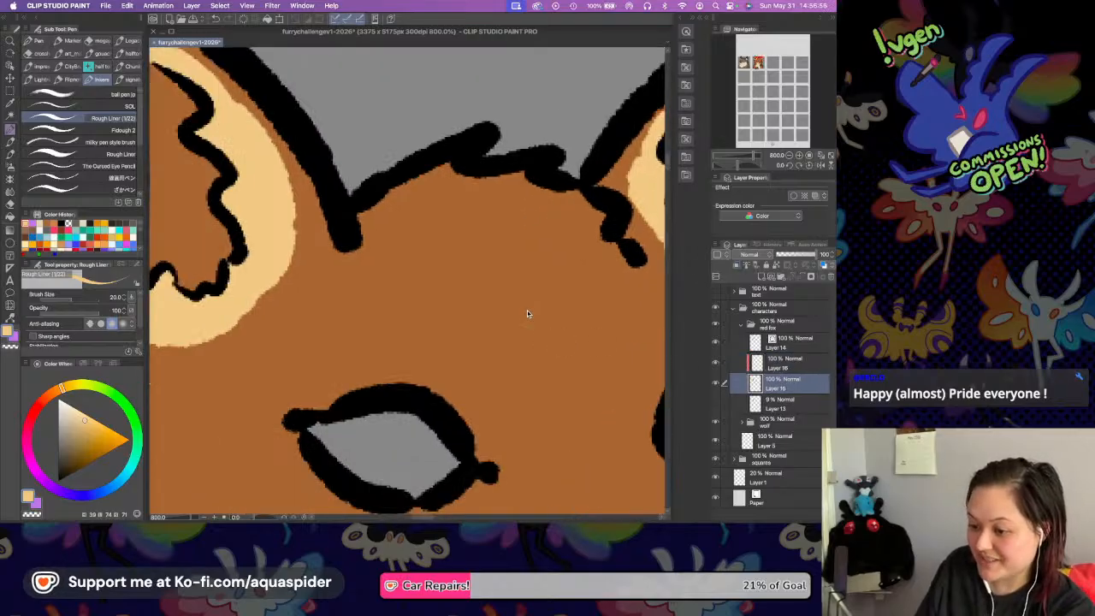
{"action": "key", "text": "i"}
{"action": "left_click", "coordinate": [528, 304]}
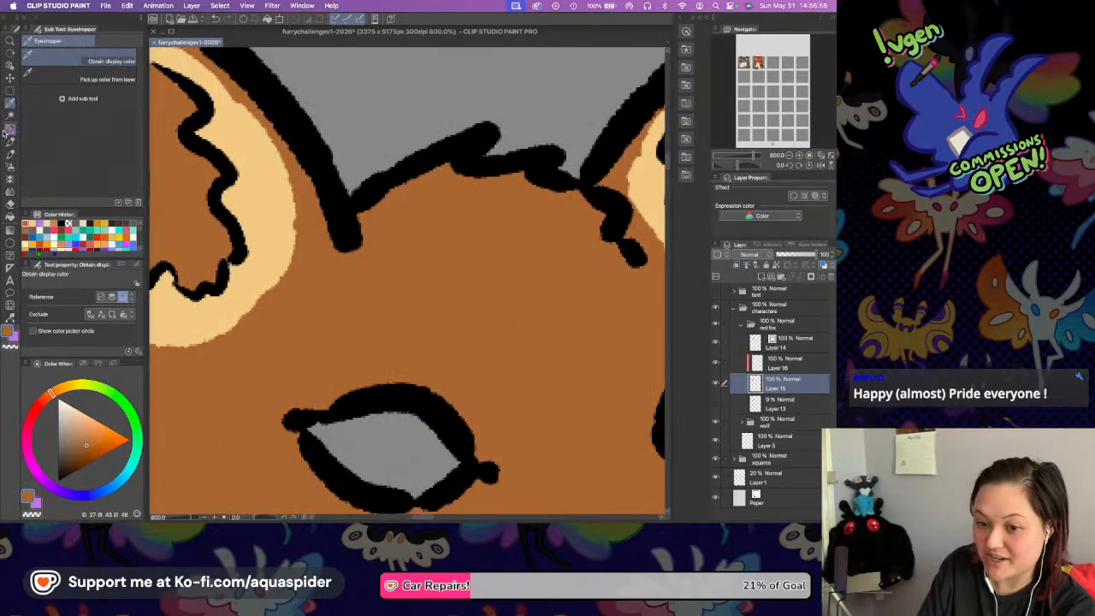
{"action": "key", "text": "p"}
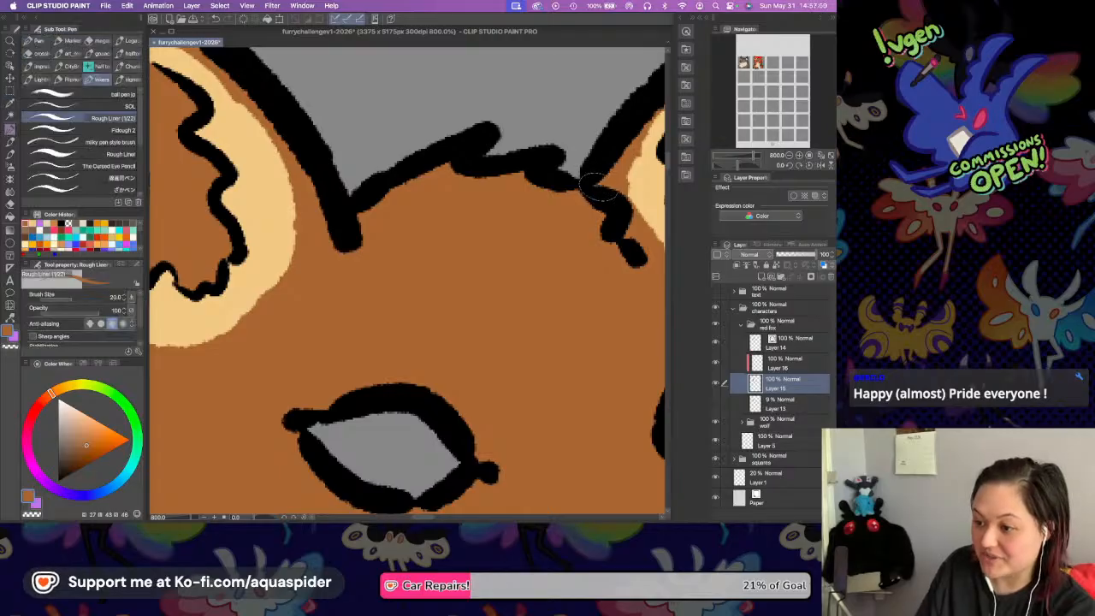
{"action": "scroll", "coordinate": [529, 264], "scroll_direction": "up", "scroll_amount": 5}
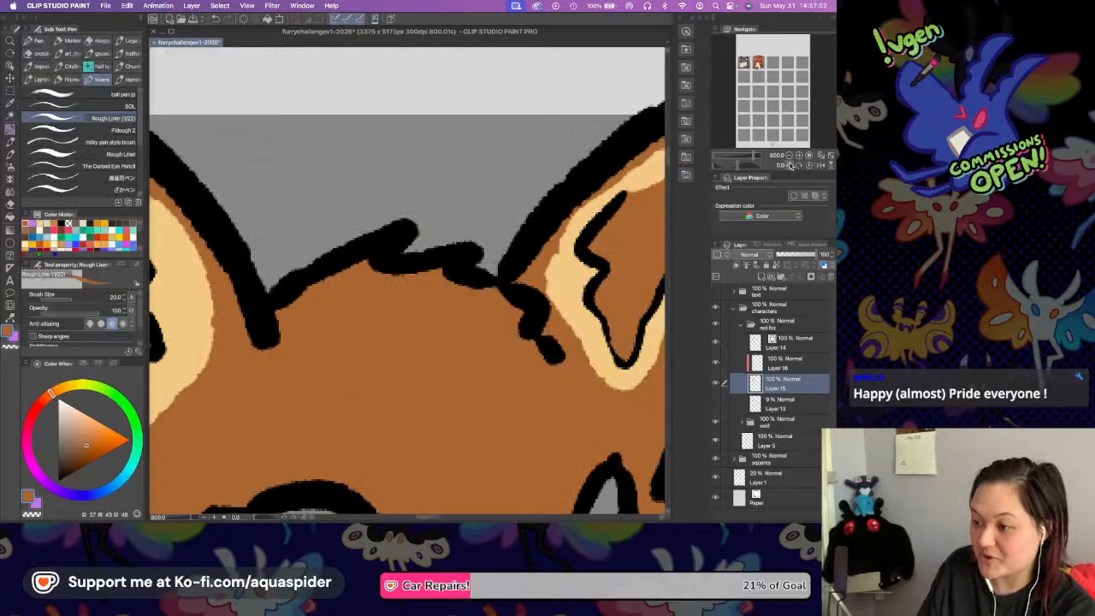
Review the fox's ears, face, chest and paws at 400% zoom.
{"action": "left_click", "coordinate": [789, 156]}
{"action": "scroll", "coordinate": [466, 243], "scroll_direction": "down", "scroll_amount": 3}
{"action": "scroll", "coordinate": [466, 243], "scroll_direction": "left", "scroll_amount": 3}
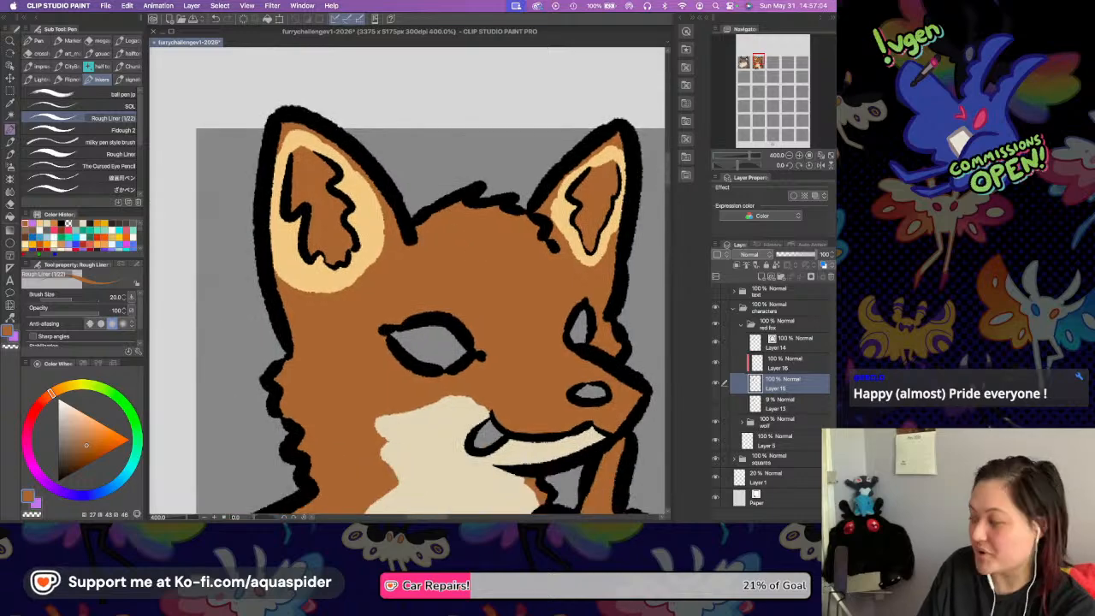
{"action": "scroll", "coordinate": [471, 292], "scroll_direction": "down", "scroll_amount": 3}
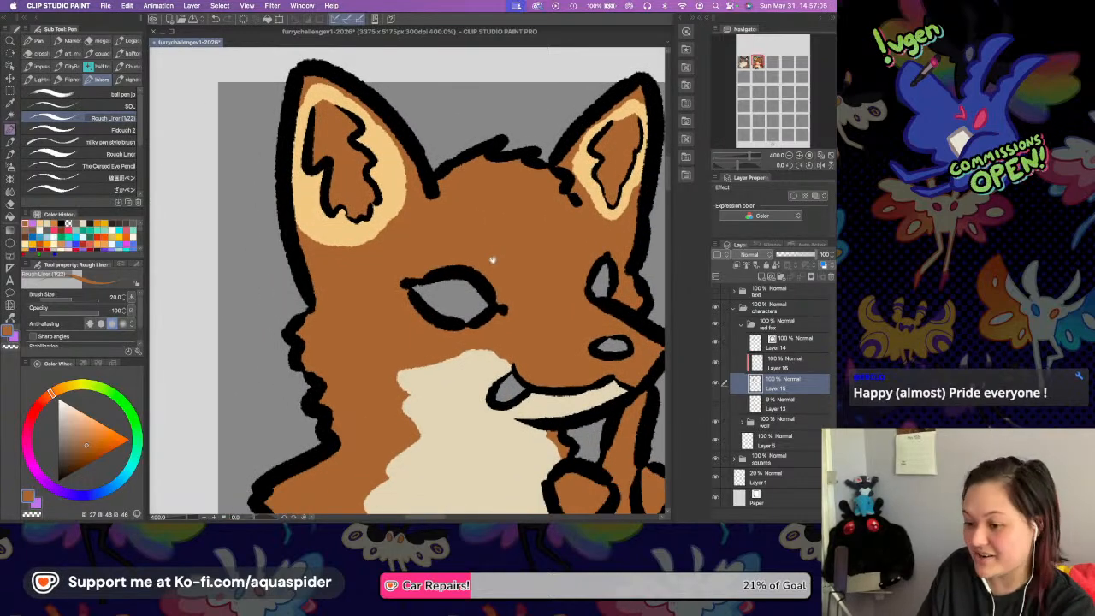
{"action": "scroll", "coordinate": [454, 254], "scroll_direction": "down", "scroll_amount": 2}
{"action": "scroll", "coordinate": [466, 252], "scroll_direction": "right", "scroll_amount": 2}
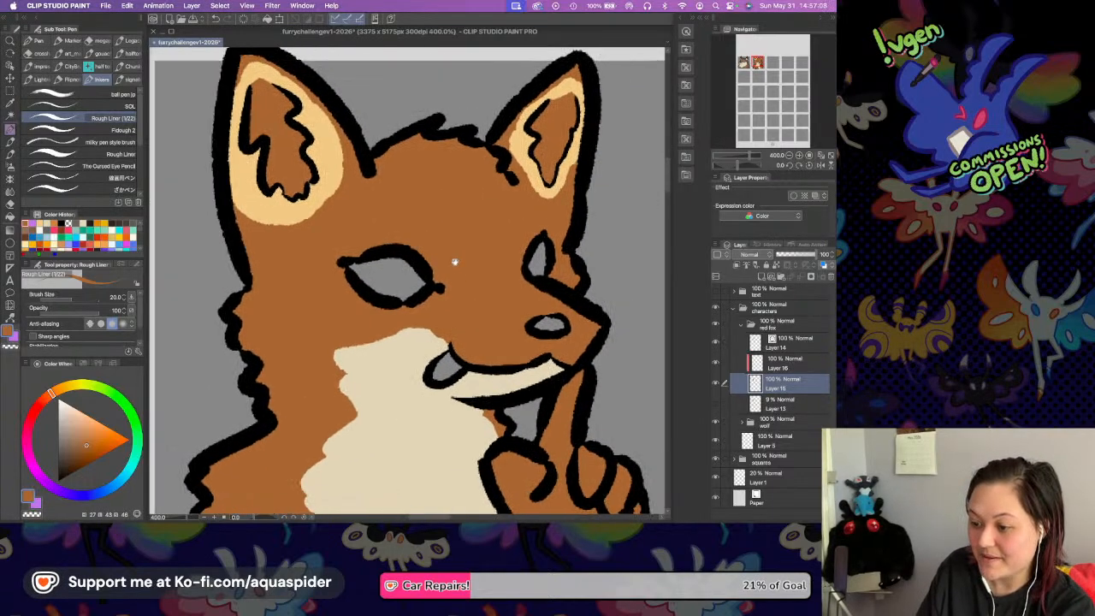
{"action": "scroll", "coordinate": [441, 249], "scroll_direction": "down", "scroll_amount": 3}
{"action": "scroll", "coordinate": [441, 249], "scroll_direction": "right", "scroll_amount": 1}
{"action": "left_click", "coordinate": [779, 363]}
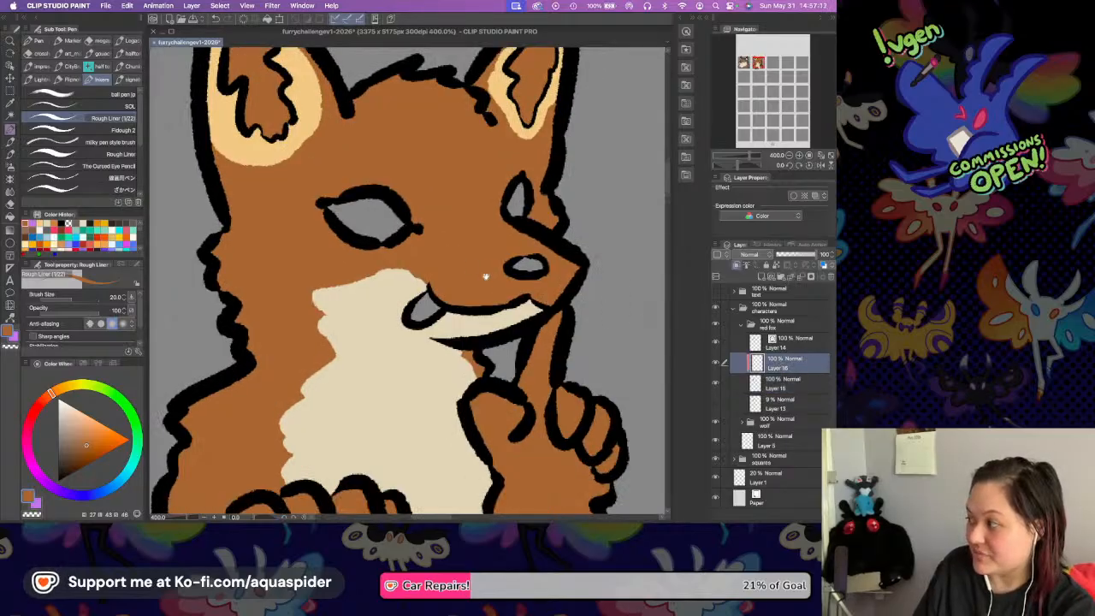
{"action": "scroll", "coordinate": [481, 272], "scroll_direction": "down", "scroll_amount": 2}
{"action": "scroll", "coordinate": [482, 272], "scroll_direction": "right", "scroll_amount": 2}
{"action": "scroll", "coordinate": [481, 272], "scroll_direction": "down", "scroll_amount": 2}
{"action": "scroll", "coordinate": [481, 272], "scroll_direction": "left", "scroll_amount": 2}
{"action": "left_click_drag", "start_coordinate": [524, 277], "coordinate": [571, 369]}
Add a new layer above the cream marking layer and clip it to the fox's base colour.
{"action": "left_click", "coordinate": [778, 383]}
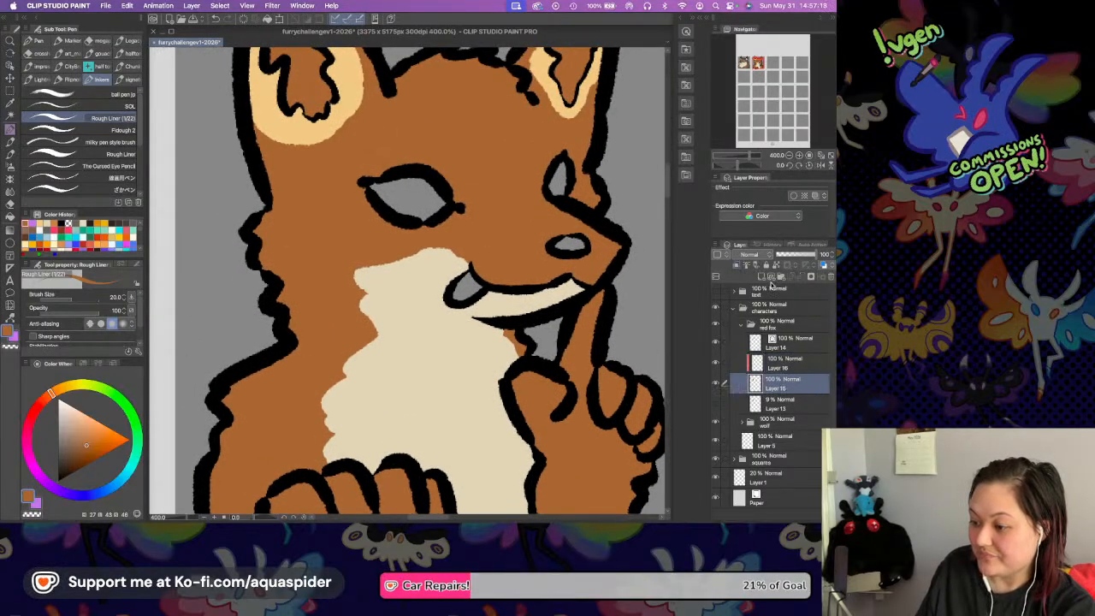
{"action": "left_click", "coordinate": [774, 373]}
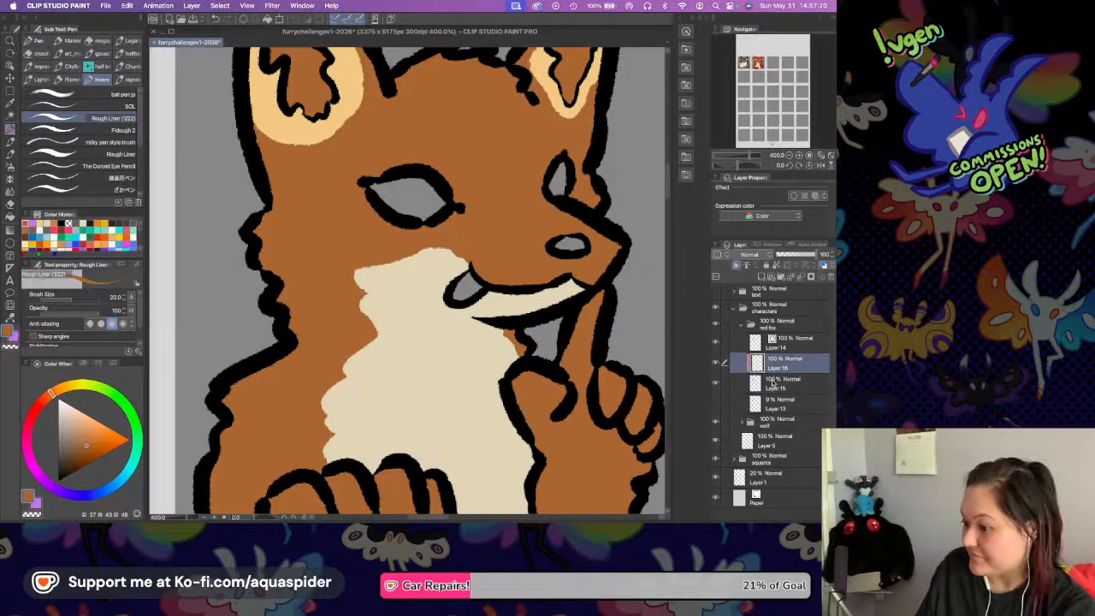
{"action": "left_click", "coordinate": [773, 382]}
{"action": "left_click", "coordinate": [774, 358]}
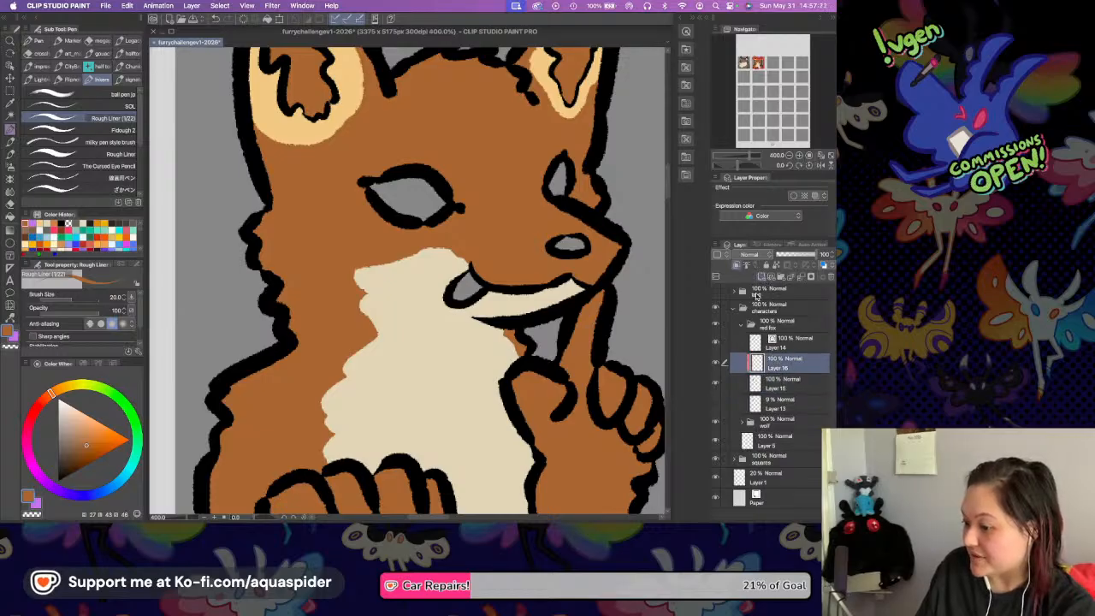
{"action": "left_click", "coordinate": [761, 276]}
{"action": "key", "text": "super+alt+g"}
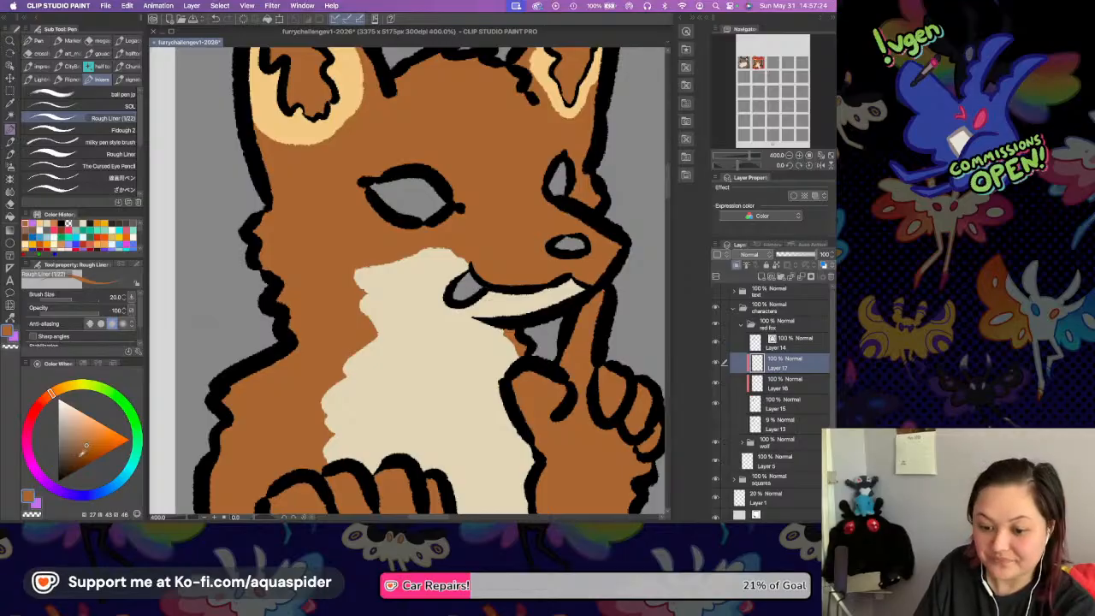
Fill the four fingers of the fox's lower paw with a dark reddish brown on the new clipped layer.
{"action": "left_click", "coordinate": [44, 398]}
{"action": "left_click", "coordinate": [64, 464]}
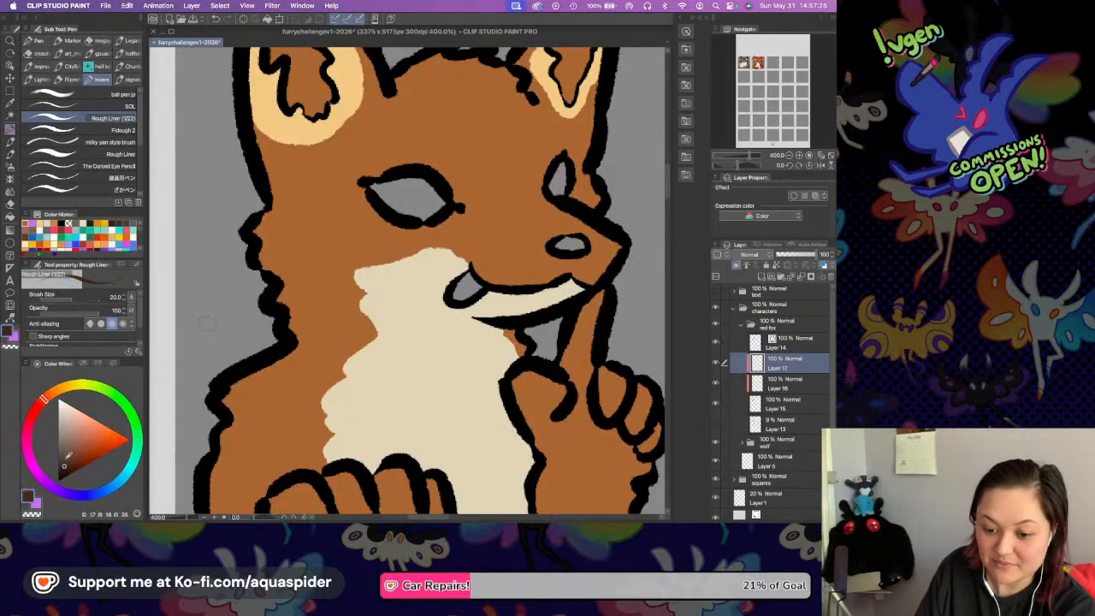
{"action": "left_click", "coordinate": [10, 218]}
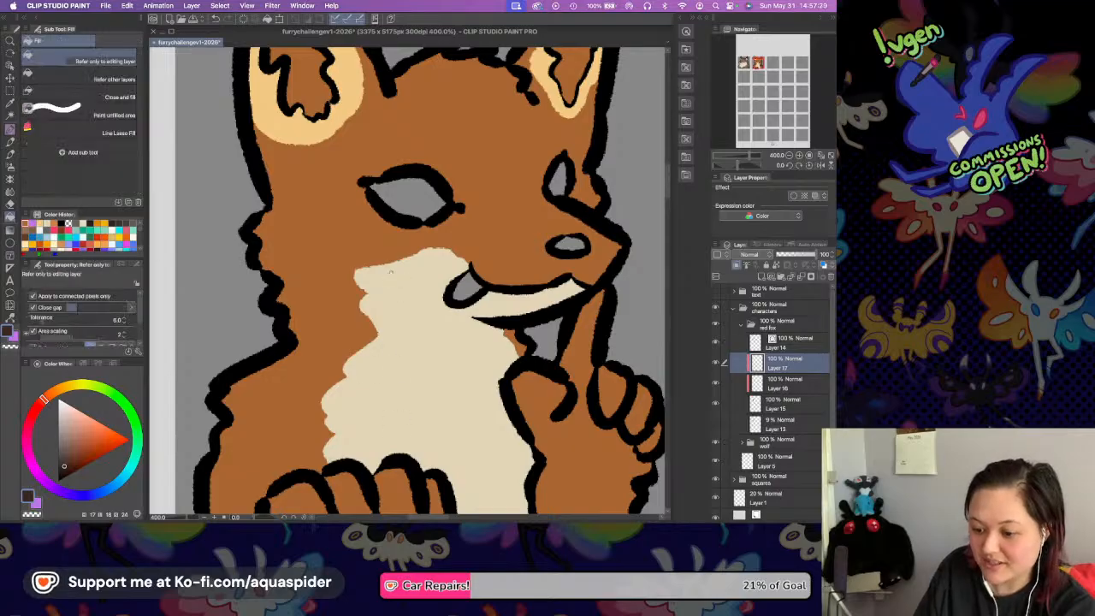
{"action": "left_click_drag", "start_coordinate": [310, 437], "coordinate": [310, 363]}
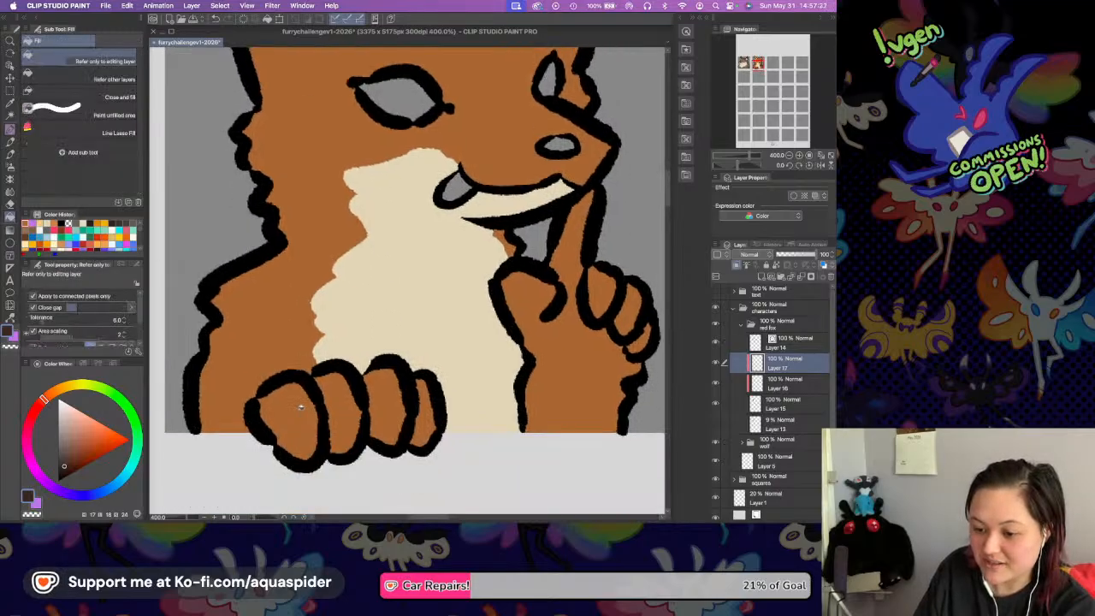
{"action": "left_click", "coordinate": [299, 407]}
{"action": "left_click", "coordinate": [353, 399]}
{"action": "left_click", "coordinate": [399, 405]}
{"action": "left_click", "coordinate": [431, 419]}
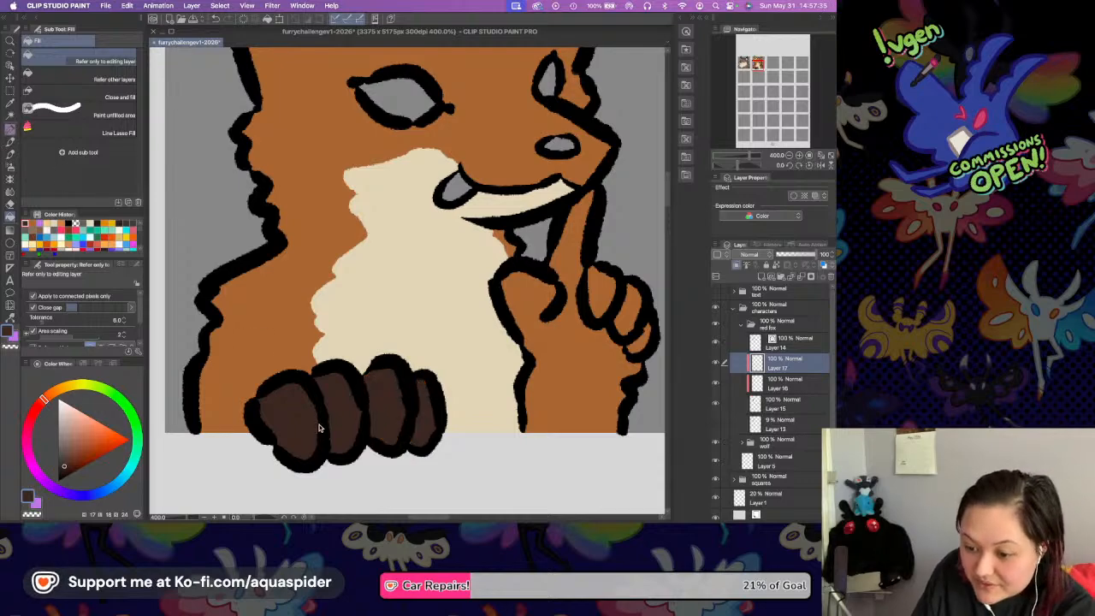
Fill the fox's raised hand, forearm and remaining curled fingers with the same dark brown.
{"action": "key", "text": "p"}
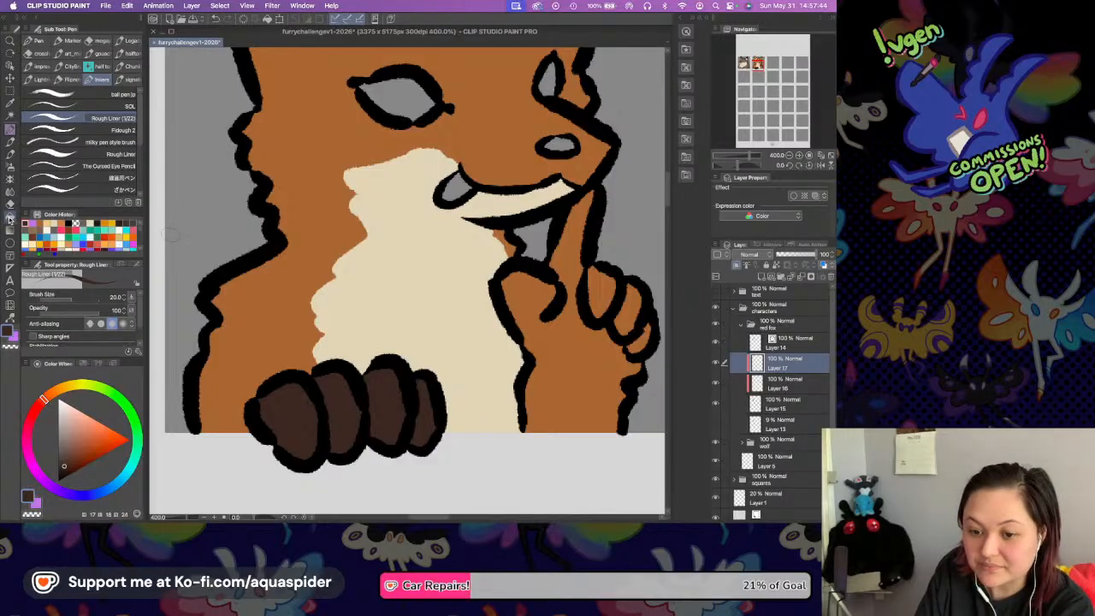
{"action": "key", "text": "g"}
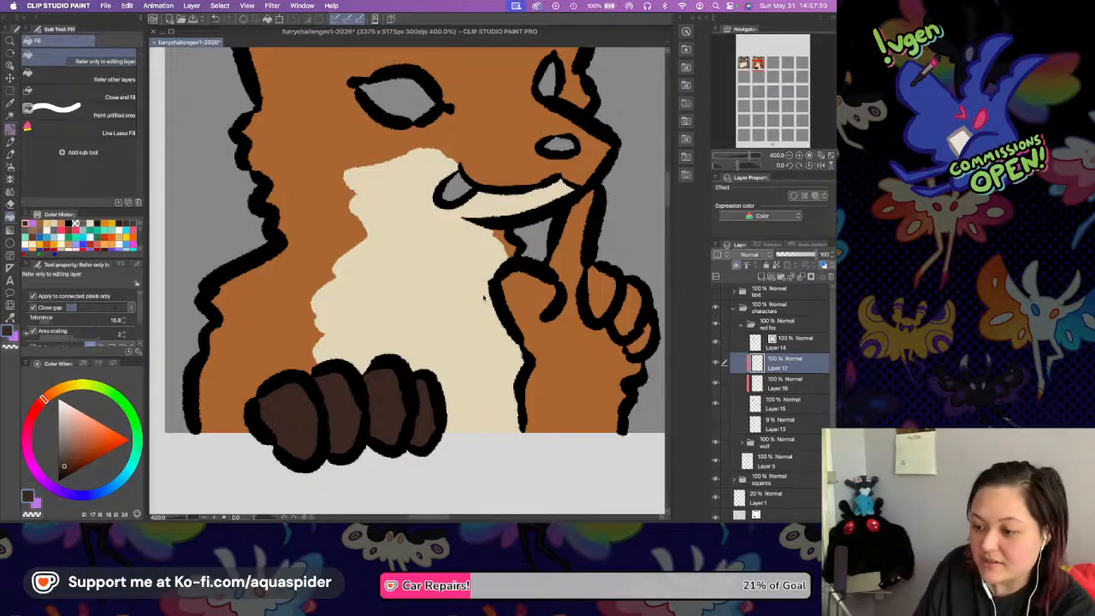
{"action": "key", "text": "p"}
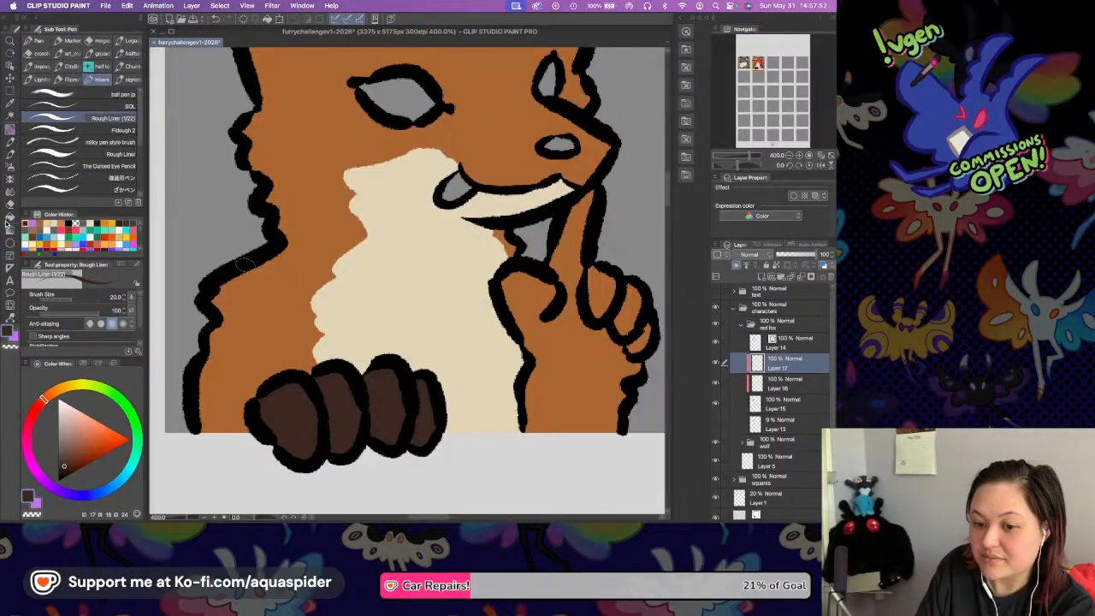
{"action": "key", "text": "g"}
{"action": "left_click", "coordinate": [575, 362]}
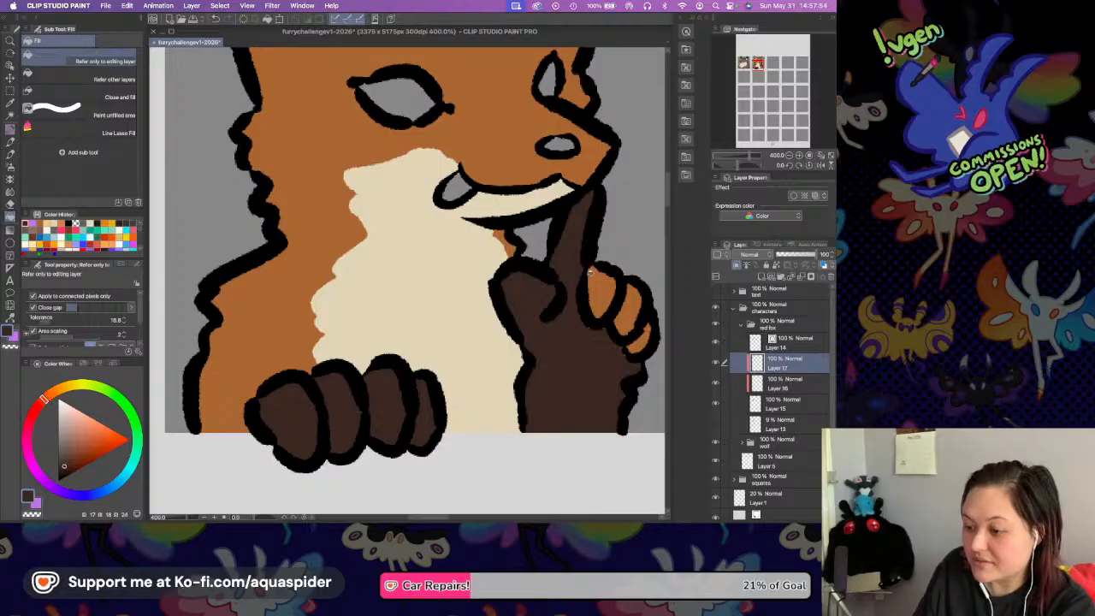
{"action": "left_click", "coordinate": [603, 293]}
{"action": "left_click", "coordinate": [627, 310]}
{"action": "left_click", "coordinate": [640, 339]}
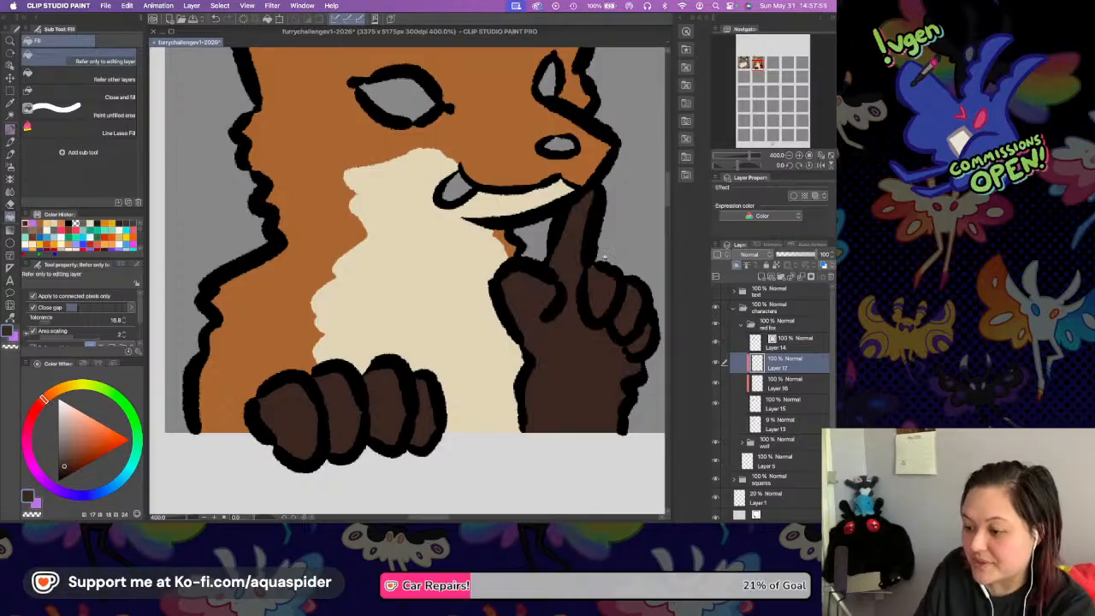
Dot a small cluster of dark brown whisker spots on the cream cheek with the Rough Liner pen.
{"action": "left_click_drag", "start_coordinate": [454, 88], "coordinate": [386, 234]}
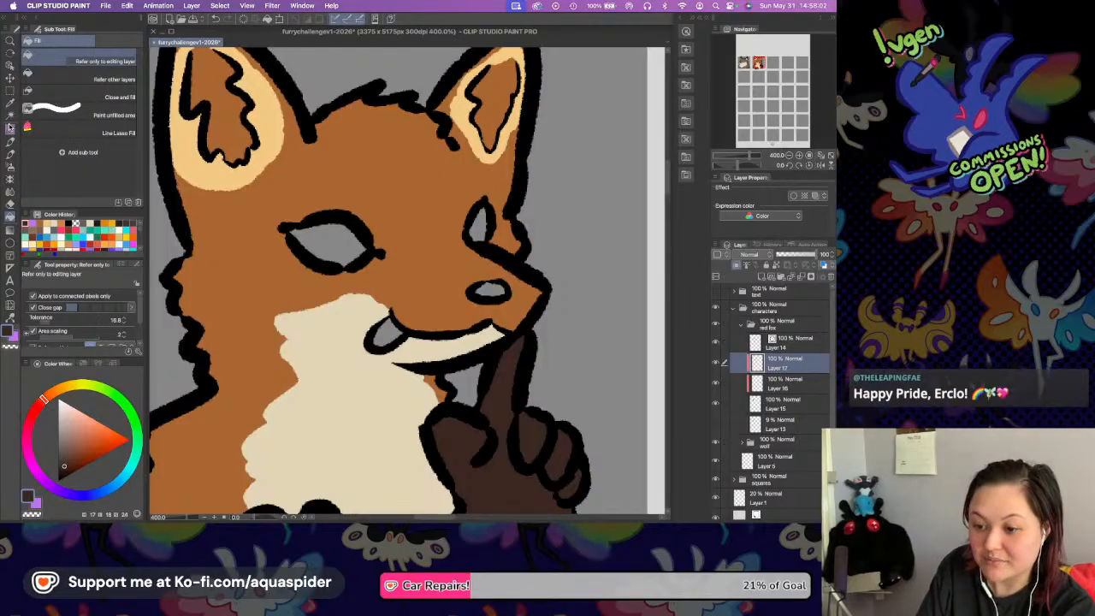
{"action": "key", "text": "p"}
{"action": "left_click_drag", "start_coordinate": [387, 263], "coordinate": [378, 275]}
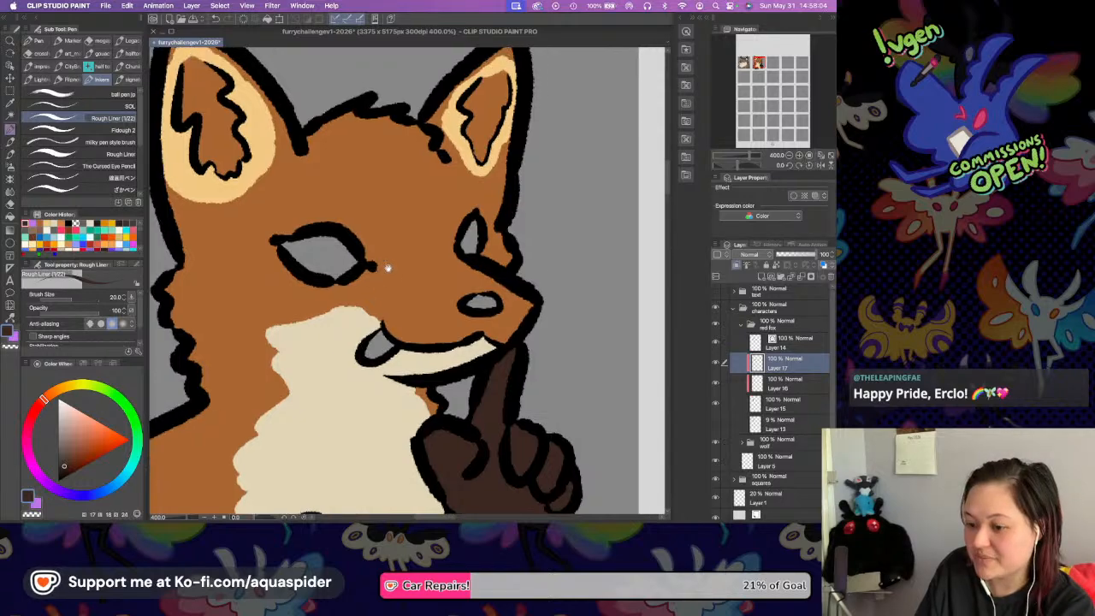
{"action": "left_click", "coordinate": [348, 319]}
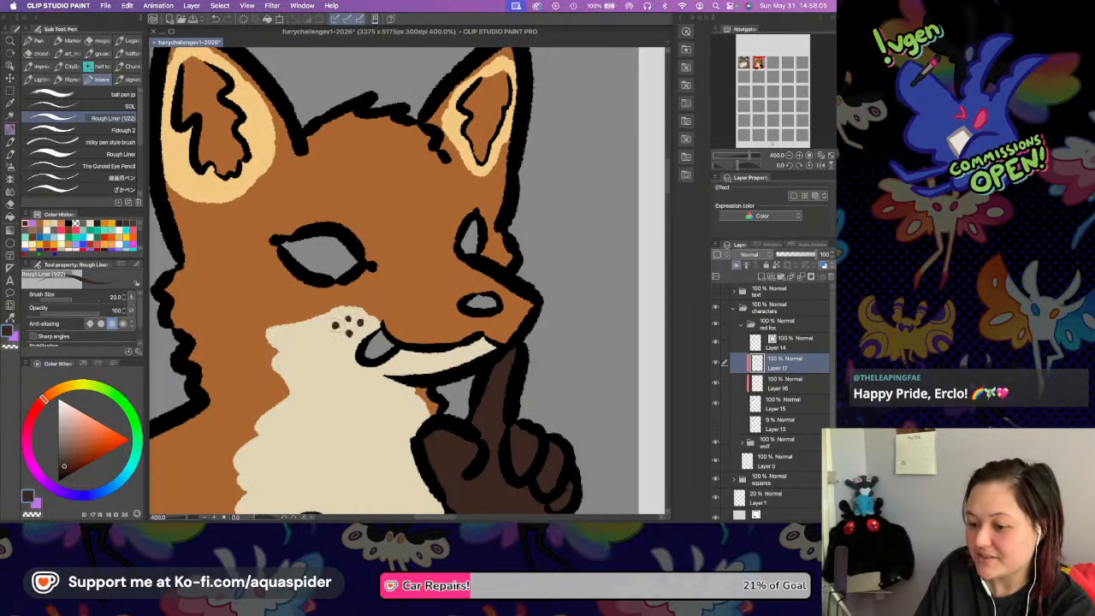
Paint dark brown edging inside both sides of the left-hand ear's outline, undoing an unwanted stroke.
{"action": "left_click_drag", "start_coordinate": [437, 209], "coordinate": [461, 251]}
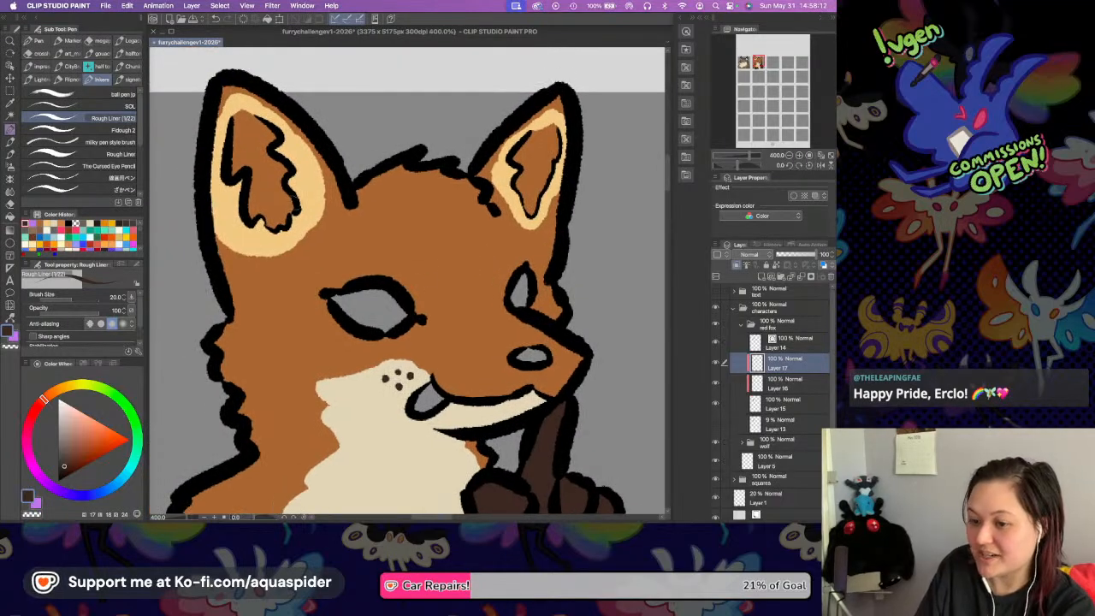
{"action": "mouse_move", "coordinate": [220, 77]}
{"action": "left_mouse_down"}
{"action": "mouse_move", "coordinate": [209, 127]}
{"action": "mouse_move", "coordinate": [218, 264]}
{"action": "left_mouse_up"}
{"action": "key", "text": "super+z"}
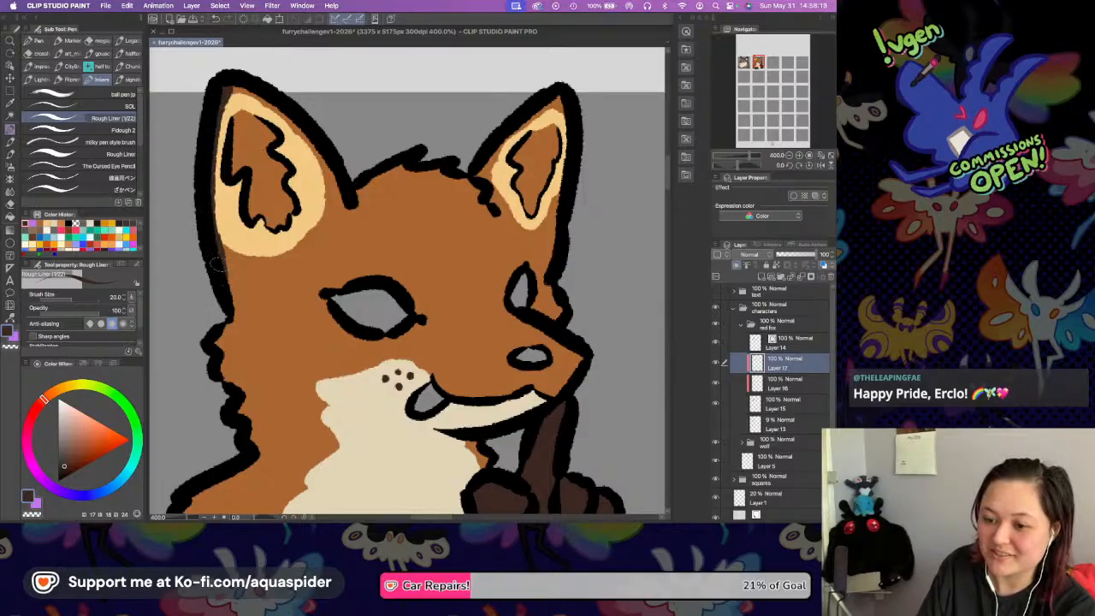
{"action": "left_click_drag", "start_coordinate": [227, 81], "coordinate": [303, 122]}
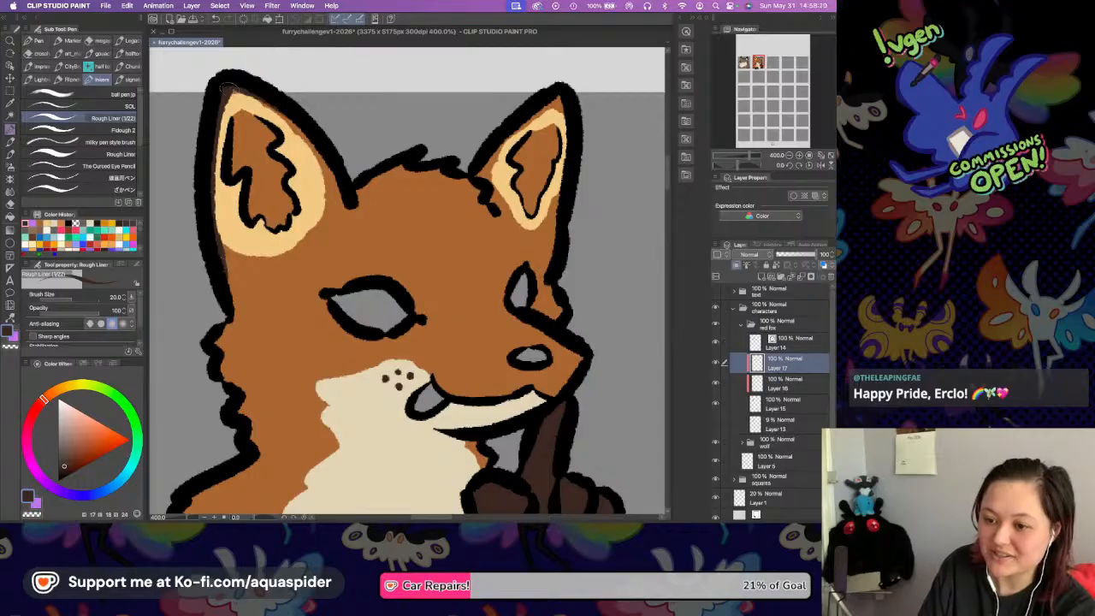
{"action": "left_click_drag", "start_coordinate": [243, 94], "coordinate": [347, 190]}
{"action": "left_click_drag", "start_coordinate": [311, 144], "coordinate": [344, 213]}
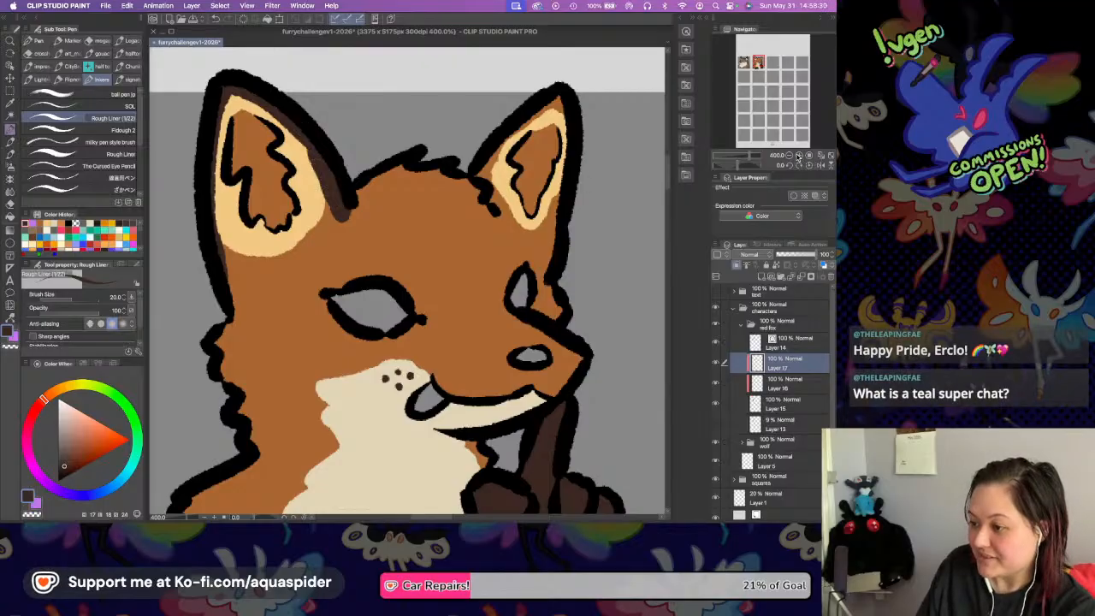
Paint dark brown edging around the cream rim inside the right-hand ear, covering the tip, inner side and base.
{"action": "key", "text": "super+plus"}
{"action": "scroll", "coordinate": [436, 221], "scroll_direction": "up", "scroll_amount": 10}
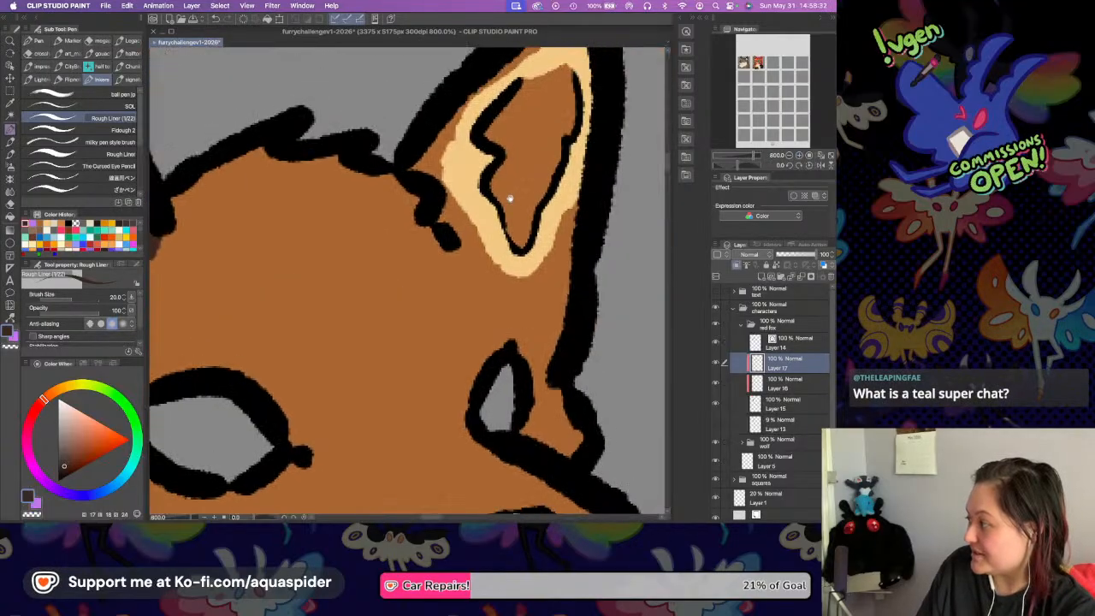
{"action": "scroll", "coordinate": [458, 207], "scroll_direction": "up", "scroll_amount": 2}
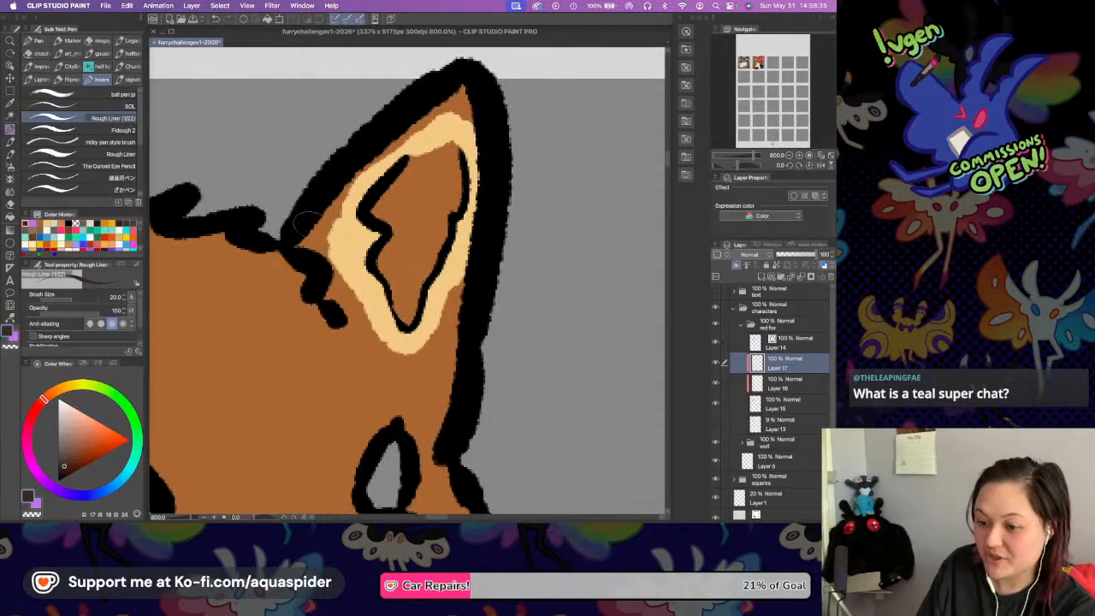
{"action": "left_click_drag", "start_coordinate": [297, 242], "coordinate": [368, 150]}
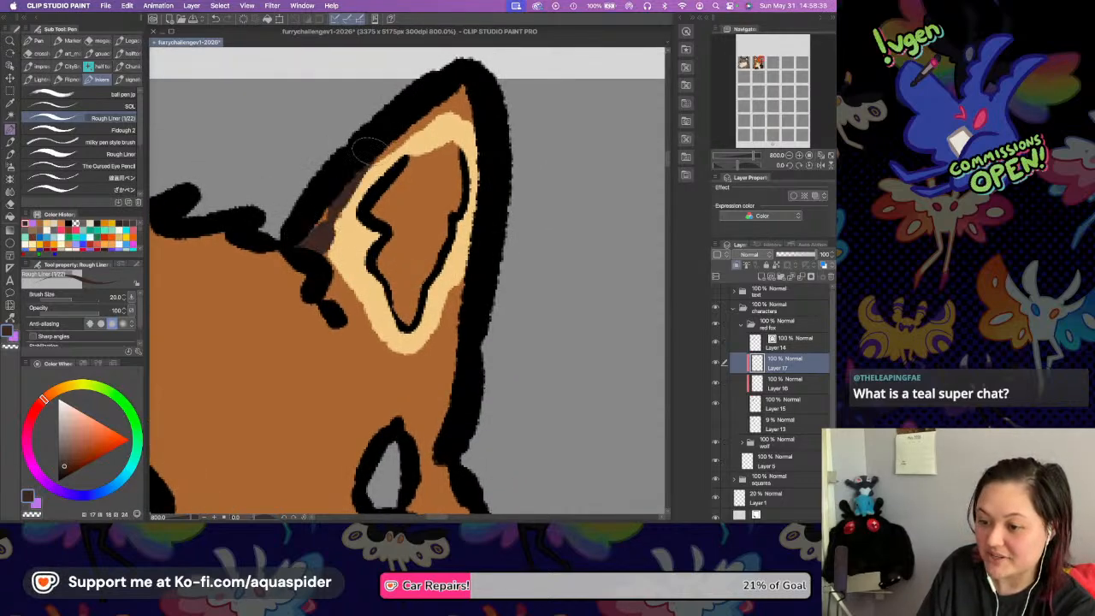
{"action": "mouse_move", "coordinate": [329, 219]}
{"action": "left_mouse_down"}
{"action": "mouse_move", "coordinate": [356, 168]}
{"action": "mouse_move", "coordinate": [327, 219]}
{"action": "mouse_move", "coordinate": [330, 207]}
{"action": "mouse_move", "coordinate": [304, 231]}
{"action": "mouse_move", "coordinate": [401, 131]}
{"action": "mouse_move", "coordinate": [391, 135]}
{"action": "mouse_move", "coordinate": [368, 162]}
{"action": "mouse_move", "coordinate": [471, 96]}
{"action": "mouse_move", "coordinate": [458, 96]}
{"action": "mouse_move", "coordinate": [470, 117]}
{"action": "mouse_move", "coordinate": [453, 81]}
{"action": "left_mouse_up"}
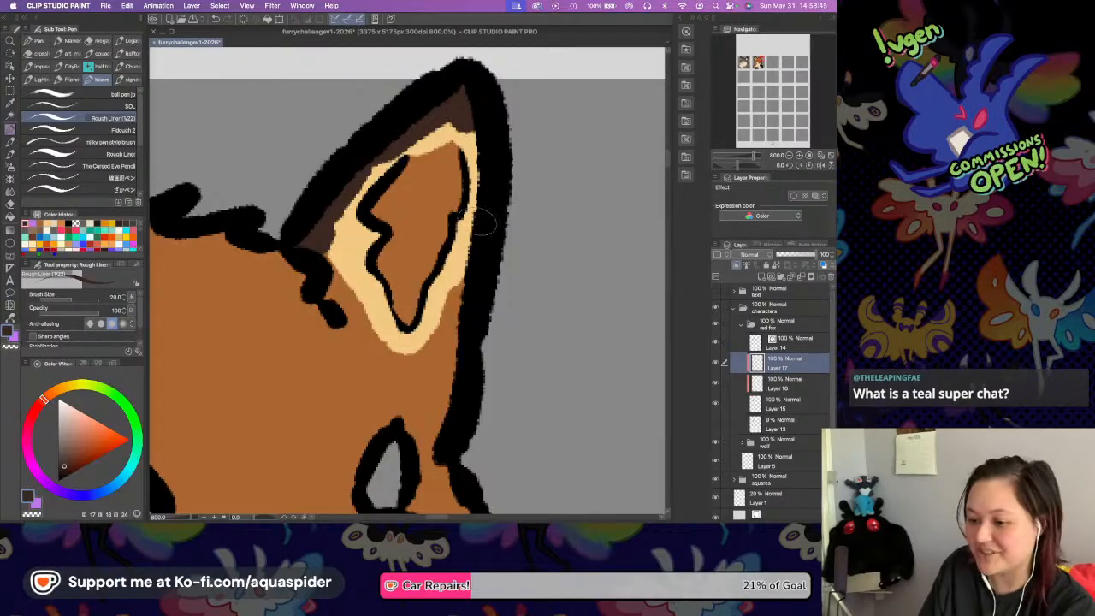
{"action": "mouse_move", "coordinate": [326, 262]}
{"action": "left_mouse_down"}
{"action": "mouse_move", "coordinate": [319, 294]}
{"action": "mouse_move", "coordinate": [338, 306]}
{"action": "mouse_move", "coordinate": [341, 288]}
{"action": "mouse_move", "coordinate": [358, 318]}
{"action": "mouse_move", "coordinate": [347, 318]}
{"action": "mouse_move", "coordinate": [398, 350]}
{"action": "mouse_move", "coordinate": [467, 298]}
{"action": "mouse_move", "coordinate": [463, 281]}
{"action": "mouse_move", "coordinate": [444, 324]}
{"action": "mouse_move", "coordinate": [480, 260]}
{"action": "mouse_move", "coordinate": [428, 354]}
{"action": "mouse_move", "coordinate": [470, 328]}
{"action": "left_mouse_up"}
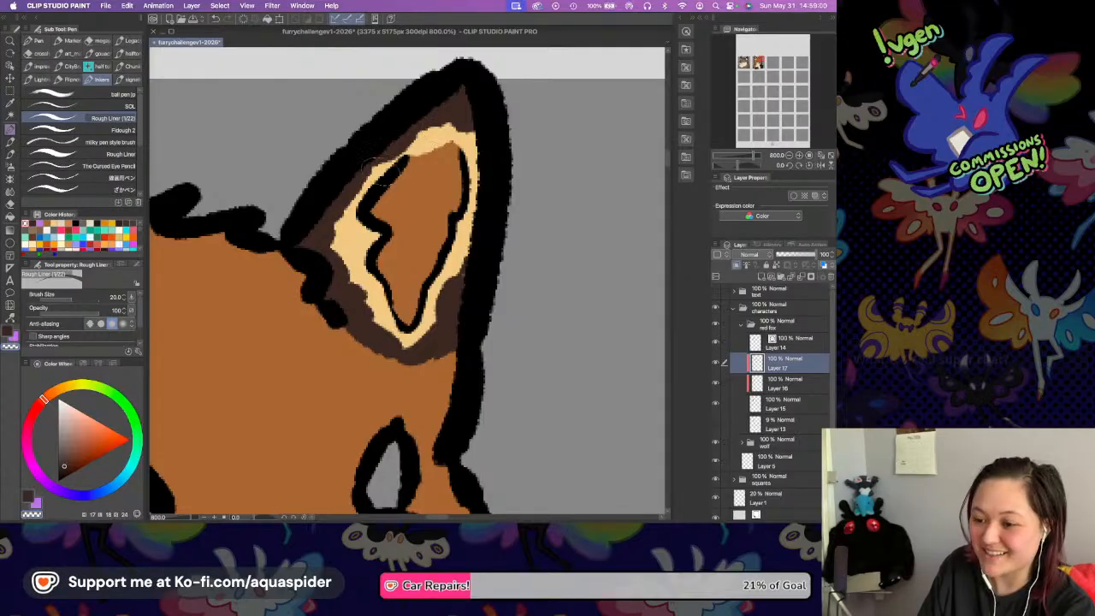
Sample the ear's cream and touch up the upper rim of the right-hand ear on Layer 16.
{"action": "left_click", "coordinate": [778, 389]}
{"action": "key", "text": "alt"}
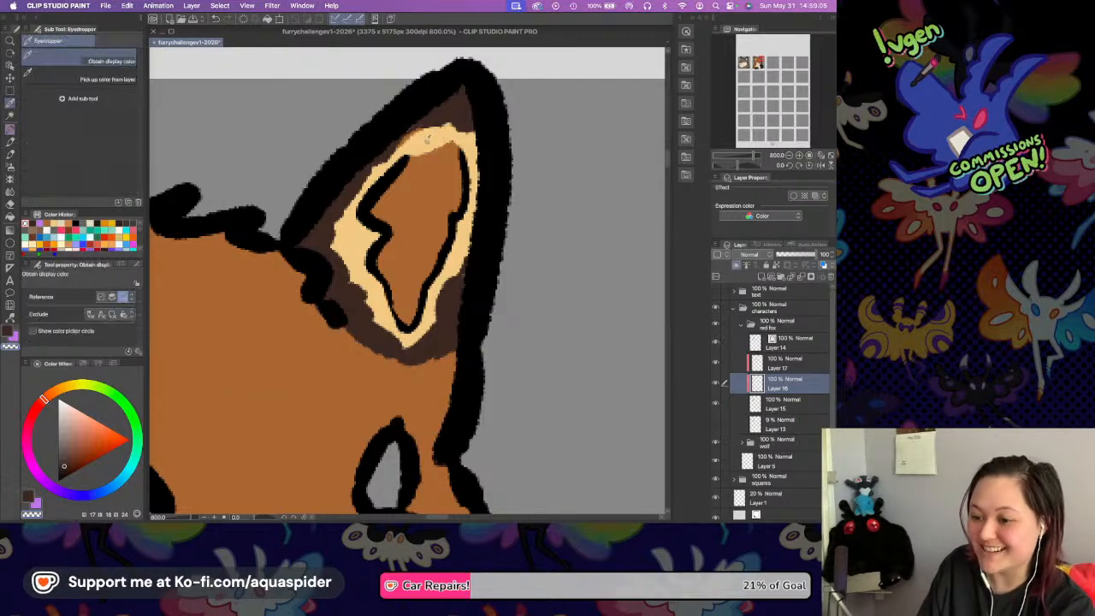
{"action": "left_click", "coordinate": [426, 135], "text": "alt"}
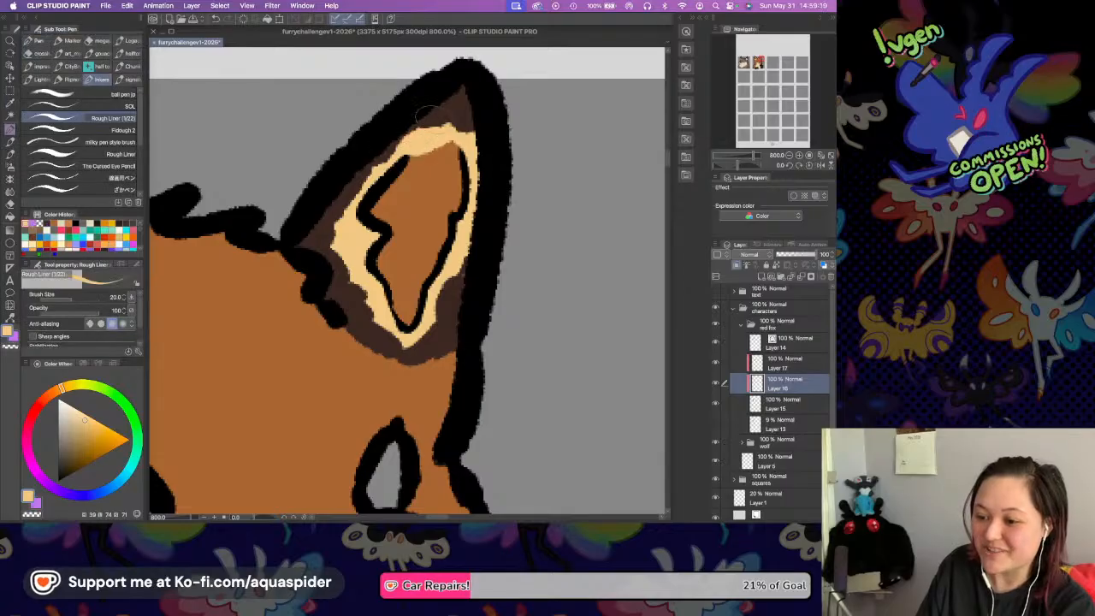
{"action": "left_click_drag", "start_coordinate": [384, 191], "coordinate": [423, 221]}
{"action": "left_click_drag", "start_coordinate": [345, 195], "coordinate": [450, 183]}
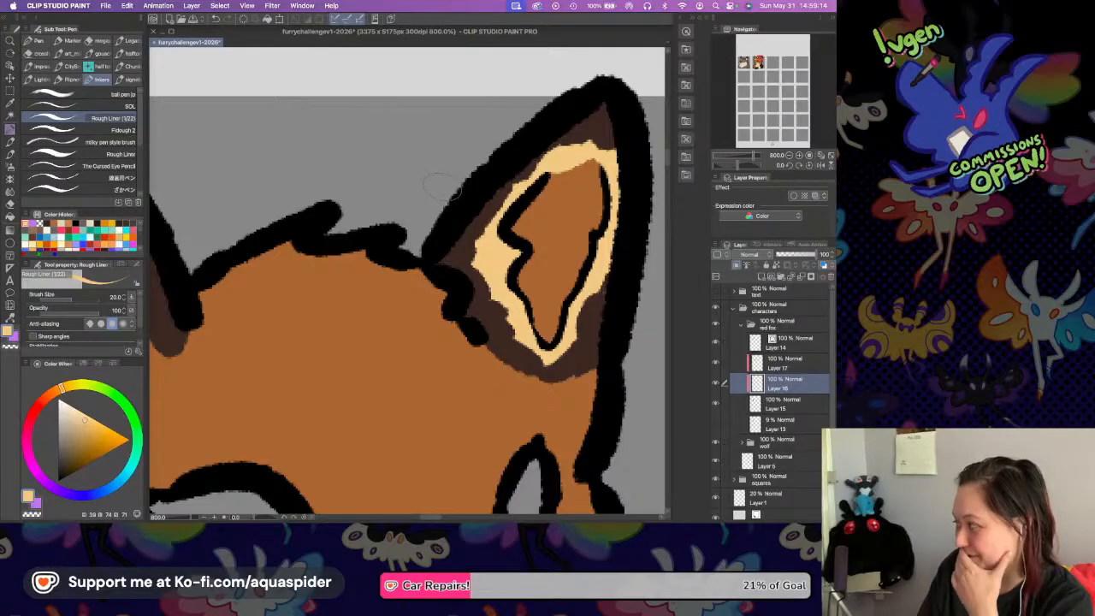
{"action": "left_click_drag", "start_coordinate": [430, 233], "coordinate": [470, 225]}
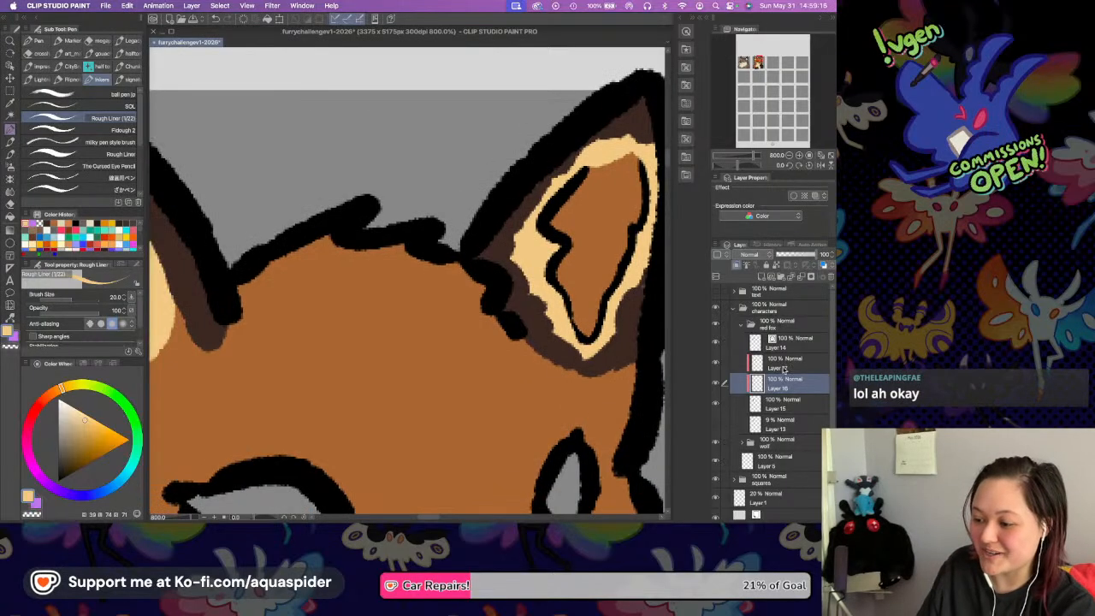
Trim away the dark brown beneath the right-hand ear's cream rim on Layer 17 using the transparent colour.
{"action": "left_click", "coordinate": [783, 366]}
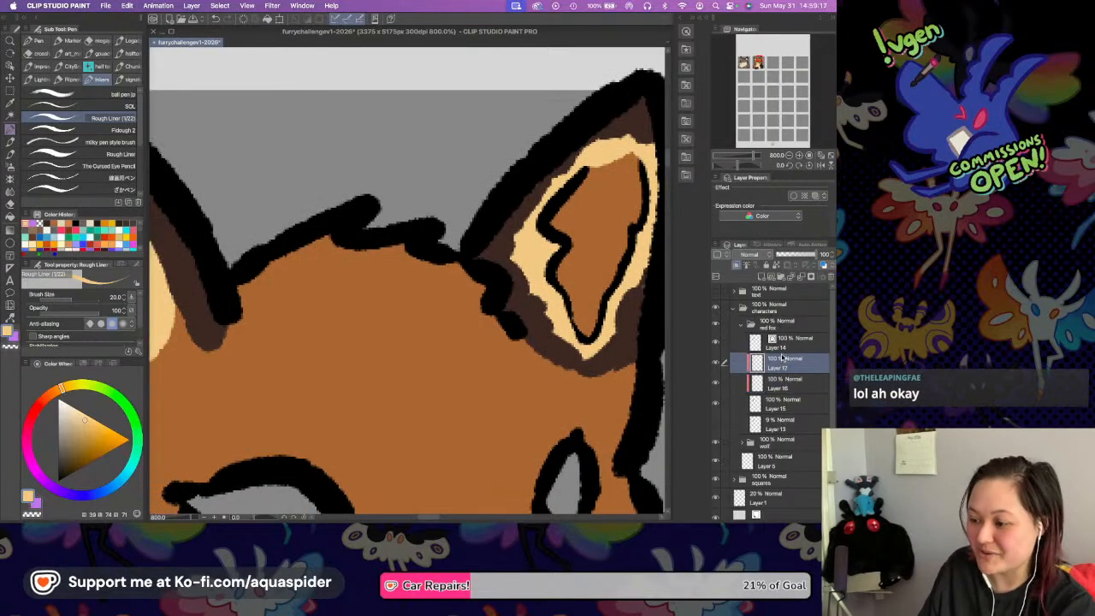
{"action": "left_click", "coordinate": [788, 155]}
{"action": "scroll", "coordinate": [339, 205], "scroll_direction": "down", "scroll_amount": 3}
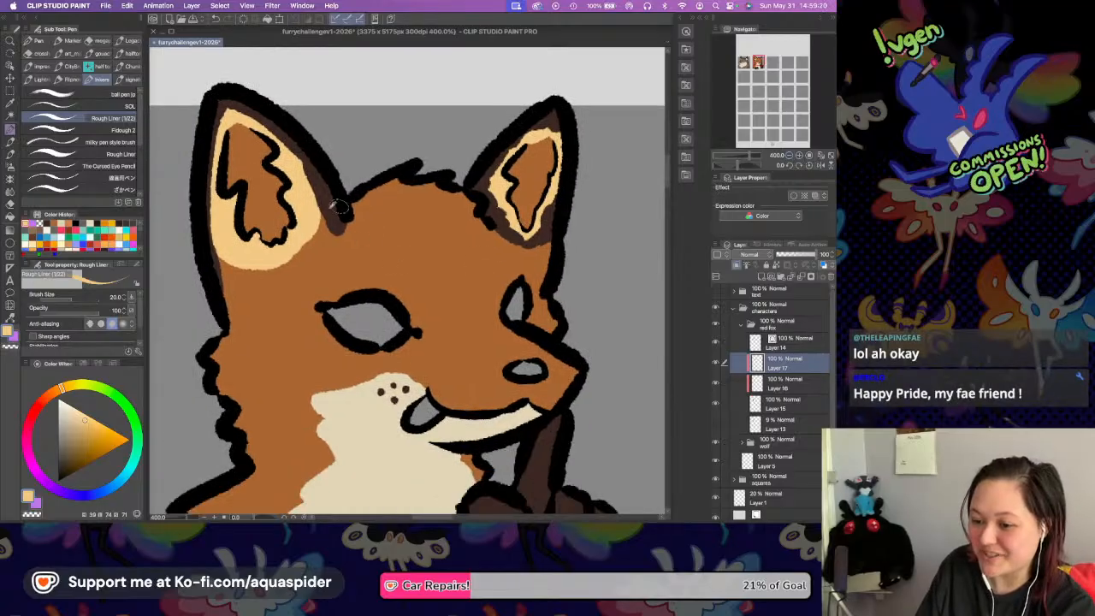
{"action": "key", "text": "i"}
{"action": "left_click", "coordinate": [340, 206]}
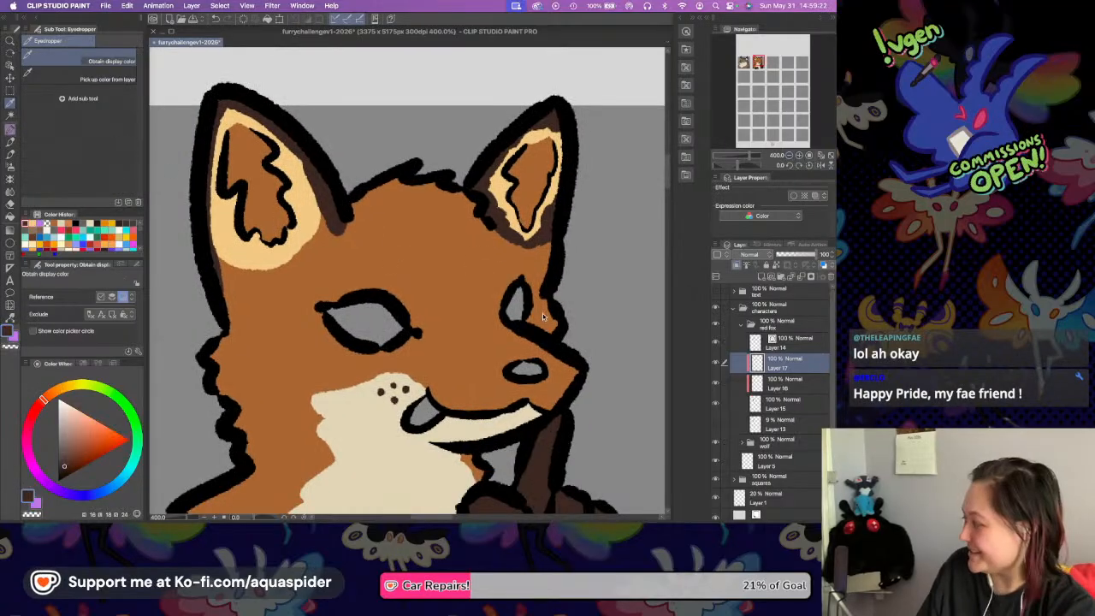
{"action": "key", "text": "p"}
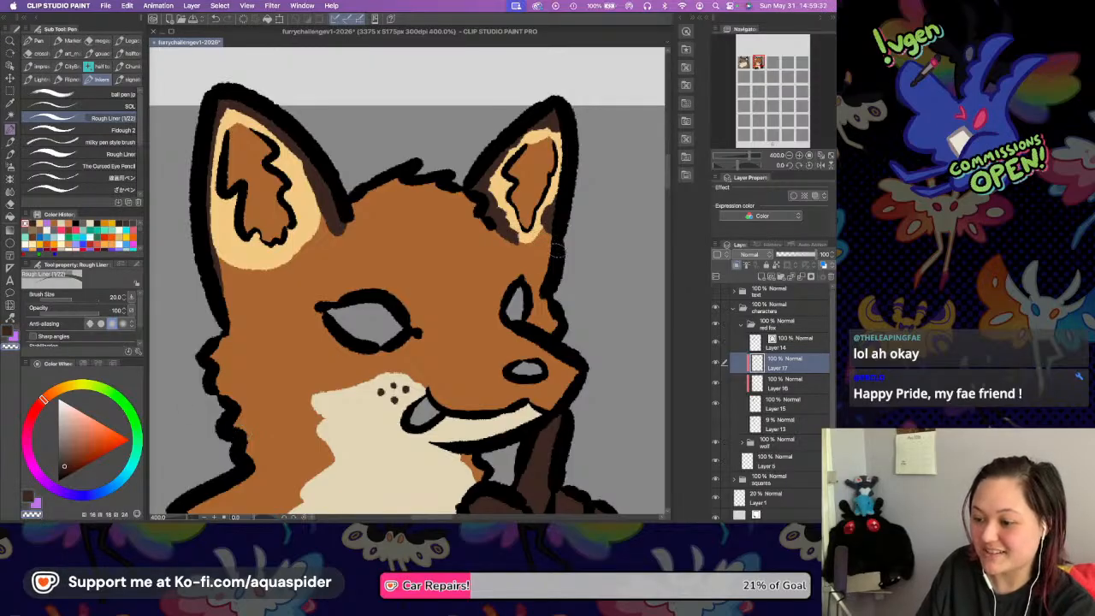
{"action": "left_click_drag", "start_coordinate": [492, 221], "coordinate": [517, 241]}
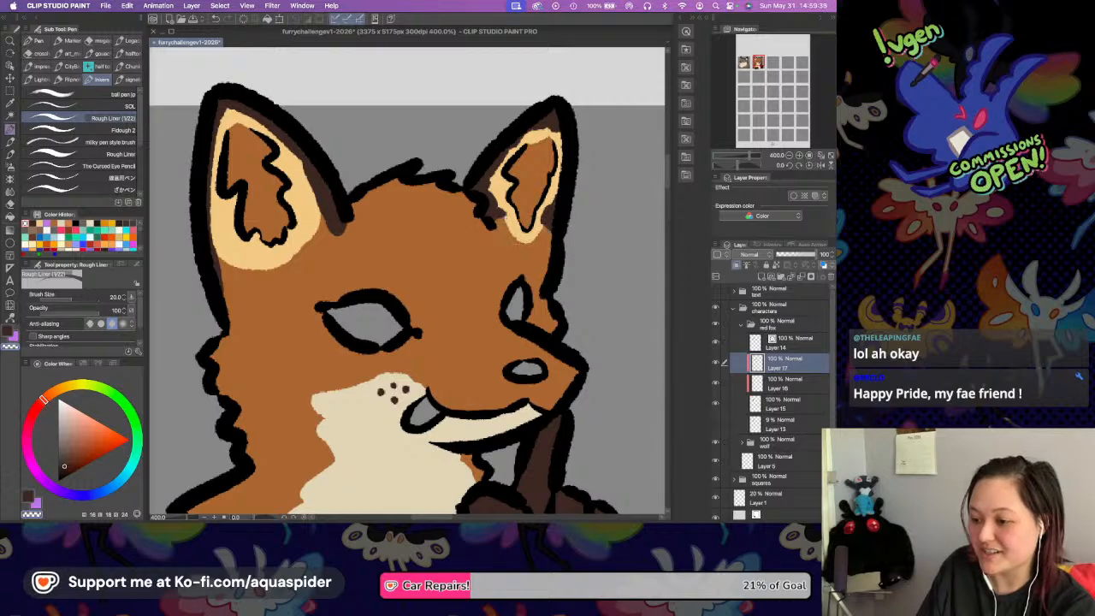
{"action": "left_click_drag", "start_coordinate": [517, 250], "coordinate": [393, 214]}
Widen the left-hand ear's dark brown edging with a jagged fur edge on both sides and save the file.
{"action": "left_click", "coordinate": [30, 497]}
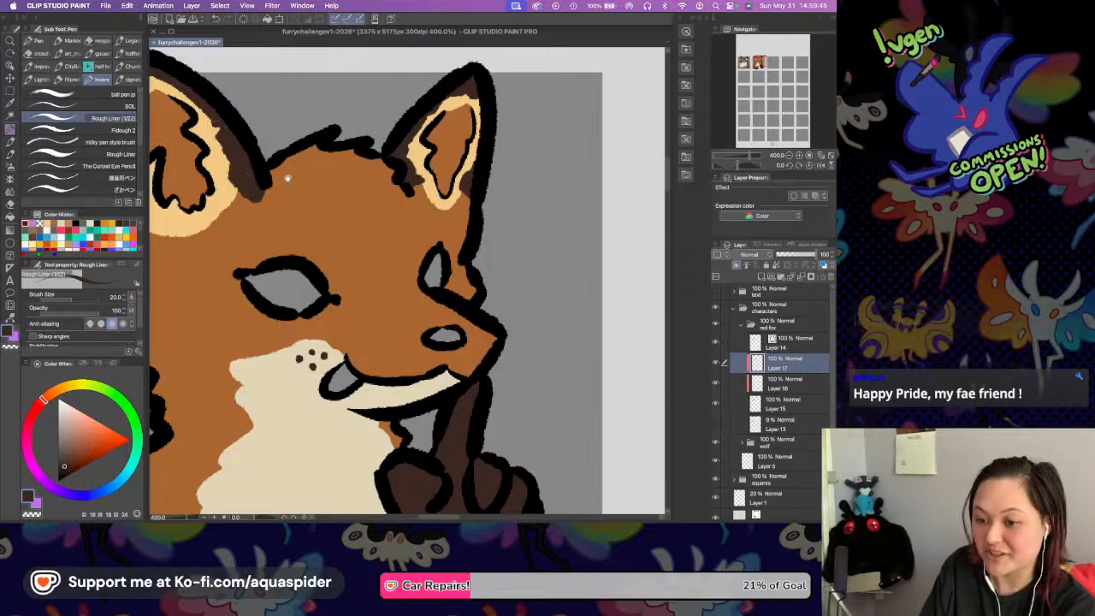
{"action": "left_click_drag", "start_coordinate": [261, 165], "coordinate": [330, 216]}
{"action": "left_click_drag", "start_coordinate": [190, 228], "coordinate": [203, 305]}
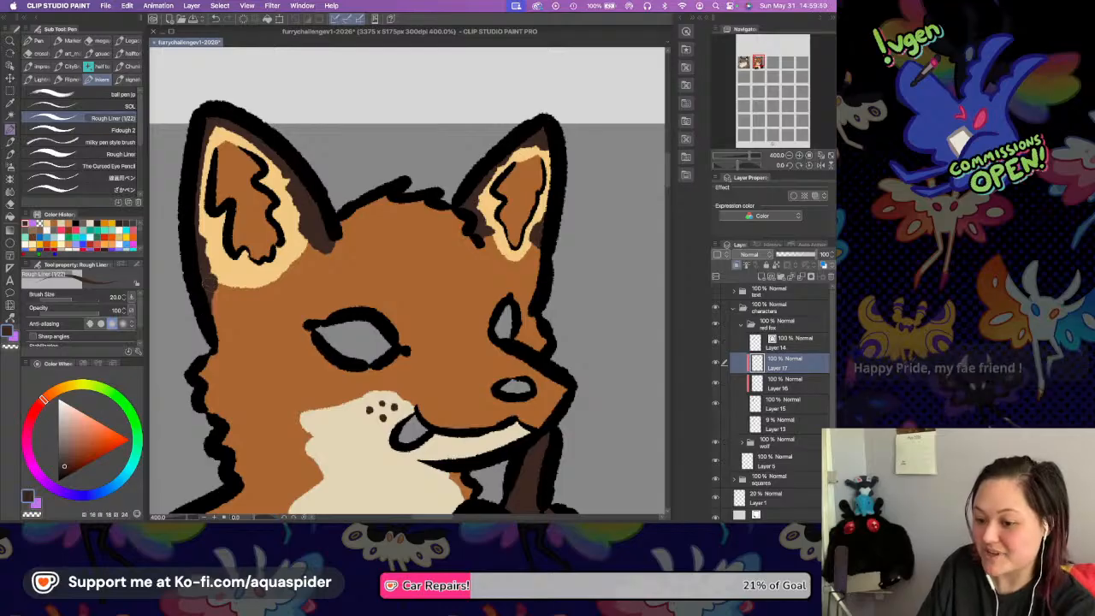
{"action": "scroll", "coordinate": [495, 277], "scroll_direction": "down", "scroll_amount": 3}
{"action": "key", "text": "super+s"}
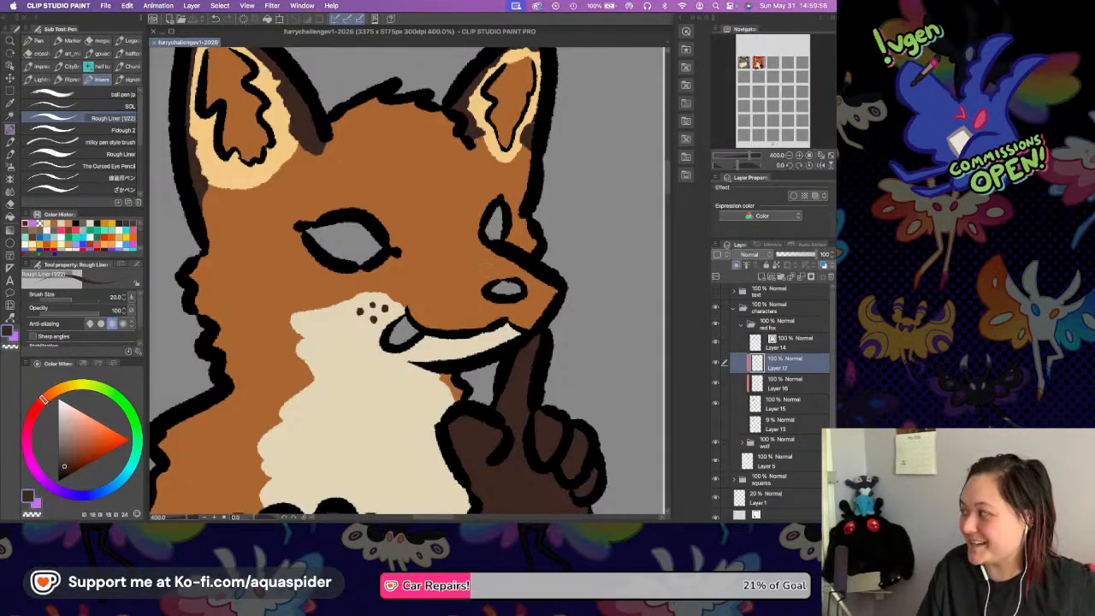
{"action": "left_click", "coordinate": [537, 132]}
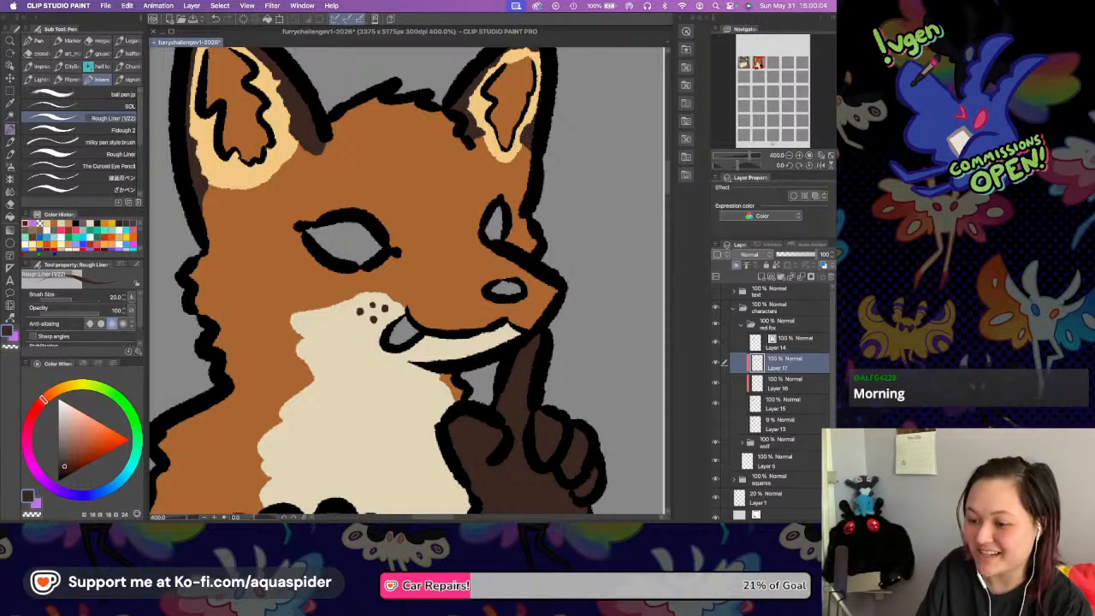
Add a new clipped layer directly above Layer 15 and switch to the dw Rolling Ink Gathers No Moss 2 brush.
{"action": "left_click_drag", "start_coordinate": [458, 224], "coordinate": [501, 194]}
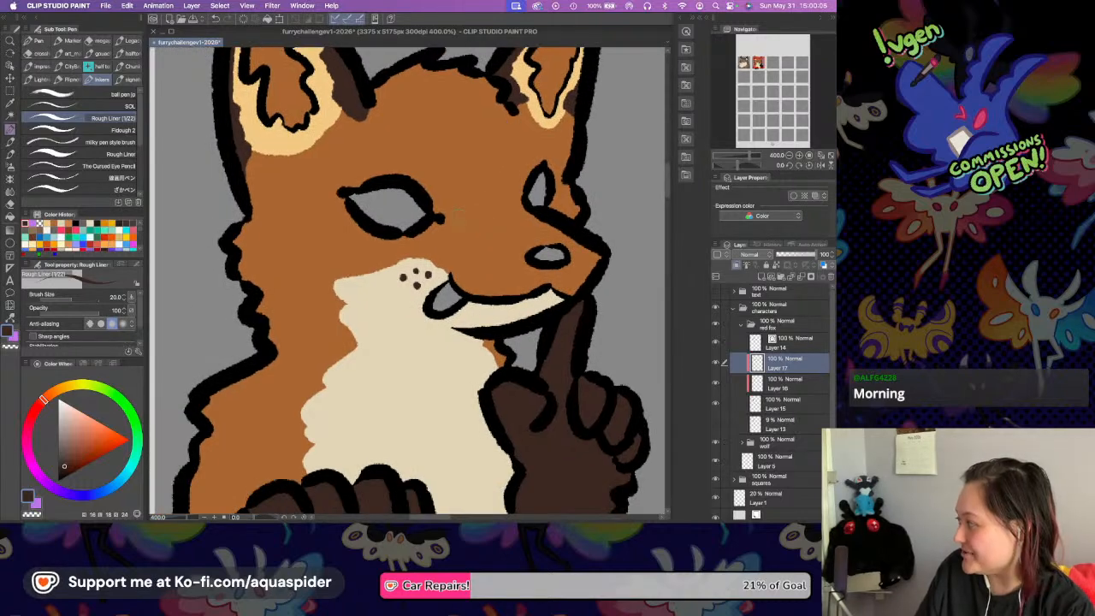
{"action": "scroll", "coordinate": [454, 216], "scroll_direction": "down", "scroll_amount": 3}
{"action": "left_click_drag", "start_coordinate": [451, 189], "coordinate": [419, 282]}
{"action": "left_click_drag", "start_coordinate": [436, 210], "coordinate": [406, 309]}
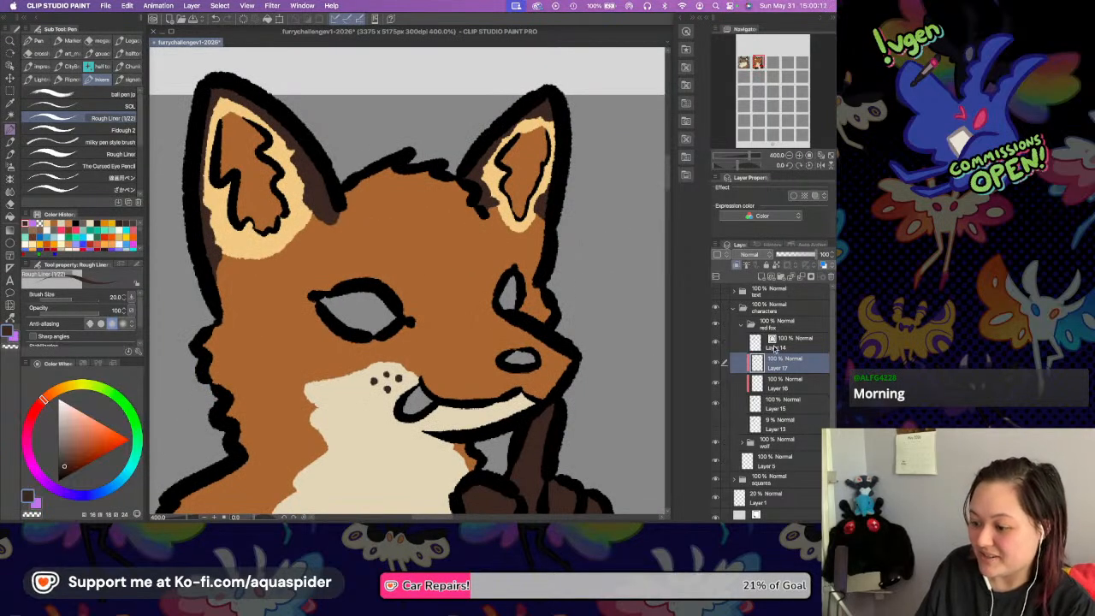
{"action": "left_click", "coordinate": [780, 403]}
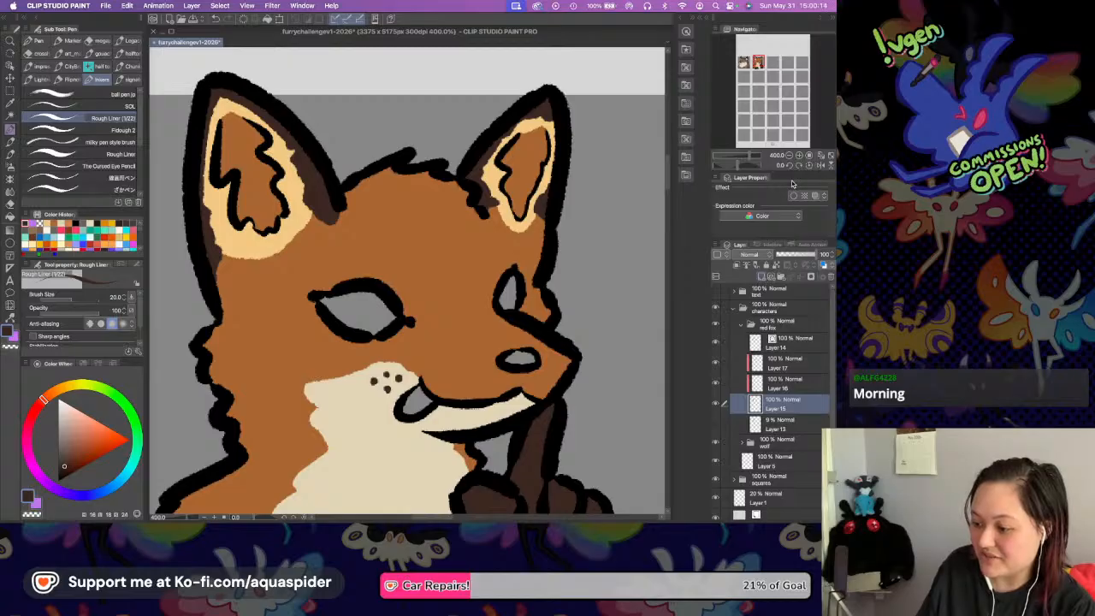
{"action": "key", "text": "super+shift+n"}
{"action": "left_click", "coordinate": [788, 155]}
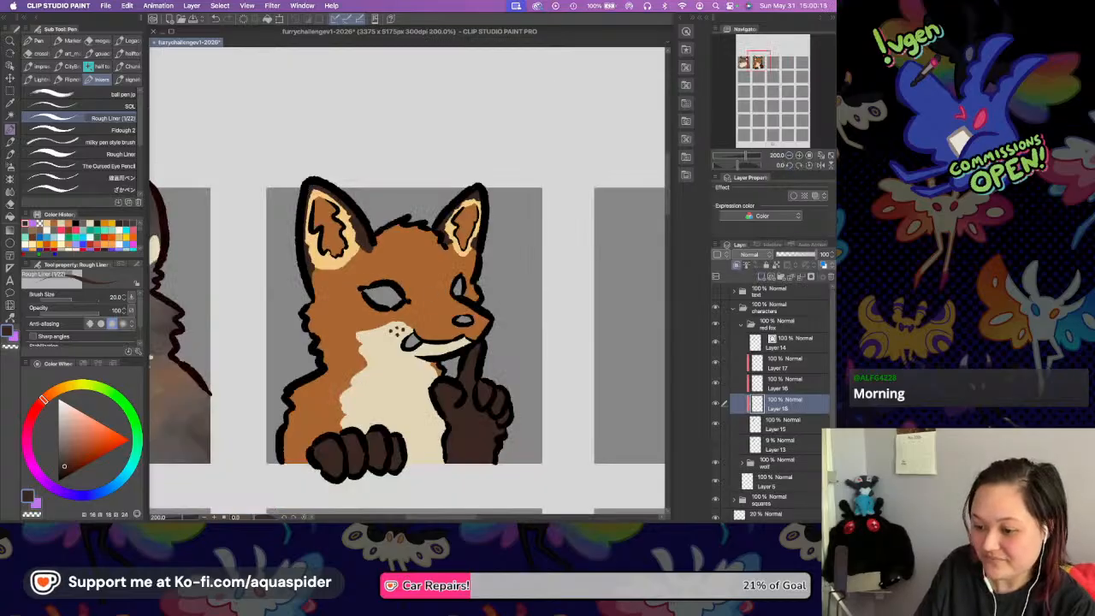
{"action": "left_click", "coordinate": [10, 155]}
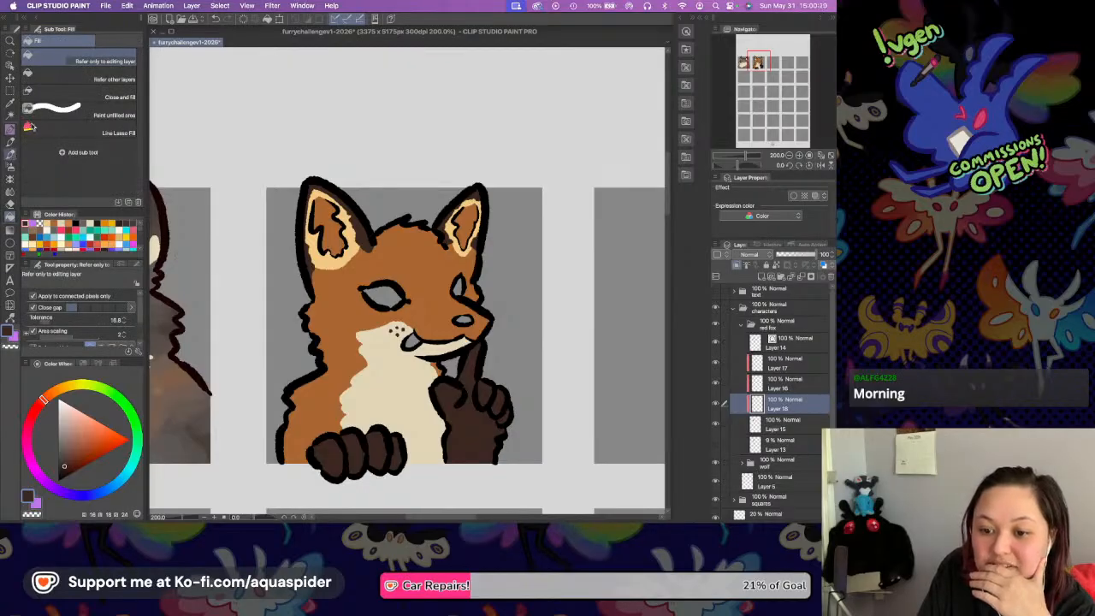
{"action": "key", "text": "b"}
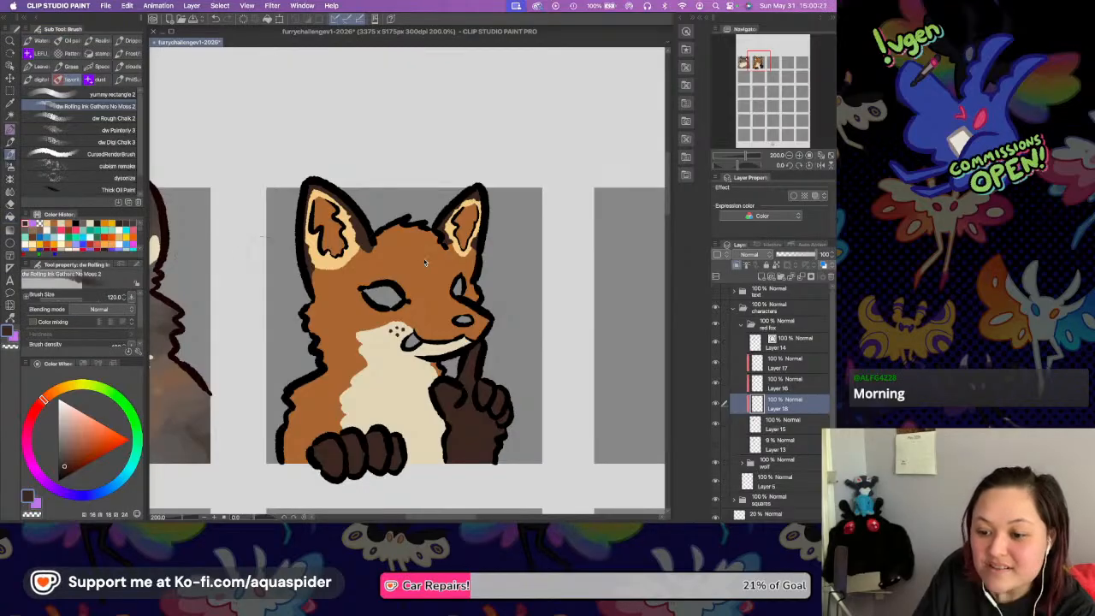
Shade the fox's brow, cheek and shoulder with a deeper, more saturated orange based on the sampled fur colour.
{"action": "key", "text": "i"}
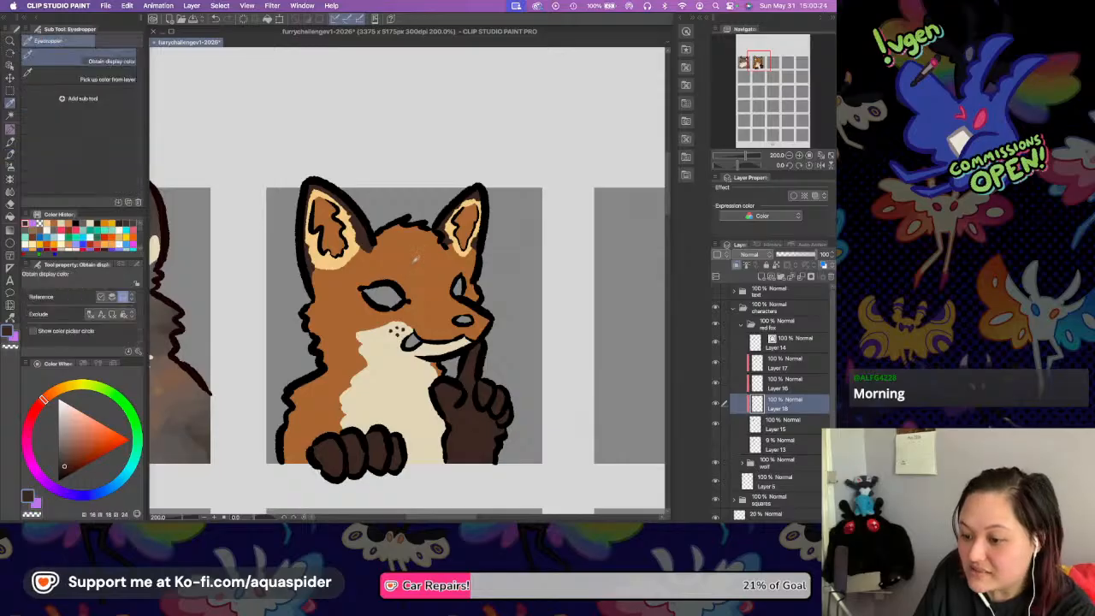
{"action": "key", "text": "b"}
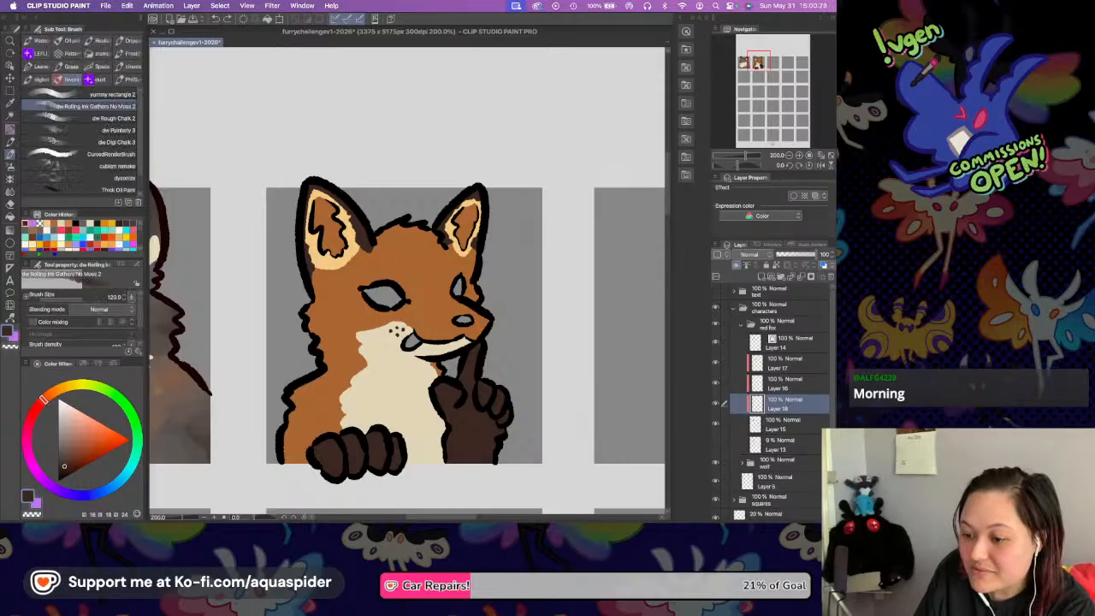
{"action": "key", "text": "i"}
{"action": "left_click", "coordinate": [357, 261]}
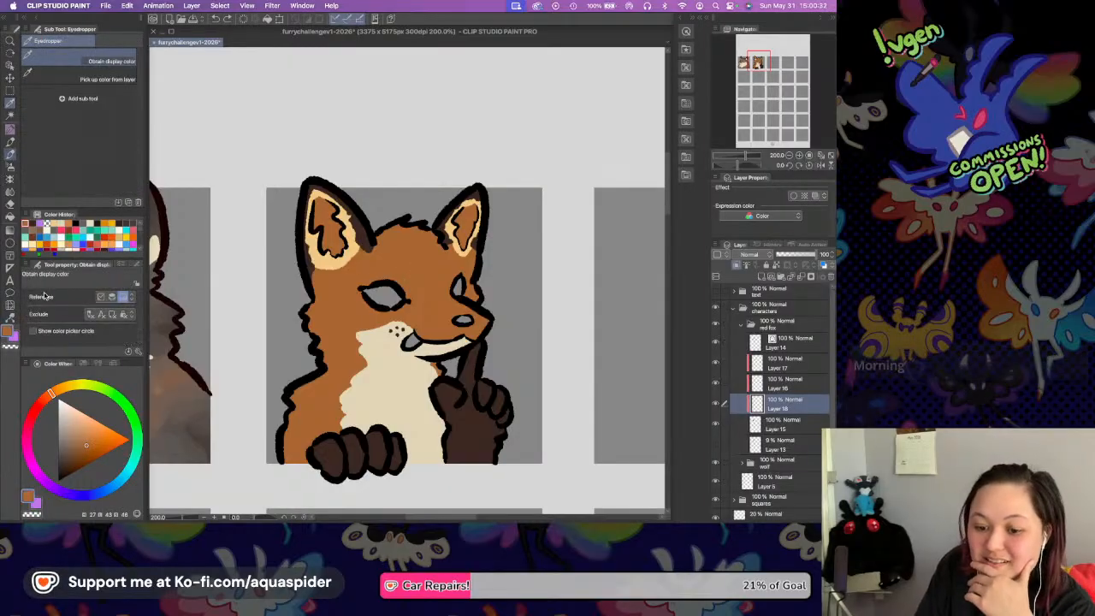
{"action": "key", "text": "b"}
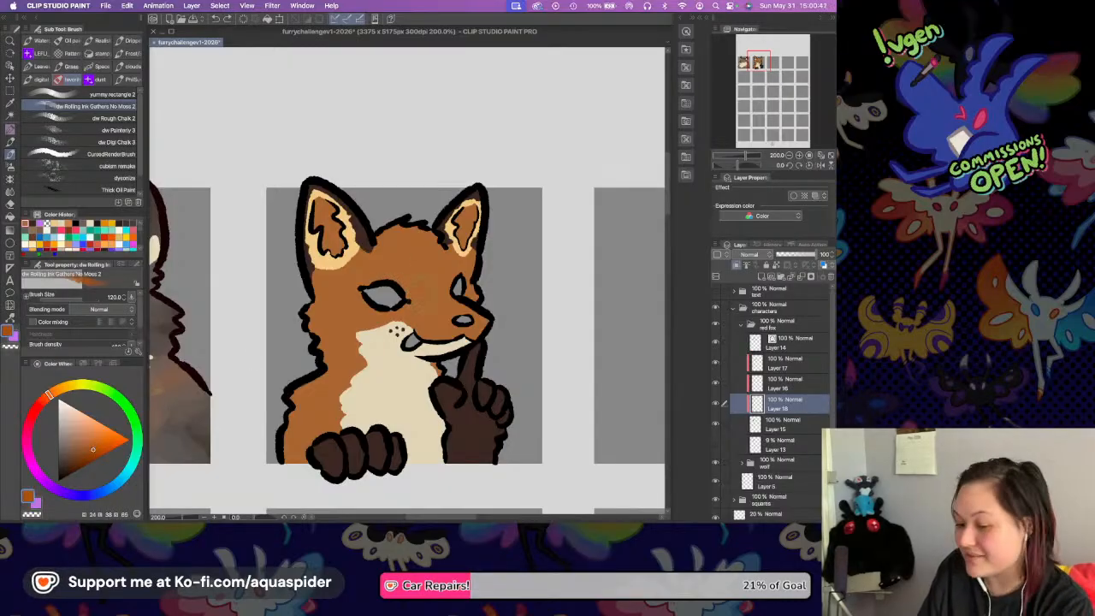
{"action": "mouse_move", "coordinate": [414, 287]}
{"action": "left_mouse_down"}
{"action": "mouse_move", "coordinate": [446, 287]}
{"action": "mouse_move", "coordinate": [425, 282]}
{"action": "mouse_move", "coordinate": [470, 283]}
{"action": "left_mouse_up"}
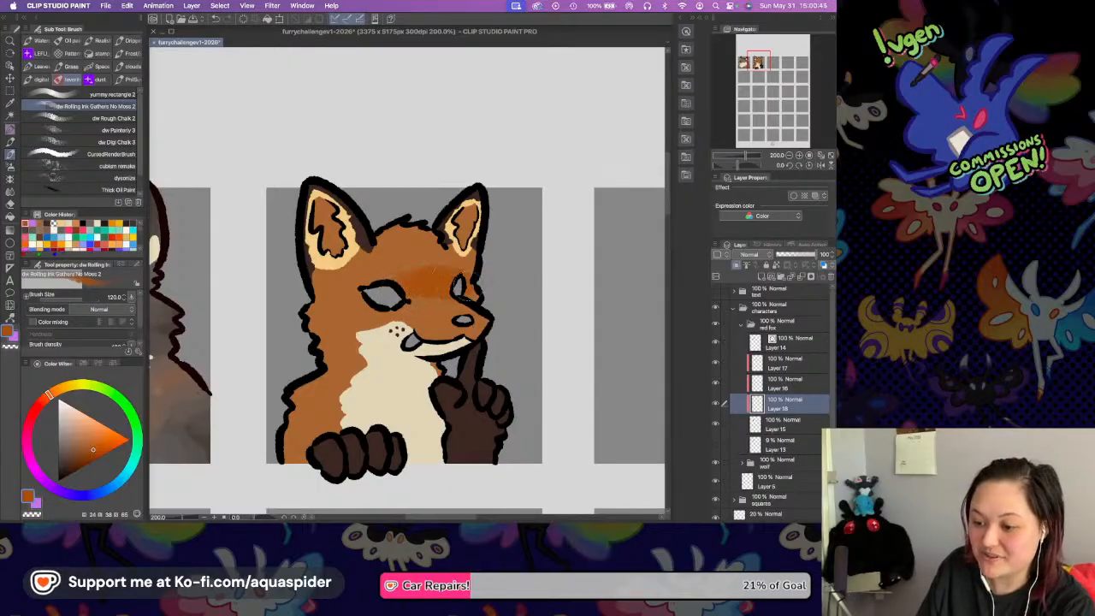
{"action": "left_click_drag", "start_coordinate": [333, 315], "coordinate": [361, 366]}
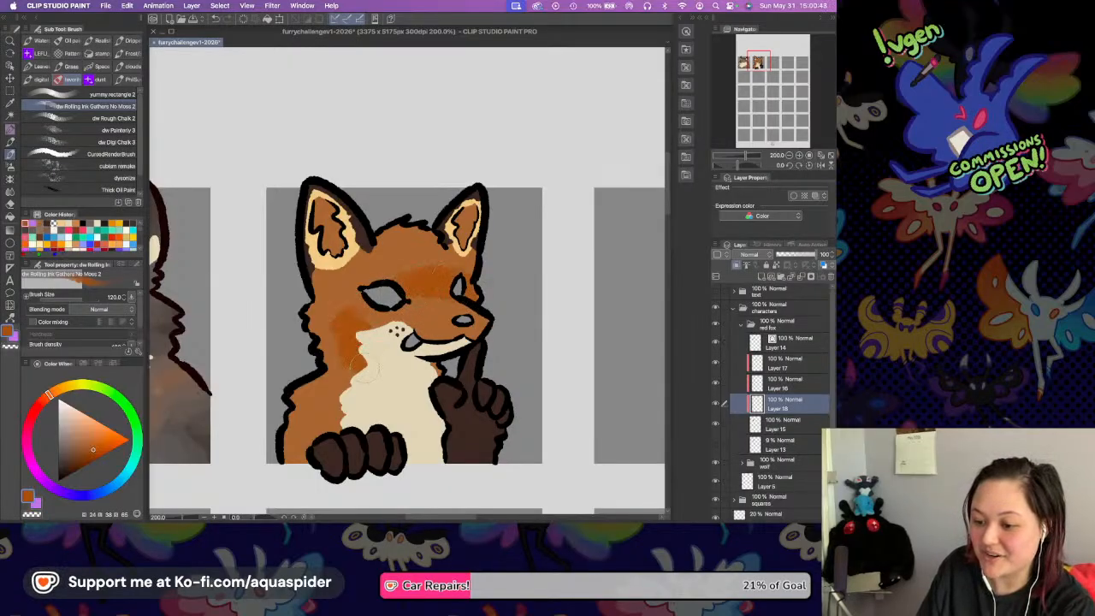
{"action": "left_click_drag", "start_coordinate": [315, 430], "coordinate": [314, 433]}
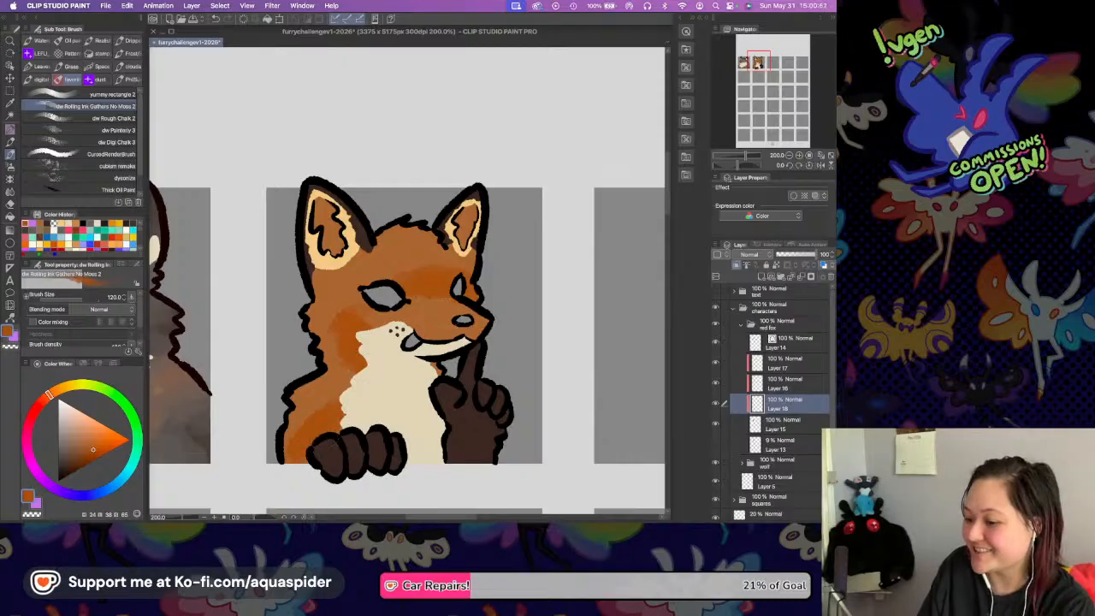
Mix a golden orange from the sampled fur colour and brush it across the fox's forehead and muzzle.
{"action": "left_click", "coordinate": [435, 320], "text": "alt"}
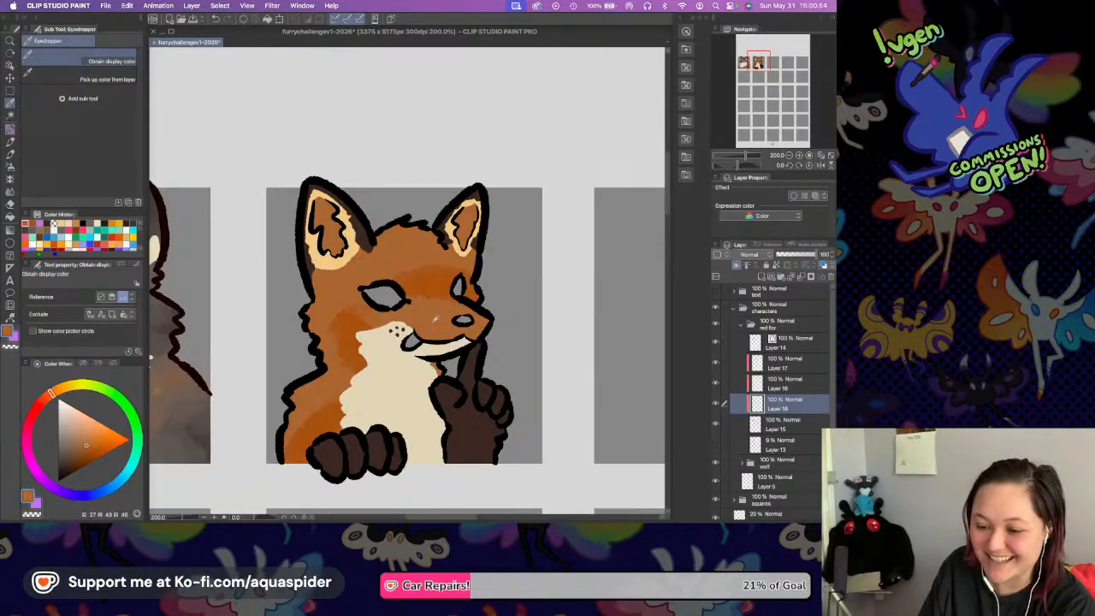
{"action": "left_click", "coordinate": [58, 391]}
{"action": "left_click", "coordinate": [97, 440]}
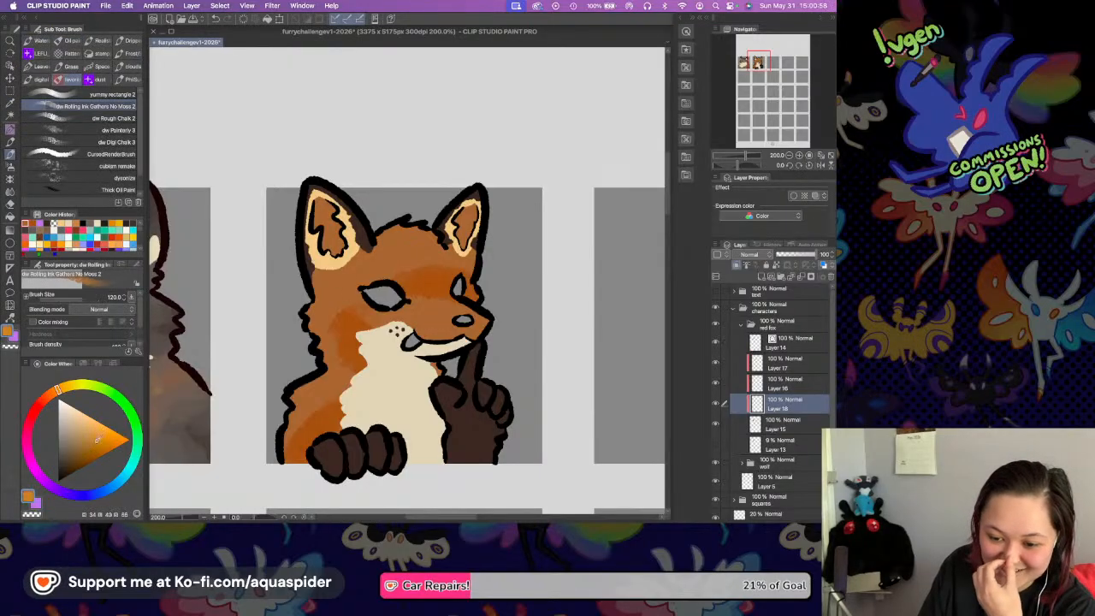
{"action": "left_click_drag", "start_coordinate": [372, 258], "coordinate": [458, 258]}
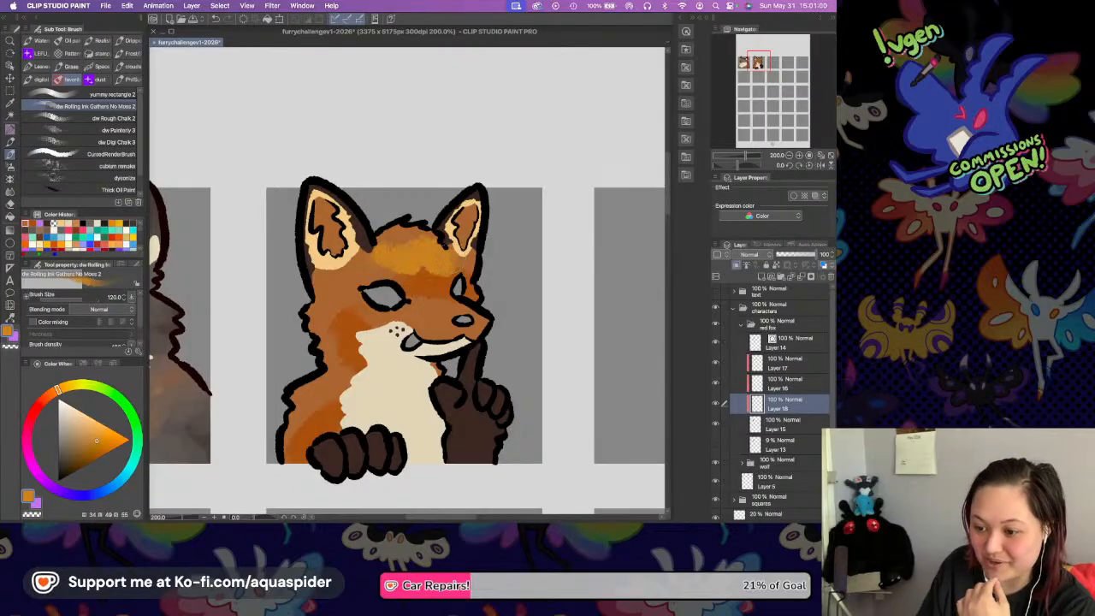
{"action": "left_click_drag", "start_coordinate": [410, 309], "coordinate": [477, 301]}
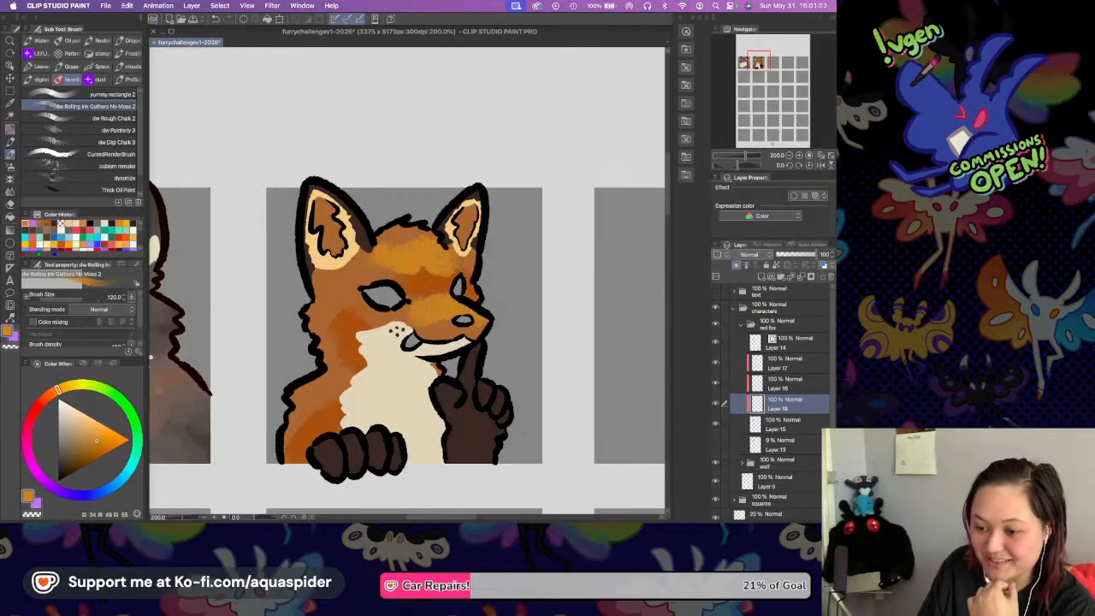
Brush the golden orange over the fur between the left-hand ear and eye and down the side of the neck.
{"action": "left_click_drag", "start_coordinate": [318, 299], "coordinate": [377, 262]}
{"action": "left_click_drag", "start_coordinate": [319, 344], "coordinate": [328, 380]}
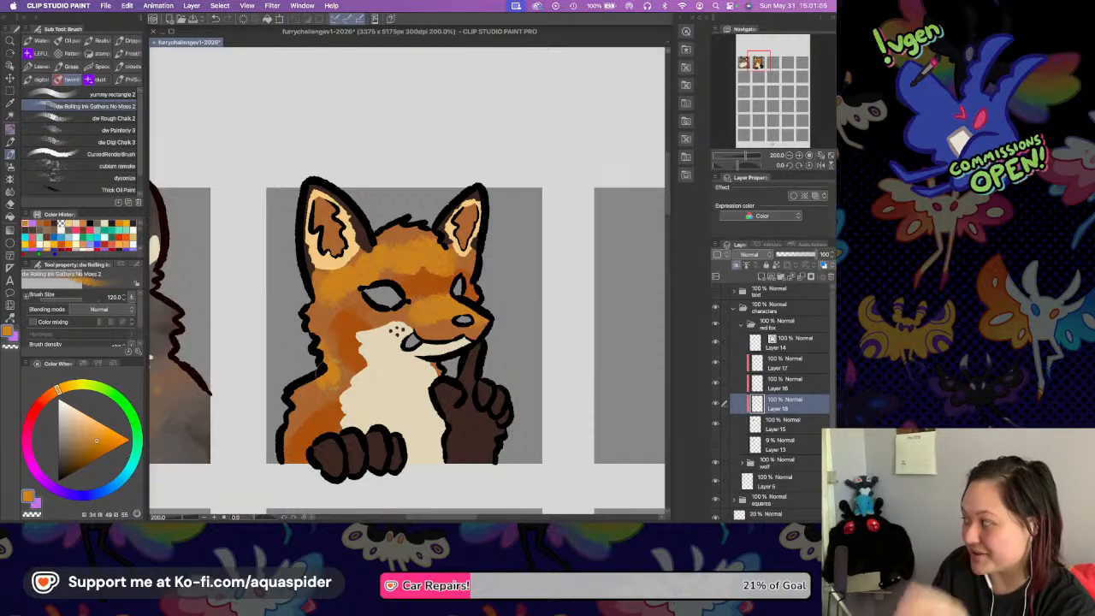
Blend the golden and deep orange patches on the fox's forehead, brow and upper muzzle with the Blend_Dirty blender.
{"action": "key", "text": "j"}
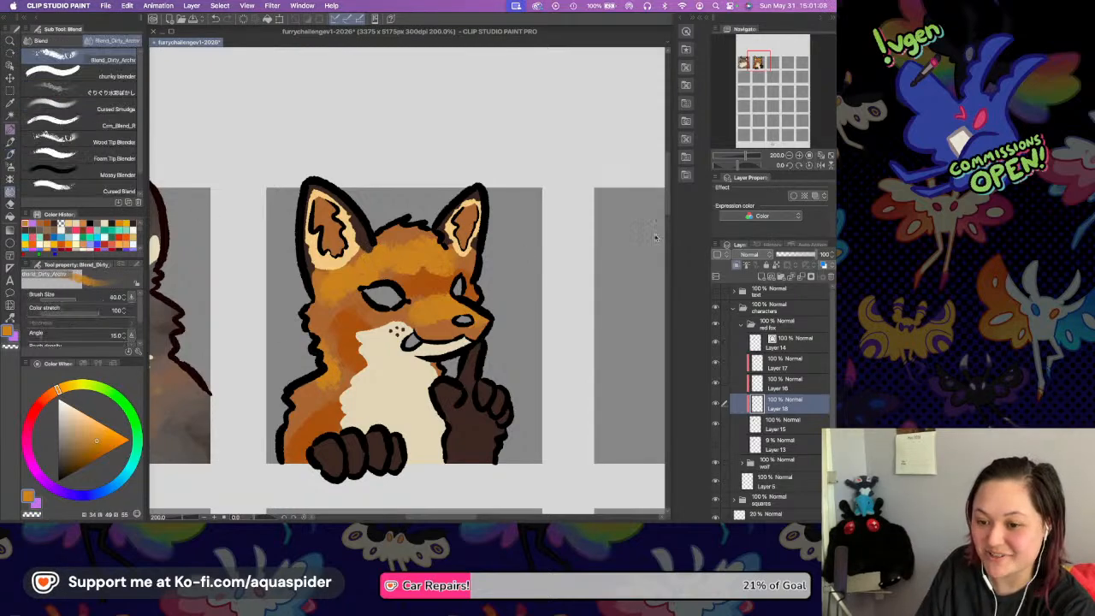
{"action": "left_click", "coordinate": [798, 154]}
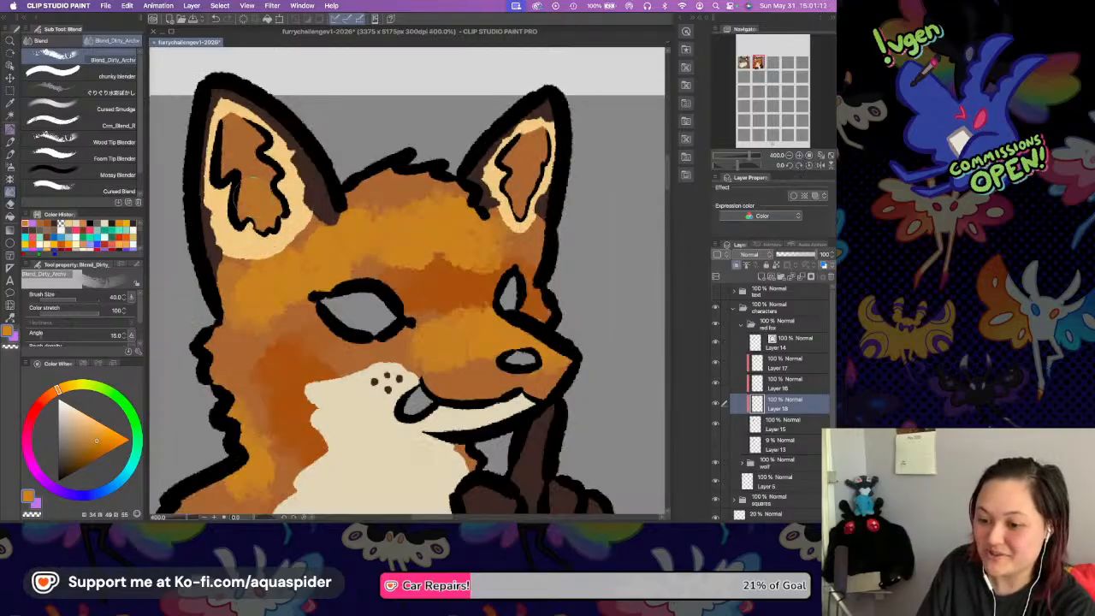
{"action": "mouse_move", "coordinate": [369, 202]}
{"action": "left_mouse_down"}
{"action": "mouse_move", "coordinate": [434, 182]}
{"action": "mouse_move", "coordinate": [464, 186]}
{"action": "left_mouse_up"}
{"action": "left_click_drag", "start_coordinate": [506, 228], "coordinate": [534, 234]}
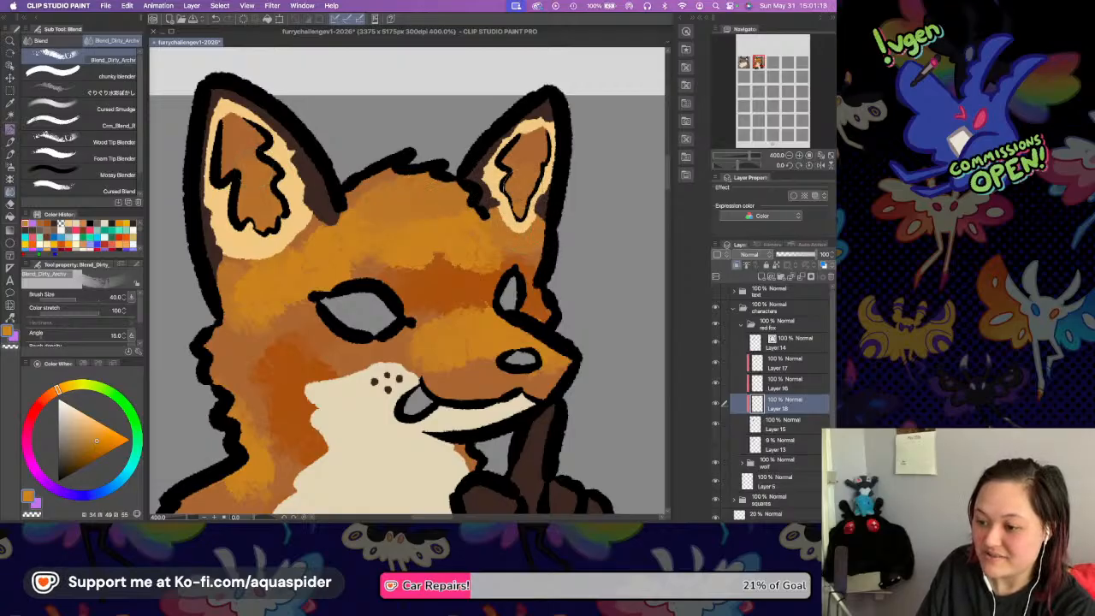
{"action": "left_click_drag", "start_coordinate": [478, 256], "coordinate": [533, 272]}
{"action": "mouse_move", "coordinate": [425, 279]}
{"action": "left_mouse_down"}
{"action": "mouse_move", "coordinate": [440, 253]}
{"action": "mouse_move", "coordinate": [466, 263]}
{"action": "left_mouse_up"}
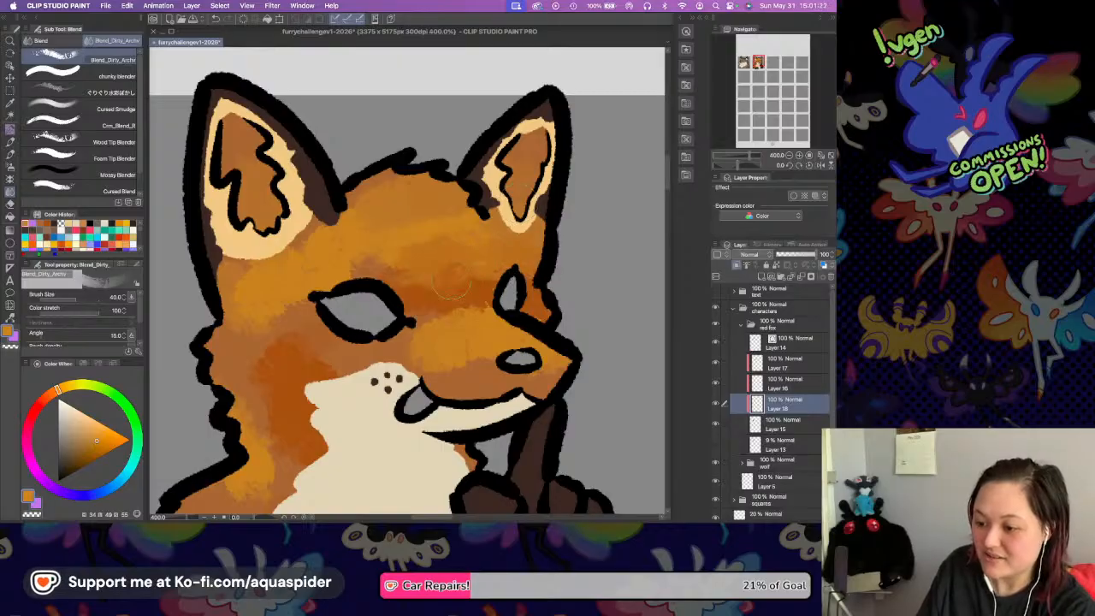
{"action": "mouse_move", "coordinate": [373, 267]}
{"action": "left_mouse_down"}
{"action": "mouse_move", "coordinate": [349, 258]}
{"action": "mouse_move", "coordinate": [315, 292]}
{"action": "left_mouse_up"}
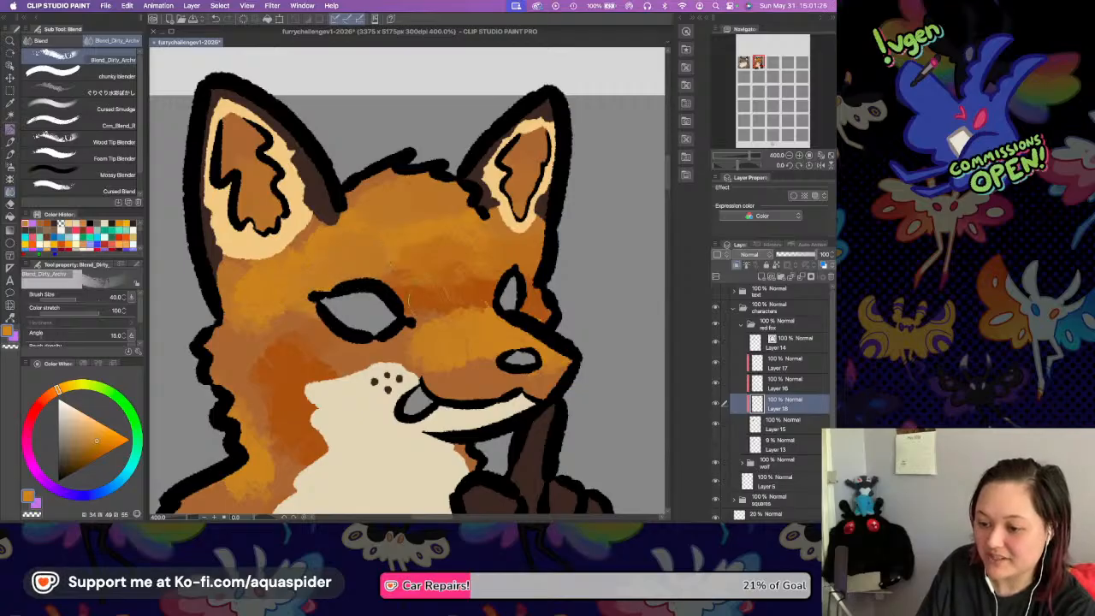
{"action": "left_click_drag", "start_coordinate": [416, 309], "coordinate": [451, 324]}
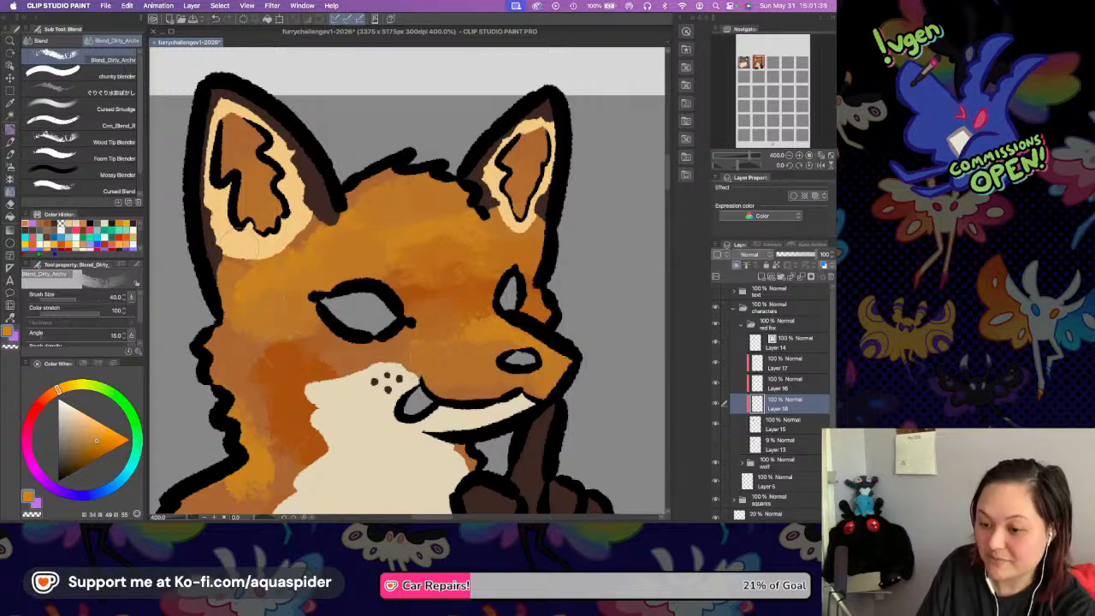
Blend the orange tones below the left-hand ear and down the cheek, neck and shoulder.
{"action": "left_click_drag", "start_coordinate": [243, 268], "coordinate": [274, 262]}
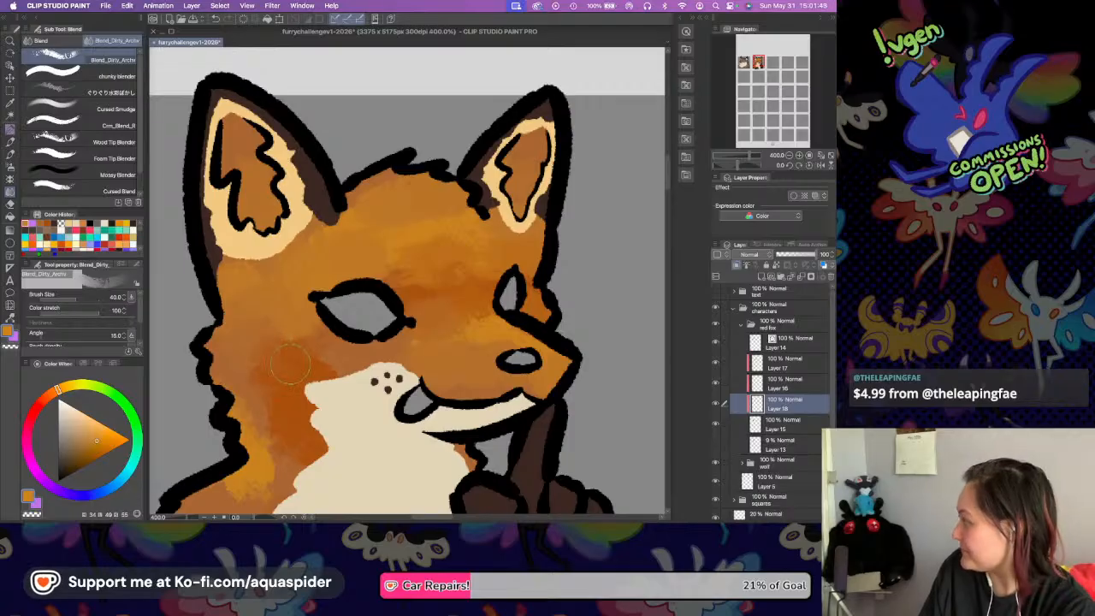
{"action": "scroll", "coordinate": [284, 363], "scroll_direction": "down", "scroll_amount": 3}
{"action": "left_click_drag", "start_coordinate": [362, 306], "coordinate": [386, 278]}
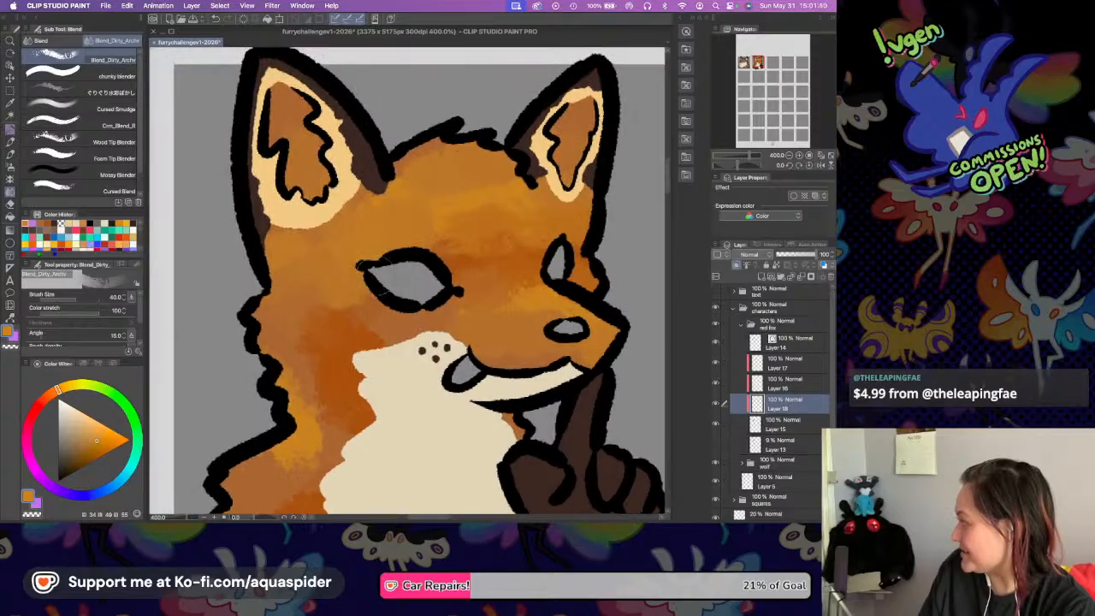
{"action": "mouse_move", "coordinate": [331, 333]}
{"action": "left_mouse_down"}
{"action": "mouse_move", "coordinate": [342, 300]}
{"action": "mouse_move", "coordinate": [374, 296]}
{"action": "mouse_move", "coordinate": [369, 318]}
{"action": "left_mouse_up"}
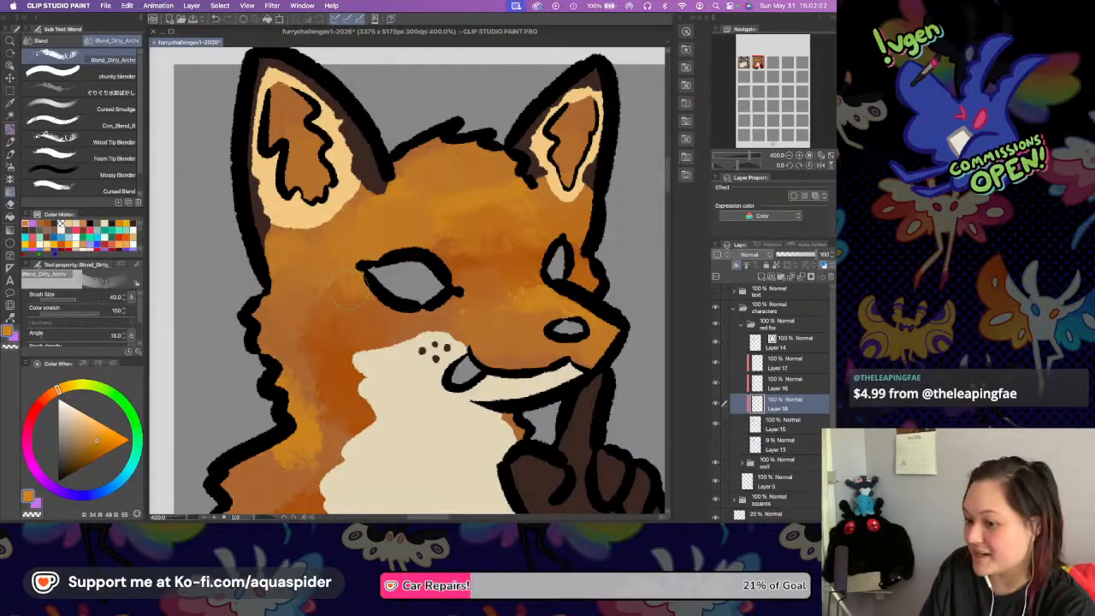
{"action": "mouse_move", "coordinate": [299, 357]}
{"action": "left_mouse_down"}
{"action": "mouse_move", "coordinate": [317, 394]}
{"action": "mouse_move", "coordinate": [301, 396]}
{"action": "mouse_move", "coordinate": [322, 411]}
{"action": "mouse_move", "coordinate": [316, 438]}
{"action": "mouse_move", "coordinate": [347, 419]}
{"action": "left_mouse_up"}
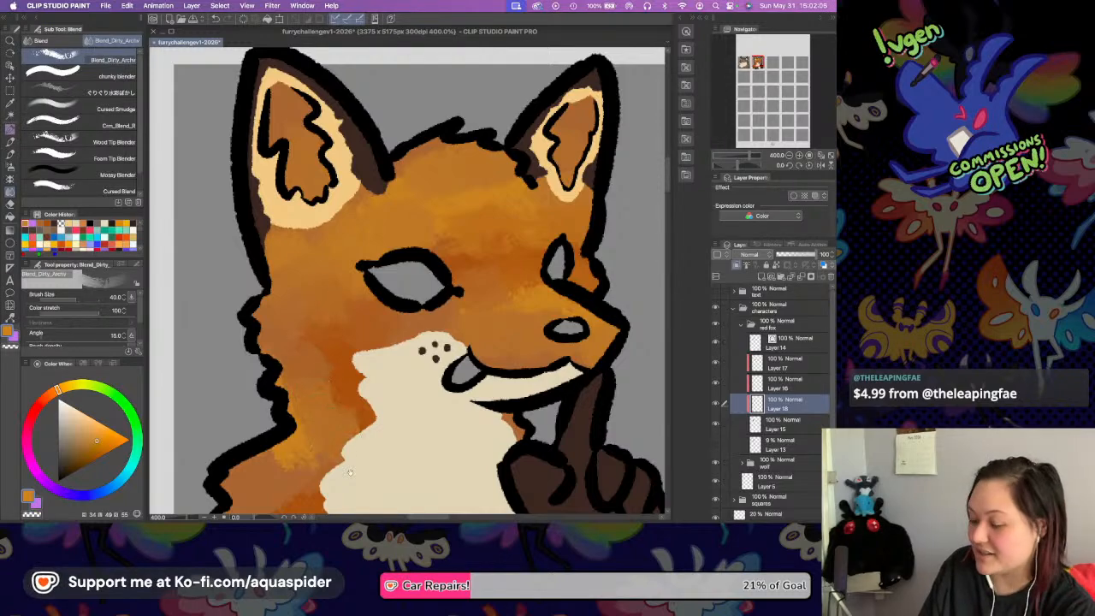
{"action": "scroll", "coordinate": [291, 403], "scroll_direction": "down", "scroll_amount": 3}
{"action": "mouse_move", "coordinate": [295, 363]}
{"action": "left_mouse_down"}
{"action": "mouse_move", "coordinate": [267, 369]}
{"action": "mouse_move", "coordinate": [265, 359]}
{"action": "left_mouse_up"}
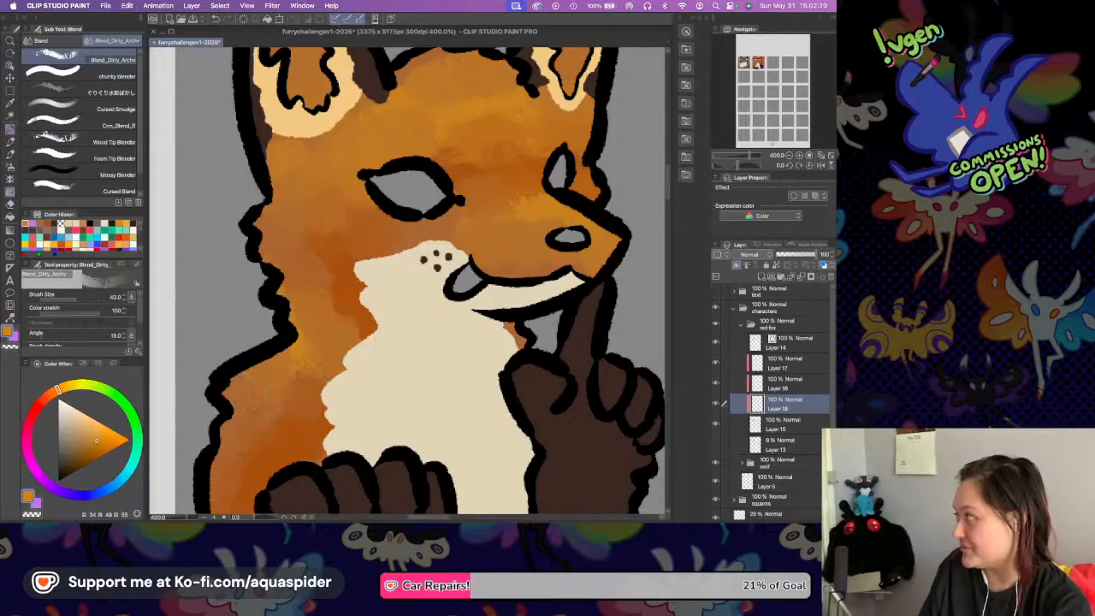
Smooth the remaining orange transitions on the cheek, along the muzzle and around the right-hand eye.
{"action": "mouse_move", "coordinate": [444, 304]}
{"action": "left_mouse_down"}
{"action": "mouse_move", "coordinate": [383, 307]}
{"action": "mouse_move", "coordinate": [432, 300]}
{"action": "mouse_move", "coordinate": [422, 308]}
{"action": "left_mouse_up"}
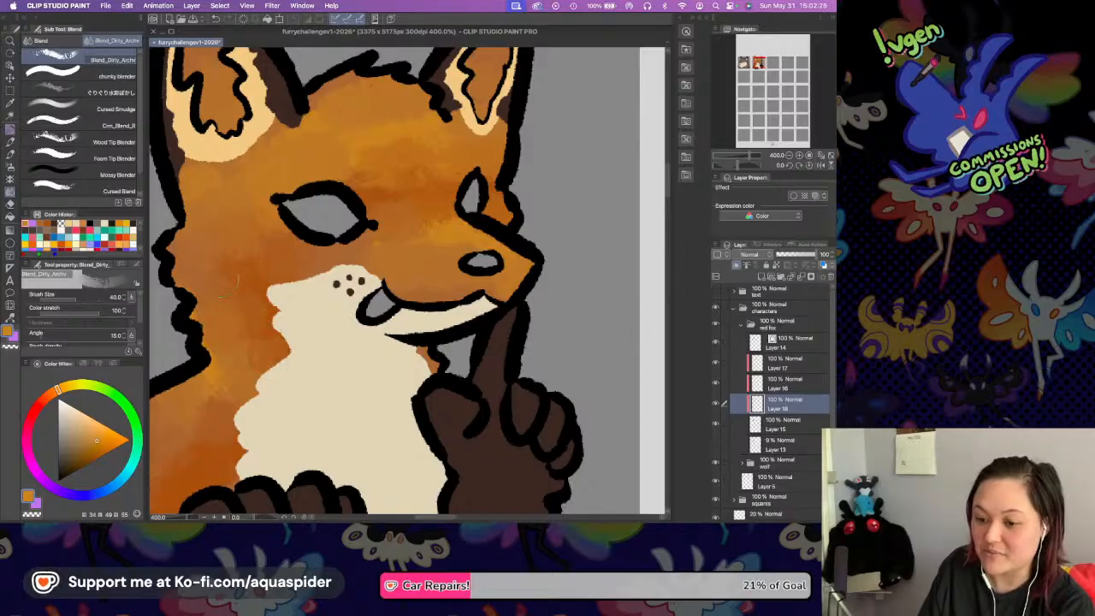
{"action": "left_click_drag", "start_coordinate": [309, 268], "coordinate": [319, 304]}
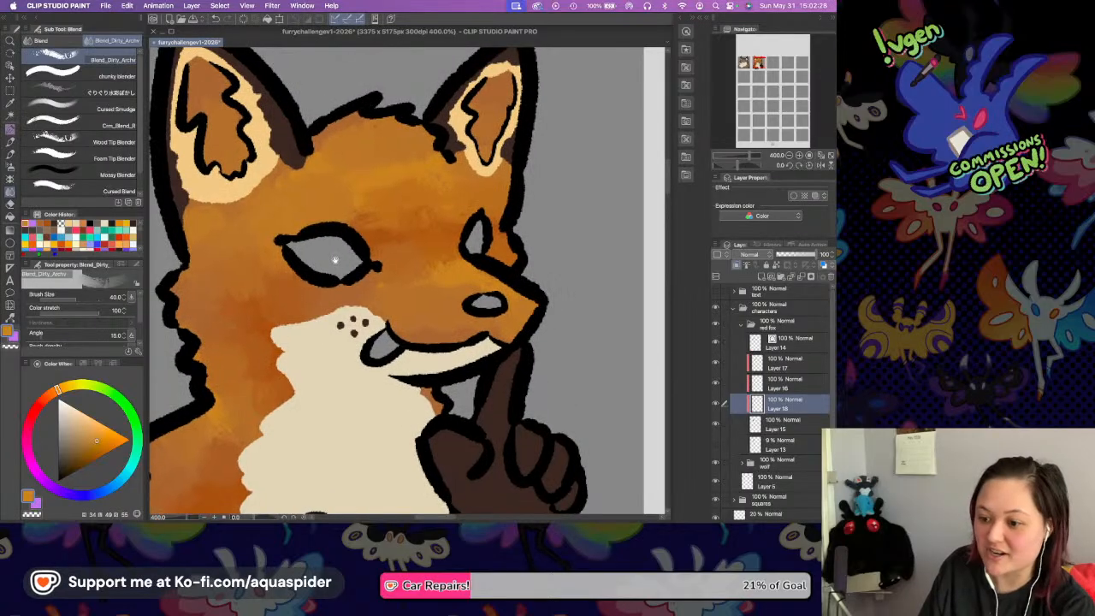
{"action": "left_click_drag", "start_coordinate": [414, 289], "coordinate": [415, 310]}
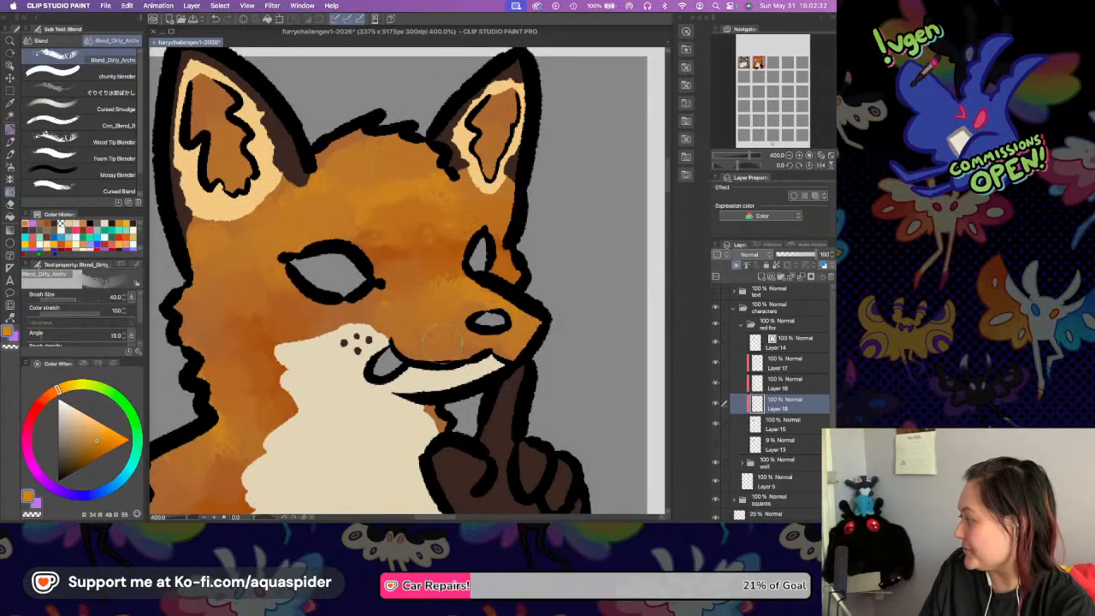
{"action": "left_click_drag", "start_coordinate": [475, 268], "coordinate": [470, 292]}
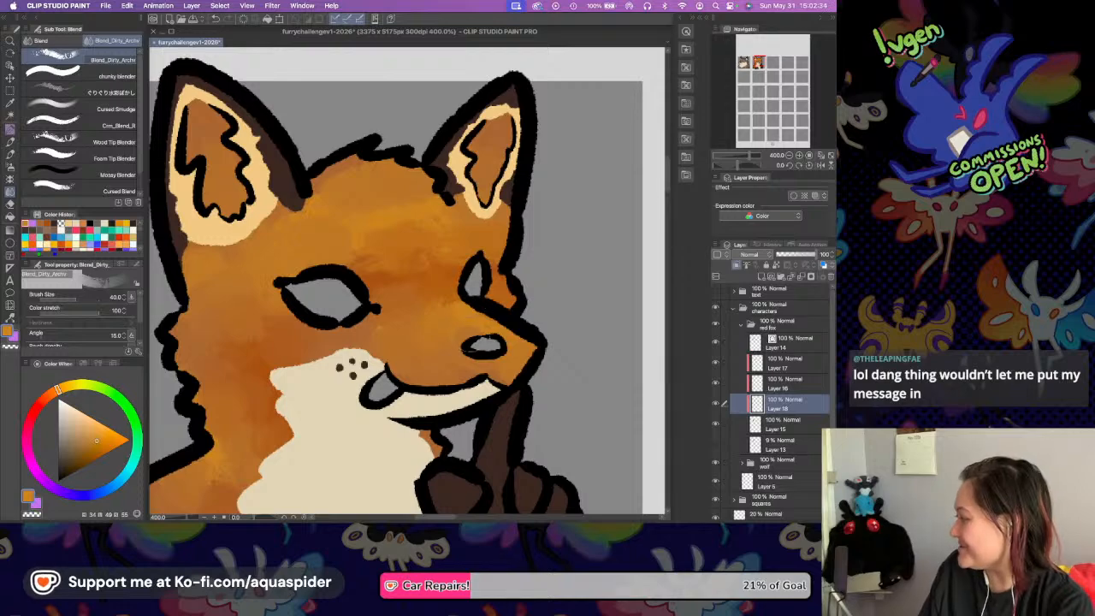
{"action": "left_click_drag", "start_coordinate": [440, 274], "coordinate": [478, 276]}
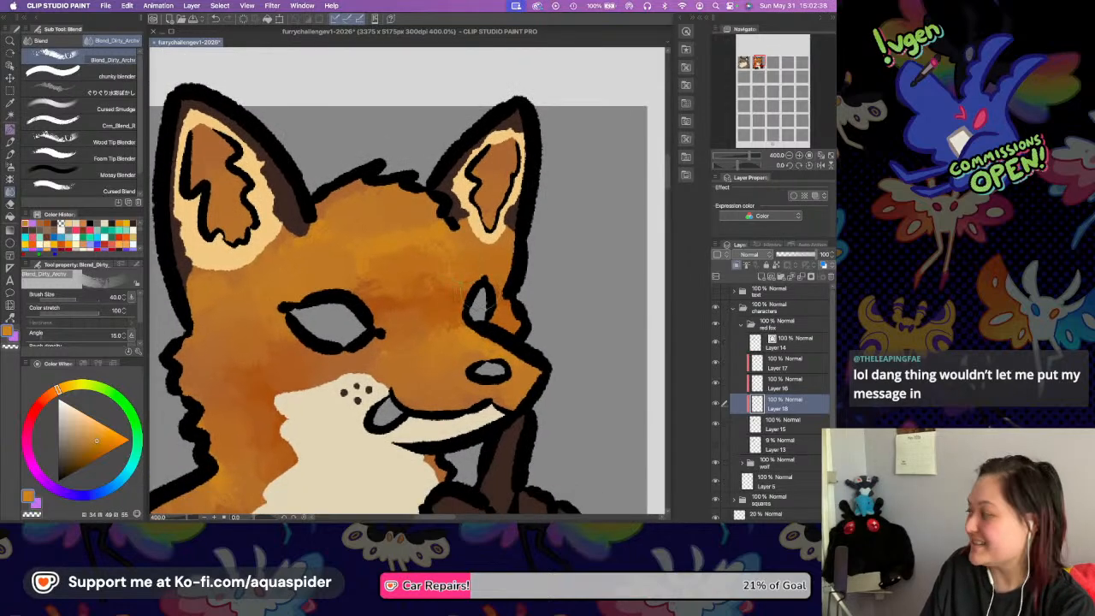
{"action": "left_click_drag", "start_coordinate": [508, 351], "coordinate": [467, 309]}
{"action": "left_click_drag", "start_coordinate": [464, 361], "coordinate": [531, 426]}
{"action": "left_click_drag", "start_coordinate": [464, 311], "coordinate": [486, 320]}
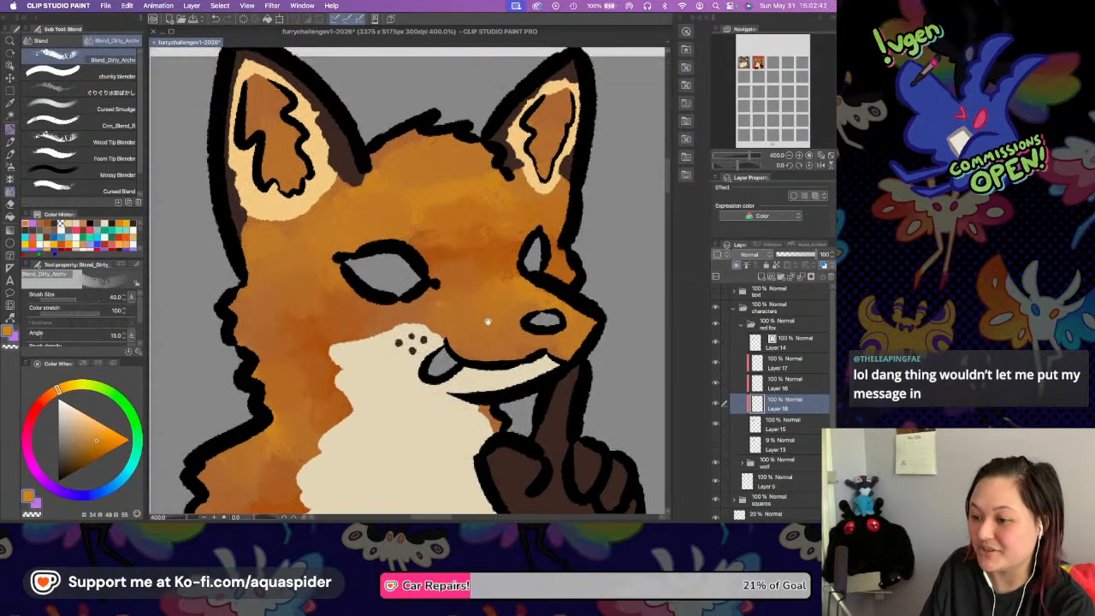
Add a new layer directly above Layer 17 for the fox's eye colour.
{"action": "left_click", "coordinate": [785, 363]}
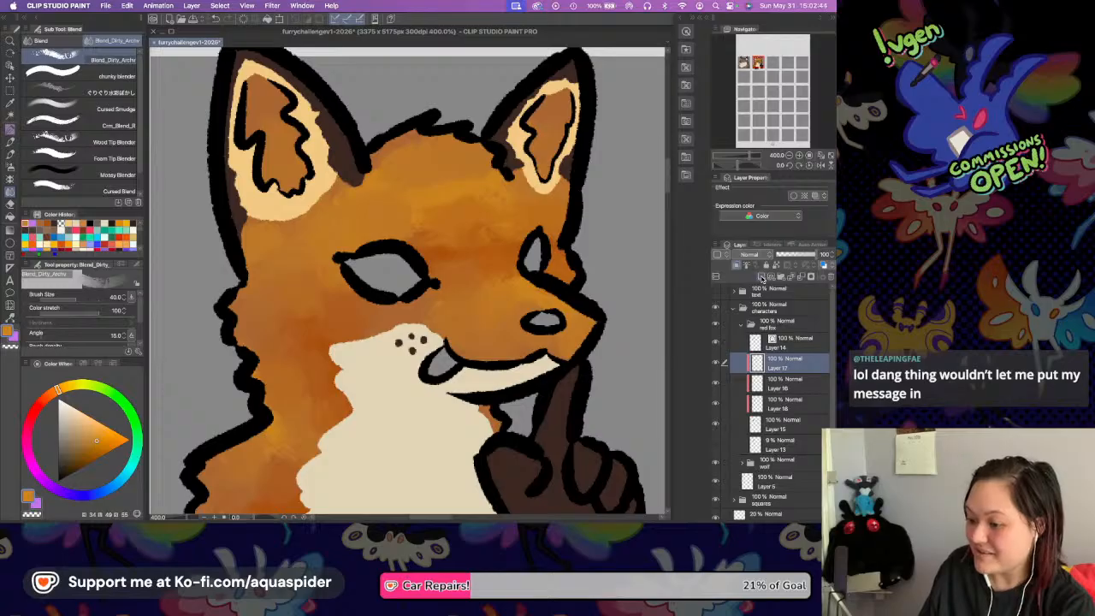
{"action": "left_click", "coordinate": [762, 278]}
{"action": "left_click", "coordinate": [797, 154]}
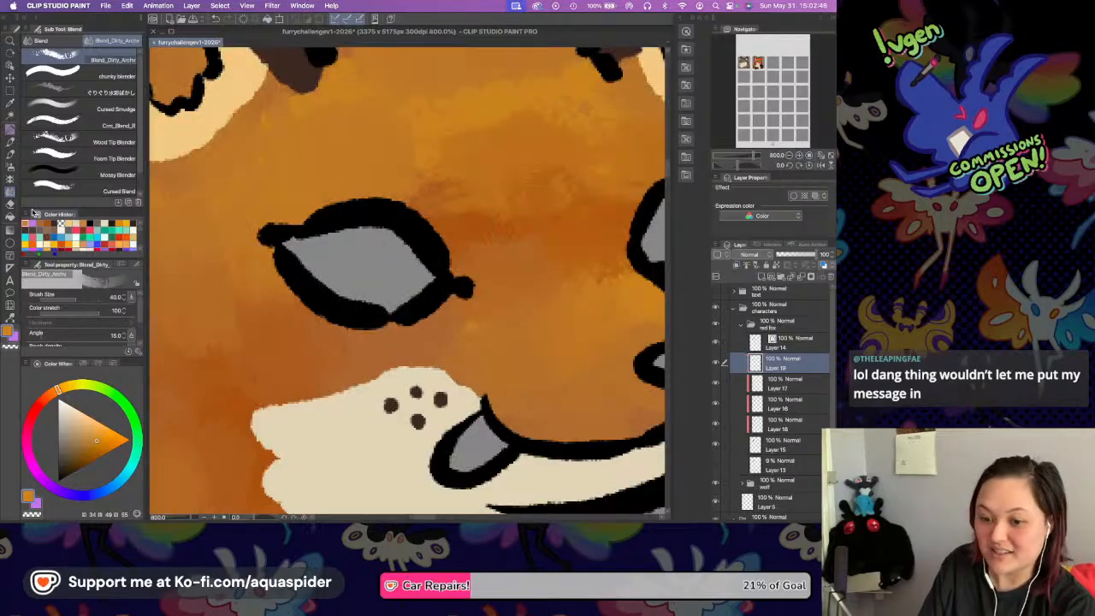
{"action": "key", "text": "i"}
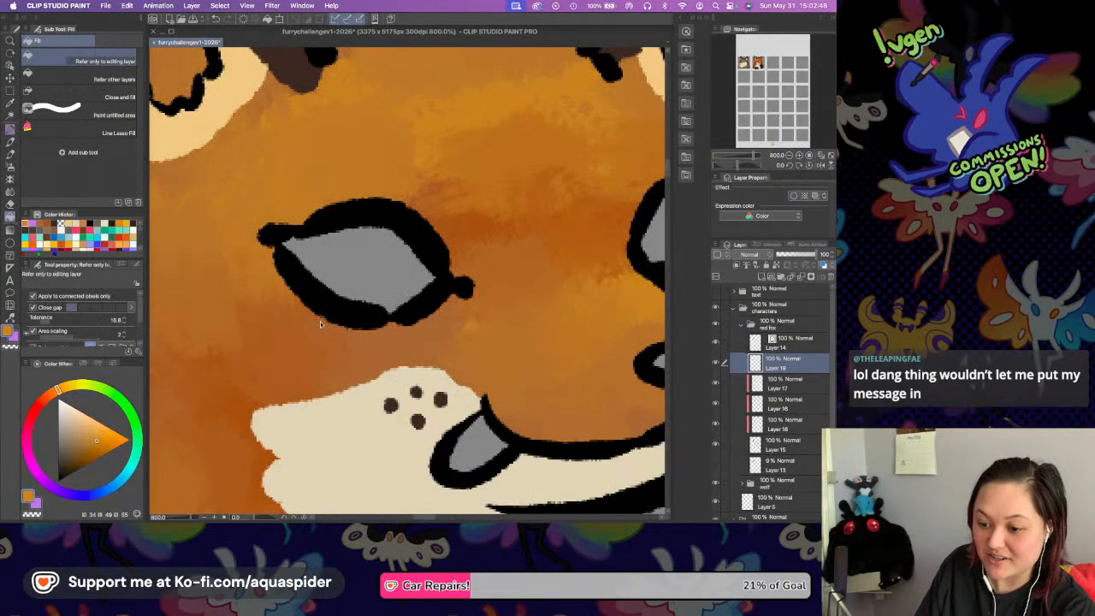
{"action": "key", "text": "g"}
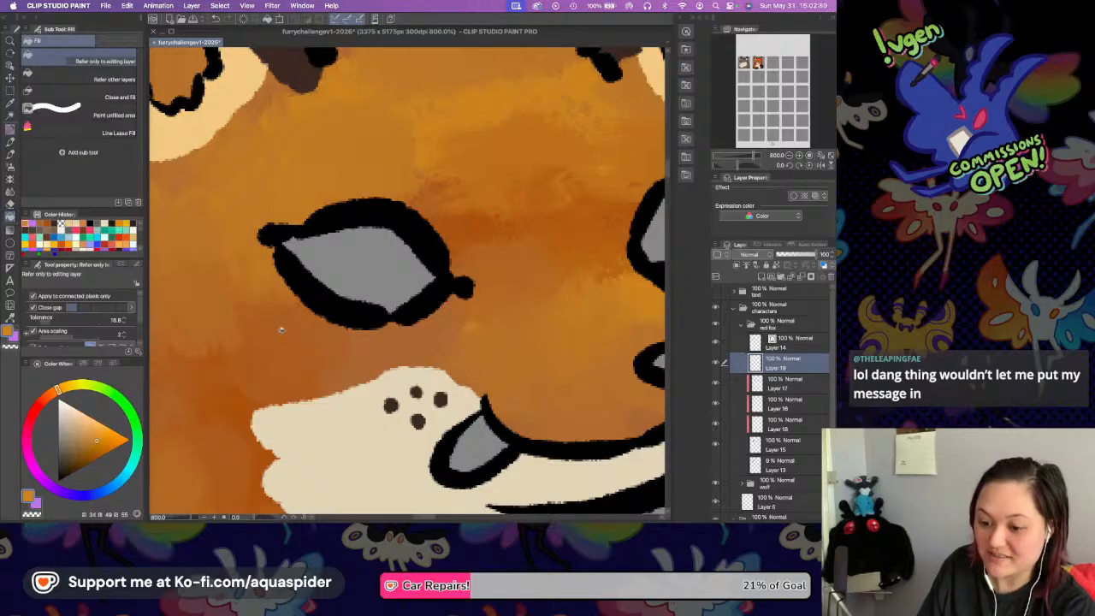
{"action": "left_click", "coordinate": [297, 349]}
{"action": "key", "text": "super+z"}
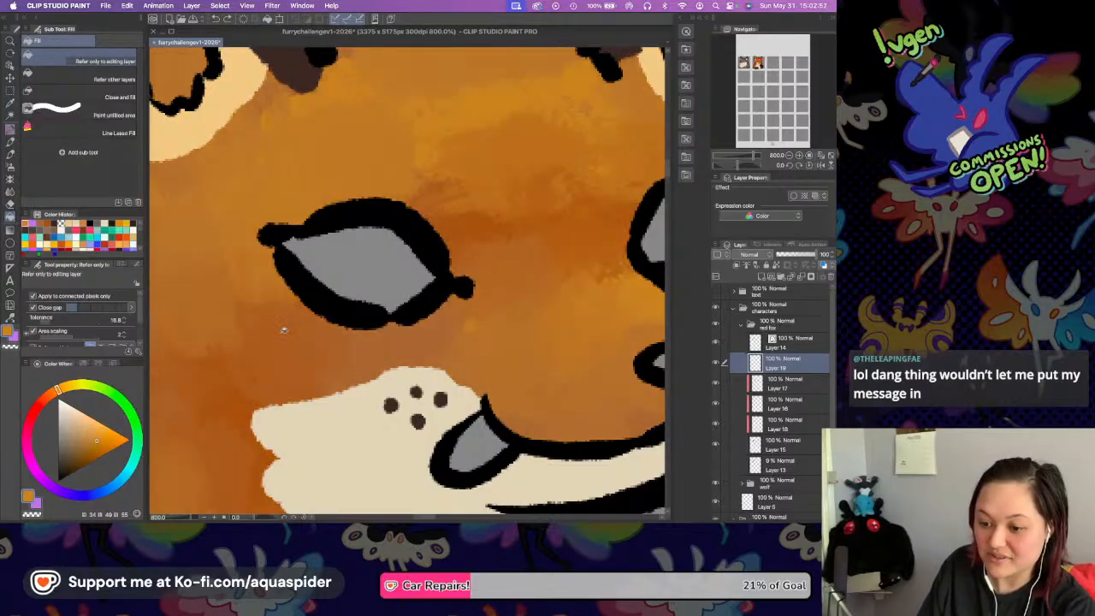
Fill both eyes with a dark reddish brown mixed from the sampled cheek orange, and lock the layer's transparent pixels.
{"action": "key", "text": "i"}
{"action": "left_click", "coordinate": [276, 324]}
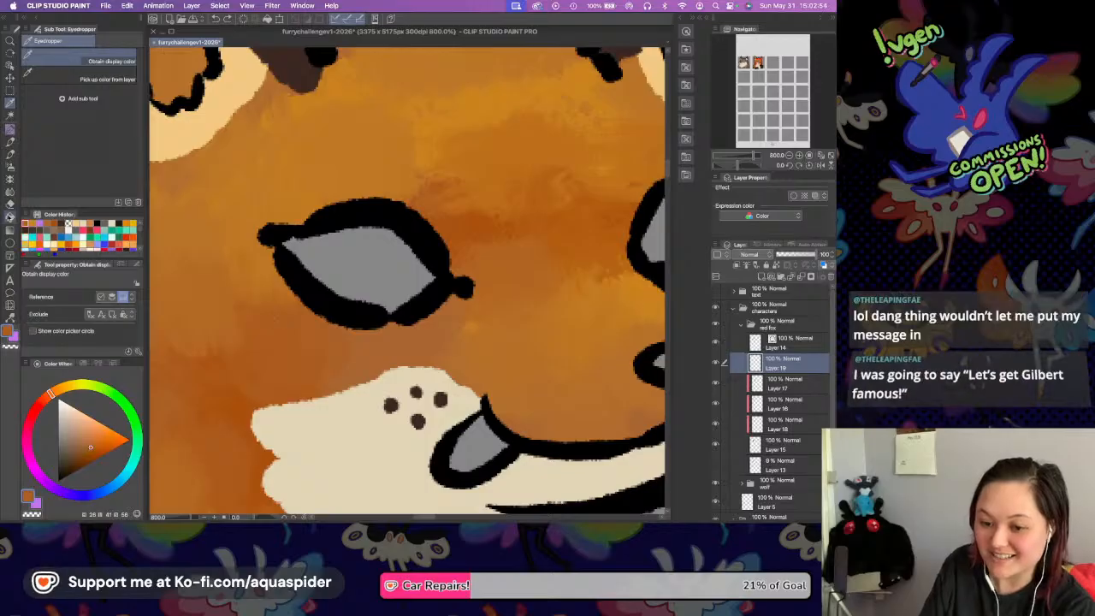
{"action": "key", "text": "g"}
{"action": "left_click", "coordinate": [50, 400]}
{"action": "left_click", "coordinate": [80, 459]}
{"action": "left_click", "coordinate": [372, 260]}
{"action": "left_click_drag", "start_coordinate": [528, 251], "coordinate": [412, 258]}
{"action": "left_click", "coordinate": [561, 238]}
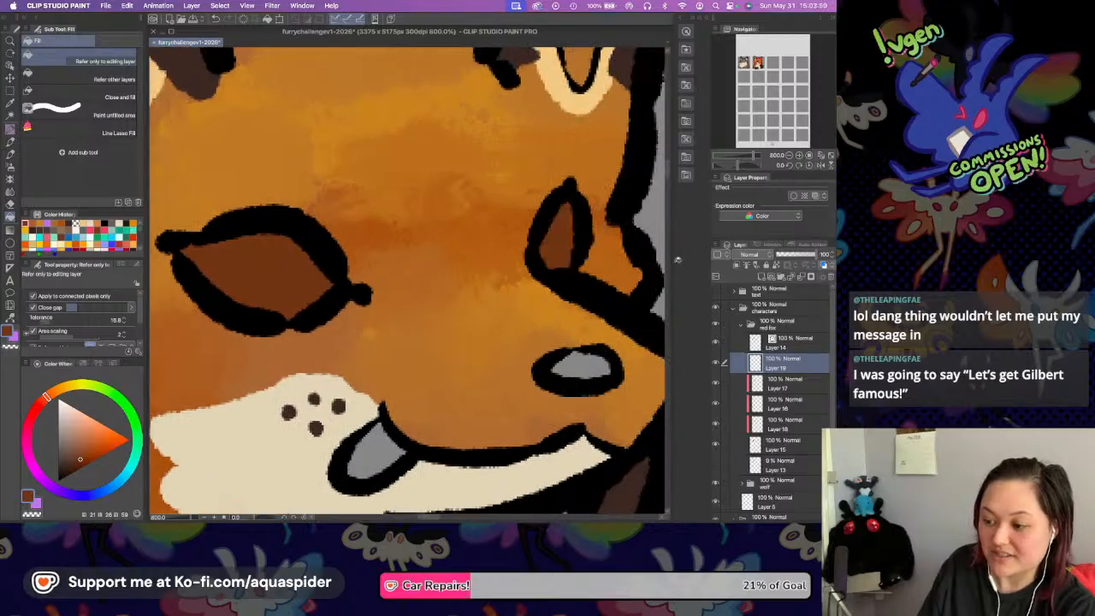
Shade the upper part of both eyes with a darker reddish brown using the Rough Liner (V22) pen at size 20.
{"action": "key", "text": "p"}
{"action": "left_click", "coordinate": [76, 463]}
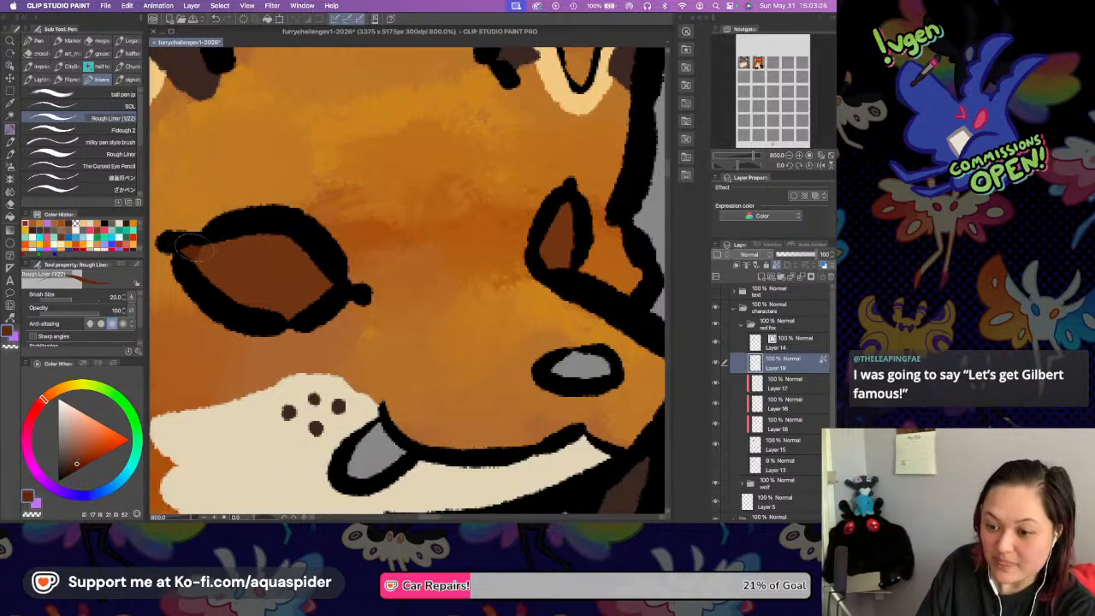
{"action": "mouse_move", "coordinate": [180, 247]}
{"action": "left_mouse_down"}
{"action": "mouse_move", "coordinate": [285, 248]}
{"action": "mouse_move", "coordinate": [347, 288]}
{"action": "left_mouse_up"}
{"action": "mouse_move", "coordinate": [192, 265]}
{"action": "left_mouse_down"}
{"action": "mouse_move", "coordinate": [256, 251]}
{"action": "mouse_move", "coordinate": [316, 270]}
{"action": "mouse_move", "coordinate": [355, 298]}
{"action": "left_mouse_up"}
{"action": "left_click_drag", "start_coordinate": [570, 207], "coordinate": [547, 252]}
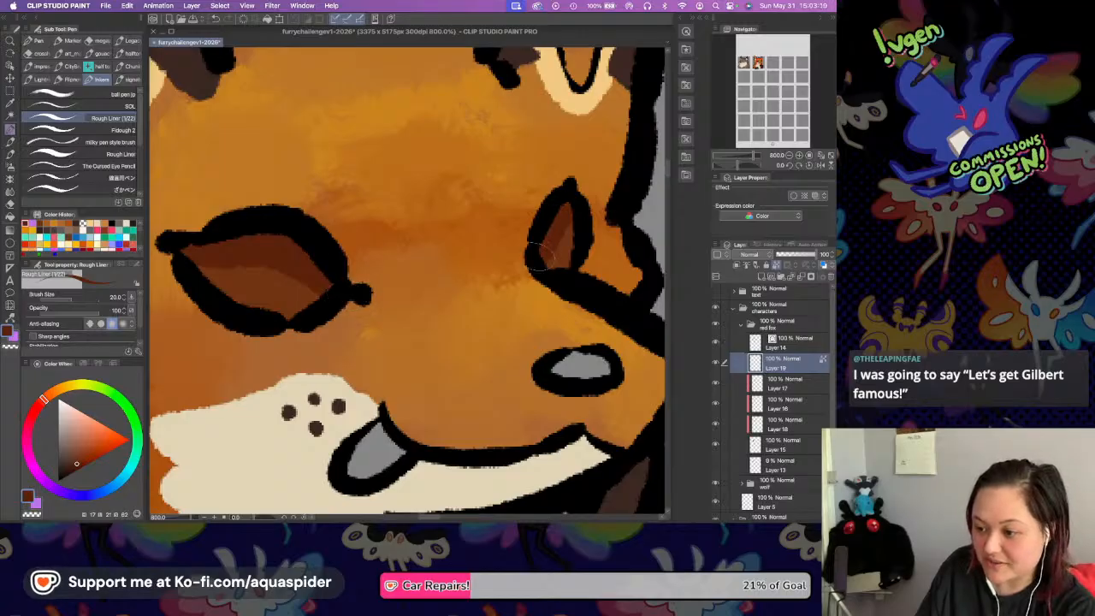
Sample the outline's black and draw a tall, narrow pupil in the left-hand eye with the Rough Liner pen.
{"action": "left_click_drag", "start_coordinate": [387, 244], "coordinate": [400, 247]}
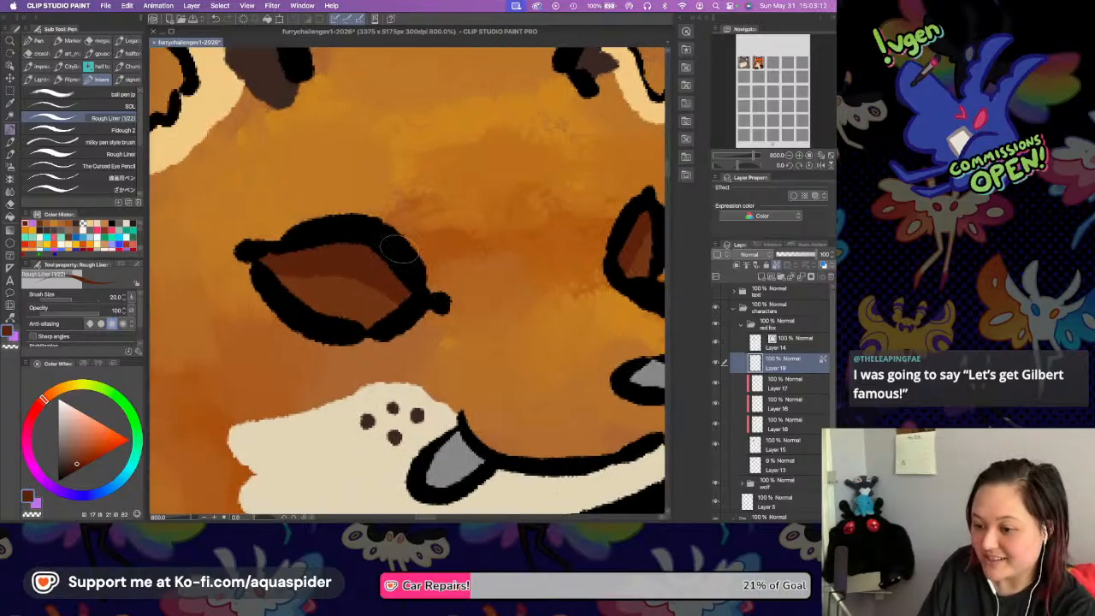
{"action": "left_click", "coordinate": [397, 247], "text": "alt"}
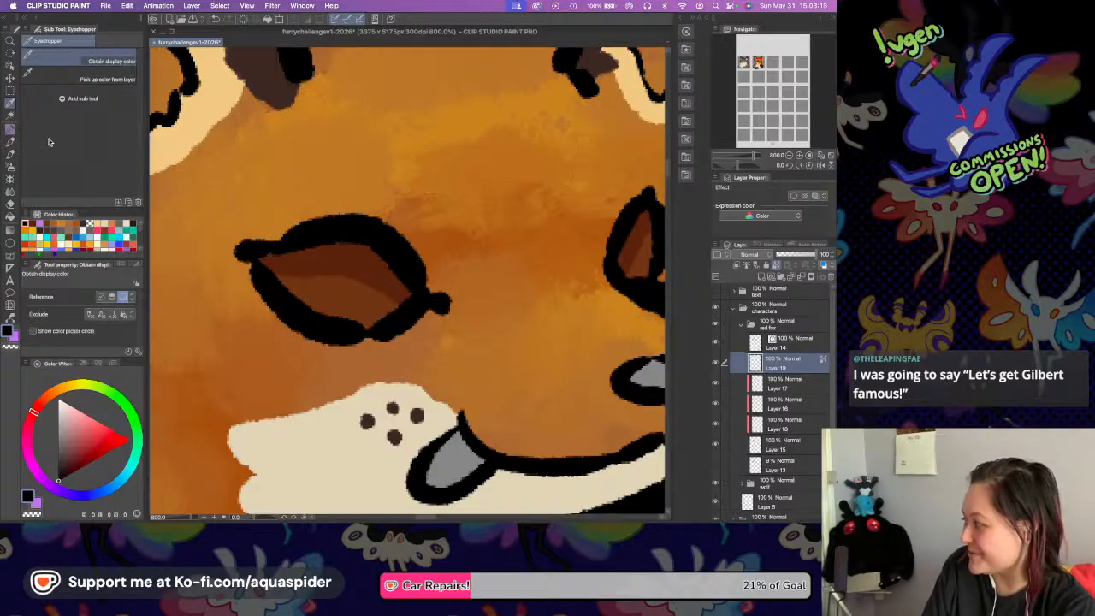
{"action": "left_click", "coordinate": [10, 128]}
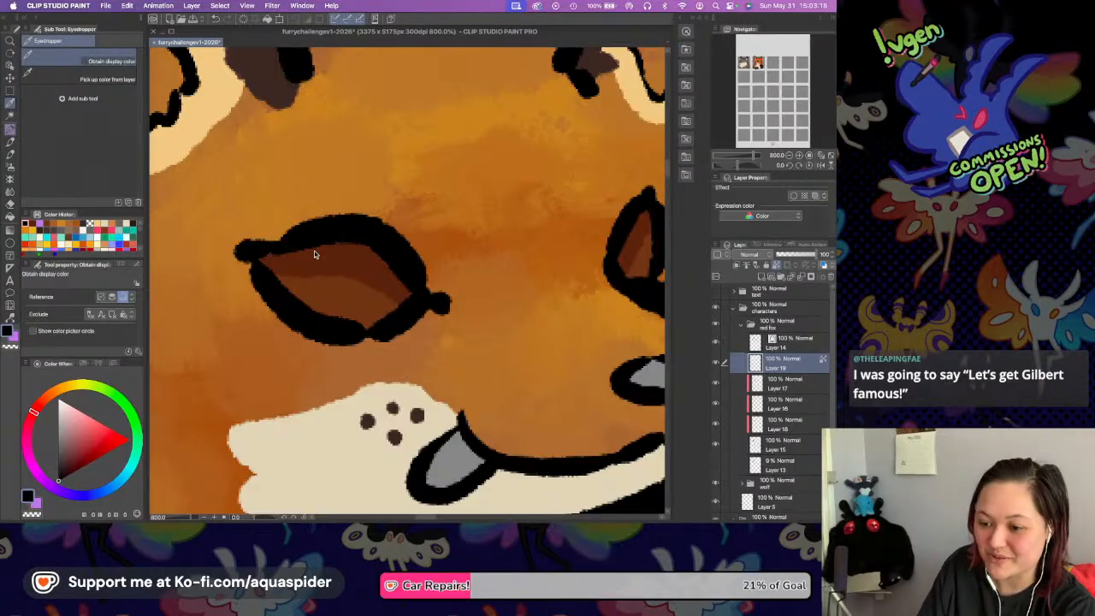
{"action": "mouse_move", "coordinate": [352, 248]}
{"action": "left_mouse_down"}
{"action": "mouse_move", "coordinate": [351, 310]}
{"action": "mouse_move", "coordinate": [361, 241]}
{"action": "mouse_move", "coordinate": [363, 304]}
{"action": "left_mouse_up"}
{"action": "mouse_move", "coordinate": [376, 235]}
{"action": "left_mouse_down"}
{"action": "mouse_move", "coordinate": [367, 314]}
{"action": "mouse_move", "coordinate": [367, 243]}
{"action": "mouse_move", "coordinate": [369, 269]}
{"action": "left_mouse_up"}
Draw a narrow black pupil in the fox's right-hand eye with the Rough Liner pen, redoing the stroke until it fits.
{"action": "scroll", "coordinate": [539, 230], "scroll_direction": "right", "scroll_amount": 3}
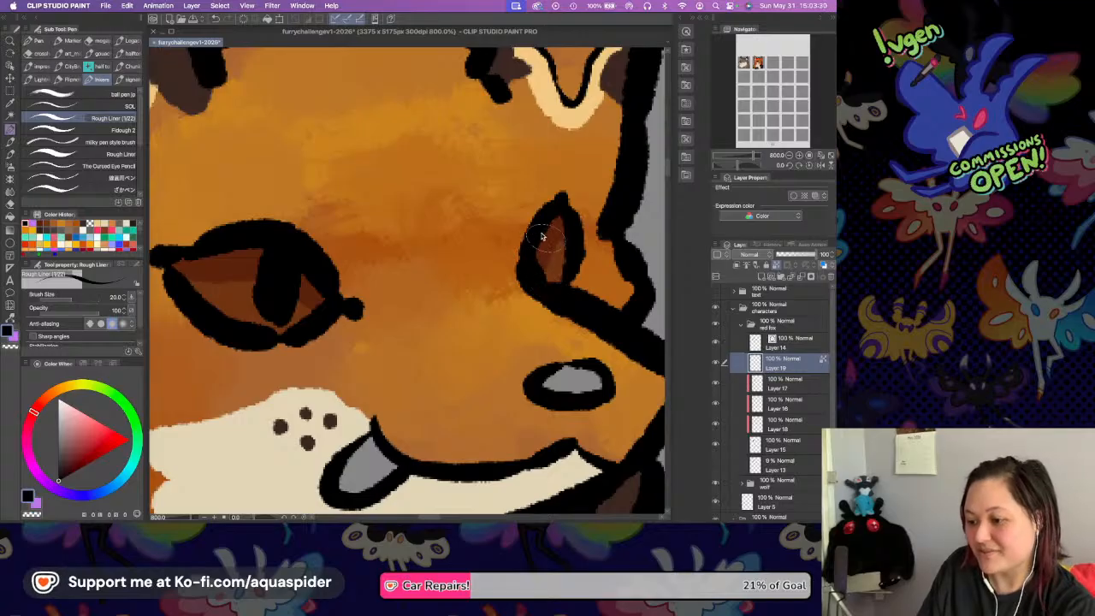
{"action": "left_click_drag", "start_coordinate": [539, 241], "coordinate": [546, 278]}
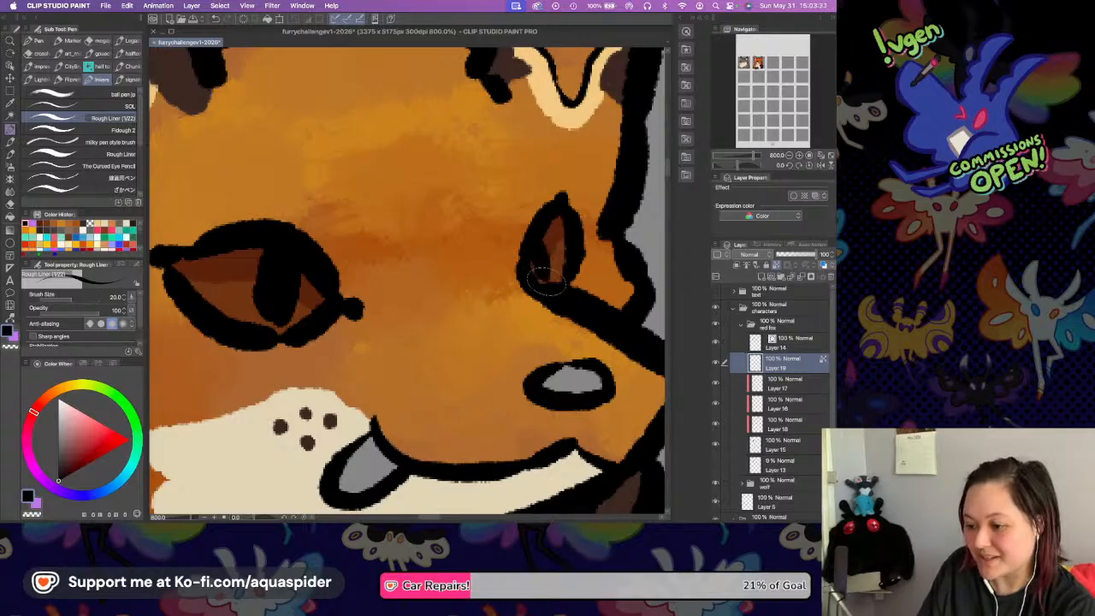
{"action": "key", "text": "super+z"}
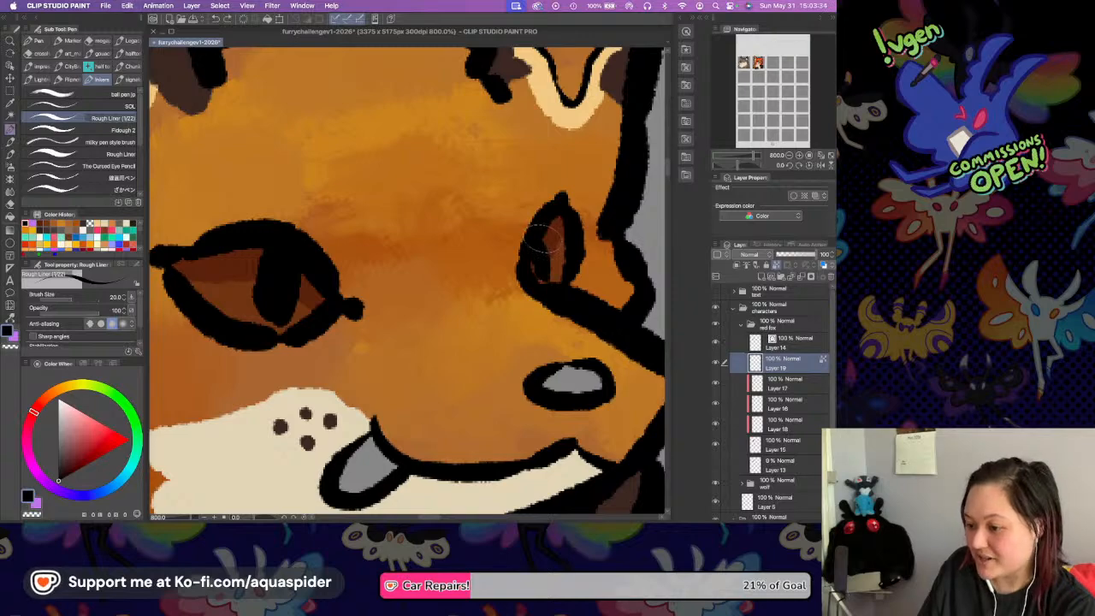
{"action": "key", "text": "super+z"}
{"action": "left_click_drag", "start_coordinate": [542, 236], "coordinate": [548, 284]}
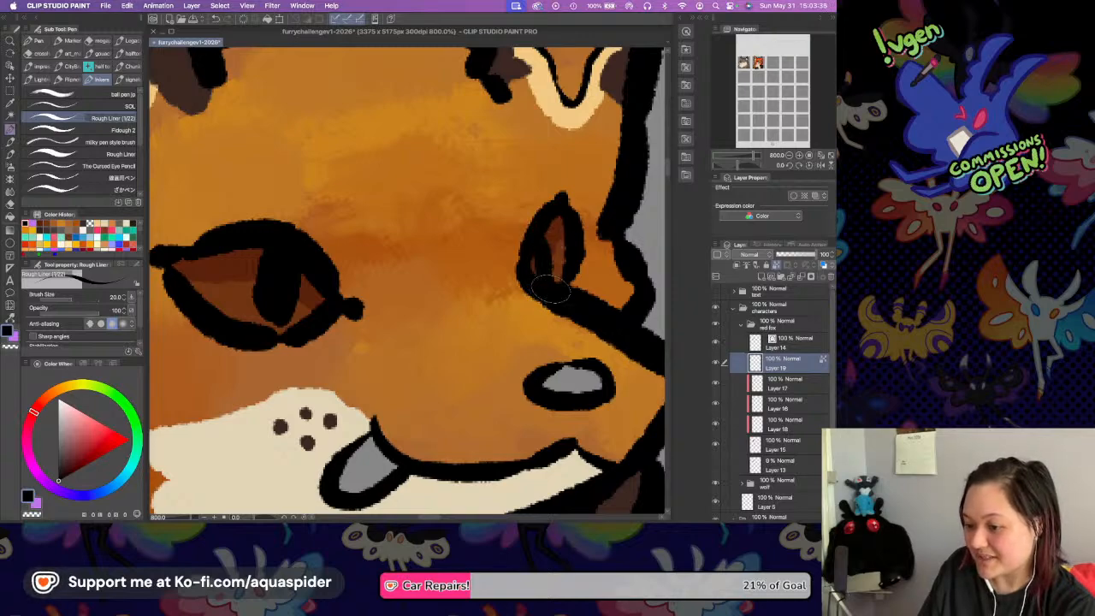
{"action": "key", "text": "super+z"}
{"action": "left_click_drag", "start_coordinate": [541, 236], "coordinate": [546, 270]}
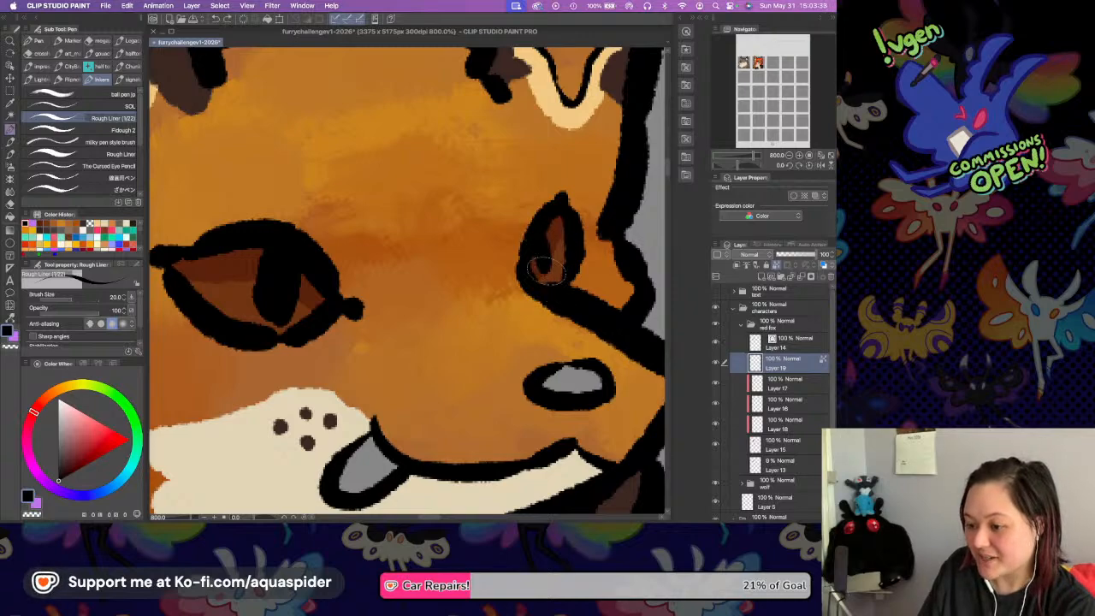
{"action": "left_click_drag", "start_coordinate": [543, 232], "coordinate": [545, 262]}
{"action": "key", "text": "super+z"}
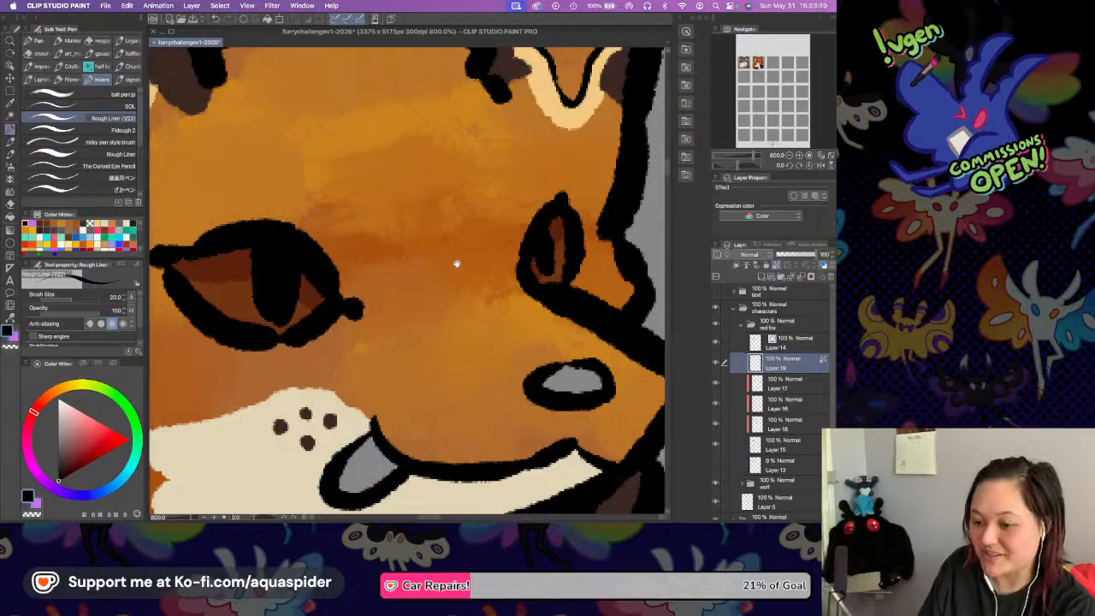
{"action": "left_click_drag", "start_coordinate": [451, 266], "coordinate": [607, 228]}
{"action": "left_click", "coordinate": [788, 155]}
Sample the cream of the fox's muzzle and add a small highlight spot to the pupil of each eye.
{"action": "key", "text": "i"}
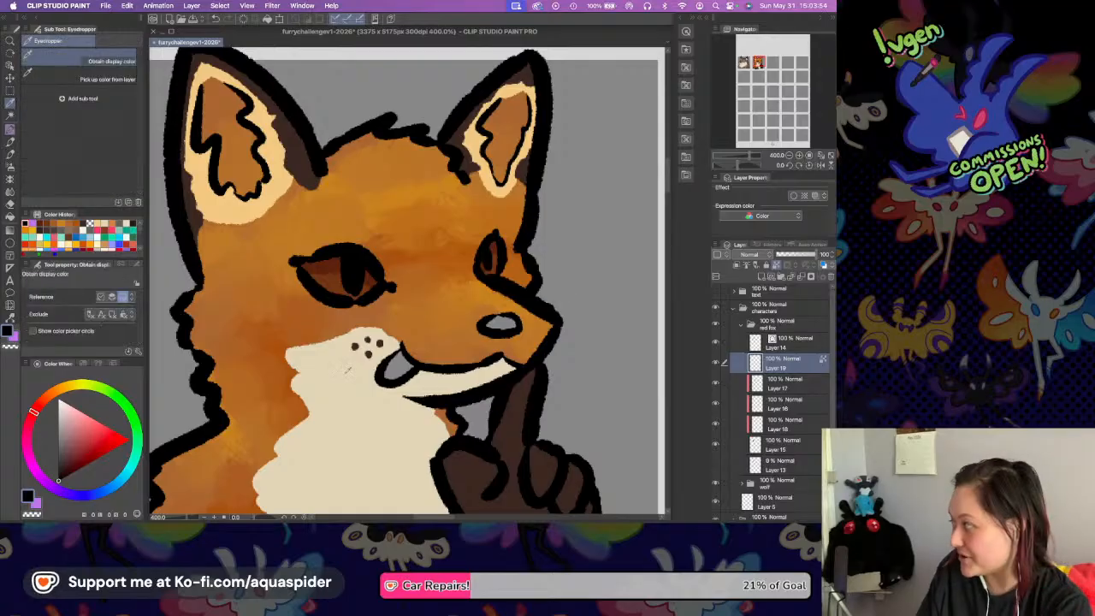
{"action": "key", "text": "p"}
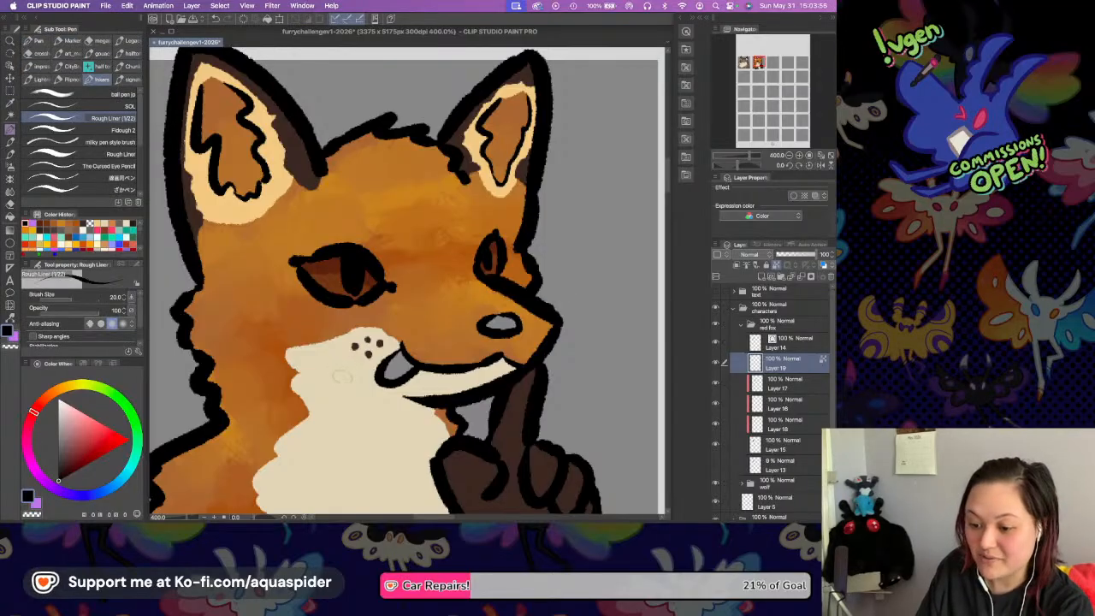
{"action": "key", "text": "i"}
{"action": "left_click", "coordinate": [347, 374]}
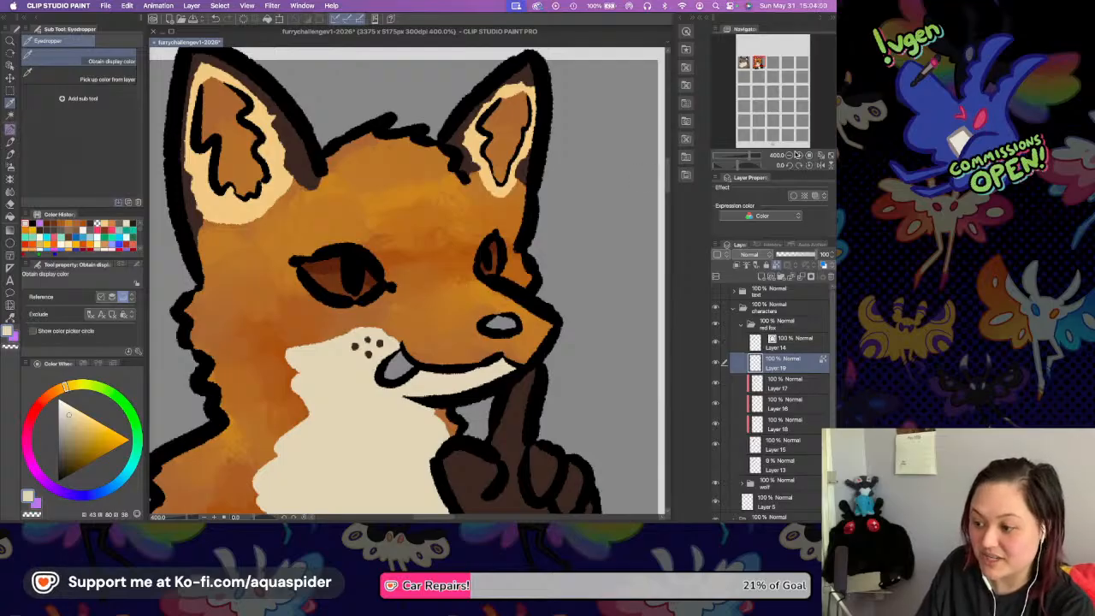
{"action": "key", "text": "p"}
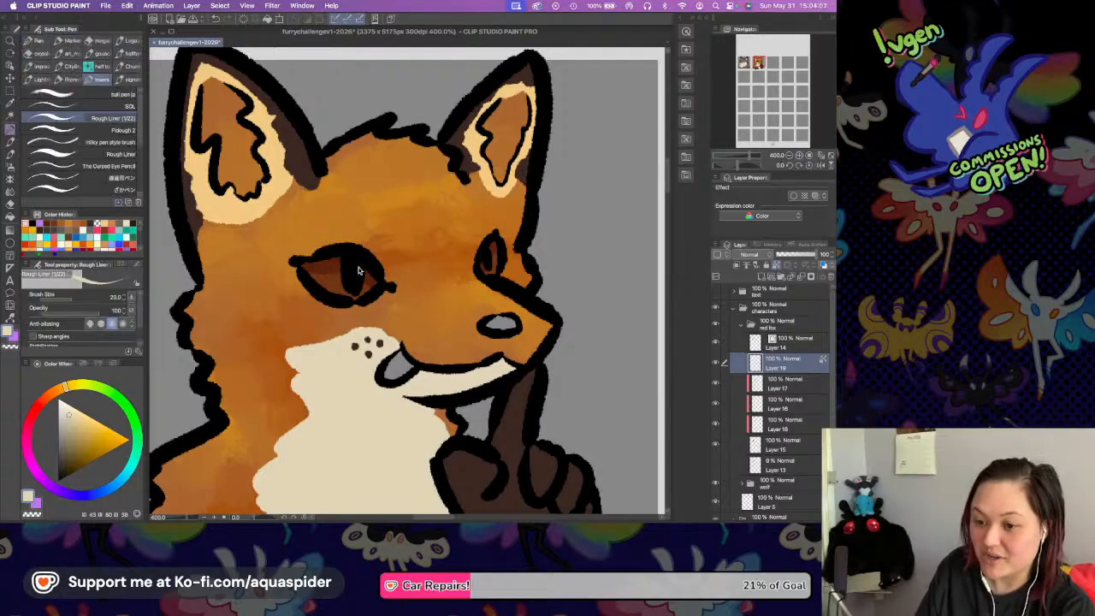
{"action": "scroll", "coordinate": [359, 271], "scroll_direction": "up", "scroll_amount": 3}
{"action": "left_click_drag", "start_coordinate": [353, 260], "coordinate": [361, 268]}
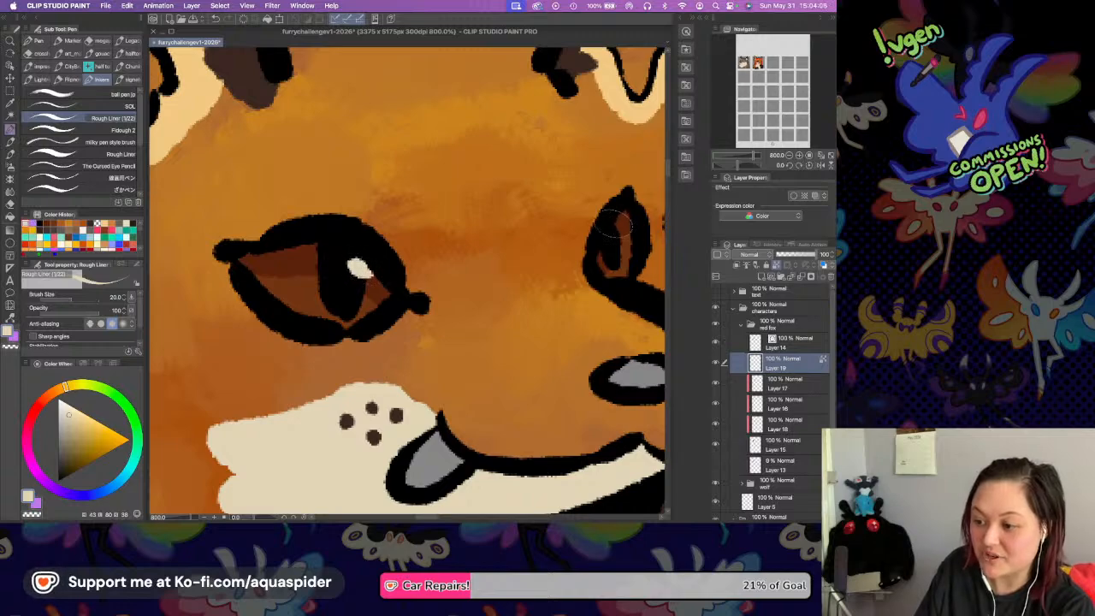
{"action": "left_click_drag", "start_coordinate": [613, 228], "coordinate": [616, 231]}
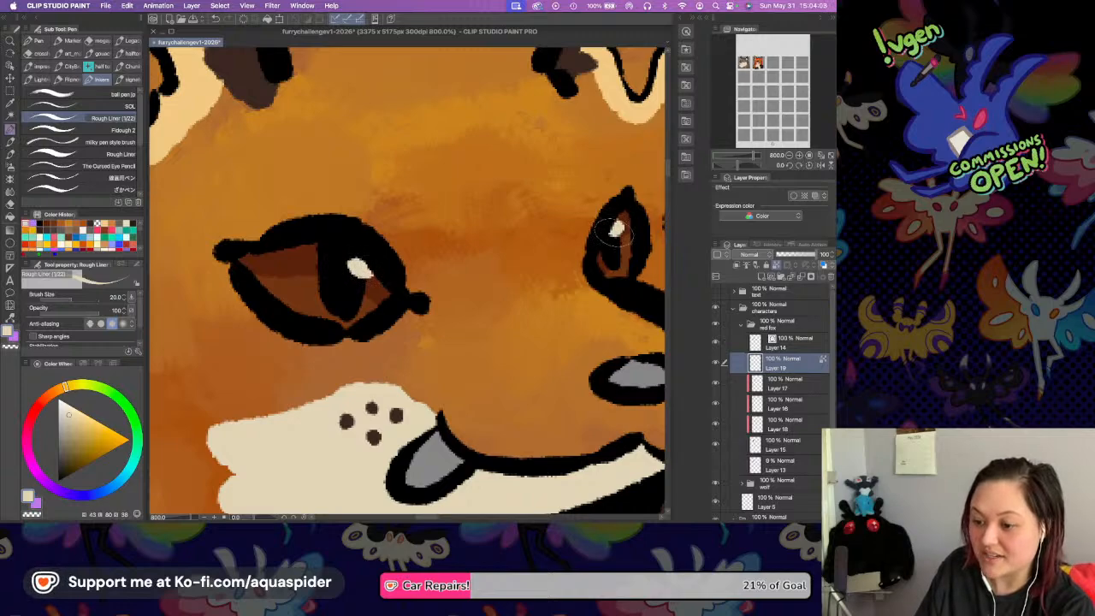
{"action": "left_click_drag", "start_coordinate": [477, 299], "coordinate": [369, 277]}
{"action": "left_click_drag", "start_coordinate": [309, 258], "coordinate": [325, 261]}
{"action": "left_click_drag", "start_coordinate": [560, 304], "coordinate": [542, 297]}
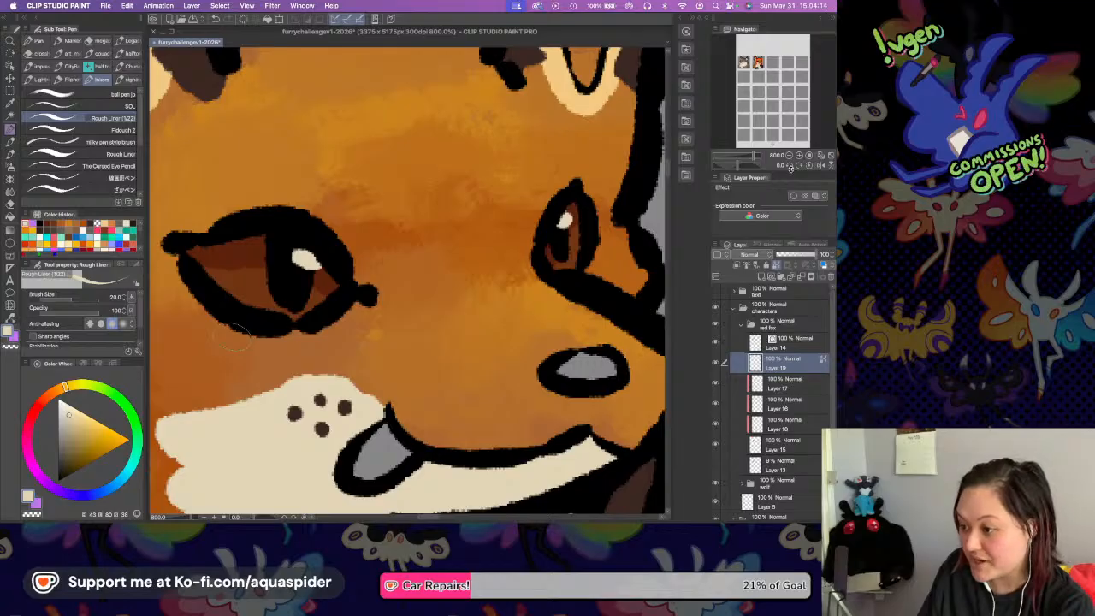
Merge the fox's colour layers from Layer 19 down to Layer 15 into one layer.
{"action": "left_click", "coordinate": [789, 155]}
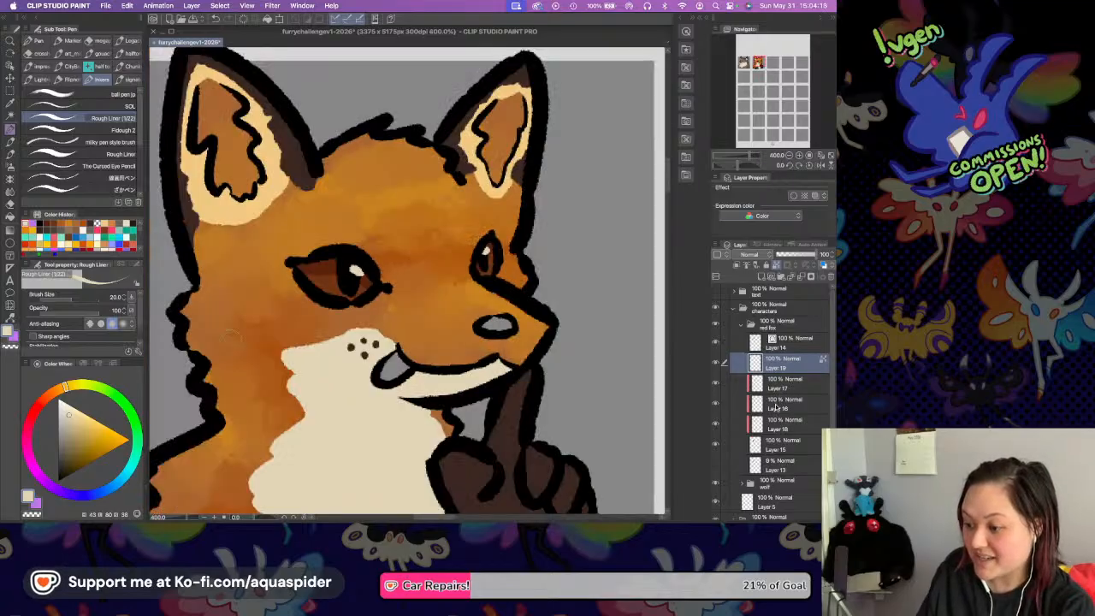
{"action": "left_click", "coordinate": [775, 445], "text": "shift"}
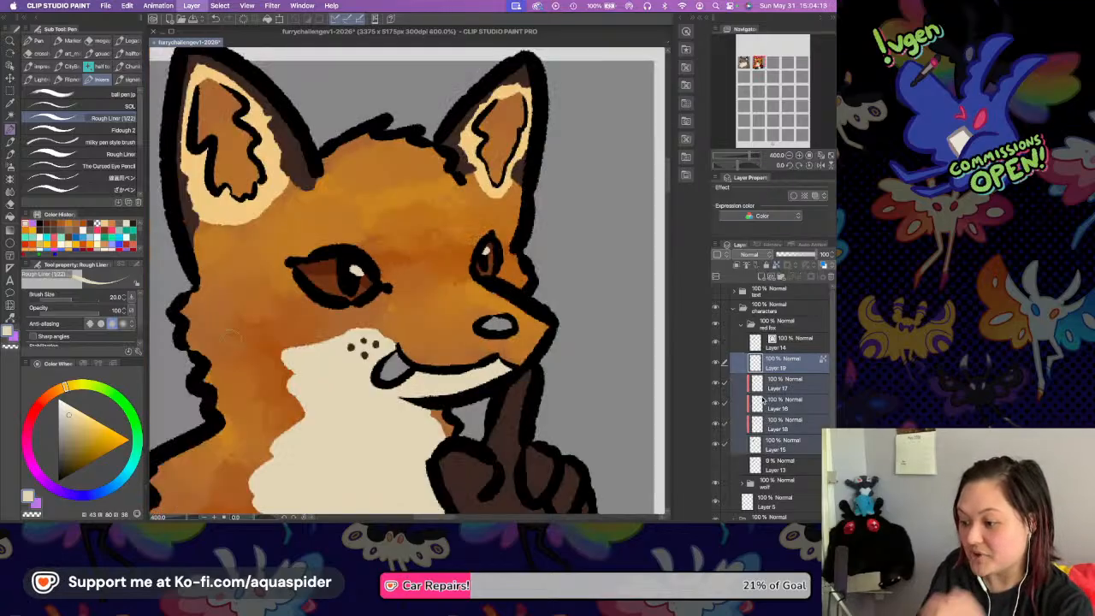
{"action": "key", "text": "shift+alt+e"}
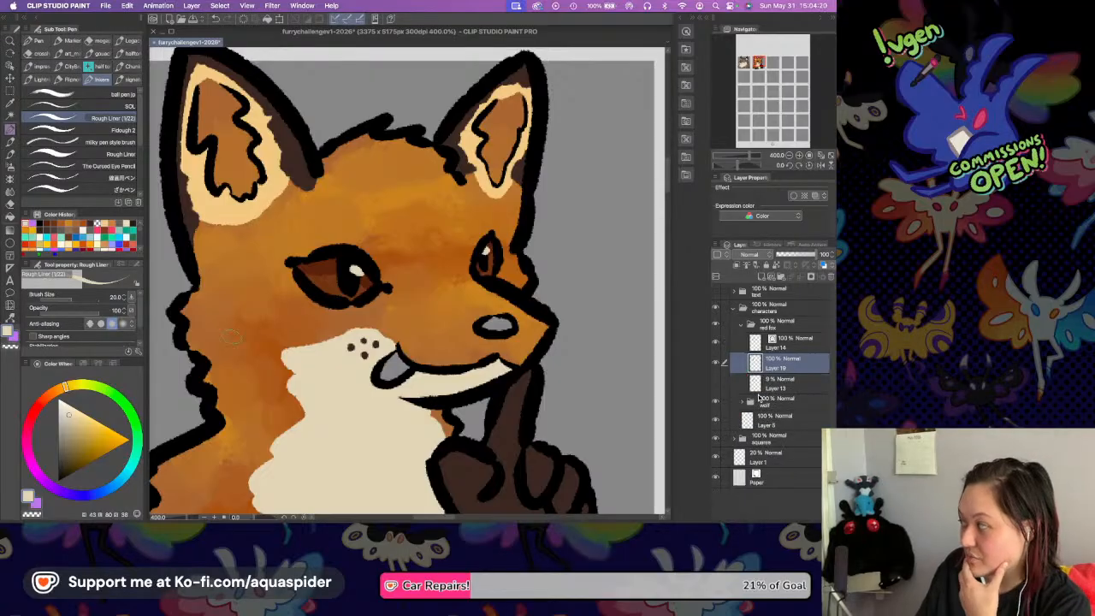
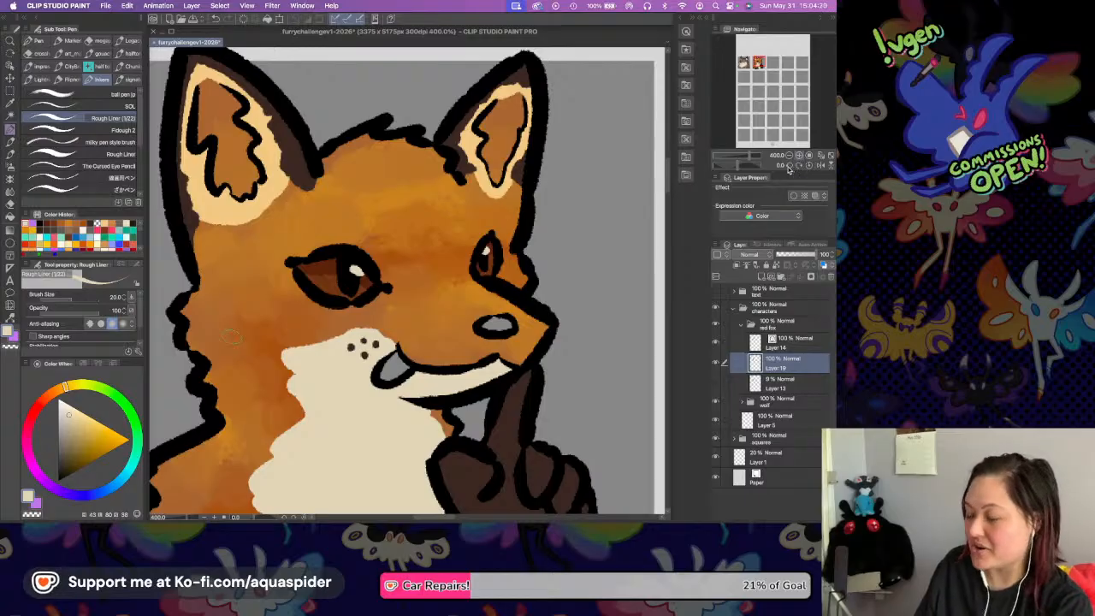
{"action": "key", "text": "i"}
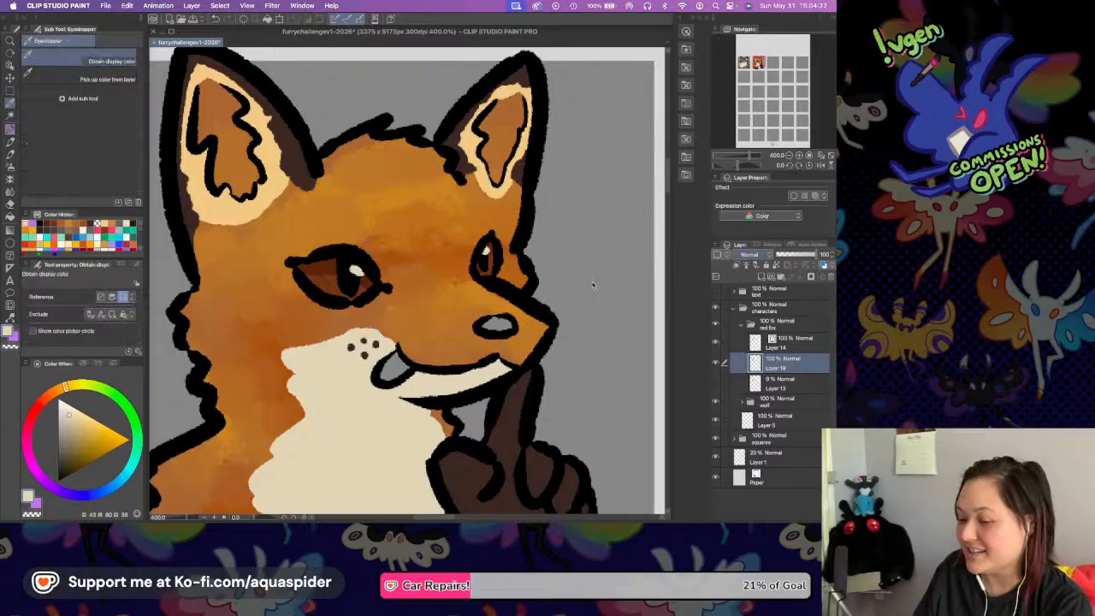
{"action": "key", "text": "p"}
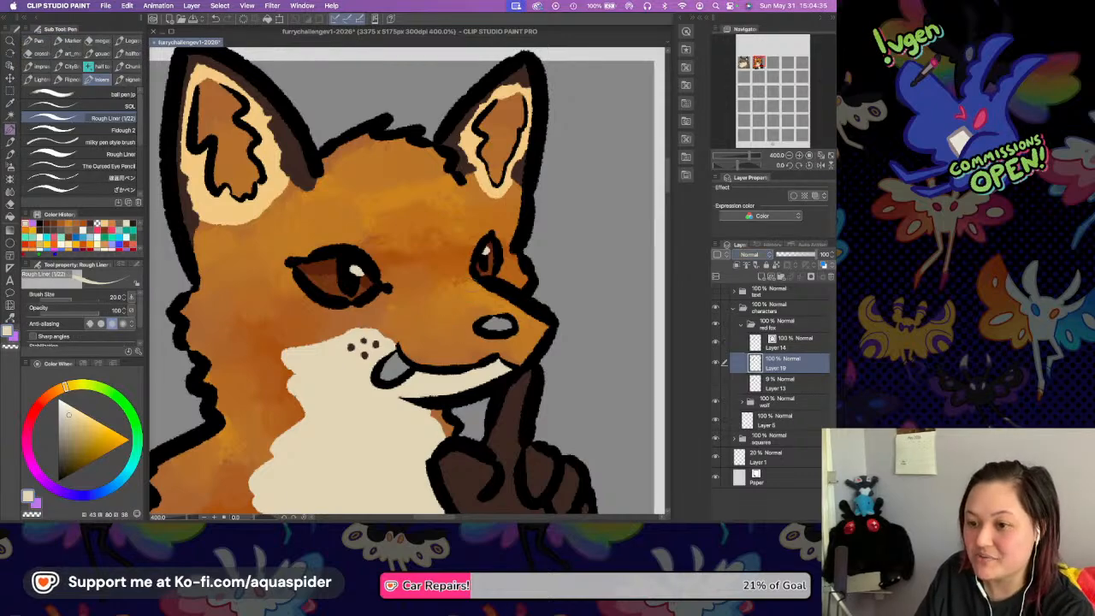
{"action": "key", "text": "i"}
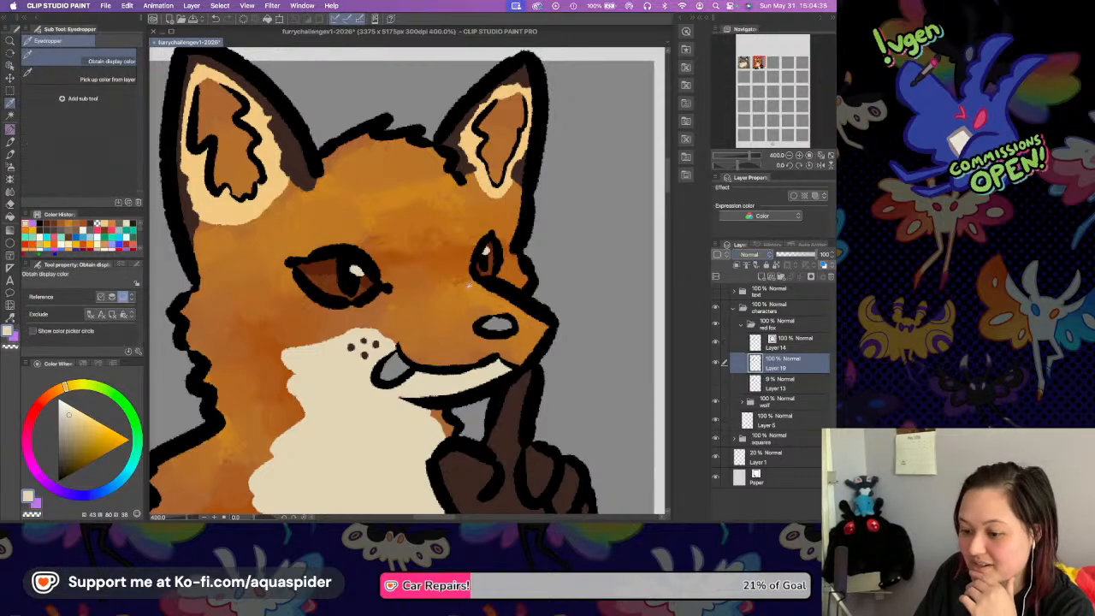
{"action": "key", "text": "p"}
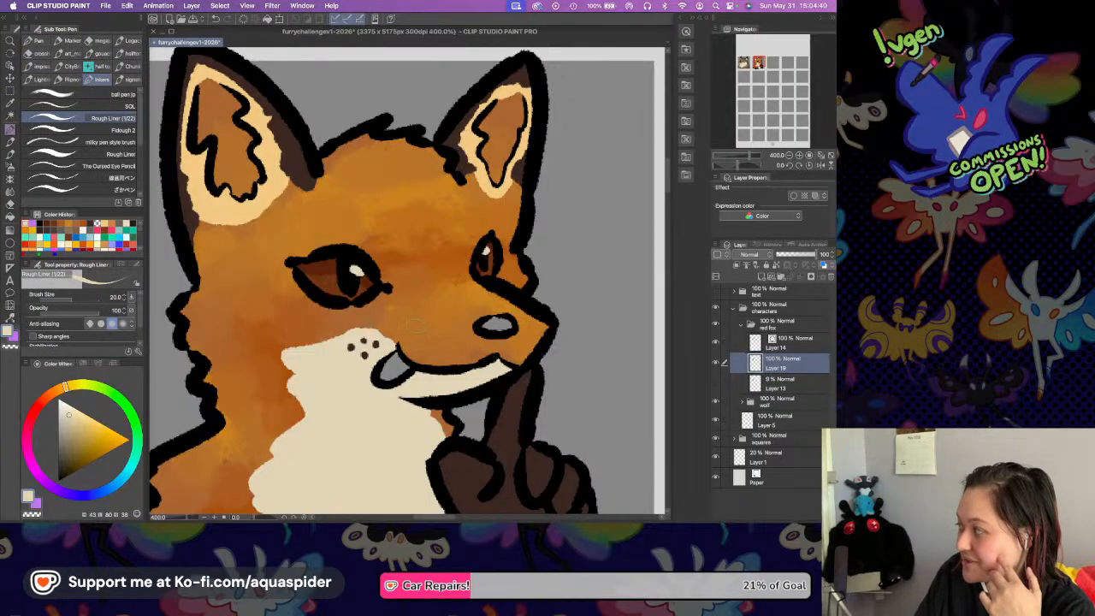
Pick a muted red and fill the fox's tongue with it, redoing the fill in a darker shade than the first attempt.
{"action": "left_click_drag", "start_coordinate": [56, 390], "coordinate": [41, 401]}
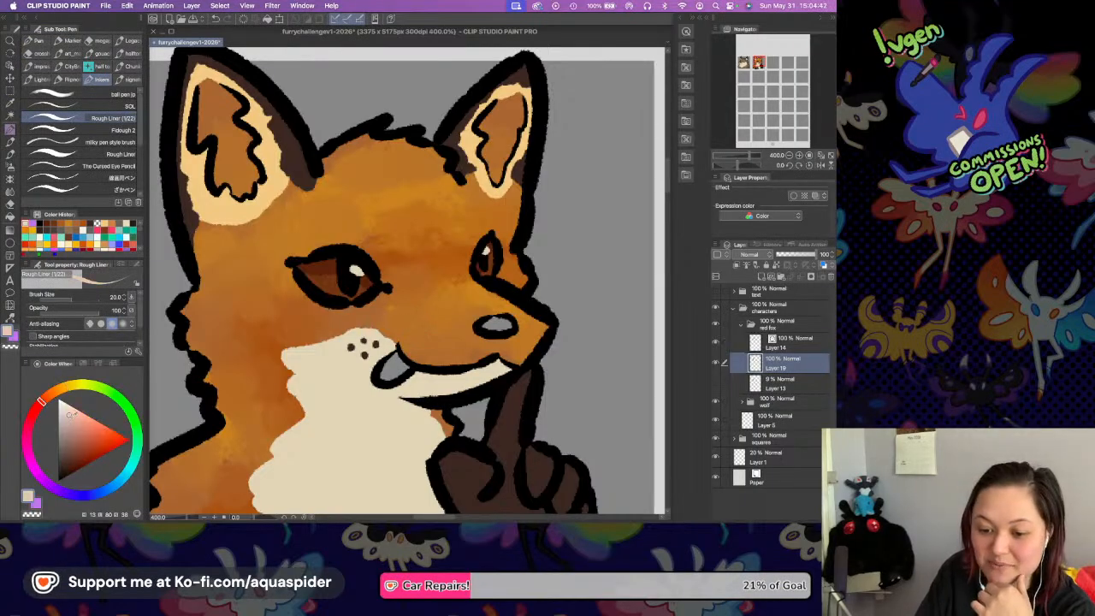
{"action": "left_click", "coordinate": [88, 425]}
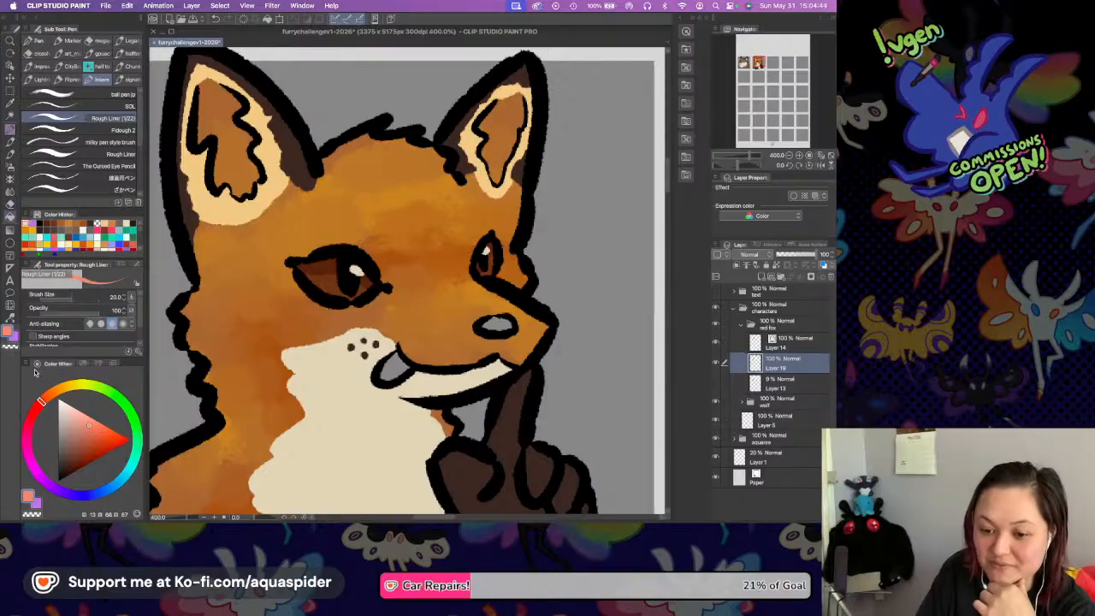
{"action": "key", "text": "g"}
{"action": "left_click", "coordinate": [36, 411]}
{"action": "left_click", "coordinate": [95, 426]}
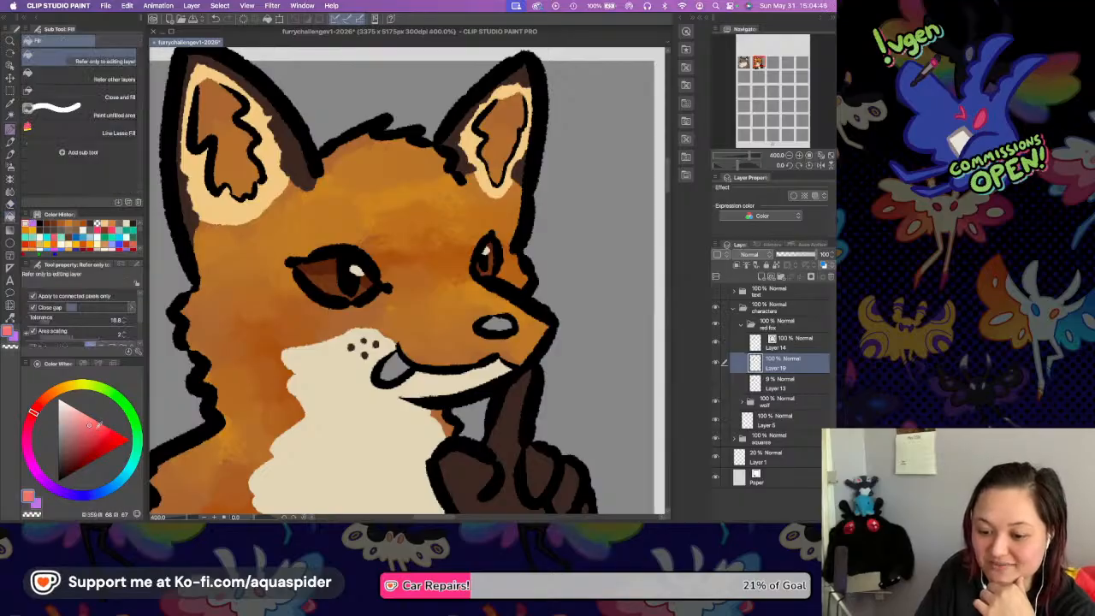
{"action": "left_click", "coordinate": [397, 366]}
{"action": "key", "text": "super+z"}
{"action": "left_click", "coordinate": [84, 442]}
{"action": "left_click", "coordinate": [391, 363]}
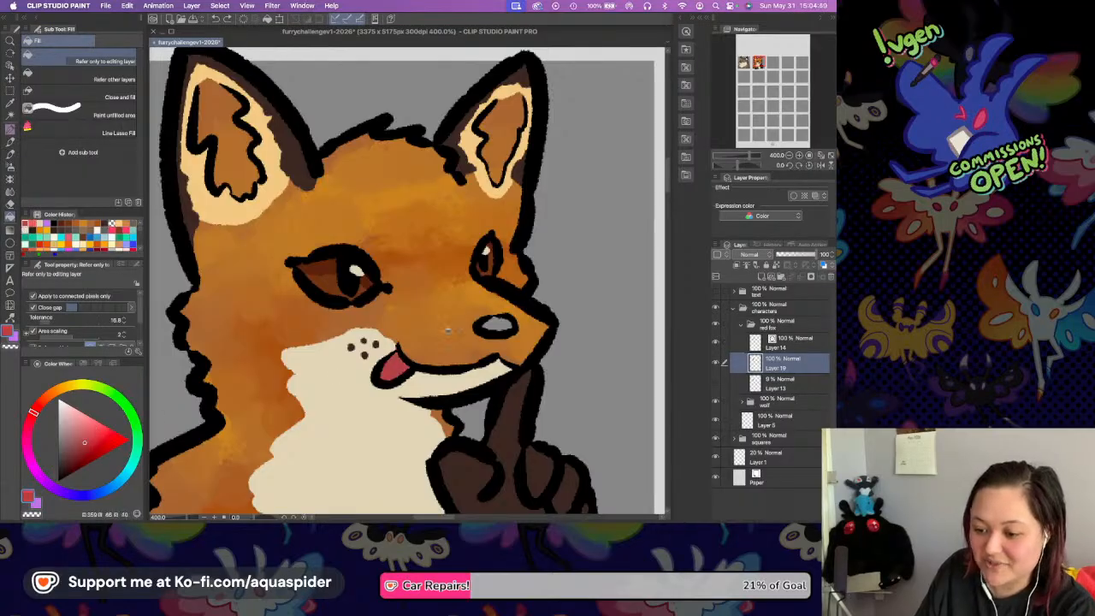
Draw a short darker red crease on the fox's tongue with the Rough Liner pen and save the file.
{"action": "left_click", "coordinate": [799, 155]}
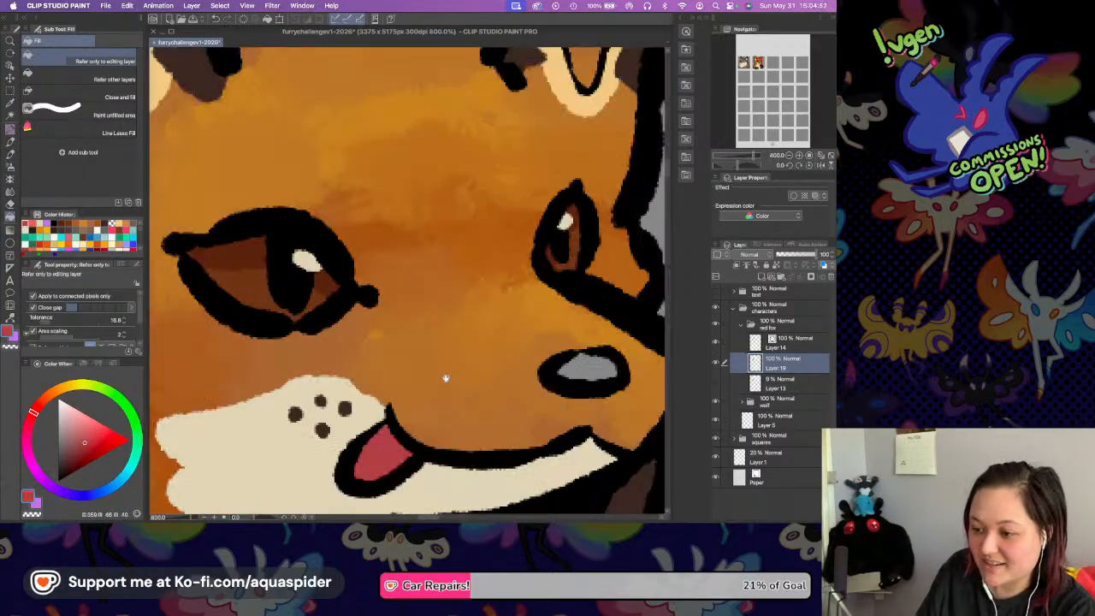
{"action": "scroll", "coordinate": [444, 379], "scroll_direction": "down", "scroll_amount": 3}
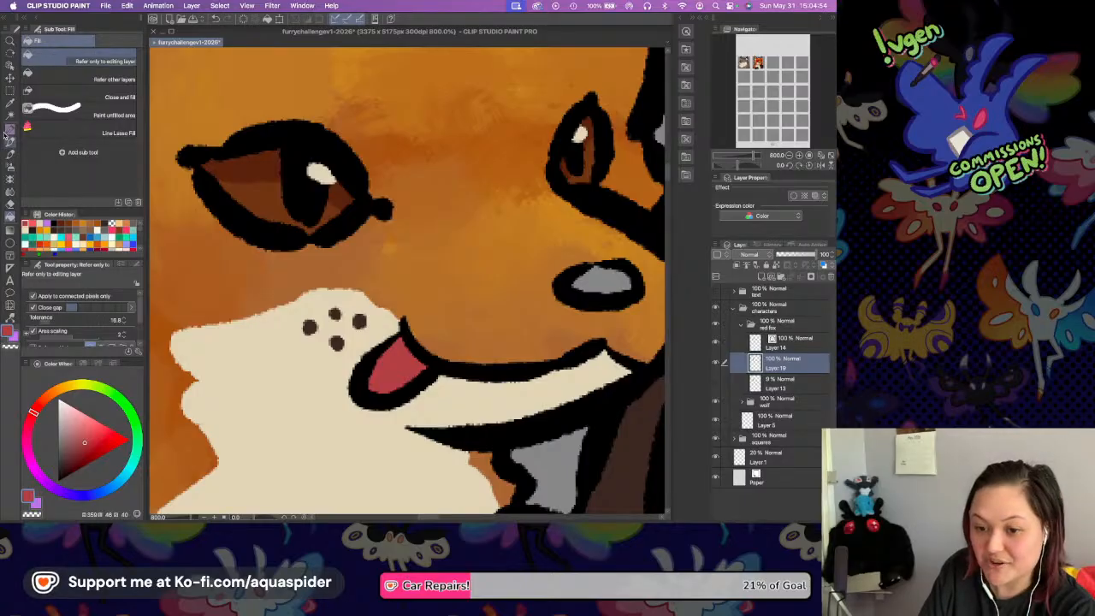
{"action": "key", "text": "p"}
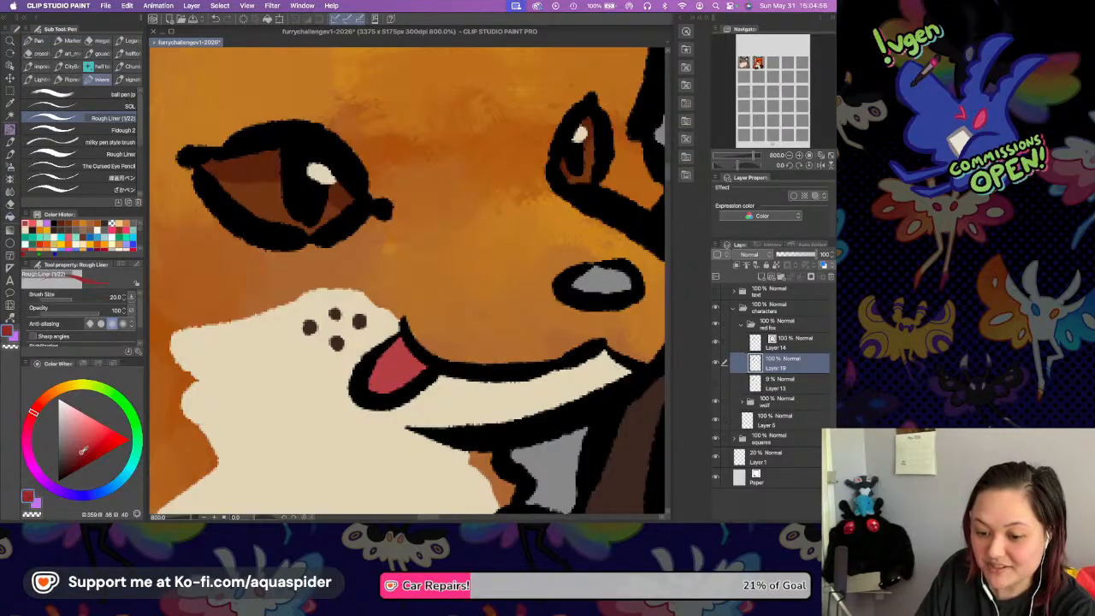
{"action": "left_click_drag", "start_coordinate": [410, 349], "coordinate": [396, 366]}
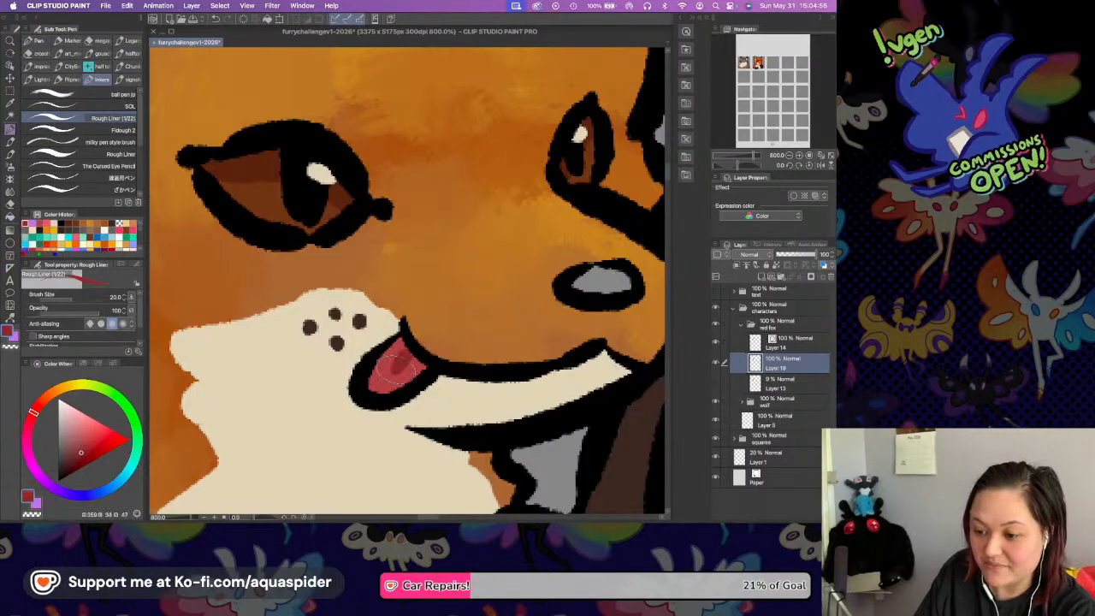
{"action": "left_click_drag", "start_coordinate": [555, 262], "coordinate": [502, 277]}
{"action": "key", "text": "super+s"}
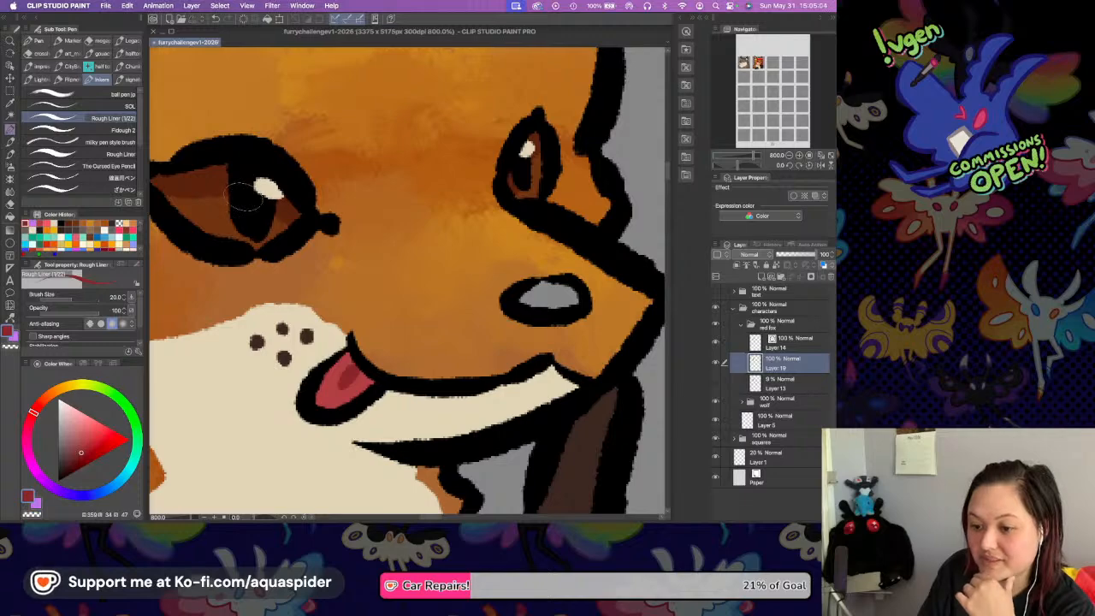
Sample the brown of the left-hand eye, darken it to a very dark brown, and fill the fox's nose with it.
{"action": "key", "text": "i"}
{"action": "left_click", "coordinate": [222, 176]}
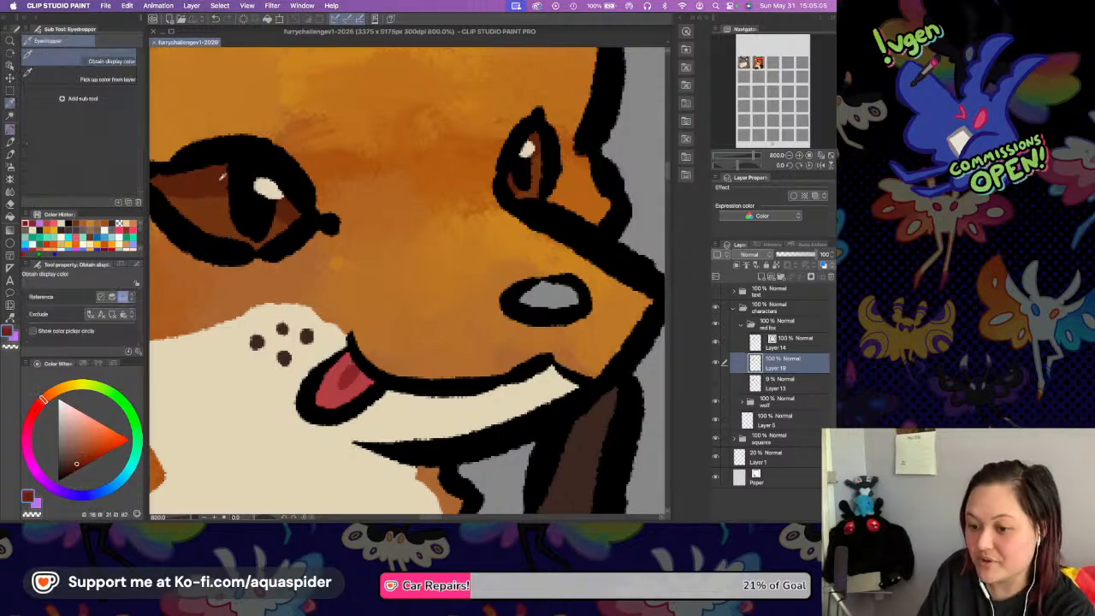
{"action": "left_click", "coordinate": [10, 217]}
{"action": "left_click", "coordinate": [65, 469]}
{"action": "left_click", "coordinate": [546, 292]}
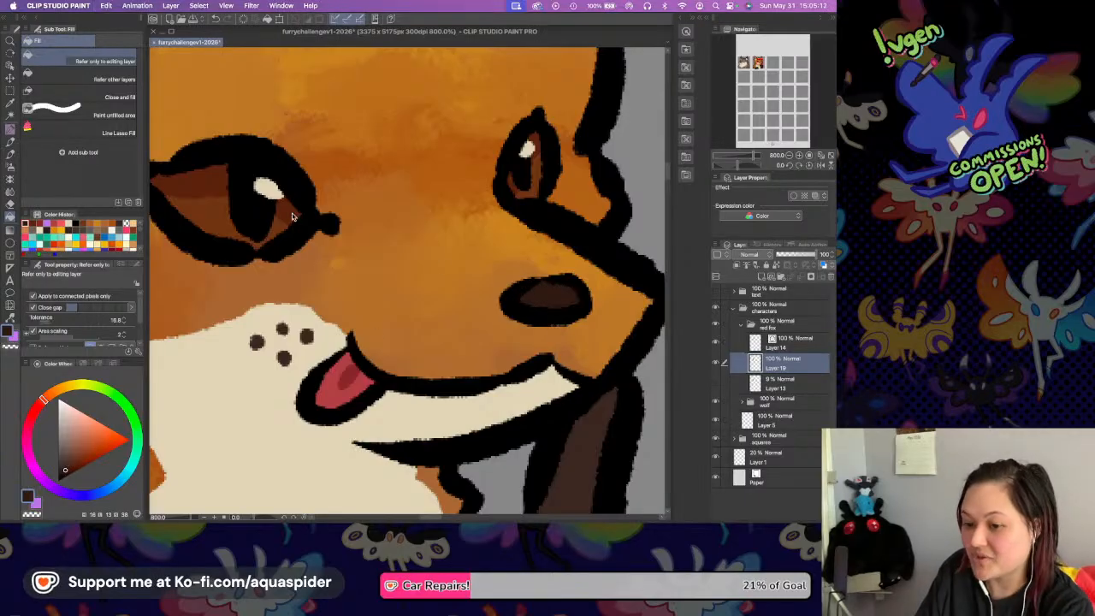
Try filling the left-hand eye's pupil with the same dark brown, undo the fill, and save the file.
{"action": "left_click", "coordinate": [257, 213]}
{"action": "left_click", "coordinate": [257, 213]}
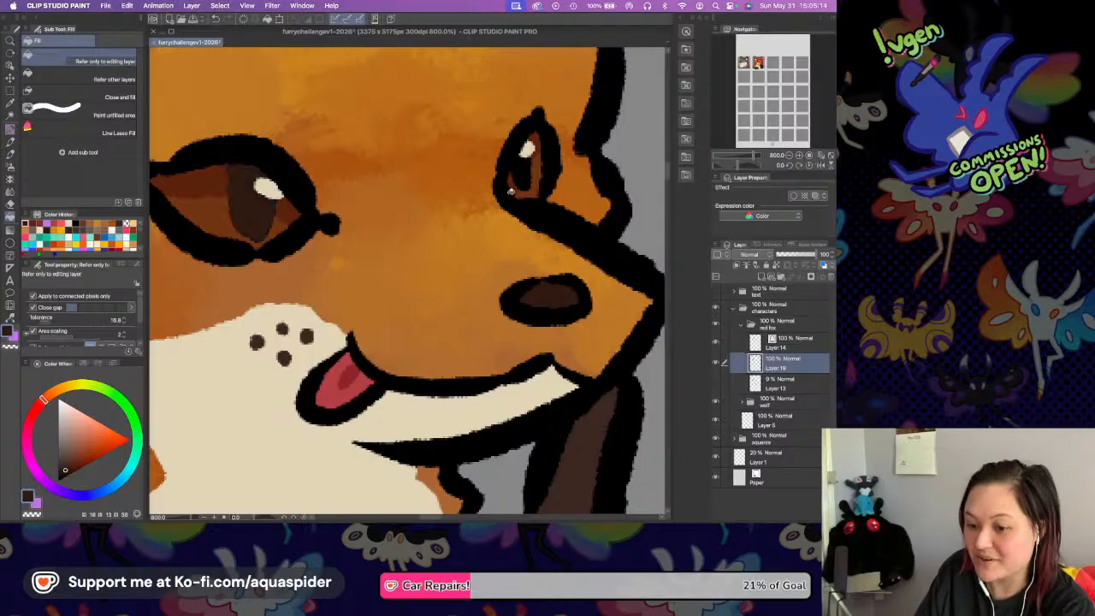
{"action": "key", "text": "ctrl+z"}
{"action": "key", "text": "ctrl+s"}
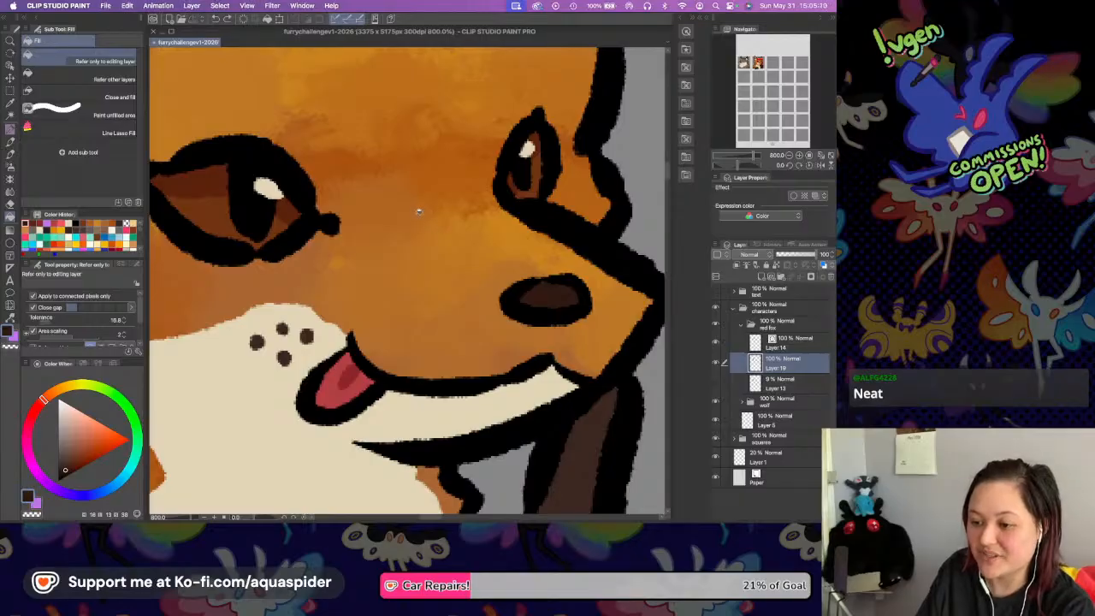
Sample the dark brown of the raised finger and draw a small brow spot above each eye, redoing the right-hand one.
{"action": "left_click_drag", "start_coordinate": [421, 198], "coordinate": [534, 305]}
{"action": "left_click", "coordinate": [788, 157]}
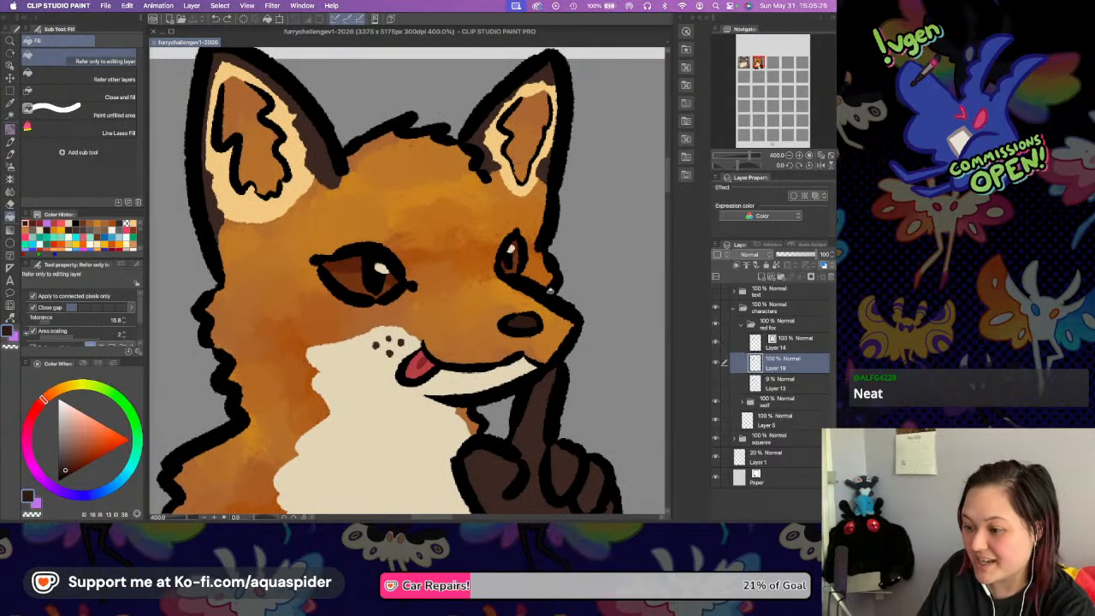
{"action": "key", "text": "i"}
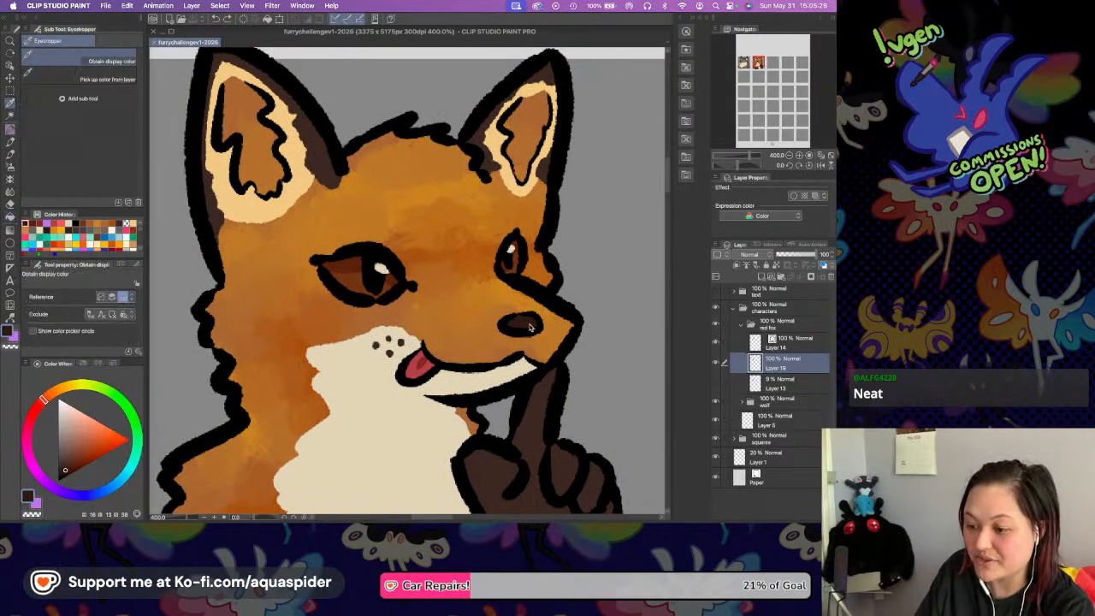
{"action": "left_click", "coordinate": [540, 393]}
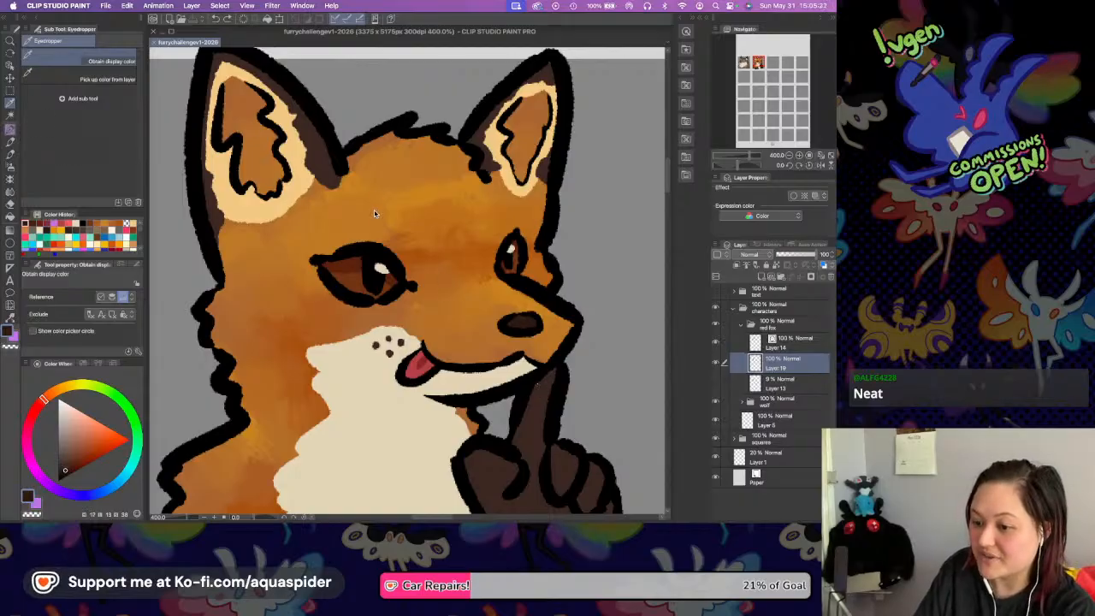
{"action": "key", "text": "p"}
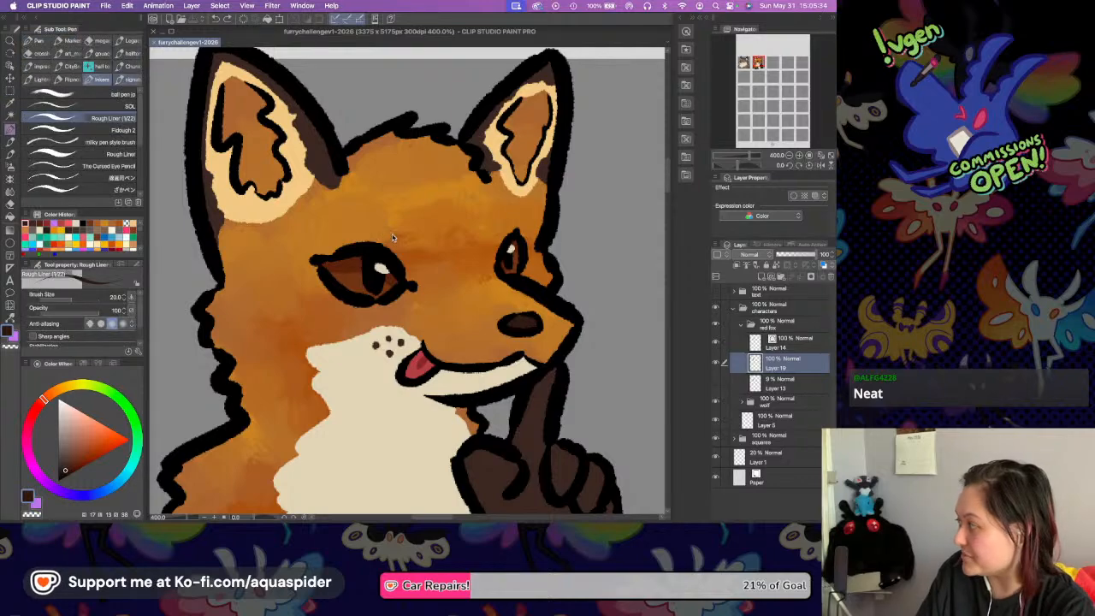
{"action": "left_click_drag", "start_coordinate": [385, 231], "coordinate": [392, 237]}
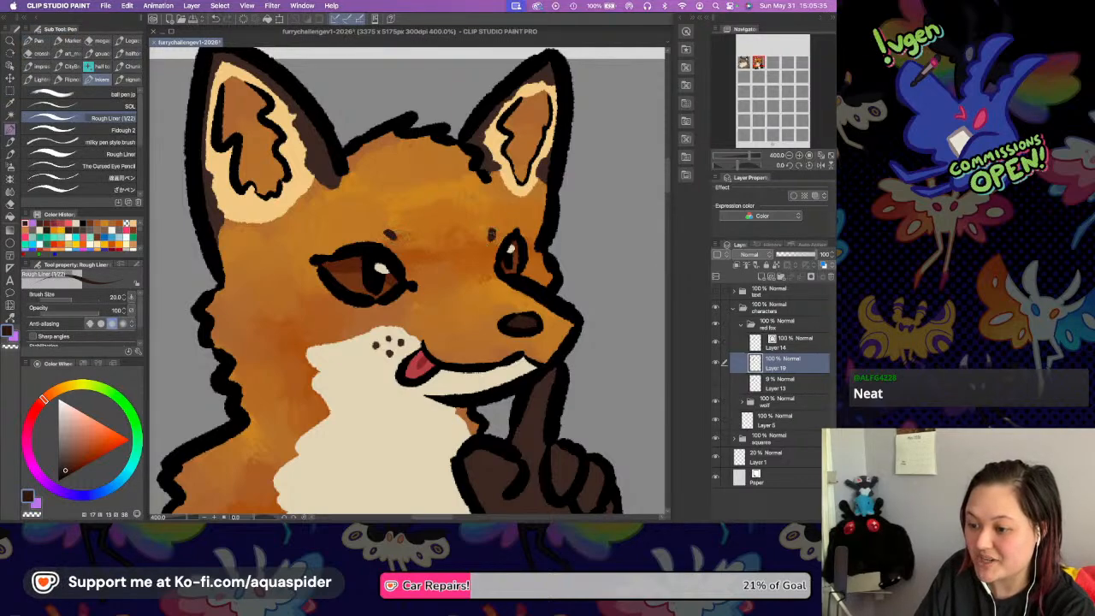
{"action": "key", "text": "super+z"}
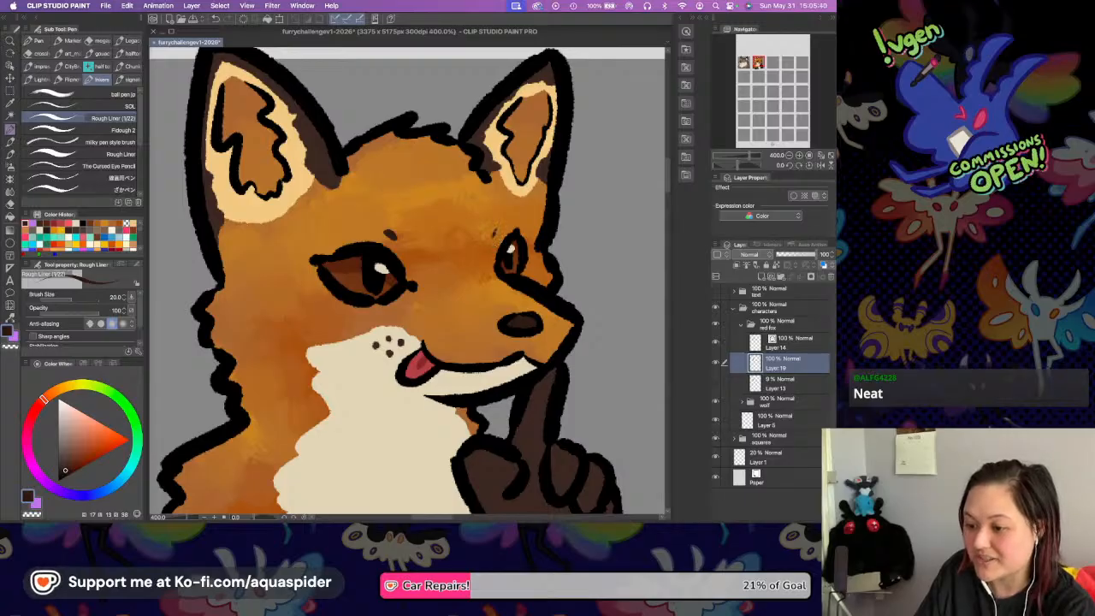
{"action": "key", "text": "super+z"}
{"action": "left_click_drag", "start_coordinate": [495, 229], "coordinate": [492, 235]}
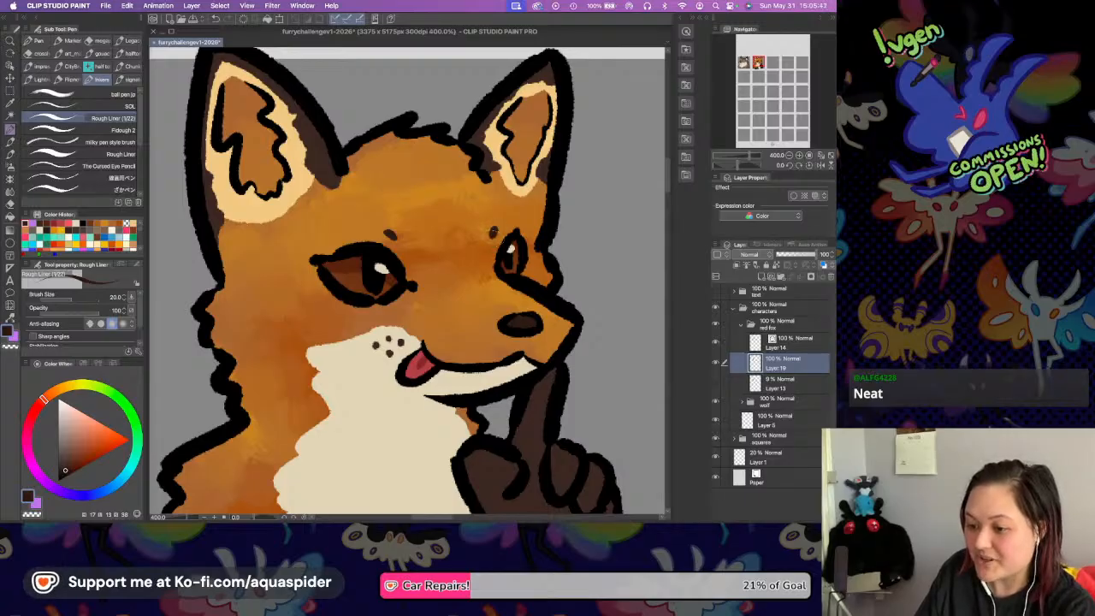
{"action": "mouse_move", "coordinate": [534, 316]}
{"action": "left_mouse_down"}
{"action": "mouse_move", "coordinate": [496, 231]}
{"action": "mouse_move", "coordinate": [522, 319]}
{"action": "mouse_move", "coordinate": [529, 314]}
{"action": "left_mouse_up"}
Save the file and turn on a layer color for the fox's line art on Layer 14, setting it to a very dark red.
{"action": "left_click", "coordinate": [779, 340]}
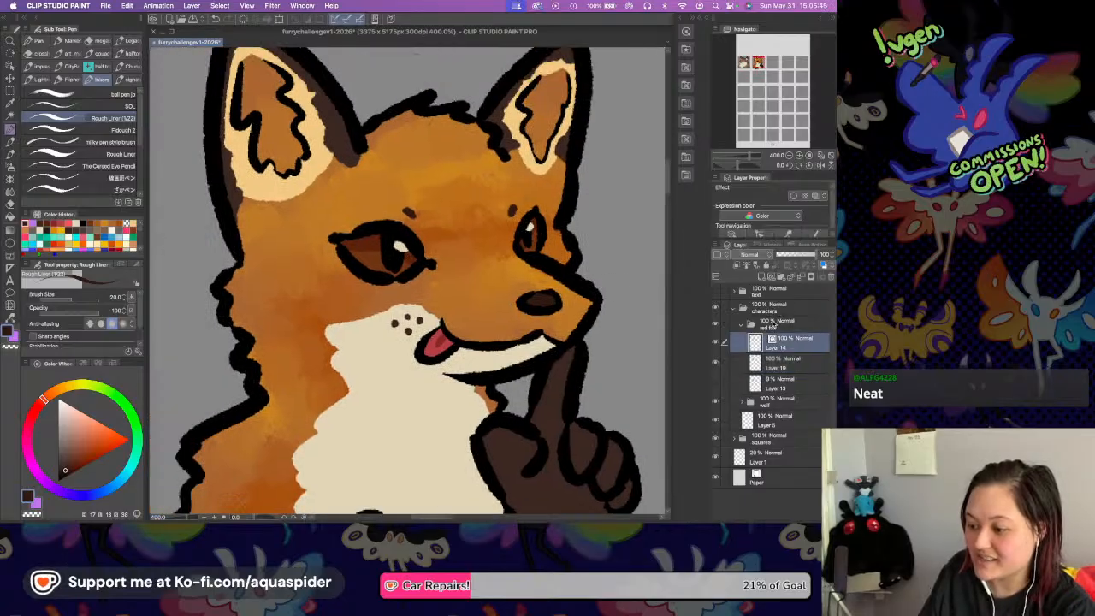
{"action": "key", "text": "super+s"}
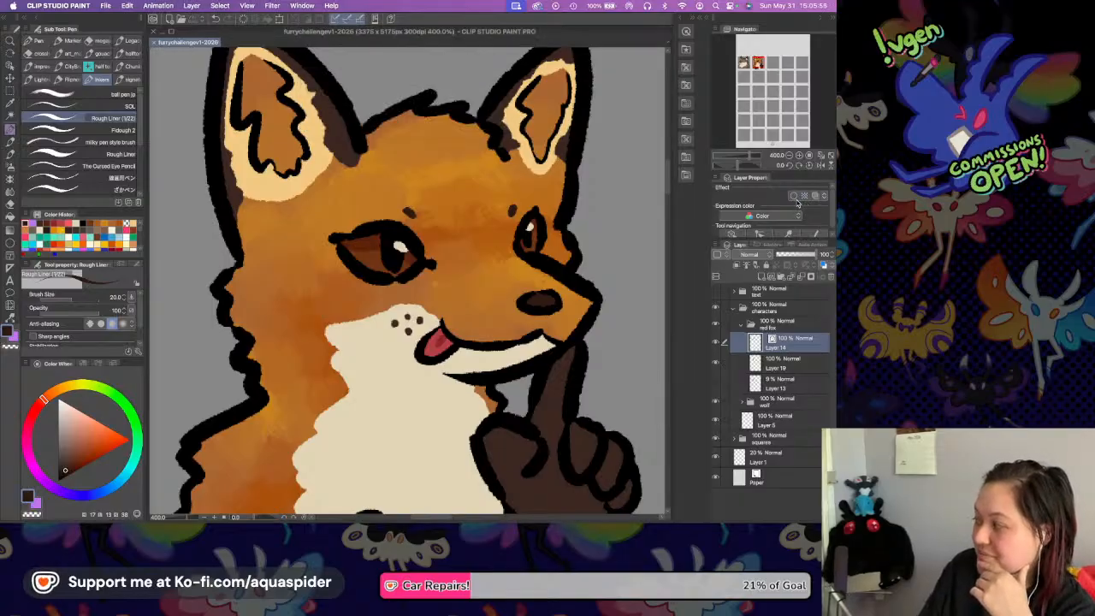
{"action": "left_click", "coordinate": [815, 195]}
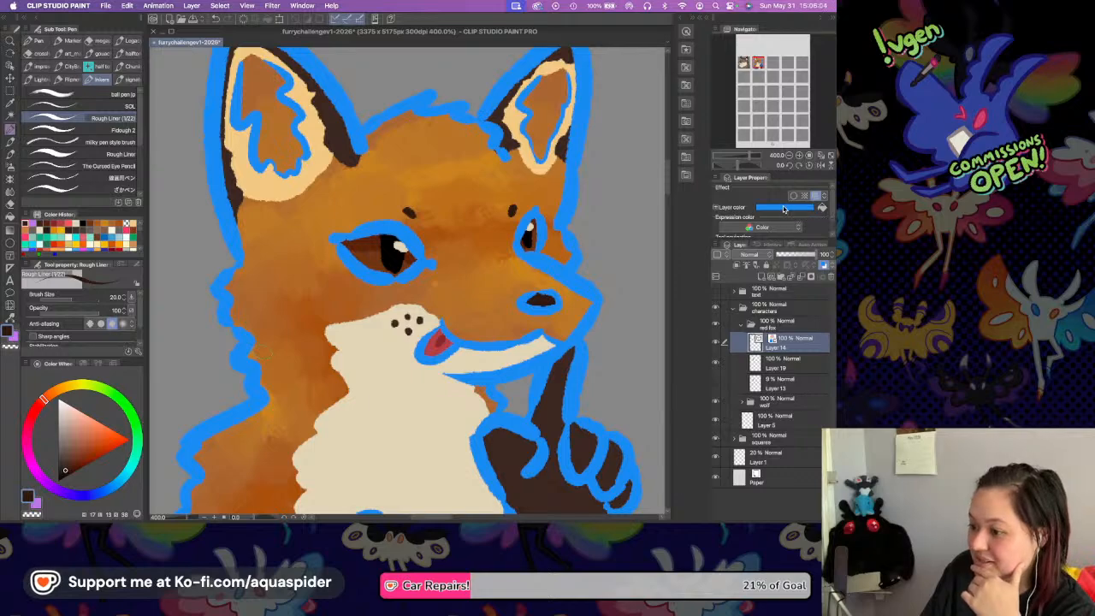
{"action": "left_click", "coordinate": [781, 209]}
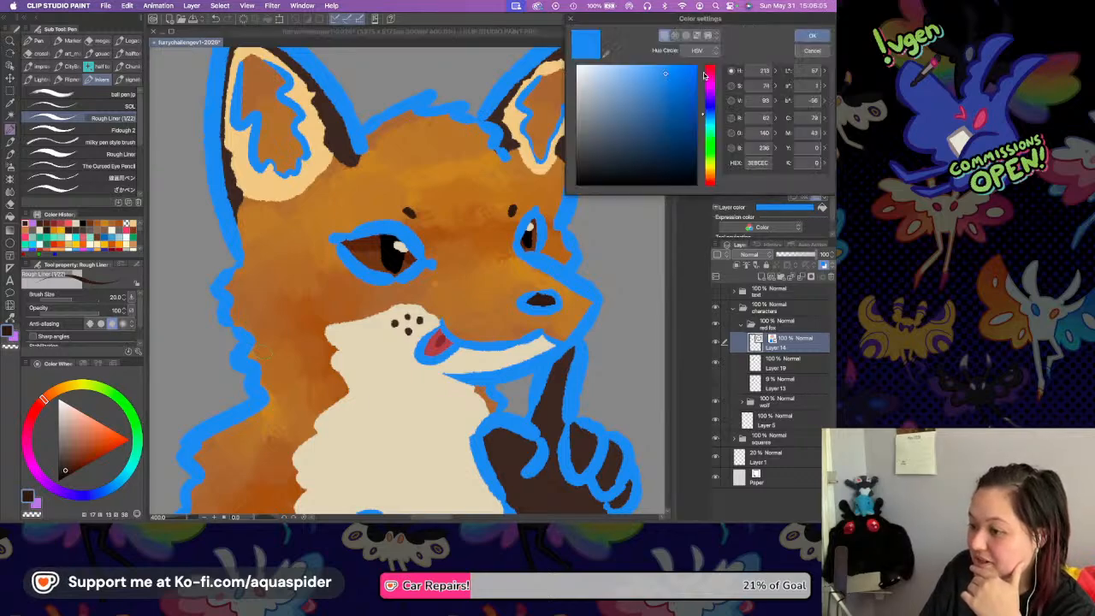
{"action": "left_click", "coordinate": [708, 75]}
{"action": "left_click", "coordinate": [708, 68]}
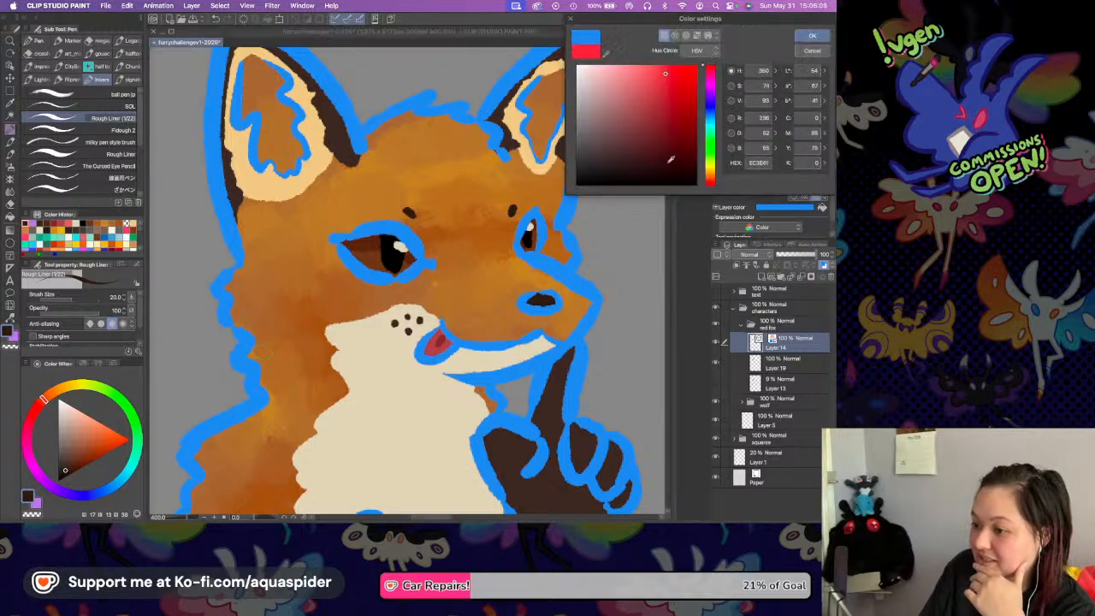
{"action": "left_click", "coordinate": [666, 169]}
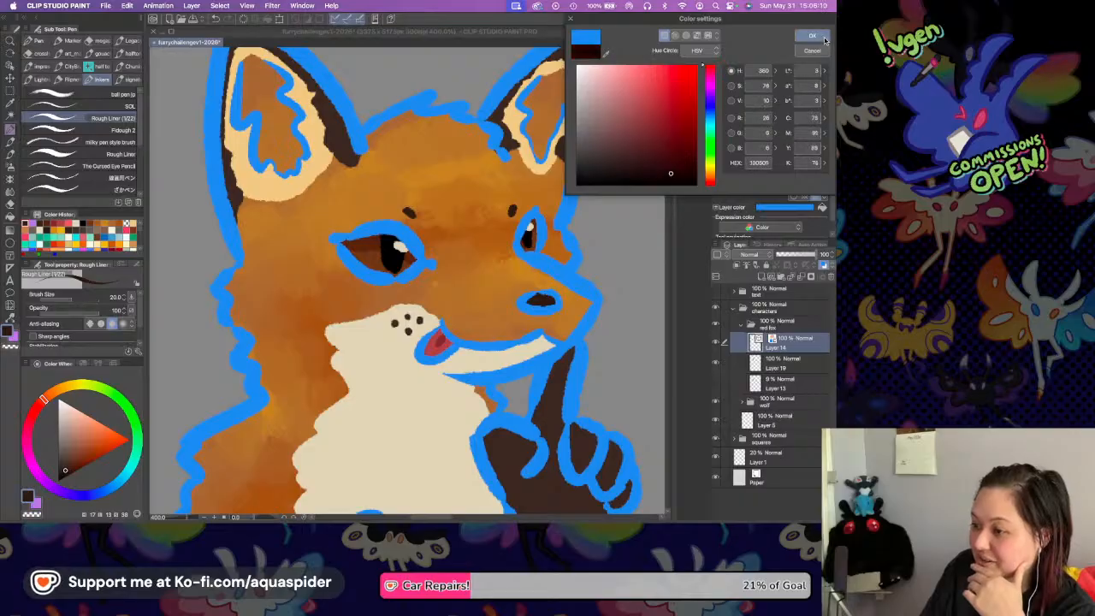
{"action": "left_click", "coordinate": [811, 39]}
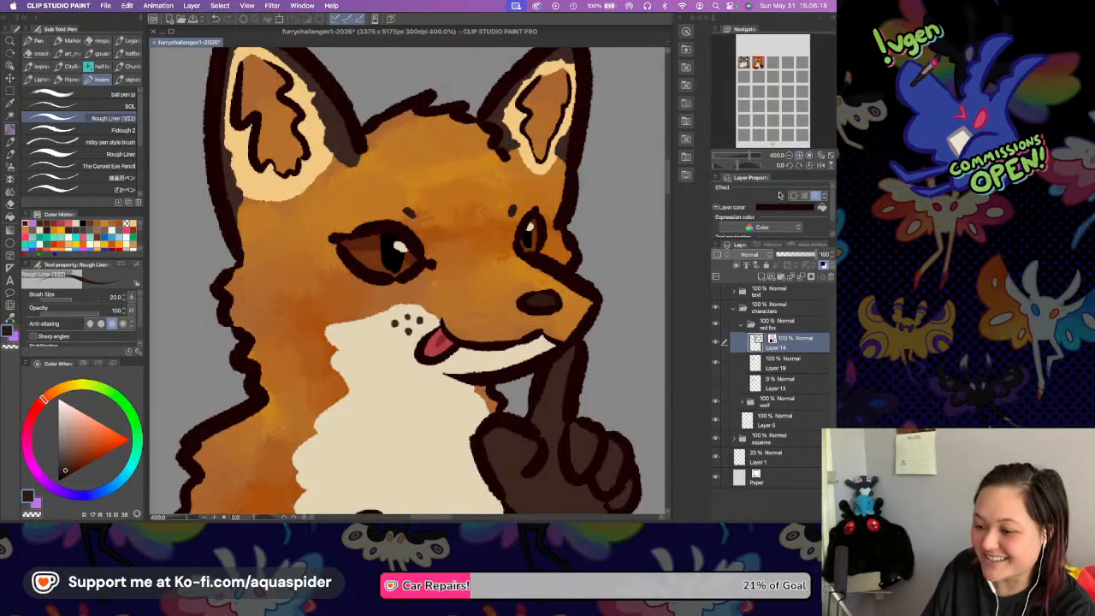
Add a new layer above the fox's line art, clip it to Layer 14, and save the file.
{"action": "left_click", "coordinate": [756, 277]}
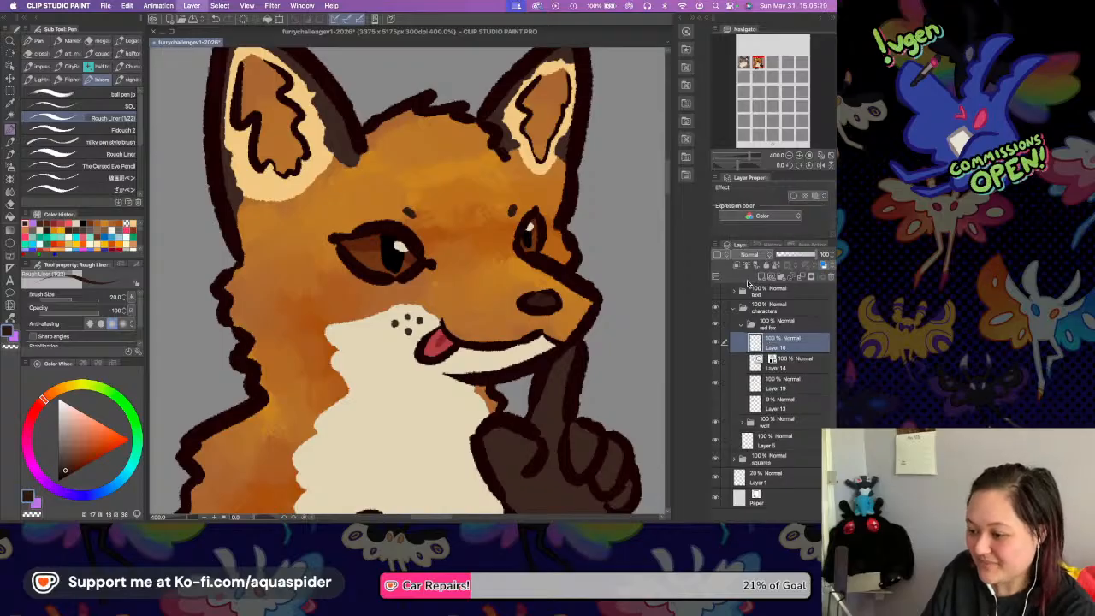
{"action": "key", "text": "super+s"}
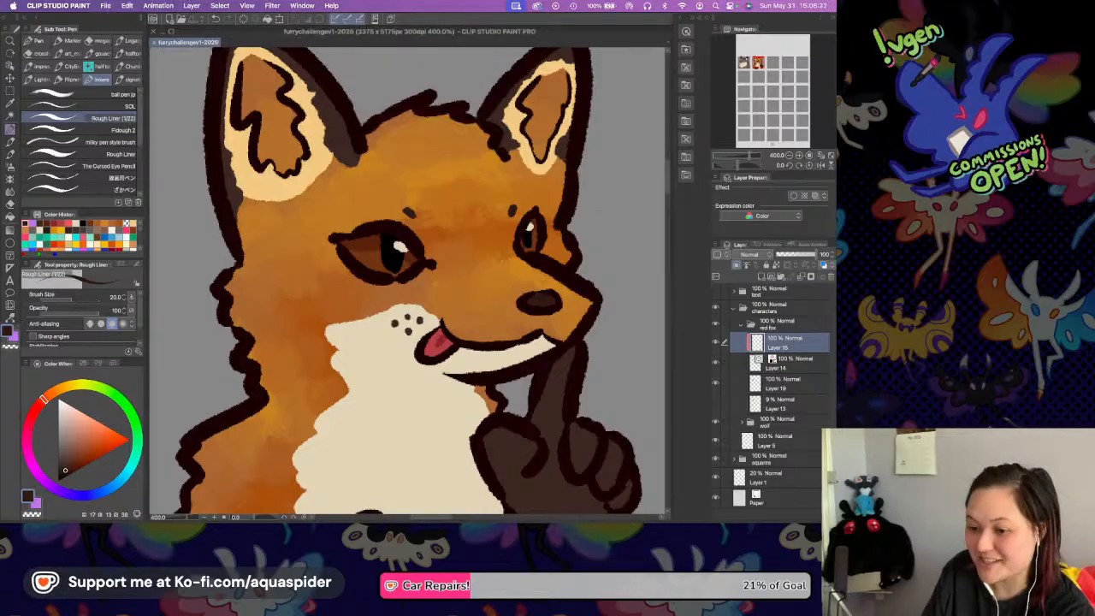
{"action": "key", "text": "i"}
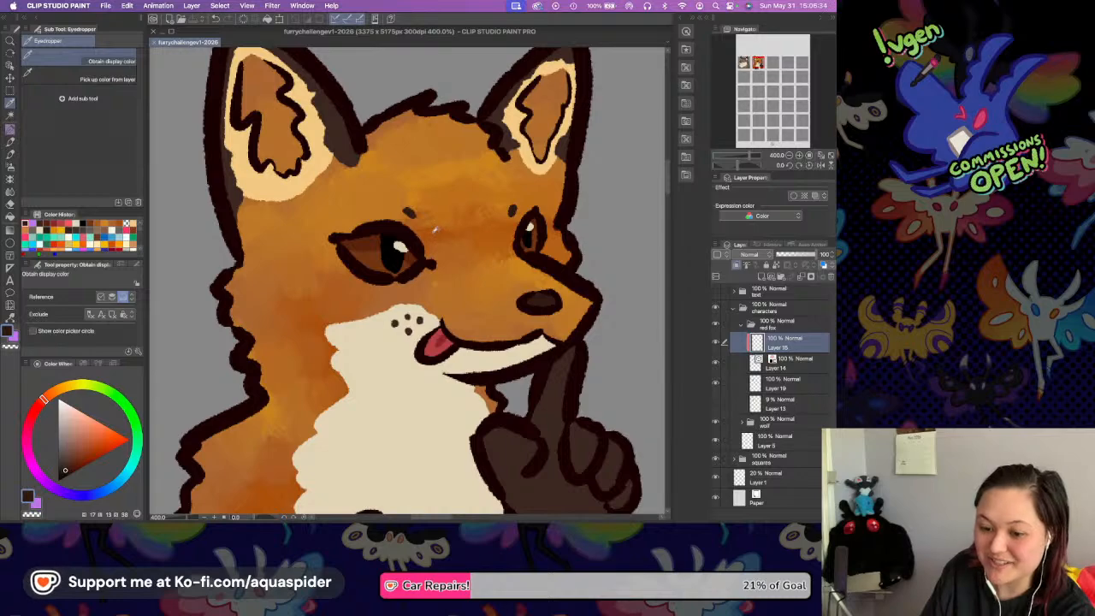
{"action": "key", "text": "p"}
{"action": "left_click", "coordinate": [432, 235]}
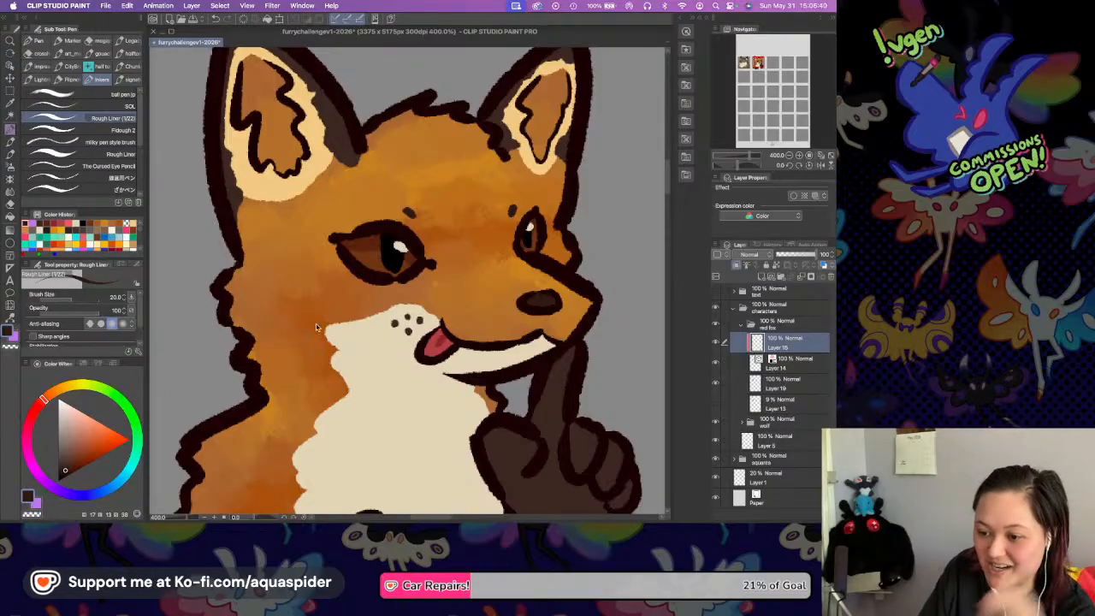
Try a dark brown on the head outline beside the left-hand ear, and undo the stroke.
{"action": "left_click", "coordinate": [71, 461]}
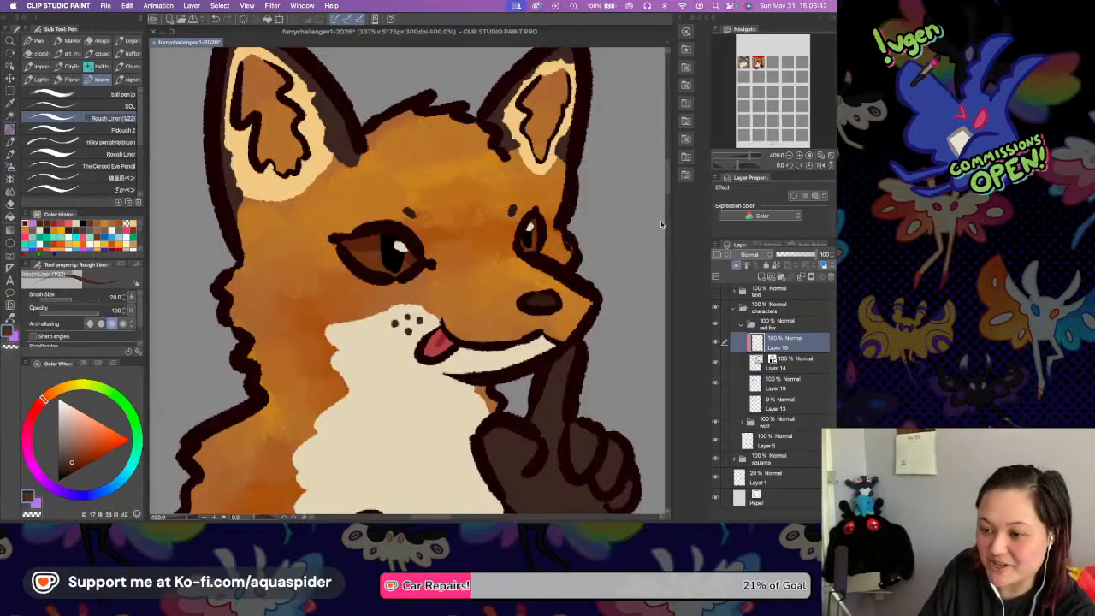
{"action": "left_click", "coordinate": [797, 158]}
{"action": "left_click_drag", "start_coordinate": [433, 289], "coordinate": [433, 499]}
{"action": "left_click_drag", "start_coordinate": [324, 174], "coordinate": [333, 186]}
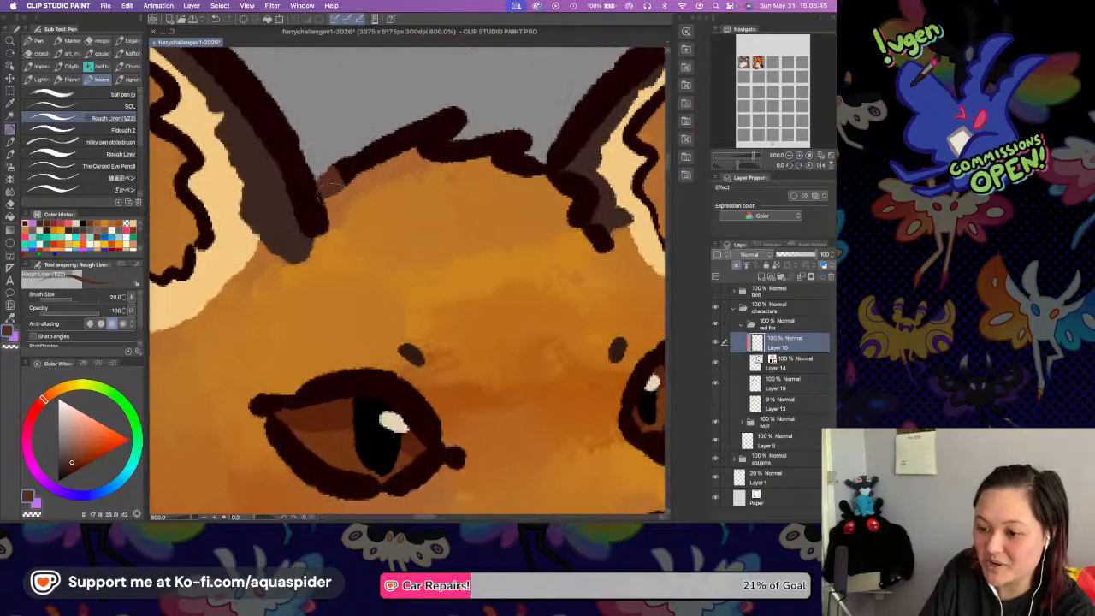
{"action": "key", "text": "super+z"}
Choose a more reddish brown and recolour the fur line across the top of the head, including the tuft at the right-hand ear.
{"action": "left_click", "coordinate": [74, 465]}
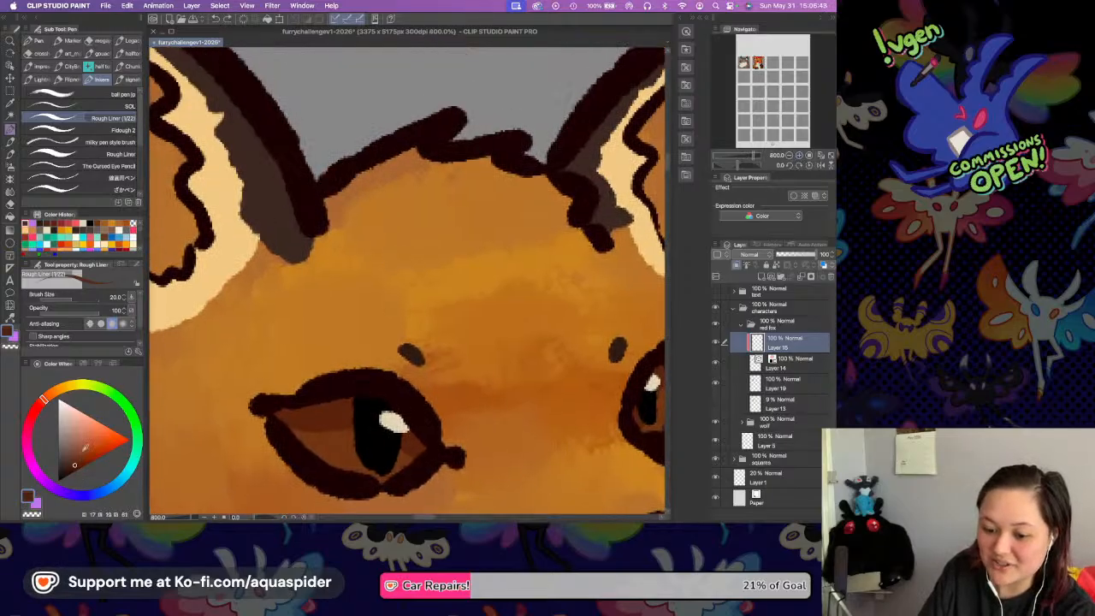
{"action": "mouse_move", "coordinate": [318, 190]}
{"action": "left_mouse_down"}
{"action": "mouse_move", "coordinate": [330, 173]}
{"action": "mouse_move", "coordinate": [331, 183]}
{"action": "mouse_move", "coordinate": [425, 126]}
{"action": "mouse_move", "coordinate": [387, 137]}
{"action": "mouse_move", "coordinate": [373, 158]}
{"action": "mouse_move", "coordinate": [458, 116]}
{"action": "left_mouse_up"}
{"action": "left_click_drag", "start_coordinate": [402, 154], "coordinate": [470, 128]}
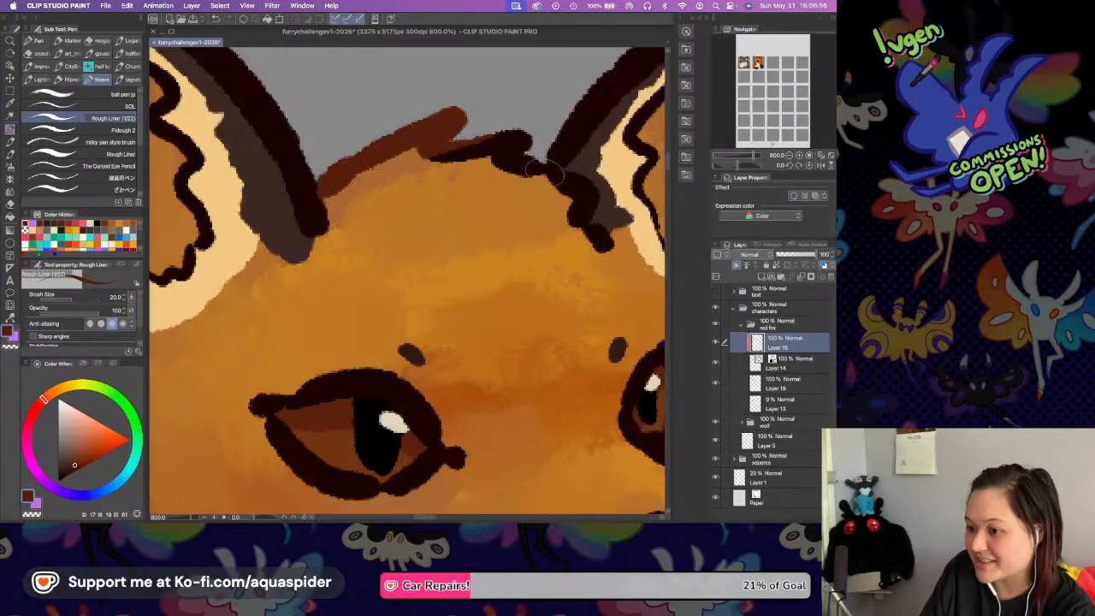
{"action": "left_click_drag", "start_coordinate": [534, 167], "coordinate": [520, 139]}
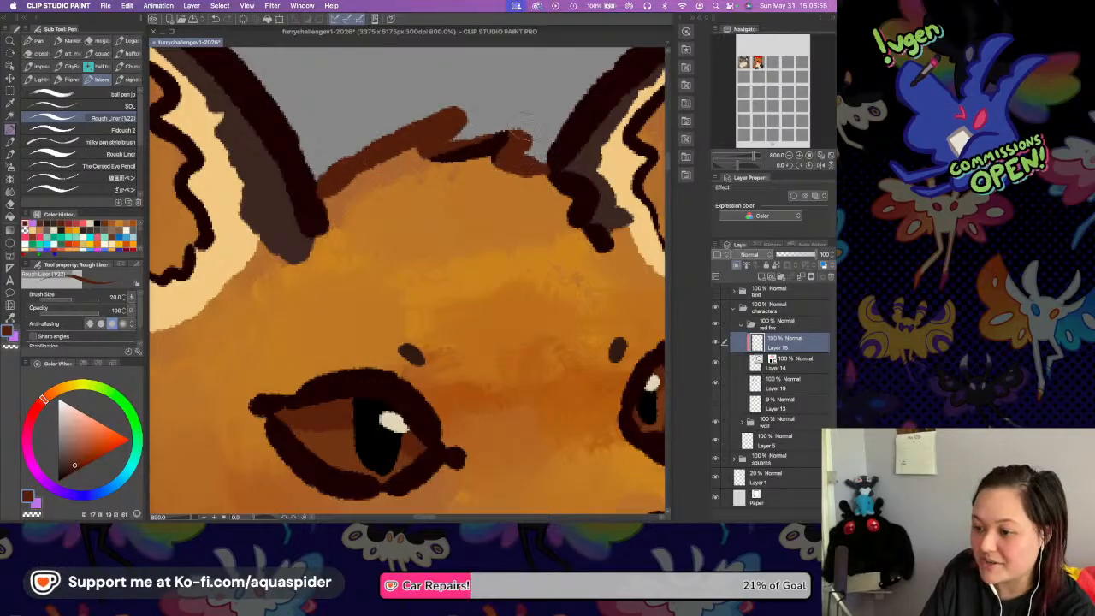
{"action": "left_click_drag", "start_coordinate": [431, 154], "coordinate": [514, 134]}
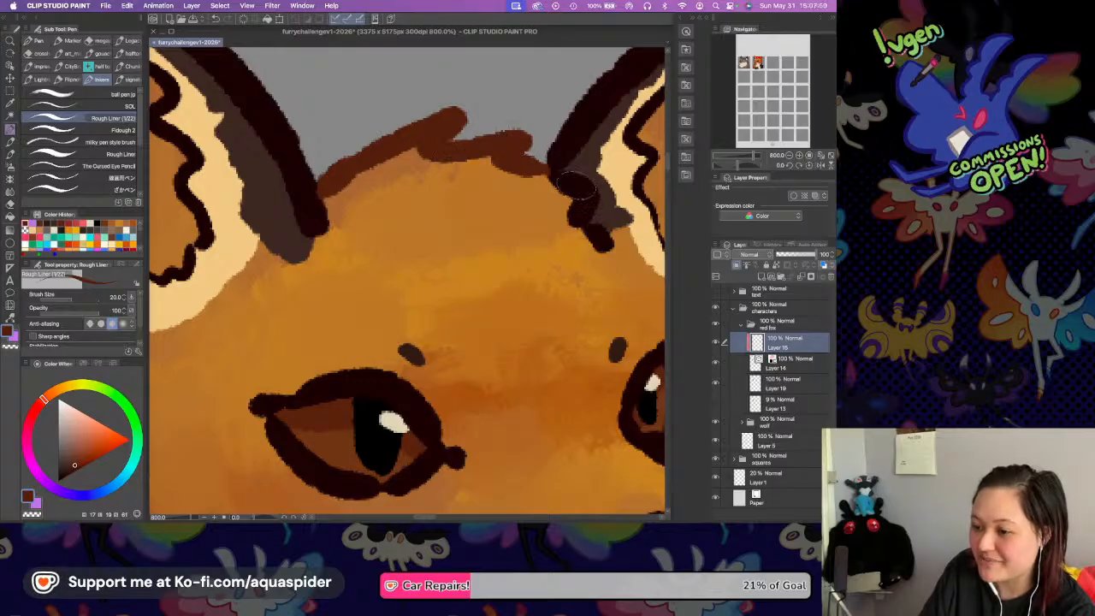
{"action": "mouse_move", "coordinate": [555, 176]}
{"action": "left_mouse_down"}
{"action": "mouse_move", "coordinate": [588, 182]}
{"action": "mouse_move", "coordinate": [586, 221]}
{"action": "mouse_move", "coordinate": [594, 195]}
{"action": "mouse_move", "coordinate": [598, 244]}
{"action": "left_mouse_up"}
Recolour the inner fur lines of the right-hand ear with the same reddish brown.
{"action": "left_click_drag", "start_coordinate": [488, 259], "coordinate": [379, 264]}
{"action": "left_click_drag", "start_coordinate": [570, 236], "coordinate": [436, 259]}
{"action": "mouse_move", "coordinate": [430, 107]}
{"action": "left_mouse_down"}
{"action": "mouse_move", "coordinate": [391, 165]}
{"action": "mouse_move", "coordinate": [399, 184]}
{"action": "mouse_move", "coordinate": [412, 179]}
{"action": "mouse_move", "coordinate": [394, 209]}
{"action": "mouse_move", "coordinate": [415, 260]}
{"action": "mouse_move", "coordinate": [427, 265]}
{"action": "mouse_move", "coordinate": [414, 250]}
{"action": "mouse_move", "coordinate": [444, 270]}
{"action": "mouse_move", "coordinate": [479, 176]}
{"action": "left_mouse_up"}
{"action": "left_click_drag", "start_coordinate": [503, 81], "coordinate": [475, 171]}
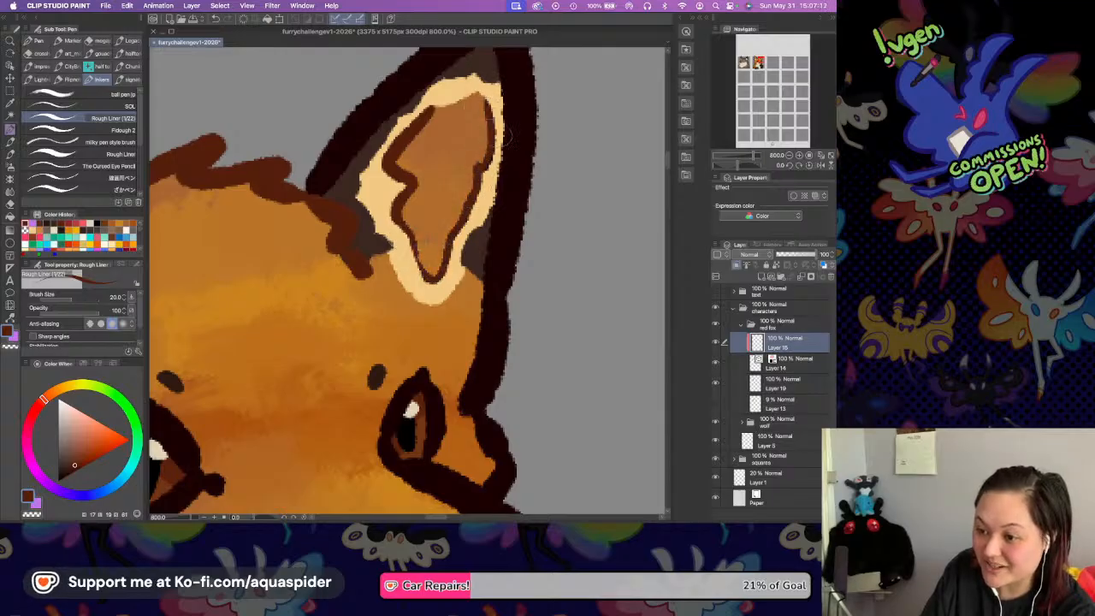
Recolour the jagged inner fur lines of the left-hand ear with the same reddish brown.
{"action": "left_click_drag", "start_coordinate": [411, 165], "coordinate": [592, 206]}
{"action": "mouse_move", "coordinate": [244, 119]}
{"action": "left_mouse_down"}
{"action": "mouse_move", "coordinate": [305, 169]}
{"action": "mouse_move", "coordinate": [282, 195]}
{"action": "mouse_move", "coordinate": [263, 159]}
{"action": "mouse_move", "coordinate": [326, 243]}
{"action": "mouse_move", "coordinate": [305, 240]}
{"action": "mouse_move", "coordinate": [325, 295]}
{"action": "left_mouse_up"}
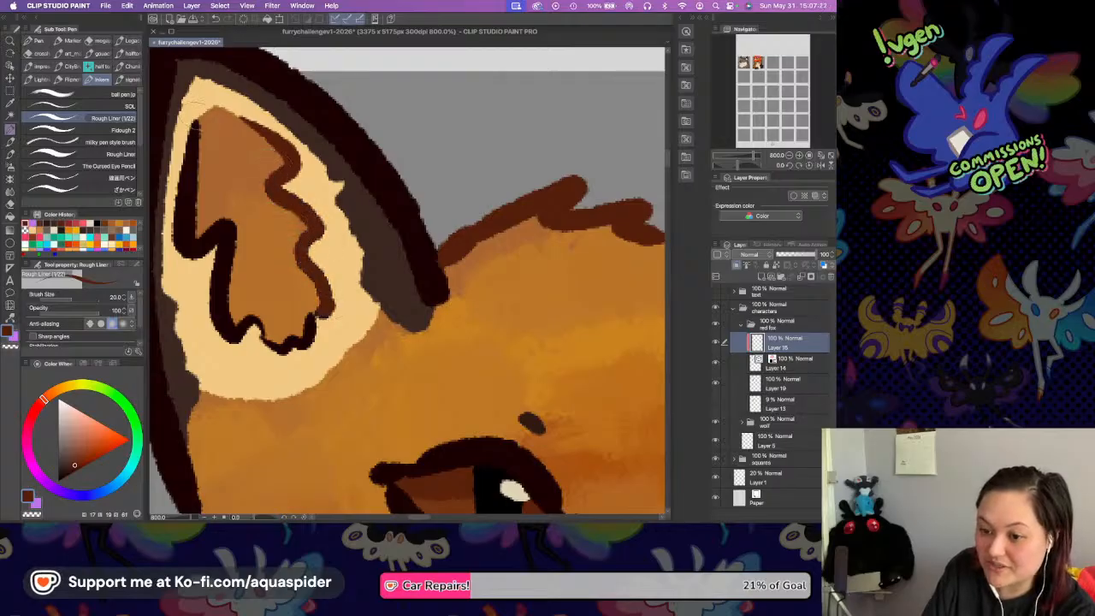
{"action": "left_click_drag", "start_coordinate": [196, 121], "coordinate": [179, 252]}
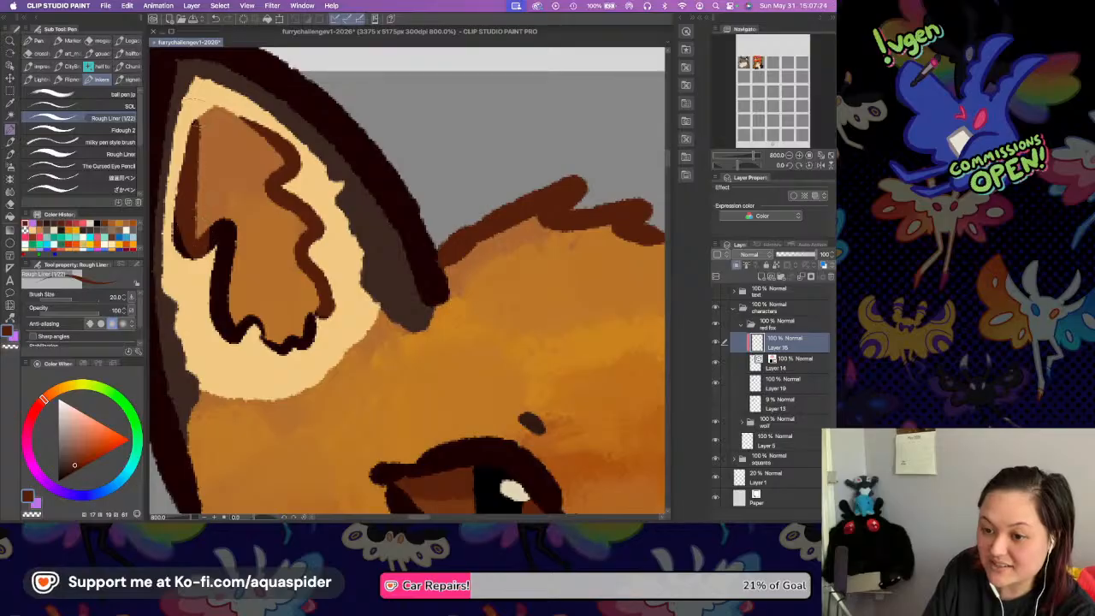
{"action": "mouse_move", "coordinate": [184, 199]}
{"action": "left_mouse_down"}
{"action": "mouse_move", "coordinate": [179, 236]}
{"action": "mouse_move", "coordinate": [214, 257]}
{"action": "mouse_move", "coordinate": [234, 224]}
{"action": "mouse_move", "coordinate": [216, 253]}
{"action": "mouse_move", "coordinate": [227, 339]}
{"action": "mouse_move", "coordinate": [248, 334]}
{"action": "left_mouse_up"}
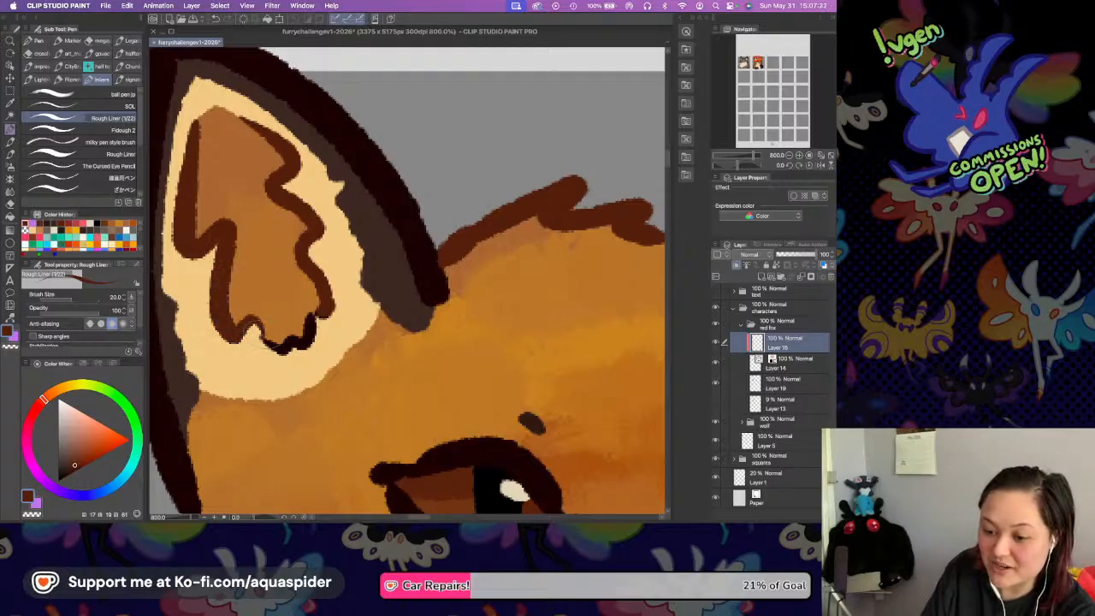
{"action": "key", "text": "super+z"}
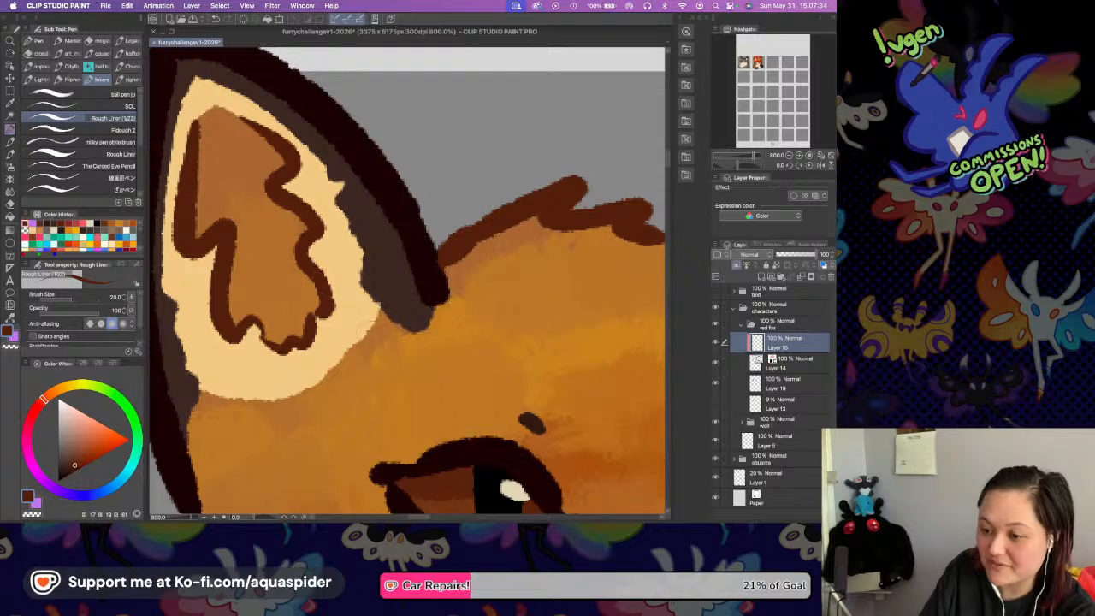
Recolour the jagged outline of the left-hand cheek and neck fur reddish brown down to the start of the shoulder.
{"action": "scroll", "coordinate": [507, 355], "scroll_direction": "down", "scroll_amount": 6}
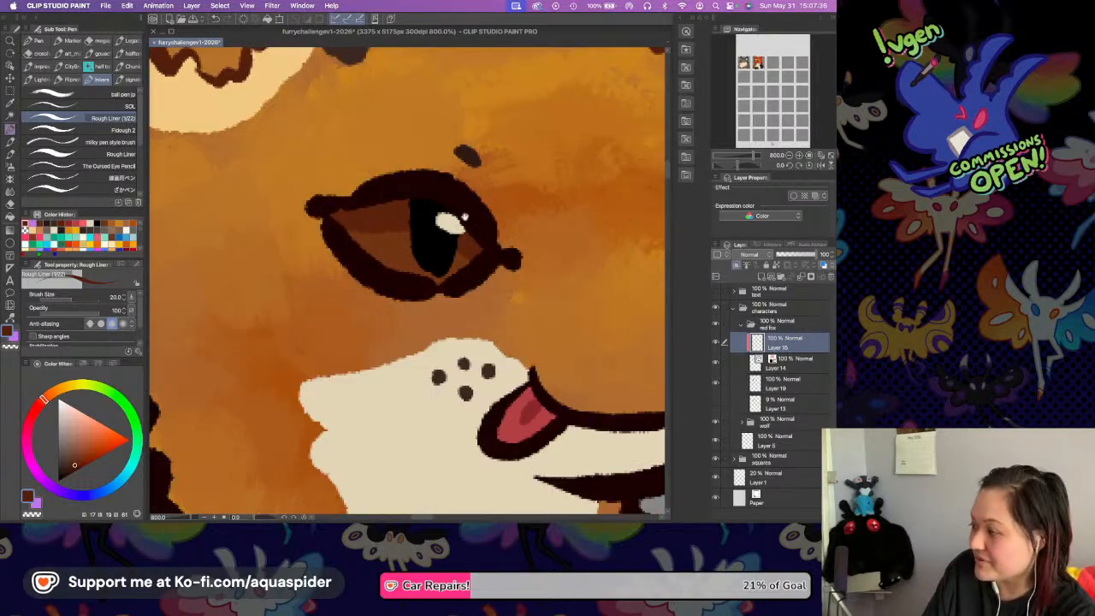
{"action": "scroll", "coordinate": [416, 223], "scroll_direction": "left", "scroll_amount": 5}
{"action": "mouse_move", "coordinate": [298, 198]}
{"action": "left_mouse_down"}
{"action": "mouse_move", "coordinate": [272, 280]}
{"action": "mouse_move", "coordinate": [300, 235]}
{"action": "mouse_move", "coordinate": [299, 252]}
{"action": "mouse_move", "coordinate": [252, 318]}
{"action": "mouse_move", "coordinate": [301, 265]}
{"action": "mouse_move", "coordinate": [306, 241]}
{"action": "mouse_move", "coordinate": [253, 336]}
{"action": "mouse_move", "coordinate": [261, 341]}
{"action": "mouse_move", "coordinate": [257, 307]}
{"action": "mouse_move", "coordinate": [261, 295]}
{"action": "mouse_move", "coordinate": [261, 359]}
{"action": "mouse_move", "coordinate": [280, 337]}
{"action": "mouse_move", "coordinate": [283, 380]}
{"action": "left_mouse_up"}
{"action": "mouse_move", "coordinate": [354, 386]}
{"action": "left_mouse_down"}
{"action": "mouse_move", "coordinate": [322, 228]}
{"action": "mouse_move", "coordinate": [304, 212]}
{"action": "left_mouse_up"}
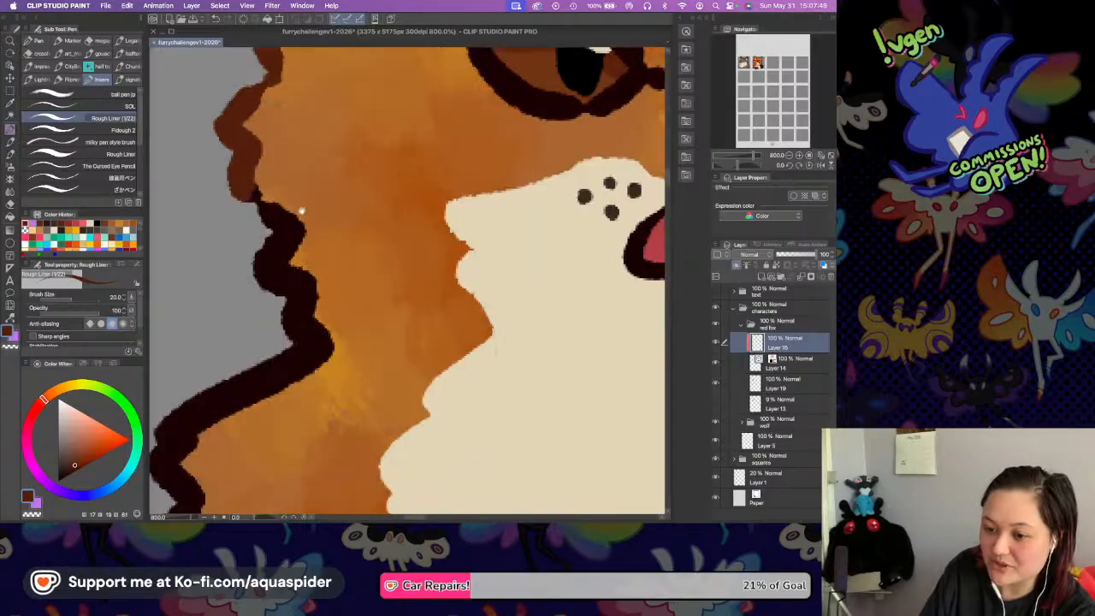
{"action": "mouse_move", "coordinate": [246, 190]}
{"action": "left_mouse_down"}
{"action": "mouse_move", "coordinate": [279, 212]}
{"action": "mouse_move", "coordinate": [313, 201]}
{"action": "mouse_move", "coordinate": [291, 224]}
{"action": "mouse_move", "coordinate": [243, 226]}
{"action": "mouse_move", "coordinate": [366, 232]}
{"action": "mouse_move", "coordinate": [394, 204]}
{"action": "left_mouse_up"}
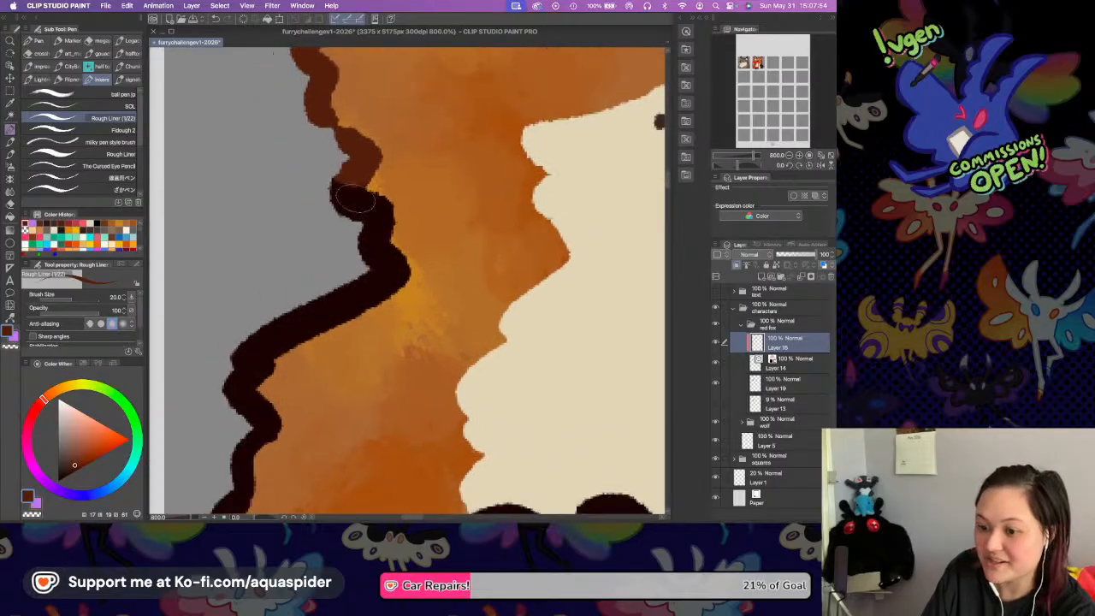
{"action": "mouse_move", "coordinate": [335, 179]}
{"action": "left_mouse_down"}
{"action": "mouse_move", "coordinate": [350, 208]}
{"action": "mouse_move", "coordinate": [358, 187]}
{"action": "mouse_move", "coordinate": [346, 190]}
{"action": "mouse_move", "coordinate": [383, 200]}
{"action": "mouse_move", "coordinate": [398, 271]}
{"action": "left_mouse_up"}
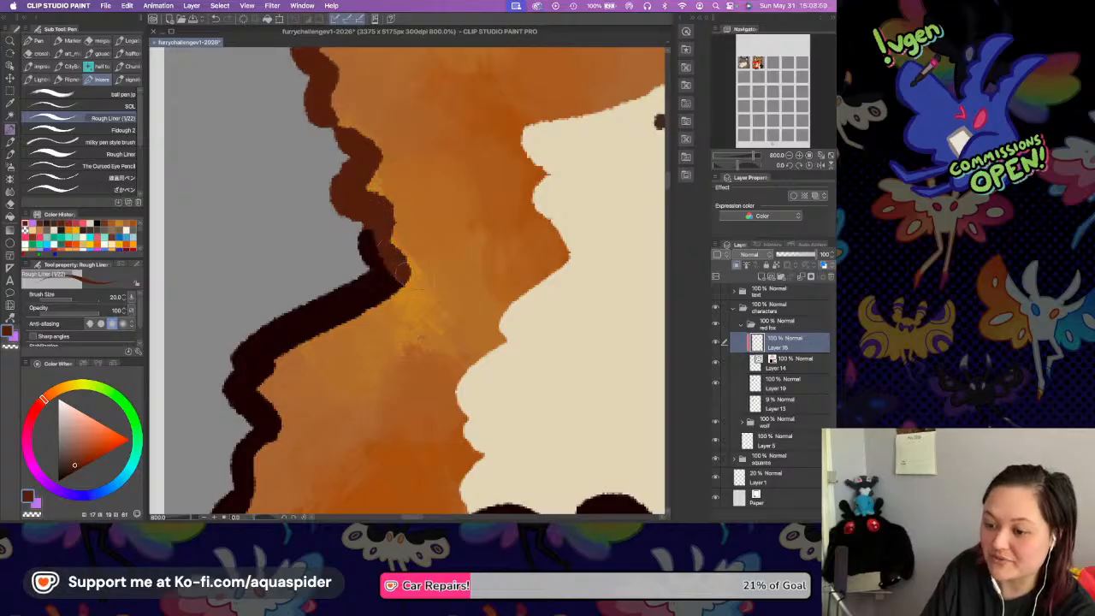
{"action": "left_click_drag", "start_coordinate": [363, 218], "coordinate": [400, 274]}
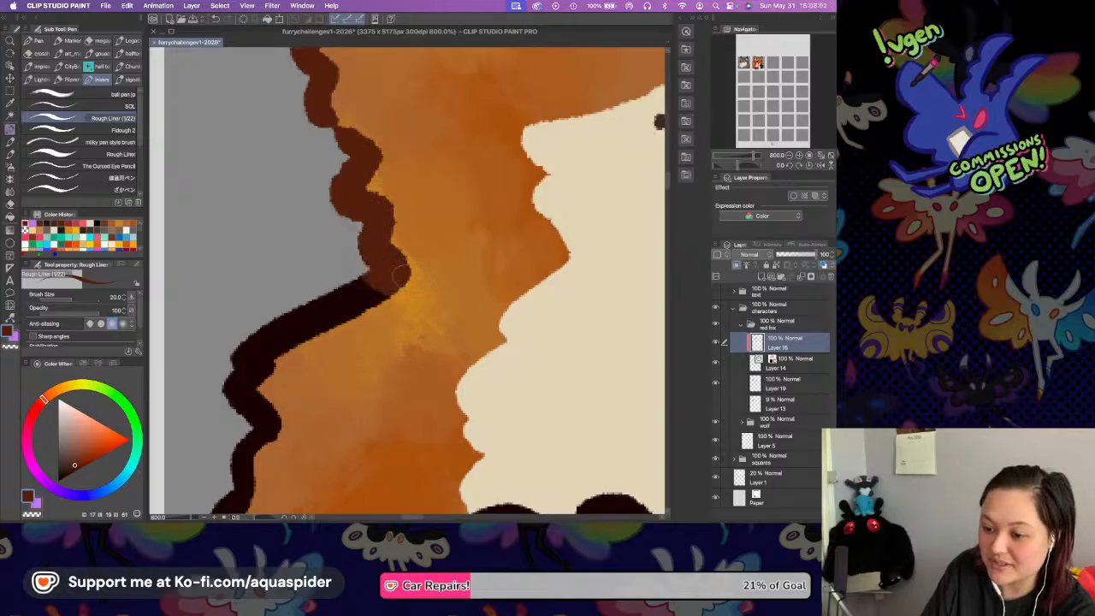
Recolour the left-hand shoulder and arm outline reddish brown, from the neck down to the lower edge of the fox's square.
{"action": "scroll", "coordinate": [340, 231], "scroll_direction": "down", "scroll_amount": 5}
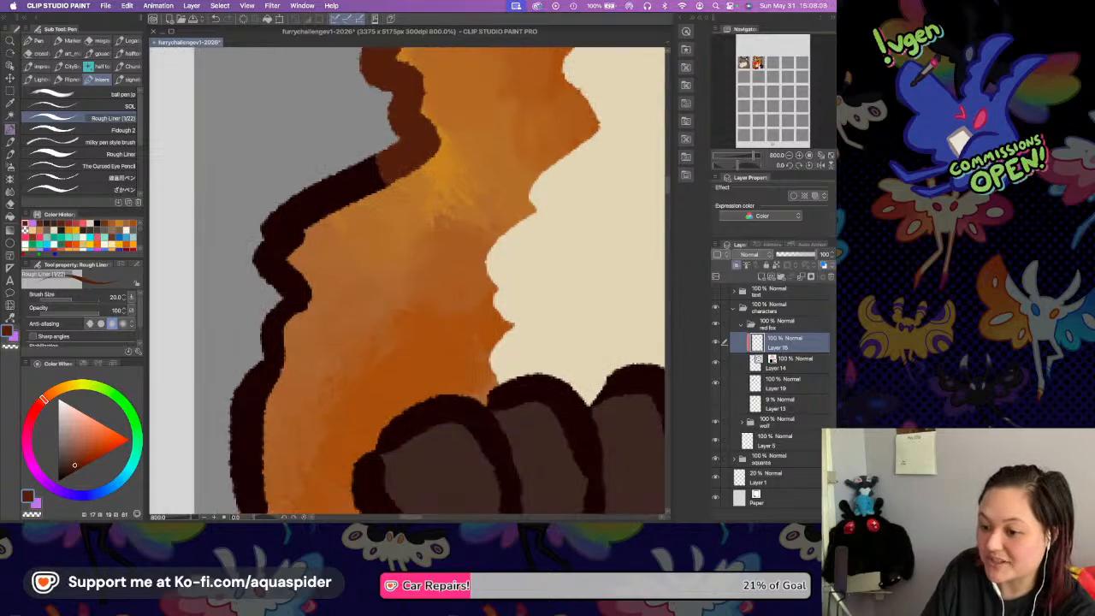
{"action": "mouse_move", "coordinate": [383, 157]}
{"action": "left_mouse_down"}
{"action": "mouse_move", "coordinate": [321, 192]}
{"action": "mouse_move", "coordinate": [385, 166]}
{"action": "left_mouse_up"}
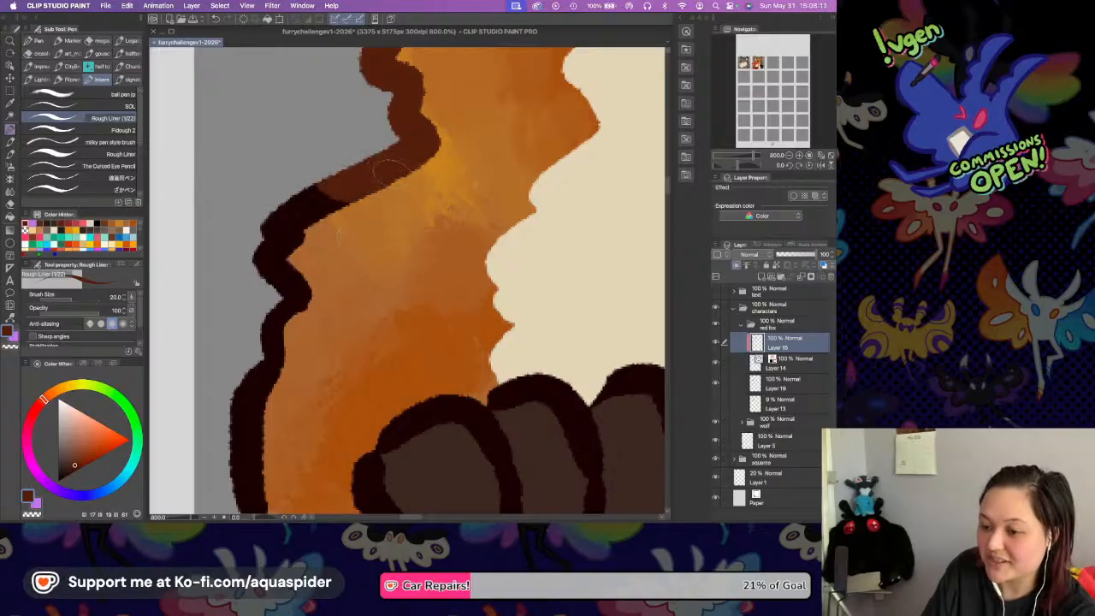
{"action": "mouse_move", "coordinate": [376, 176]}
{"action": "left_mouse_down"}
{"action": "mouse_move", "coordinate": [293, 198]}
{"action": "mouse_move", "coordinate": [347, 195]}
{"action": "left_mouse_up"}
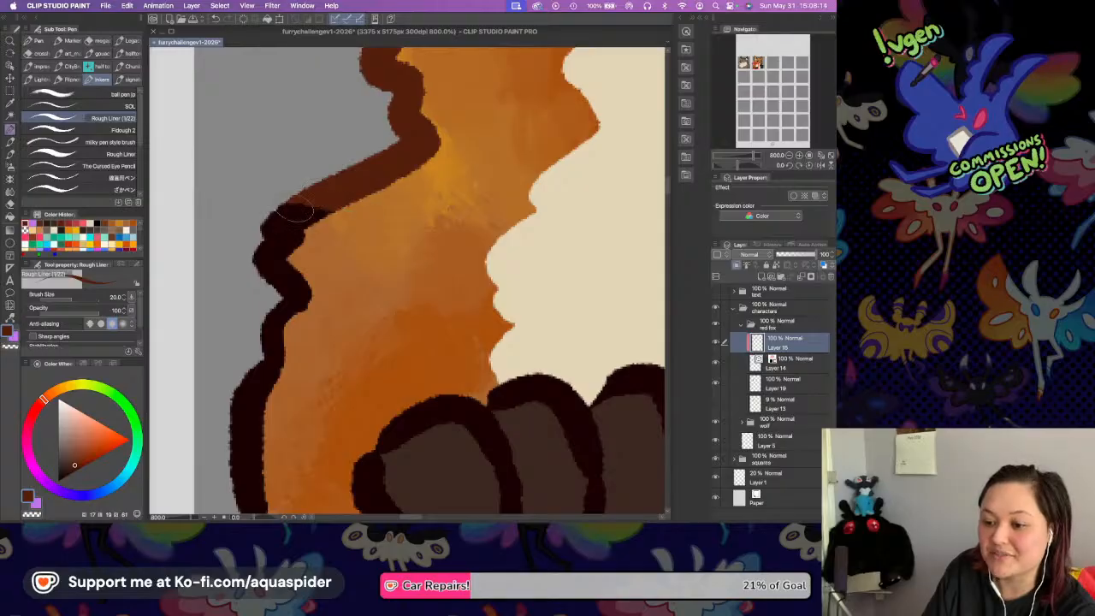
{"action": "left_click_drag", "start_coordinate": [266, 203], "coordinate": [335, 202]}
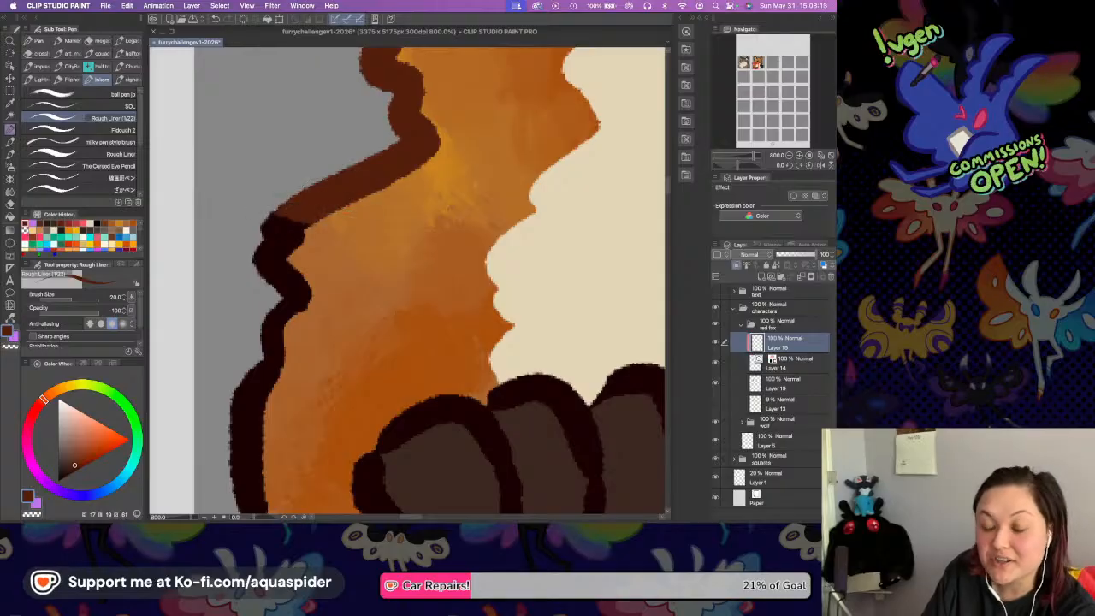
{"action": "mouse_move", "coordinate": [270, 218]}
{"action": "left_mouse_down"}
{"action": "mouse_move", "coordinate": [303, 225]}
{"action": "mouse_move", "coordinate": [287, 240]}
{"action": "mouse_move", "coordinate": [301, 303]}
{"action": "left_mouse_up"}
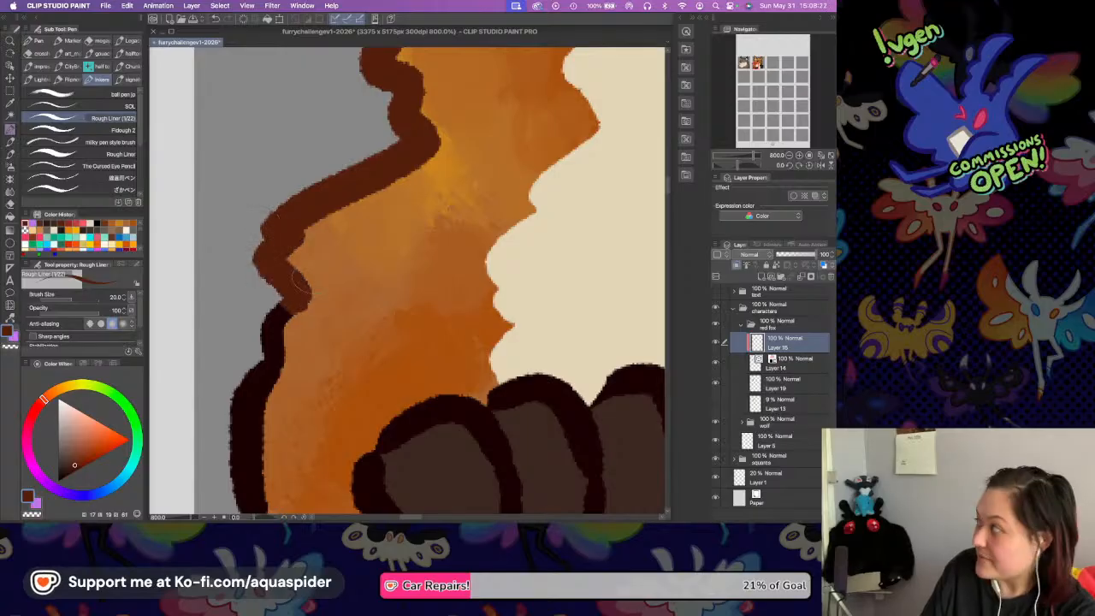
{"action": "left_click_drag", "start_coordinate": [330, 305], "coordinate": [328, 183]}
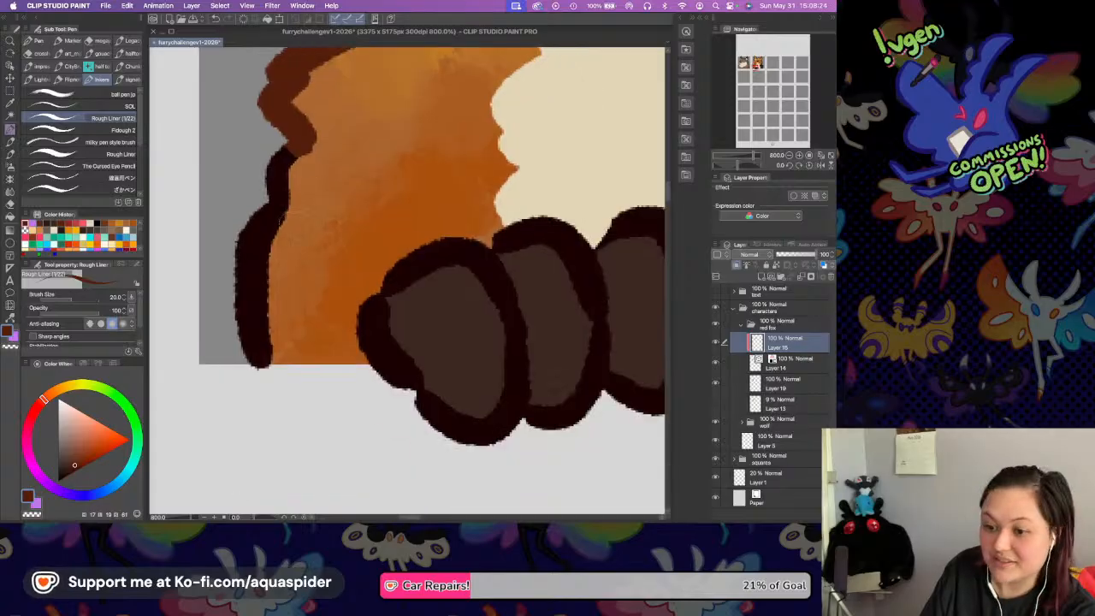
{"action": "mouse_move", "coordinate": [293, 141]}
{"action": "left_mouse_down"}
{"action": "mouse_move", "coordinate": [264, 246]}
{"action": "mouse_move", "coordinate": [269, 202]}
{"action": "mouse_move", "coordinate": [262, 227]}
{"action": "mouse_move", "coordinate": [259, 366]}
{"action": "left_mouse_up"}
{"action": "mouse_move", "coordinate": [246, 214]}
{"action": "left_mouse_down"}
{"action": "mouse_move", "coordinate": [246, 330]}
{"action": "mouse_move", "coordinate": [257, 368]}
{"action": "left_mouse_up"}
Recolour the short neck fur line below the jaw, next to the raised paw, reddish brown.
{"action": "left_click_drag", "start_coordinate": [440, 237], "coordinate": [218, 379]}
{"action": "left_click_drag", "start_coordinate": [604, 89], "coordinate": [424, 181]}
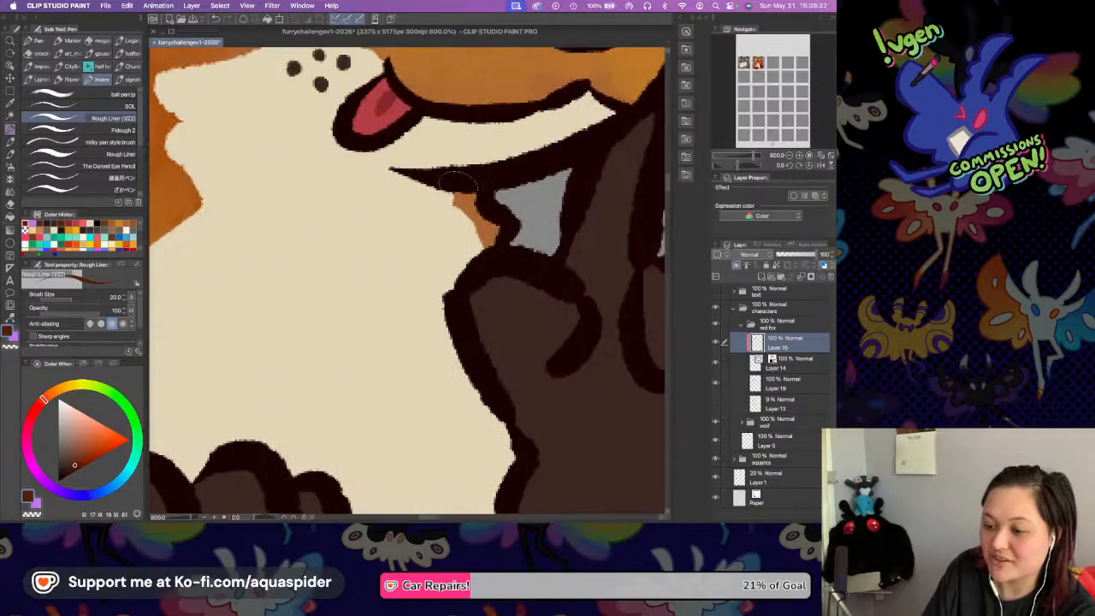
{"action": "mouse_move", "coordinate": [486, 198]}
{"action": "left_mouse_down"}
{"action": "mouse_move", "coordinate": [510, 220]}
{"action": "mouse_move", "coordinate": [473, 240]}
{"action": "mouse_move", "coordinate": [511, 227]}
{"action": "mouse_move", "coordinate": [467, 190]}
{"action": "mouse_move", "coordinate": [483, 211]}
{"action": "left_mouse_up"}
{"action": "key", "text": "super+z"}
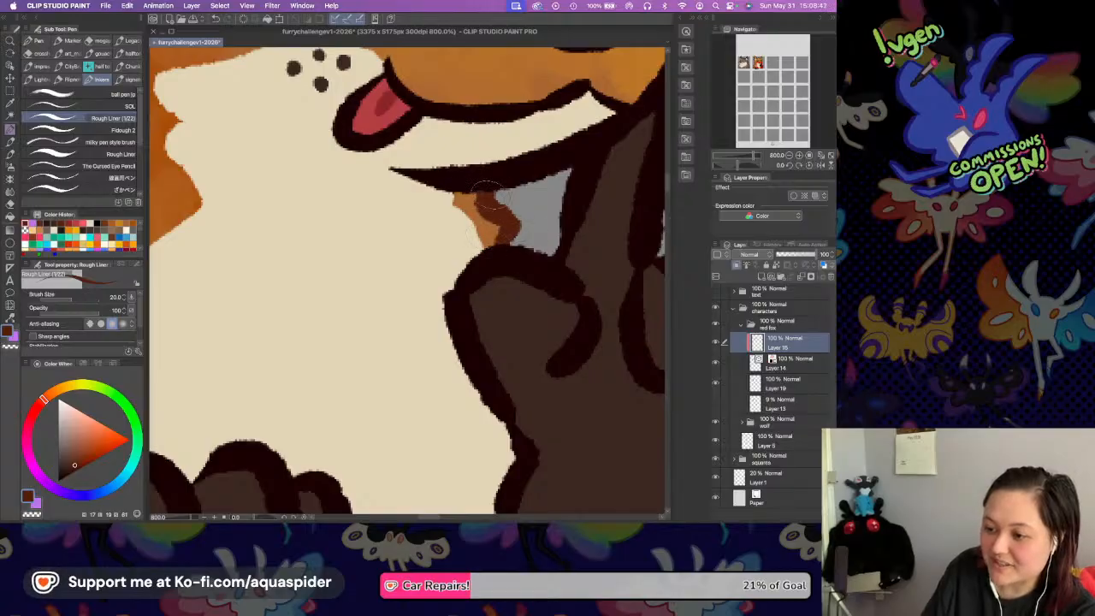
Recolour the outline from the right-hand eye along the muzzle bridge to the snout tip, plus the lower part of the far cheek.
{"action": "scroll", "coordinate": [473, 201], "scroll_direction": "up", "scroll_amount": 10}
{"action": "mouse_move", "coordinate": [425, 255]}
{"action": "left_mouse_down"}
{"action": "mouse_move", "coordinate": [400, 248]}
{"action": "mouse_move", "coordinate": [402, 238]}
{"action": "mouse_move", "coordinate": [409, 261]}
{"action": "mouse_move", "coordinate": [483, 229]}
{"action": "left_mouse_up"}
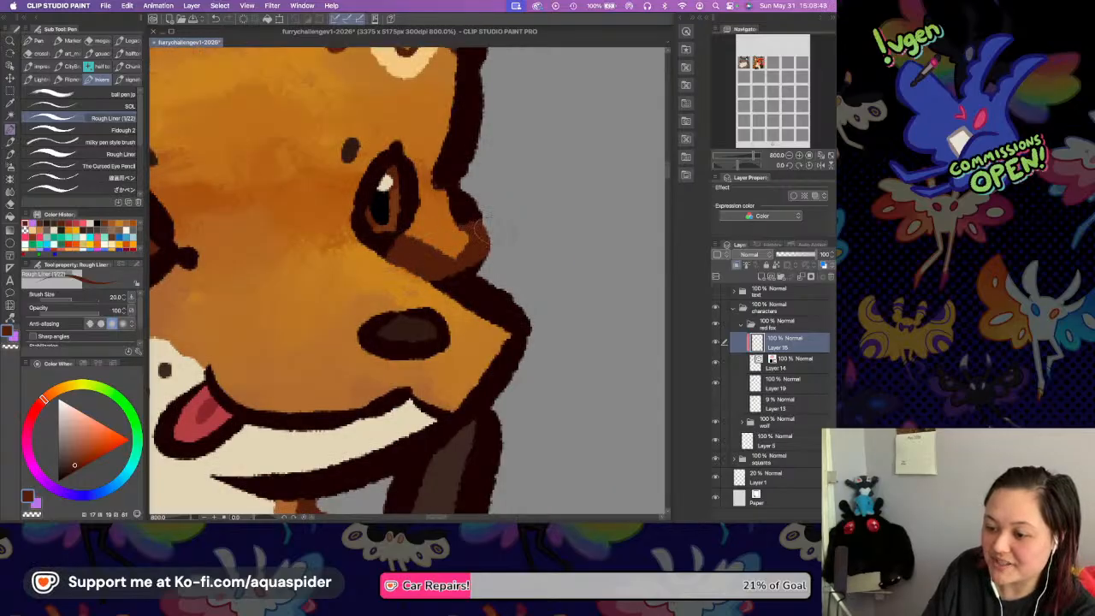
{"action": "left_click_drag", "start_coordinate": [428, 277], "coordinate": [526, 336]}
{"action": "mouse_move", "coordinate": [460, 263]}
{"action": "left_mouse_down"}
{"action": "mouse_move", "coordinate": [479, 291]}
{"action": "mouse_move", "coordinate": [468, 267]}
{"action": "left_mouse_up"}
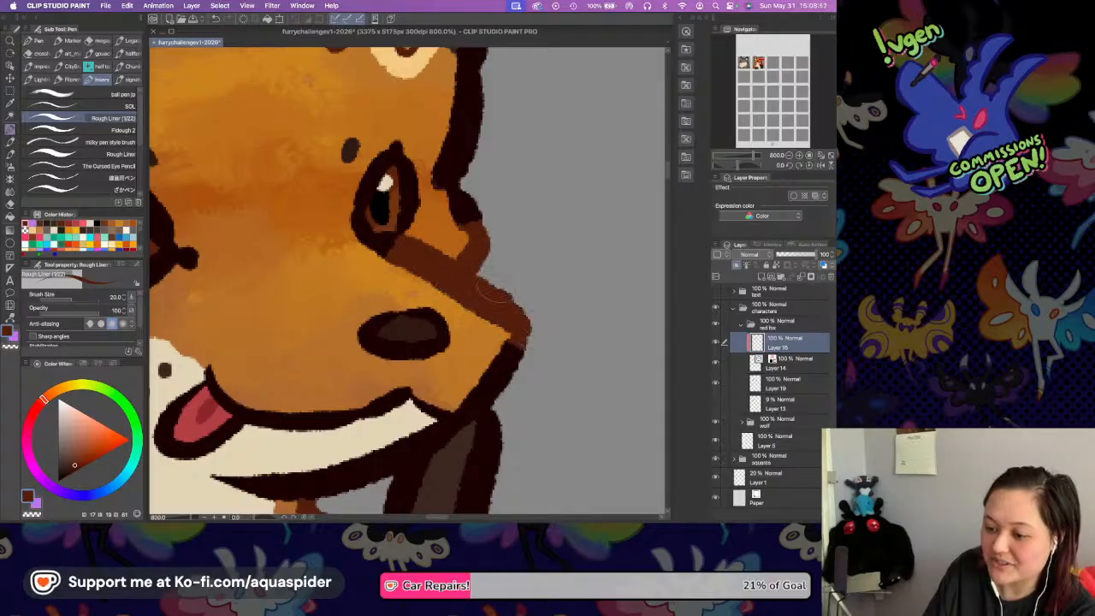
{"action": "mouse_move", "coordinate": [473, 403]}
{"action": "left_mouse_down"}
{"action": "mouse_move", "coordinate": [518, 348]}
{"action": "mouse_move", "coordinate": [476, 388]}
{"action": "mouse_move", "coordinate": [516, 324]}
{"action": "left_mouse_up"}
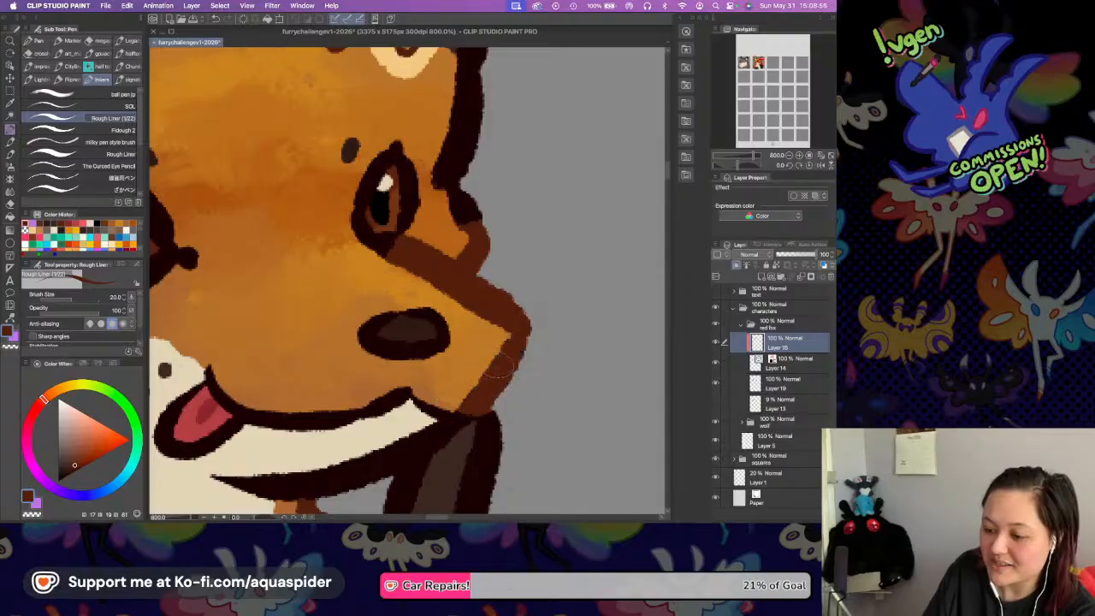
Recolour the right-hand head outline reddish brown from the base of the ear down through the far cheek tuft.
{"action": "left_click_drag", "start_coordinate": [384, 365], "coordinate": [440, 302]}
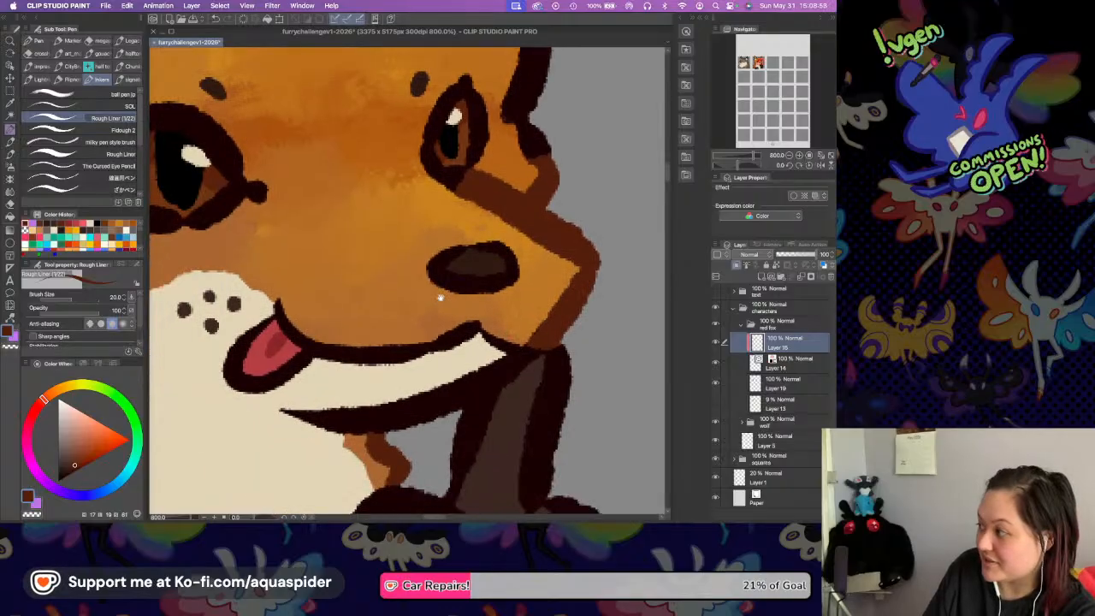
{"action": "left_click_drag", "start_coordinate": [482, 240], "coordinate": [447, 396]}
{"action": "mouse_move", "coordinate": [494, 164]}
{"action": "left_mouse_down"}
{"action": "mouse_move", "coordinate": [473, 249]}
{"action": "mouse_move", "coordinate": [499, 272]}
{"action": "mouse_move", "coordinate": [481, 332]}
{"action": "mouse_move", "coordinate": [479, 315]}
{"action": "left_mouse_up"}
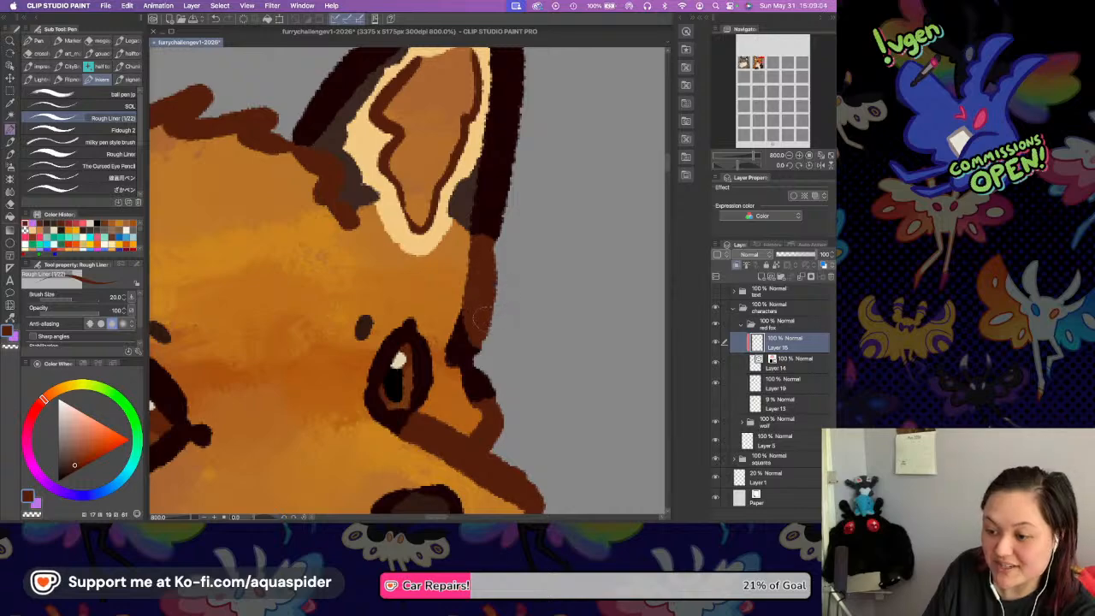
{"action": "left_click_drag", "start_coordinate": [463, 309], "coordinate": [472, 383]}
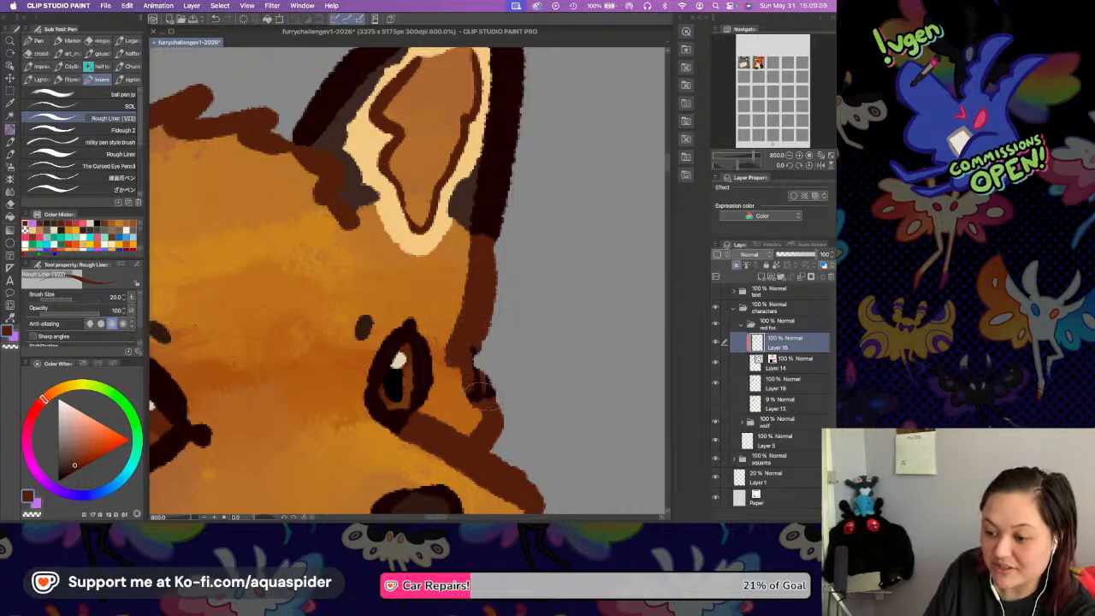
{"action": "left_click_drag", "start_coordinate": [470, 366], "coordinate": [487, 402]}
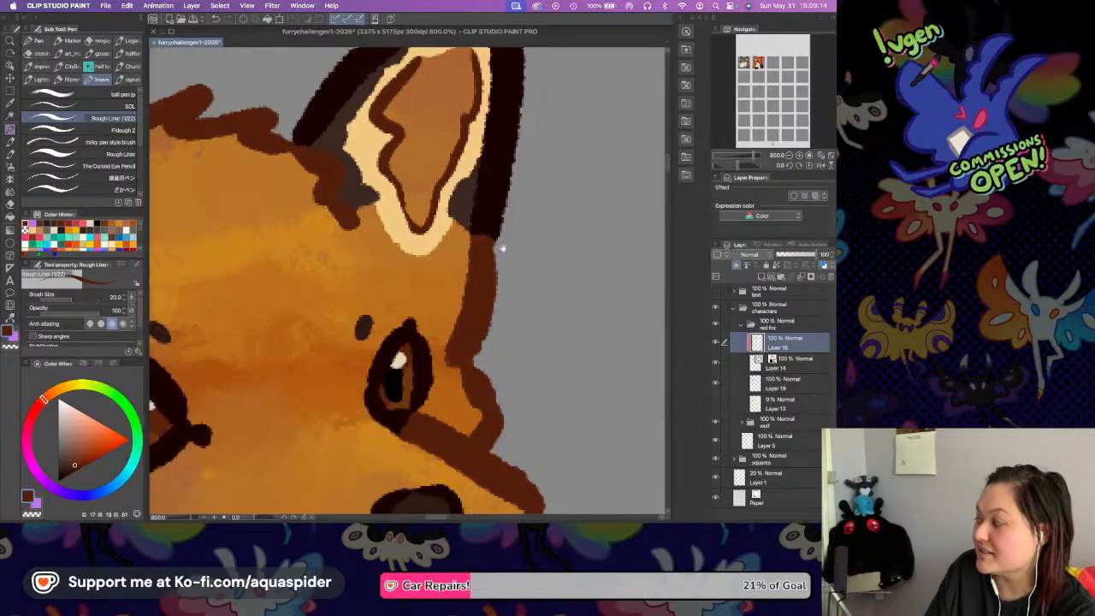
Review the recoloured line art on the whole fox at 200% zoom.
{"action": "left_click_drag", "start_coordinate": [482, 244], "coordinate": [517, 273]}
{"action": "left_click_drag", "start_coordinate": [445, 255], "coordinate": [514, 267]}
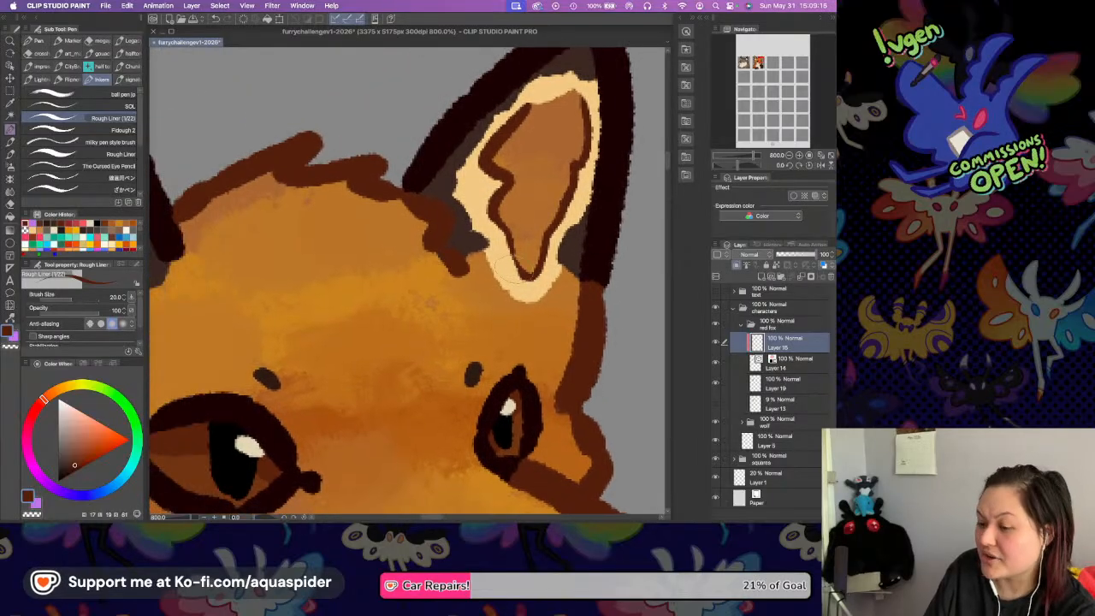
{"action": "left_click_drag", "start_coordinate": [436, 251], "coordinate": [497, 267]}
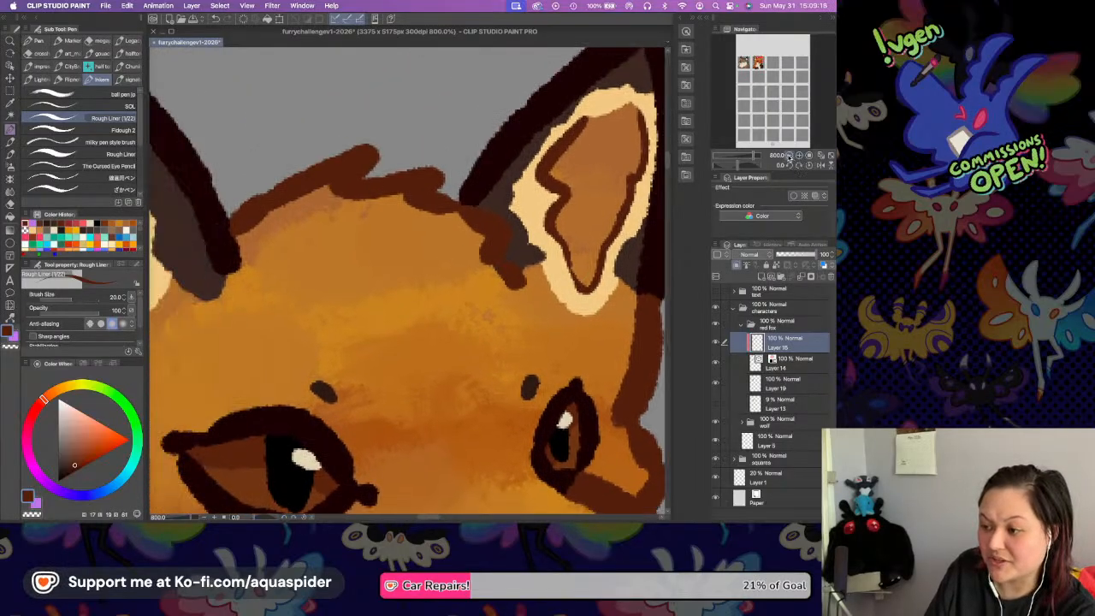
{"action": "left_click", "coordinate": [789, 155]}
{"action": "left_click", "coordinate": [790, 155]}
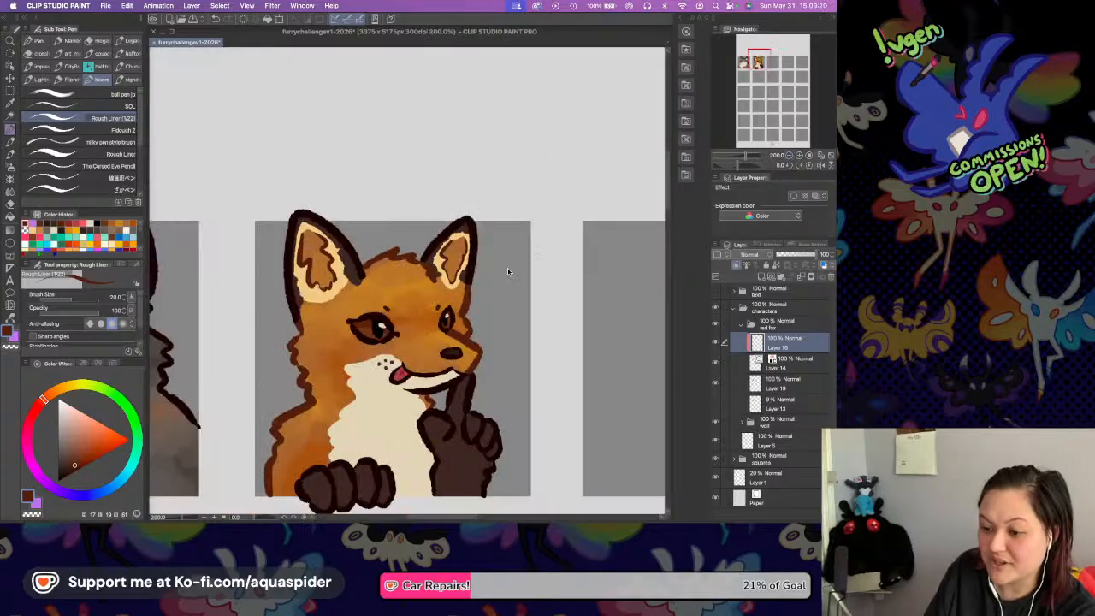
{"action": "left_click_drag", "start_coordinate": [498, 353], "coordinate": [506, 285]}
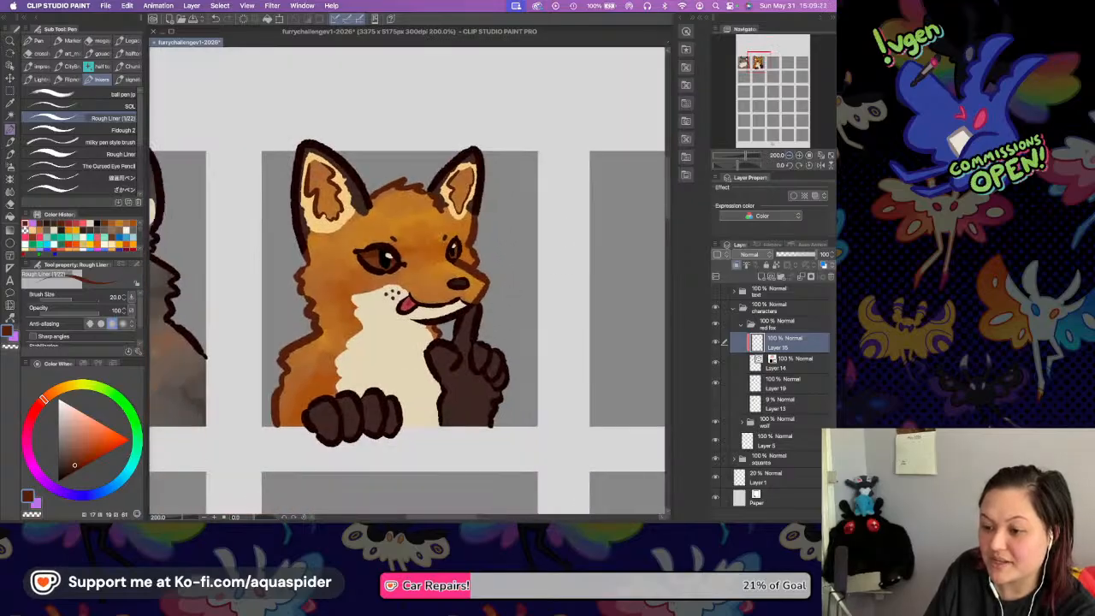
Collapse the red fox folder, show the text folder and compare the finished Red Fox square with the Grey Wolf square.
{"action": "left_click", "coordinate": [741, 327]}
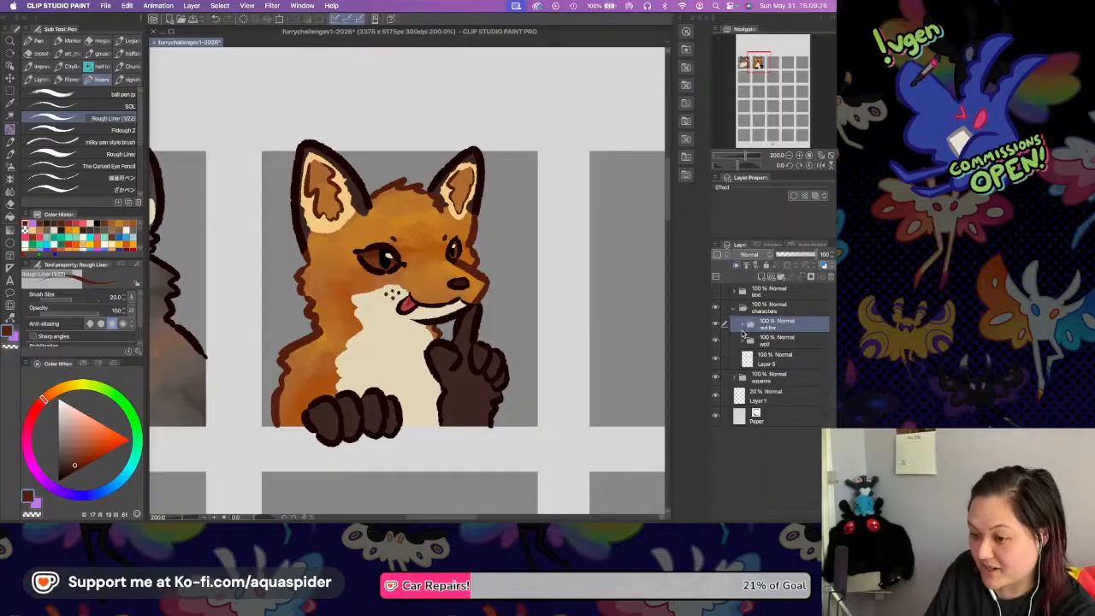
{"action": "left_click", "coordinate": [716, 291]}
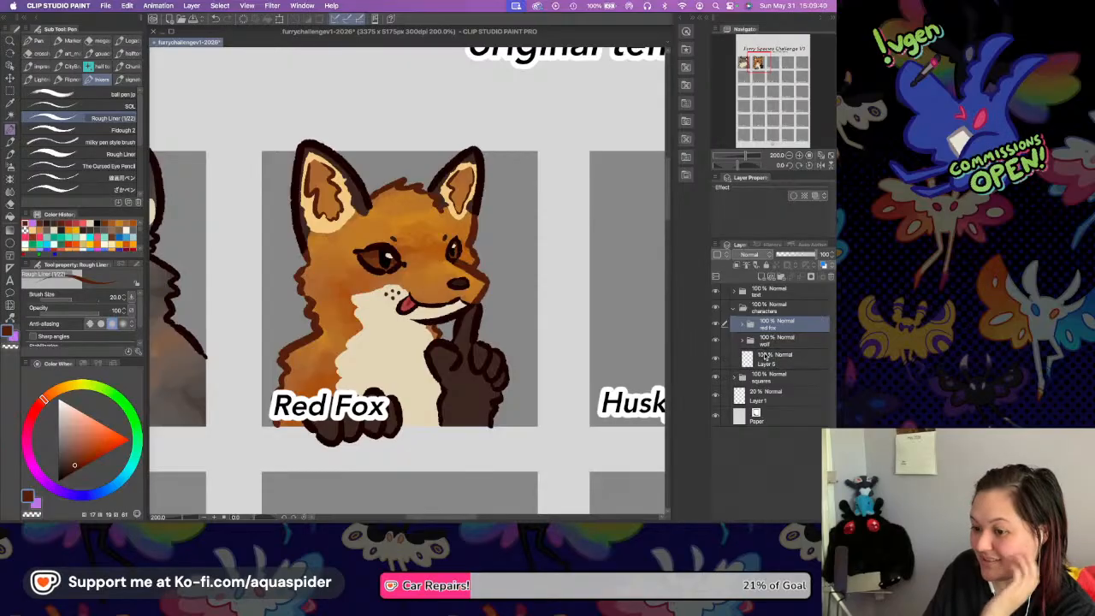
{"action": "scroll", "coordinate": [521, 338], "scroll_direction": "left", "scroll_amount": 5}
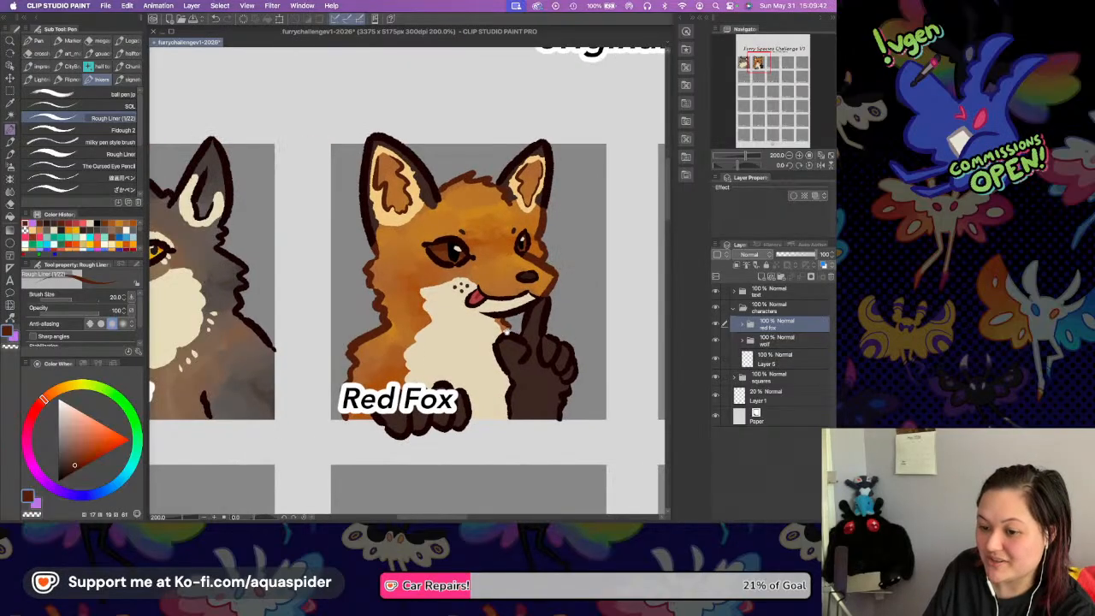
{"action": "left_click_drag", "start_coordinate": [612, 340], "coordinate": [637, 334]}
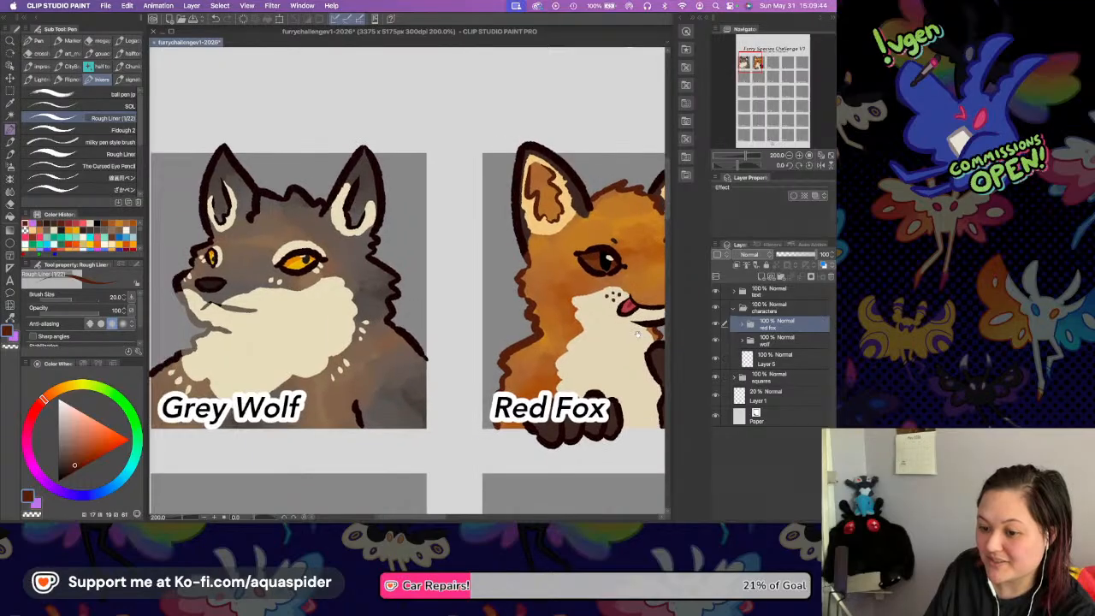
{"action": "scroll", "coordinate": [637, 334], "scroll_direction": "right", "scroll_amount": 6}
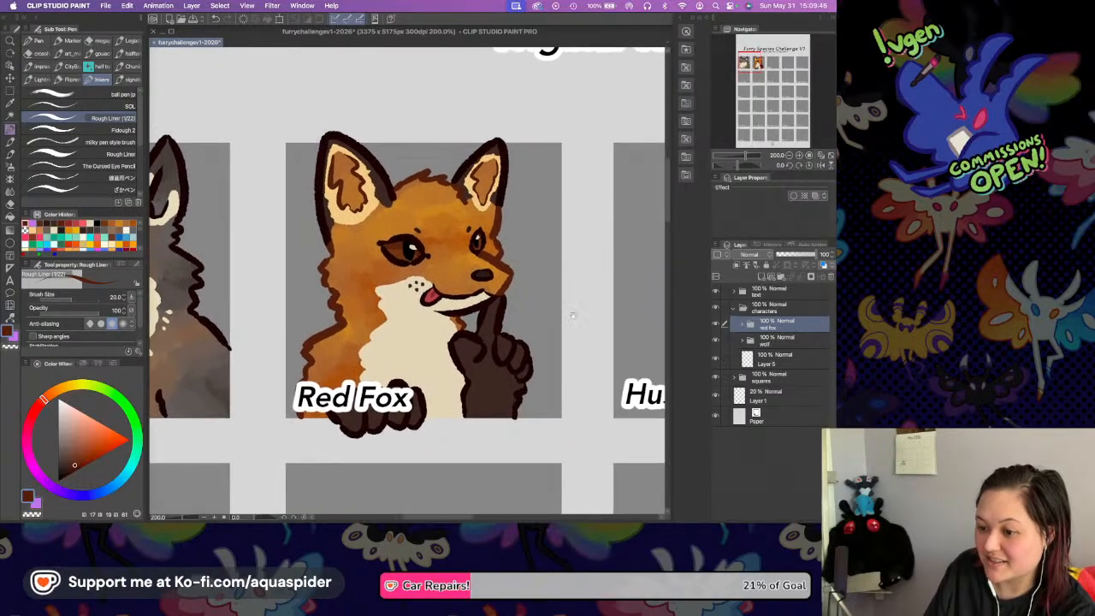
Create a new folder above the red fox folder with an empty layer inside it for the Husky square.
{"action": "scroll", "coordinate": [499, 321], "scroll_direction": "right", "scroll_amount": 3}
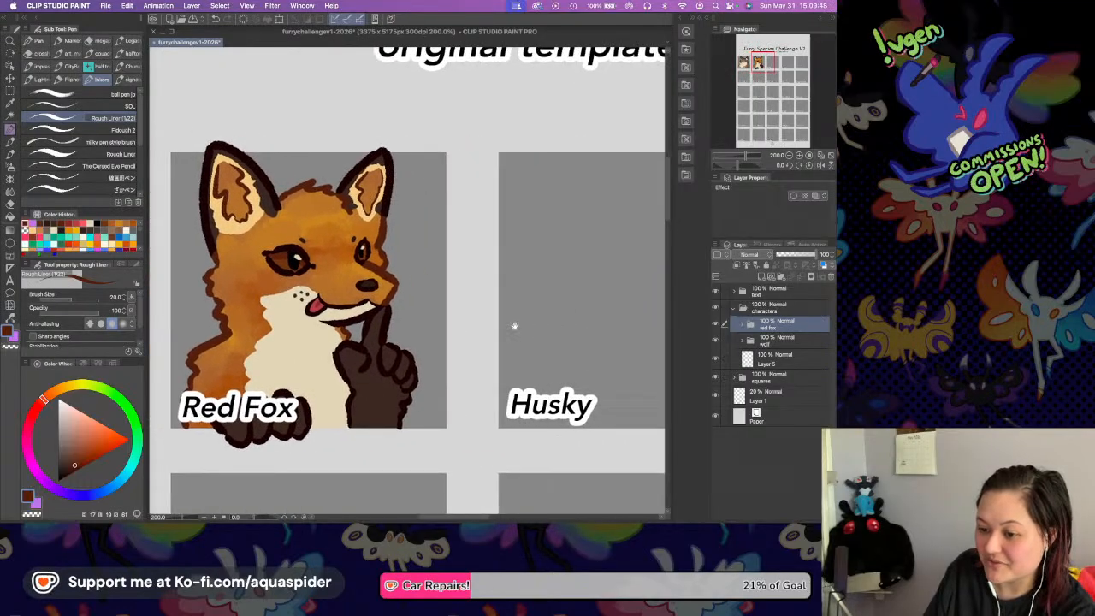
{"action": "scroll", "coordinate": [540, 325], "scroll_direction": "right", "scroll_amount": 3}
{"action": "scroll", "coordinate": [570, 330], "scroll_direction": "right", "scroll_amount": 3}
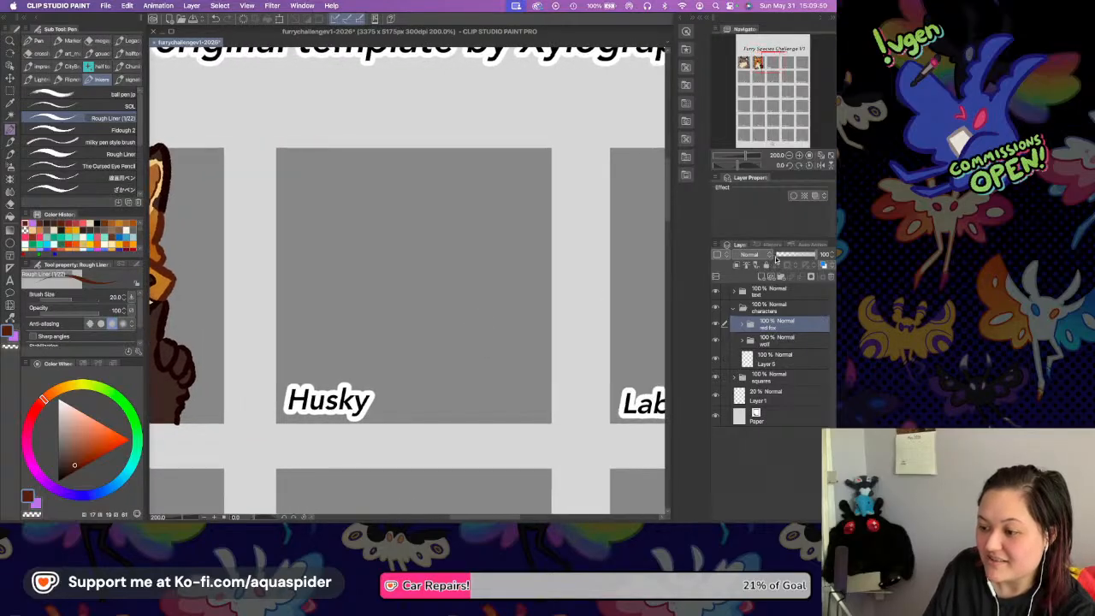
{"action": "left_click", "coordinate": [780, 276]}
{"action": "left_click", "coordinate": [762, 277]}
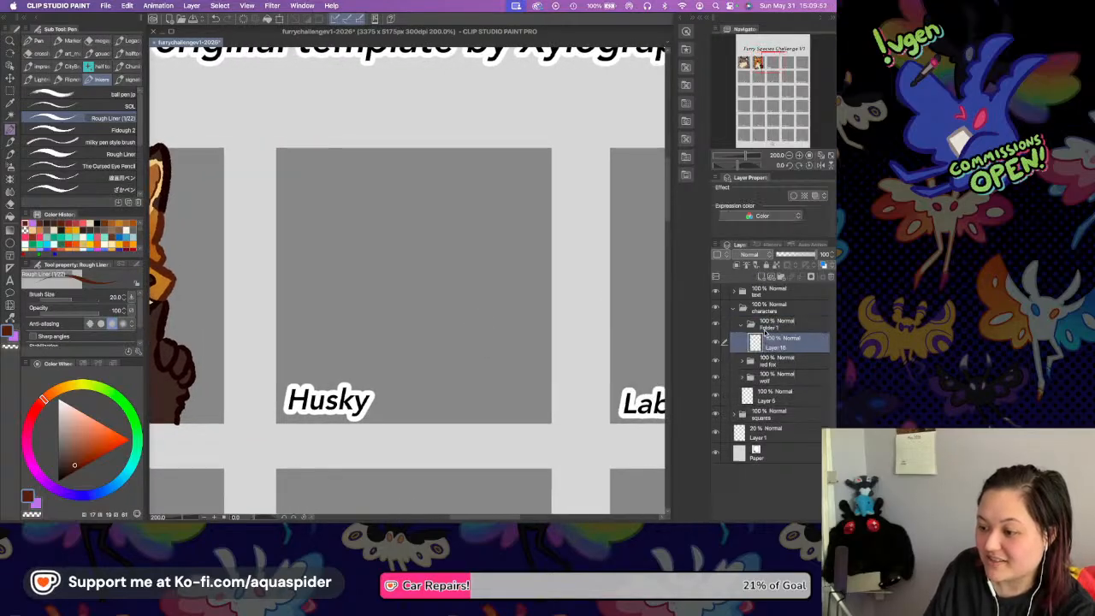
Hide the text folder and save the document.
{"action": "left_click", "coordinate": [715, 292]}
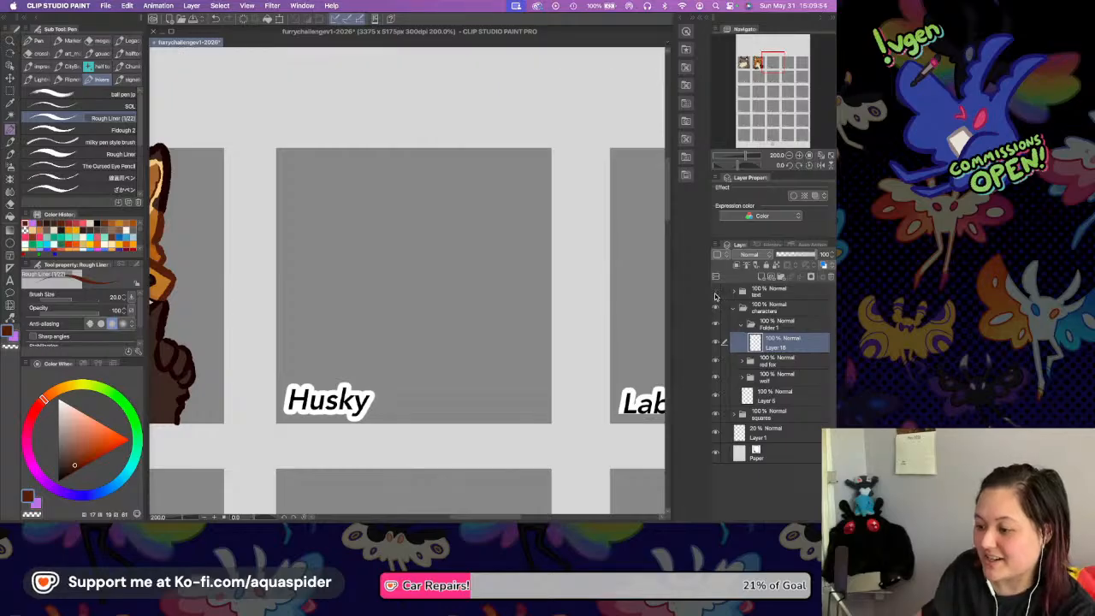
{"action": "key", "text": "super+s"}
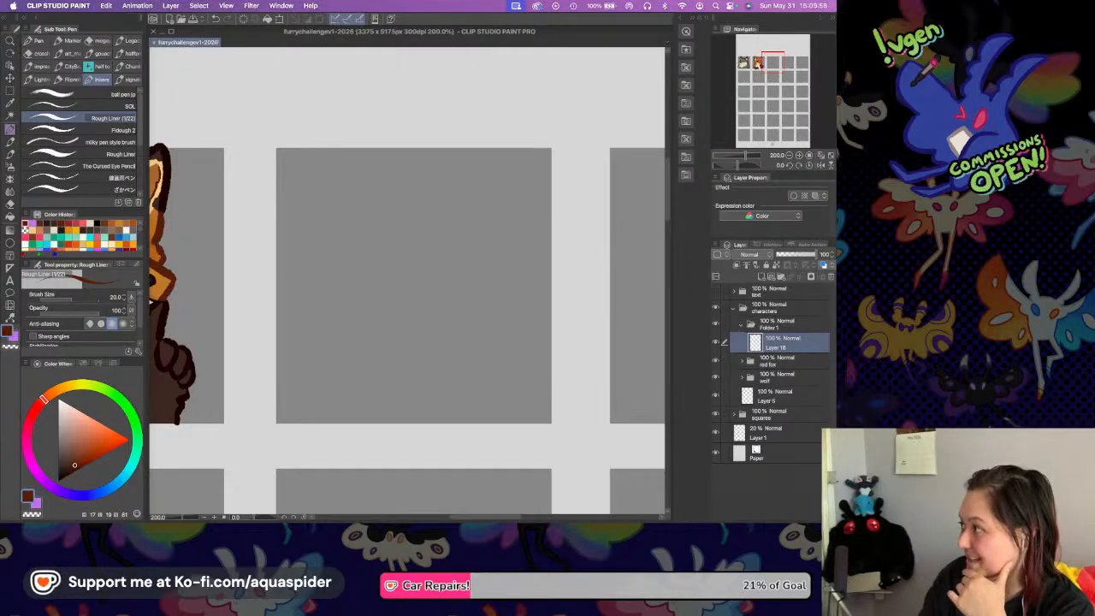
{"action": "key", "text": "super+Tab"}
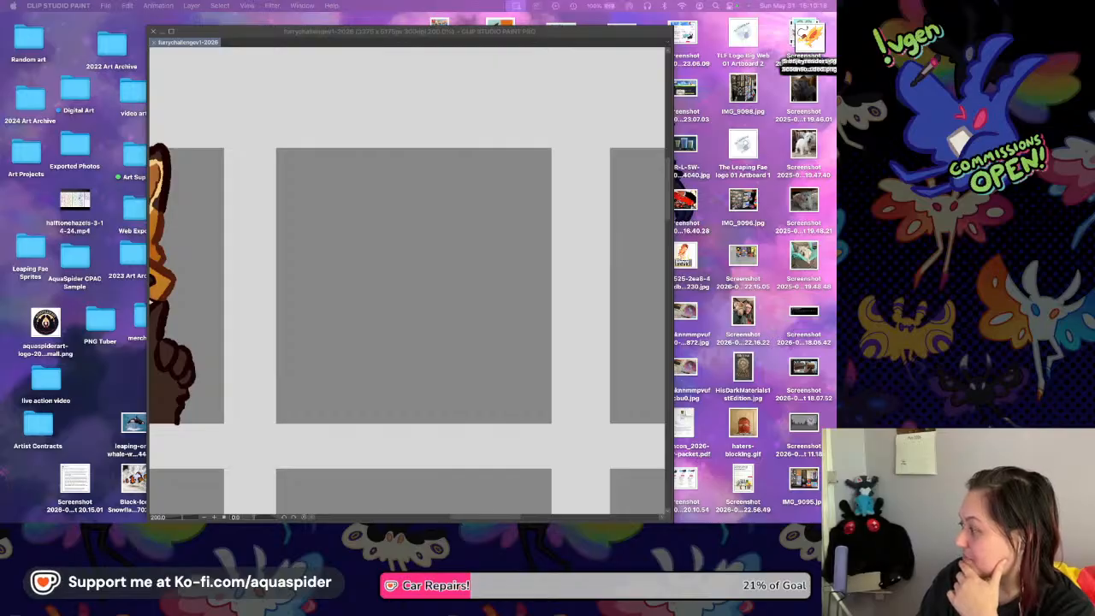
{"action": "left_click", "coordinate": [559, 389]}
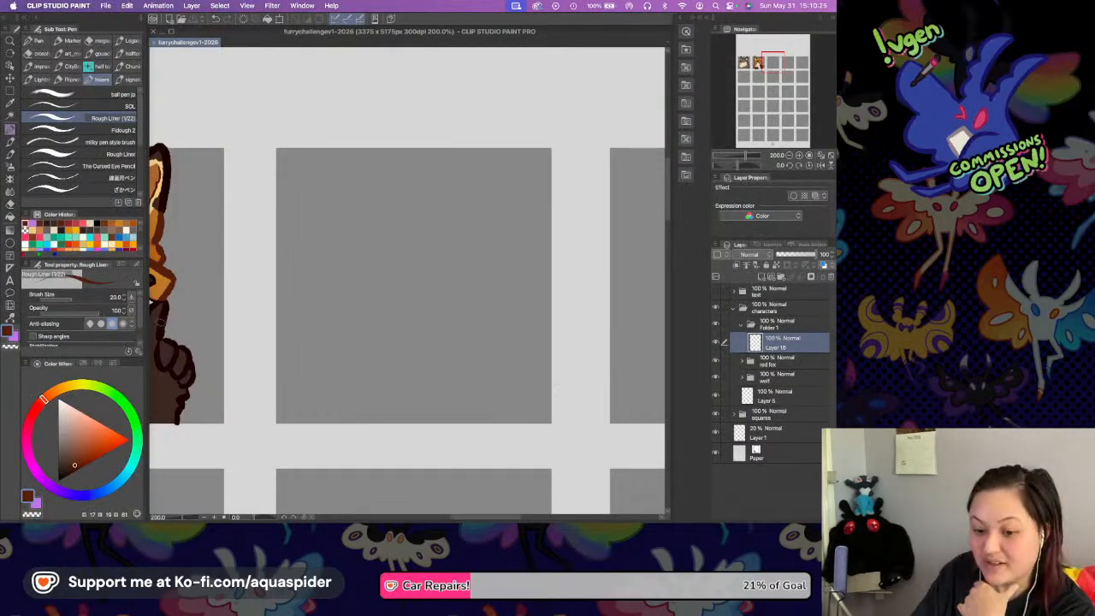
Pick black as the drawing colour, name the new character folder "husky" and save.
{"action": "left_click", "coordinate": [58, 481]}
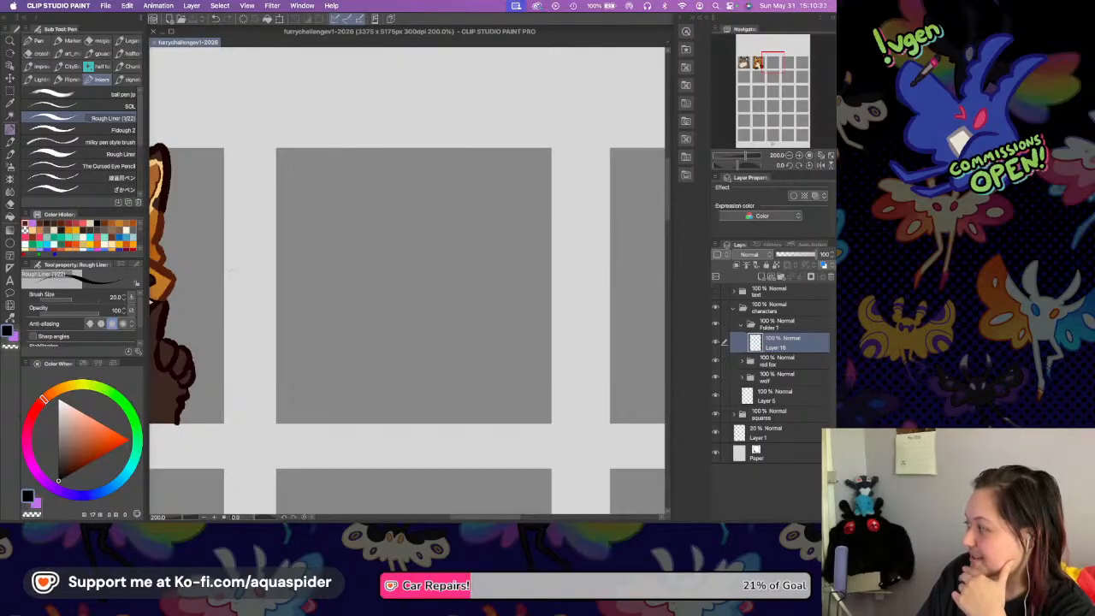
{"action": "scroll", "coordinate": [343, 275], "scroll_direction": "right", "scroll_amount": 2}
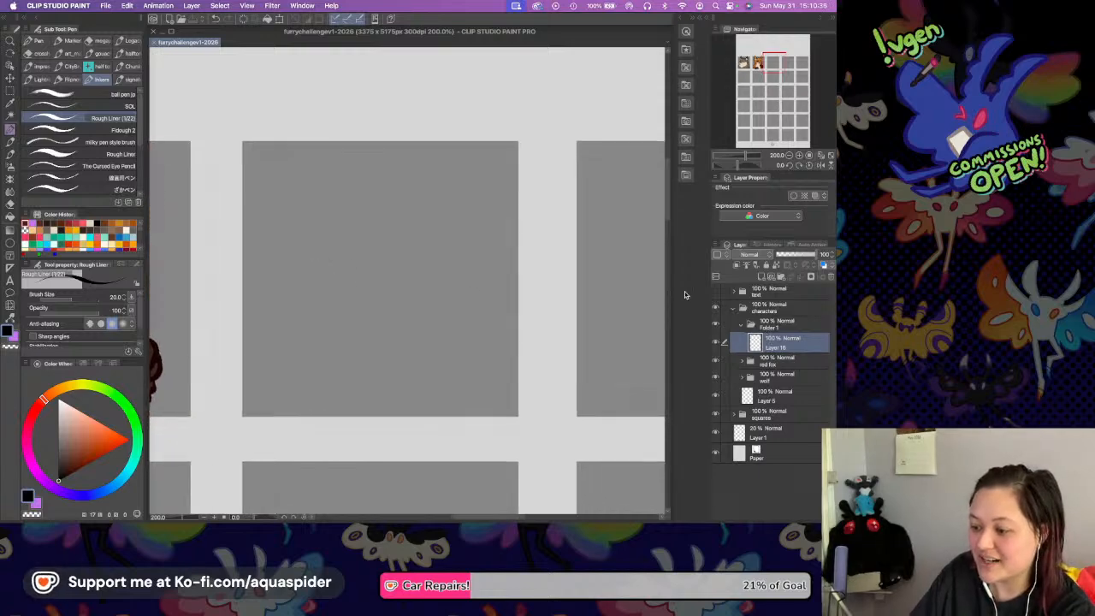
{"action": "double_click", "coordinate": [768, 326]}
{"action": "type", "text": "husk"}
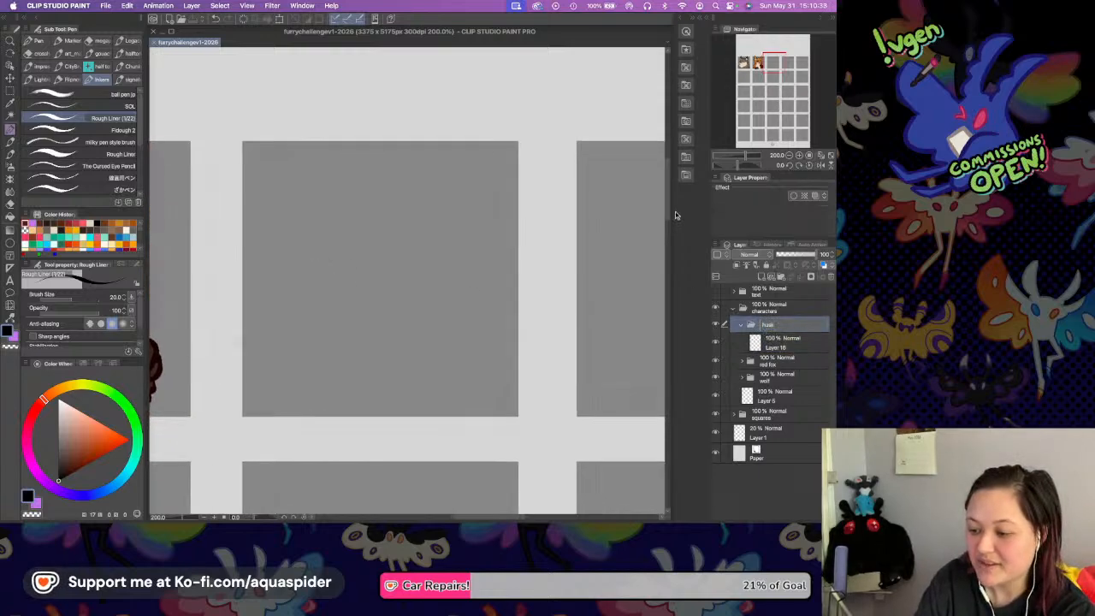
{"action": "type", "text": "y"}
{"action": "key", "text": "Return"}
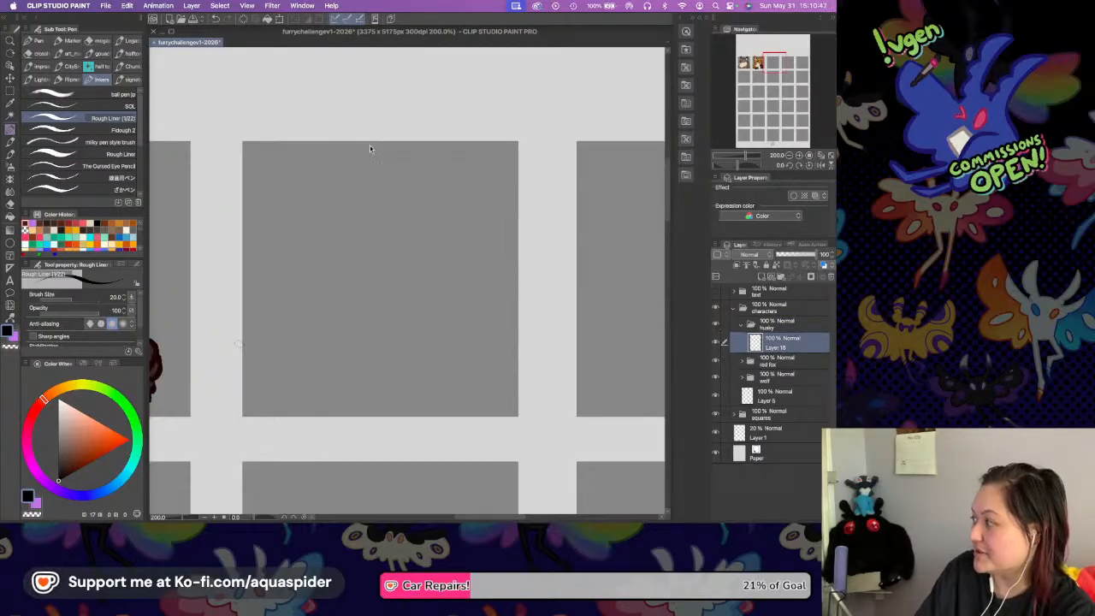
{"action": "key", "text": "super+s"}
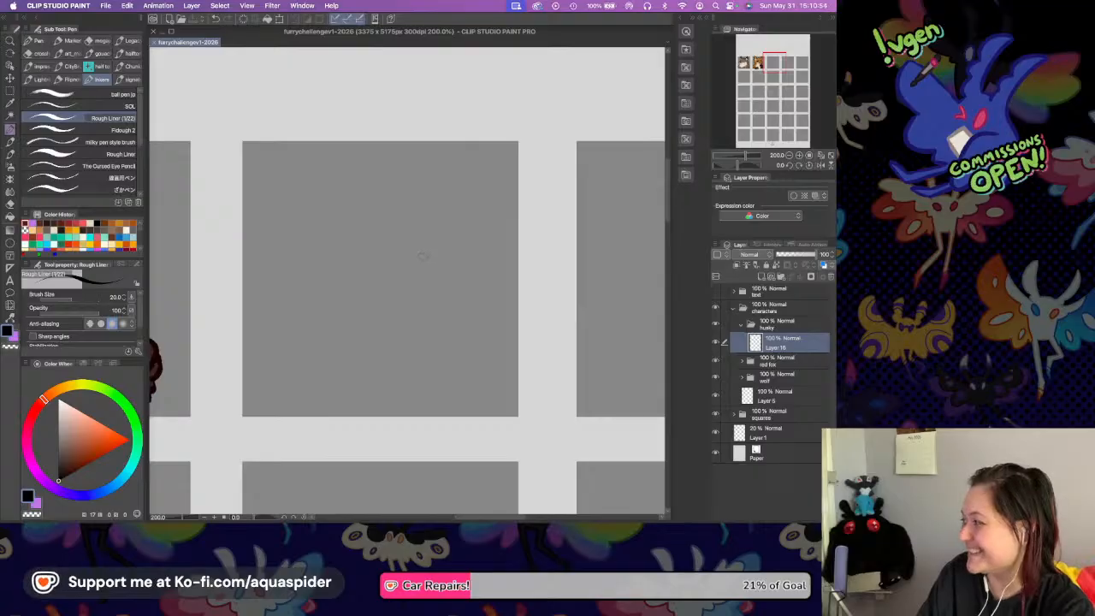
Sketch a round husky head in the Husky square with a small oval nose and an open smiling mouth.
{"action": "scroll", "coordinate": [410, 225], "scroll_direction": "left", "scroll_amount": 3}
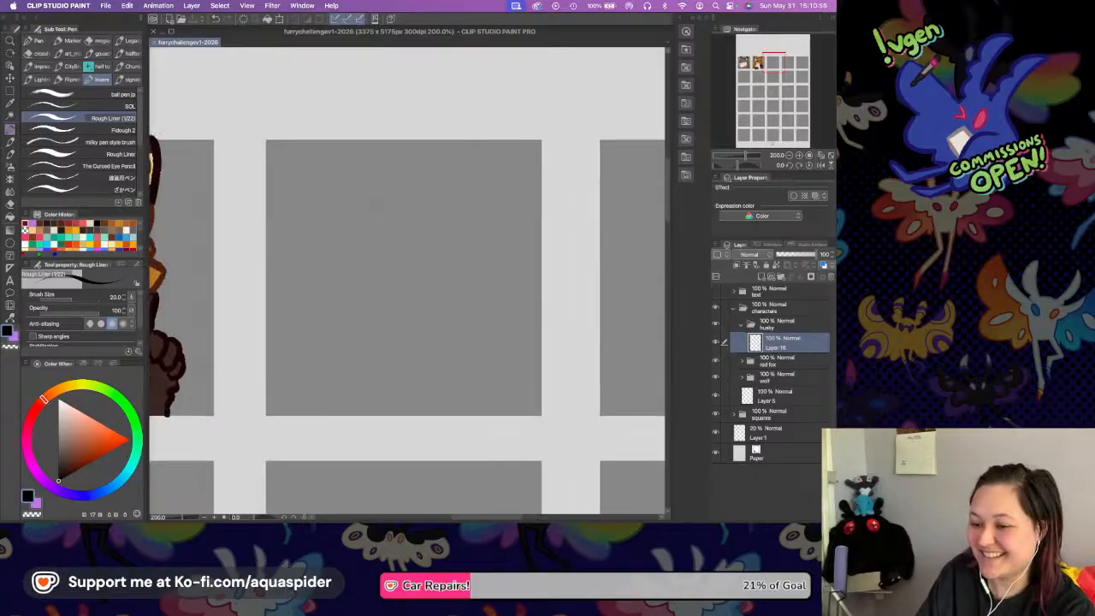
{"action": "left_click_drag", "start_coordinate": [375, 195], "coordinate": [365, 300]}
{"action": "mouse_move", "coordinate": [380, 195]}
{"action": "left_mouse_down"}
{"action": "mouse_move", "coordinate": [405, 181]}
{"action": "mouse_move", "coordinate": [470, 213]}
{"action": "left_mouse_up"}
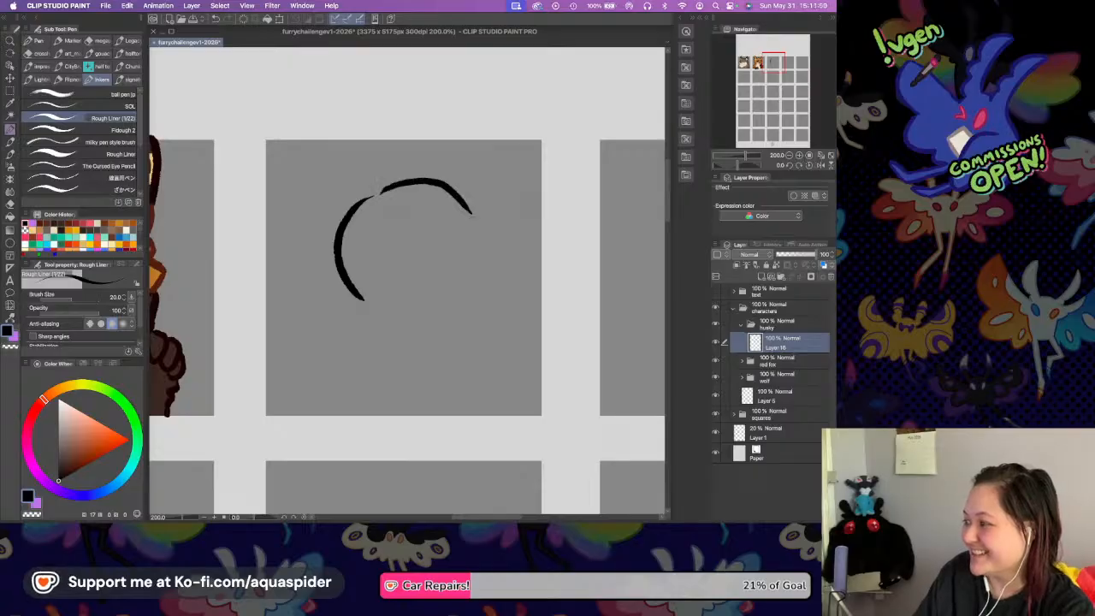
{"action": "left_click_drag", "start_coordinate": [421, 317], "coordinate": [481, 283]}
{"action": "mouse_move", "coordinate": [471, 214]}
{"action": "left_mouse_down"}
{"action": "mouse_move", "coordinate": [491, 272]}
{"action": "mouse_move", "coordinate": [475, 295]}
{"action": "left_mouse_up"}
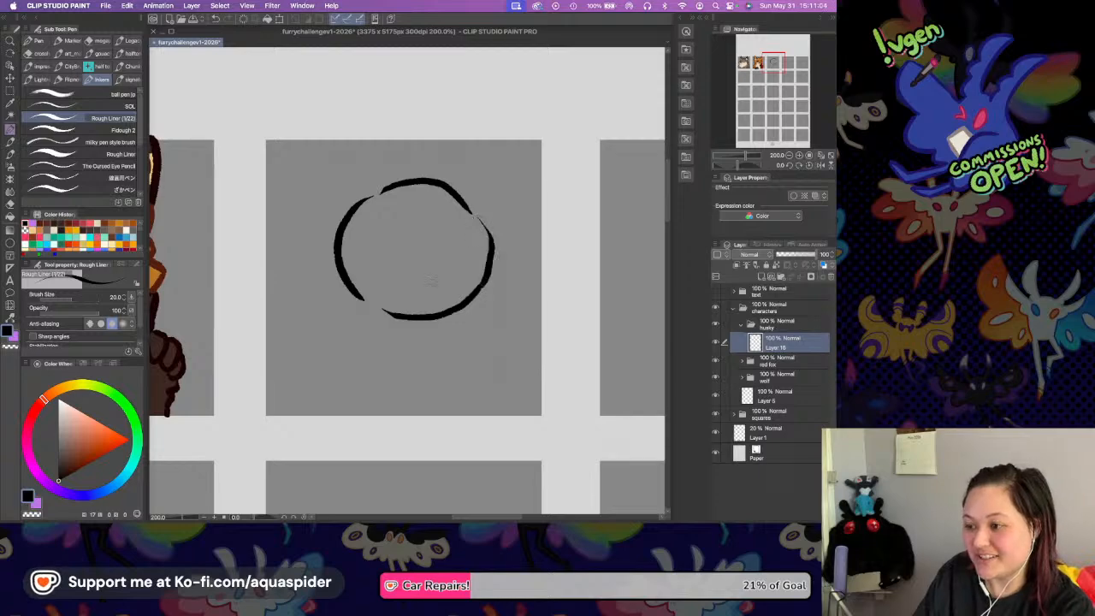
{"action": "left_click_drag", "start_coordinate": [335, 255], "coordinate": [373, 310]}
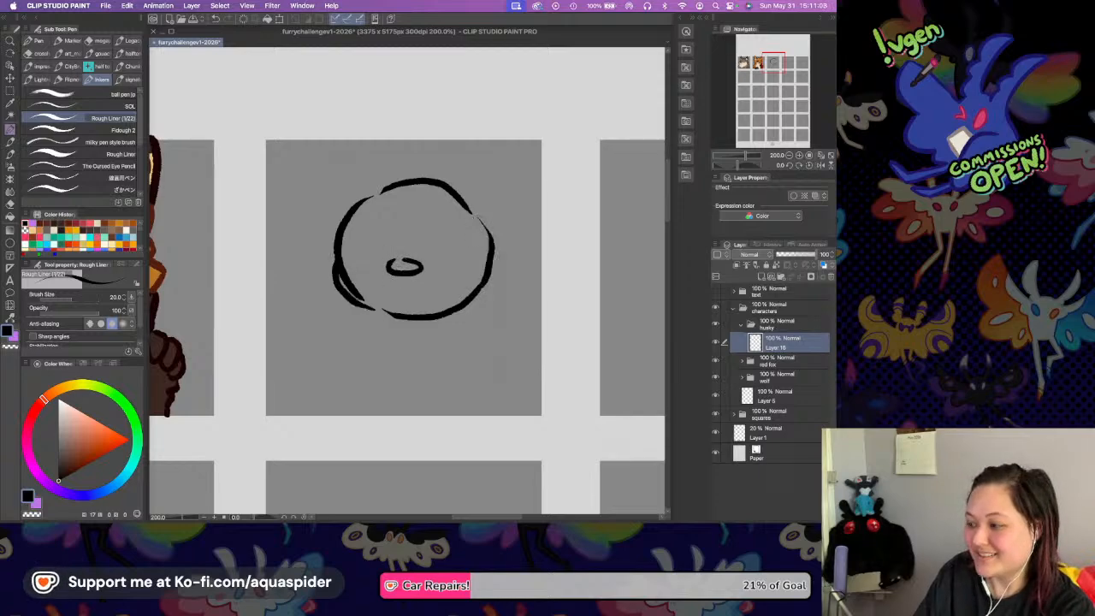
{"action": "mouse_move", "coordinate": [391, 294]}
{"action": "left_mouse_down"}
{"action": "mouse_move", "coordinate": [404, 290]}
{"action": "mouse_move", "coordinate": [378, 291]}
{"action": "left_mouse_up"}
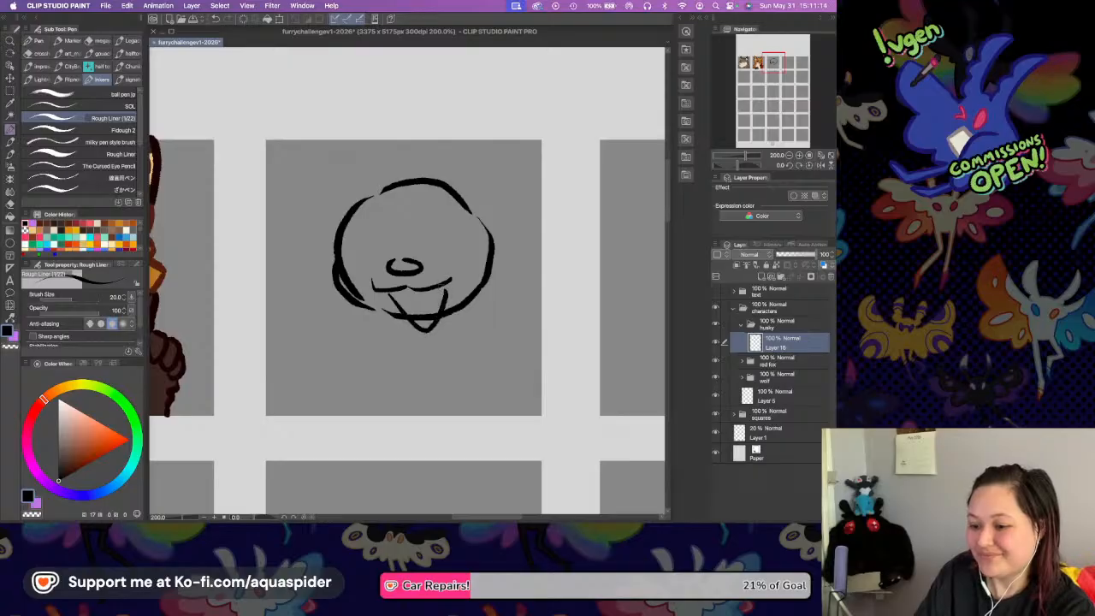
{"action": "left_click_drag", "start_coordinate": [339, 102], "coordinate": [396, 178]}
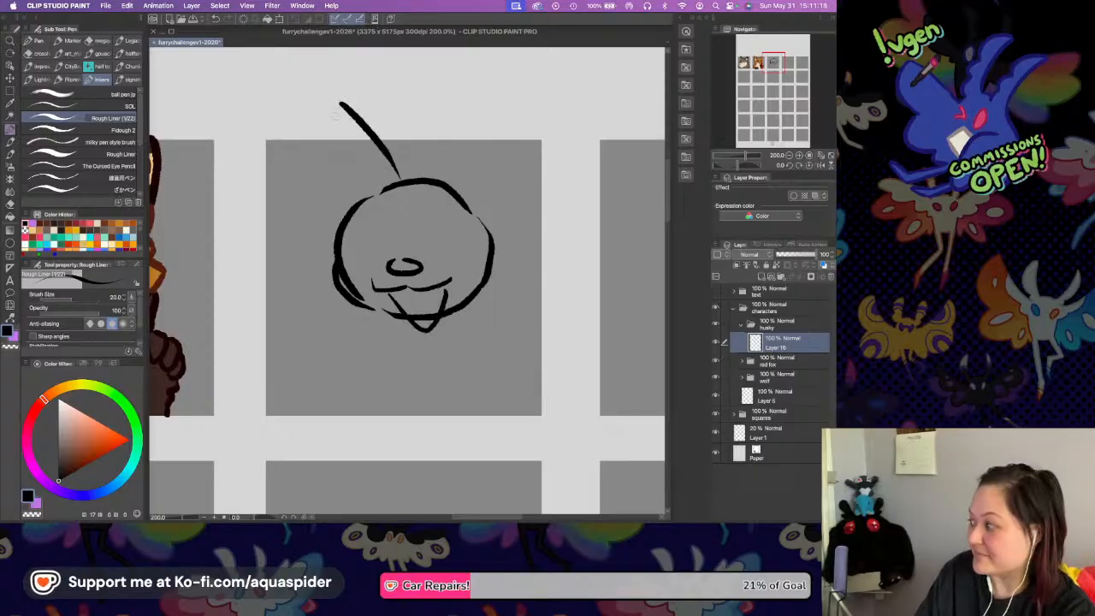
{"action": "left_click_drag", "start_coordinate": [325, 113], "coordinate": [326, 227]}
{"action": "key", "text": "super+z"}
{"action": "key", "text": "super+z"}
Sketch two tall pointed ears on top of the husky's head.
{"action": "mouse_move", "coordinate": [340, 130]}
{"action": "left_mouse_down"}
{"action": "mouse_move", "coordinate": [340, 219]}
{"action": "mouse_move", "coordinate": [359, 92]}
{"action": "mouse_move", "coordinate": [403, 172]}
{"action": "left_mouse_up"}
{"action": "mouse_move", "coordinate": [466, 190]}
{"action": "left_mouse_down"}
{"action": "mouse_move", "coordinate": [510, 108]}
{"action": "mouse_move", "coordinate": [525, 202]}
{"action": "mouse_move", "coordinate": [509, 244]}
{"action": "left_mouse_up"}
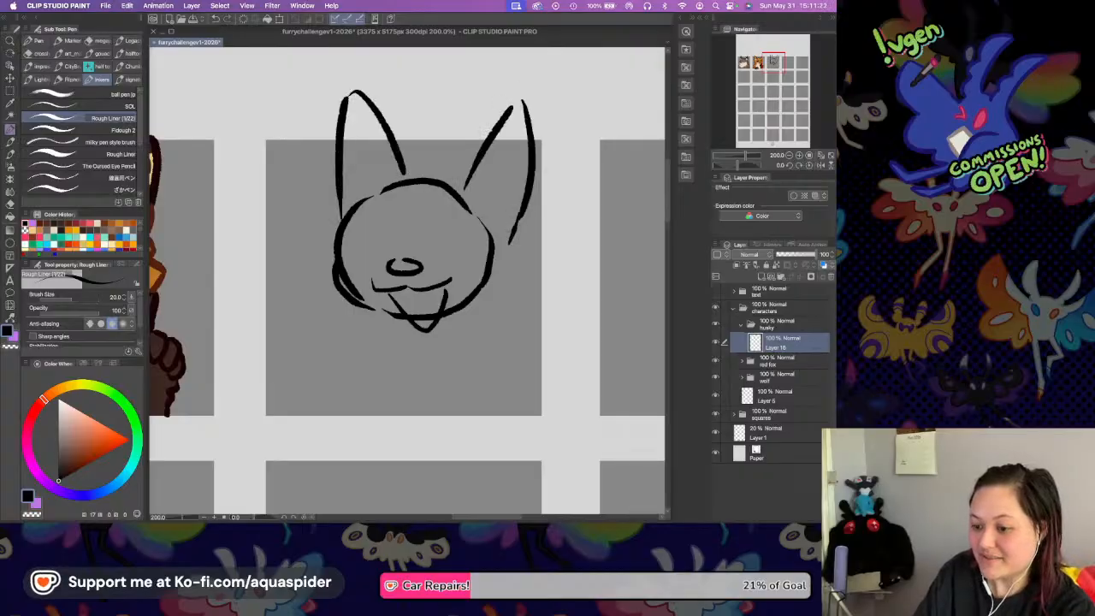
Sketch jagged cheek fur on both sides of the head and short neck lines sloping outward below it.
{"action": "left_click_drag", "start_coordinate": [340, 220], "coordinate": [323, 260]}
{"action": "left_click_drag", "start_coordinate": [330, 255], "coordinate": [325, 289]}
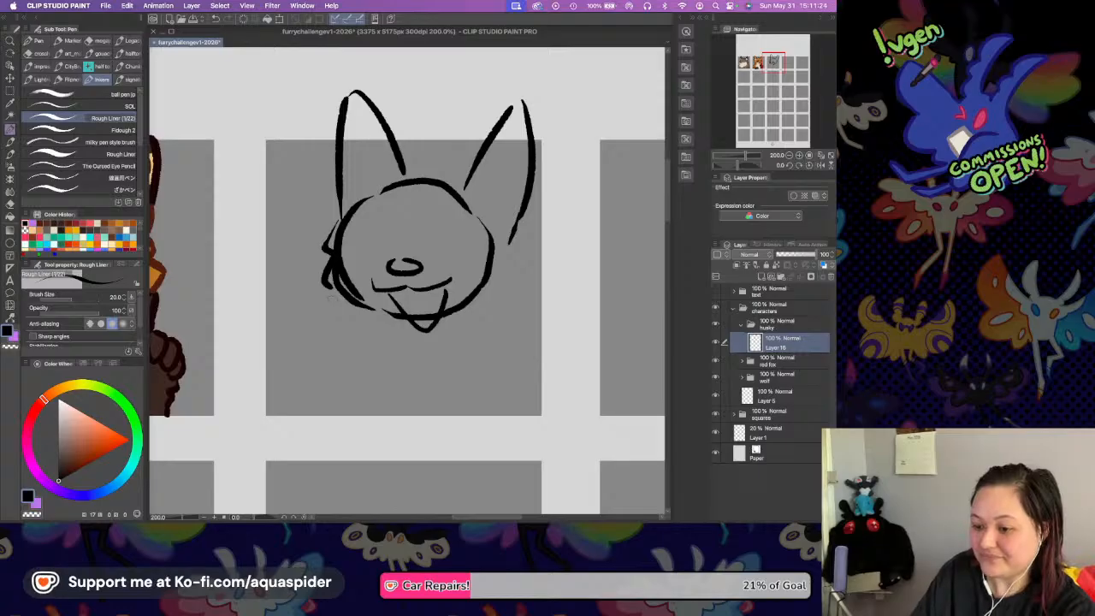
{"action": "left_click_drag", "start_coordinate": [502, 248], "coordinate": [497, 299]}
{"action": "left_click_drag", "start_coordinate": [503, 293], "coordinate": [489, 313]}
{"action": "left_click_drag", "start_coordinate": [335, 302], "coordinate": [304, 353]}
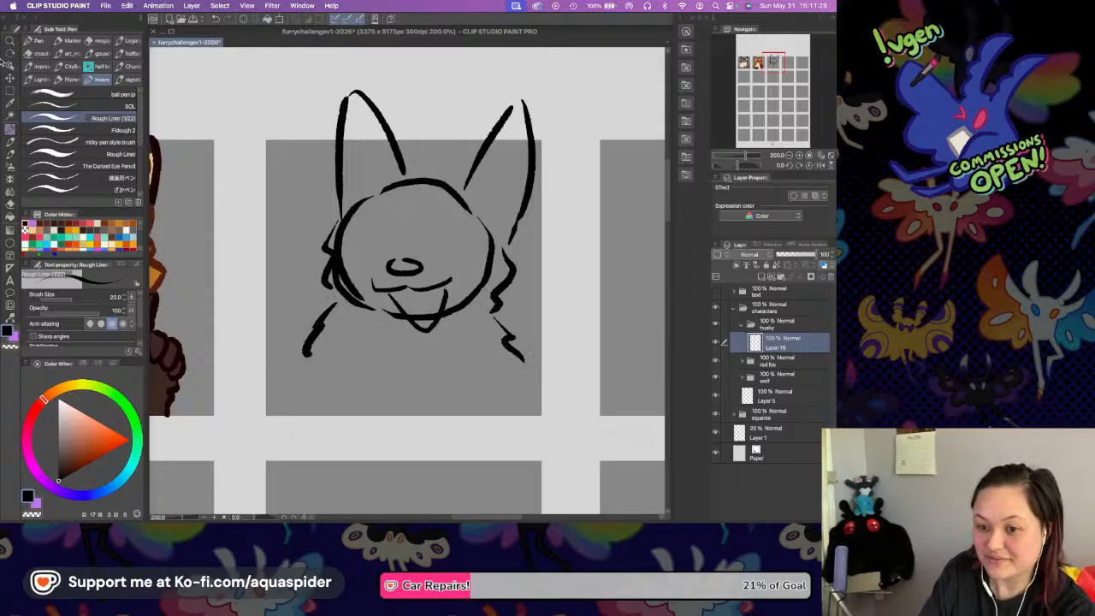
Move the whole husky sketch slightly down and to the left within its square, and return to the Rough Liner brush.
{"action": "key", "text": "k"}
{"action": "left_click_drag", "start_coordinate": [442, 282], "coordinate": [434, 304]}
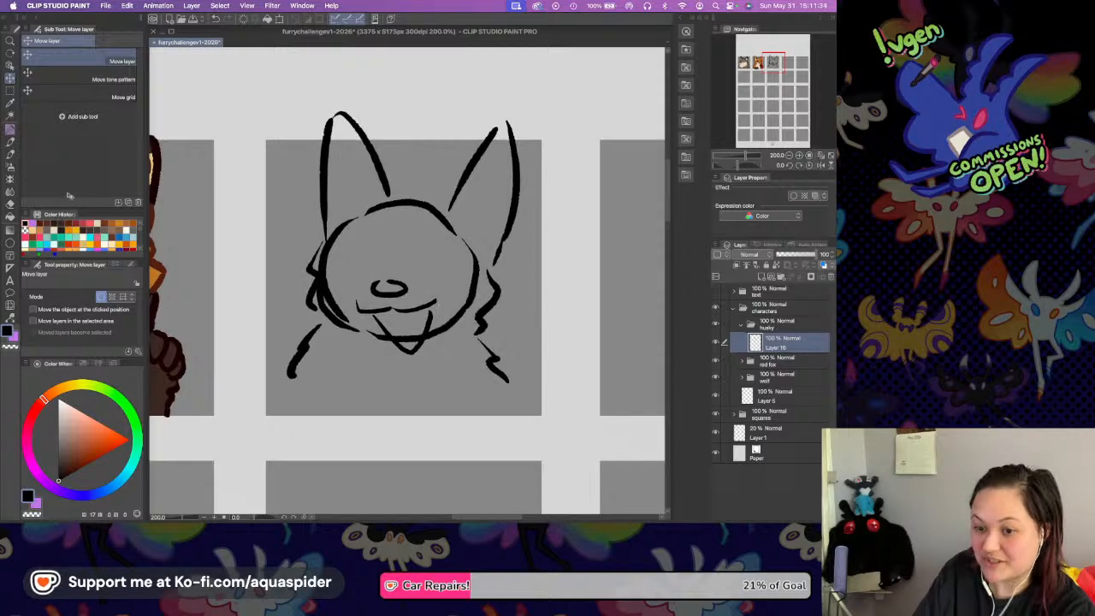
{"action": "key", "text": "p"}
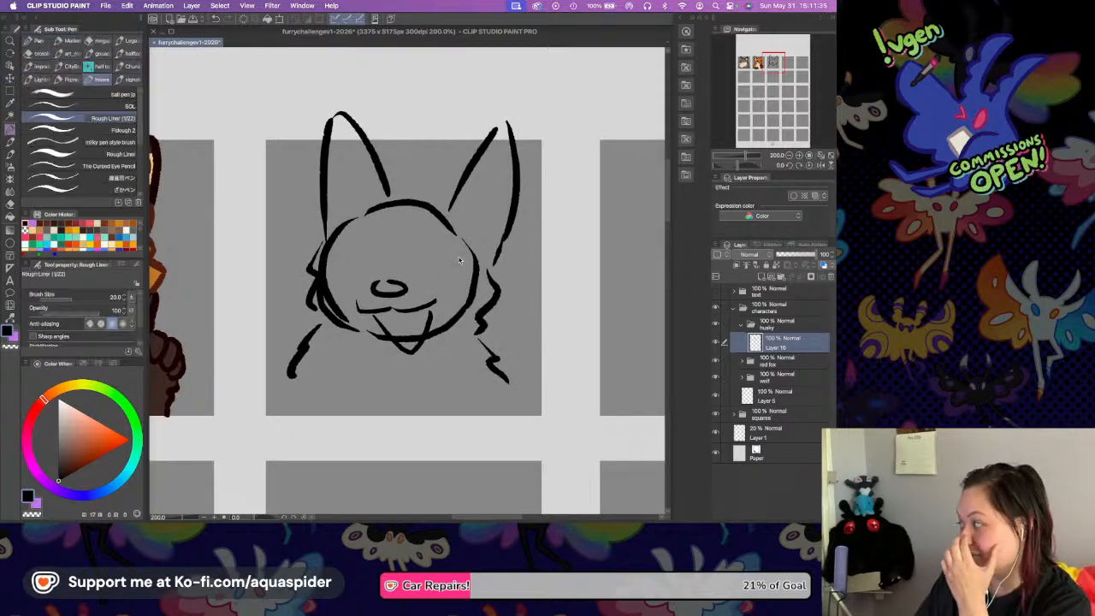
Extend the husky's neck lines outward on both sides to the bottom corners of the square to form the shoulders.
{"action": "left_click_drag", "start_coordinate": [531, 286], "coordinate": [526, 257]}
{"action": "left_click_drag", "start_coordinate": [493, 350], "coordinate": [513, 382]}
{"action": "left_click_drag", "start_coordinate": [286, 347], "coordinate": [266, 386]}
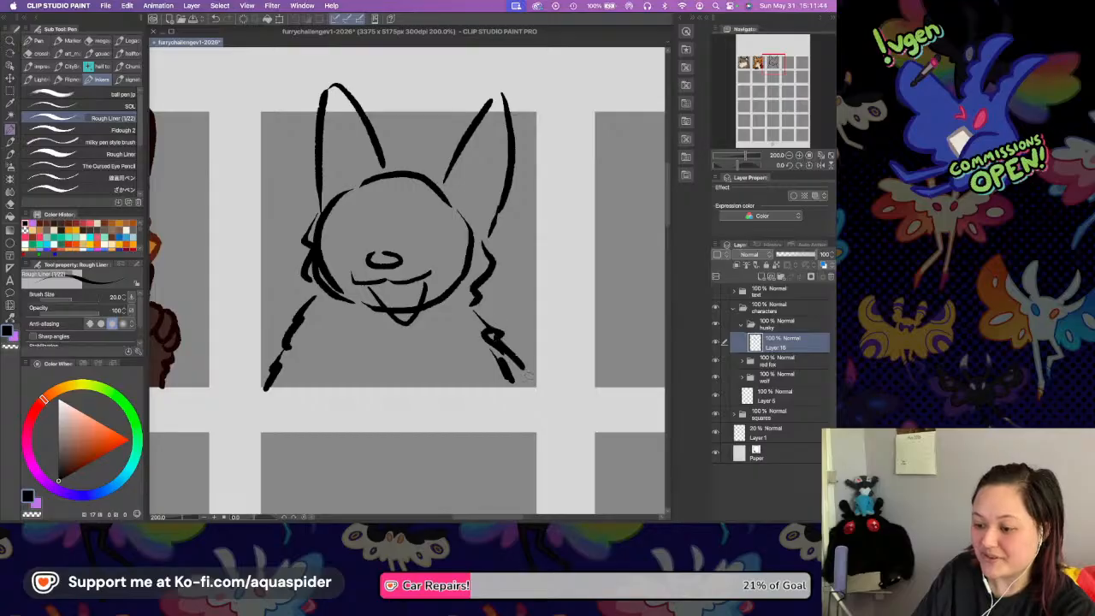
{"action": "left_click_drag", "start_coordinate": [469, 285], "coordinate": [475, 314]}
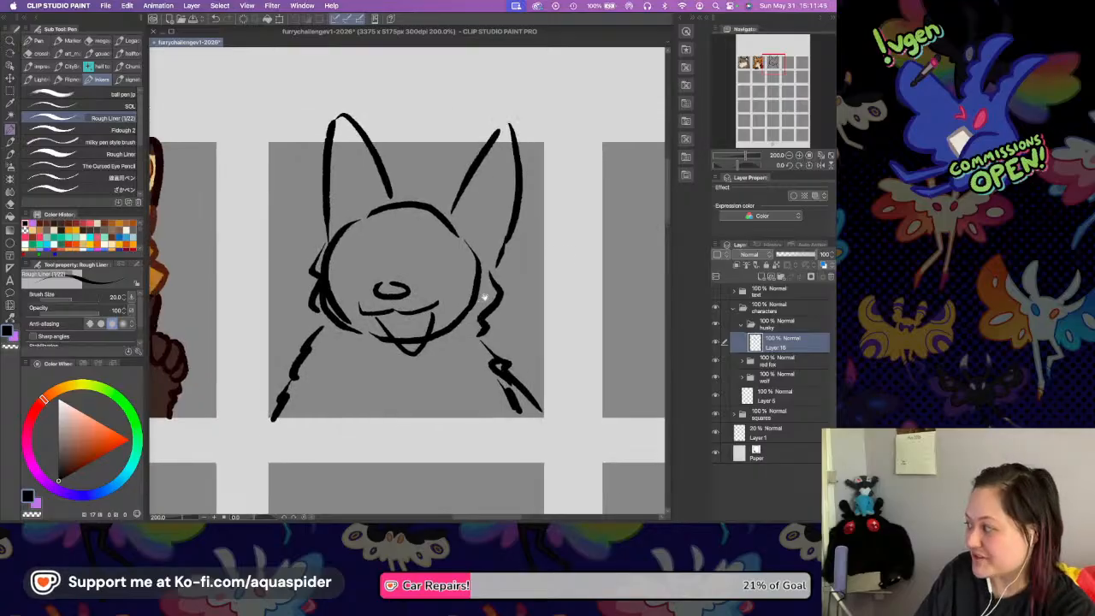
Add short jagged fur strokes along both of the husky's neck and shoulder lines.
{"action": "left_click_drag", "start_coordinate": [280, 373], "coordinate": [277, 384]}
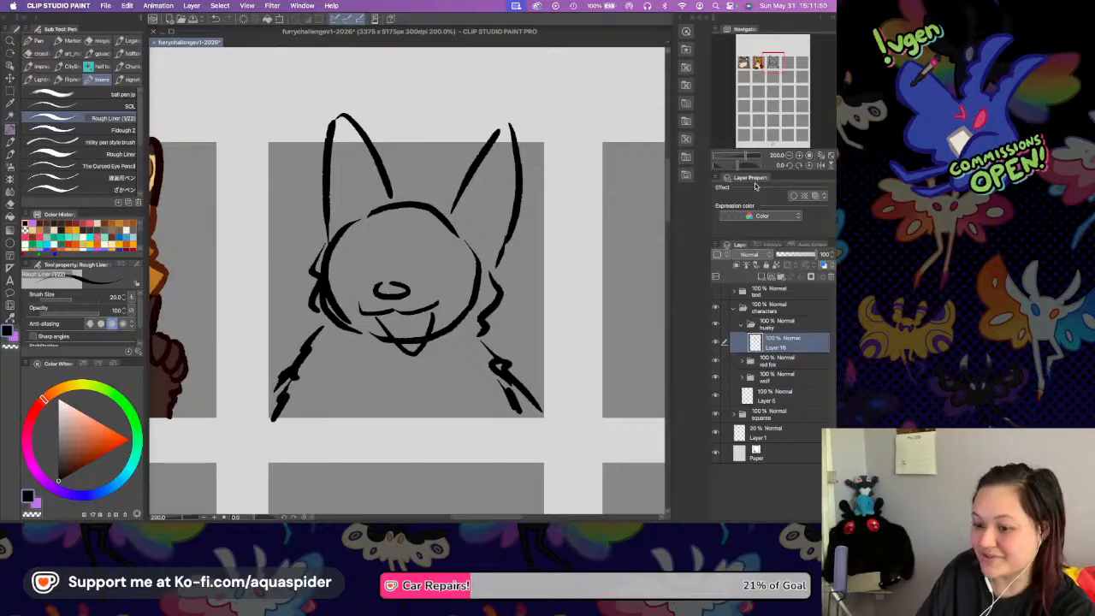
{"action": "left_click_drag", "start_coordinate": [490, 349], "coordinate": [504, 374]}
{"action": "left_click_drag", "start_coordinate": [289, 379], "coordinate": [296, 394]}
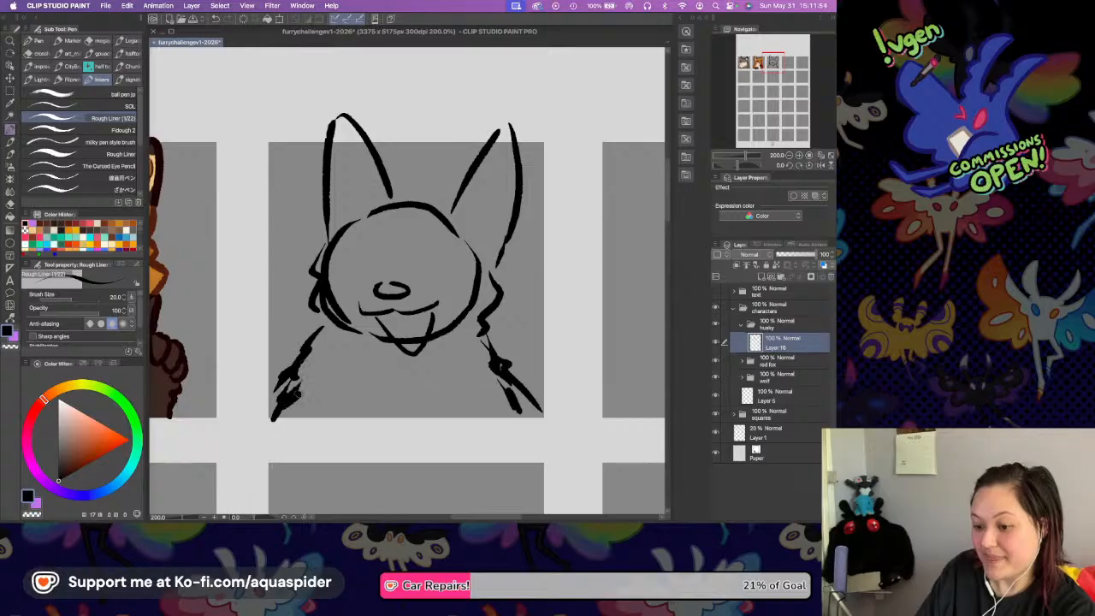
{"action": "left_click_drag", "start_coordinate": [320, 323], "coordinate": [313, 363]}
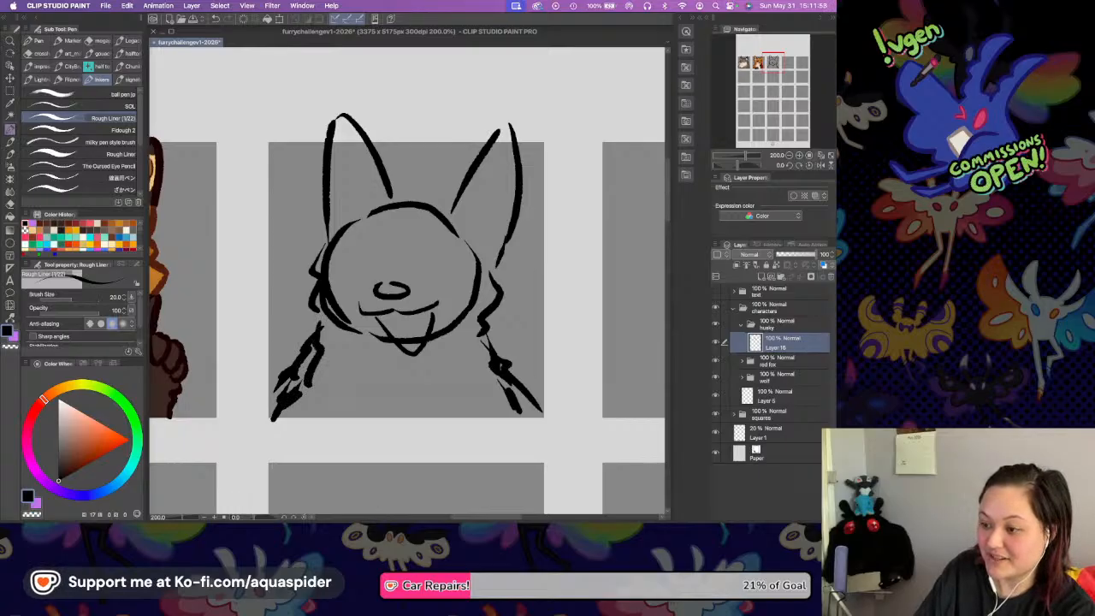
{"action": "left_click", "coordinate": [799, 156]}
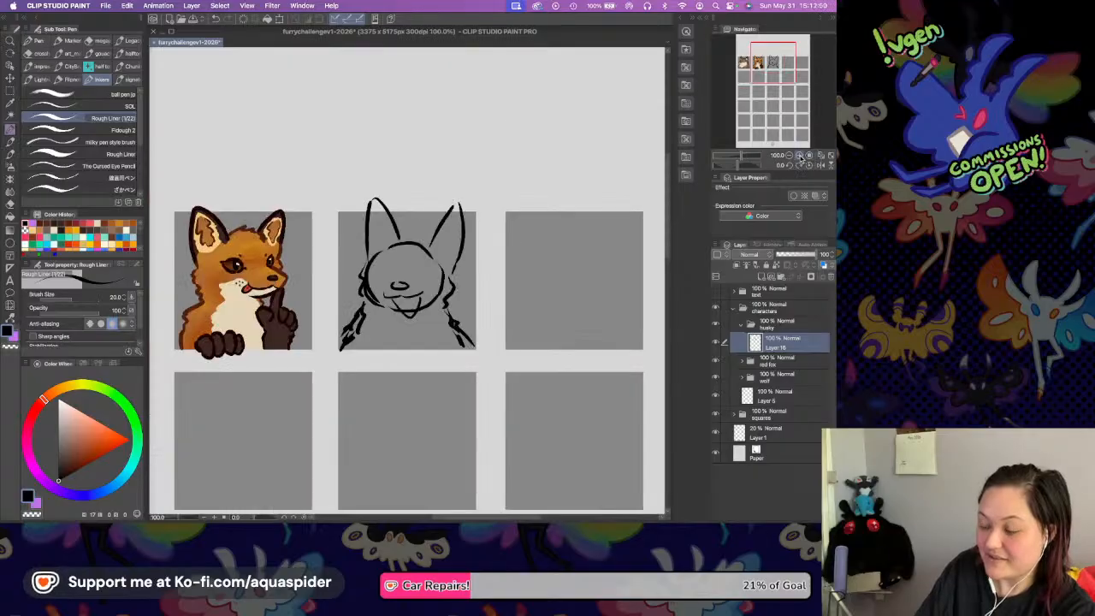
{"action": "left_click", "coordinate": [800, 158]}
{"action": "left_click", "coordinate": [807, 156]}
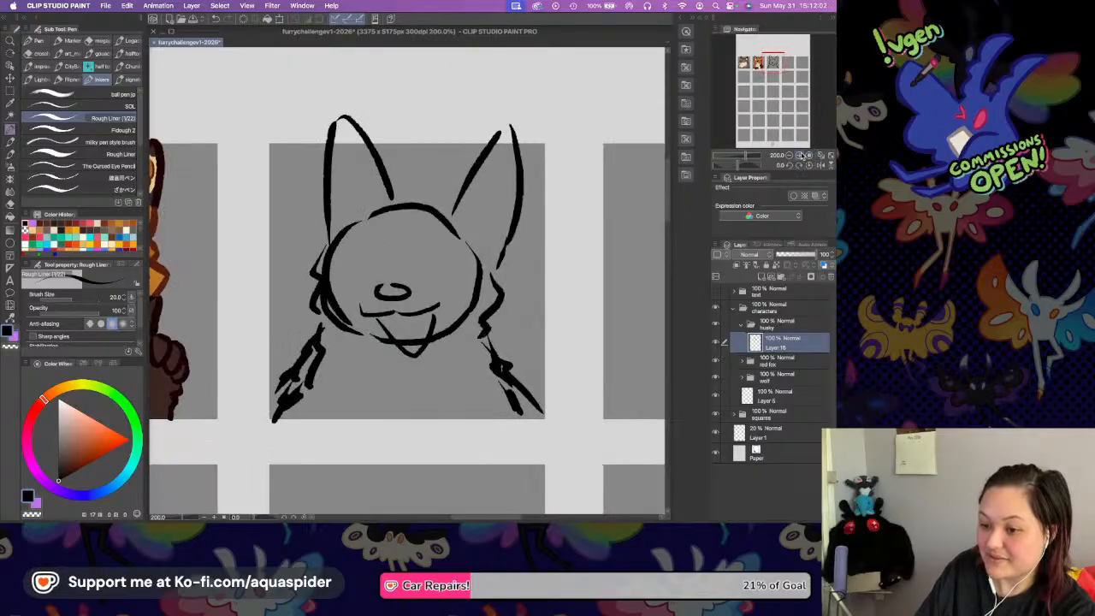
Sketch the inner-ear shapes inside both of the husky's ears with curved strokes.
{"action": "left_click", "coordinate": [796, 156]}
{"action": "scroll", "coordinate": [412, 239], "scroll_direction": "up", "scroll_amount": 4}
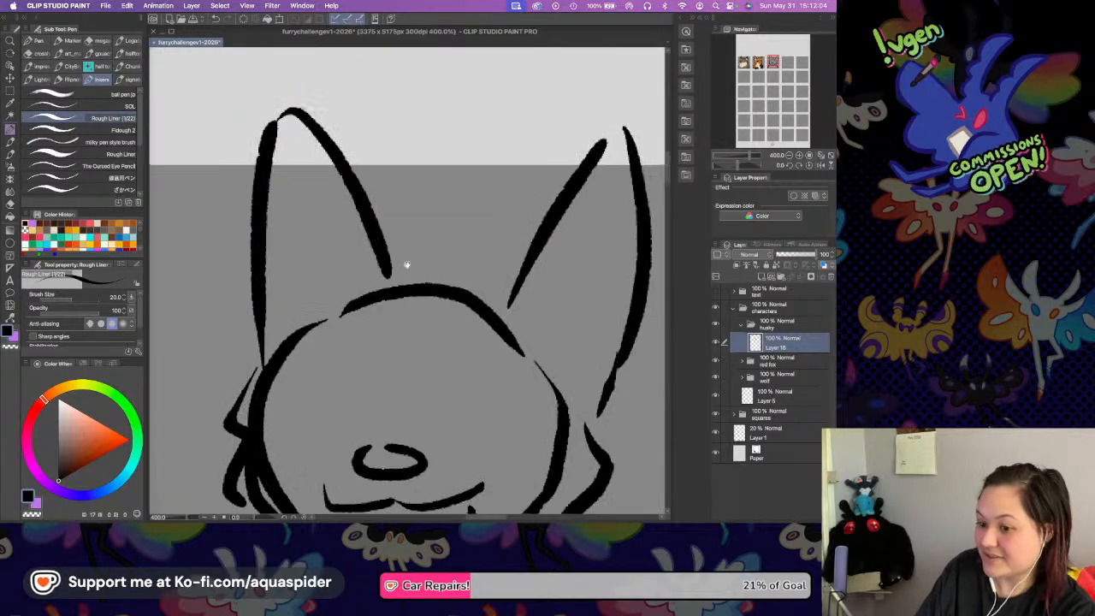
{"action": "left_click_drag", "start_coordinate": [299, 160], "coordinate": [344, 286]}
{"action": "left_click_drag", "start_coordinate": [286, 197], "coordinate": [326, 286]}
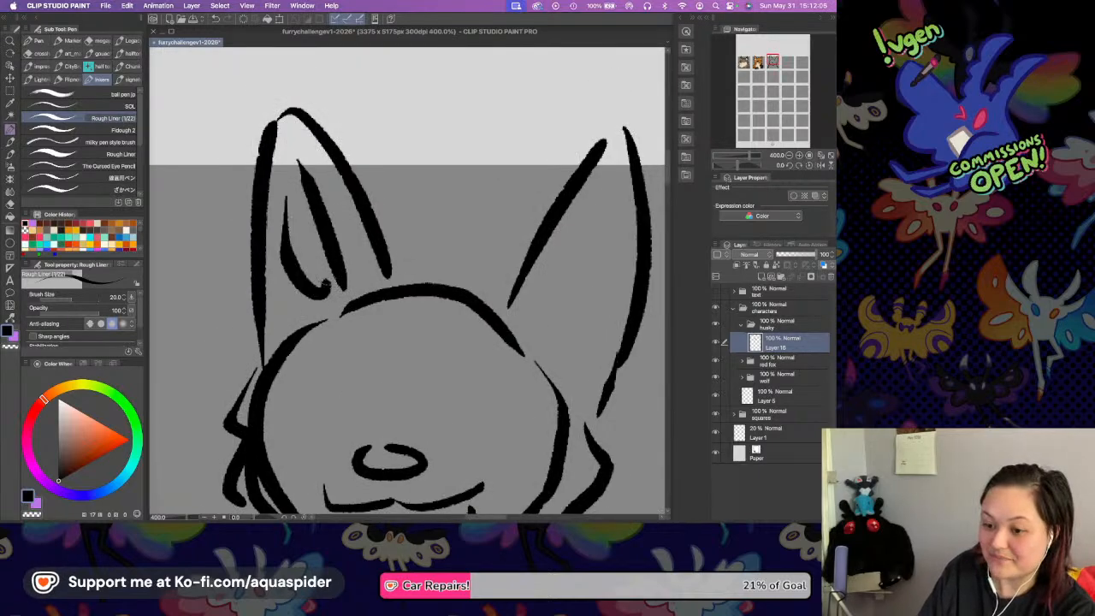
{"action": "mouse_move", "coordinate": [597, 196]}
{"action": "left_mouse_down"}
{"action": "mouse_move", "coordinate": [544, 313]}
{"action": "mouse_move", "coordinate": [580, 347]}
{"action": "mouse_move", "coordinate": [604, 310]}
{"action": "left_mouse_up"}
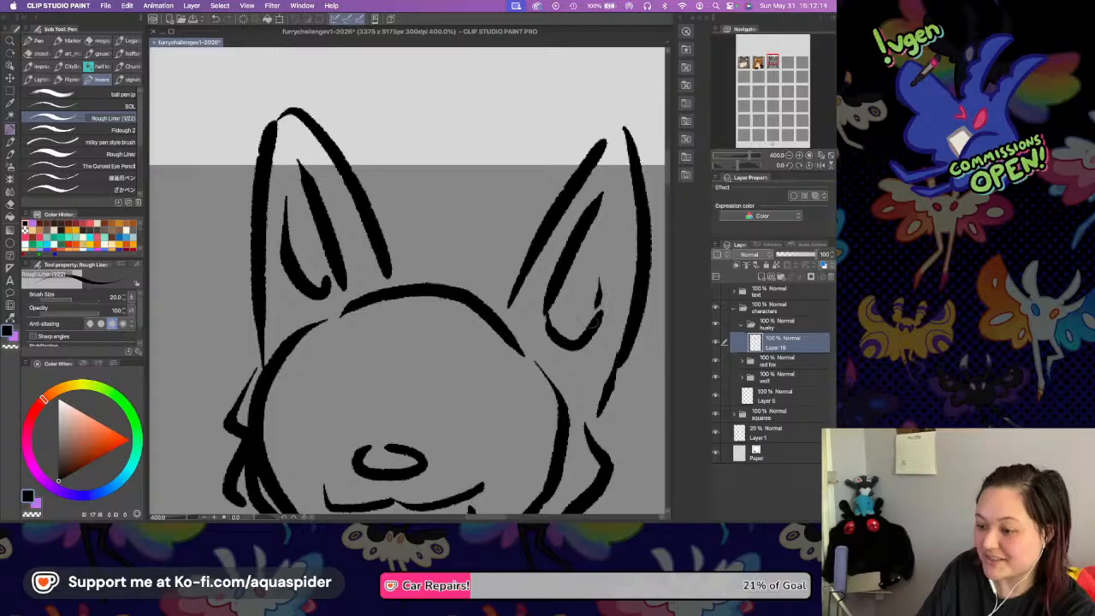
Sketch two round eyes on either side above the nose, each with a short slanted brow above it.
{"action": "scroll", "coordinate": [494, 311], "scroll_direction": "down", "scroll_amount": 5}
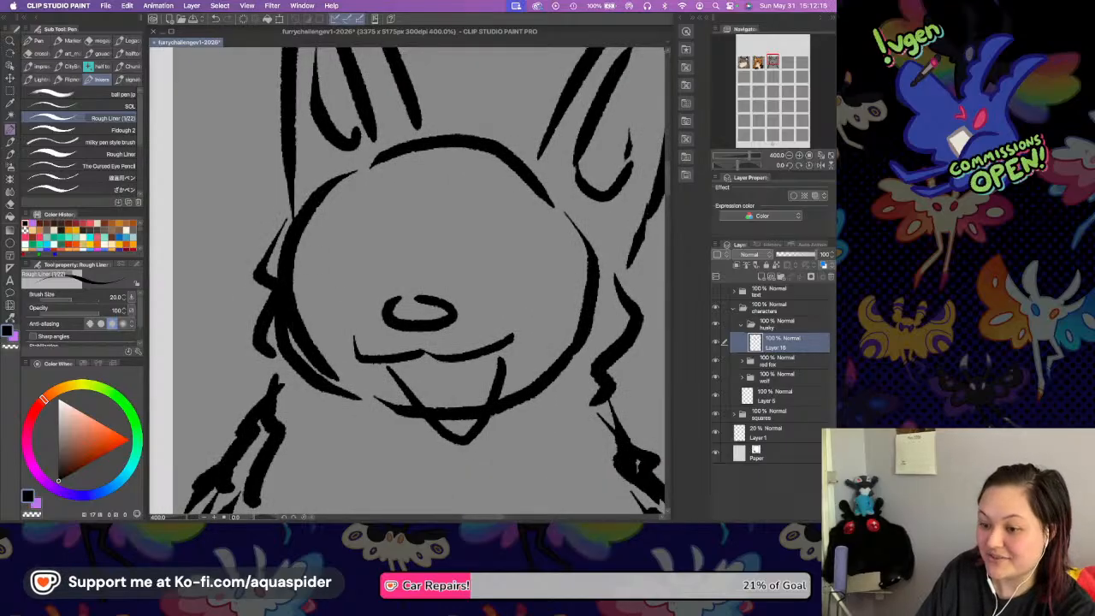
{"action": "mouse_move", "coordinate": [320, 250]}
{"action": "left_mouse_down"}
{"action": "mouse_move", "coordinate": [352, 232]}
{"action": "mouse_move", "coordinate": [365, 257]}
{"action": "mouse_move", "coordinate": [352, 231]}
{"action": "mouse_move", "coordinate": [365, 256]}
{"action": "mouse_move", "coordinate": [342, 281]}
{"action": "mouse_move", "coordinate": [368, 256]}
{"action": "left_mouse_up"}
{"action": "key", "text": "ctrl+z"}
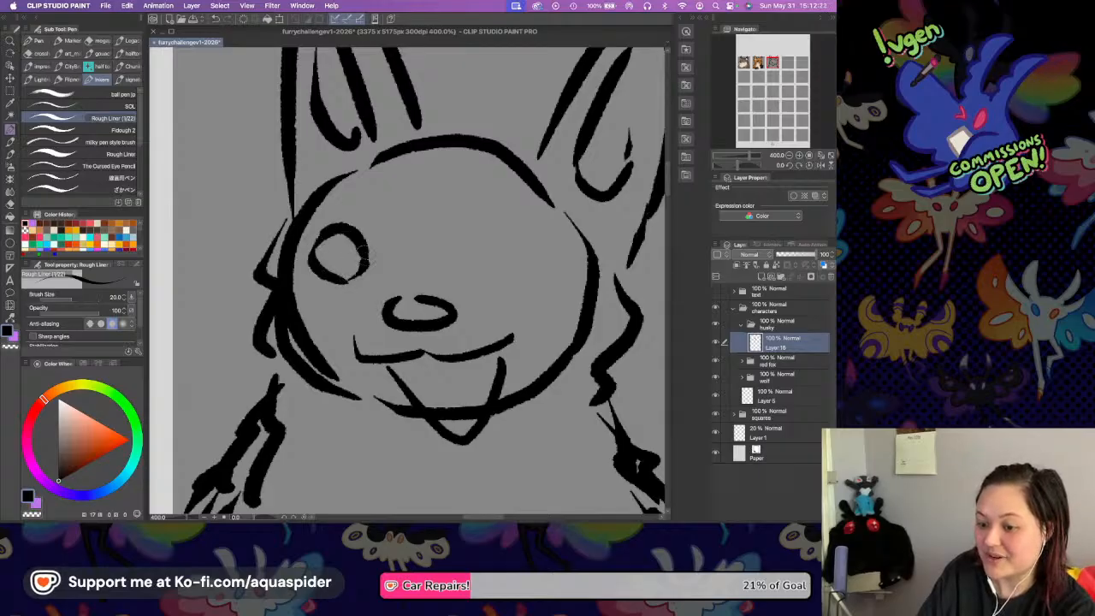
{"action": "mouse_move", "coordinate": [496, 241]}
{"action": "left_mouse_down"}
{"action": "mouse_move", "coordinate": [499, 252]}
{"action": "mouse_move", "coordinate": [549, 218]}
{"action": "left_mouse_up"}
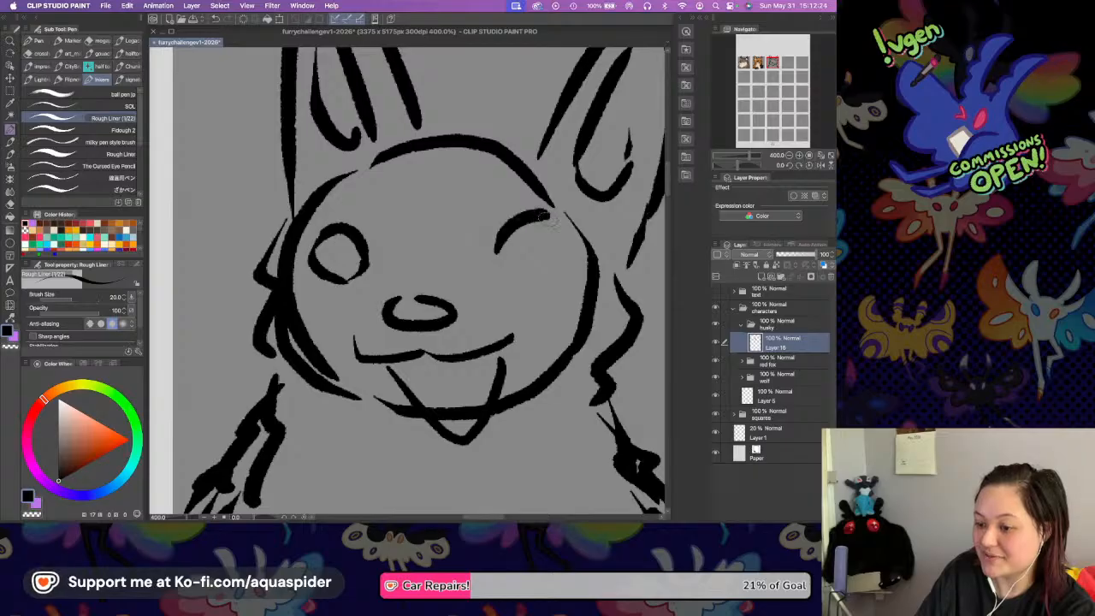
{"action": "key", "text": "super+z"}
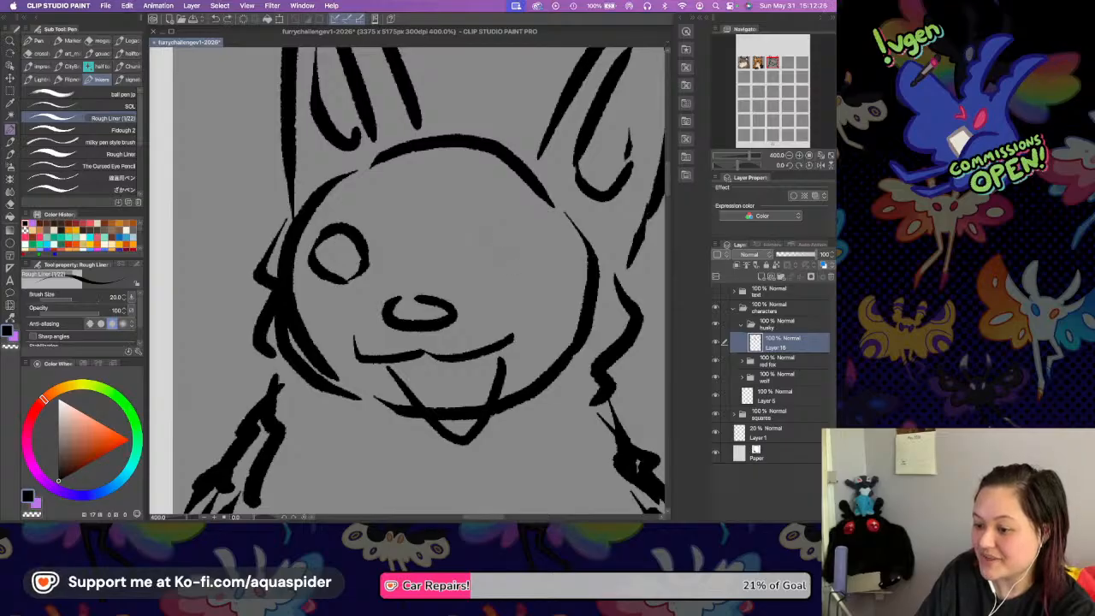
{"action": "left_click_drag", "start_coordinate": [499, 255], "coordinate": [535, 227]}
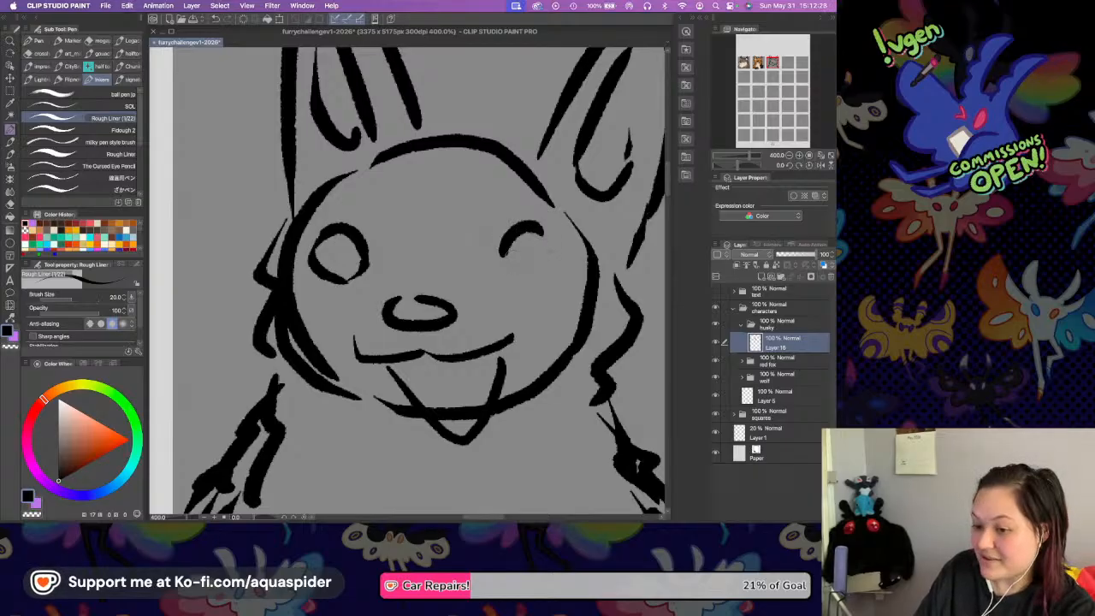
{"action": "mouse_move", "coordinate": [505, 258]}
{"action": "left_mouse_down"}
{"action": "mouse_move", "coordinate": [528, 270]}
{"action": "mouse_move", "coordinate": [562, 248]}
{"action": "left_mouse_up"}
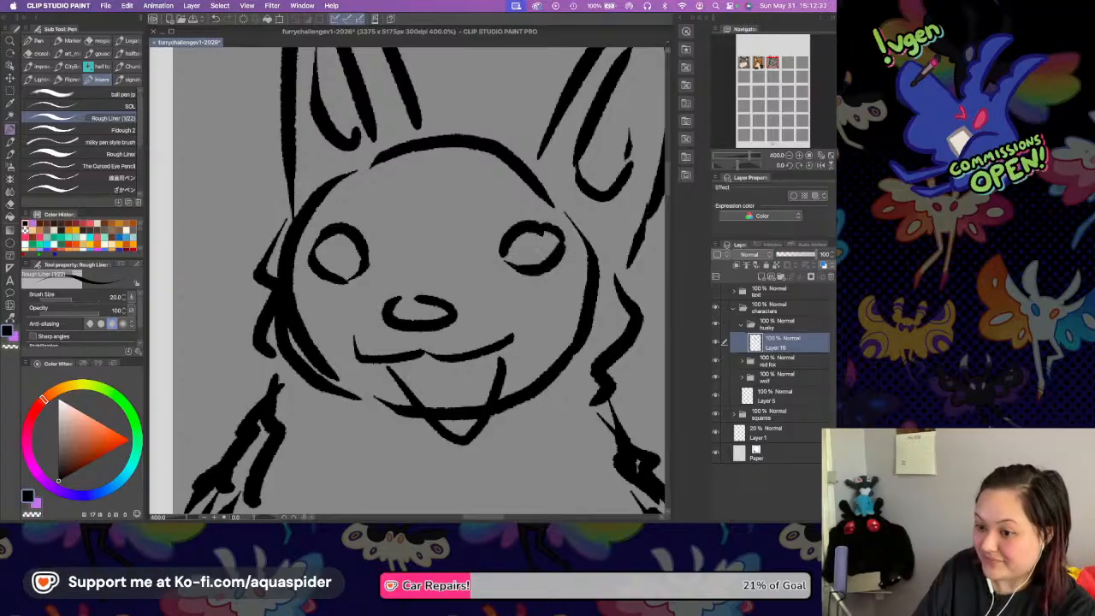
{"action": "mouse_move", "coordinate": [337, 204]}
{"action": "left_mouse_down"}
{"action": "mouse_move", "coordinate": [368, 200]}
{"action": "mouse_move", "coordinate": [390, 224]}
{"action": "left_mouse_up"}
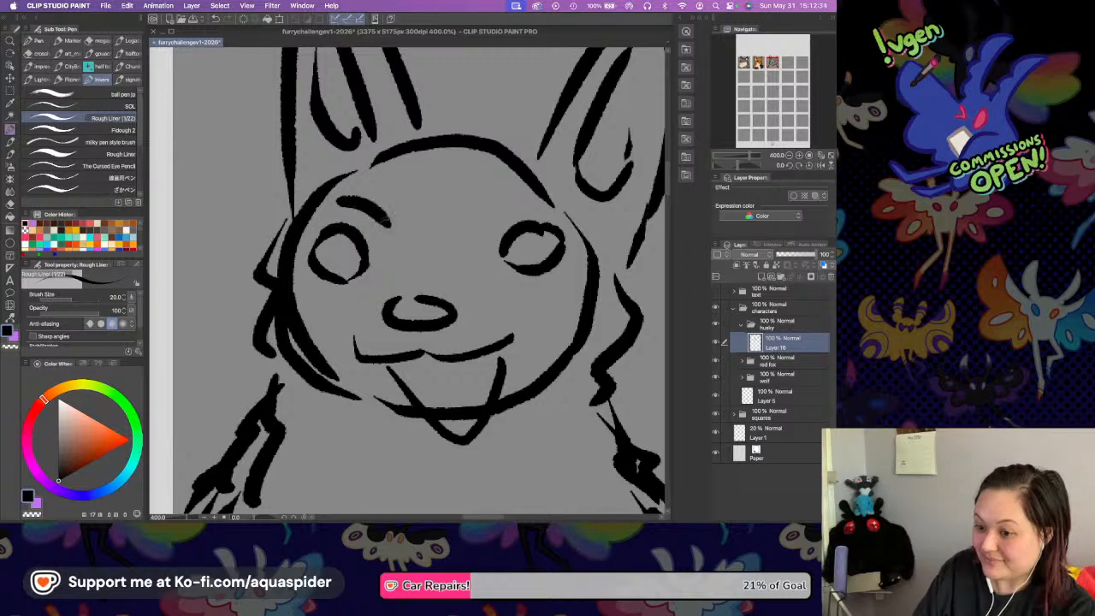
{"action": "left_click_drag", "start_coordinate": [483, 217], "coordinate": [523, 198]}
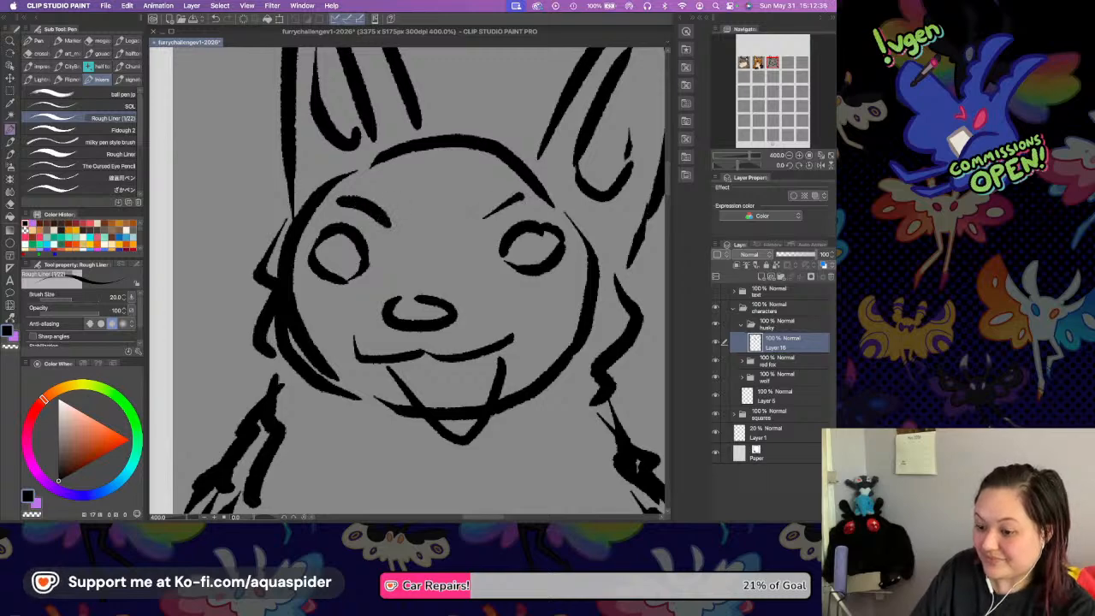
Sketch the tongue in the open mouth, a rounded lower jaw beneath it, and short chin and cheek lines beside it.
{"action": "left_click_drag", "start_coordinate": [443, 410], "coordinate": [492, 389]}
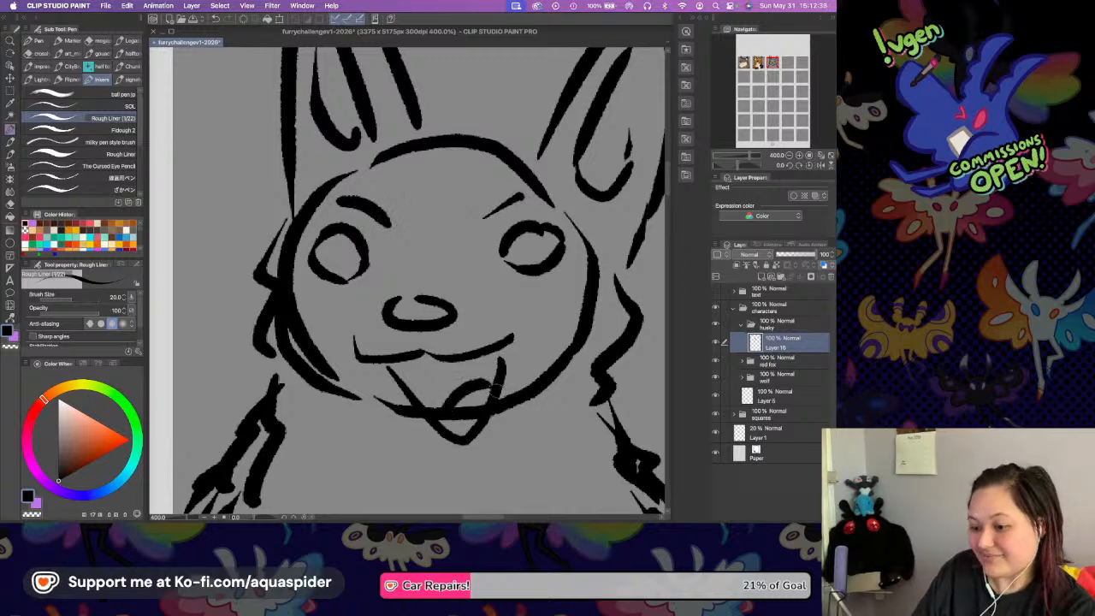
{"action": "left_click_drag", "start_coordinate": [425, 343], "coordinate": [423, 341]}
{"action": "mouse_move", "coordinate": [385, 402]}
{"action": "left_mouse_down"}
{"action": "mouse_move", "coordinate": [400, 426]}
{"action": "mouse_move", "coordinate": [445, 449]}
{"action": "mouse_move", "coordinate": [513, 412]}
{"action": "left_mouse_up"}
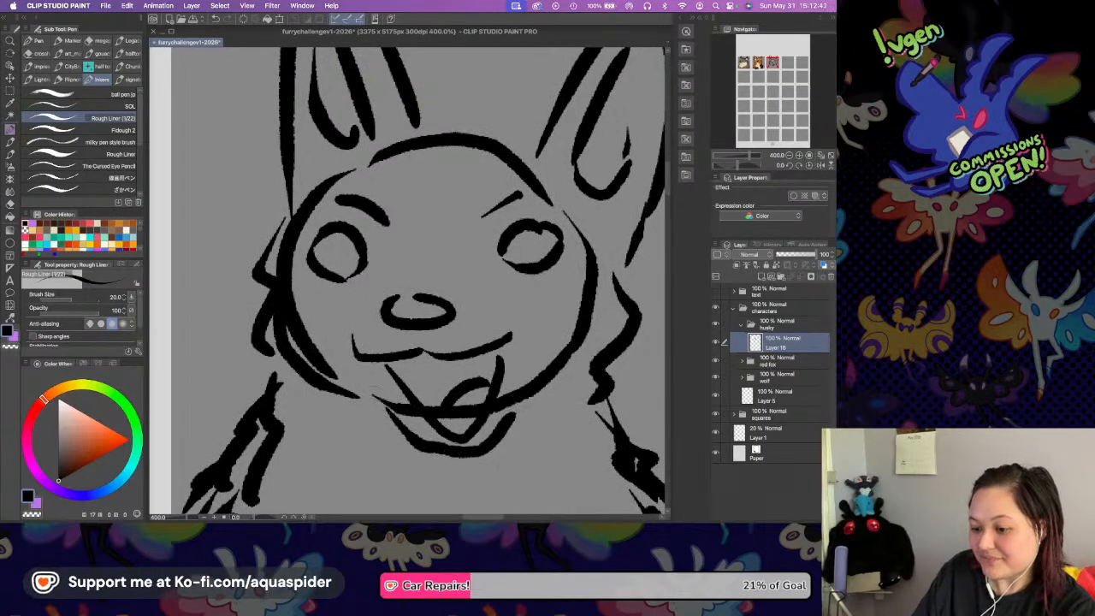
{"action": "left_click_drag", "start_coordinate": [361, 385], "coordinate": [421, 448]}
{"action": "left_click_drag", "start_coordinate": [523, 412], "coordinate": [598, 378]}
Transform the husky sketch slightly larger and lower so the shoulders extend just past the bottom edge of its square.
{"action": "scroll", "coordinate": [514, 380], "scroll_direction": "down", "scroll_amount": 5}
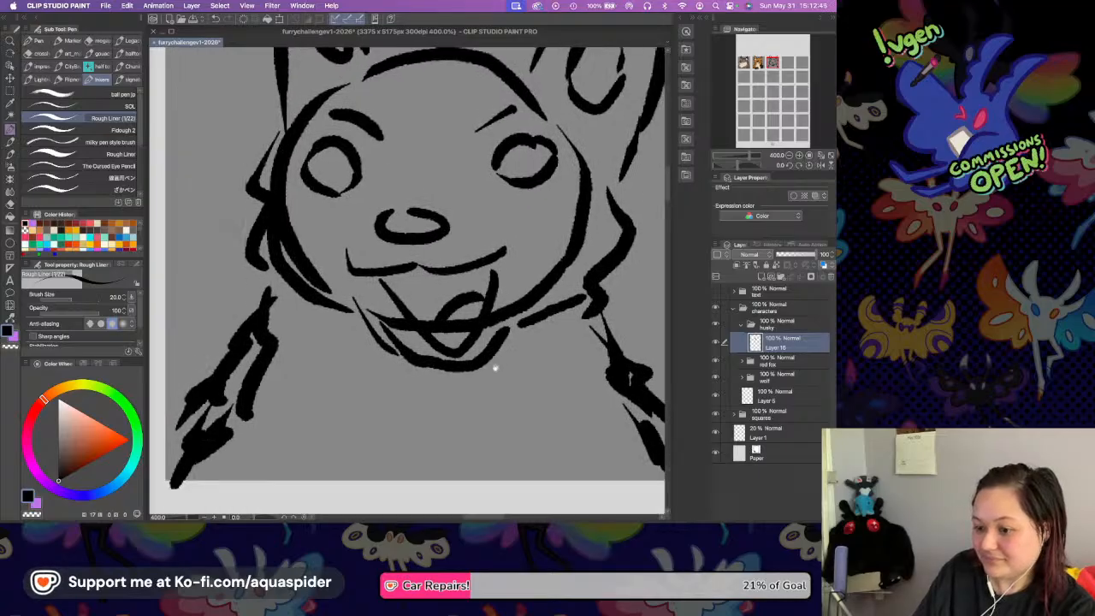
{"action": "scroll", "coordinate": [505, 376], "scroll_direction": "down", "scroll_amount": 2}
{"action": "scroll", "coordinate": [504, 376], "scroll_direction": "right", "scroll_amount": 3}
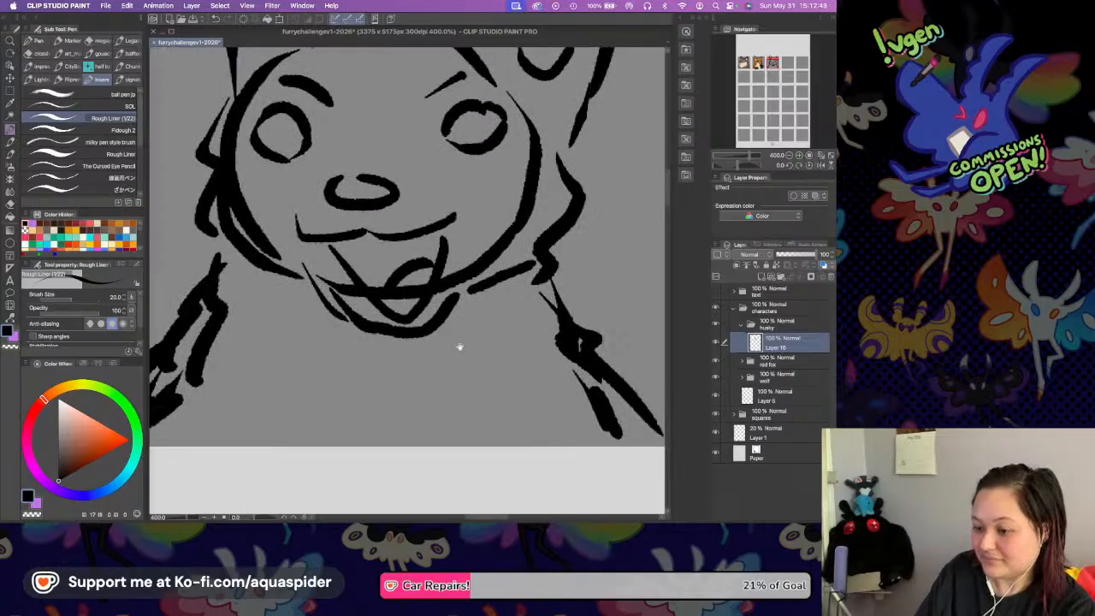
{"action": "scroll", "coordinate": [502, 284], "scroll_direction": "up", "scroll_amount": 8}
{"action": "scroll", "coordinate": [537, 374], "scroll_direction": "left", "scroll_amount": 2}
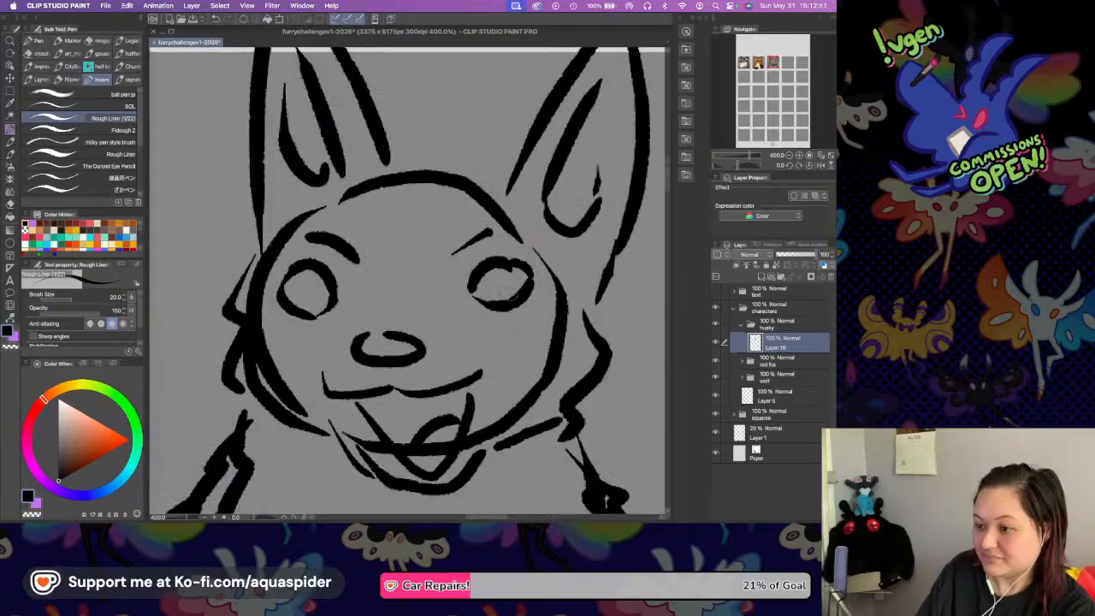
{"action": "scroll", "coordinate": [506, 295], "scroll_direction": "up", "scroll_amount": 1}
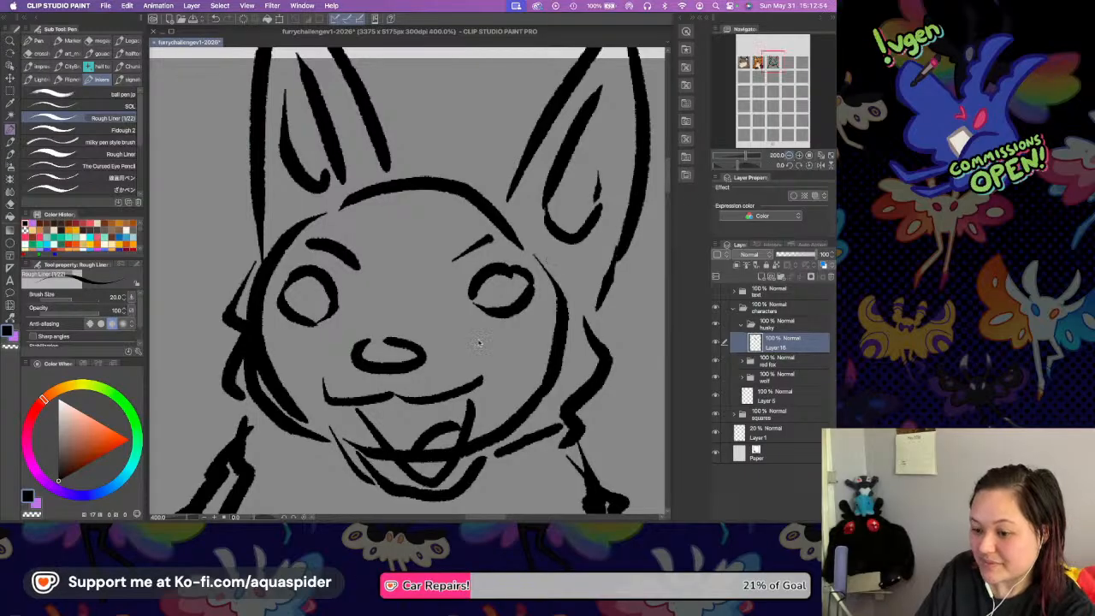
{"action": "key", "text": "super+minus"}
{"action": "key", "text": "super+t"}
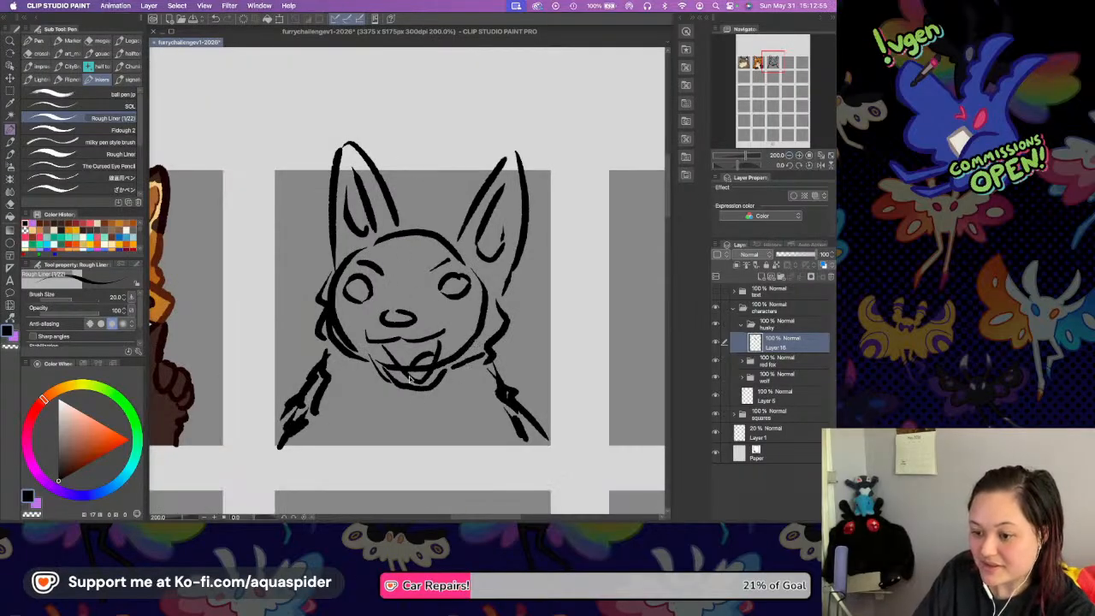
{"action": "left_click_drag", "start_coordinate": [414, 453], "coordinate": [414, 462]}
{"action": "left_click_drag", "start_coordinate": [412, 408], "coordinate": [412, 407]}
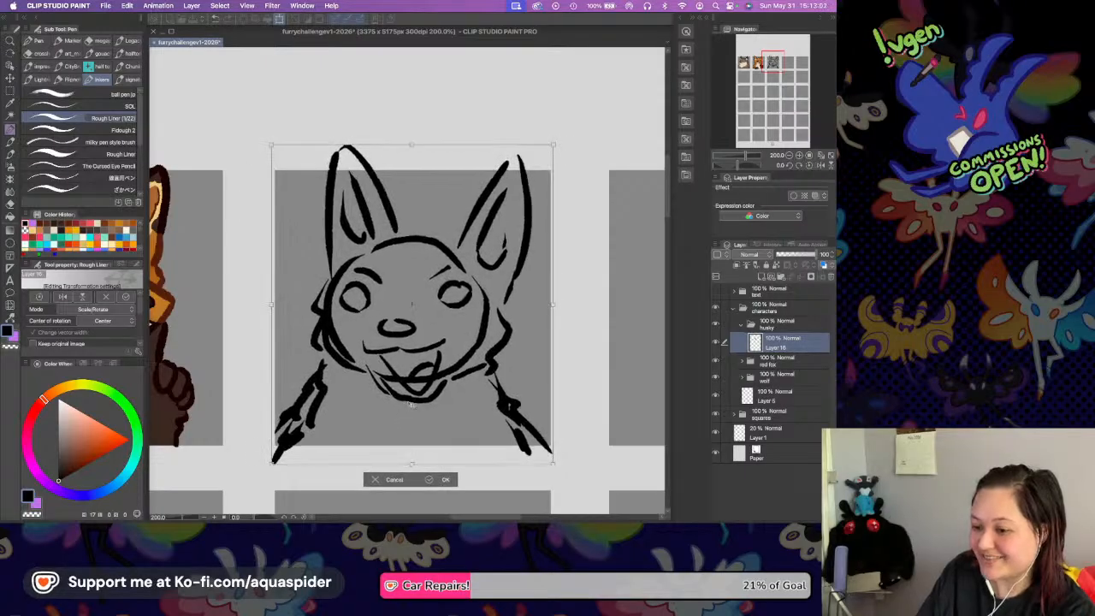
{"action": "key", "text": "Return"}
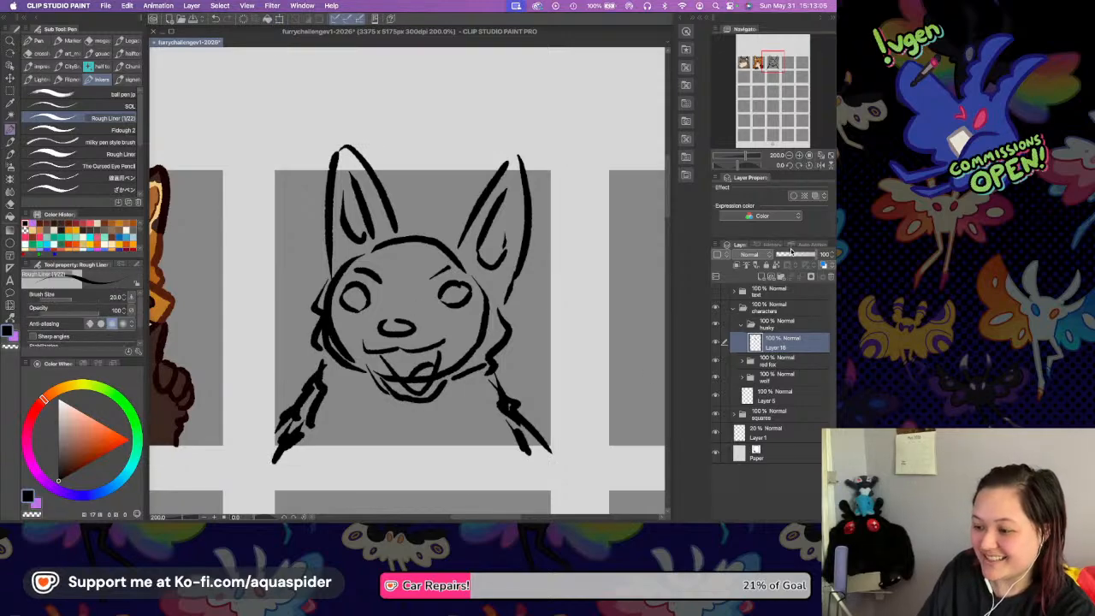
Check the husky in a mirrored view, lower its sketch layer's opacity to 16%, and add a new vector layer above it.
{"action": "left_click", "coordinate": [820, 166]}
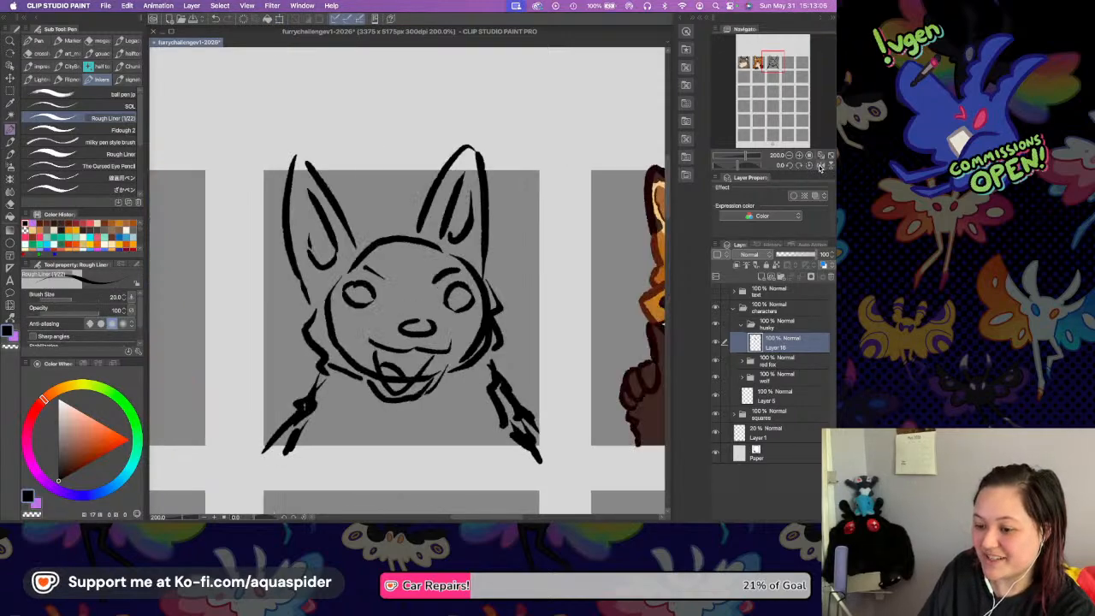
{"action": "left_click", "coordinate": [820, 166]}
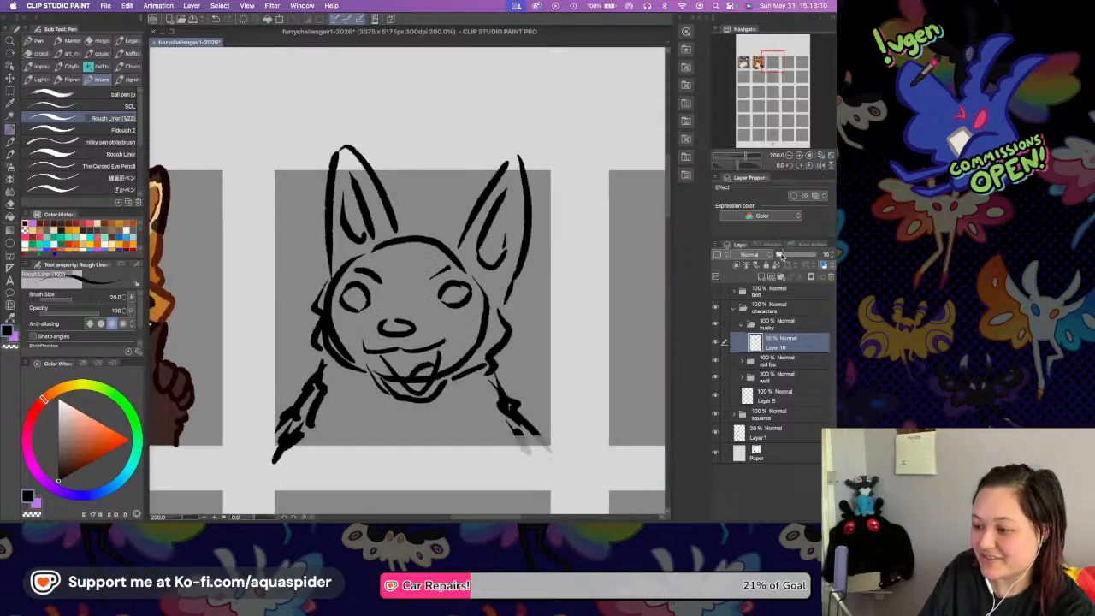
{"action": "left_click", "coordinate": [780, 255]}
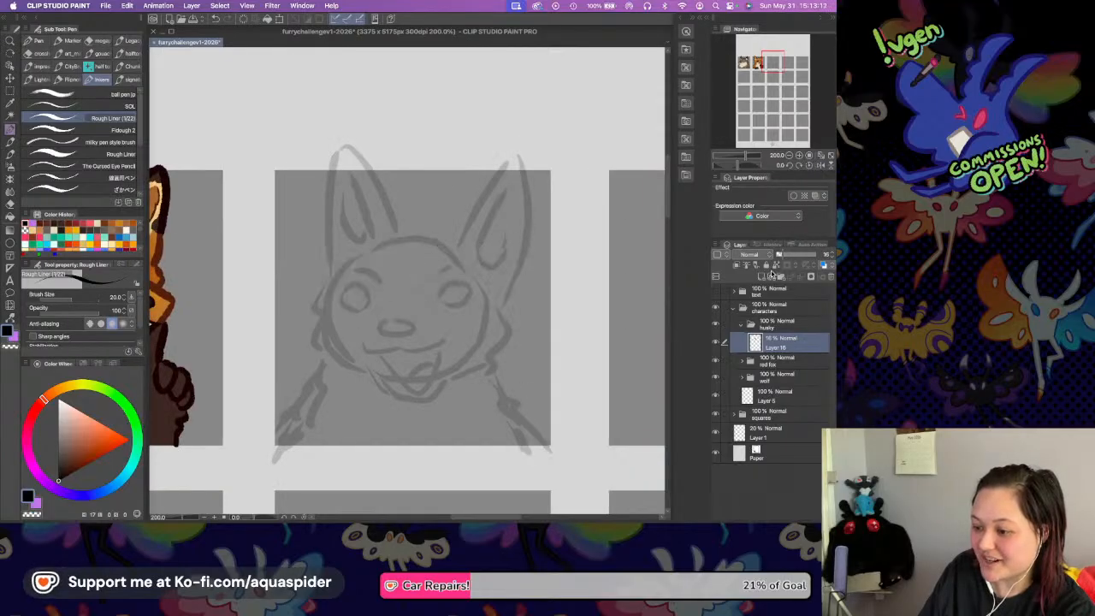
{"action": "left_click", "coordinate": [773, 280]}
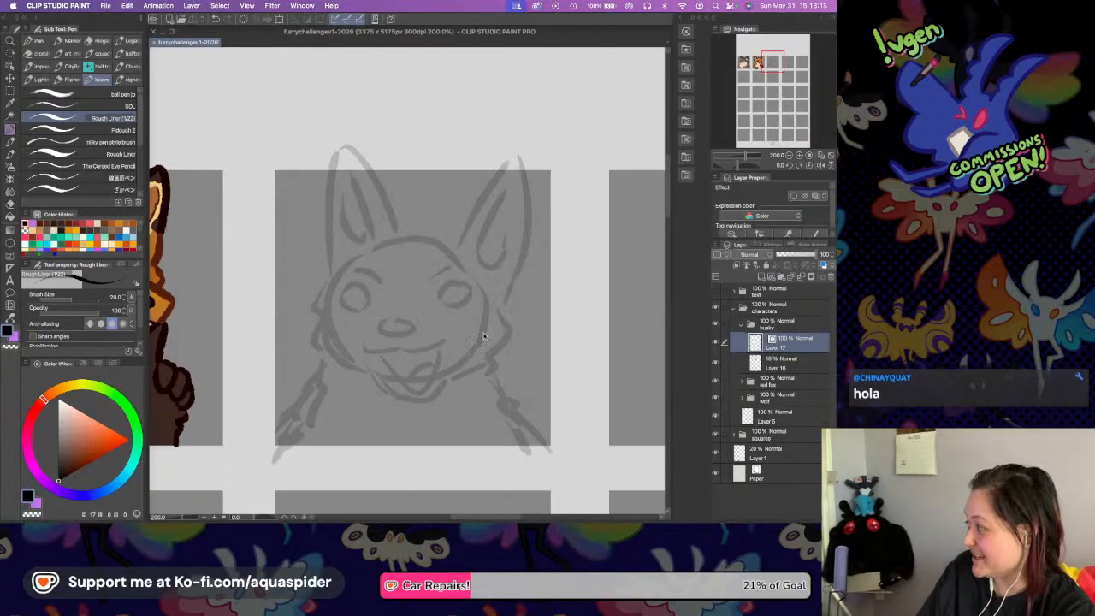
Ink the husky's right-hand ear over the faded sketch, with a small fur notch at its inner base.
{"action": "left_click_drag", "start_coordinate": [483, 295], "coordinate": [491, 325]}
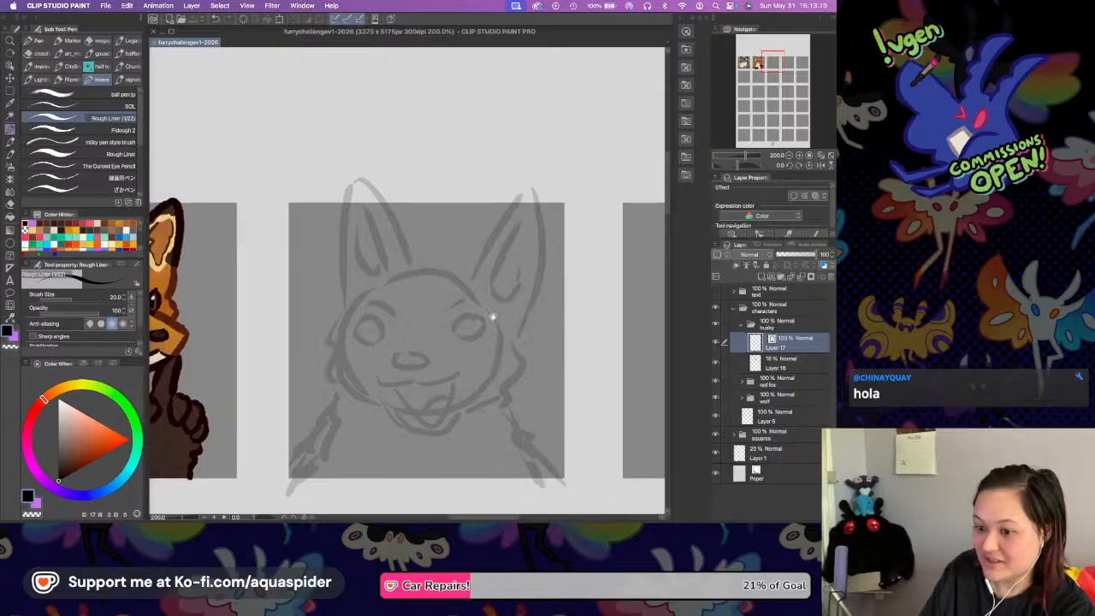
{"action": "left_click", "coordinate": [798, 155]}
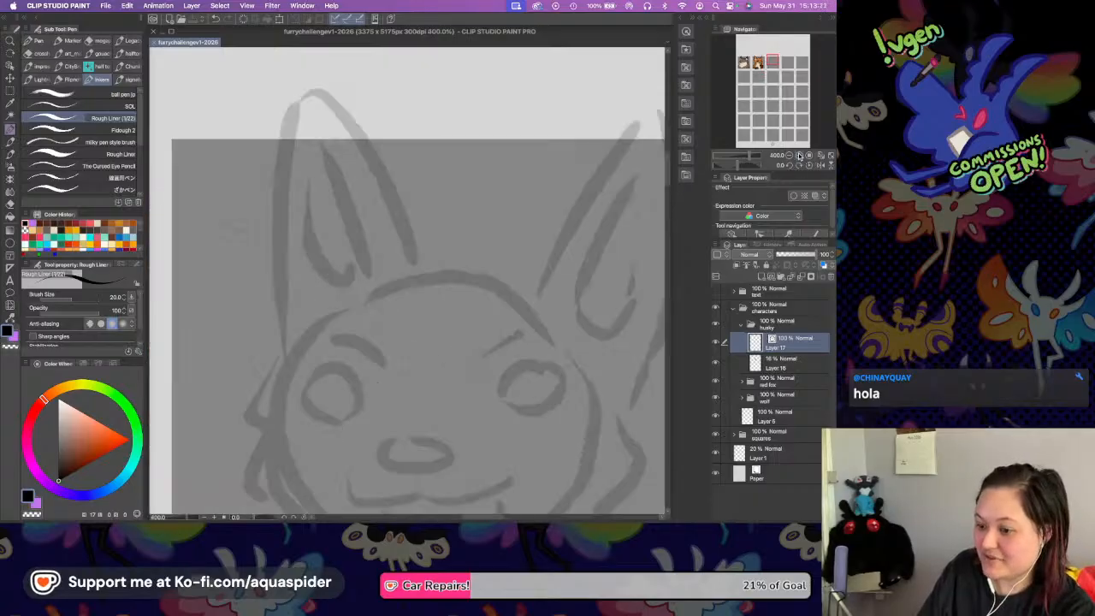
{"action": "left_click", "coordinate": [798, 155]}
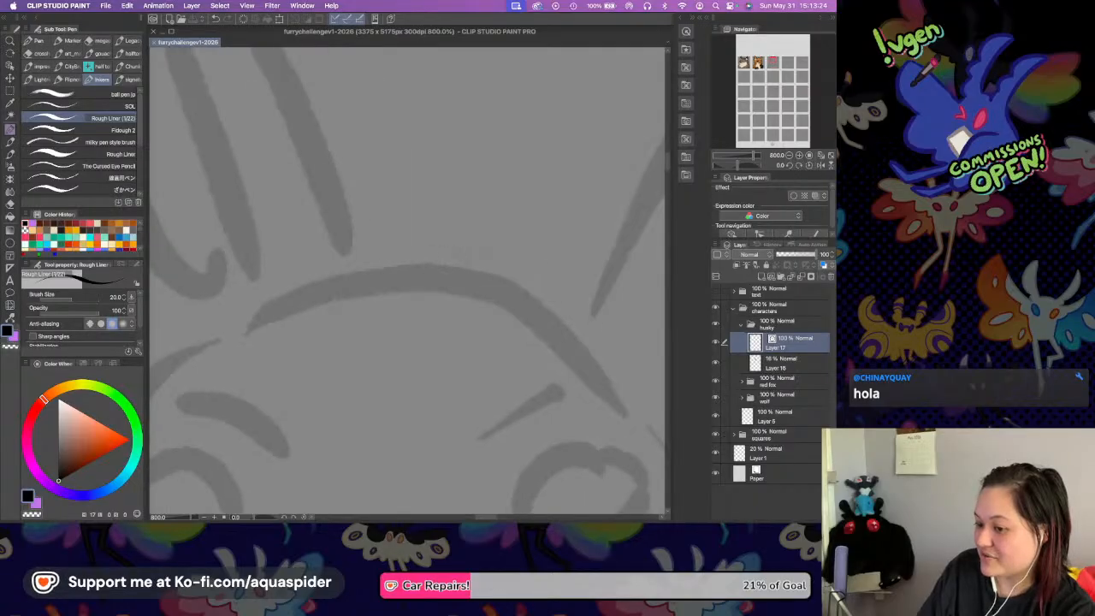
{"action": "scroll", "coordinate": [437, 277], "scroll_direction": "right", "scroll_amount": 5}
{"action": "left_click_drag", "start_coordinate": [406, 314], "coordinate": [490, 233]}
{"action": "scroll", "coordinate": [565, 154], "scroll_direction": "up", "scroll_amount": 5}
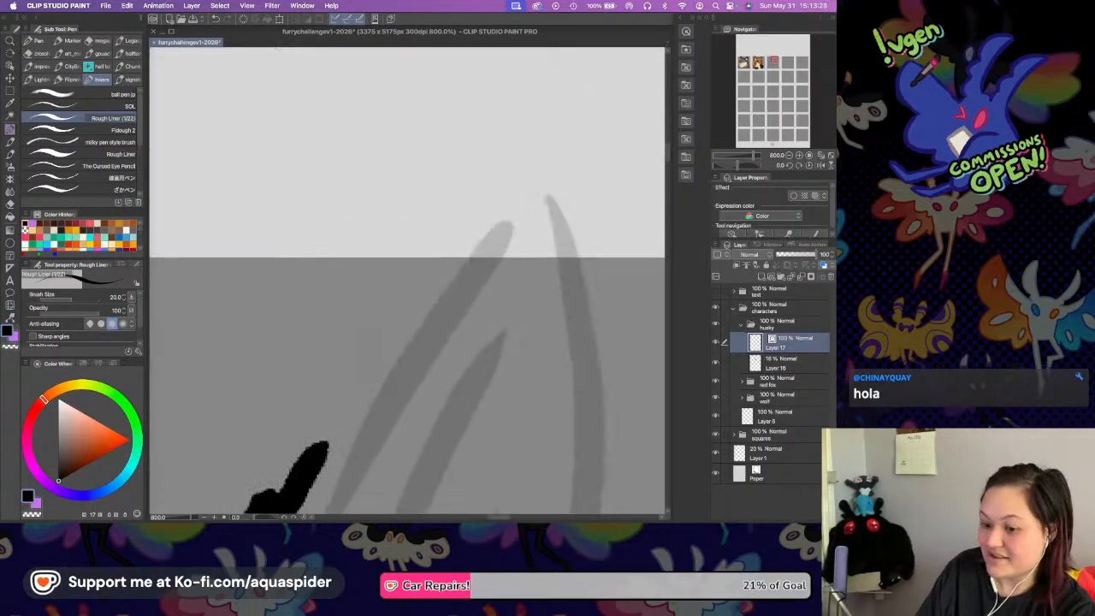
{"action": "mouse_move", "coordinate": [318, 445]}
{"action": "left_mouse_down"}
{"action": "mouse_move", "coordinate": [489, 196]}
{"action": "mouse_move", "coordinate": [549, 257]}
{"action": "mouse_move", "coordinate": [557, 364]}
{"action": "left_mouse_up"}
{"action": "key", "text": "super+z"}
{"action": "mouse_move", "coordinate": [491, 195]}
{"action": "left_mouse_down"}
{"action": "mouse_move", "coordinate": [521, 159]}
{"action": "mouse_move", "coordinate": [584, 366]}
{"action": "left_mouse_up"}
{"action": "scroll", "coordinate": [560, 339], "scroll_direction": "down", "scroll_amount": 5}
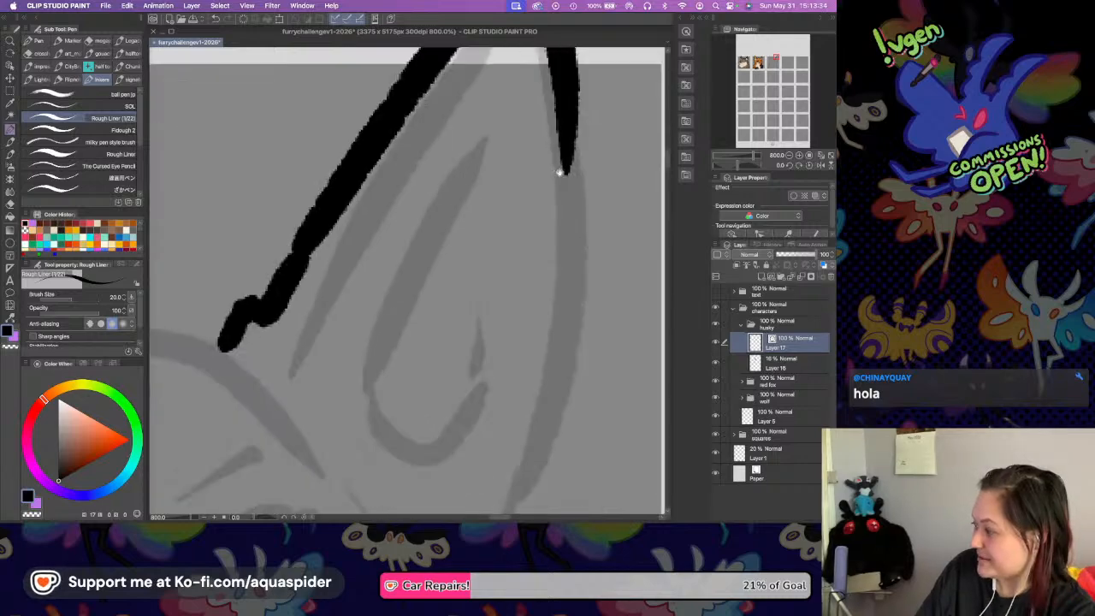
{"action": "mouse_move", "coordinate": [566, 141]}
{"action": "left_mouse_down"}
{"action": "mouse_move", "coordinate": [555, 402]}
{"action": "mouse_move", "coordinate": [542, 434]}
{"action": "left_mouse_up"}
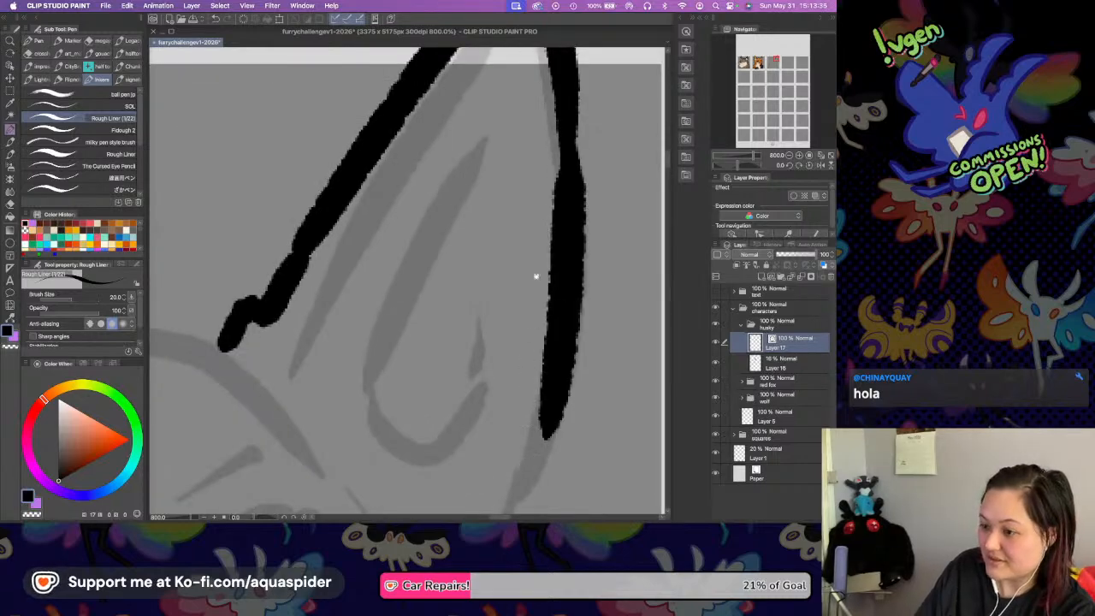
Continue the outline from the base of the right-hand ear into jagged cheek fur down that side of the head.
{"action": "scroll", "coordinate": [568, 232], "scroll_direction": "down", "scroll_amount": 5}
{"action": "mouse_move", "coordinate": [573, 189]}
{"action": "left_mouse_down"}
{"action": "mouse_move", "coordinate": [519, 299]}
{"action": "mouse_move", "coordinate": [512, 369]}
{"action": "left_mouse_up"}
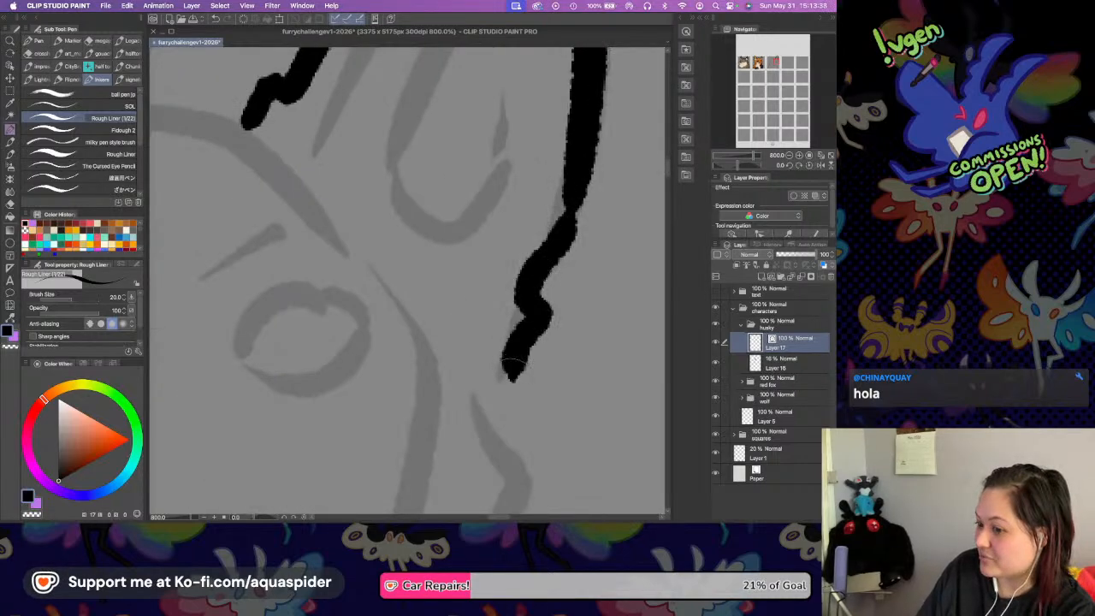
{"action": "scroll", "coordinate": [482, 407], "scroll_direction": "down", "scroll_amount": 4}
{"action": "mouse_move", "coordinate": [513, 229]}
{"action": "left_mouse_down"}
{"action": "mouse_move", "coordinate": [570, 285]}
{"action": "mouse_move", "coordinate": [570, 318]}
{"action": "mouse_move", "coordinate": [513, 374]}
{"action": "left_mouse_up"}
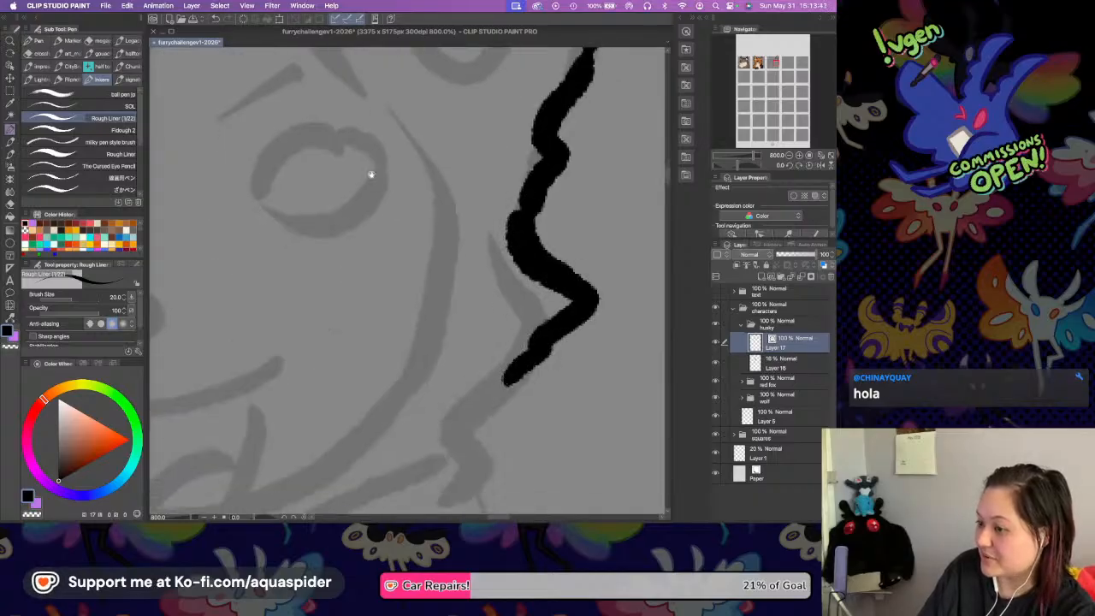
Ink the top of the husky's head with an uneven line running between the two ear bases.
{"action": "left_click_drag", "start_coordinate": [377, 188], "coordinate": [594, 401]}
{"action": "left_click_drag", "start_coordinate": [410, 160], "coordinate": [503, 295]}
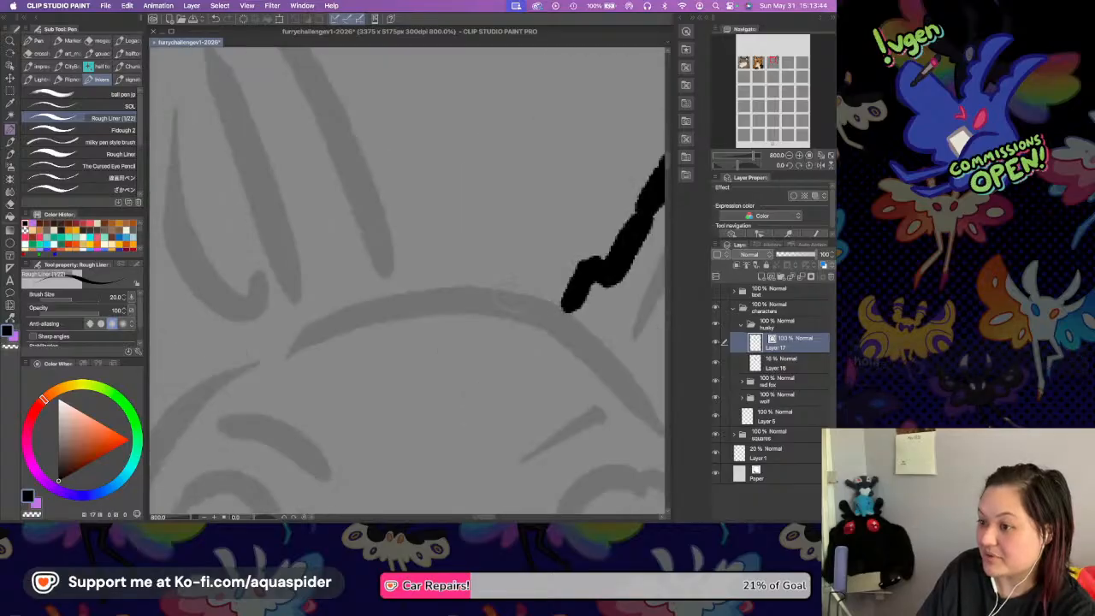
{"action": "mouse_move", "coordinate": [389, 286]}
{"action": "left_mouse_down"}
{"action": "mouse_move", "coordinate": [466, 261]}
{"action": "mouse_move", "coordinate": [572, 298]}
{"action": "left_mouse_up"}
Ink the outline of the husky's left-hand ear, from its outer edge over the tip to the inner base.
{"action": "left_click_drag", "start_coordinate": [319, 177], "coordinate": [418, 308]}
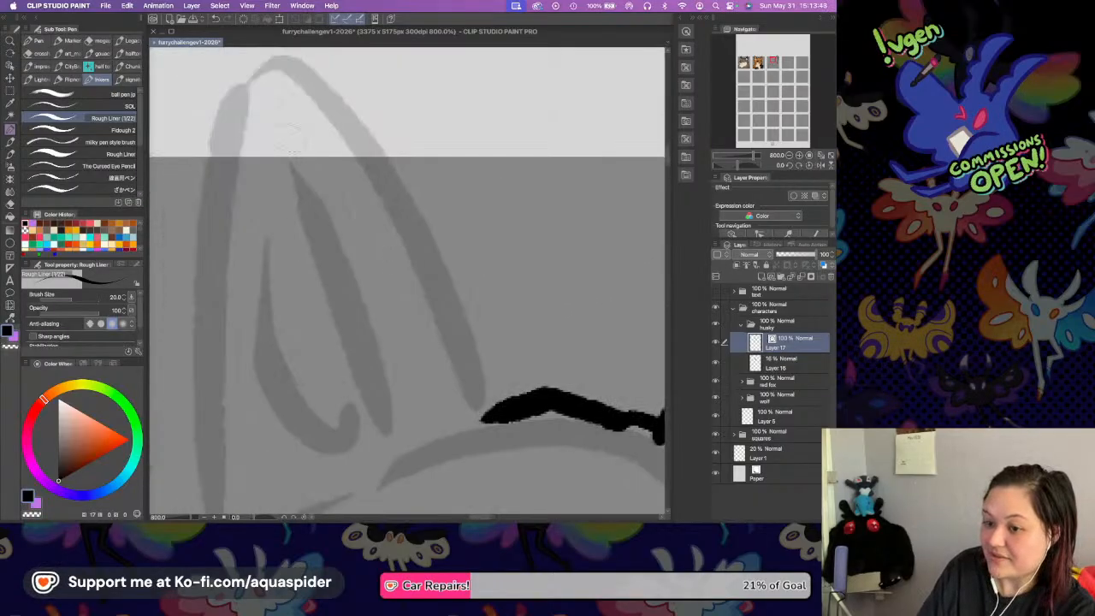
{"action": "left_click_drag", "start_coordinate": [232, 106], "coordinate": [202, 441]}
{"action": "mouse_move", "coordinate": [237, 97]}
{"action": "left_mouse_down"}
{"action": "mouse_move", "coordinate": [235, 82]}
{"action": "mouse_move", "coordinate": [417, 199]}
{"action": "mouse_move", "coordinate": [459, 295]}
{"action": "left_mouse_up"}
{"action": "left_click_drag", "start_coordinate": [438, 245], "coordinate": [496, 416]}
Continue the outline from the left-hand ear's outer base into jagged cheek fur down that side of the head.
{"action": "scroll", "coordinate": [511, 354], "scroll_direction": "down", "scroll_amount": 5}
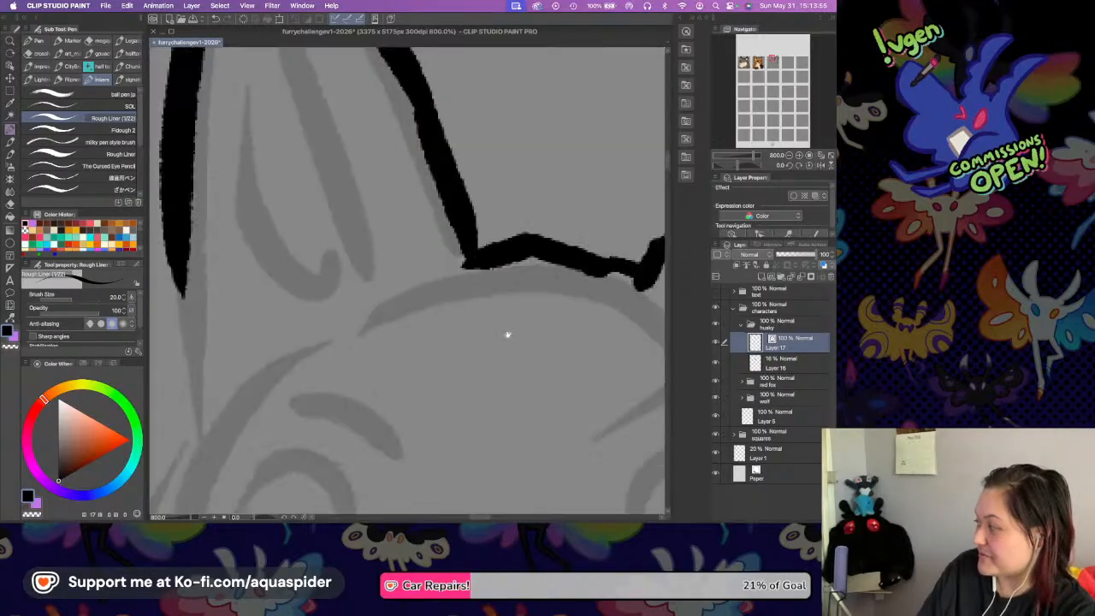
{"action": "scroll", "coordinate": [419, 218], "scroll_direction": "down", "scroll_amount": 4}
{"action": "left_click_drag", "start_coordinate": [385, 248], "coordinate": [528, 296]}
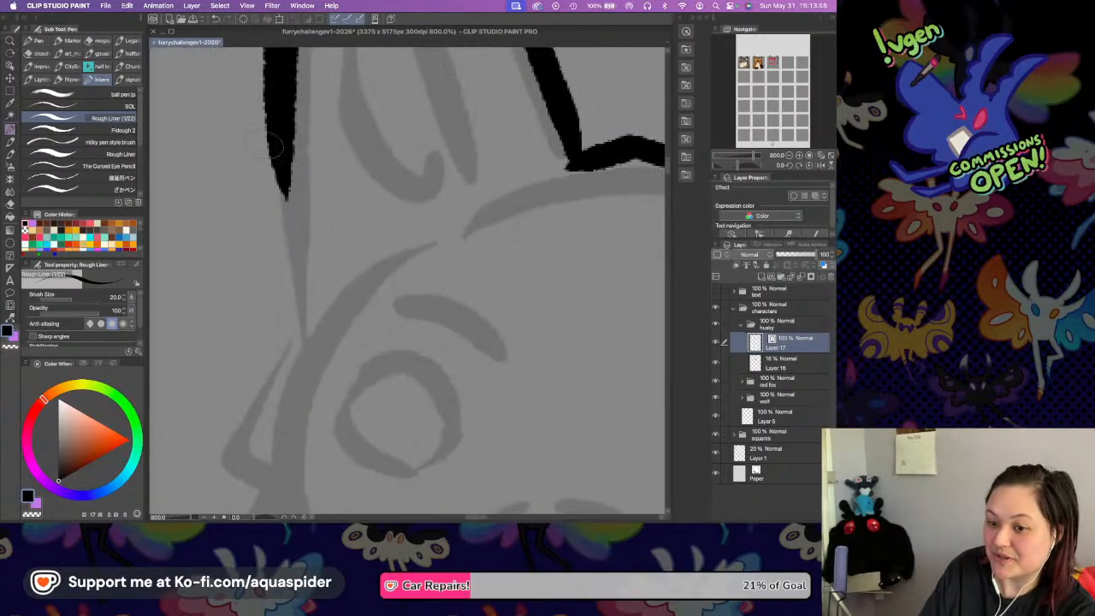
{"action": "mouse_move", "coordinate": [288, 195]}
{"action": "left_mouse_down"}
{"action": "mouse_move", "coordinate": [264, 313]}
{"action": "mouse_move", "coordinate": [272, 344]}
{"action": "left_mouse_up"}
{"action": "scroll", "coordinate": [385, 232], "scroll_direction": "down", "scroll_amount": 5}
{"action": "mouse_move", "coordinate": [304, 137]}
{"action": "left_mouse_down"}
{"action": "mouse_move", "coordinate": [224, 255]}
{"action": "mouse_move", "coordinate": [256, 361]}
{"action": "left_mouse_up"}
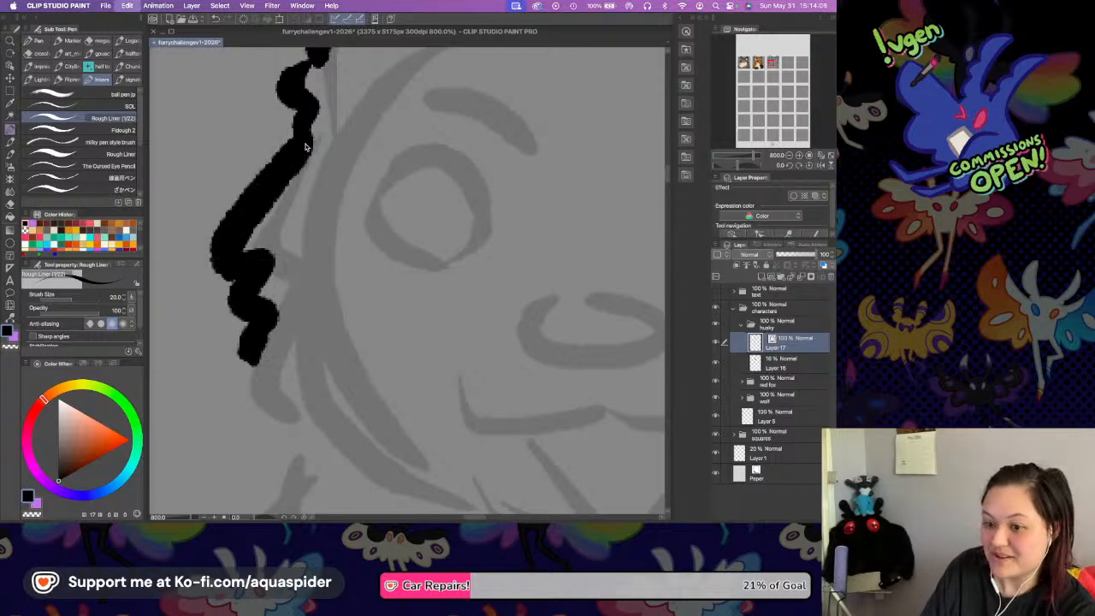
{"action": "key", "text": "ctrl+z"}
{"action": "mouse_move", "coordinate": [303, 135]}
{"action": "left_mouse_down"}
{"action": "mouse_move", "coordinate": [246, 333]}
{"action": "mouse_move", "coordinate": [261, 438]}
{"action": "mouse_move", "coordinate": [272, 438]}
{"action": "left_mouse_up"}
{"action": "left_click_drag", "start_coordinate": [543, 290], "coordinate": [369, 176]}
{"action": "mouse_move", "coordinate": [576, 210]}
{"action": "left_mouse_down"}
{"action": "mouse_move", "coordinate": [405, 232]}
{"action": "mouse_move", "coordinate": [380, 256]}
{"action": "left_mouse_up"}
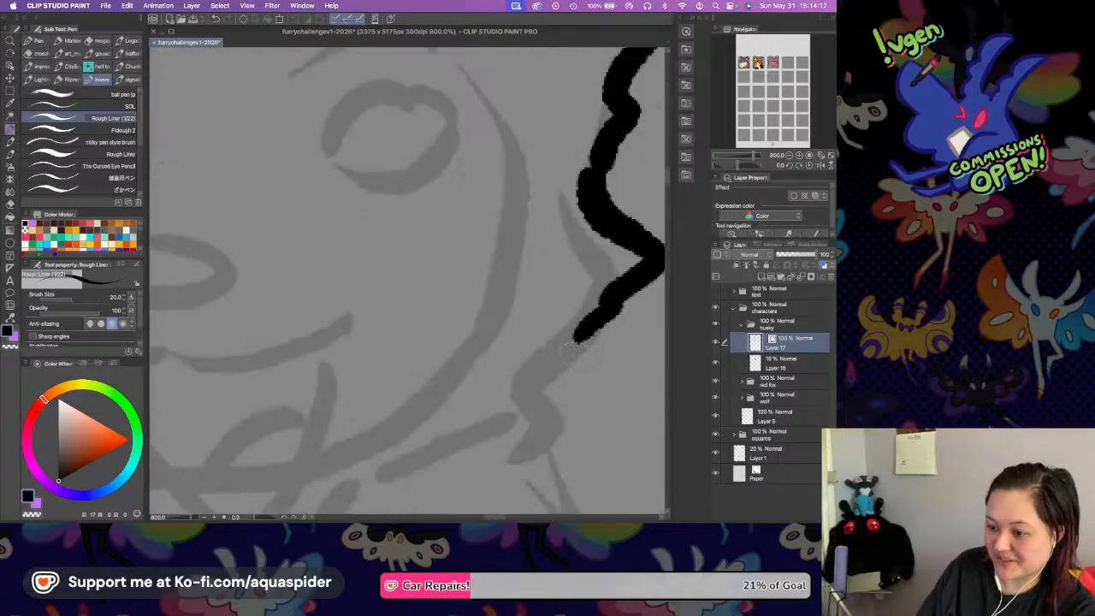
{"action": "scroll", "coordinate": [505, 310], "scroll_direction": "right", "scroll_amount": 5}
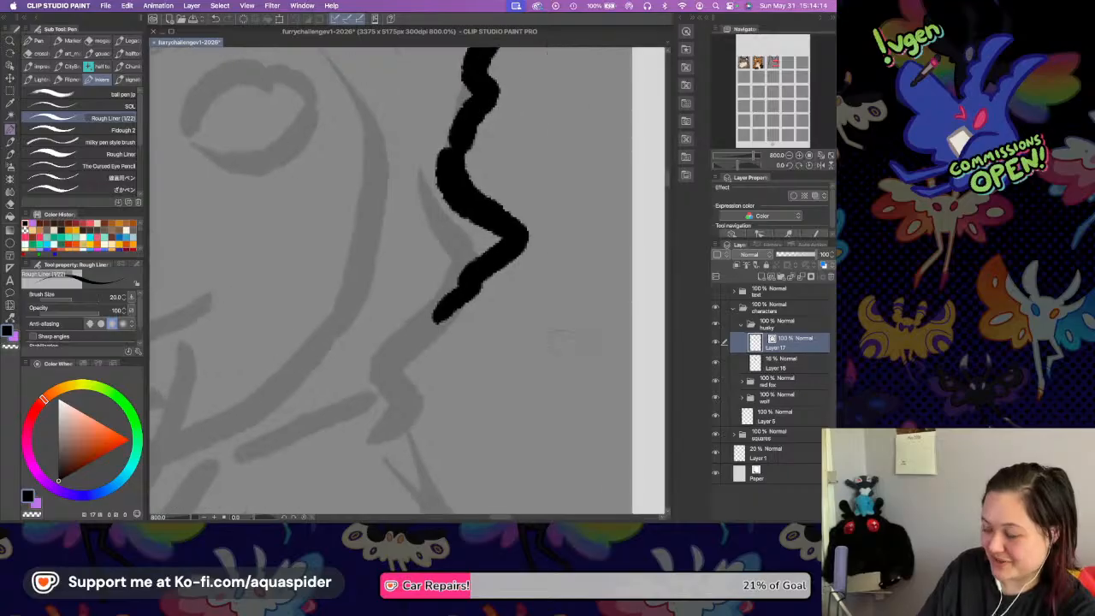
{"action": "key", "text": "super+z"}
{"action": "key", "text": "super+z"}
{"action": "key", "text": "super+z"}
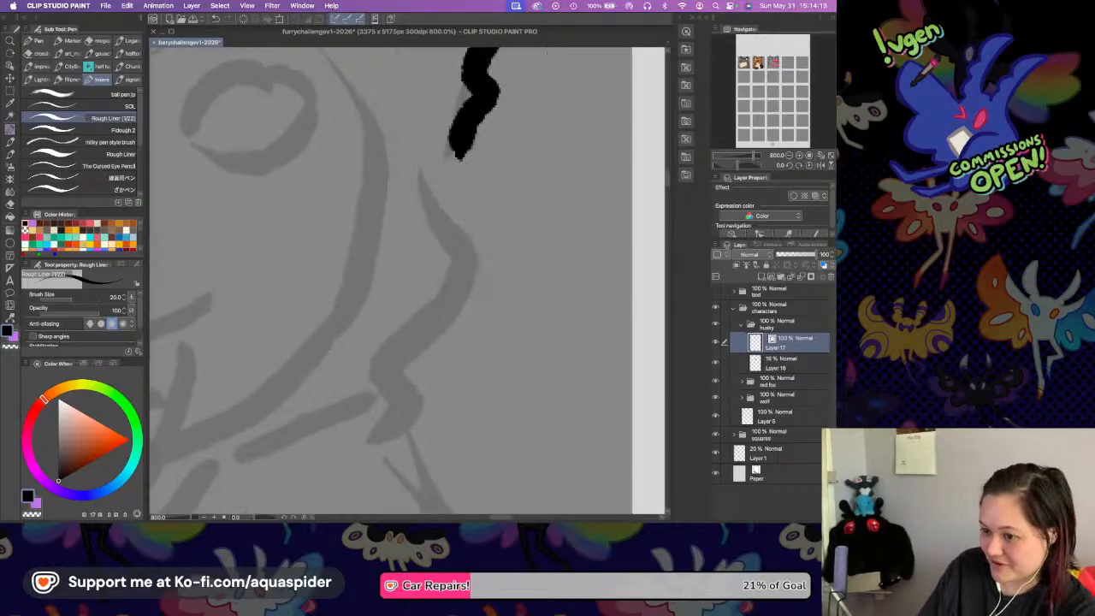
Ink the lower cheek fur and the neck line down to the shoulder on both sides of the husky.
{"action": "mouse_move", "coordinate": [460, 154]}
{"action": "left_mouse_down"}
{"action": "mouse_move", "coordinate": [483, 188]}
{"action": "mouse_move", "coordinate": [503, 275]}
{"action": "mouse_move", "coordinate": [464, 296]}
{"action": "mouse_move", "coordinate": [454, 368]}
{"action": "mouse_move", "coordinate": [469, 364]}
{"action": "mouse_move", "coordinate": [426, 148]}
{"action": "mouse_move", "coordinate": [431, 212]}
{"action": "mouse_move", "coordinate": [565, 466]}
{"action": "mouse_move", "coordinate": [571, 503]}
{"action": "left_mouse_up"}
{"action": "left_click_drag", "start_coordinate": [505, 264], "coordinate": [658, 312]}
{"action": "mouse_move", "coordinate": [323, 202]}
{"action": "left_mouse_down"}
{"action": "mouse_move", "coordinate": [411, 225]}
{"action": "mouse_move", "coordinate": [445, 265]}
{"action": "mouse_move", "coordinate": [576, 298]}
{"action": "left_mouse_up"}
{"action": "left_click_drag", "start_coordinate": [441, 243], "coordinate": [598, 192]}
{"action": "mouse_move", "coordinate": [379, 249]}
{"action": "left_mouse_down"}
{"action": "mouse_move", "coordinate": [457, 227]}
{"action": "mouse_move", "coordinate": [468, 192]}
{"action": "left_mouse_up"}
{"action": "mouse_move", "coordinate": [454, 234]}
{"action": "left_mouse_down"}
{"action": "mouse_move", "coordinate": [381, 163]}
{"action": "mouse_move", "coordinate": [389, 219]}
{"action": "mouse_move", "coordinate": [344, 297]}
{"action": "left_mouse_up"}
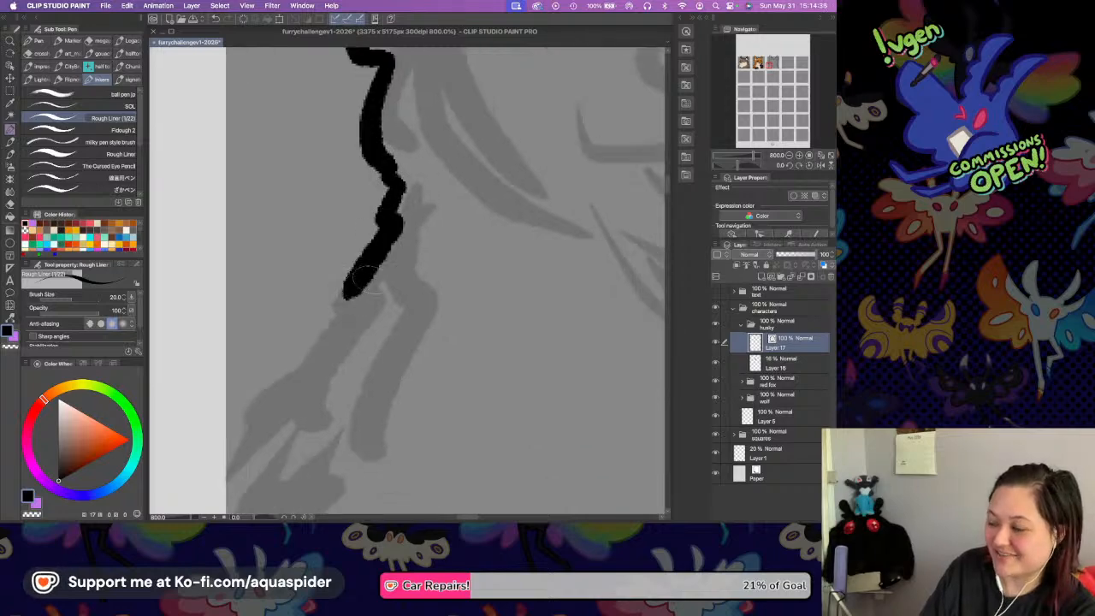
{"action": "scroll", "coordinate": [383, 257], "scroll_direction": "down", "scroll_amount": 2}
{"action": "scroll", "coordinate": [383, 199], "scroll_direction": "down", "scroll_amount": 4}
{"action": "mouse_move", "coordinate": [347, 170]}
{"action": "left_mouse_down"}
{"action": "mouse_move", "coordinate": [277, 252]}
{"action": "mouse_move", "coordinate": [225, 341]}
{"action": "left_mouse_up"}
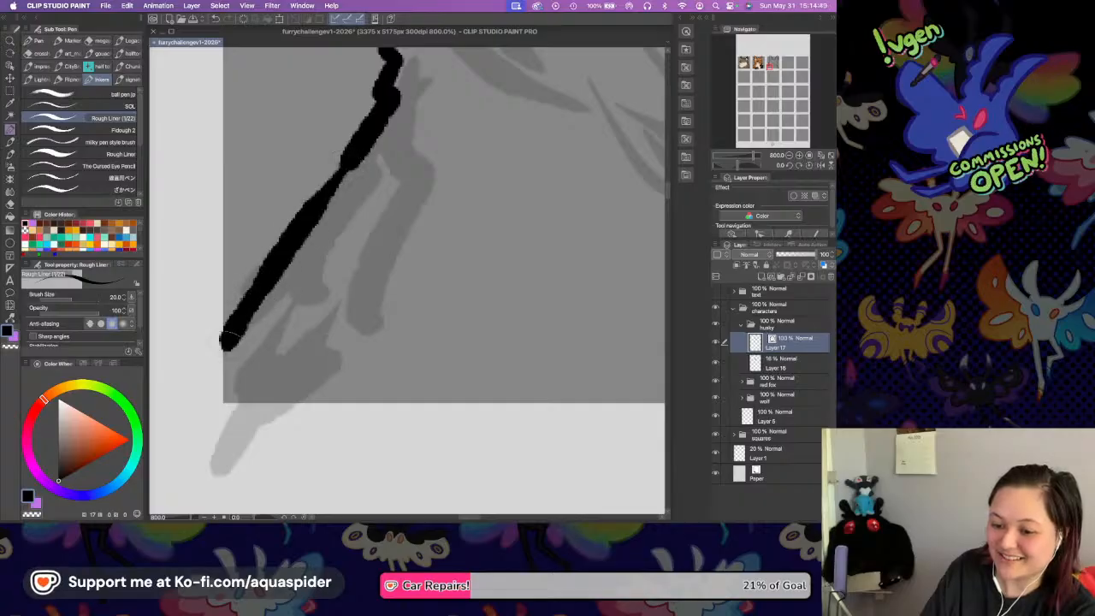
Check the husky's whole outer outline and save the drawing.
{"action": "scroll", "coordinate": [416, 259], "scroll_direction": "up", "scroll_amount": 8}
{"action": "scroll", "coordinate": [415, 260], "scroll_direction": "right", "scroll_amount": 10}
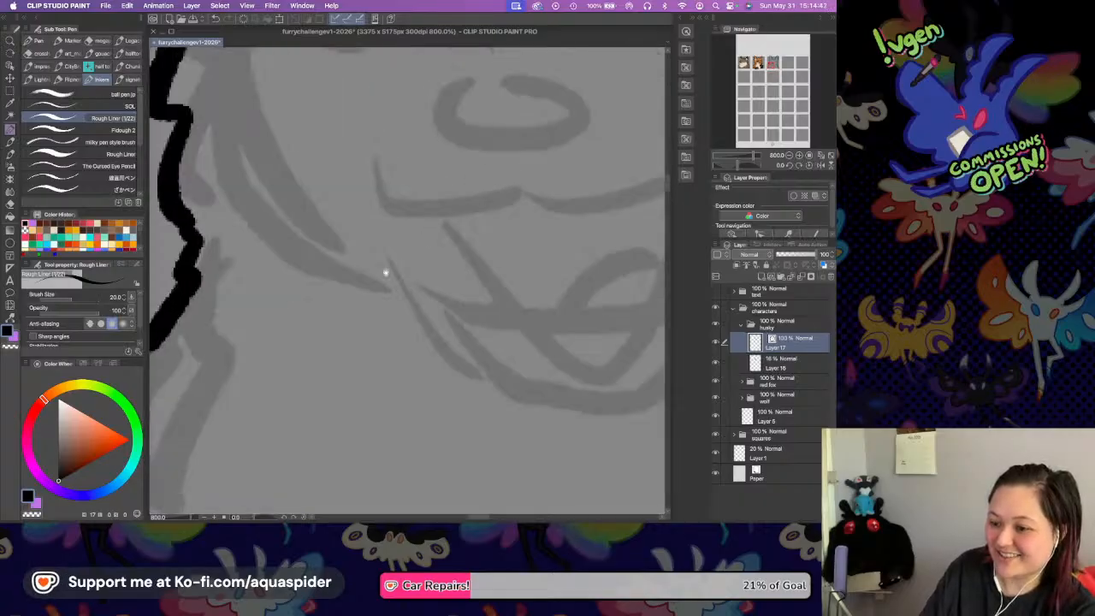
{"action": "left_click", "coordinate": [787, 158]}
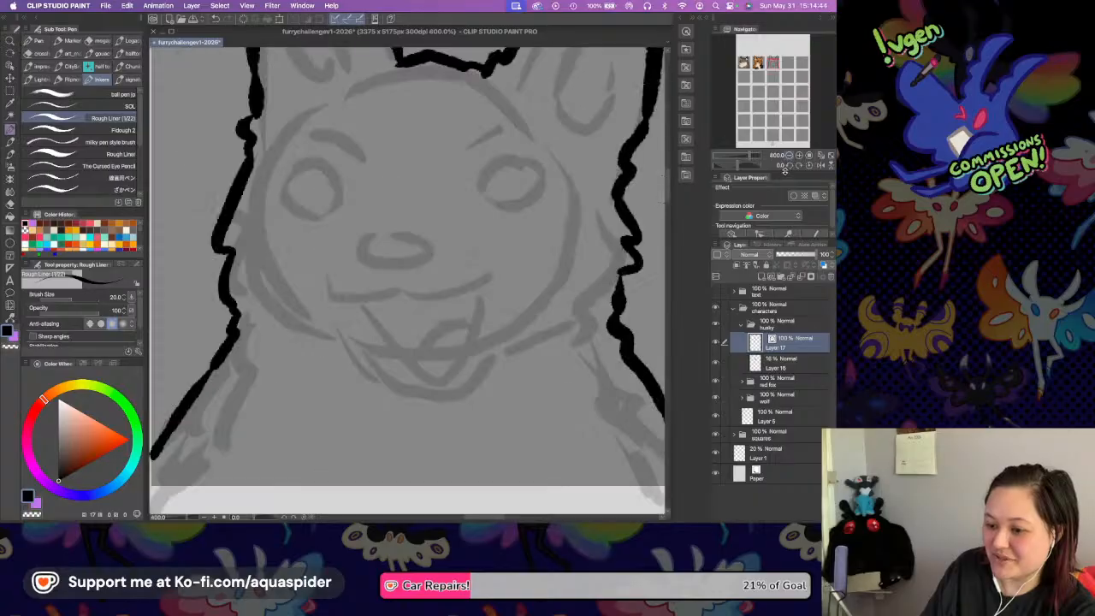
{"action": "scroll", "coordinate": [495, 232], "scroll_direction": "up", "scroll_amount": 3}
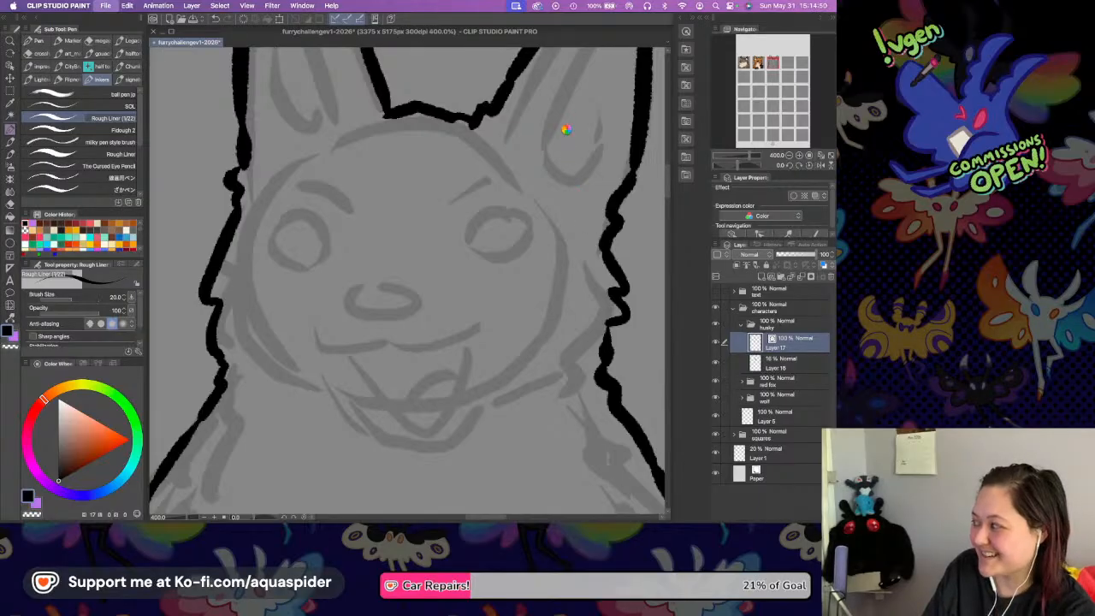
{"action": "key", "text": "super+s"}
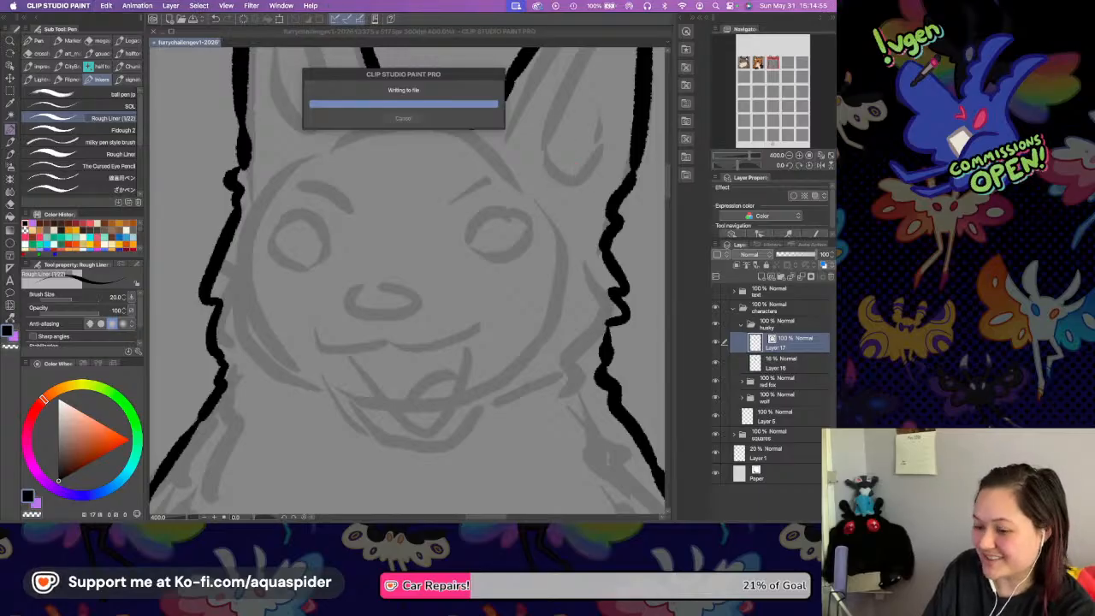
Ink a small oval nose slightly below the sketched nose and check it against the whole head.
{"action": "mouse_move", "coordinate": [359, 316]}
{"action": "left_mouse_down"}
{"action": "mouse_move", "coordinate": [351, 325]}
{"action": "mouse_move", "coordinate": [390, 338]}
{"action": "mouse_move", "coordinate": [400, 327]}
{"action": "mouse_move", "coordinate": [373, 312]}
{"action": "mouse_move", "coordinate": [398, 322]}
{"action": "left_mouse_up"}
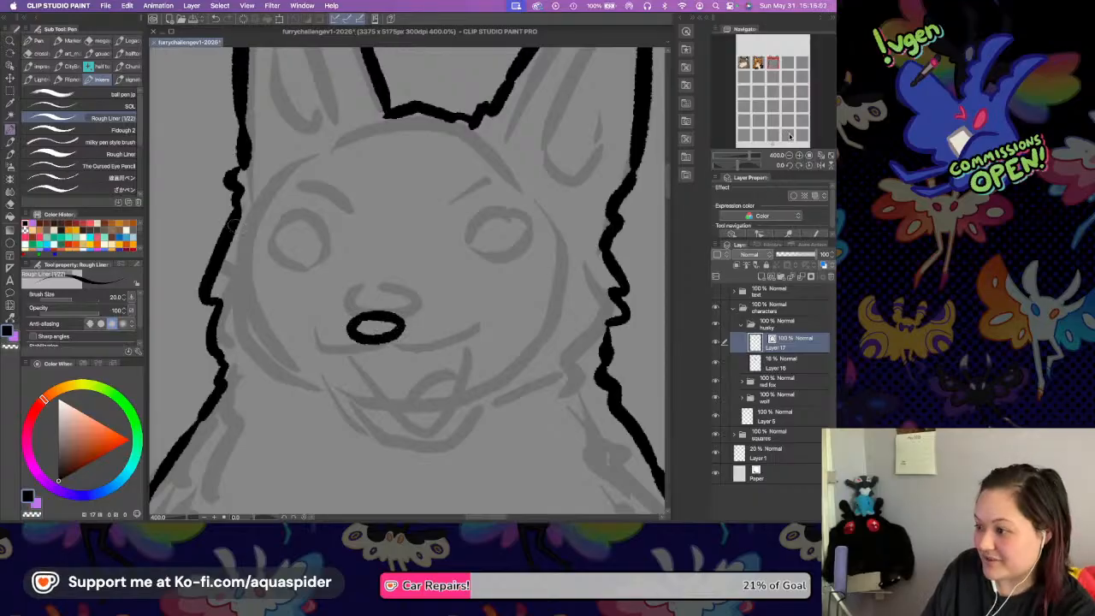
{"action": "left_click", "coordinate": [789, 156]}
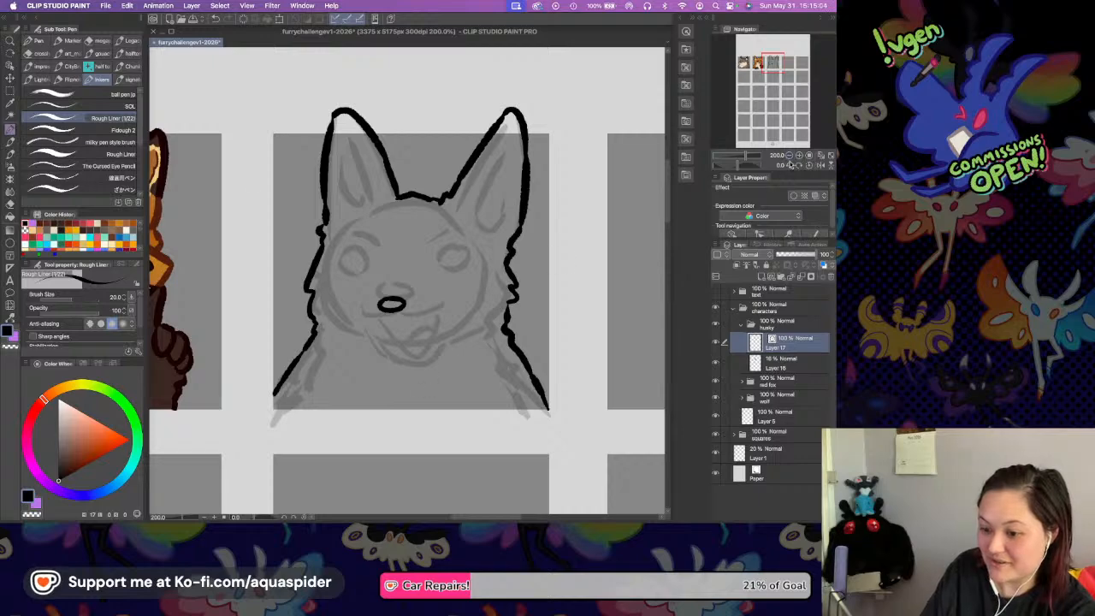
{"action": "left_click", "coordinate": [798, 156]}
{"action": "left_click", "coordinate": [799, 156]}
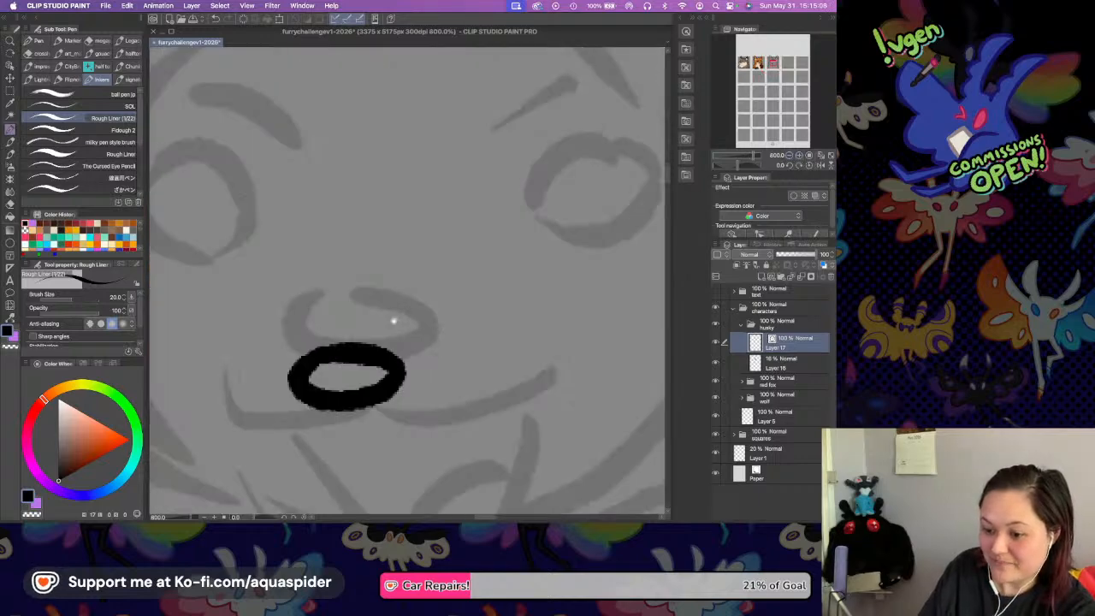
Ink the curved upper lip beneath the nose and the open lower jaw, thickening the jaw's left-hand line.
{"action": "left_click_drag", "start_coordinate": [386, 345], "coordinate": [418, 216]}
{"action": "mouse_move", "coordinate": [259, 301]}
{"action": "left_mouse_down"}
{"action": "mouse_move", "coordinate": [366, 318]}
{"action": "mouse_move", "coordinate": [368, 307]}
{"action": "mouse_move", "coordinate": [404, 325]}
{"action": "mouse_move", "coordinate": [568, 277]}
{"action": "left_mouse_up"}
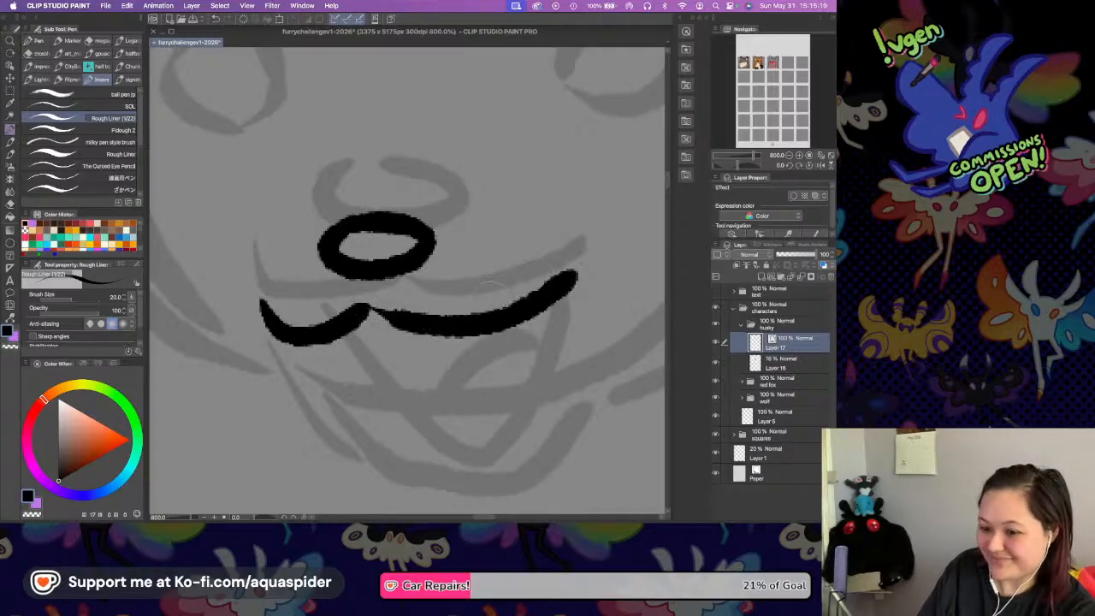
{"action": "mouse_move", "coordinate": [312, 341]}
{"action": "left_mouse_down"}
{"action": "mouse_move", "coordinate": [421, 449]}
{"action": "mouse_move", "coordinate": [528, 349]}
{"action": "mouse_move", "coordinate": [541, 304]}
{"action": "left_mouse_up"}
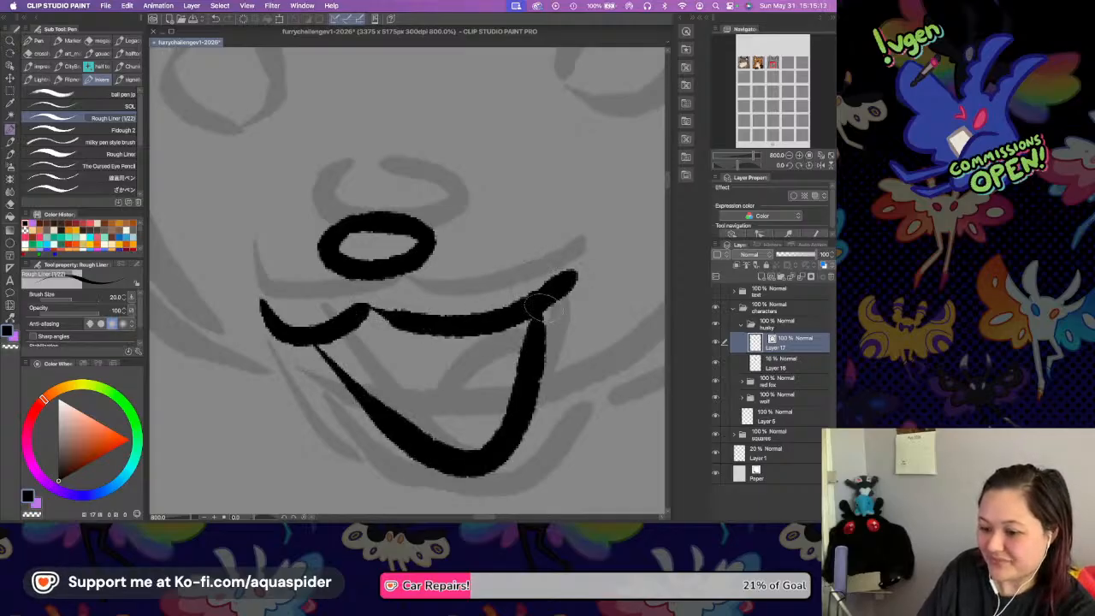
{"action": "left_click_drag", "start_coordinate": [318, 340], "coordinate": [370, 400]}
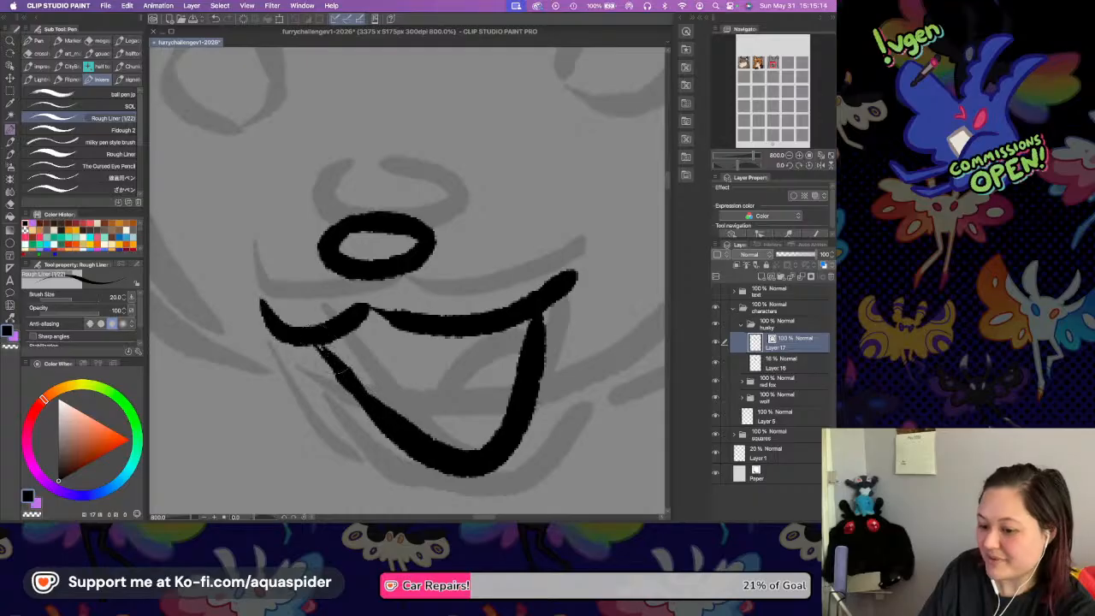
{"action": "key", "text": "super+z"}
{"action": "left_click_drag", "start_coordinate": [311, 344], "coordinate": [368, 398]}
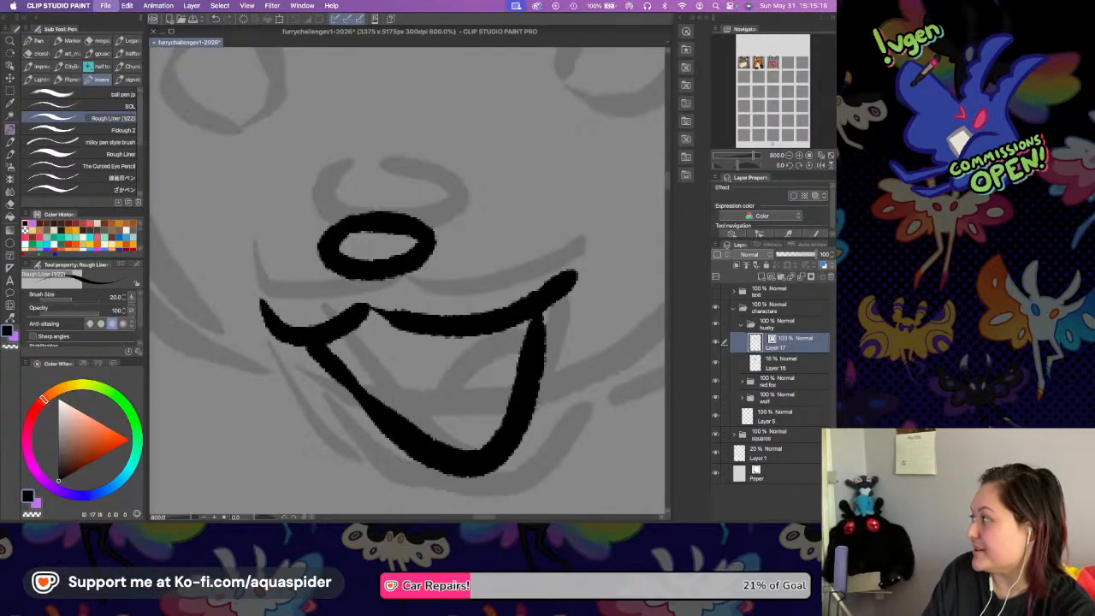
Save the drawing and ink the tongue's curved top edge inside the open mouth.
{"action": "key", "text": "Tab"}
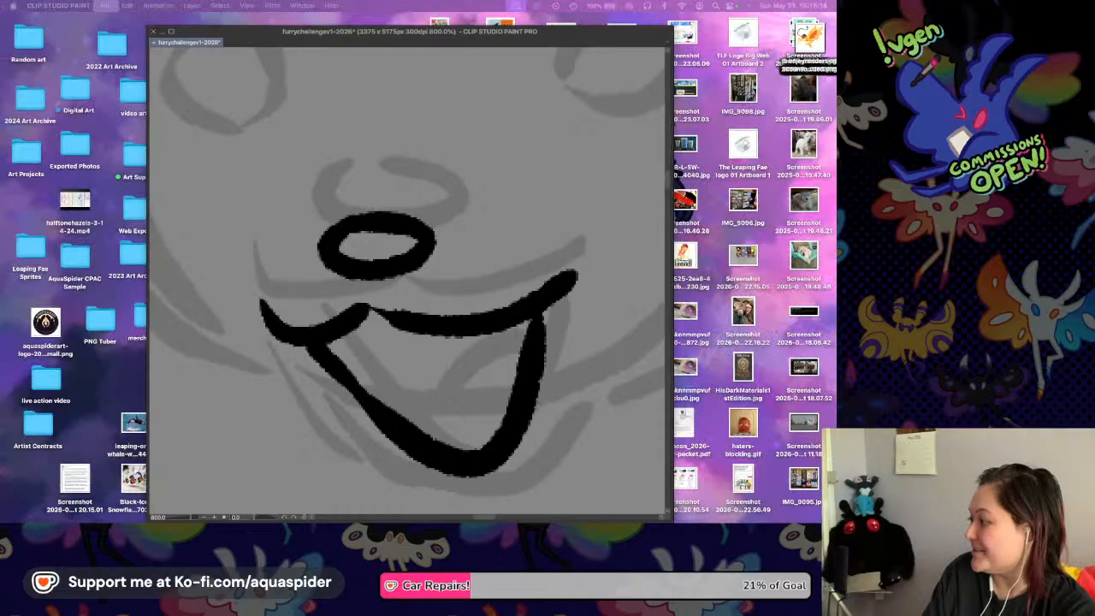
{"action": "key", "text": "super+s"}
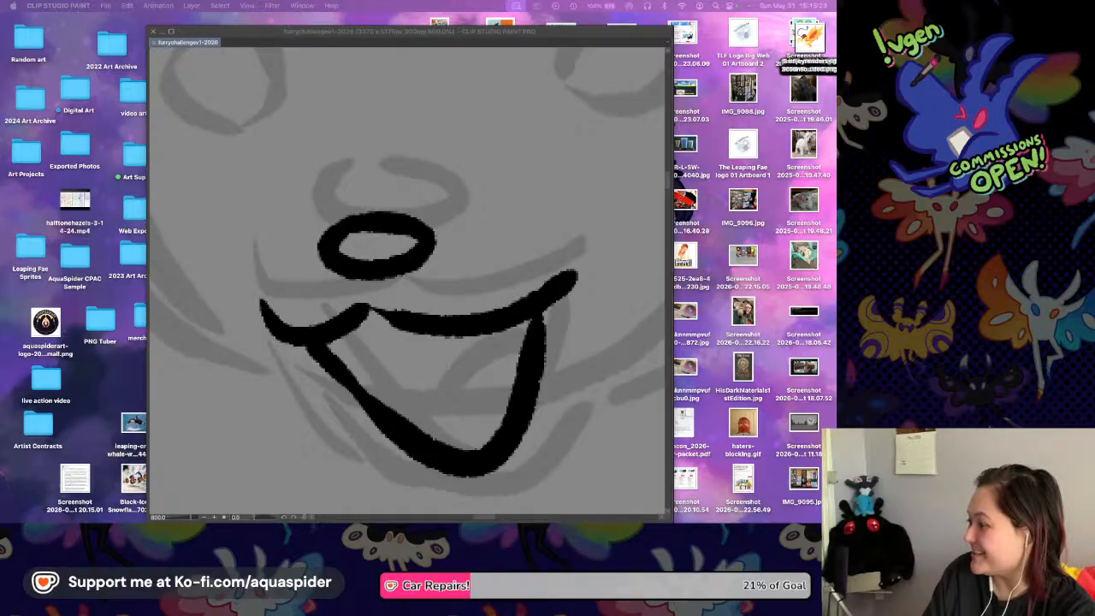
{"action": "left_click", "coordinate": [494, 305]}
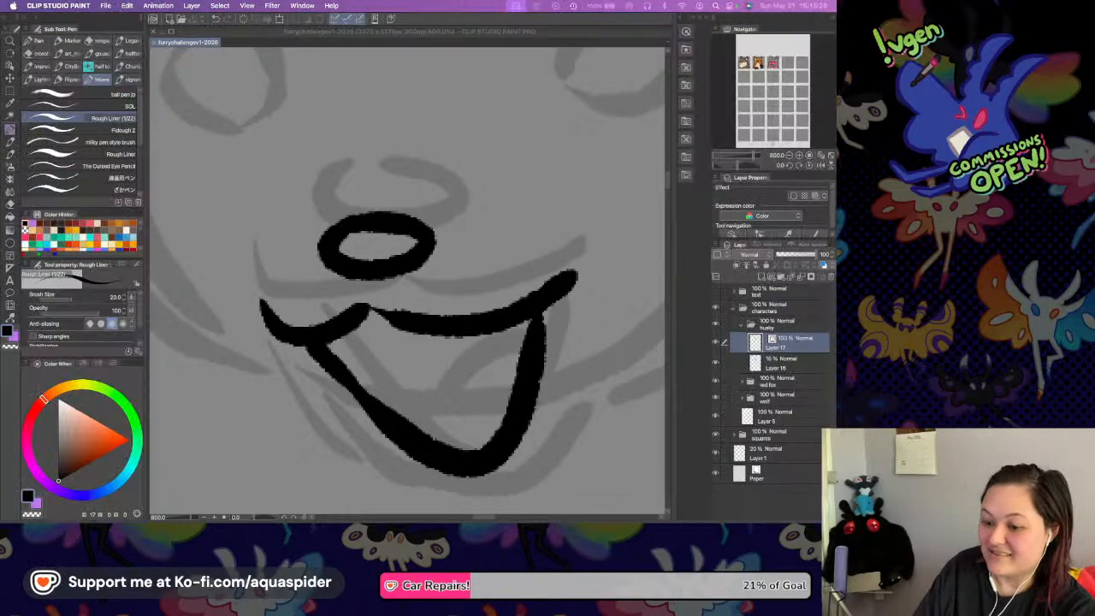
{"action": "mouse_move", "coordinate": [409, 425]}
{"action": "left_mouse_down"}
{"action": "mouse_move", "coordinate": [428, 399]}
{"action": "mouse_move", "coordinate": [511, 389]}
{"action": "left_mouse_up"}
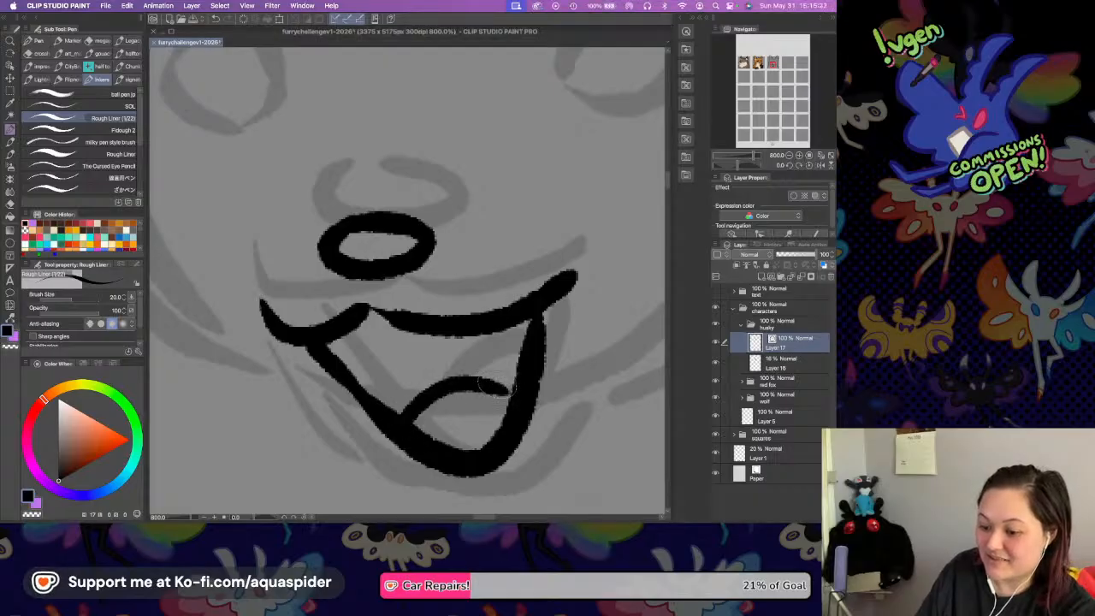
Lower the husky sketch layer's opacity to below 10% and make the line art layer active again.
{"action": "scroll", "coordinate": [444, 268], "scroll_direction": "up", "scroll_amount": 5}
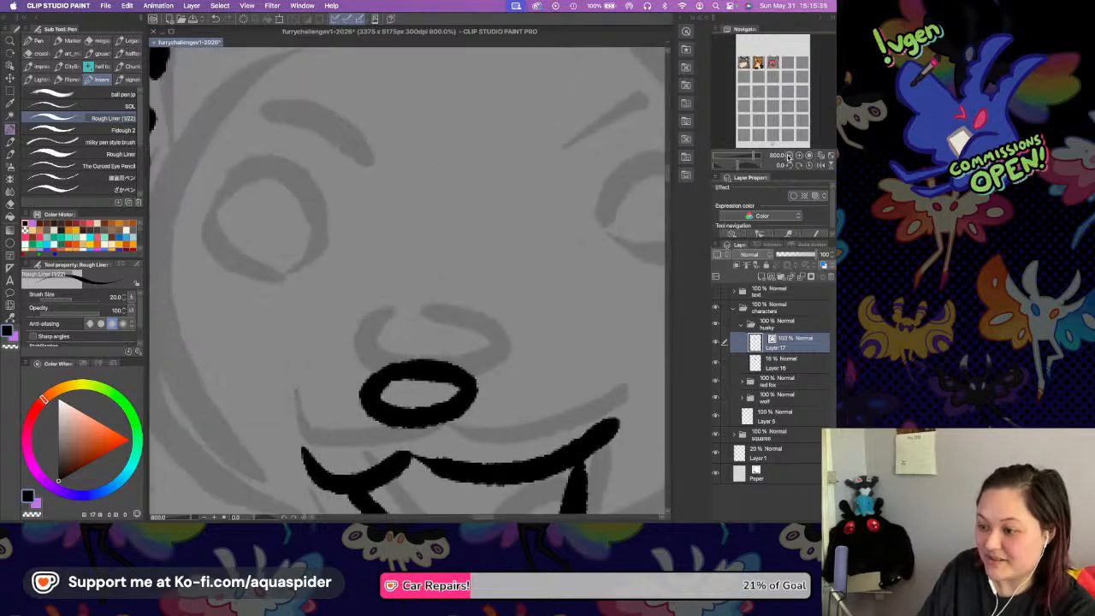
{"action": "left_click", "coordinate": [788, 155]}
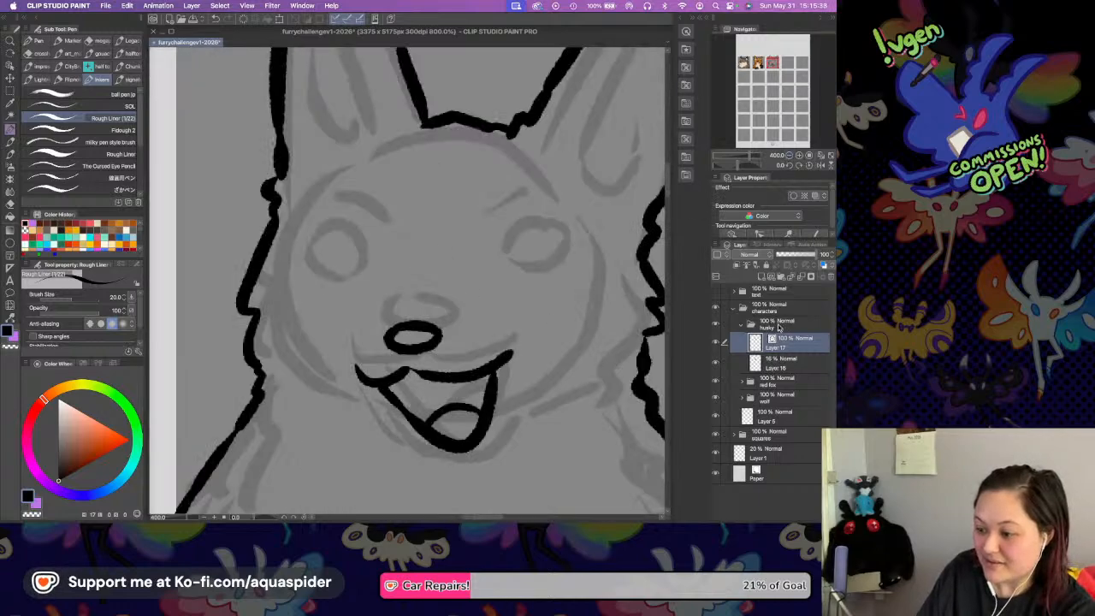
{"action": "left_click", "coordinate": [780, 363]}
{"action": "left_click_drag", "start_coordinate": [779, 256], "coordinate": [776, 257]}
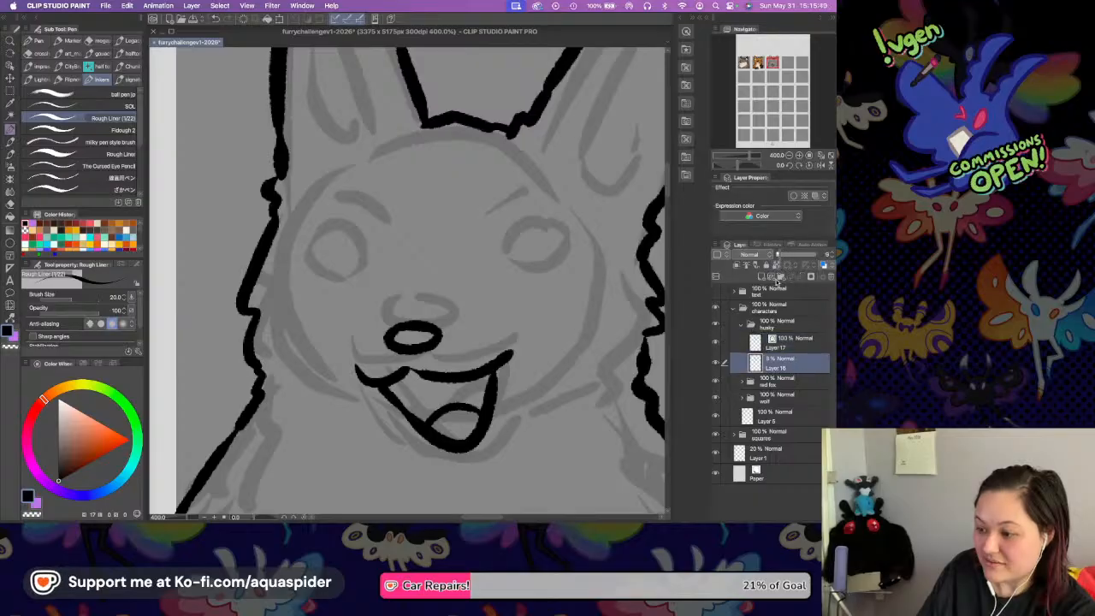
{"action": "left_click", "coordinate": [780, 337]}
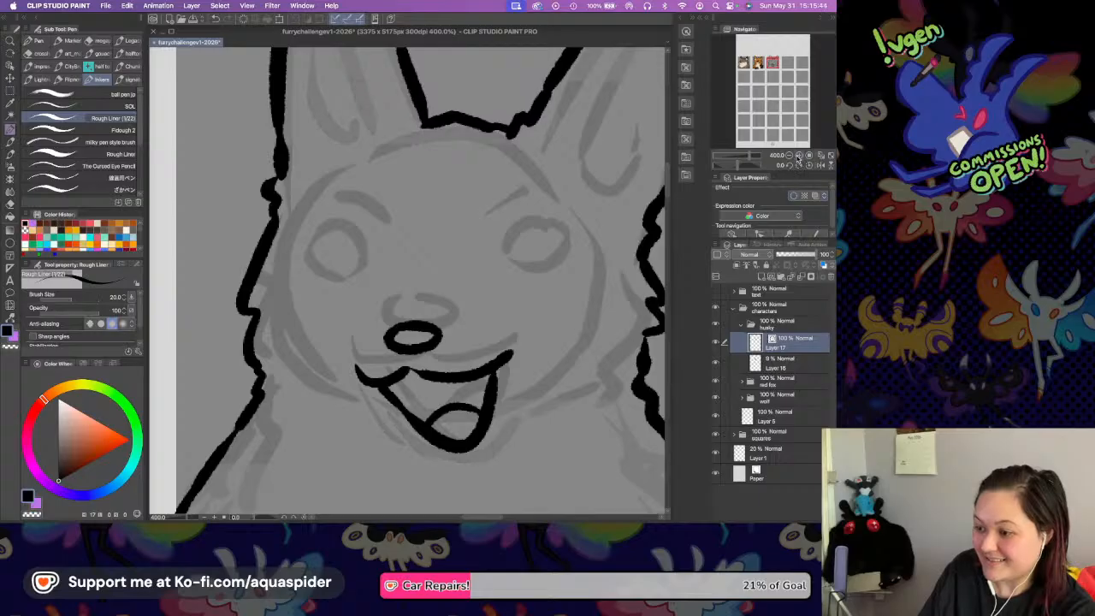
Ink the husky's left-hand eye as a large round outline slightly bigger than the sketched eye.
{"action": "left_click", "coordinate": [798, 156]}
{"action": "mouse_move", "coordinate": [212, 224]}
{"action": "left_mouse_down"}
{"action": "mouse_move", "coordinate": [235, 183]}
{"action": "mouse_move", "coordinate": [278, 162]}
{"action": "mouse_move", "coordinate": [325, 246]}
{"action": "left_mouse_up"}
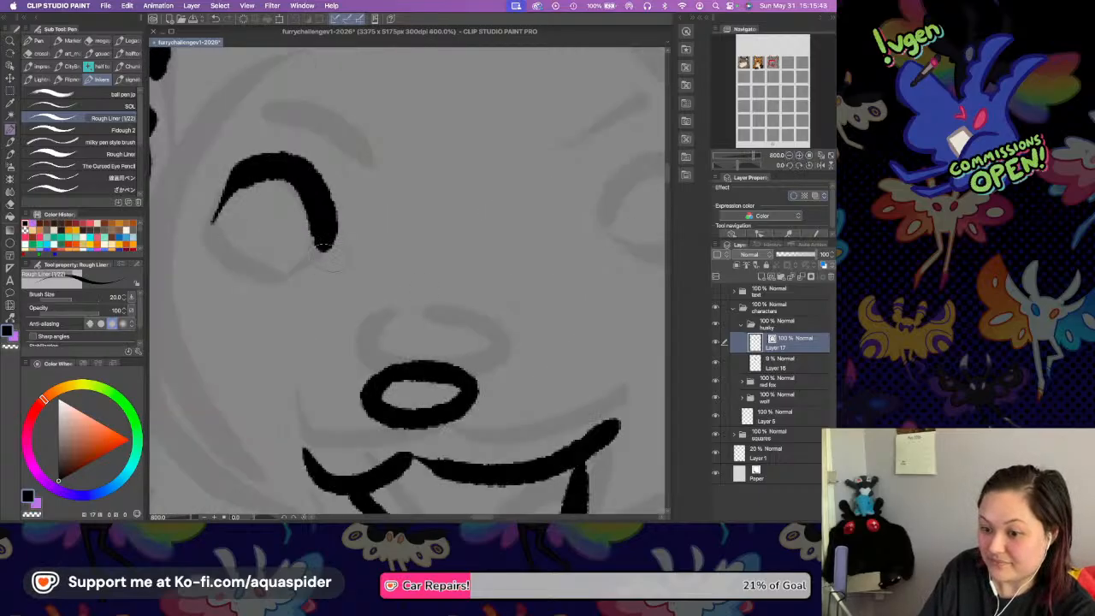
{"action": "key", "text": "super+z"}
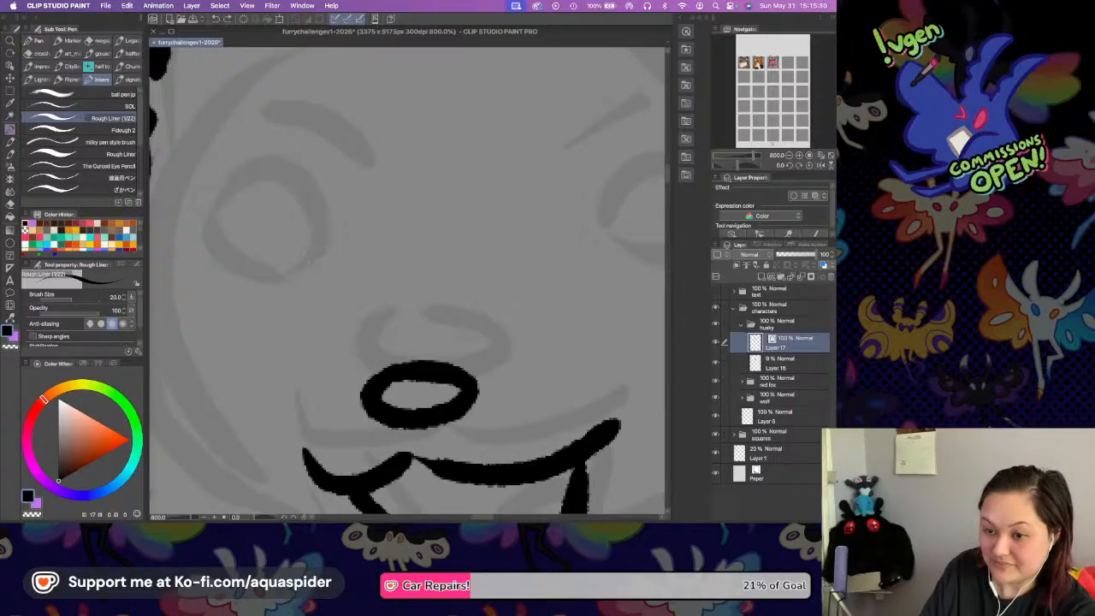
{"action": "mouse_move", "coordinate": [205, 207]}
{"action": "left_mouse_down"}
{"action": "mouse_move", "coordinate": [237, 160]}
{"action": "mouse_move", "coordinate": [279, 153]}
{"action": "mouse_move", "coordinate": [325, 203]}
{"action": "mouse_move", "coordinate": [310, 259]}
{"action": "left_mouse_up"}
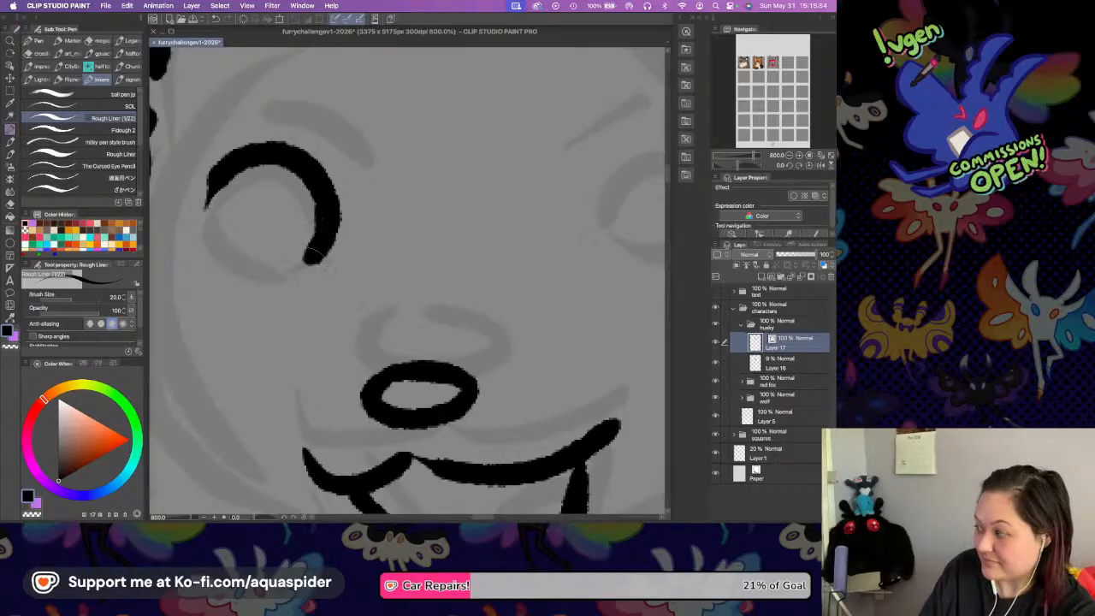
{"action": "mouse_move", "coordinate": [214, 171]}
{"action": "left_mouse_down"}
{"action": "mouse_move", "coordinate": [200, 202]}
{"action": "mouse_move", "coordinate": [200, 238]}
{"action": "mouse_move", "coordinate": [229, 264]}
{"action": "mouse_move", "coordinate": [211, 253]}
{"action": "mouse_move", "coordinate": [253, 285]}
{"action": "mouse_move", "coordinate": [308, 270]}
{"action": "left_mouse_up"}
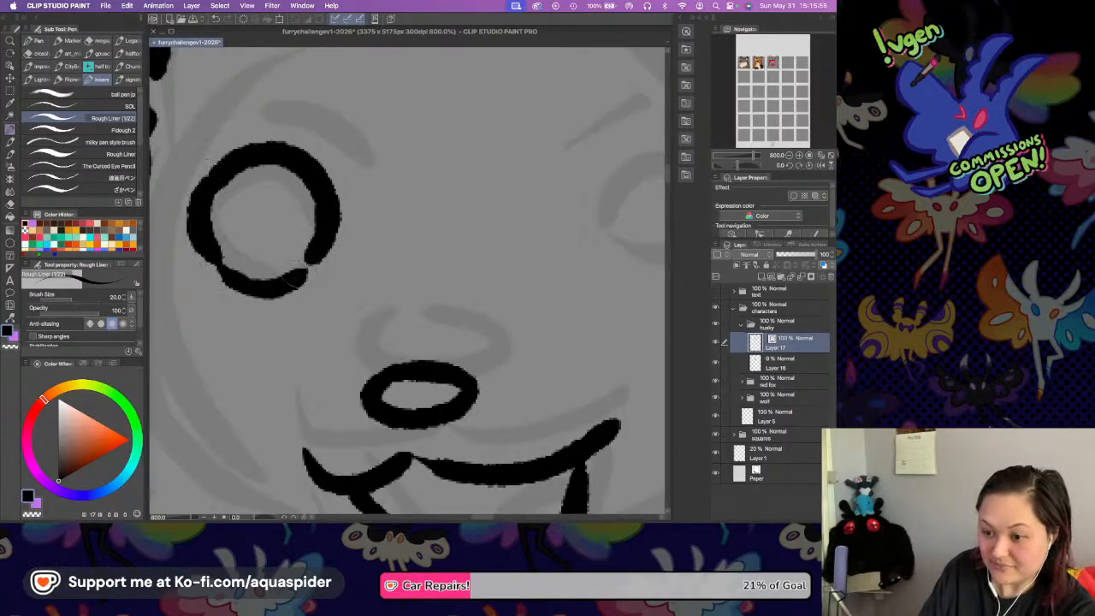
Ink the husky's right-hand eye as a closed rounded outline, set slightly inward and higher than the sketched eye.
{"action": "mouse_move", "coordinate": [585, 210]}
{"action": "left_mouse_down"}
{"action": "mouse_move", "coordinate": [432, 197]}
{"action": "mouse_move", "coordinate": [470, 196]}
{"action": "mouse_move", "coordinate": [488, 131]}
{"action": "mouse_move", "coordinate": [583, 119]}
{"action": "left_mouse_up"}
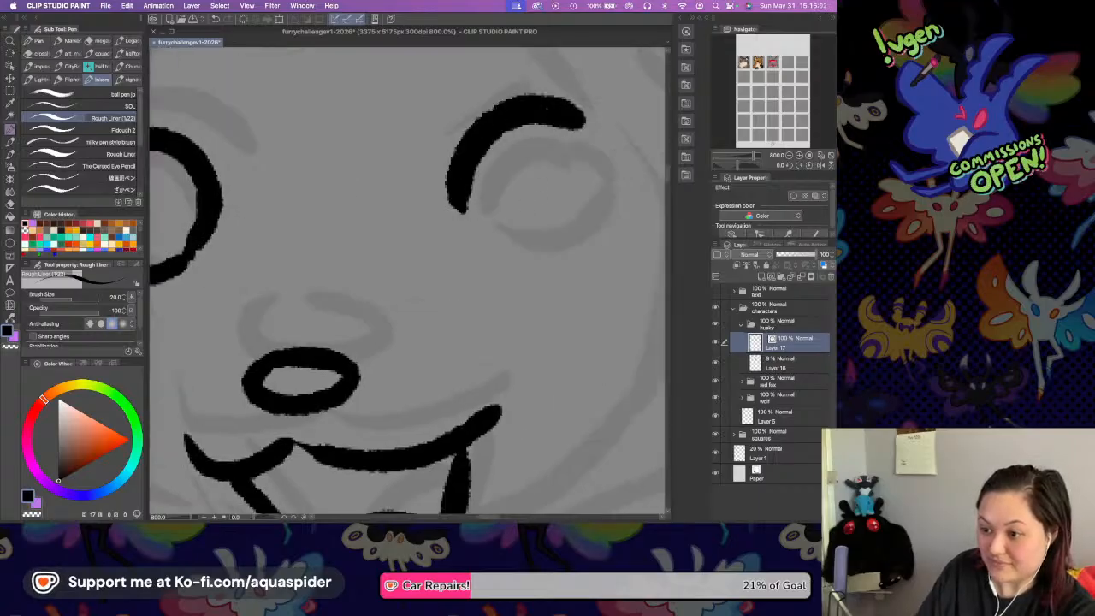
{"action": "mouse_move", "coordinate": [453, 184]}
{"action": "left_mouse_down"}
{"action": "mouse_move", "coordinate": [458, 211]}
{"action": "mouse_move", "coordinate": [482, 238]}
{"action": "mouse_move", "coordinate": [556, 224]}
{"action": "left_mouse_up"}
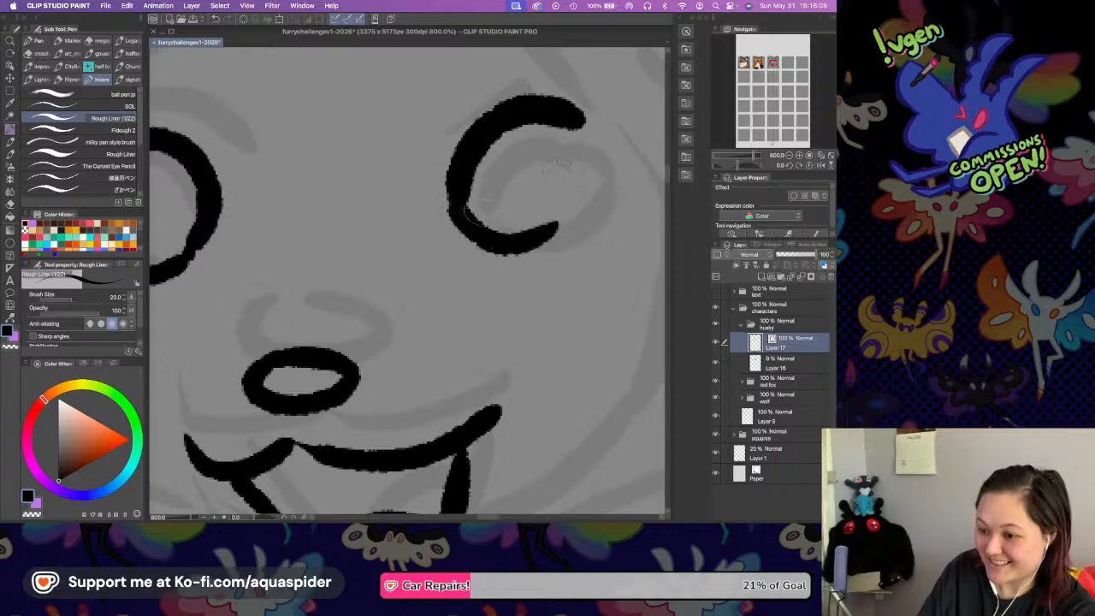
{"action": "key", "text": "super+z"}
{"action": "mouse_move", "coordinate": [457, 206]}
{"action": "left_mouse_down"}
{"action": "mouse_move", "coordinate": [509, 246]}
{"action": "mouse_move", "coordinate": [568, 229]}
{"action": "mouse_move", "coordinate": [587, 198]}
{"action": "left_mouse_up"}
{"action": "mouse_move", "coordinate": [571, 115]}
{"action": "left_mouse_down"}
{"action": "mouse_move", "coordinate": [589, 175]}
{"action": "mouse_move", "coordinate": [579, 207]}
{"action": "left_mouse_up"}
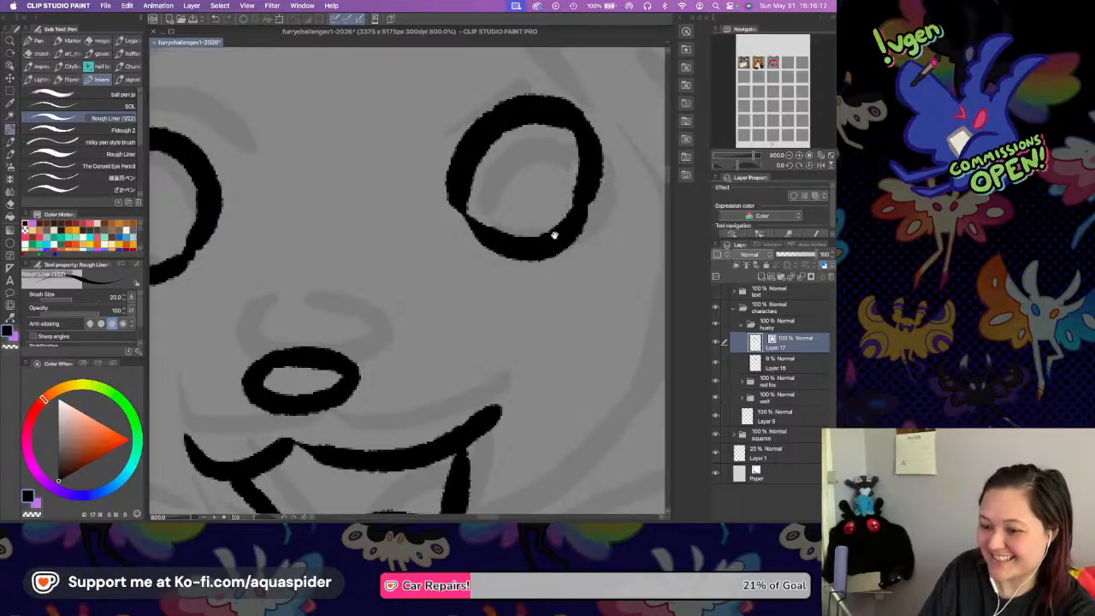
Check the husky's face in a flipped view and undo the strokes of its right-hand eye outline.
{"action": "scroll", "coordinate": [542, 232], "scroll_direction": "left", "scroll_amount": 5}
{"action": "scroll", "coordinate": [482, 196], "scroll_direction": "up", "scroll_amount": 2}
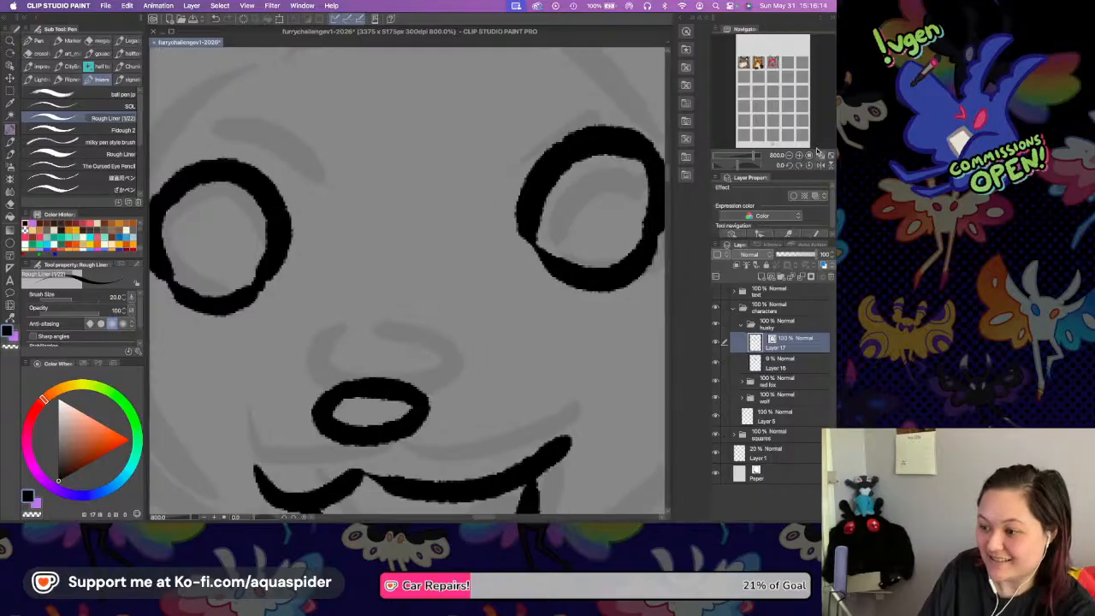
{"action": "left_click", "coordinate": [788, 156]}
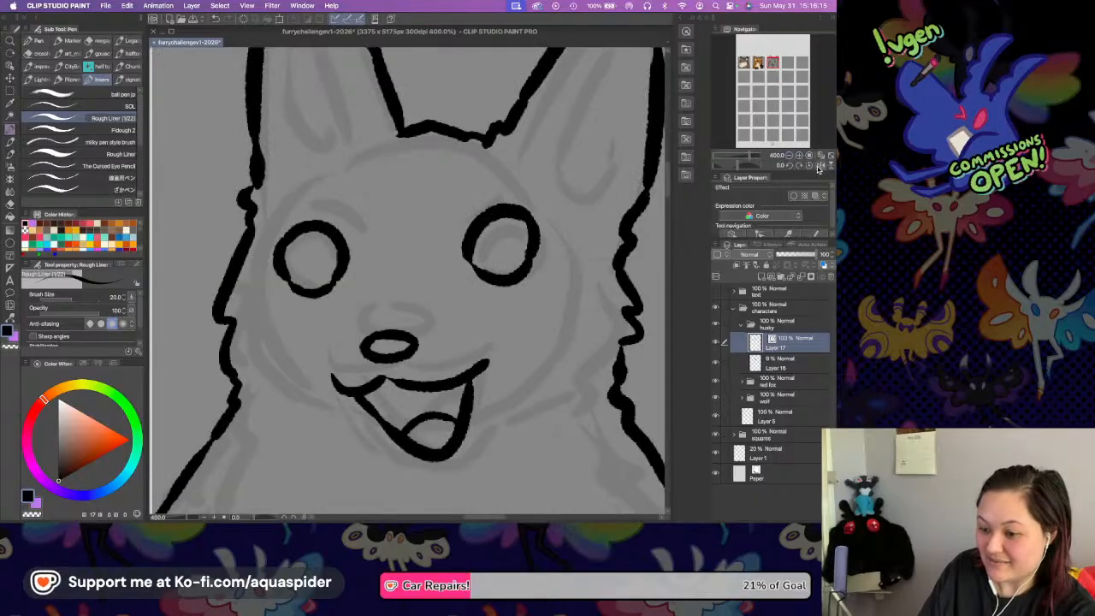
{"action": "left_click", "coordinate": [819, 167]}
{"action": "left_click", "coordinate": [819, 167]}
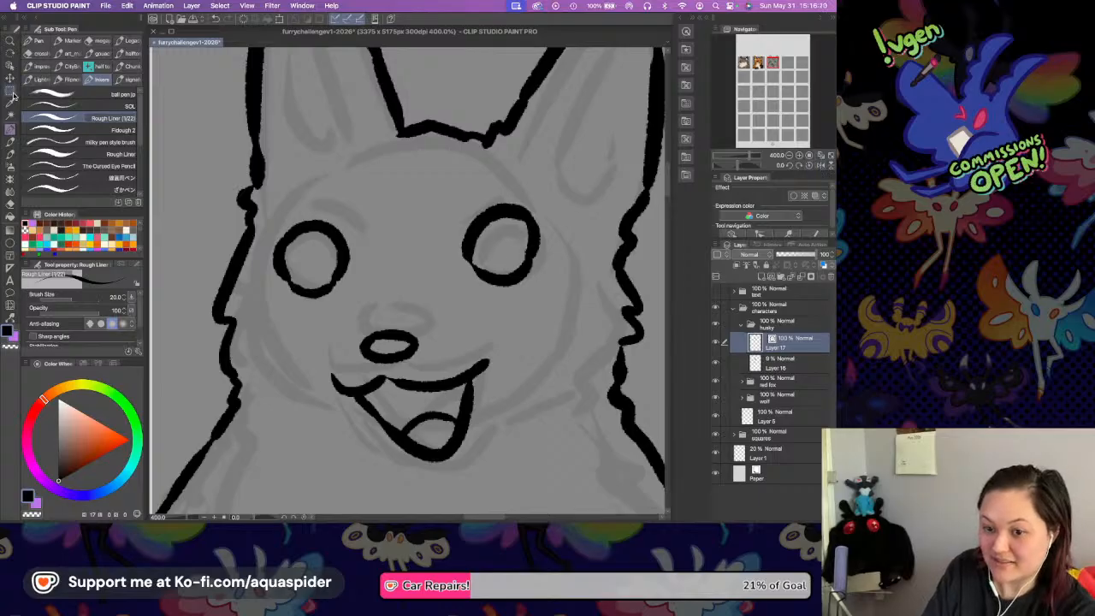
{"action": "key", "text": "super+z"}
{"action": "key", "text": "super+z"}
{"action": "key", "text": "super+z"}
{"action": "key", "text": "super+z"}
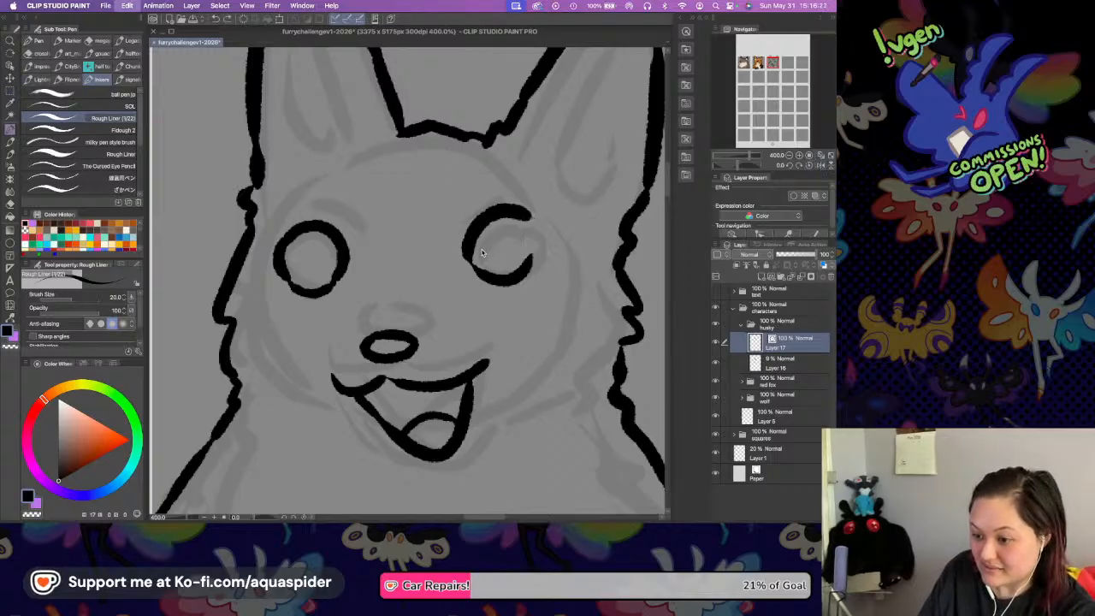
{"action": "mouse_move", "coordinate": [468, 258]}
{"action": "left_mouse_down"}
{"action": "mouse_move", "coordinate": [482, 236]}
{"action": "mouse_move", "coordinate": [530, 233]}
{"action": "left_mouse_up"}
{"action": "key", "text": "super+z"}
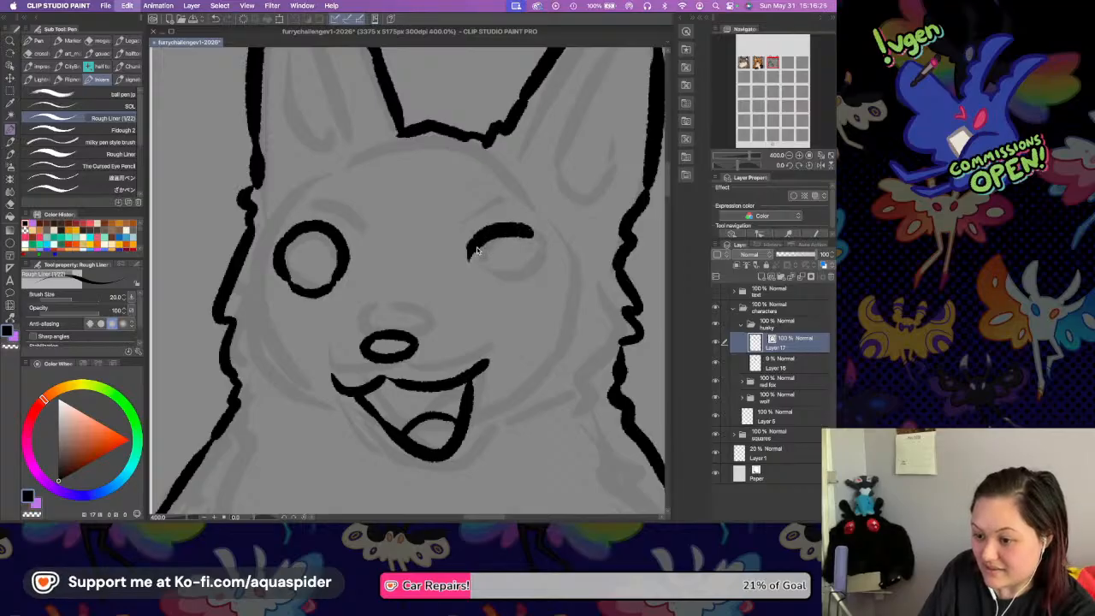
{"action": "mouse_move", "coordinate": [472, 254]}
{"action": "left_mouse_down"}
{"action": "mouse_move", "coordinate": [526, 224]}
{"action": "mouse_move", "coordinate": [555, 241]}
{"action": "left_mouse_up"}
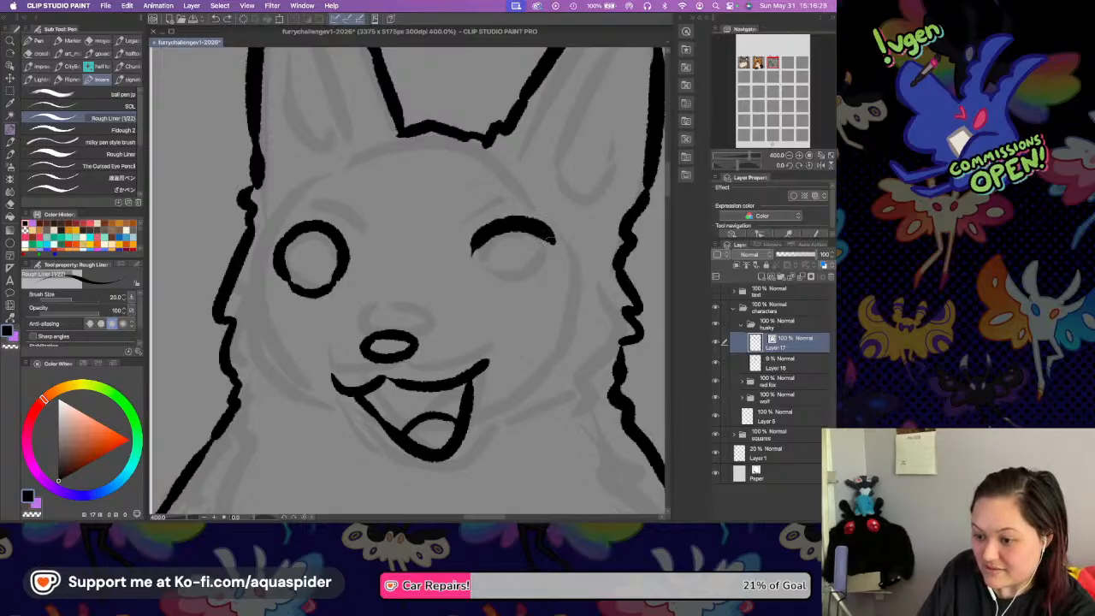
{"action": "key", "text": "super+z"}
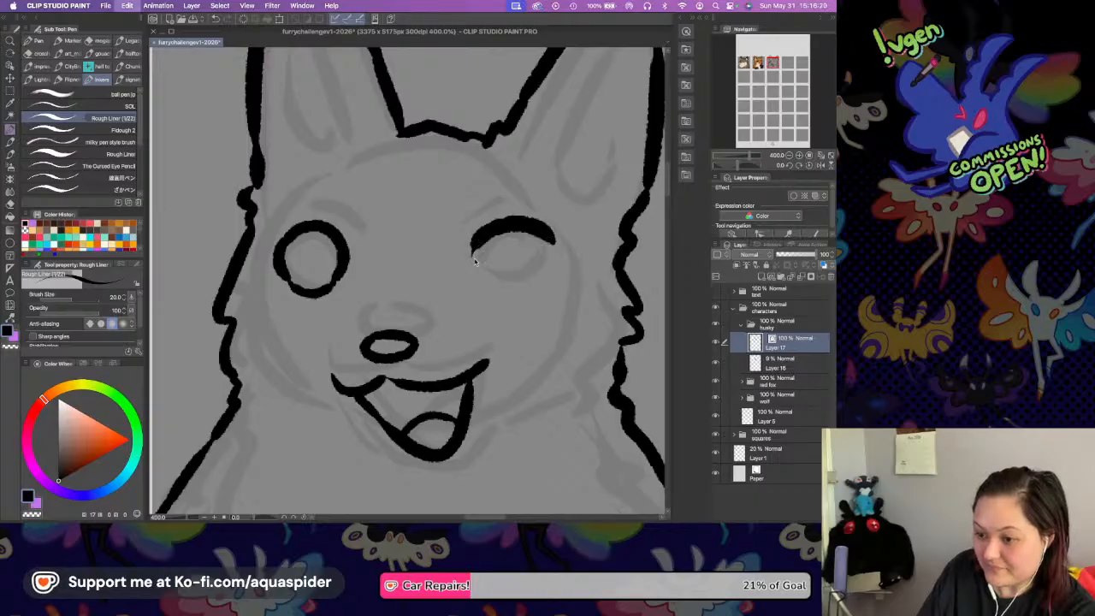
Ink the husky's right-hand eye again as a closed rounded outline, slightly lower and farther outward around the sketched eye.
{"action": "mouse_move", "coordinate": [471, 261]}
{"action": "left_mouse_down"}
{"action": "mouse_move", "coordinate": [508, 215]}
{"action": "mouse_move", "coordinate": [541, 230]}
{"action": "left_mouse_up"}
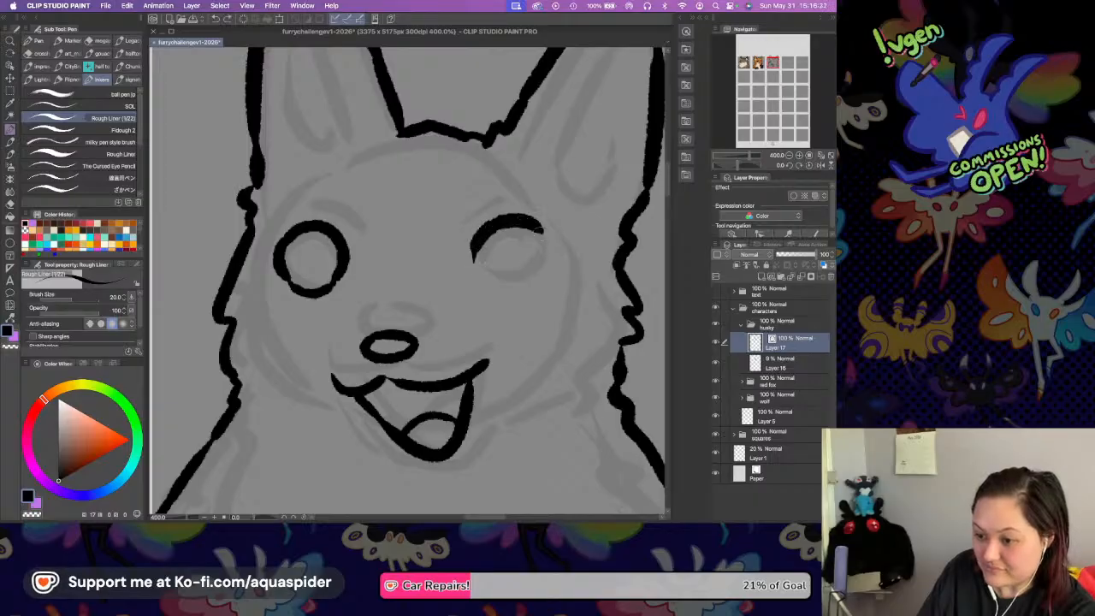
{"action": "mouse_move", "coordinate": [471, 254]}
{"action": "left_mouse_down"}
{"action": "mouse_move", "coordinate": [489, 282]}
{"action": "mouse_move", "coordinate": [549, 257]}
{"action": "left_mouse_up"}
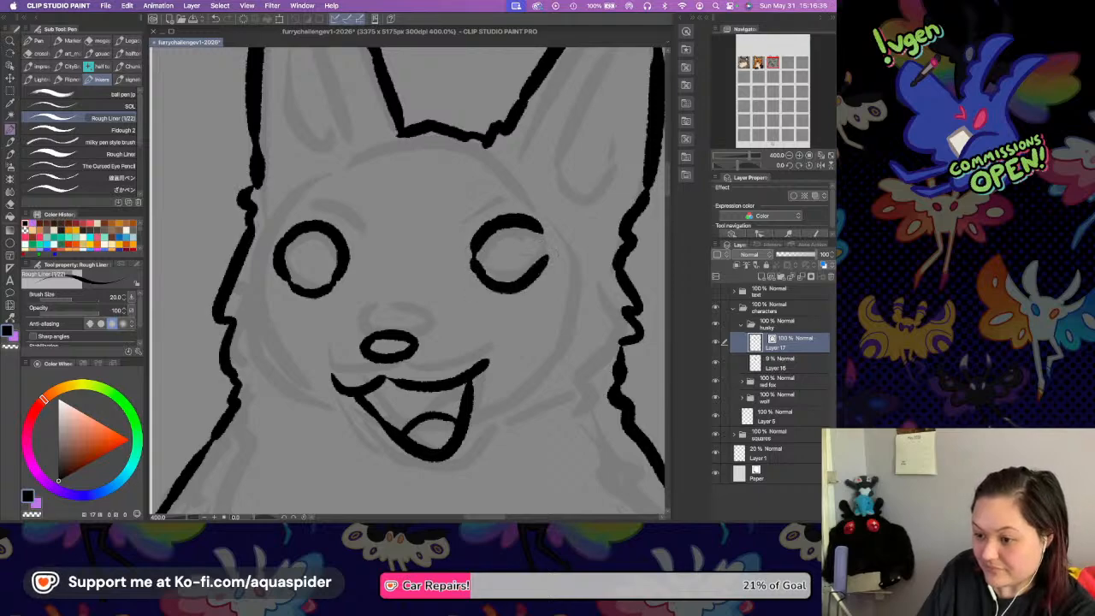
{"action": "key", "text": "ctrl+z"}
{"action": "mouse_move", "coordinate": [498, 286]}
{"action": "left_mouse_down"}
{"action": "mouse_move", "coordinate": [543, 258]}
{"action": "mouse_move", "coordinate": [534, 225]}
{"action": "mouse_move", "coordinate": [530, 267]}
{"action": "left_mouse_up"}
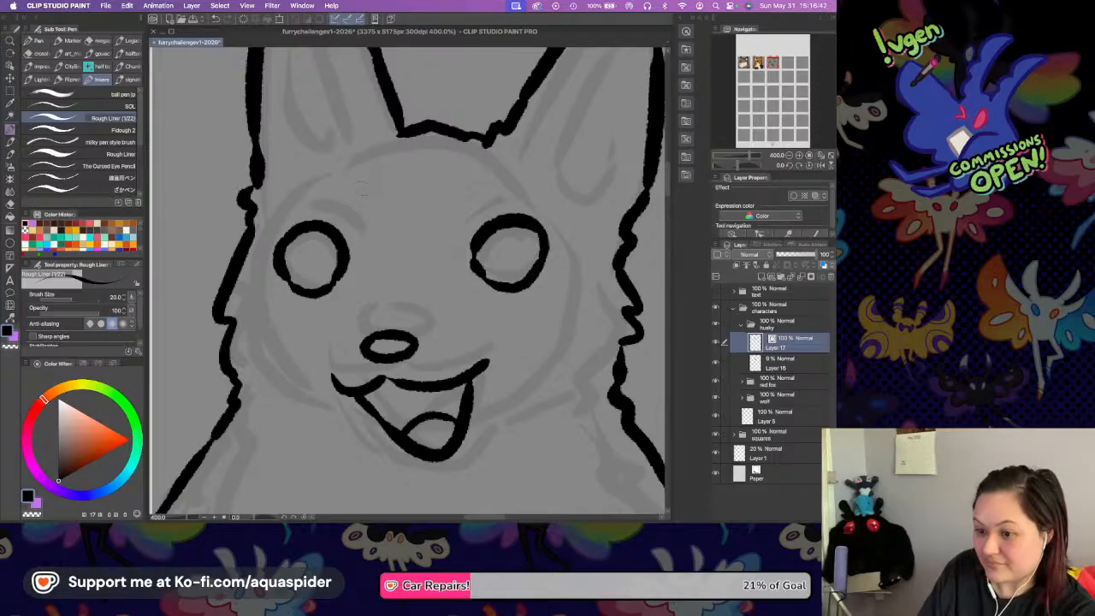
Ink the inner-ear outlines inside both of the husky's ears, with jagged fur tufts at their bases.
{"action": "scroll", "coordinate": [339, 136], "scroll_direction": "up", "scroll_amount": 5}
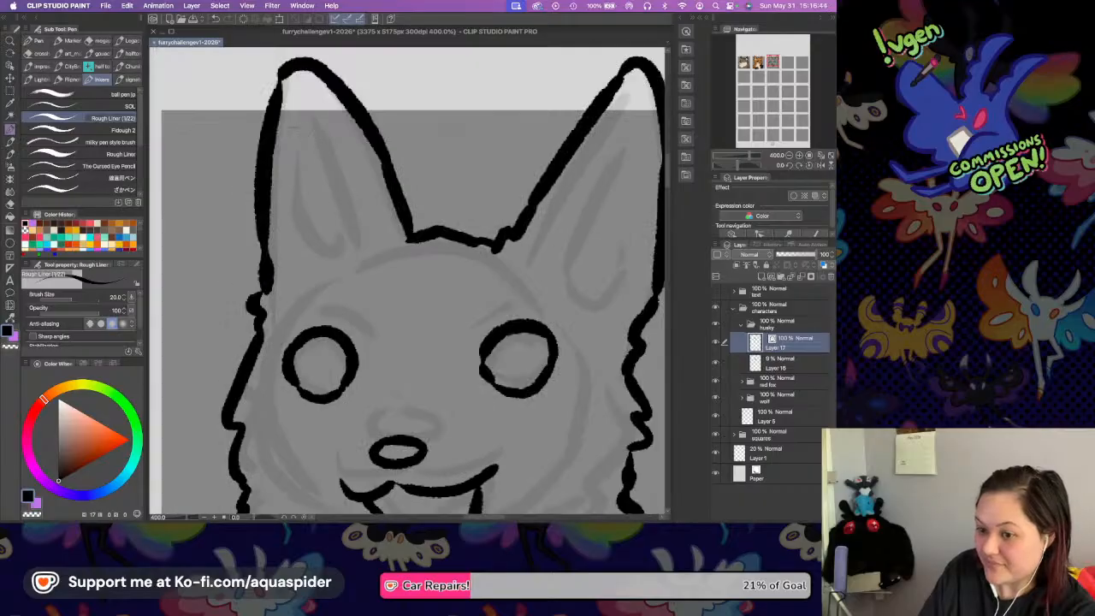
{"action": "mouse_move", "coordinate": [292, 125]}
{"action": "left_mouse_down"}
{"action": "mouse_move", "coordinate": [299, 242]}
{"action": "mouse_move", "coordinate": [335, 229]}
{"action": "mouse_move", "coordinate": [350, 240]}
{"action": "left_mouse_up"}
{"action": "mouse_move", "coordinate": [619, 114]}
{"action": "left_mouse_down"}
{"action": "mouse_move", "coordinate": [558, 246]}
{"action": "mouse_move", "coordinate": [622, 306]}
{"action": "mouse_move", "coordinate": [643, 179]}
{"action": "left_mouse_up"}
Ink the left-hand muzzle line curving down to the mouth corner and try a chin line below the mouth.
{"action": "scroll", "coordinate": [525, 330], "scroll_direction": "down", "scroll_amount": 5}
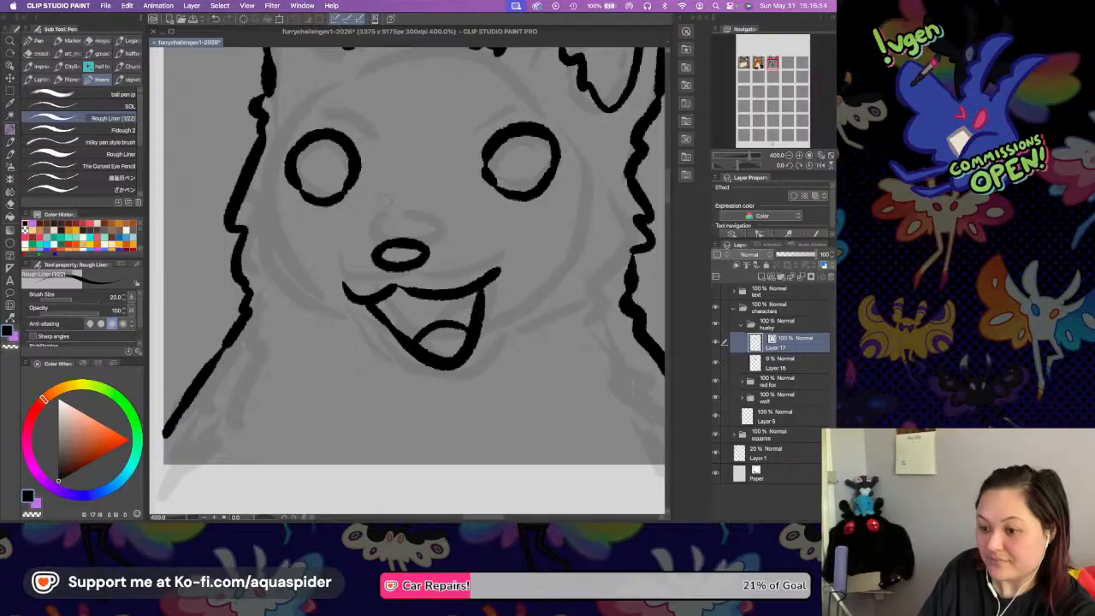
{"action": "left_click_drag", "start_coordinate": [344, 223], "coordinate": [334, 263]}
{"action": "left_click_drag", "start_coordinate": [374, 354], "coordinate": [496, 383]}
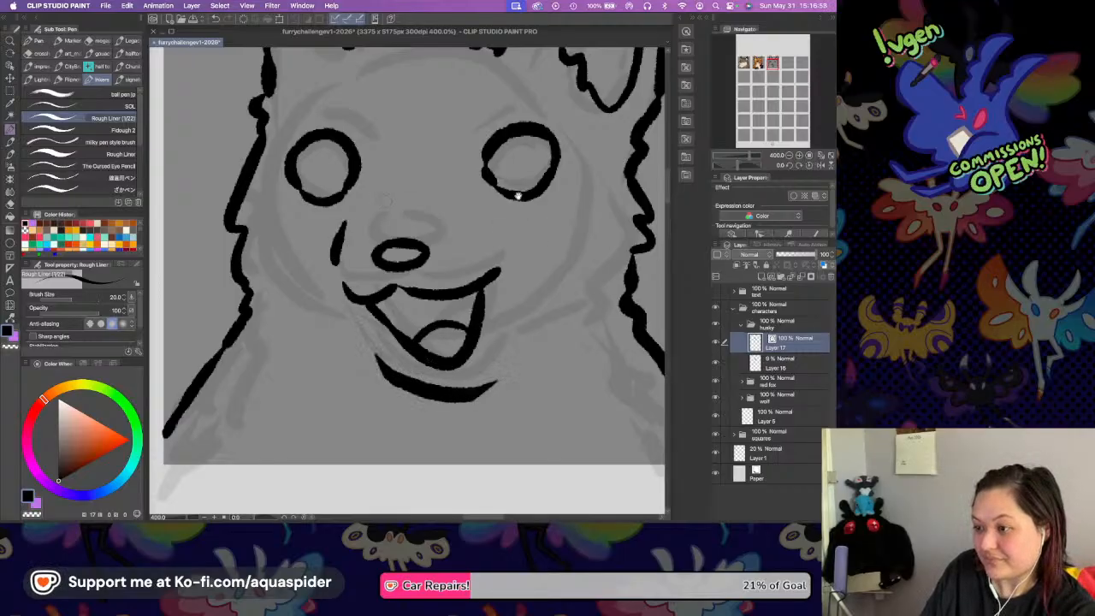
{"action": "left_click_drag", "start_coordinate": [516, 205], "coordinate": [511, 308]}
{"action": "mouse_move", "coordinate": [326, 366]}
{"action": "left_mouse_down"}
{"action": "mouse_move", "coordinate": [354, 451]}
{"action": "mouse_move", "coordinate": [389, 484]}
{"action": "left_mouse_up"}
{"action": "left_click_drag", "start_coordinate": [505, 404], "coordinate": [504, 316]}
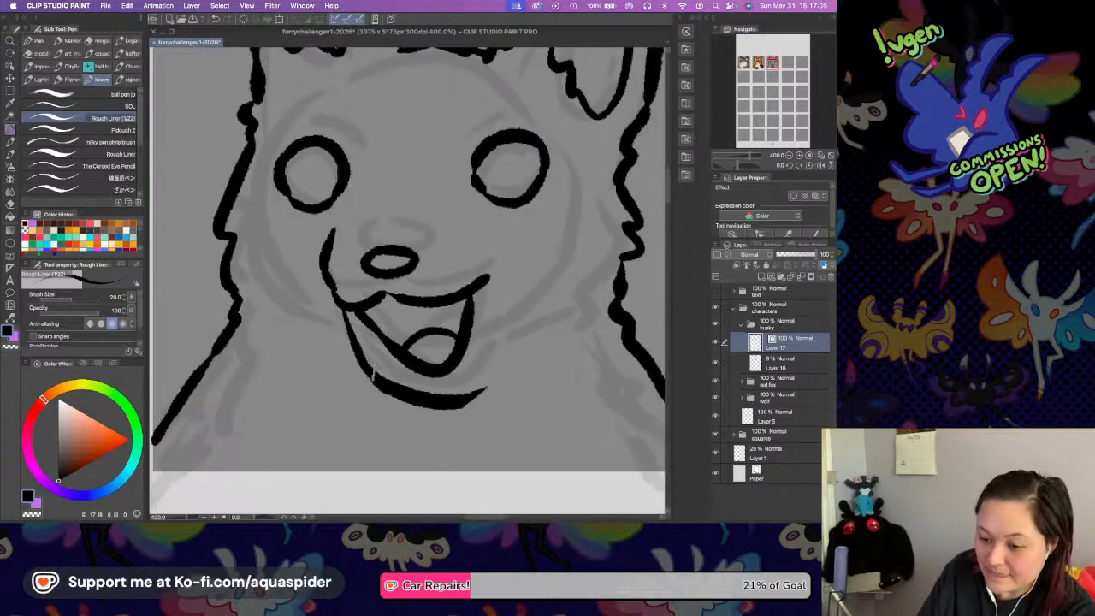
{"action": "key", "text": "super+z"}
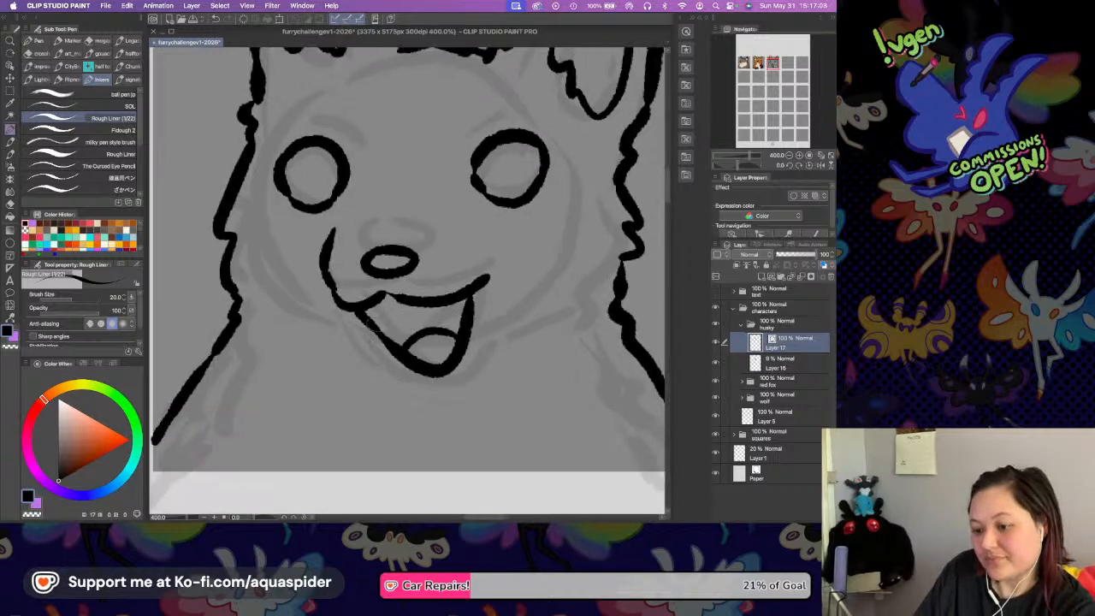
Ink the right-hand muzzle line down to the mouth corner and a U-shaped lower jaw line under the open mouth.
{"action": "left_click_drag", "start_coordinate": [489, 234], "coordinate": [484, 275]}
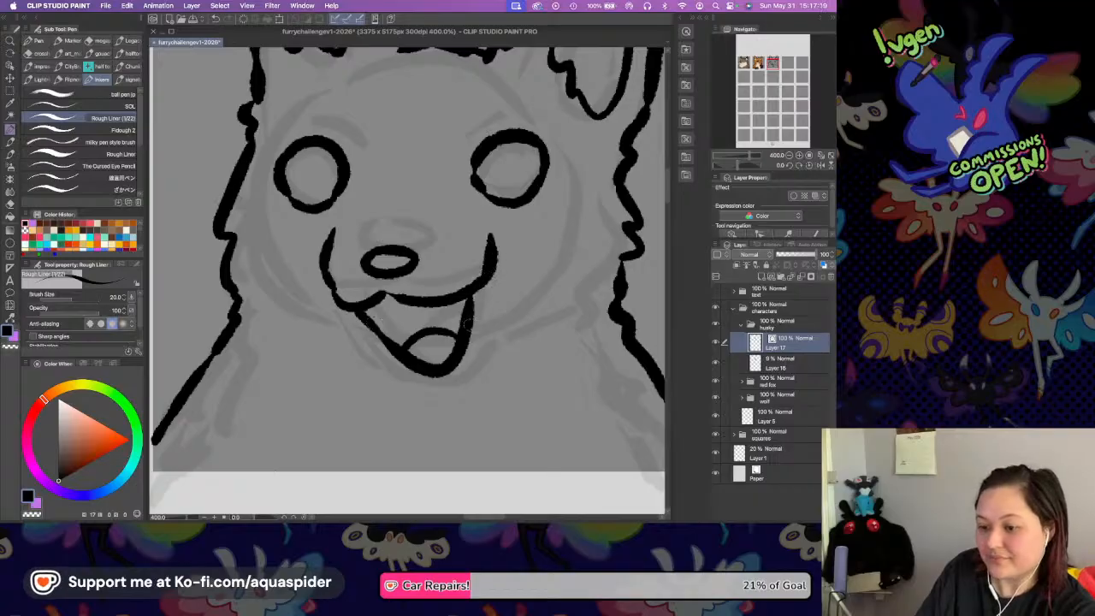
{"action": "left_click_drag", "start_coordinate": [343, 313], "coordinate": [385, 378]}
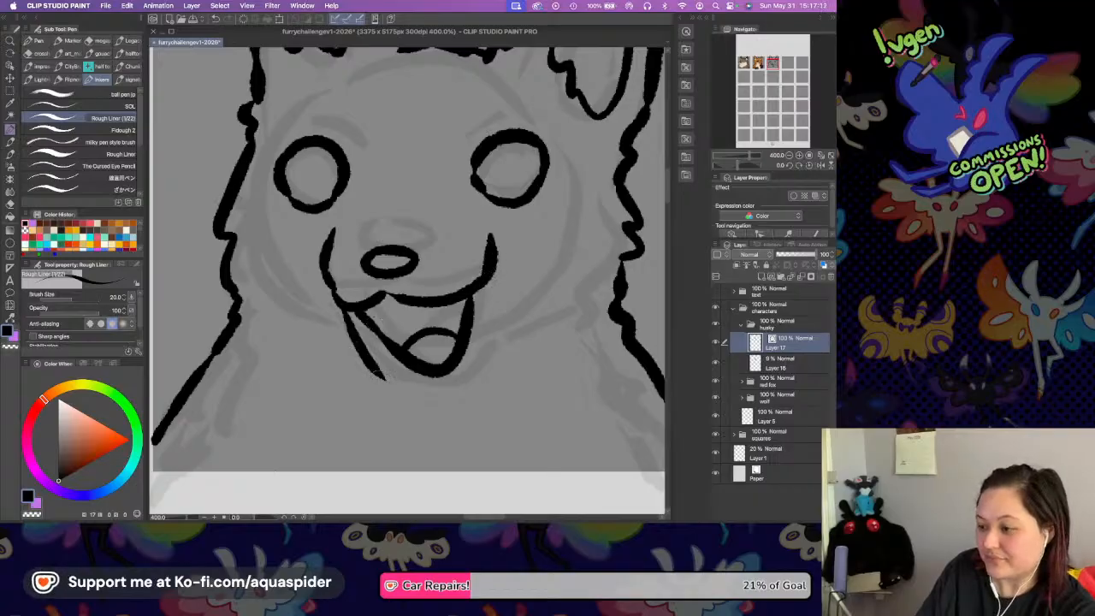
{"action": "key", "text": "super+z"}
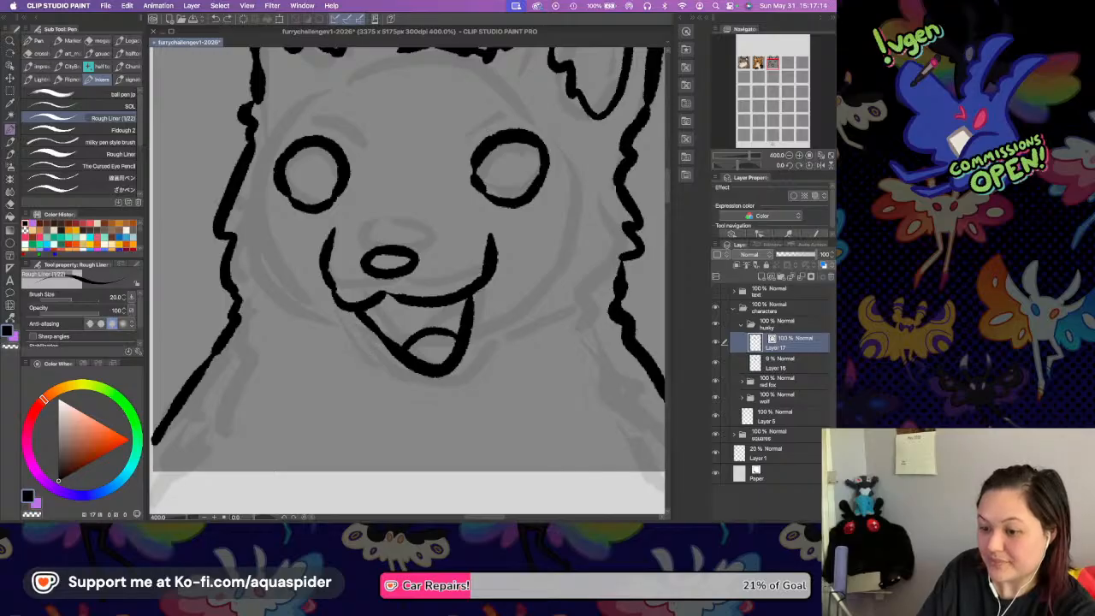
{"action": "left_click_drag", "start_coordinate": [341, 323], "coordinate": [432, 398]}
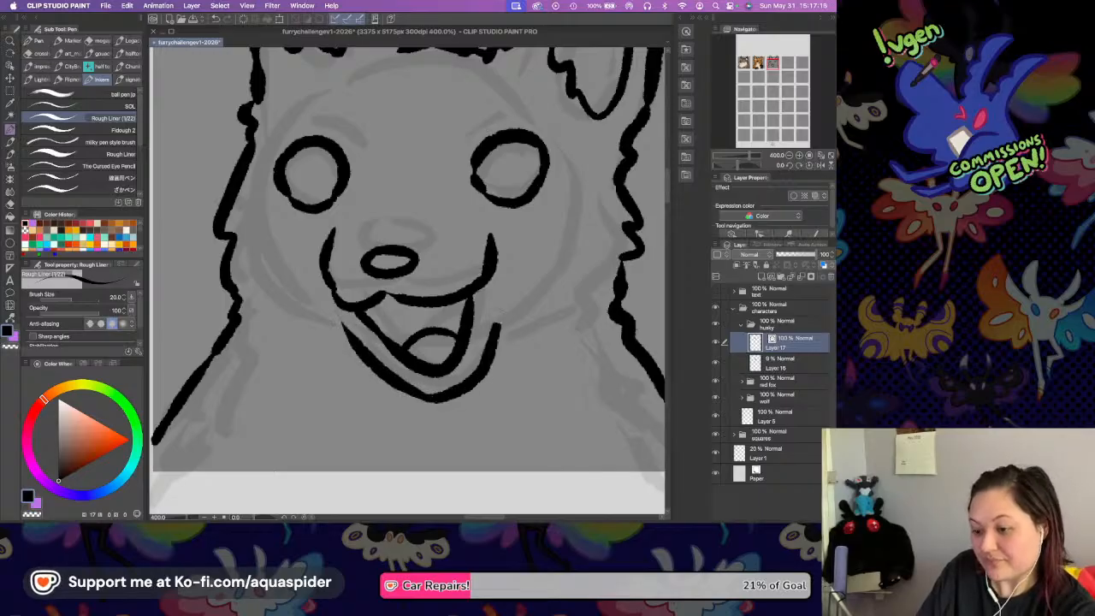
Ink a curved, teardrop-like brow marking above the inner side of each of the husky's eyes.
{"action": "scroll", "coordinate": [484, 313], "scroll_direction": "up", "scroll_amount": 3}
{"action": "mouse_move", "coordinate": [484, 312]}
{"action": "left_mouse_down"}
{"action": "mouse_move", "coordinate": [450, 309]}
{"action": "mouse_move", "coordinate": [444, 282]}
{"action": "mouse_move", "coordinate": [433, 290]}
{"action": "left_mouse_up"}
{"action": "mouse_move", "coordinate": [313, 211]}
{"action": "left_mouse_down"}
{"action": "mouse_move", "coordinate": [304, 219]}
{"action": "mouse_move", "coordinate": [335, 263]}
{"action": "mouse_move", "coordinate": [359, 239]}
{"action": "mouse_move", "coordinate": [330, 214]}
{"action": "left_mouse_up"}
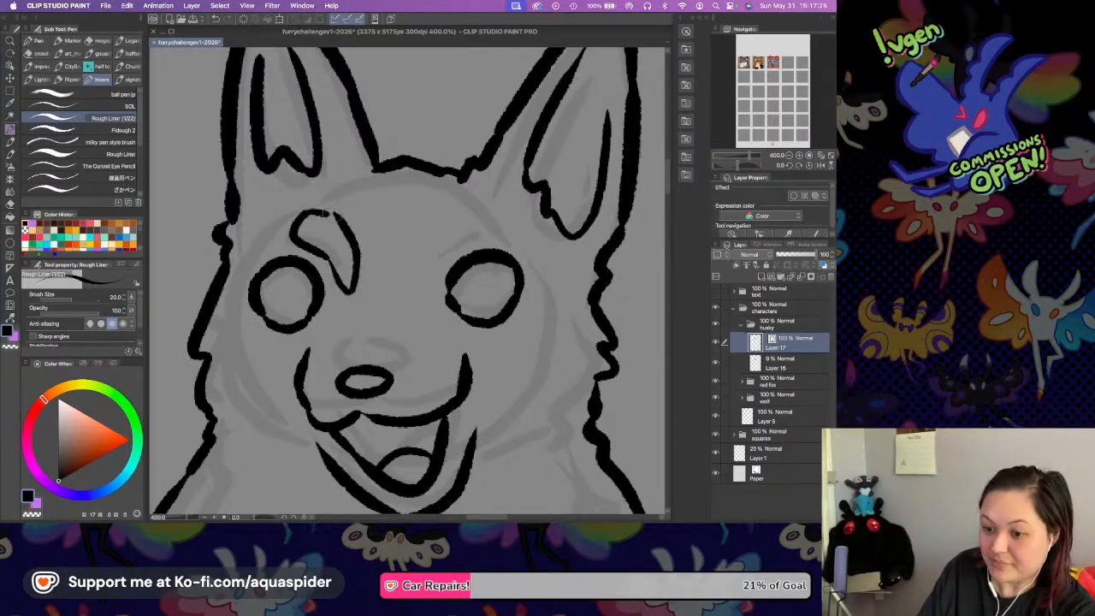
{"action": "mouse_move", "coordinate": [443, 215]}
{"action": "left_mouse_down"}
{"action": "mouse_move", "coordinate": [417, 279]}
{"action": "mouse_move", "coordinate": [483, 217]}
{"action": "left_mouse_up"}
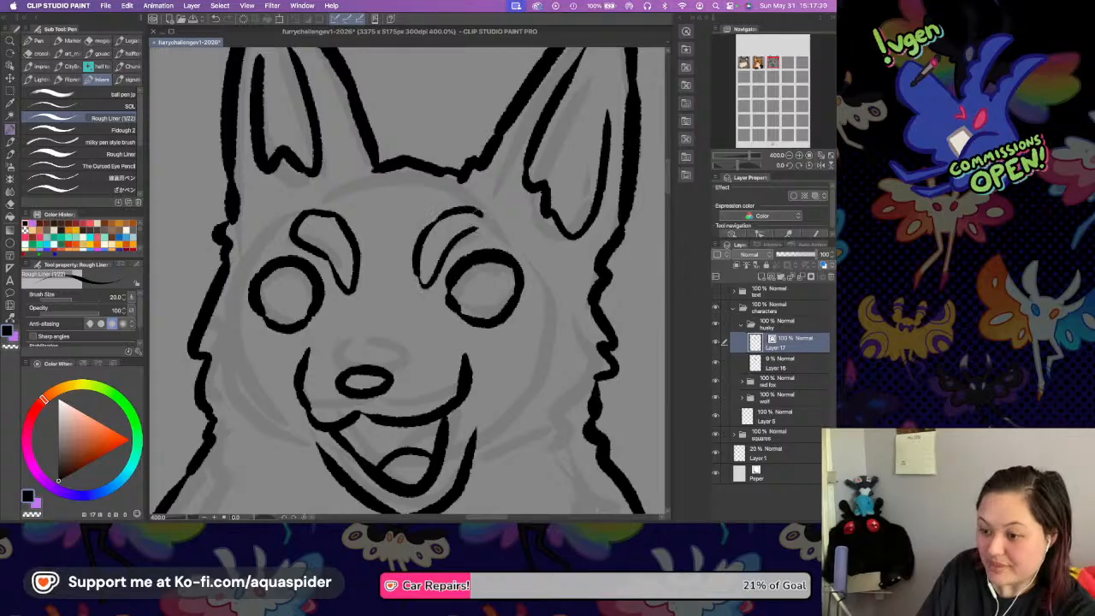
Ink a narrow pointed forehead stripe between the brow markings, its sides curving out to the inner edges of both eyes.
{"action": "left_click_drag", "start_coordinate": [383, 208], "coordinate": [376, 276]}
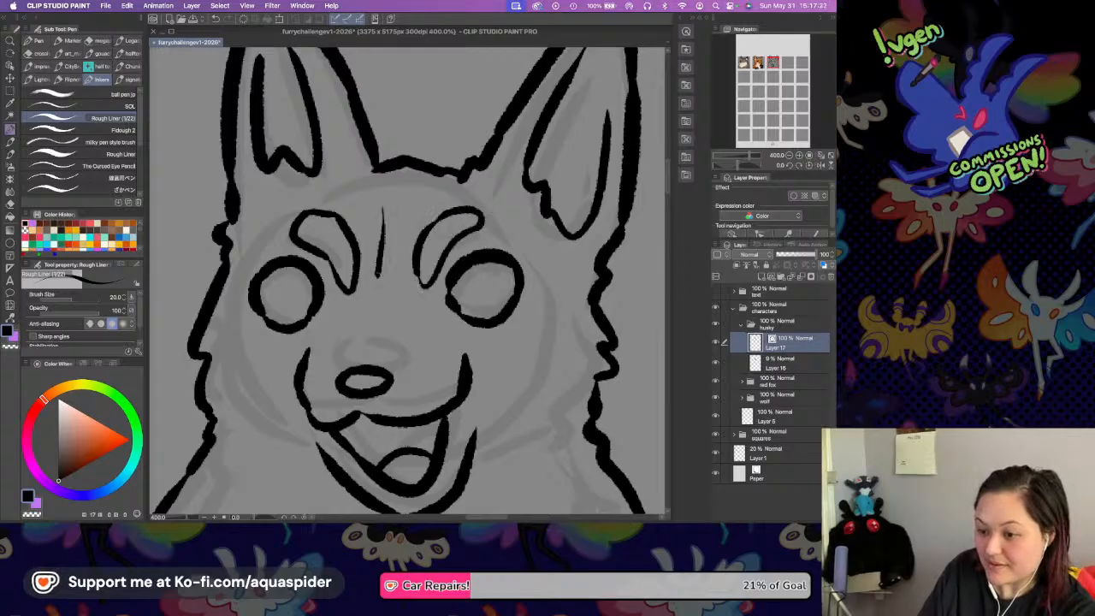
{"action": "mouse_move", "coordinate": [392, 199]}
{"action": "left_mouse_down"}
{"action": "mouse_move", "coordinate": [399, 267]}
{"action": "mouse_move", "coordinate": [419, 313]}
{"action": "mouse_move", "coordinate": [435, 330]}
{"action": "mouse_move", "coordinate": [496, 343]}
{"action": "left_mouse_up"}
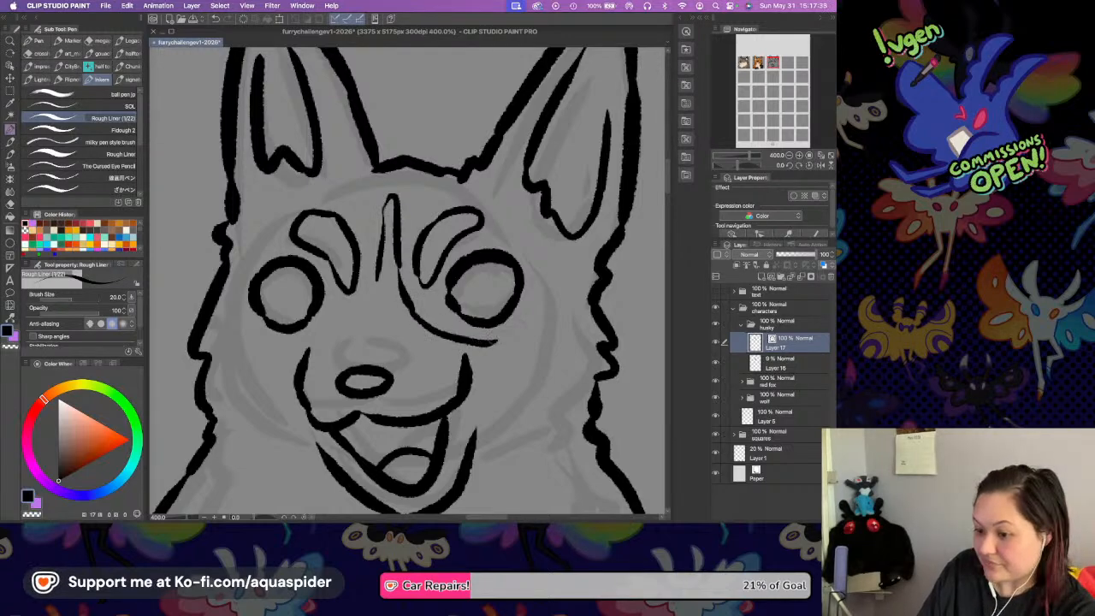
{"action": "key", "text": "super+z"}
{"action": "mouse_move", "coordinate": [409, 304]}
{"action": "left_mouse_down"}
{"action": "mouse_move", "coordinate": [447, 327]}
{"action": "mouse_move", "coordinate": [467, 323]}
{"action": "left_mouse_up"}
{"action": "mouse_move", "coordinate": [378, 276]}
{"action": "left_mouse_down"}
{"action": "mouse_move", "coordinate": [339, 311]}
{"action": "mouse_move", "coordinate": [305, 322]}
{"action": "left_mouse_up"}
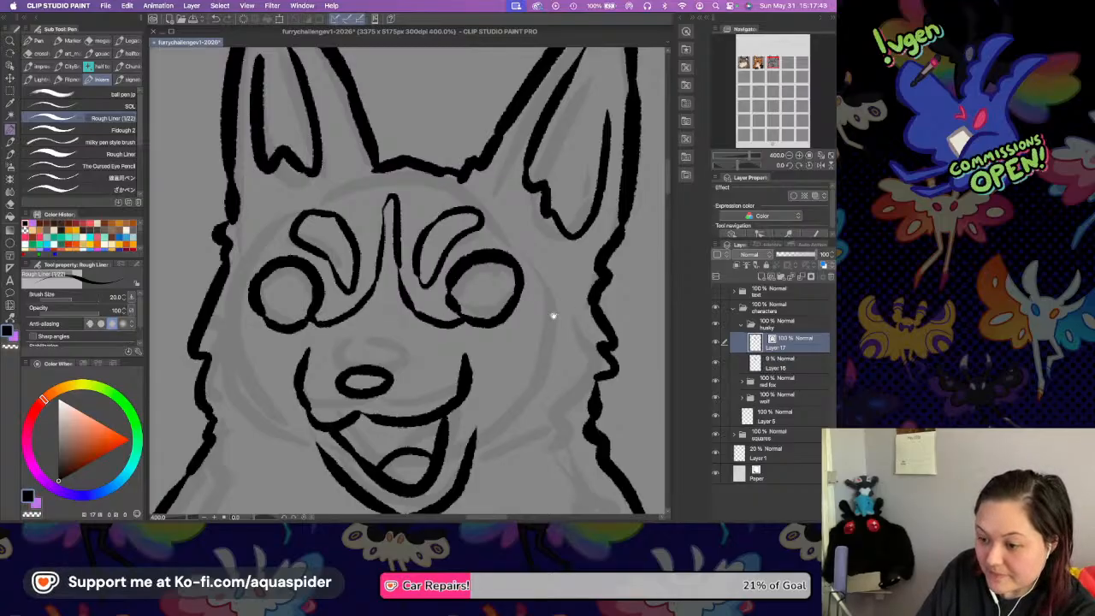
Ink the face marking from the outer edge of each eye around the cheeks and under the chin, with small fur notches.
{"action": "scroll", "coordinate": [516, 225], "scroll_direction": "down", "scroll_amount": 3}
{"action": "mouse_move", "coordinate": [484, 221]}
{"action": "left_mouse_down"}
{"action": "mouse_move", "coordinate": [525, 232]}
{"action": "mouse_move", "coordinate": [547, 254]}
{"action": "mouse_move", "coordinate": [523, 398]}
{"action": "left_mouse_up"}
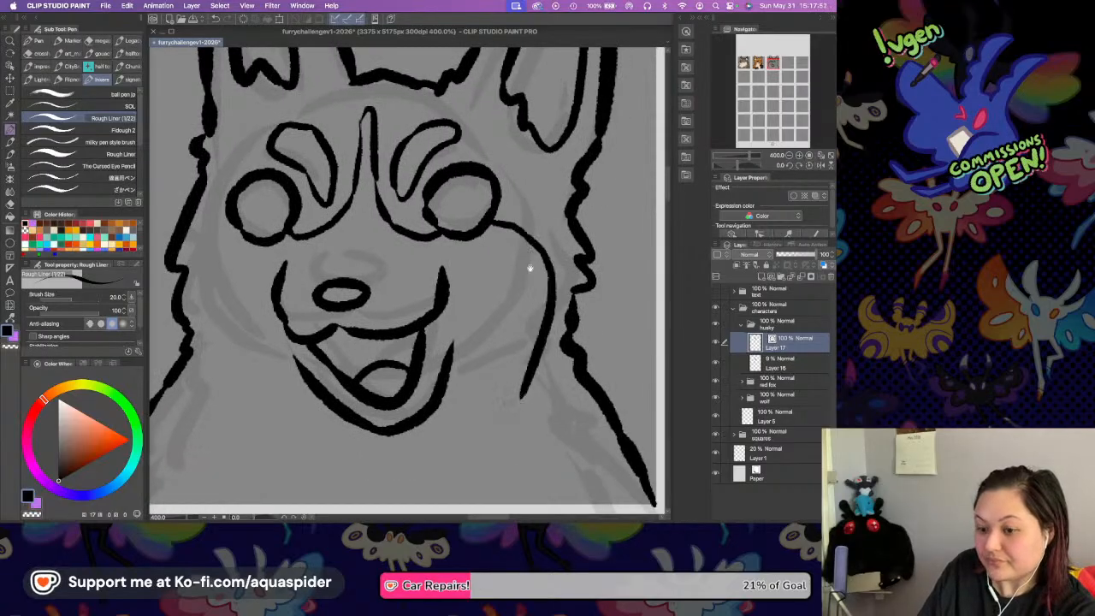
{"action": "scroll", "coordinate": [246, 150], "scroll_direction": "down", "scroll_amount": 5}
{"action": "mouse_move", "coordinate": [263, 92]}
{"action": "left_mouse_down"}
{"action": "mouse_move", "coordinate": [239, 161]}
{"action": "mouse_move", "coordinate": [271, 261]}
{"action": "mouse_move", "coordinate": [286, 297]}
{"action": "mouse_move", "coordinate": [330, 332]}
{"action": "mouse_move", "coordinate": [376, 344]}
{"action": "mouse_move", "coordinate": [496, 323]}
{"action": "mouse_move", "coordinate": [553, 275]}
{"action": "left_mouse_up"}
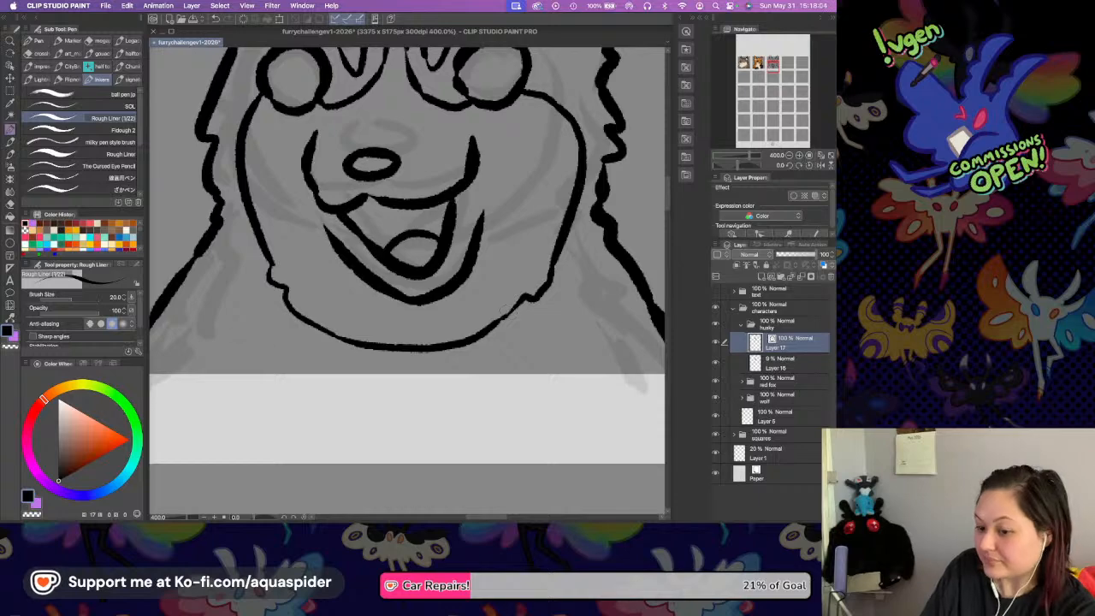
Ink the chest marking as a second notched curve under the chin, with peaks at both sides sloping down toward the square's lower edge.
{"action": "left_click_drag", "start_coordinate": [255, 309], "coordinate": [199, 364]}
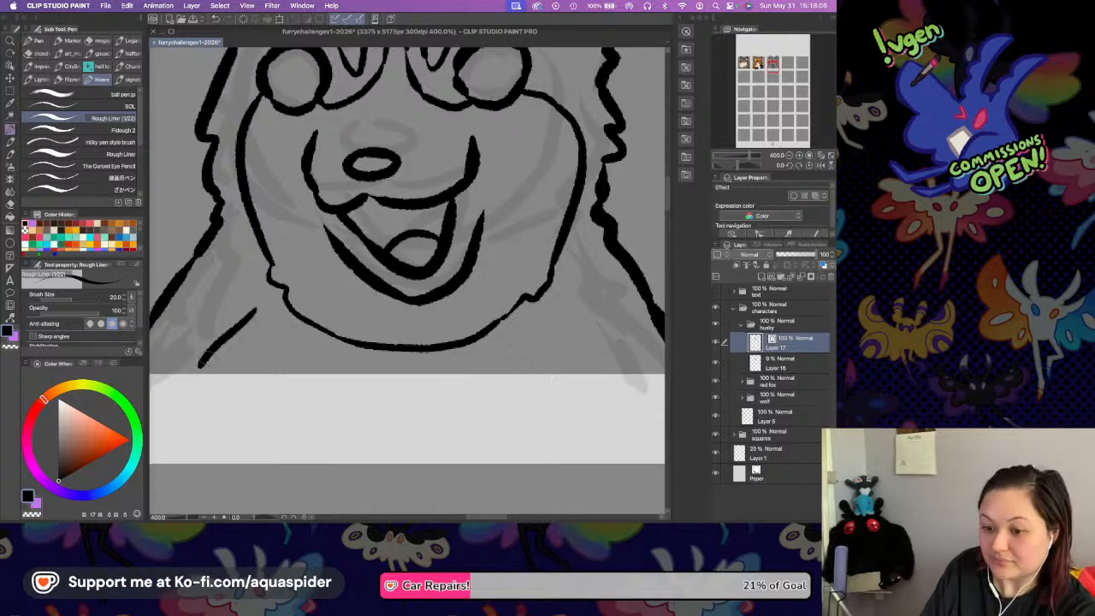
{"action": "key", "text": "super+z"}
{"action": "left_click_drag", "start_coordinate": [230, 282], "coordinate": [171, 379]}
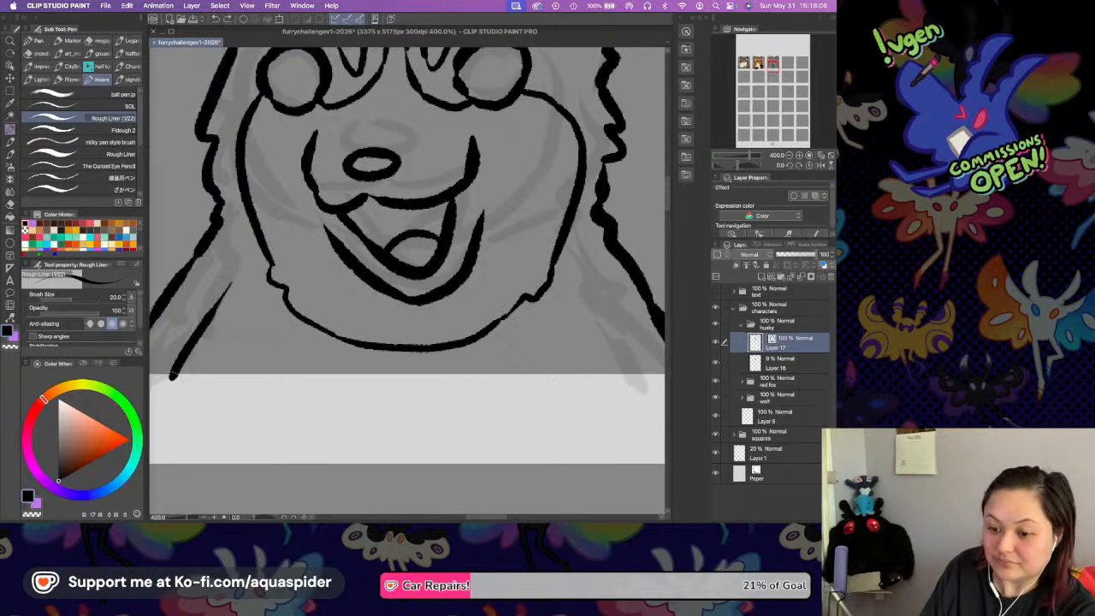
{"action": "mouse_move", "coordinate": [231, 283]}
{"action": "left_mouse_down"}
{"action": "mouse_move", "coordinate": [257, 267]}
{"action": "mouse_move", "coordinate": [262, 299]}
{"action": "mouse_move", "coordinate": [300, 340]}
{"action": "mouse_move", "coordinate": [385, 361]}
{"action": "left_mouse_up"}
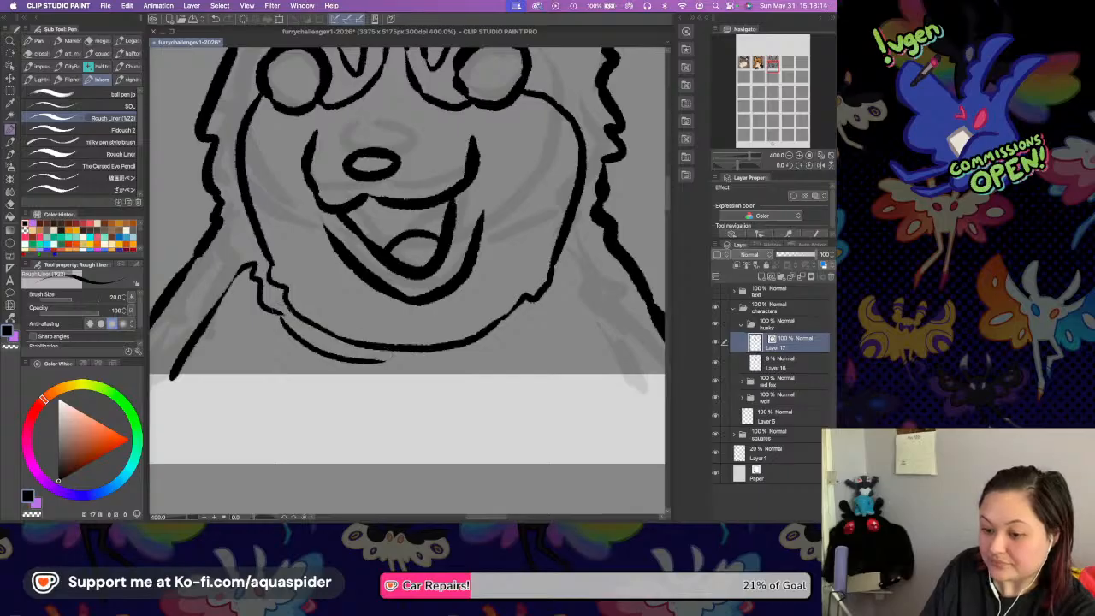
{"action": "mouse_move", "coordinate": [385, 361]}
{"action": "left_mouse_down"}
{"action": "mouse_move", "coordinate": [470, 361]}
{"action": "mouse_move", "coordinate": [475, 343]}
{"action": "mouse_move", "coordinate": [547, 312]}
{"action": "mouse_move", "coordinate": [567, 276]}
{"action": "mouse_move", "coordinate": [622, 359]}
{"action": "left_mouse_up"}
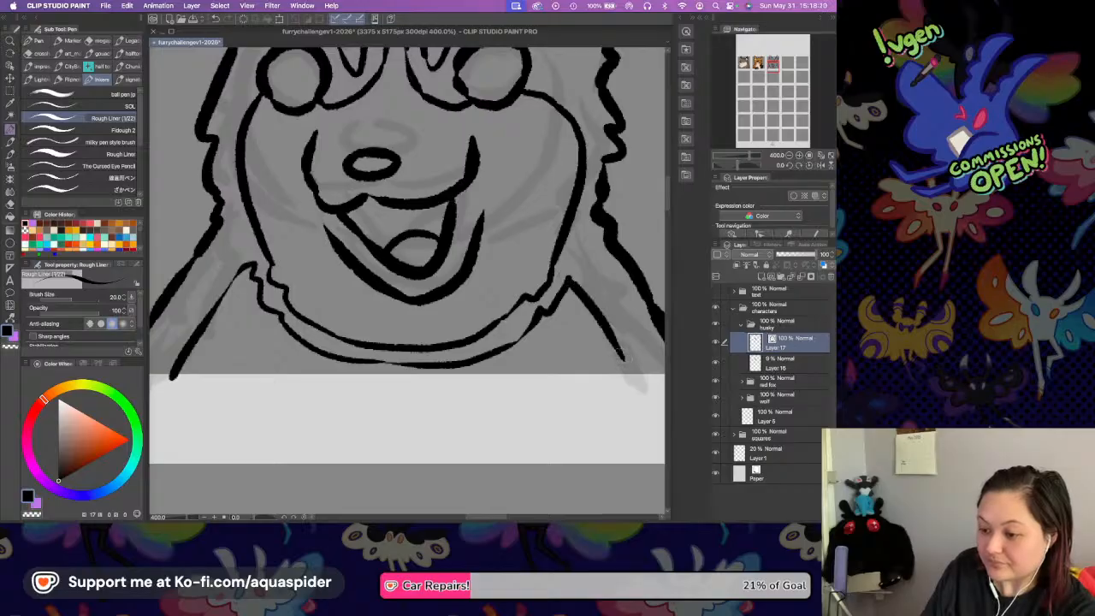
Try to close the top of the right-hand ear's inner outline with a short curved stroke.
{"action": "left_click_drag", "start_coordinate": [514, 164], "coordinate": [530, 334]}
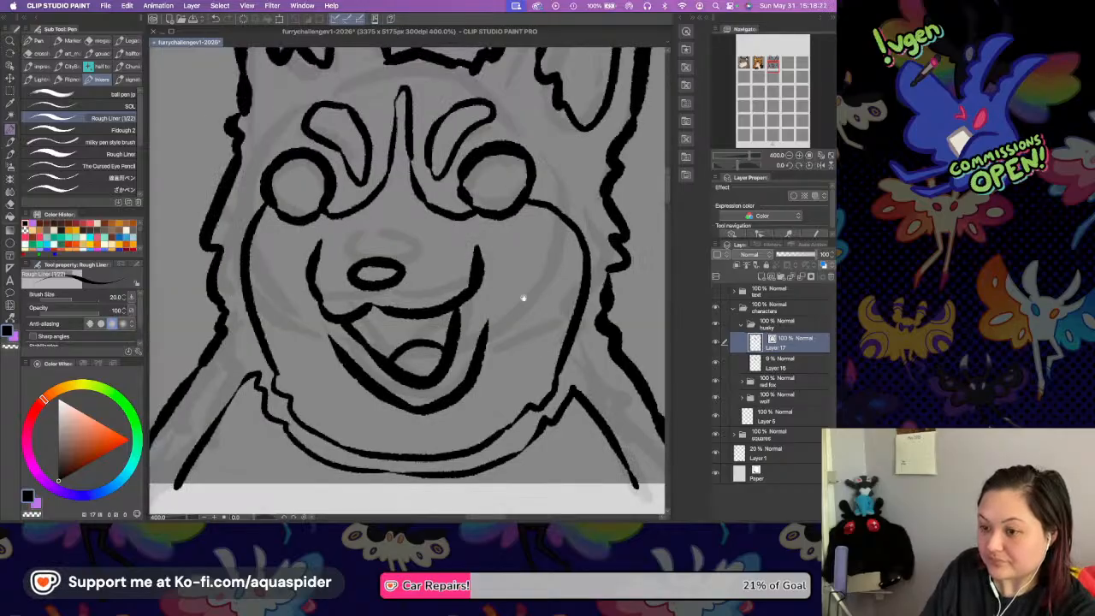
{"action": "left_click_drag", "start_coordinate": [476, 225], "coordinate": [438, 254]}
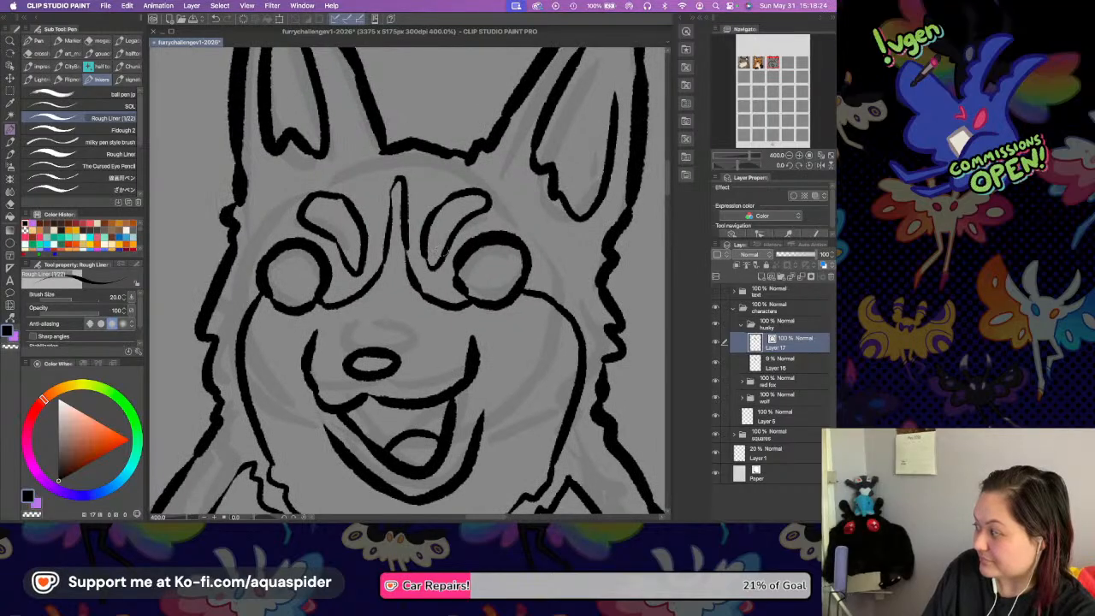
{"action": "left_click_drag", "start_coordinate": [507, 136], "coordinate": [480, 200]}
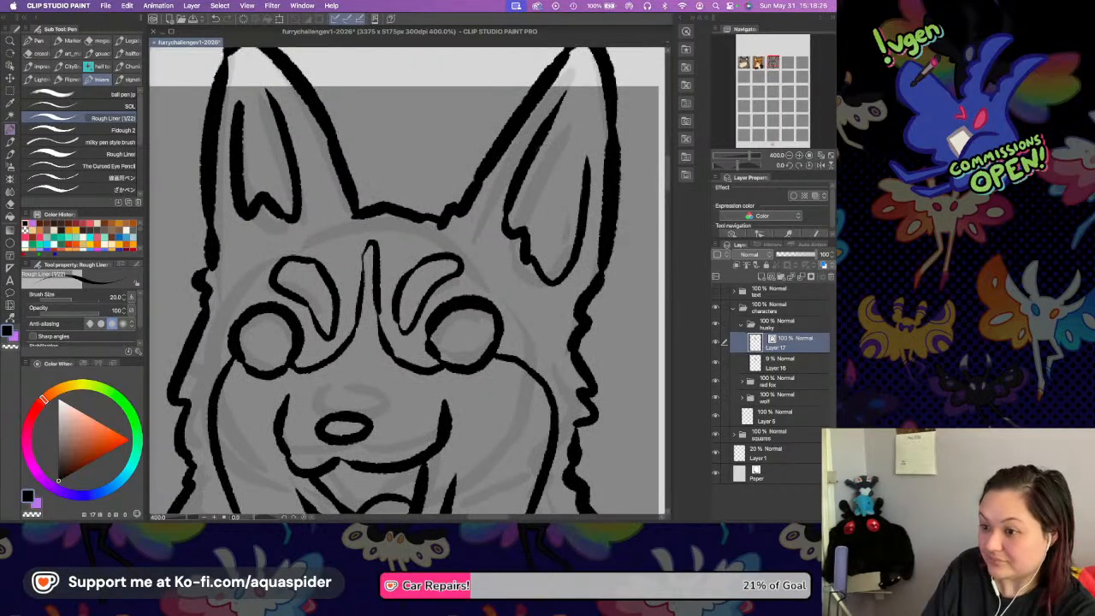
{"action": "left_click_drag", "start_coordinate": [553, 88], "coordinate": [527, 113]}
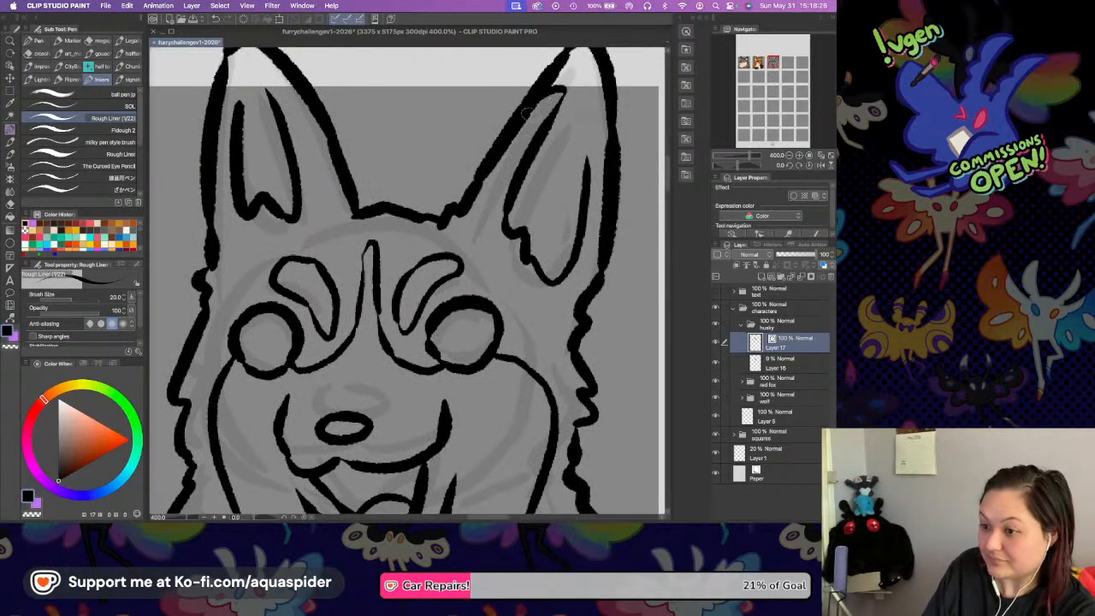
{"action": "key", "text": "super+z"}
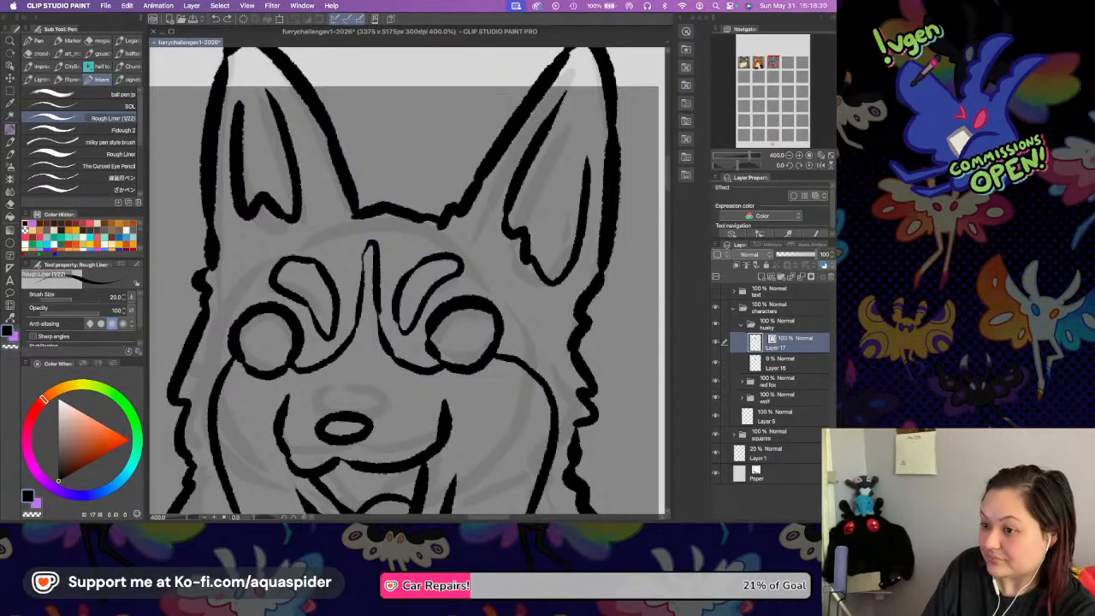
Close the tops of both inner ear outlines with narrow curved tips and check the drawing in a mirrored view.
{"action": "mouse_move", "coordinate": [565, 89]}
{"action": "left_mouse_down"}
{"action": "mouse_move", "coordinate": [588, 124]}
{"action": "mouse_move", "coordinate": [587, 168]}
{"action": "left_mouse_up"}
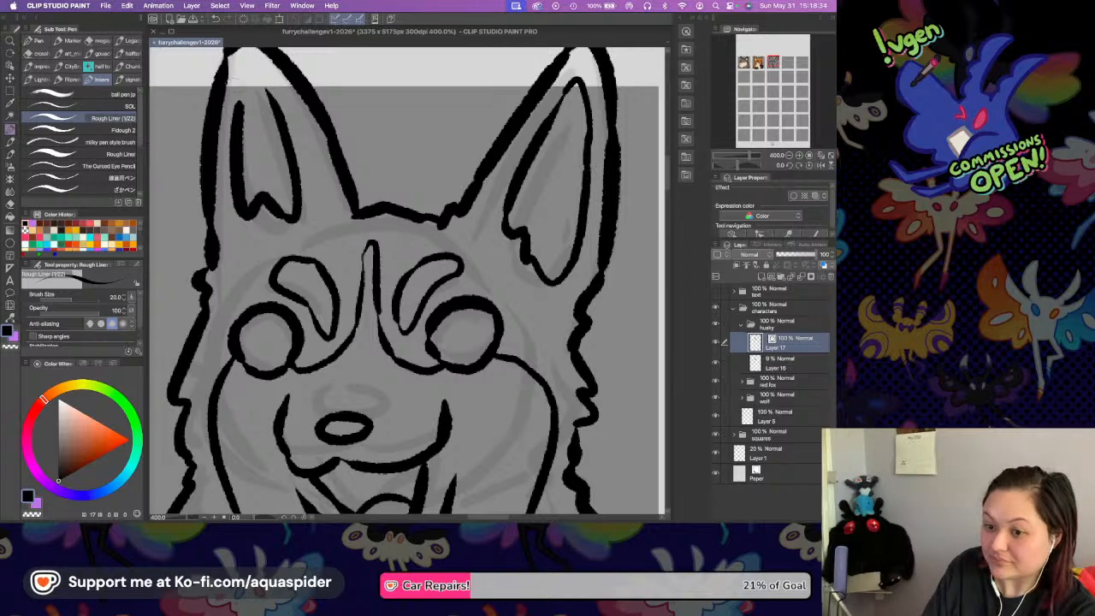
{"action": "mouse_move", "coordinate": [239, 107]}
{"action": "left_mouse_down"}
{"action": "mouse_move", "coordinate": [242, 83]}
{"action": "mouse_move", "coordinate": [268, 92]}
{"action": "left_mouse_up"}
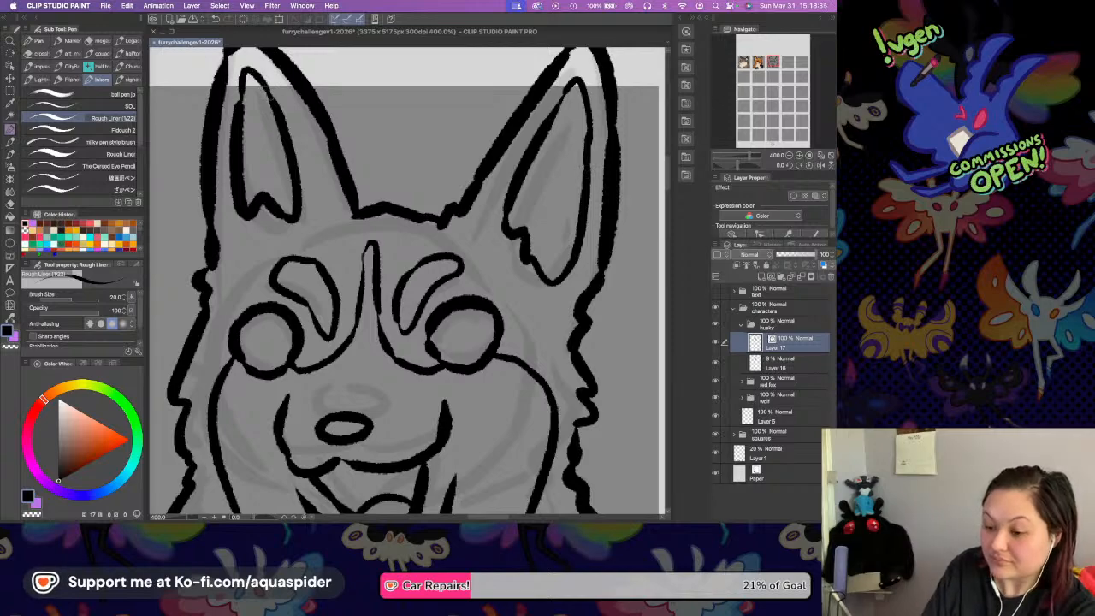
{"action": "left_click_drag", "start_coordinate": [413, 321], "coordinate": [423, 229]}
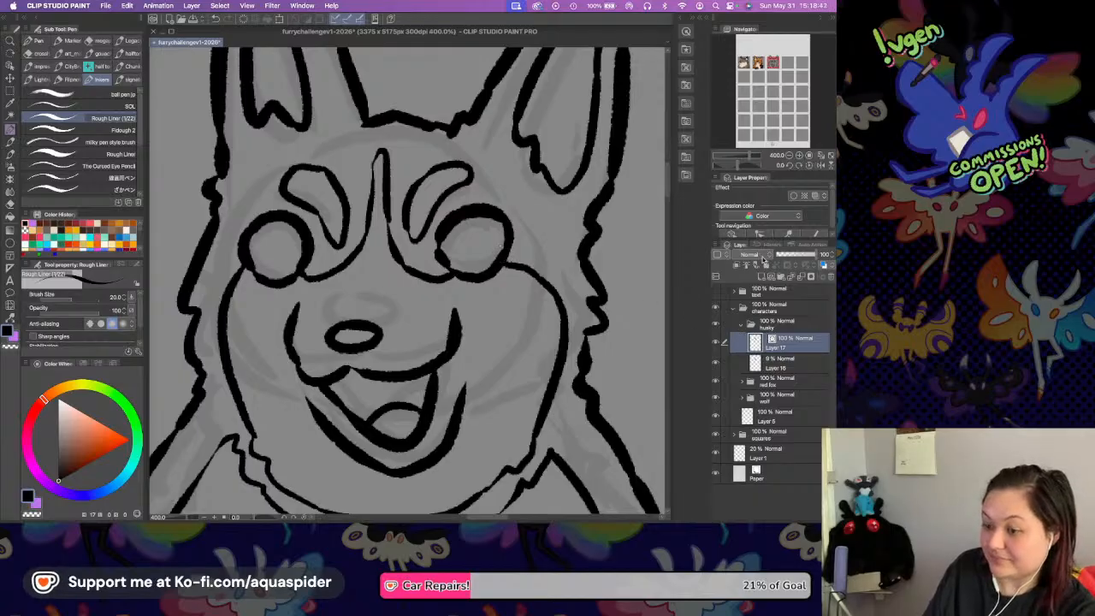
{"action": "left_click", "coordinate": [819, 166]}
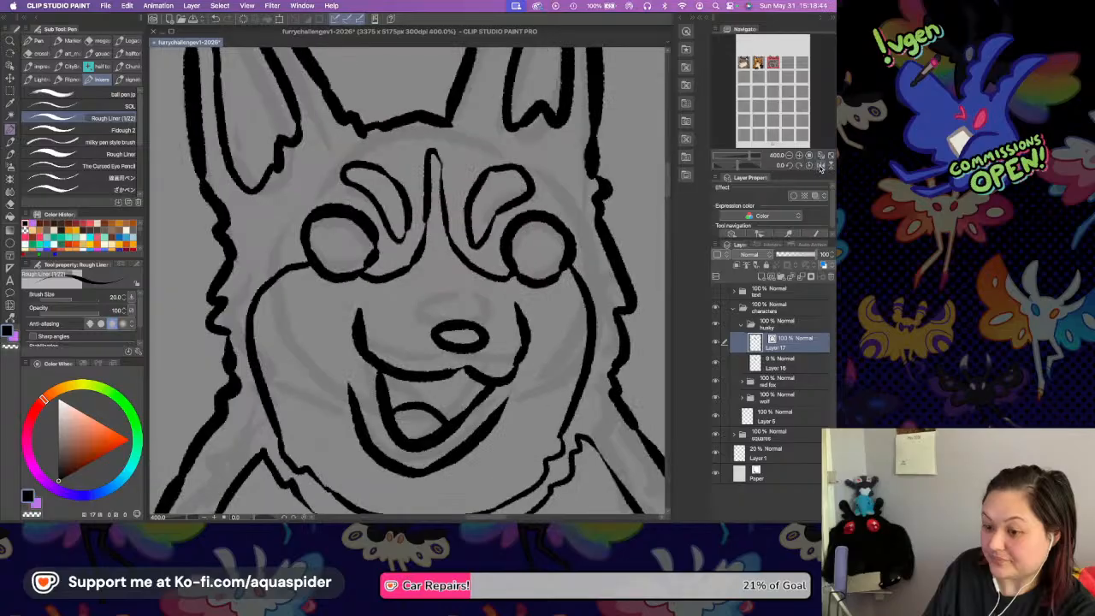
{"action": "left_click", "coordinate": [820, 167]}
Lasso the inked nose, mouth and chin inside the face marking, delete them and clear the selection.
{"action": "left_click_drag", "start_coordinate": [545, 256], "coordinate": [574, 197]}
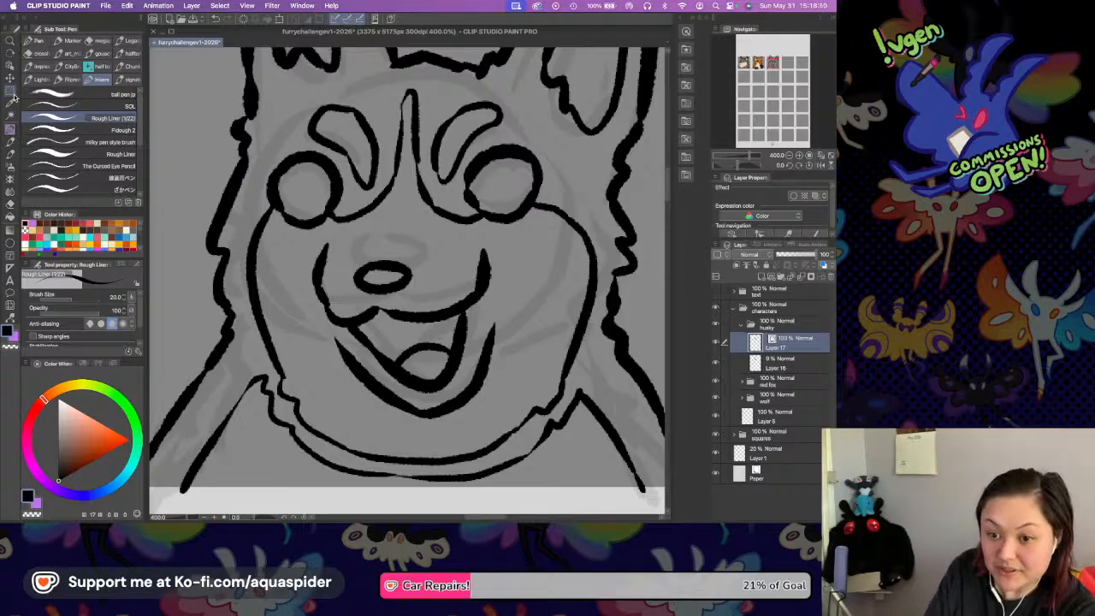
{"action": "left_click", "coordinate": [68, 96]}
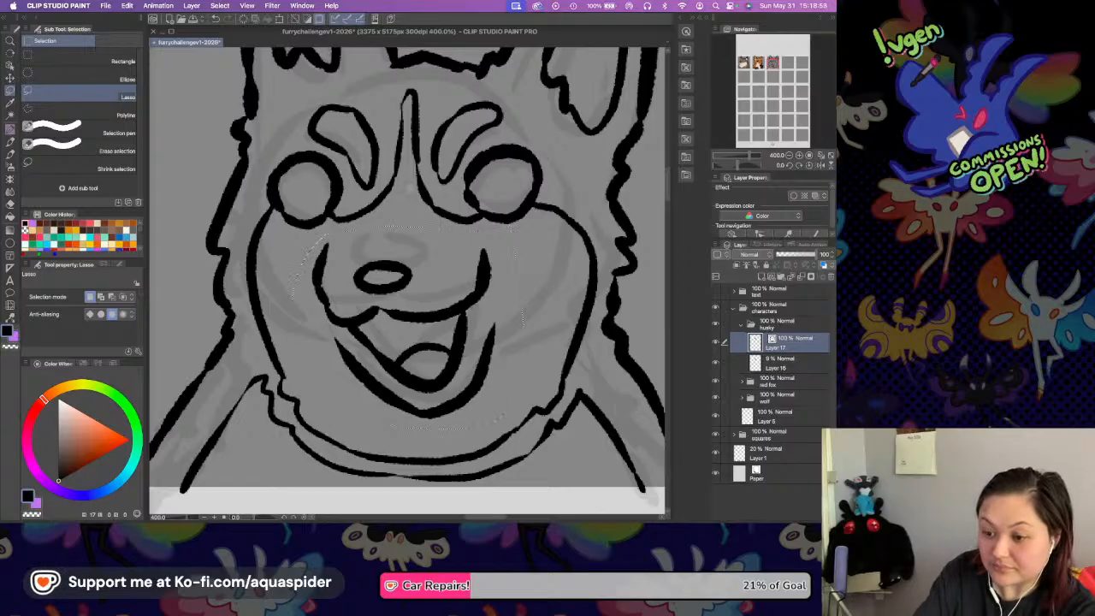
{"action": "key", "text": "Delete"}
{"action": "key", "text": "super+d"}
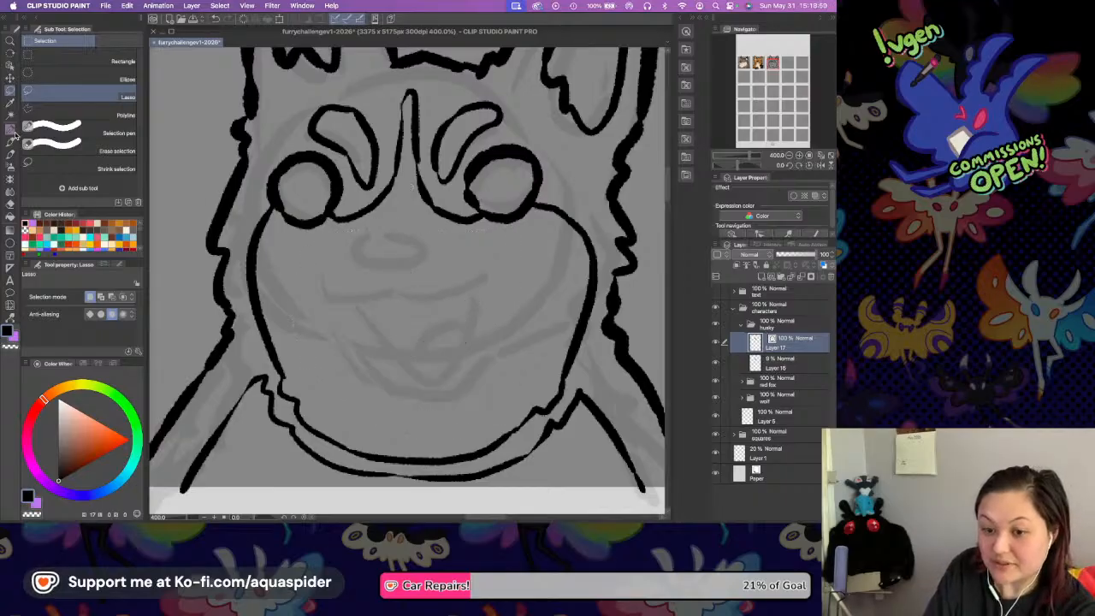
Ink a wider, flattened oval nose with the Rough Liner pen, slightly below the sketched nose.
{"action": "key", "text": "p"}
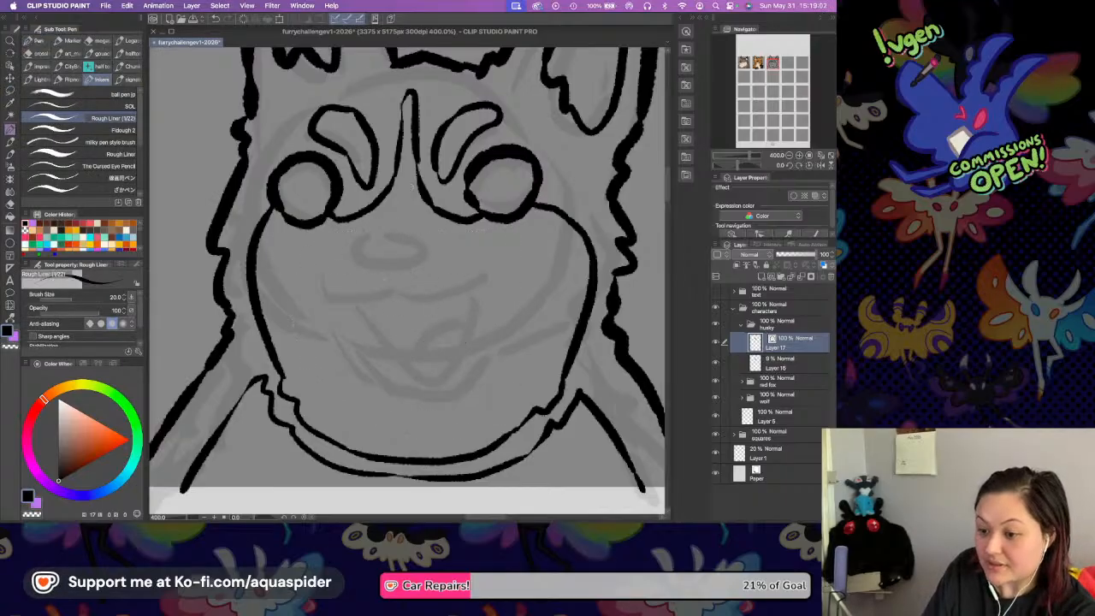
{"action": "left_click_drag", "start_coordinate": [366, 281], "coordinate": [443, 287]}
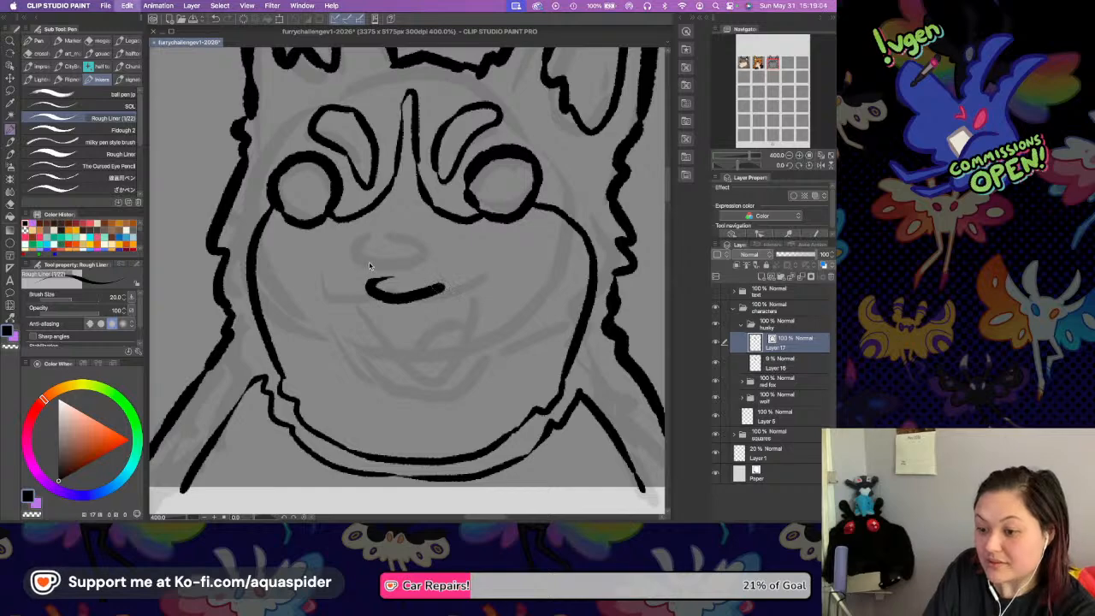
{"action": "key", "text": "super+z"}
{"action": "mouse_move", "coordinate": [377, 259]}
{"action": "left_mouse_down"}
{"action": "mouse_move", "coordinate": [387, 292]}
{"action": "mouse_move", "coordinate": [428, 292]}
{"action": "left_mouse_up"}
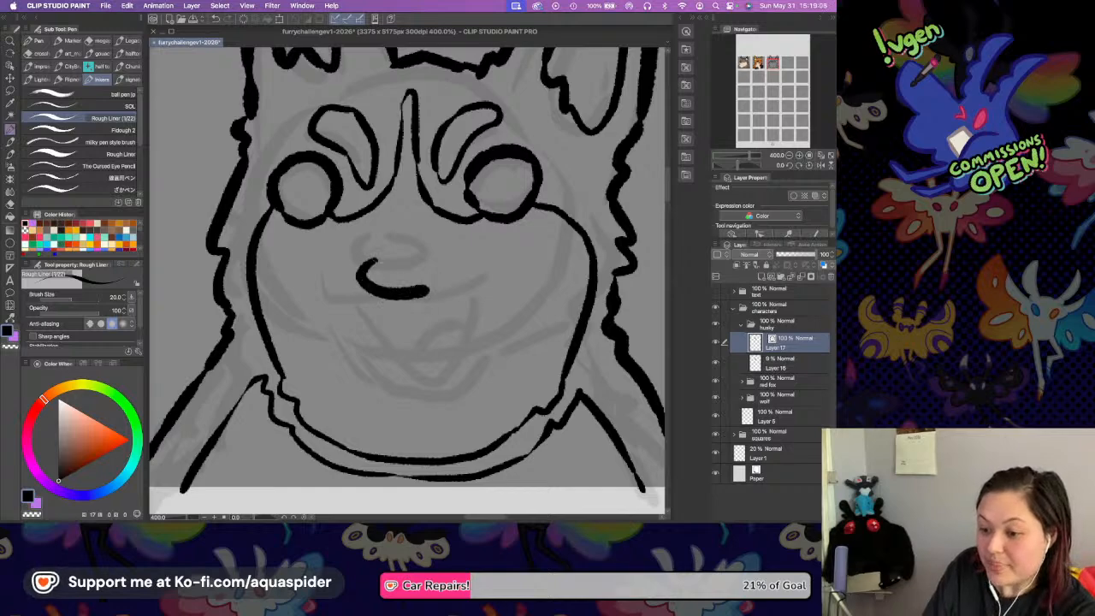
{"action": "mouse_move", "coordinate": [376, 262]}
{"action": "left_mouse_down"}
{"action": "mouse_move", "coordinate": [434, 260]}
{"action": "mouse_move", "coordinate": [443, 276]}
{"action": "mouse_move", "coordinate": [412, 295]}
{"action": "left_mouse_up"}
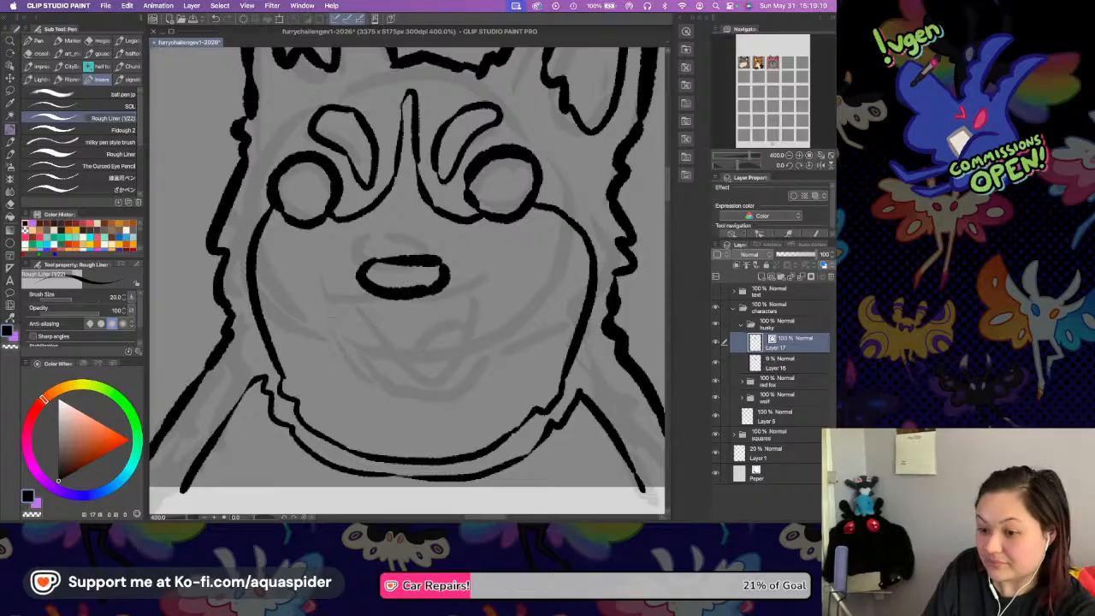
Ink a wide smiling upper lip under the nose, dipping on each side of a small centre point, with upturned corners.
{"action": "mouse_move", "coordinate": [335, 289]}
{"action": "left_mouse_down"}
{"action": "mouse_move", "coordinate": [369, 333]}
{"action": "mouse_move", "coordinate": [414, 325]}
{"action": "mouse_move", "coordinate": [481, 289]}
{"action": "left_mouse_up"}
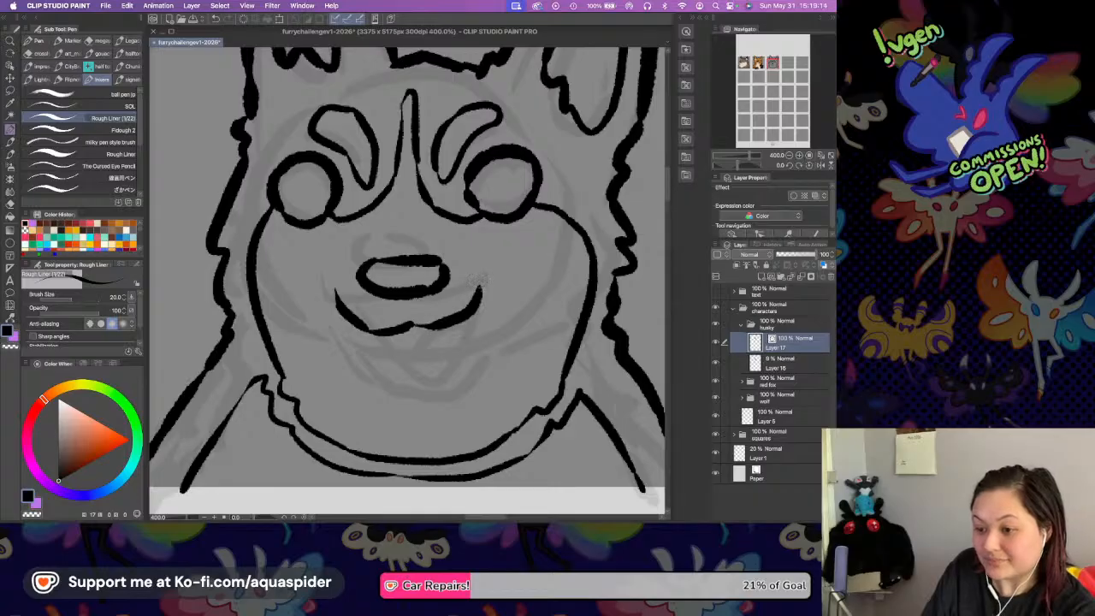
{"action": "key", "text": "super+z"}
{"action": "key", "text": "super+z"}
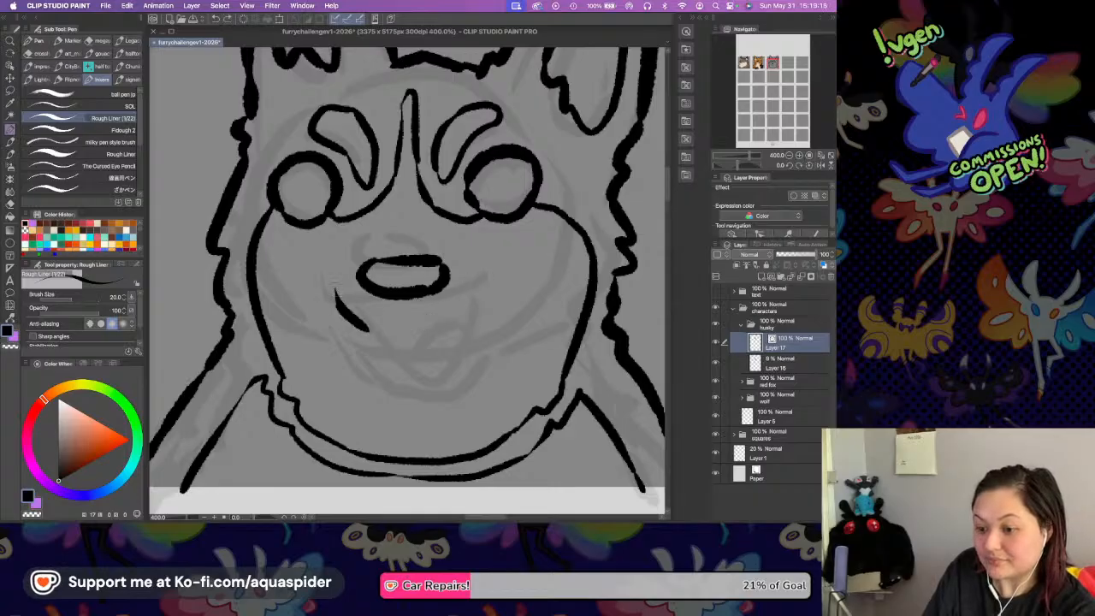
{"action": "key", "text": "super+z"}
{"action": "mouse_move", "coordinate": [330, 286]}
{"action": "left_mouse_down"}
{"action": "mouse_move", "coordinate": [349, 321]}
{"action": "mouse_move", "coordinate": [395, 323]}
{"action": "mouse_move", "coordinate": [461, 305]}
{"action": "mouse_move", "coordinate": [481, 285]}
{"action": "left_mouse_up"}
{"action": "key", "text": "super+z"}
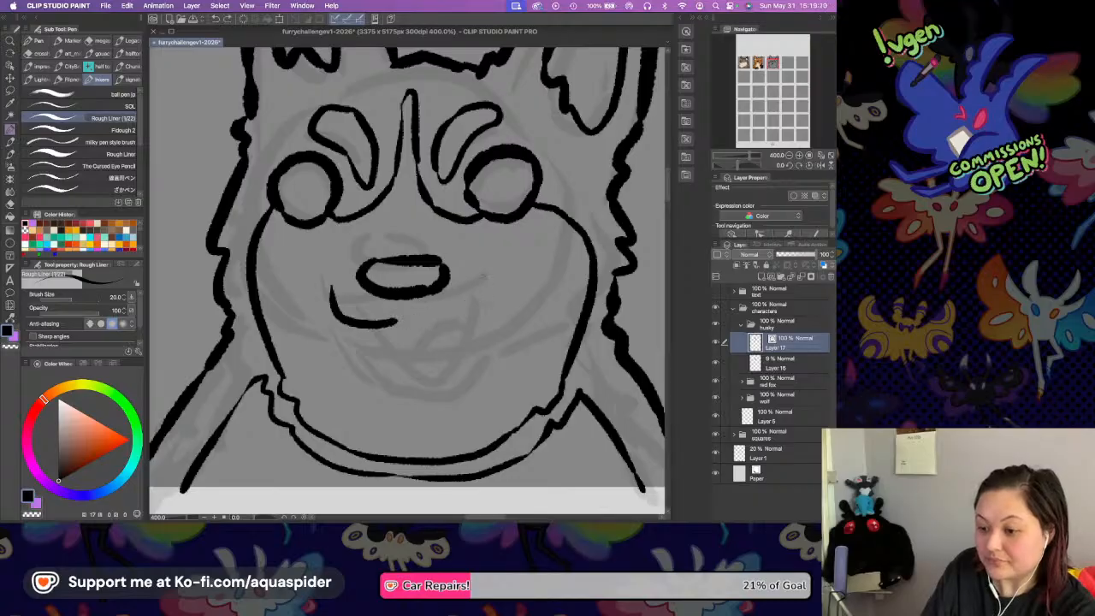
{"action": "left_click_drag", "start_coordinate": [398, 324], "coordinate": [494, 293]}
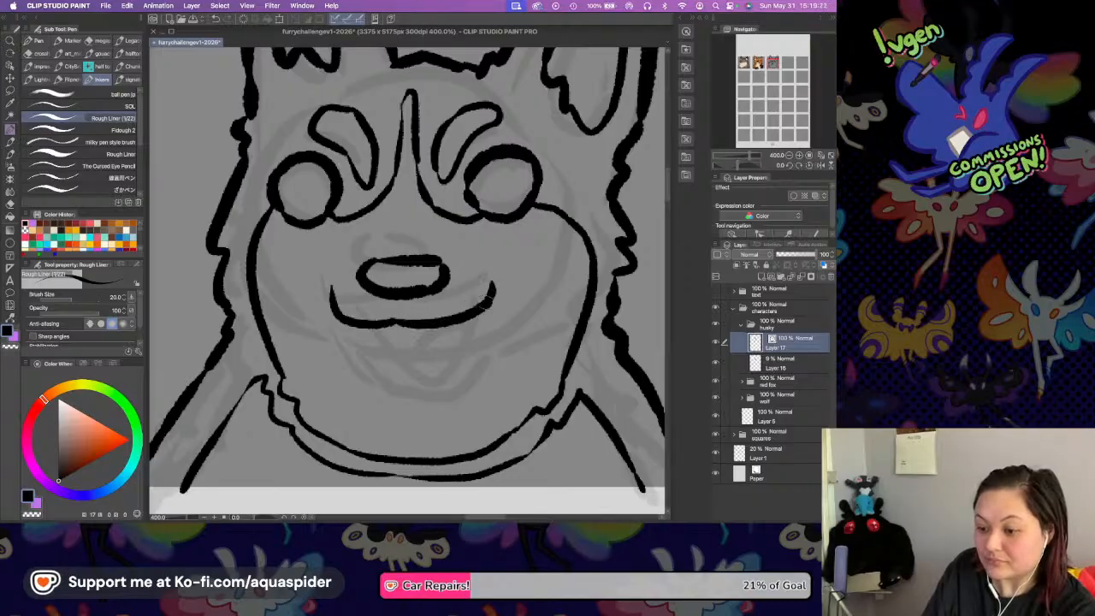
Ink the open lower jaw below the lip line, adding a curved tongue and two small pointed fangs.
{"action": "mouse_move", "coordinate": [368, 327]}
{"action": "left_mouse_down"}
{"action": "mouse_move", "coordinate": [453, 359]}
{"action": "mouse_move", "coordinate": [476, 316]}
{"action": "left_mouse_up"}
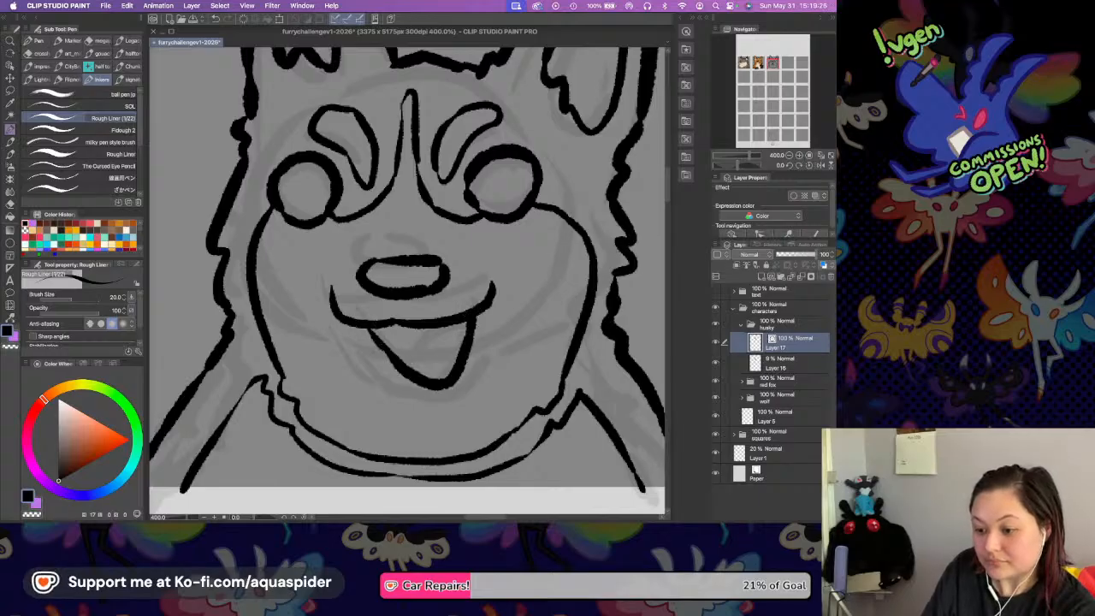
{"action": "mouse_move", "coordinate": [405, 372]}
{"action": "left_mouse_down"}
{"action": "mouse_move", "coordinate": [459, 361]}
{"action": "mouse_move", "coordinate": [458, 325]}
{"action": "left_mouse_up"}
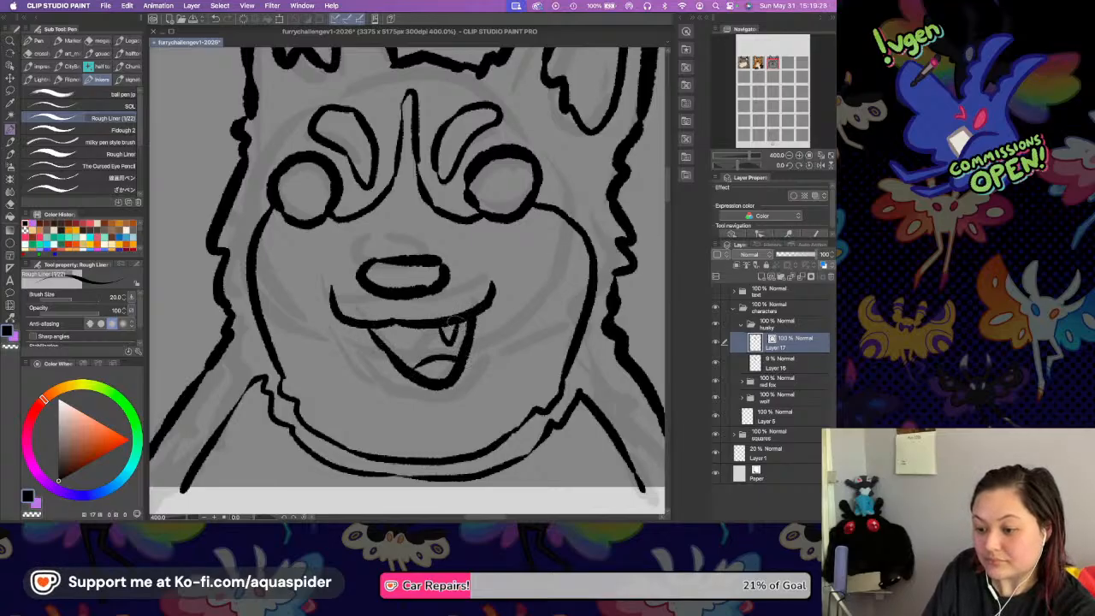
{"action": "left_click_drag", "start_coordinate": [383, 329], "coordinate": [396, 343]}
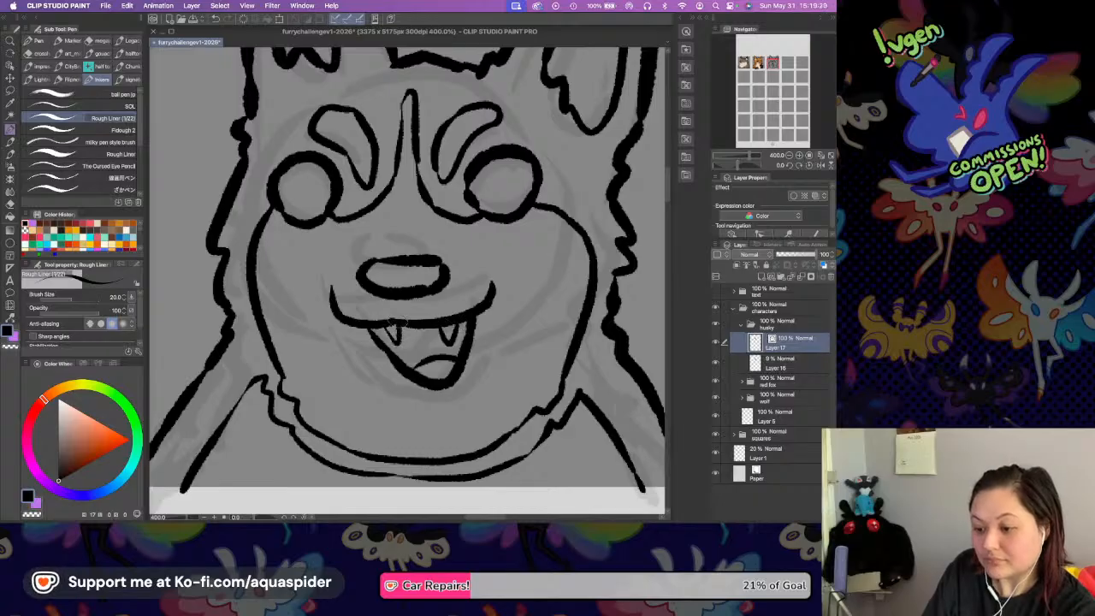
Extend both corners of the smile upward with short tapered strokes curving in toward the nose.
{"action": "mouse_move", "coordinate": [432, 207]}
{"action": "left_mouse_down"}
{"action": "mouse_move", "coordinate": [428, 296]}
{"action": "mouse_move", "coordinate": [435, 289]}
{"action": "mouse_move", "coordinate": [444, 331]}
{"action": "mouse_move", "coordinate": [436, 295]}
{"action": "left_mouse_up"}
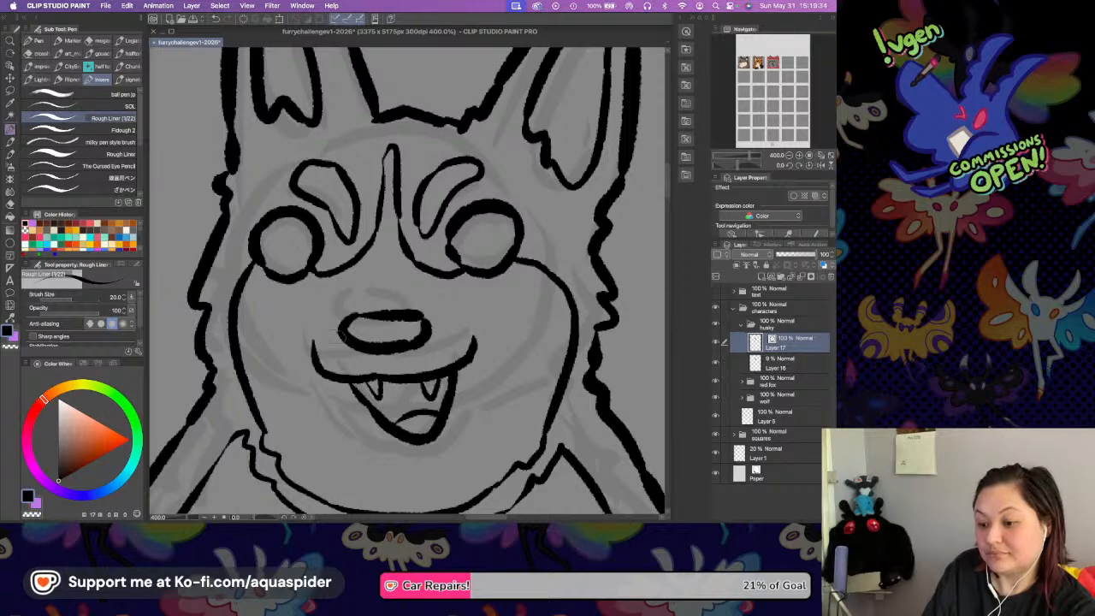
{"action": "left_click_drag", "start_coordinate": [319, 316], "coordinate": [312, 343]}
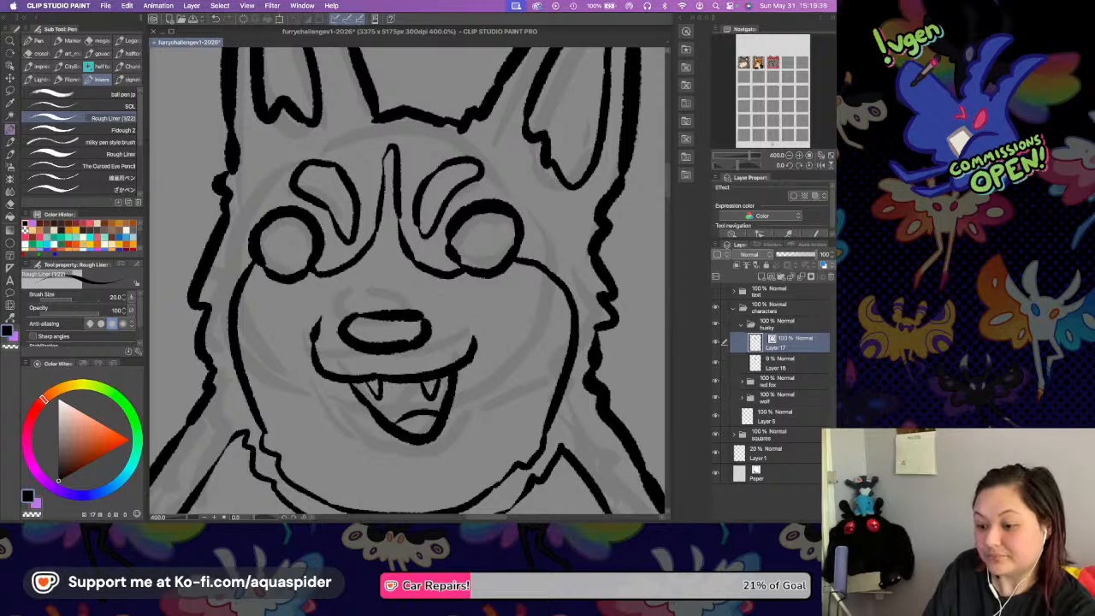
{"action": "left_click_drag", "start_coordinate": [463, 316], "coordinate": [475, 349]}
{"action": "scroll", "coordinate": [385, 351], "scroll_direction": "down", "scroll_amount": 3}
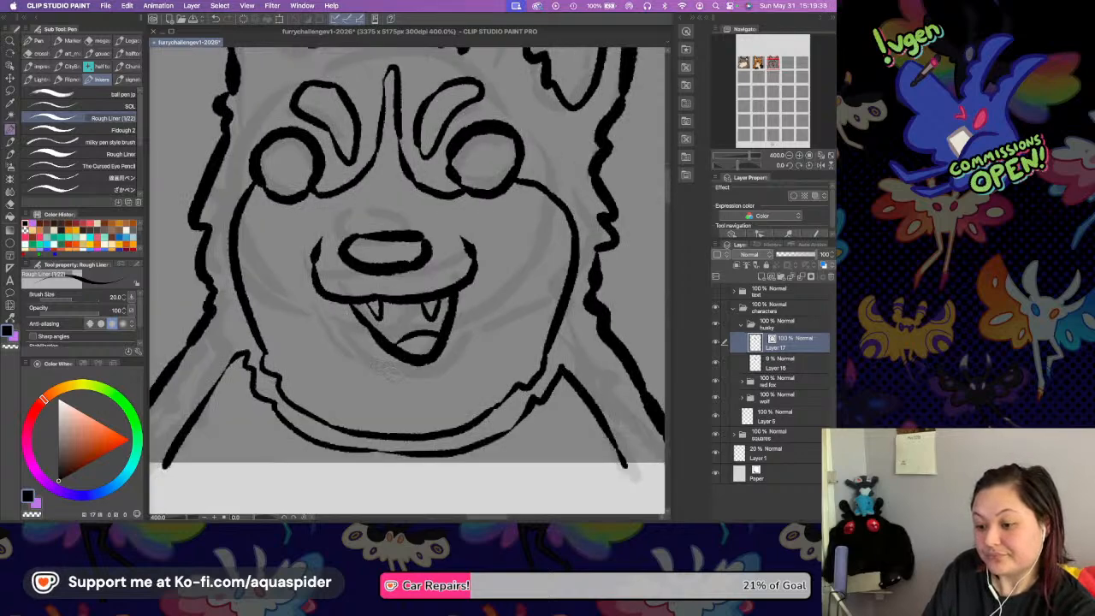
{"action": "left_click_drag", "start_coordinate": [393, 376], "coordinate": [453, 373]}
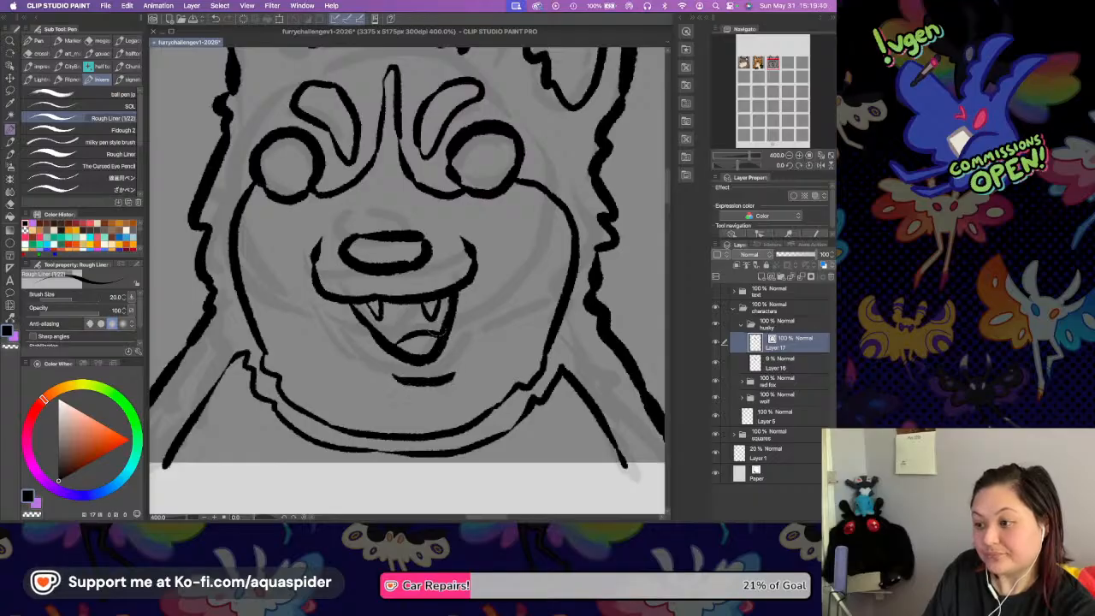
{"action": "key", "text": "super+z"}
Hide the Husky's rough sketch layer, Layer 16, and save the file.
{"action": "scroll", "coordinate": [445, 222], "scroll_direction": "up", "scroll_amount": 4}
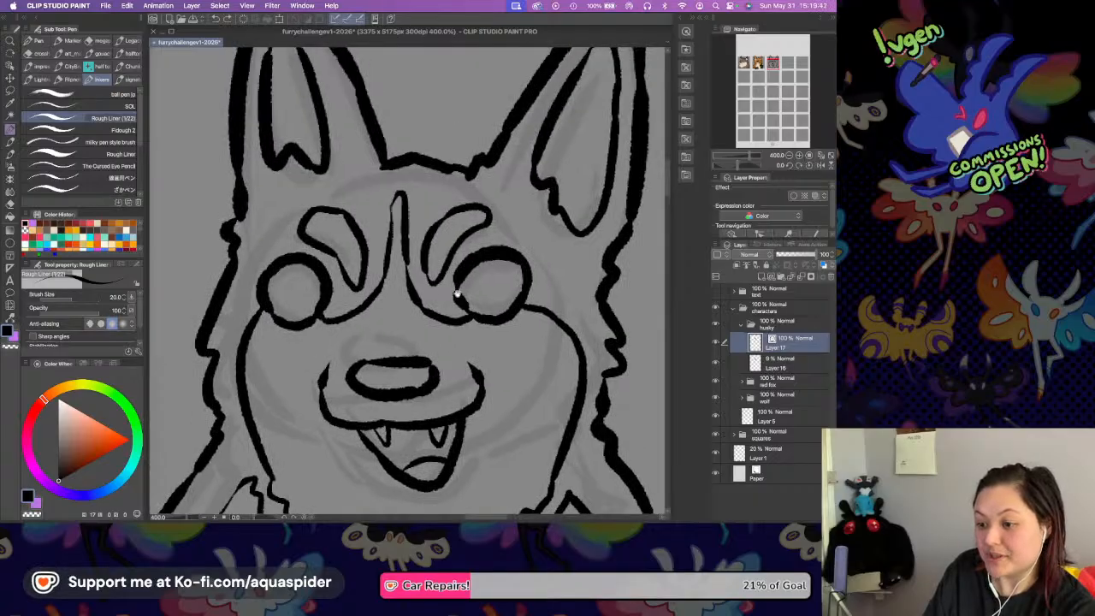
{"action": "key", "text": "super+0"}
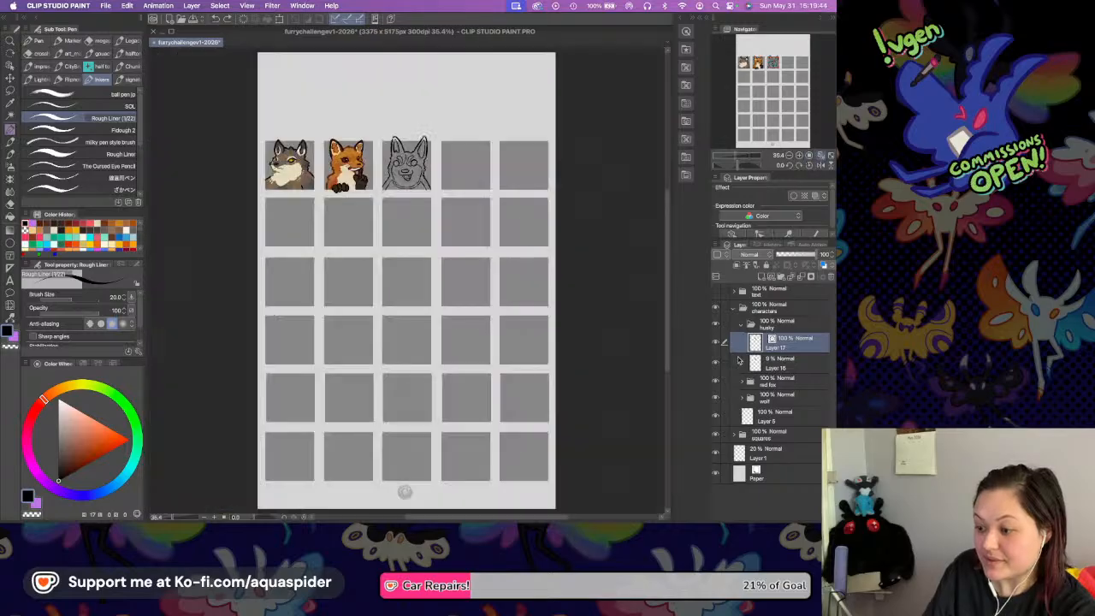
{"action": "key", "text": "super+s"}
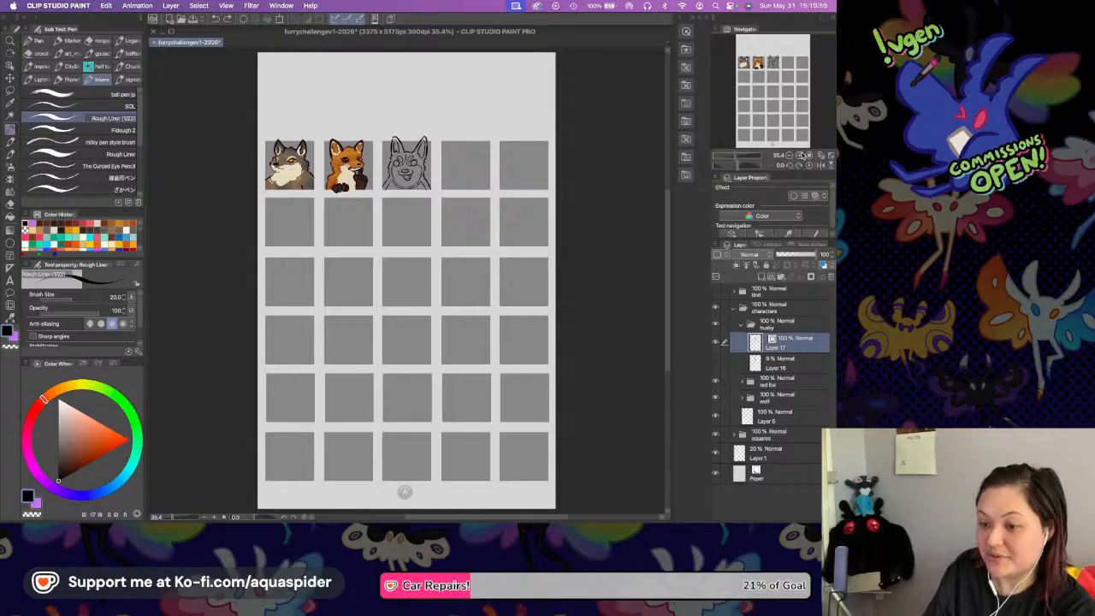
Ink a steeper, thick shoulder line on the Husky's right-hand side, inside the old one, reaching the square's lower edge.
{"action": "left_click", "coordinate": [798, 155]}
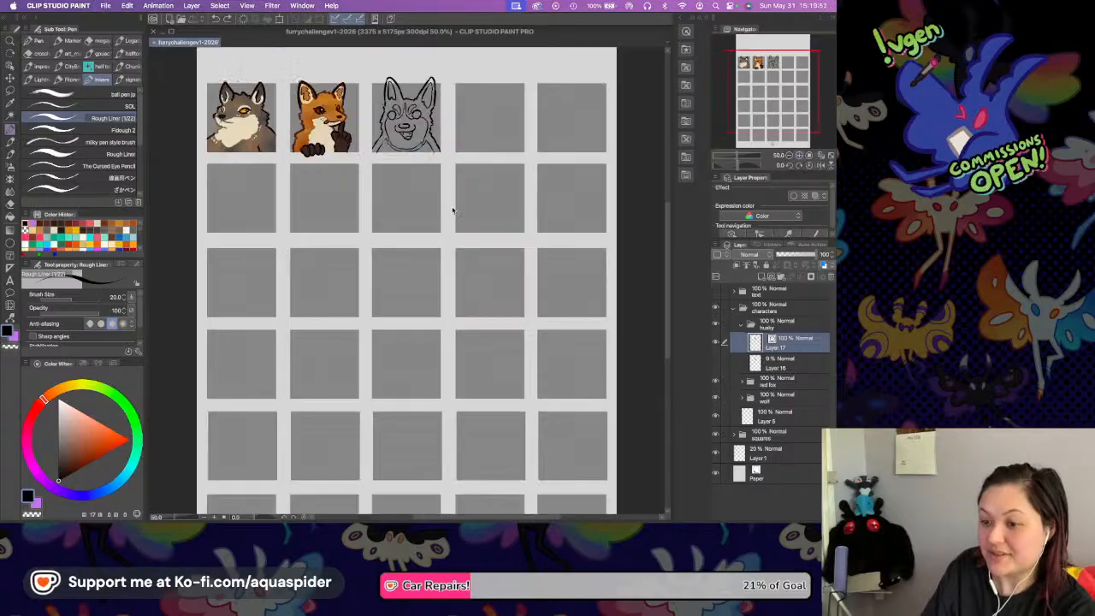
{"action": "scroll", "coordinate": [457, 213], "scroll_direction": "up", "scroll_amount": 5}
{"action": "left_click_drag", "start_coordinate": [451, 207], "coordinate": [460, 283]}
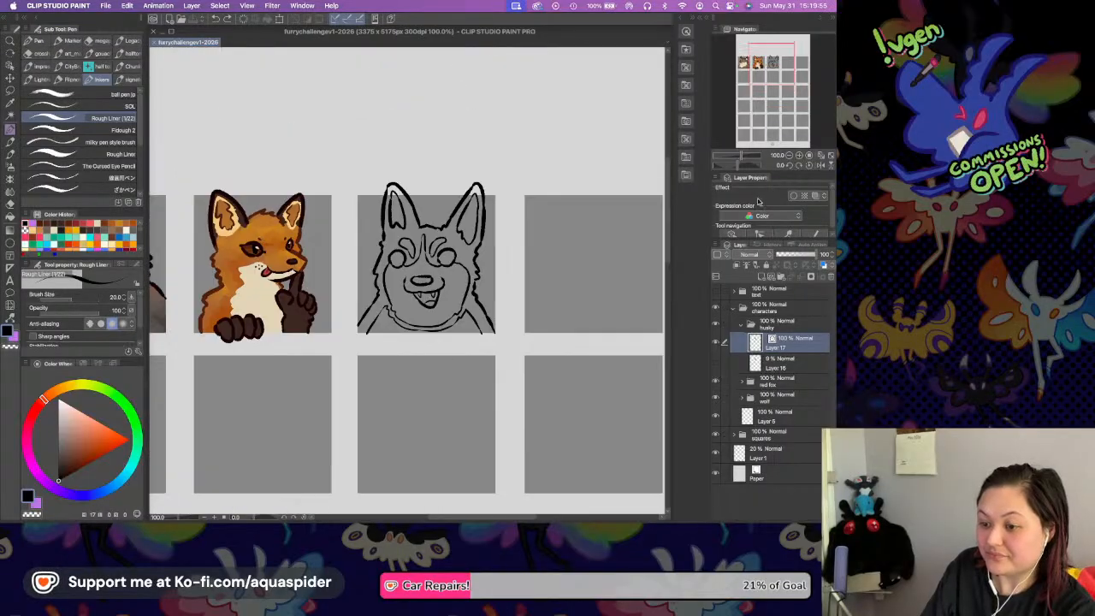
{"action": "left_click", "coordinate": [799, 155]}
{"action": "left_click", "coordinate": [799, 155]}
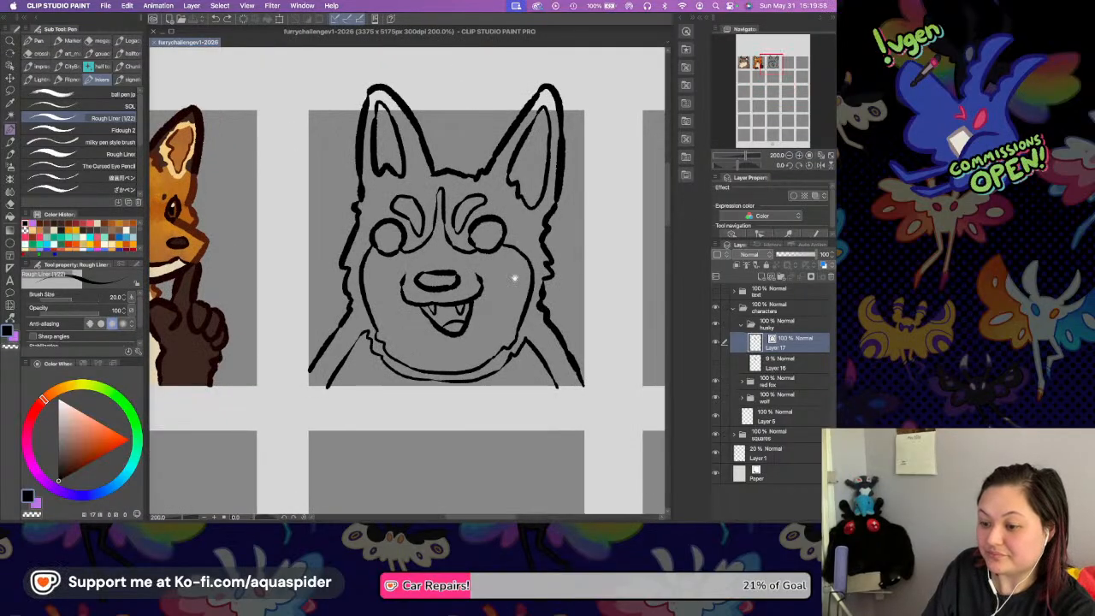
{"action": "left_click_drag", "start_coordinate": [514, 278], "coordinate": [512, 295]}
{"action": "left_click", "coordinate": [799, 155]}
{"action": "left_click", "coordinate": [799, 155]}
{"action": "left_click_drag", "start_coordinate": [529, 349], "coordinate": [339, 210]}
{"action": "mouse_move", "coordinate": [491, 253]}
{"action": "left_mouse_down"}
{"action": "mouse_move", "coordinate": [513, 346]}
{"action": "mouse_move", "coordinate": [538, 386]}
{"action": "left_mouse_up"}
{"action": "left_click_drag", "start_coordinate": [511, 344], "coordinate": [540, 396]}
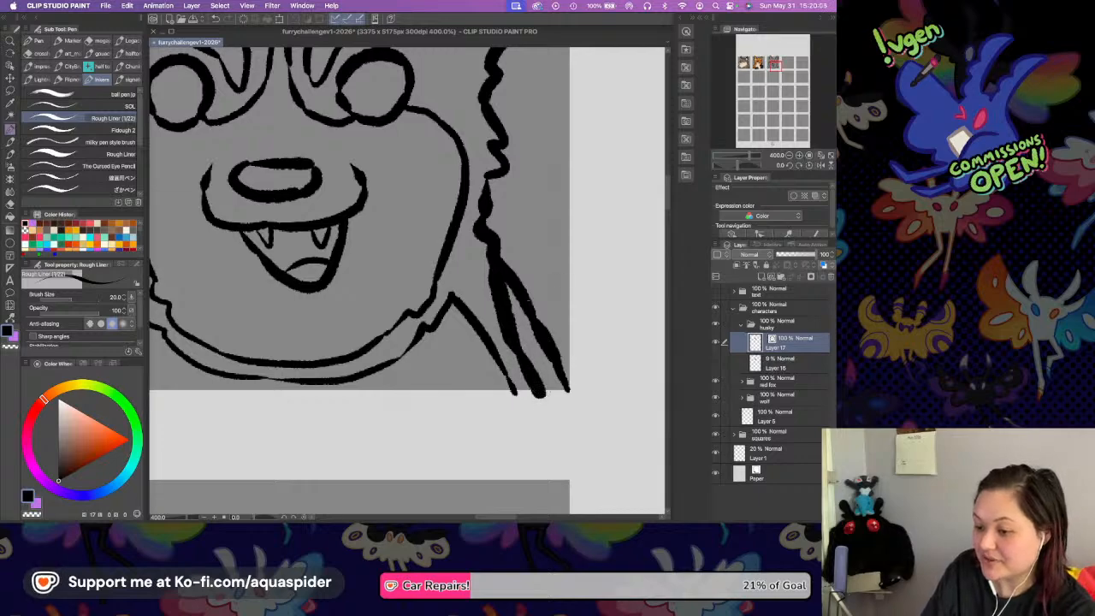
Erase the old outer shoulder line on the right-hand side and join the new line to the cheek fur.
{"action": "left_click_drag", "start_coordinate": [531, 305], "coordinate": [528, 319]}
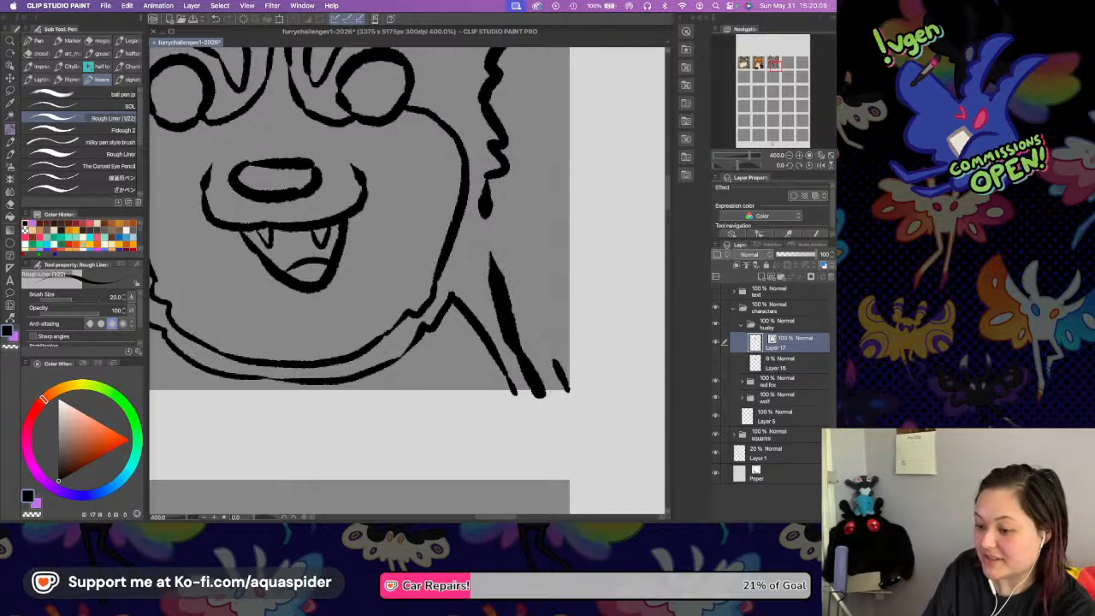
{"action": "mouse_move", "coordinate": [570, 381]}
{"action": "left_mouse_down"}
{"action": "mouse_move", "coordinate": [561, 370]}
{"action": "mouse_move", "coordinate": [562, 381]}
{"action": "left_mouse_up"}
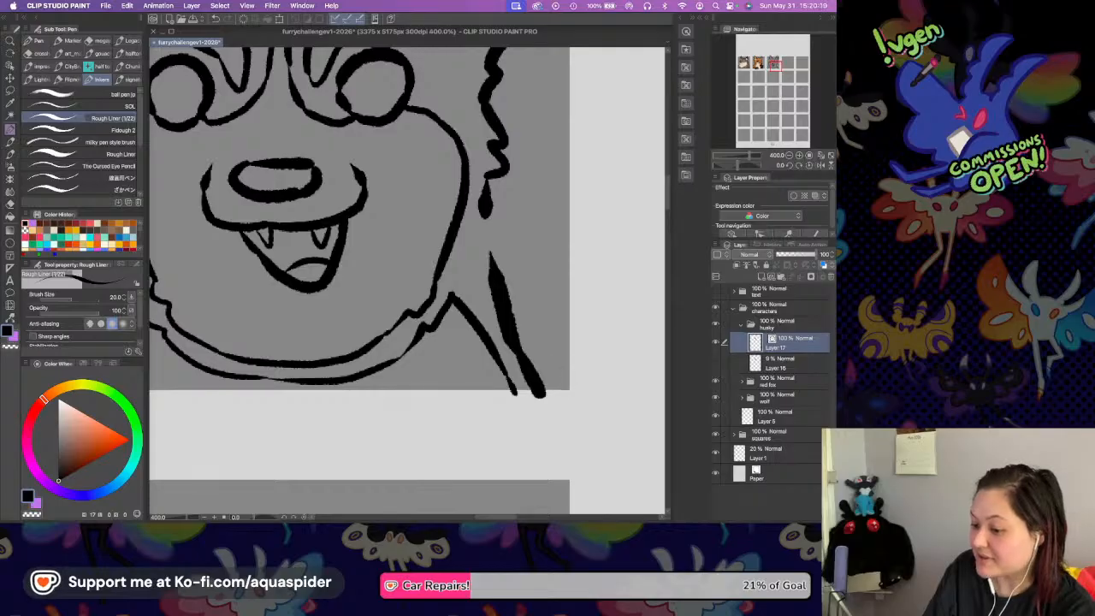
{"action": "left_click_drag", "start_coordinate": [484, 212], "coordinate": [496, 278]}
Ink a matching steeper shoulder line on the left-hand side and erase the old outer line.
{"action": "scroll", "coordinate": [569, 246], "scroll_direction": "left", "scroll_amount": 5}
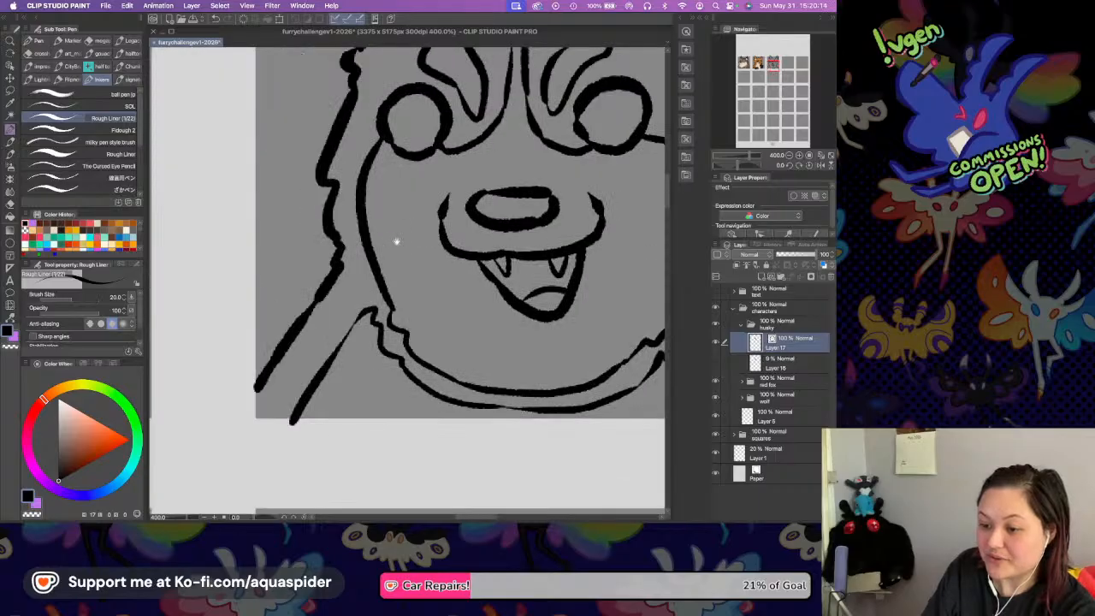
{"action": "left_click_drag", "start_coordinate": [337, 270], "coordinate": [274, 420]}
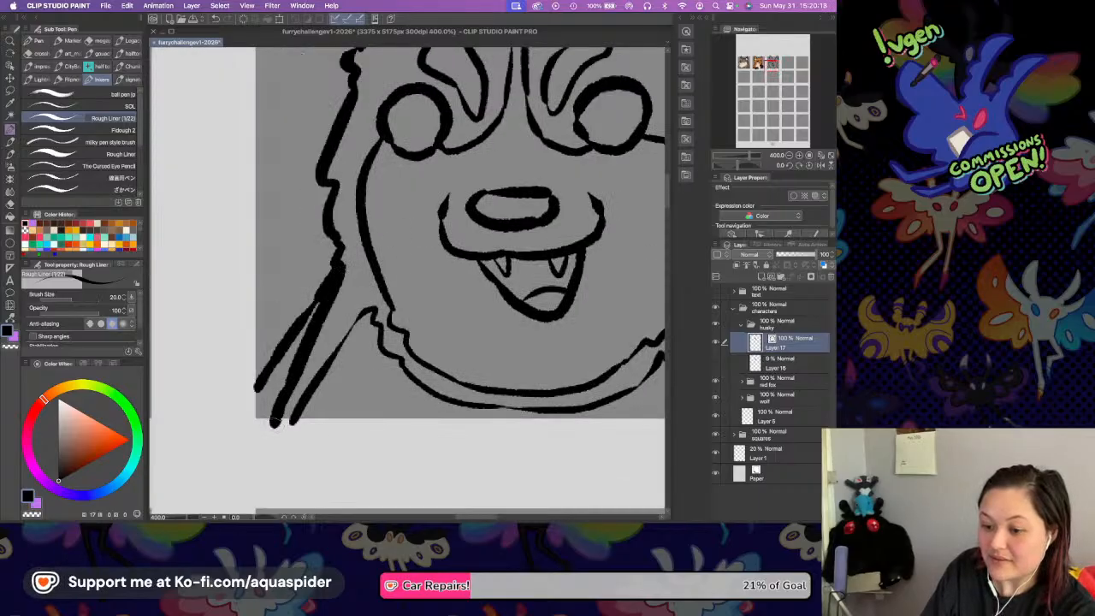
{"action": "mouse_move", "coordinate": [301, 296]}
{"action": "left_mouse_down"}
{"action": "mouse_move", "coordinate": [296, 335]}
{"action": "mouse_move", "coordinate": [257, 391]}
{"action": "left_mouse_up"}
{"action": "key", "text": "super+z"}
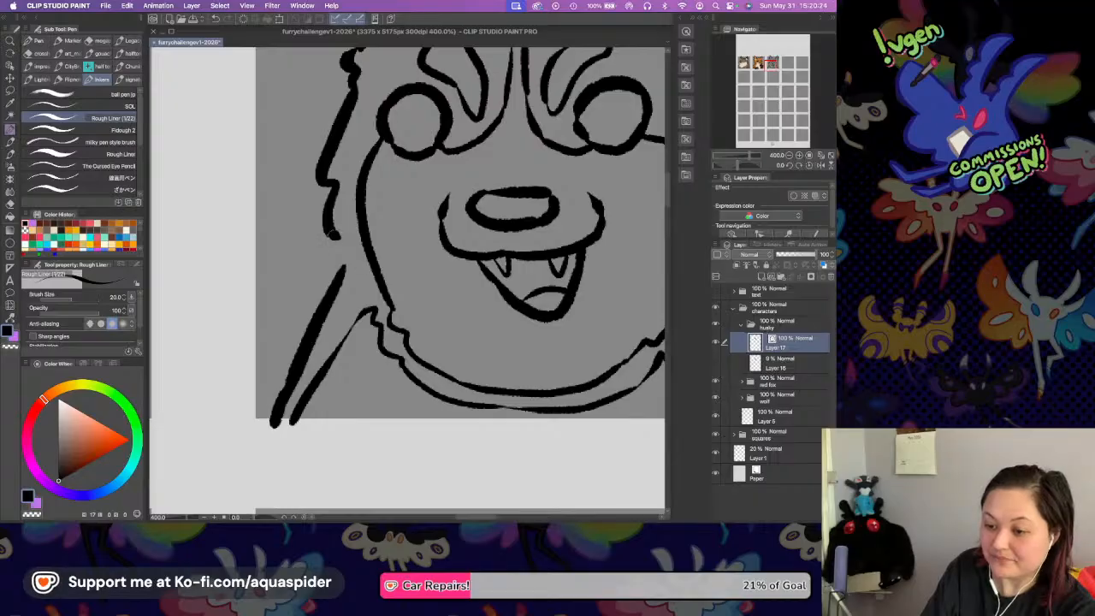
{"action": "scroll", "coordinate": [563, 216], "scroll_direction": "right", "scroll_amount": 5}
{"action": "scroll", "coordinate": [564, 216], "scroll_direction": "up", "scroll_amount": 4}
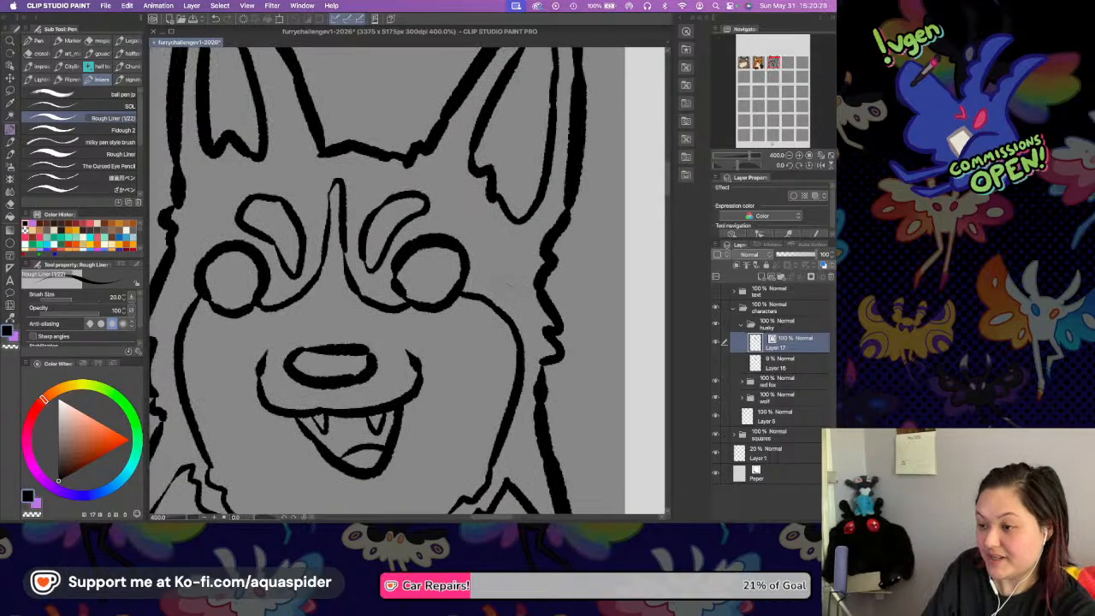
Save the file, and on a new layer below the line art fill the Husky's lower face, chest and brow marks with off-white.
{"action": "key", "text": "super+s"}
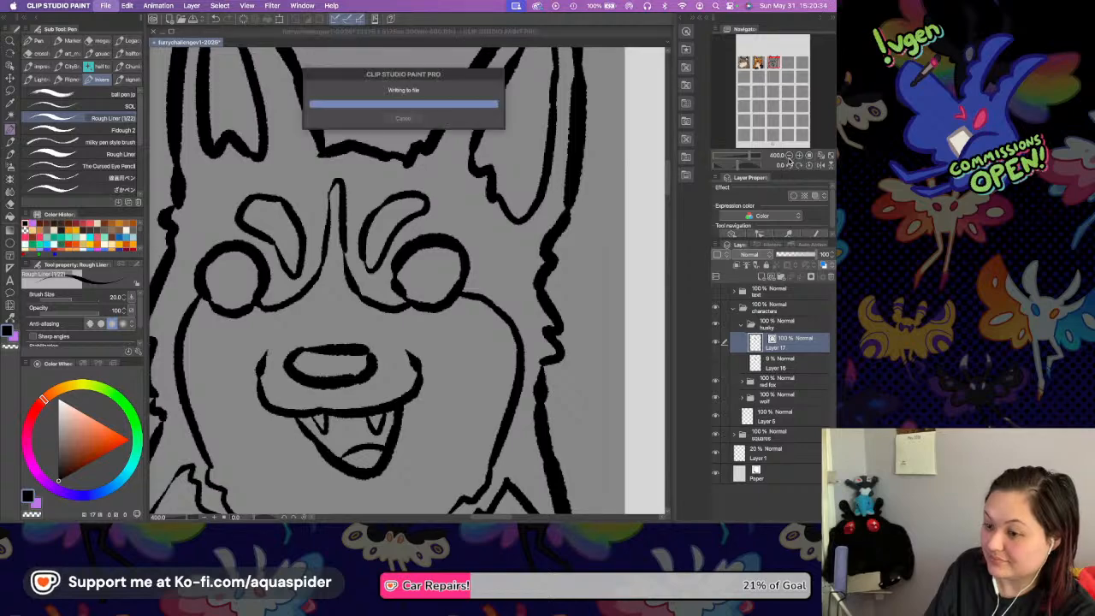
{"action": "left_click", "coordinate": [788, 156]}
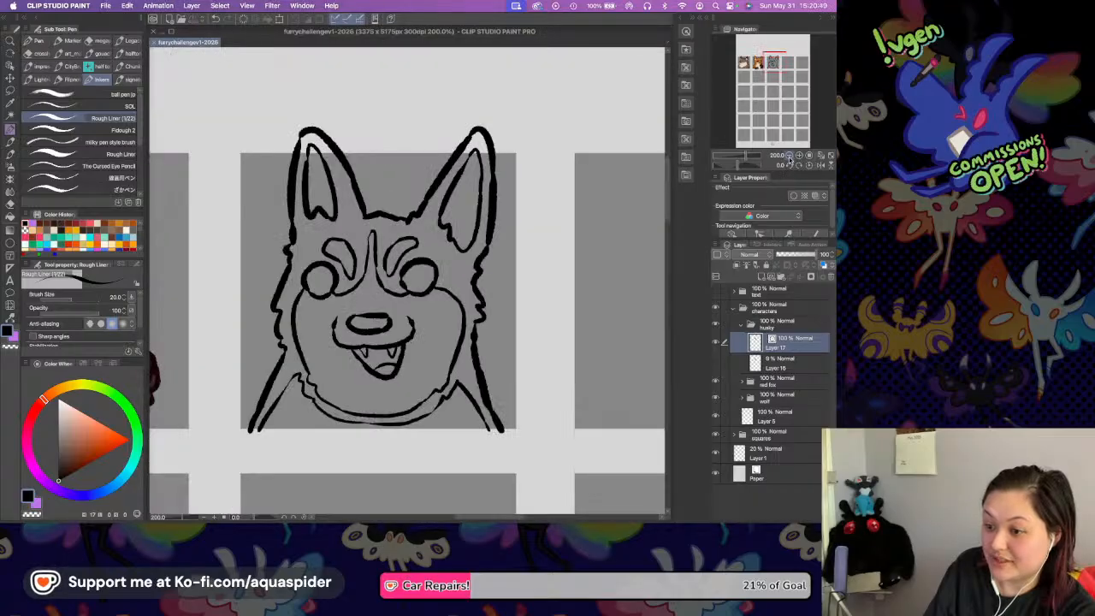
{"action": "left_click", "coordinate": [760, 278]}
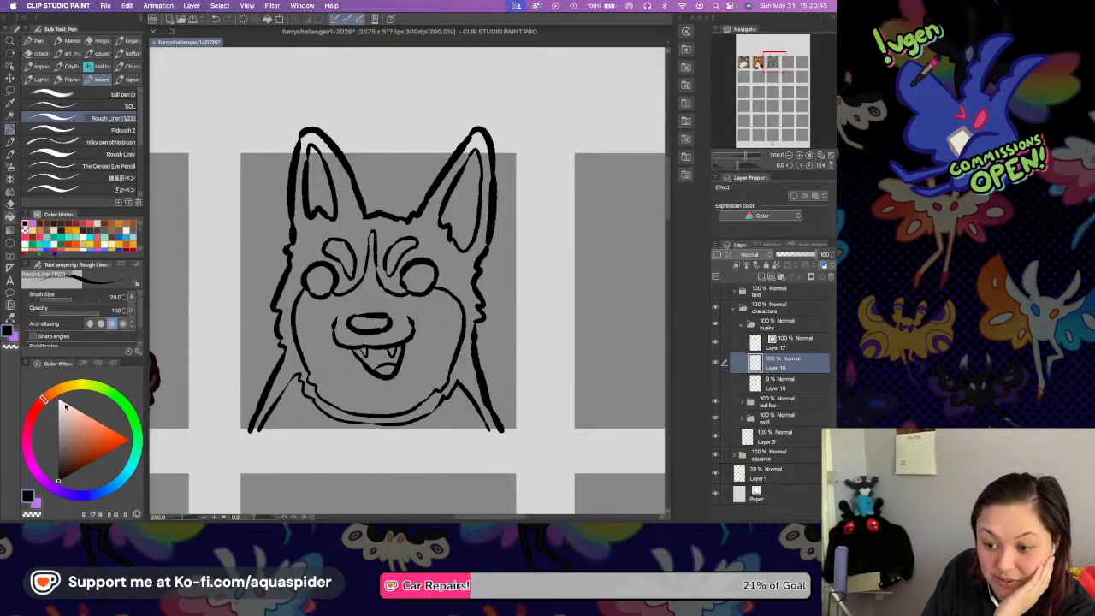
{"action": "key", "text": "g"}
{"action": "left_click", "coordinate": [74, 386]}
{"action": "left_click", "coordinate": [60, 399]}
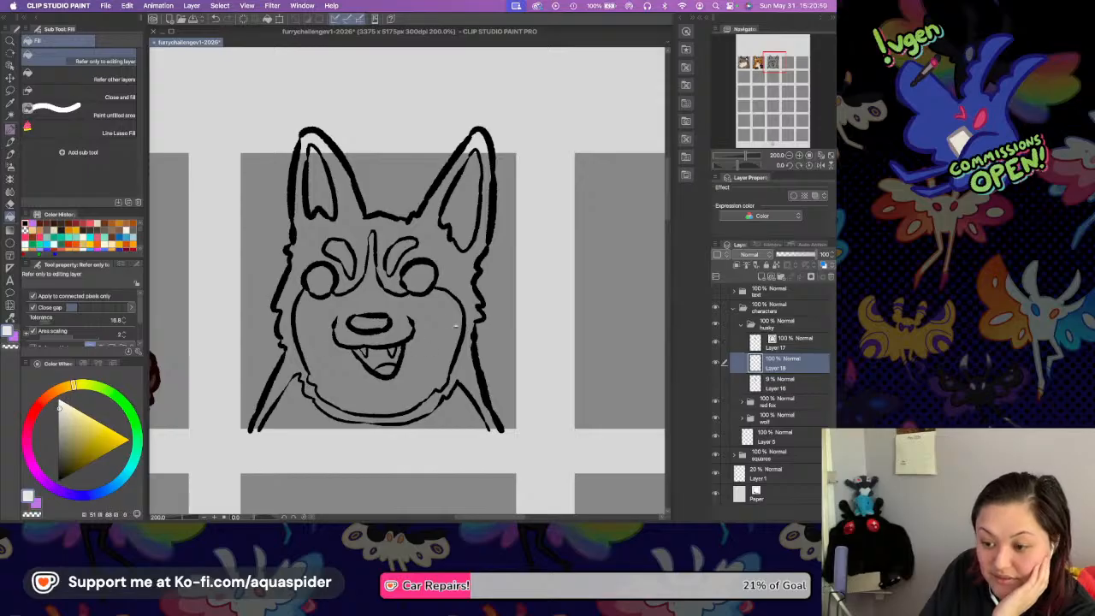
{"action": "left_click", "coordinate": [450, 323]}
{"action": "left_click", "coordinate": [456, 406]}
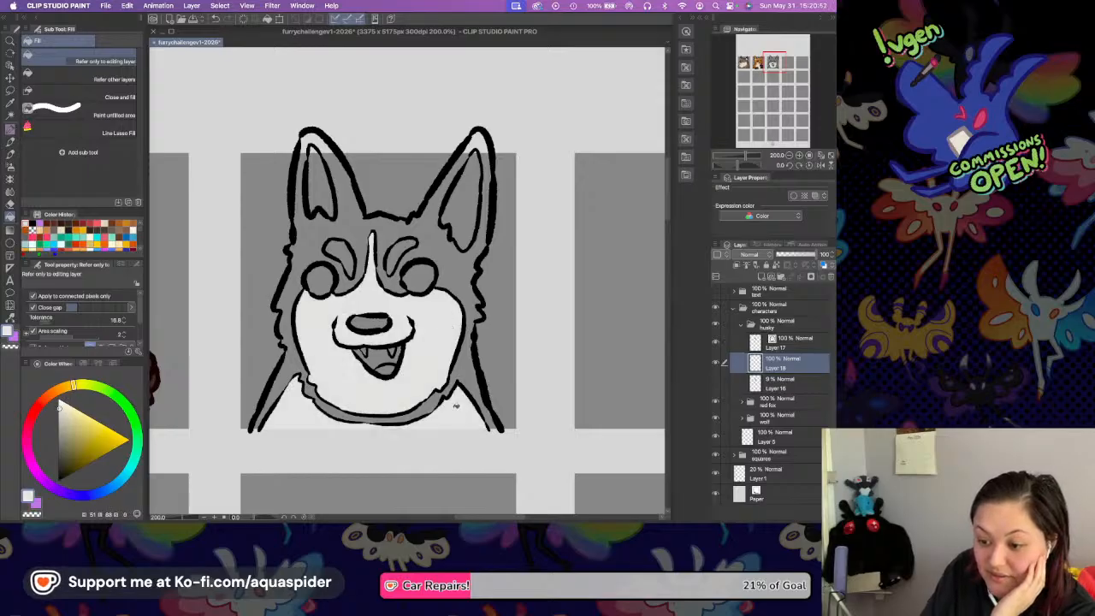
{"action": "left_click", "coordinate": [399, 251]}
{"action": "left_click", "coordinate": [340, 248]}
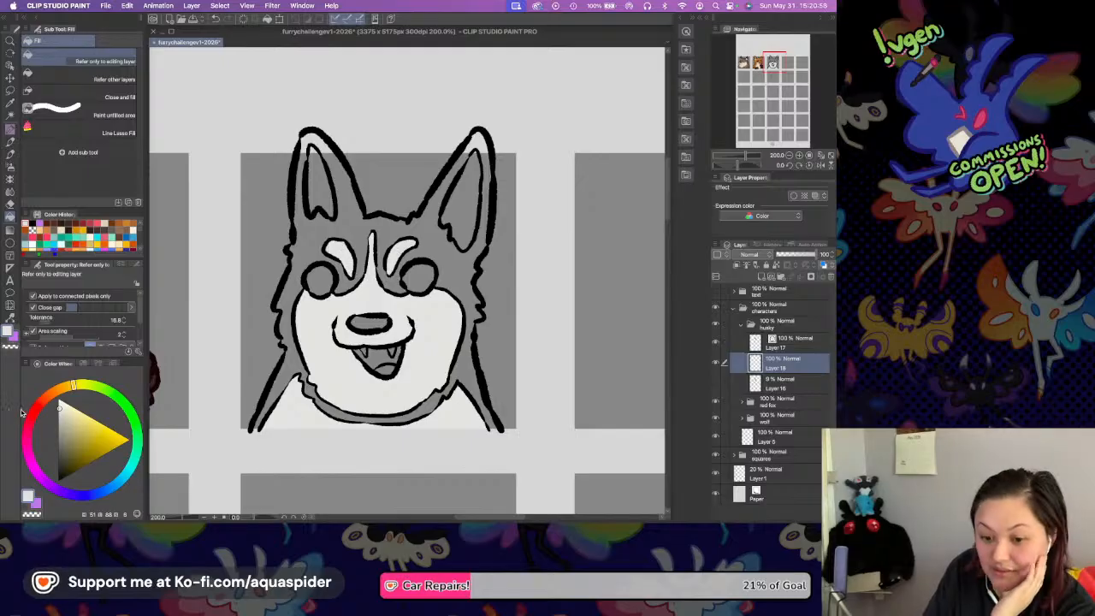
Fill both of the Husky's inner ears with light beige and touch up the unfilled tip of the right-hand one with the Rough Liner.
{"action": "left_click", "coordinate": [60, 392]}
{"action": "left_click", "coordinate": [62, 428]}
{"action": "left_click", "coordinate": [53, 392]}
{"action": "left_click", "coordinate": [71, 419]}
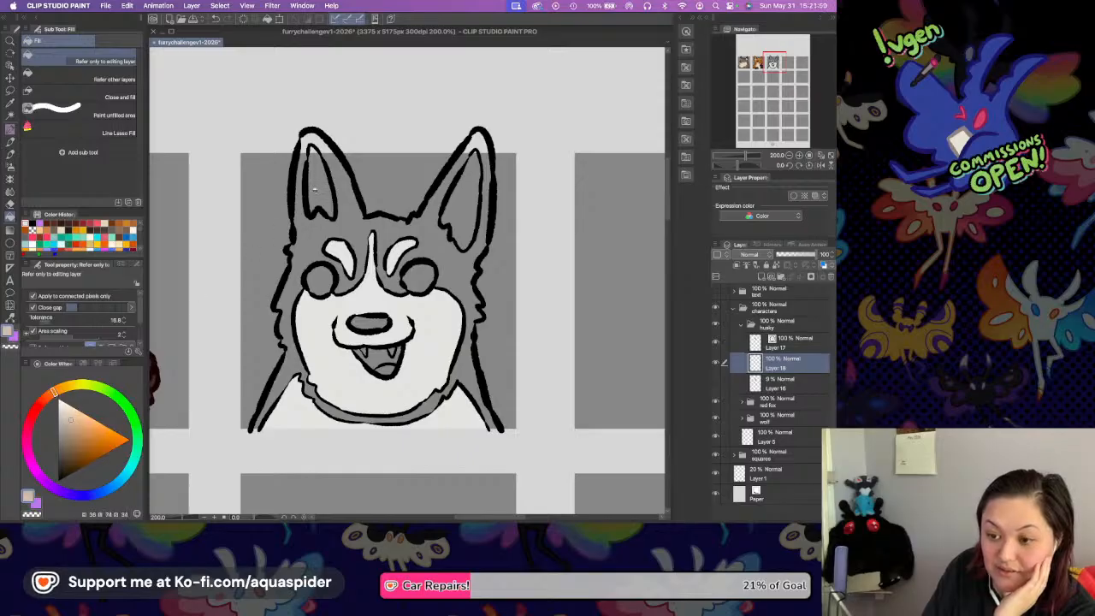
{"action": "left_click", "coordinate": [314, 190]}
{"action": "left_click", "coordinate": [475, 155]}
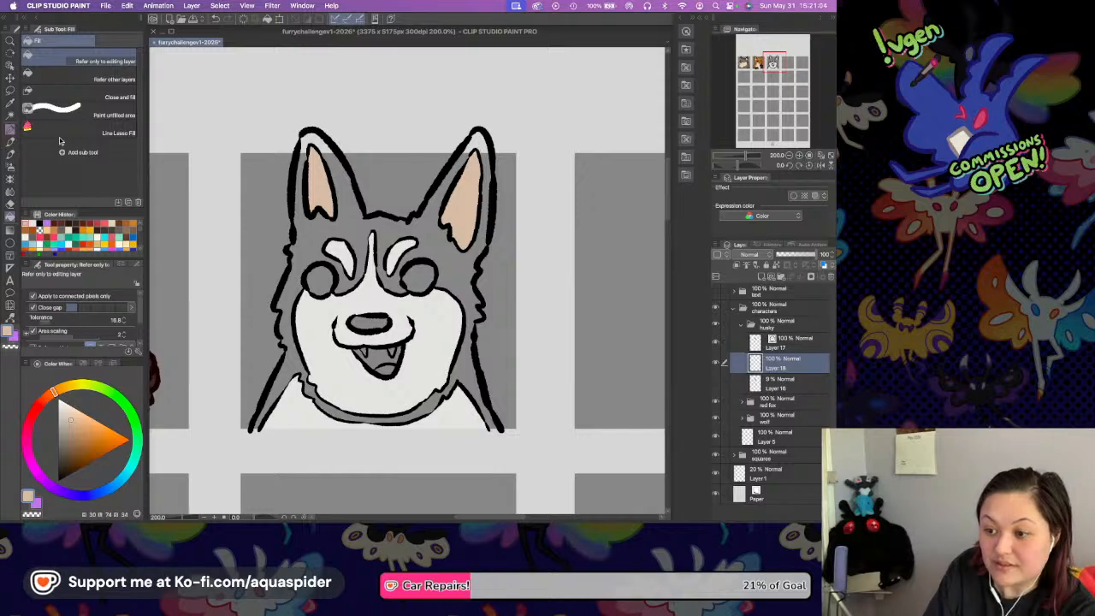
{"action": "key", "text": "p"}
{"action": "left_click", "coordinate": [476, 154]}
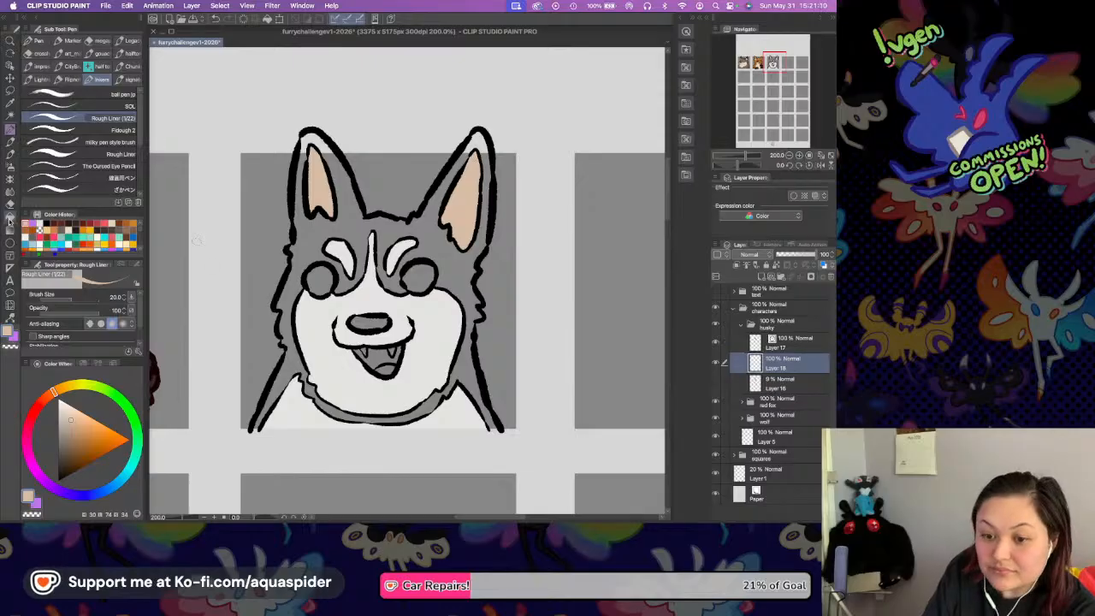
Pick up the off-white from the Husky's face and fill the fangs with it.
{"action": "key", "text": "g"}
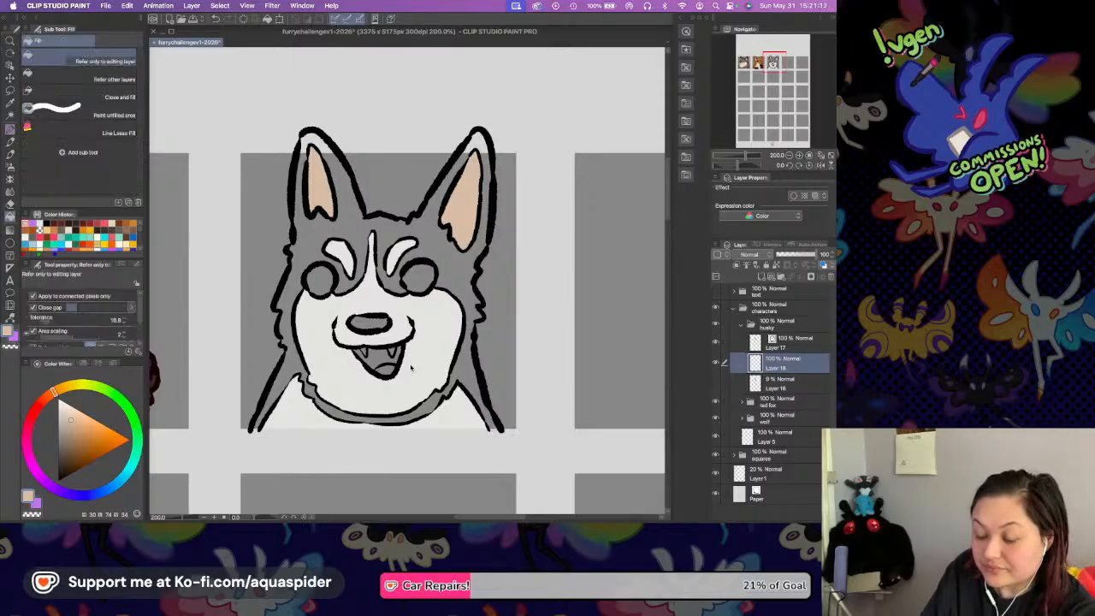
{"action": "left_click", "coordinate": [11, 102]}
{"action": "left_click", "coordinate": [428, 349]}
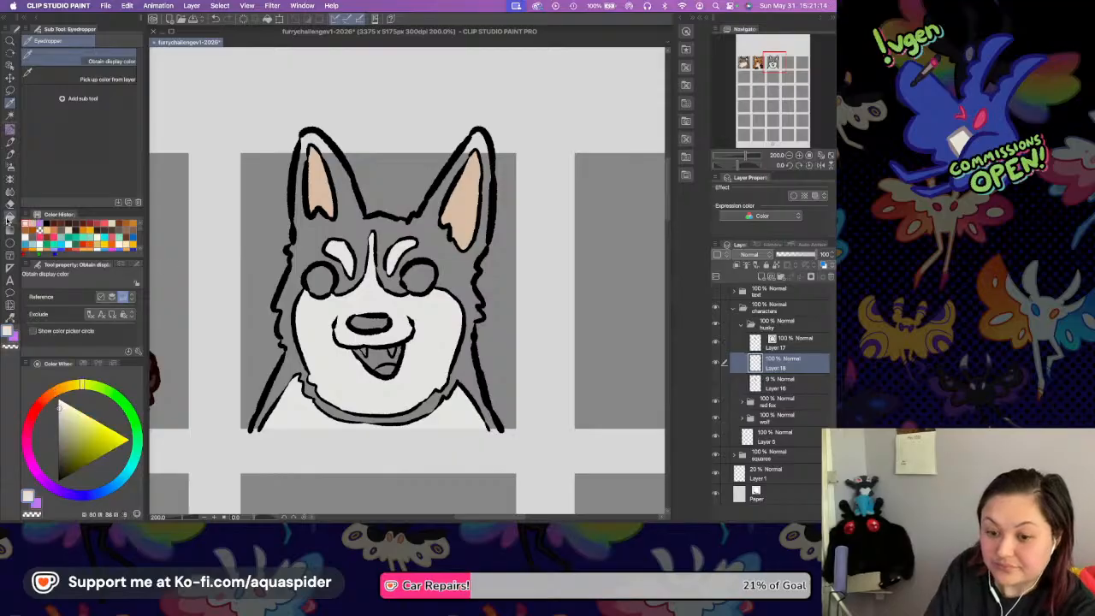
{"action": "key", "text": "g"}
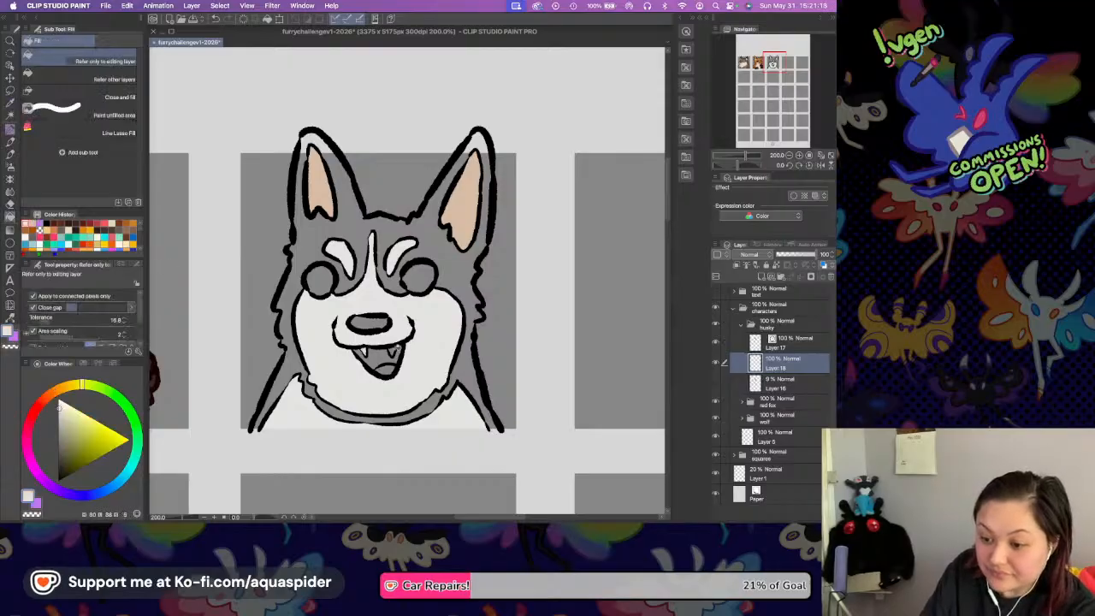
Save the file and add a new layer between the Husky's line art and the off-white color layer.
{"action": "key", "text": "super+s"}
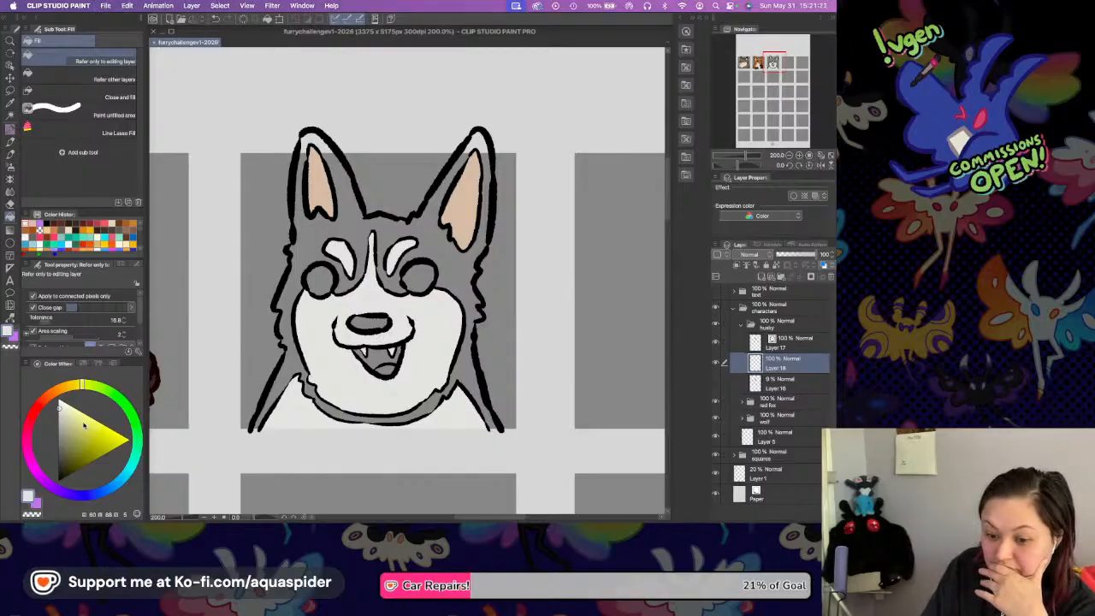
{"action": "key", "text": "super+shift+n"}
{"action": "left_click", "coordinate": [74, 385]}
{"action": "left_click", "coordinate": [64, 464]}
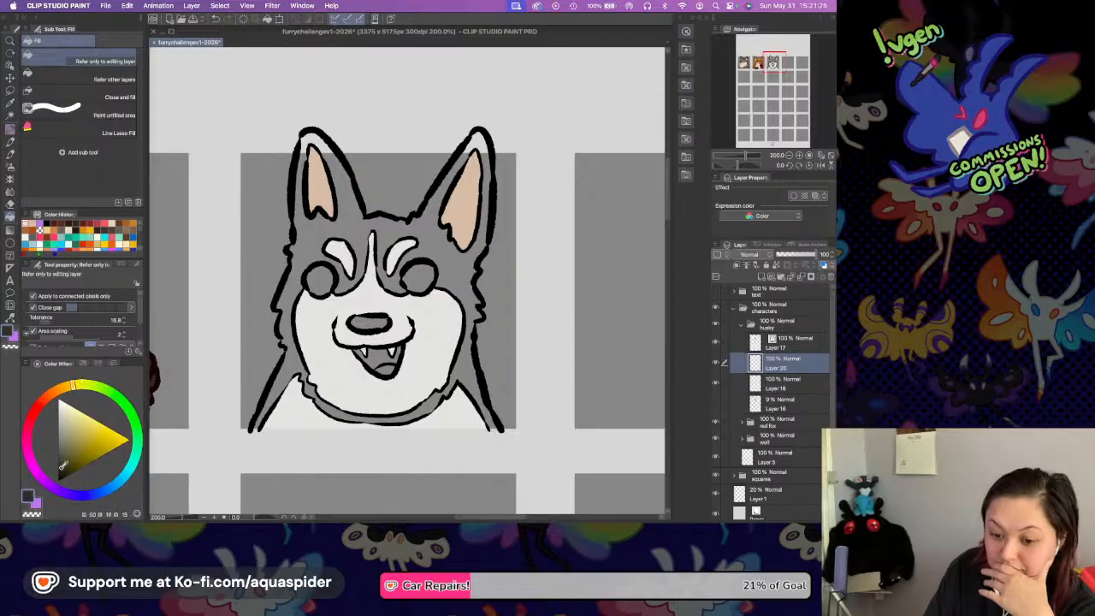
{"action": "left_click", "coordinate": [333, 225]}
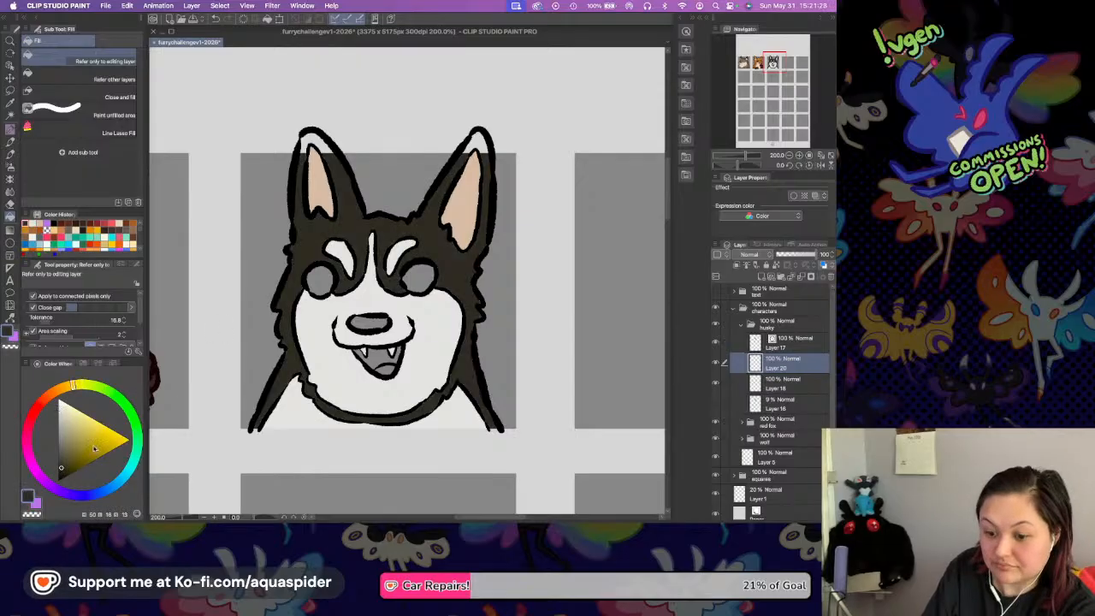
{"action": "key", "text": "super+z"}
Fill the Husky's dark fur, both ear tips and the nose with a near-black brown.
{"action": "left_click", "coordinate": [55, 391]}
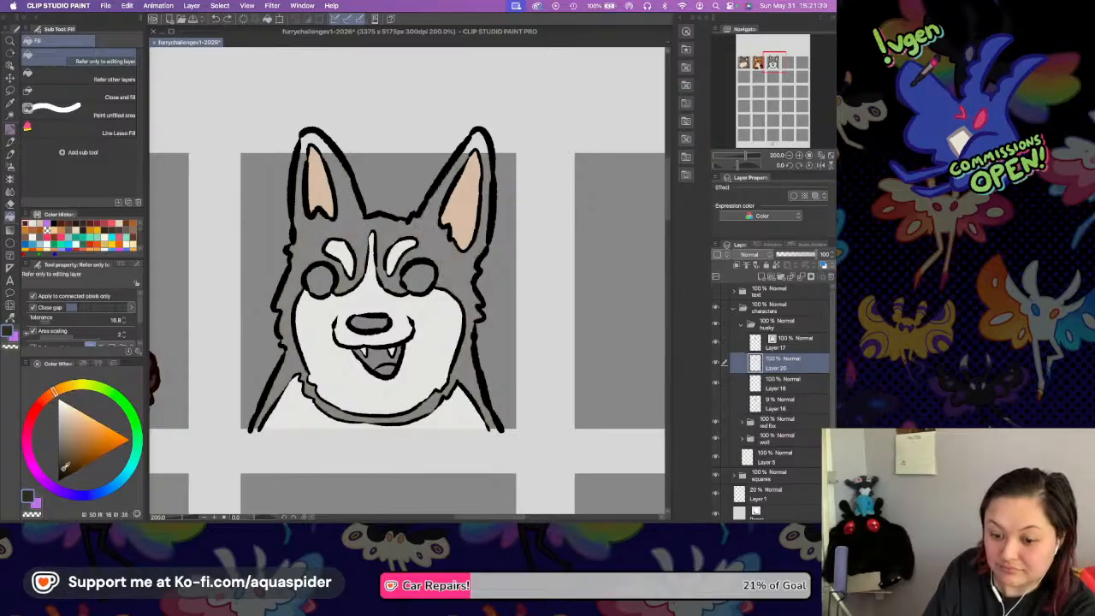
{"action": "left_click", "coordinate": [61, 472]}
{"action": "left_click", "coordinate": [318, 224]}
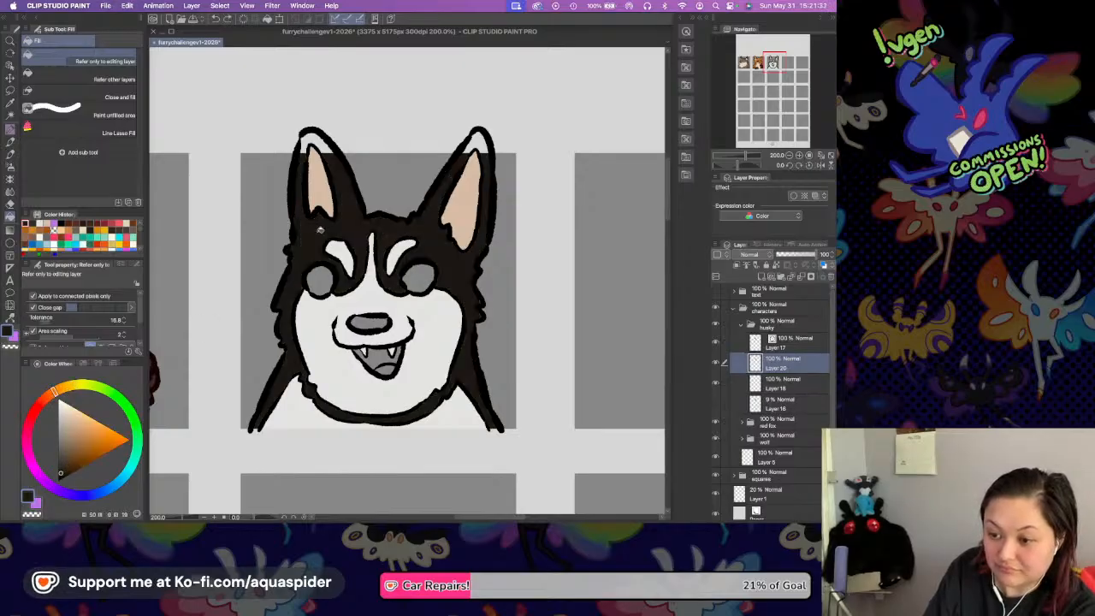
{"action": "left_click", "coordinate": [316, 139]}
{"action": "left_click", "coordinate": [480, 136]}
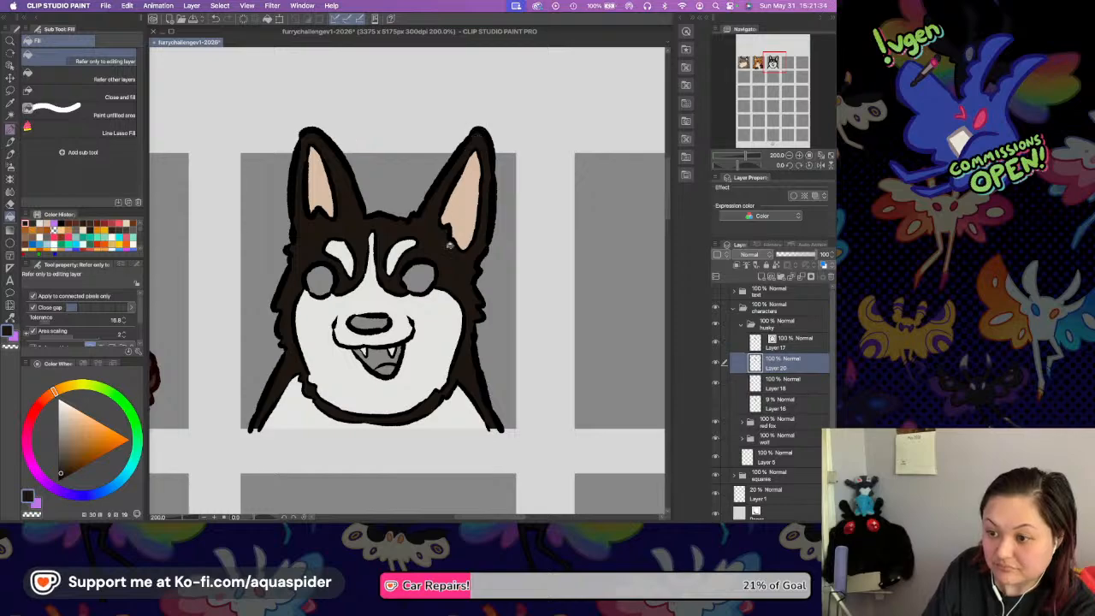
{"action": "left_click", "coordinate": [369, 323]}
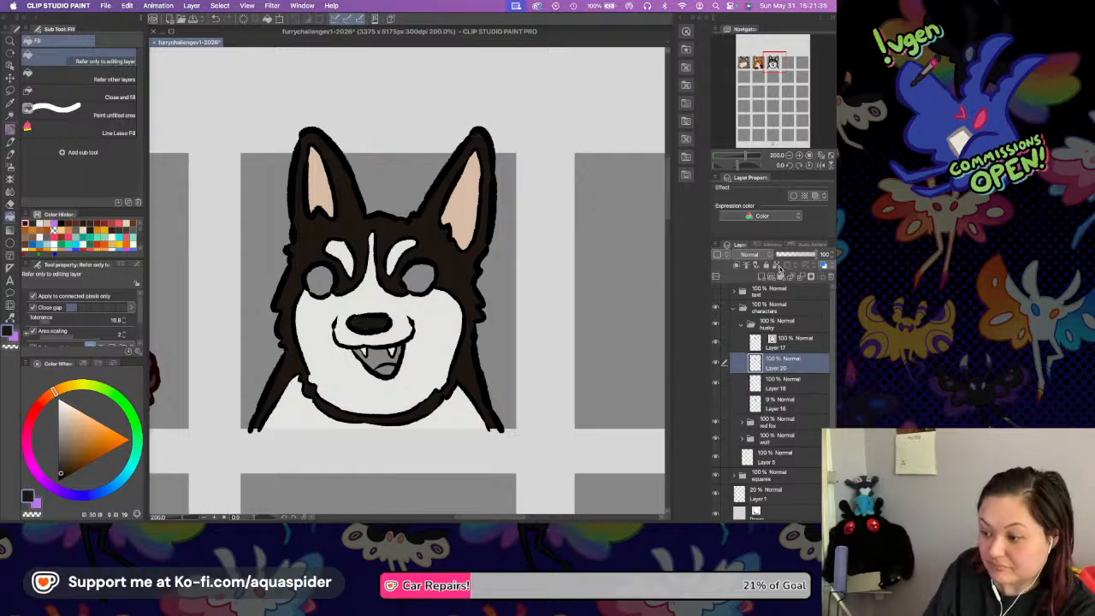
On a new layer clipped to the dark fur, brush lighter gray-brown patches around the eyes, across the ears and along the neck.
{"action": "left_click", "coordinate": [761, 277]}
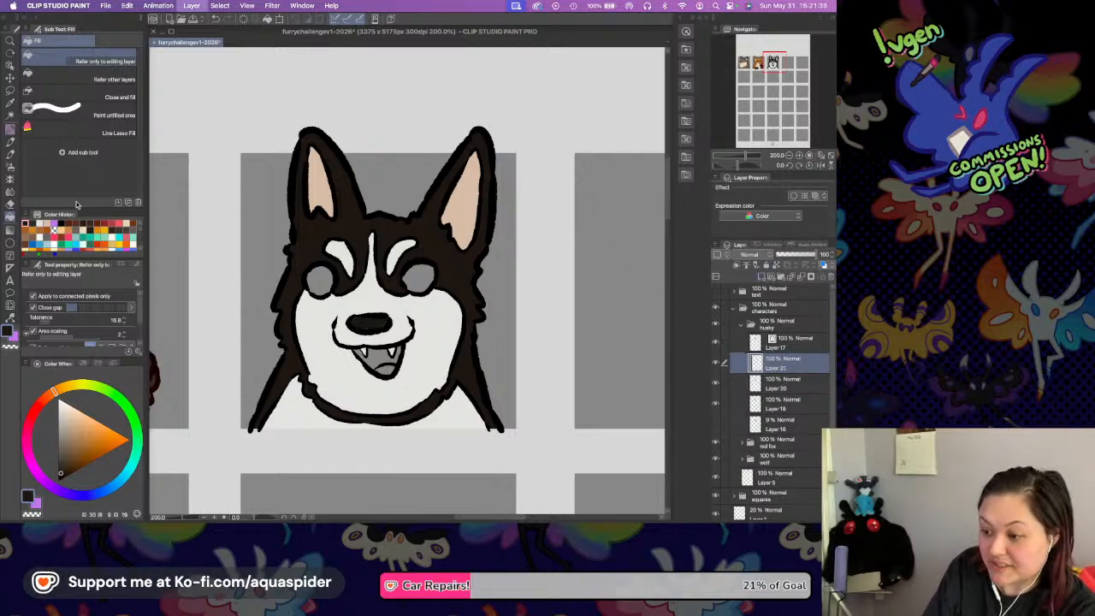
{"action": "key", "text": "b"}
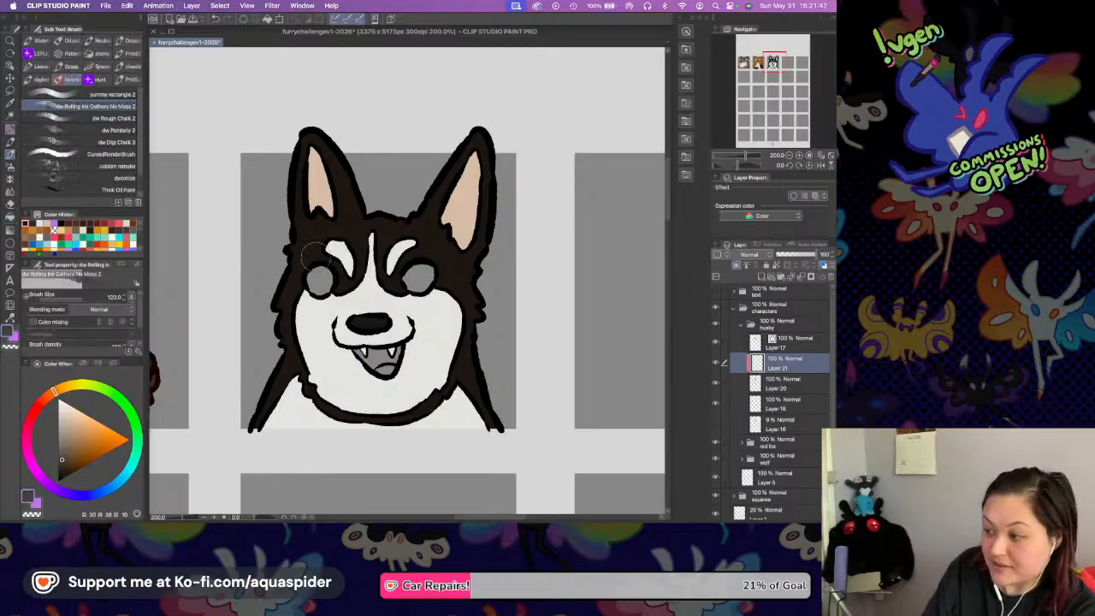
{"action": "mouse_move", "coordinate": [313, 276]}
{"action": "left_mouse_down"}
{"action": "mouse_move", "coordinate": [386, 248]}
{"action": "mouse_move", "coordinate": [442, 281]}
{"action": "left_mouse_up"}
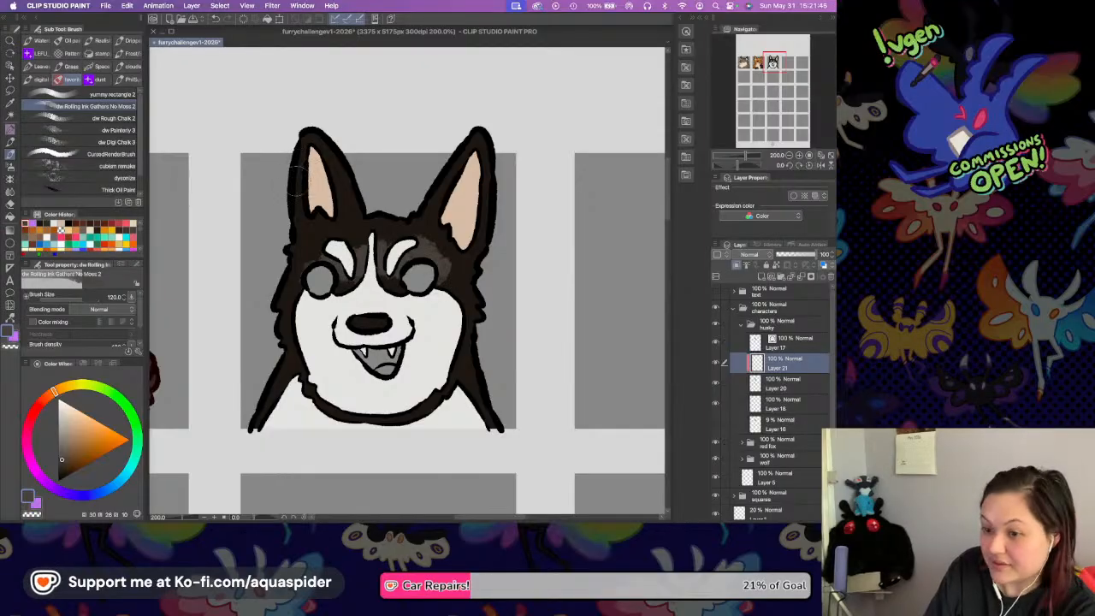
{"action": "left_click_drag", "start_coordinate": [287, 189], "coordinate": [290, 186]}
{"action": "left_click_drag", "start_coordinate": [450, 181], "coordinate": [497, 200]}
{"action": "mouse_move", "coordinate": [279, 366]}
{"action": "left_mouse_down"}
{"action": "mouse_move", "coordinate": [332, 408]}
{"action": "mouse_move", "coordinate": [391, 418]}
{"action": "mouse_move", "coordinate": [441, 406]}
{"action": "left_mouse_up"}
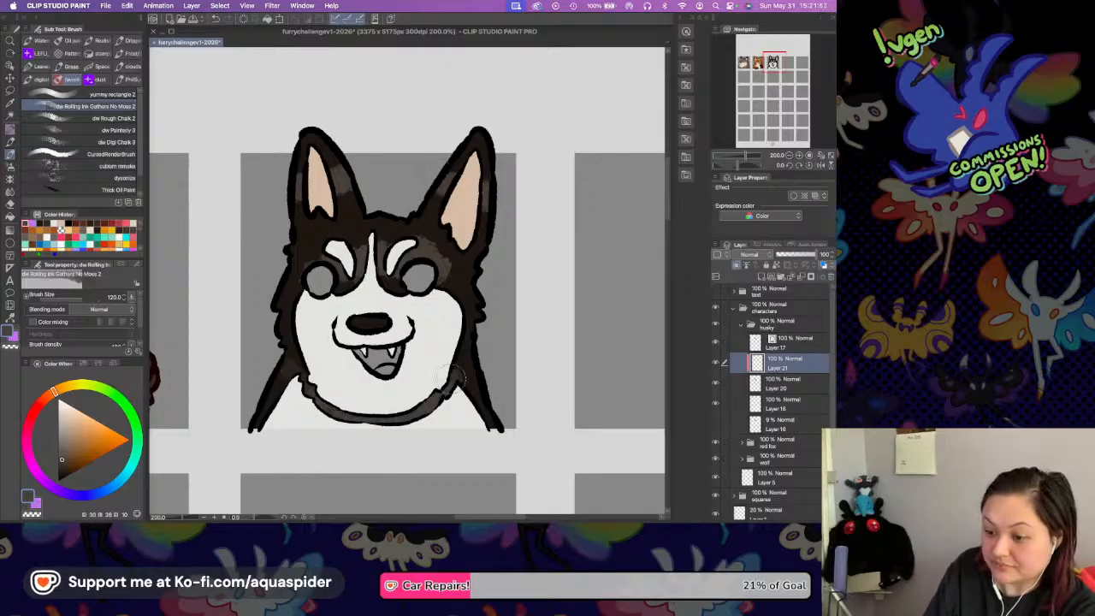
Blend the lighter gray-brown patches into the Husky's dark fur with the Blend_Dirty blender.
{"action": "key", "text": "j"}
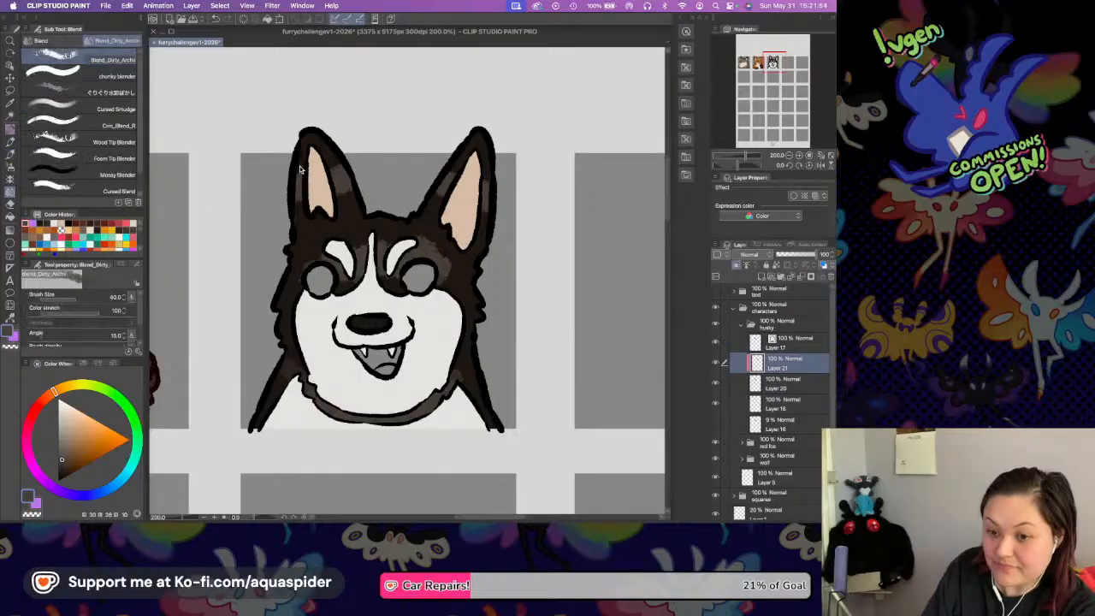
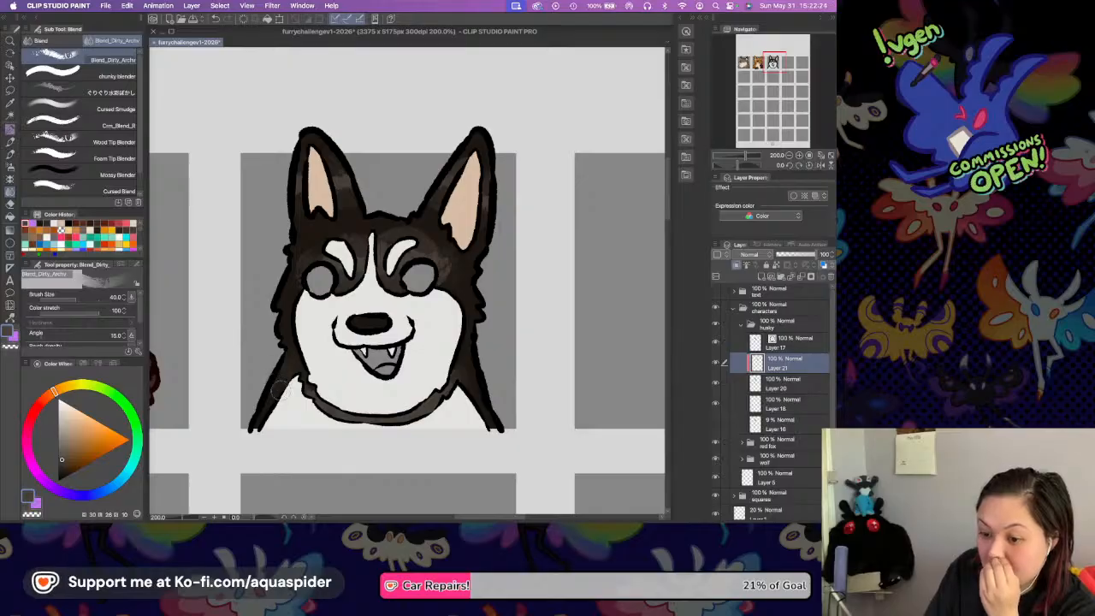
Merge Layer 21, Layer 20 and Layer 18 in the husky folder into a single layer.
{"action": "left_click_drag", "start_coordinate": [317, 386], "coordinate": [342, 415]}
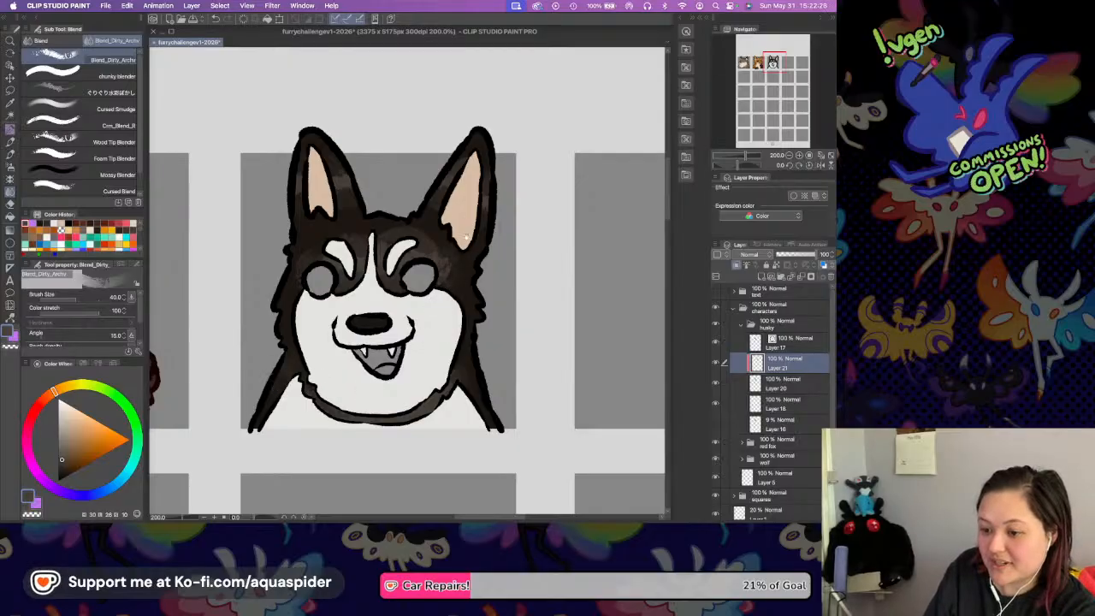
{"action": "left_click_drag", "start_coordinate": [463, 222], "coordinate": [469, 235]}
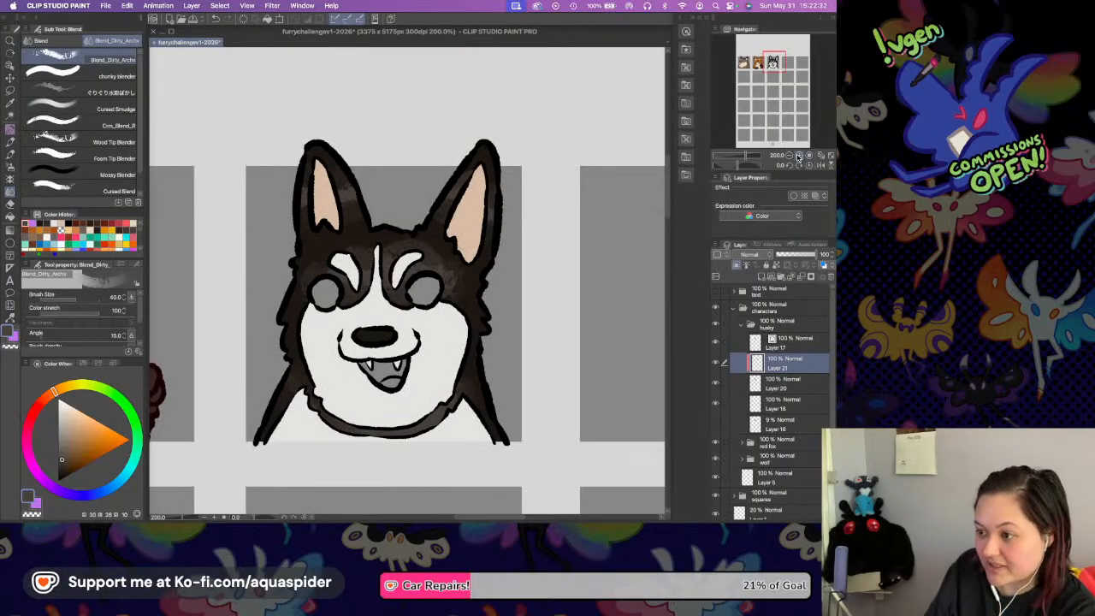
{"action": "left_click", "coordinate": [798, 155]}
{"action": "left_click_drag", "start_coordinate": [540, 365], "coordinate": [596, 275]}
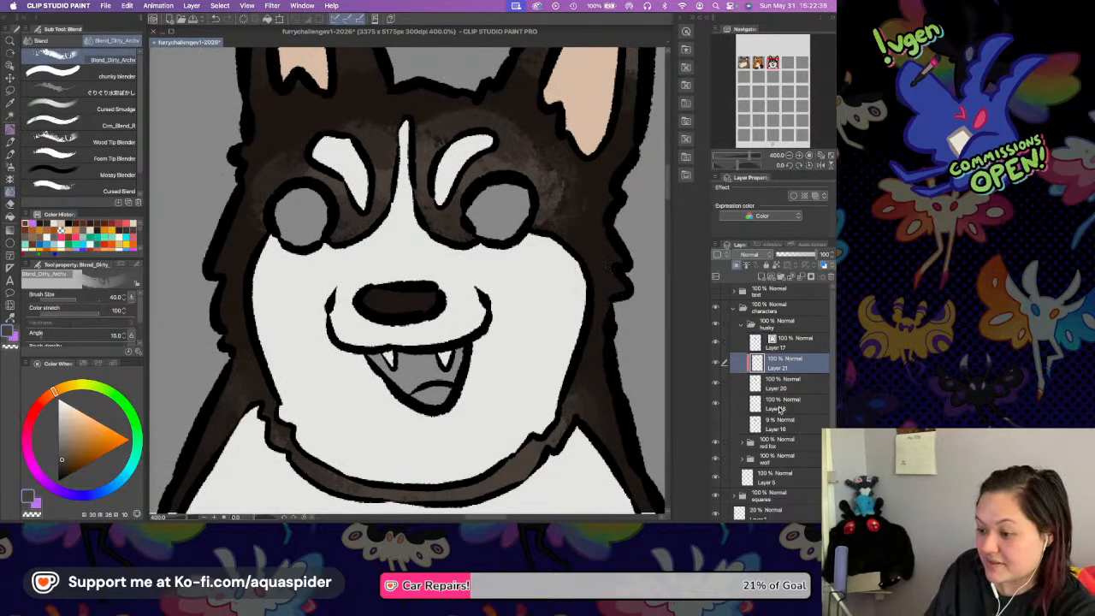
{"action": "left_click", "coordinate": [753, 402], "text": "shift"}
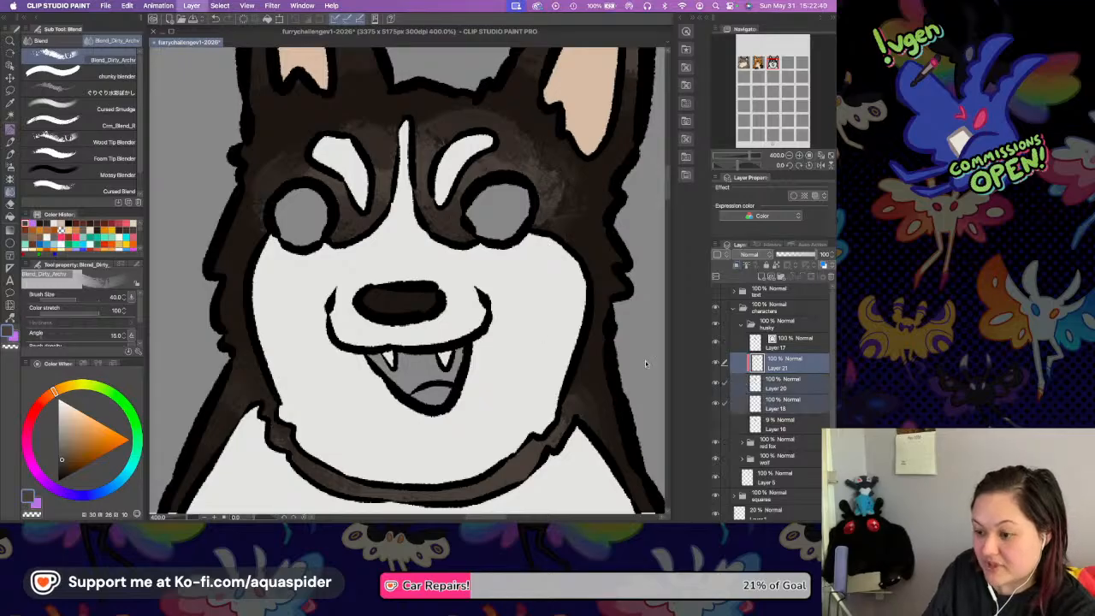
{"action": "key", "text": "shift+alt+e"}
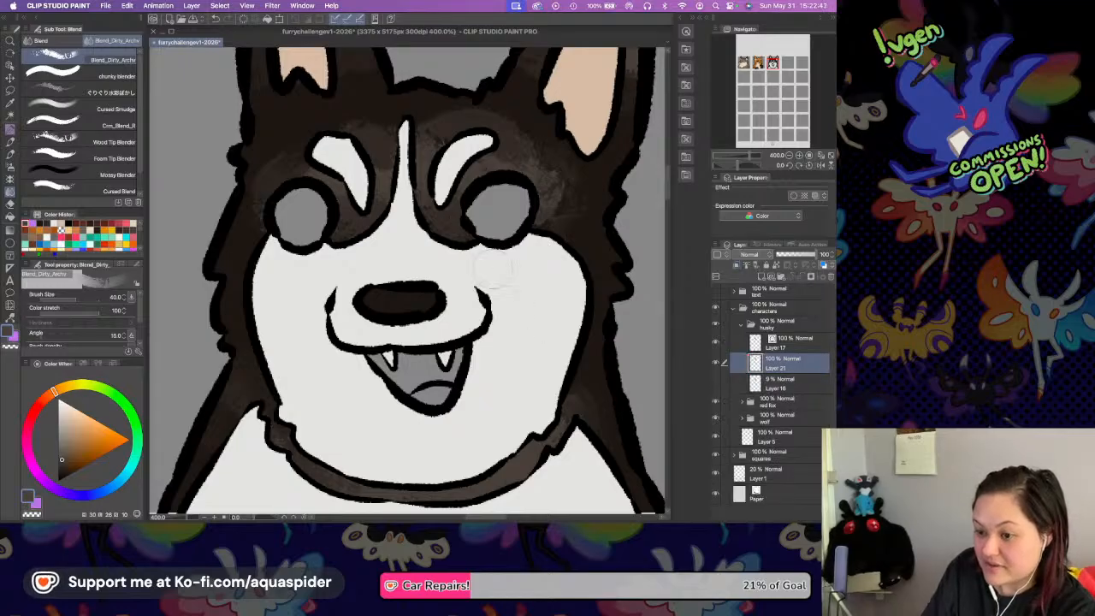
Draw small dark brown whisker marks on both of the husky's white cheeks with the Rough Liner.
{"action": "key", "text": "i"}
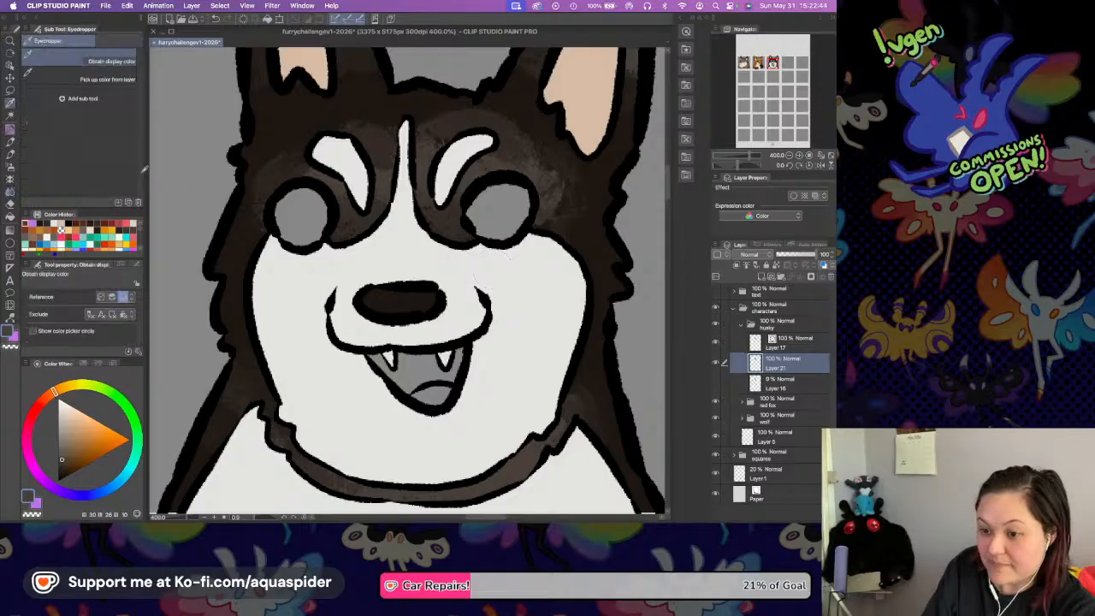
{"action": "left_click", "coordinate": [10, 134]}
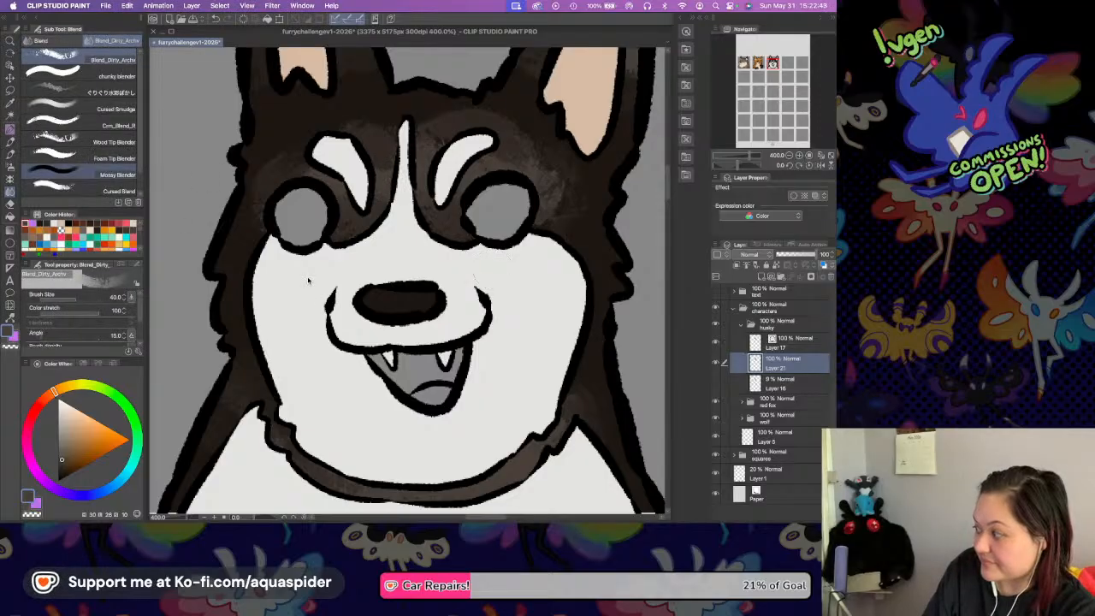
{"action": "key", "text": "p"}
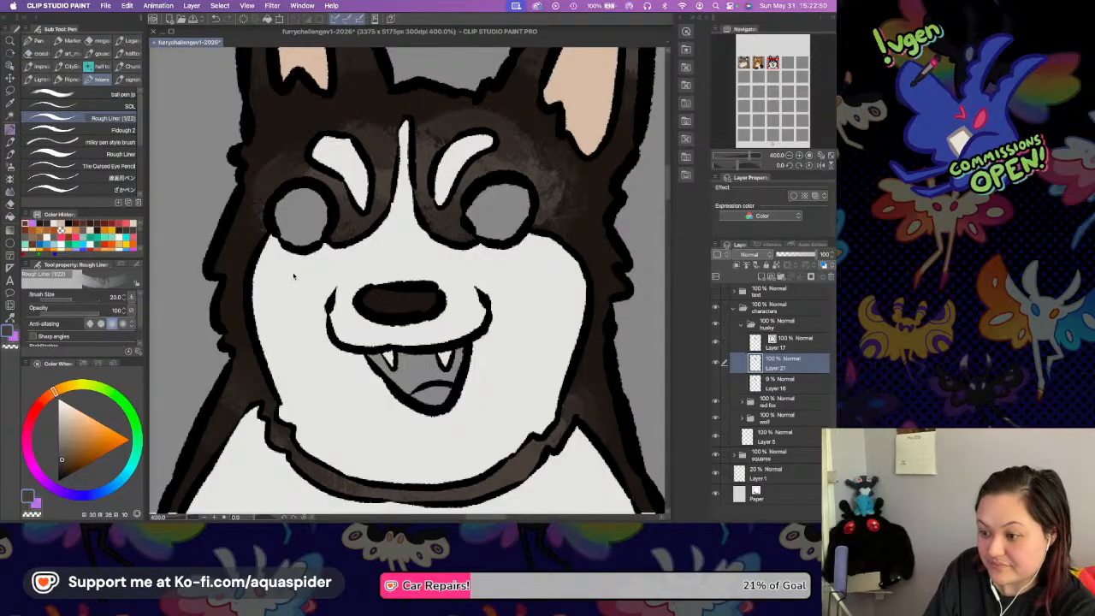
{"action": "key", "text": "super+z"}
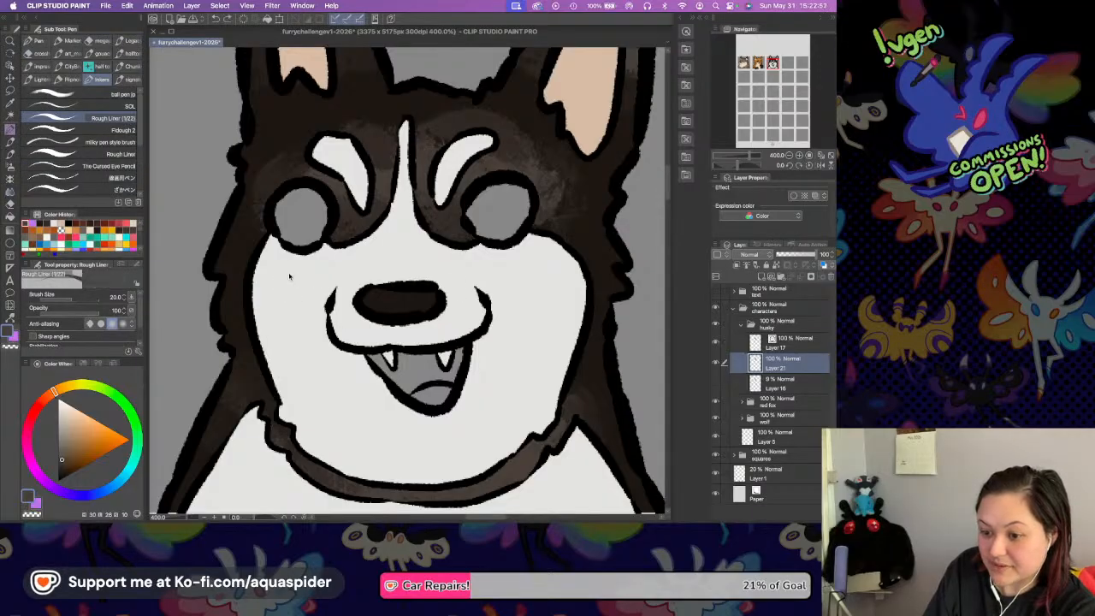
{"action": "left_click_drag", "start_coordinate": [286, 275], "coordinate": [275, 285]}
{"action": "left_click", "coordinate": [296, 287]}
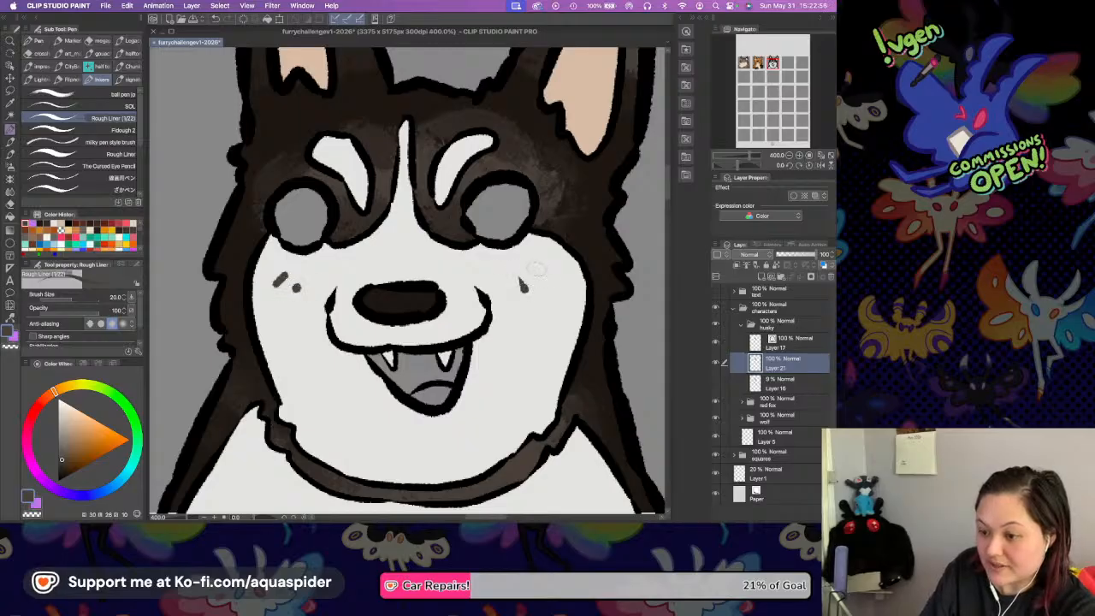
Select the beige inner ears and shade the lower part of the left one in a salmon tone derived from the beige.
{"action": "scroll", "coordinate": [485, 276], "scroll_direction": "up", "scroll_amount": 3}
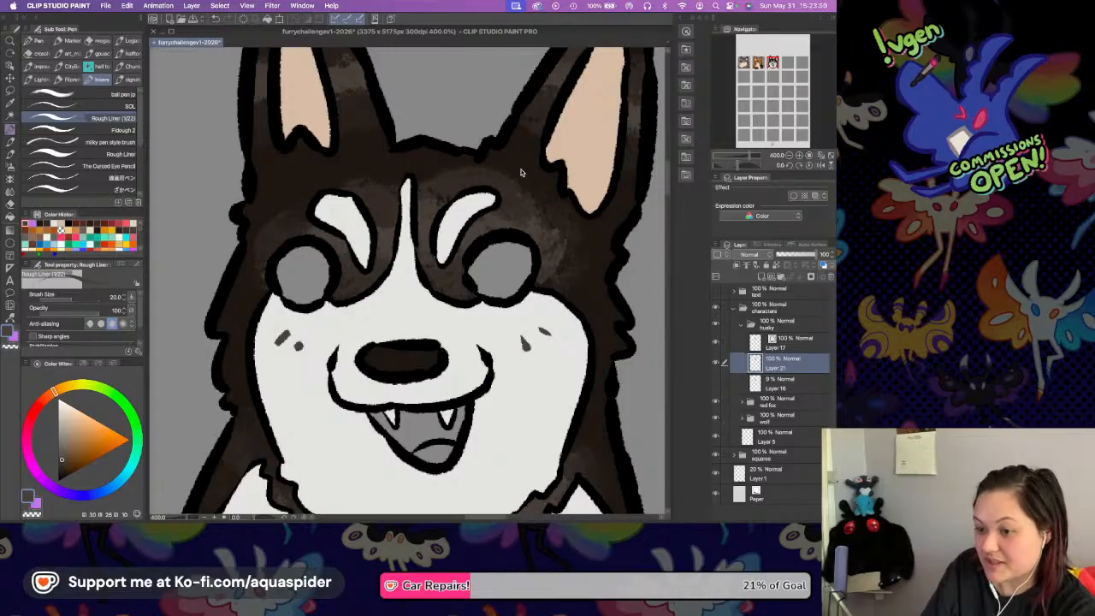
{"action": "scroll", "coordinate": [507, 263], "scroll_direction": "up", "scroll_amount": 5}
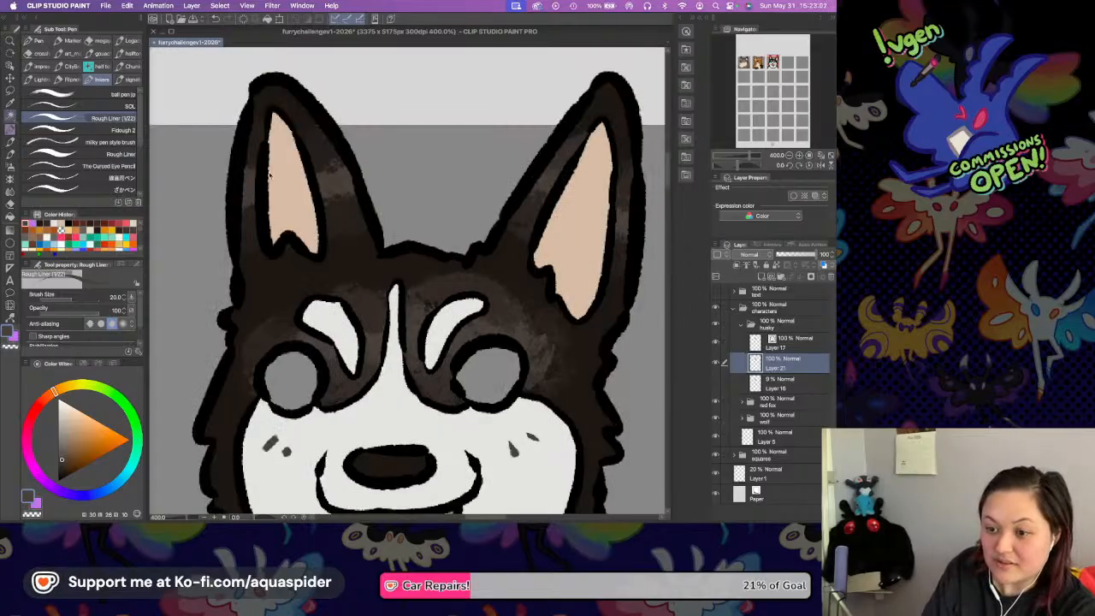
{"action": "key", "text": "w"}
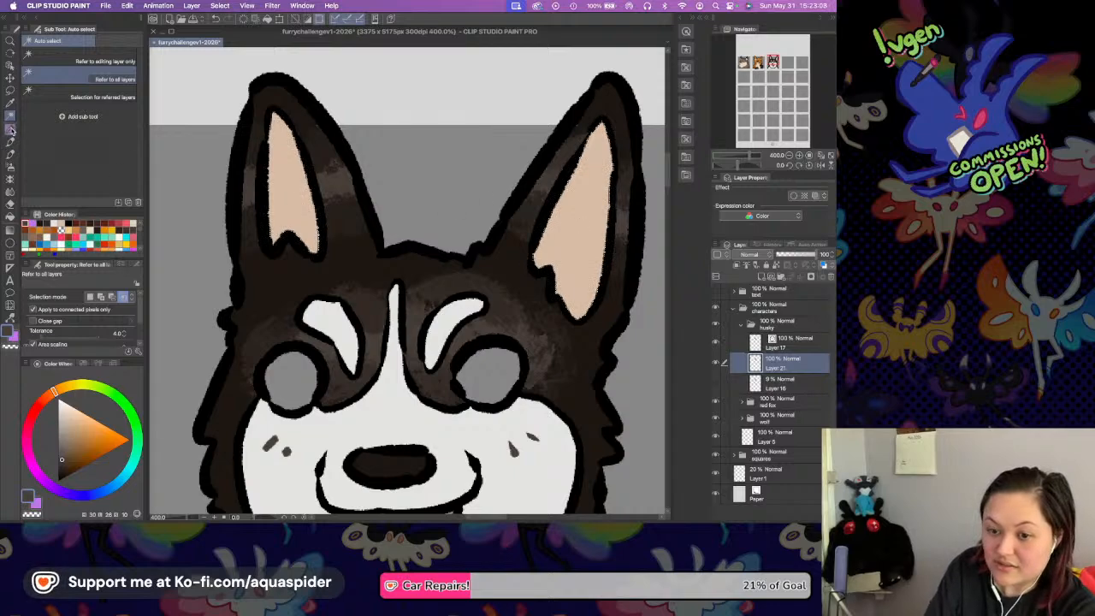
{"action": "left_click", "coordinate": [47, 395]}
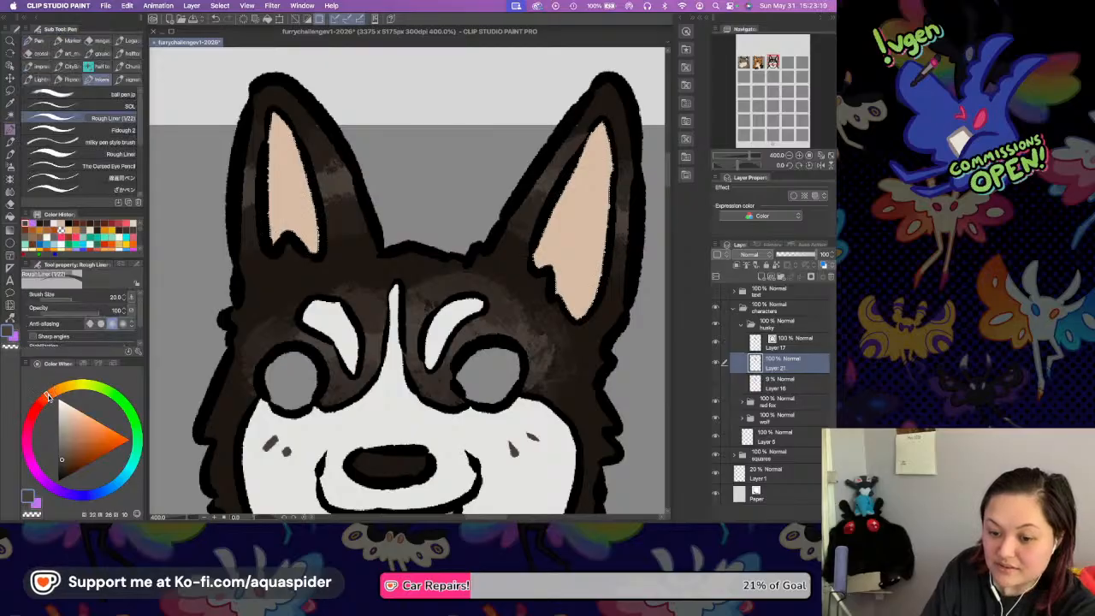
{"action": "key", "text": "i"}
{"action": "left_click", "coordinate": [290, 181]}
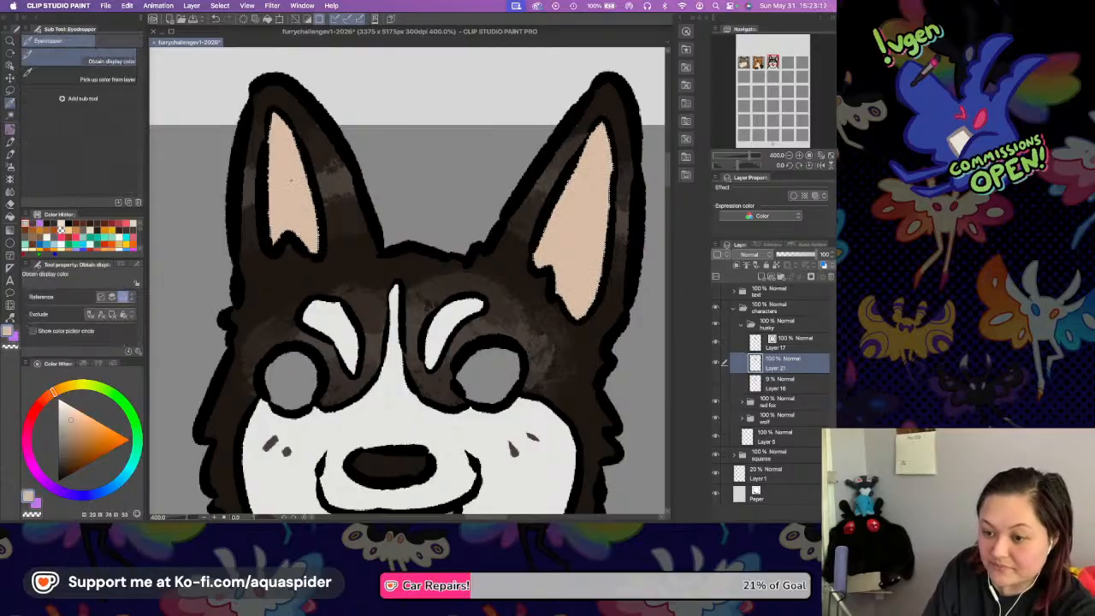
{"action": "key", "text": "p"}
{"action": "left_click", "coordinate": [47, 397]}
{"action": "left_click", "coordinate": [77, 426]}
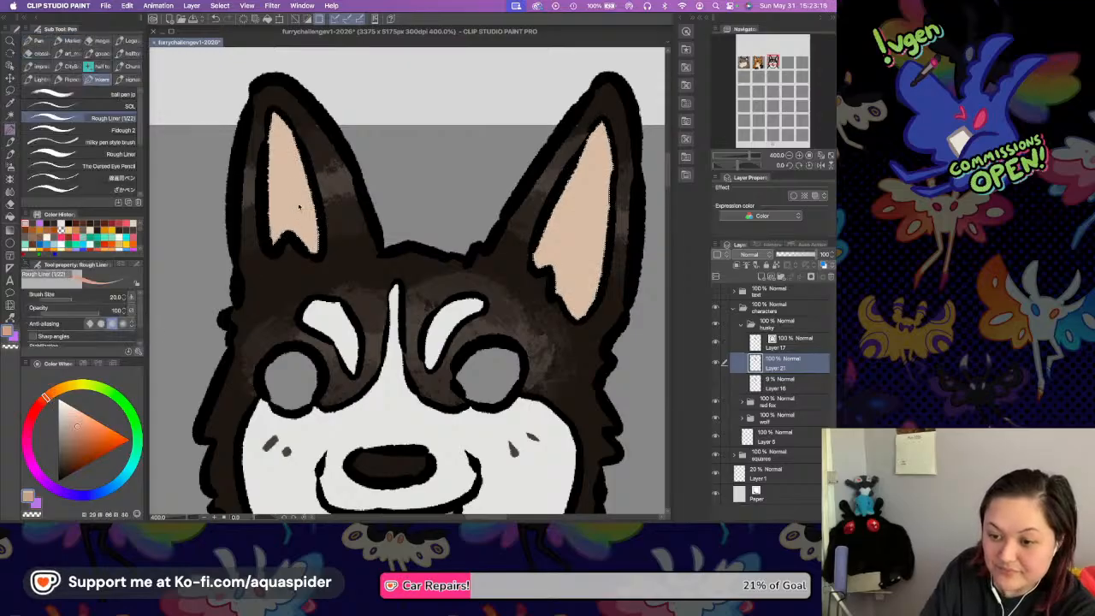
{"action": "mouse_move", "coordinate": [266, 174]}
{"action": "left_mouse_down"}
{"action": "mouse_move", "coordinate": [295, 238]}
{"action": "mouse_move", "coordinate": [311, 170]}
{"action": "left_mouse_up"}
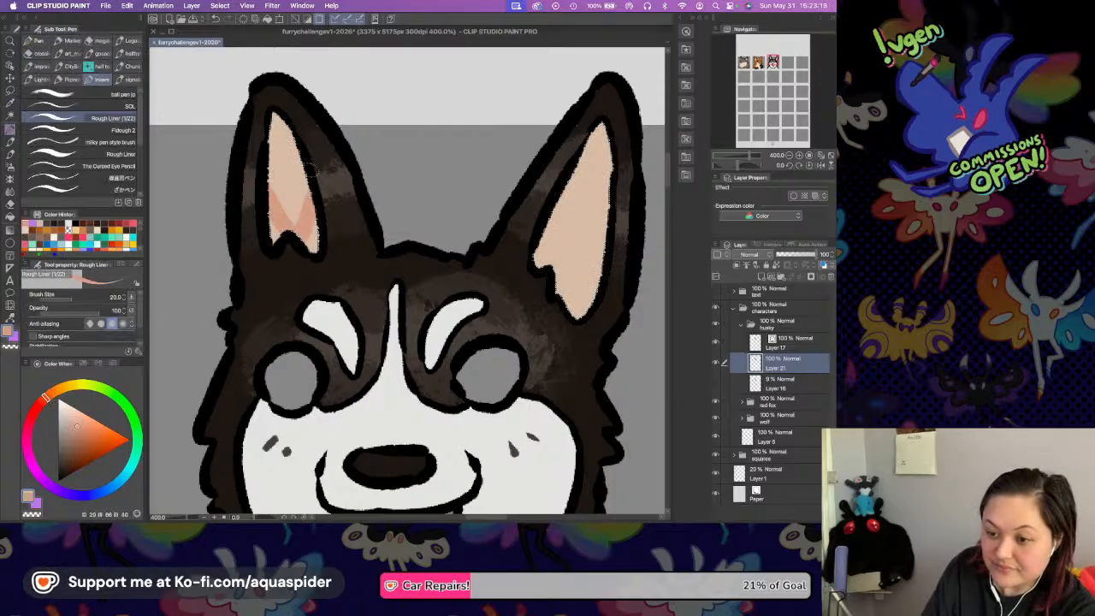
{"action": "left_click_drag", "start_coordinate": [263, 220], "coordinate": [269, 242]}
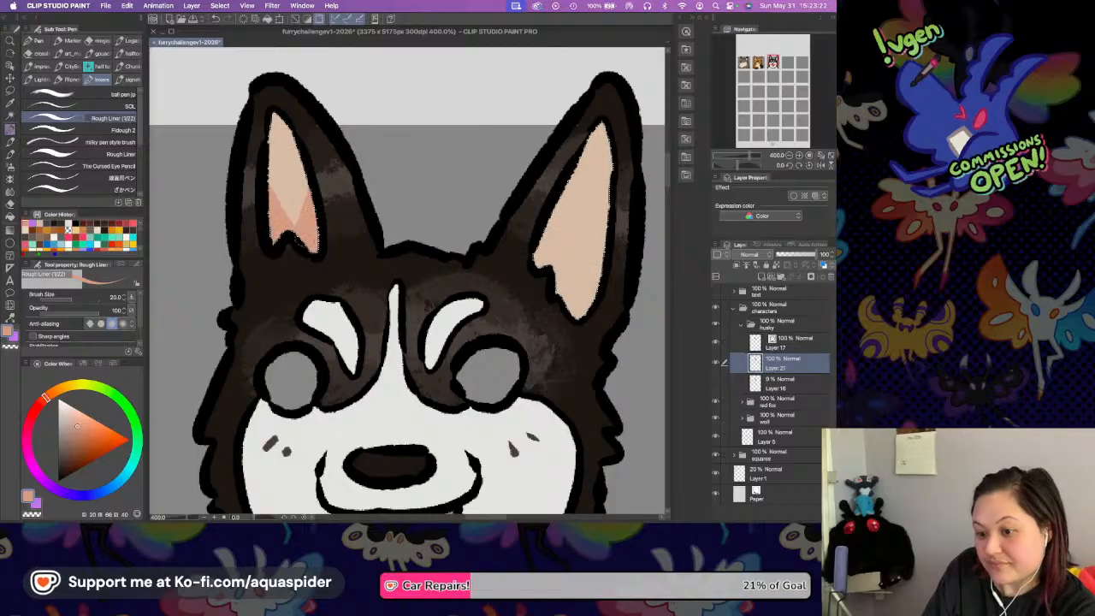
{"action": "mouse_move", "coordinate": [263, 175]}
{"action": "left_mouse_down"}
{"action": "mouse_move", "coordinate": [290, 222]}
{"action": "mouse_move", "coordinate": [313, 169]}
{"action": "left_mouse_up"}
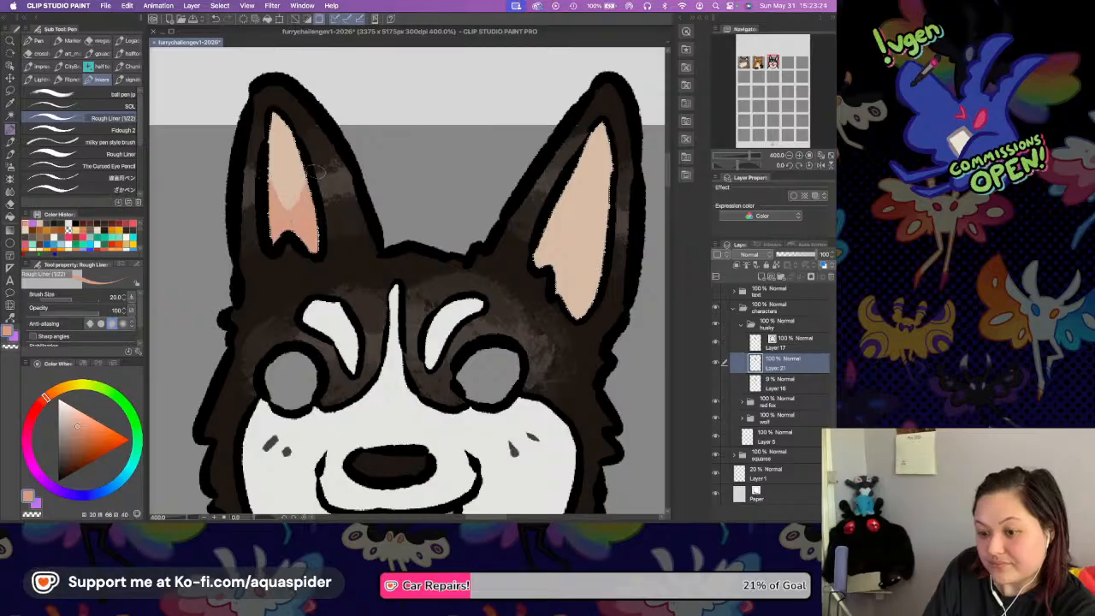
Shade the lower part of the husky's right inner ear in the same salmon tone and save the file.
{"action": "mouse_move", "coordinate": [549, 198]}
{"action": "left_mouse_down"}
{"action": "mouse_move", "coordinate": [555, 242]}
{"action": "mouse_move", "coordinate": [618, 216]}
{"action": "left_mouse_up"}
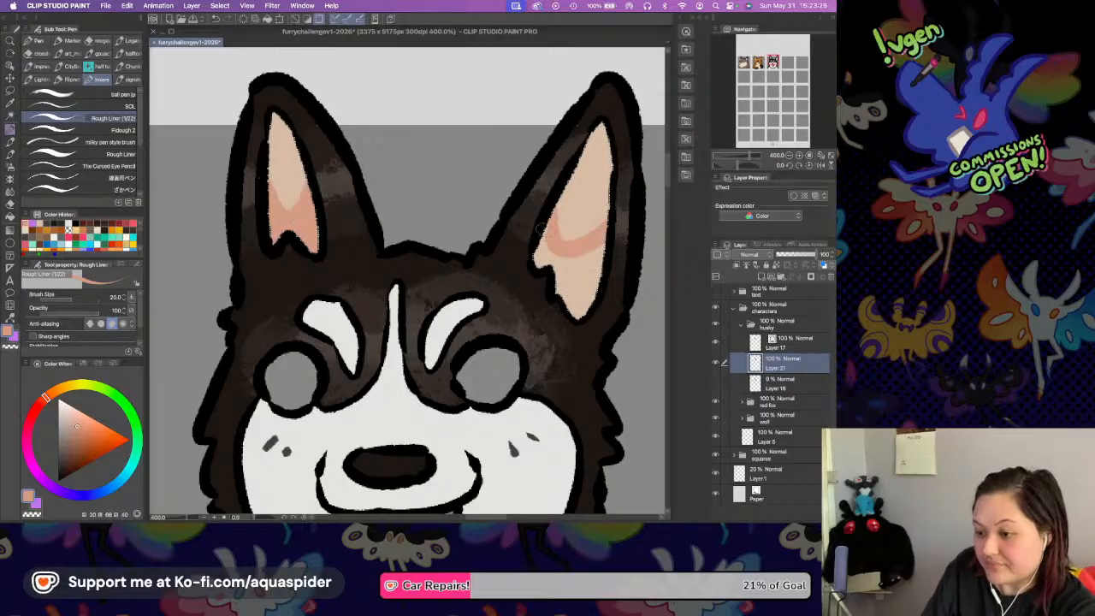
{"action": "left_click_drag", "start_coordinate": [559, 268], "coordinate": [604, 246]}
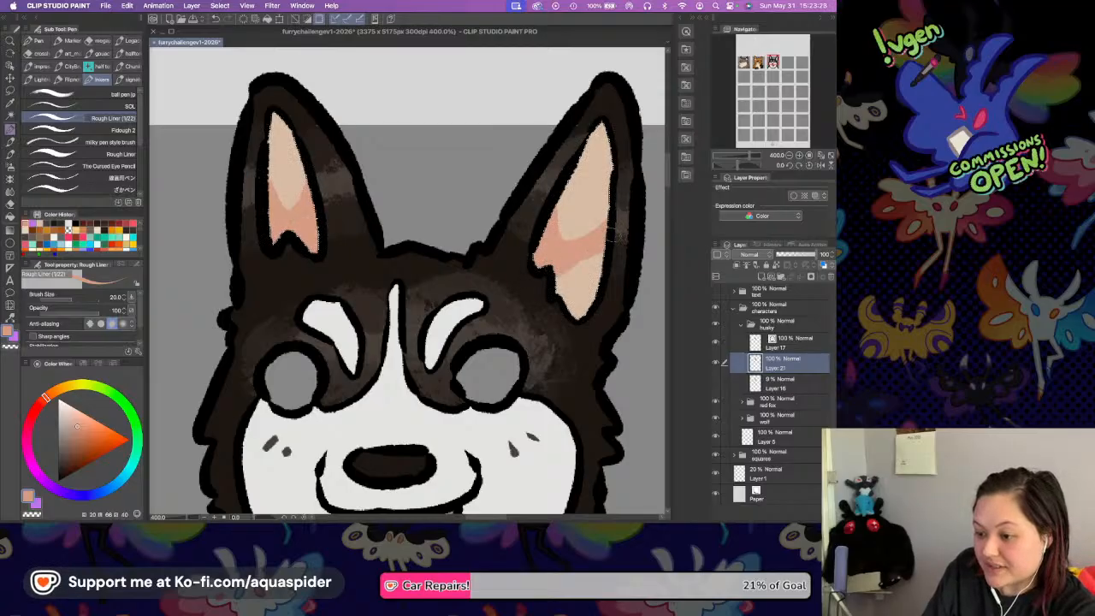
{"action": "mouse_move", "coordinate": [556, 276]}
{"action": "left_mouse_down"}
{"action": "mouse_move", "coordinate": [569, 287]}
{"action": "mouse_move", "coordinate": [621, 244]}
{"action": "left_mouse_up"}
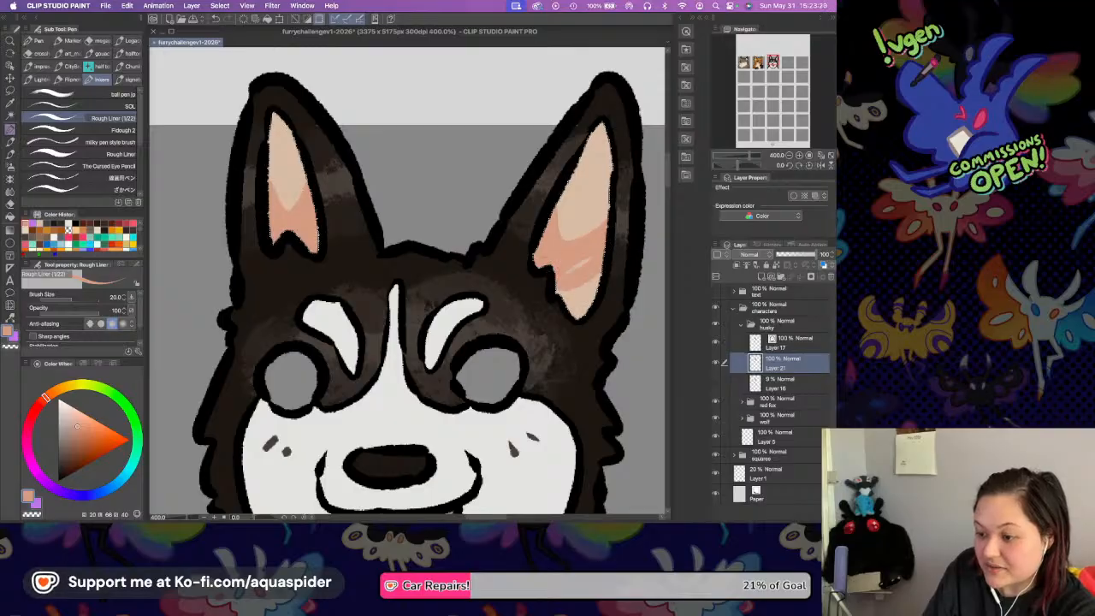
{"action": "mouse_move", "coordinate": [549, 289]}
{"action": "left_mouse_down"}
{"action": "mouse_move", "coordinate": [618, 258]}
{"action": "mouse_move", "coordinate": [546, 298]}
{"action": "mouse_move", "coordinate": [563, 325]}
{"action": "left_mouse_up"}
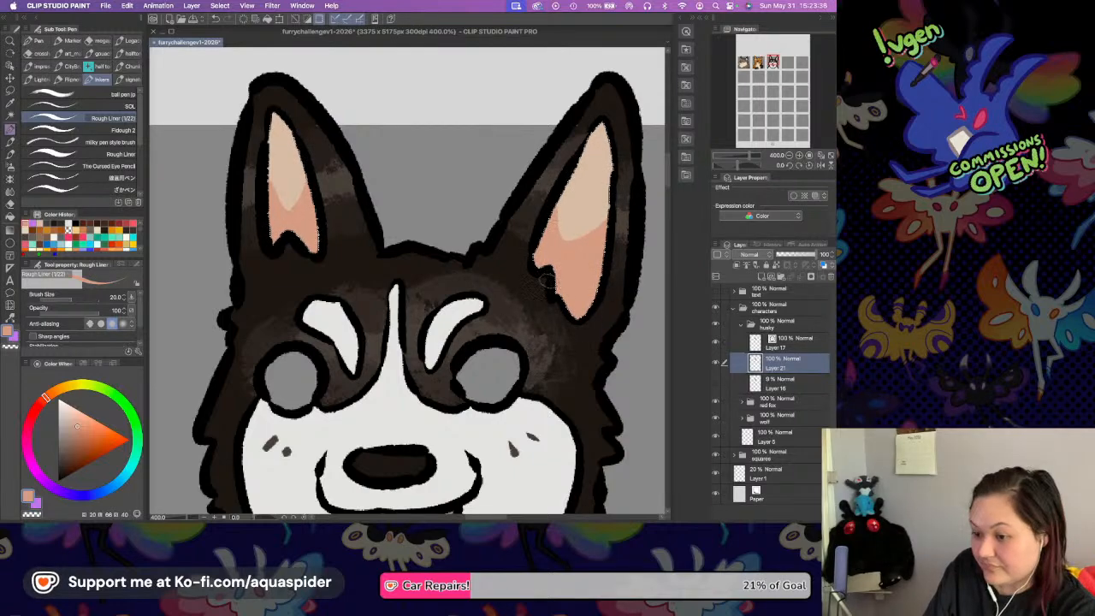
{"action": "key", "text": "super+s"}
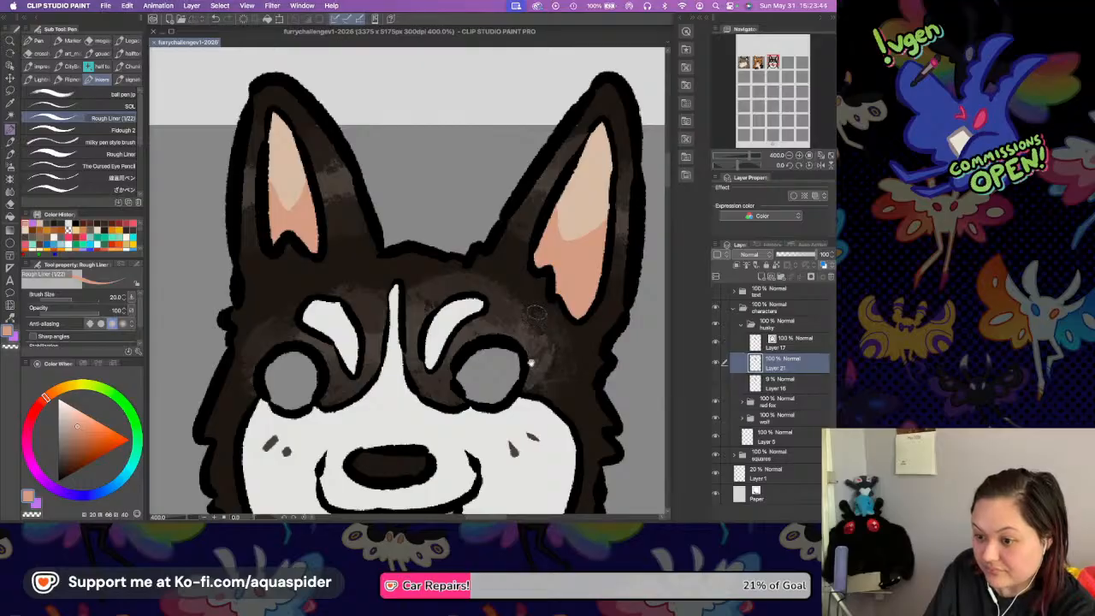
Fill the husky's right eye with a light cyan colour on Layer 21.
{"action": "scroll", "coordinate": [539, 299], "scroll_direction": "down", "scroll_amount": 5}
{"action": "left_click_drag", "start_coordinate": [526, 285], "coordinate": [528, 279]}
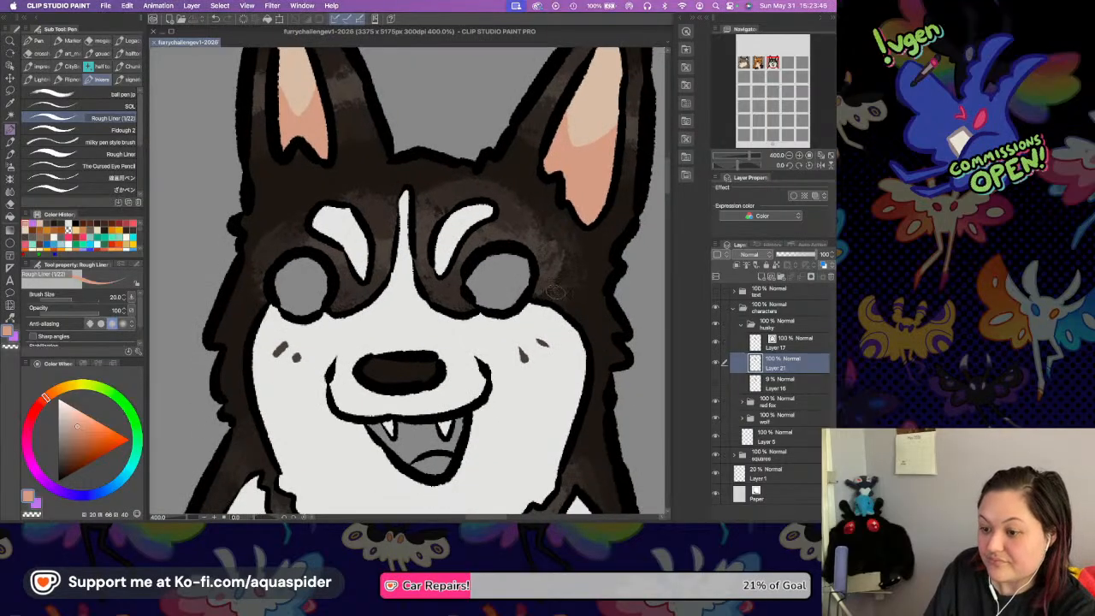
{"action": "left_click", "coordinate": [799, 156]}
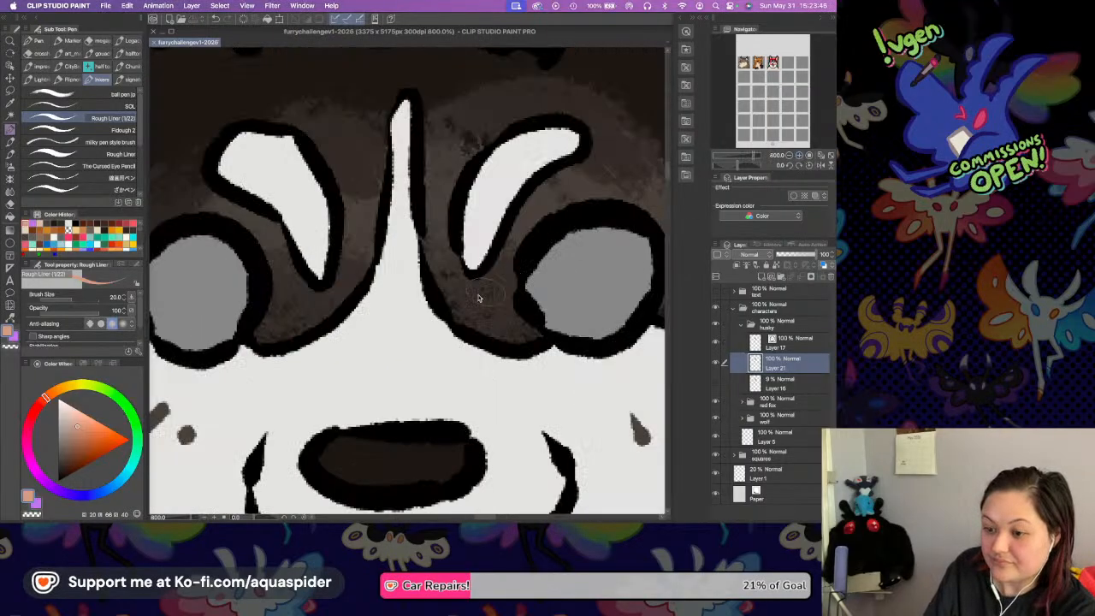
{"action": "mouse_move", "coordinate": [432, 299]}
{"action": "left_mouse_down"}
{"action": "mouse_move", "coordinate": [490, 279]}
{"action": "mouse_move", "coordinate": [446, 297]}
{"action": "left_mouse_up"}
{"action": "left_click_drag", "start_coordinate": [107, 488], "coordinate": [128, 468]}
{"action": "left_click_drag", "start_coordinate": [82, 409], "coordinate": [77, 418]}
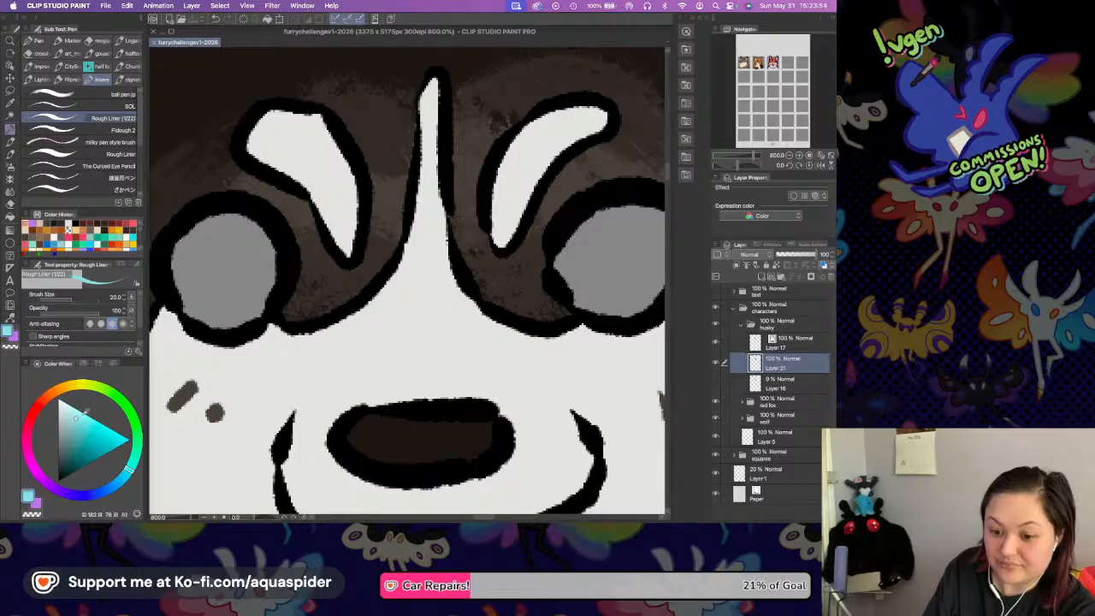
{"action": "key", "text": "g"}
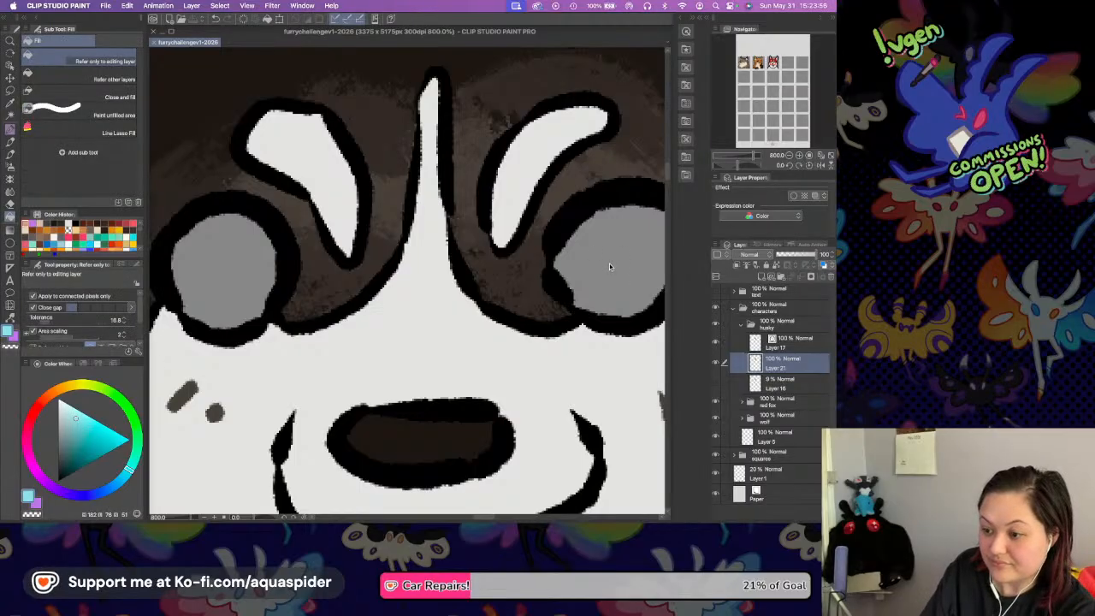
{"action": "left_click", "coordinate": [609, 262]}
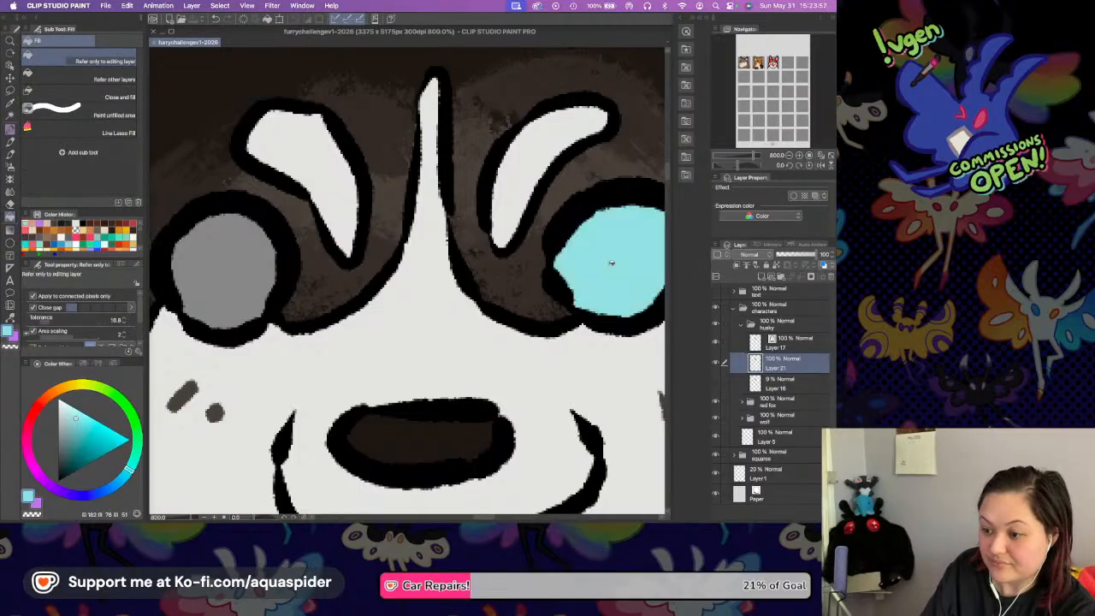
Select the light cyan eye area and paint a darker blue shadow band along its upper edge with the Rough Liner.
{"action": "key", "text": "p"}
{"action": "left_click", "coordinate": [121, 478]}
{"action": "left_click", "coordinate": [88, 430]}
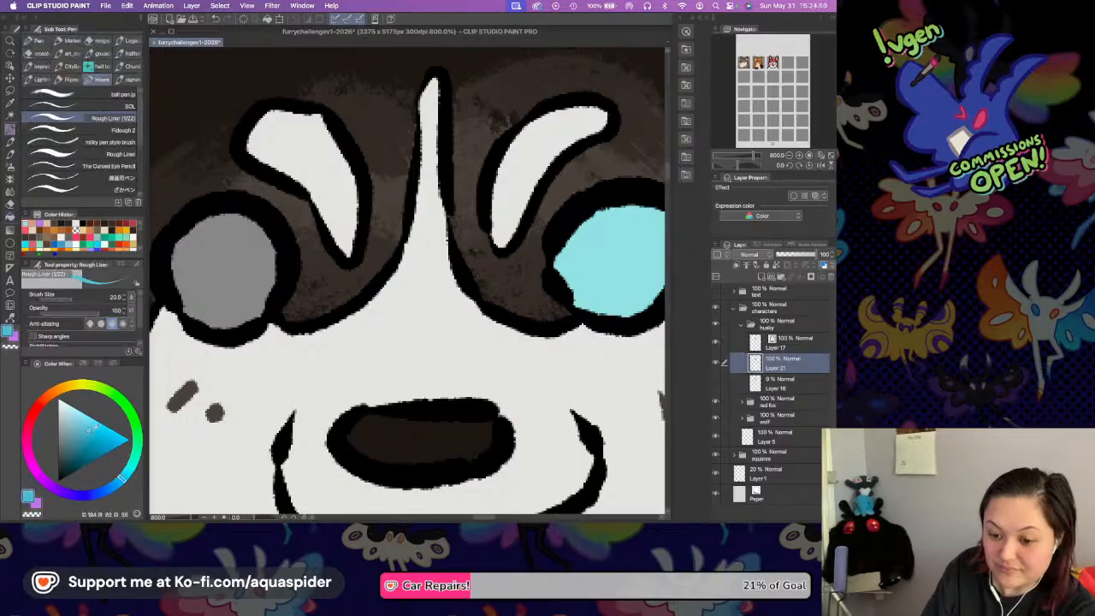
{"action": "scroll", "coordinate": [492, 305], "scroll_direction": "right", "scroll_amount": 3}
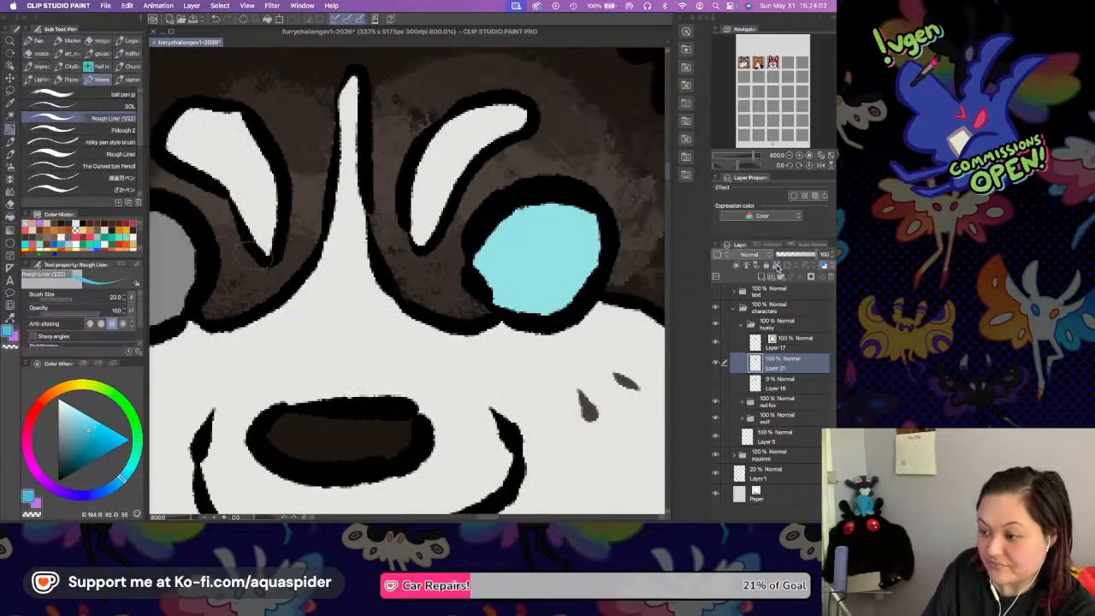
{"action": "mouse_move", "coordinate": [475, 272]}
{"action": "left_mouse_down"}
{"action": "mouse_move", "coordinate": [498, 222]}
{"action": "mouse_move", "coordinate": [577, 198]}
{"action": "mouse_move", "coordinate": [616, 212]}
{"action": "mouse_move", "coordinate": [641, 258]}
{"action": "left_mouse_up"}
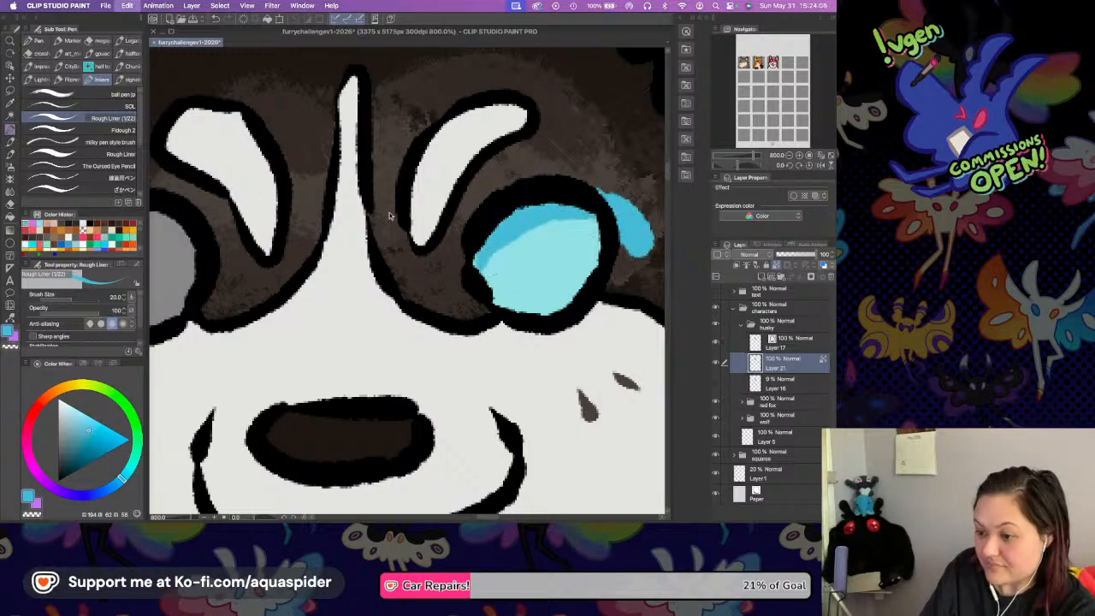
{"action": "key", "text": "super+z"}
{"action": "key", "text": "w"}
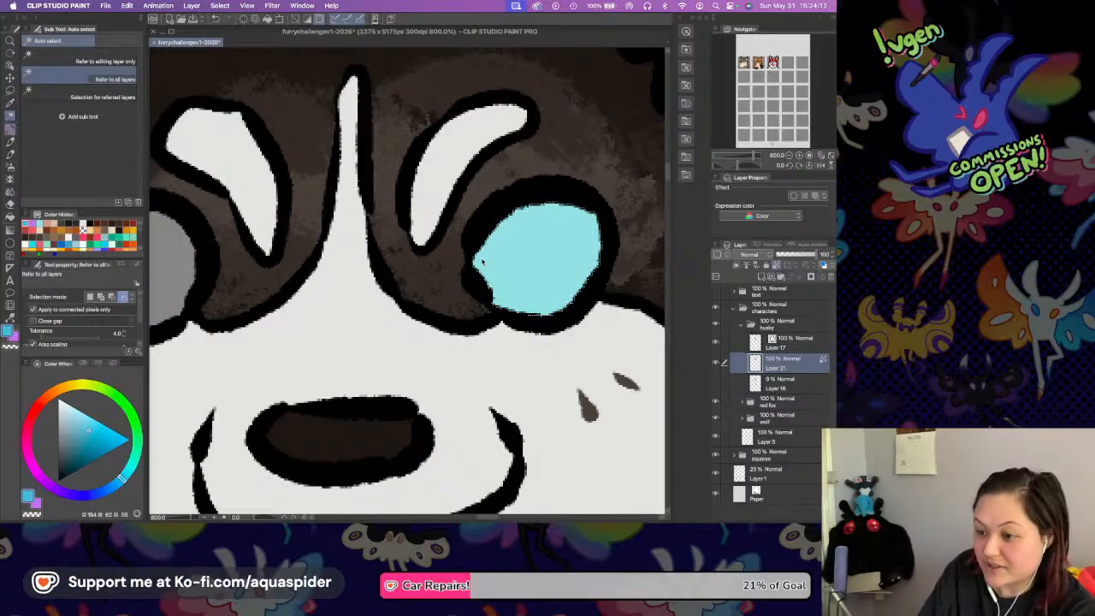
{"action": "key", "text": "p"}
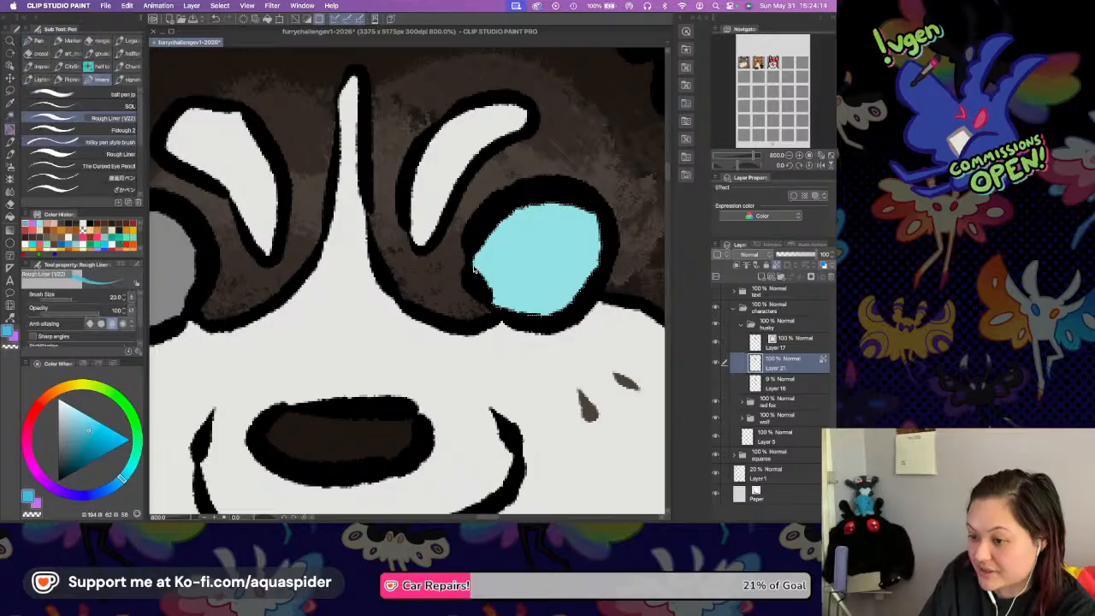
{"action": "mouse_move", "coordinate": [475, 267]}
{"action": "left_mouse_down"}
{"action": "mouse_move", "coordinate": [500, 226]}
{"action": "mouse_move", "coordinate": [564, 198]}
{"action": "mouse_move", "coordinate": [603, 219]}
{"action": "left_mouse_up"}
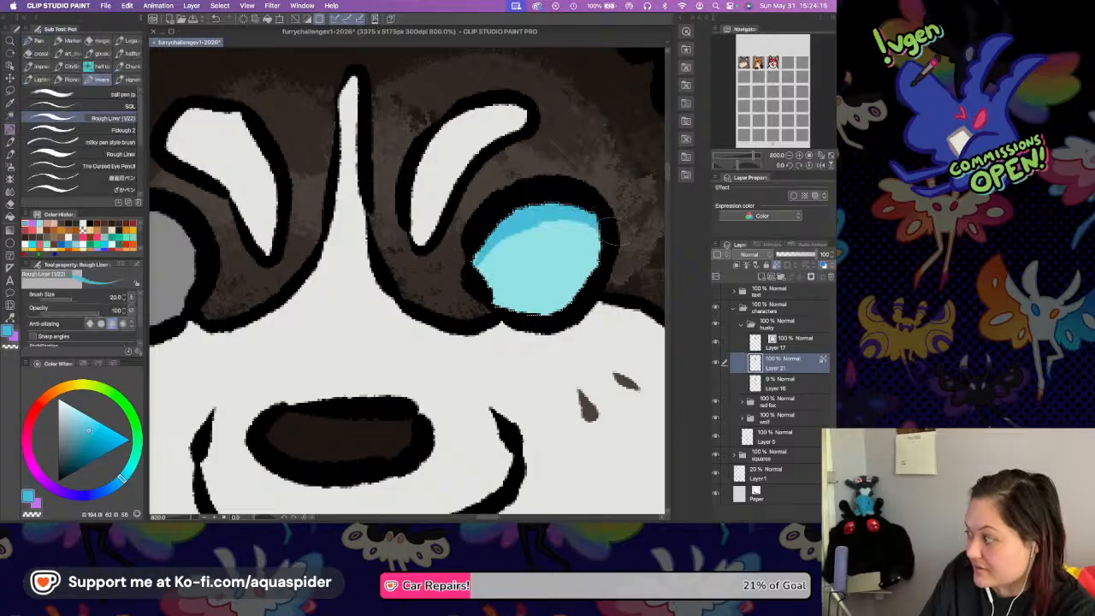
Extend the darker blue shadow band across the full upper part of the husky's cyan eye.
{"action": "mouse_move", "coordinate": [474, 265]}
{"action": "left_mouse_down"}
{"action": "mouse_move", "coordinate": [490, 233]}
{"action": "mouse_move", "coordinate": [600, 230]}
{"action": "mouse_move", "coordinate": [624, 252]}
{"action": "left_mouse_up"}
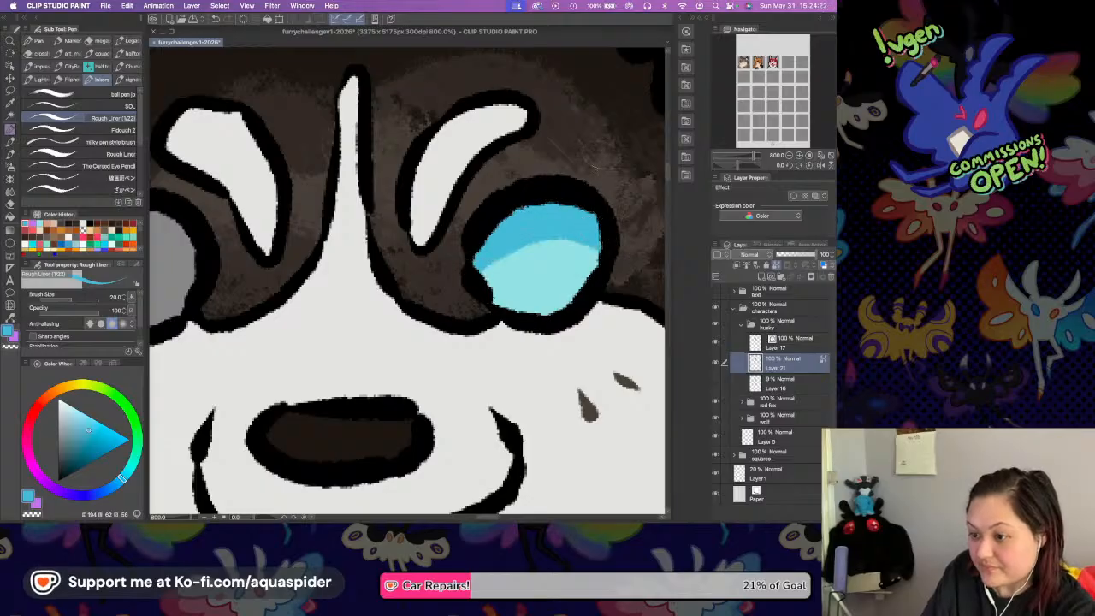
Fill the husky's grey left eye with a reddish brown on Layer 21.
{"action": "key", "text": "i"}
{"action": "left_click_drag", "start_coordinate": [496, 243], "coordinate": [655, 243]}
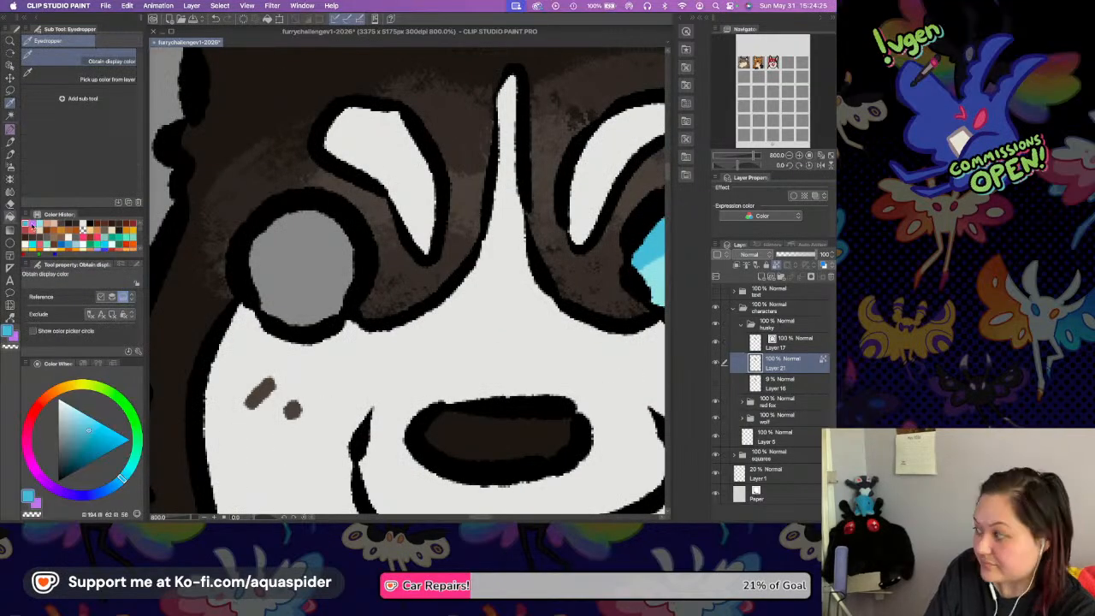
{"action": "key", "text": "g"}
{"action": "left_click", "coordinate": [44, 399]}
{"action": "left_click", "coordinate": [80, 447]}
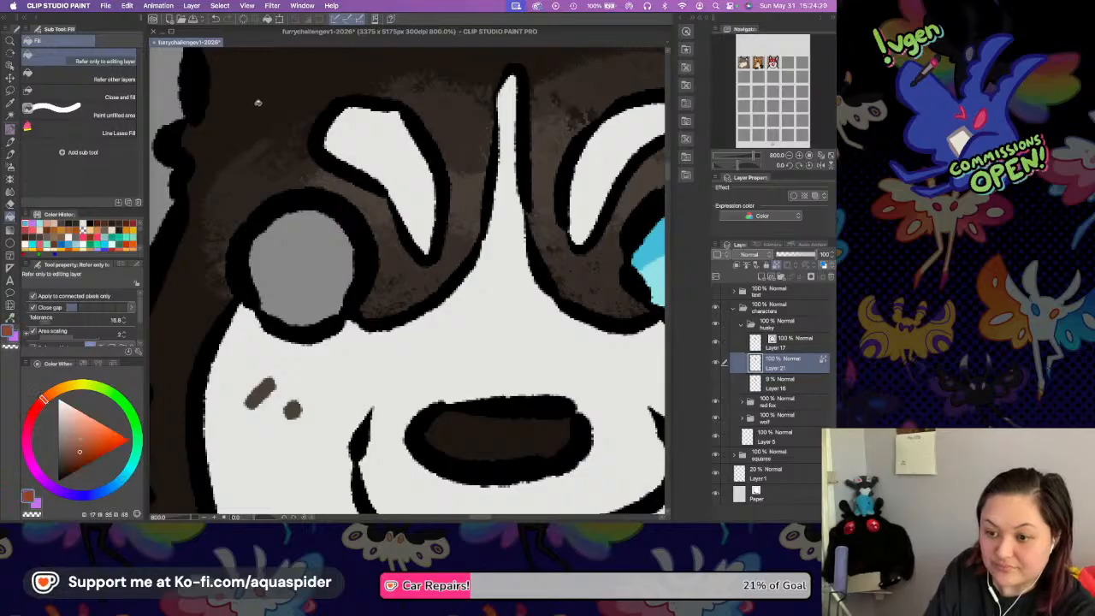
{"action": "key", "text": "i"}
{"action": "left_click", "coordinate": [236, 135]}
{"action": "left_click_drag", "start_coordinate": [49, 390], "coordinate": [48, 396]}
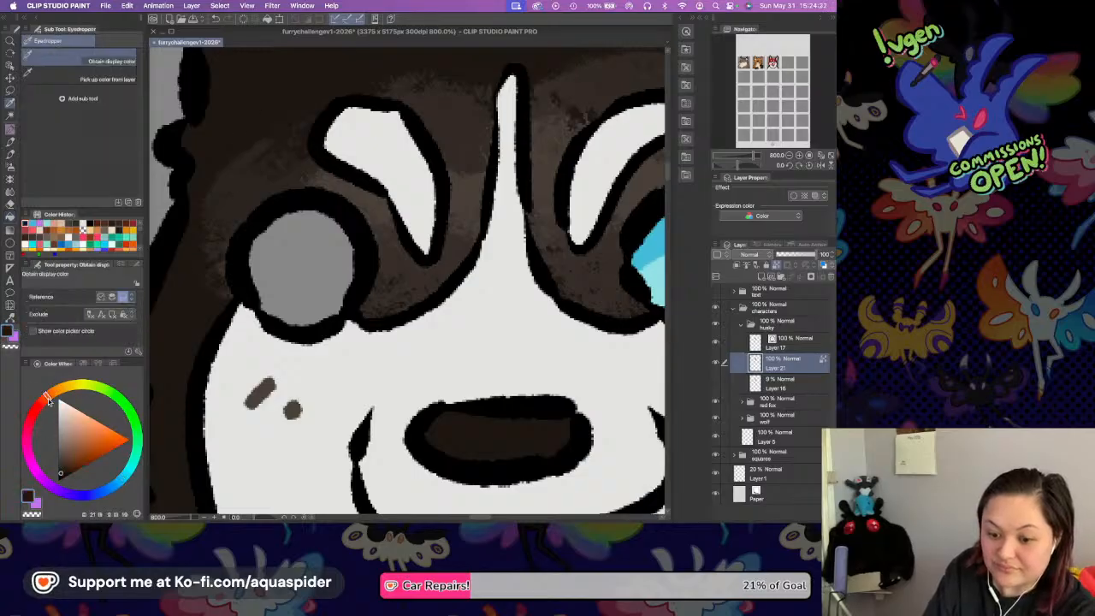
{"action": "left_click", "coordinate": [76, 461]}
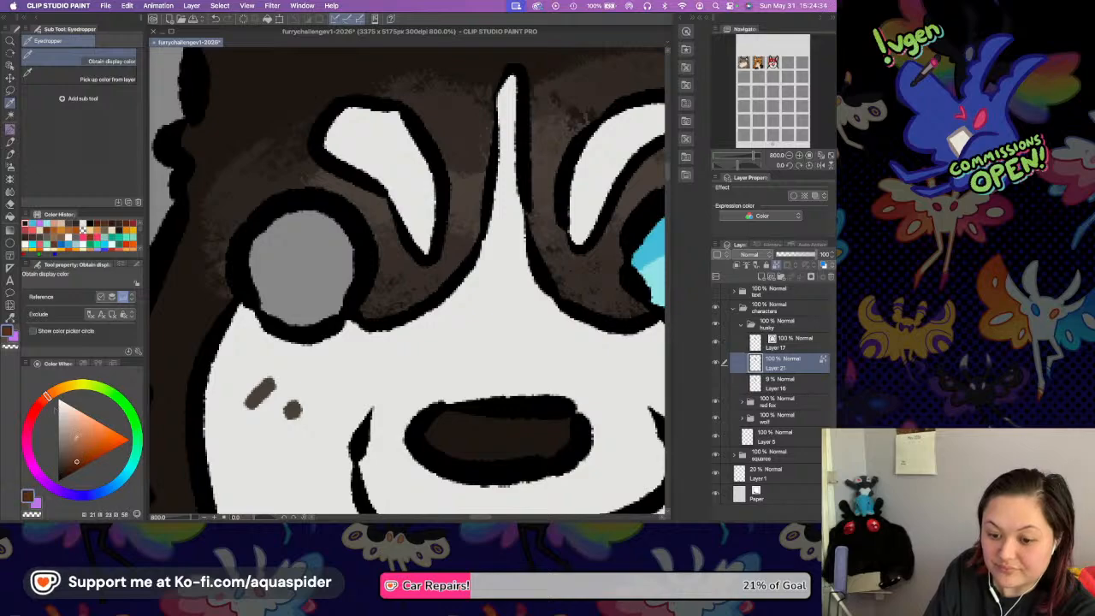
{"action": "key", "text": "g"}
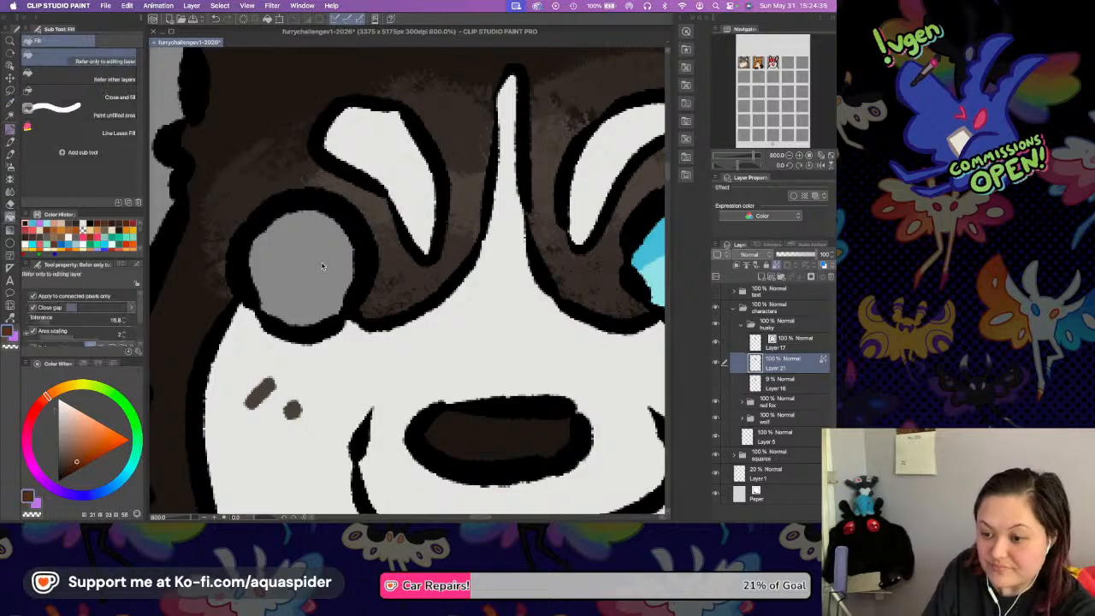
{"action": "left_click", "coordinate": [325, 255]}
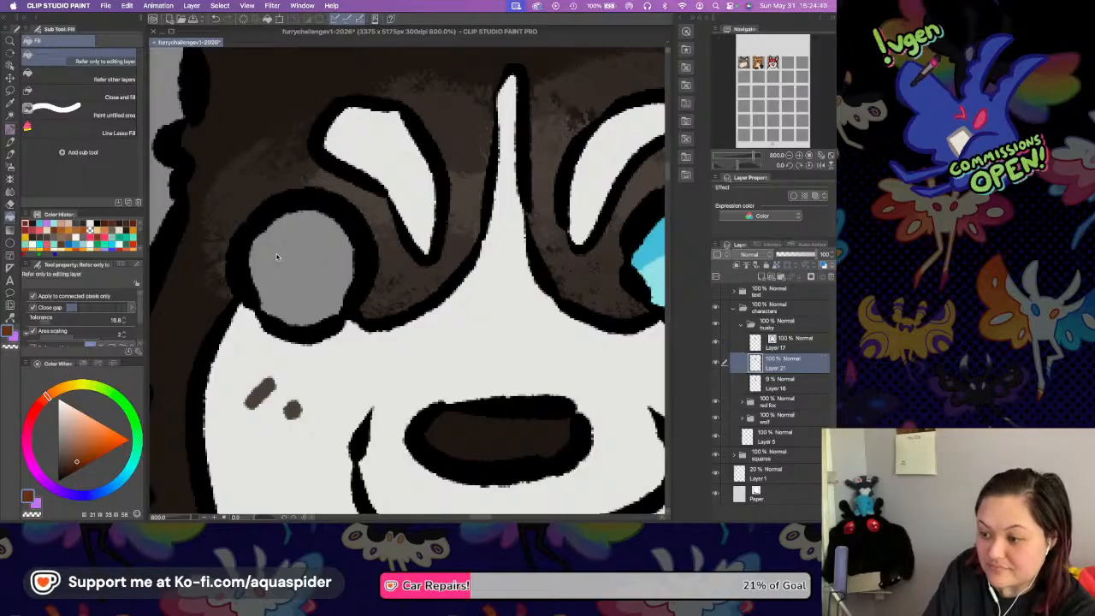
{"action": "left_click", "coordinate": [280, 259]}
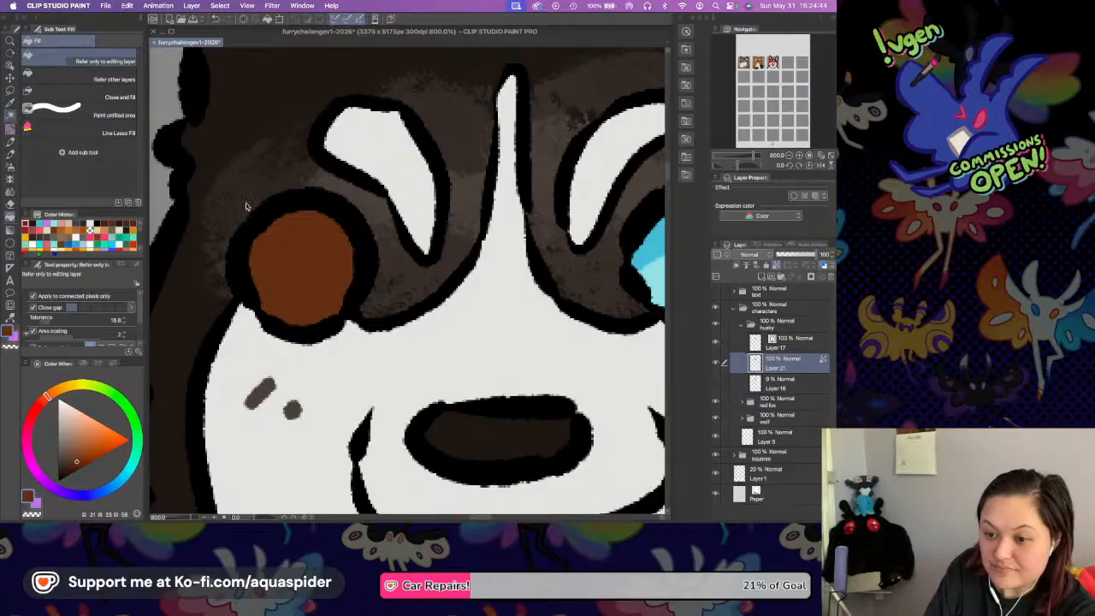
Select the brown eye area, paint a darker brown shadow band along its upper part with the Rough Liner, and deselect.
{"action": "key", "text": "w"}
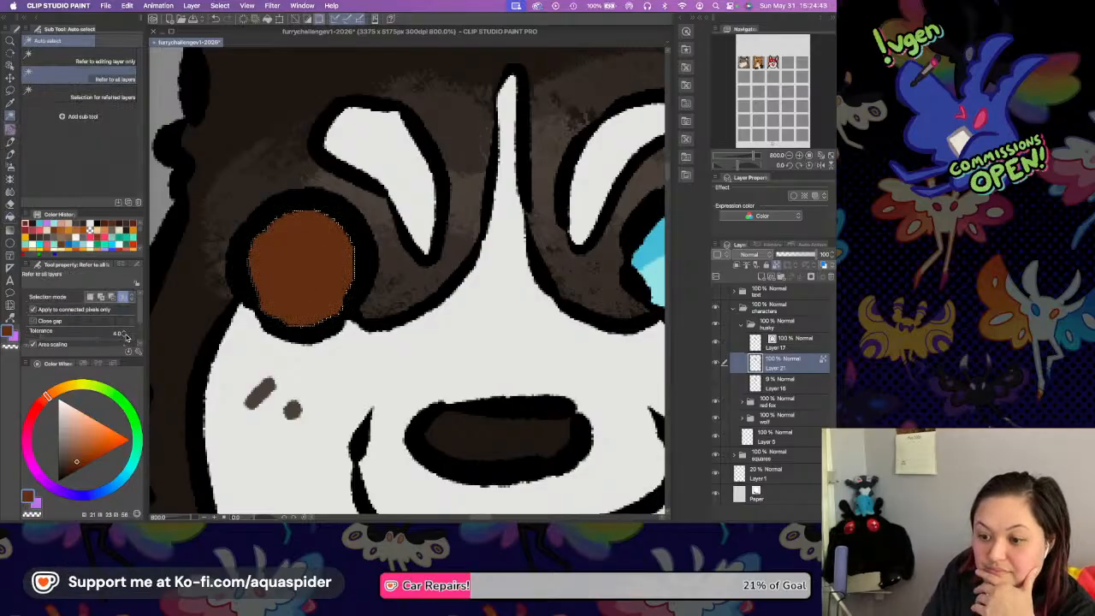
{"action": "key", "text": "p"}
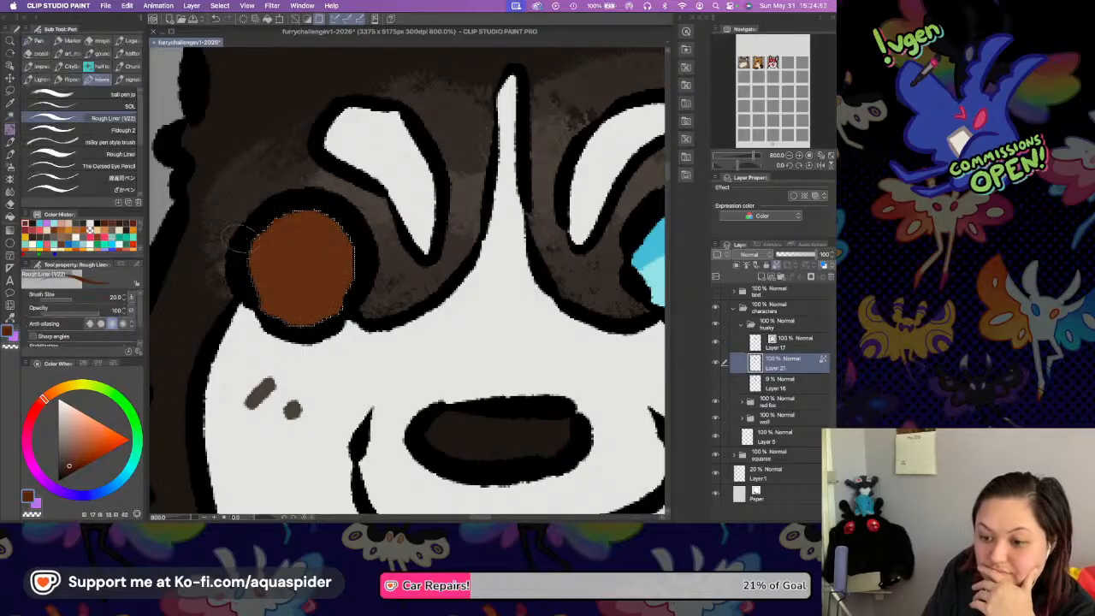
{"action": "left_click_drag", "start_coordinate": [258, 228], "coordinate": [366, 267]}
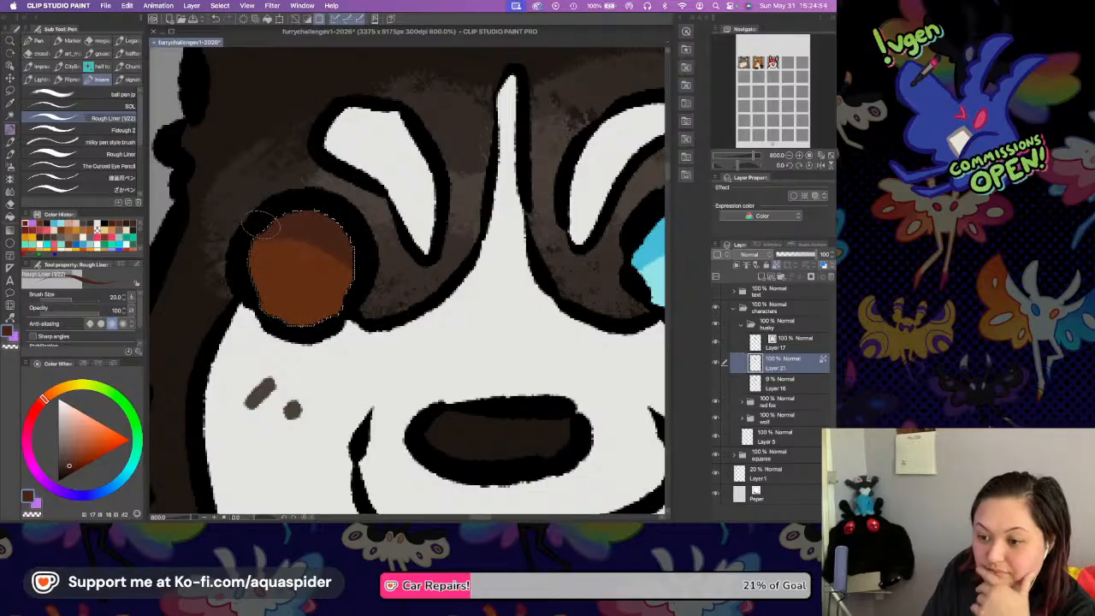
{"action": "key", "text": "super+d"}
{"action": "key", "text": "i"}
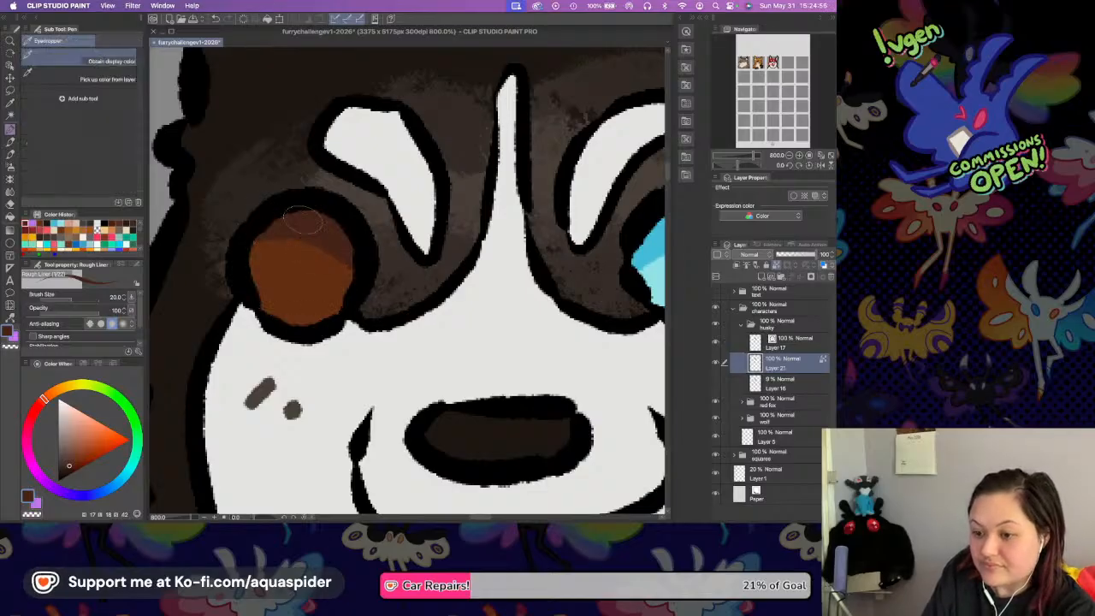
{"action": "left_click", "coordinate": [263, 104]}
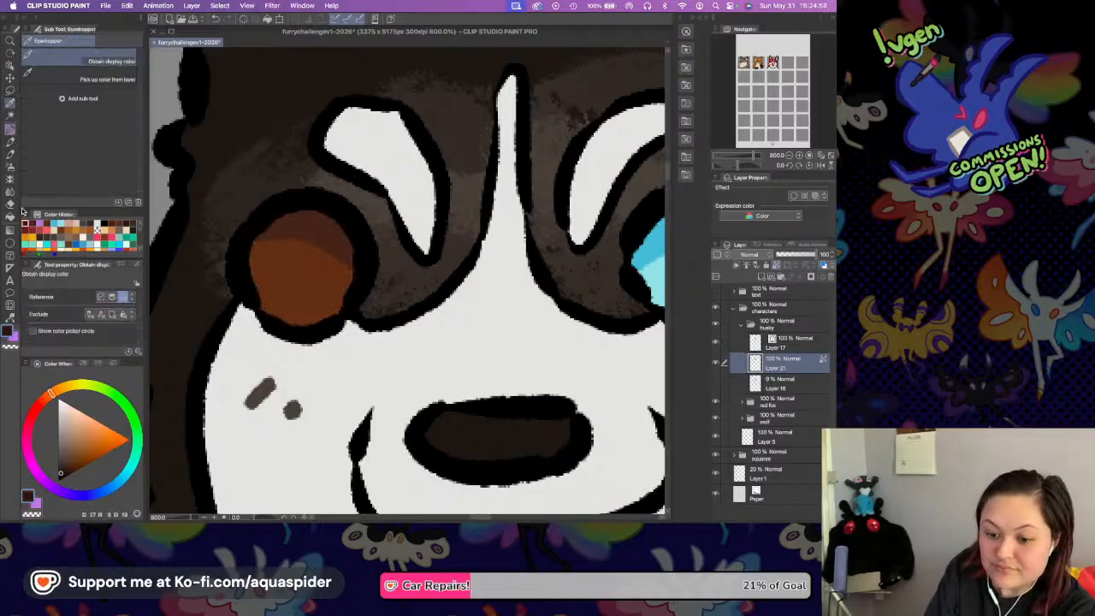
{"action": "key", "text": "p"}
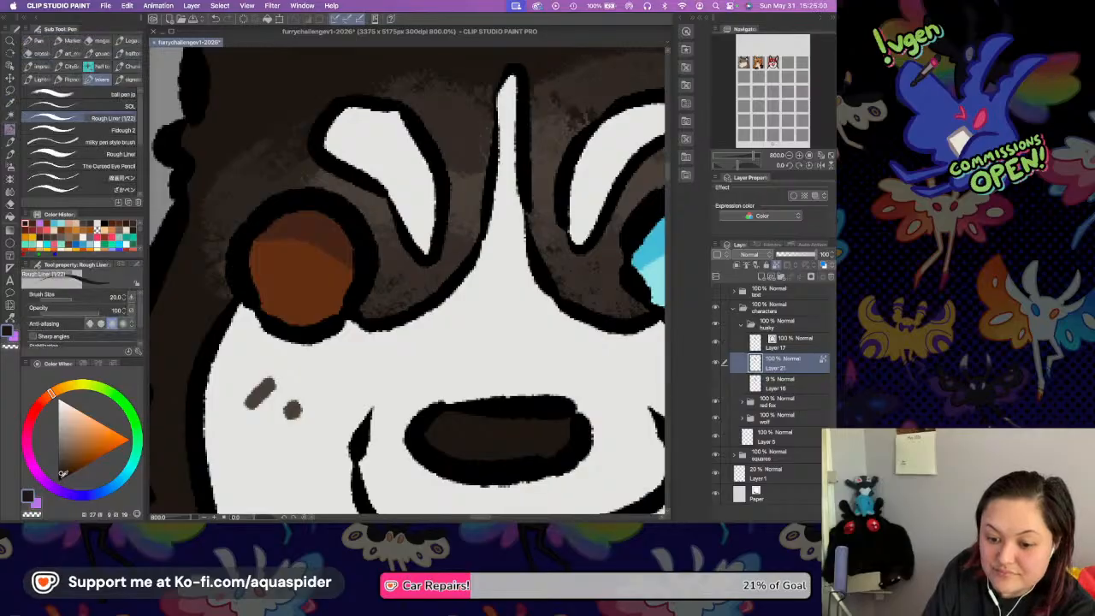
Apply a layer colour to the husky's line art on Layer 17, using a near-black red with hue 346 and brightness 5.
{"action": "key", "text": "alt+bracketright"}
{"action": "left_click", "coordinate": [814, 195]}
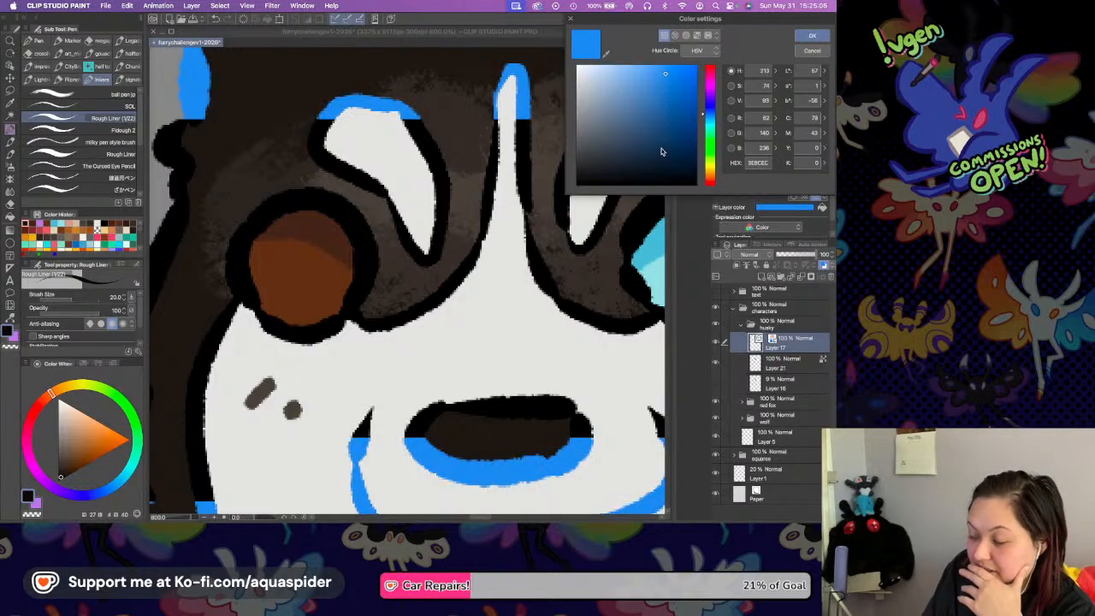
{"action": "left_click", "coordinate": [711, 75]}
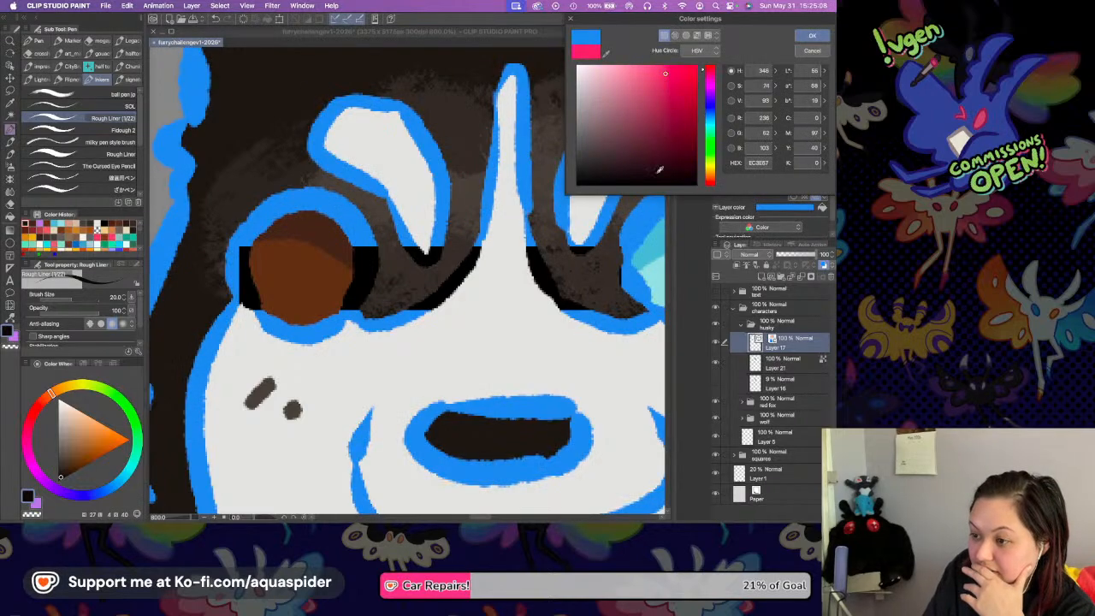
{"action": "left_click", "coordinate": [660, 174]}
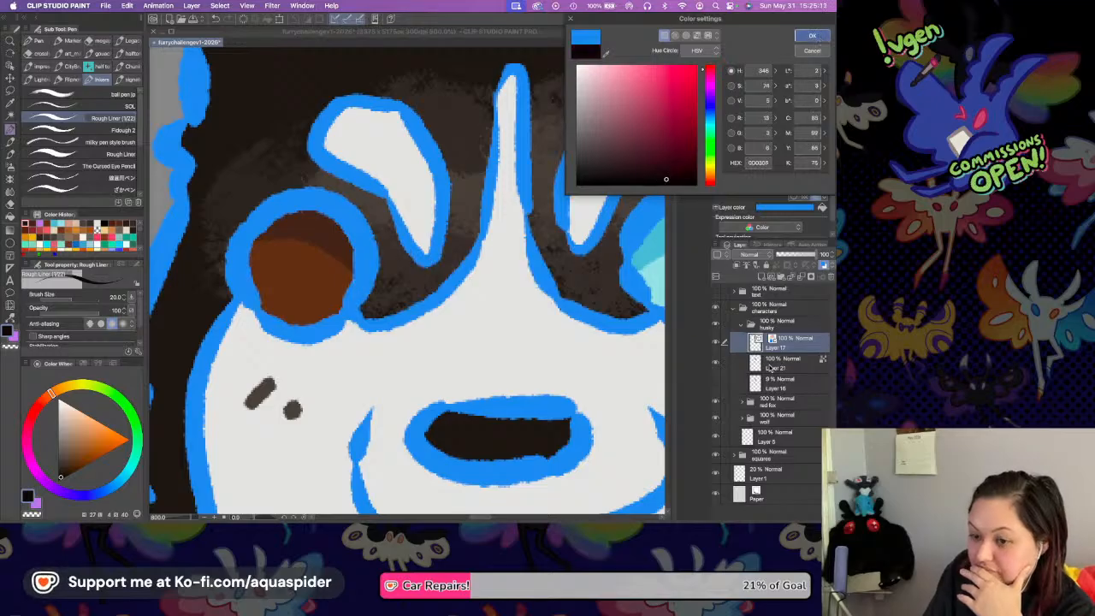
{"action": "key", "text": "Return"}
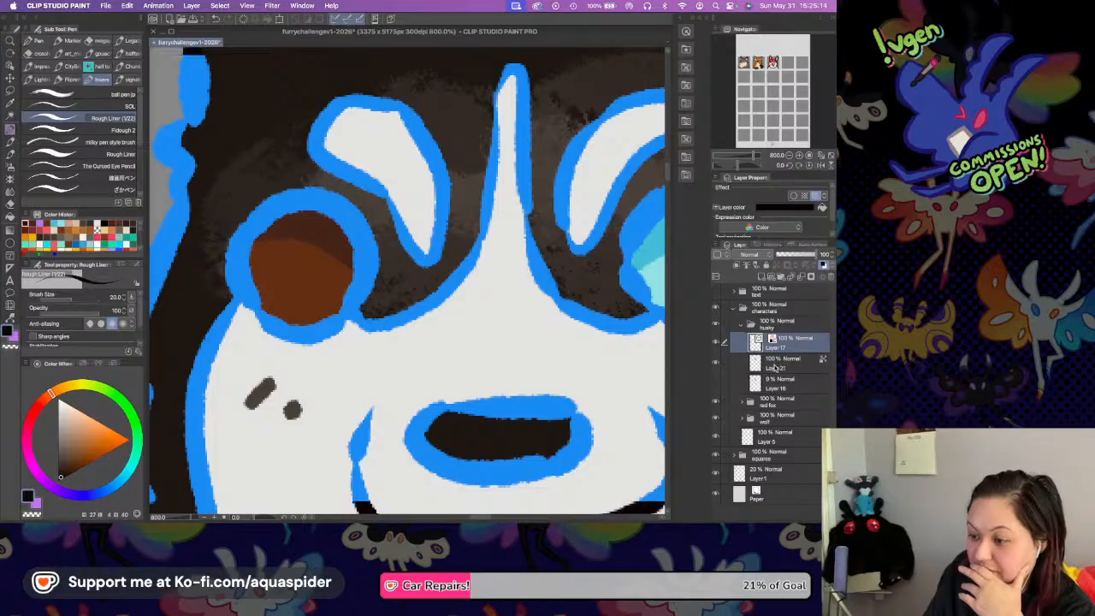
Paint a vertical oval pupil in the brown eye on Layer 21, using the dark colour picked from the line art.
{"action": "left_click", "coordinate": [773, 362]}
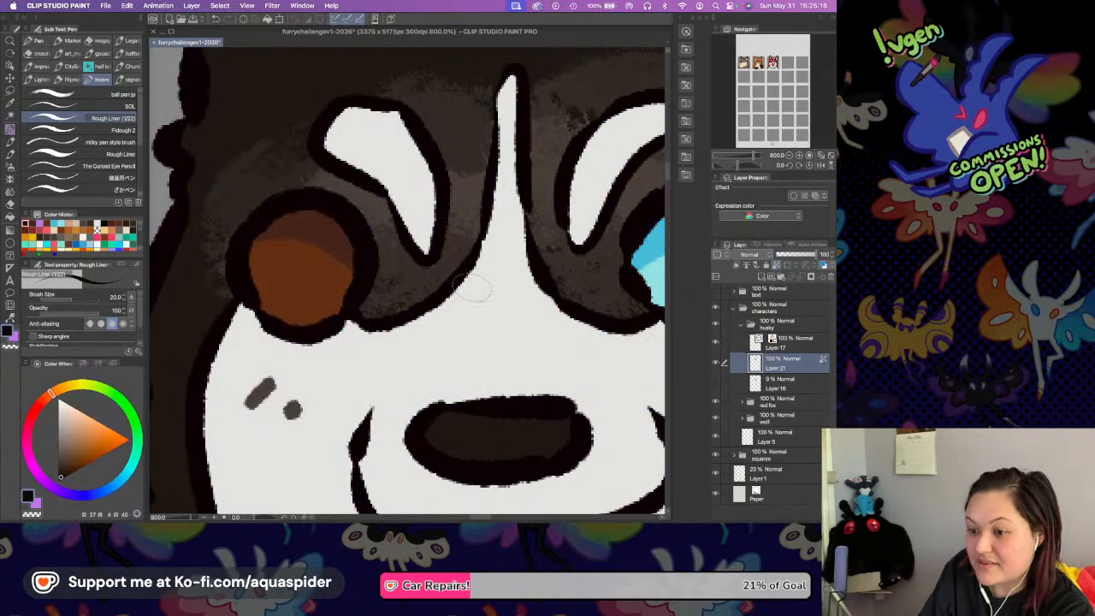
{"action": "key", "text": "i"}
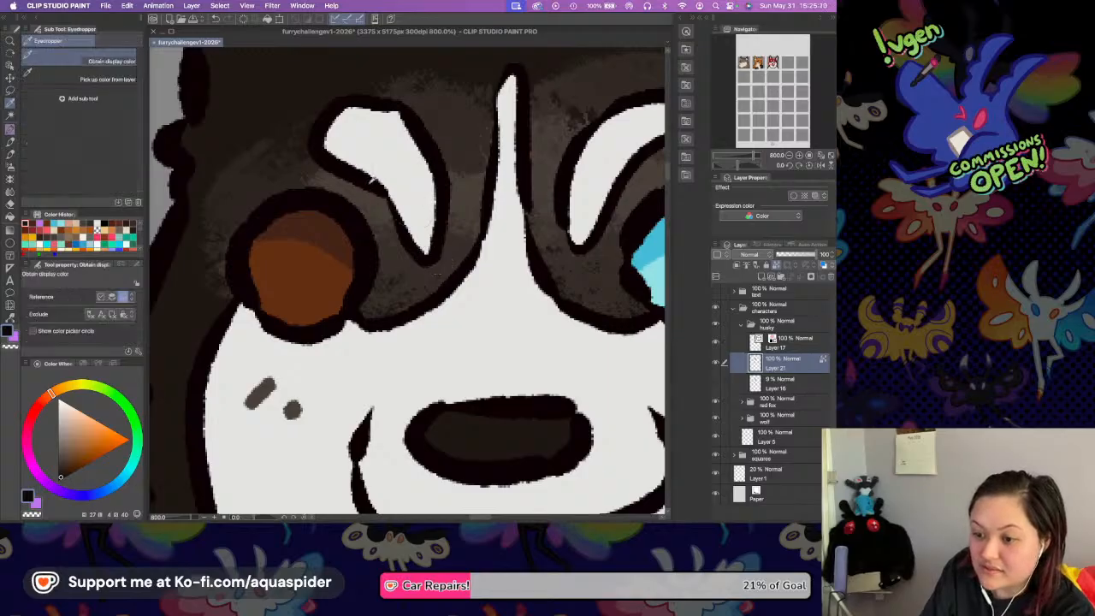
{"action": "key", "text": "p"}
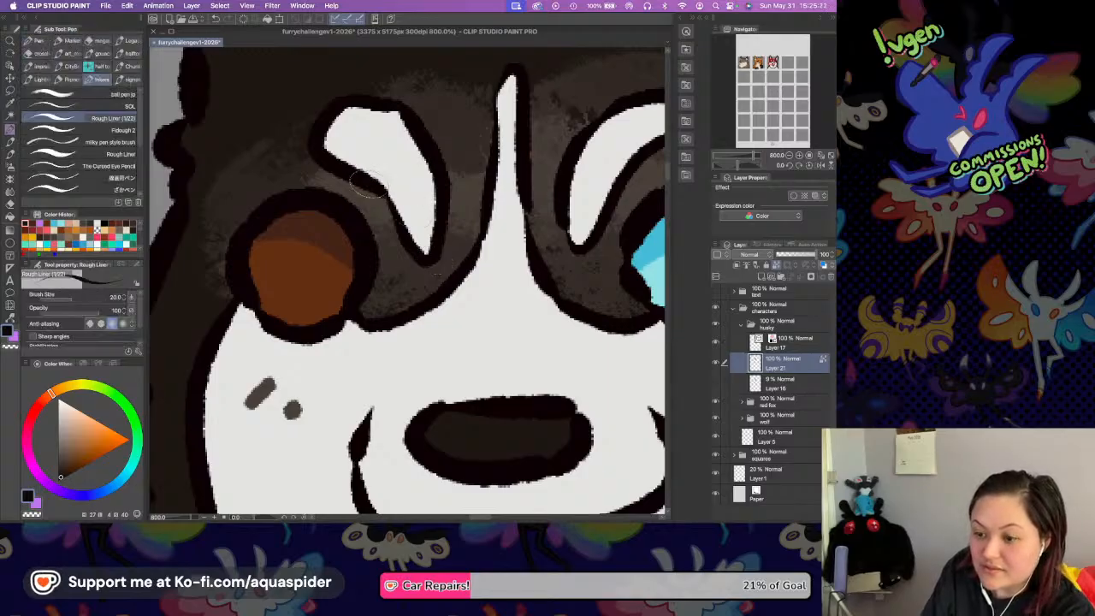
{"action": "key", "text": "i"}
{"action": "left_click", "coordinate": [277, 195]}
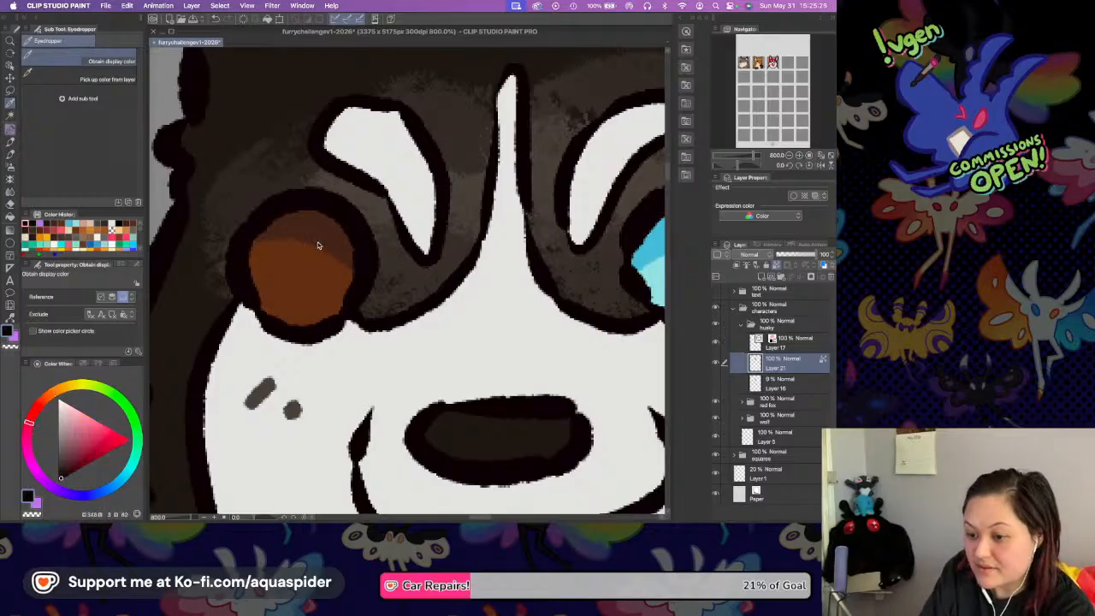
{"action": "key", "text": "p"}
{"action": "left_click_drag", "start_coordinate": [313, 230], "coordinate": [308, 299]}
{"action": "mouse_move", "coordinate": [310, 233]}
{"action": "left_mouse_down"}
{"action": "mouse_move", "coordinate": [310, 286]}
{"action": "mouse_move", "coordinate": [315, 235]}
{"action": "left_mouse_up"}
Paint a matching dark oval pupil in the husky's cyan eye.
{"action": "scroll", "coordinate": [313, 235], "scroll_direction": "right", "scroll_amount": 5}
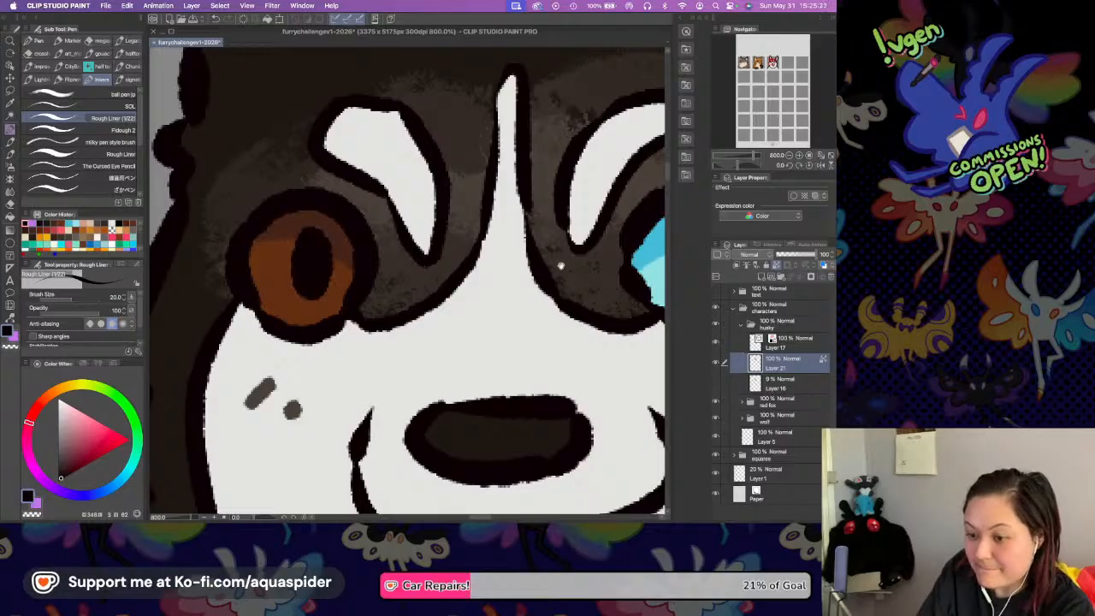
{"action": "mouse_move", "coordinate": [555, 219]}
{"action": "left_mouse_down"}
{"action": "mouse_move", "coordinate": [571, 231]}
{"action": "mouse_move", "coordinate": [555, 224]}
{"action": "mouse_move", "coordinate": [559, 211]}
{"action": "mouse_move", "coordinate": [537, 257]}
{"action": "mouse_move", "coordinate": [556, 218]}
{"action": "mouse_move", "coordinate": [557, 253]}
{"action": "mouse_move", "coordinate": [550, 219]}
{"action": "mouse_move", "coordinate": [545, 236]}
{"action": "left_mouse_up"}
{"action": "key", "text": "super+z"}
Paint an off-white highlight at the upper left of both pupils using the white sampled from the face, and save the file.
{"action": "key", "text": "alt"}
{"action": "left_click", "coordinate": [374, 325], "text": "alt"}
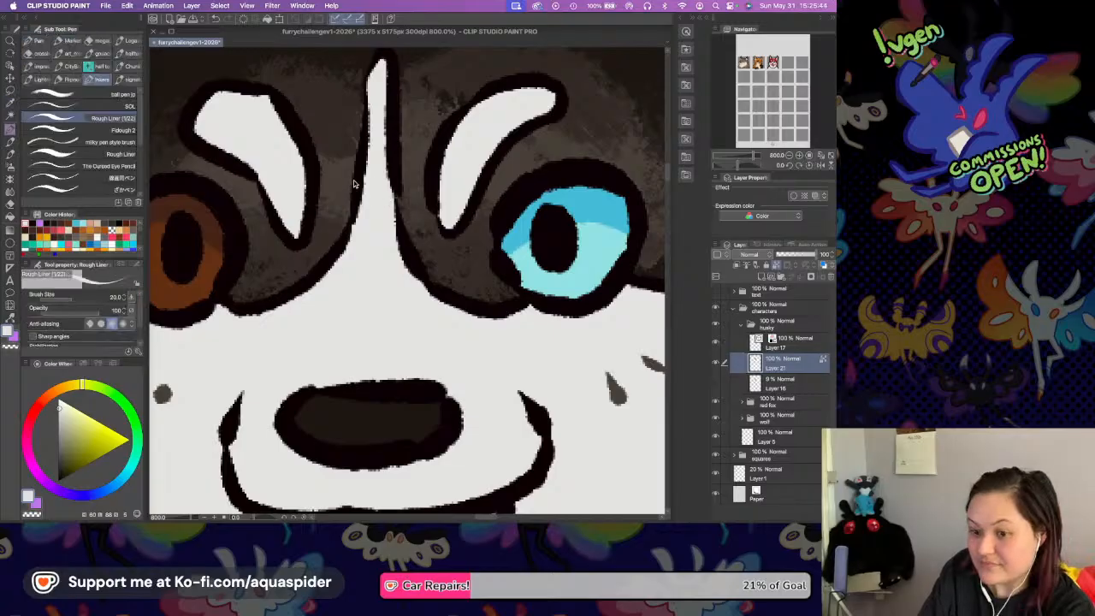
{"action": "left_click_drag", "start_coordinate": [351, 190], "coordinate": [434, 189]}
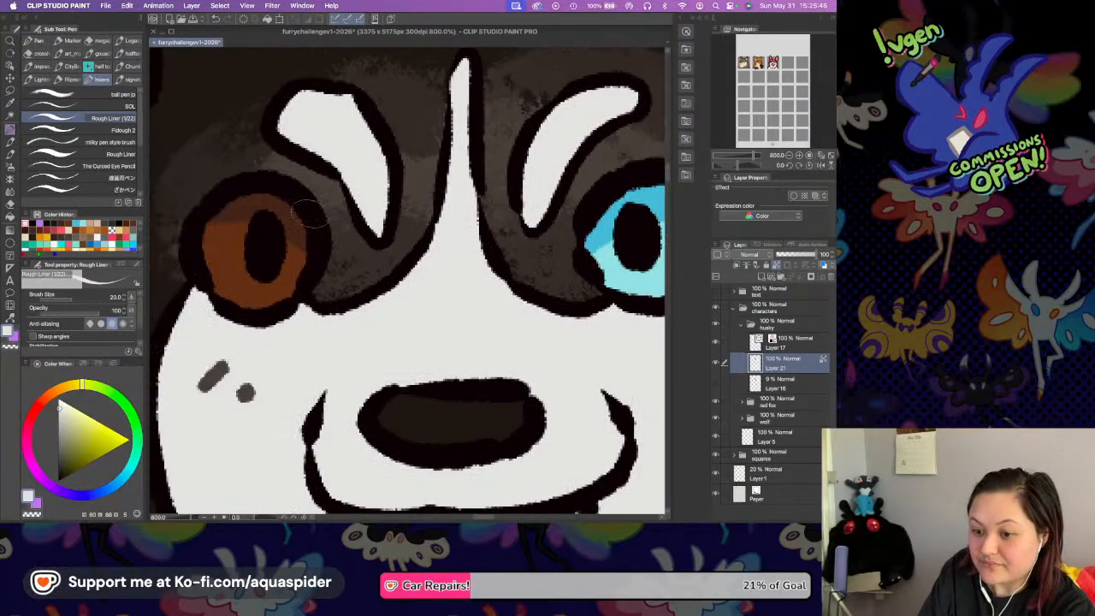
{"action": "left_click_drag", "start_coordinate": [235, 226], "coordinate": [263, 227]}
{"action": "left_click_drag", "start_coordinate": [511, 214], "coordinate": [431, 217]}
{"action": "left_click_drag", "start_coordinate": [524, 226], "coordinate": [554, 225]}
{"action": "key", "text": "super+z"}
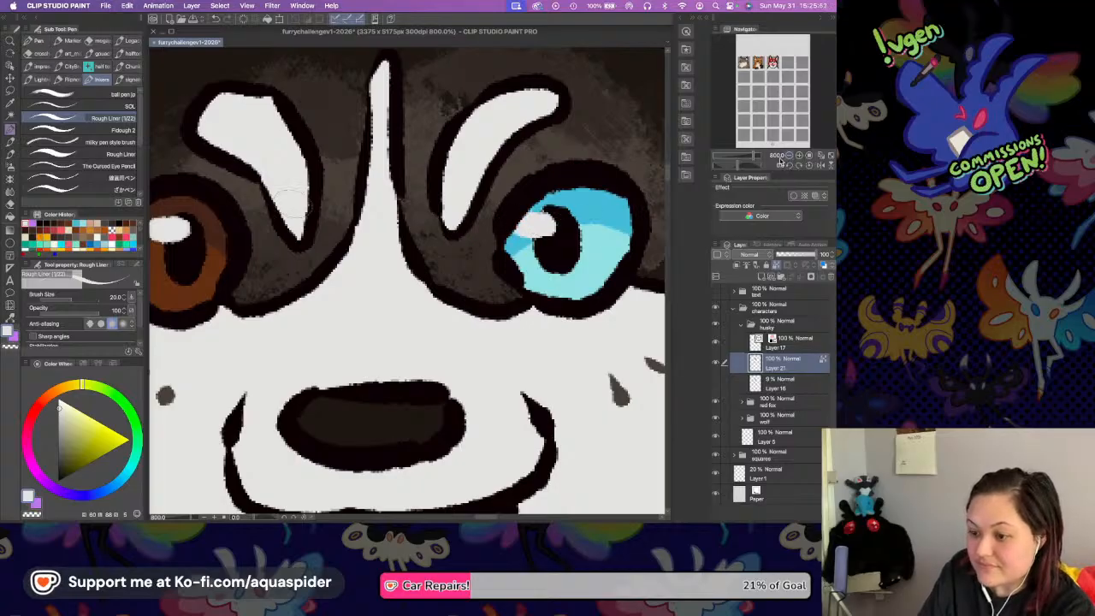
{"action": "key", "text": "super+minus"}
{"action": "left_click_drag", "start_coordinate": [537, 275], "coordinate": [542, 219]}
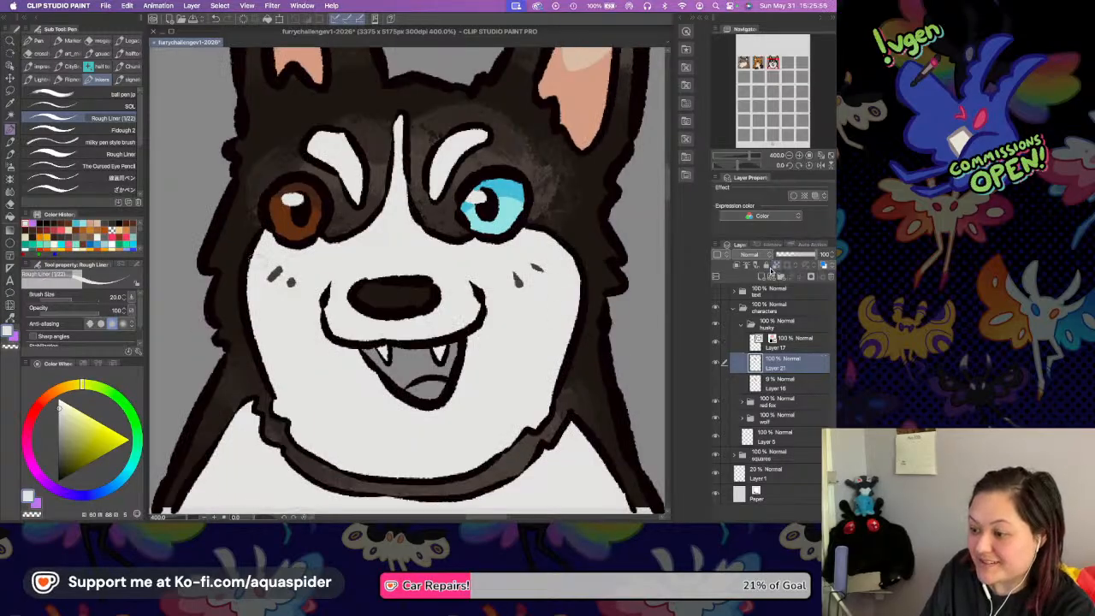
{"action": "key", "text": "super+s"}
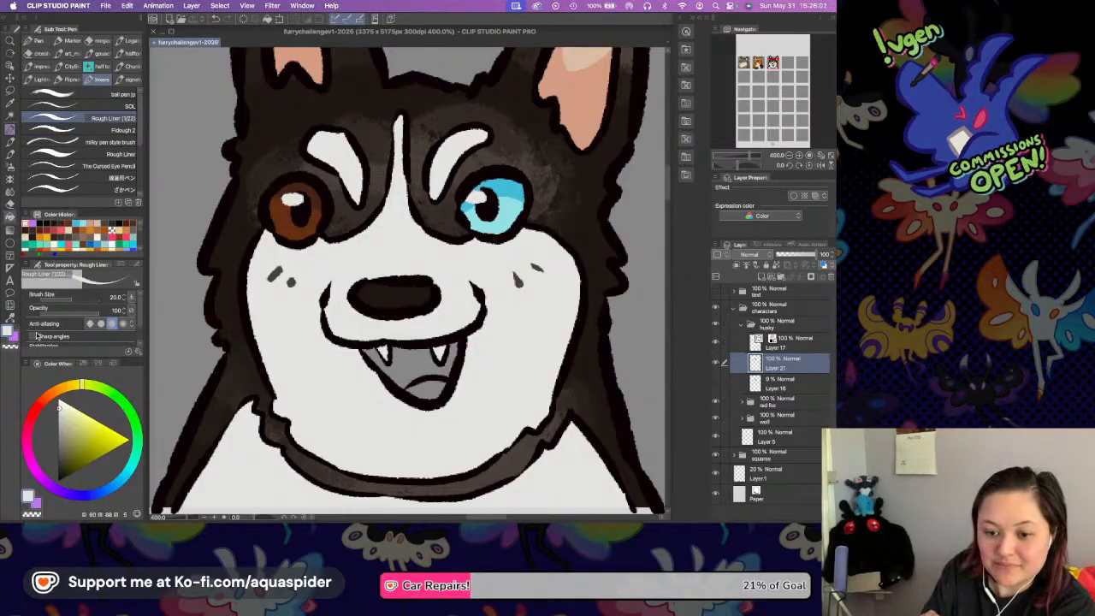
Fill the husky's tongue with a muted red derived from the salmon tone of the inner ear.
{"action": "key", "text": "g"}
{"action": "left_click", "coordinate": [37, 410]}
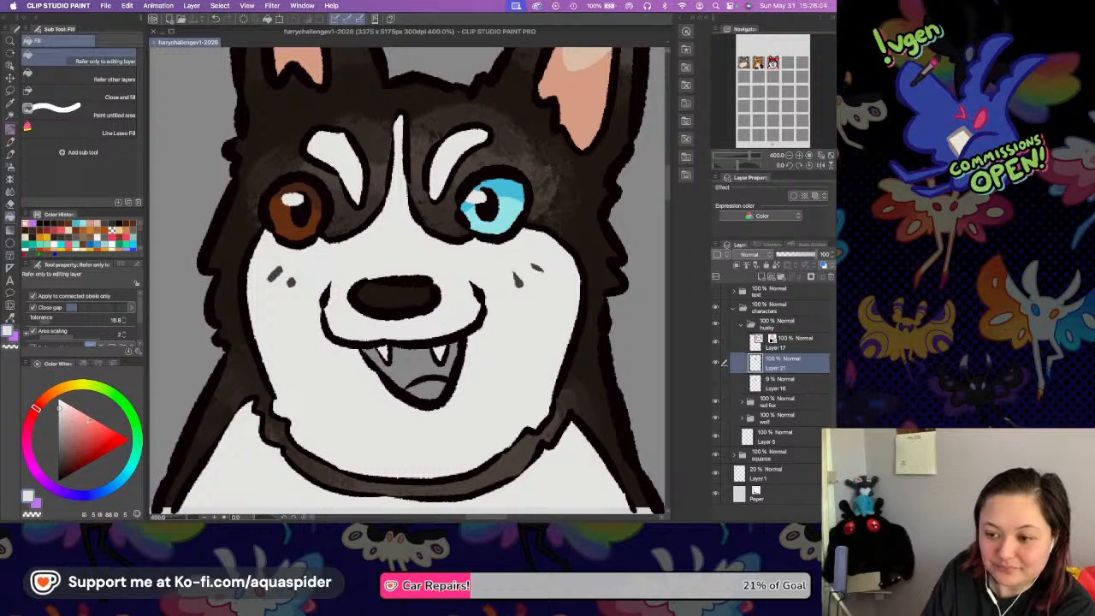
{"action": "key", "text": "i"}
{"action": "left_click", "coordinate": [588, 105]}
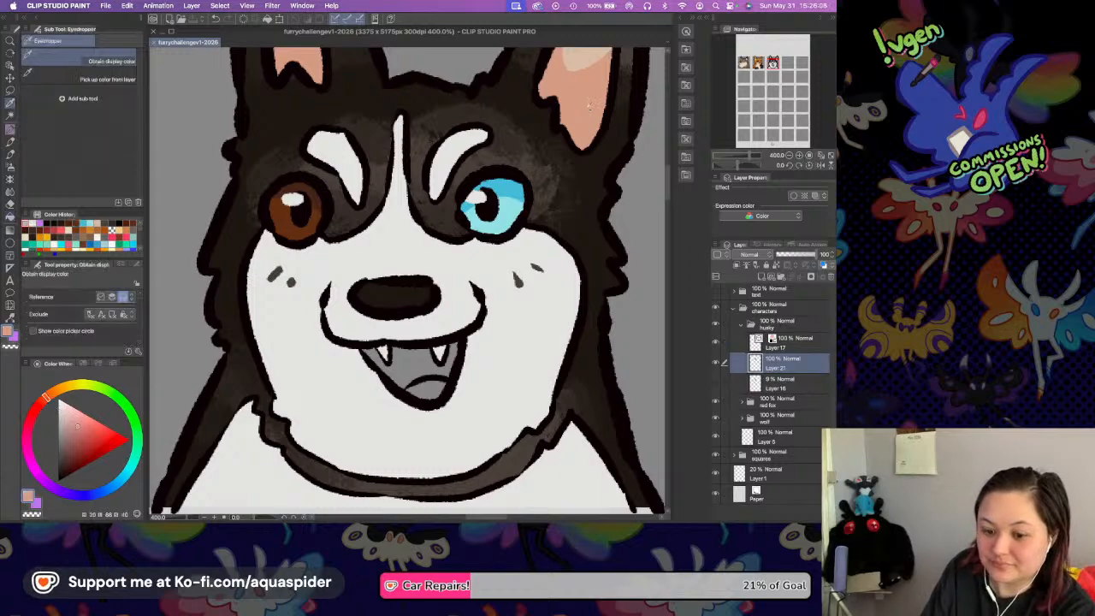
{"action": "left_click", "coordinate": [39, 403]}
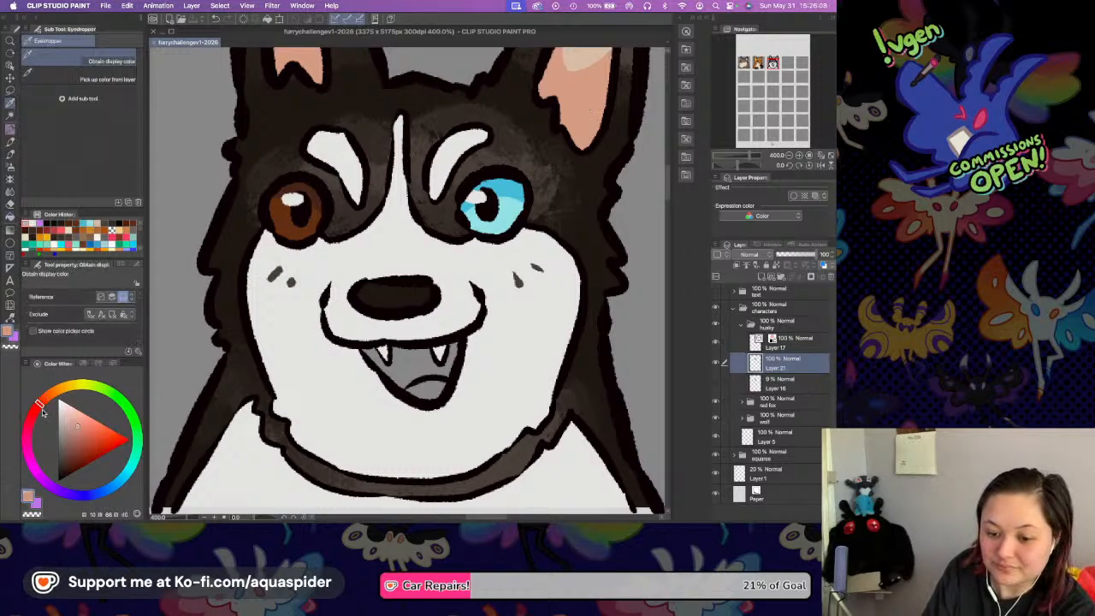
{"action": "left_click", "coordinate": [81, 446]}
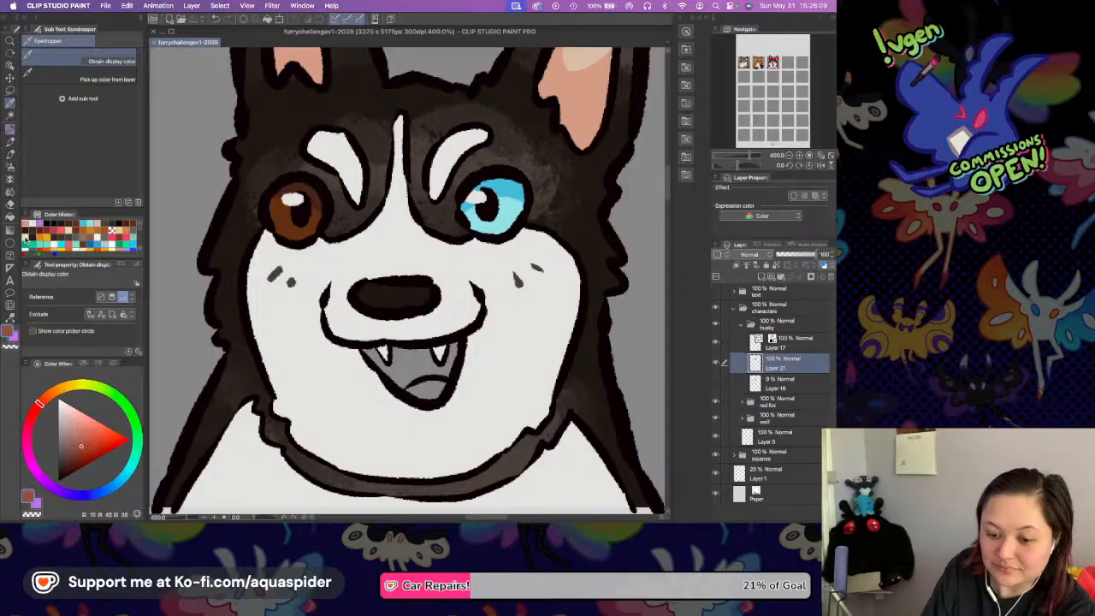
{"action": "key", "text": "g"}
{"action": "left_click", "coordinate": [430, 389]}
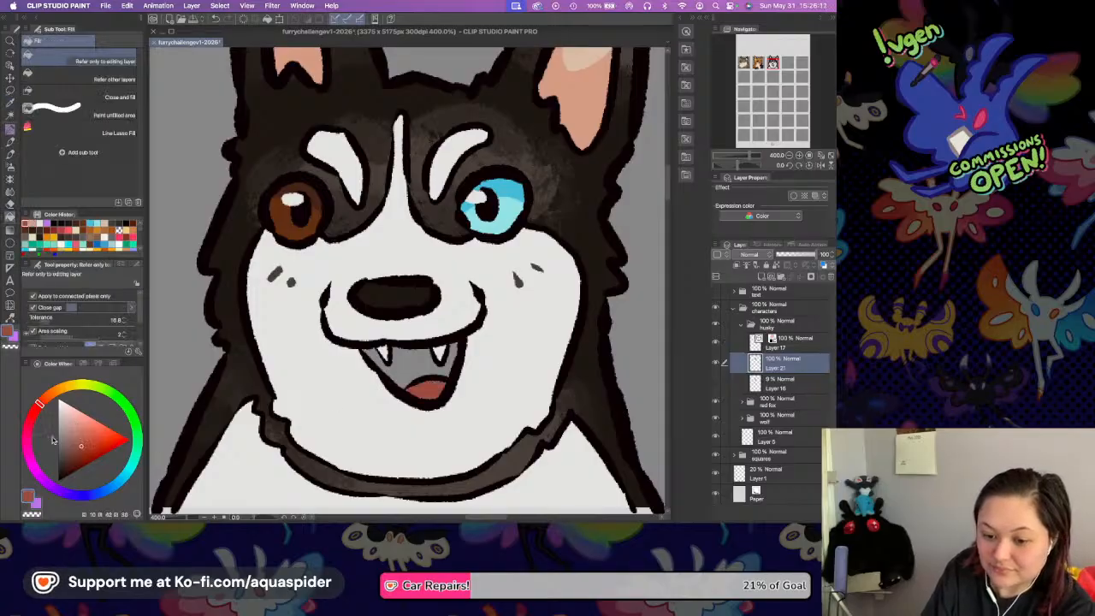
Fill the inside of the husky's mouth behind the tongue with a dark red and save the file.
{"action": "left_click", "coordinate": [34, 410]}
{"action": "left_click", "coordinate": [72, 462]}
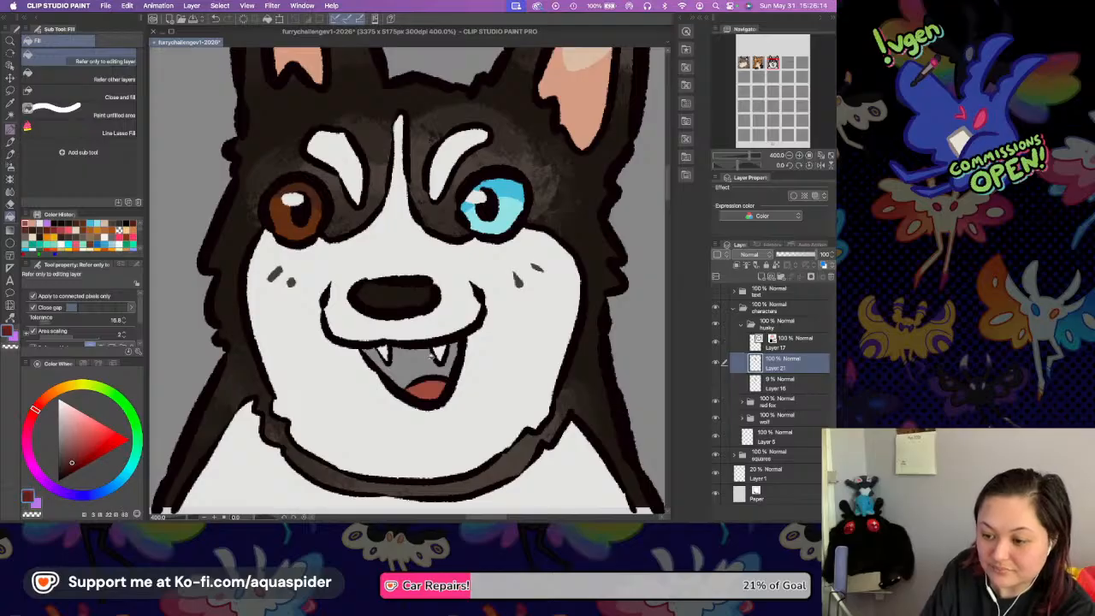
{"action": "left_click", "coordinate": [432, 359]}
{"action": "key", "text": "super+s"}
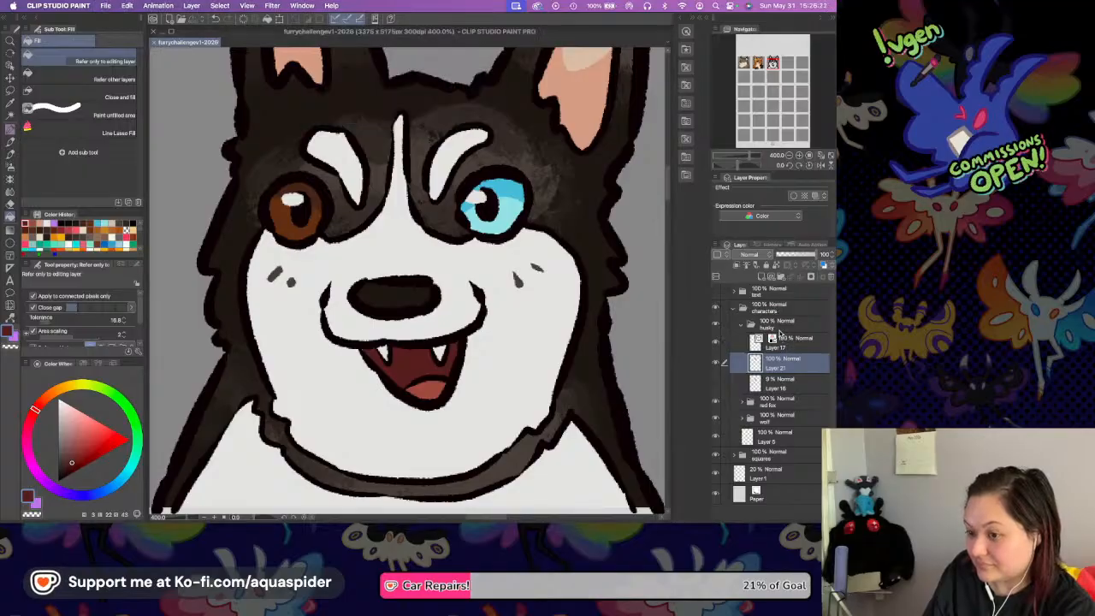
Add a new layer above the husky's line art layer and clip it to the line art.
{"action": "left_click", "coordinate": [789, 156]}
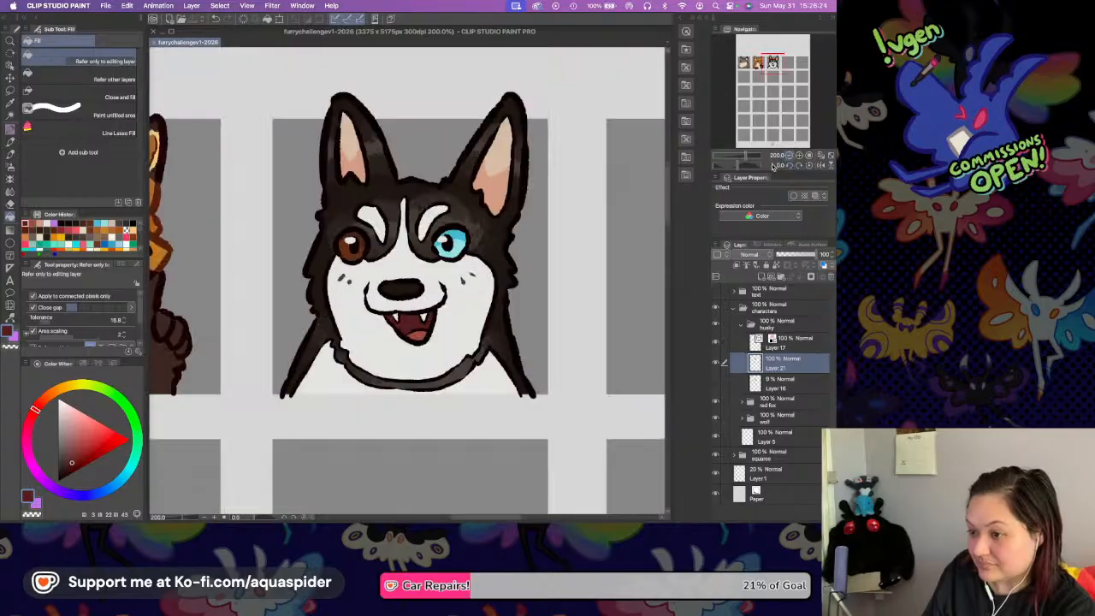
{"action": "left_click_drag", "start_coordinate": [566, 268], "coordinate": [568, 289]}
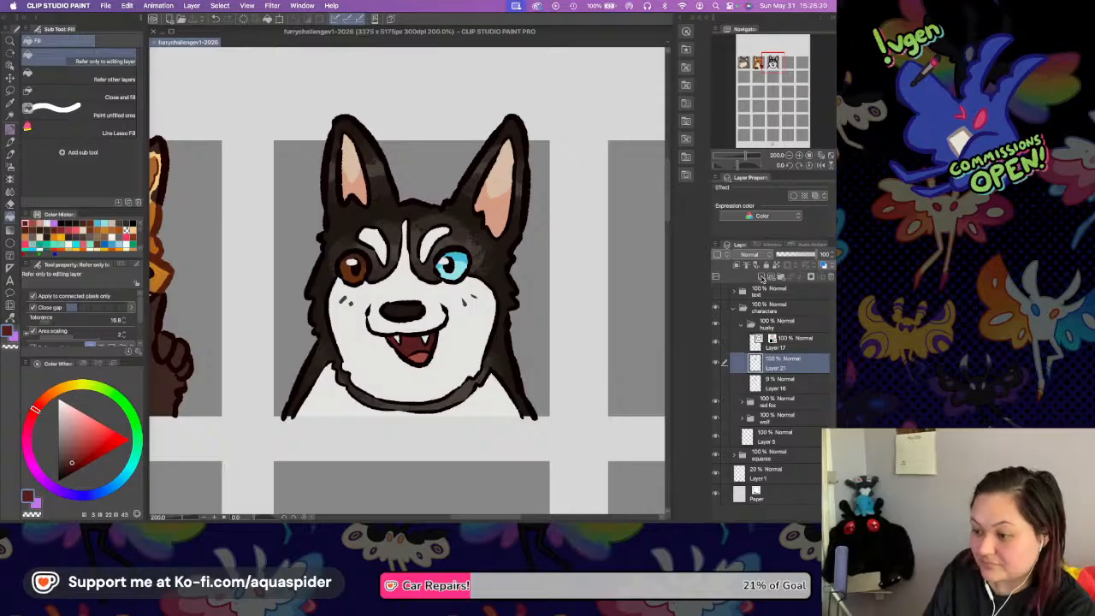
{"action": "left_click", "coordinate": [785, 342]}
{"action": "key", "text": "super+shift+n"}
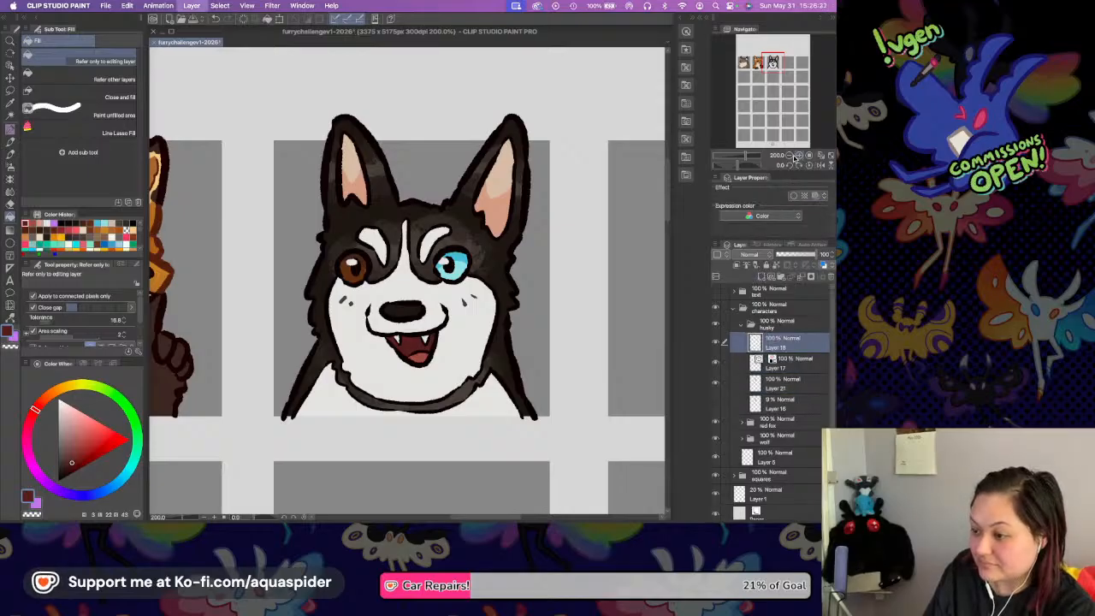
{"action": "left_click", "coordinate": [797, 157]}
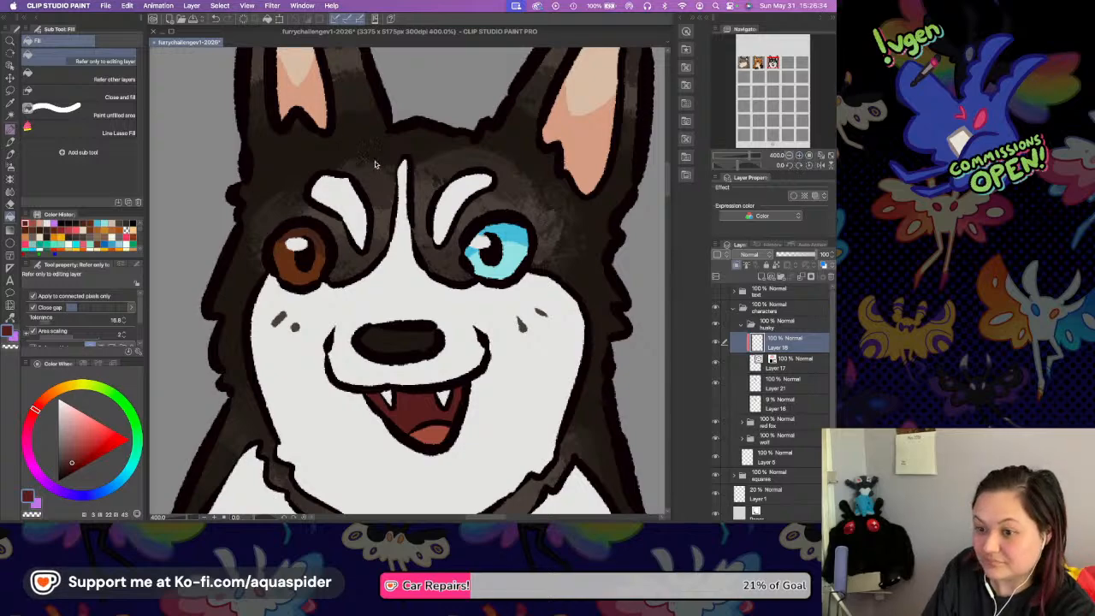
Recolour the outline of the inner ear above the brown eye with the brown sampled from that eye, using the Rough Liner pen.
{"action": "key", "text": "i"}
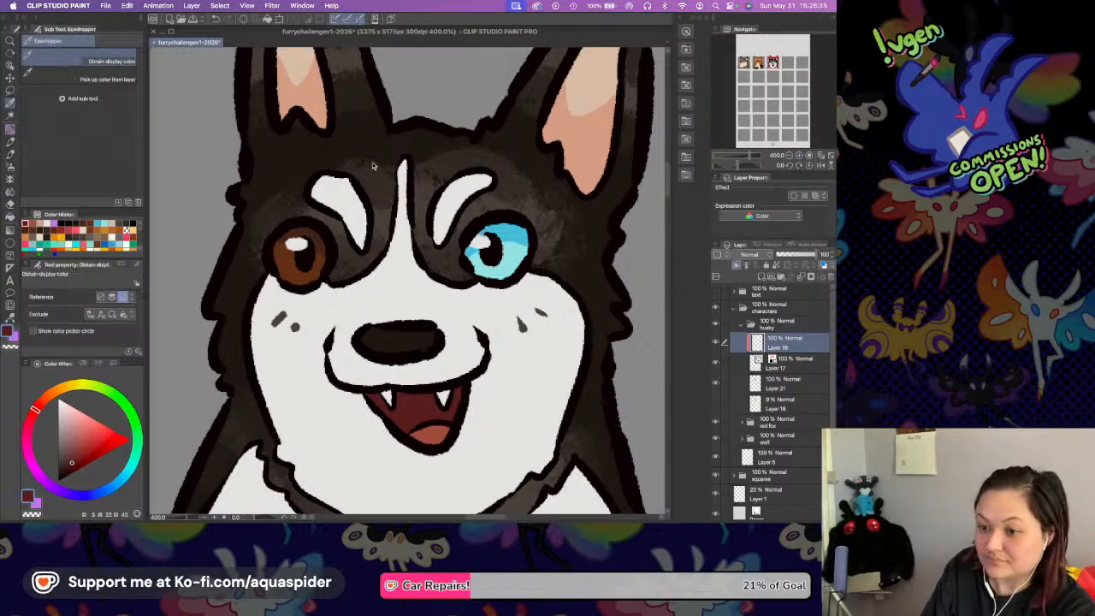
{"action": "key", "text": "g"}
{"action": "scroll", "coordinate": [382, 200], "scroll_direction": "up", "scroll_amount": 5}
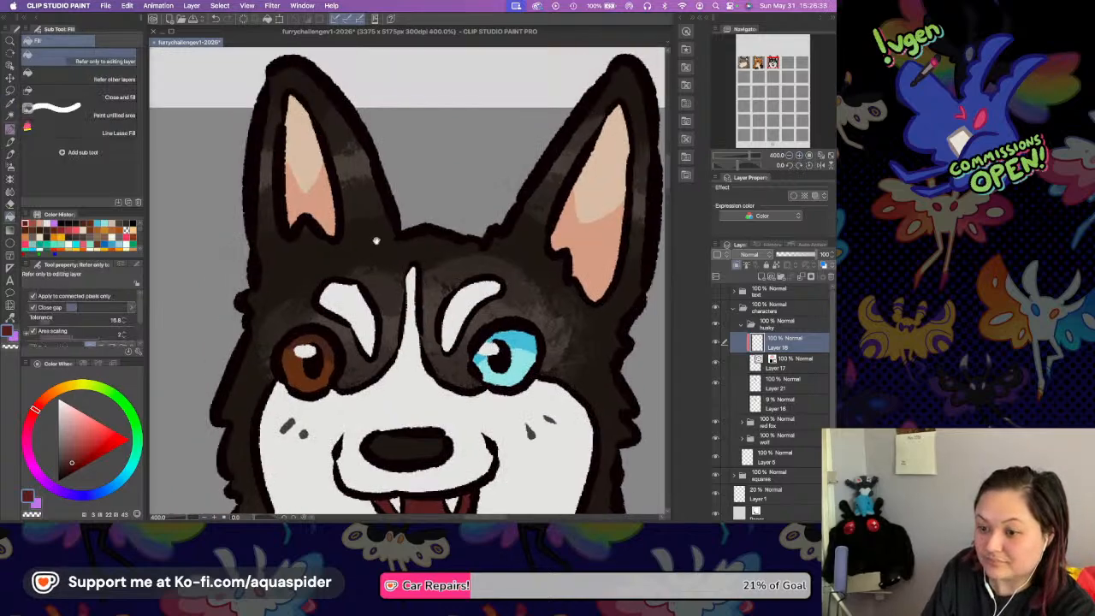
{"action": "key", "text": "i"}
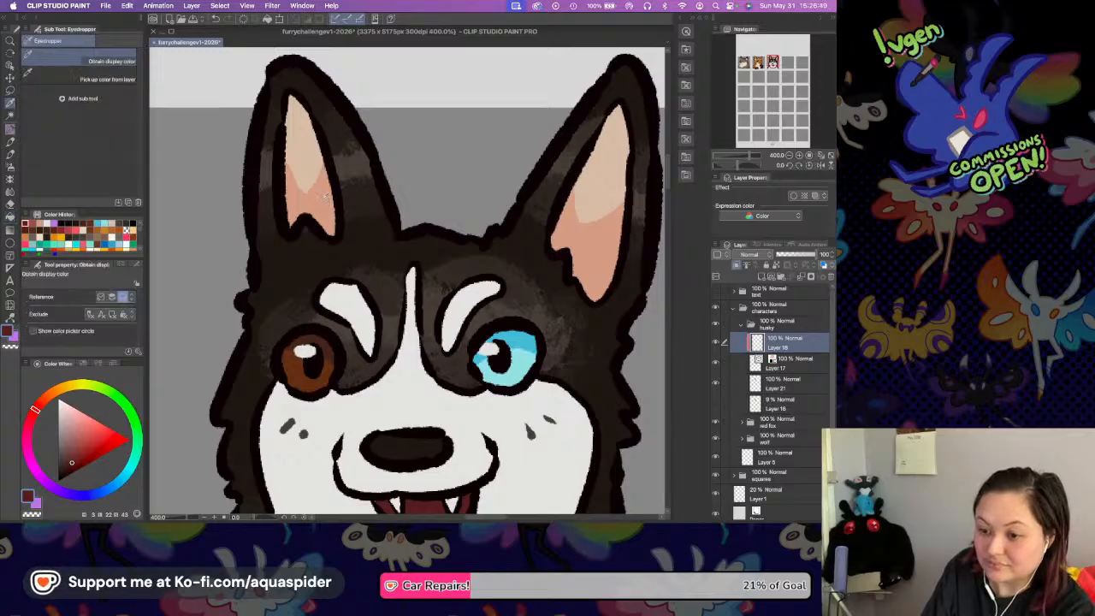
{"action": "left_click", "coordinate": [325, 198]}
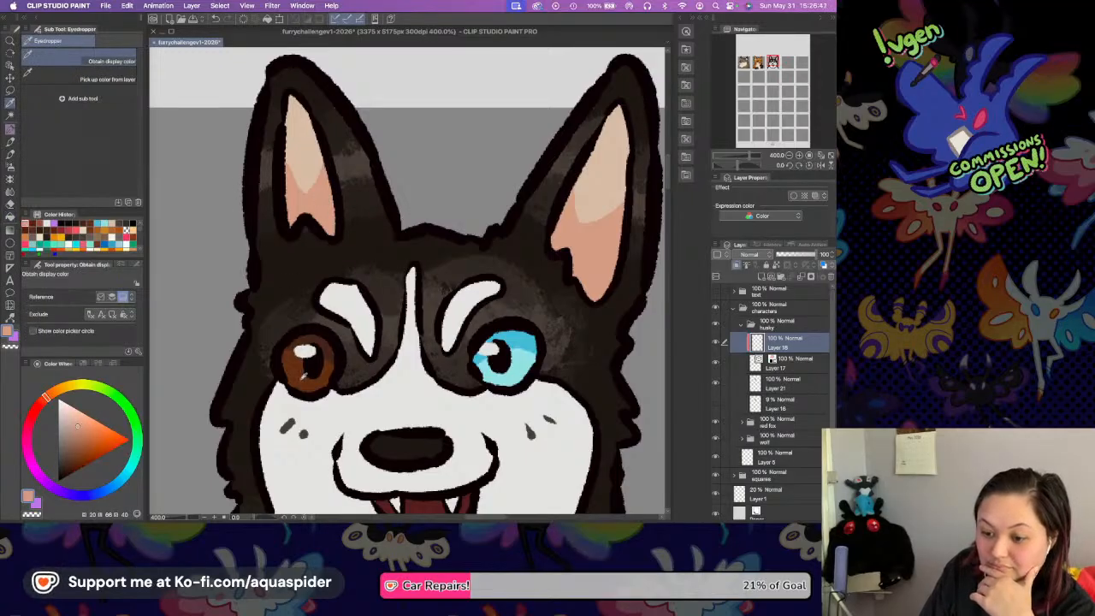
{"action": "left_click", "coordinate": [281, 355]}
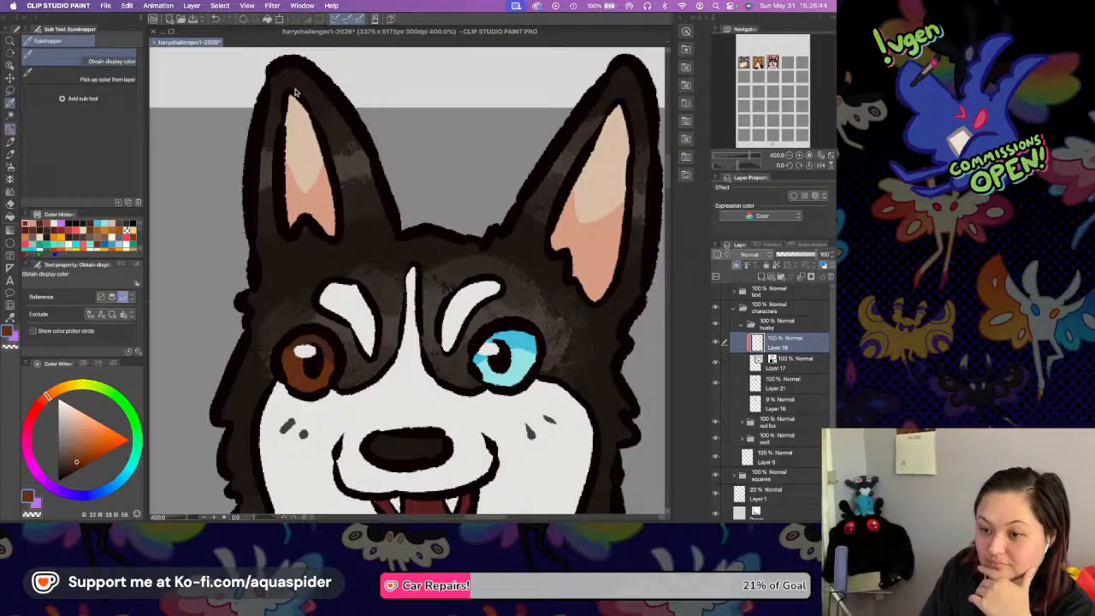
{"action": "key", "text": "p"}
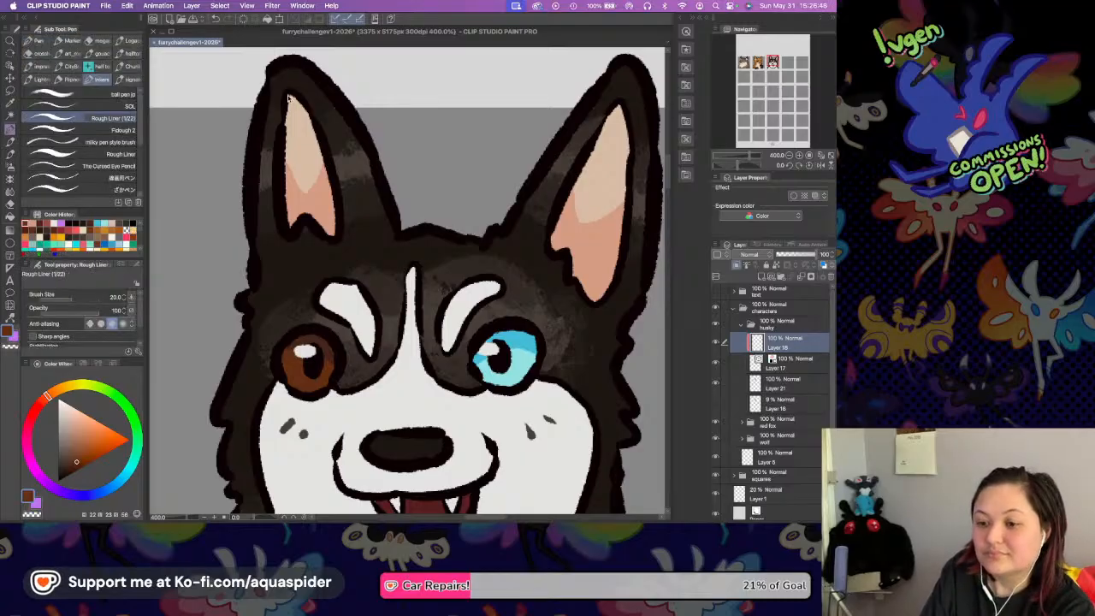
{"action": "mouse_move", "coordinate": [291, 90]}
{"action": "left_mouse_down"}
{"action": "mouse_move", "coordinate": [279, 103]}
{"action": "mouse_move", "coordinate": [276, 205]}
{"action": "mouse_move", "coordinate": [279, 150]}
{"action": "left_mouse_up"}
{"action": "mouse_move", "coordinate": [291, 91]}
{"action": "left_mouse_down"}
{"action": "mouse_move", "coordinate": [318, 118]}
{"action": "mouse_move", "coordinate": [337, 183]}
{"action": "left_mouse_up"}
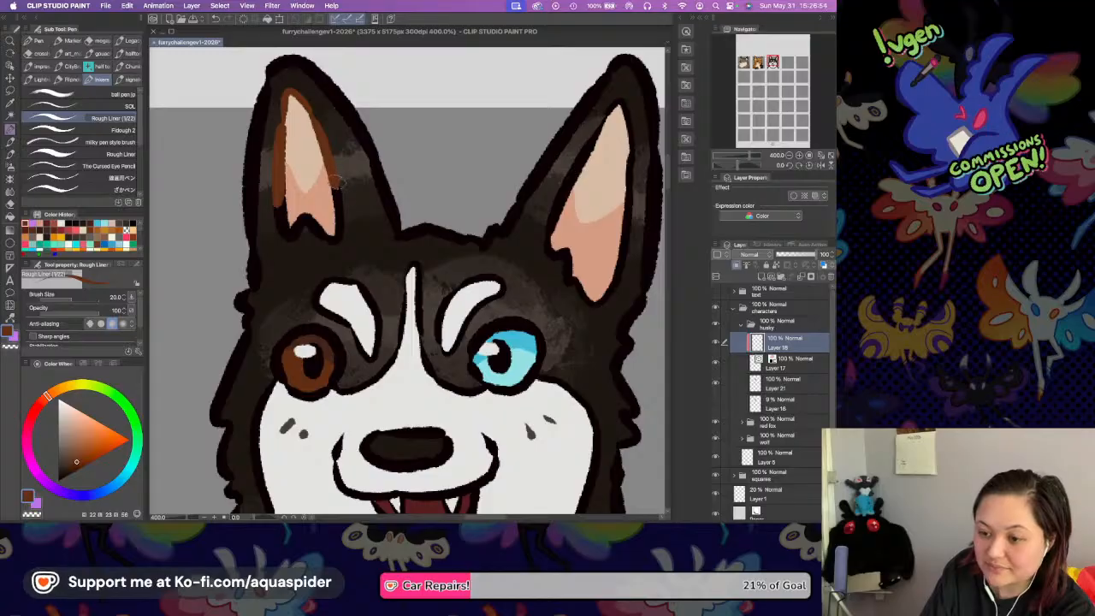
{"action": "left_click_drag", "start_coordinate": [338, 183], "coordinate": [340, 239]}
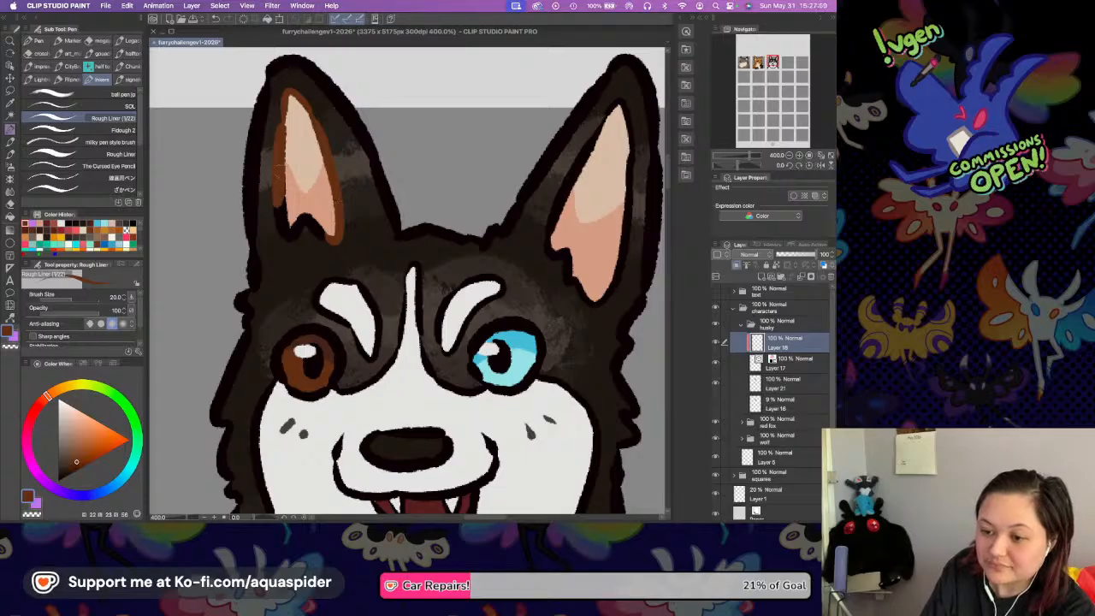
{"action": "left_click_drag", "start_coordinate": [274, 183], "coordinate": [289, 238]}
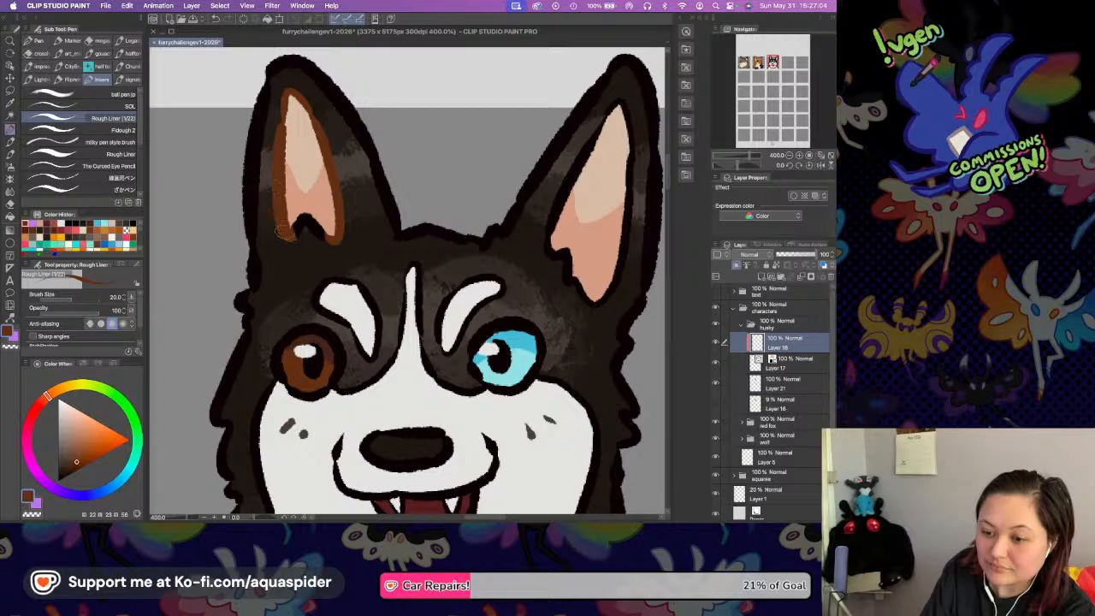
{"action": "mouse_move", "coordinate": [306, 220]}
{"action": "left_mouse_down"}
{"action": "mouse_move", "coordinate": [292, 236]}
{"action": "mouse_move", "coordinate": [327, 239]}
{"action": "left_mouse_up"}
Recolour the outline of the other inner ear with the same brown at brush size 30.
{"action": "scroll", "coordinate": [565, 171], "scroll_direction": "right", "scroll_amount": 5}
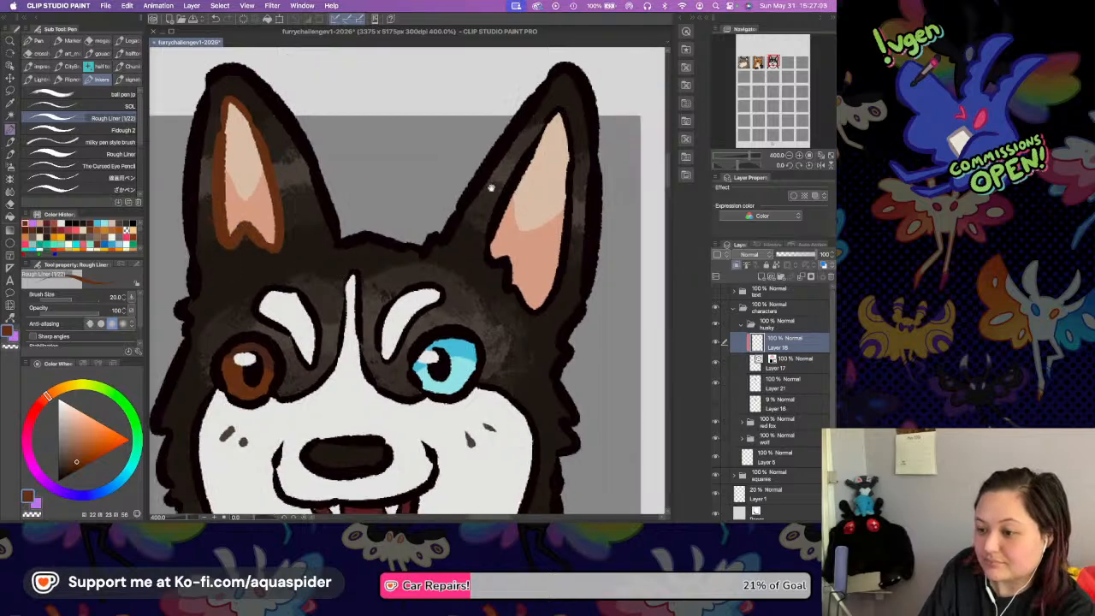
{"action": "key", "text": "bracketright"}
{"action": "left_click_drag", "start_coordinate": [519, 108], "coordinate": [521, 216]}
{"action": "mouse_move", "coordinate": [518, 109]}
{"action": "left_mouse_down"}
{"action": "mouse_move", "coordinate": [524, 244]}
{"action": "mouse_move", "coordinate": [526, 221]}
{"action": "mouse_move", "coordinate": [520, 270]}
{"action": "mouse_move", "coordinate": [492, 315]}
{"action": "left_mouse_up"}
{"action": "mouse_move", "coordinate": [522, 101]}
{"action": "left_mouse_down"}
{"action": "mouse_move", "coordinate": [476, 178]}
{"action": "mouse_move", "coordinate": [480, 147]}
{"action": "mouse_move", "coordinate": [434, 251]}
{"action": "mouse_move", "coordinate": [458, 211]}
{"action": "mouse_move", "coordinate": [439, 230]}
{"action": "mouse_move", "coordinate": [436, 250]}
{"action": "mouse_move", "coordinate": [462, 270]}
{"action": "left_mouse_up"}
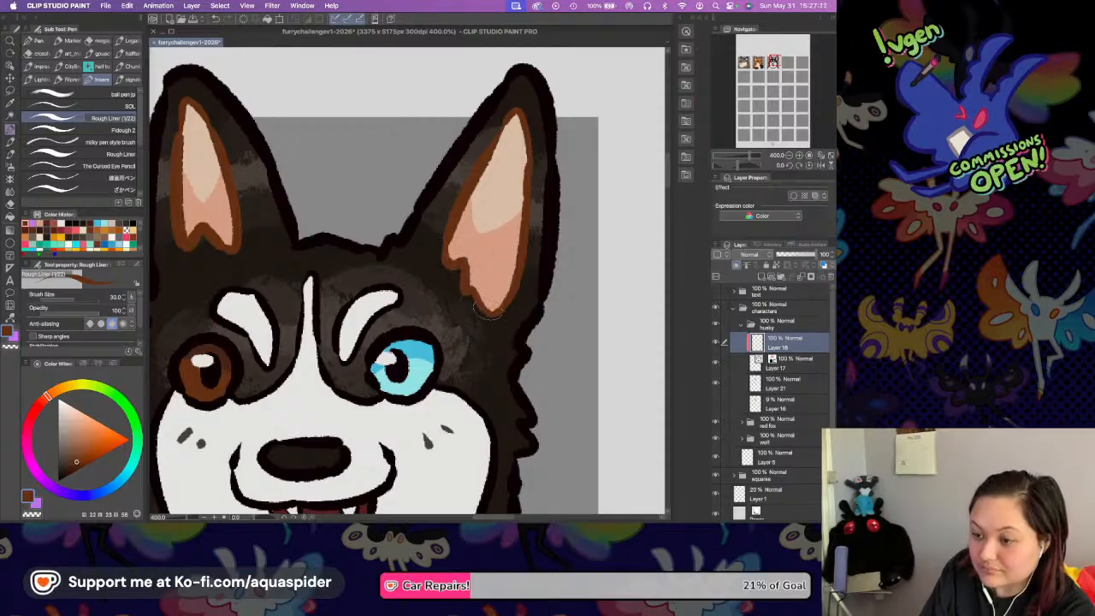
Add another layer directly above the husky's line art, clipped to it, below the brown ear outline layer.
{"action": "scroll", "coordinate": [492, 196], "scroll_direction": "down", "scroll_amount": 3}
{"action": "scroll", "coordinate": [530, 231], "scroll_direction": "up", "scroll_amount": 3}
{"action": "left_click", "coordinate": [792, 360]}
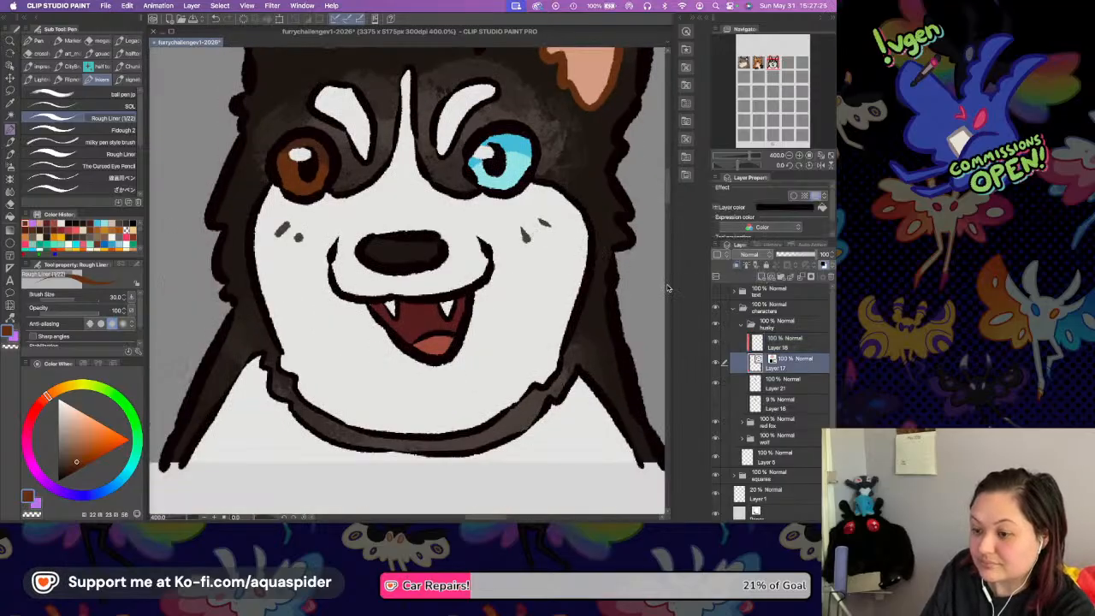
{"action": "key", "text": "super+shift+n"}
Recolour the lines around the forehead blaze and both white brow markings with a grey lightened from the sampled dark fur.
{"action": "key", "text": "i"}
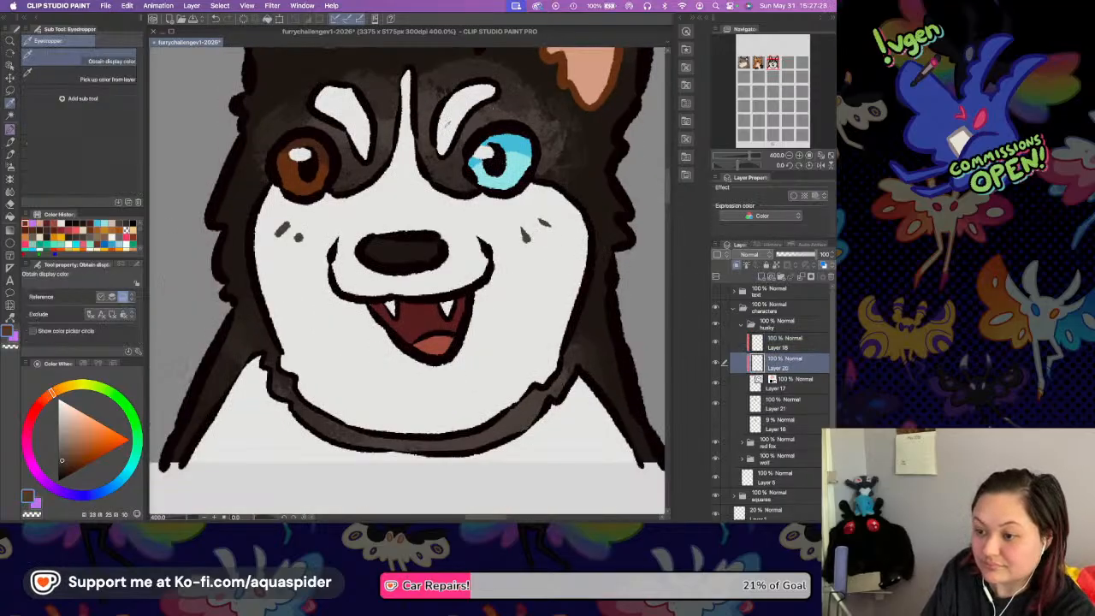
{"action": "left_click", "coordinate": [497, 111]}
{"action": "left_click", "coordinate": [60, 448]}
{"action": "key", "text": "p"}
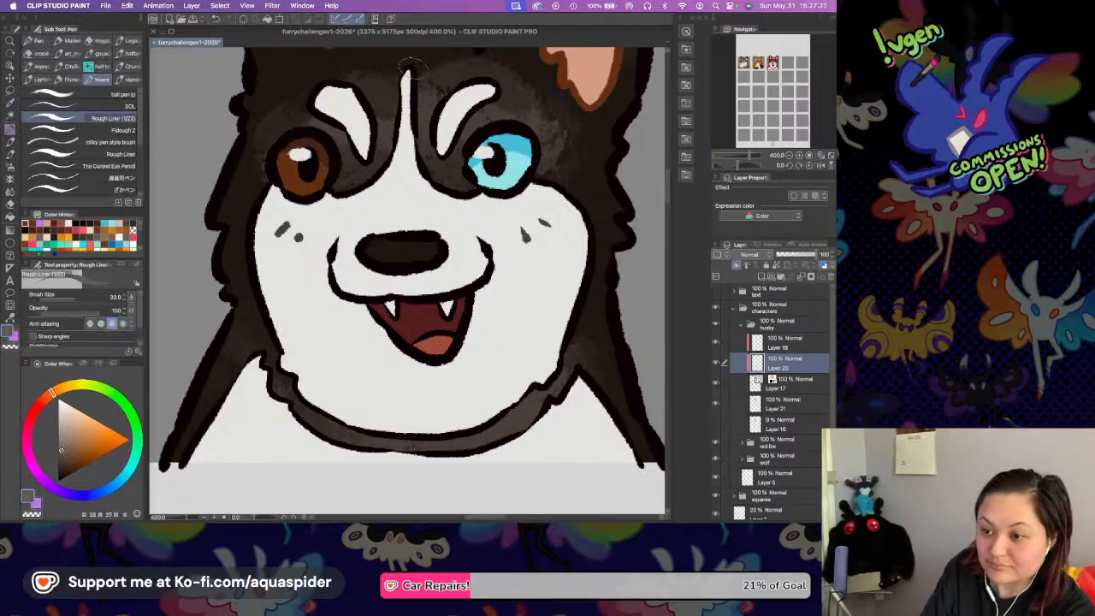
{"action": "left_click_drag", "start_coordinate": [407, 65], "coordinate": [381, 175]}
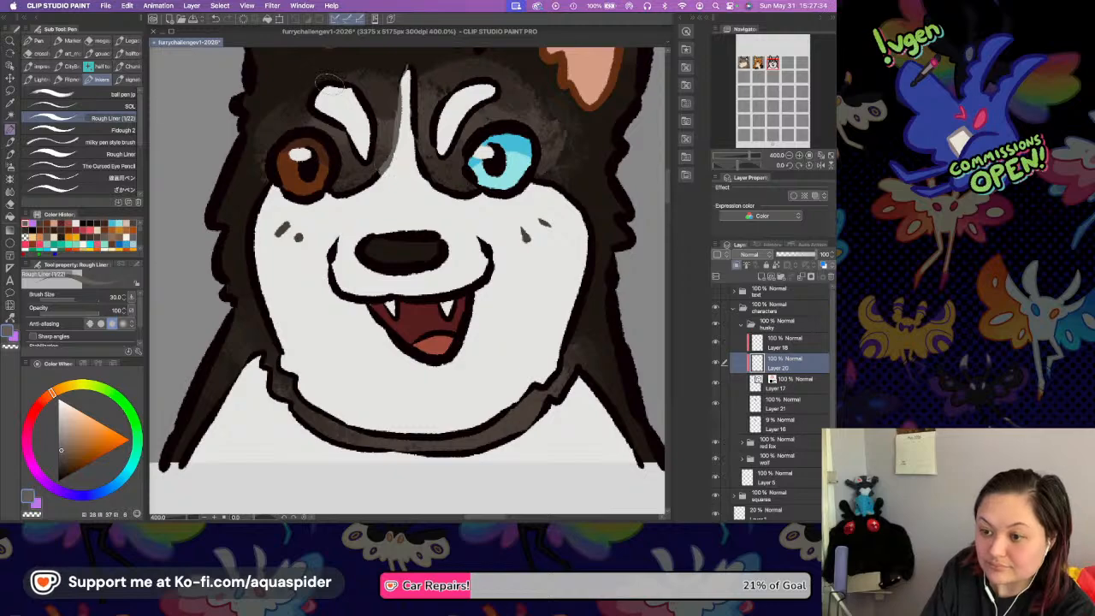
{"action": "mouse_move", "coordinate": [308, 96]}
{"action": "left_mouse_down"}
{"action": "mouse_move", "coordinate": [349, 113]}
{"action": "mouse_move", "coordinate": [331, 113]}
{"action": "mouse_move", "coordinate": [363, 158]}
{"action": "mouse_move", "coordinate": [371, 98]}
{"action": "mouse_move", "coordinate": [352, 68]}
{"action": "mouse_move", "coordinate": [304, 90]}
{"action": "left_mouse_up"}
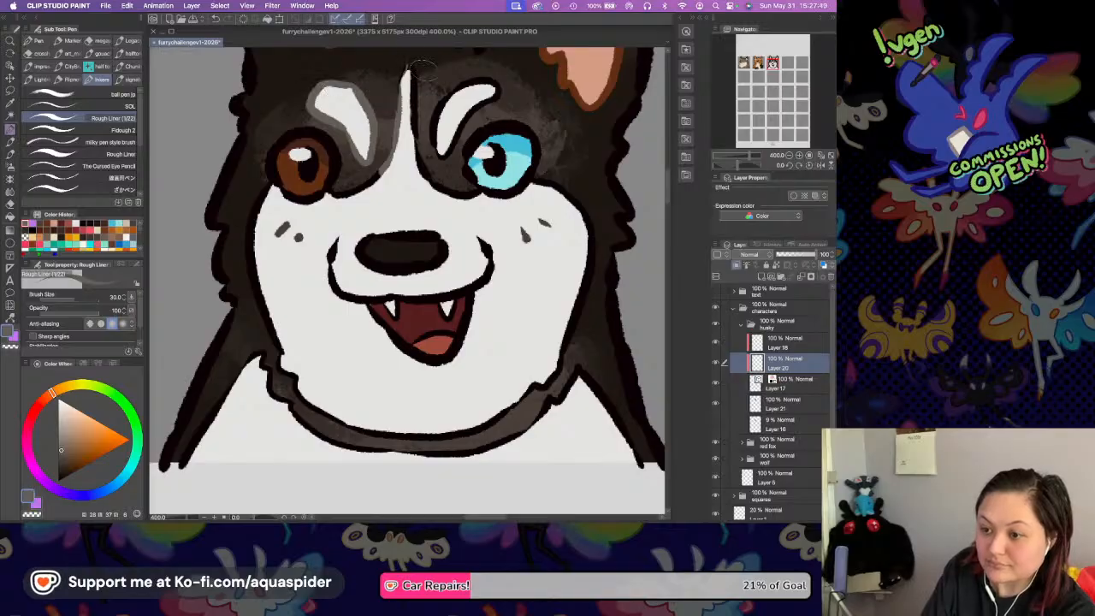
{"action": "mouse_move", "coordinate": [411, 69]}
{"action": "left_mouse_down"}
{"action": "mouse_move", "coordinate": [395, 137]}
{"action": "mouse_move", "coordinate": [425, 105]}
{"action": "mouse_move", "coordinate": [414, 98]}
{"action": "mouse_move", "coordinate": [411, 167]}
{"action": "mouse_move", "coordinate": [448, 99]}
{"action": "mouse_move", "coordinate": [495, 75]}
{"action": "mouse_move", "coordinate": [448, 139]}
{"action": "left_mouse_up"}
{"action": "left_click_drag", "start_coordinate": [456, 94], "coordinate": [500, 83]}
{"action": "left_click_drag", "start_coordinate": [468, 122], "coordinate": [443, 159]}
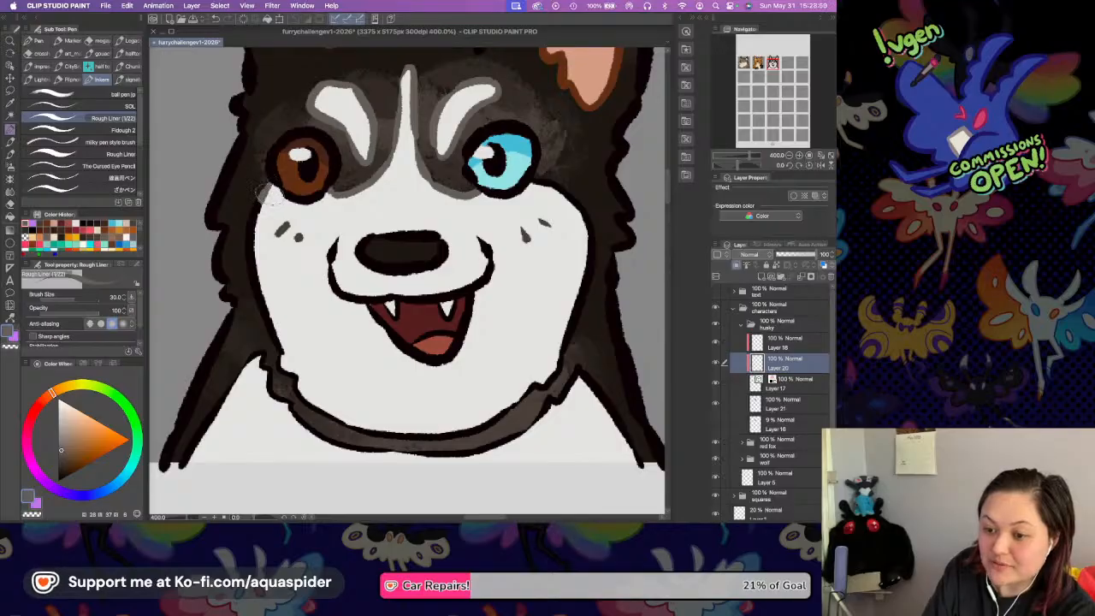
Recolour the cheek line below the brown eye, the adjoining chest line and the lines of the dark neck band grey.
{"action": "mouse_move", "coordinate": [253, 192]}
{"action": "left_mouse_down"}
{"action": "mouse_move", "coordinate": [249, 254]}
{"action": "mouse_move", "coordinate": [284, 325]}
{"action": "left_mouse_up"}
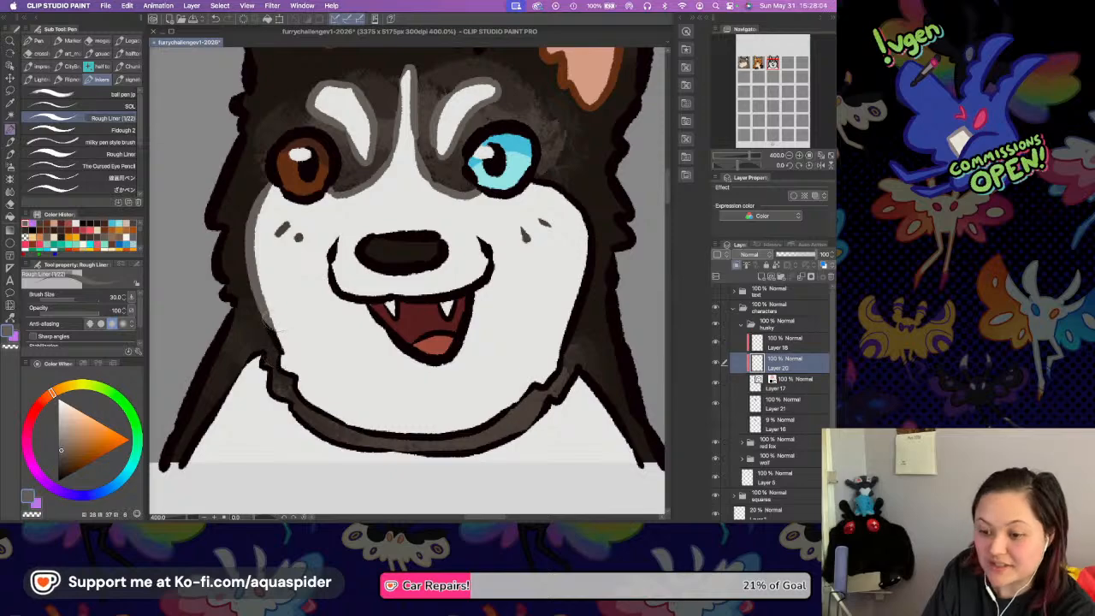
{"action": "mouse_move", "coordinate": [261, 315]}
{"action": "left_mouse_down"}
{"action": "mouse_move", "coordinate": [273, 356]}
{"action": "mouse_move", "coordinate": [310, 395]}
{"action": "left_mouse_up"}
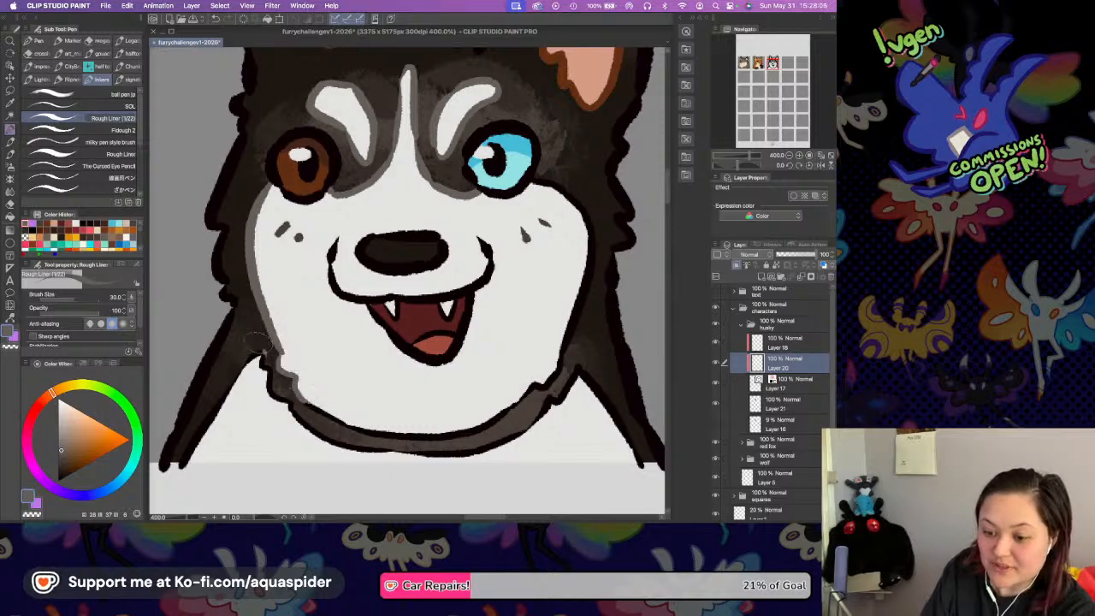
{"action": "mouse_move", "coordinate": [256, 340]}
{"action": "left_mouse_down"}
{"action": "mouse_move", "coordinate": [276, 406]}
{"action": "mouse_move", "coordinate": [319, 436]}
{"action": "left_mouse_up"}
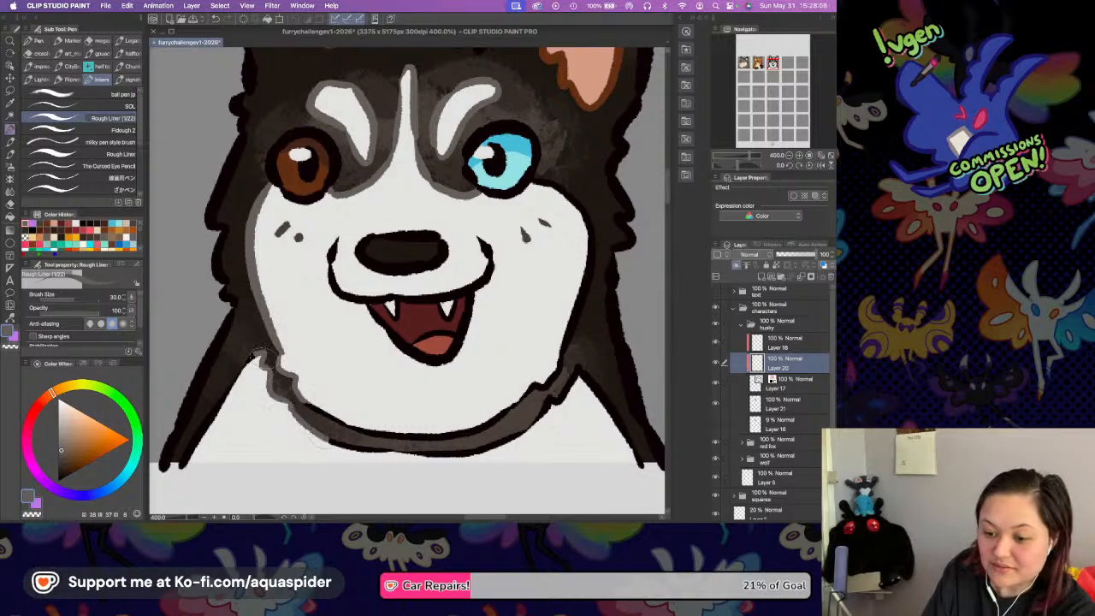
{"action": "mouse_move", "coordinate": [262, 352]}
{"action": "left_mouse_down"}
{"action": "mouse_move", "coordinate": [231, 376]}
{"action": "mouse_move", "coordinate": [183, 467]}
{"action": "left_mouse_up"}
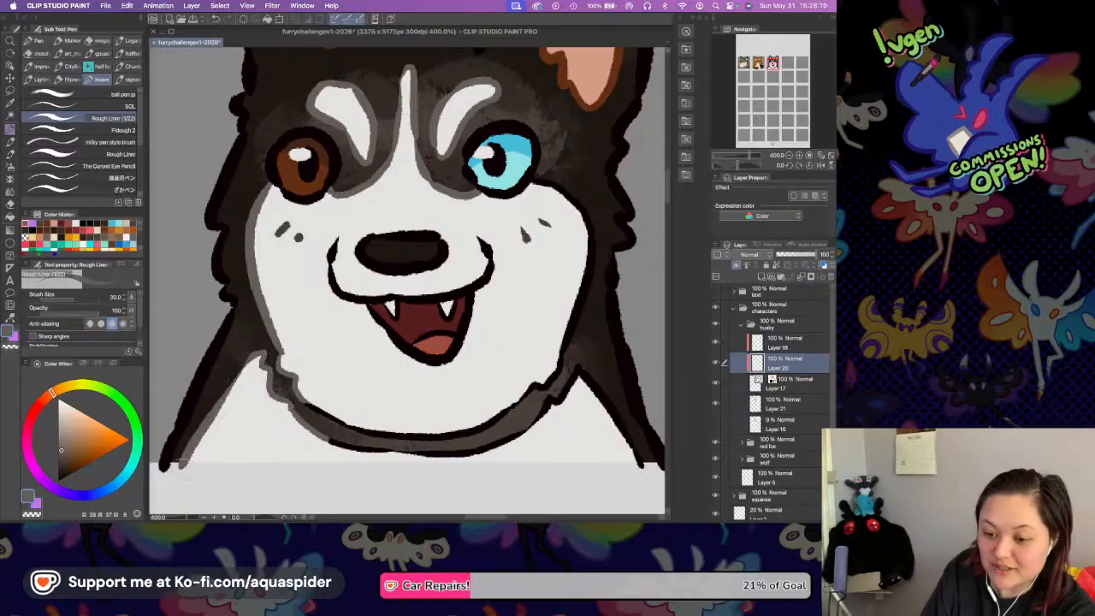
{"action": "left_click_drag", "start_coordinate": [282, 384], "coordinate": [412, 443]}
{"action": "mouse_move", "coordinate": [301, 392]}
{"action": "left_mouse_down"}
{"action": "mouse_move", "coordinate": [338, 423]}
{"action": "mouse_move", "coordinate": [501, 416]}
{"action": "left_mouse_up"}
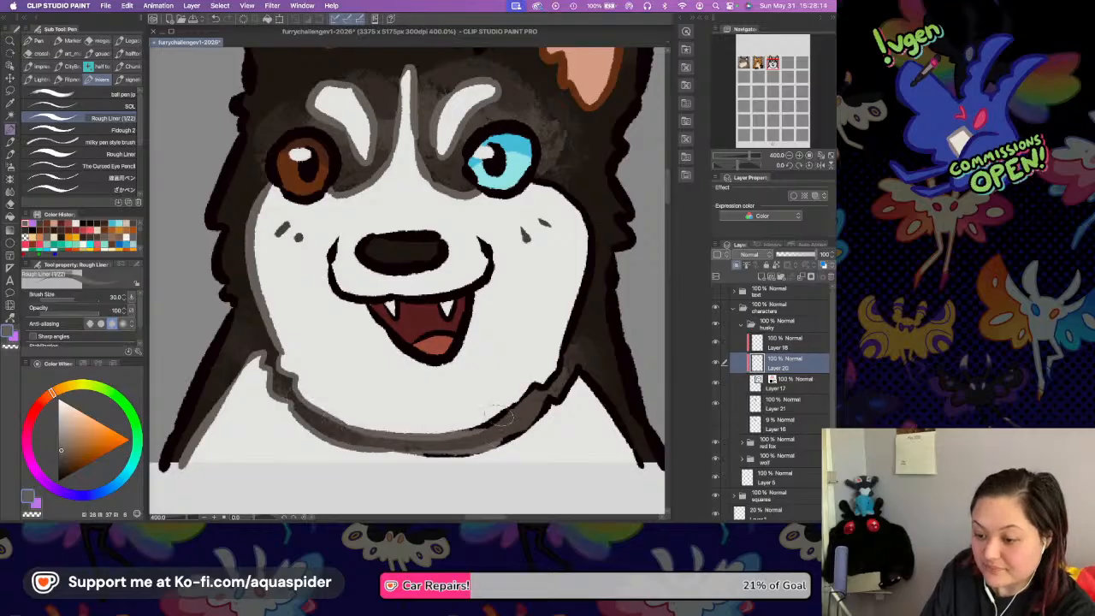
{"action": "mouse_move", "coordinate": [408, 432]}
{"action": "left_mouse_down"}
{"action": "mouse_move", "coordinate": [503, 440]}
{"action": "mouse_move", "coordinate": [554, 398]}
{"action": "left_mouse_up"}
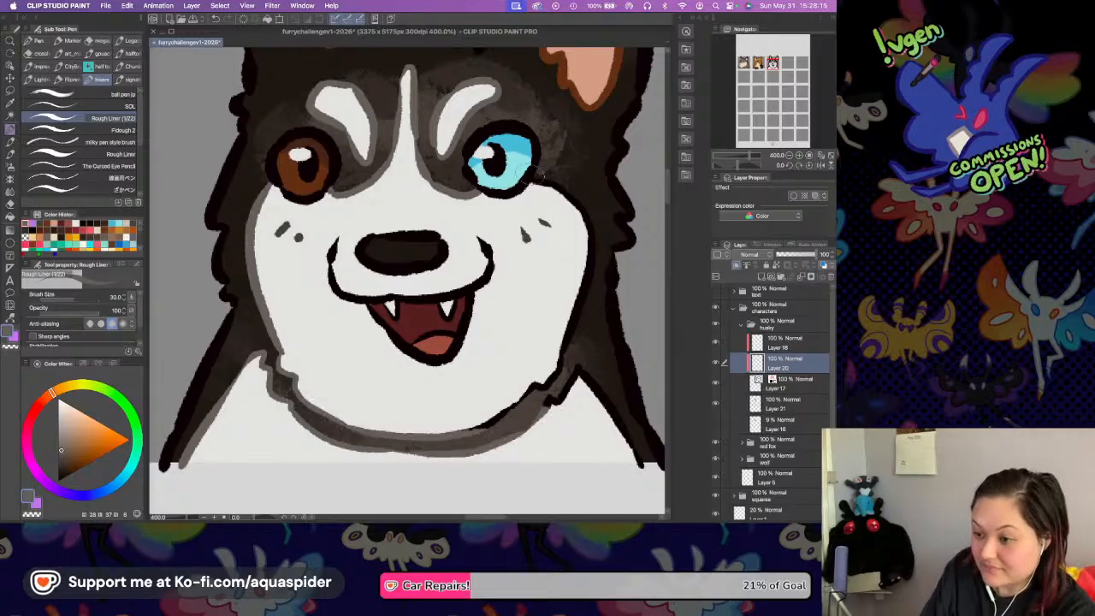
Recolour the cheek line below the cyan eye, the chest line on that side and the rest of the neck band grey.
{"action": "left_click_drag", "start_coordinate": [531, 178], "coordinate": [539, 183]}
{"action": "key", "text": "super+z"}
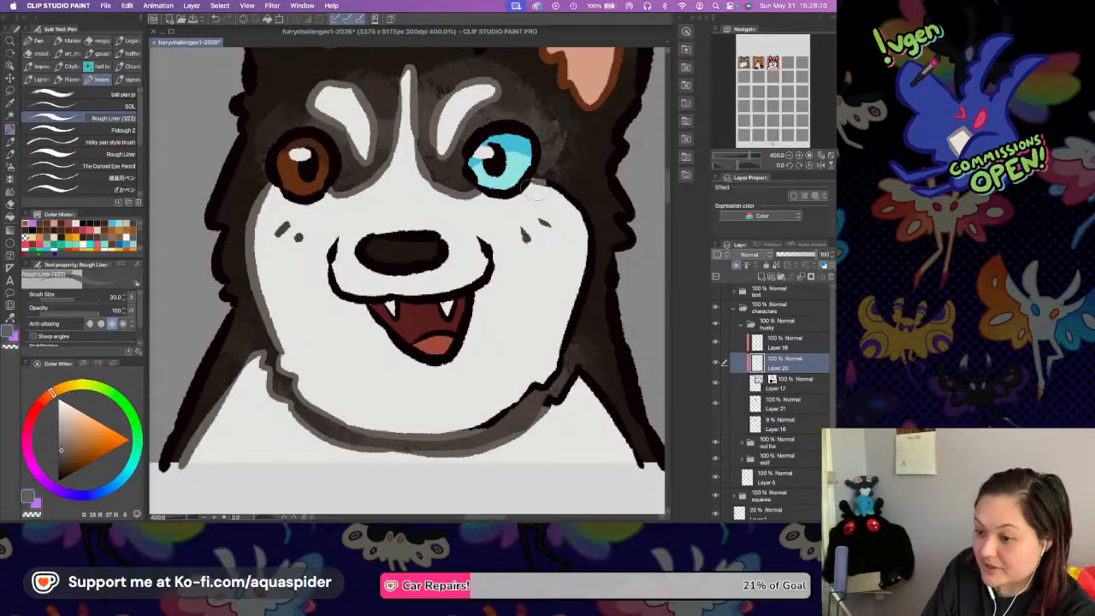
{"action": "mouse_move", "coordinate": [548, 181]}
{"action": "left_mouse_down"}
{"action": "mouse_move", "coordinate": [590, 227]}
{"action": "mouse_move", "coordinate": [574, 314]}
{"action": "mouse_move", "coordinate": [573, 289]}
{"action": "mouse_move", "coordinate": [591, 275]}
{"action": "mouse_move", "coordinate": [590, 291]}
{"action": "mouse_move", "coordinate": [535, 401]}
{"action": "mouse_move", "coordinate": [540, 385]}
{"action": "mouse_move", "coordinate": [458, 436]}
{"action": "left_mouse_up"}
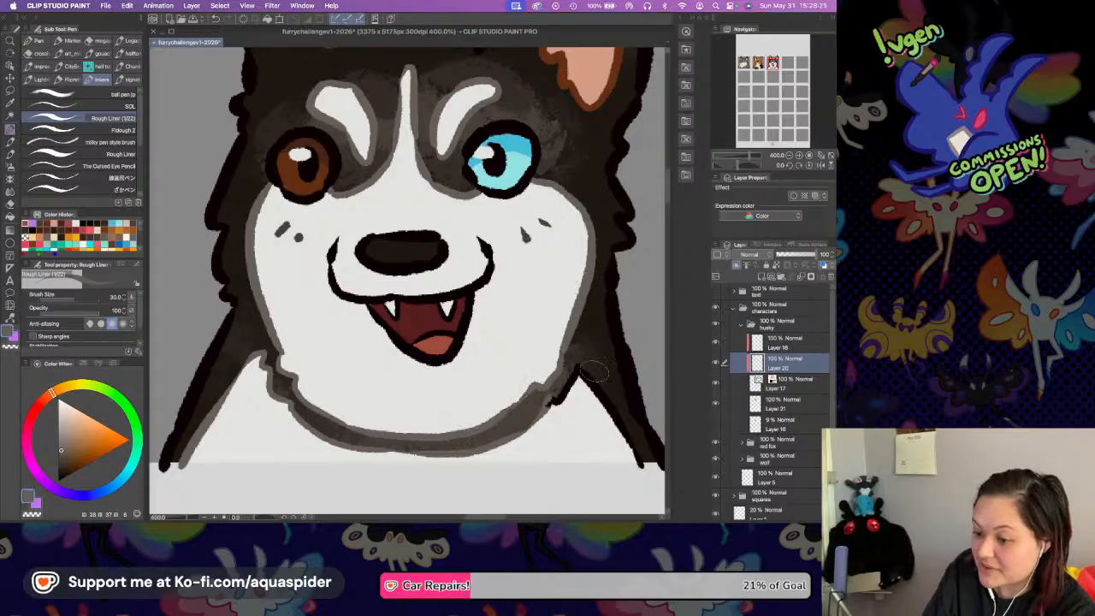
{"action": "left_click_drag", "start_coordinate": [578, 370], "coordinate": [641, 462]}
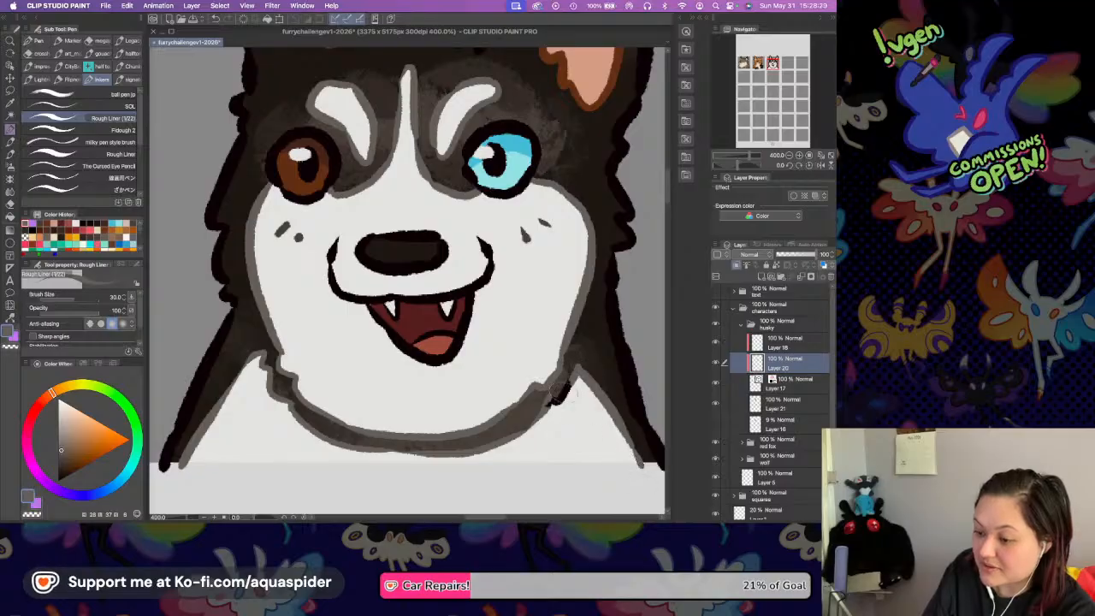
{"action": "left_click_drag", "start_coordinate": [574, 359], "coordinate": [535, 414]}
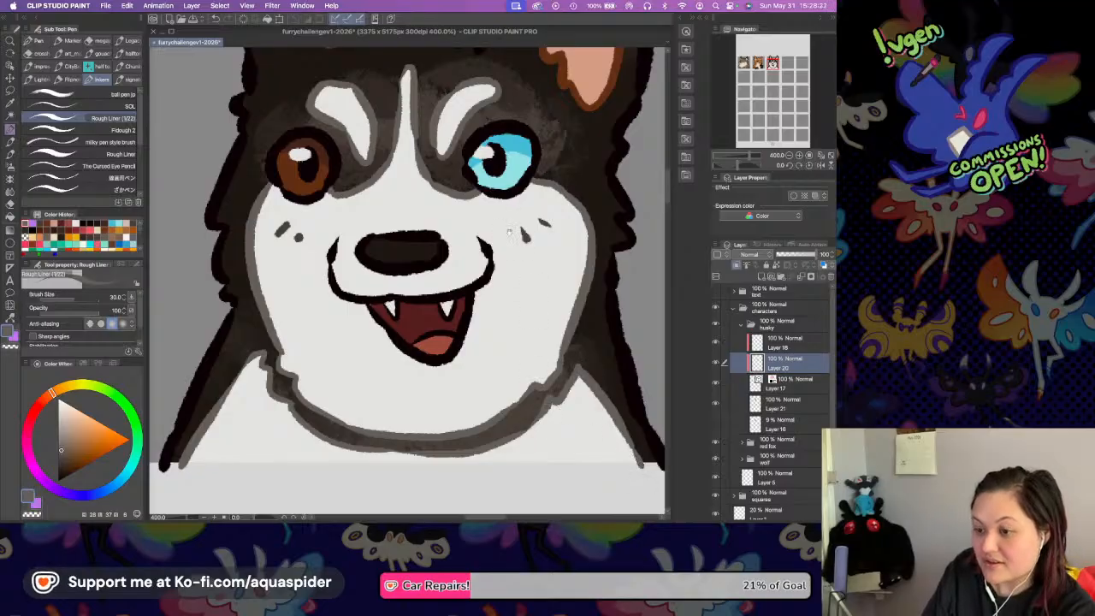
Recolour the muzzle lines on both sides of the husky's mouth grey, up to the mouth opening.
{"action": "left_click_drag", "start_coordinate": [508, 232], "coordinate": [506, 289]}
{"action": "mouse_move", "coordinate": [506, 251]}
{"action": "left_mouse_down"}
{"action": "mouse_move", "coordinate": [511, 305]}
{"action": "mouse_move", "coordinate": [487, 286]}
{"action": "mouse_move", "coordinate": [464, 209]}
{"action": "left_mouse_up"}
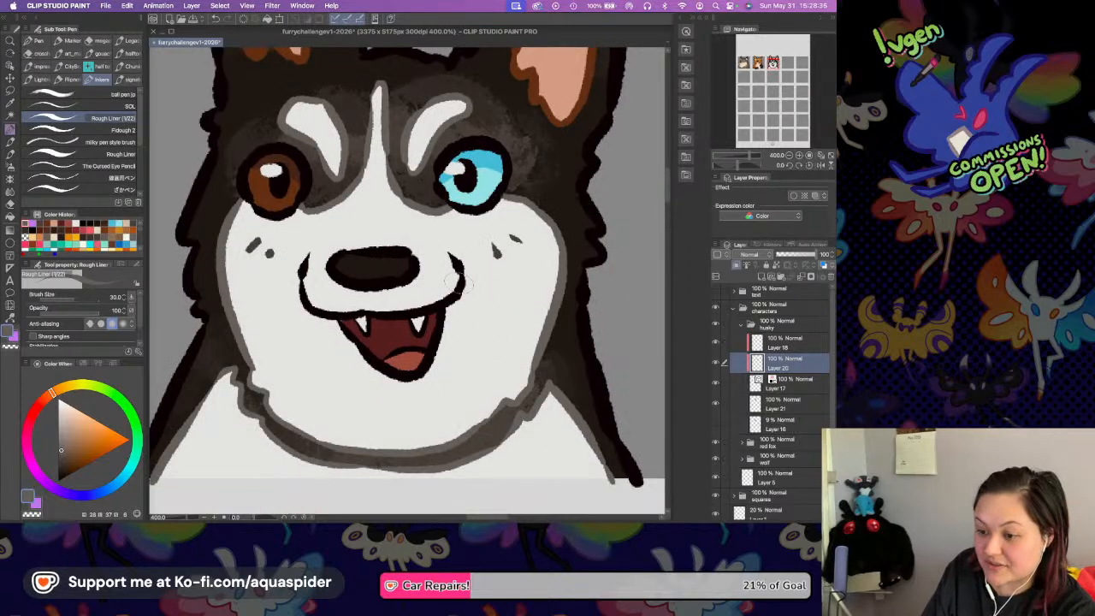
{"action": "left_click_drag", "start_coordinate": [440, 288], "coordinate": [457, 310]}
{"action": "left_click_drag", "start_coordinate": [443, 245], "coordinate": [469, 310]}
{"action": "left_click_drag", "start_coordinate": [308, 301], "coordinate": [332, 314]}
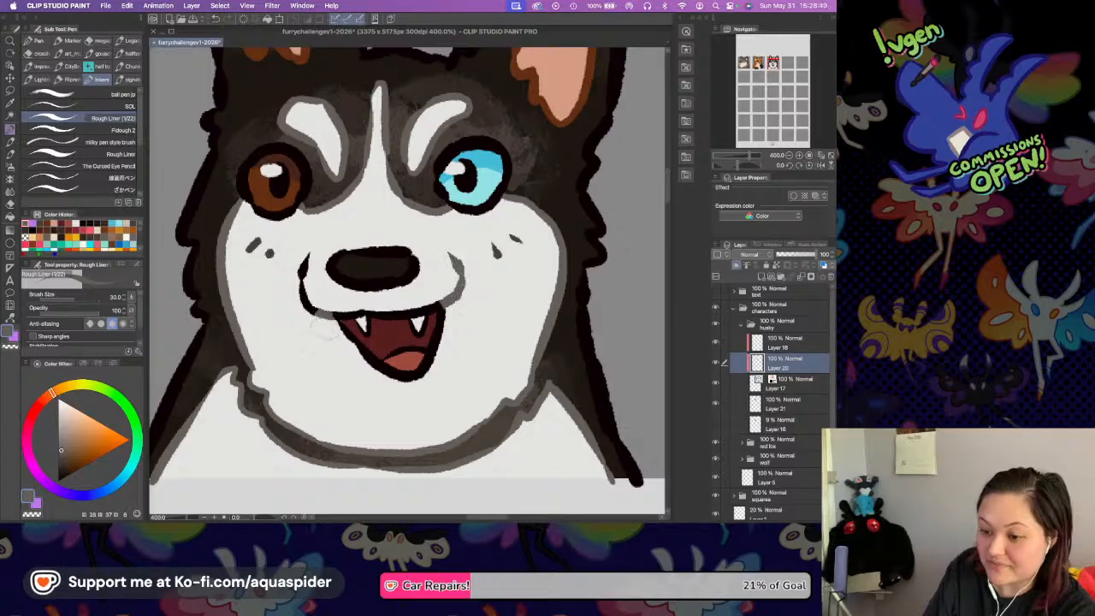
{"action": "left_click_drag", "start_coordinate": [306, 256], "coordinate": [311, 309]}
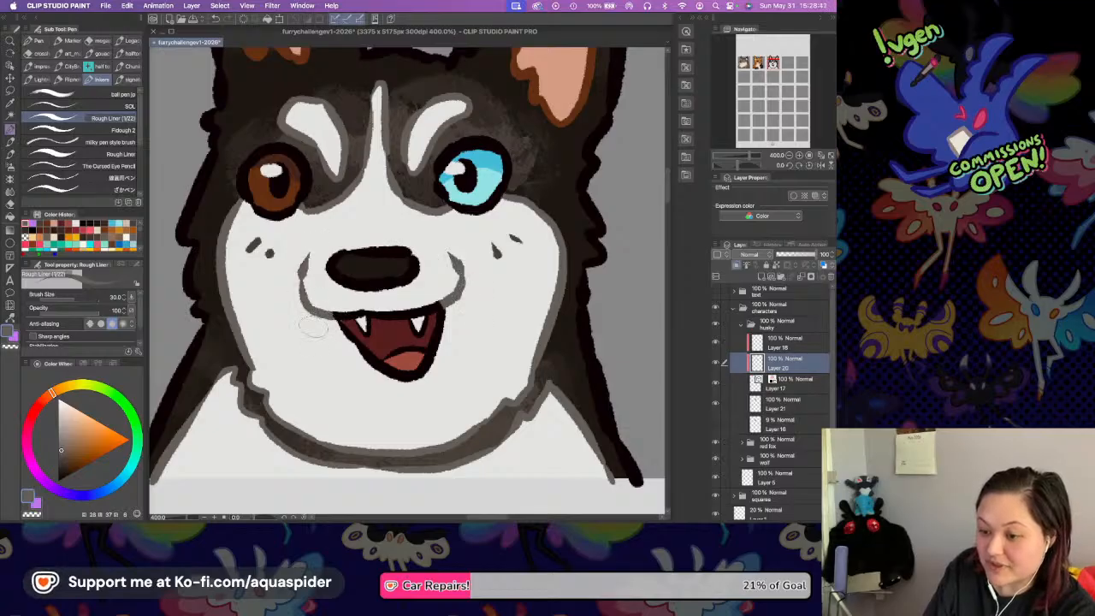
{"action": "left_click_drag", "start_coordinate": [463, 189], "coordinate": [478, 301]}
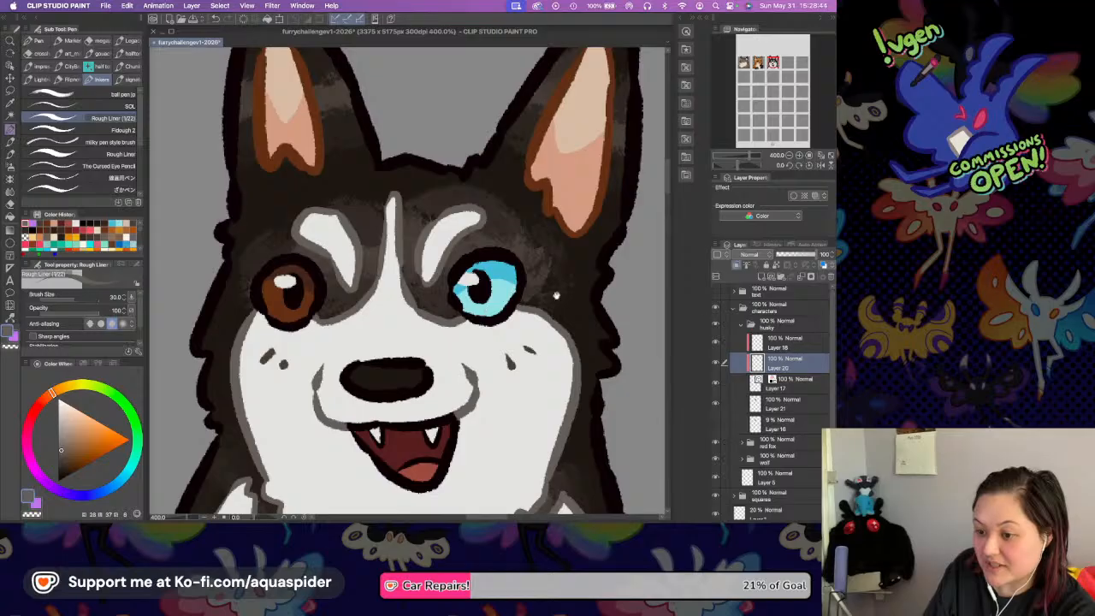
Merge the husky's two line art layers, Layer 18 and Layer 20, into one layer and save the file.
{"action": "left_click", "coordinate": [782, 339], "text": "super"}
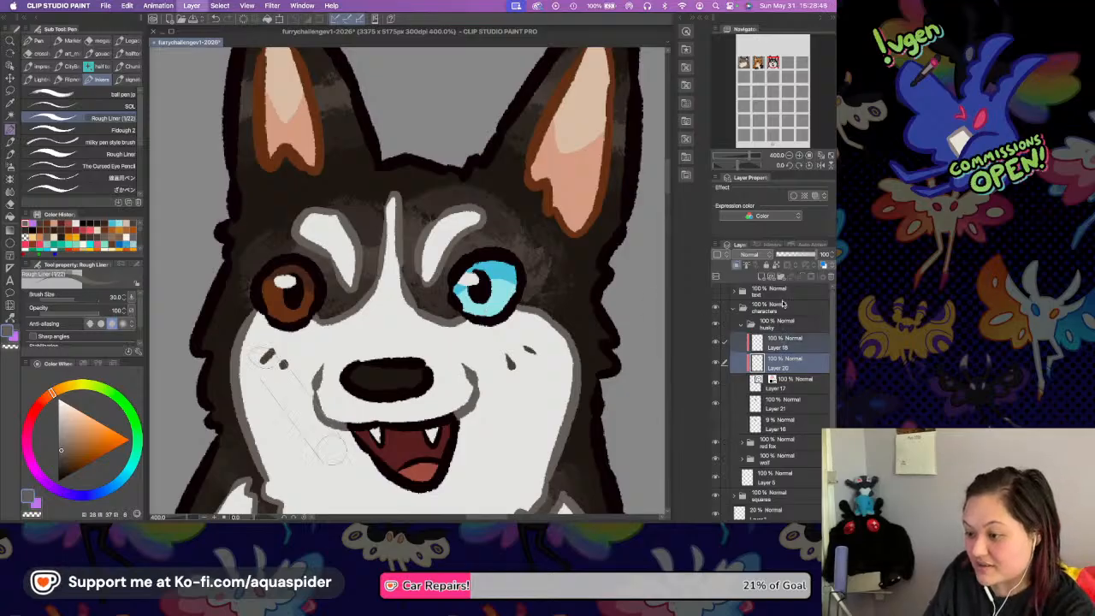
{"action": "key", "text": "shift+alt+e"}
{"action": "left_click", "coordinate": [788, 157]}
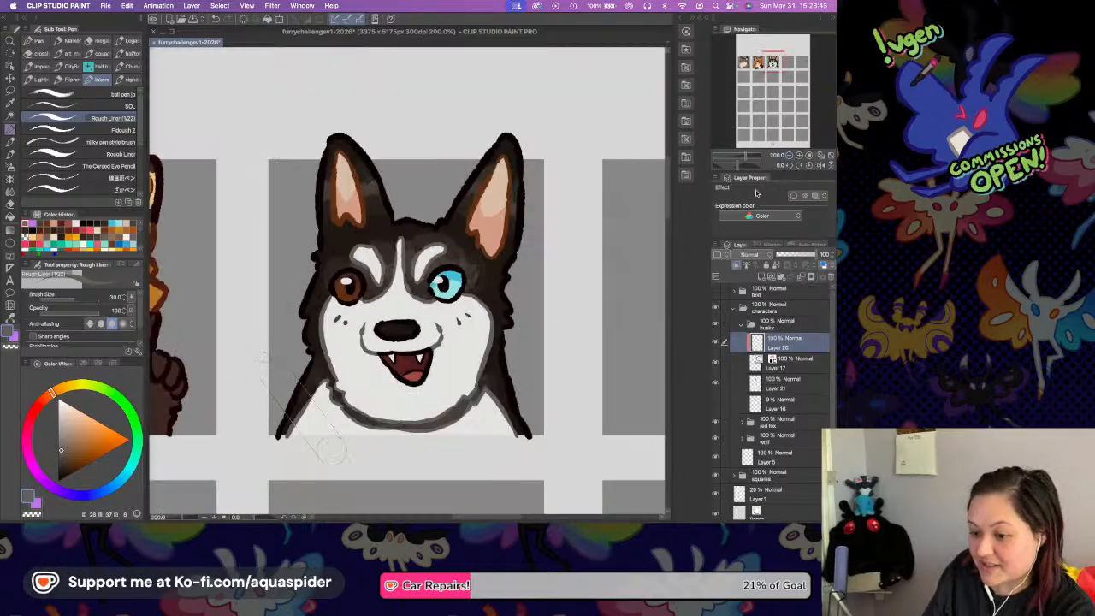
{"action": "key", "text": "super+s"}
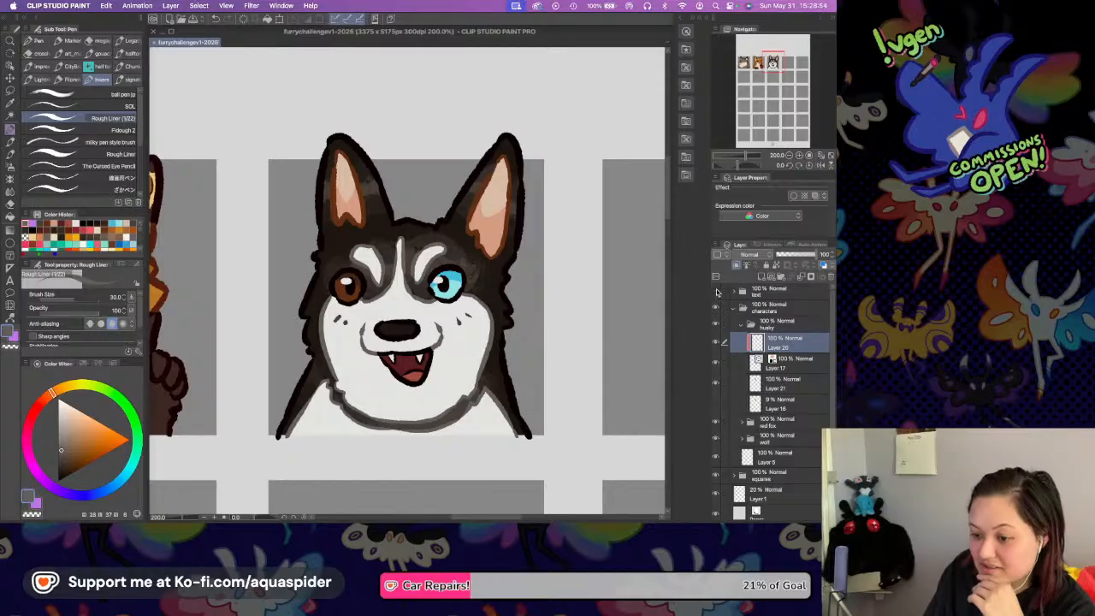
Make the text folder visible and collapse the finished husky folder.
{"action": "left_click", "coordinate": [716, 292]}
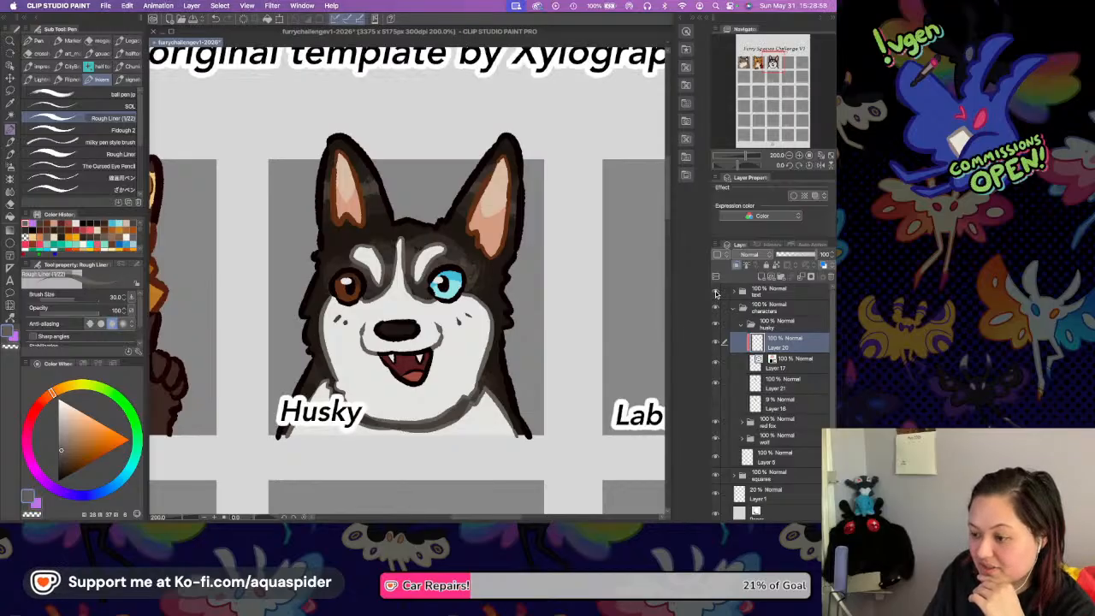
{"action": "left_click_drag", "start_coordinate": [487, 353], "coordinate": [307, 347]}
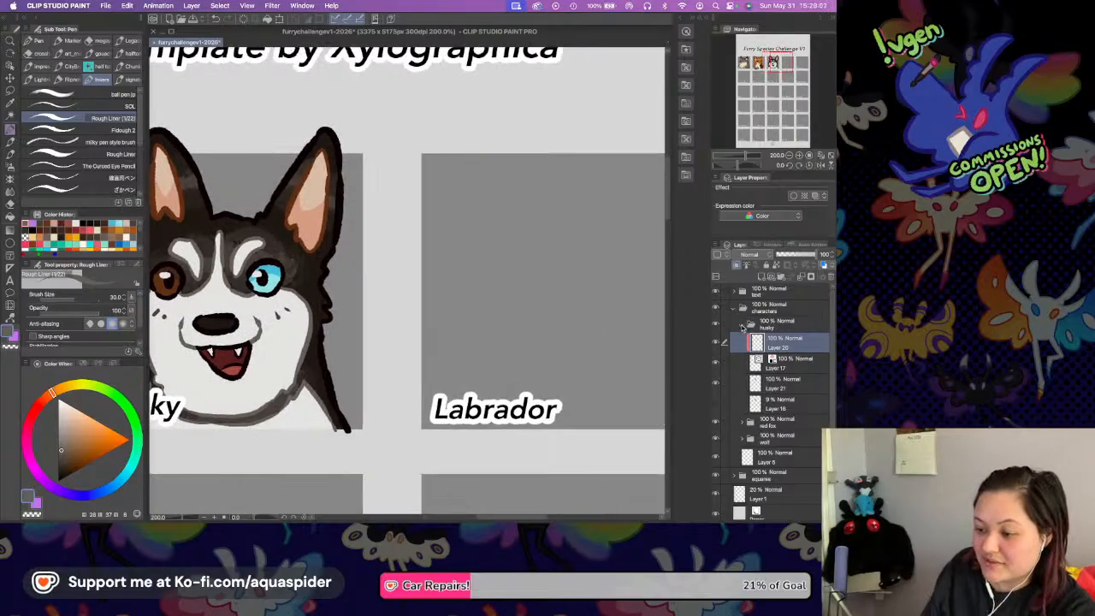
{"action": "left_click", "coordinate": [742, 325]}
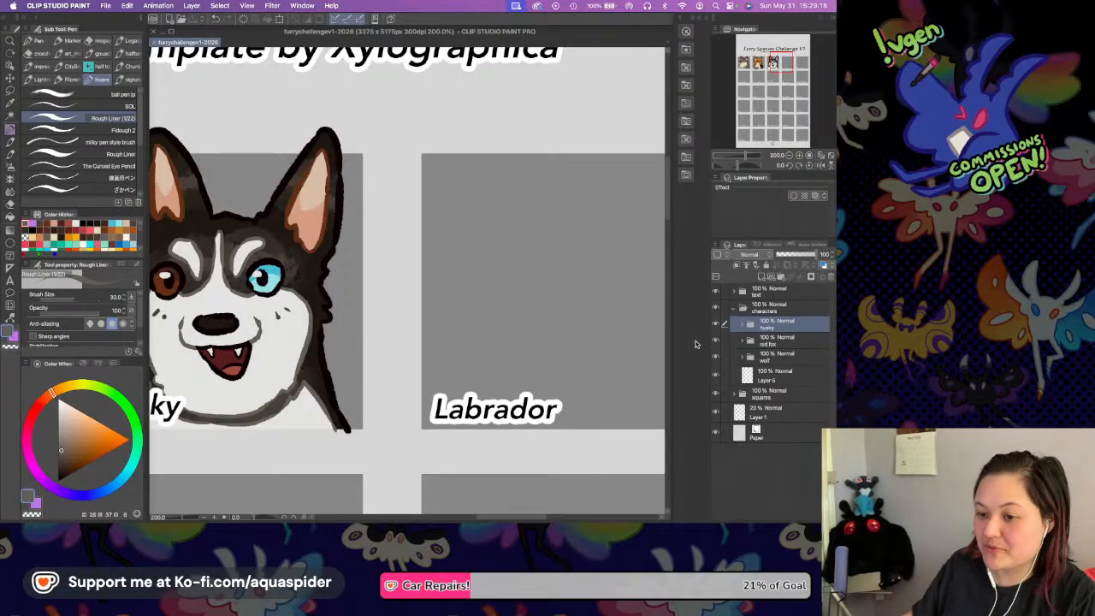
{"action": "left_click_drag", "start_coordinate": [472, 250], "coordinate": [435, 247]}
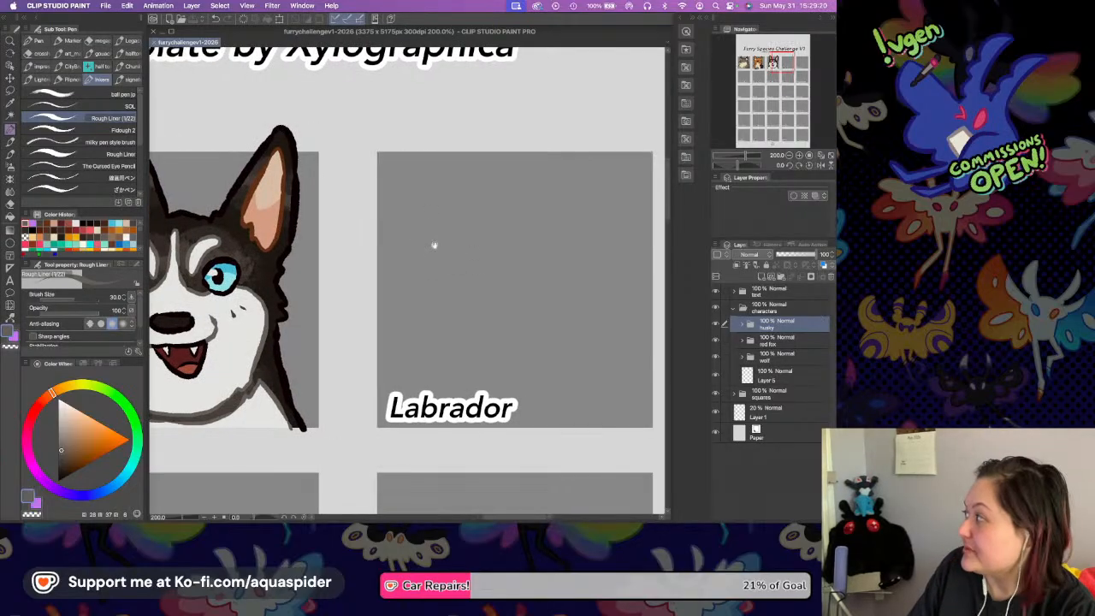
{"action": "key", "text": "super+Tab"}
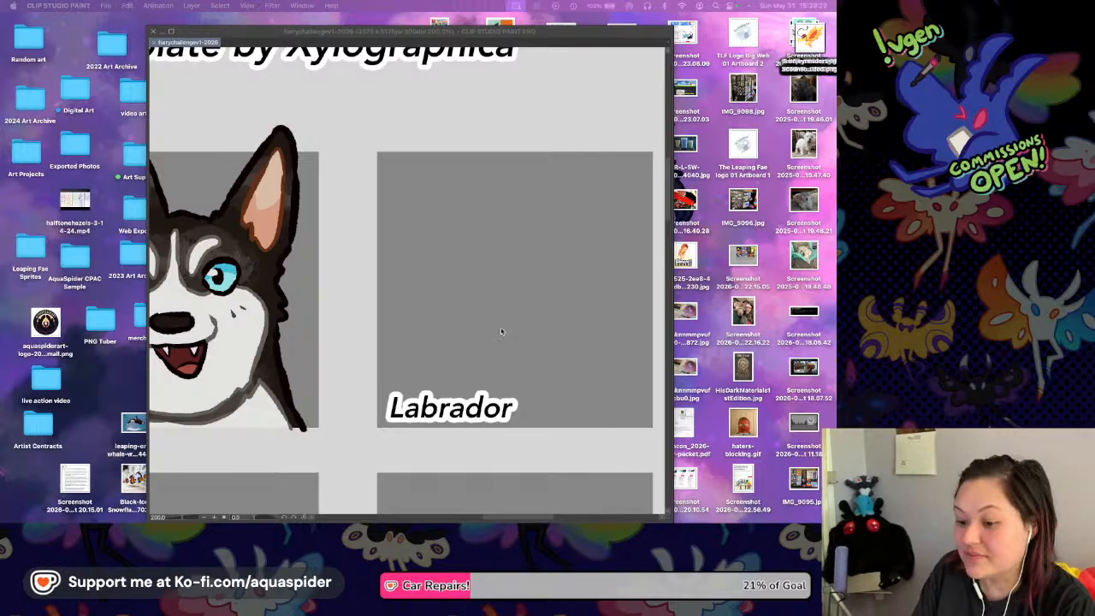
{"action": "key", "text": "Tab"}
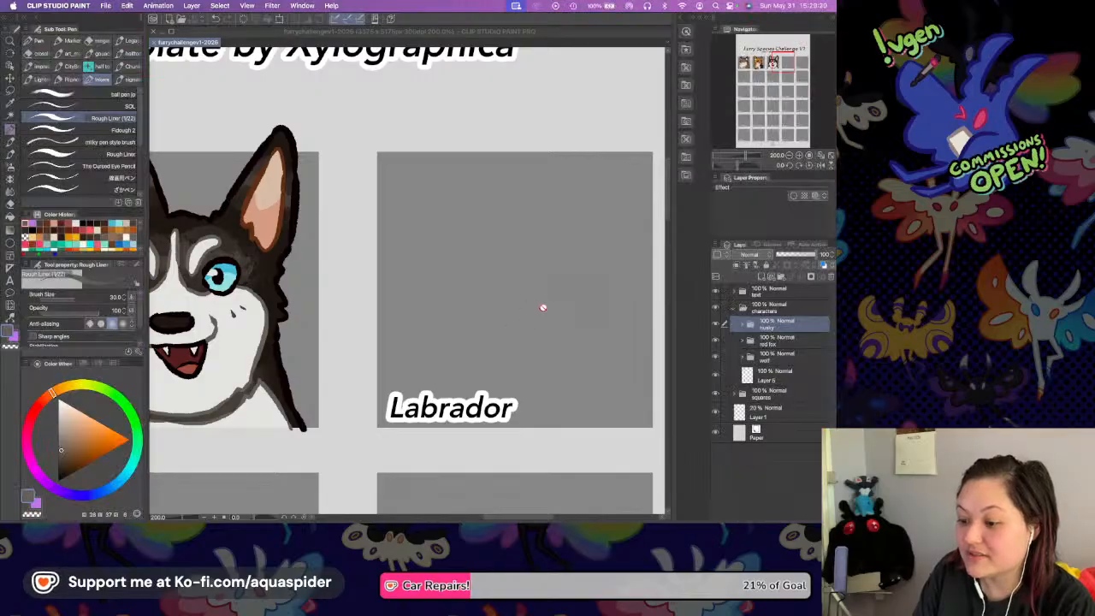
Add a new folder above the husky folder and create an empty raster layer inside it for the Labrador square.
{"action": "scroll", "coordinate": [503, 307], "scroll_direction": "right", "scroll_amount": 3}
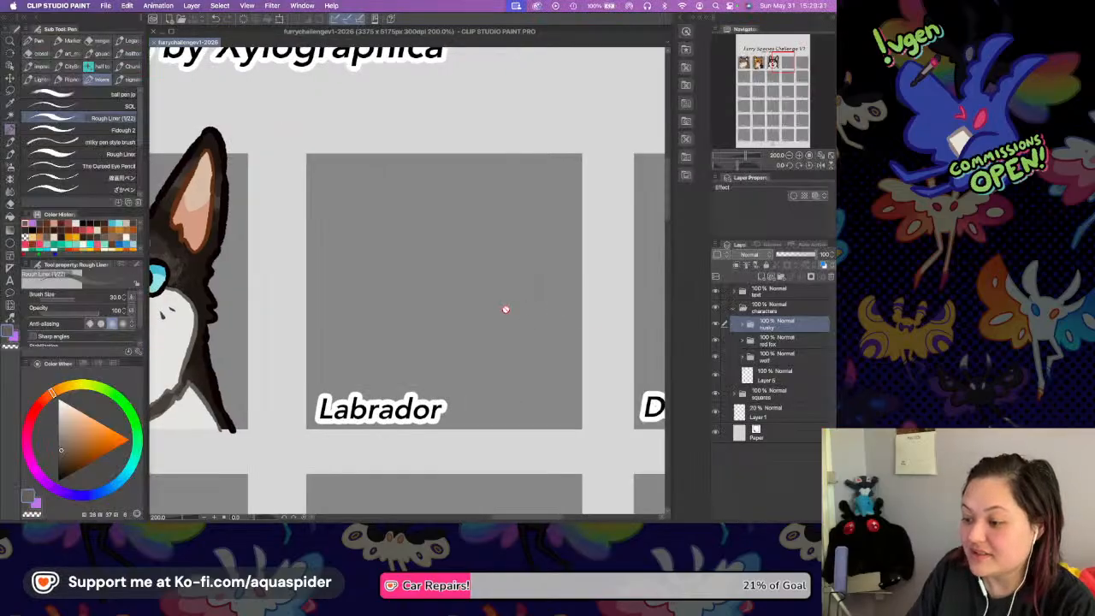
{"action": "left_click", "coordinate": [779, 277]}
{"action": "left_click", "coordinate": [762, 279]}
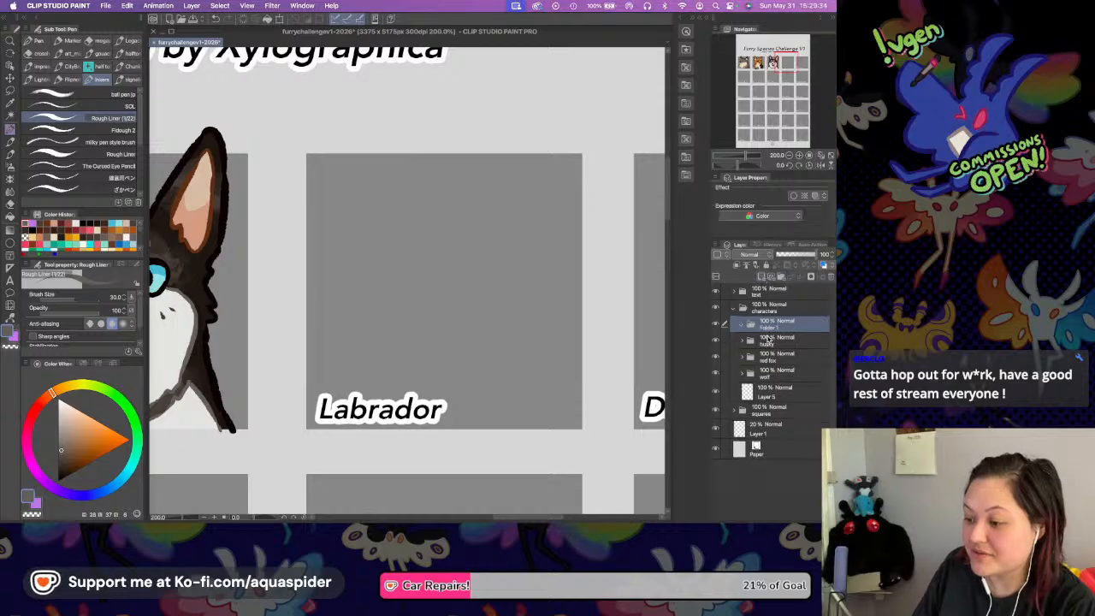
{"action": "scroll", "coordinate": [522, 313], "scroll_direction": "right", "scroll_amount": 2}
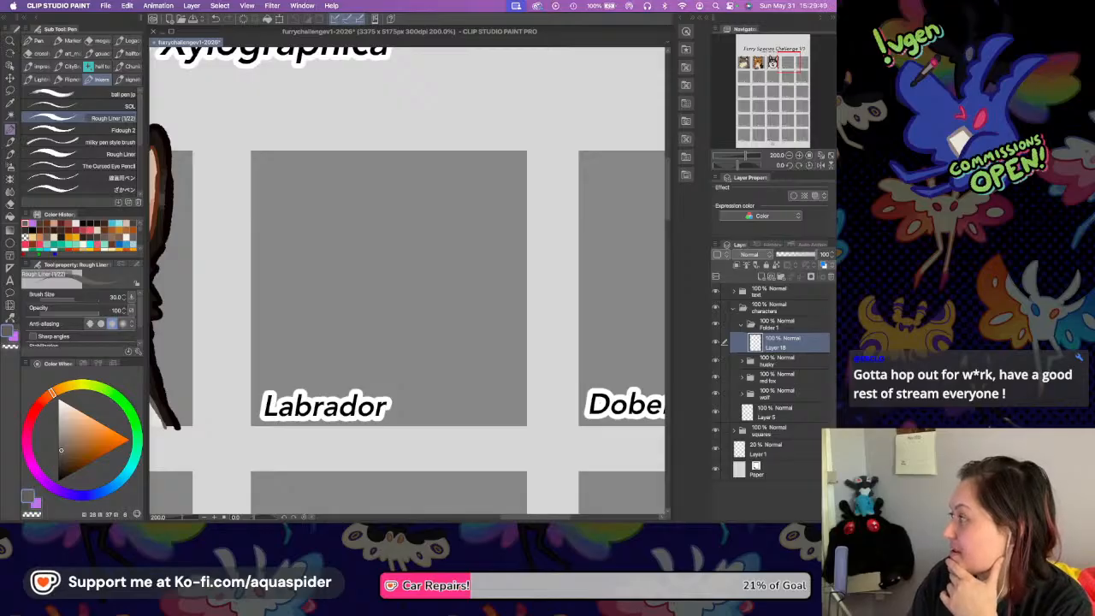
{"action": "key", "text": "super+Tab"}
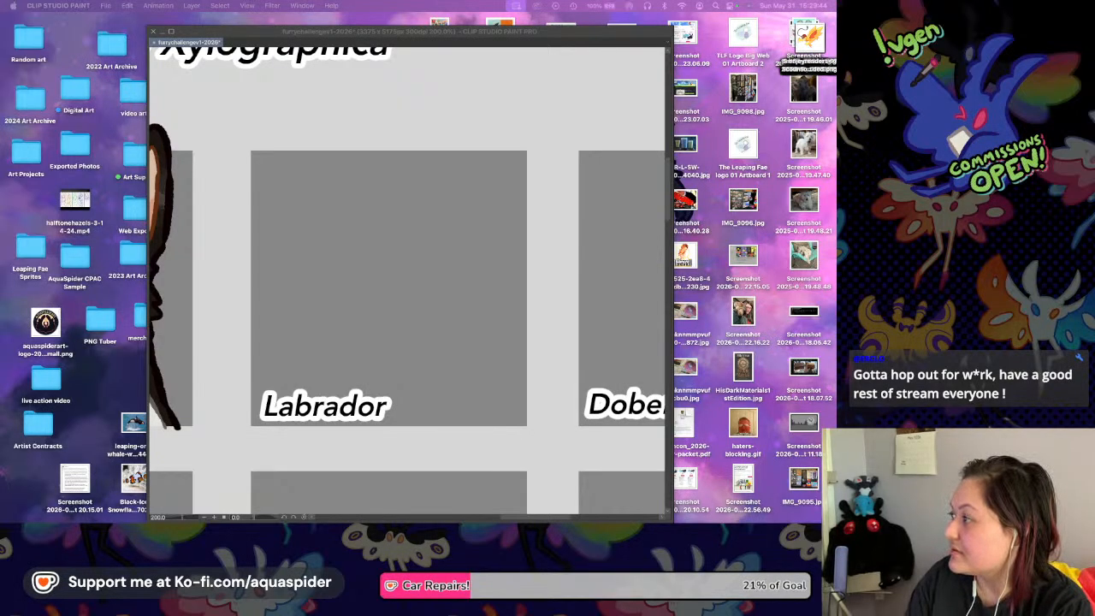
{"action": "left_click", "coordinate": [407, 329]}
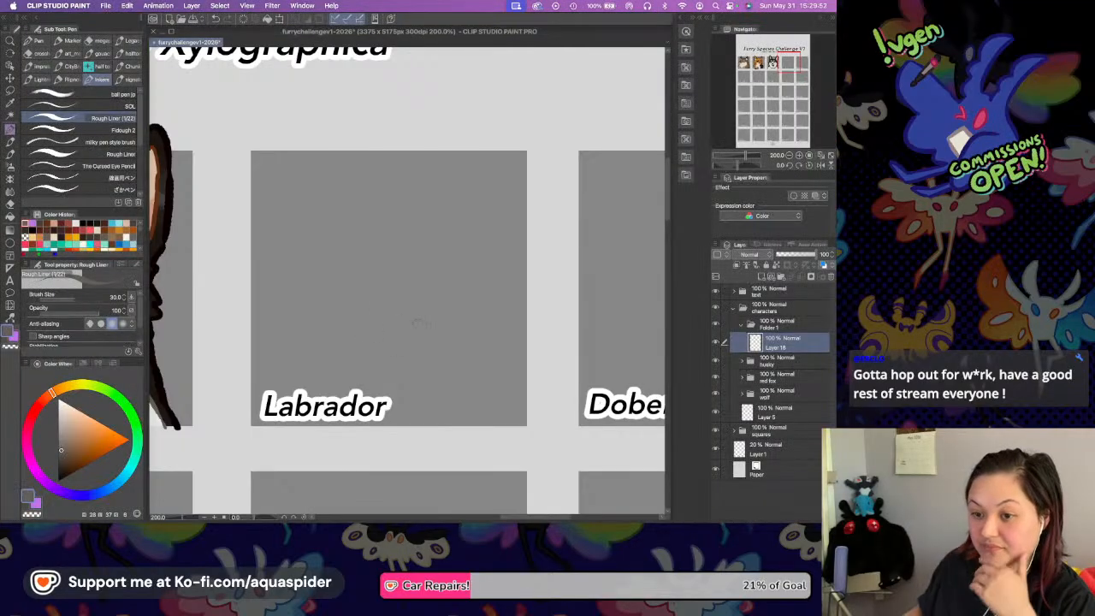
Set the Rough Liner drawing colour to black with brush size 20 and save the file.
{"action": "key", "text": "super+s"}
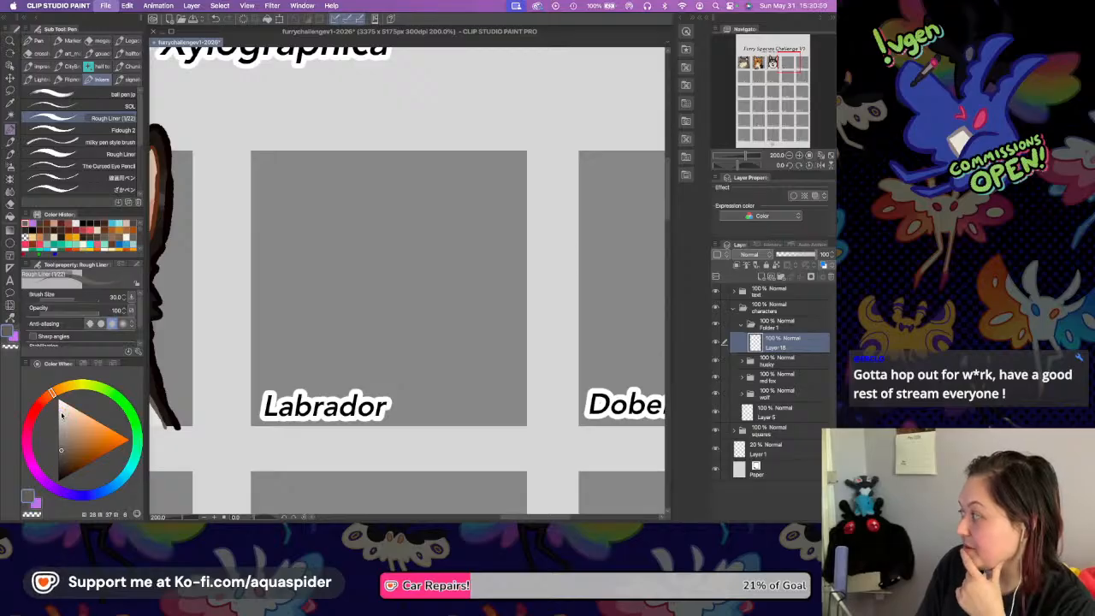
{"action": "key", "text": "super+s"}
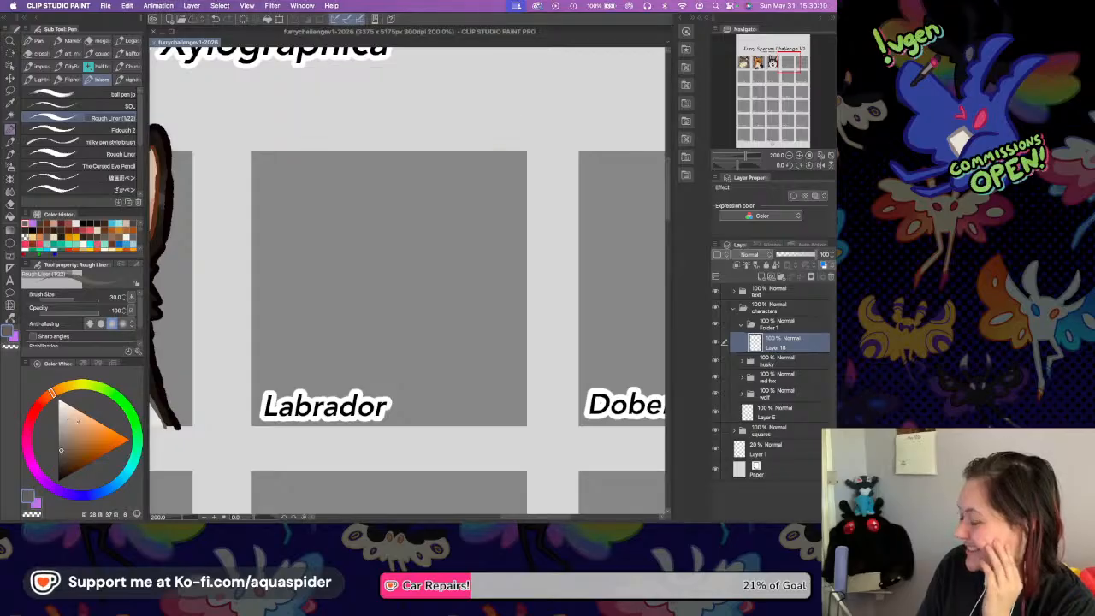
{"action": "left_click", "coordinate": [58, 480]}
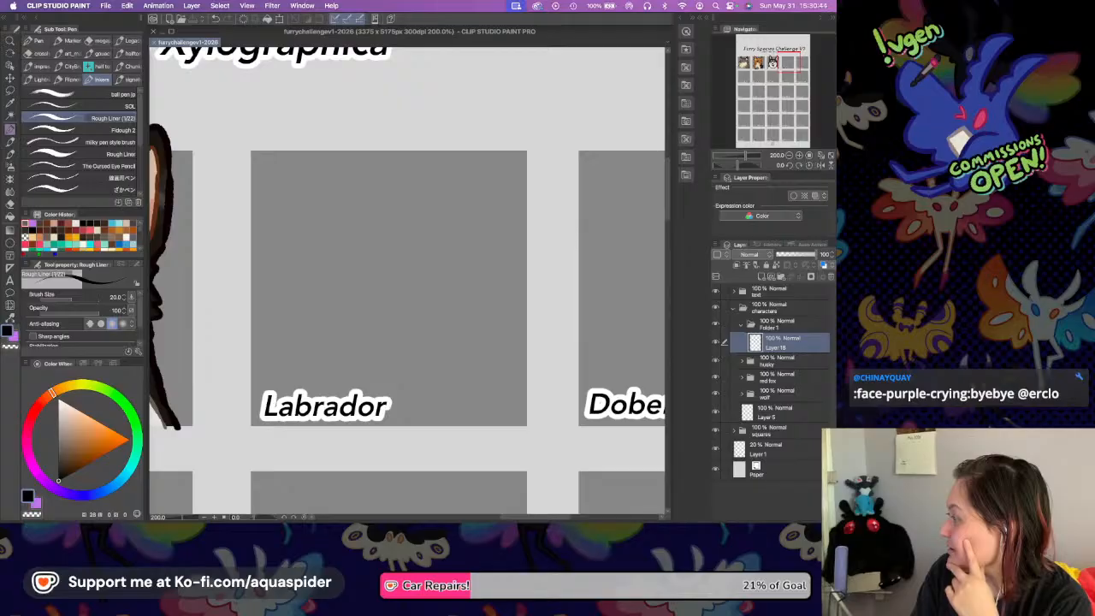
{"action": "left_click", "coordinate": [553, 253]}
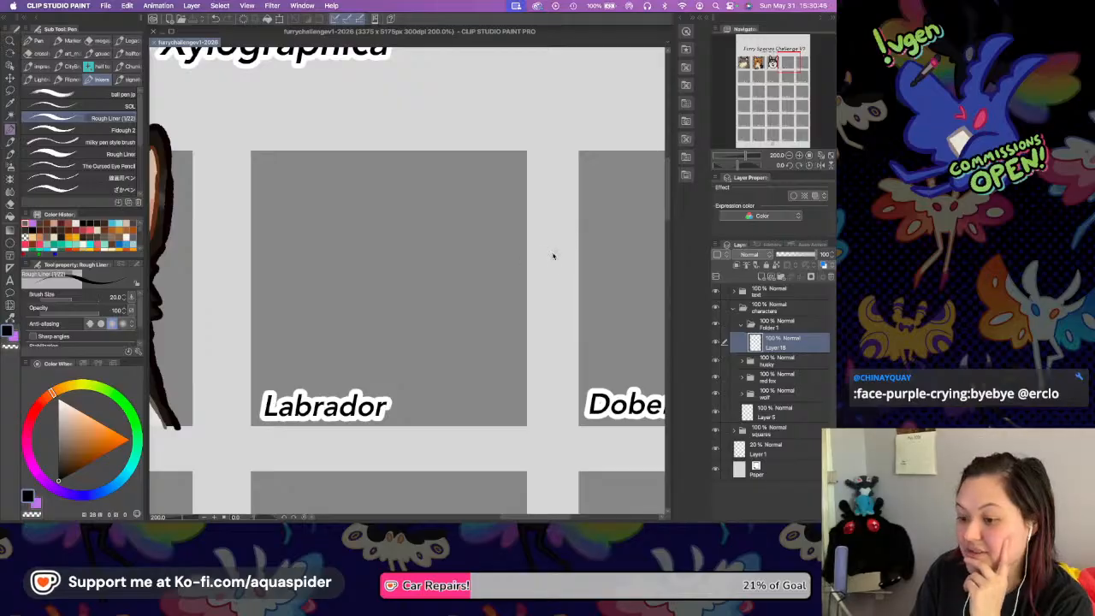
{"action": "key", "text": "super+z"}
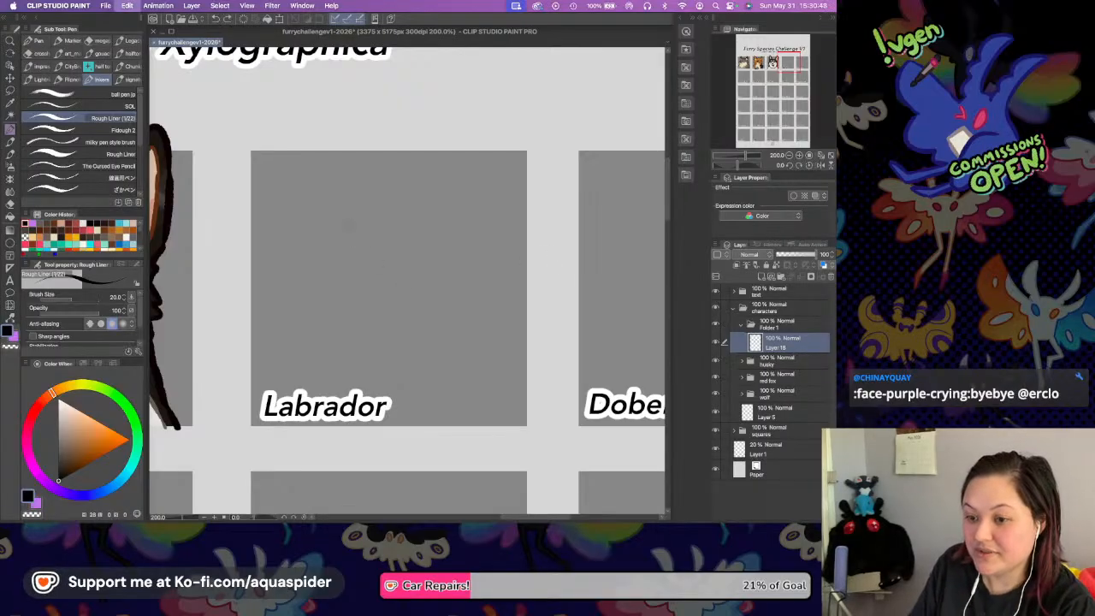
{"action": "key", "text": "super+s"}
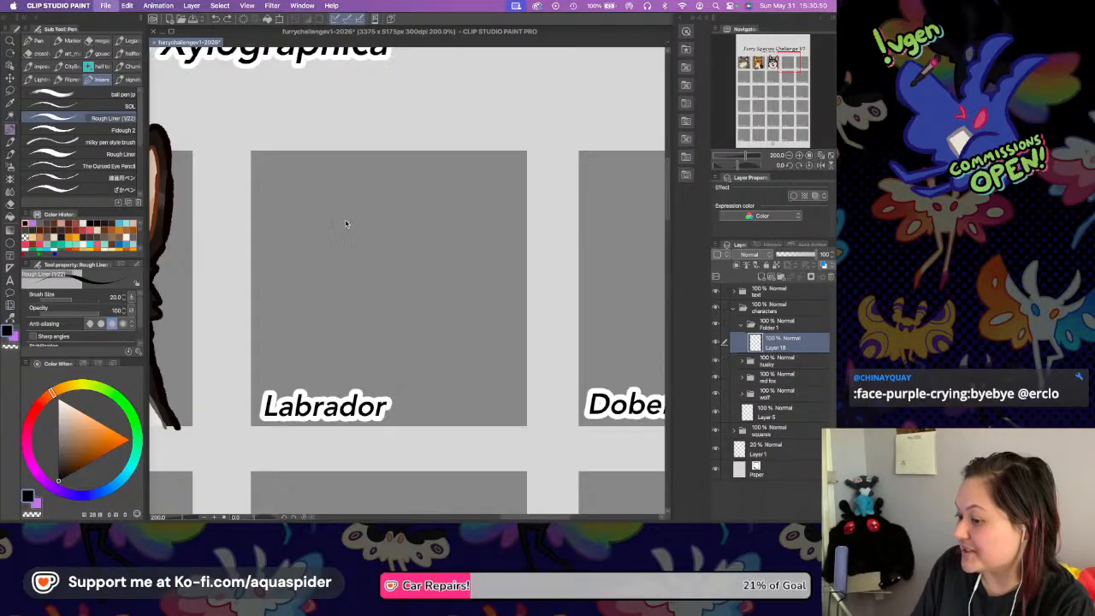
Rename the new folder "labrador" and save the file.
{"action": "double_click", "coordinate": [773, 329]}
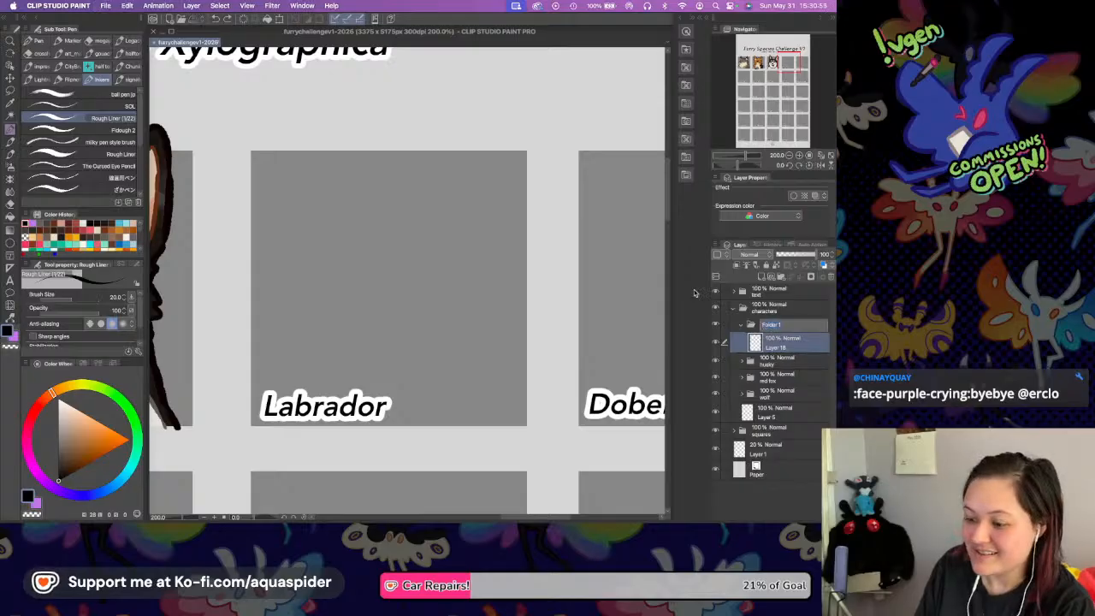
{"action": "type", "text": "labrador"}
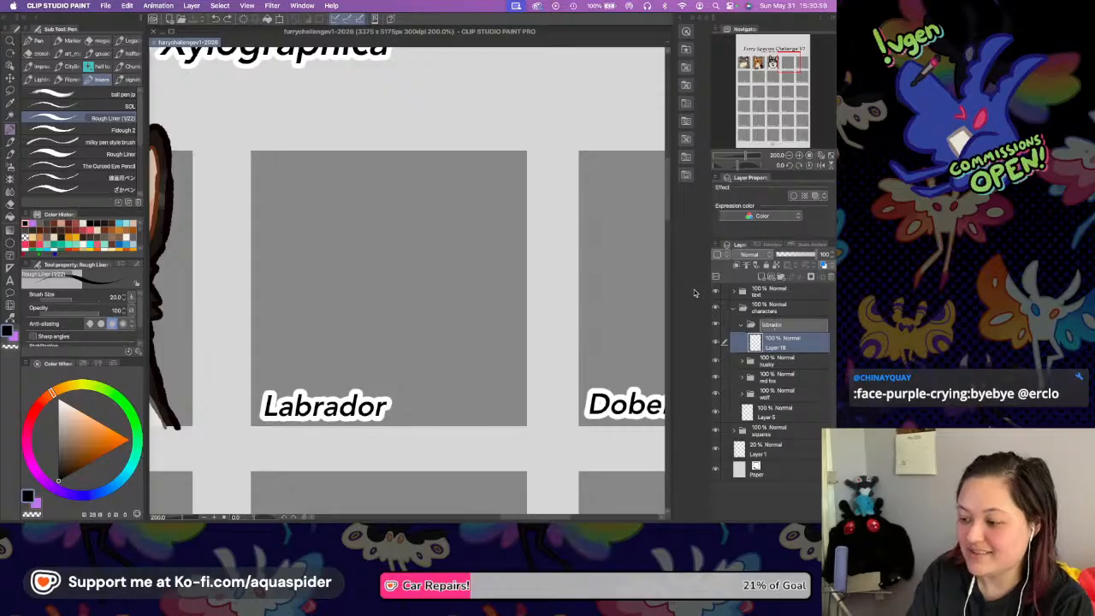
{"action": "key", "text": "Return"}
{"action": "key", "text": "super+s"}
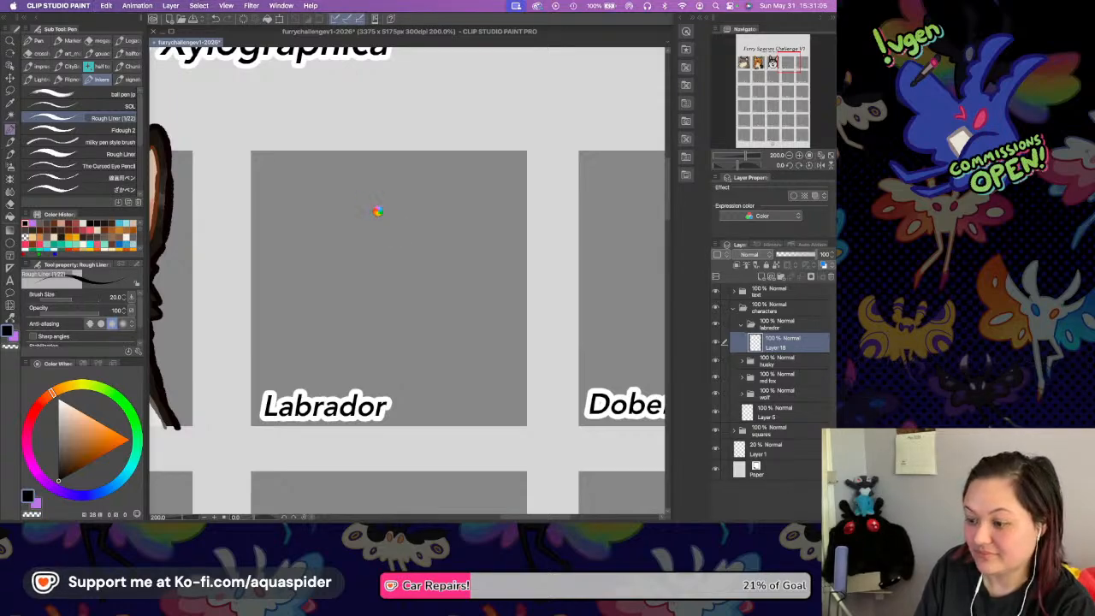
Sketch a large, slightly wide circle in the Labrador square as the base of the head.
{"action": "mouse_move", "coordinate": [351, 193]}
{"action": "left_mouse_down"}
{"action": "mouse_move", "coordinate": [306, 279]}
{"action": "mouse_move", "coordinate": [369, 332]}
{"action": "mouse_move", "coordinate": [360, 334]}
{"action": "mouse_move", "coordinate": [391, 344]}
{"action": "mouse_move", "coordinate": [487, 291]}
{"action": "left_mouse_up"}
{"action": "mouse_move", "coordinate": [347, 195]}
{"action": "left_mouse_down"}
{"action": "mouse_move", "coordinate": [500, 221]}
{"action": "mouse_move", "coordinate": [487, 296]}
{"action": "left_mouse_up"}
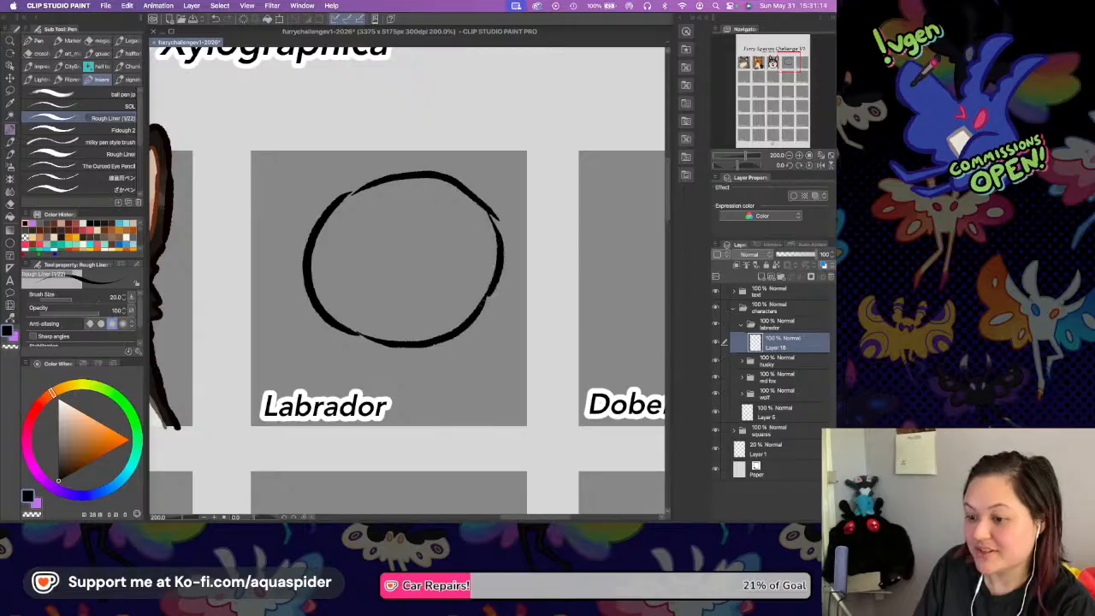
{"action": "mouse_move", "coordinate": [320, 267]}
{"action": "left_mouse_down"}
{"action": "mouse_move", "coordinate": [323, 334]}
{"action": "mouse_move", "coordinate": [348, 359]}
{"action": "left_mouse_up"}
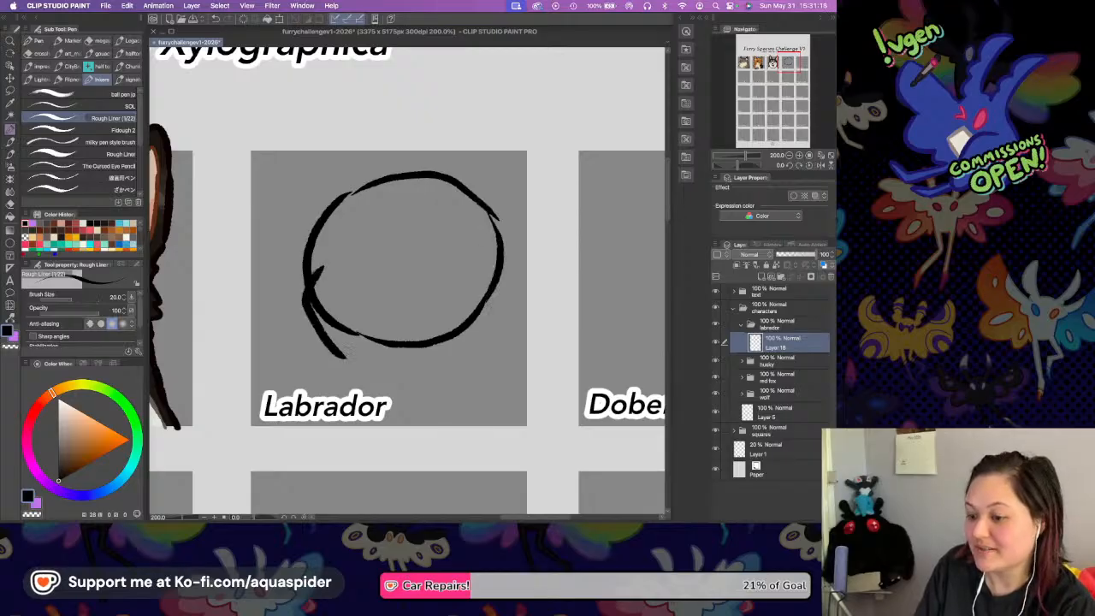
{"action": "key", "text": "super+z"}
{"action": "mouse_move", "coordinate": [311, 272]}
{"action": "left_mouse_down"}
{"action": "mouse_move", "coordinate": [308, 330]}
{"action": "mouse_move", "coordinate": [409, 359]}
{"action": "left_mouse_up"}
{"action": "key", "text": "super+z"}
{"action": "key", "text": "super+z"}
Sketch the Labrador's muzzle over the lower part of the head circle, with a flat rounded nose and an angled mouth line.
{"action": "mouse_move", "coordinate": [318, 282]}
{"action": "left_mouse_down"}
{"action": "mouse_move", "coordinate": [310, 336]}
{"action": "mouse_move", "coordinate": [428, 346]}
{"action": "left_mouse_up"}
{"action": "mouse_move", "coordinate": [344, 270]}
{"action": "left_mouse_down"}
{"action": "mouse_move", "coordinate": [417, 269]}
{"action": "mouse_move", "coordinate": [443, 289]}
{"action": "mouse_move", "coordinate": [451, 340]}
{"action": "left_mouse_up"}
{"action": "left_click_drag", "start_coordinate": [368, 281], "coordinate": [400, 296]}
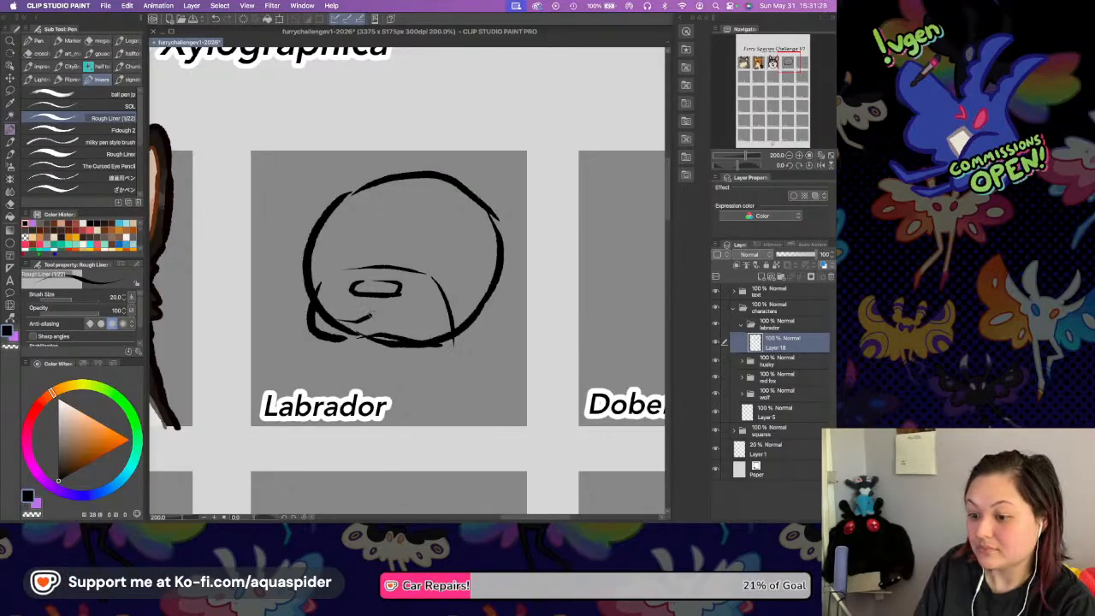
{"action": "mouse_move", "coordinate": [349, 330]}
{"action": "left_mouse_down"}
{"action": "mouse_move", "coordinate": [377, 310]}
{"action": "mouse_move", "coordinate": [409, 325]}
{"action": "left_mouse_up"}
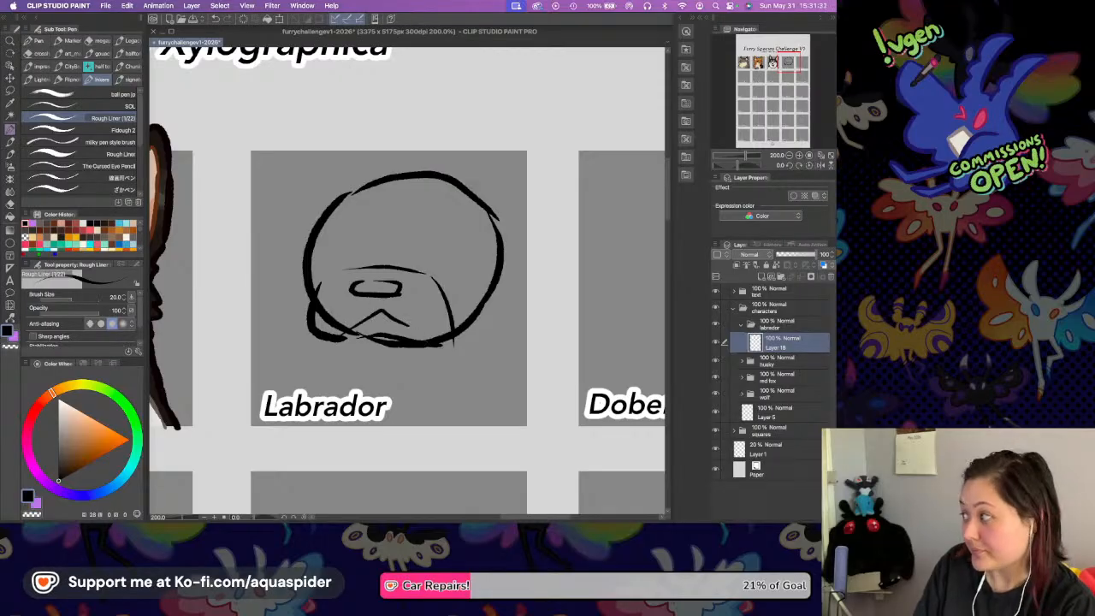
Sketch the raised top of the Labrador's head and a folded, drooping ear on each side.
{"action": "left_click_drag", "start_coordinate": [443, 177], "coordinate": [493, 201]}
{"action": "mouse_move", "coordinate": [328, 204]}
{"action": "left_mouse_down"}
{"action": "mouse_move", "coordinate": [457, 170]}
{"action": "mouse_move", "coordinate": [477, 180]}
{"action": "mouse_move", "coordinate": [503, 230]}
{"action": "left_mouse_up"}
{"action": "mouse_move", "coordinate": [472, 177]}
{"action": "left_mouse_down"}
{"action": "mouse_move", "coordinate": [578, 224]}
{"action": "mouse_move", "coordinate": [500, 265]}
{"action": "left_mouse_up"}
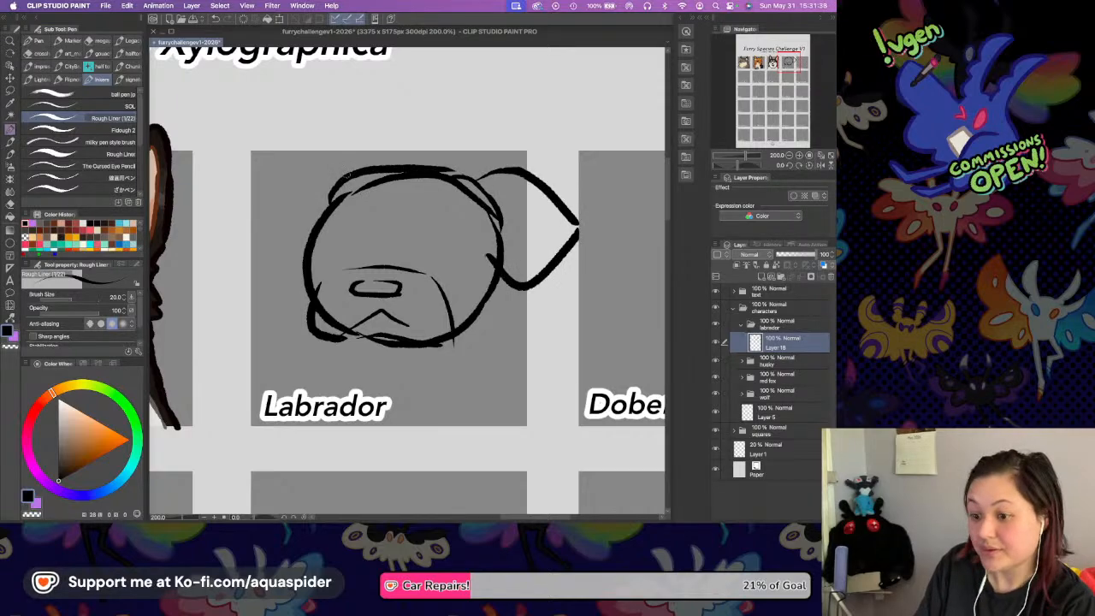
{"action": "mouse_move", "coordinate": [333, 171]}
{"action": "left_mouse_down"}
{"action": "mouse_move", "coordinate": [250, 247]}
{"action": "mouse_move", "coordinate": [300, 252]}
{"action": "left_mouse_up"}
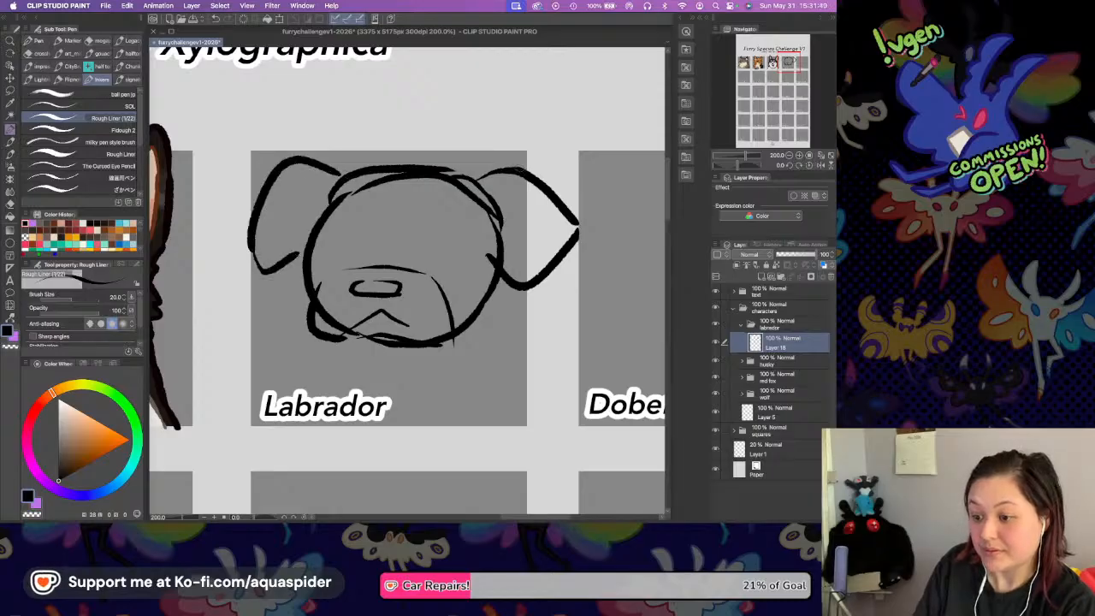
{"action": "mouse_move", "coordinate": [496, 171]}
{"action": "left_mouse_down"}
{"action": "mouse_move", "coordinate": [570, 211]}
{"action": "mouse_move", "coordinate": [561, 251]}
{"action": "mouse_move", "coordinate": [518, 262]}
{"action": "left_mouse_up"}
{"action": "left_click_drag", "start_coordinate": [566, 224], "coordinate": [515, 276]}
Sketch the Labrador's neck and shoulder lines on both sides below the head.
{"action": "left_click_drag", "start_coordinate": [351, 347], "coordinate": [354, 374]}
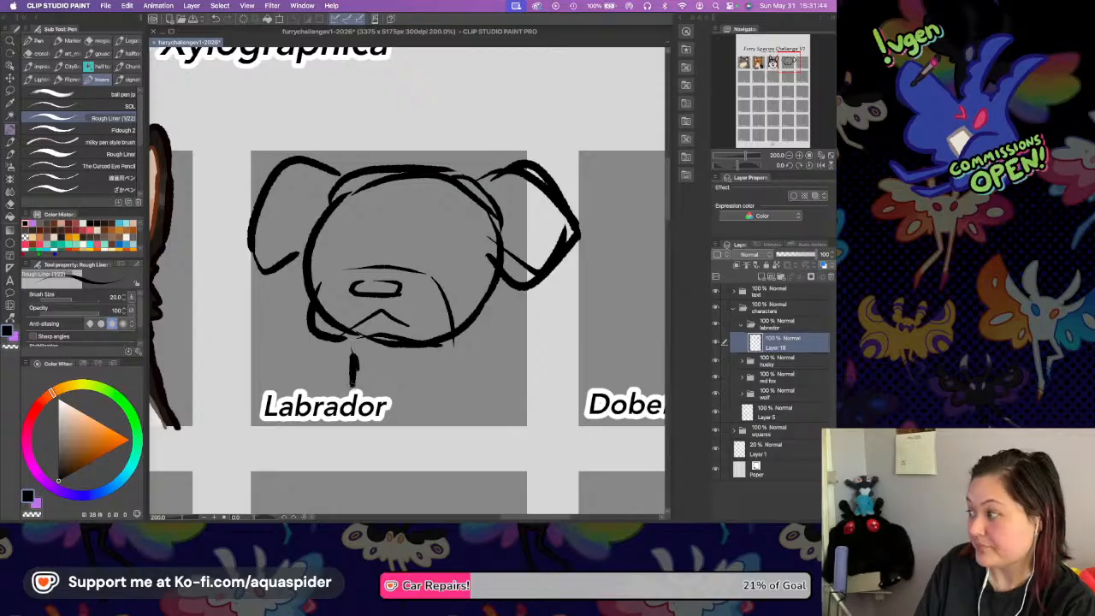
{"action": "left_click_drag", "start_coordinate": [479, 315], "coordinate": [503, 361]}
{"action": "mouse_move", "coordinate": [325, 376]}
{"action": "left_mouse_down"}
{"action": "mouse_move", "coordinate": [316, 395]}
{"action": "mouse_move", "coordinate": [337, 393]}
{"action": "left_mouse_up"}
{"action": "left_click_drag", "start_coordinate": [501, 359], "coordinate": [513, 366]}
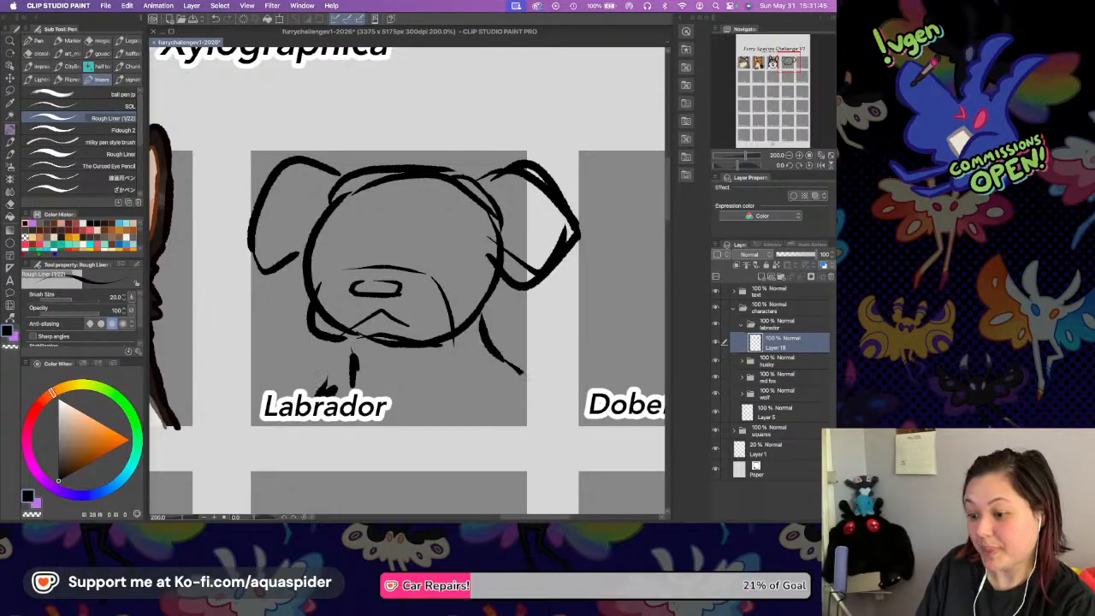
Shift the Labrador sketch left to centre it in its square and extend the shoulder lines outward.
{"action": "left_click", "coordinate": [11, 78]}
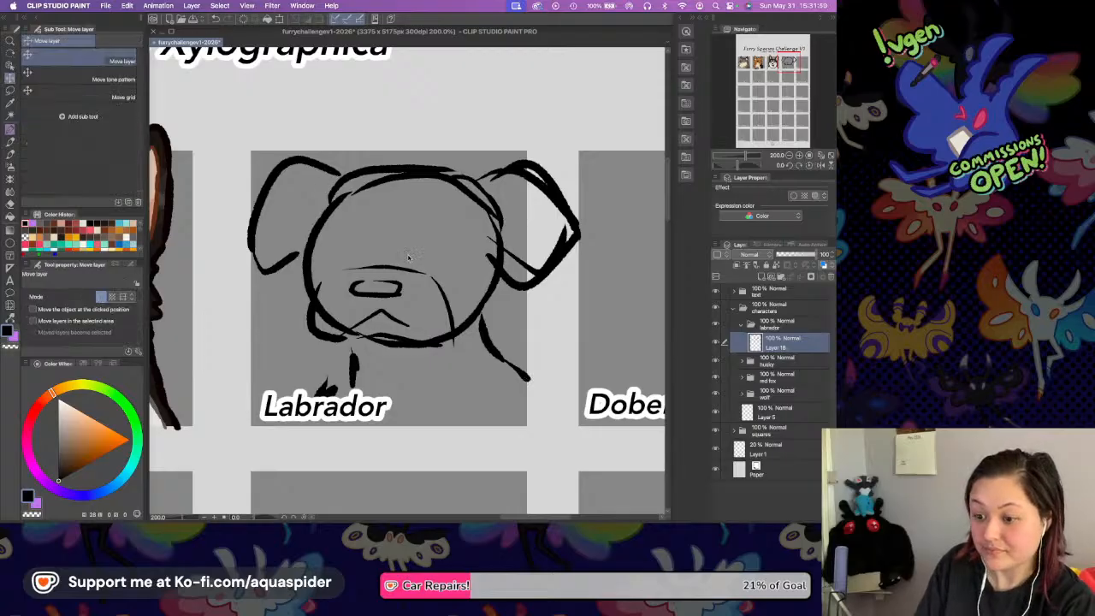
{"action": "left_click_drag", "start_coordinate": [399, 253], "coordinate": [387, 255]}
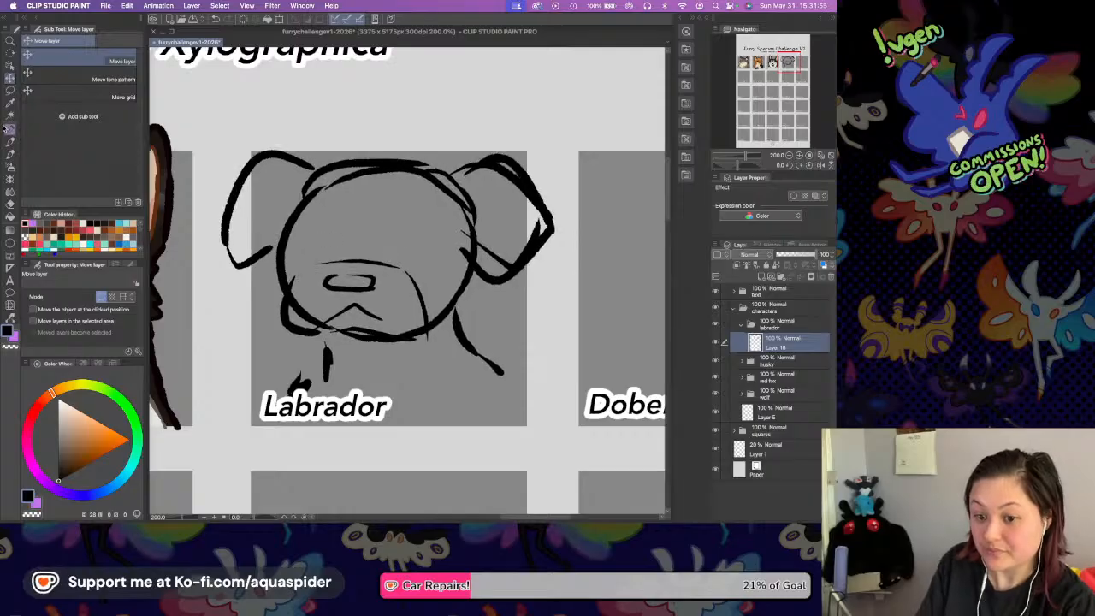
{"action": "key", "text": "p"}
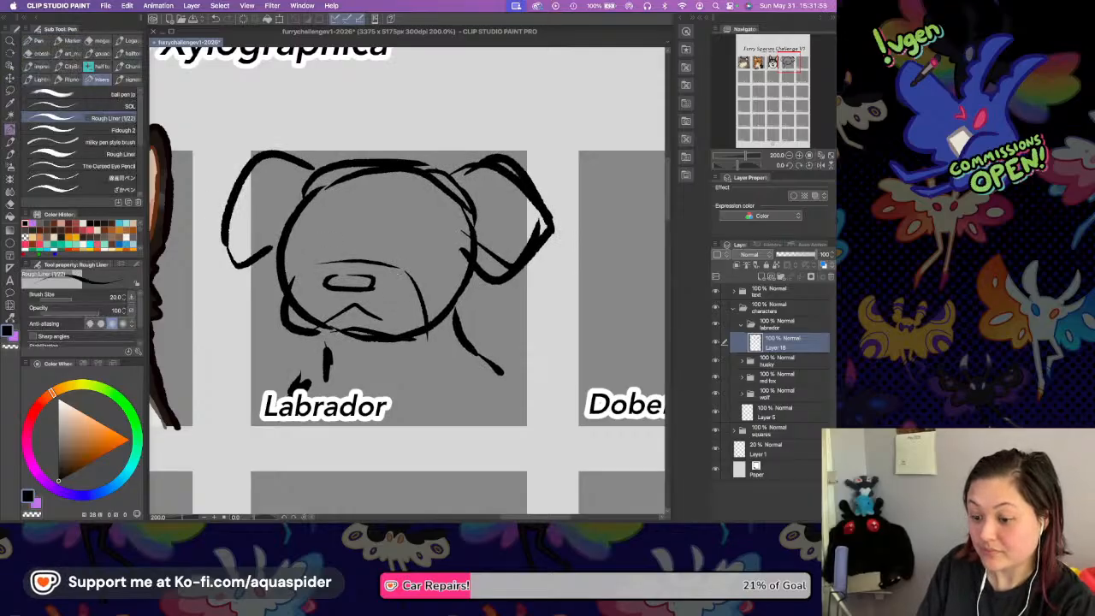
{"action": "left_click_drag", "start_coordinate": [503, 371], "coordinate": [527, 387]}
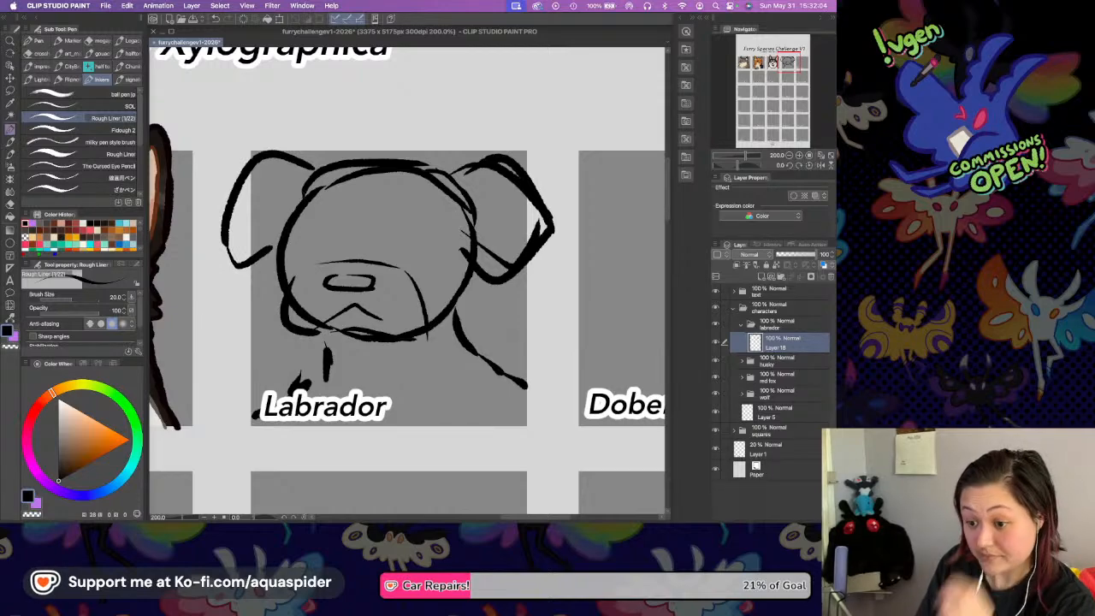
Sketch the Labrador's two oval eyes with a small brow mark above each, and save the file.
{"action": "mouse_move", "coordinate": [296, 230]}
{"action": "left_mouse_down"}
{"action": "mouse_move", "coordinate": [317, 215]}
{"action": "mouse_move", "coordinate": [330, 249]}
{"action": "mouse_move", "coordinate": [301, 249]}
{"action": "left_mouse_up"}
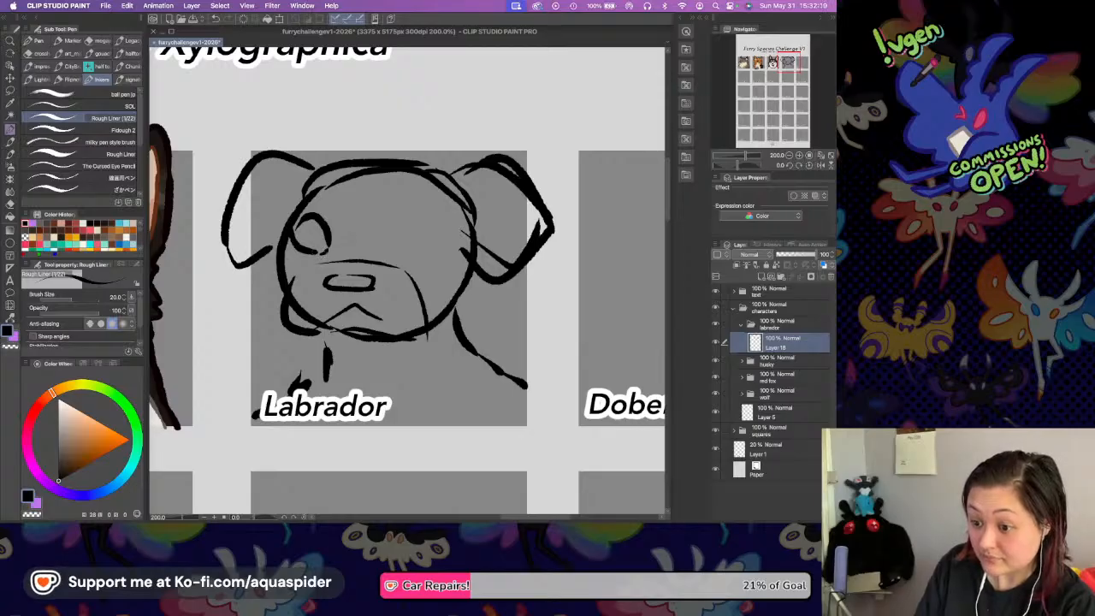
{"action": "mouse_move", "coordinate": [404, 245]}
{"action": "left_mouse_down"}
{"action": "mouse_move", "coordinate": [419, 213]}
{"action": "mouse_move", "coordinate": [442, 218]}
{"action": "left_mouse_up"}
{"action": "key", "text": "super+z"}
{"action": "mouse_move", "coordinate": [400, 248]}
{"action": "left_mouse_down"}
{"action": "mouse_move", "coordinate": [418, 254]}
{"action": "mouse_move", "coordinate": [444, 238]}
{"action": "left_mouse_up"}
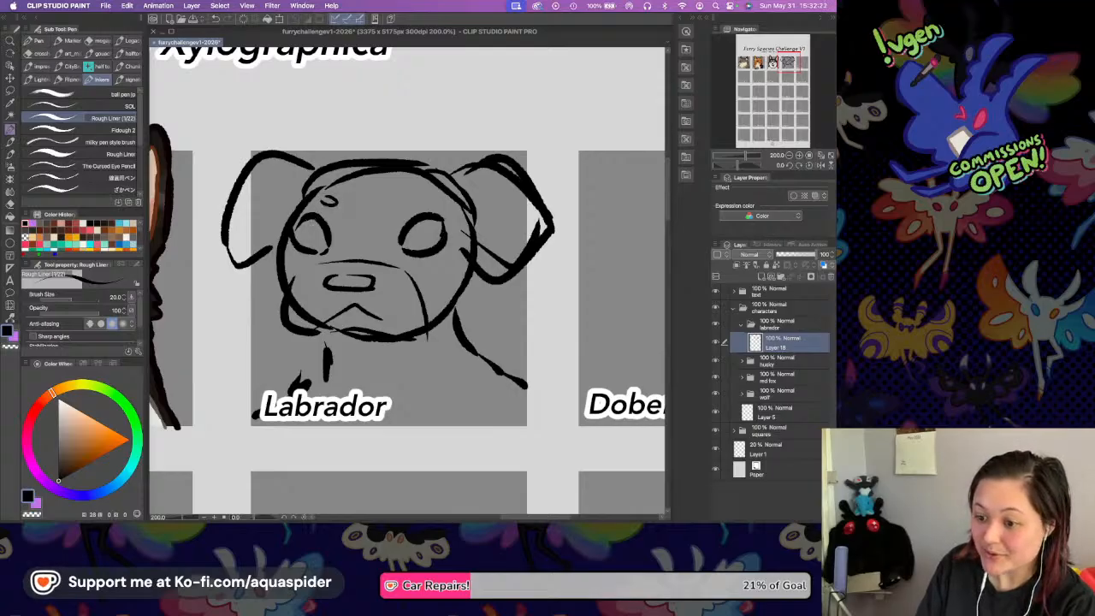
{"action": "left_click_drag", "start_coordinate": [399, 208], "coordinate": [416, 202]}
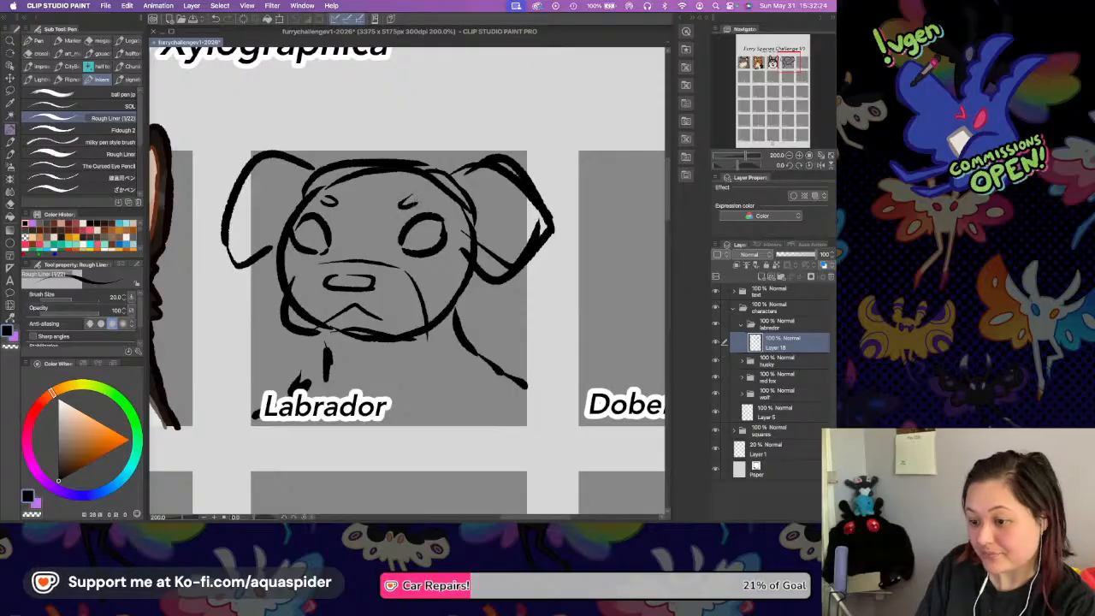
{"action": "key", "text": "super+s"}
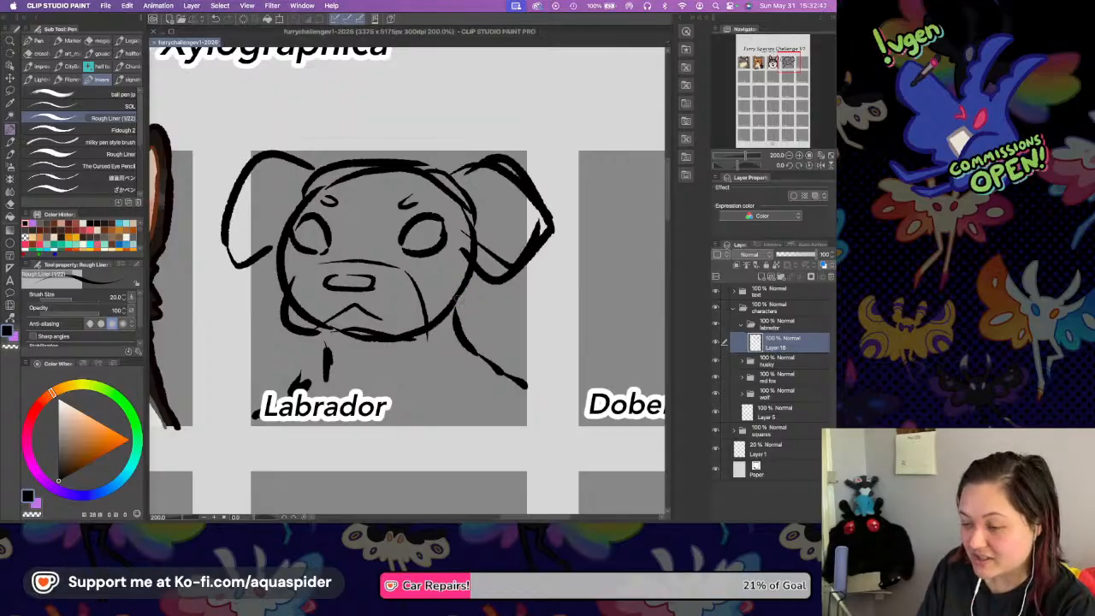
Add a second neck line on each side below the Labrador's head.
{"action": "left_click_drag", "start_coordinate": [464, 288], "coordinate": [494, 363]}
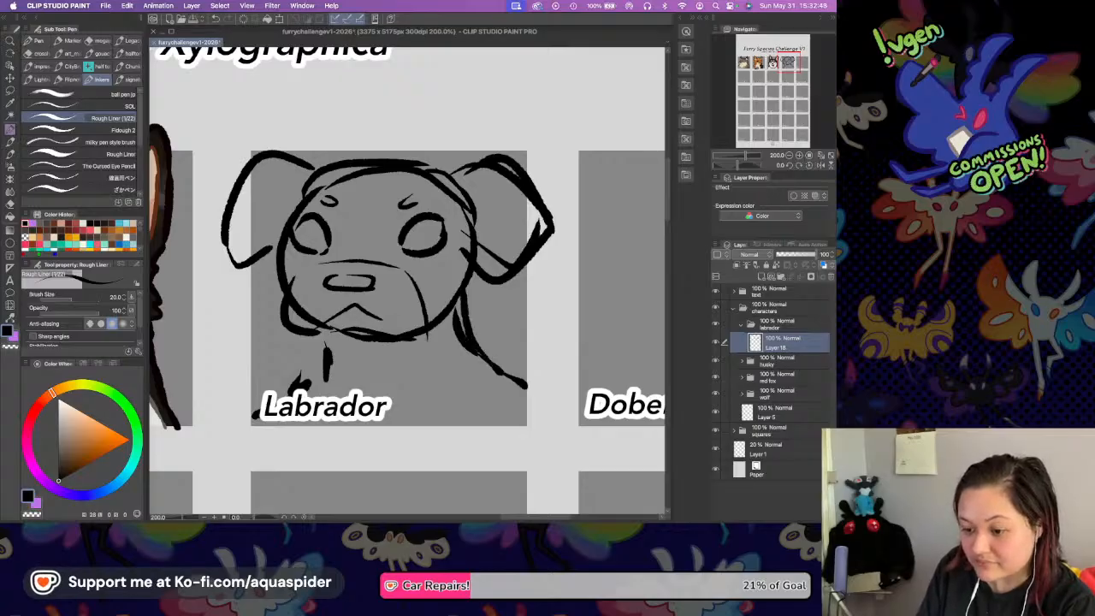
{"action": "left_click_drag", "start_coordinate": [308, 331], "coordinate": [313, 395]}
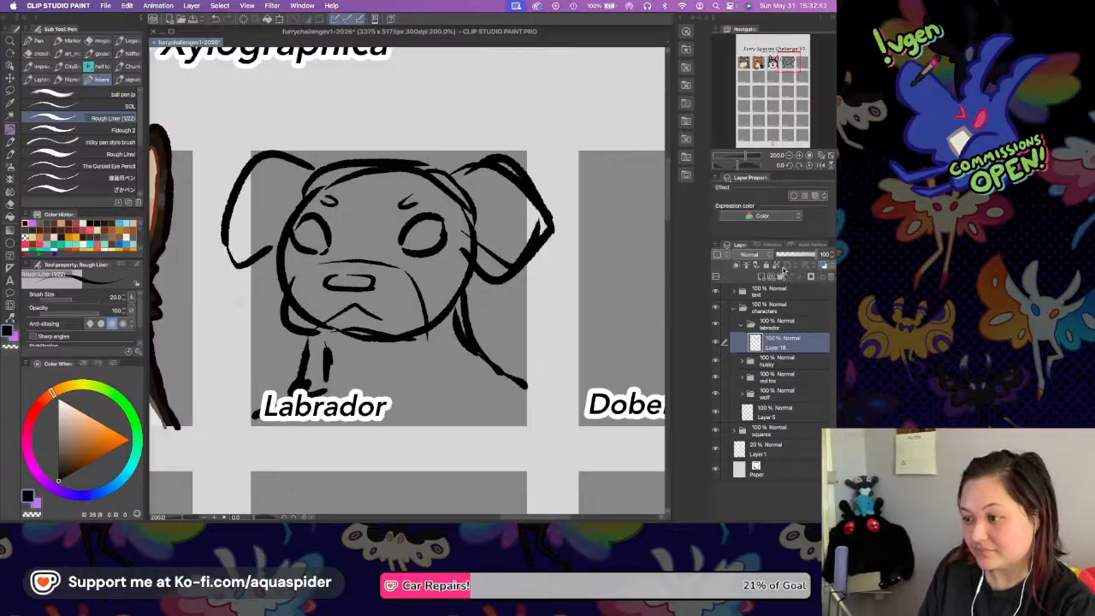
Fade the Labrador sketch layer to 16% opacity, hide the text folder and add a new layer above the sketch.
{"action": "left_click", "coordinate": [780, 255]}
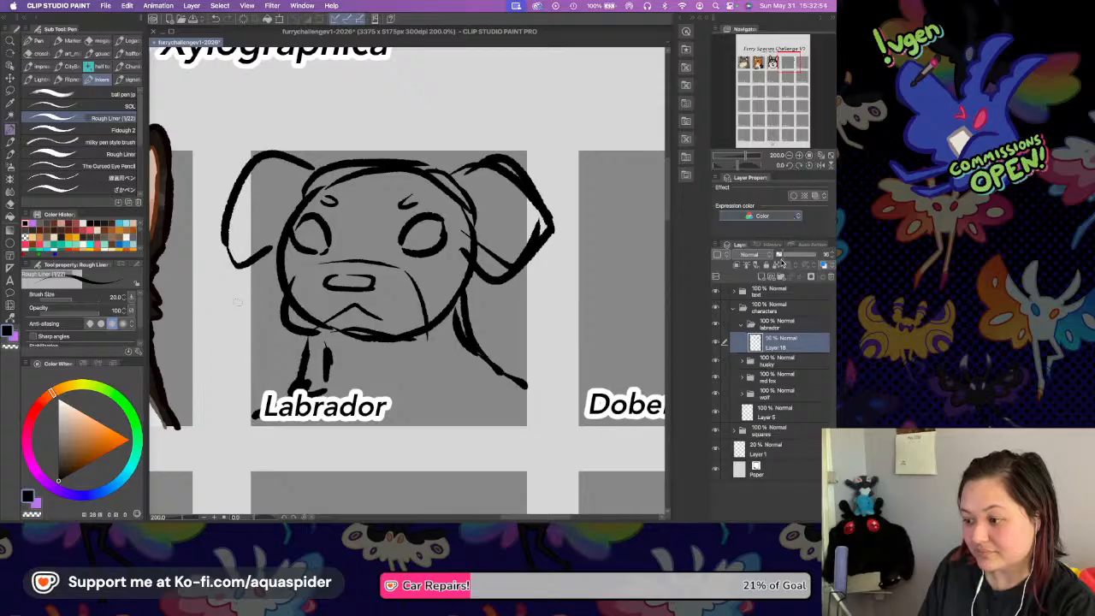
{"action": "left_click", "coordinate": [716, 294]}
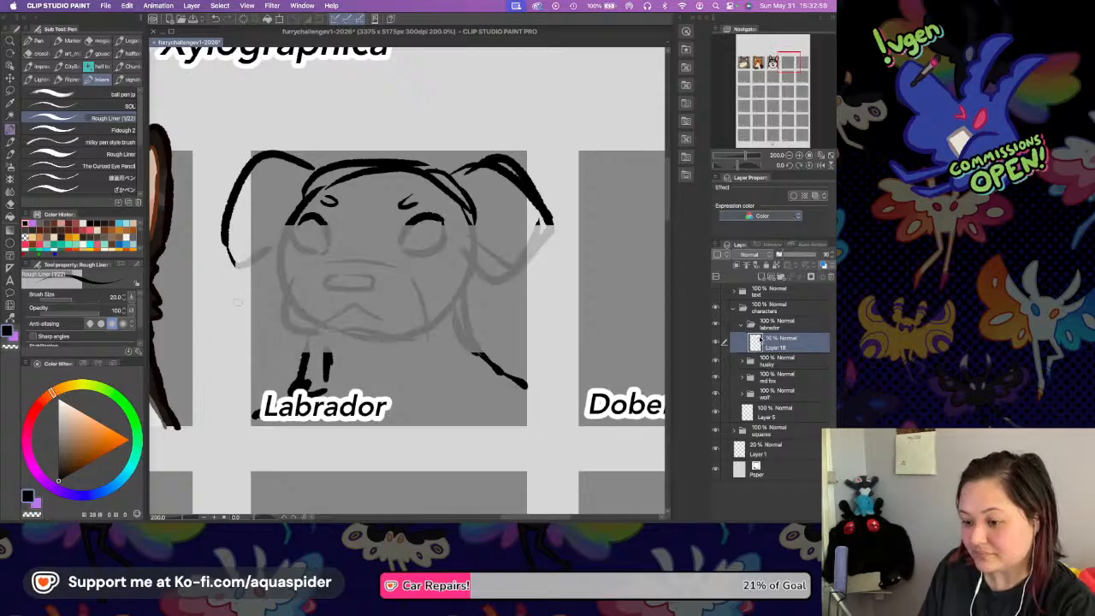
{"action": "left_click", "coordinate": [772, 276]}
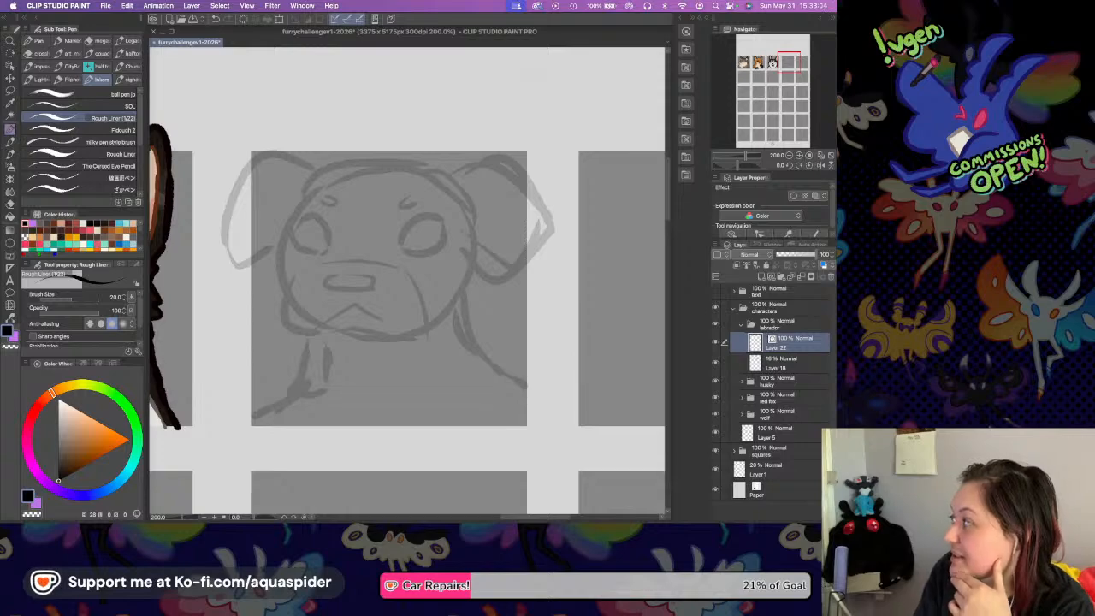
{"action": "key", "text": "super+Tab"}
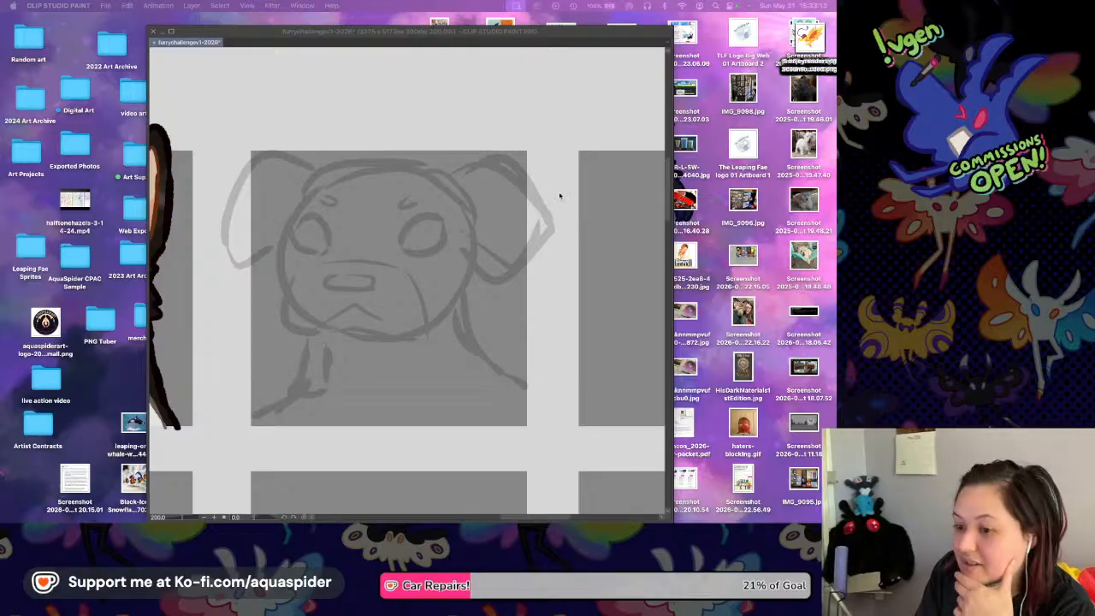
{"action": "left_click", "coordinate": [561, 196]}
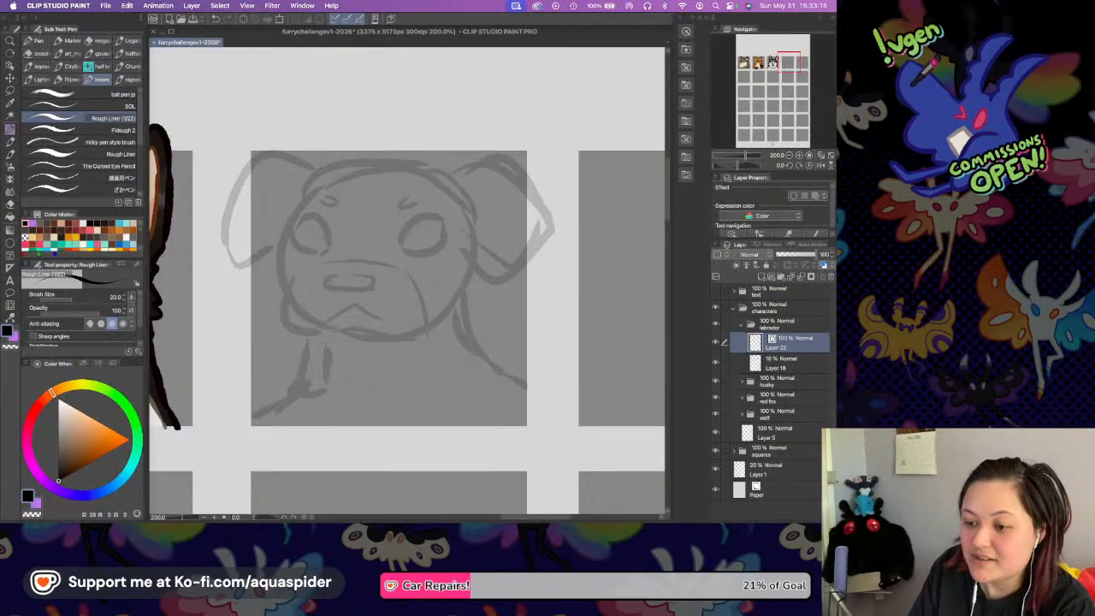
Ink the top of the Labrador's head on the new layer with a thick black Rough Liner stroke.
{"action": "left_click_drag", "start_coordinate": [369, 208], "coordinate": [380, 237]}
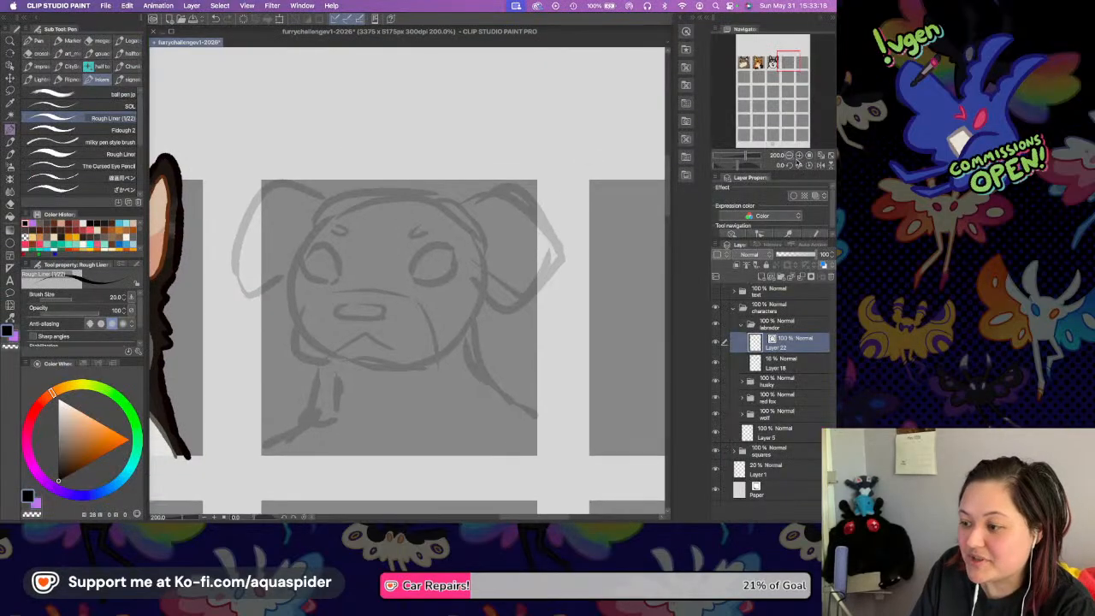
{"action": "left_click", "coordinate": [797, 156]}
{"action": "left_click_drag", "start_coordinate": [454, 205], "coordinate": [481, 258]}
{"action": "mouse_move", "coordinate": [276, 176]}
{"action": "left_mouse_down"}
{"action": "mouse_move", "coordinate": [405, 158]}
{"action": "mouse_move", "coordinate": [520, 178]}
{"action": "left_mouse_up"}
Ink the Labrador's right ear as a folded, drooping shape with a pointed lower tip.
{"action": "mouse_move", "coordinate": [452, 179]}
{"action": "left_mouse_down"}
{"action": "mouse_move", "coordinate": [392, 177]}
{"action": "mouse_move", "coordinate": [427, 187]}
{"action": "mouse_move", "coordinate": [502, 148]}
{"action": "mouse_move", "coordinate": [617, 207]}
{"action": "left_mouse_up"}
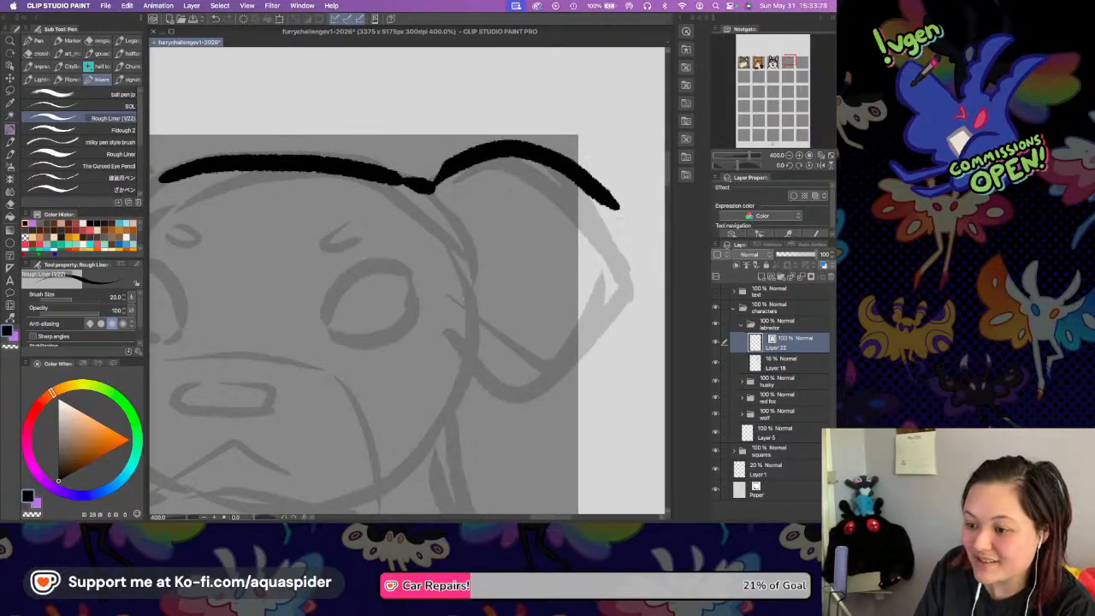
{"action": "left_click_drag", "start_coordinate": [434, 291], "coordinate": [515, 405]}
{"action": "key", "text": "super+z"}
{"action": "mouse_move", "coordinate": [441, 321]}
{"action": "left_mouse_down"}
{"action": "mouse_move", "coordinate": [527, 429]}
{"action": "mouse_move", "coordinate": [636, 272]}
{"action": "left_mouse_up"}
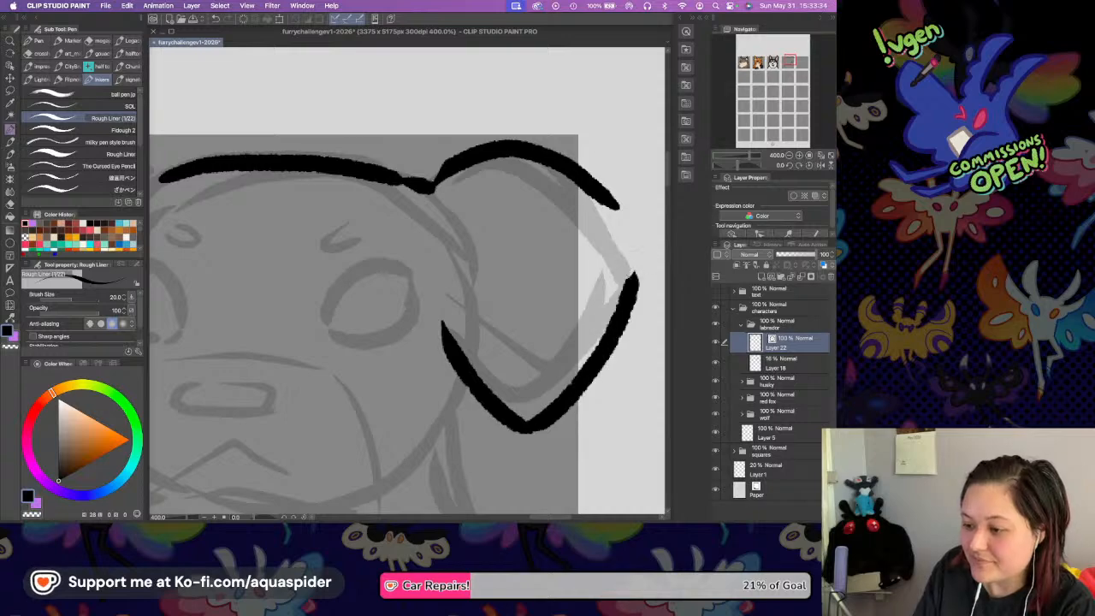
{"action": "mouse_move", "coordinate": [617, 207]}
{"action": "left_mouse_down"}
{"action": "mouse_move", "coordinate": [639, 272]}
{"action": "mouse_move", "coordinate": [629, 290]}
{"action": "left_mouse_up"}
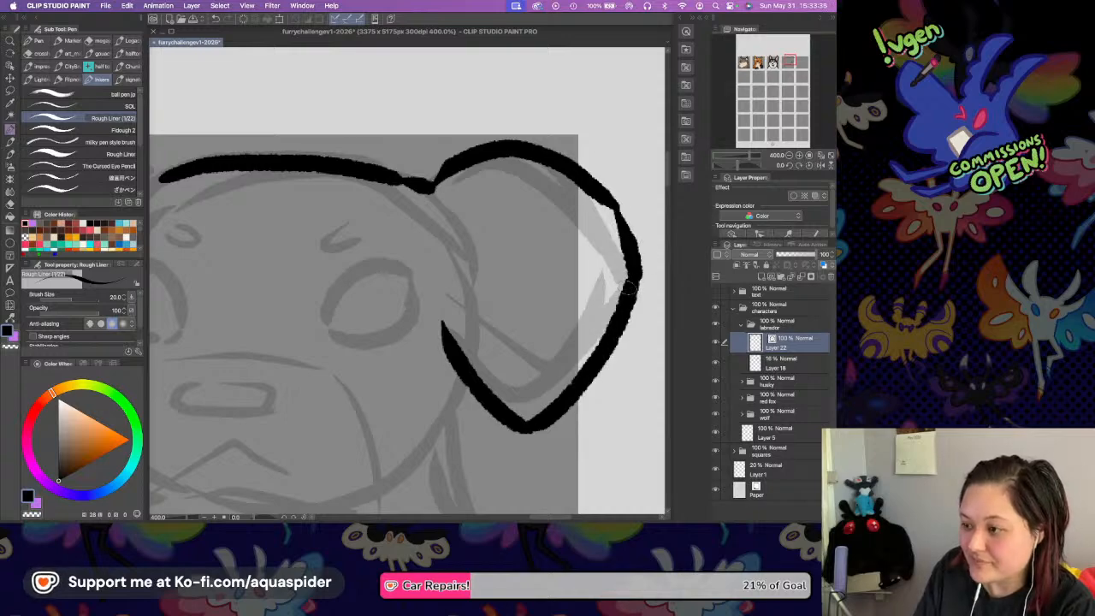
Ink the outline of the Labrador's left ear from the top of the head down to its folded tip.
{"action": "scroll", "coordinate": [360, 191], "scroll_direction": "left", "scroll_amount": 5}
{"action": "scroll", "coordinate": [360, 191], "scroll_direction": "down", "scroll_amount": 2}
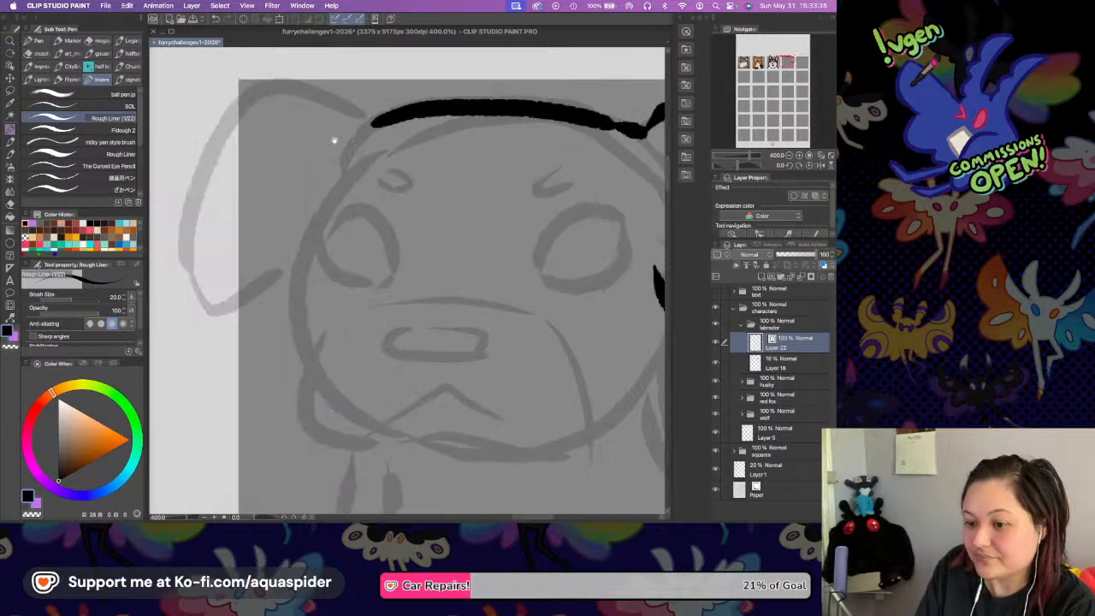
{"action": "scroll", "coordinate": [367, 139], "scroll_direction": "left", "scroll_amount": 1}
{"action": "mouse_move", "coordinate": [433, 122]}
{"action": "left_mouse_down"}
{"action": "mouse_move", "coordinate": [341, 78]}
{"action": "mouse_move", "coordinate": [282, 127]}
{"action": "mouse_move", "coordinate": [234, 210]}
{"action": "mouse_move", "coordinate": [233, 272]}
{"action": "mouse_move", "coordinate": [248, 310]}
{"action": "mouse_move", "coordinate": [239, 303]}
{"action": "mouse_move", "coordinate": [286, 313]}
{"action": "mouse_move", "coordinate": [337, 283]}
{"action": "left_mouse_up"}
{"action": "key", "text": "Tab"}
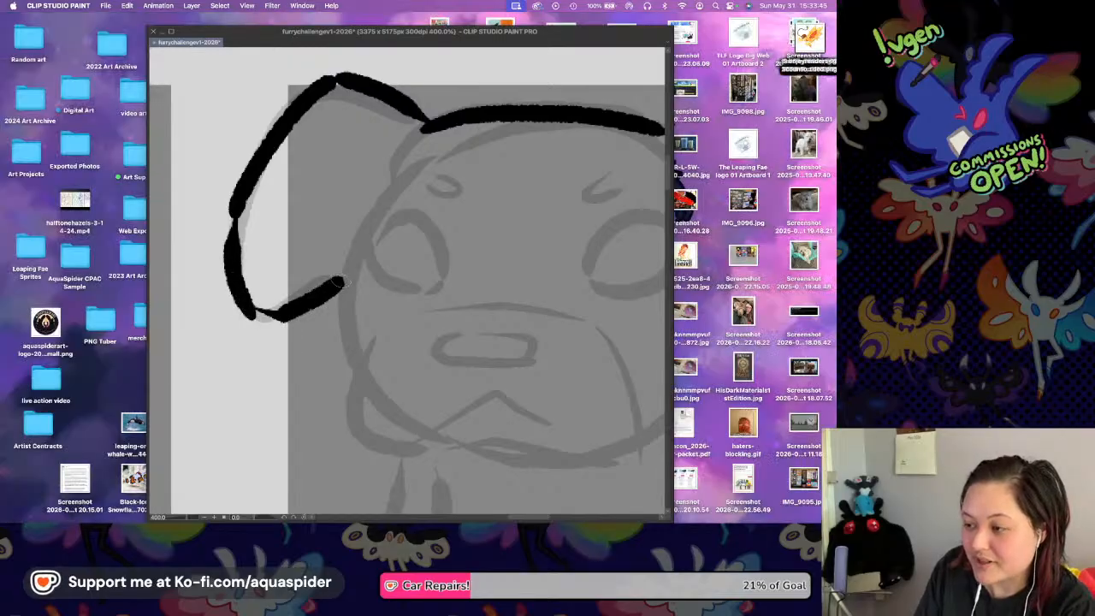
{"action": "key", "text": "Tab"}
{"action": "key", "text": "super+z"}
Ink the Labrador's left cheek and continue the line along the underside of the muzzle.
{"action": "mouse_move", "coordinate": [236, 211]}
{"action": "left_mouse_down"}
{"action": "mouse_move", "coordinate": [229, 226]}
{"action": "mouse_move", "coordinate": [250, 306]}
{"action": "mouse_move", "coordinate": [298, 320]}
{"action": "mouse_move", "coordinate": [341, 274]}
{"action": "mouse_move", "coordinate": [345, 340]}
{"action": "mouse_move", "coordinate": [355, 267]}
{"action": "mouse_move", "coordinate": [302, 208]}
{"action": "mouse_move", "coordinate": [289, 233]}
{"action": "mouse_move", "coordinate": [332, 290]}
{"action": "mouse_move", "coordinate": [513, 306]}
{"action": "left_mouse_up"}
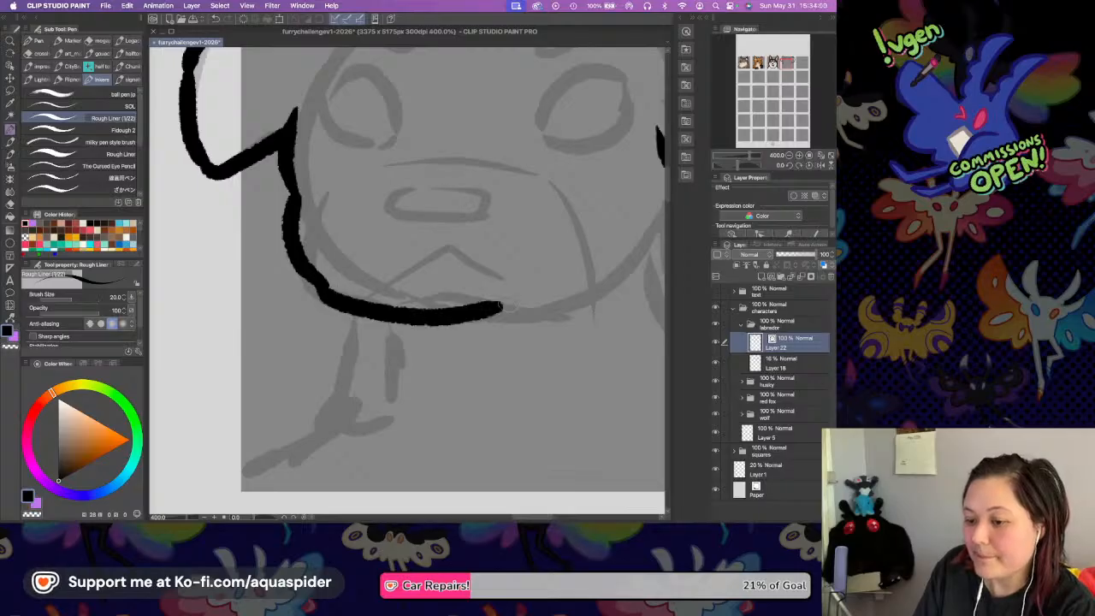
{"action": "key", "text": "ctrl+z"}
{"action": "mouse_move", "coordinate": [318, 282]}
{"action": "left_mouse_down"}
{"action": "mouse_move", "coordinate": [381, 309]}
{"action": "mouse_move", "coordinate": [445, 298]}
{"action": "mouse_move", "coordinate": [547, 311]}
{"action": "mouse_move", "coordinate": [598, 298]}
{"action": "left_mouse_up"}
Ink the Labrador's nose as a flat oval over the sketched nose.
{"action": "left_click_drag", "start_coordinate": [608, 216], "coordinate": [523, 231]}
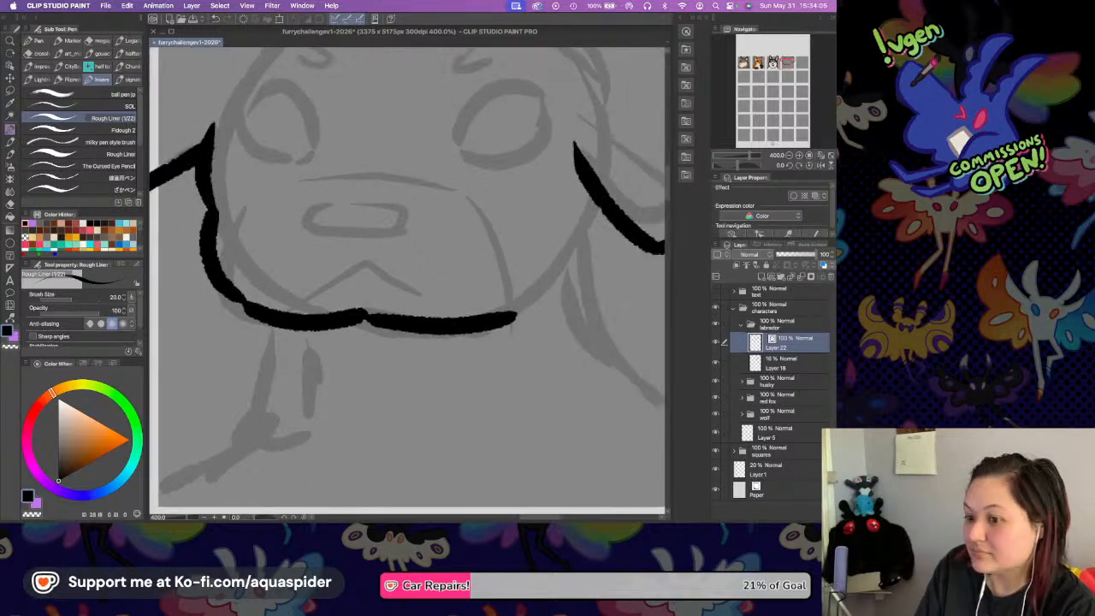
{"action": "mouse_move", "coordinate": [330, 200]}
{"action": "left_mouse_down"}
{"action": "mouse_move", "coordinate": [298, 214]}
{"action": "mouse_move", "coordinate": [374, 229]}
{"action": "left_mouse_up"}
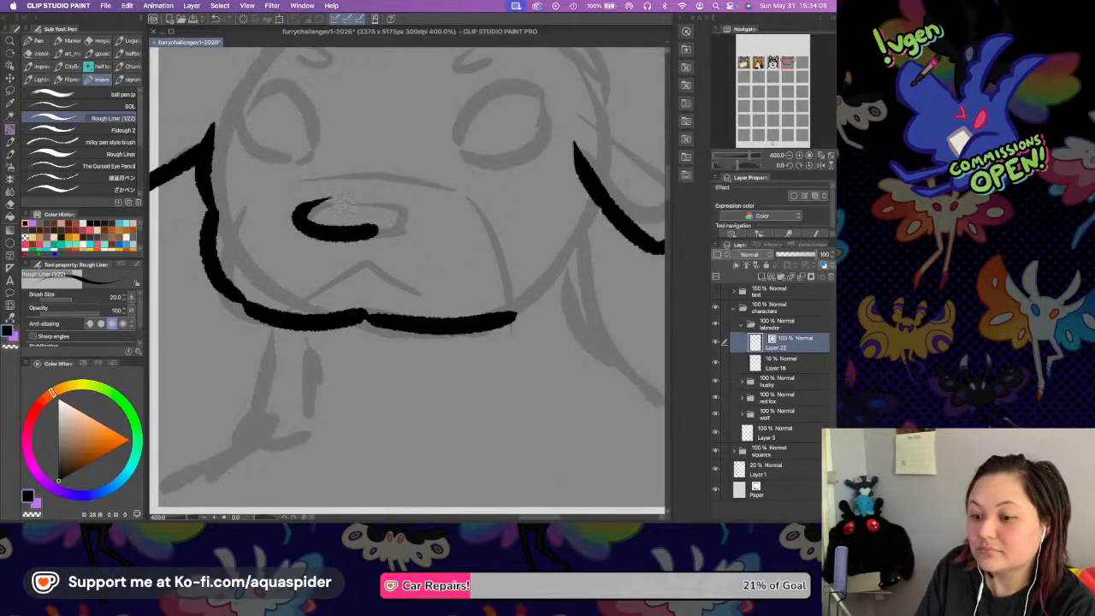
{"action": "mouse_move", "coordinate": [303, 205]}
{"action": "left_mouse_down"}
{"action": "mouse_move", "coordinate": [354, 183]}
{"action": "mouse_move", "coordinate": [399, 209]}
{"action": "left_mouse_up"}
{"action": "key", "text": "ctrl+z"}
{"action": "mouse_move", "coordinate": [309, 207]}
{"action": "left_mouse_down"}
{"action": "mouse_move", "coordinate": [349, 193]}
{"action": "mouse_move", "coordinate": [388, 207]}
{"action": "mouse_move", "coordinate": [364, 229]}
{"action": "left_mouse_up"}
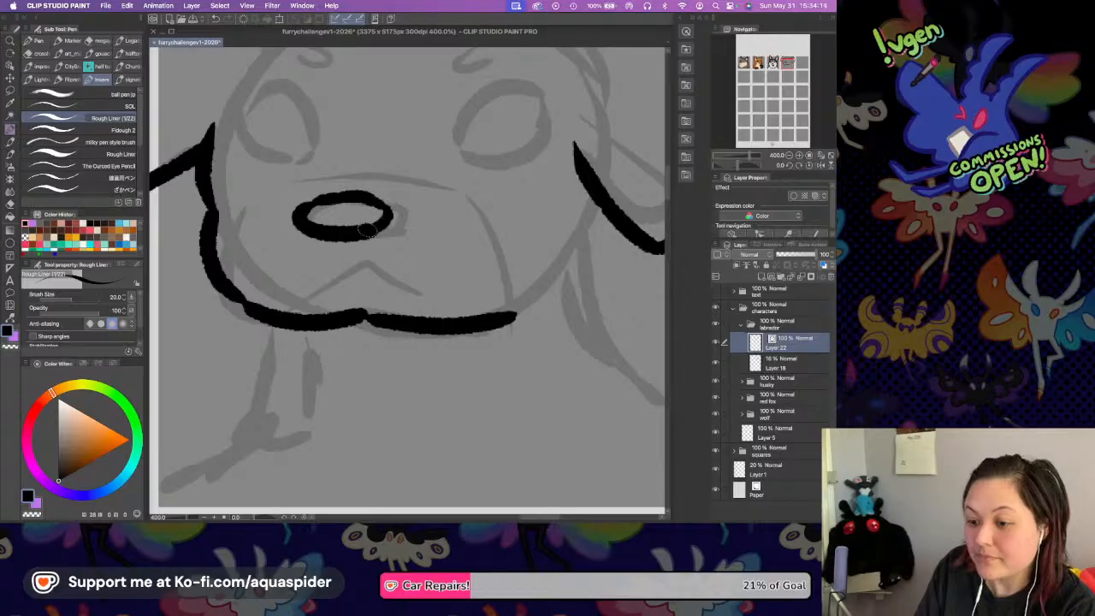
Ink the Labrador's mouth as a wavy line peaking below the nose.
{"action": "left_click_drag", "start_coordinate": [269, 286], "coordinate": [353, 259]}
{"action": "key", "text": "super+z"}
{"action": "mouse_move", "coordinate": [268, 288]}
{"action": "left_mouse_down"}
{"action": "mouse_move", "coordinate": [311, 282]}
{"action": "mouse_move", "coordinate": [346, 265]}
{"action": "mouse_move", "coordinate": [405, 290]}
{"action": "mouse_move", "coordinate": [447, 292]}
{"action": "left_mouse_up"}
{"action": "key", "text": "super+z"}
{"action": "mouse_move", "coordinate": [343, 266]}
{"action": "left_mouse_down"}
{"action": "mouse_move", "coordinate": [414, 289]}
{"action": "mouse_move", "coordinate": [444, 277]}
{"action": "left_mouse_up"}
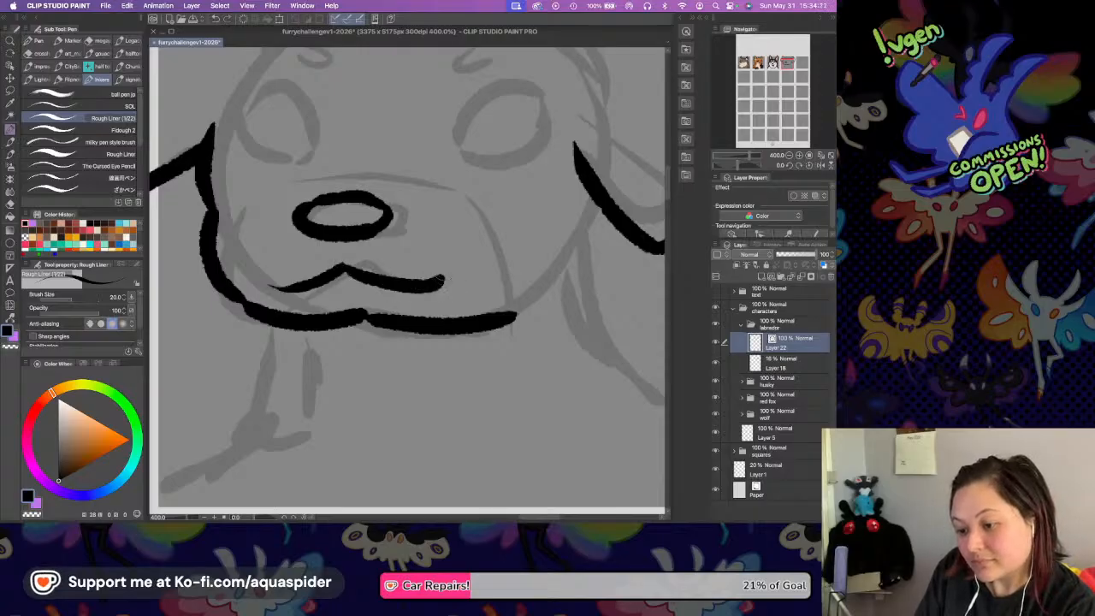
Ink the right cheek edge below the ear and the neck line sloping out to the square's right edge.
{"action": "scroll", "coordinate": [498, 196], "scroll_direction": "right", "scroll_amount": 5}
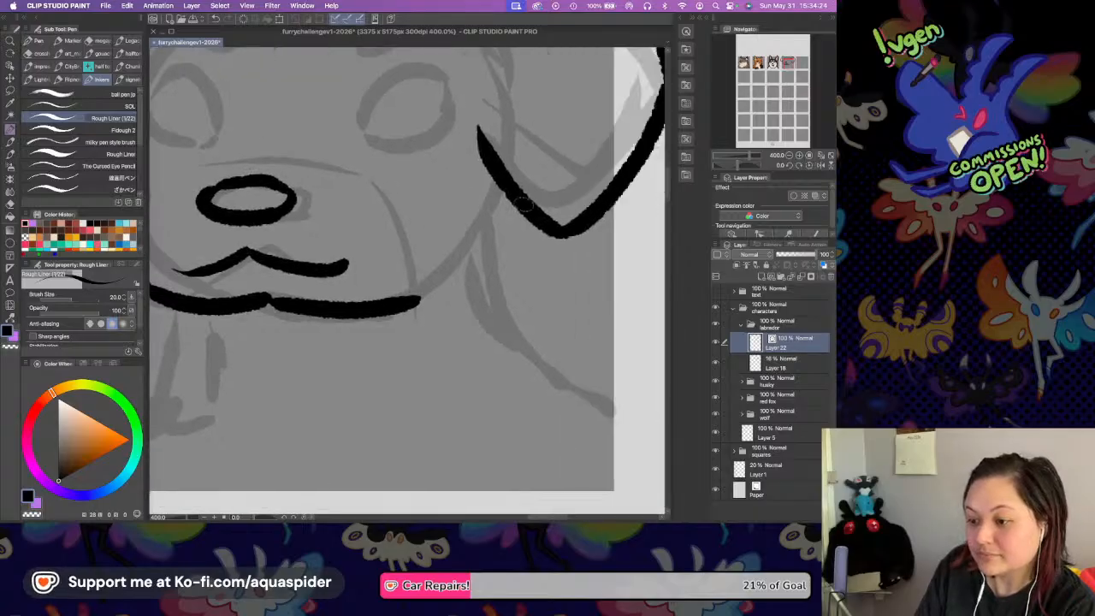
{"action": "mouse_move", "coordinate": [503, 180]}
{"action": "left_mouse_down"}
{"action": "mouse_move", "coordinate": [495, 243]}
{"action": "mouse_move", "coordinate": [565, 343]}
{"action": "left_mouse_up"}
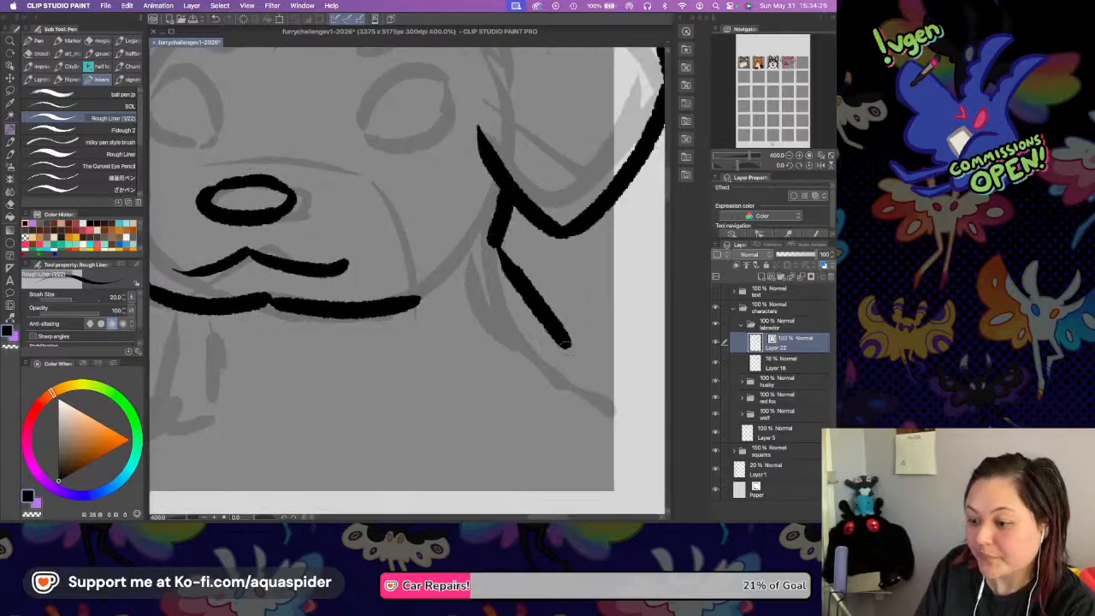
{"action": "key", "text": "ctrl+z"}
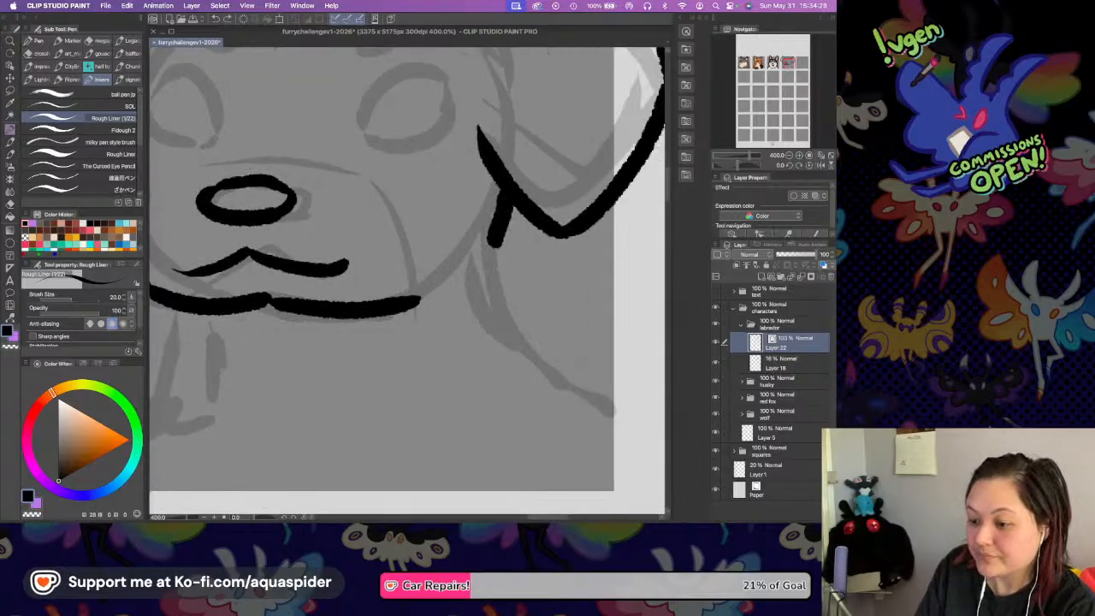
{"action": "mouse_move", "coordinate": [490, 242]}
{"action": "left_mouse_down"}
{"action": "mouse_move", "coordinate": [524, 327]}
{"action": "mouse_move", "coordinate": [564, 362]}
{"action": "left_mouse_up"}
{"action": "key", "text": "super+z"}
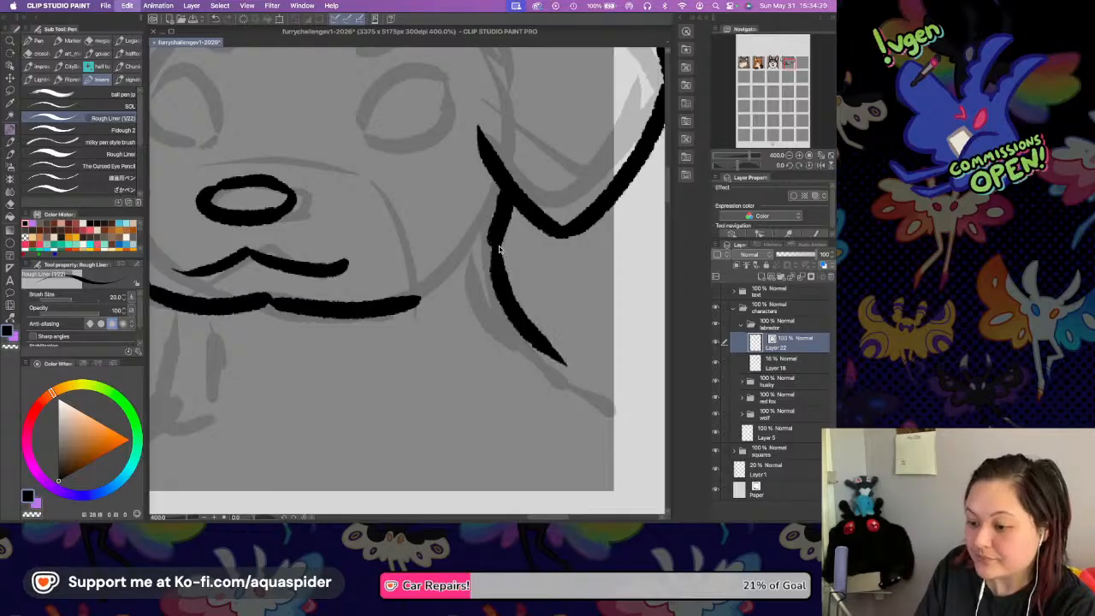
{"action": "mouse_move", "coordinate": [492, 233]}
{"action": "left_mouse_down"}
{"action": "mouse_move", "coordinate": [509, 278]}
{"action": "mouse_move", "coordinate": [613, 387]}
{"action": "left_mouse_up"}
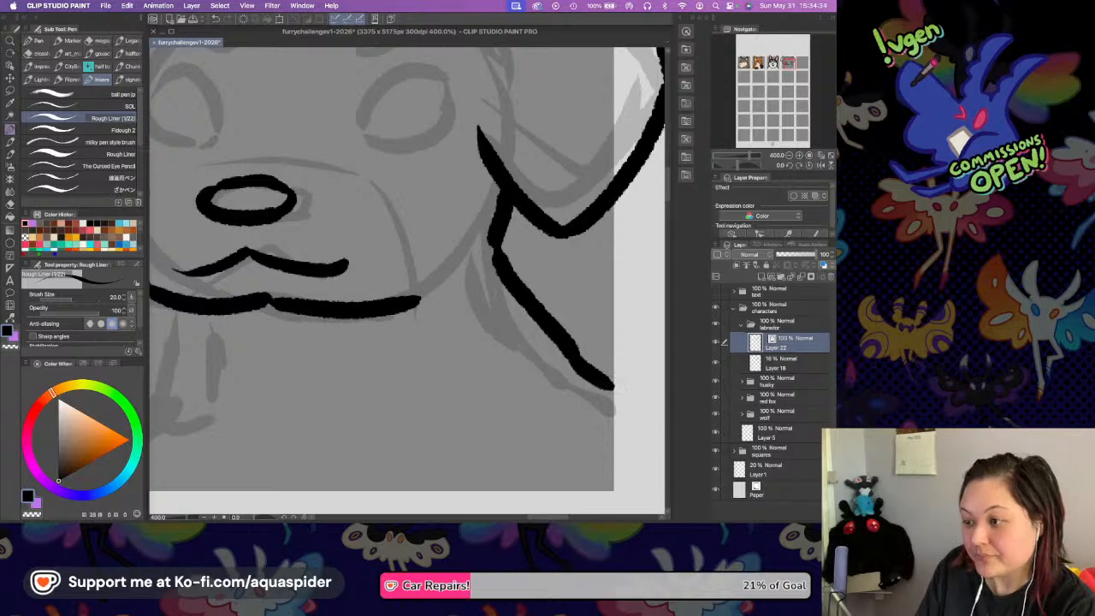
Ink the Labrador's left neck line from the chin down and the shoulder out to the square's left edge.
{"action": "scroll", "coordinate": [275, 261], "scroll_direction": "left", "scroll_amount": 5}
{"action": "scroll", "coordinate": [276, 261], "scroll_direction": "down", "scroll_amount": 1}
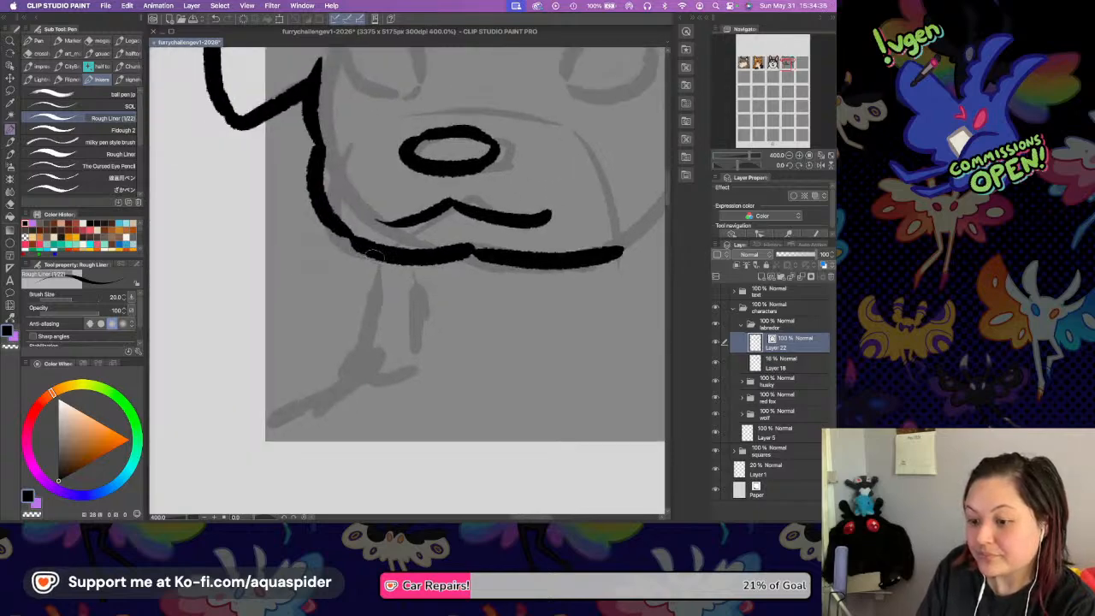
{"action": "mouse_move", "coordinate": [373, 253]}
{"action": "left_mouse_down"}
{"action": "mouse_move", "coordinate": [352, 376]}
{"action": "mouse_move", "coordinate": [264, 419]}
{"action": "mouse_move", "coordinate": [304, 399]}
{"action": "left_mouse_up"}
{"action": "key", "text": "super+z"}
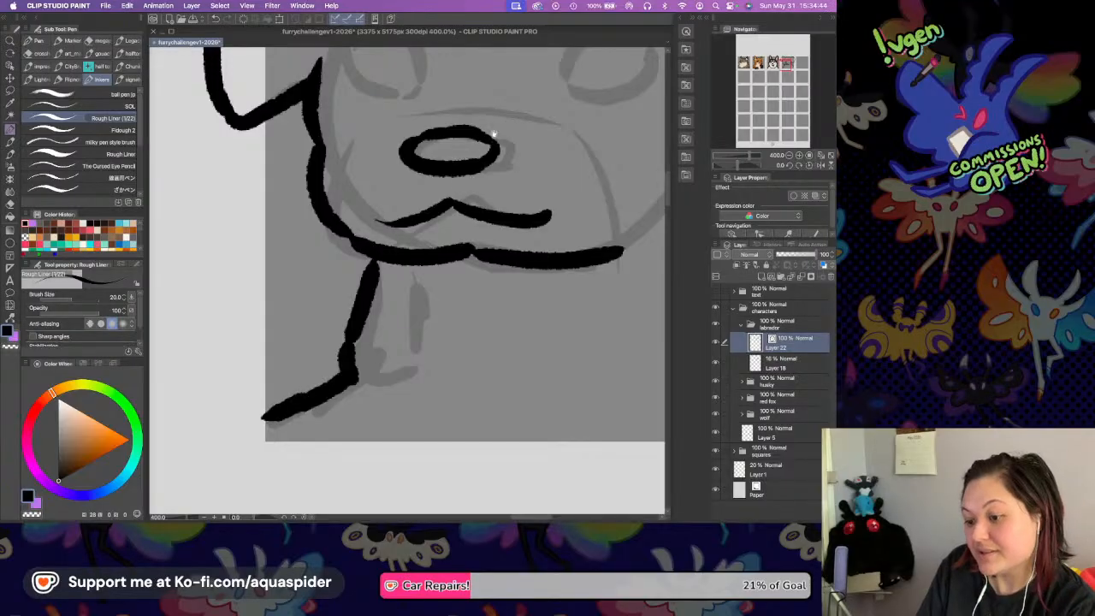
Ink the outline of the Labrador's left eye over the sketched oval.
{"action": "scroll", "coordinate": [475, 270], "scroll_direction": "up", "scroll_amount": 3}
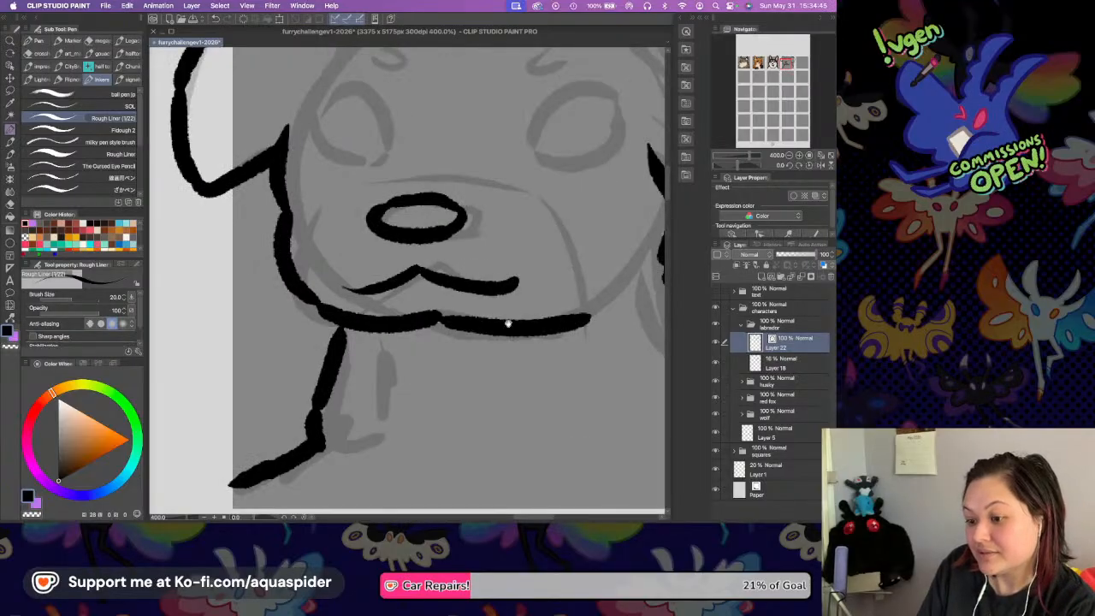
{"action": "scroll", "coordinate": [508, 323], "scroll_direction": "up", "scroll_amount": 3}
{"action": "left_click_drag", "start_coordinate": [263, 221], "coordinate": [333, 247]}
{"action": "key", "text": "super+z"}
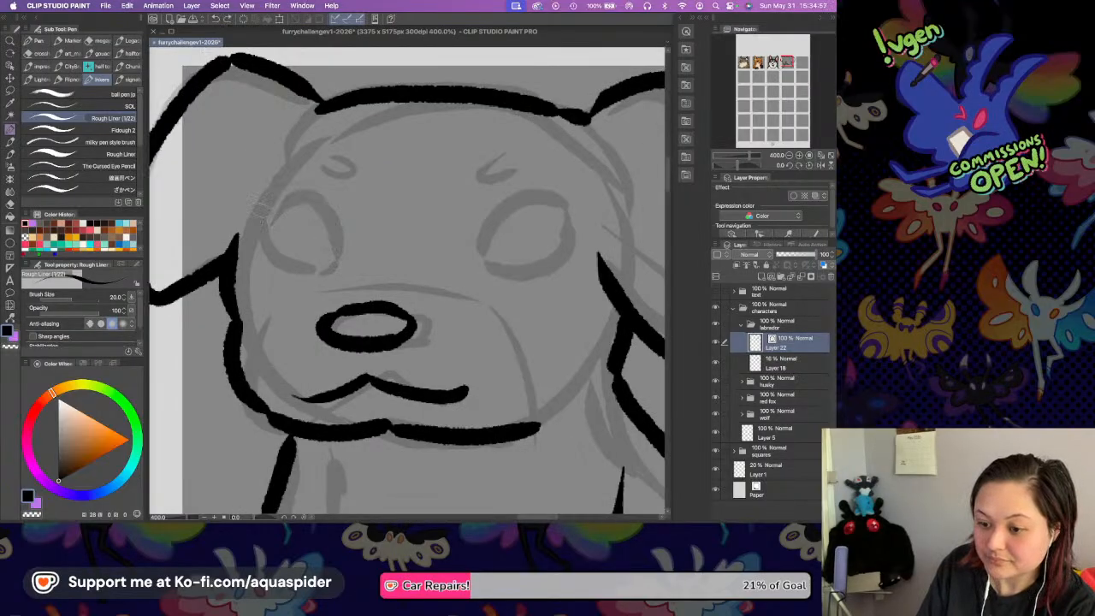
{"action": "mouse_move", "coordinate": [255, 222]}
{"action": "left_mouse_down"}
{"action": "mouse_move", "coordinate": [281, 202]}
{"action": "mouse_move", "coordinate": [318, 209]}
{"action": "mouse_move", "coordinate": [335, 252]}
{"action": "left_mouse_up"}
{"action": "mouse_move", "coordinate": [252, 227]}
{"action": "left_mouse_down"}
{"action": "mouse_move", "coordinate": [291, 272]}
{"action": "mouse_move", "coordinate": [321, 261]}
{"action": "left_mouse_up"}
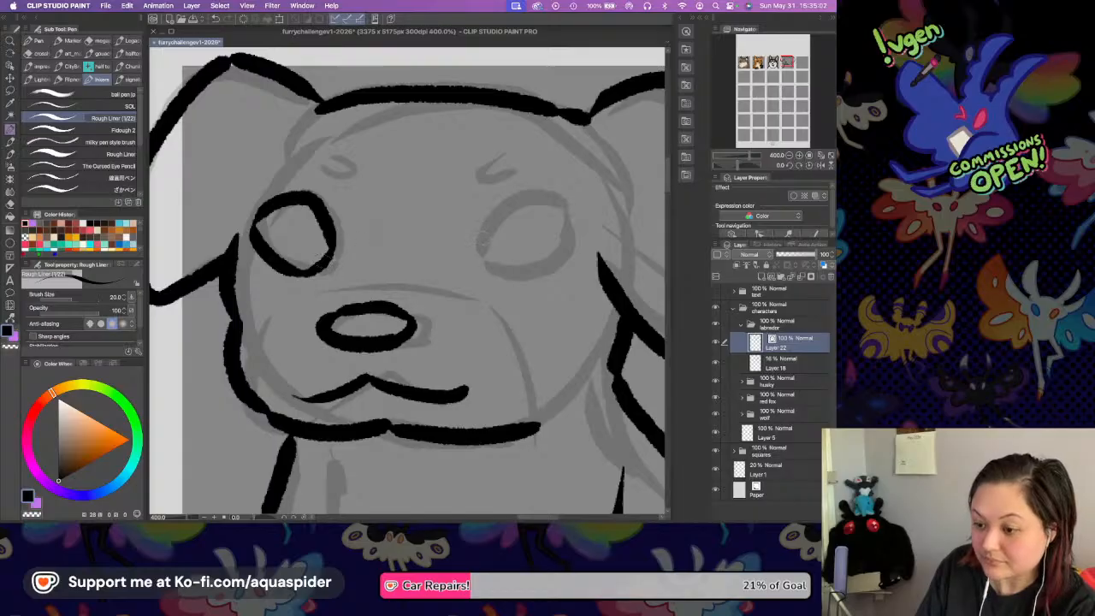
Ink the outline of the Labrador's right eye as a closed oval.
{"action": "mouse_move", "coordinate": [479, 250]}
{"action": "left_mouse_down"}
{"action": "mouse_move", "coordinate": [513, 199]}
{"action": "mouse_move", "coordinate": [560, 210]}
{"action": "mouse_move", "coordinate": [479, 261]}
{"action": "mouse_move", "coordinate": [515, 272]}
{"action": "mouse_move", "coordinate": [561, 224]}
{"action": "left_mouse_up"}
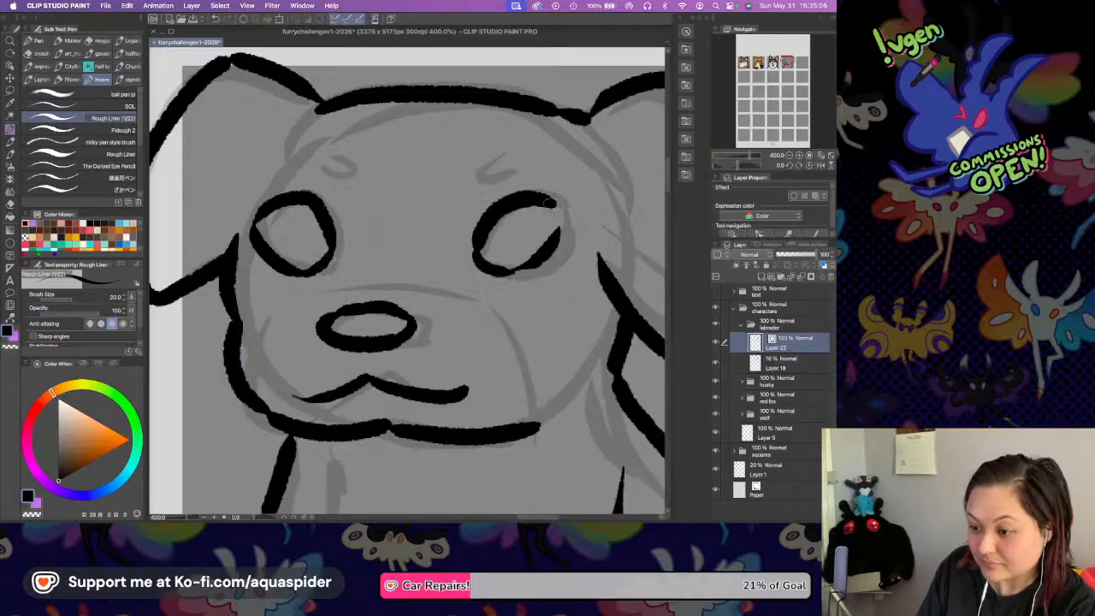
{"action": "key", "text": "super+z"}
{"action": "left_click_drag", "start_coordinate": [513, 271], "coordinate": [568, 243]}
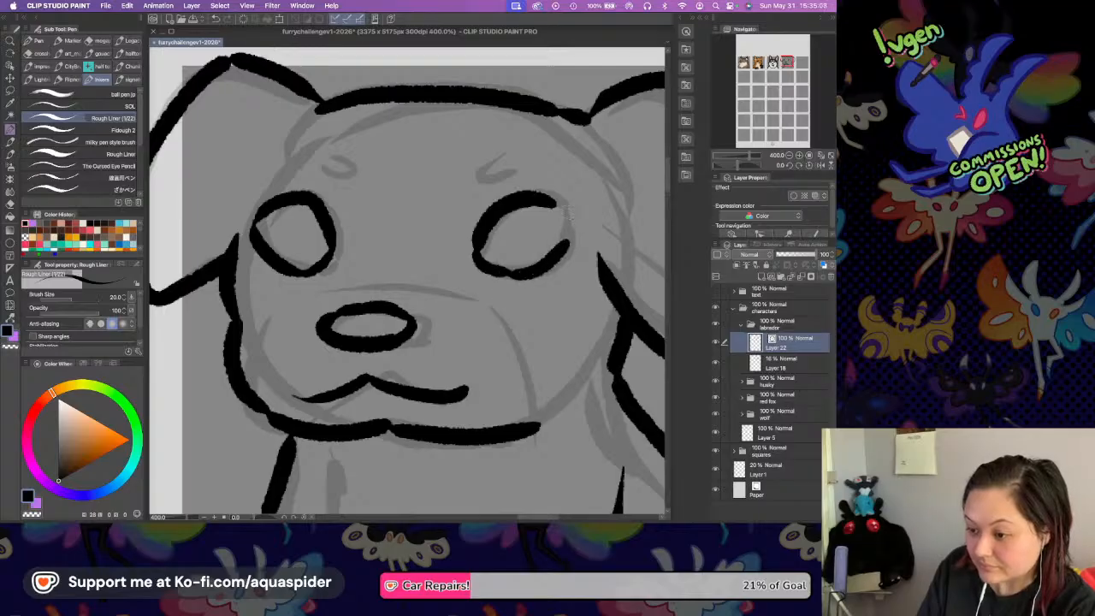
{"action": "mouse_move", "coordinate": [551, 199]}
{"action": "left_mouse_down"}
{"action": "mouse_move", "coordinate": [568, 224]}
{"action": "mouse_move", "coordinate": [565, 248]}
{"action": "left_mouse_up"}
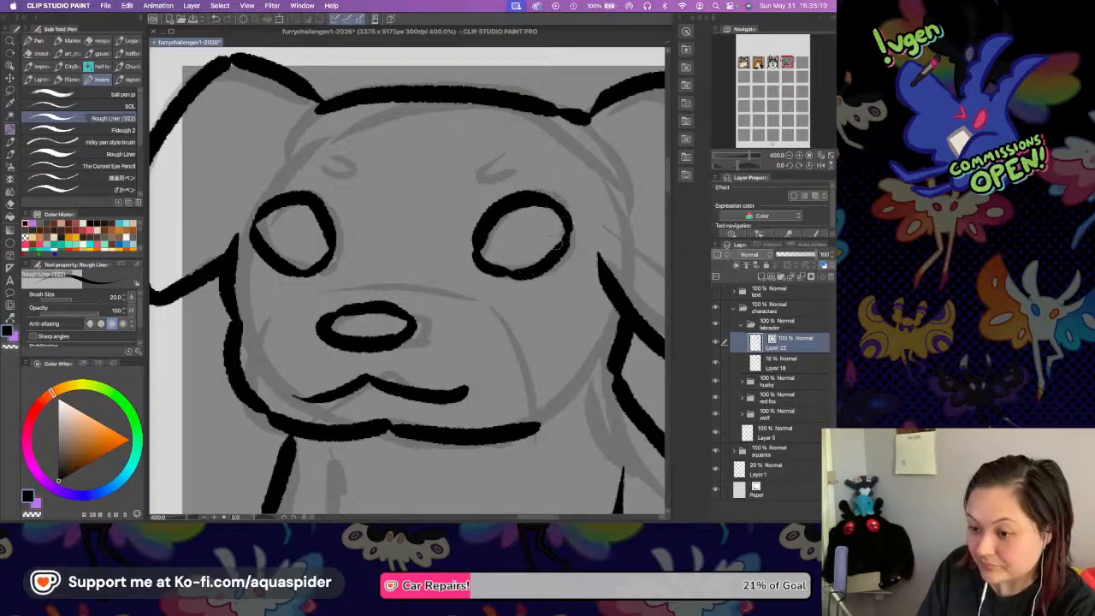
Ink the small oval eyebrow spots above the Labrador's left and right eyes.
{"action": "mouse_move", "coordinate": [328, 175]}
{"action": "left_mouse_down"}
{"action": "mouse_move", "coordinate": [344, 184]}
{"action": "mouse_move", "coordinate": [333, 190]}
{"action": "mouse_move", "coordinate": [340, 166]}
{"action": "mouse_move", "coordinate": [331, 177]}
{"action": "mouse_move", "coordinate": [349, 172]}
{"action": "left_mouse_up"}
{"action": "key", "text": "super+z"}
{"action": "mouse_move", "coordinate": [461, 173]}
{"action": "left_mouse_down"}
{"action": "mouse_move", "coordinate": [466, 196]}
{"action": "mouse_move", "coordinate": [484, 174]}
{"action": "left_mouse_up"}
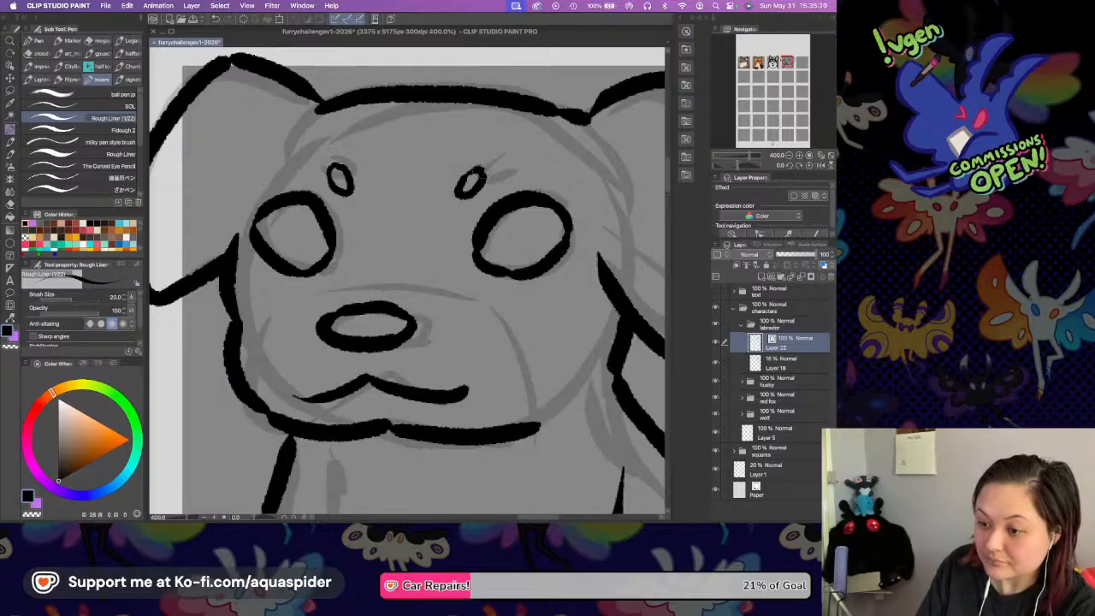
{"action": "left_click_drag", "start_coordinate": [494, 289], "coordinate": [503, 302]}
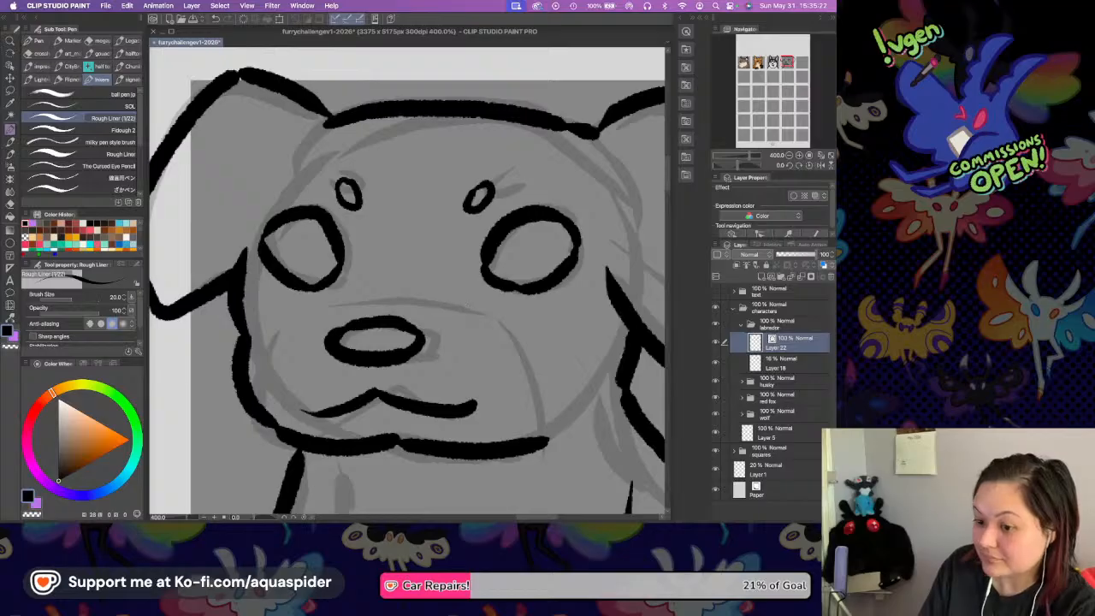
Hide the Labrador's rough sketch layer and add a new layer above it, beneath the line art.
{"action": "left_click", "coordinate": [716, 364]}
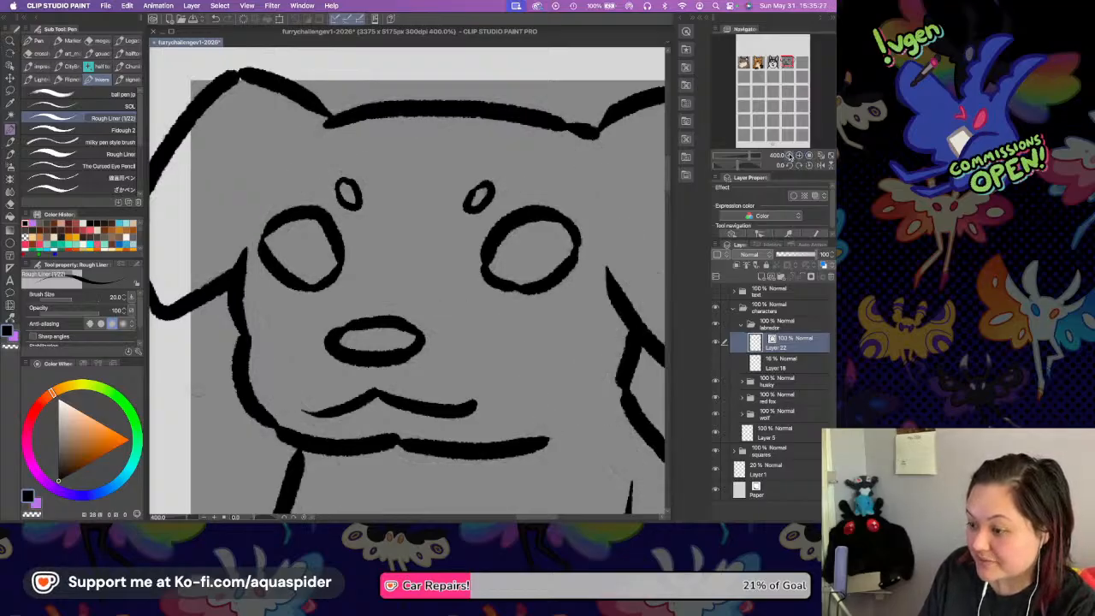
{"action": "left_click", "coordinate": [787, 155]}
{"action": "left_click_drag", "start_coordinate": [575, 352], "coordinate": [566, 322]}
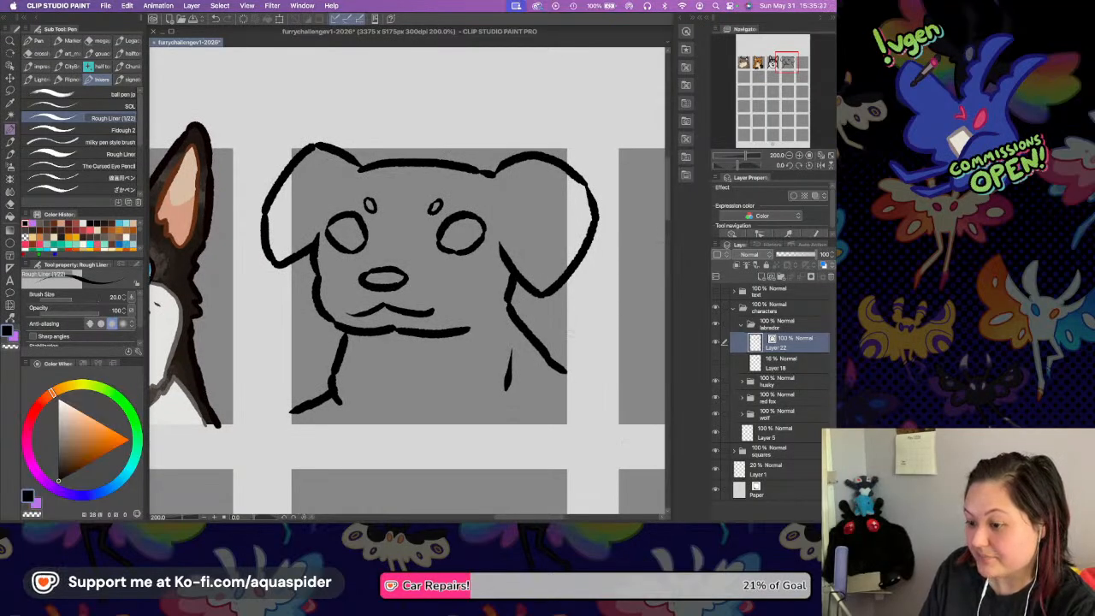
{"action": "left_click_drag", "start_coordinate": [574, 332], "coordinate": [564, 311]}
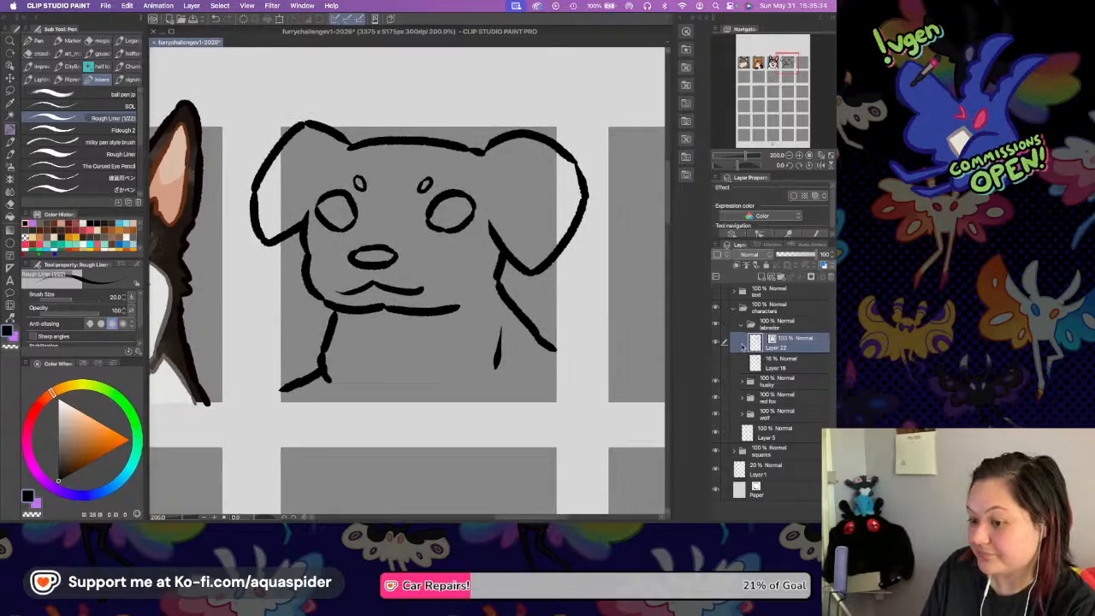
{"action": "left_click", "coordinate": [785, 362]}
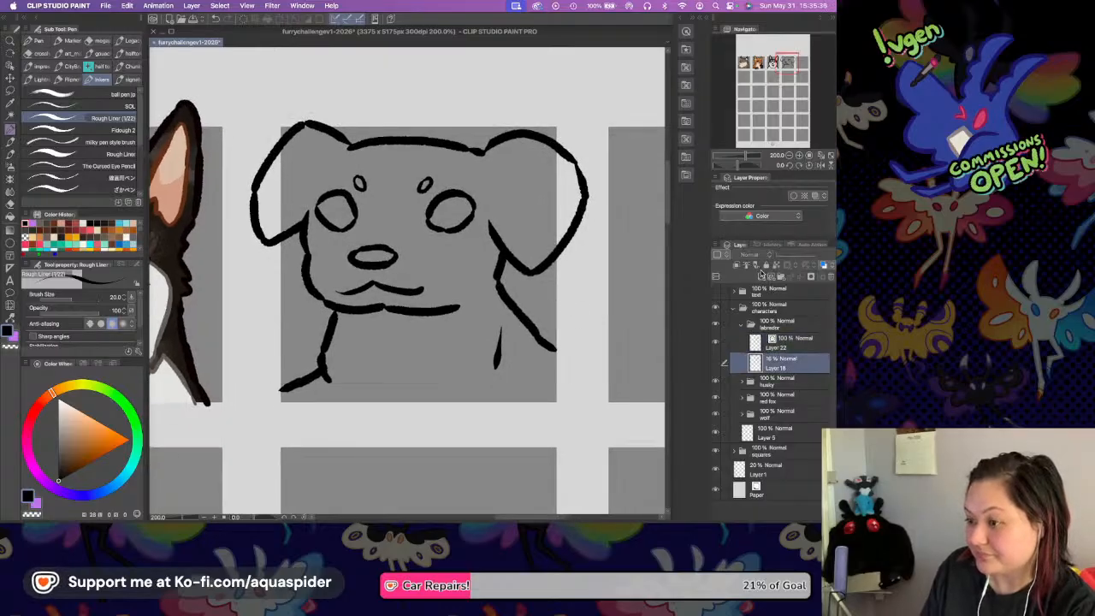
{"action": "left_click", "coordinate": [760, 277]}
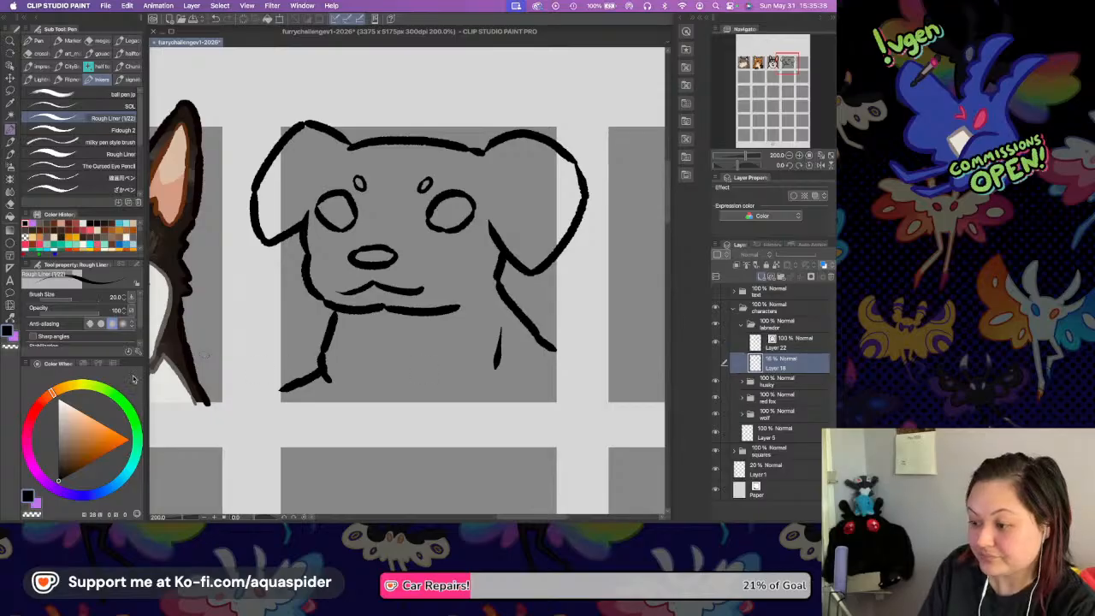
Choose a golden tan and fill the Labrador's head, body and both outer ear areas on the new layer.
{"action": "left_click", "coordinate": [70, 394]}
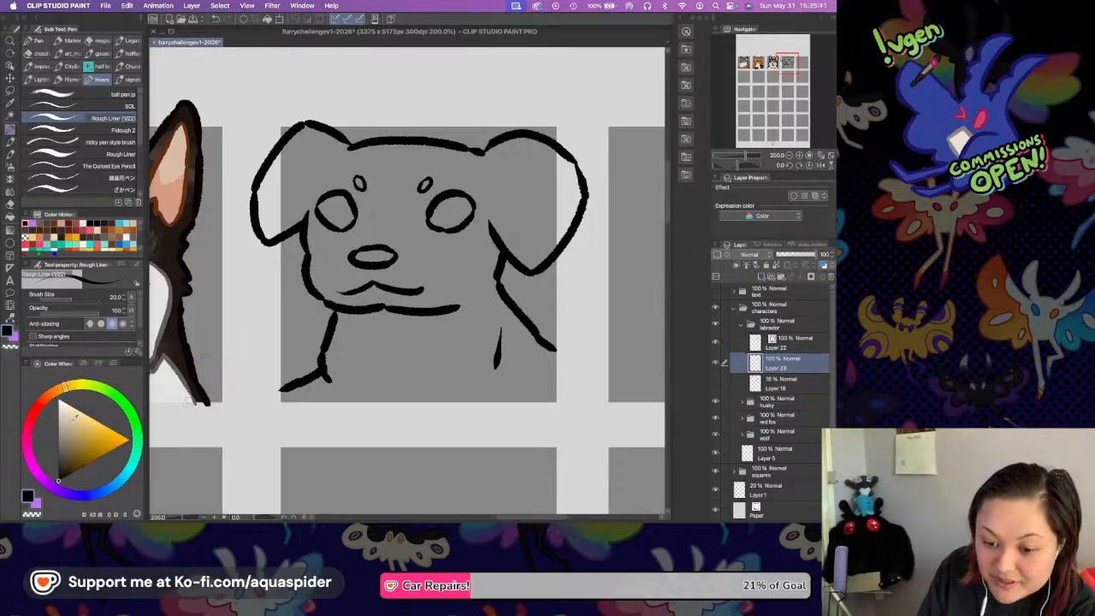
{"action": "left_click", "coordinate": [77, 421]}
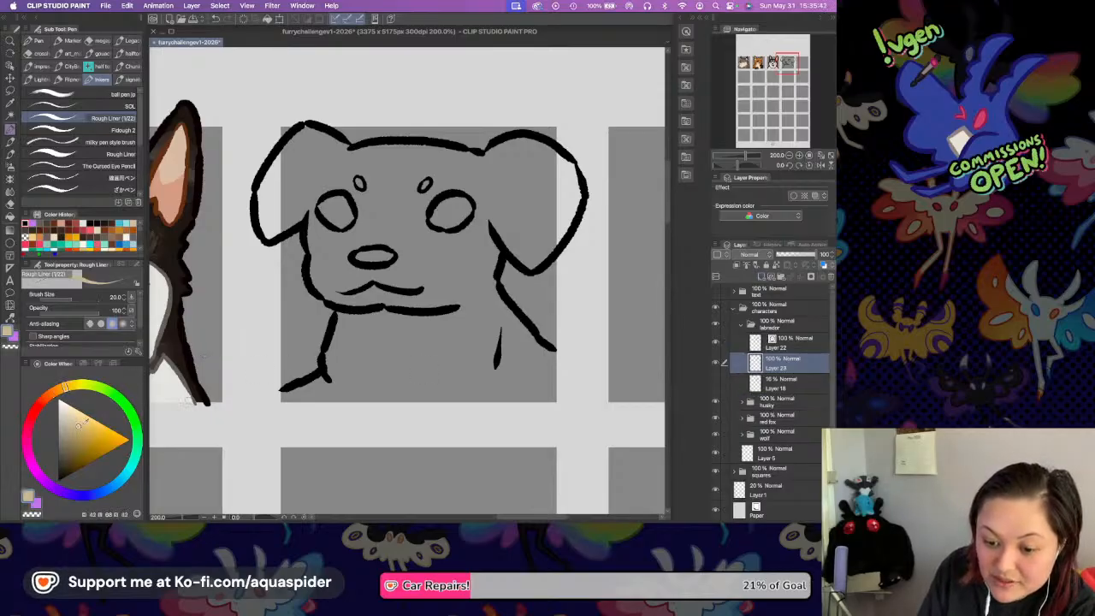
{"action": "left_click", "coordinate": [80, 430]}
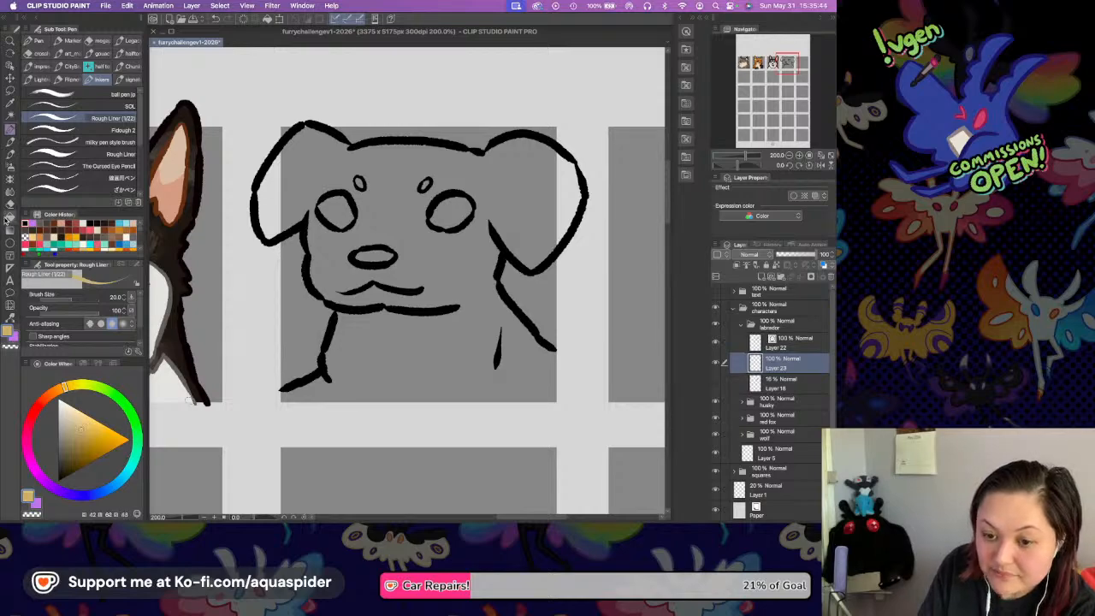
{"action": "key", "text": "g"}
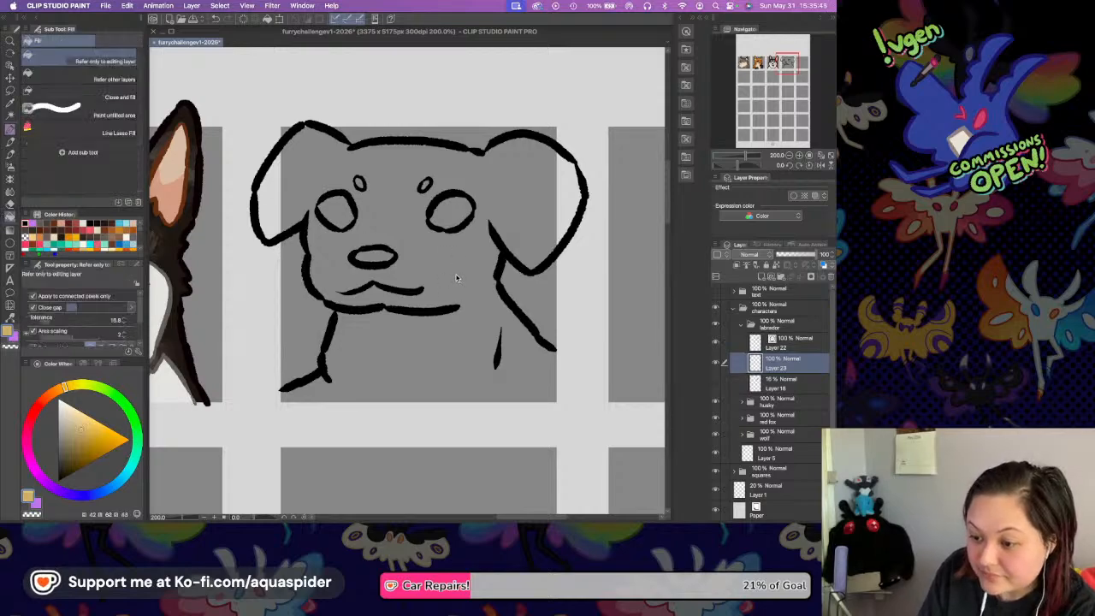
{"action": "left_click", "coordinate": [456, 256]}
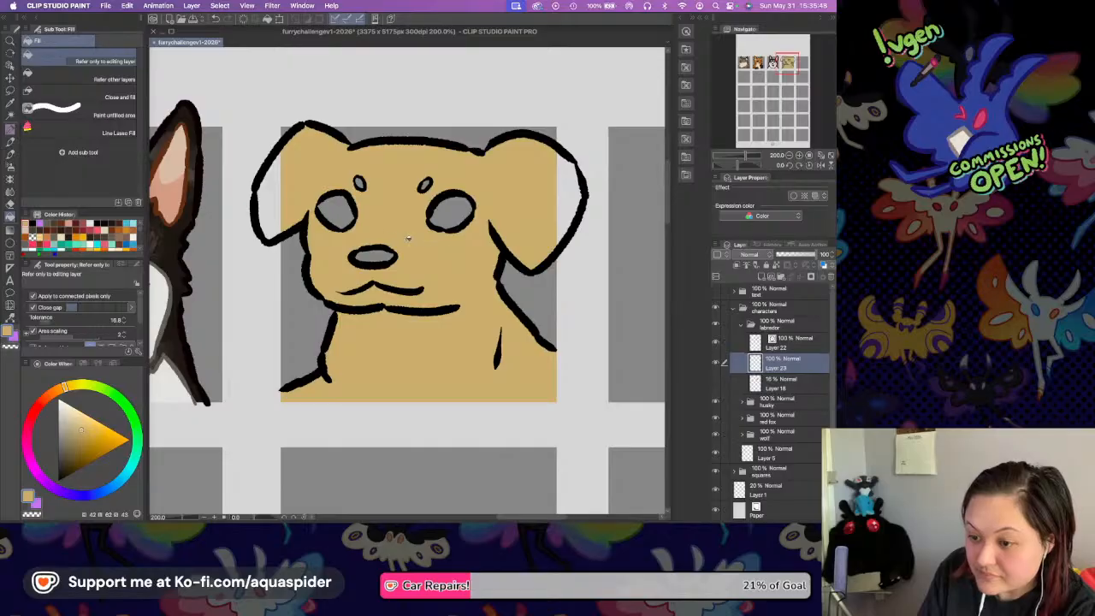
{"action": "left_click", "coordinate": [281, 195]}
{"action": "left_click", "coordinate": [565, 207]}
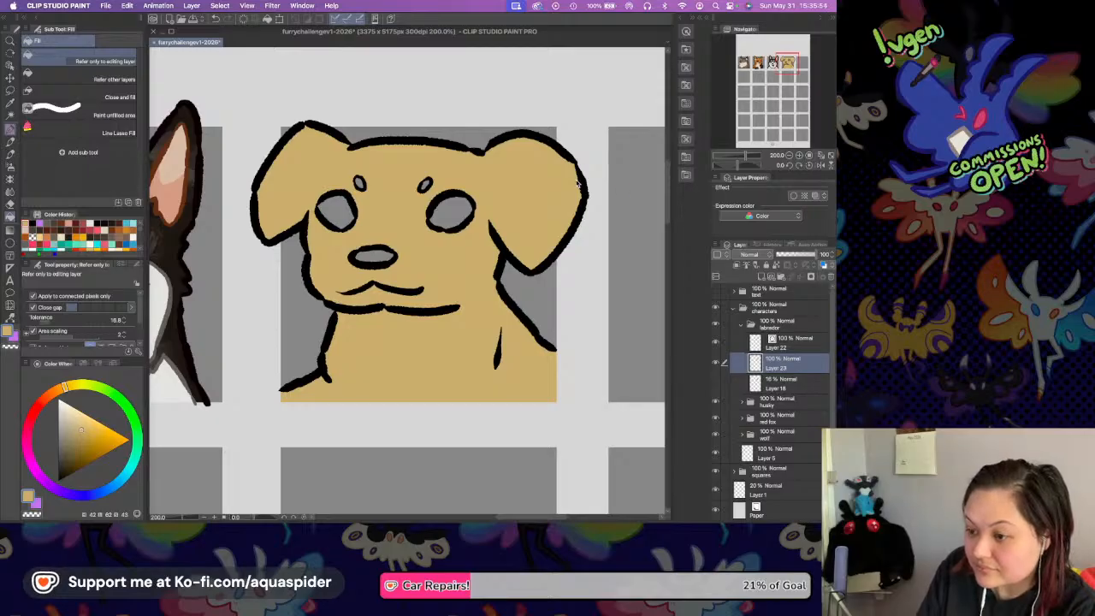
Examine the tan fill up close along the outlines of both ears, the face and the neck.
{"action": "key", "text": "p"}
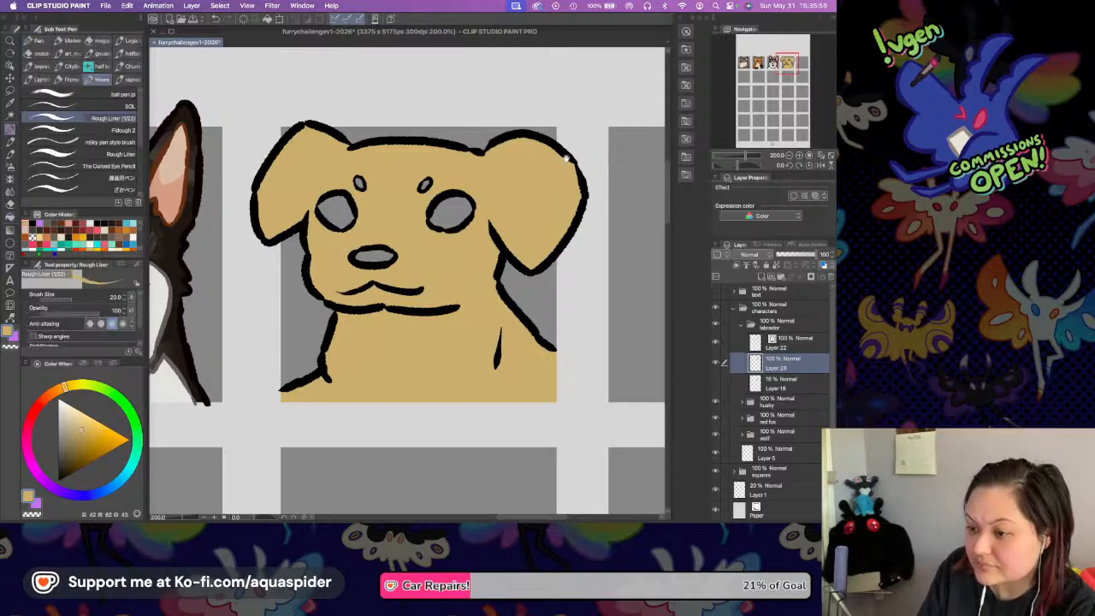
{"action": "left_click_drag", "start_coordinate": [536, 175], "coordinate": [494, 188]}
{"action": "left_click", "coordinate": [799, 156]}
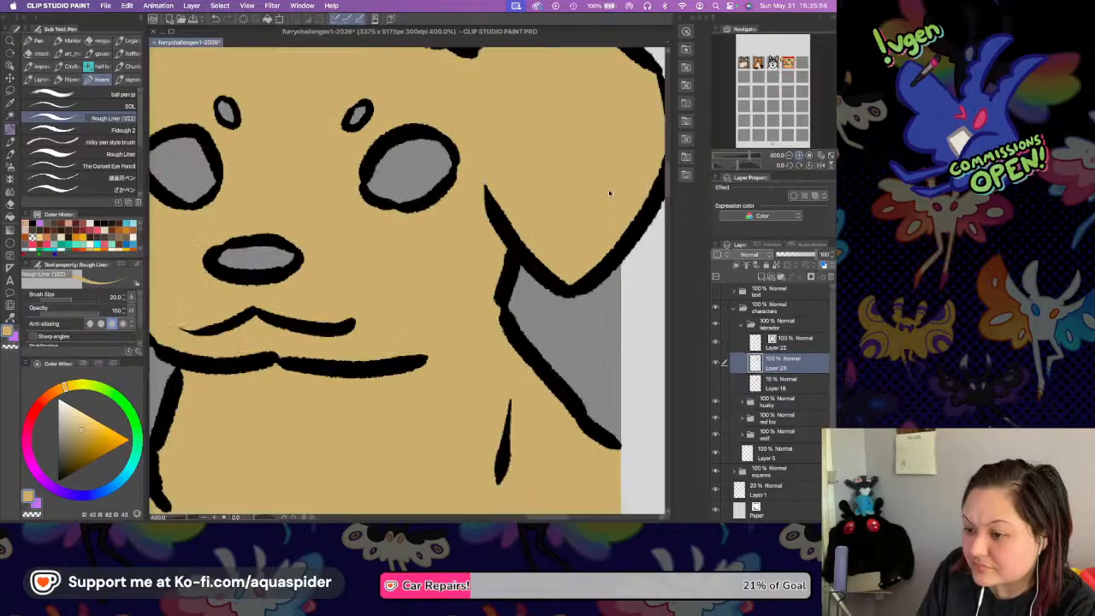
{"action": "left_click_drag", "start_coordinate": [545, 137], "coordinate": [488, 186]}
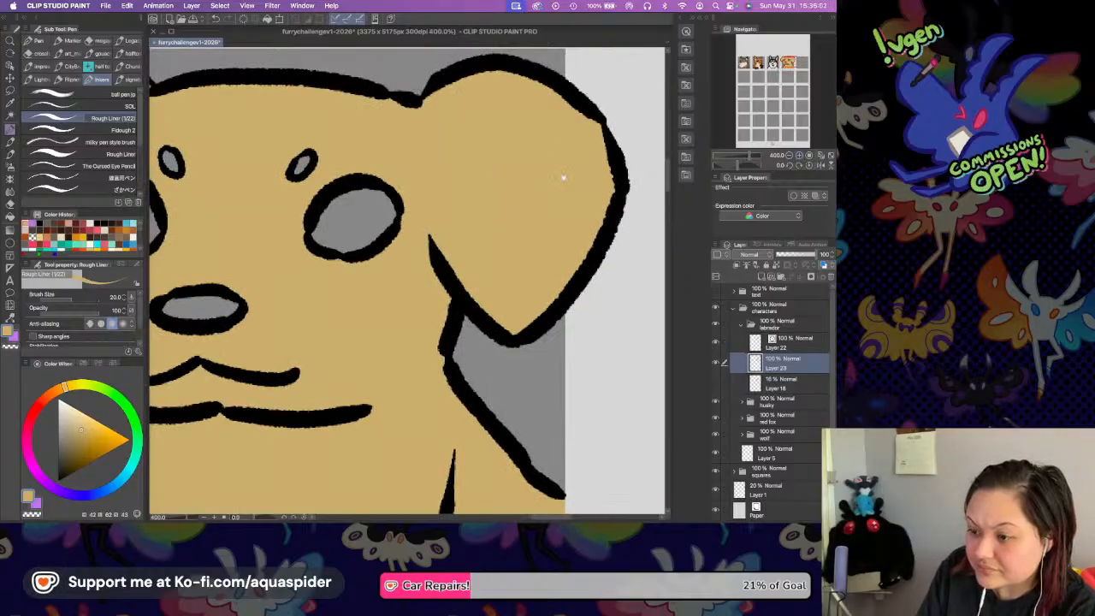
{"action": "left_click_drag", "start_coordinate": [540, 176], "coordinate": [737, 180]}
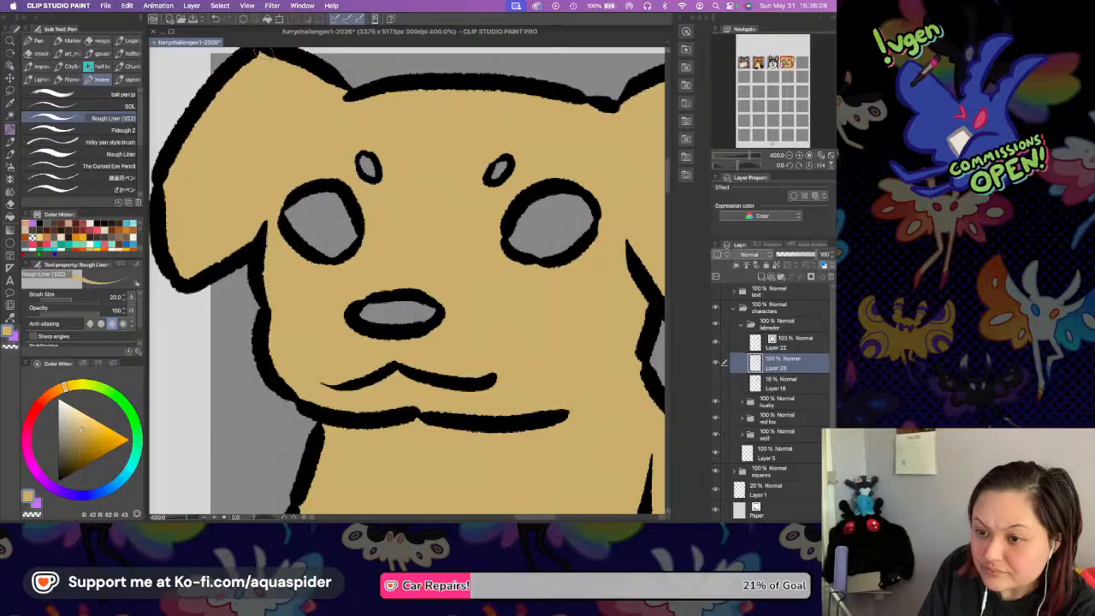
{"action": "left_click_drag", "start_coordinate": [516, 162], "coordinate": [451, 202]}
{"action": "left_click_drag", "start_coordinate": [420, 313], "coordinate": [434, 205]}
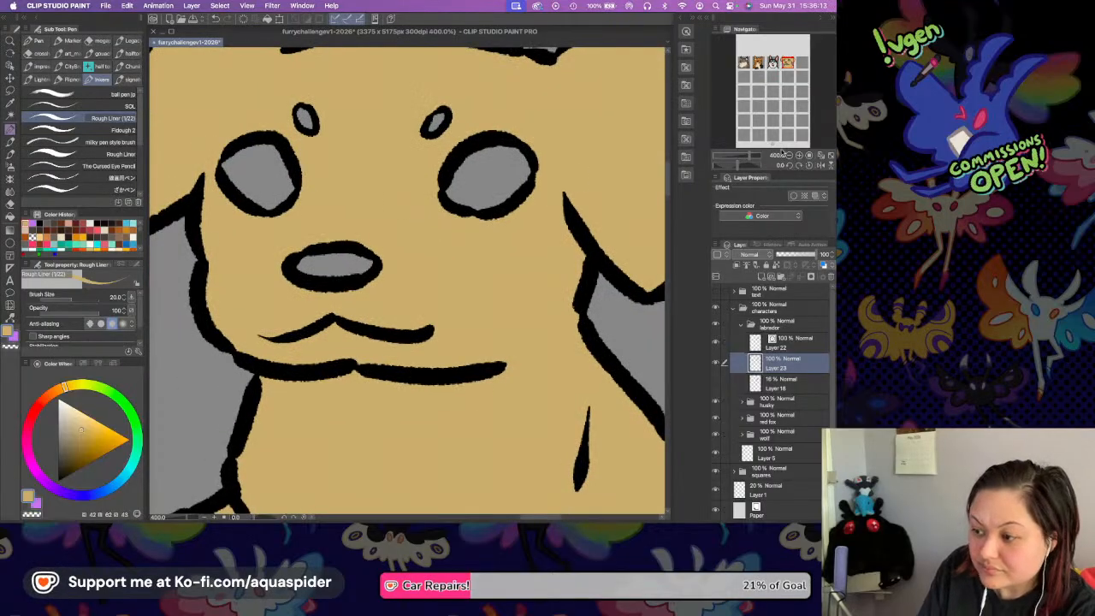
Choose an orange-brown and fill both eyebrow spots with it.
{"action": "left_click", "coordinate": [791, 157]}
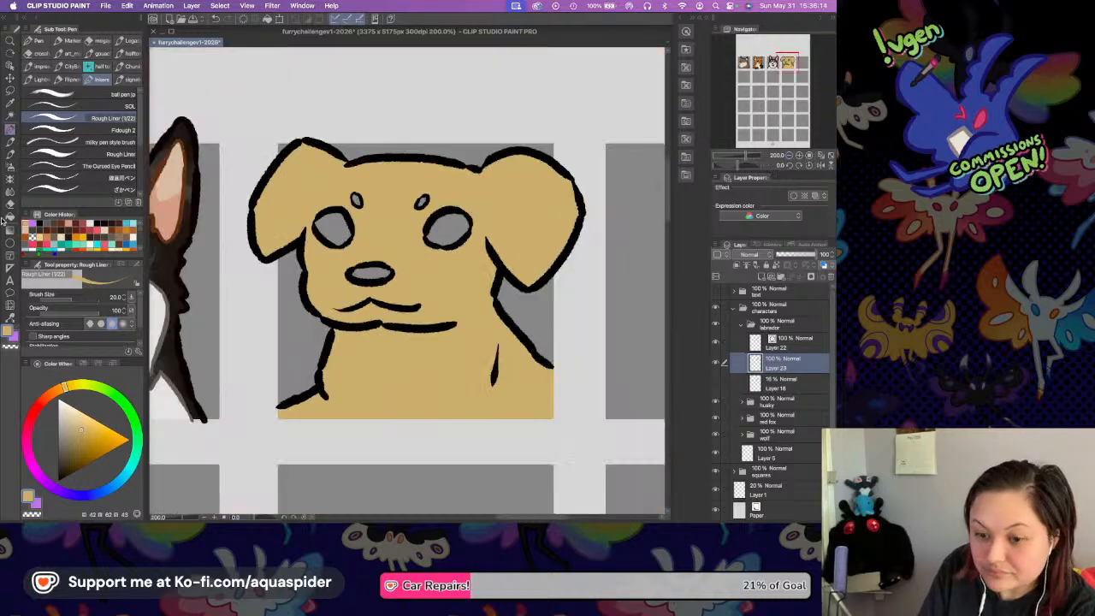
{"action": "key", "text": "g"}
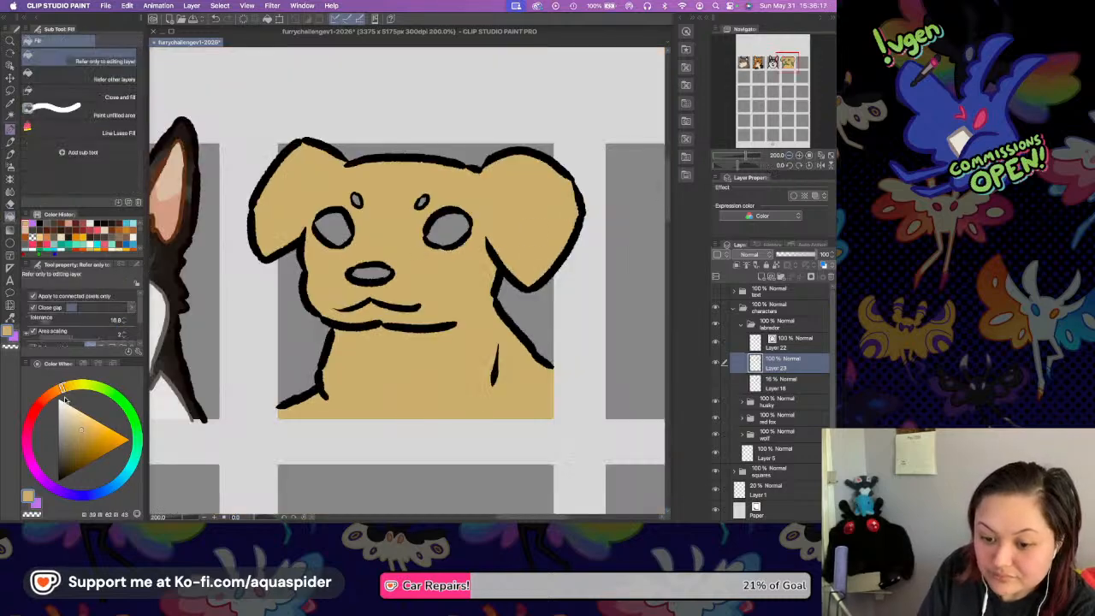
{"action": "left_click", "coordinate": [56, 391]}
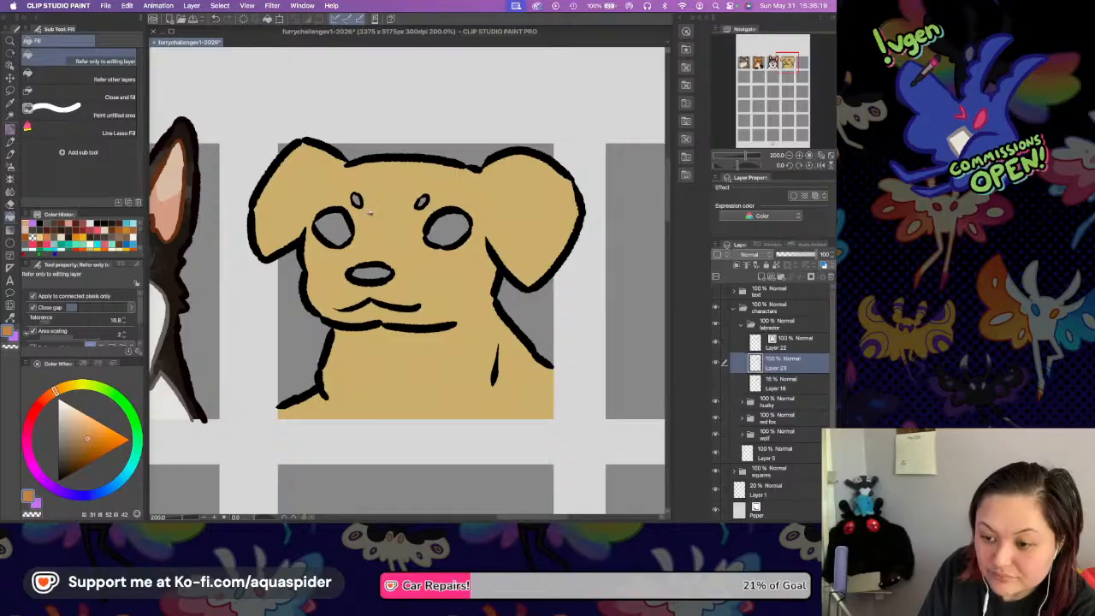
{"action": "left_click", "coordinate": [358, 199]}
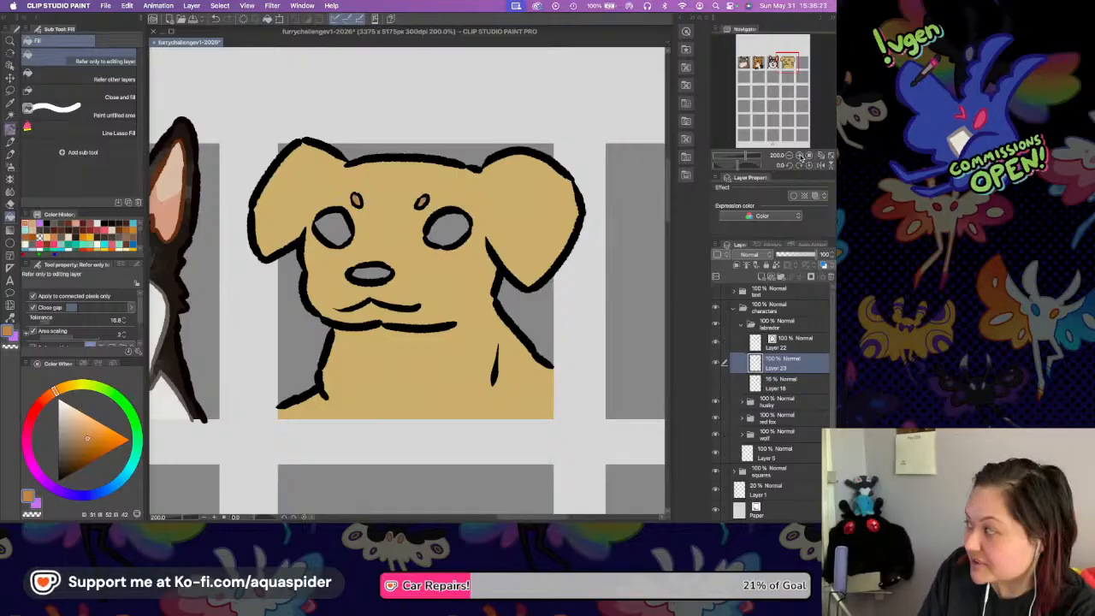
Dot small orange-brown freckles on both sides of the muzzle with the Rough Liner pen.
{"action": "key", "text": "p"}
{"action": "scroll", "coordinate": [560, 256], "scroll_direction": "up", "scroll_amount": 2}
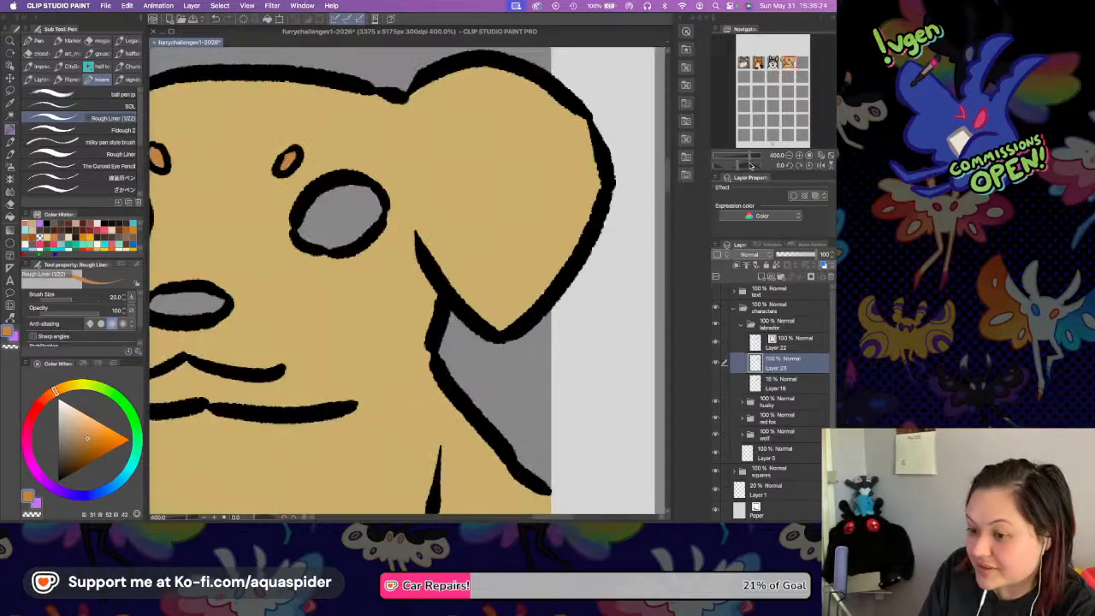
{"action": "left_click_drag", "start_coordinate": [338, 289], "coordinate": [408, 275]}
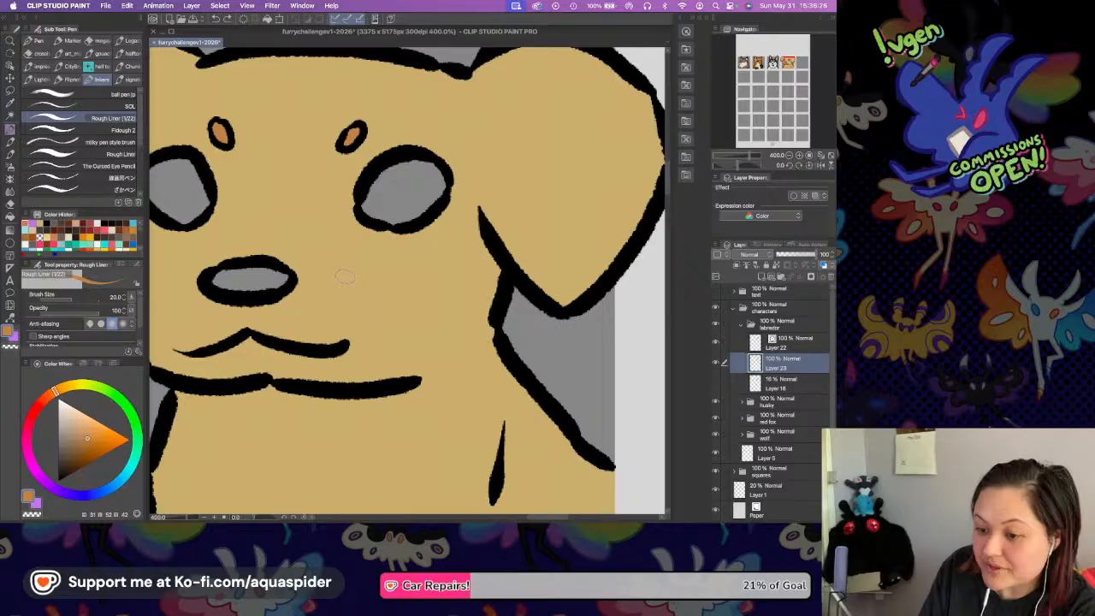
{"action": "left_click", "coordinate": [375, 275]}
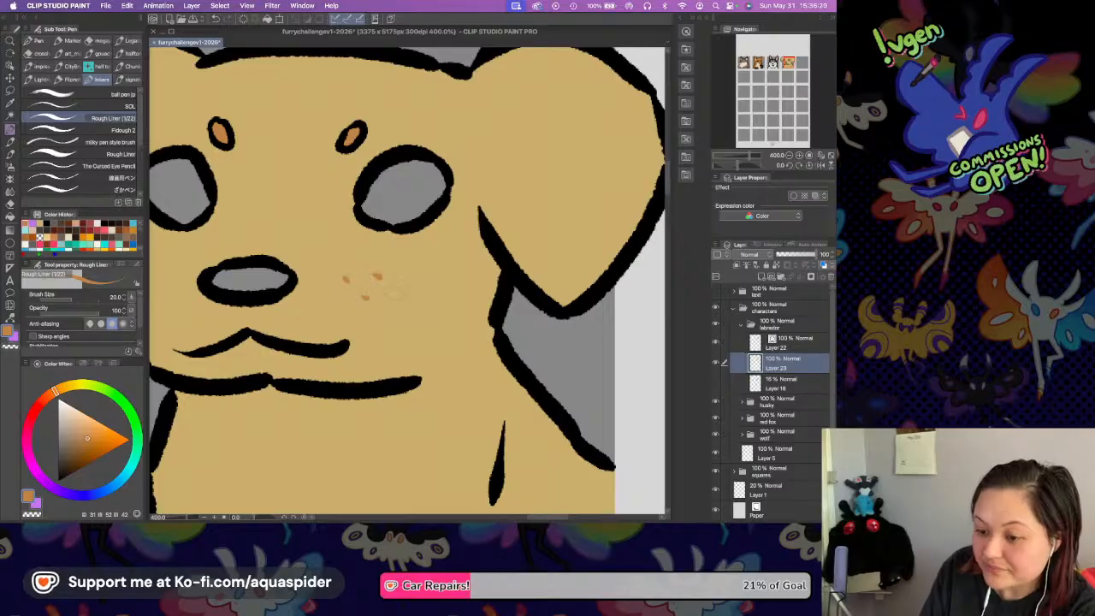
{"action": "left_click_drag", "start_coordinate": [363, 213], "coordinate": [502, 197]}
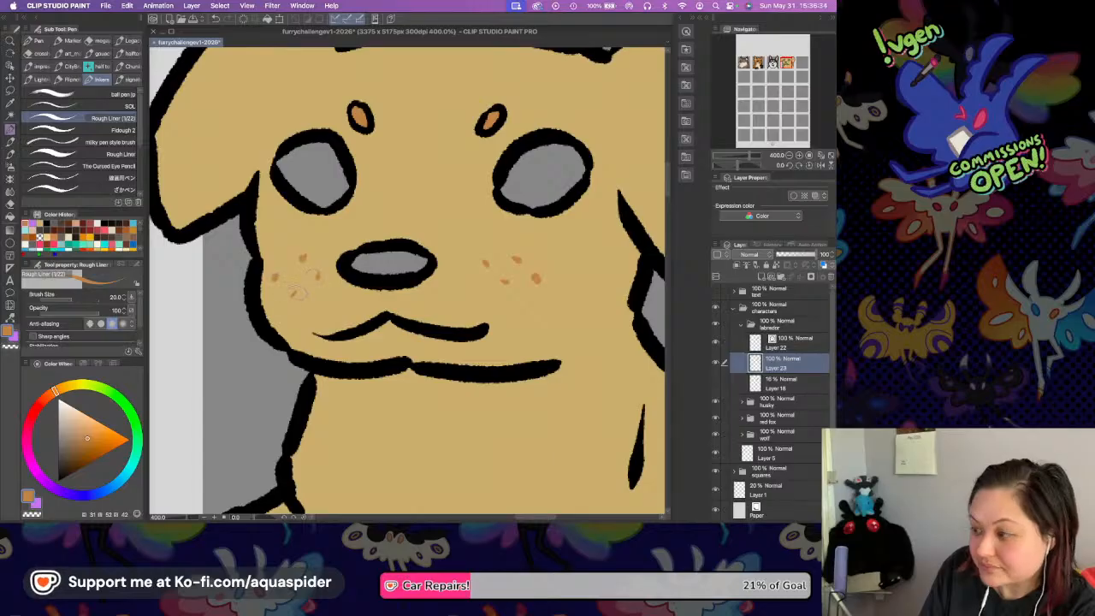
{"action": "left_click_drag", "start_coordinate": [442, 205], "coordinate": [494, 279]}
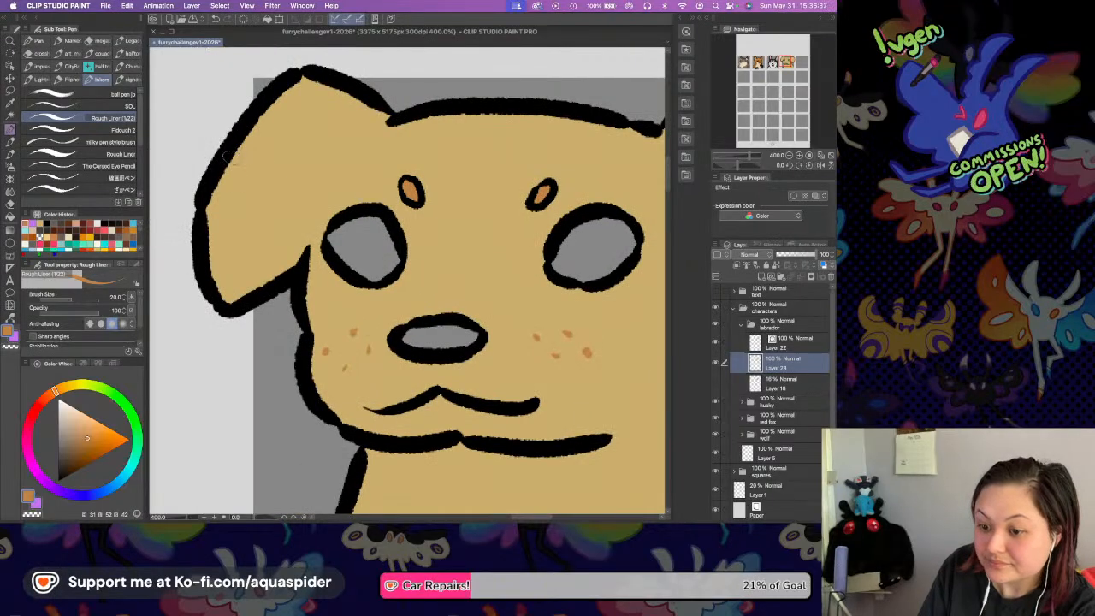
Paint a curved orange-brown line across each ear to mark off its darker lower part.
{"action": "mouse_move", "coordinate": [230, 143]}
{"action": "left_mouse_down"}
{"action": "mouse_move", "coordinate": [253, 228]}
{"action": "mouse_move", "coordinate": [297, 232]}
{"action": "left_mouse_up"}
{"action": "scroll", "coordinate": [386, 220], "scroll_direction": "up", "scroll_amount": 2}
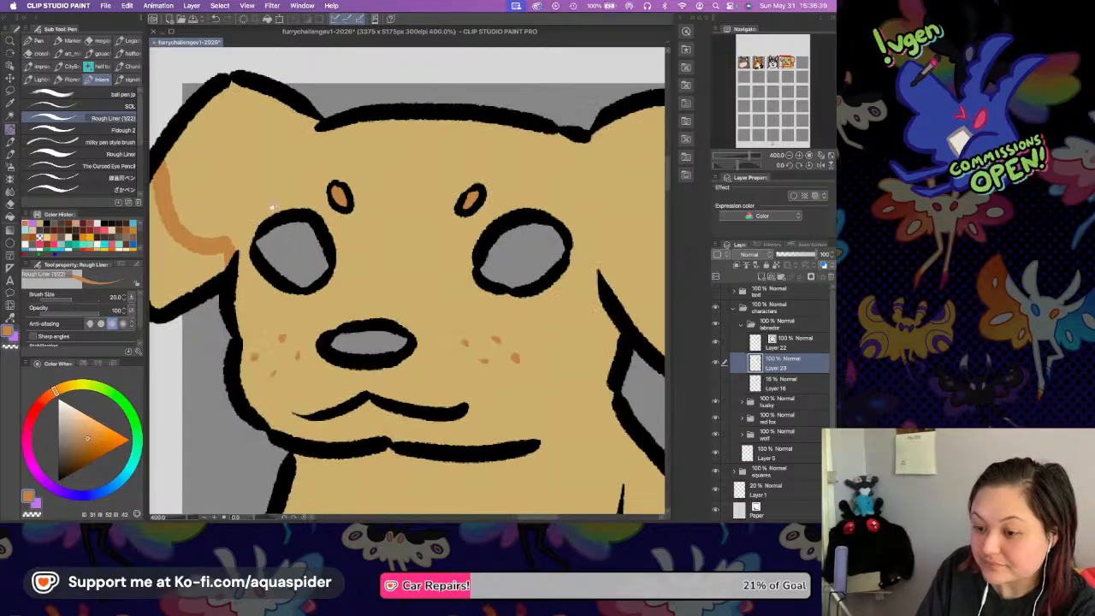
{"action": "scroll", "coordinate": [483, 275], "scroll_direction": "right", "scroll_amount": 8}
{"action": "mouse_move", "coordinate": [327, 280]}
{"action": "left_mouse_down"}
{"action": "mouse_move", "coordinate": [374, 297]}
{"action": "mouse_move", "coordinate": [465, 242]}
{"action": "mouse_move", "coordinate": [474, 221]}
{"action": "mouse_move", "coordinate": [510, 245]}
{"action": "left_mouse_up"}
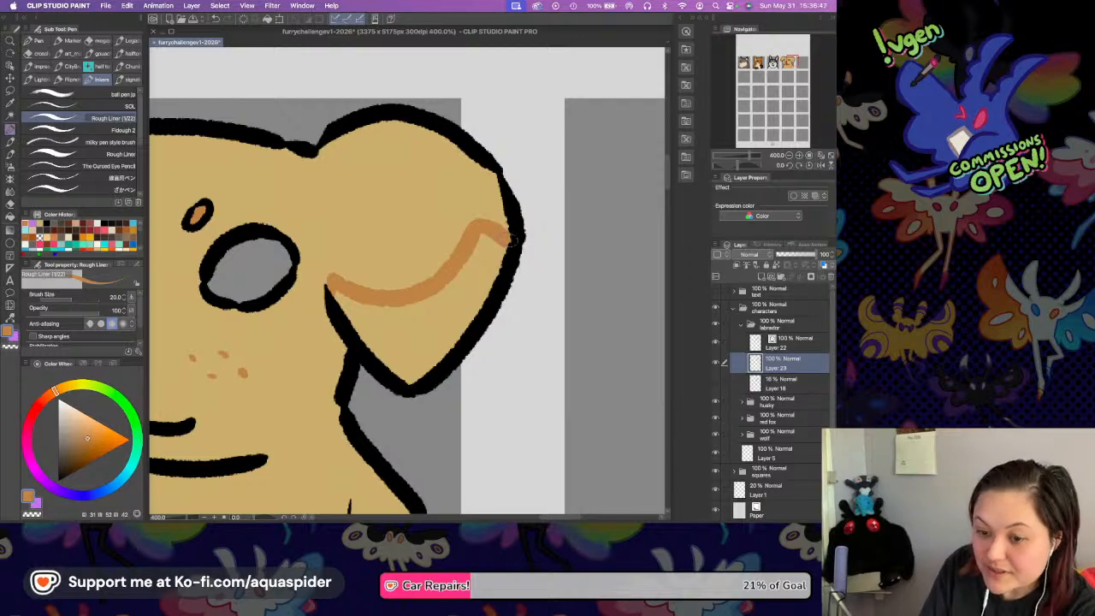
Set the fill tolerance to 10.1 and fill the lower part of both ears with orange-brown up to the painted lines.
{"action": "key", "text": "g"}
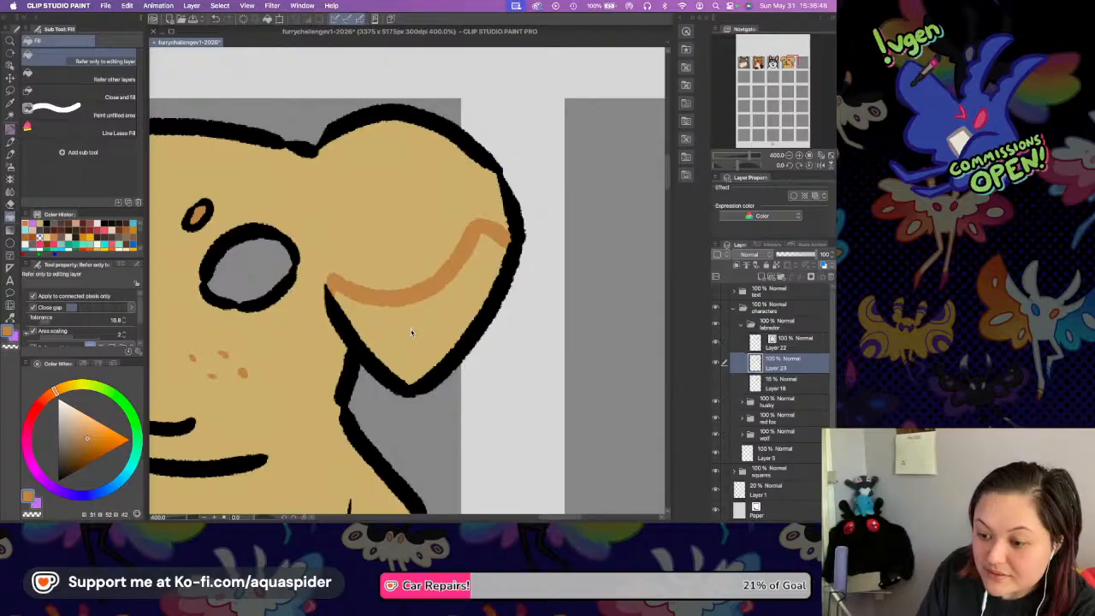
{"action": "left_click", "coordinate": [412, 325]}
{"action": "key", "text": "super+z"}
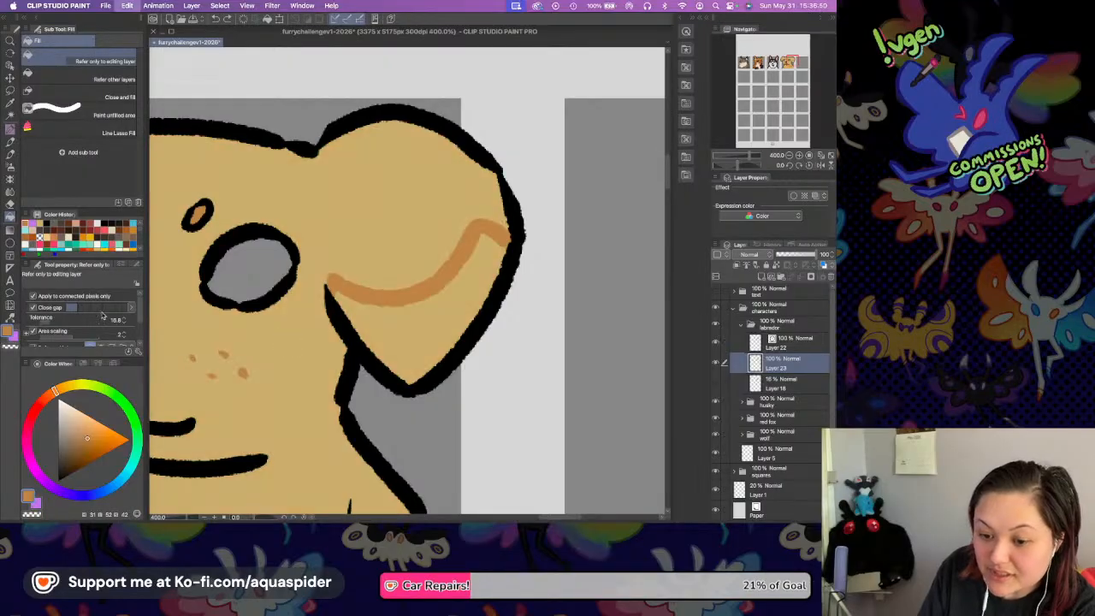
{"action": "left_click", "coordinate": [47, 320]}
{"action": "left_click", "coordinate": [436, 302]}
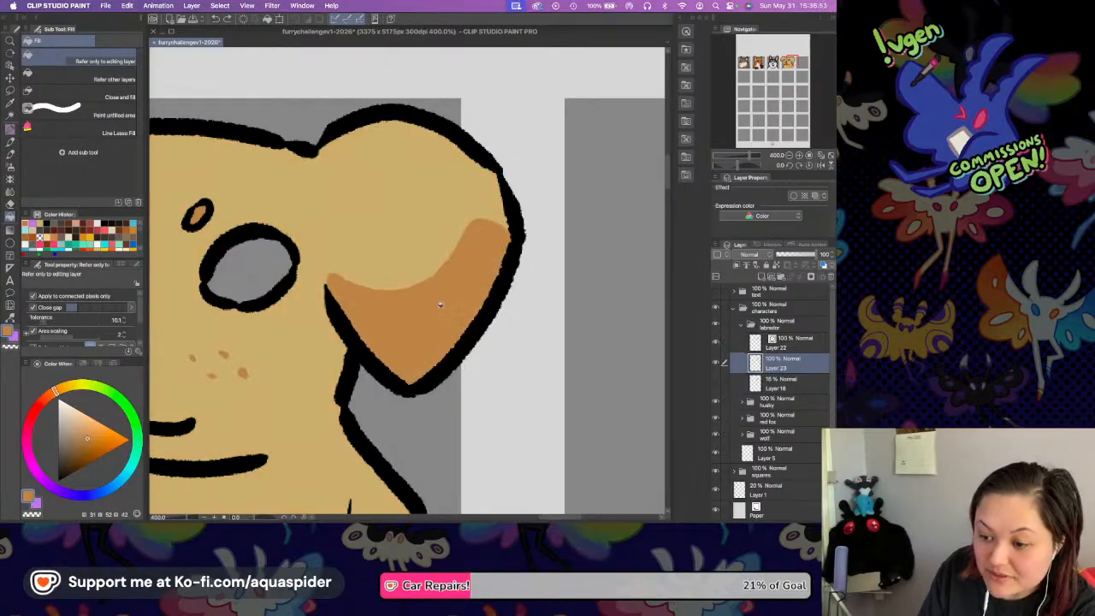
{"action": "scroll", "coordinate": [299, 214], "scroll_direction": "left", "scroll_amount": 6}
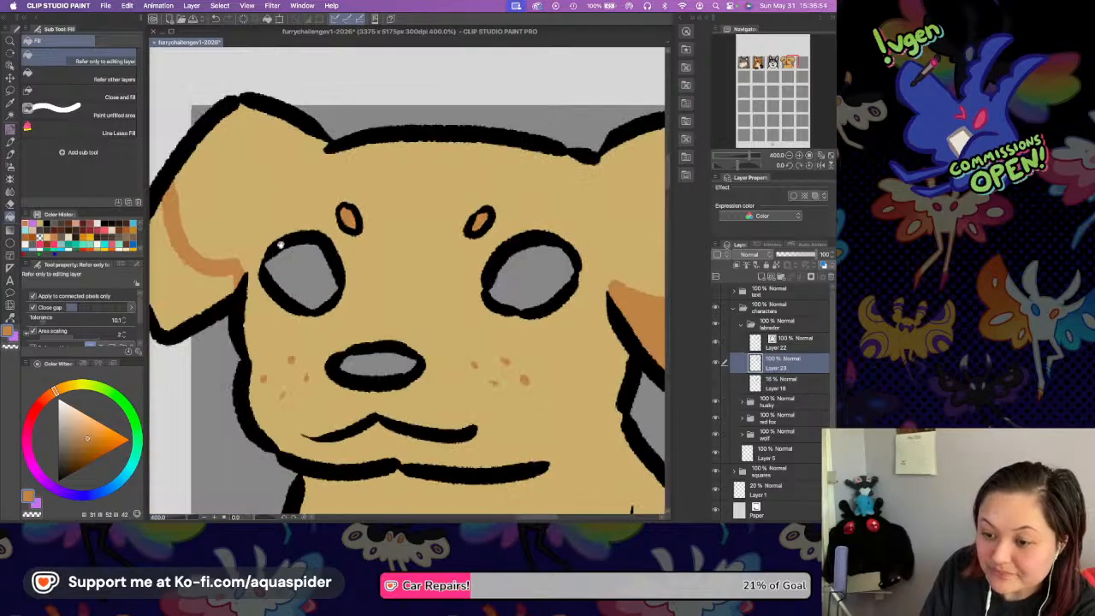
{"action": "left_click", "coordinate": [181, 291]}
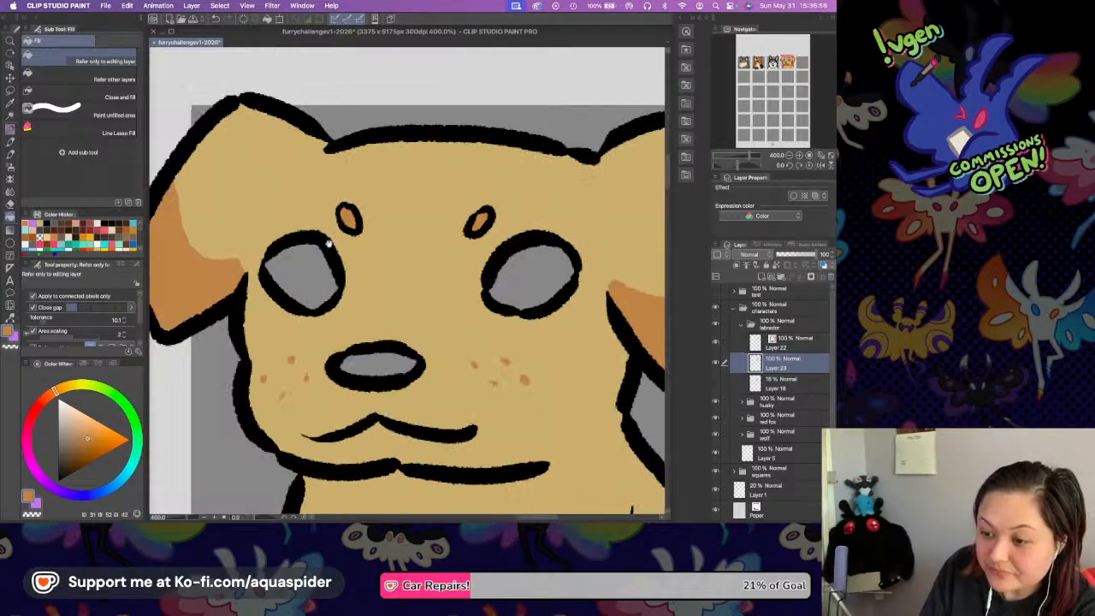
{"action": "left_click_drag", "start_coordinate": [329, 246], "coordinate": [348, 159]}
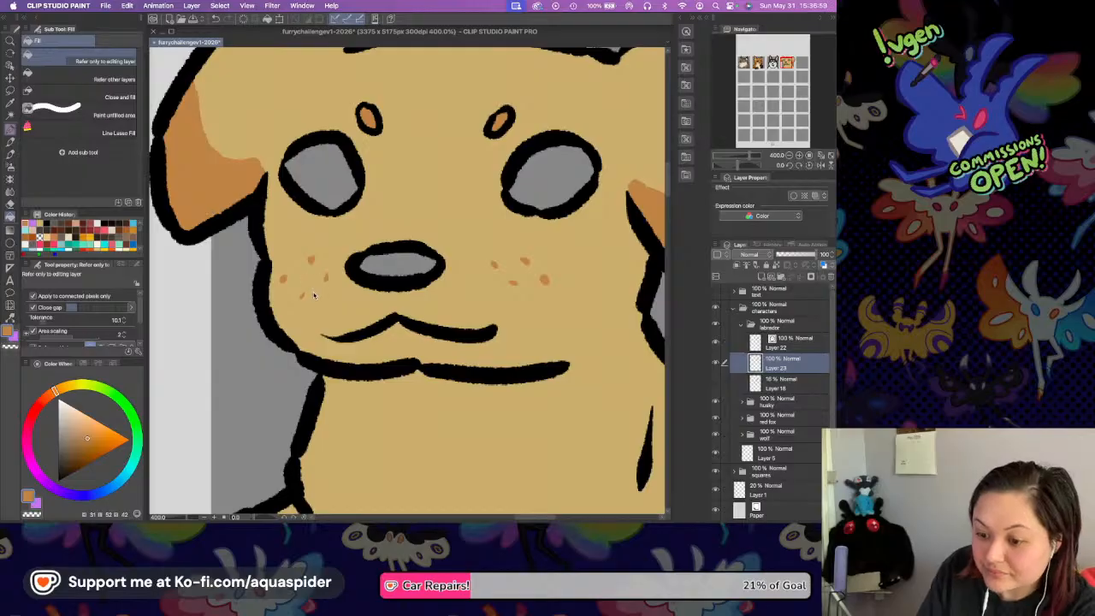
Touch up the lowest freckle on the left side of the muzzle with the Rough Liner pen.
{"action": "key", "text": "p"}
{"action": "left_click_drag", "start_coordinate": [302, 296], "coordinate": [323, 279]}
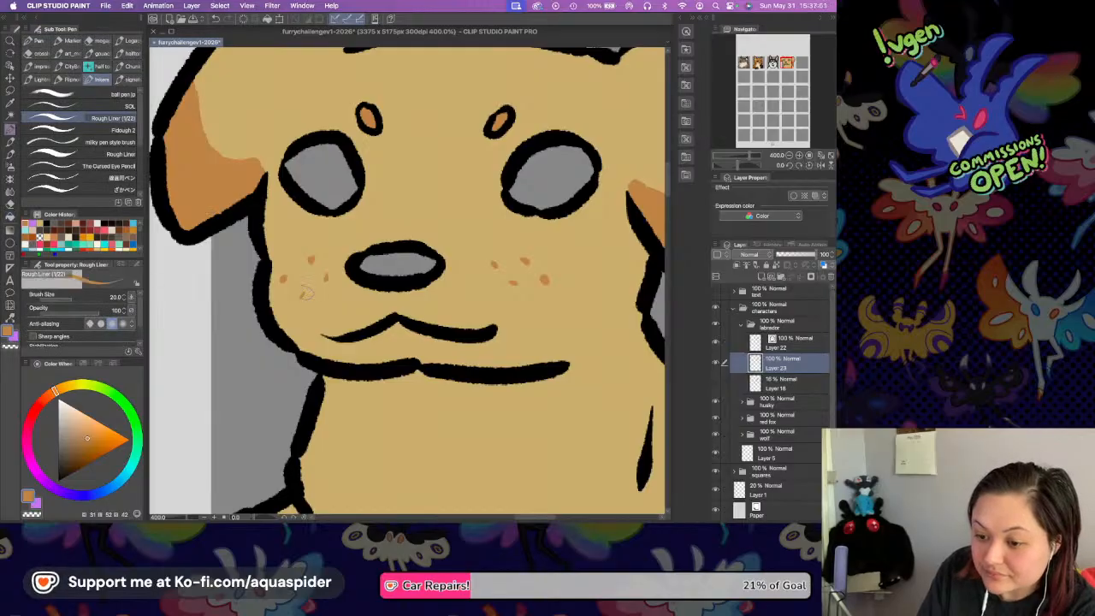
{"action": "left_click_drag", "start_coordinate": [500, 285], "coordinate": [435, 239]}
{"action": "left_click_drag", "start_coordinate": [412, 185], "coordinate": [445, 326]}
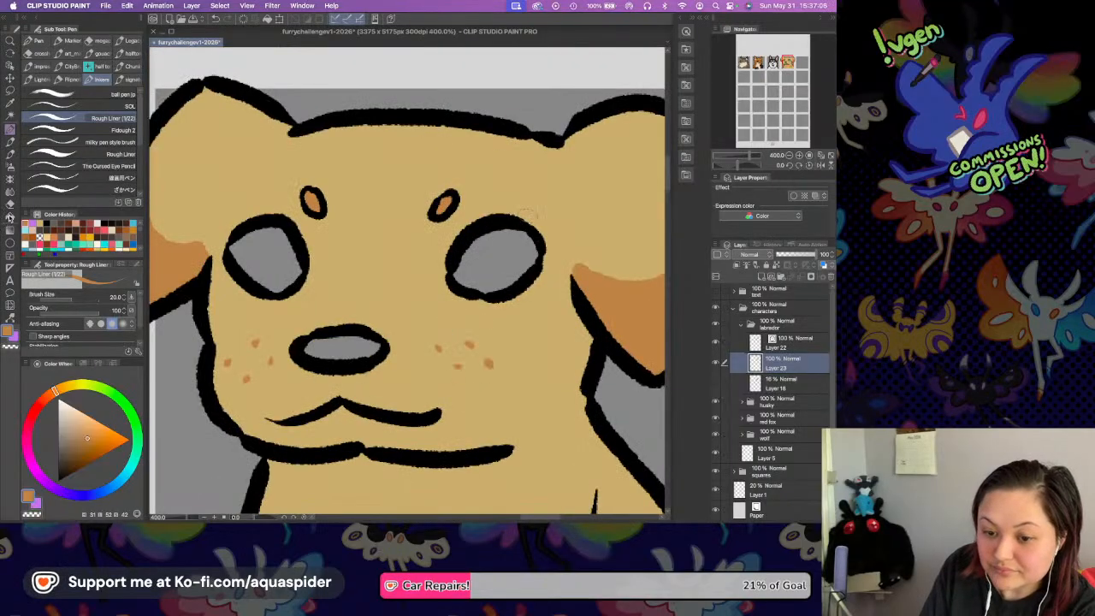
Choose a dark brown and fill the nose and both eyes with it.
{"action": "left_click", "coordinate": [11, 218]}
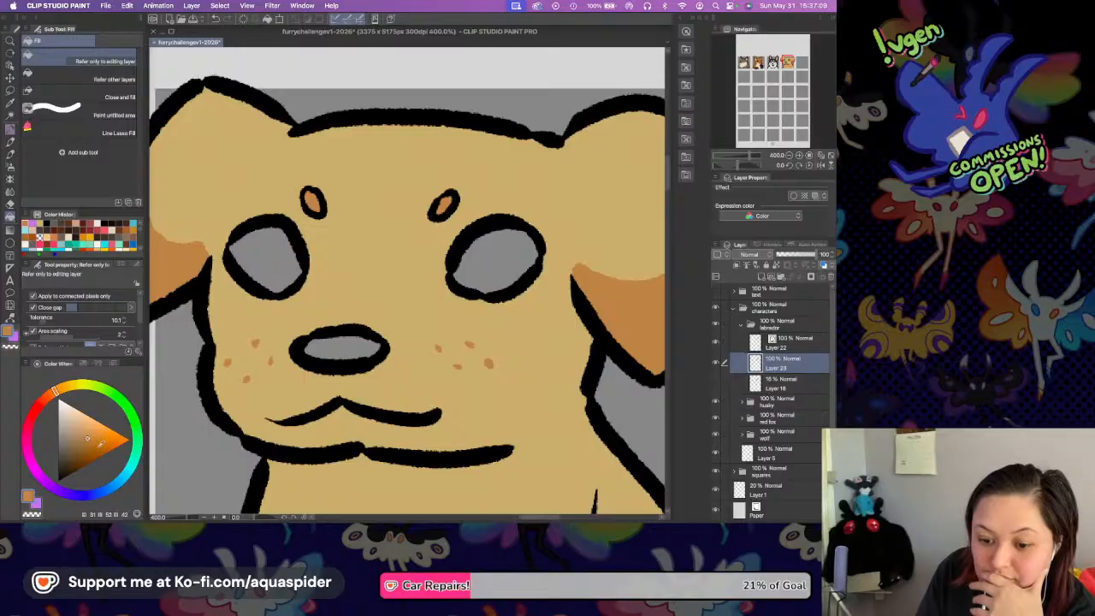
{"action": "left_click", "coordinate": [48, 395]}
{"action": "left_click", "coordinate": [69, 464]}
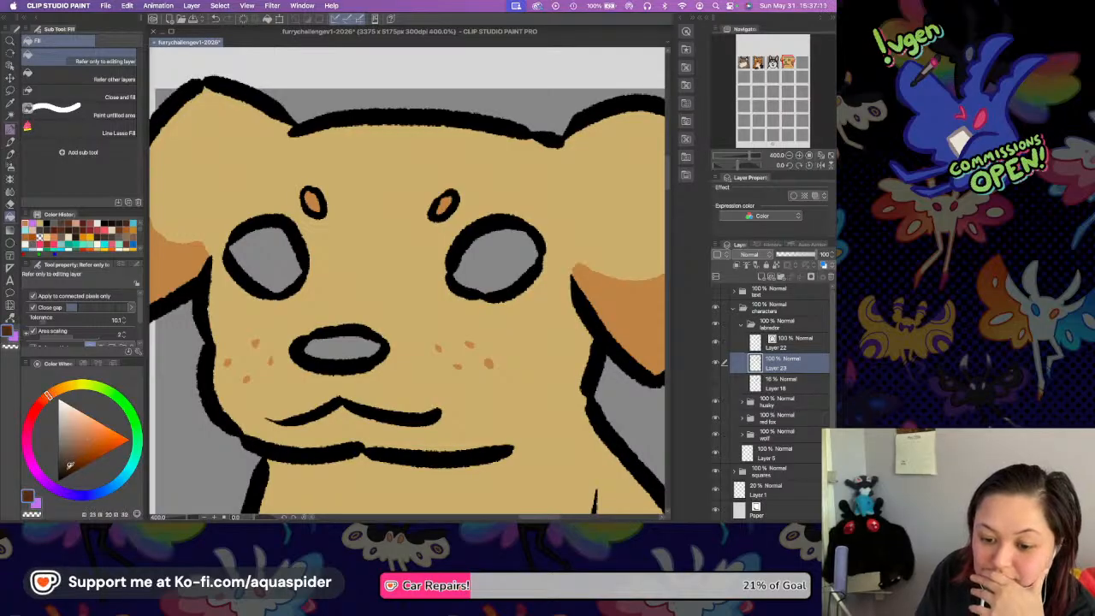
{"action": "left_click", "coordinate": [335, 345]}
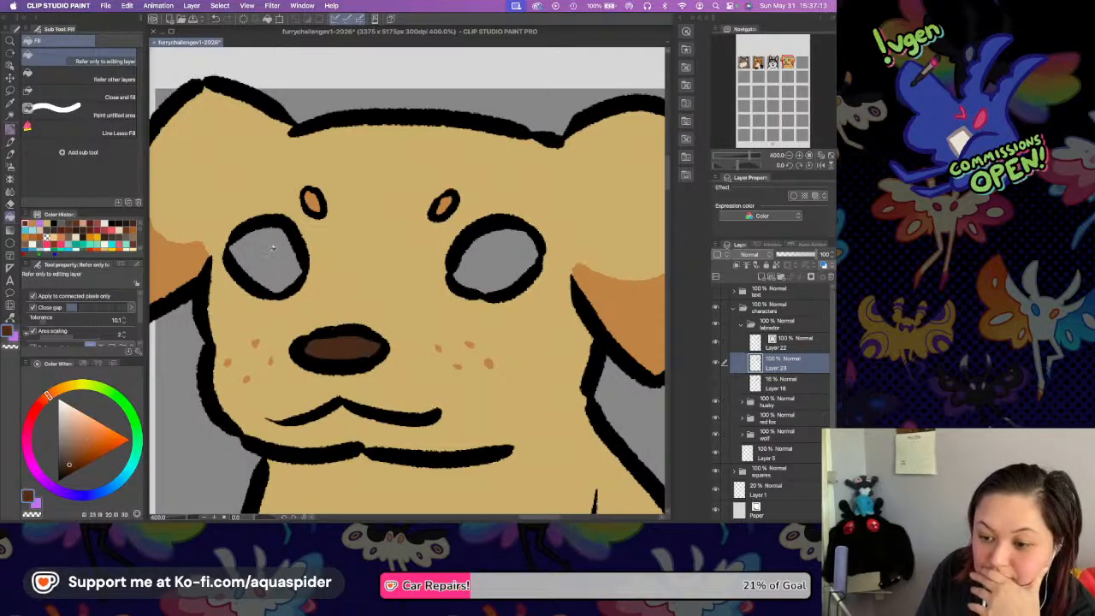
{"action": "left_click", "coordinate": [284, 255]}
{"action": "left_click", "coordinate": [496, 252]}
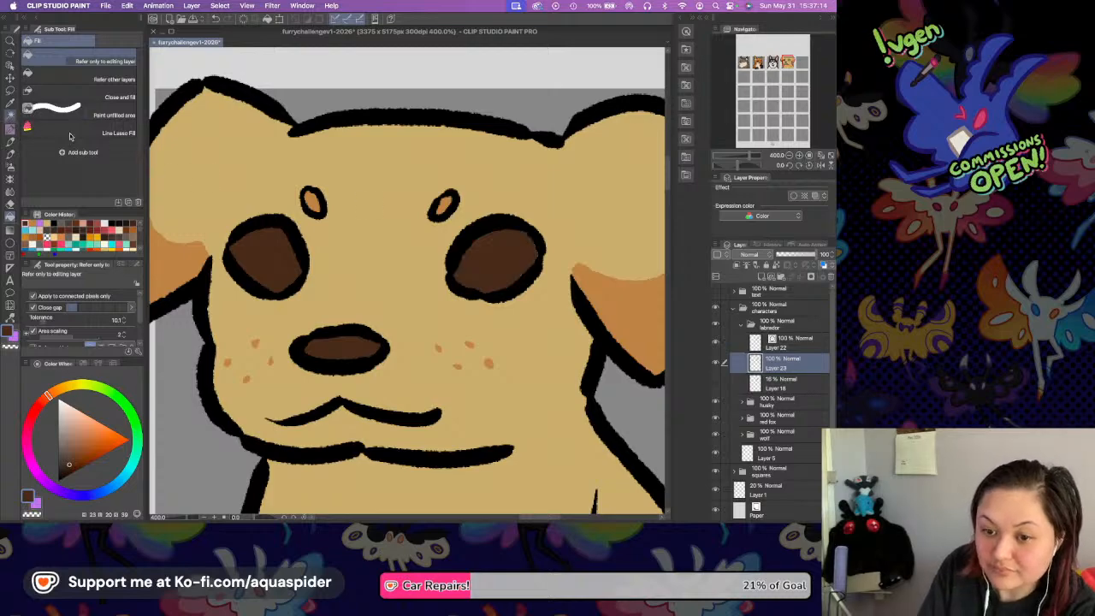
Select both eye interiors, paint a lighter orange-brown crescent along the lower part of each, and clear the selection.
{"action": "key", "text": "w"}
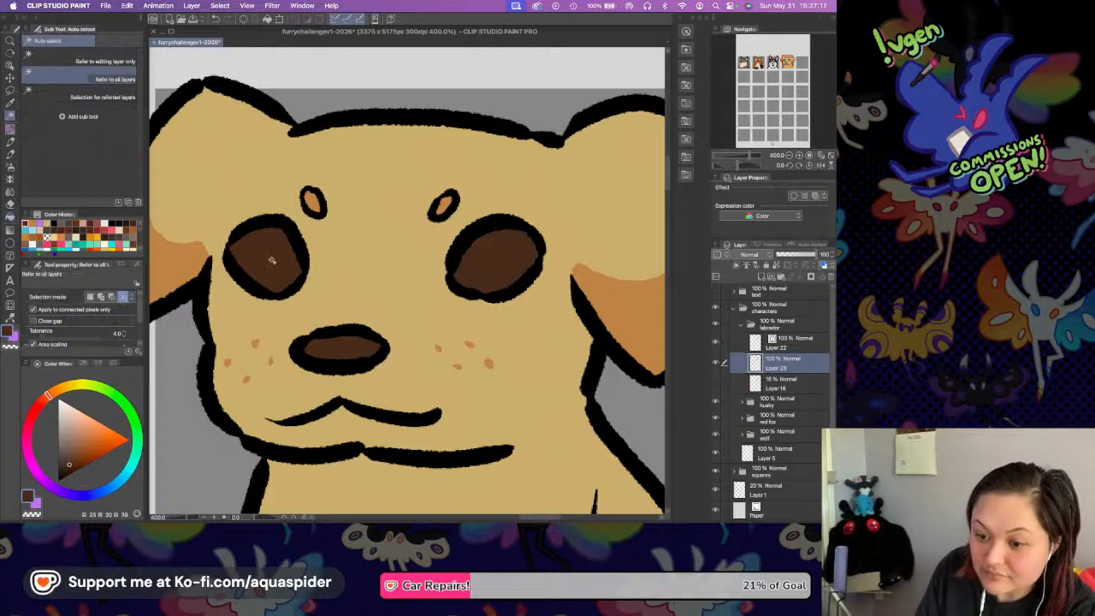
{"action": "left_click", "coordinate": [272, 258]}
{"action": "left_click", "coordinate": [496, 260]}
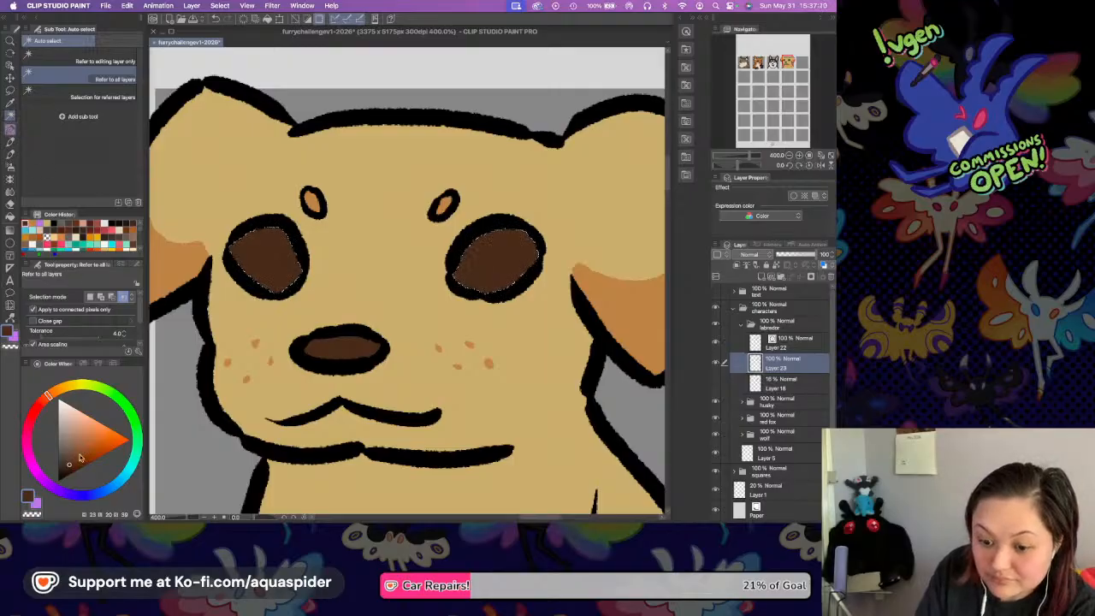
{"action": "key", "text": "p"}
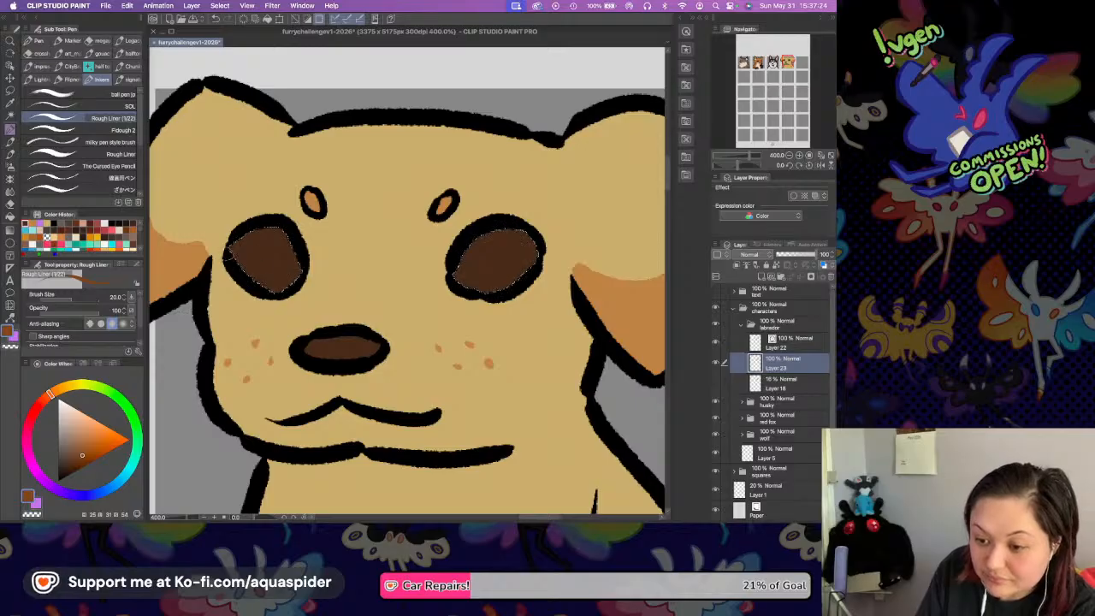
{"action": "left_click_drag", "start_coordinate": [249, 286], "coordinate": [306, 272]}
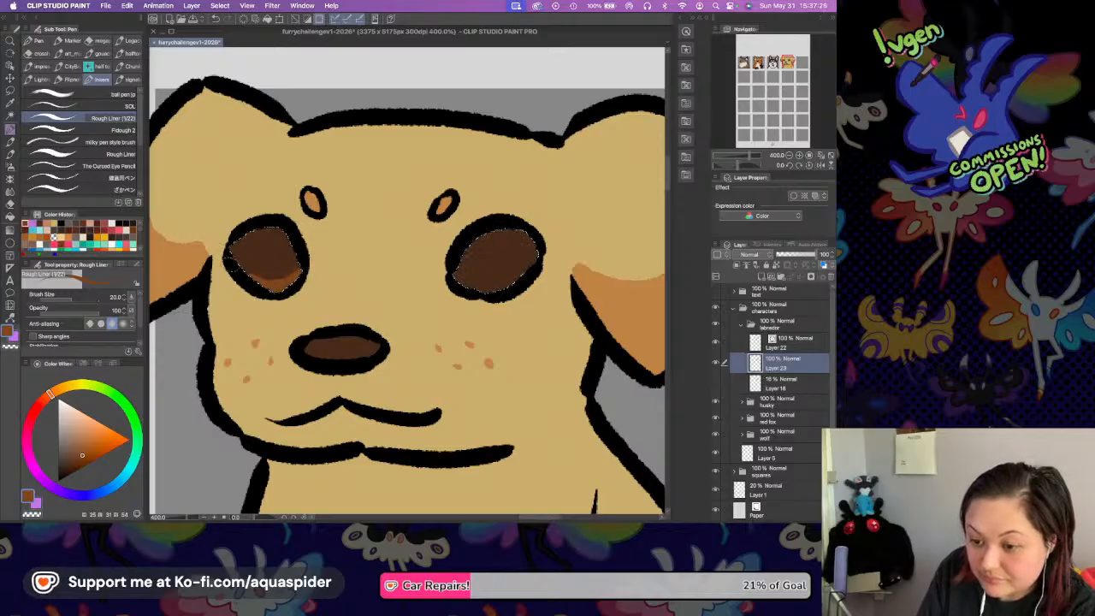
{"action": "mouse_move", "coordinate": [229, 260]}
{"action": "left_mouse_down"}
{"action": "mouse_move", "coordinate": [272, 278]}
{"action": "mouse_move", "coordinate": [314, 267]}
{"action": "left_mouse_up"}
{"action": "mouse_move", "coordinate": [457, 284]}
{"action": "left_mouse_down"}
{"action": "mouse_move", "coordinate": [534, 268]}
{"action": "mouse_move", "coordinate": [544, 239]}
{"action": "left_mouse_up"}
{"action": "key", "text": "super+d"}
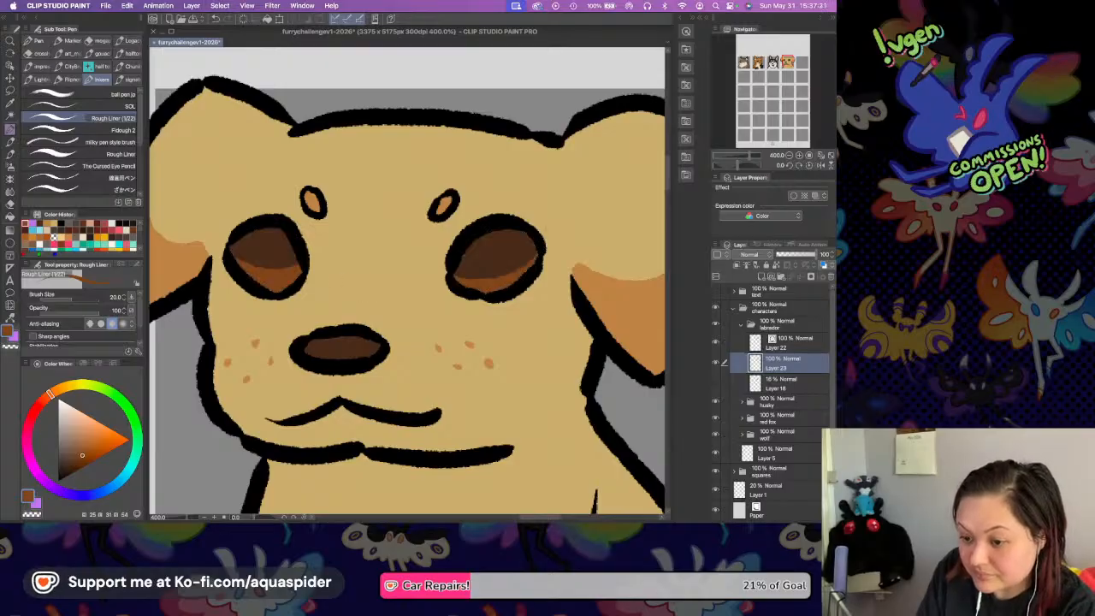
Sample the dark brown of the eye and shift it to a darker, redder brown.
{"action": "key", "text": "i"}
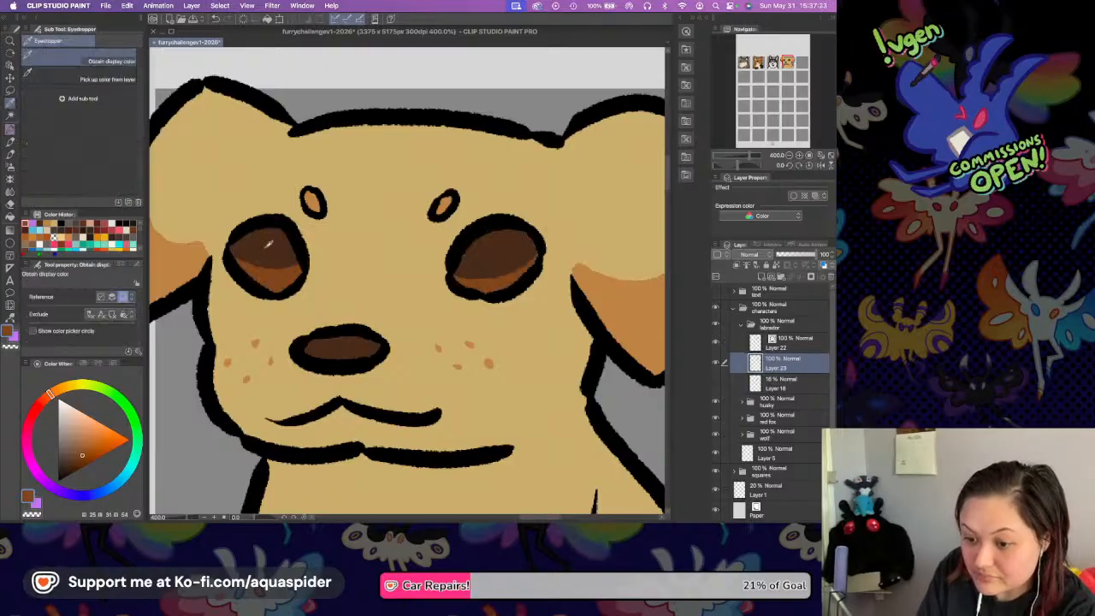
{"action": "left_click", "coordinate": [267, 244]}
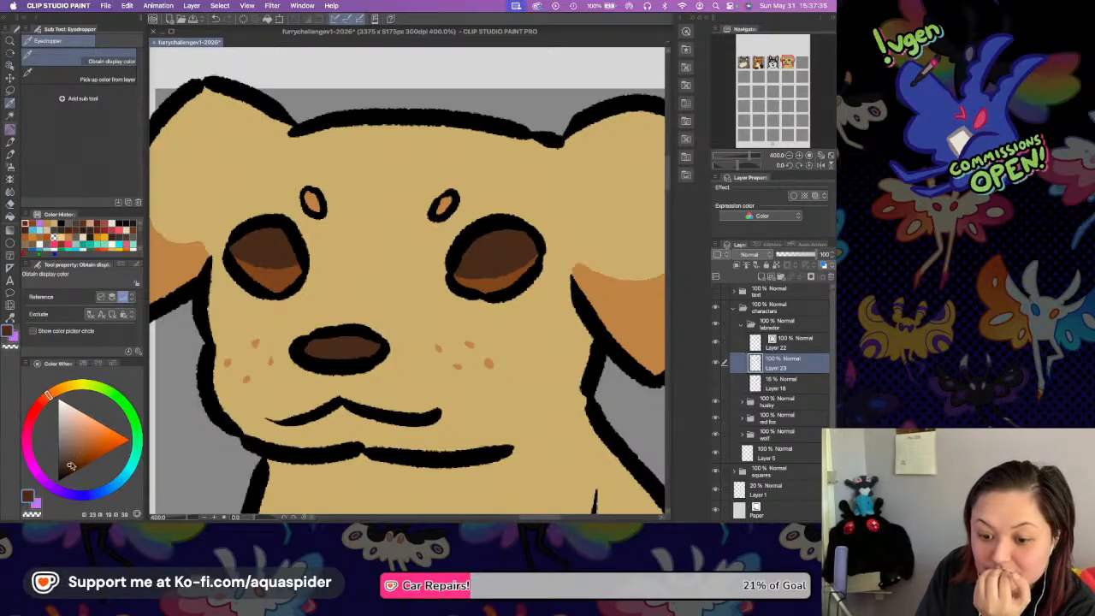
{"action": "key", "text": "p"}
{"action": "left_click", "coordinate": [40, 402]}
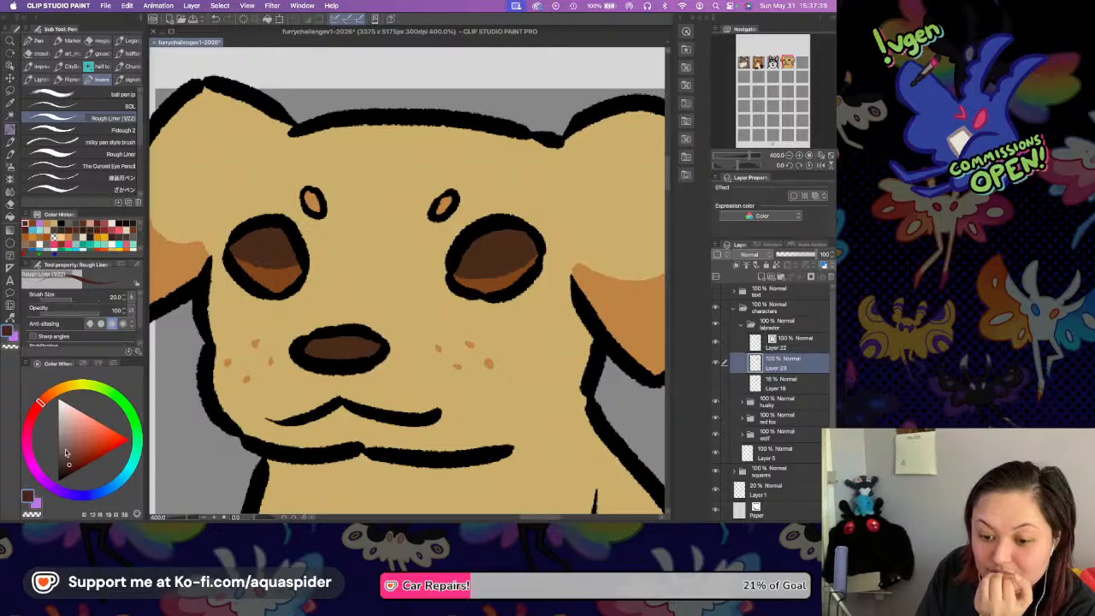
{"action": "left_click", "coordinate": [66, 470]}
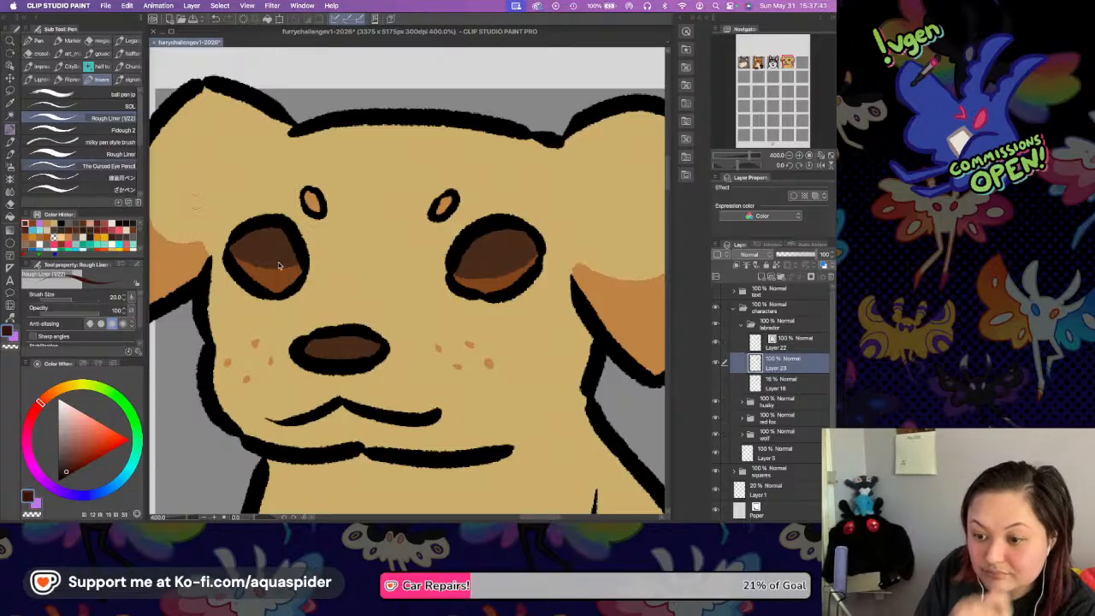
Paint a round, very dark brown pupil in each eye, redoing strokes until the shapes are even.
{"action": "mouse_move", "coordinate": [266, 244]}
{"action": "left_mouse_down"}
{"action": "mouse_move", "coordinate": [283, 272]}
{"action": "mouse_move", "coordinate": [280, 247]}
{"action": "left_mouse_up"}
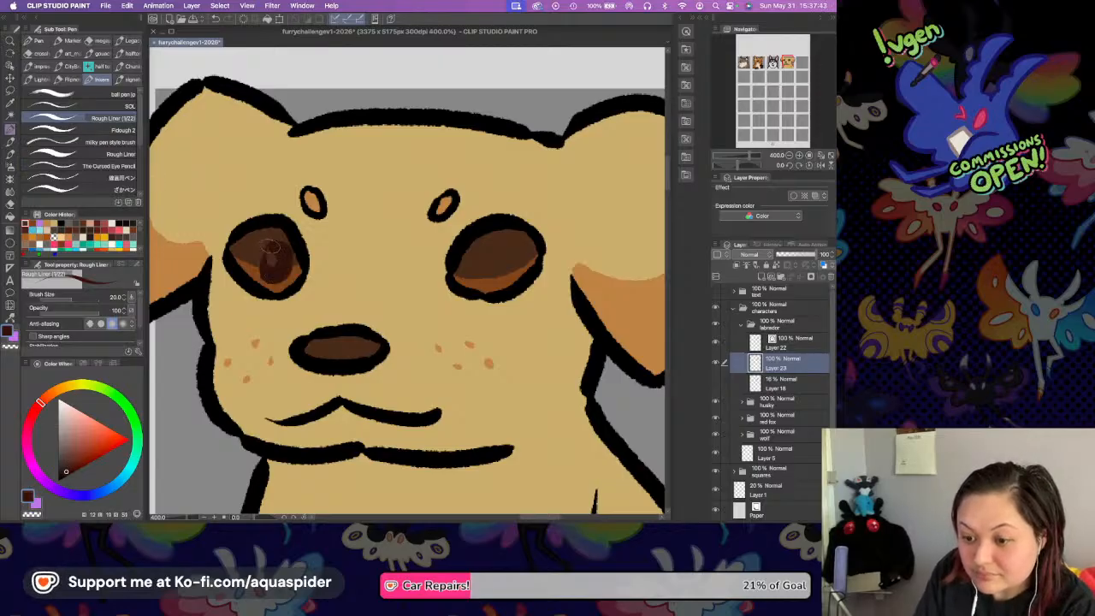
{"action": "key", "text": "super+z"}
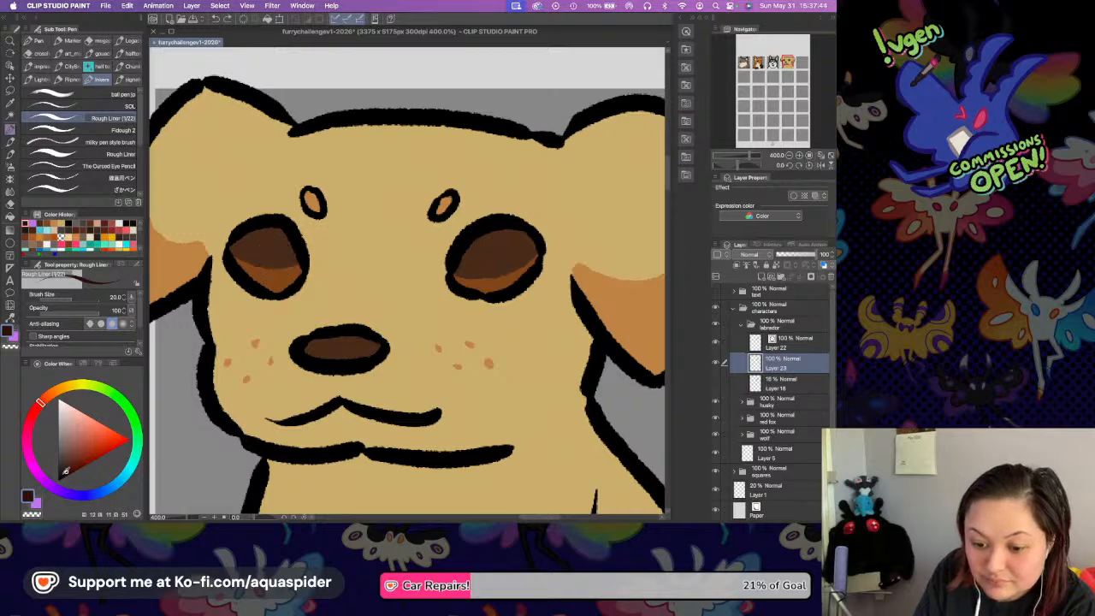
{"action": "mouse_move", "coordinate": [269, 255]}
{"action": "left_mouse_down"}
{"action": "mouse_move", "coordinate": [287, 250]}
{"action": "mouse_move", "coordinate": [271, 252]}
{"action": "mouse_move", "coordinate": [272, 275]}
{"action": "mouse_move", "coordinate": [272, 241]}
{"action": "mouse_move", "coordinate": [265, 249]}
{"action": "left_mouse_up"}
{"action": "key", "text": "super+z"}
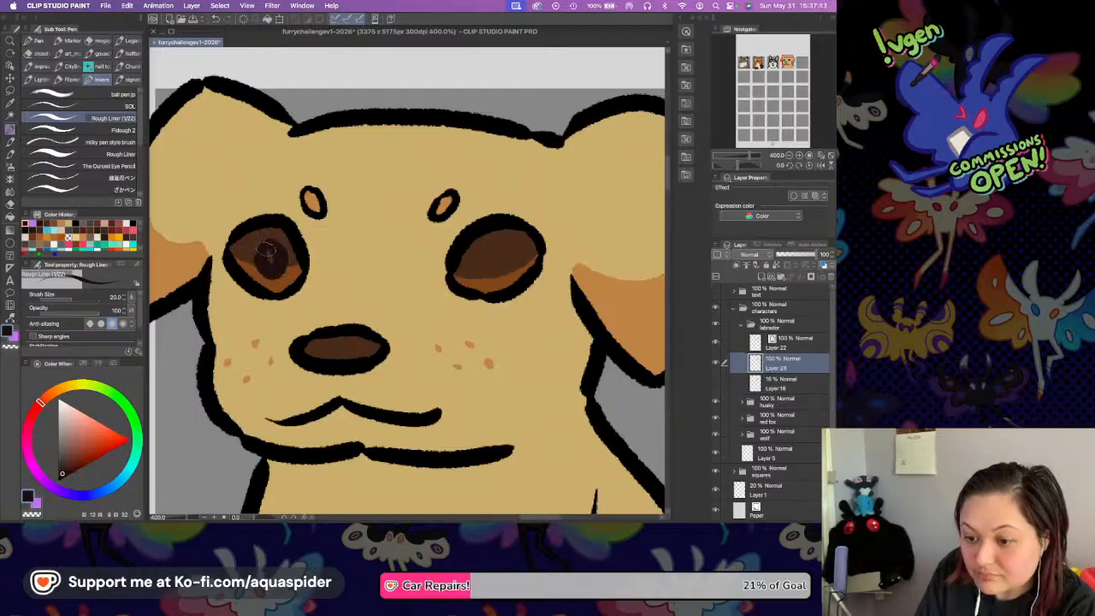
{"action": "mouse_move", "coordinate": [477, 256]}
{"action": "left_mouse_down"}
{"action": "mouse_move", "coordinate": [484, 284]}
{"action": "mouse_move", "coordinate": [489, 252]}
{"action": "mouse_move", "coordinate": [483, 272]}
{"action": "mouse_move", "coordinate": [481, 261]}
{"action": "left_mouse_up"}
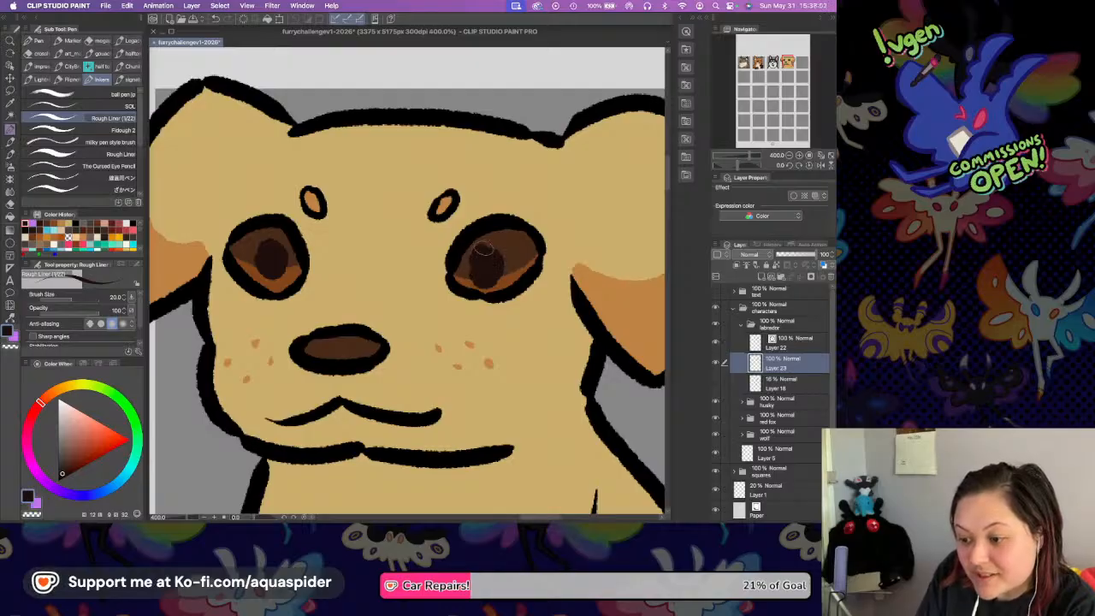
{"action": "key", "text": "super+z"}
{"action": "left_click_drag", "start_coordinate": [477, 273], "coordinate": [489, 268]}
{"action": "left_click_drag", "start_coordinate": [259, 263], "coordinate": [264, 254]}
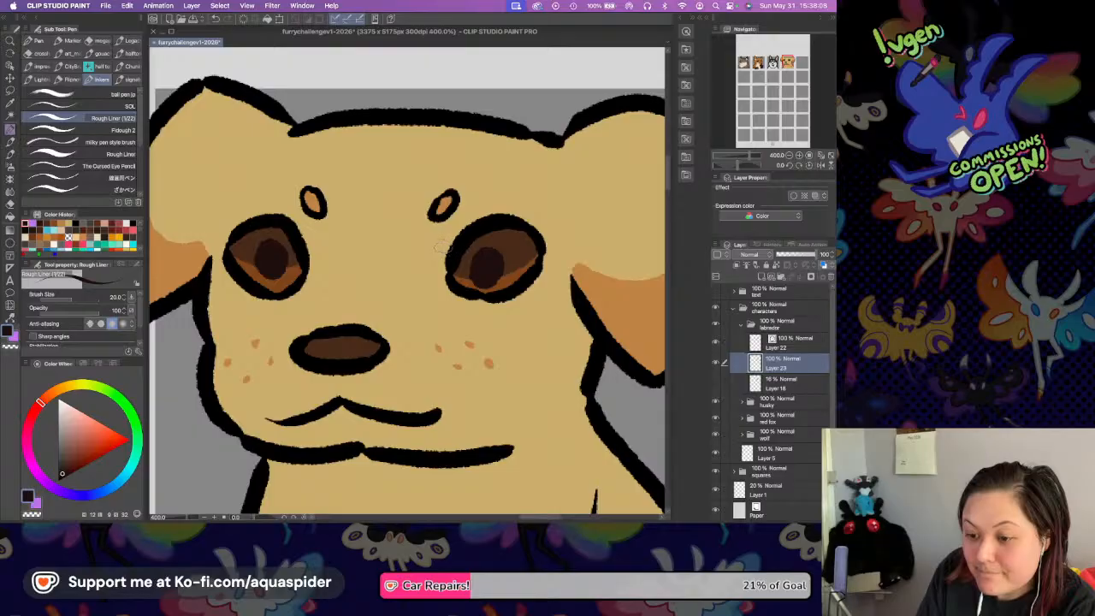
{"action": "left_click_drag", "start_coordinate": [472, 255], "coordinate": [478, 275]}
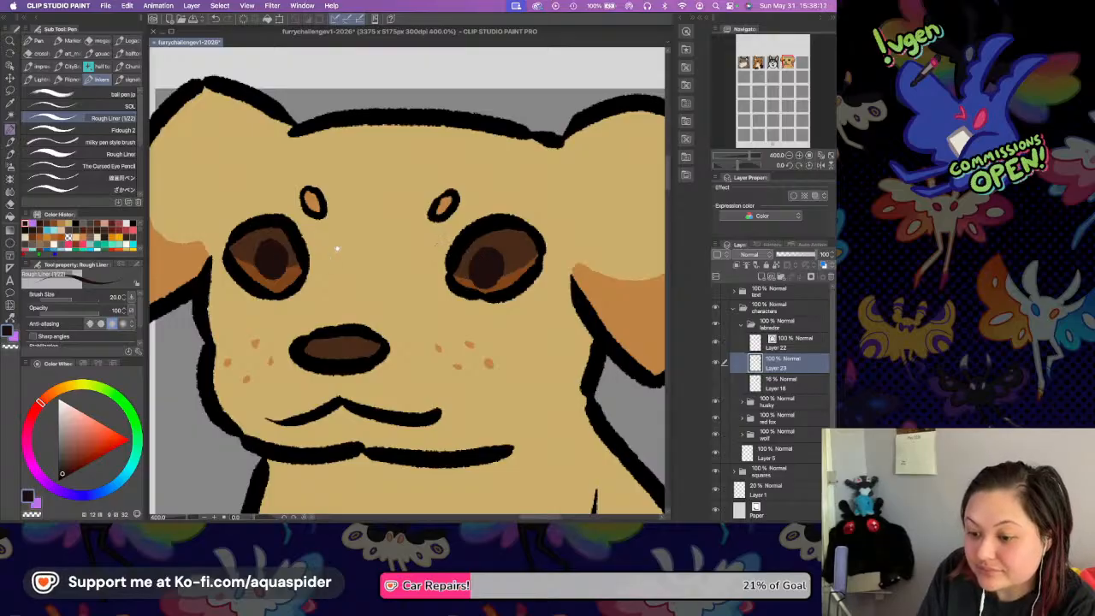
Choose a pale cream white and paint a large highlight in the upper right of each pupil.
{"action": "left_click_drag", "start_coordinate": [336, 250], "coordinate": [405, 258]}
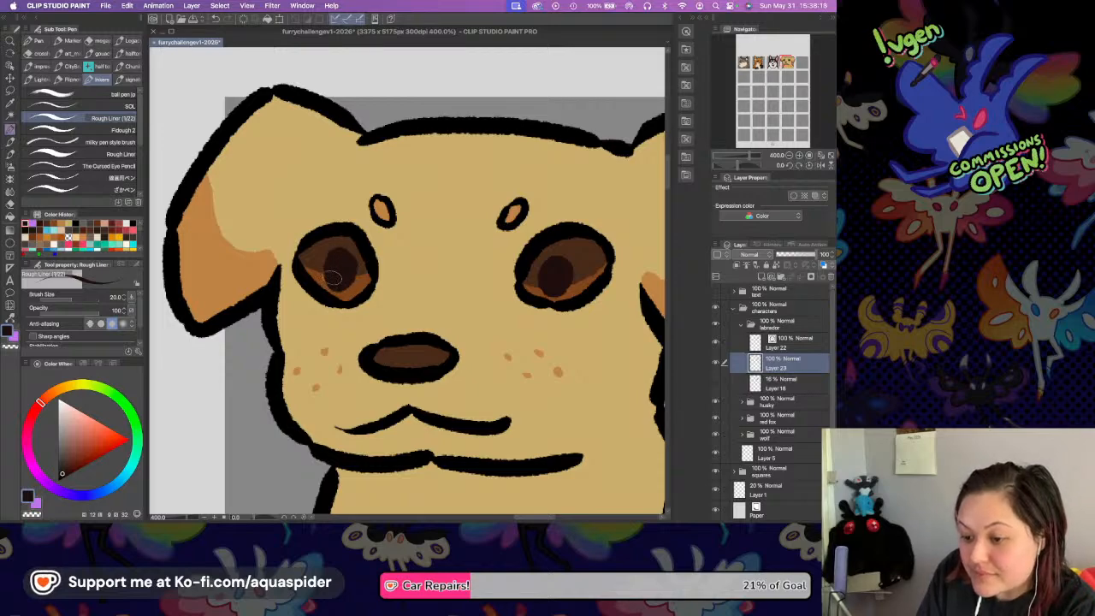
{"action": "left_click_drag", "start_coordinate": [58, 399], "coordinate": [73, 409]}
{"action": "left_click", "coordinate": [65, 402]}
{"action": "mouse_move", "coordinate": [342, 256]}
{"action": "left_mouse_down"}
{"action": "mouse_move", "coordinate": [359, 257]}
{"action": "mouse_move", "coordinate": [342, 254]}
{"action": "mouse_move", "coordinate": [356, 256]}
{"action": "mouse_move", "coordinate": [348, 243]}
{"action": "mouse_move", "coordinate": [354, 251]}
{"action": "left_mouse_up"}
{"action": "left_click", "coordinate": [560, 244]}
{"action": "key", "text": "super+z"}
{"action": "mouse_move", "coordinate": [563, 248]}
{"action": "left_mouse_down"}
{"action": "mouse_move", "coordinate": [523, 242]}
{"action": "mouse_move", "coordinate": [529, 236]}
{"action": "left_mouse_up"}
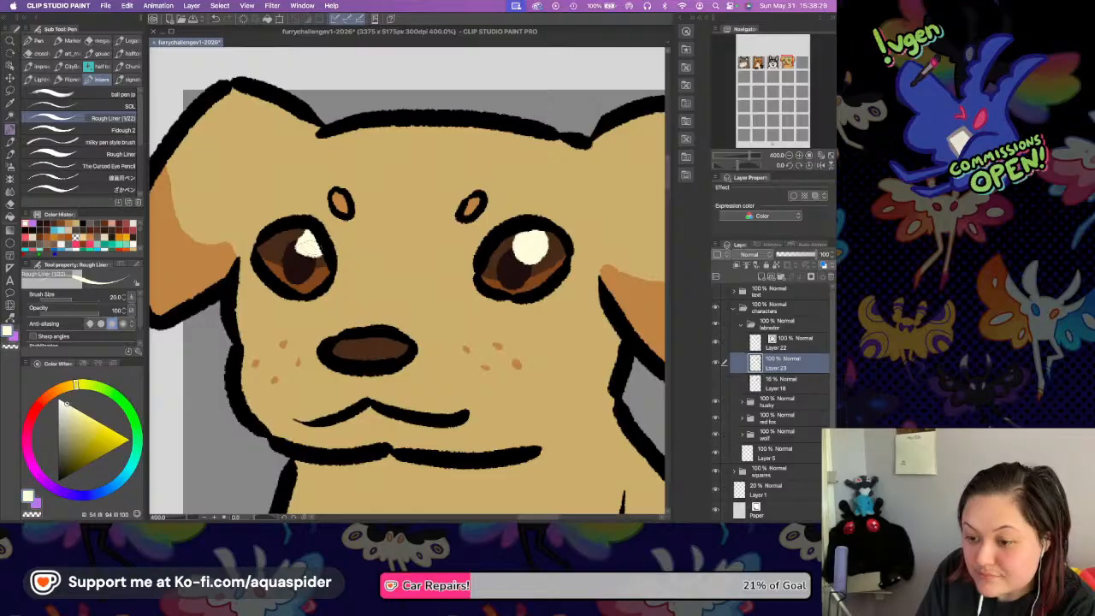
Clean up the large highlight in the left eye and dot a small cream highlight on the left side of each eye.
{"action": "left_click_drag", "start_coordinate": [305, 231], "coordinate": [311, 246]}
{"action": "key", "text": "super+z"}
{"action": "left_click_drag", "start_coordinate": [527, 280], "coordinate": [519, 270]}
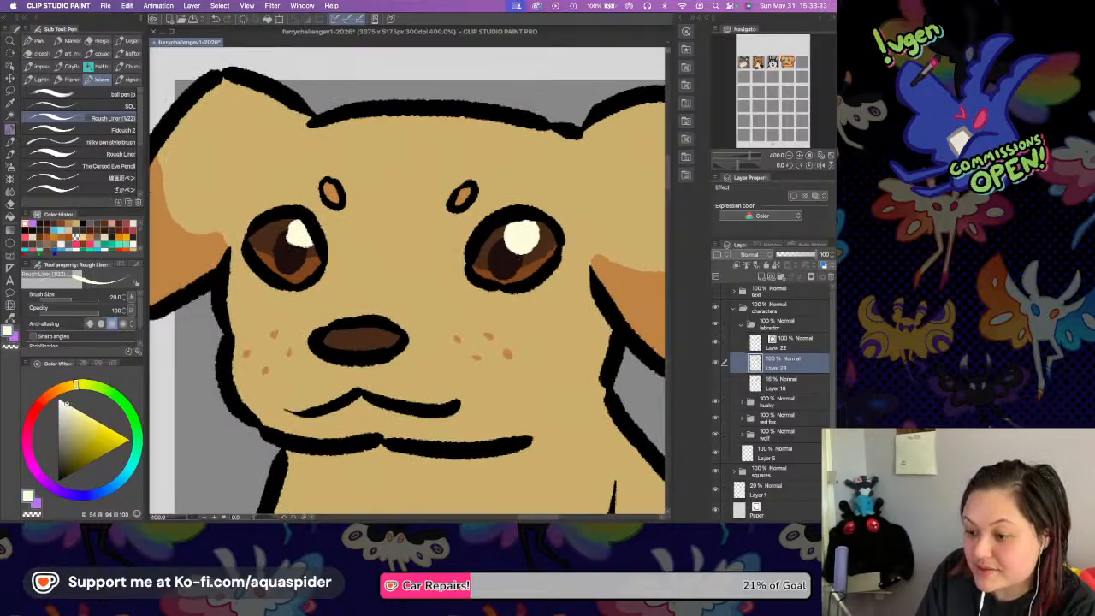
{"action": "left_click", "coordinate": [491, 253]}
{"action": "left_click", "coordinate": [276, 246]}
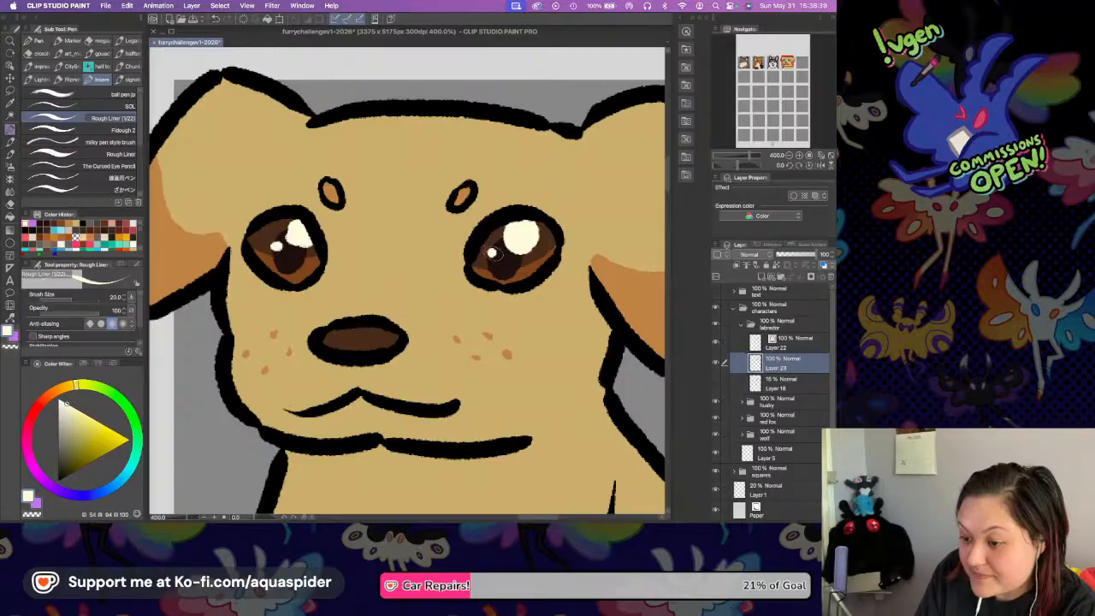
Turn on the layer colour effect for the line-art layer, Layer 22, and start sampling a replacement for its blue colour.
{"action": "left_click", "coordinate": [788, 347]}
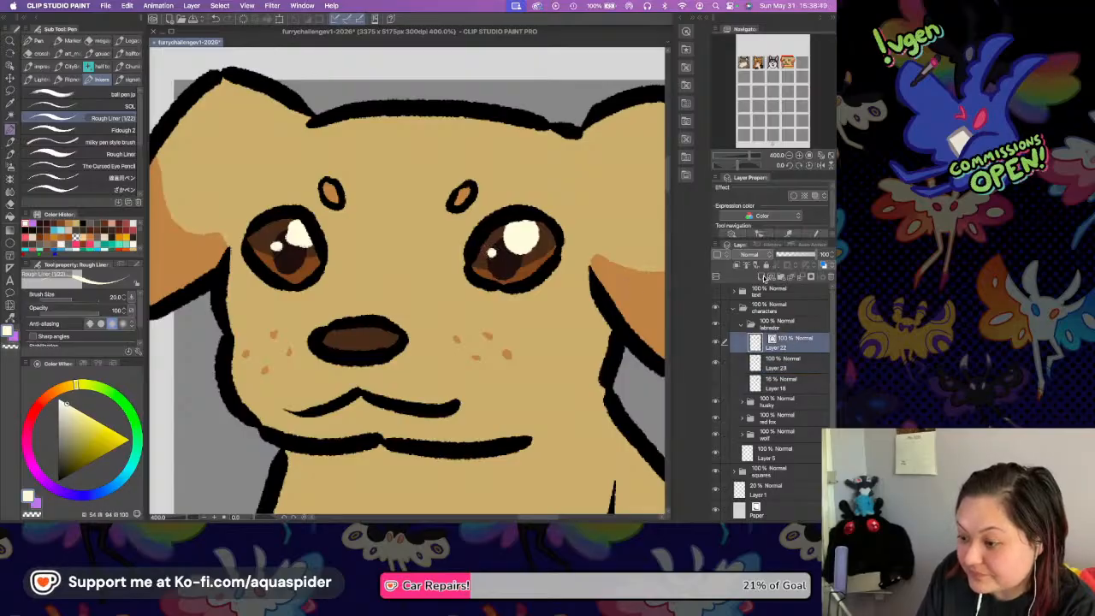
{"action": "left_click", "coordinate": [817, 196]}
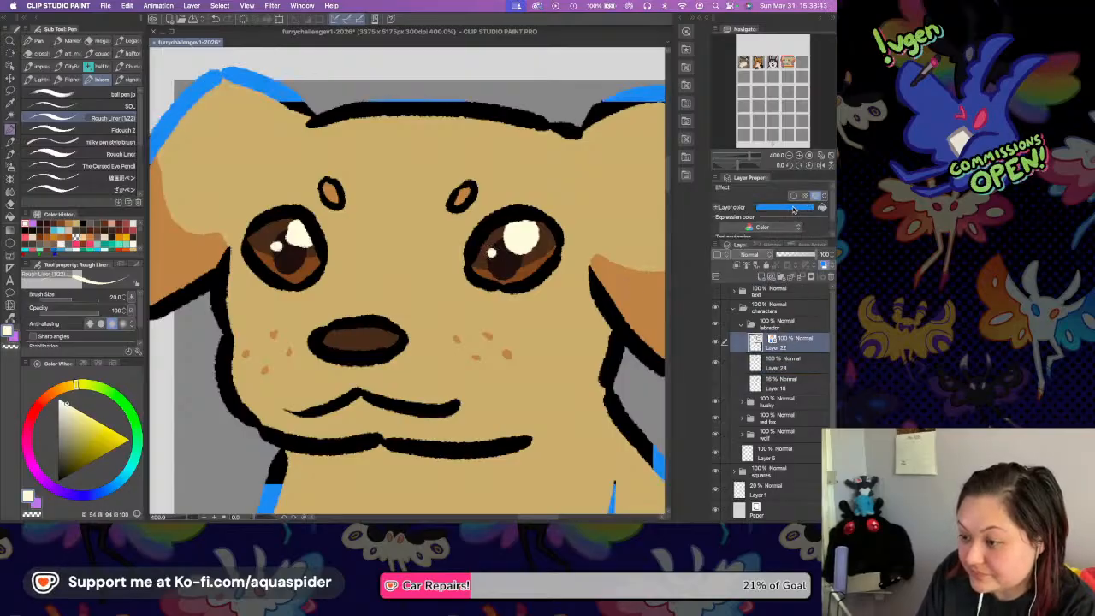
{"action": "left_click", "coordinate": [784, 207]}
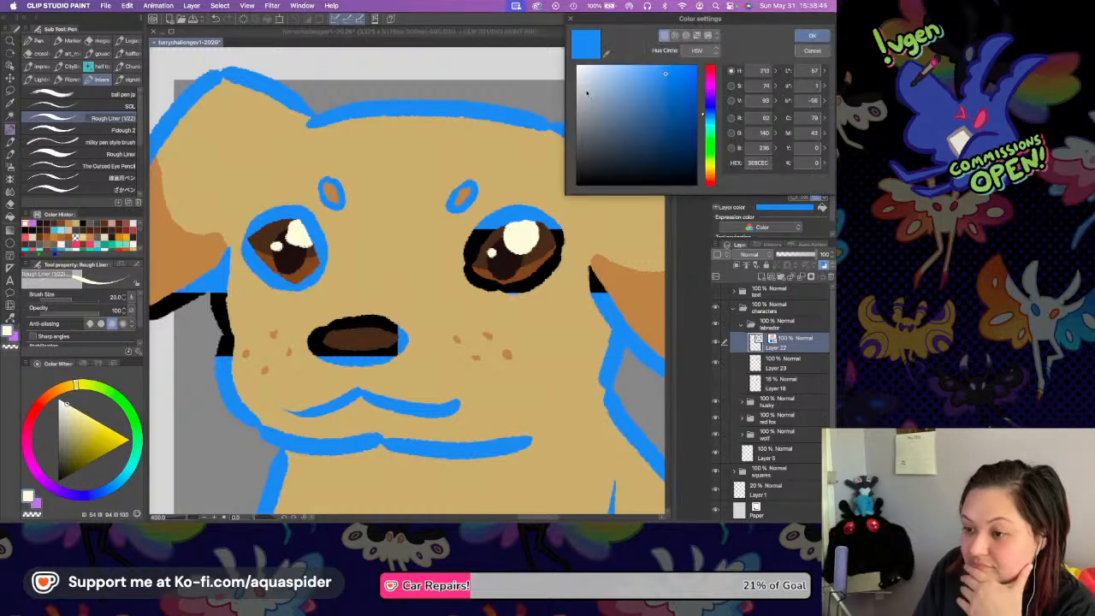
{"action": "left_click", "coordinate": [606, 54]}
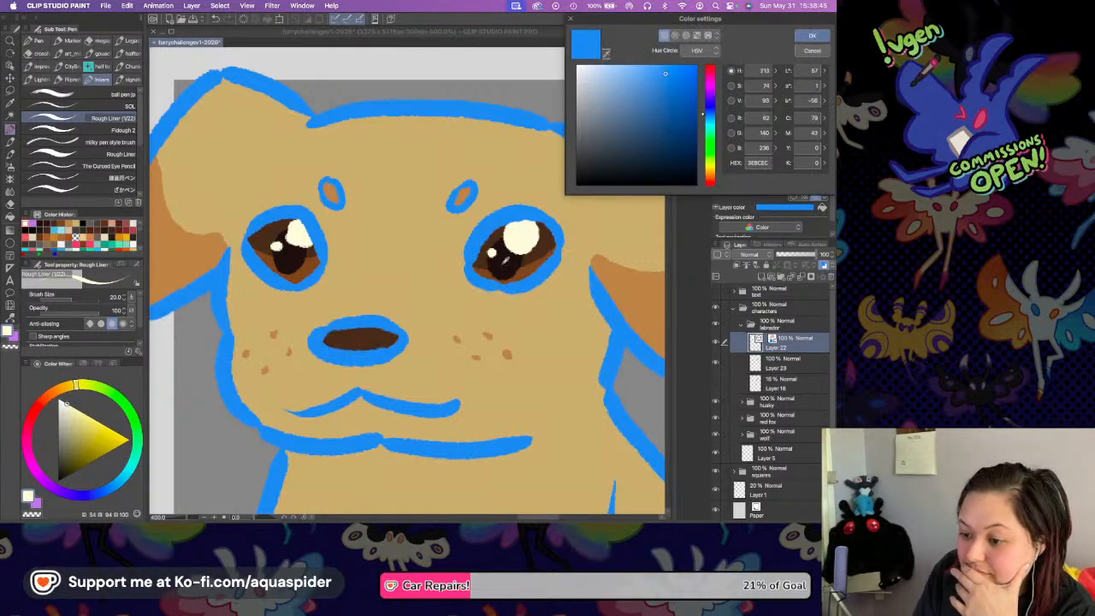
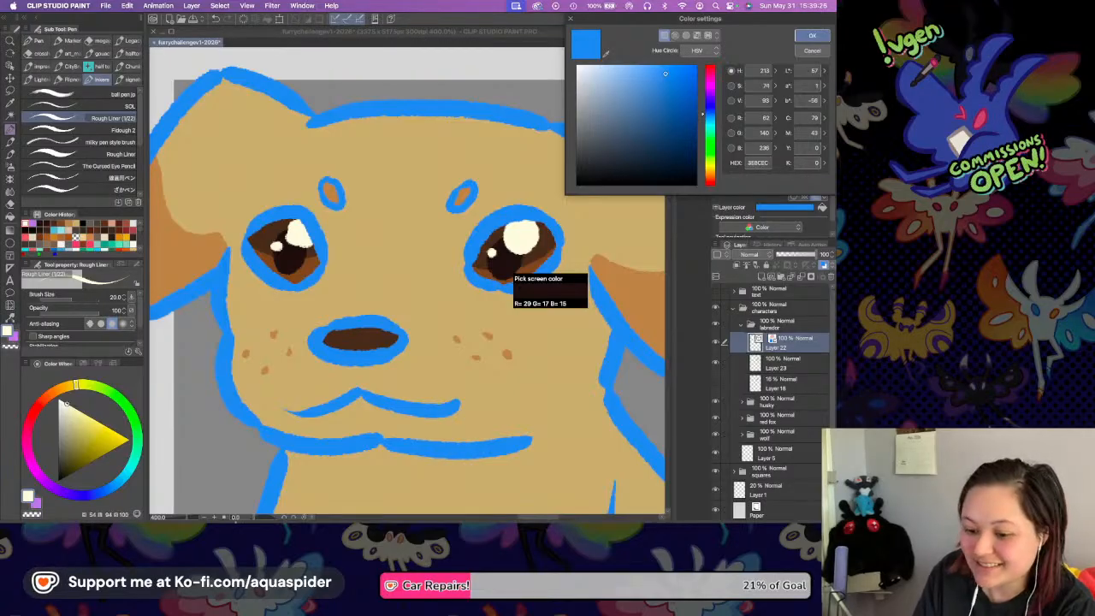
Force quit the frozen CLIP STUDIO PAINT and close the Force Quit window.
{"action": "mouse_move", "coordinate": [265, 516]}
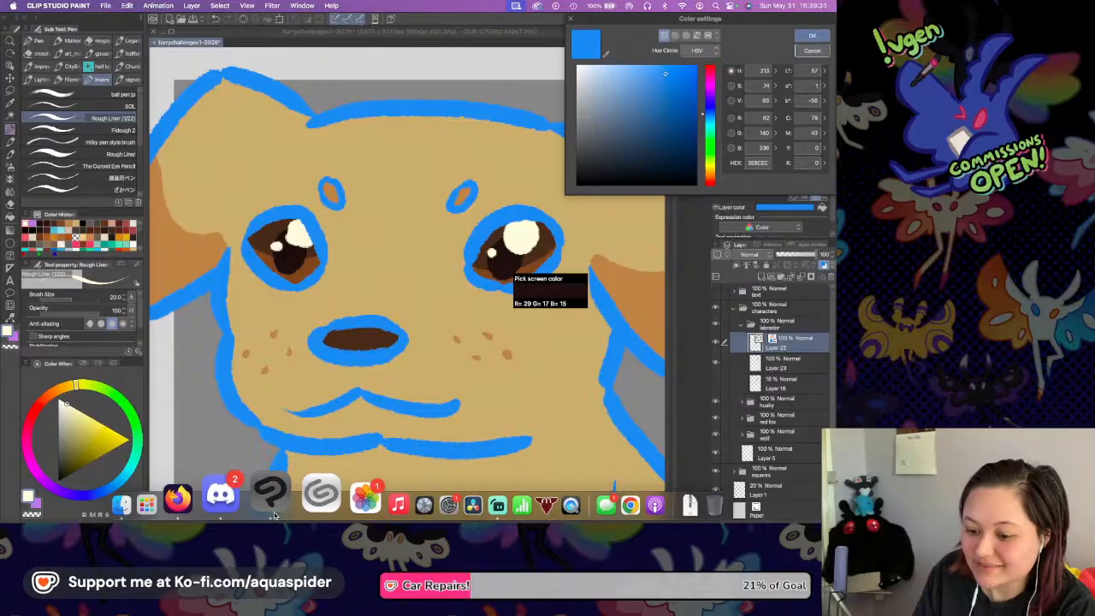
{"action": "right_click", "coordinate": [274, 515]}
{"action": "left_click", "coordinate": [273, 515]}
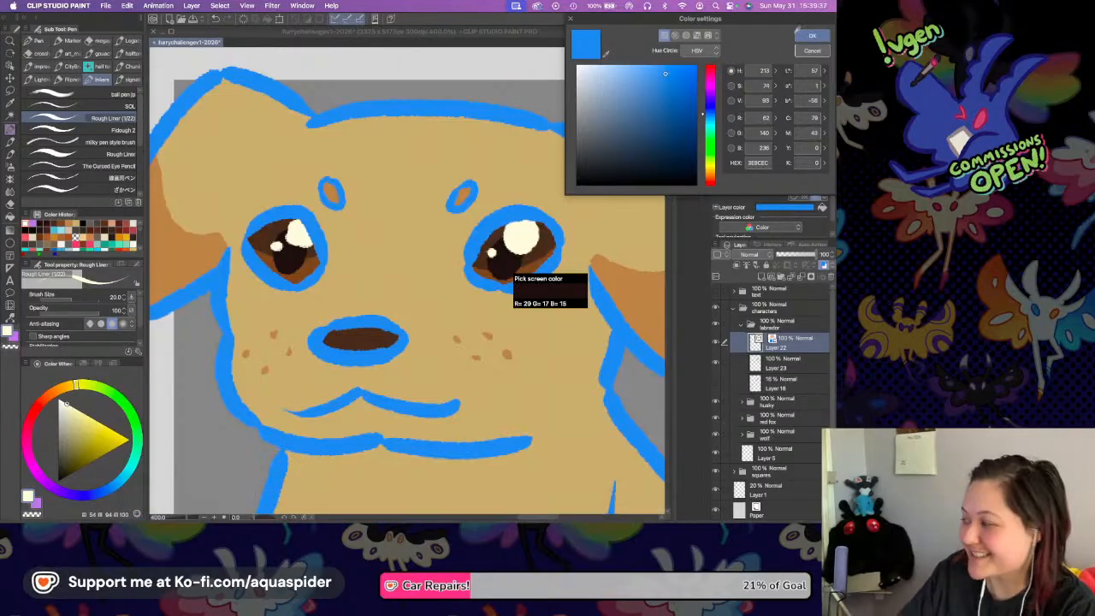
{"action": "mouse_move", "coordinate": [463, 516]}
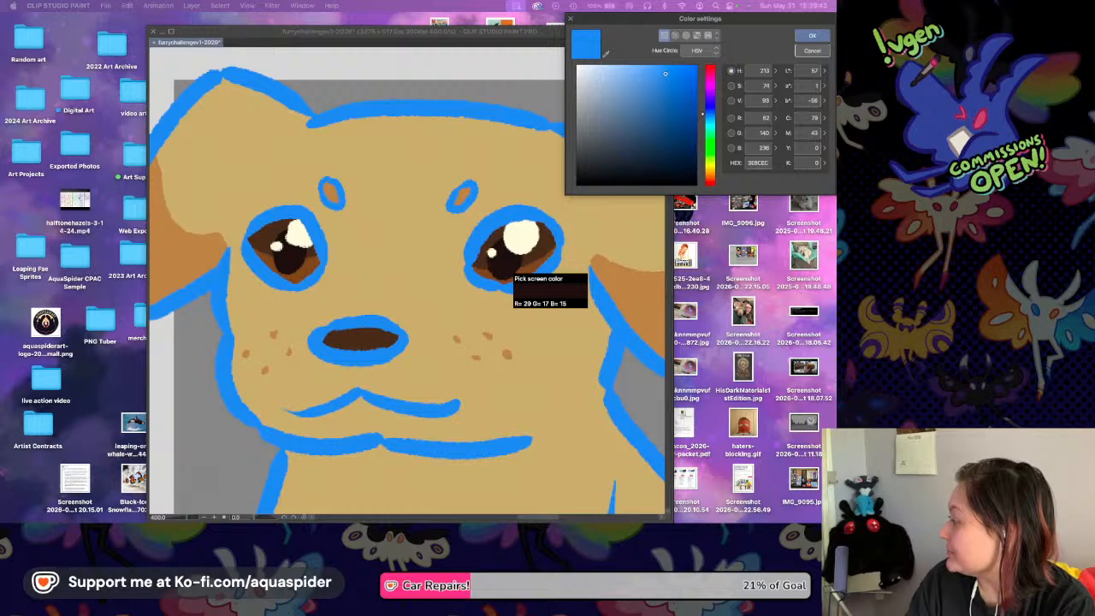
{"action": "left_click", "coordinate": [614, 356]}
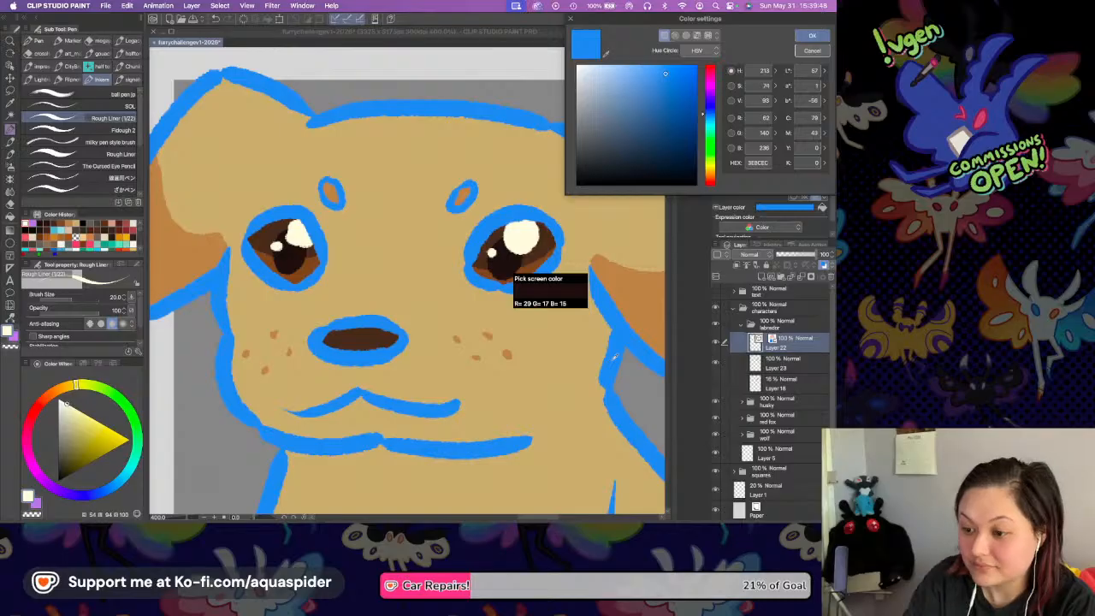
{"action": "key", "text": "super+alt+Escape"}
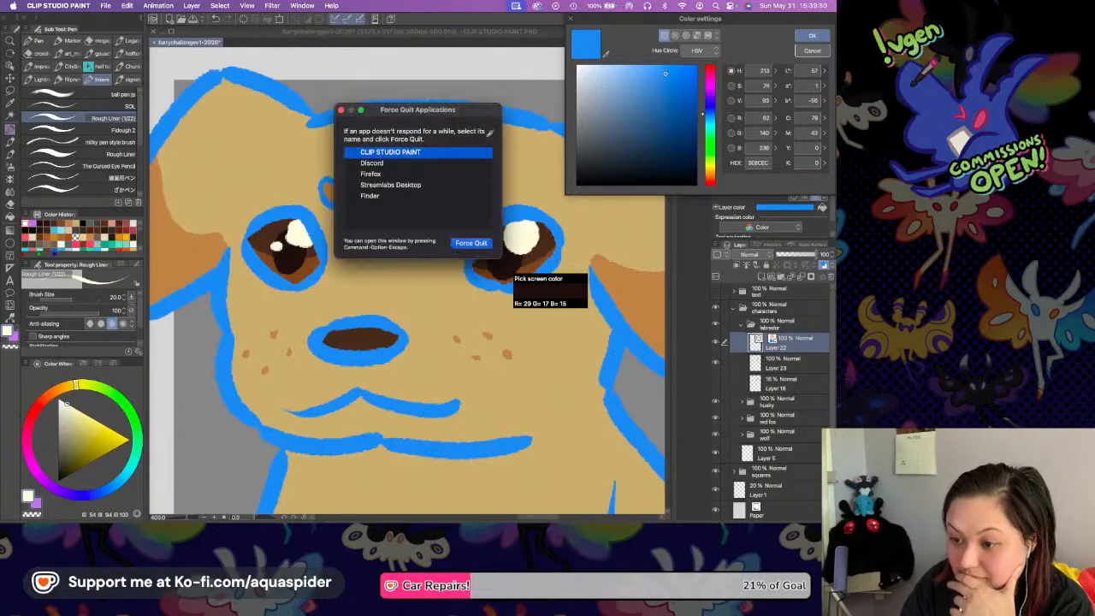
{"action": "left_click", "coordinate": [465, 242]}
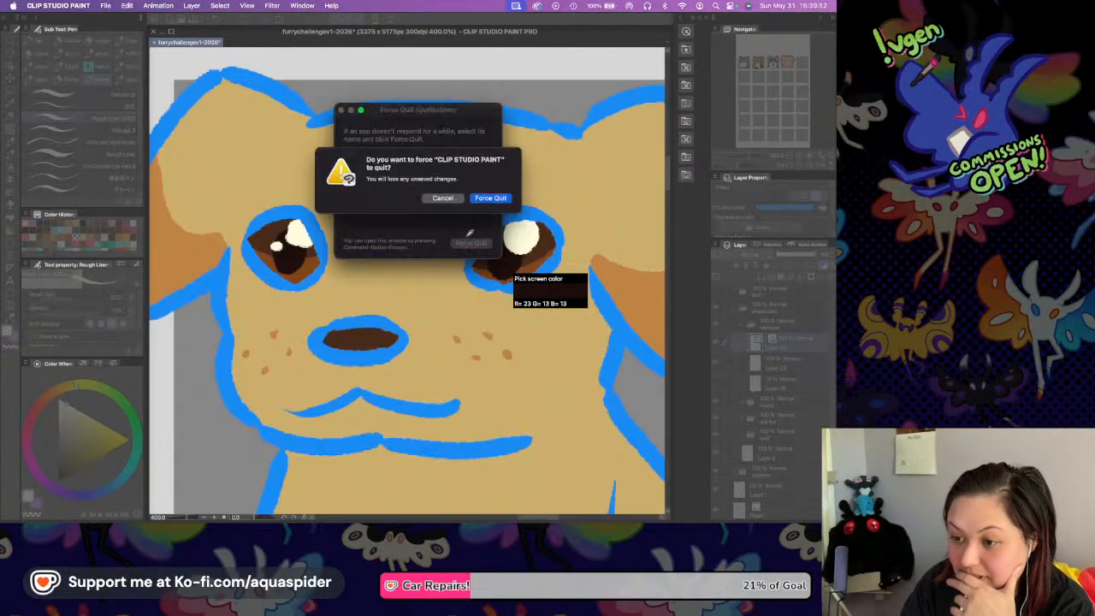
{"action": "left_click", "coordinate": [484, 198]}
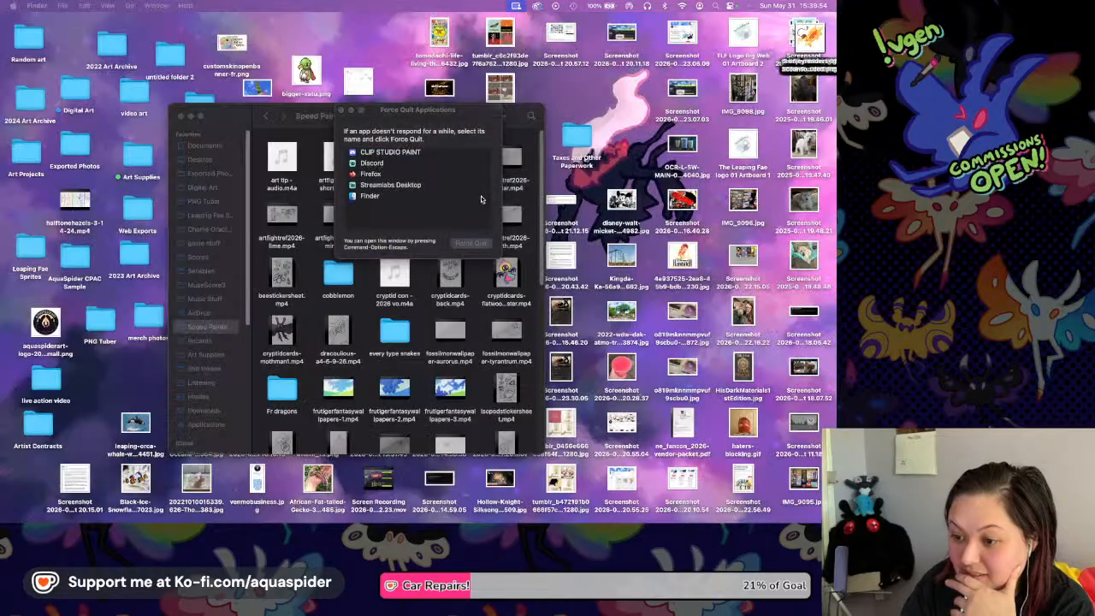
{"action": "mouse_move", "coordinate": [247, 509]}
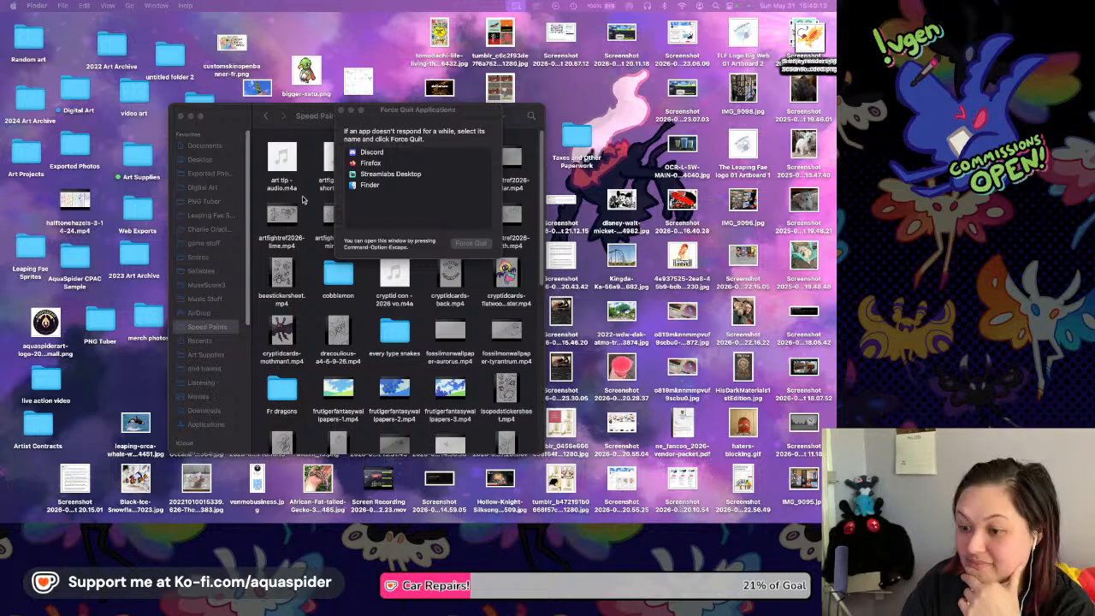
{"action": "left_click", "coordinate": [340, 110]}
Relaunch CLIP STUDIO PAINT and reopen the recent file furrychallengev1-2026.
{"action": "mouse_move", "coordinate": [299, 512]}
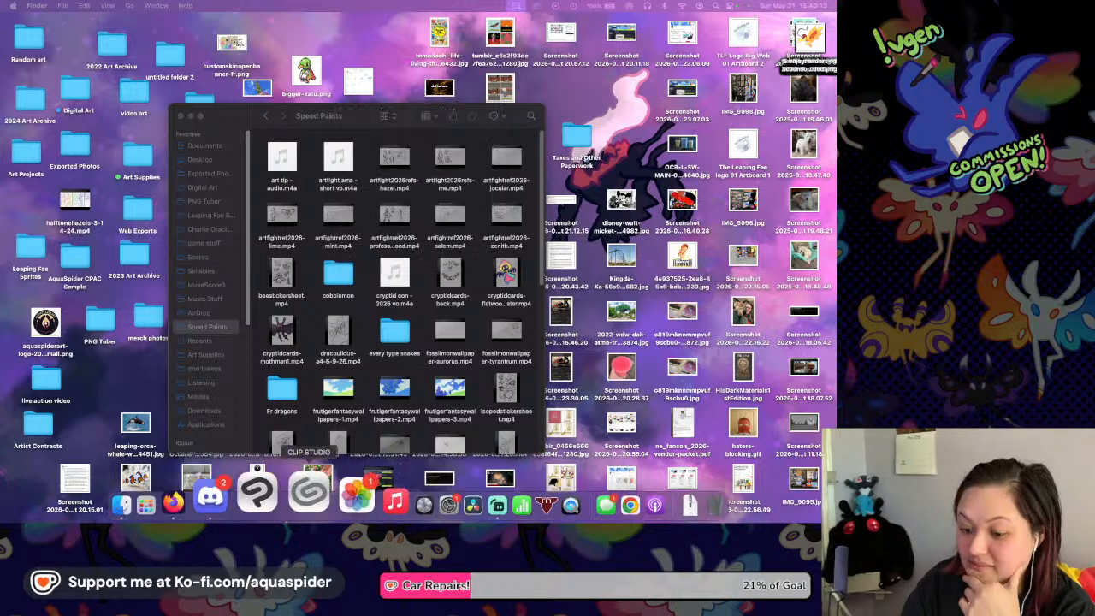
{"action": "left_click", "coordinate": [275, 519]}
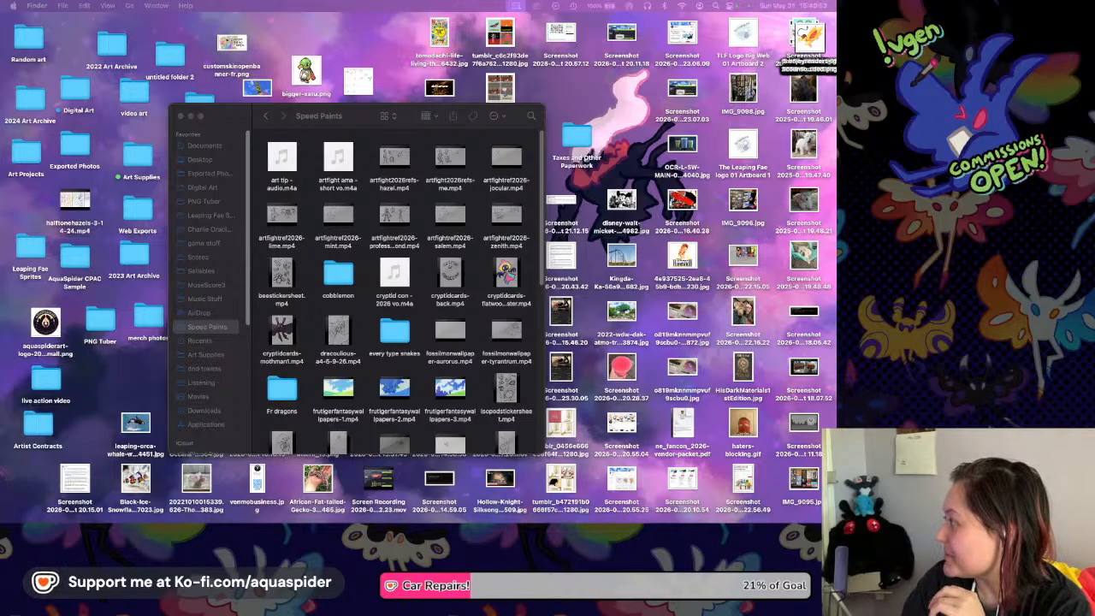
{"action": "mouse_move", "coordinate": [275, 518]}
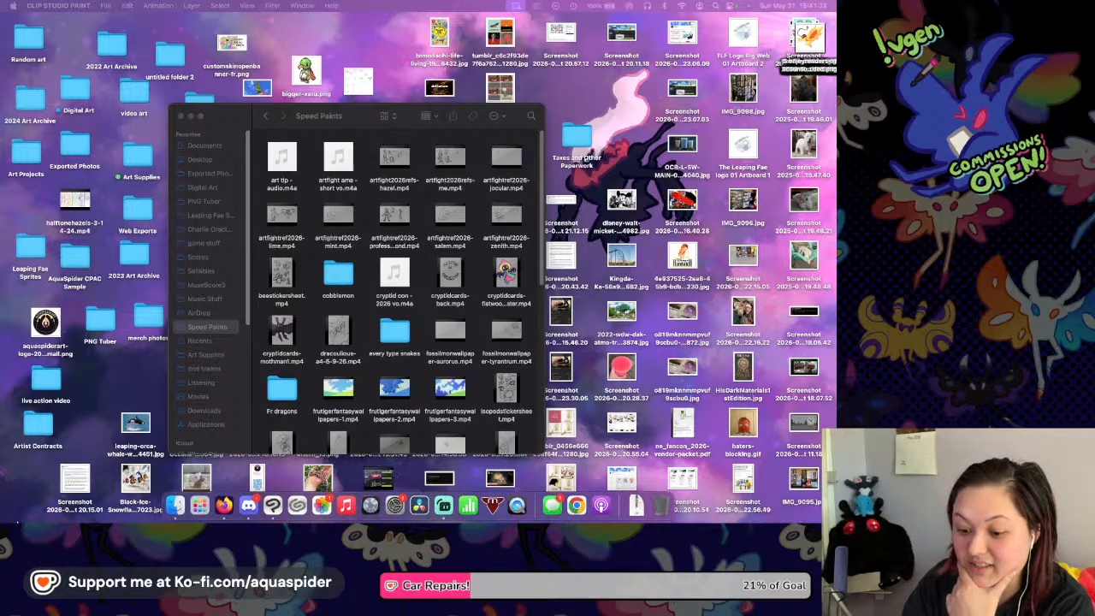
{"action": "left_click", "coordinate": [264, 507]}
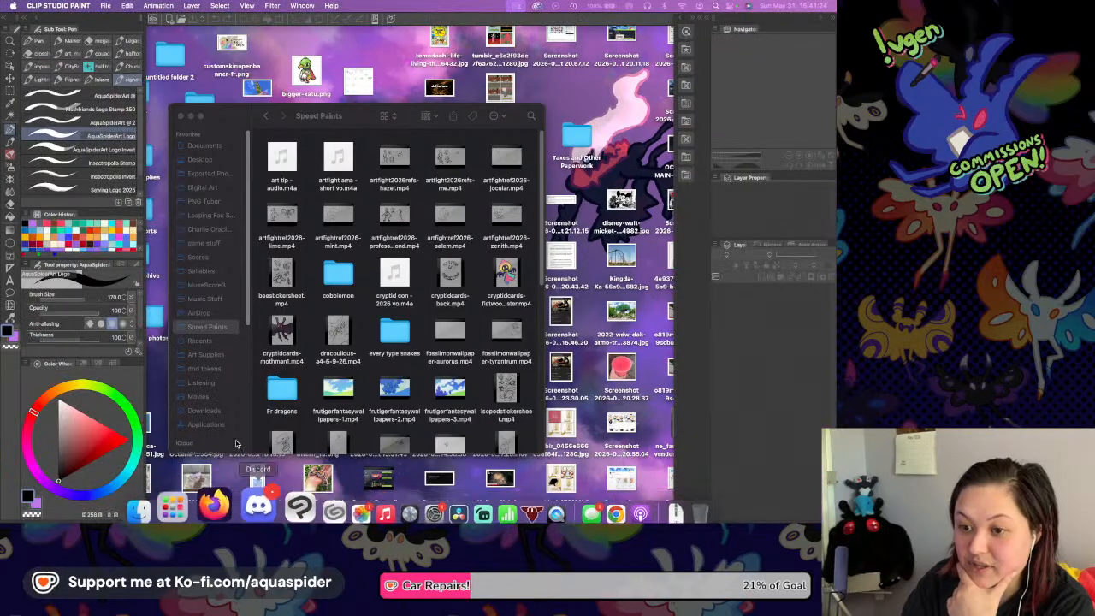
{"action": "left_click", "coordinate": [105, 6]}
{"action": "mouse_move", "coordinate": [114, 53]}
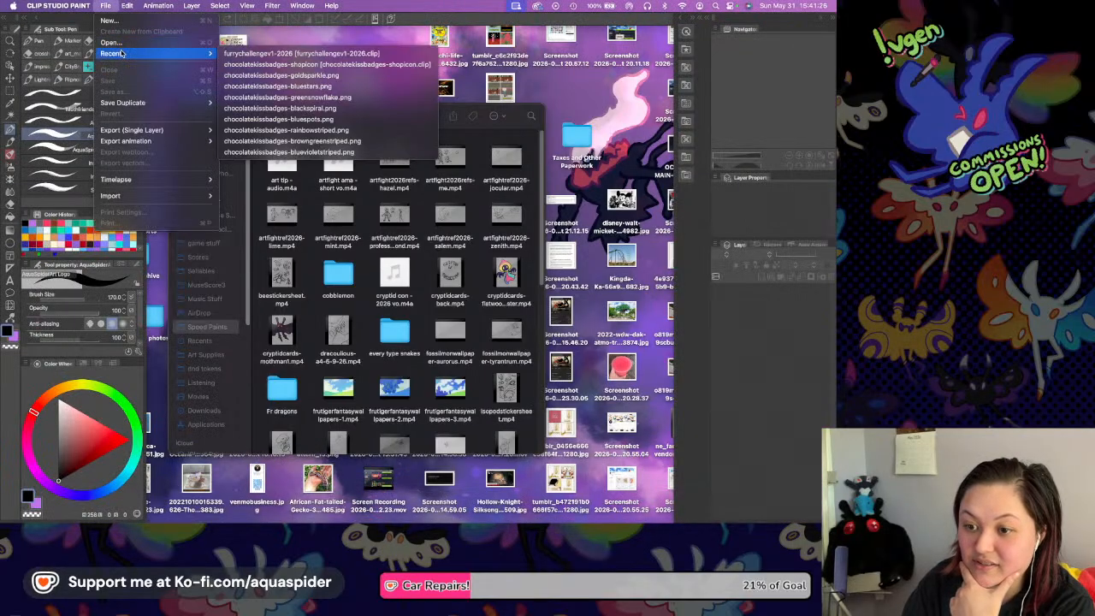
{"action": "left_click", "coordinate": [240, 58]}
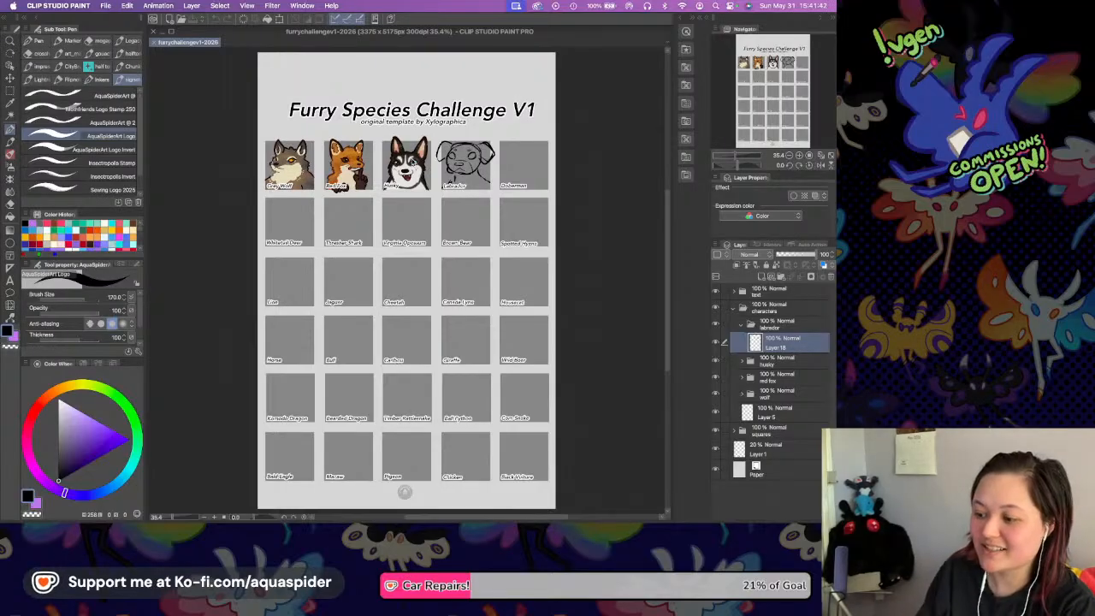
Choose the Rough Liner (V22) pen and add a new vector layer above the Labrador sketch layer.
{"action": "left_click_drag", "start_coordinate": [511, 236], "coordinate": [475, 264]}
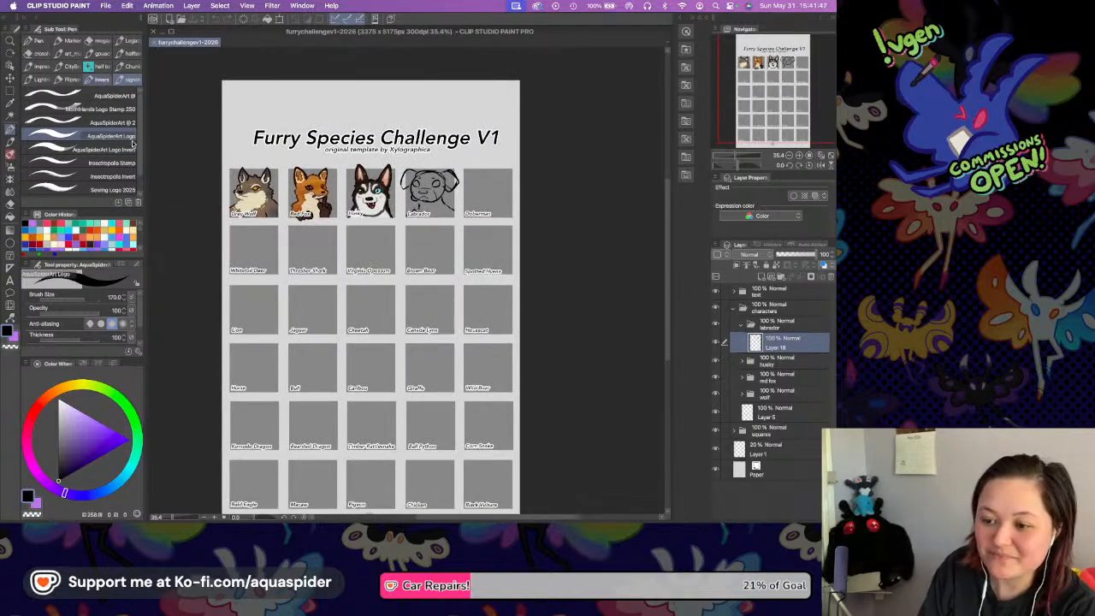
{"action": "left_click", "coordinate": [100, 79]}
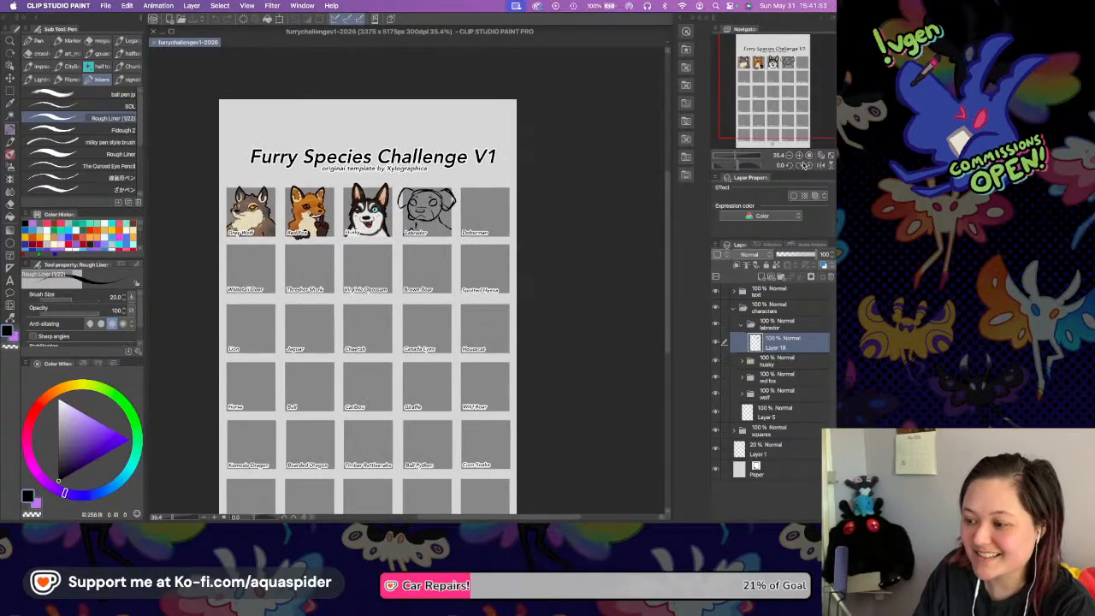
{"action": "left_click", "coordinate": [798, 156]}
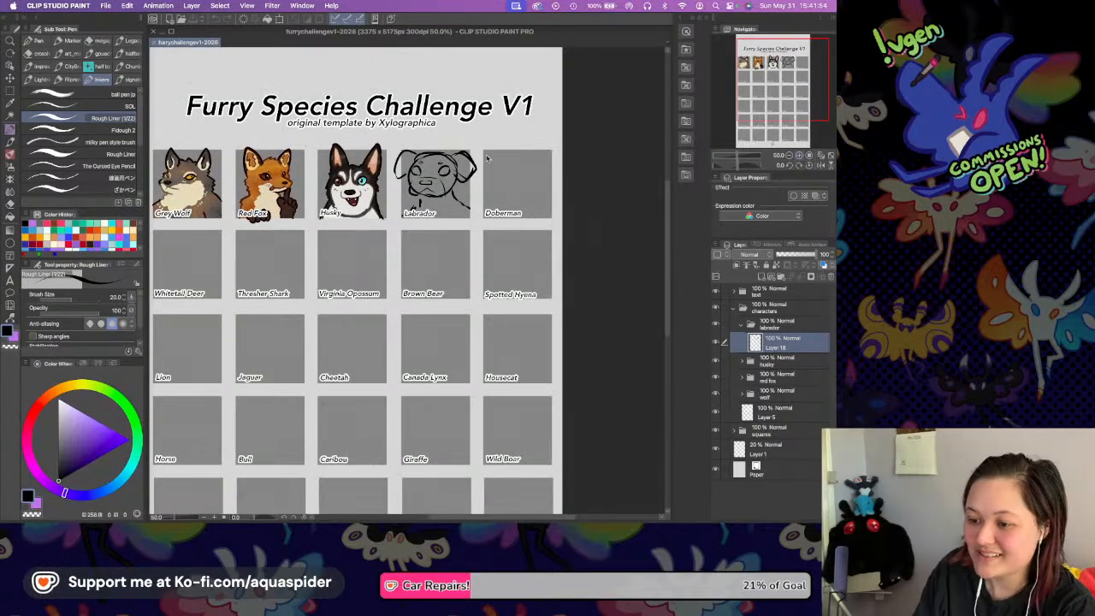
{"action": "scroll", "coordinate": [489, 154], "scroll_direction": "up", "scroll_amount": 3}
{"action": "scroll", "coordinate": [489, 134], "scroll_direction": "up", "scroll_amount": 3}
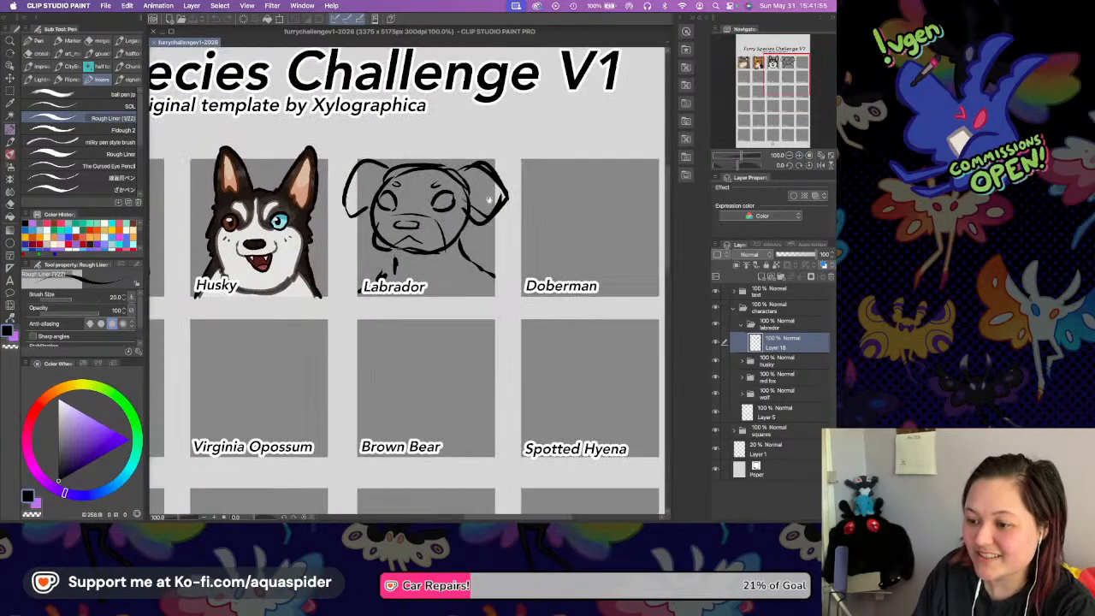
{"action": "left_click", "coordinate": [798, 156]}
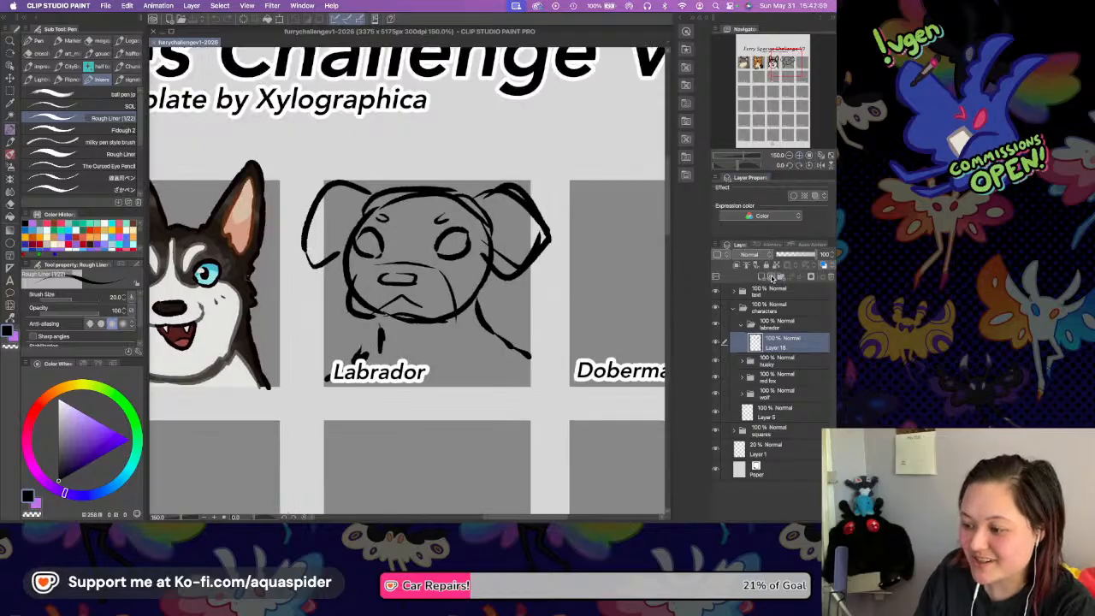
{"action": "key", "text": "super+shift+n"}
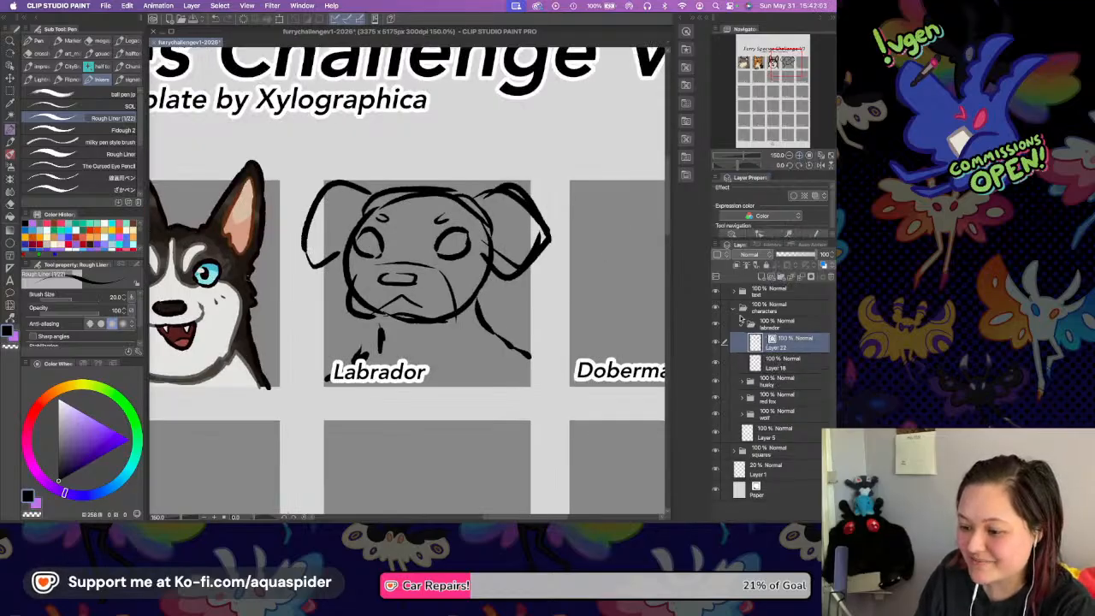
Hide the text folder and make the new vector layer in the labrador folder the active one.
{"action": "left_click", "coordinate": [760, 362]}
{"action": "left_click", "coordinate": [716, 294]}
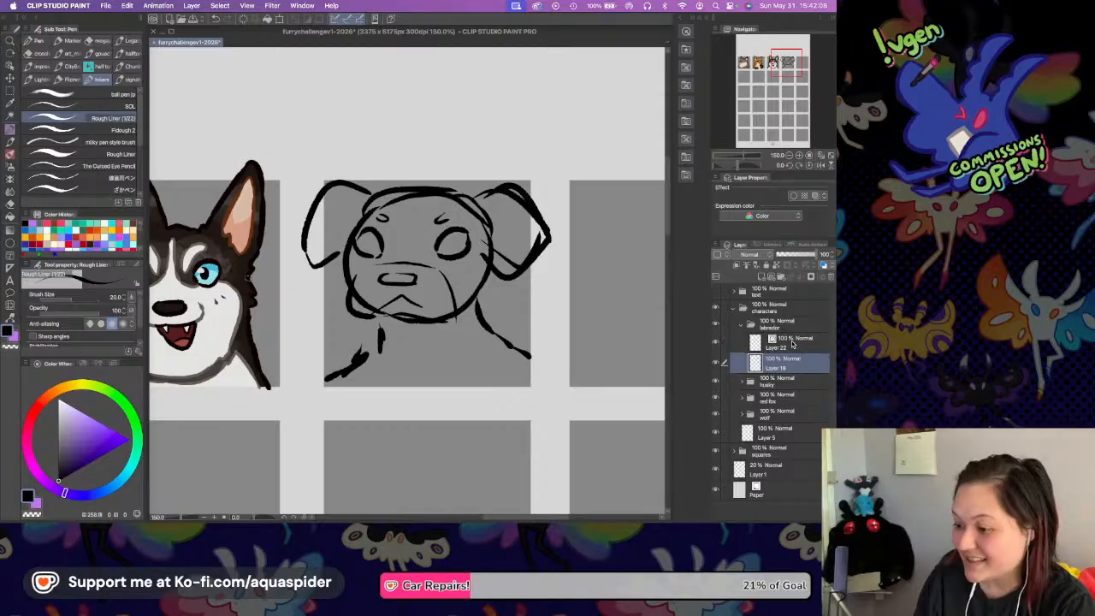
{"action": "left_click", "coordinate": [793, 343]}
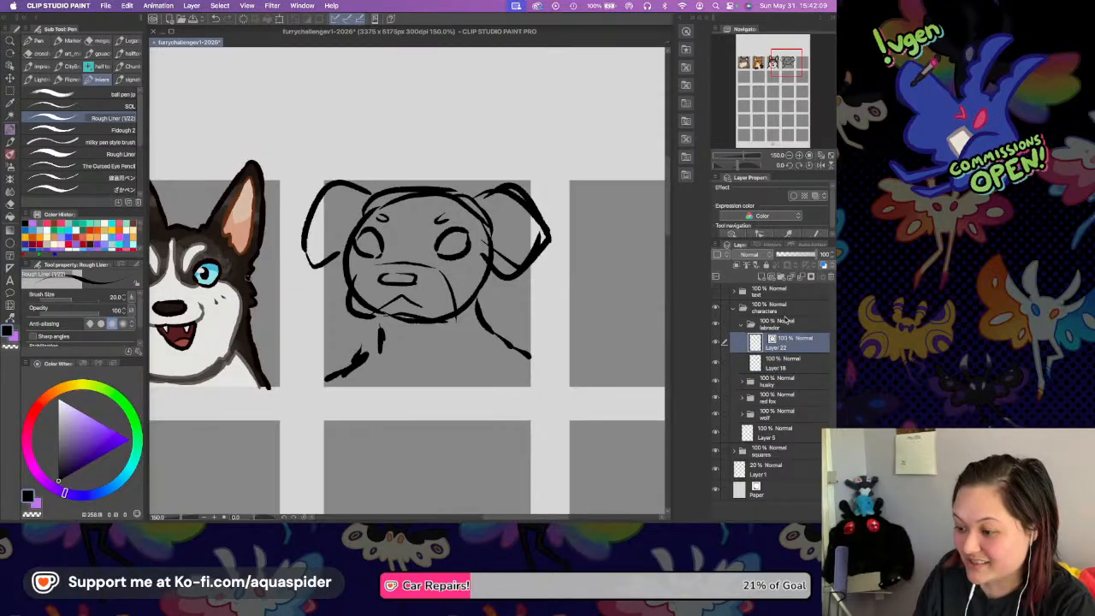
Lower the Labrador sketch layer's opacity to 8%, reselect the vector line layer and save the file.
{"action": "left_click", "coordinate": [799, 156]}
{"action": "left_click", "coordinate": [777, 367]}
{"action": "left_click", "coordinate": [778, 254]}
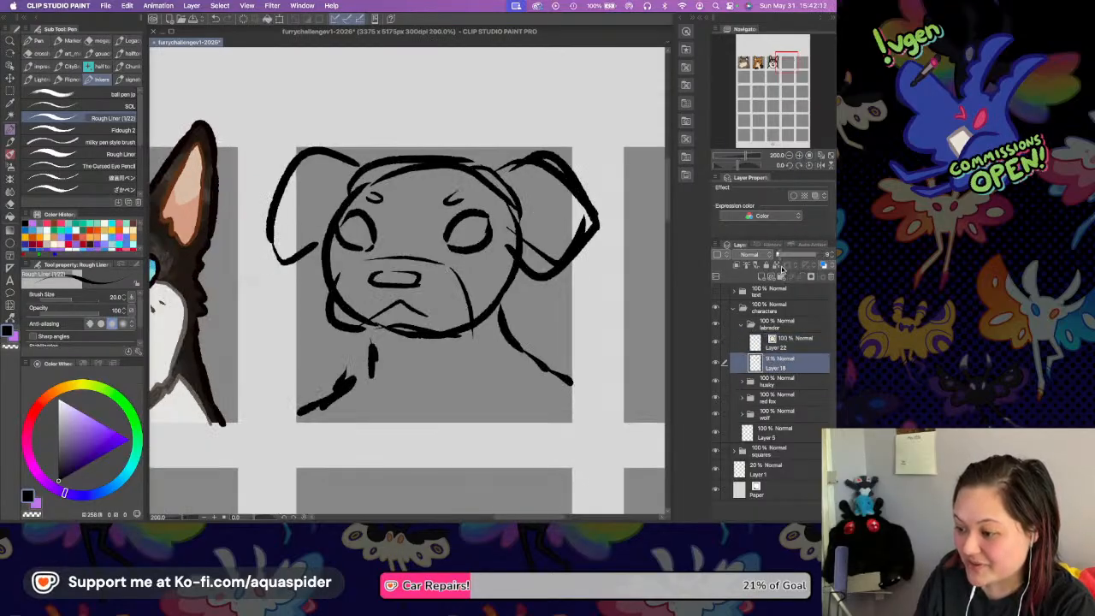
{"action": "left_click", "coordinate": [784, 348]}
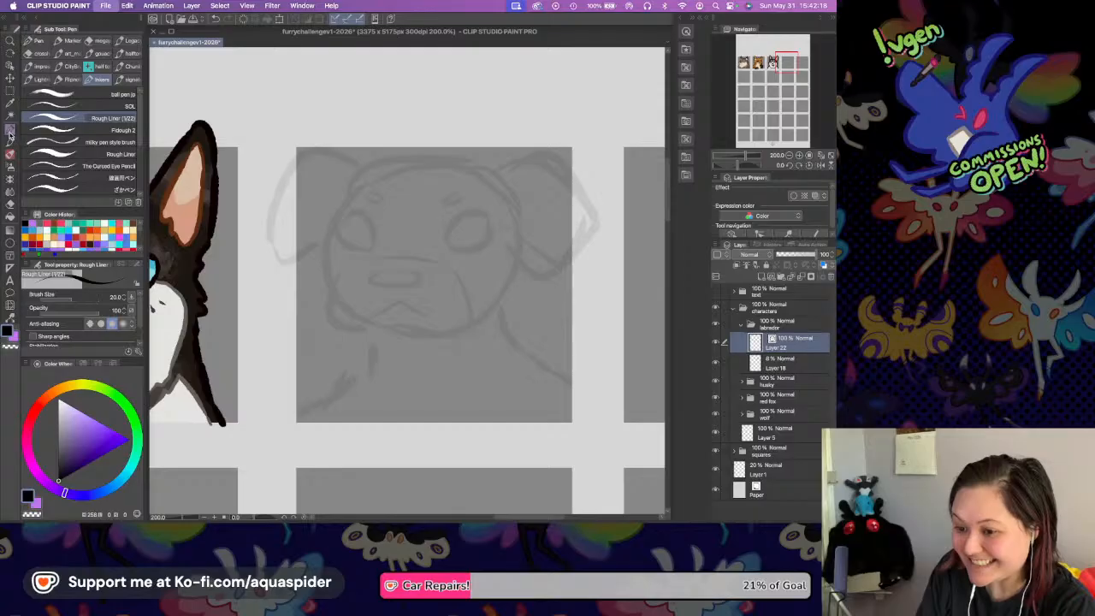
{"action": "key", "text": "super+s"}
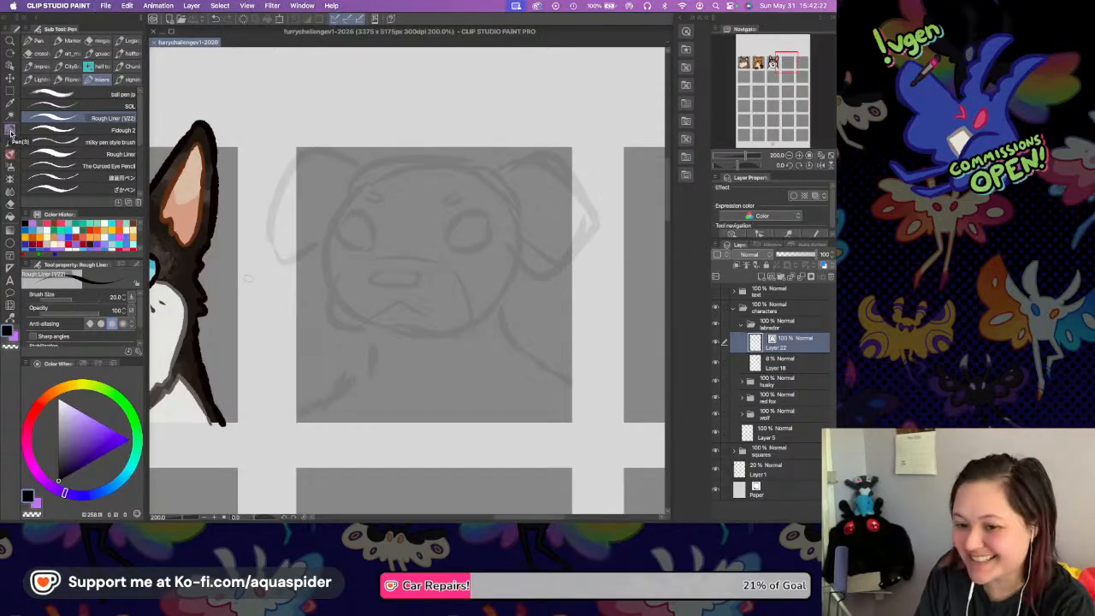
Ink the Labrador's left ear and the top of its head in black over the faded sketch.
{"action": "left_click_drag", "start_coordinate": [412, 155], "coordinate": [405, 168]}
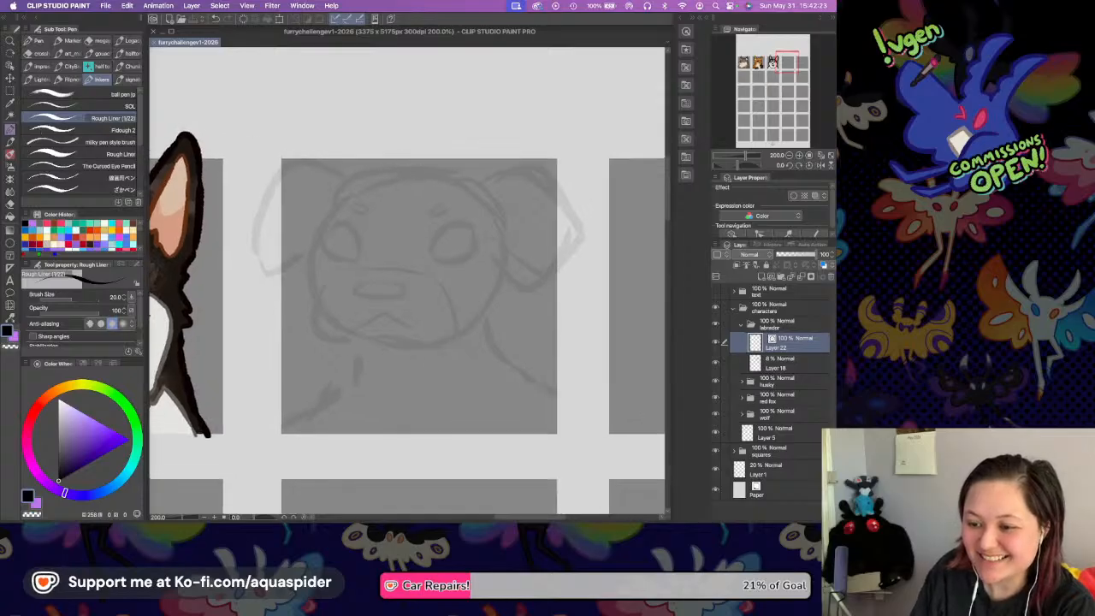
{"action": "left_click", "coordinate": [798, 156]}
{"action": "scroll", "coordinate": [415, 214], "scroll_direction": "up", "scroll_amount": 3}
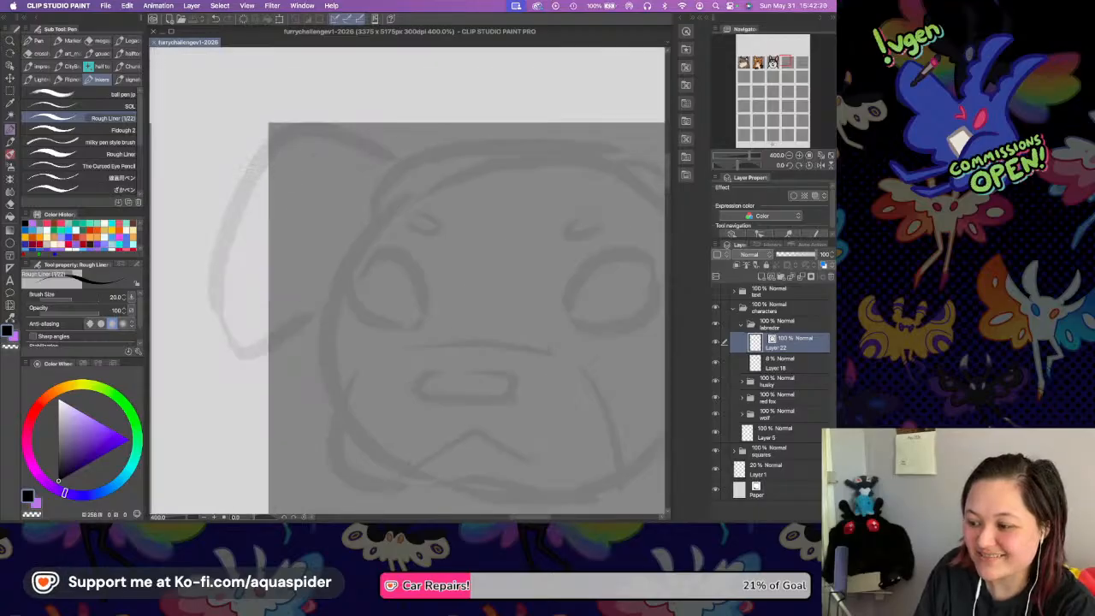
{"action": "mouse_move", "coordinate": [275, 142]}
{"action": "left_mouse_down"}
{"action": "mouse_move", "coordinate": [257, 165]}
{"action": "mouse_move", "coordinate": [217, 320]}
{"action": "mouse_move", "coordinate": [322, 323]}
{"action": "left_mouse_up"}
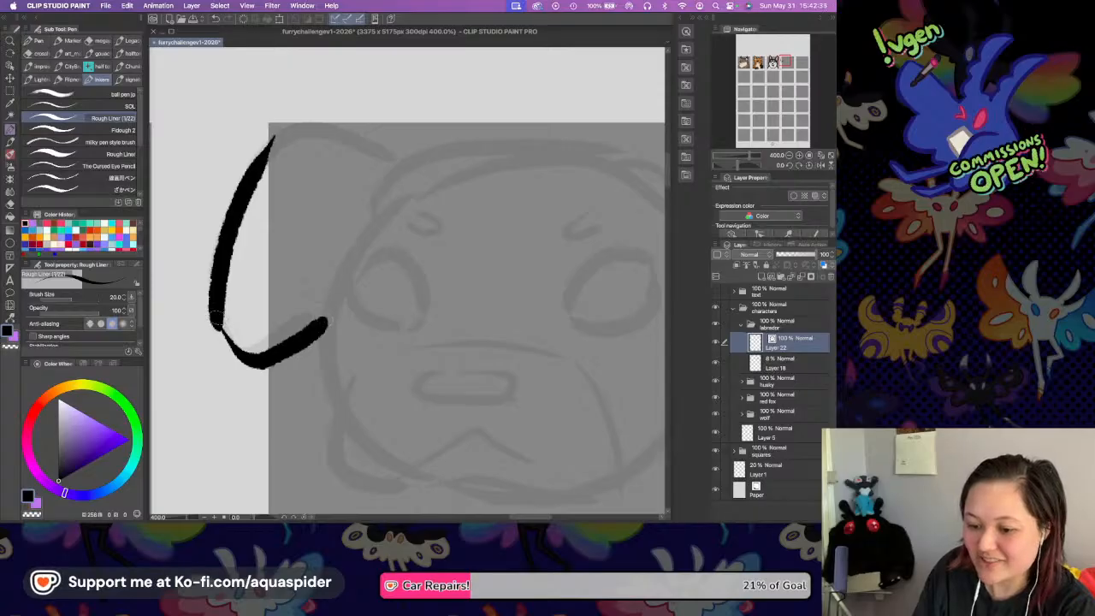
{"action": "left_click_drag", "start_coordinate": [218, 320], "coordinate": [250, 357]}
{"action": "mouse_move", "coordinate": [272, 141]}
{"action": "left_mouse_down"}
{"action": "mouse_move", "coordinate": [327, 103]}
{"action": "mouse_move", "coordinate": [402, 157]}
{"action": "mouse_move", "coordinate": [305, 162]}
{"action": "mouse_move", "coordinate": [517, 147]}
{"action": "mouse_move", "coordinate": [596, 162]}
{"action": "left_mouse_up"}
Ink the outline of the Labrador's right ear, joining its upper, outer and lower edges.
{"action": "scroll", "coordinate": [508, 166], "scroll_direction": "right", "scroll_amount": 5}
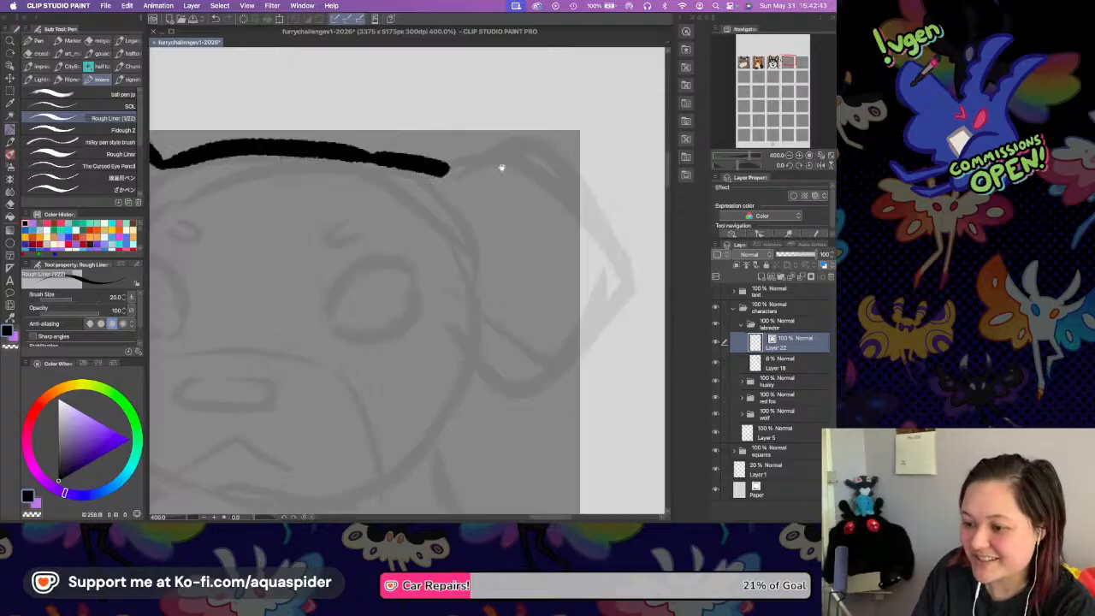
{"action": "mouse_move", "coordinate": [386, 174]}
{"action": "left_mouse_down"}
{"action": "mouse_move", "coordinate": [449, 139]}
{"action": "mouse_move", "coordinate": [529, 177]}
{"action": "mouse_move", "coordinate": [564, 214]}
{"action": "left_mouse_up"}
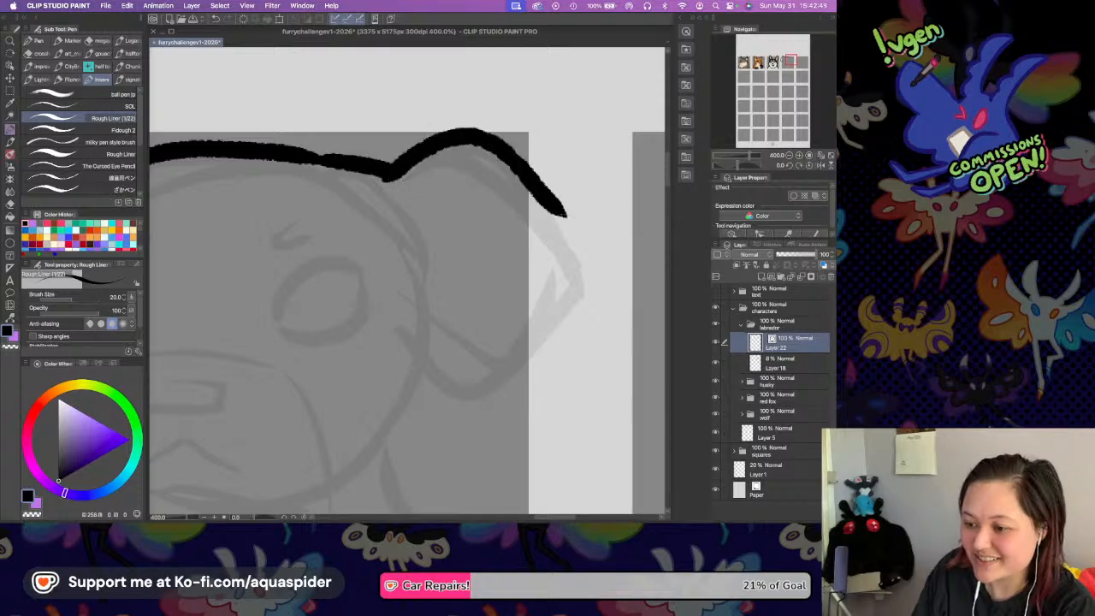
{"action": "mouse_move", "coordinate": [393, 320]}
{"action": "left_mouse_down"}
{"action": "mouse_move", "coordinate": [466, 387]}
{"action": "mouse_move", "coordinate": [554, 281]}
{"action": "left_mouse_up"}
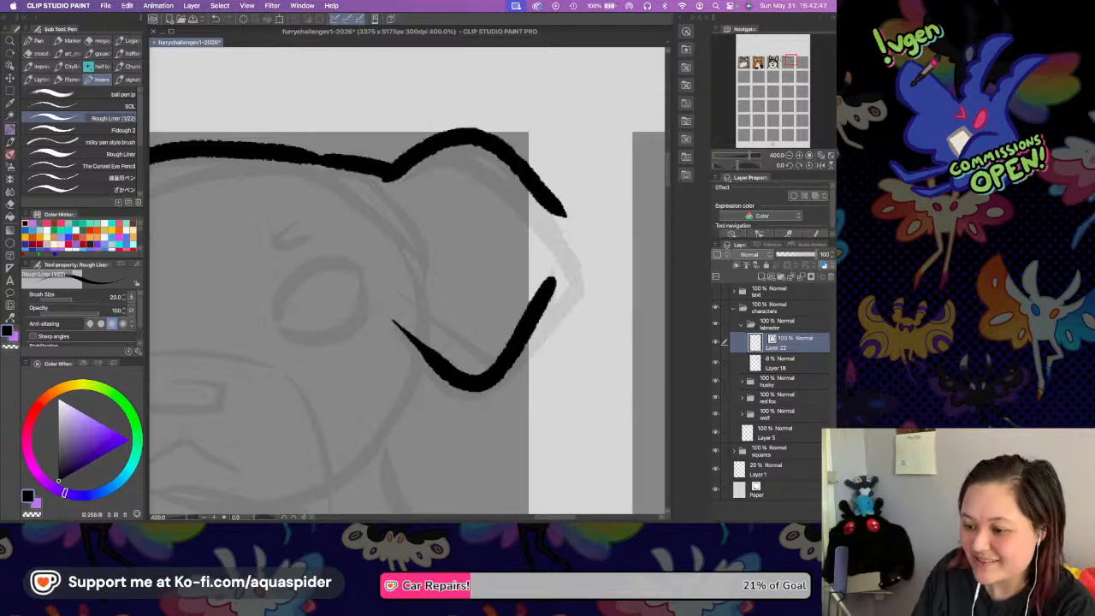
{"action": "mouse_move", "coordinate": [557, 206]}
{"action": "left_mouse_down"}
{"action": "mouse_move", "coordinate": [566, 242]}
{"action": "mouse_move", "coordinate": [555, 281]}
{"action": "left_mouse_up"}
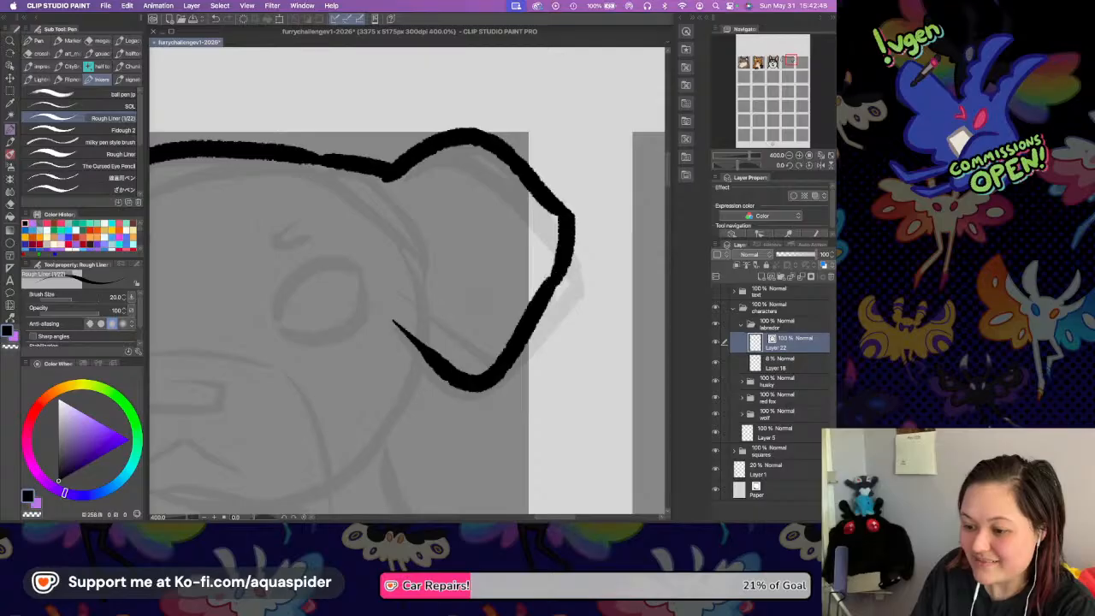
{"action": "left_click_drag", "start_coordinate": [396, 323], "coordinate": [425, 351]}
{"action": "left_click_drag", "start_coordinate": [387, 315], "coordinate": [421, 347]}
Ink the Labrador's left cheek below the ear and sweep the line around the jaw and chin, redoing uneven strokes.
{"action": "left_click_drag", "start_coordinate": [332, 323], "coordinate": [597, 180]}
{"action": "left_click_drag", "start_coordinate": [520, 209], "coordinate": [391, 252]}
{"action": "mouse_move", "coordinate": [230, 225]}
{"action": "left_mouse_down"}
{"action": "mouse_move", "coordinate": [320, 217]}
{"action": "mouse_move", "coordinate": [253, 249]}
{"action": "mouse_move", "coordinate": [266, 301]}
{"action": "left_mouse_up"}
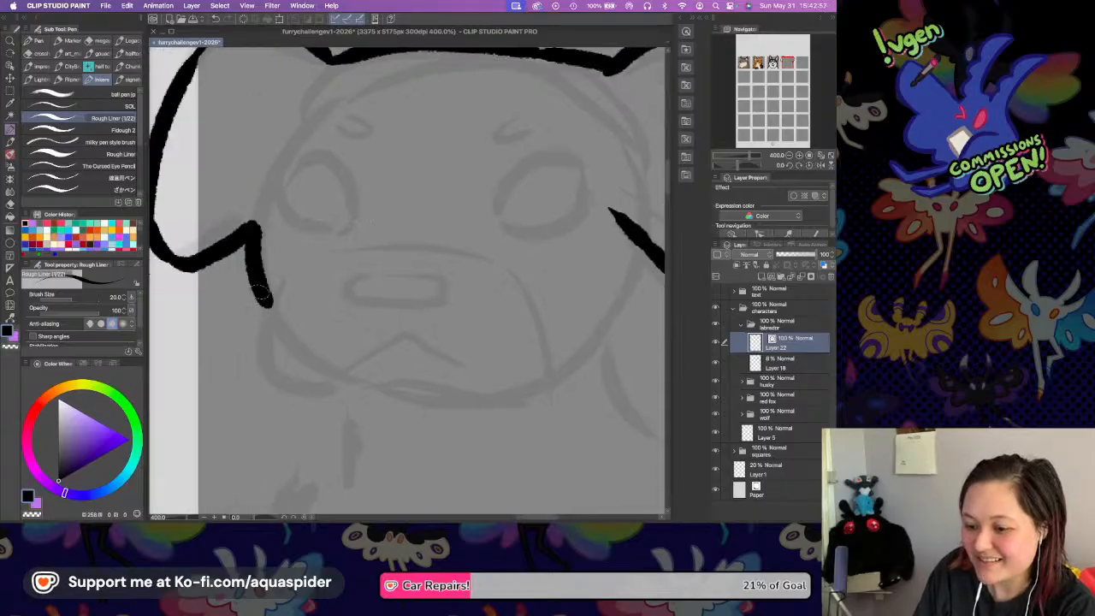
{"action": "key", "text": "super+z"}
{"action": "mouse_move", "coordinate": [250, 224]}
{"action": "left_mouse_down"}
{"action": "mouse_move", "coordinate": [257, 351]}
{"action": "mouse_move", "coordinate": [304, 389]}
{"action": "left_mouse_up"}
{"action": "key", "text": "super+z"}
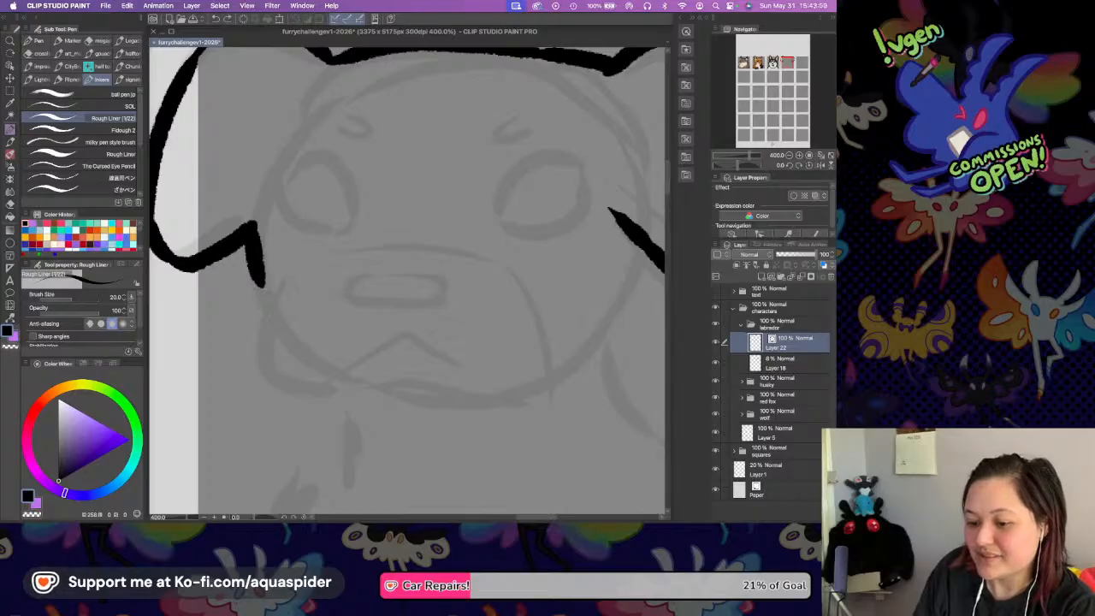
{"action": "mouse_move", "coordinate": [260, 286]}
{"action": "left_mouse_down"}
{"action": "mouse_move", "coordinate": [251, 311]}
{"action": "mouse_move", "coordinate": [276, 382]}
{"action": "mouse_move", "coordinate": [299, 395]}
{"action": "mouse_move", "coordinate": [499, 406]}
{"action": "mouse_move", "coordinate": [529, 391]}
{"action": "left_mouse_up"}
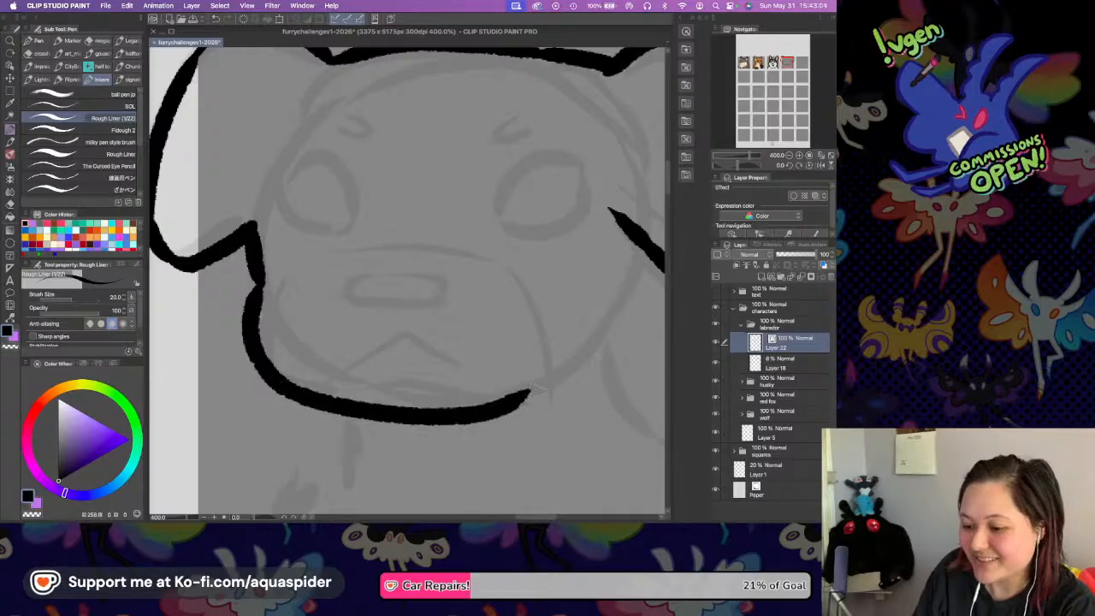
Extend the Labrador's jaw line up toward its right cheek and ink the closed oval nose outline.
{"action": "left_click_drag", "start_coordinate": [570, 236], "coordinate": [513, 228]}
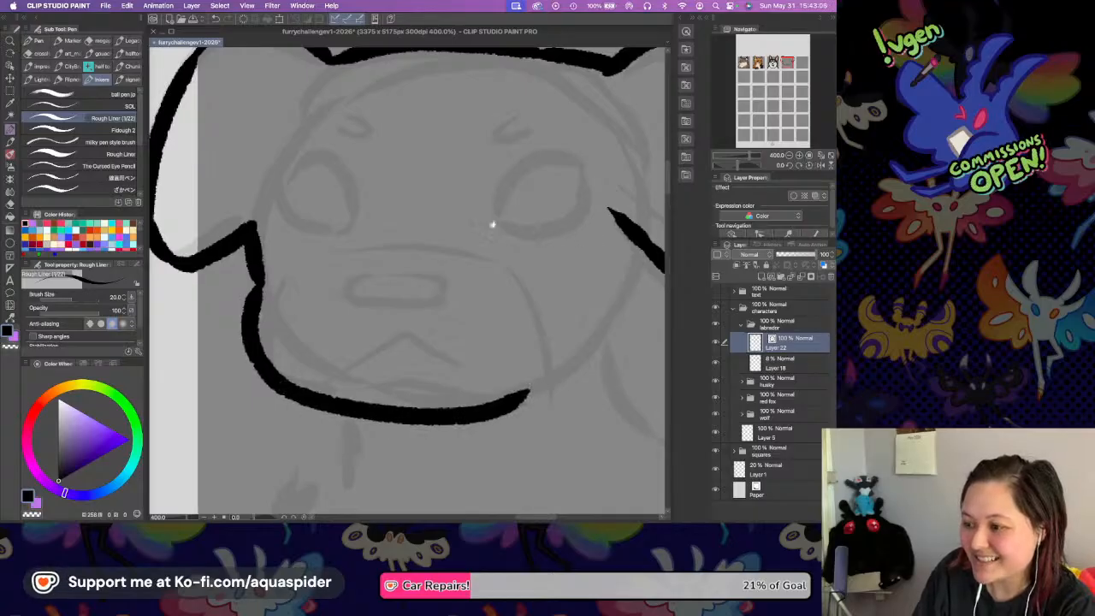
{"action": "left_click_drag", "start_coordinate": [460, 390], "coordinate": [516, 352]}
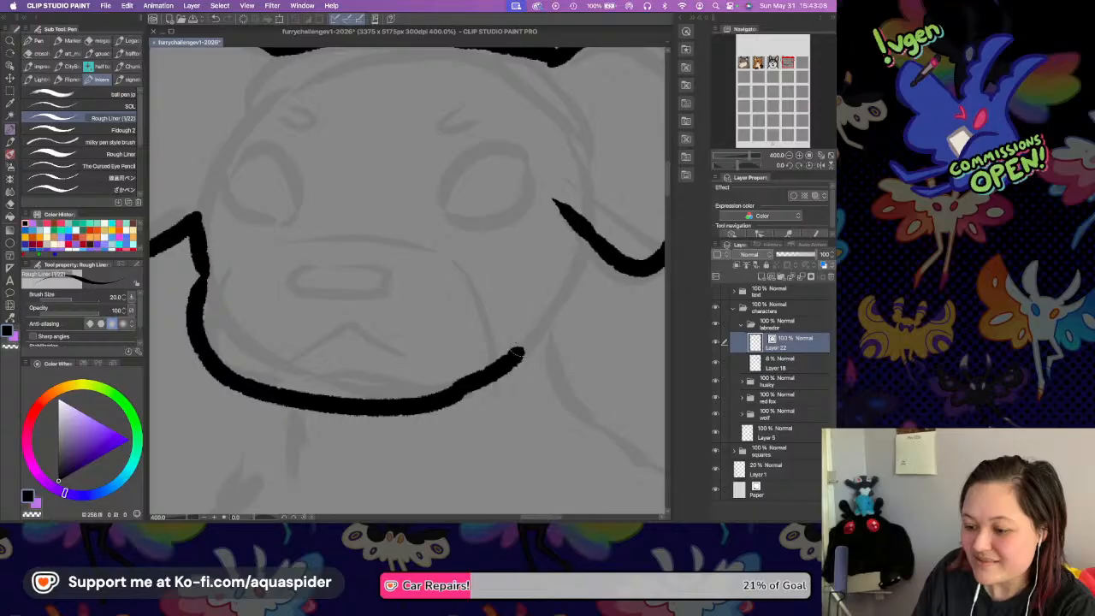
{"action": "mouse_move", "coordinate": [316, 268]}
{"action": "left_mouse_down"}
{"action": "mouse_move", "coordinate": [282, 291]}
{"action": "mouse_move", "coordinate": [366, 299]}
{"action": "left_mouse_up"}
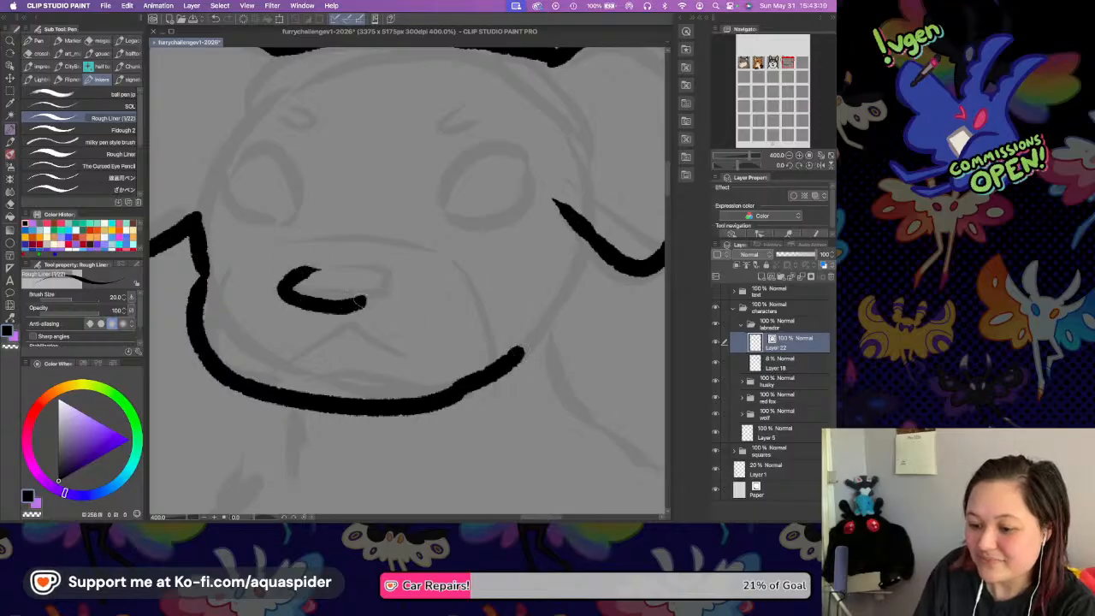
{"action": "mouse_move", "coordinate": [312, 267]}
{"action": "left_mouse_down"}
{"action": "mouse_move", "coordinate": [373, 268]}
{"action": "mouse_move", "coordinate": [349, 306]}
{"action": "left_mouse_up"}
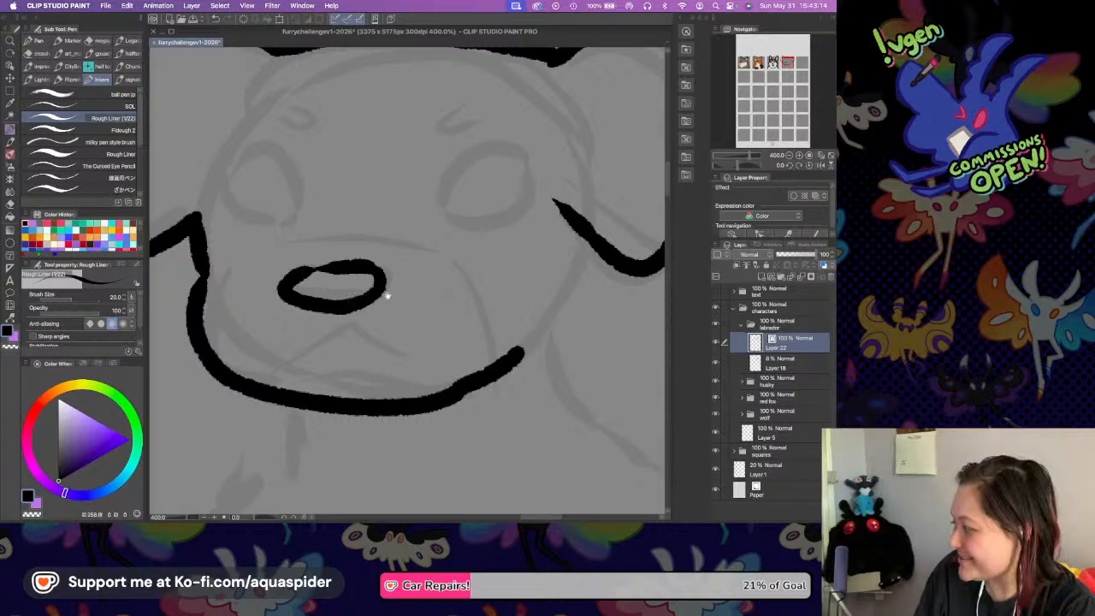
{"action": "scroll", "coordinate": [389, 299], "scroll_direction": "down", "scroll_amount": 3}
{"action": "left_click_drag", "start_coordinate": [243, 307], "coordinate": [314, 284]}
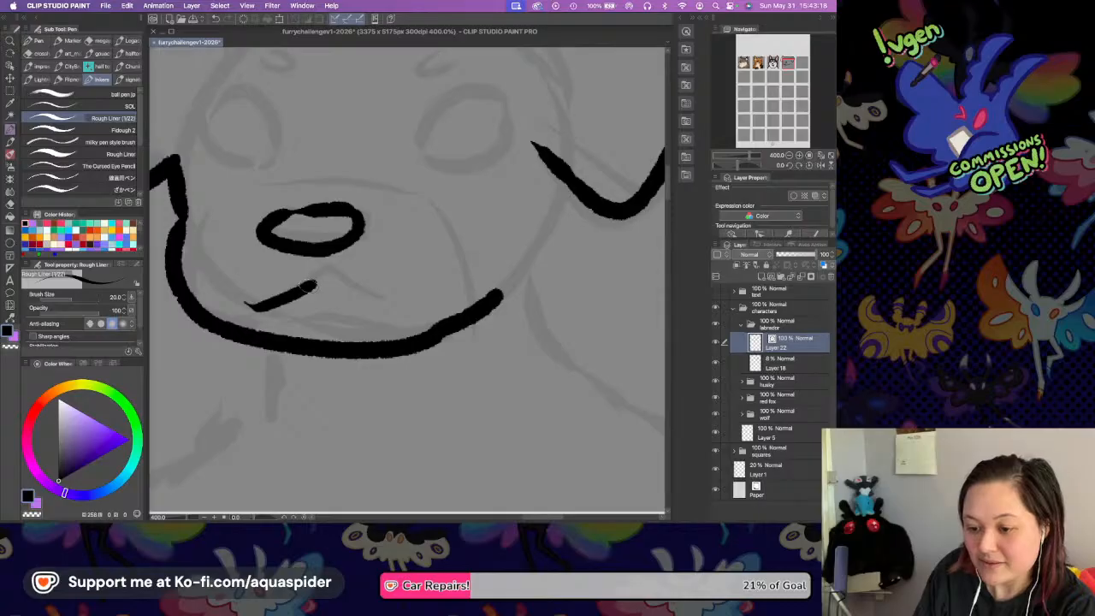
{"action": "key", "text": "super+z"}
{"action": "mouse_move", "coordinate": [222, 301]}
{"action": "left_mouse_down"}
{"action": "mouse_move", "coordinate": [260, 307]}
{"action": "mouse_move", "coordinate": [308, 281]}
{"action": "left_mouse_up"}
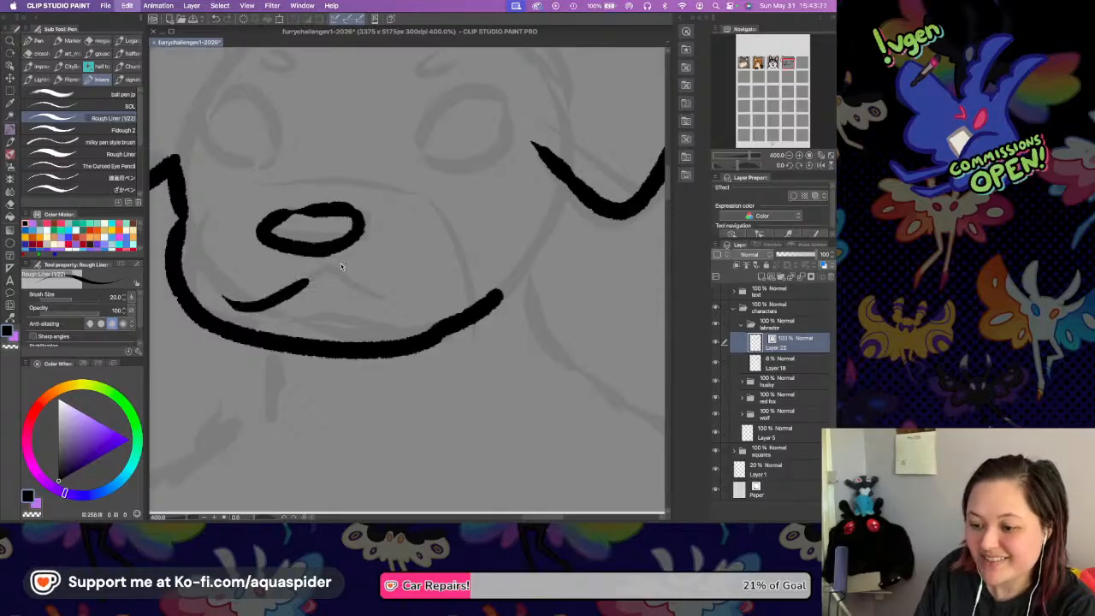
{"action": "key", "text": "super+z"}
Ink the neck line below the Labrador's right ear, save the file, and continue the line across the shoulder to the square's edge.
{"action": "left_click_drag", "start_coordinate": [571, 185], "coordinate": [552, 279]}
{"action": "key", "text": "super+z"}
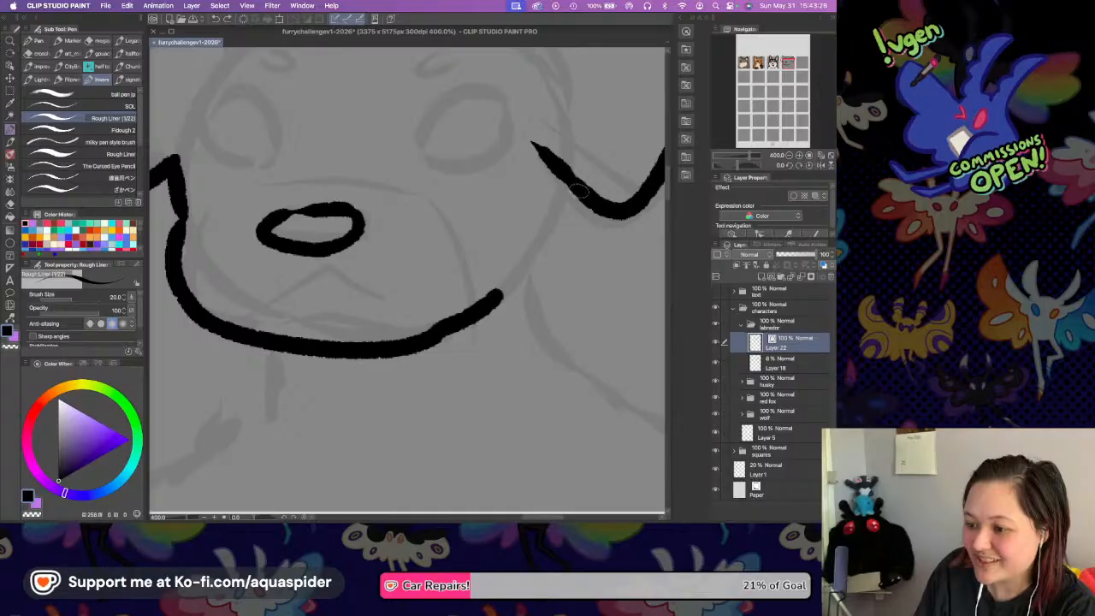
{"action": "left_click_drag", "start_coordinate": [572, 194], "coordinate": [554, 274]}
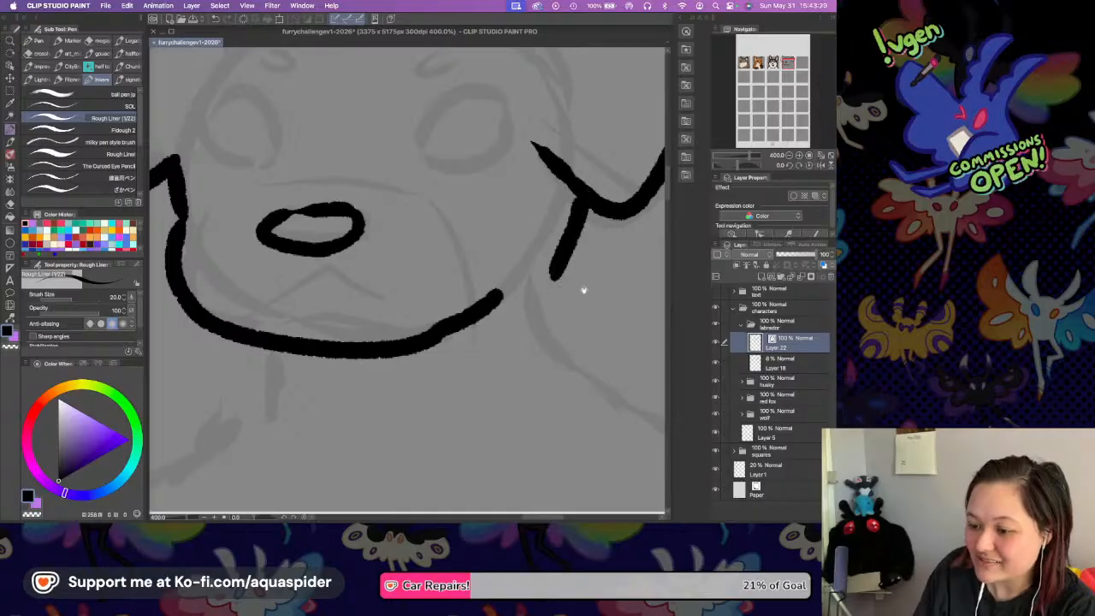
{"action": "left_click_drag", "start_coordinate": [480, 253], "coordinate": [368, 213]}
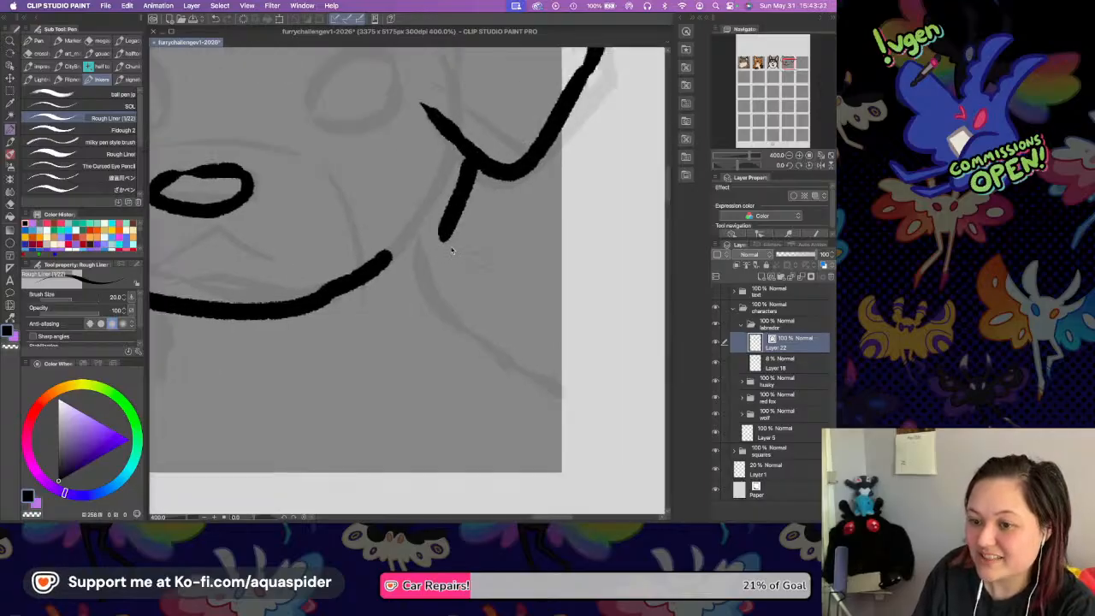
{"action": "key", "text": "super+s"}
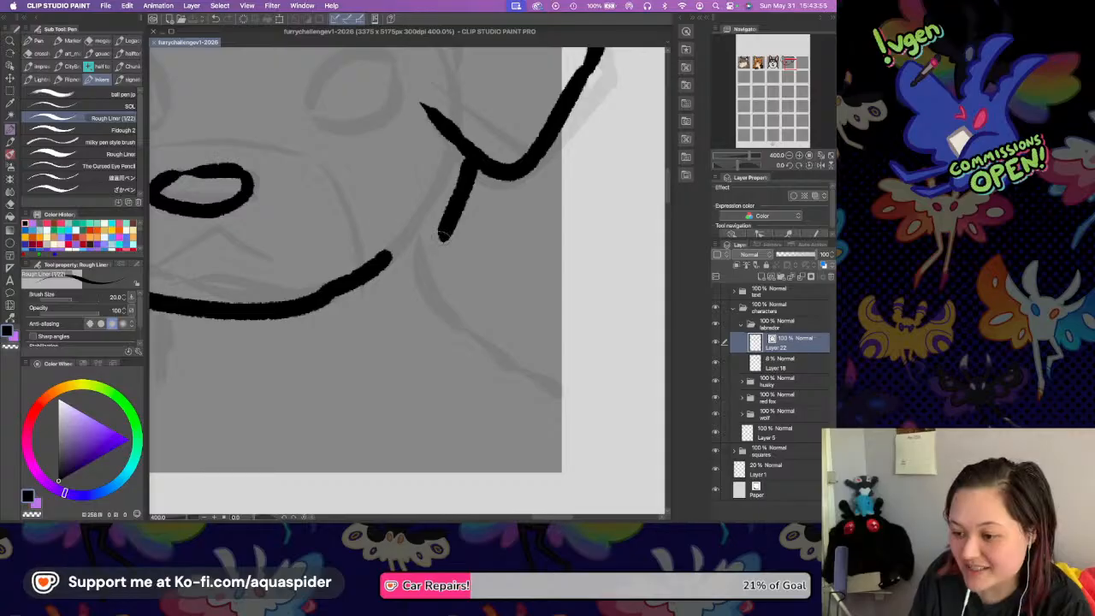
{"action": "left_click_drag", "start_coordinate": [440, 238], "coordinate": [516, 342]}
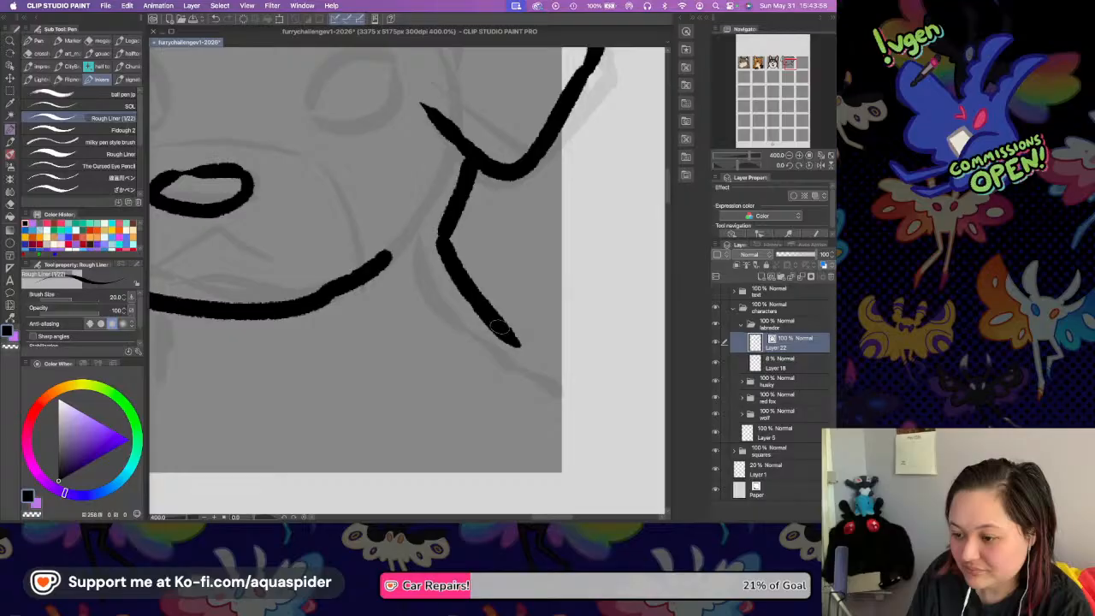
{"action": "left_click_drag", "start_coordinate": [496, 323], "coordinate": [556, 380]}
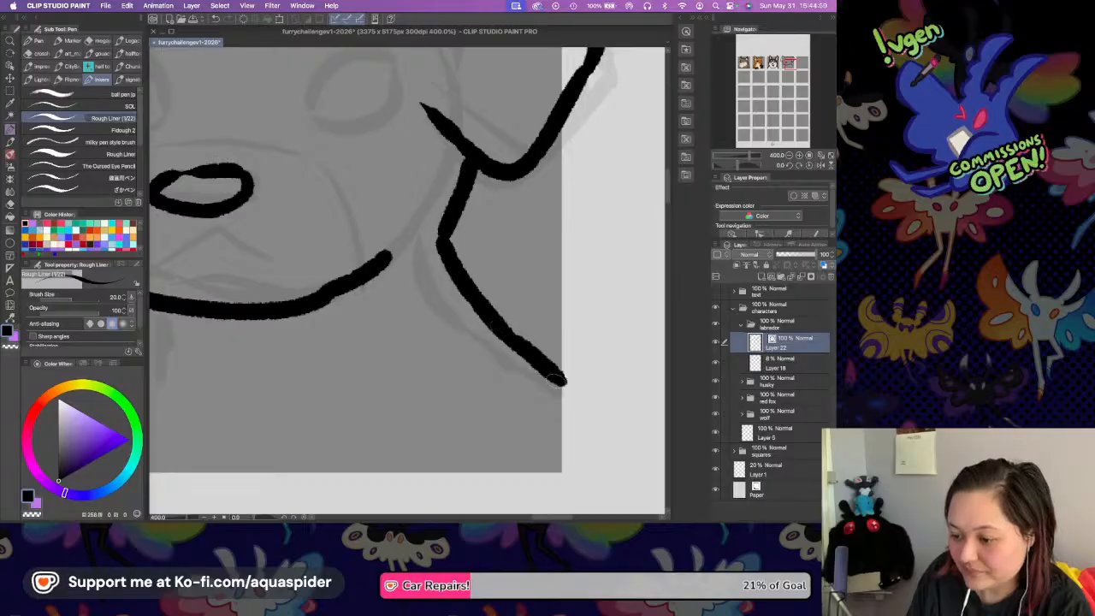
Ink the left side of the Labrador's neck below the chin and the left shoulder line to the square's edge, redoing uneven strokes.
{"action": "left_click_drag", "start_coordinate": [401, 229], "coordinate": [539, 219]}
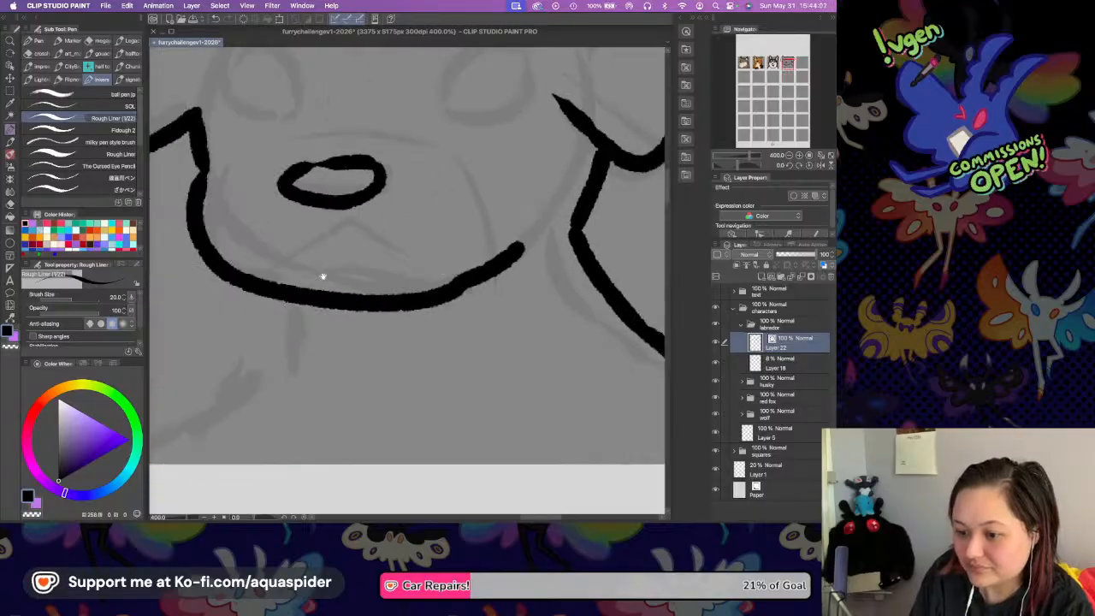
{"action": "mouse_move", "coordinate": [273, 292]}
{"action": "left_mouse_down"}
{"action": "mouse_move", "coordinate": [255, 387]}
{"action": "mouse_move", "coordinate": [261, 421]}
{"action": "left_mouse_up"}
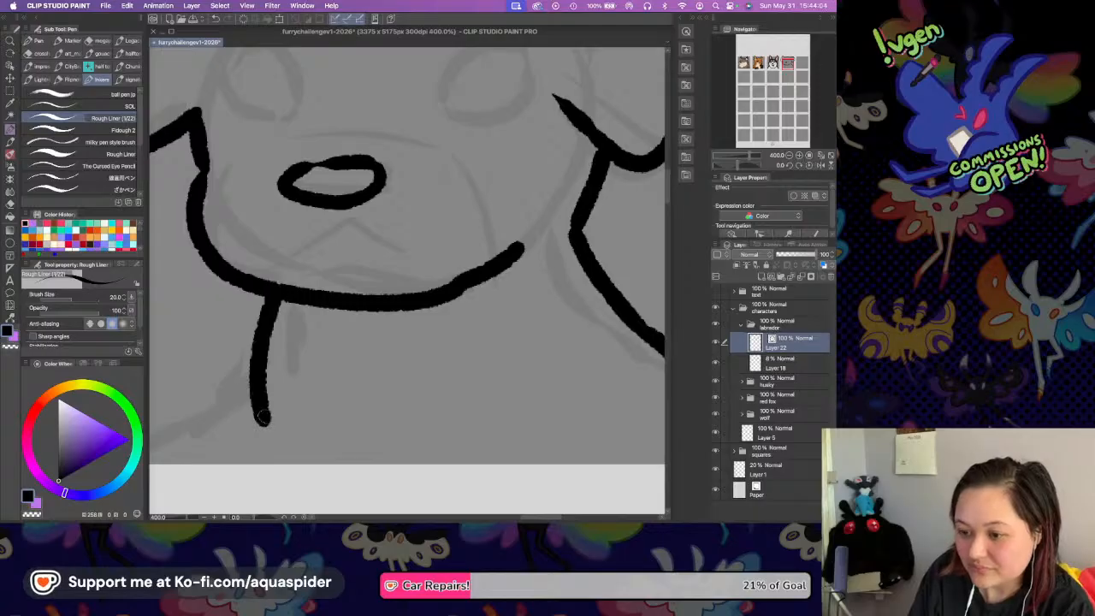
{"action": "left_click_drag", "start_coordinate": [251, 358], "coordinate": [174, 397]}
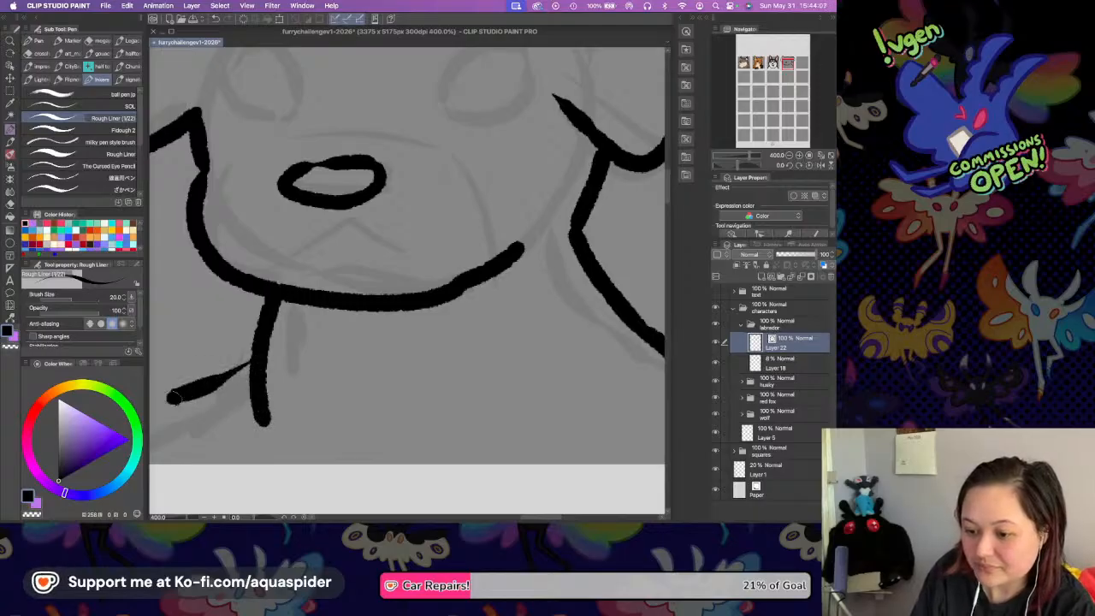
{"action": "left_click_drag", "start_coordinate": [363, 269], "coordinate": [494, 245]}
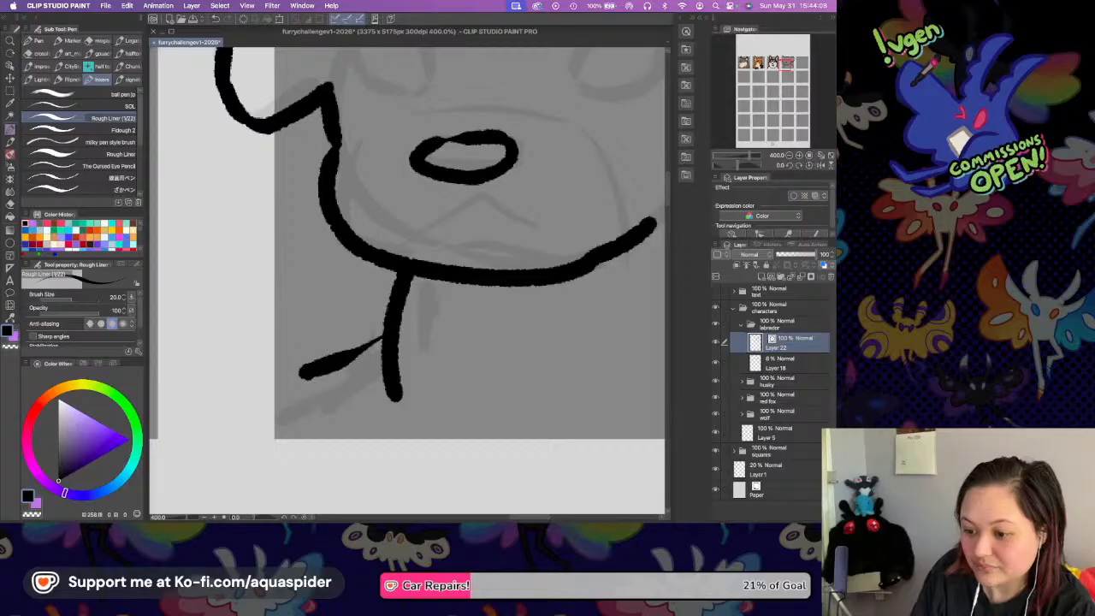
{"action": "key", "text": "super+z"}
{"action": "mouse_move", "coordinate": [387, 330]}
{"action": "left_mouse_down"}
{"action": "mouse_move", "coordinate": [268, 406]}
{"action": "mouse_move", "coordinate": [301, 388]}
{"action": "mouse_move", "coordinate": [270, 403]}
{"action": "left_mouse_up"}
{"action": "key", "text": "super+z"}
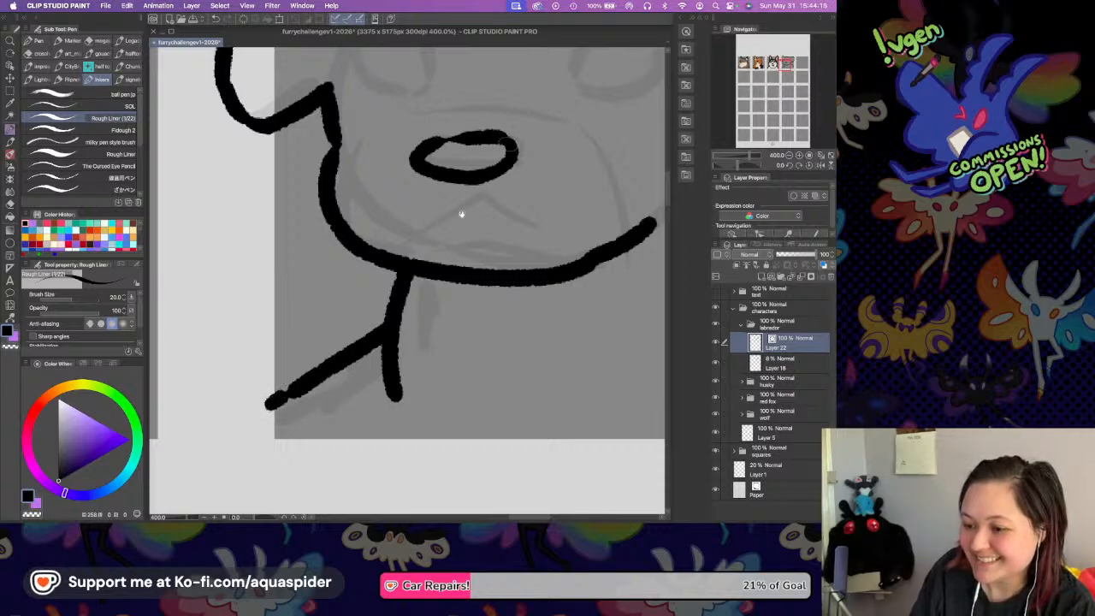
{"action": "left_click_drag", "start_coordinate": [479, 179], "coordinate": [371, 312]}
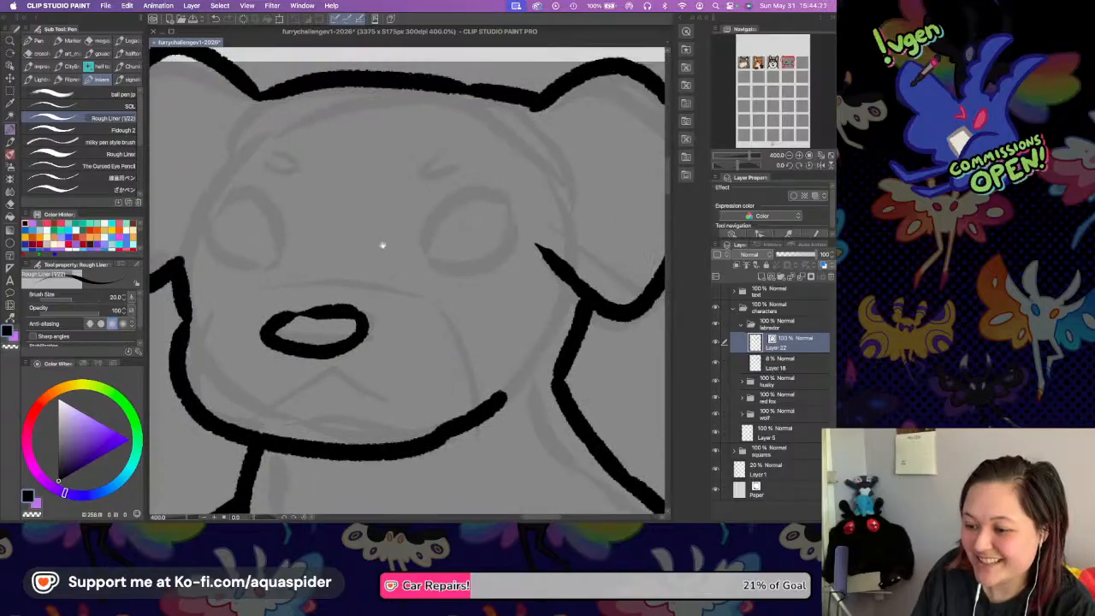
{"action": "scroll", "coordinate": [379, 243], "scroll_direction": "left", "scroll_amount": 5}
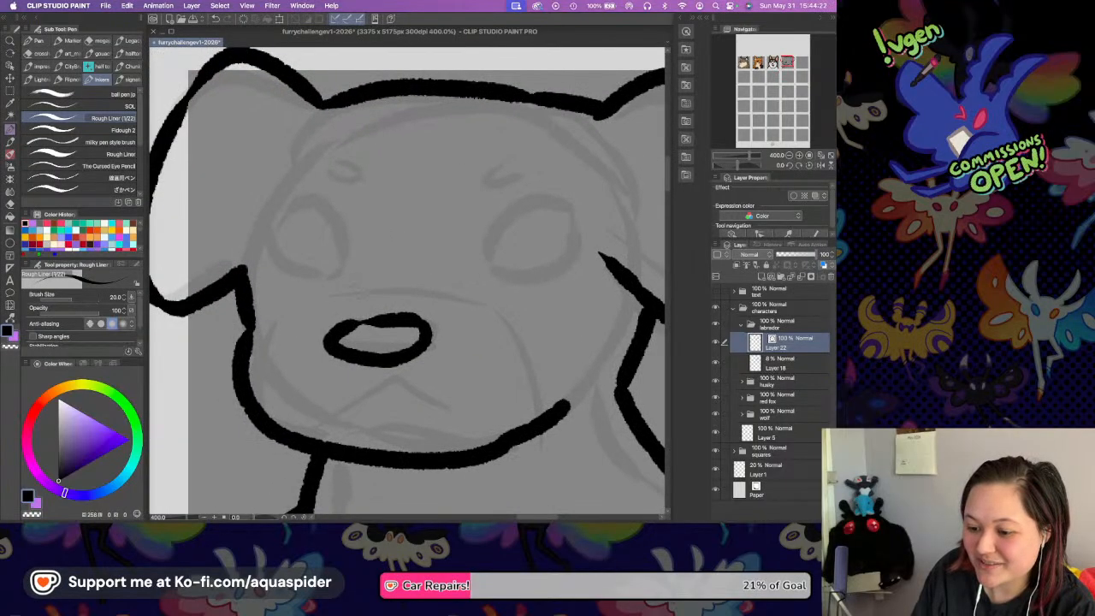
{"action": "left_click_drag", "start_coordinate": [293, 396], "coordinate": [350, 397]}
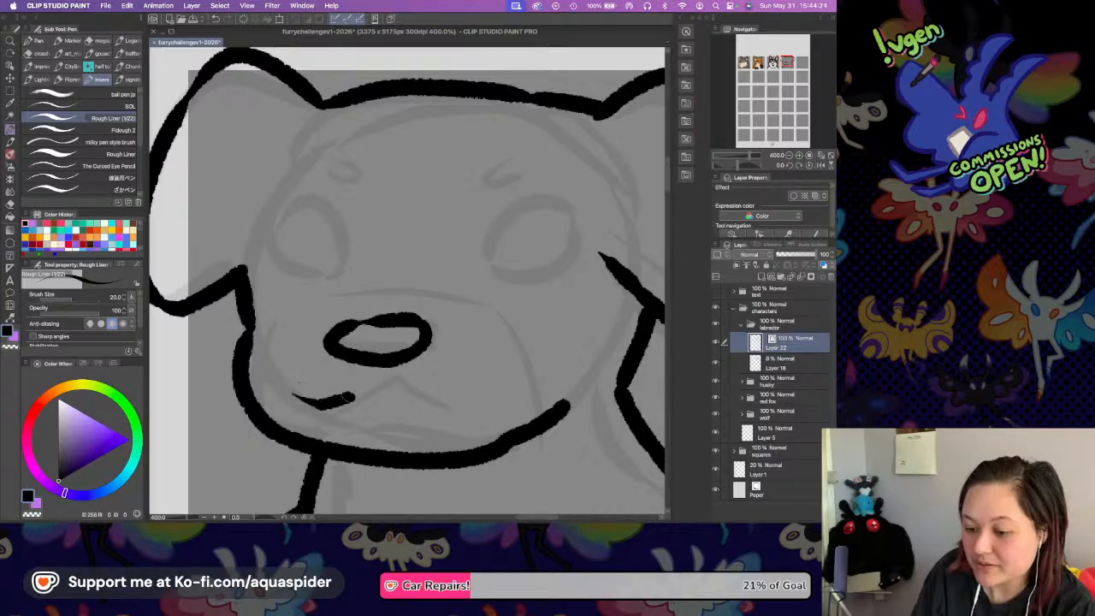
{"action": "key", "text": "super+z"}
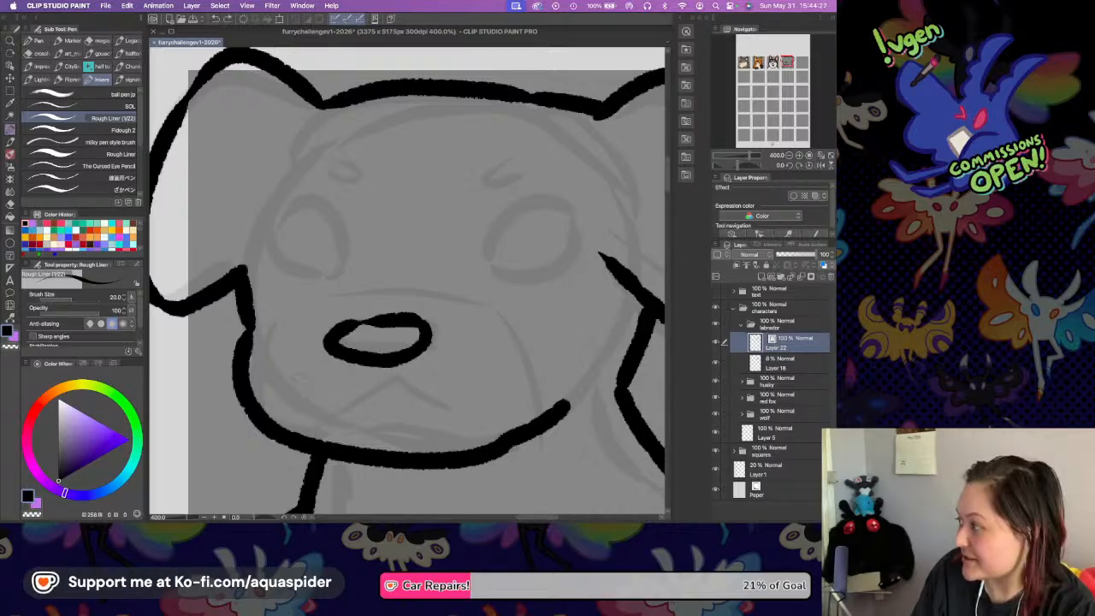
{"action": "key", "text": "Tab"}
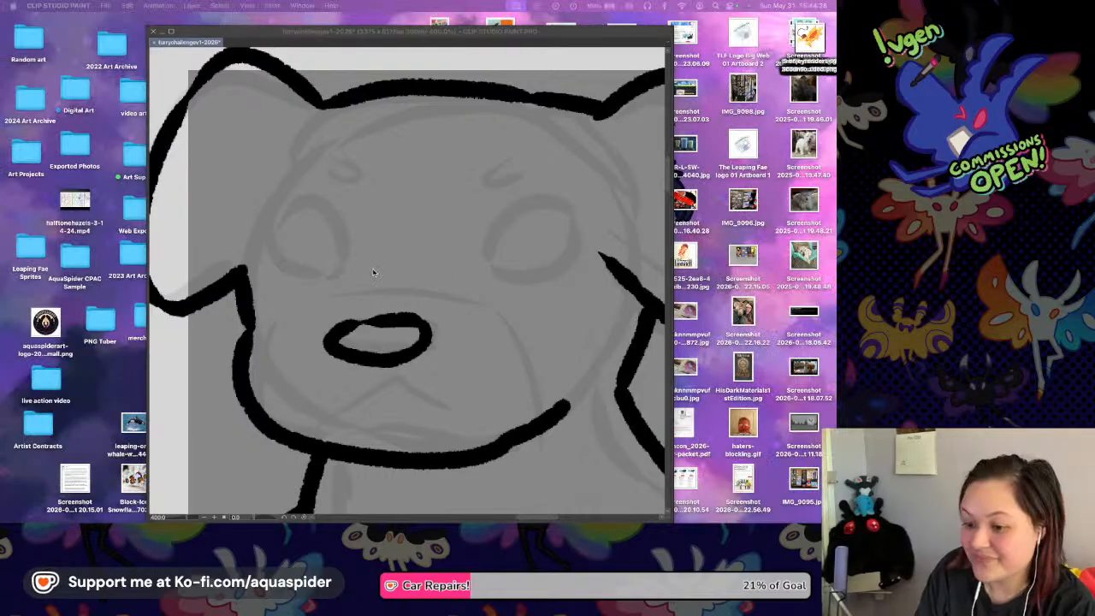
{"action": "key", "text": "Tab"}
Save the file and ink the Labrador's mouth as a peaked line under the nose, redrawing it until the shape fits.
{"action": "key", "text": "super+s"}
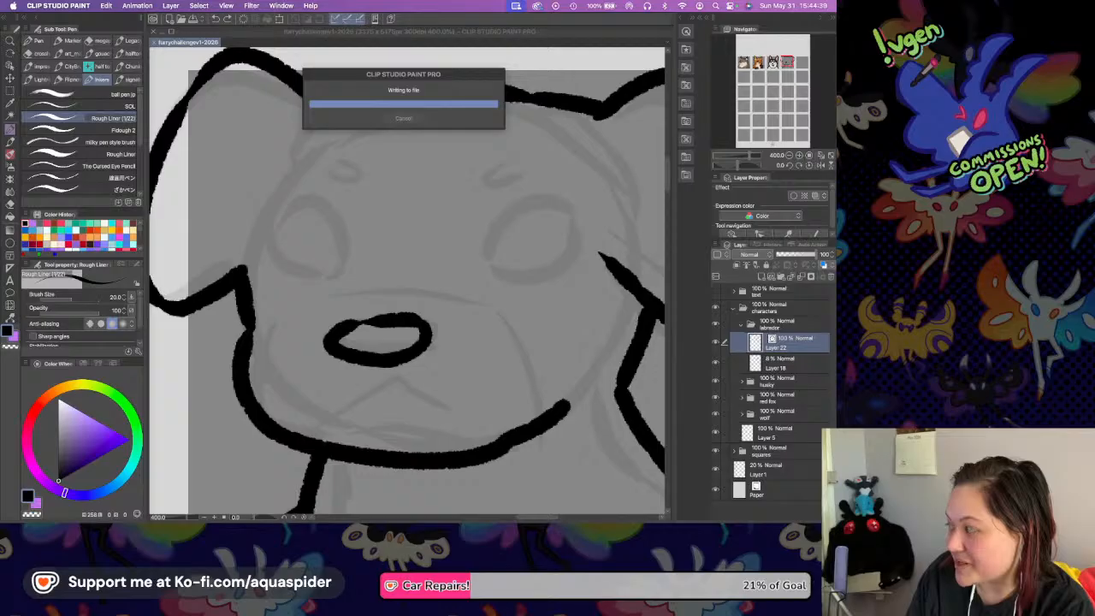
{"action": "scroll", "coordinate": [354, 349], "scroll_direction": "down", "scroll_amount": 2}
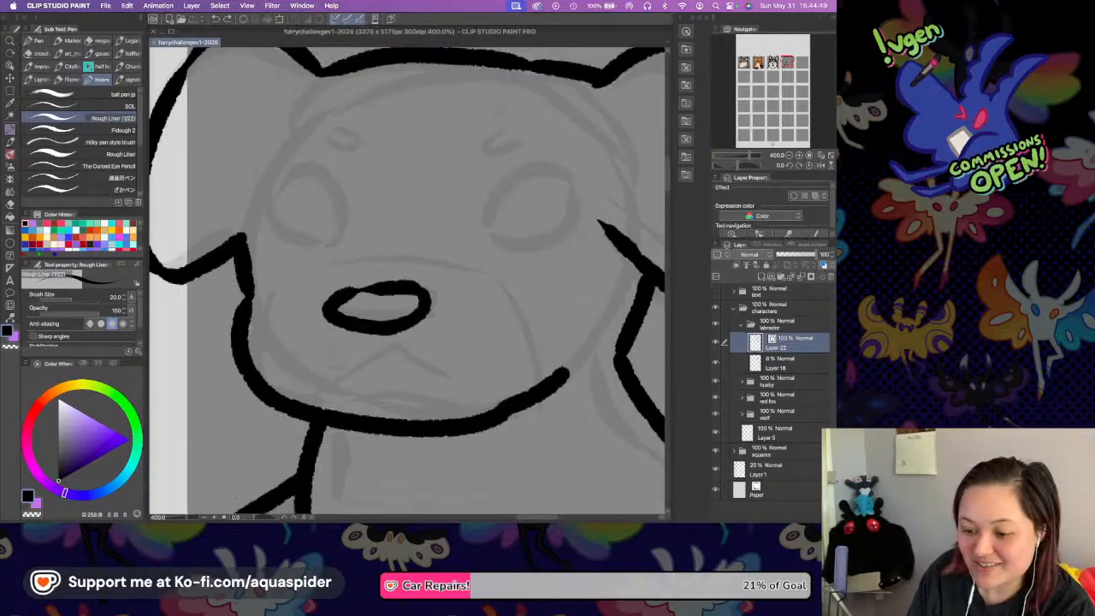
{"action": "mouse_move", "coordinate": [297, 355]}
{"action": "left_mouse_down"}
{"action": "mouse_move", "coordinate": [323, 373]}
{"action": "mouse_move", "coordinate": [371, 359]}
{"action": "left_mouse_up"}
{"action": "key", "text": "super+z"}
{"action": "mouse_move", "coordinate": [275, 341]}
{"action": "left_mouse_down"}
{"action": "mouse_move", "coordinate": [324, 369]}
{"action": "mouse_move", "coordinate": [359, 362]}
{"action": "mouse_move", "coordinate": [383, 375]}
{"action": "mouse_move", "coordinate": [464, 369]}
{"action": "mouse_move", "coordinate": [489, 351]}
{"action": "left_mouse_up"}
{"action": "key", "text": "super+z"}
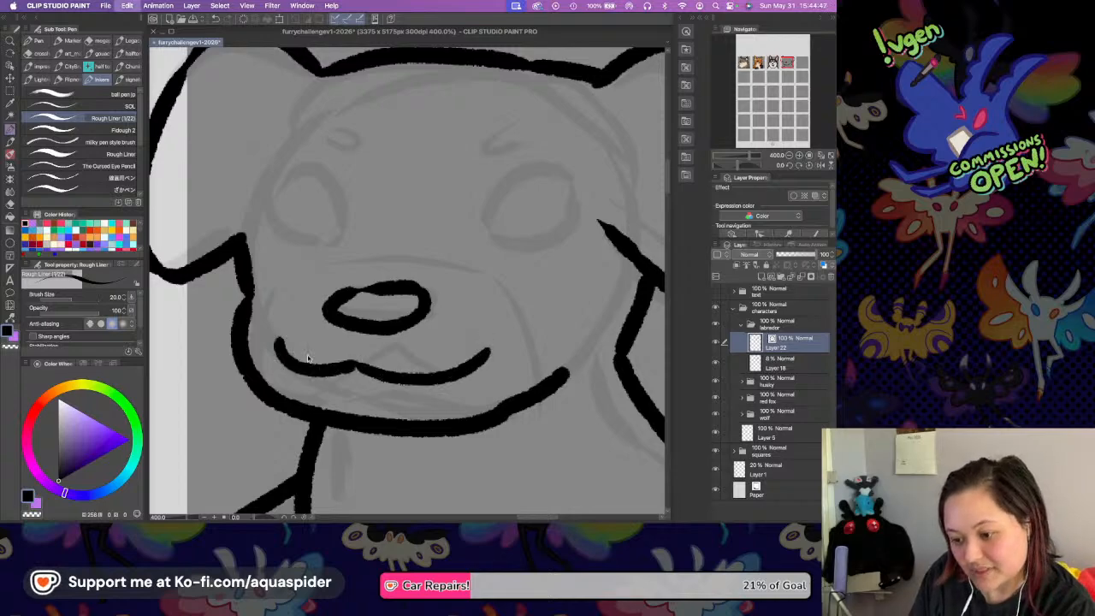
{"action": "key", "text": "super+z"}
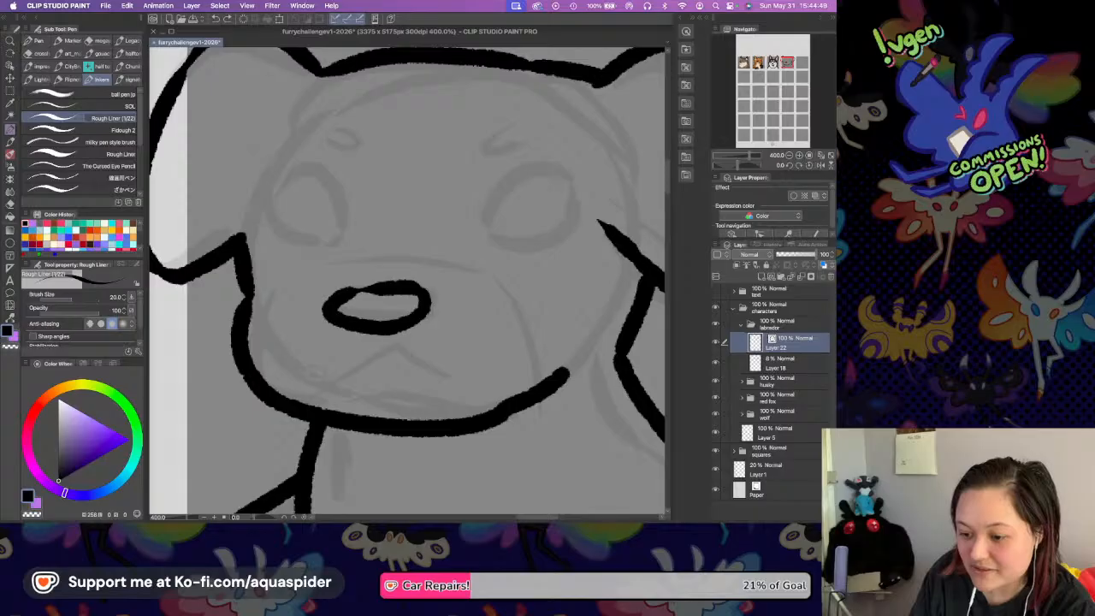
{"action": "left_click_drag", "start_coordinate": [315, 377], "coordinate": [373, 353]}
{"action": "key", "text": "super+z"}
{"action": "mouse_move", "coordinate": [299, 371]}
{"action": "left_mouse_down"}
{"action": "mouse_move", "coordinate": [369, 354]}
{"action": "mouse_move", "coordinate": [467, 372]}
{"action": "left_mouse_up"}
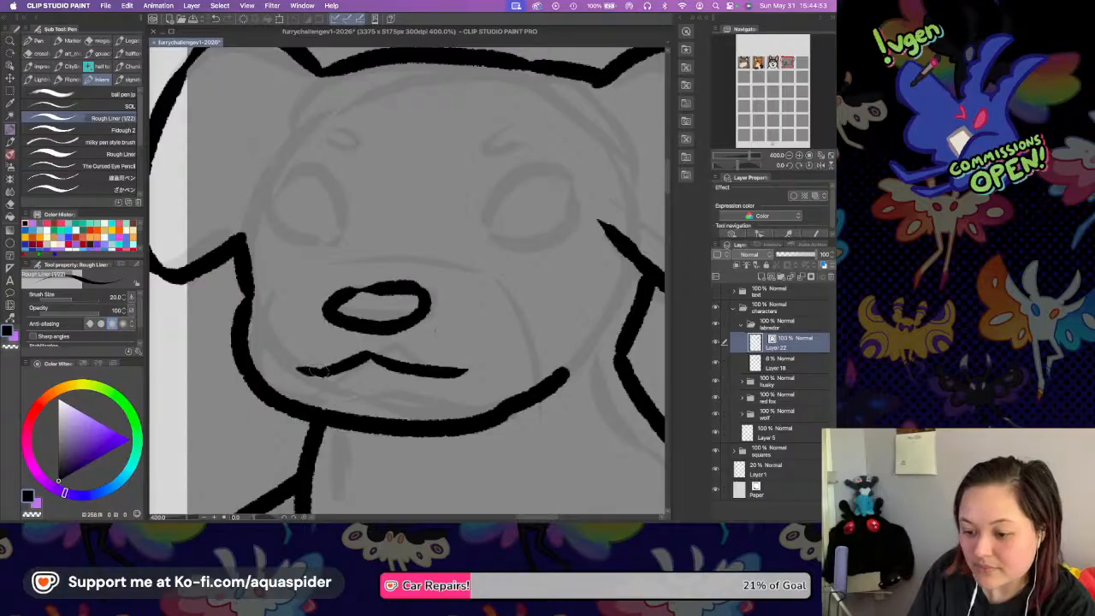
Ink the outlines of the Labrador's left and right eyes over the sketch, redoing the right eye's lower edge.
{"action": "mouse_move", "coordinate": [263, 204]}
{"action": "left_mouse_down"}
{"action": "mouse_move", "coordinate": [309, 171]}
{"action": "mouse_move", "coordinate": [345, 229]}
{"action": "left_mouse_up"}
{"action": "mouse_move", "coordinate": [265, 201]}
{"action": "left_mouse_down"}
{"action": "mouse_move", "coordinate": [271, 236]}
{"action": "mouse_move", "coordinate": [333, 241]}
{"action": "mouse_move", "coordinate": [340, 220]}
{"action": "left_mouse_up"}
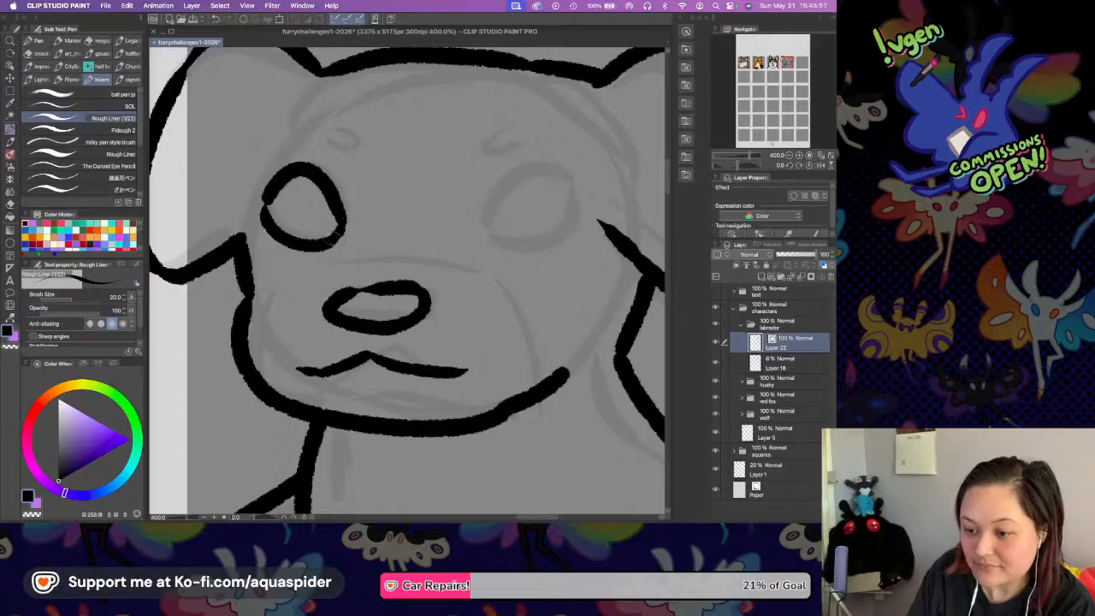
{"action": "mouse_move", "coordinate": [461, 225]}
{"action": "left_mouse_down"}
{"action": "mouse_move", "coordinate": [486, 191]}
{"action": "mouse_move", "coordinate": [554, 175]}
{"action": "mouse_move", "coordinate": [586, 202]}
{"action": "left_mouse_up"}
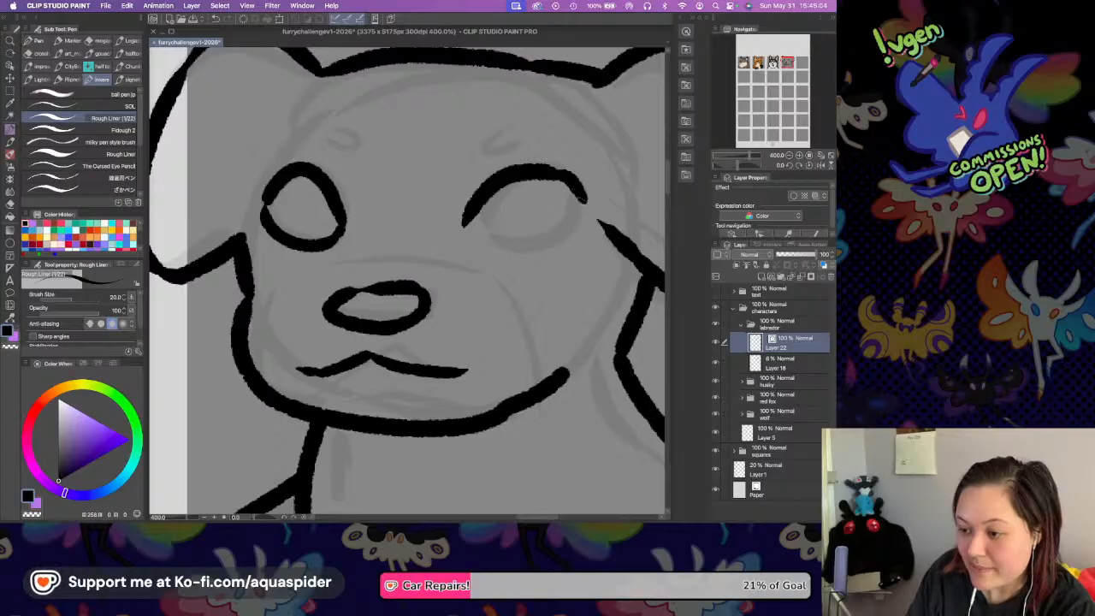
{"action": "mouse_move", "coordinate": [463, 227]}
{"action": "left_mouse_down"}
{"action": "mouse_move", "coordinate": [514, 252]}
{"action": "mouse_move", "coordinate": [570, 220]}
{"action": "left_mouse_up"}
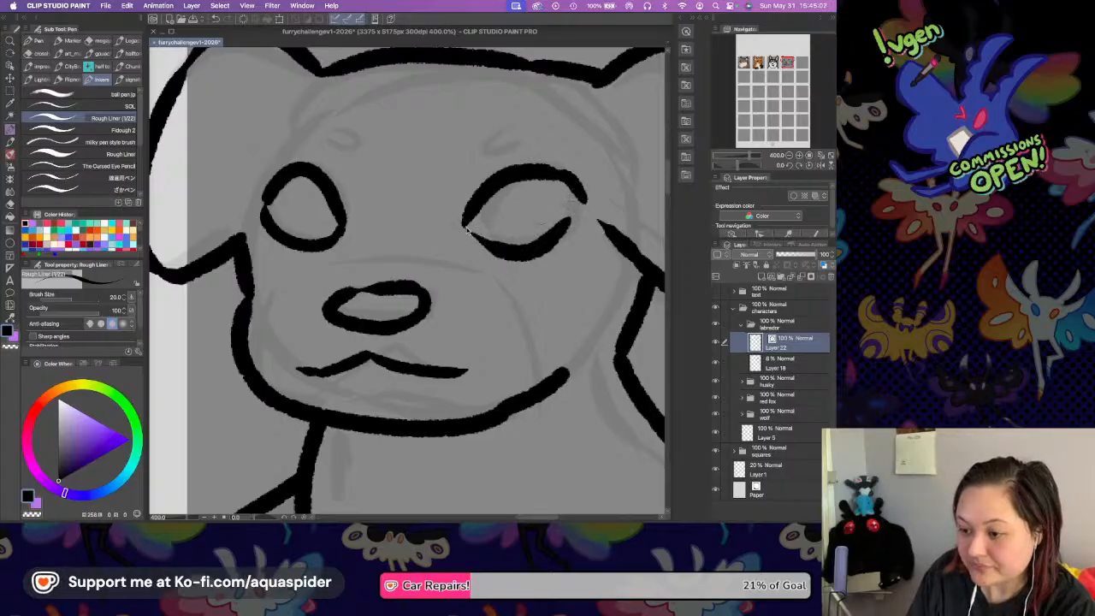
{"action": "key", "text": "super+z"}
{"action": "mouse_move", "coordinate": [462, 227]}
{"action": "left_mouse_down"}
{"action": "mouse_move", "coordinate": [481, 245]}
{"action": "mouse_move", "coordinate": [578, 212]}
{"action": "left_mouse_up"}
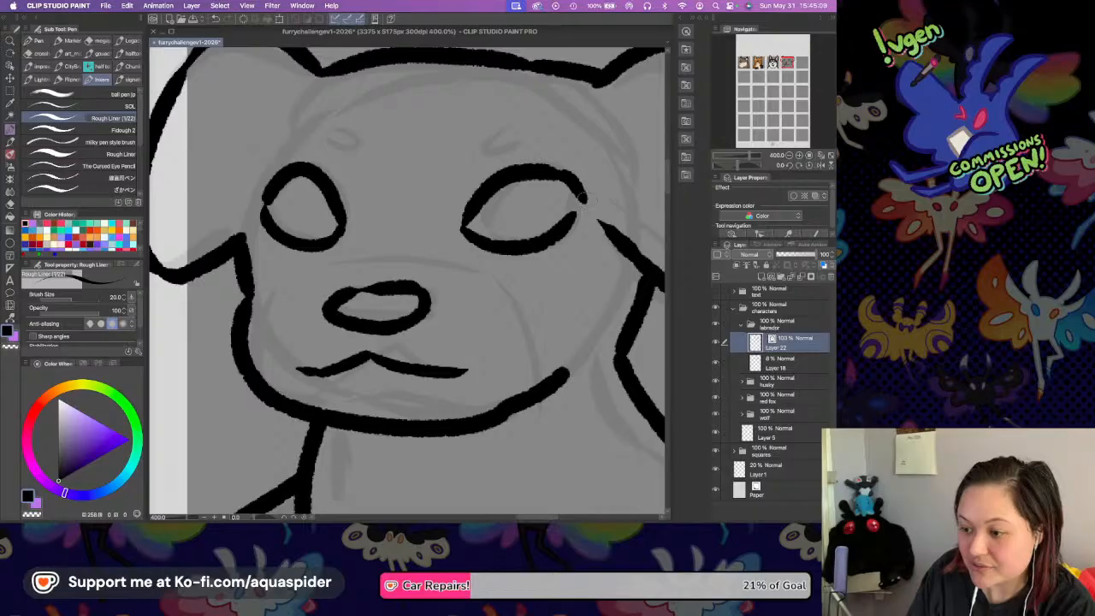
Ink small oval brow marks above both of the Labrador's eyes, undoing stray strokes, and hide the faded sketch layer.
{"action": "mouse_move", "coordinate": [322, 141]}
{"action": "left_mouse_down"}
{"action": "mouse_move", "coordinate": [358, 165]}
{"action": "mouse_move", "coordinate": [349, 144]}
{"action": "left_mouse_up"}
{"action": "key", "text": "super+z"}
{"action": "key", "text": "super+z"}
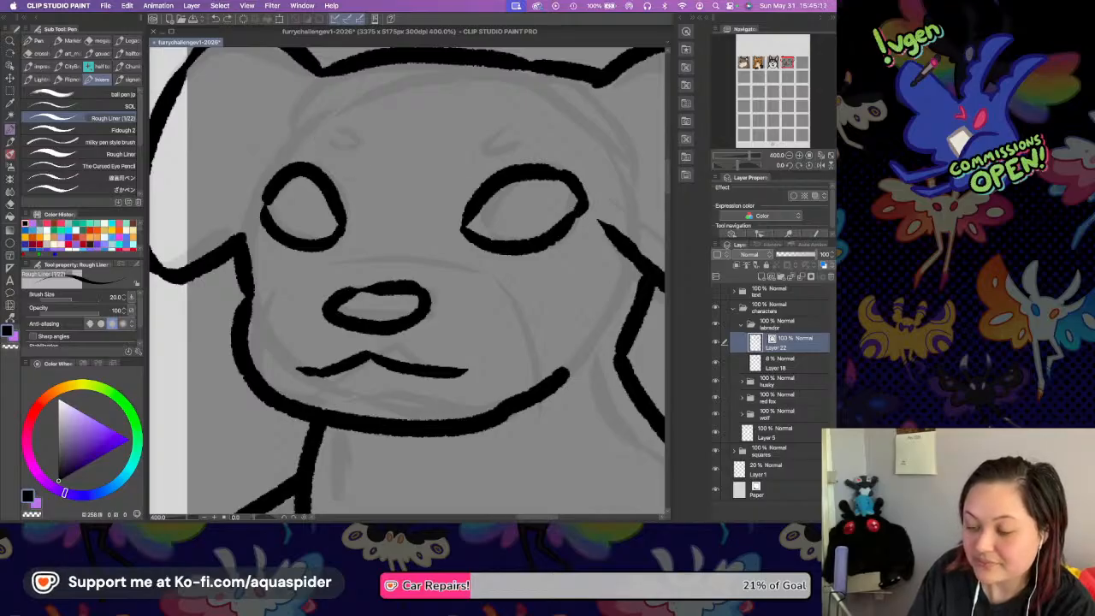
{"action": "left_click_drag", "start_coordinate": [344, 155], "coordinate": [325, 128]}
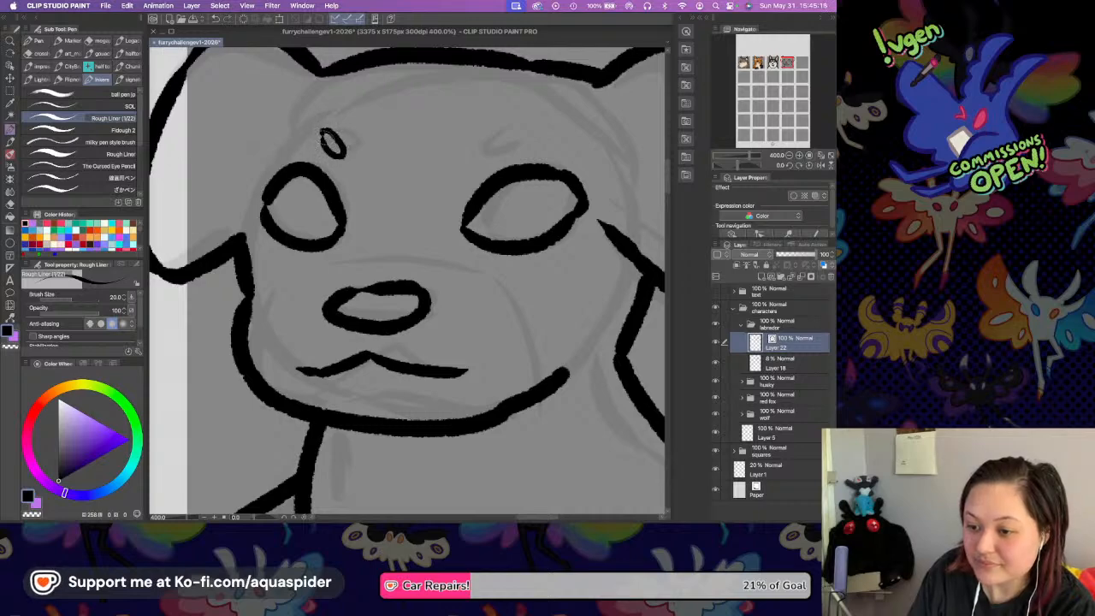
{"action": "mouse_move", "coordinate": [469, 138]}
{"action": "left_mouse_down"}
{"action": "mouse_move", "coordinate": [492, 147]}
{"action": "mouse_move", "coordinate": [481, 128]}
{"action": "left_mouse_up"}
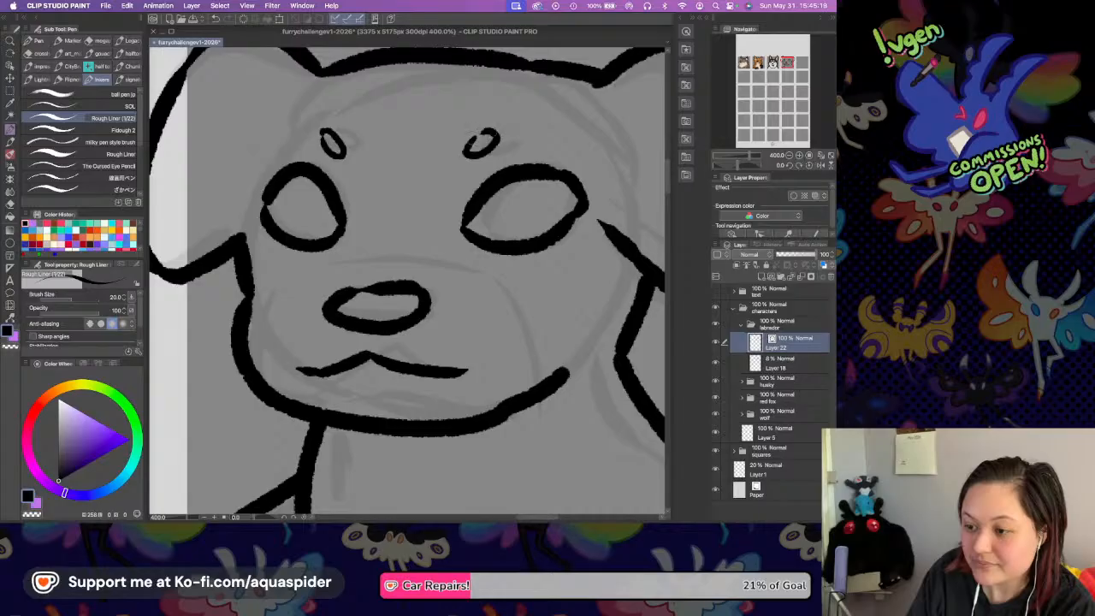
{"action": "key", "text": "super+z"}
{"action": "left_click", "coordinate": [716, 363]}
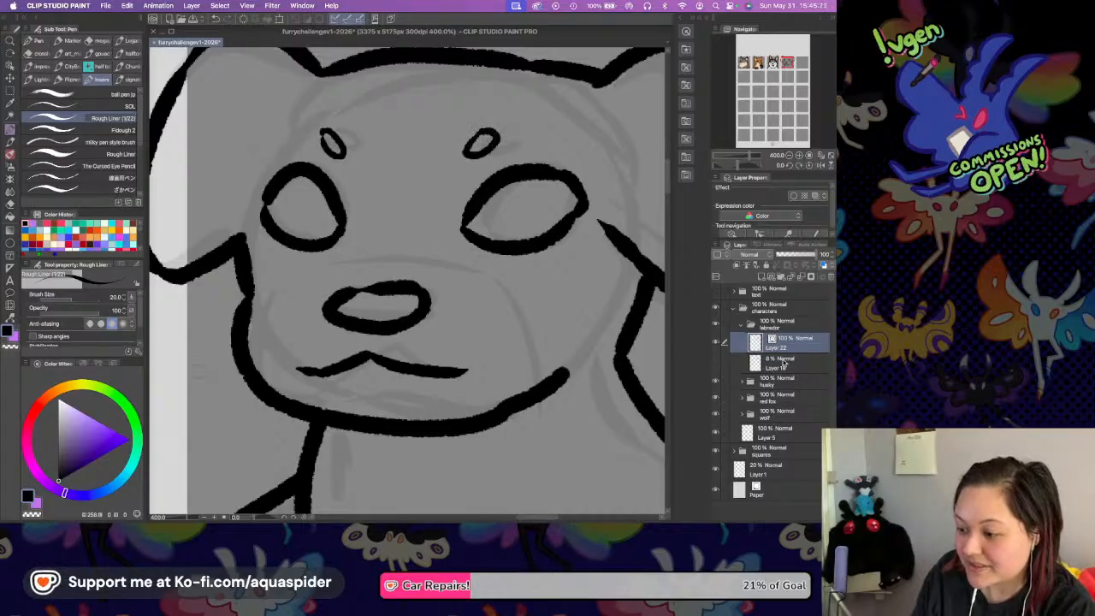
Add a new layer between the Labrador's line art and its hidden sketch layer, and save the file.
{"action": "left_click", "coordinate": [784, 361]}
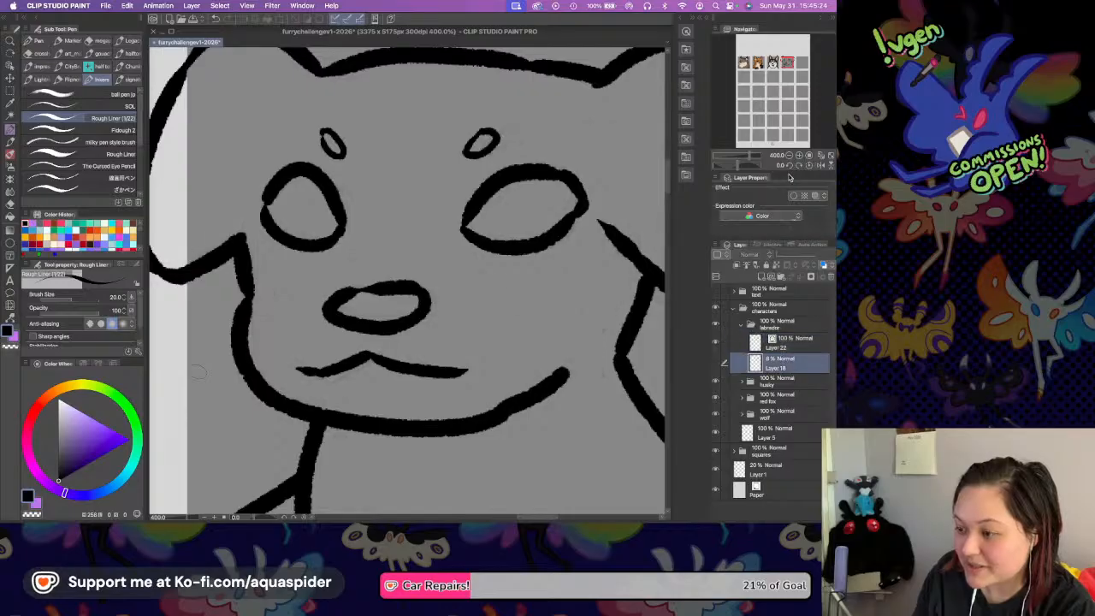
{"action": "left_click", "coordinate": [789, 155]}
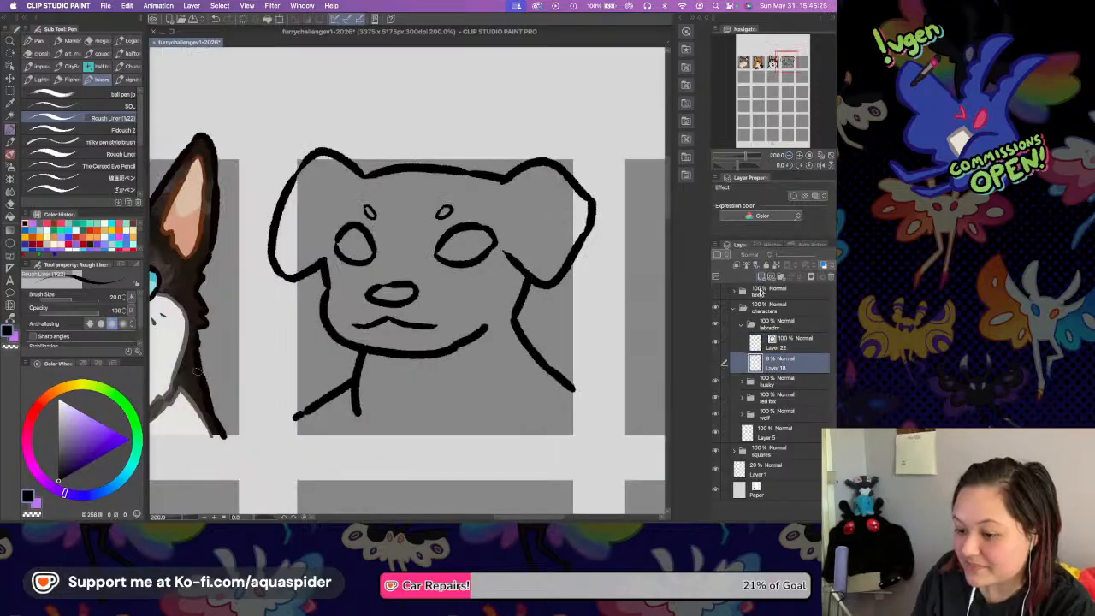
{"action": "left_click", "coordinate": [761, 278]}
{"action": "key", "text": "super+s"}
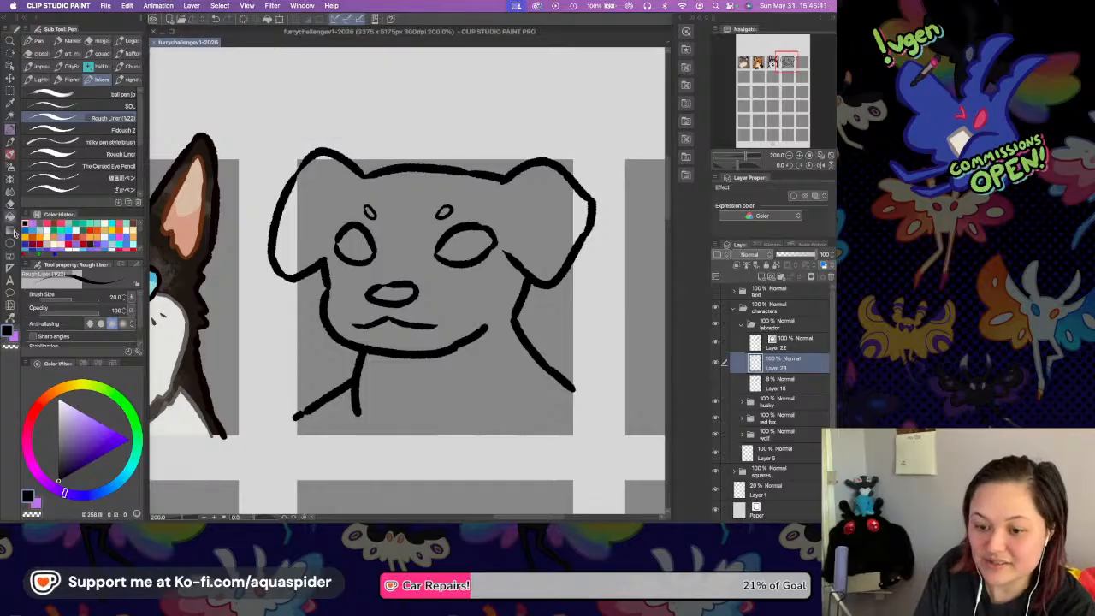
Fill the Labrador's head, ears and shoulders with light tan on the new layer, including the gaps at the ear tips.
{"action": "key", "text": "g"}
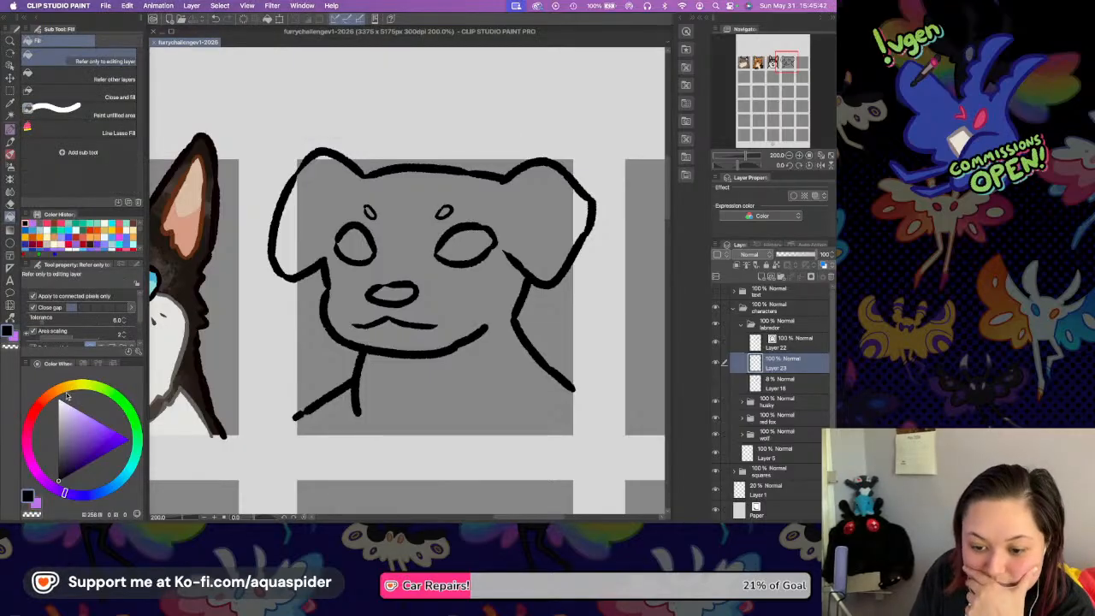
{"action": "left_click", "coordinate": [67, 390]}
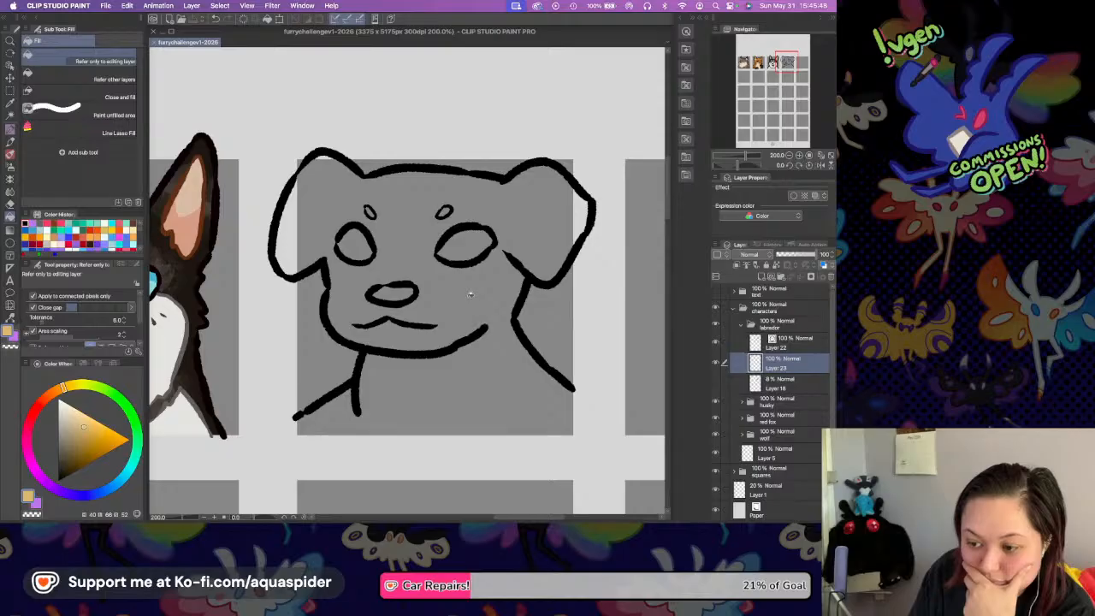
{"action": "left_click", "coordinate": [469, 294]}
{"action": "left_click", "coordinate": [323, 162]}
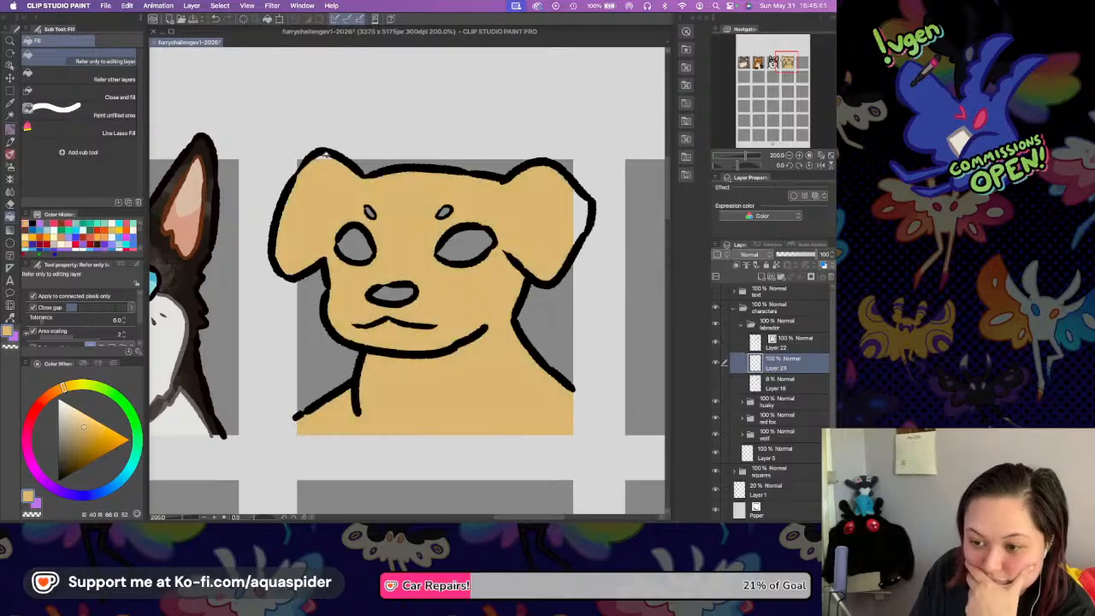
{"action": "left_click", "coordinate": [587, 205]}
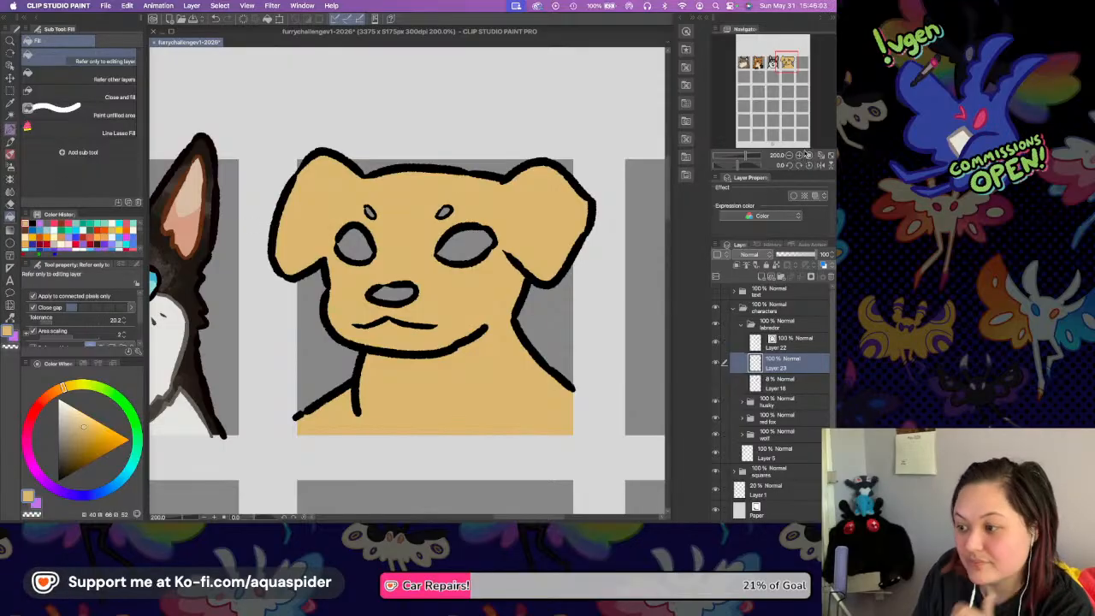
Add a new layer above the tan base colour and clip it to that layer for the markings.
{"action": "key", "text": "p"}
{"action": "left_click", "coordinate": [800, 155]}
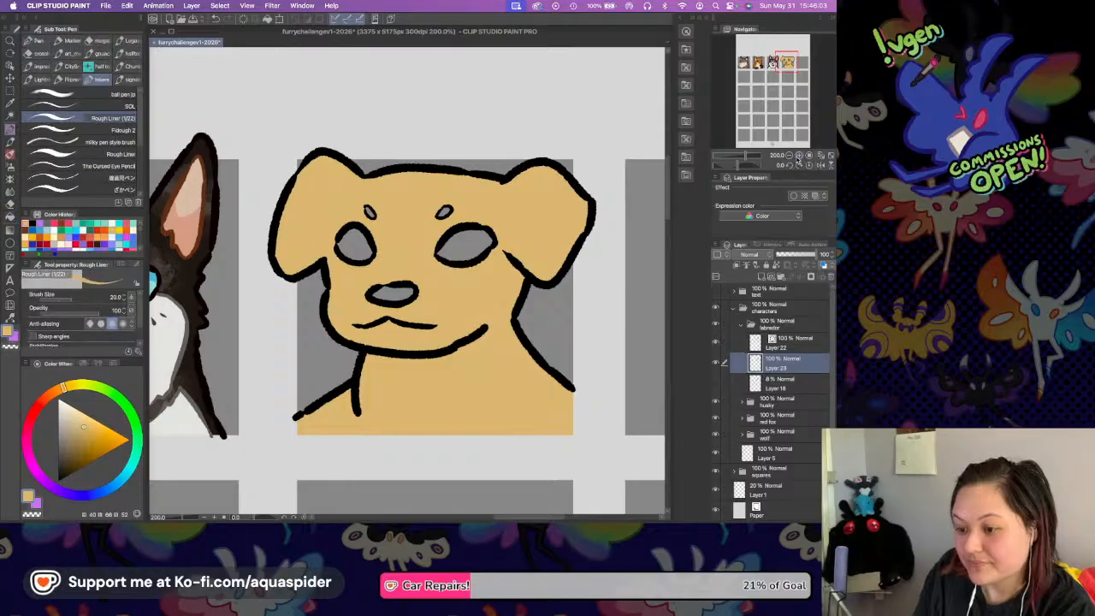
{"action": "scroll", "coordinate": [489, 287], "scroll_direction": "right", "scroll_amount": 5}
{"action": "scroll", "coordinate": [489, 286], "scroll_direction": "up", "scroll_amount": 2}
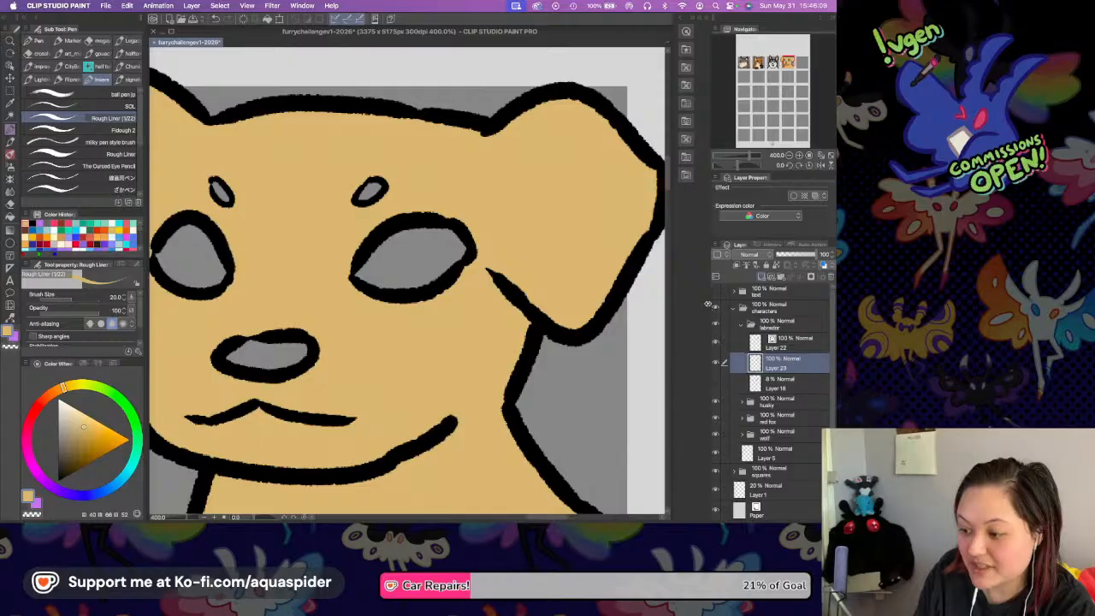
{"action": "left_click", "coordinate": [762, 276]}
{"action": "key", "text": "super+alt+g"}
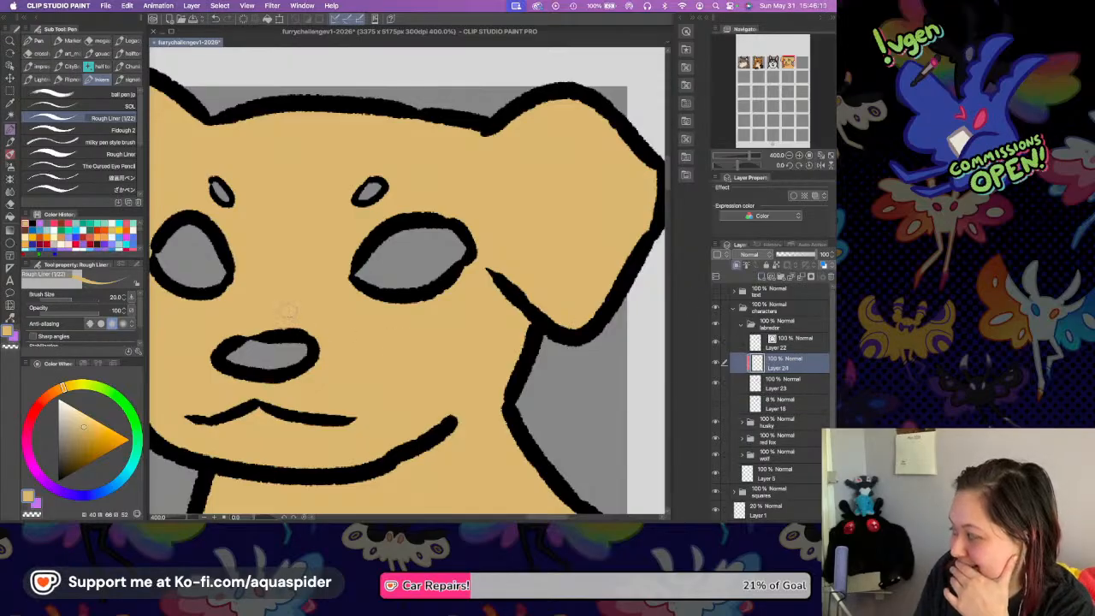
Outline a curved orange-brown patch across the lower part of the Labrador's right ear and fill it in.
{"action": "left_click", "coordinate": [58, 391]}
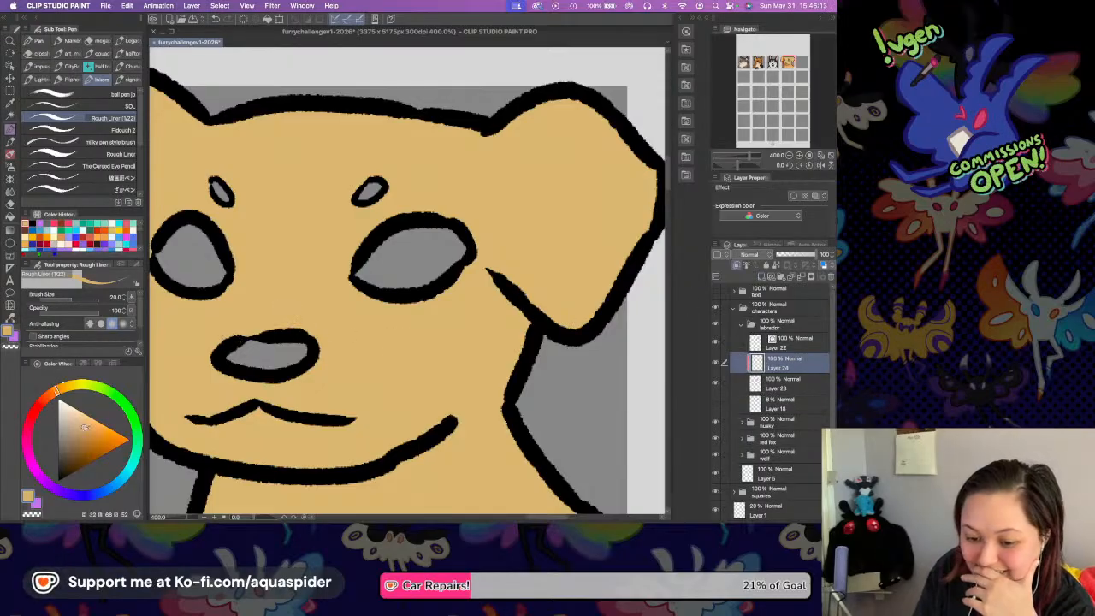
{"action": "left_click", "coordinate": [89, 435]}
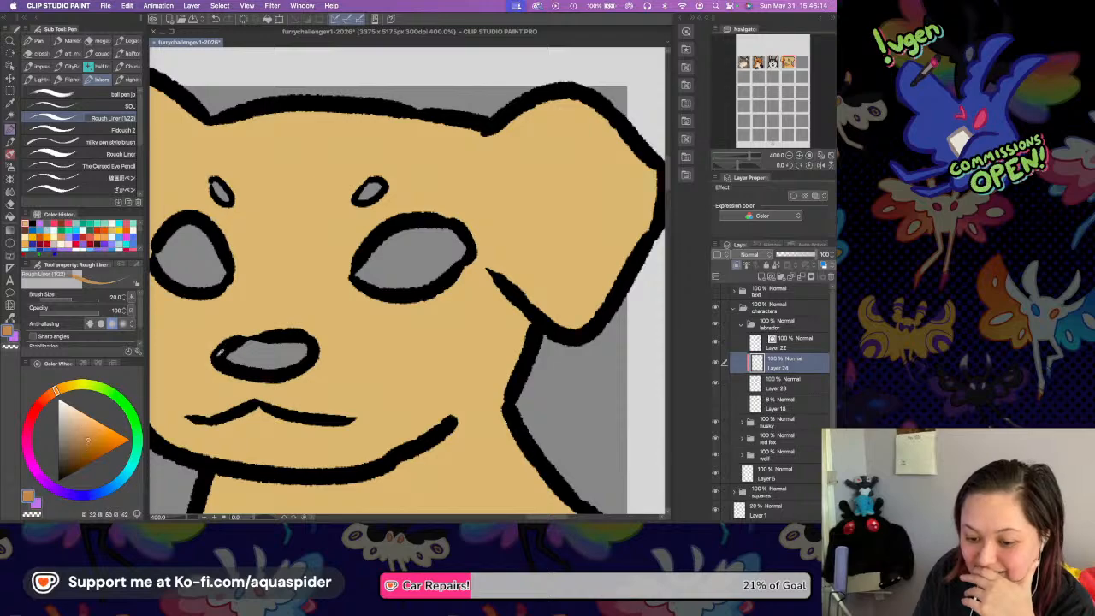
{"action": "mouse_move", "coordinate": [471, 235]}
{"action": "left_mouse_down"}
{"action": "mouse_move", "coordinate": [421, 281]}
{"action": "mouse_move", "coordinate": [433, 295]}
{"action": "left_mouse_up"}
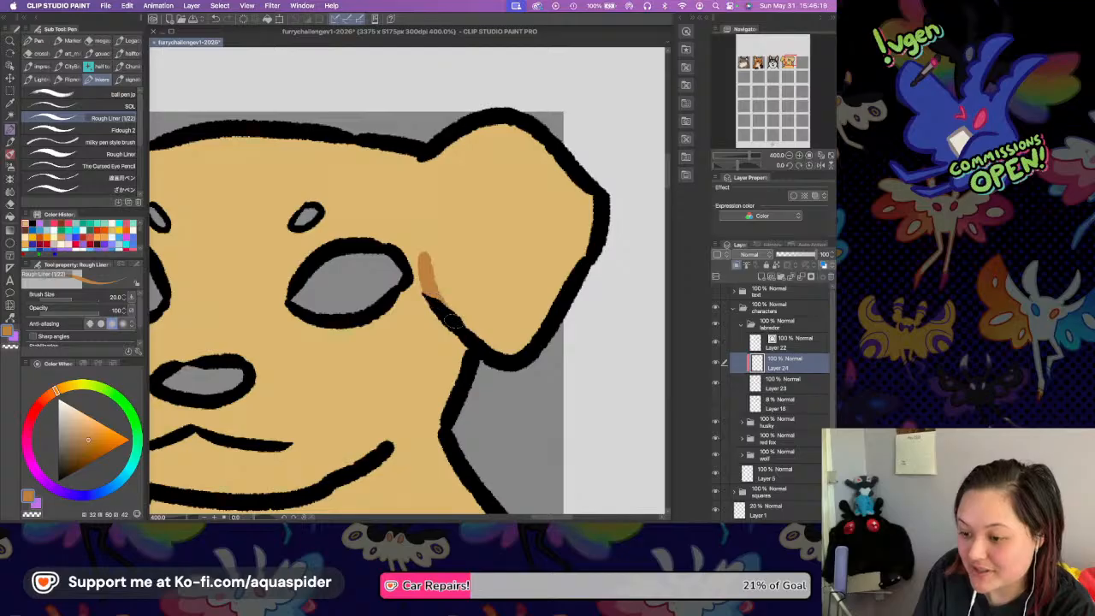
{"action": "mouse_move", "coordinate": [426, 253]}
{"action": "left_mouse_down"}
{"action": "mouse_move", "coordinate": [466, 269]}
{"action": "mouse_move", "coordinate": [553, 238]}
{"action": "mouse_move", "coordinate": [583, 183]}
{"action": "left_mouse_up"}
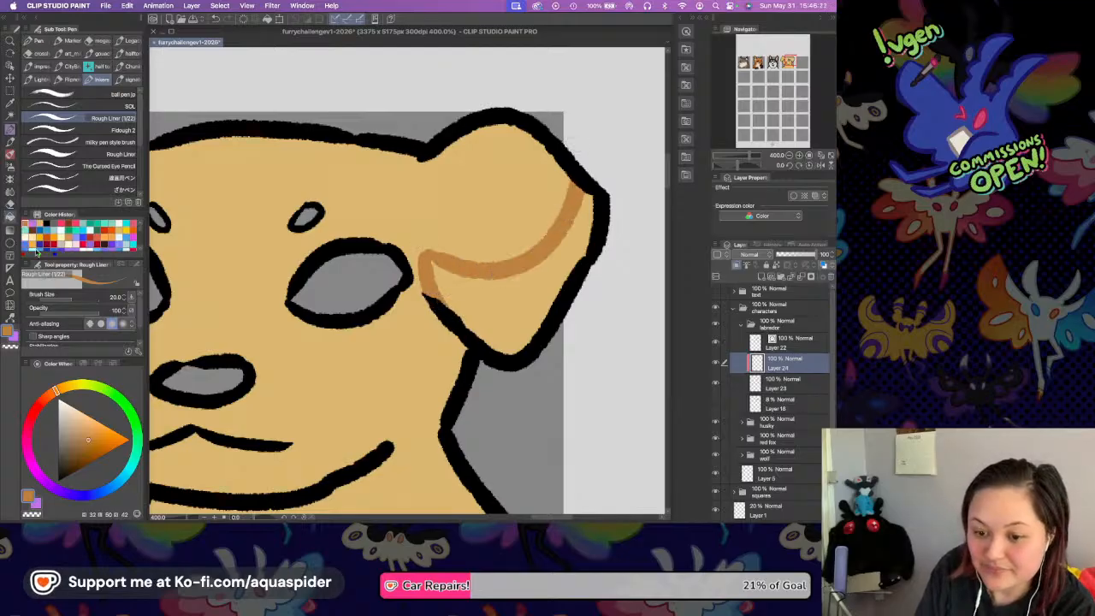
{"action": "key", "text": "g"}
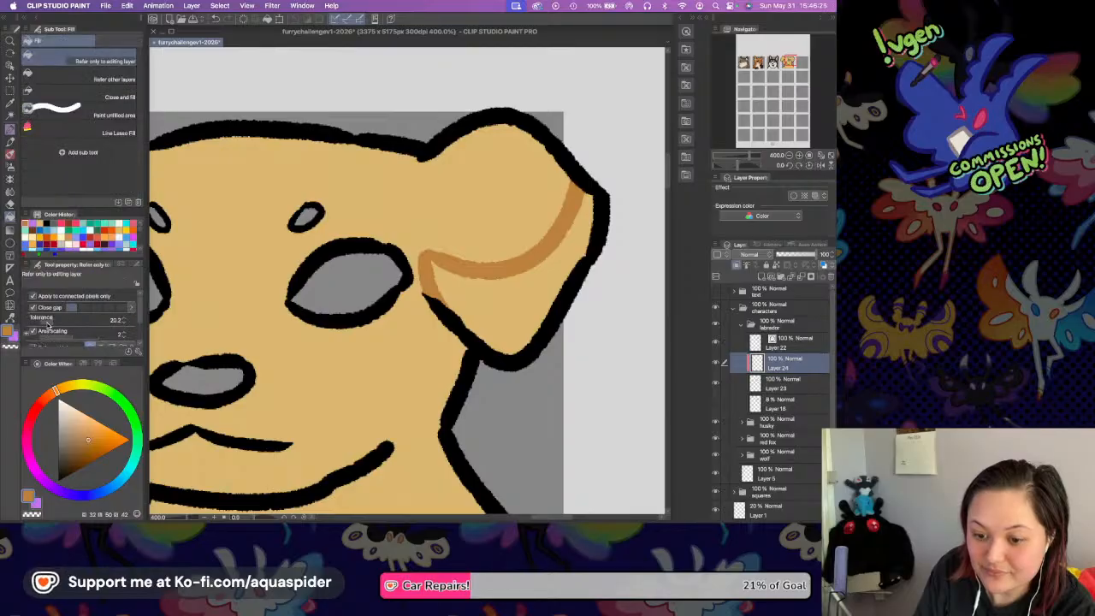
{"action": "left_click", "coordinate": [516, 291]}
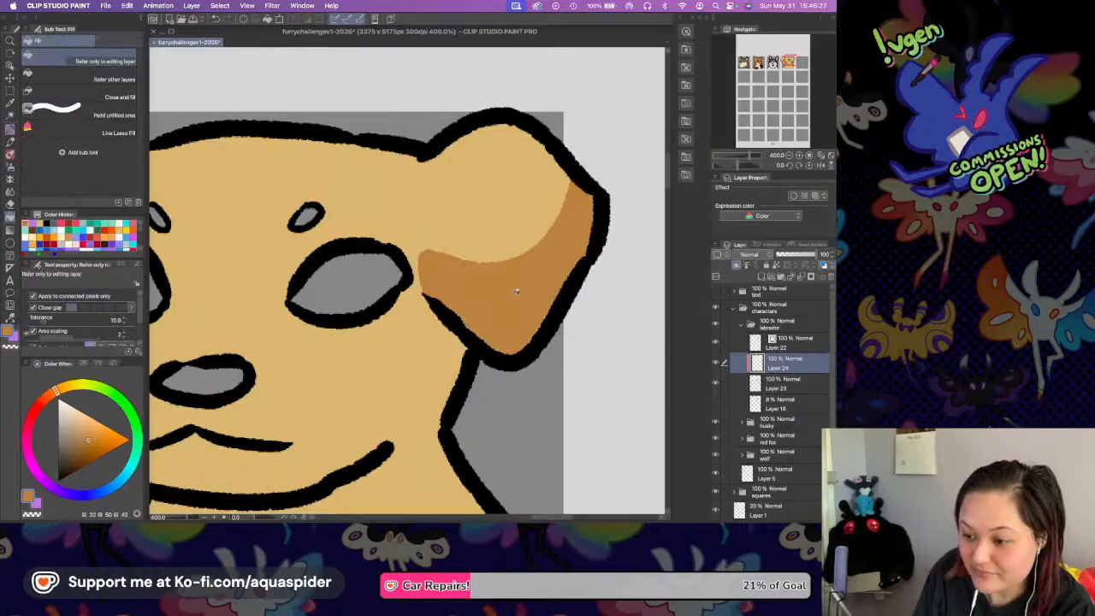
Outline a matching orange-brown patch on the lower part of the Labrador's left ear and fill it in.
{"action": "left_click_drag", "start_coordinate": [342, 194], "coordinate": [566, 195]}
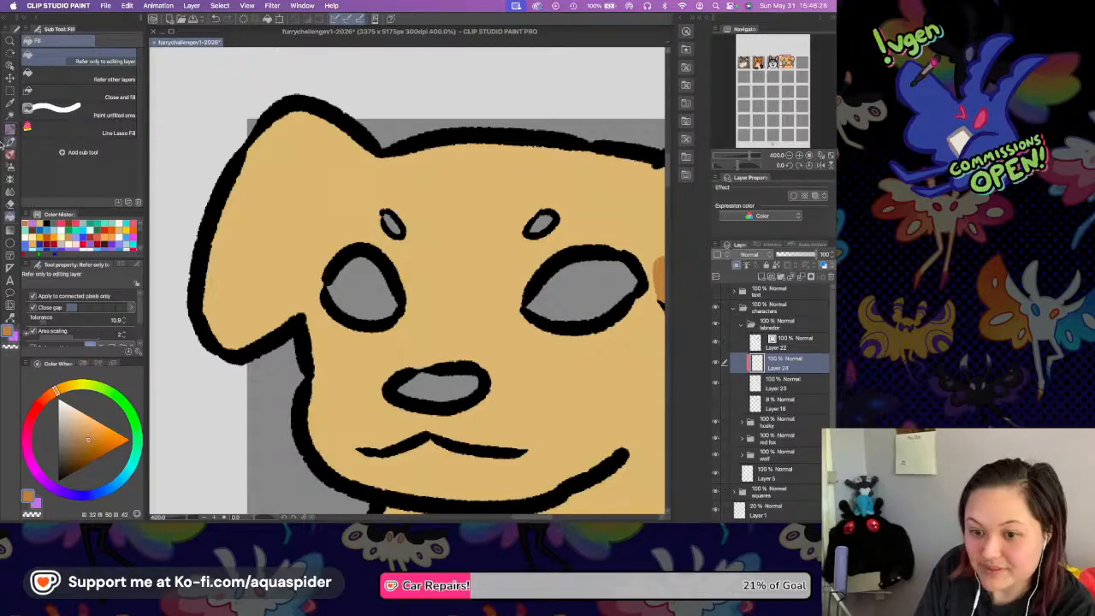
{"action": "key", "text": "p"}
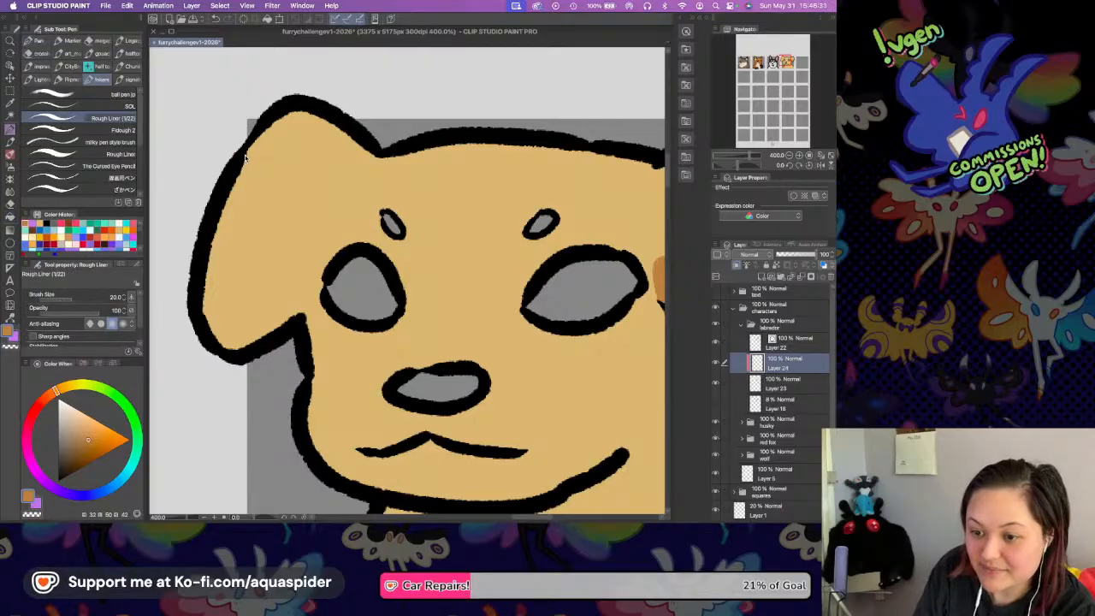
{"action": "mouse_move", "coordinate": [241, 157]}
{"action": "left_mouse_down"}
{"action": "mouse_move", "coordinate": [238, 226]}
{"action": "mouse_move", "coordinate": [284, 284]}
{"action": "mouse_move", "coordinate": [299, 280]}
{"action": "mouse_move", "coordinate": [298, 322]}
{"action": "left_mouse_up"}
{"action": "mouse_move", "coordinate": [243, 156]}
{"action": "left_mouse_down"}
{"action": "mouse_move", "coordinate": [225, 193]}
{"action": "mouse_move", "coordinate": [224, 242]}
{"action": "left_mouse_up"}
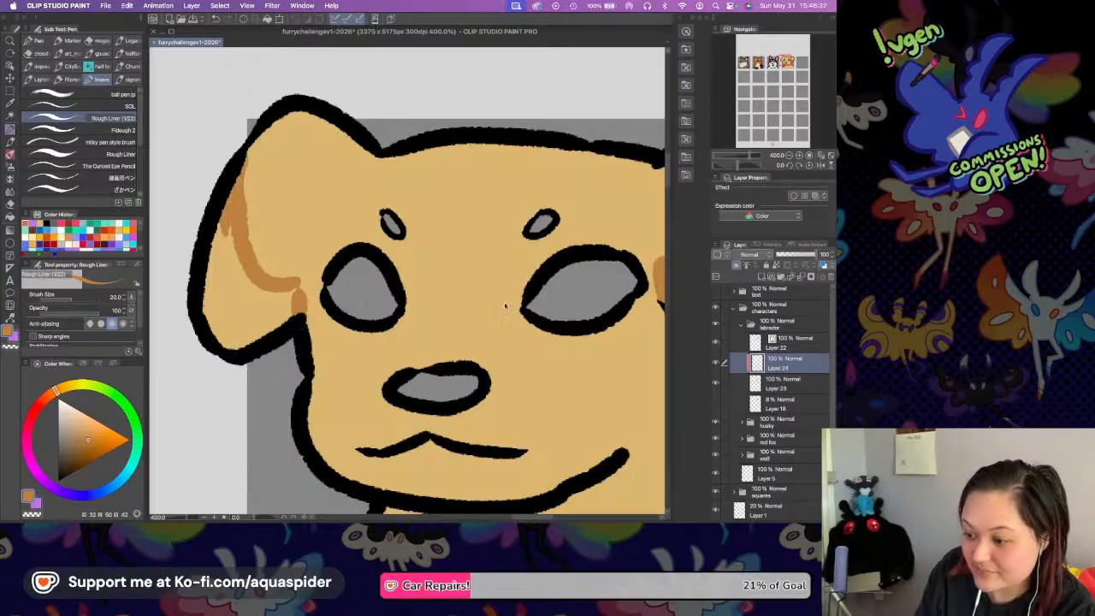
{"action": "left_click", "coordinate": [785, 384]}
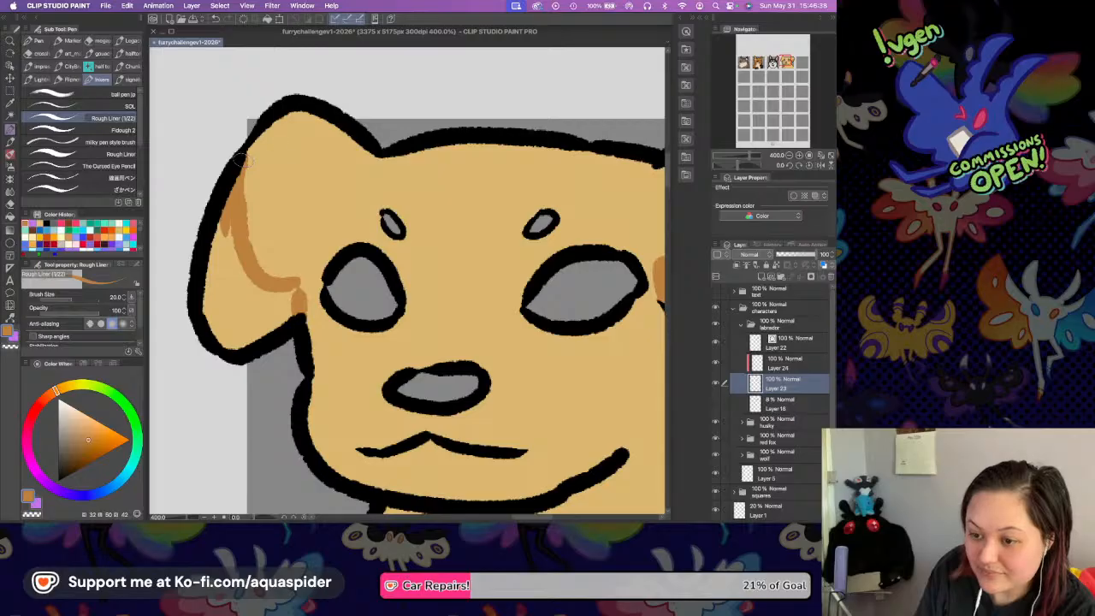
{"action": "left_click", "coordinate": [788, 365]}
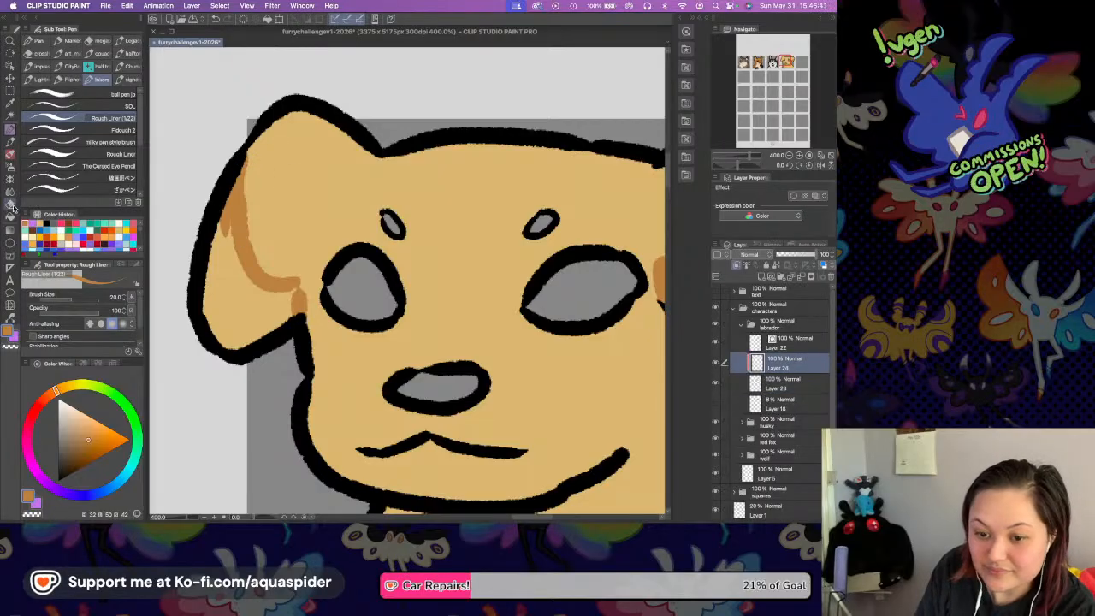
{"action": "key", "text": "g"}
{"action": "left_click", "coordinate": [255, 307]}
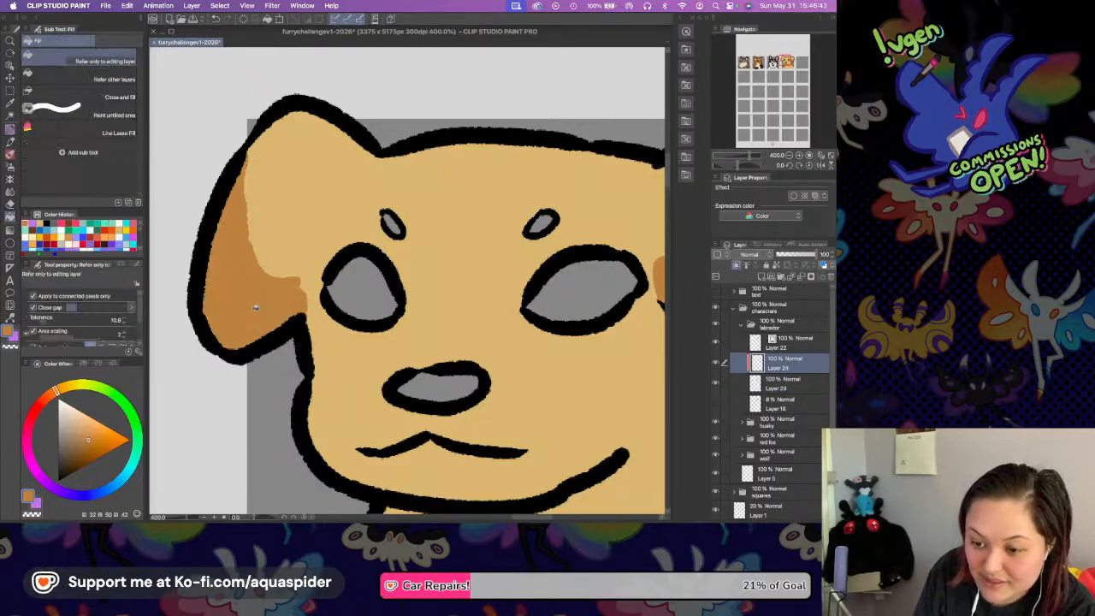
Dot three small orange-brown freckles on each cheek beside the Labrador's nose, undoing a misplaced one.
{"action": "key", "text": "p"}
{"action": "left_click", "coordinate": [329, 360]}
{"action": "key", "text": "super+z"}
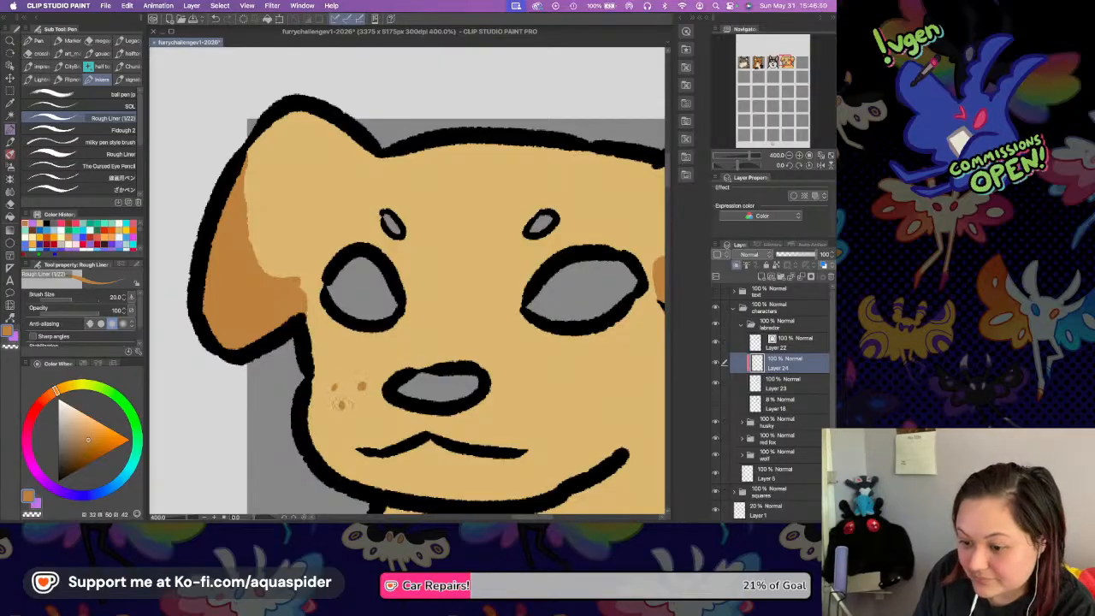
{"action": "left_click_drag", "start_coordinate": [505, 334], "coordinate": [390, 274]}
{"action": "left_click", "coordinate": [402, 320]}
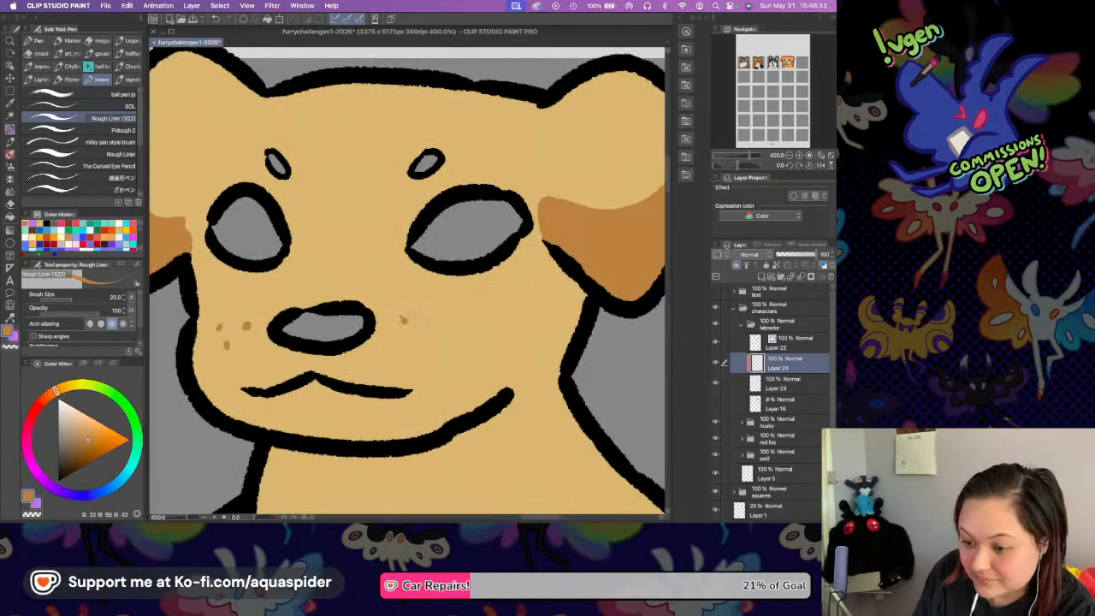
{"action": "left_click", "coordinate": [441, 322]}
{"action": "left_click", "coordinate": [423, 346]}
{"action": "left_click_drag", "start_coordinate": [415, 267], "coordinate": [426, 281]}
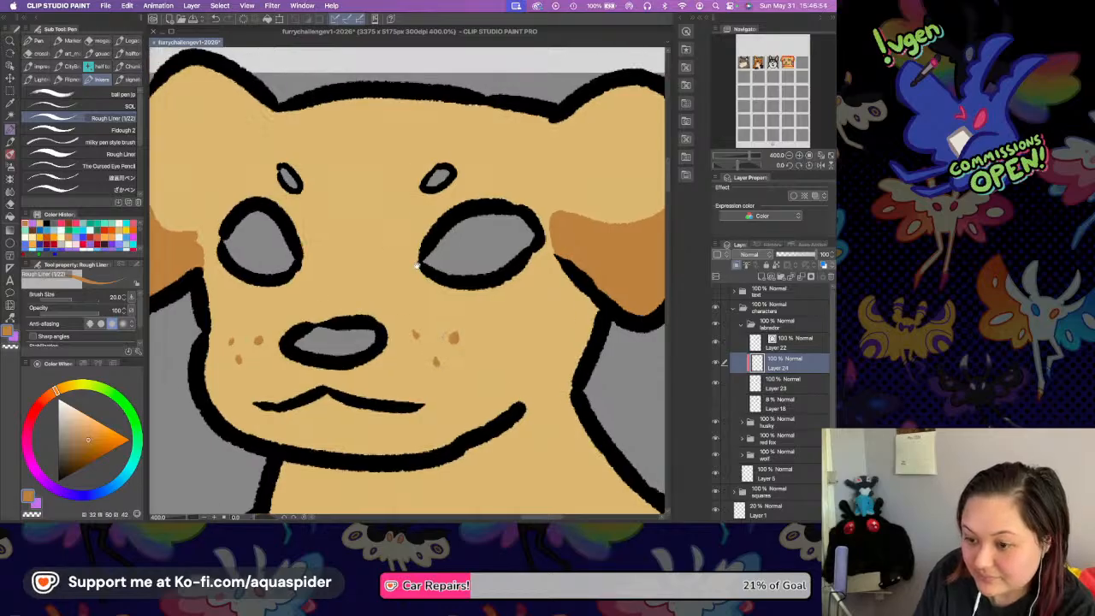
Merge the markings layer with the tan base layer and fill both brow marks with the orange-brown.
{"action": "left_click", "coordinate": [776, 381], "text": "shift"}
{"action": "key", "text": "shift+alt+e"}
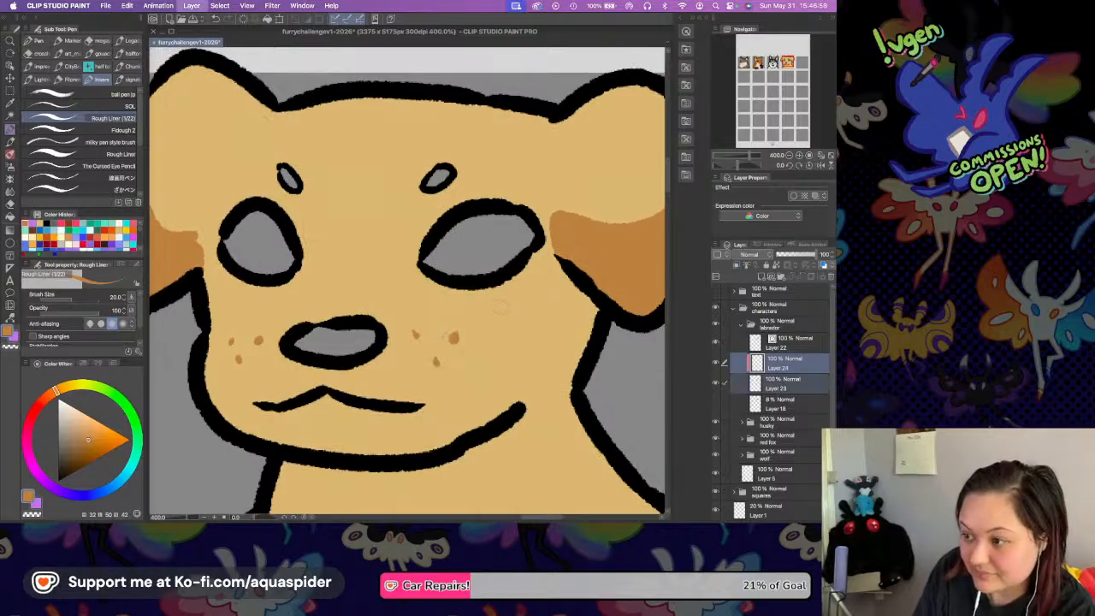
{"action": "left_click", "coordinate": [10, 217]}
{"action": "left_click", "coordinate": [291, 180]}
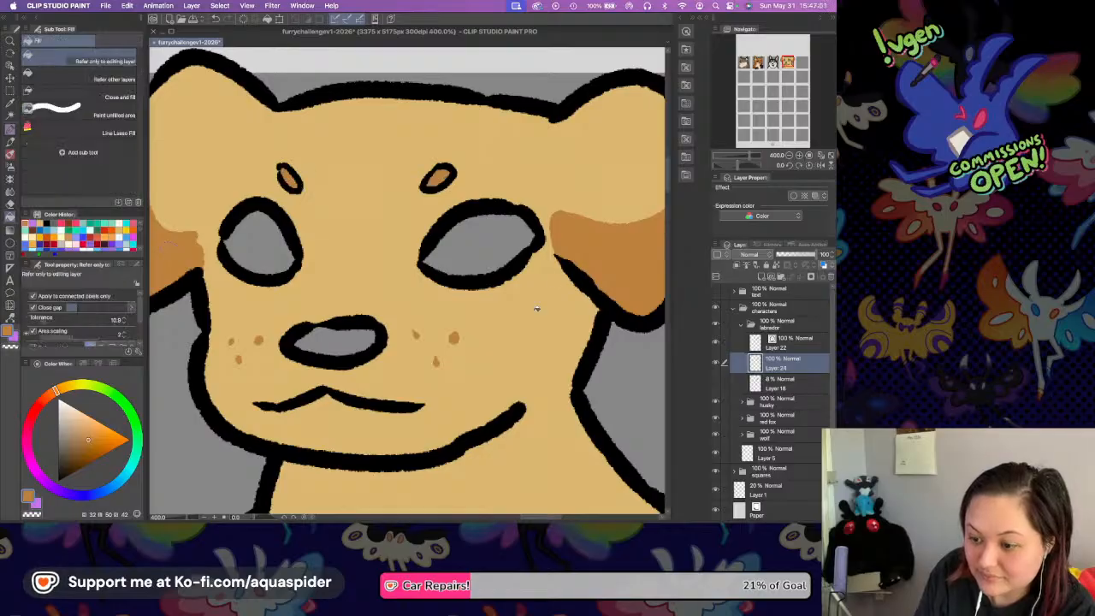
Add a new layer above the merged colours and fill both of the Labrador's eyes and its nose with dark brown.
{"action": "left_click", "coordinate": [761, 277]}
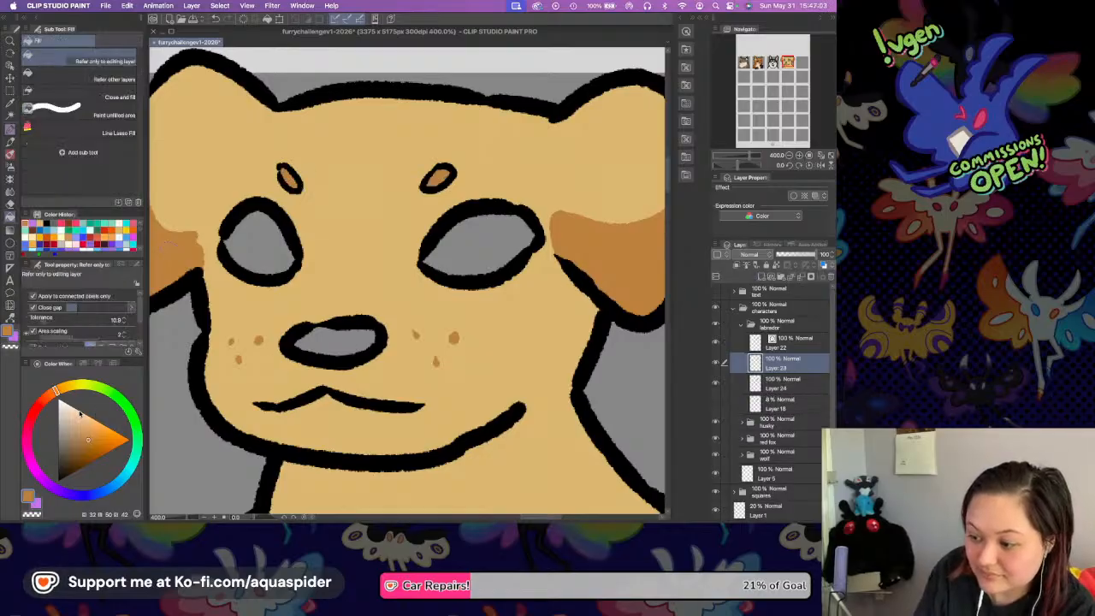
{"action": "left_click", "coordinate": [50, 394]}
{"action": "left_click", "coordinate": [74, 465]}
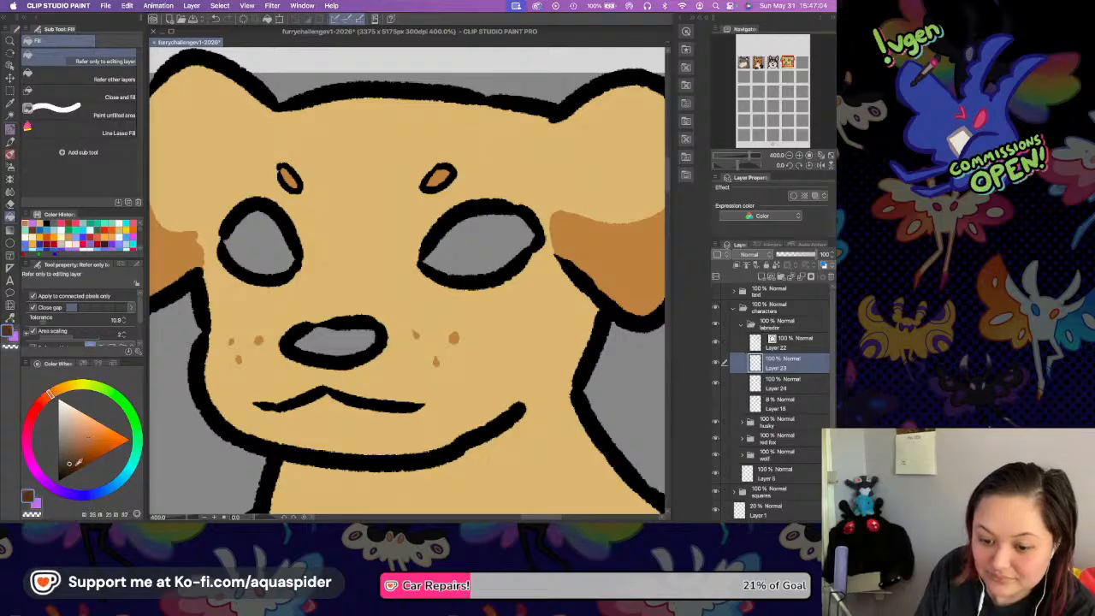
{"action": "left_click", "coordinate": [275, 233]}
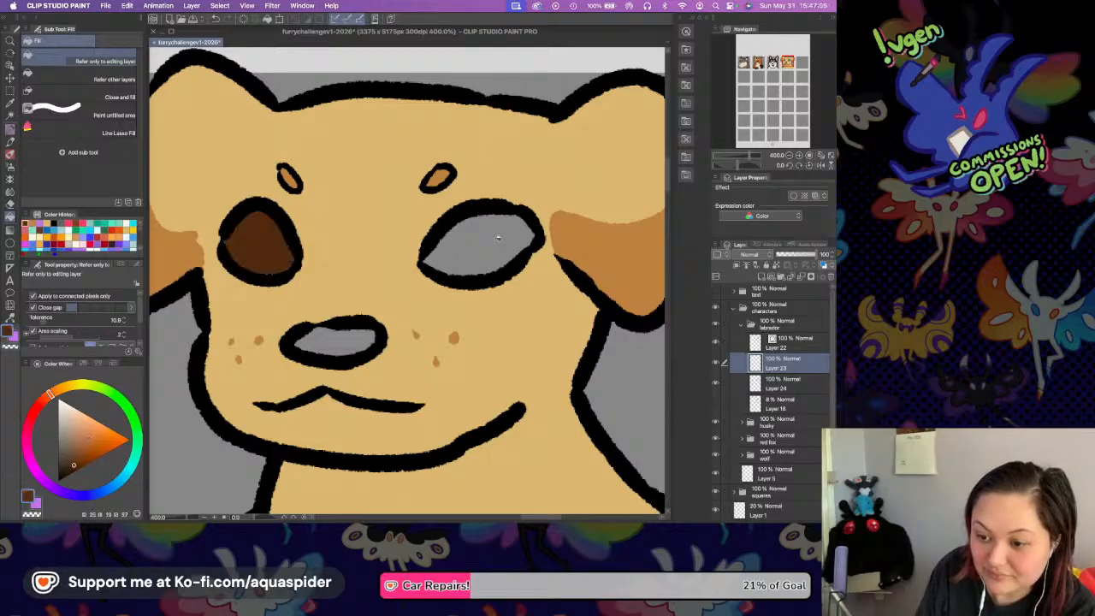
{"action": "left_click", "coordinate": [479, 247]}
{"action": "left_click", "coordinate": [325, 350]}
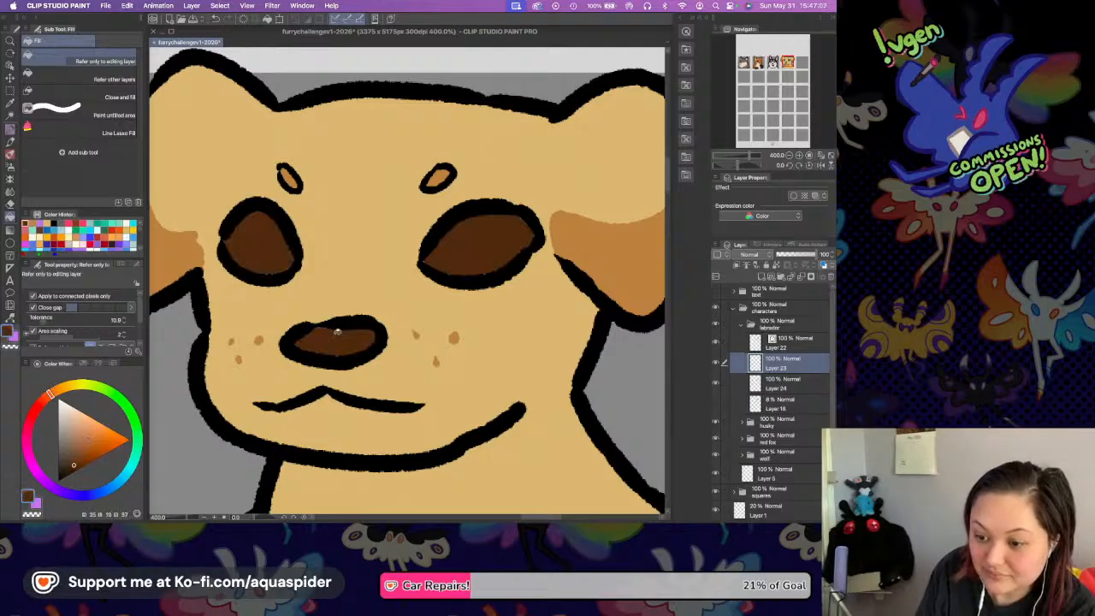
Paint a slightly lighter brown rim along the lower edge of both eyes, and shift the drawing colour to a redder brown.
{"action": "key", "text": "p"}
{"action": "left_click", "coordinate": [79, 459]}
{"action": "left_click", "coordinate": [54, 392]}
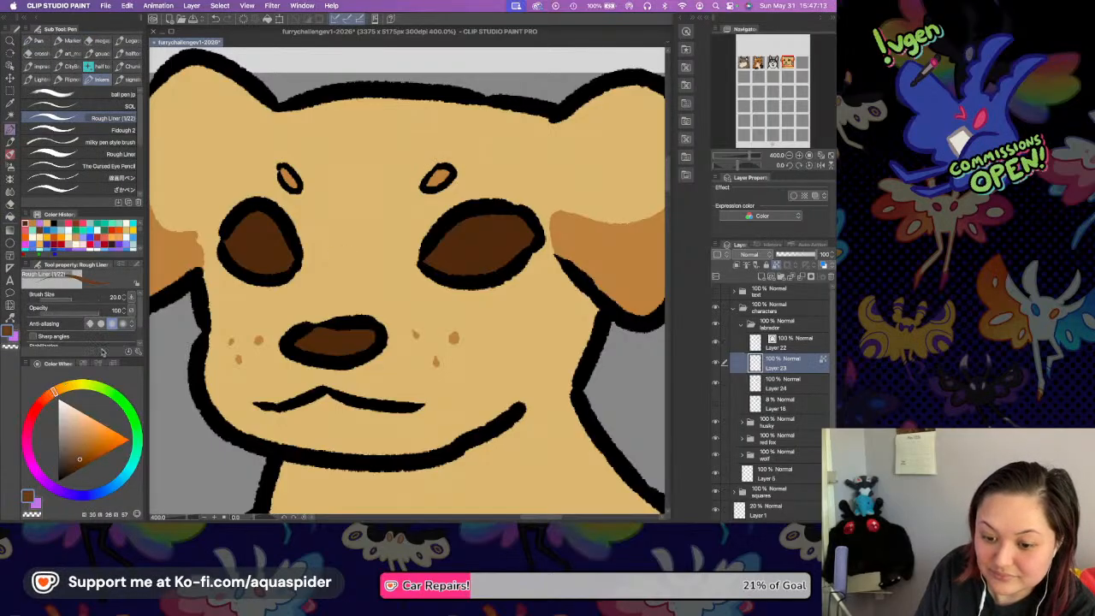
{"action": "mouse_move", "coordinate": [224, 245]}
{"action": "left_mouse_down"}
{"action": "mouse_move", "coordinate": [258, 270]}
{"action": "mouse_move", "coordinate": [292, 261]}
{"action": "left_mouse_up"}
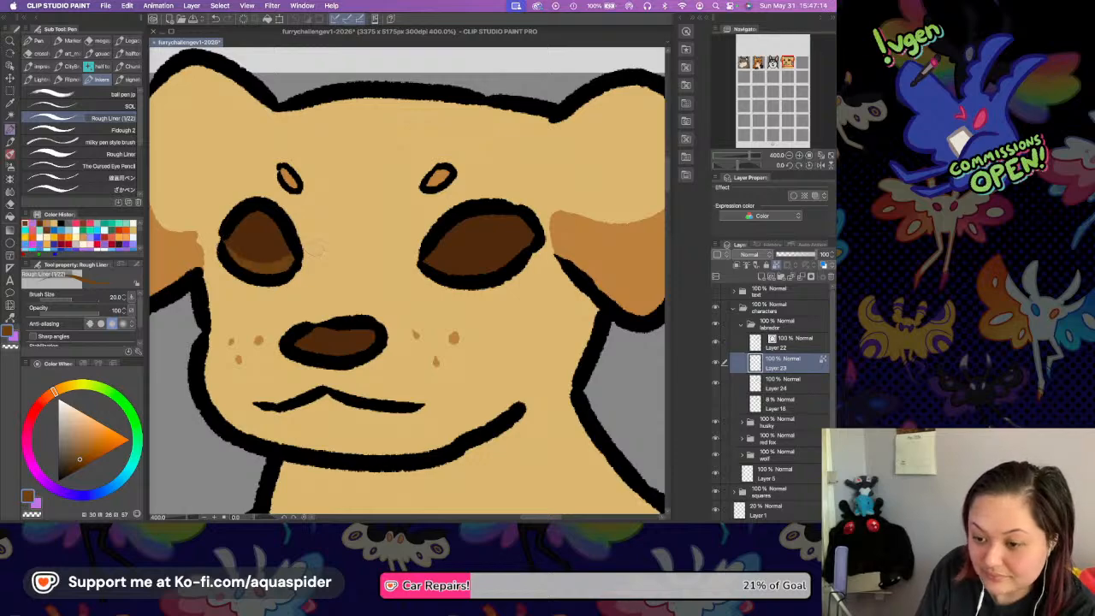
{"action": "mouse_move", "coordinate": [419, 263]}
{"action": "left_mouse_down"}
{"action": "mouse_move", "coordinate": [499, 266]}
{"action": "mouse_move", "coordinate": [536, 232]}
{"action": "left_mouse_up"}
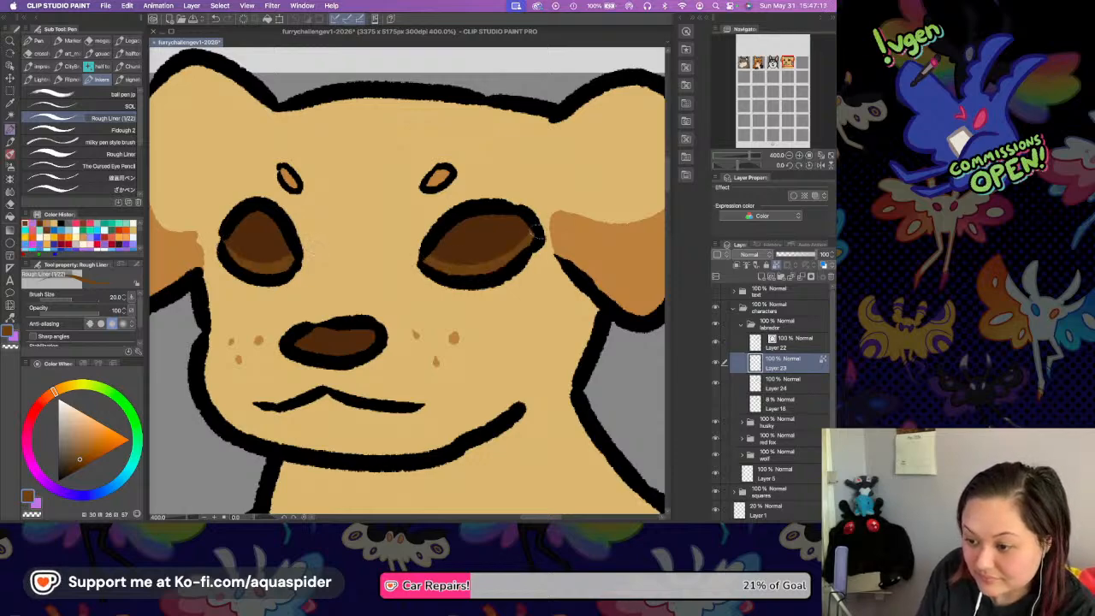
{"action": "left_click", "coordinate": [42, 400]}
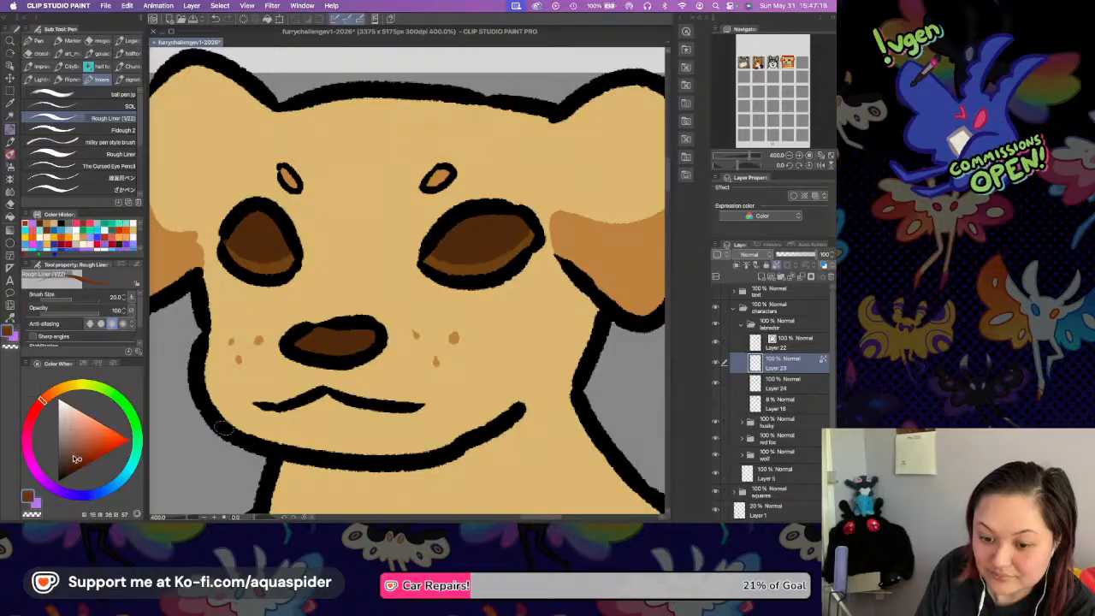
Save the file and paint a near-black pupil in each of the Labrador's eyes, undoing and repainting the larger eye's pupil.
{"action": "left_click", "coordinate": [70, 463]}
{"action": "left_click", "coordinate": [63, 472]}
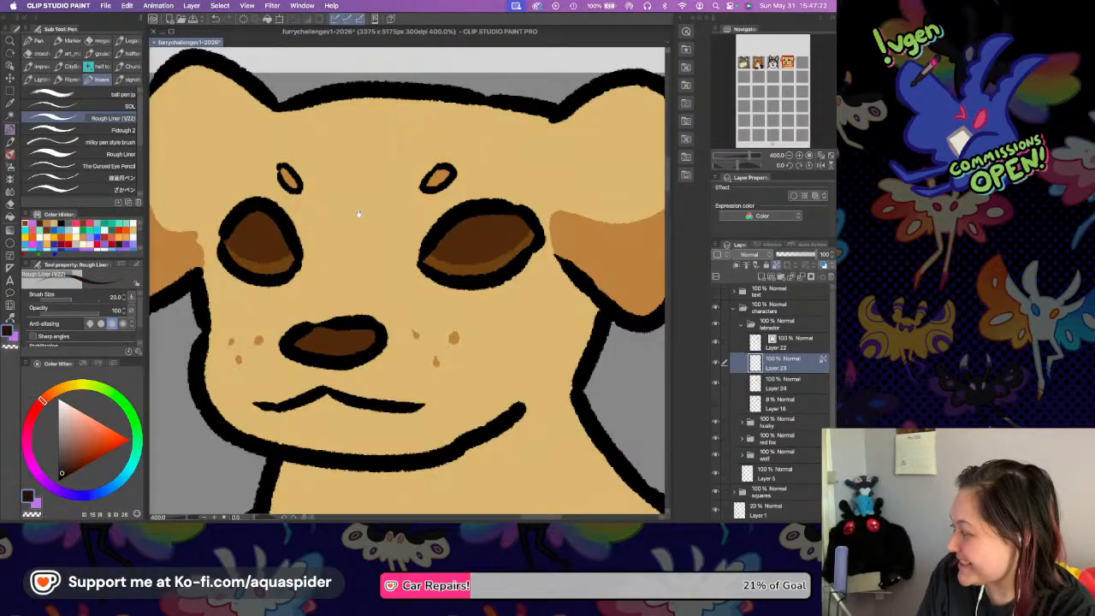
{"action": "scroll", "coordinate": [395, 214], "scroll_direction": "left", "scroll_amount": 2}
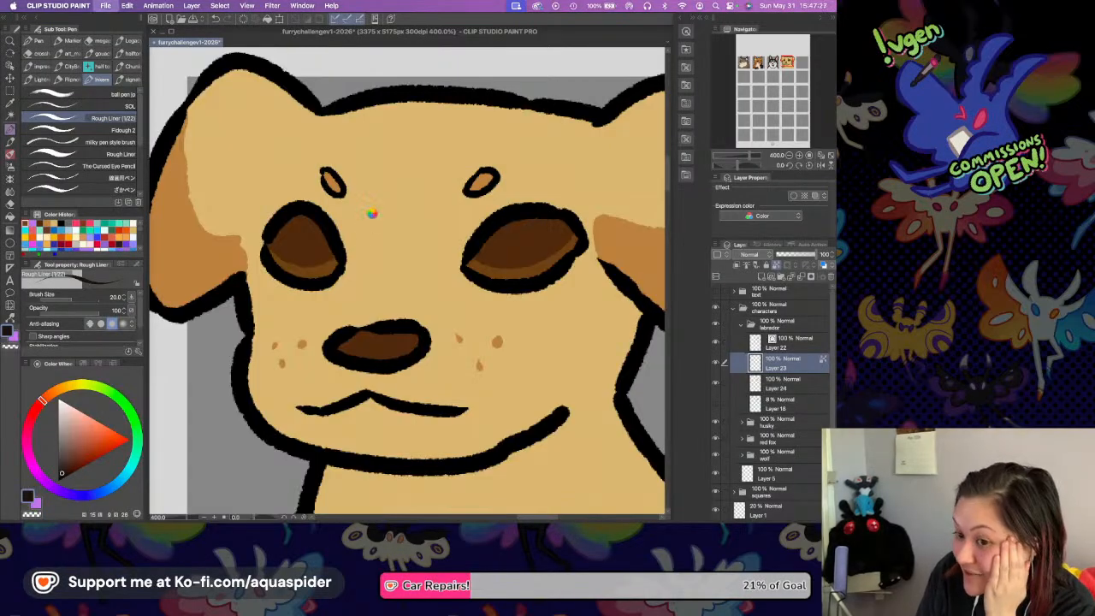
{"action": "key", "text": "super+s"}
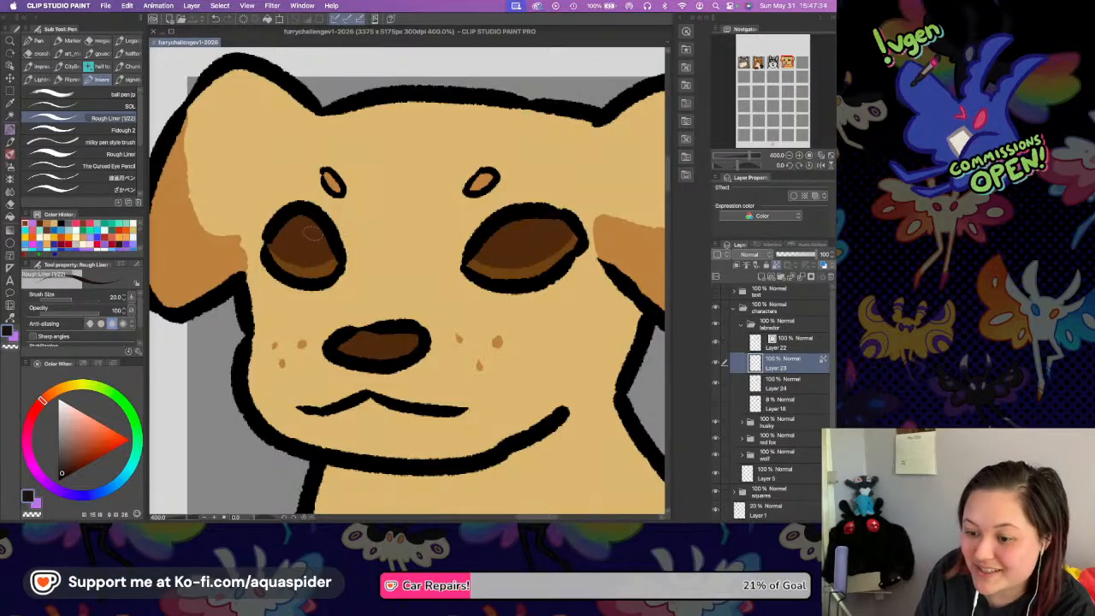
{"action": "mouse_move", "coordinate": [308, 239]}
{"action": "left_mouse_down"}
{"action": "mouse_move", "coordinate": [323, 236]}
{"action": "mouse_move", "coordinate": [322, 254]}
{"action": "left_mouse_up"}
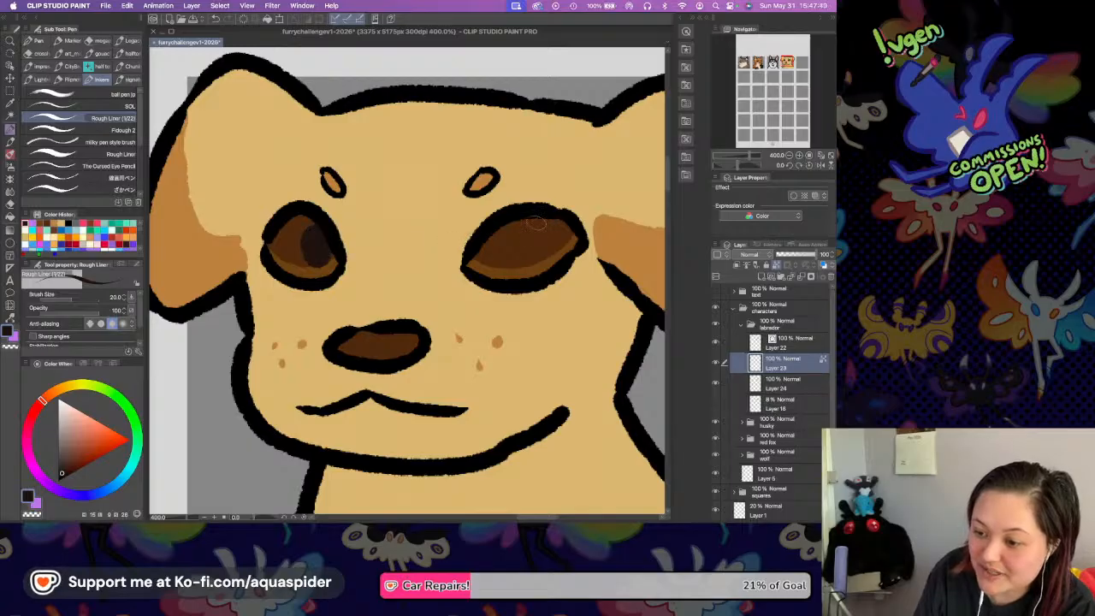
{"action": "mouse_move", "coordinate": [530, 216]}
{"action": "left_mouse_down"}
{"action": "mouse_move", "coordinate": [537, 254]}
{"action": "mouse_move", "coordinate": [547, 242]}
{"action": "mouse_move", "coordinate": [539, 216]}
{"action": "left_mouse_up"}
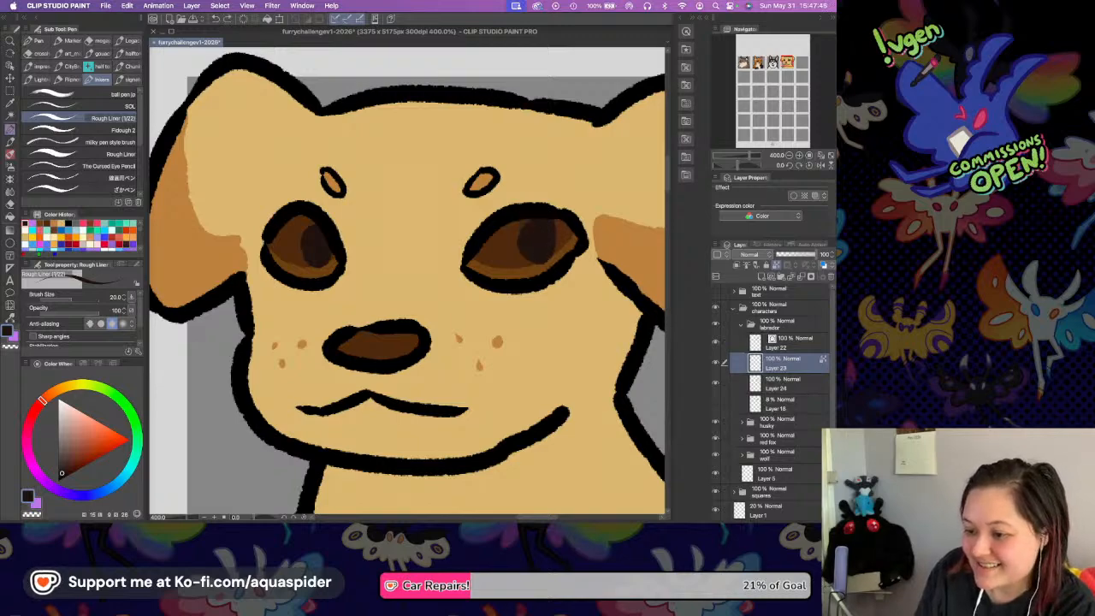
{"action": "key", "text": "ctrl+z"}
{"action": "mouse_move", "coordinate": [524, 248]}
{"action": "left_mouse_down"}
{"action": "mouse_move", "coordinate": [555, 267]}
{"action": "mouse_move", "coordinate": [541, 231]}
{"action": "left_mouse_up"}
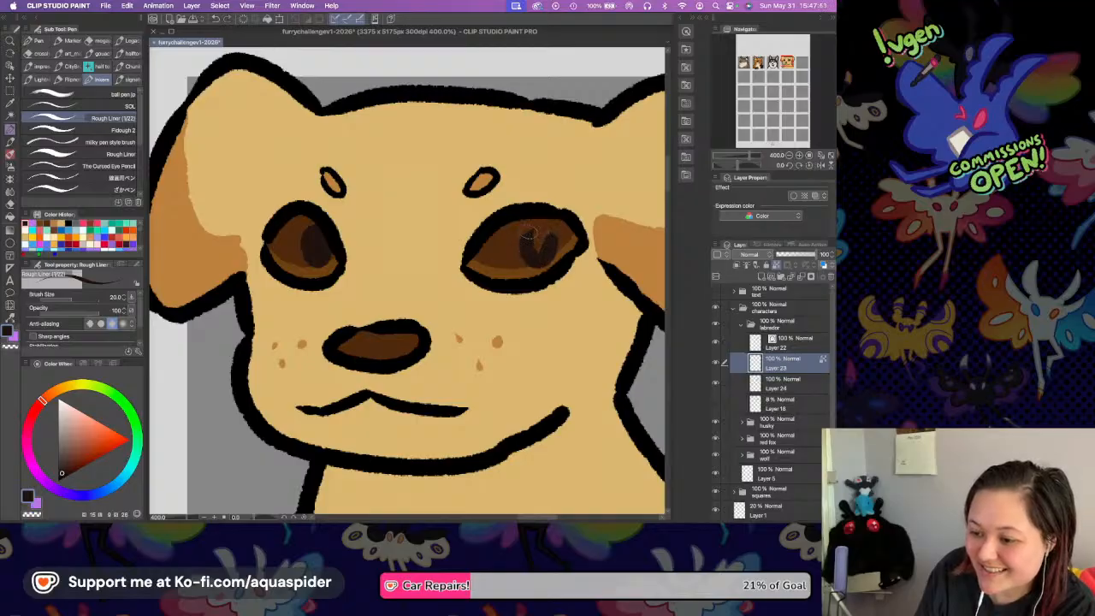
{"action": "mouse_move", "coordinate": [541, 234]}
{"action": "left_mouse_down"}
{"action": "mouse_move", "coordinate": [538, 251]}
{"action": "mouse_move", "coordinate": [542, 236]}
{"action": "left_mouse_up"}
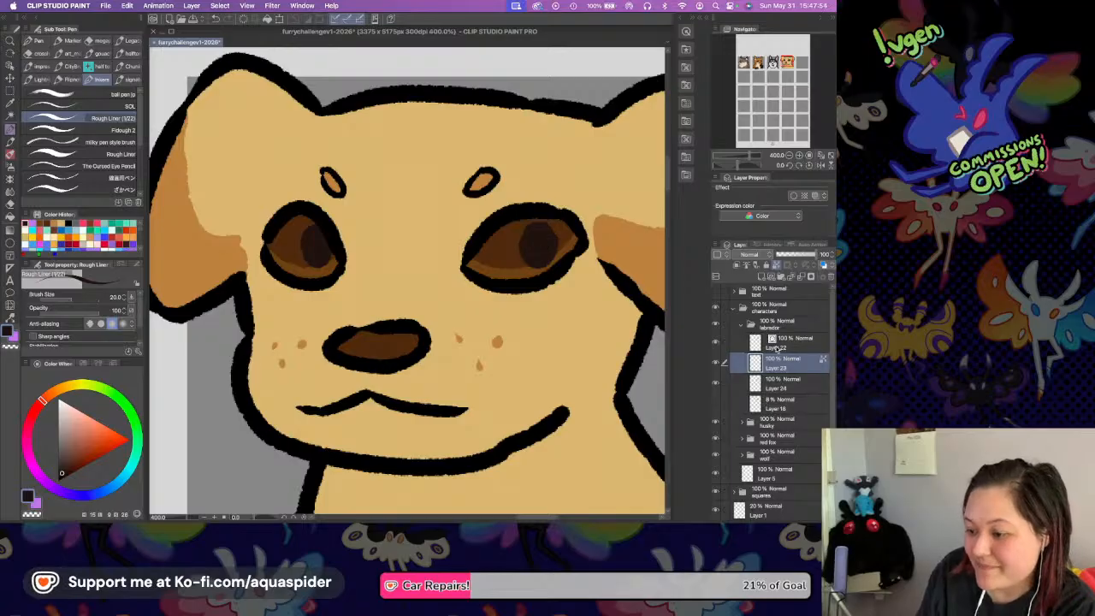
Paint a large and a small off-white highlight in each of the Labrador's eyes.
{"action": "left_click", "coordinate": [72, 385]}
{"action": "left_click", "coordinate": [64, 404]}
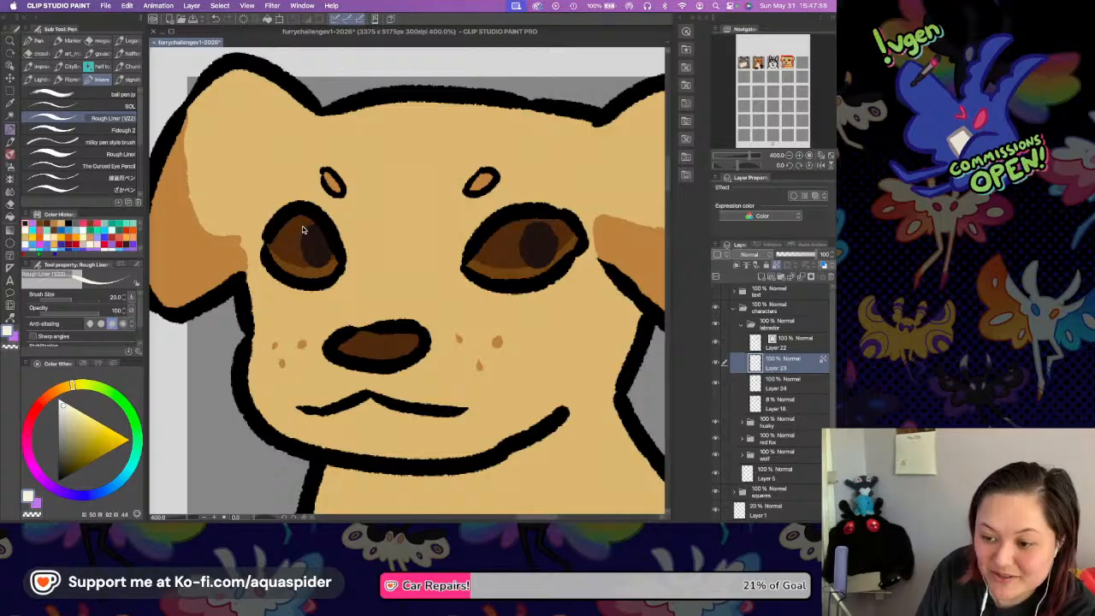
{"action": "left_click_drag", "start_coordinate": [304, 233], "coordinate": [311, 238]}
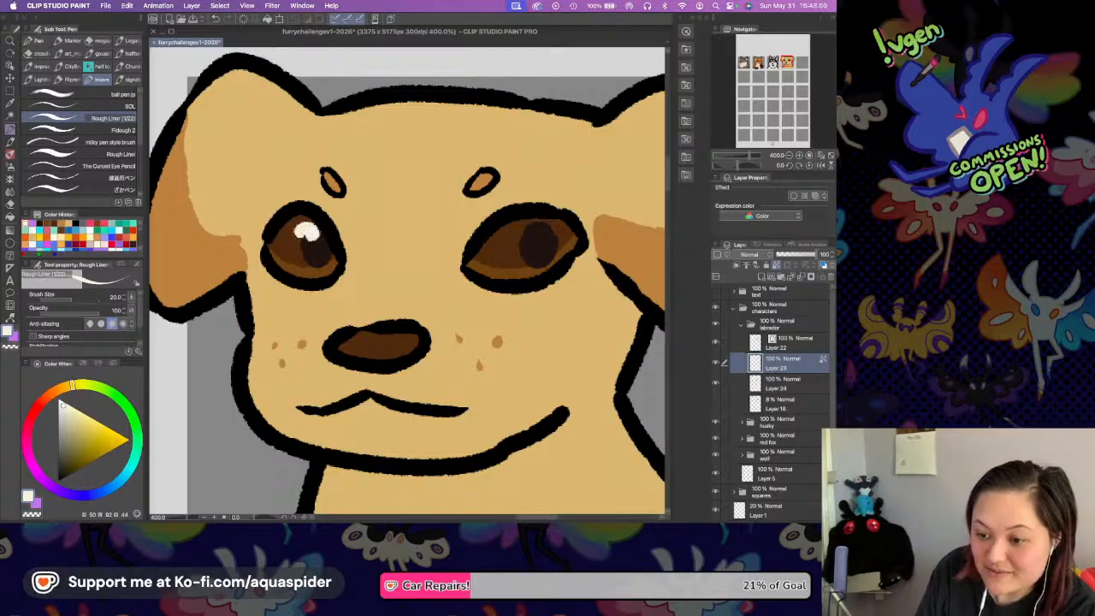
{"action": "left_click", "coordinate": [292, 248]}
{"action": "left_click_drag", "start_coordinate": [528, 228], "coordinate": [556, 222]}
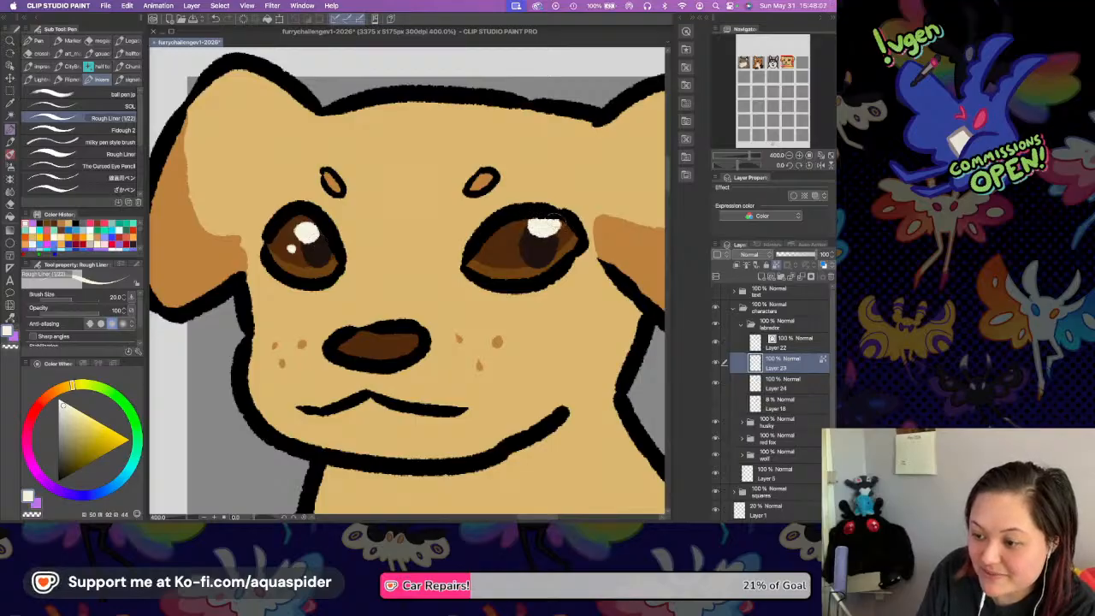
{"action": "left_click", "coordinate": [519, 243]}
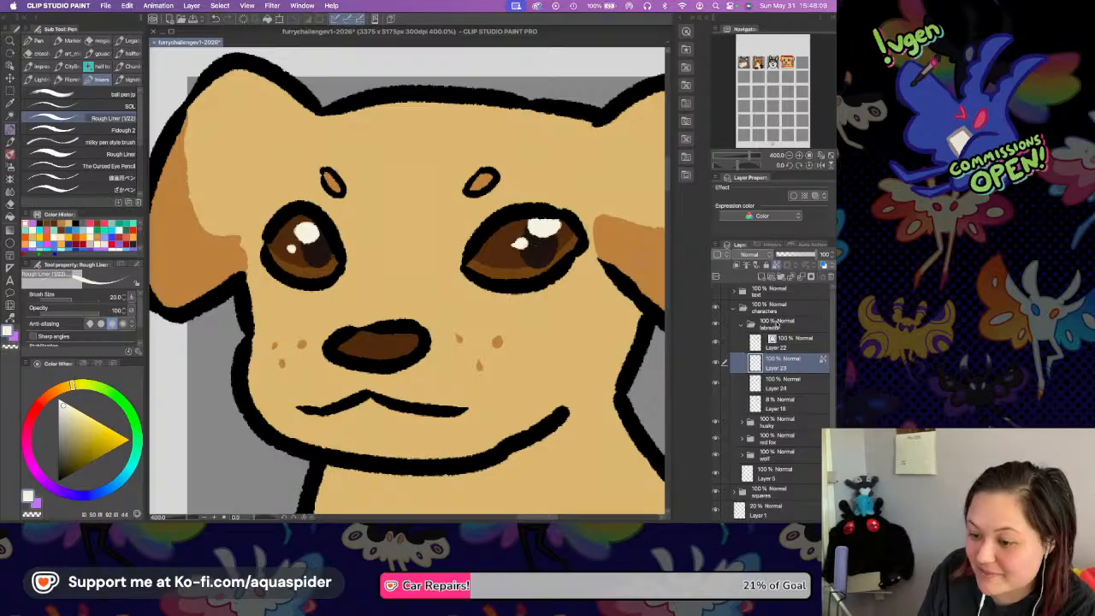
Turn on the layer colour effect for the Labrador's line art on Layer 22 and save the file.
{"action": "left_click", "coordinate": [784, 342]}
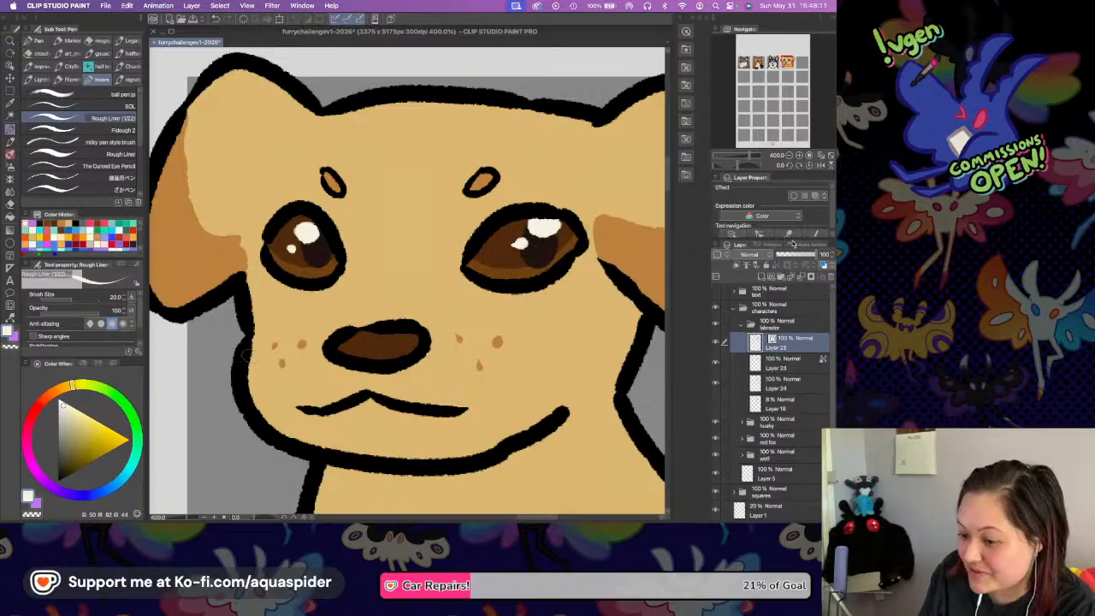
{"action": "left_click", "coordinate": [815, 196]}
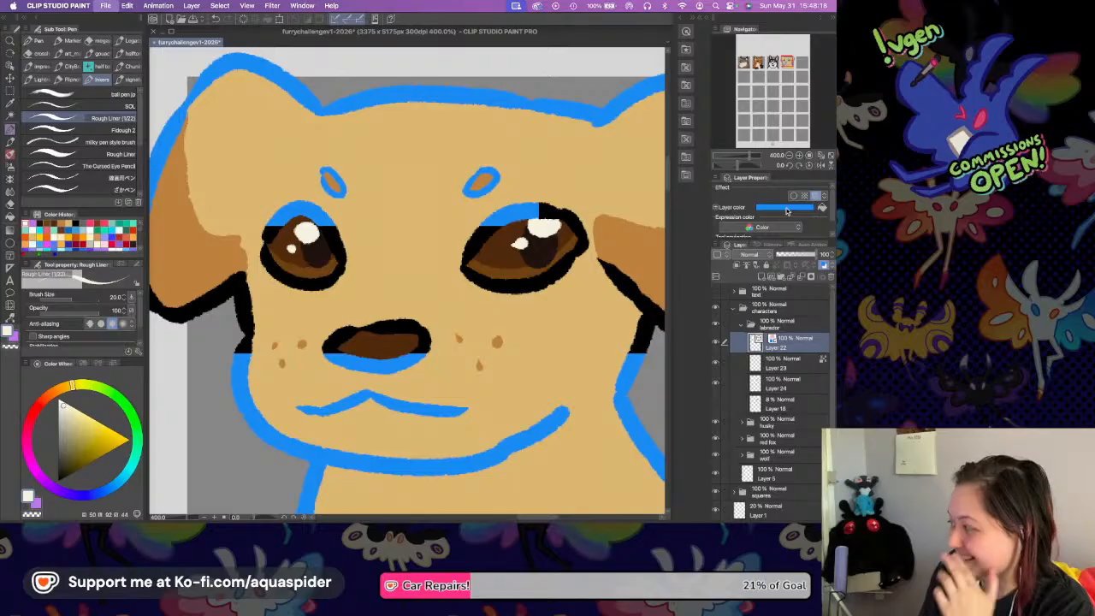
{"action": "key", "text": "super+s"}
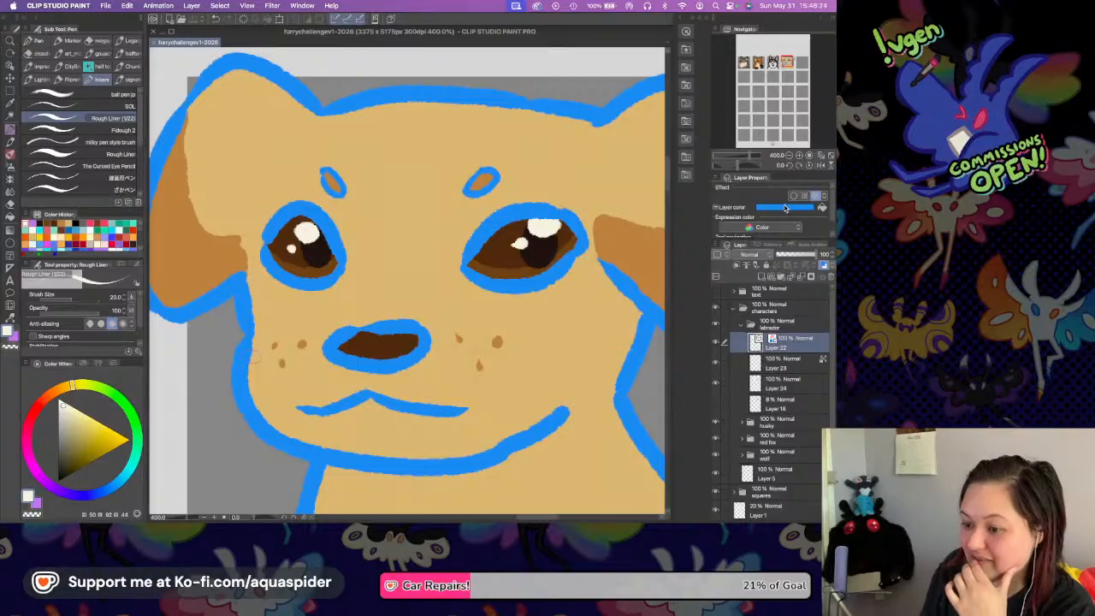
Try to sample the pupil's near-black from the screen as the line art's layer colour.
{"action": "left_click", "coordinate": [785, 208]}
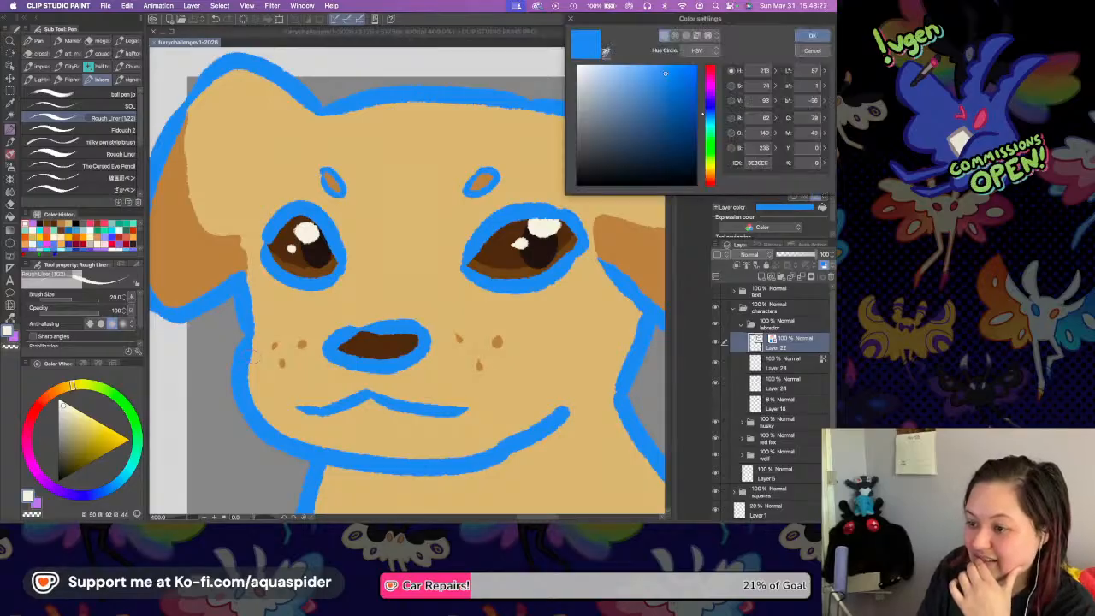
{"action": "left_click", "coordinate": [605, 51]}
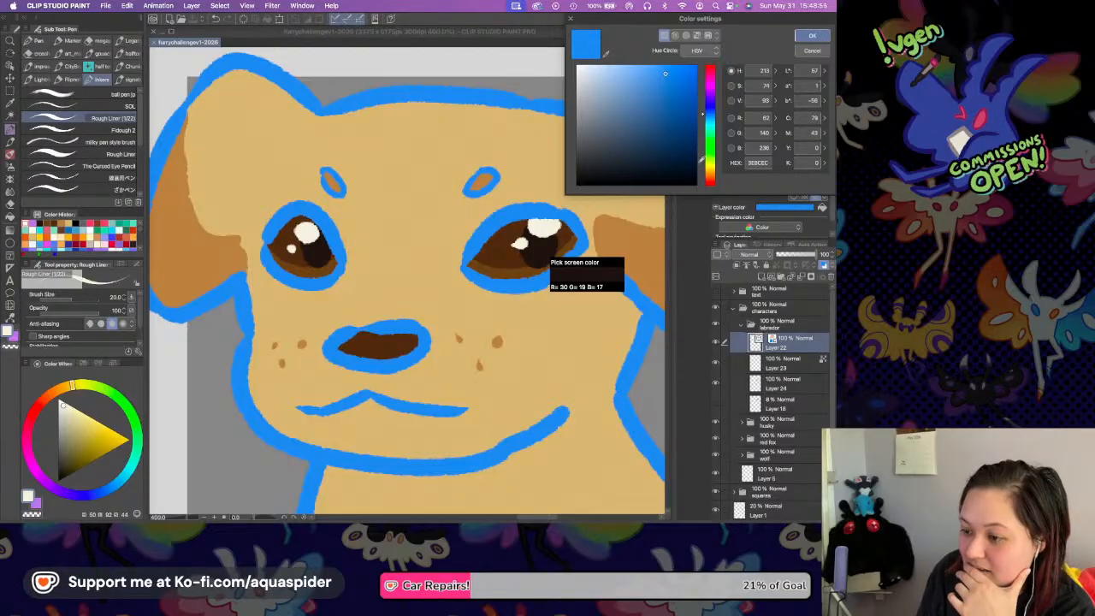
{"action": "left_click", "coordinate": [813, 37]}
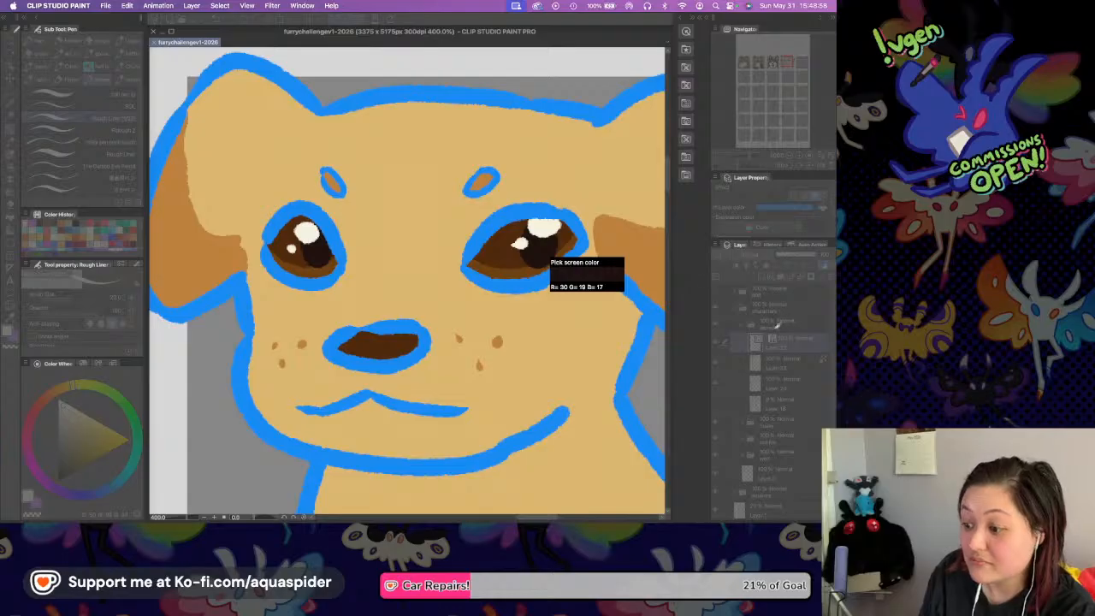
Set the layer colour of the line art on Layer 22 to a very dark red-brown.
{"action": "left_click", "coordinate": [788, 342]}
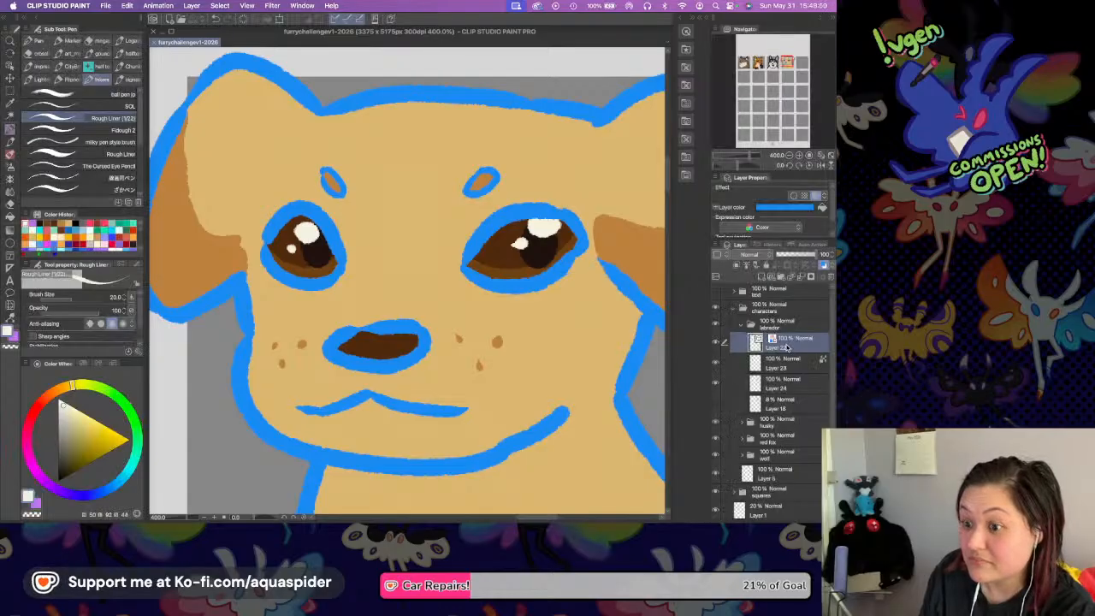
{"action": "left_click", "coordinate": [781, 209]}
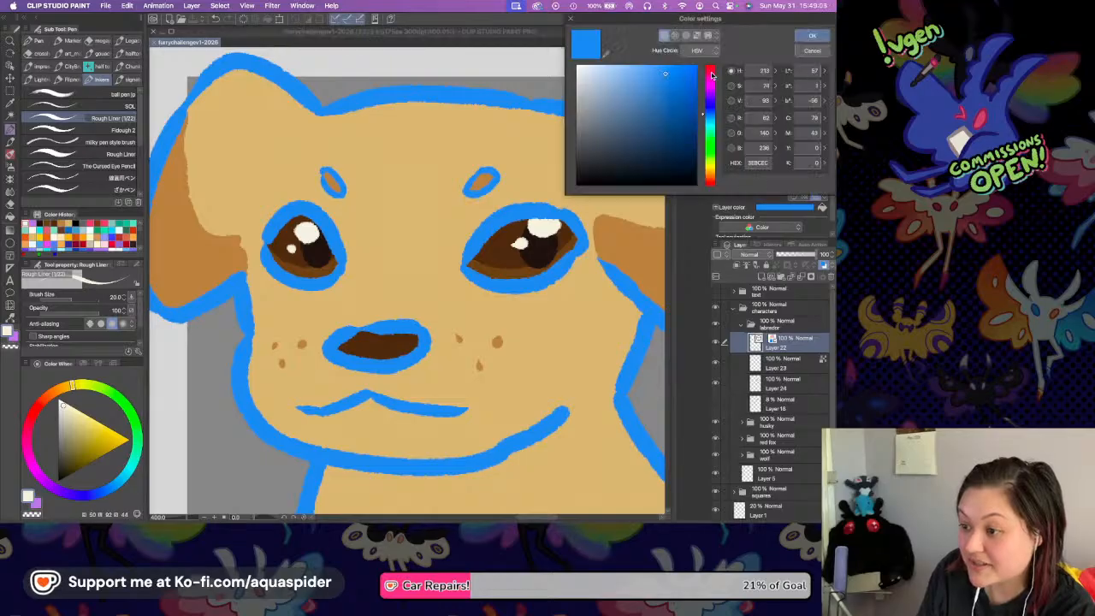
{"action": "left_click_drag", "start_coordinate": [712, 82], "coordinate": [711, 64]}
{"action": "left_click", "coordinate": [669, 174]}
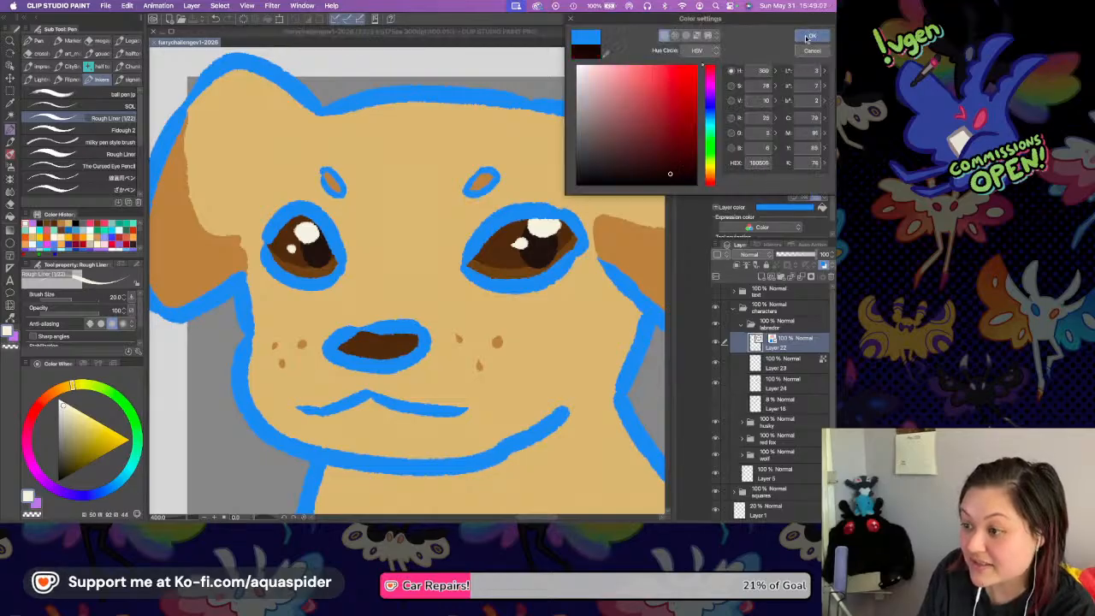
{"action": "key", "text": "Return"}
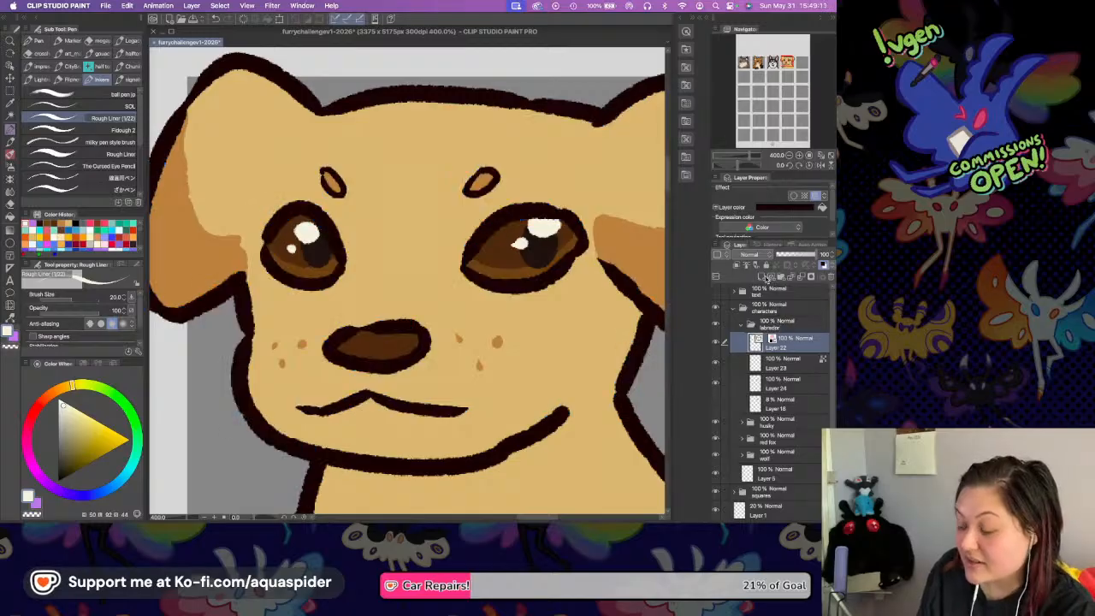
Add a new layer clipped to the line art, save the file and sample a dark brown from the drawing.
{"action": "key", "text": "super+shift+n"}
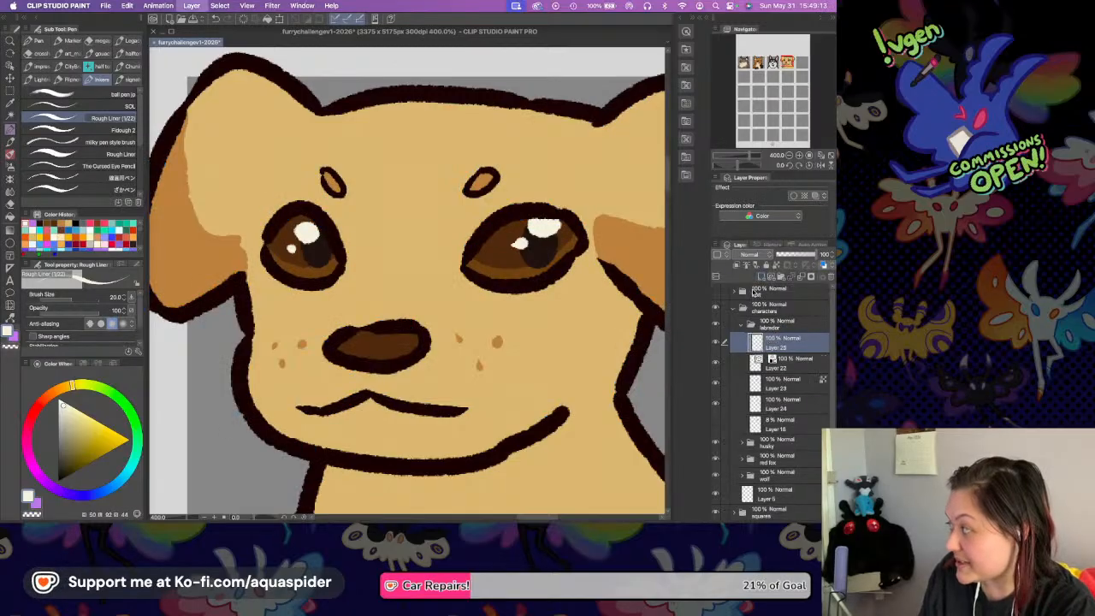
{"action": "key", "text": "super+s"}
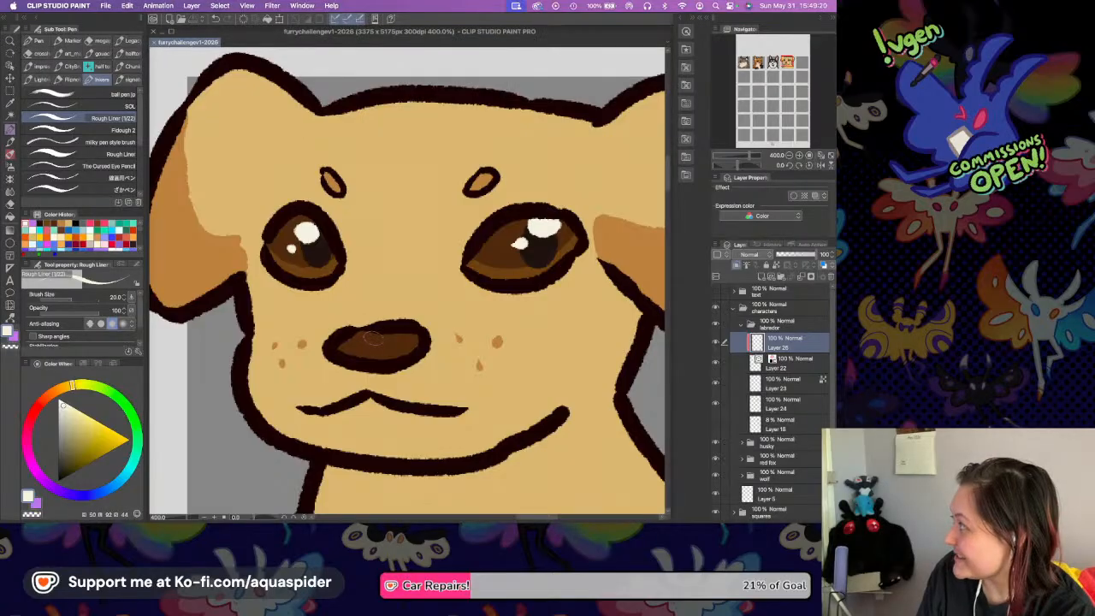
{"action": "key", "text": "i"}
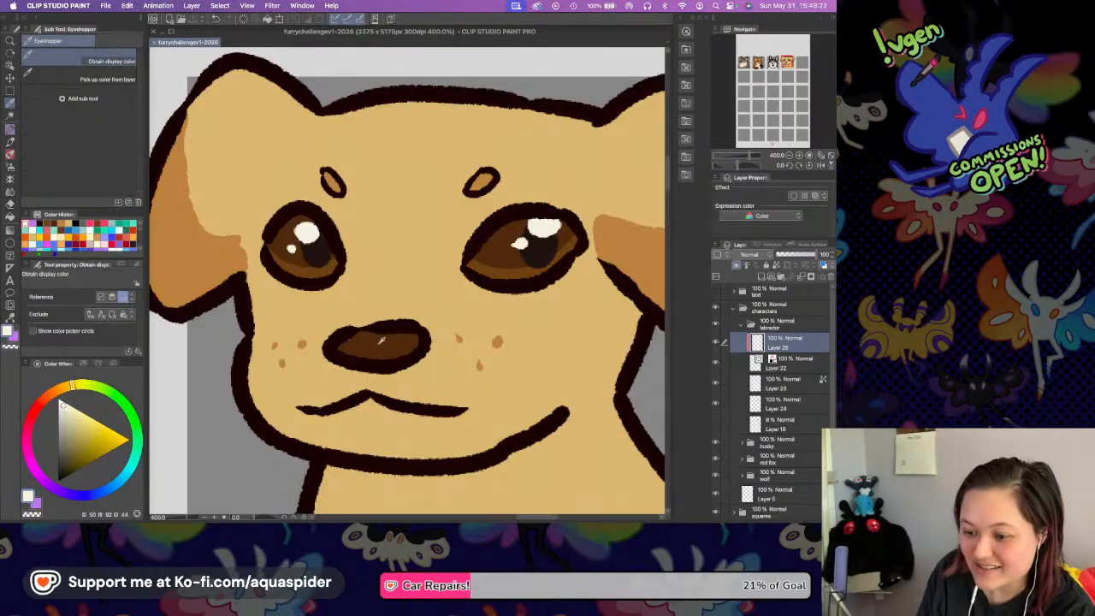
{"action": "left_click", "coordinate": [240, 253]}
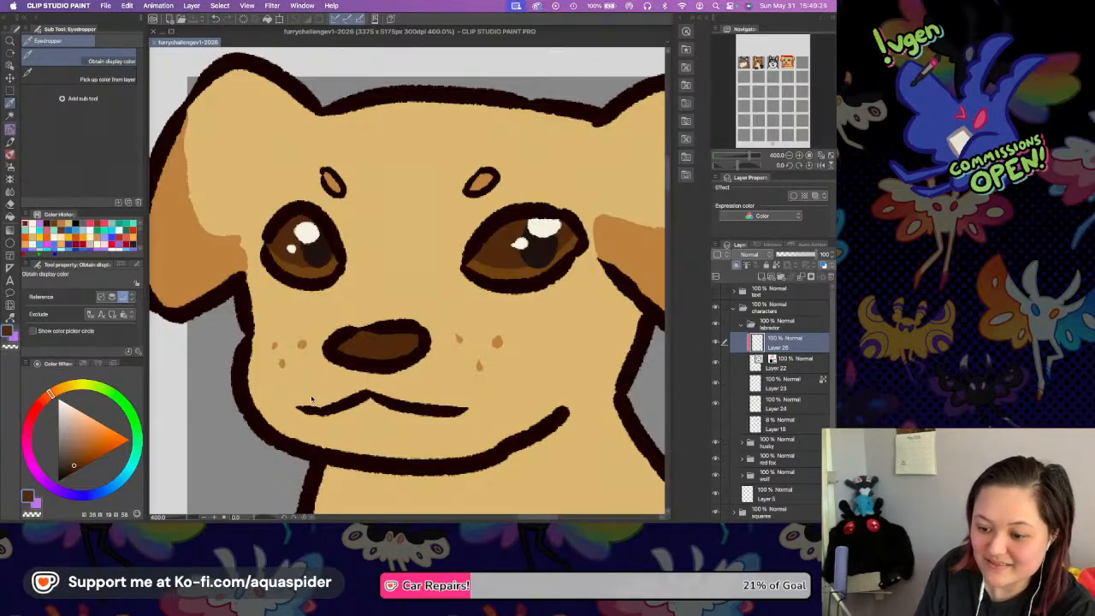
Recolour the left half of the mouth line with a slightly lighter brown, undoing the first darker stroke.
{"action": "key", "text": "p"}
{"action": "left_click_drag", "start_coordinate": [295, 410], "coordinate": [373, 393]}
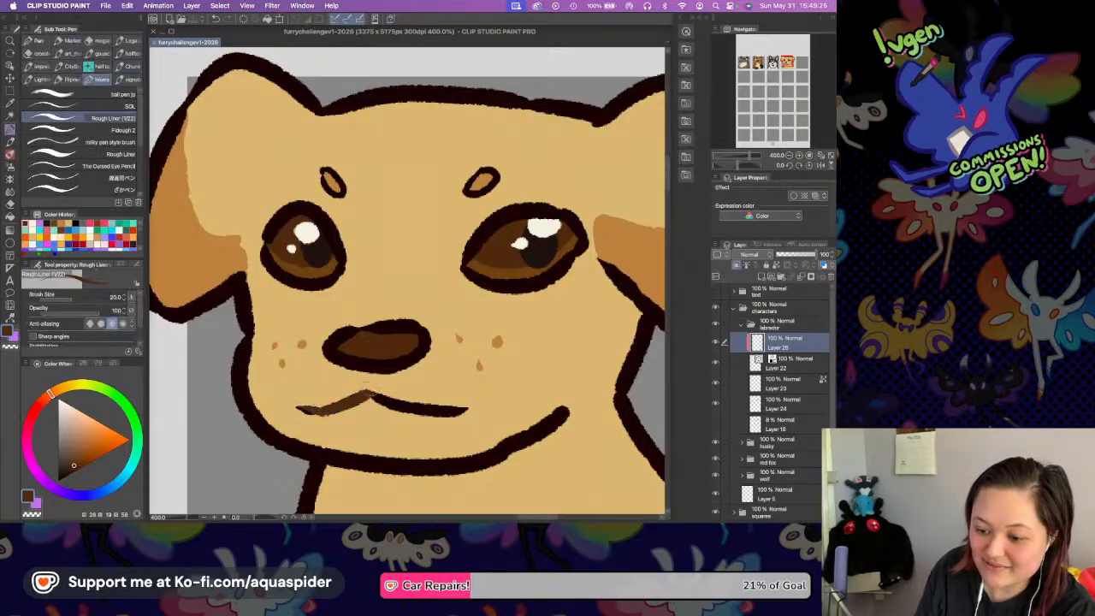
{"action": "key", "text": "ctrl+z"}
{"action": "left_click", "coordinate": [77, 459]}
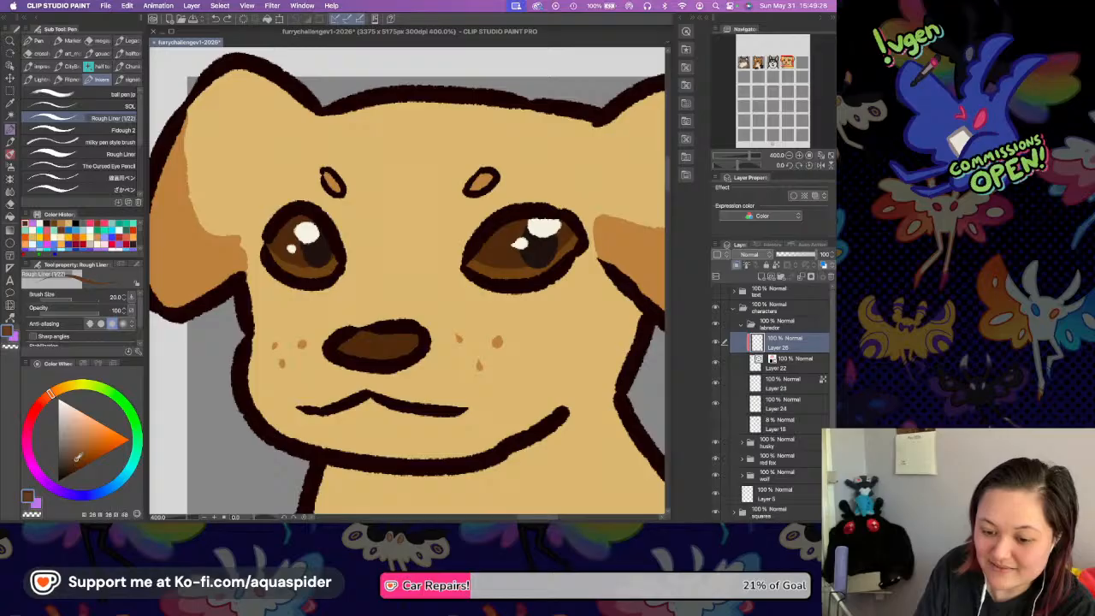
{"action": "left_click_drag", "start_coordinate": [295, 409], "coordinate": [373, 393]}
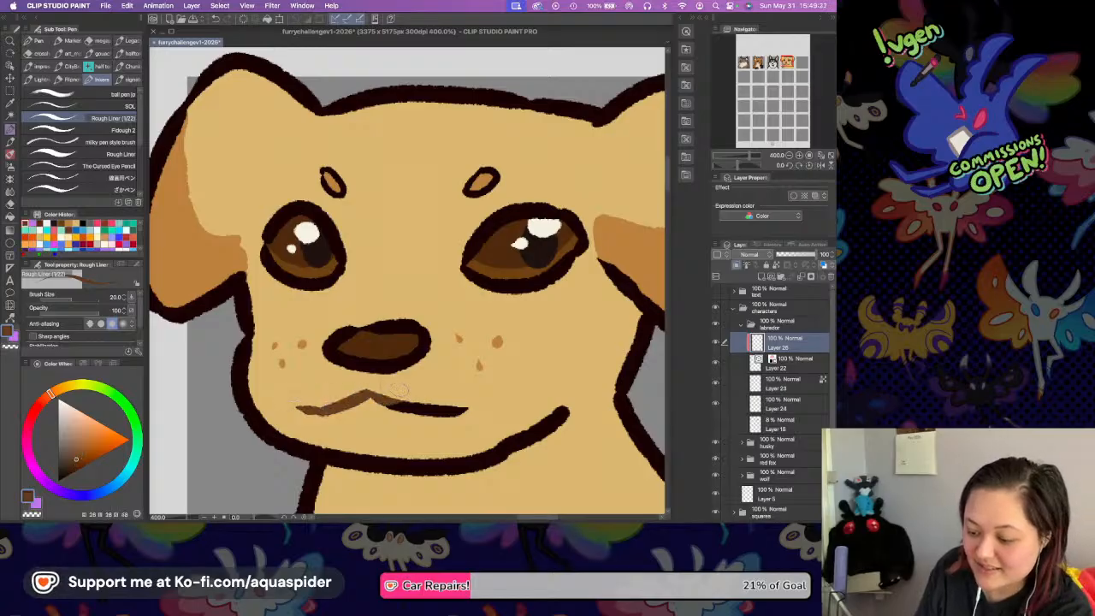
Enlarge the brush to 30 and recolour the rest of the mouth line and both brow outlines with the brown.
{"action": "key", "text": "]"}
{"action": "key", "text": "]"}
{"action": "left_click_drag", "start_coordinate": [388, 400], "coordinate": [468, 411]}
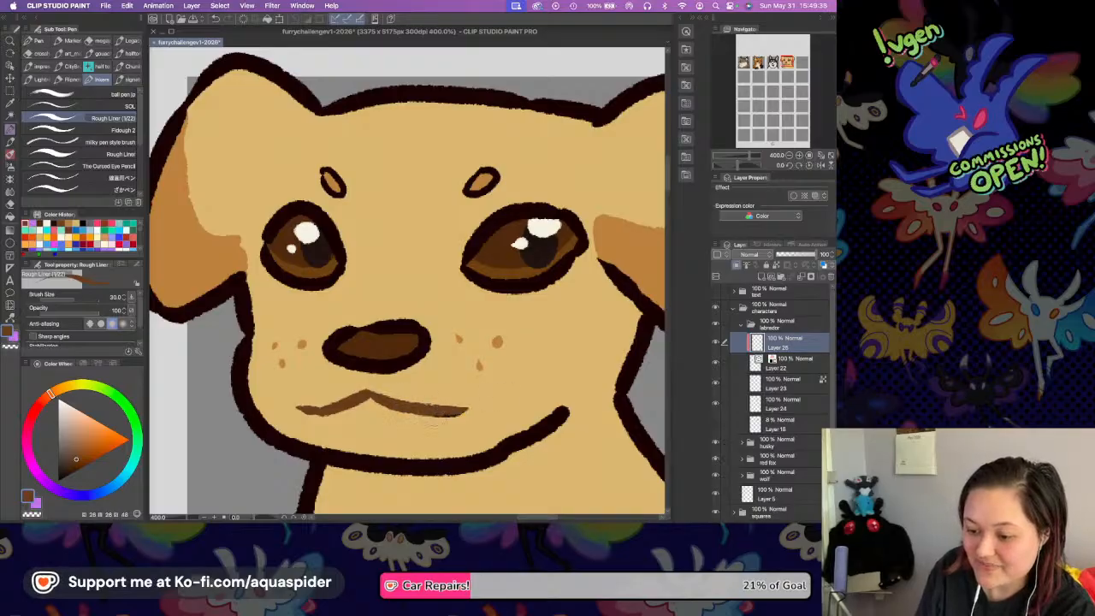
{"action": "left_click_drag", "start_coordinate": [467, 192], "coordinate": [499, 174]}
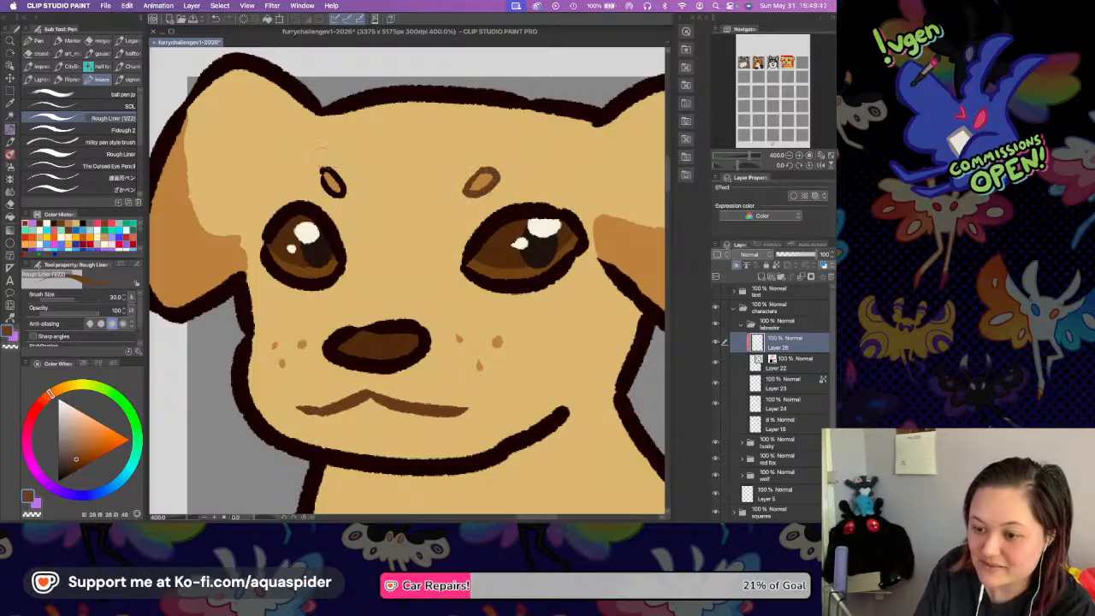
{"action": "left_click_drag", "start_coordinate": [324, 171], "coordinate": [345, 192]}
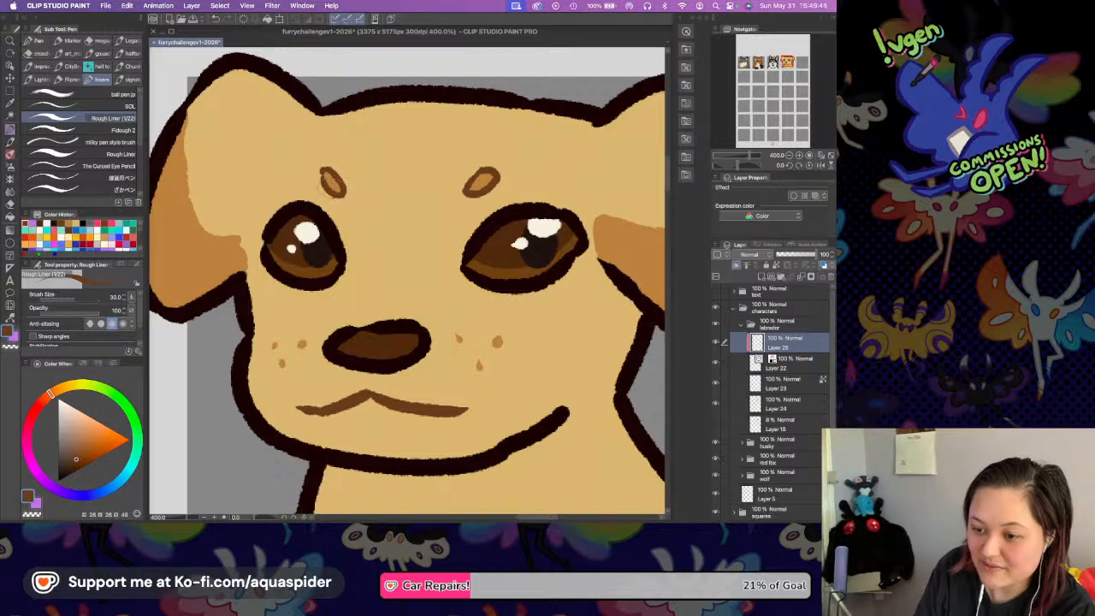
Recolour the whole outline of the Labrador's left ear and the upper left cheek with the brown, saving the file along the way.
{"action": "scroll", "coordinate": [264, 313], "scroll_direction": "left", "scroll_amount": 5}
{"action": "left_click_drag", "start_coordinate": [302, 278], "coordinate": [312, 364]}
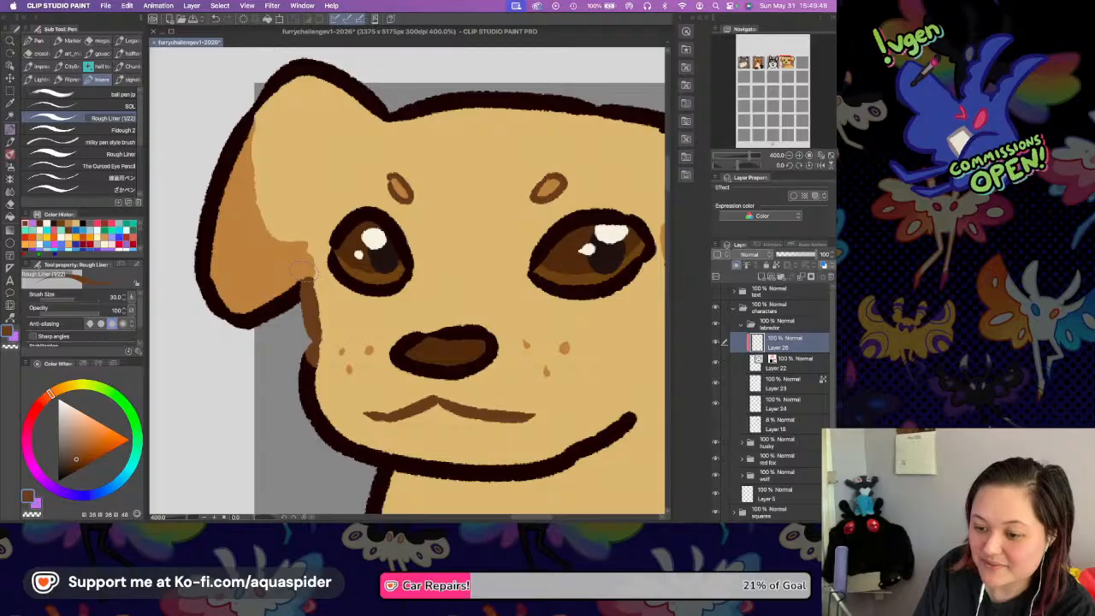
{"action": "left_click_drag", "start_coordinate": [303, 271], "coordinate": [243, 321]}
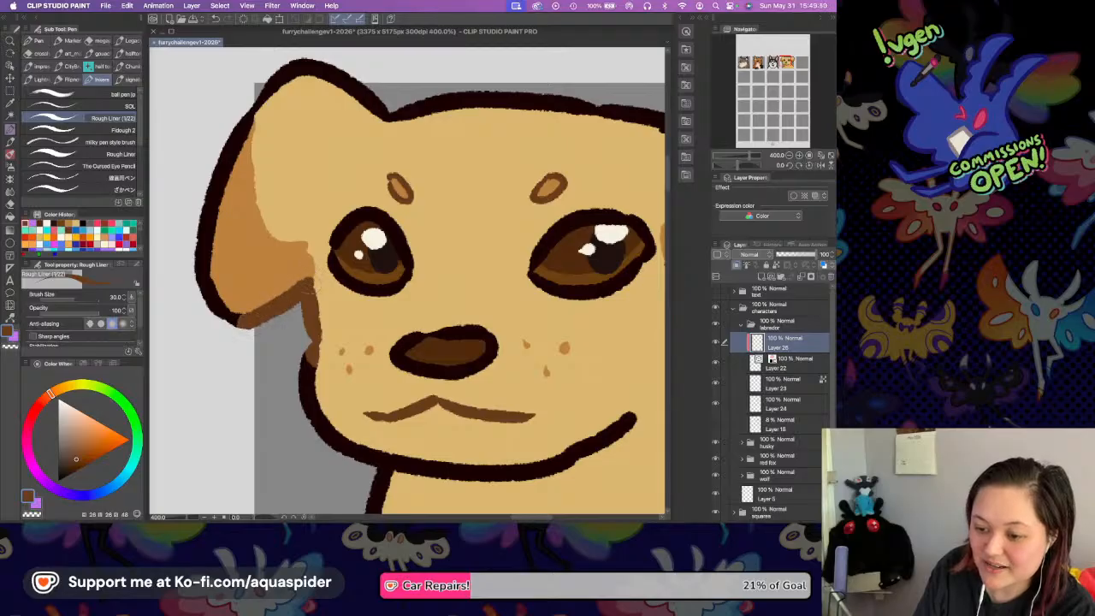
{"action": "mouse_move", "coordinate": [288, 69]}
{"action": "left_mouse_down"}
{"action": "mouse_move", "coordinate": [231, 146]}
{"action": "mouse_move", "coordinate": [203, 225]}
{"action": "left_mouse_up"}
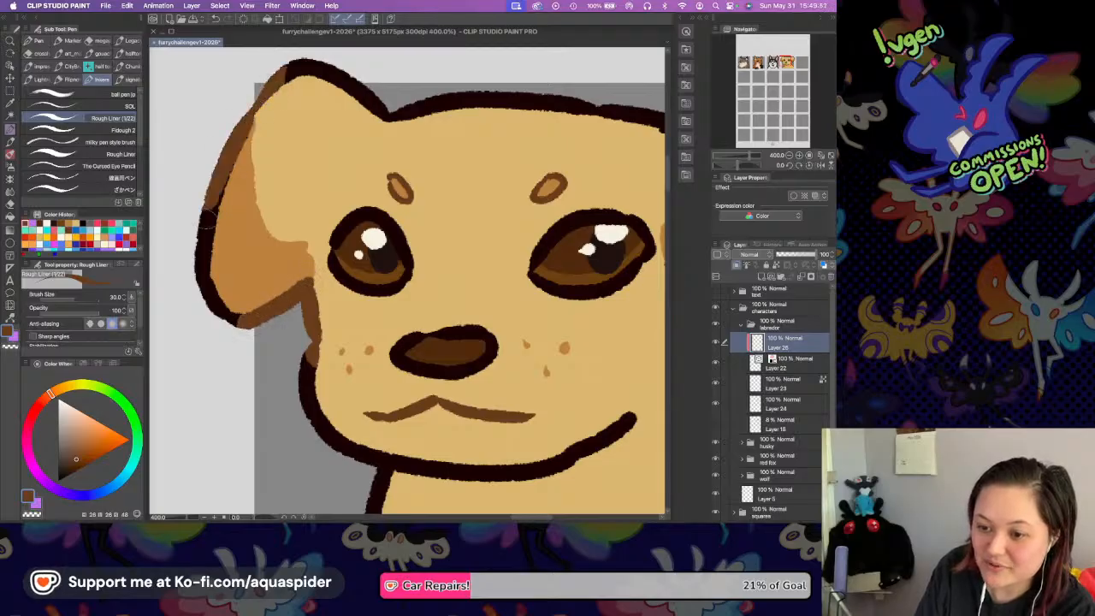
{"action": "left_click_drag", "start_coordinate": [217, 185], "coordinate": [210, 301]}
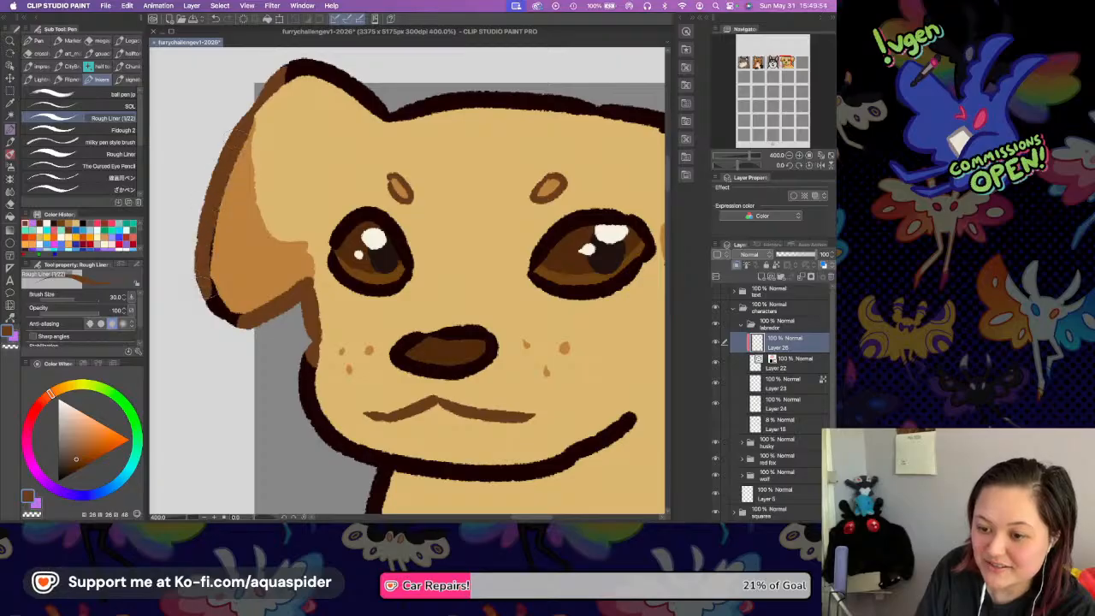
{"action": "mouse_move", "coordinate": [212, 229]}
{"action": "left_mouse_down"}
{"action": "mouse_move", "coordinate": [218, 317]}
{"action": "mouse_move", "coordinate": [239, 321]}
{"action": "left_mouse_up"}
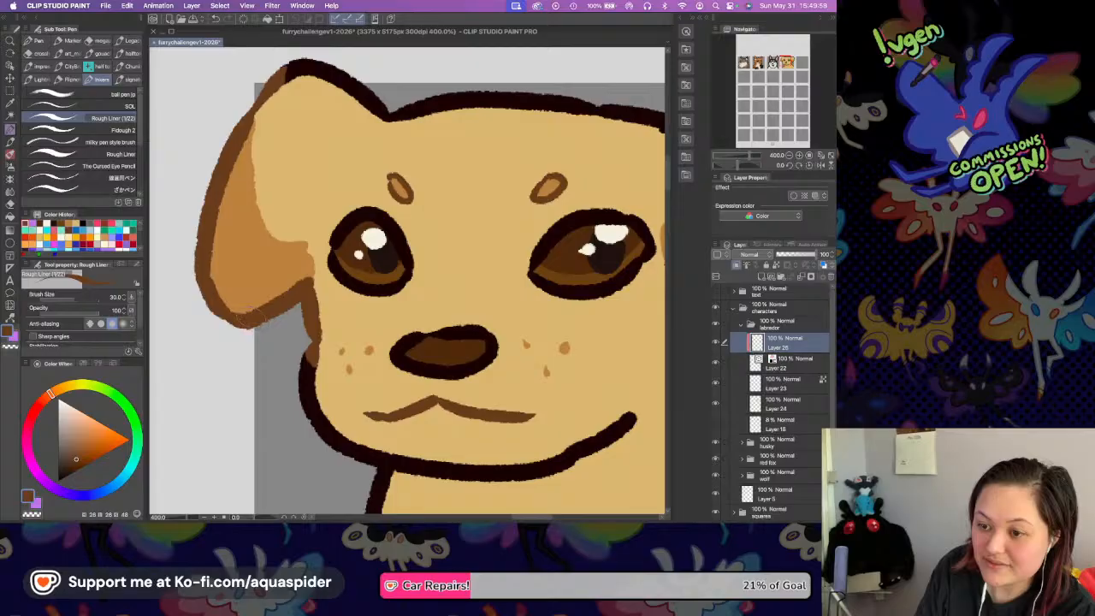
{"action": "left_click_drag", "start_coordinate": [289, 73], "coordinate": [351, 75]}
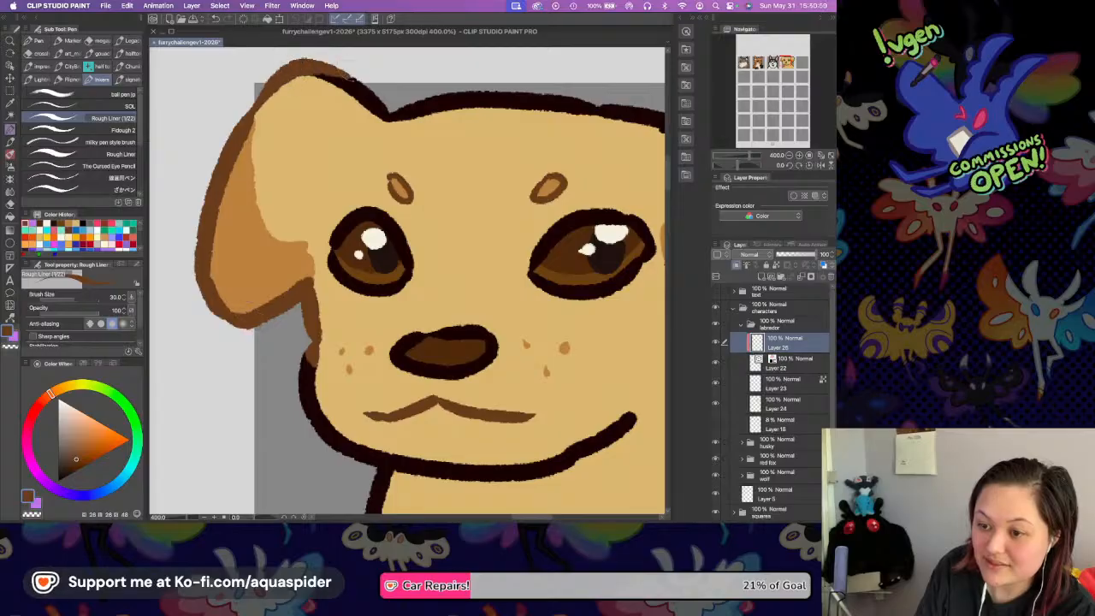
{"action": "key", "text": "super+s"}
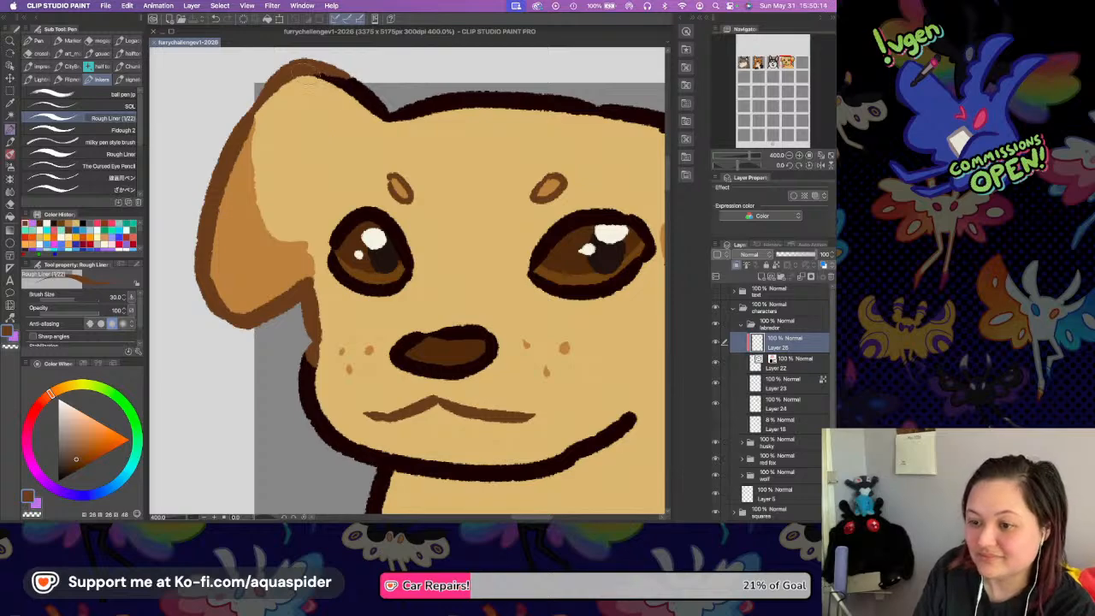
{"action": "left_click_drag", "start_coordinate": [314, 75], "coordinate": [402, 113]}
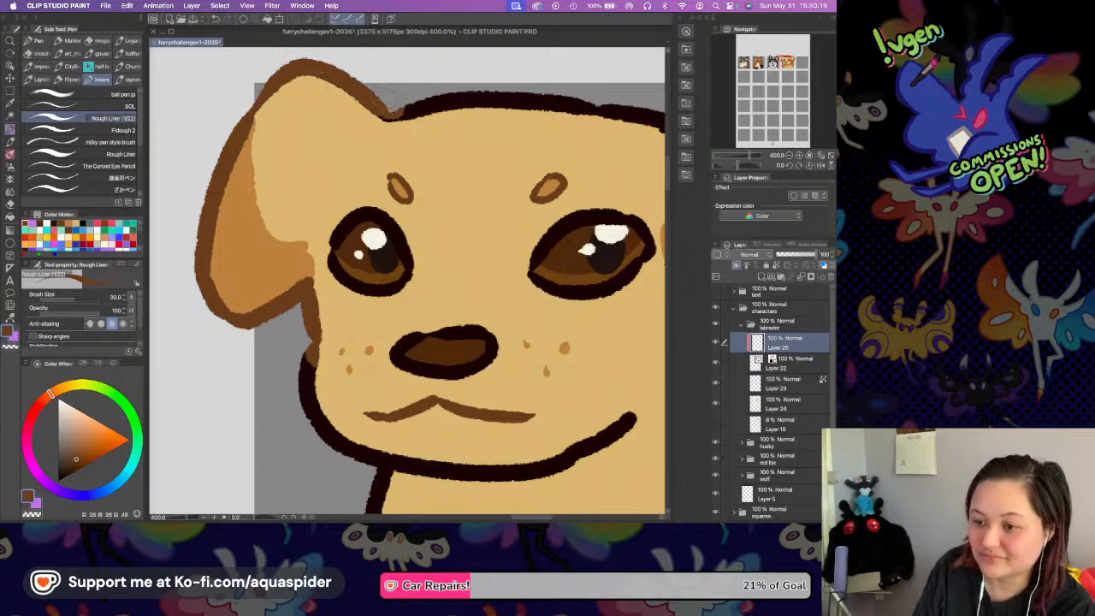
Recolour the outline across the top of the head with the brown, continuing onto the start of the right ear.
{"action": "left_click_drag", "start_coordinate": [382, 124], "coordinate": [544, 80]}
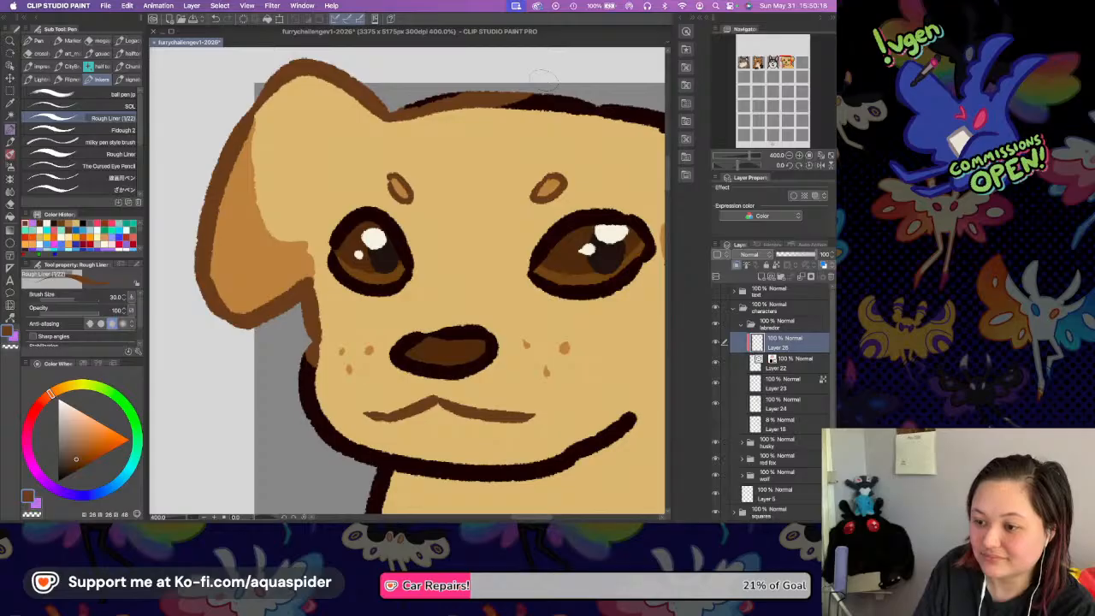
{"action": "left_click_drag", "start_coordinate": [405, 106], "coordinate": [436, 97]}
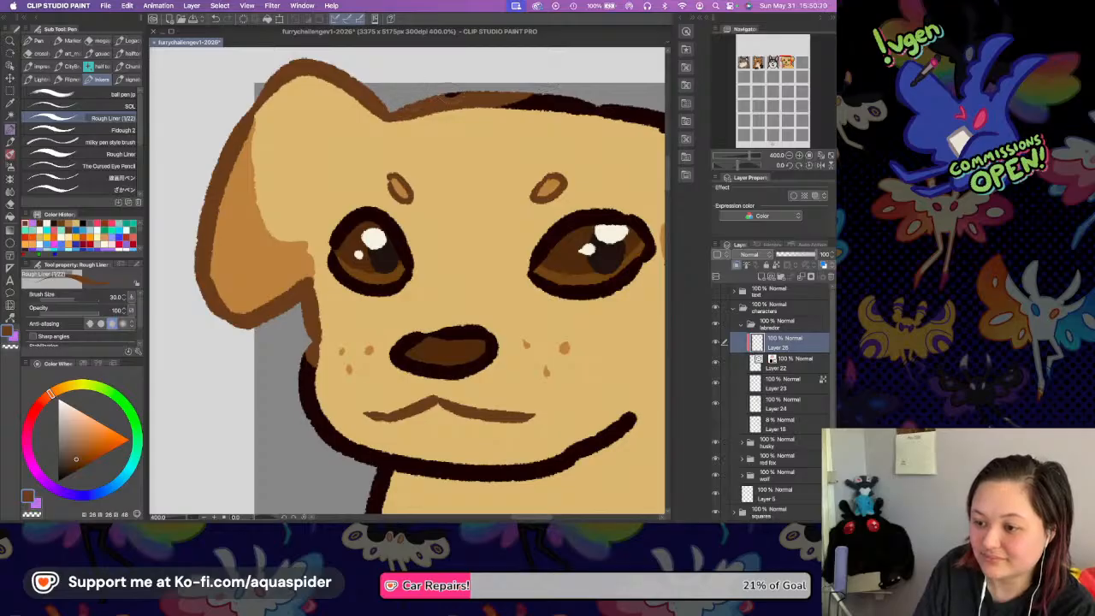
{"action": "left_click_drag", "start_coordinate": [580, 114], "coordinate": [341, 131]}
{"action": "mouse_move", "coordinate": [224, 117]}
{"action": "left_mouse_down"}
{"action": "mouse_move", "coordinate": [413, 133]}
{"action": "mouse_move", "coordinate": [435, 129]}
{"action": "mouse_move", "coordinate": [471, 96]}
{"action": "left_mouse_up"}
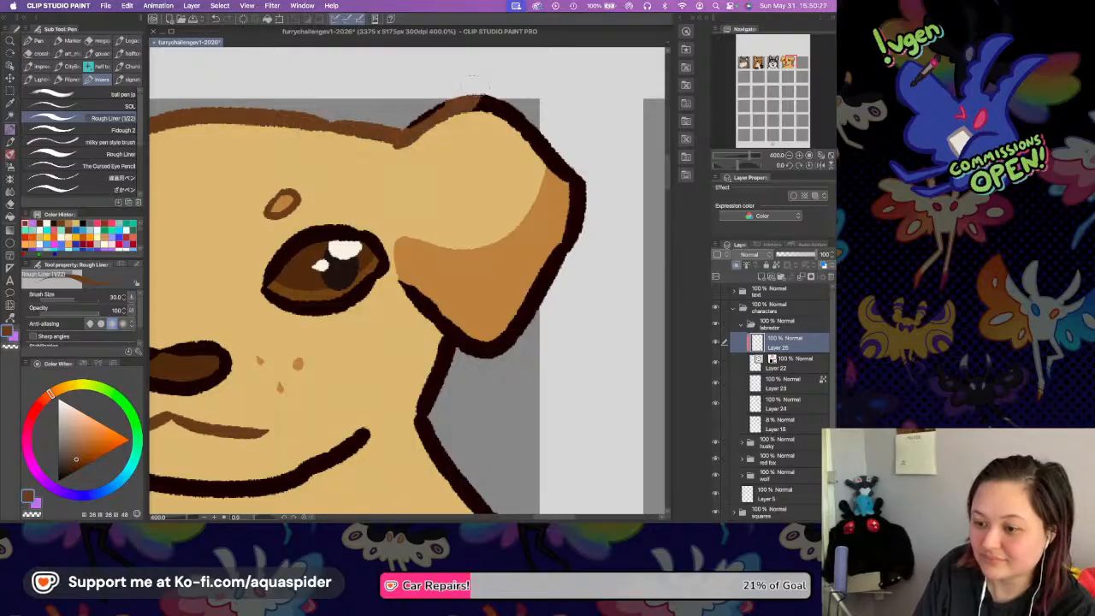
Recolour the remaining outline of the right ear with the brown, including its tip and lower edge.
{"action": "mouse_move", "coordinate": [405, 128]}
{"action": "left_mouse_down"}
{"action": "mouse_move", "coordinate": [503, 98]}
{"action": "mouse_move", "coordinate": [582, 206]}
{"action": "mouse_move", "coordinate": [577, 241]}
{"action": "left_mouse_up"}
{"action": "left_click_drag", "start_coordinate": [506, 104], "coordinate": [585, 210]}
{"action": "mouse_move", "coordinate": [399, 285]}
{"action": "left_mouse_down"}
{"action": "mouse_move", "coordinate": [465, 338]}
{"action": "mouse_move", "coordinate": [505, 345]}
{"action": "mouse_move", "coordinate": [563, 259]}
{"action": "mouse_move", "coordinate": [582, 170]}
{"action": "mouse_move", "coordinate": [519, 313]}
{"action": "left_mouse_up"}
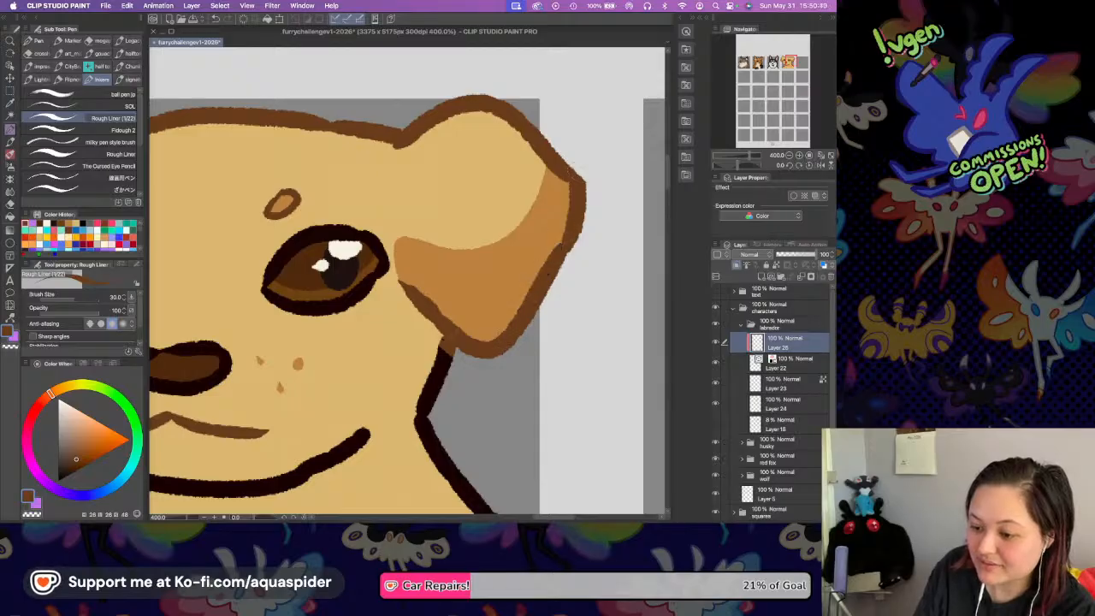
Recolour the right cheek line and the right neck line down to the square's edge with the brown.
{"action": "mouse_move", "coordinate": [444, 347]}
{"action": "left_mouse_down"}
{"action": "mouse_move", "coordinate": [424, 432]}
{"action": "mouse_move", "coordinate": [433, 438]}
{"action": "left_mouse_up"}
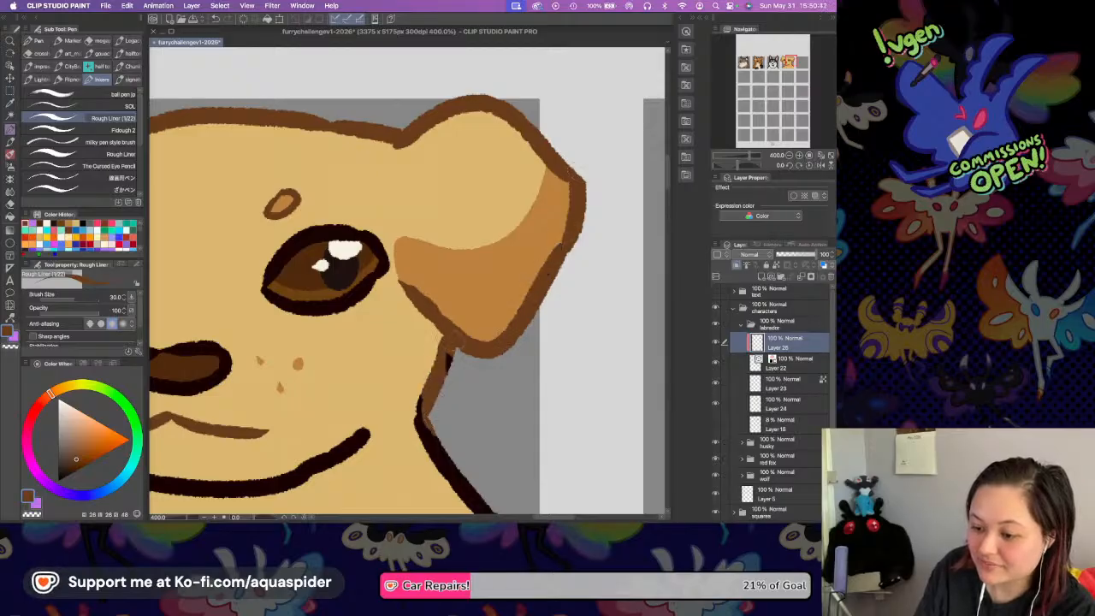
{"action": "scroll", "coordinate": [456, 281], "scroll_direction": "down", "scroll_amount": 5}
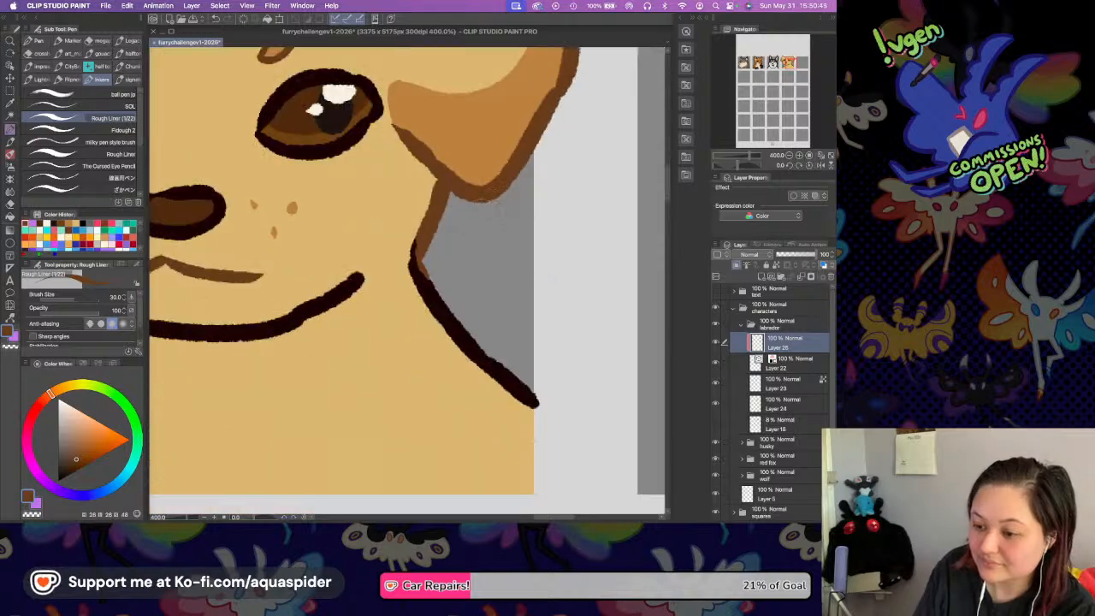
{"action": "mouse_move", "coordinate": [414, 240]}
{"action": "left_mouse_down"}
{"action": "mouse_move", "coordinate": [425, 288]}
{"action": "mouse_move", "coordinate": [511, 378]}
{"action": "left_mouse_up"}
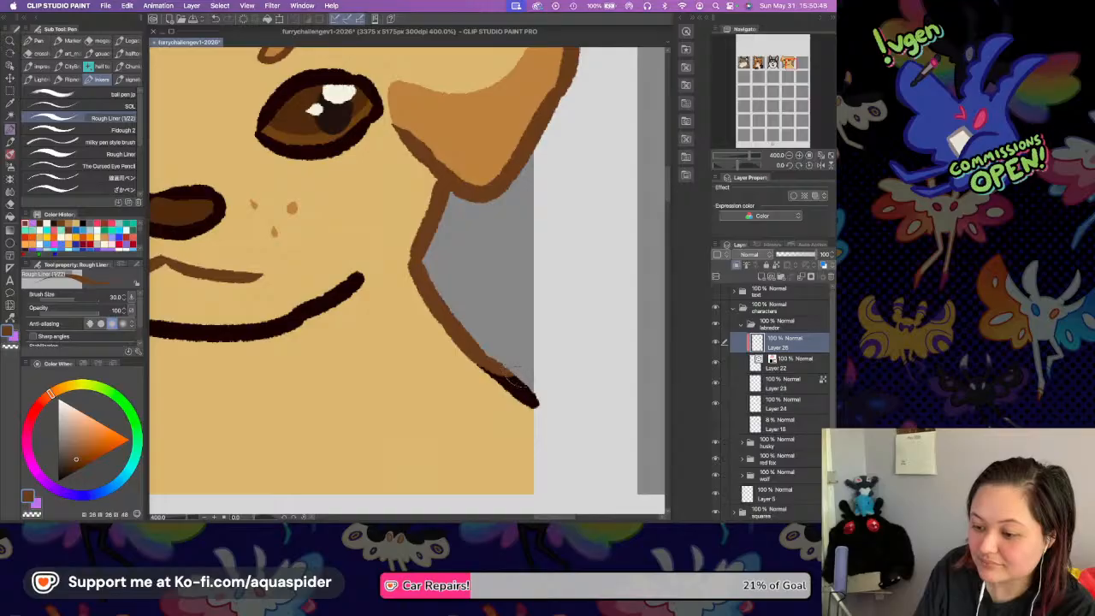
{"action": "left_click_drag", "start_coordinate": [490, 374], "coordinate": [534, 397]}
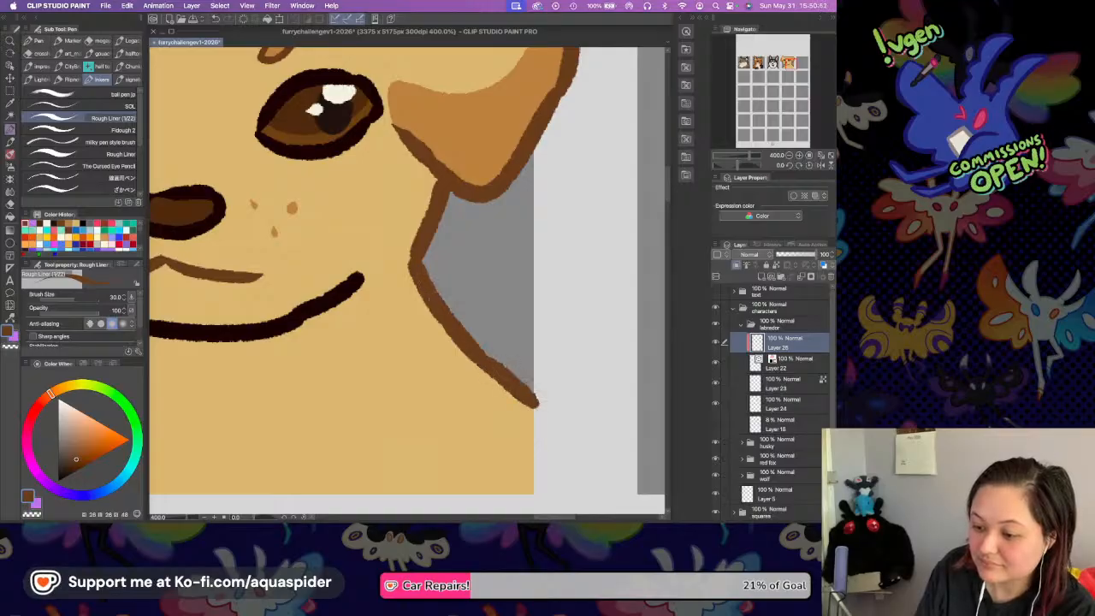
Recolour the left cheek and jaw outline, the left neck line and the shoulder line with the brown.
{"action": "left_click_drag", "start_coordinate": [452, 257], "coordinate": [725, 213]}
{"action": "mouse_move", "coordinate": [310, 171]}
{"action": "left_mouse_down"}
{"action": "mouse_move", "coordinate": [306, 202]}
{"action": "mouse_move", "coordinate": [344, 265]}
{"action": "mouse_move", "coordinate": [314, 184]}
{"action": "mouse_move", "coordinate": [319, 242]}
{"action": "mouse_move", "coordinate": [409, 284]}
{"action": "left_mouse_up"}
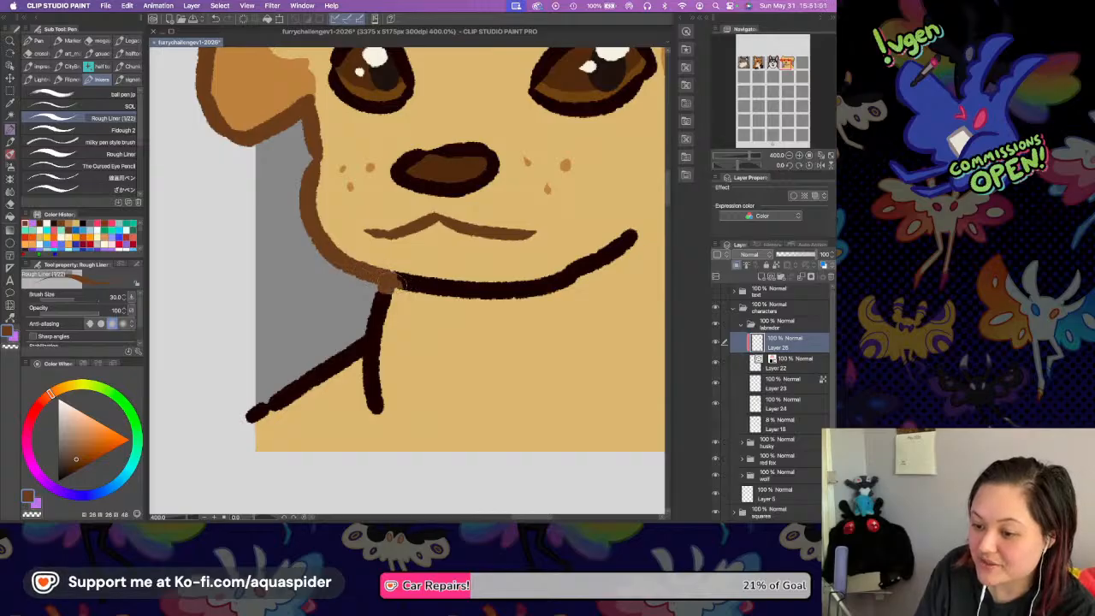
{"action": "left_click_drag", "start_coordinate": [395, 284], "coordinate": [575, 286]}
{"action": "mouse_move", "coordinate": [399, 277]}
{"action": "left_mouse_down"}
{"action": "mouse_move", "coordinate": [561, 284]}
{"action": "mouse_move", "coordinate": [634, 244]}
{"action": "mouse_move", "coordinate": [567, 267]}
{"action": "left_mouse_up"}
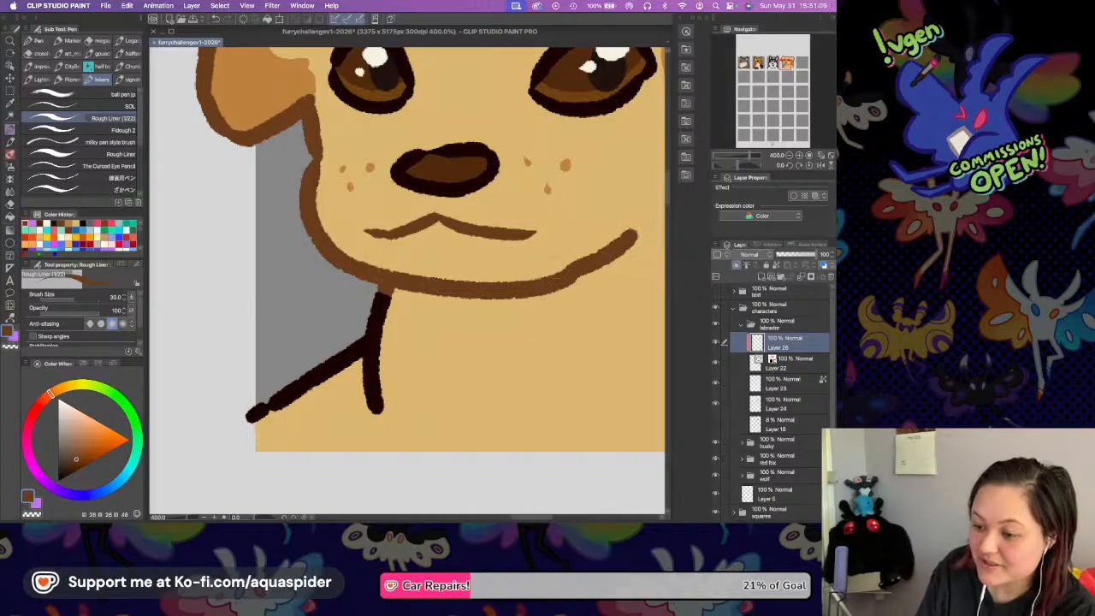
{"action": "left_click_drag", "start_coordinate": [385, 290], "coordinate": [374, 412]}
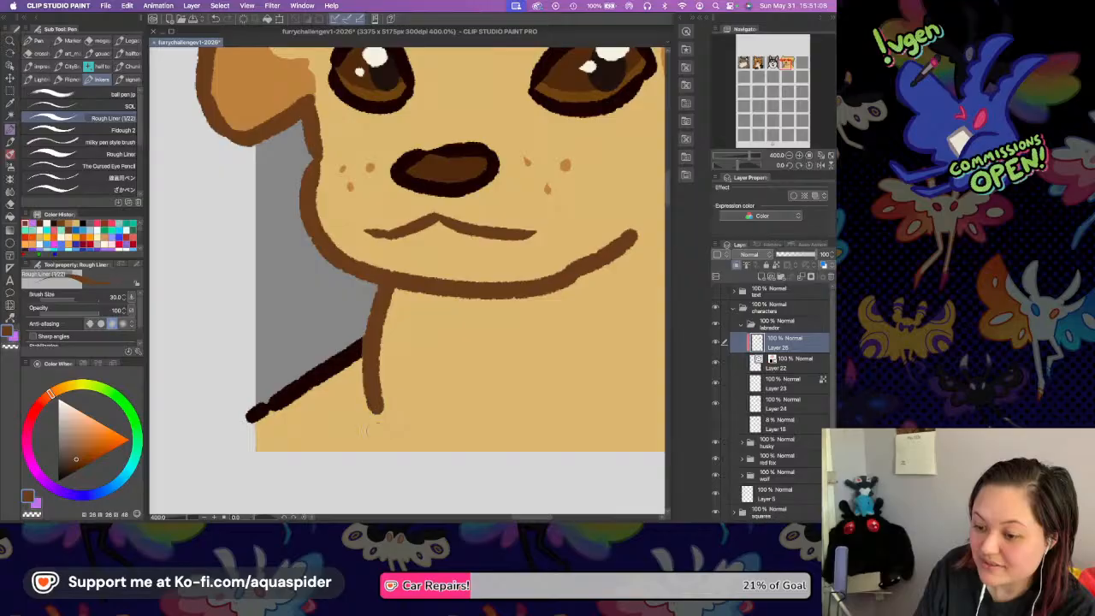
{"action": "left_click_drag", "start_coordinate": [357, 351], "coordinate": [245, 419]}
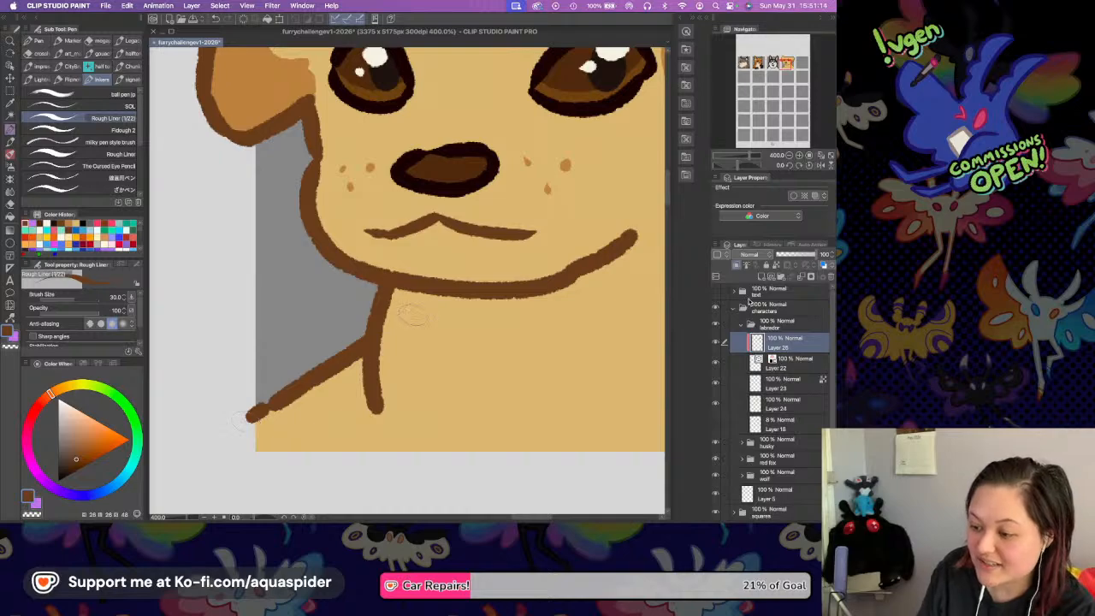
Merge Layer 24 with Layer 23 in the labrador folder and collapse the folder.
{"action": "left_click", "coordinate": [780, 387]}
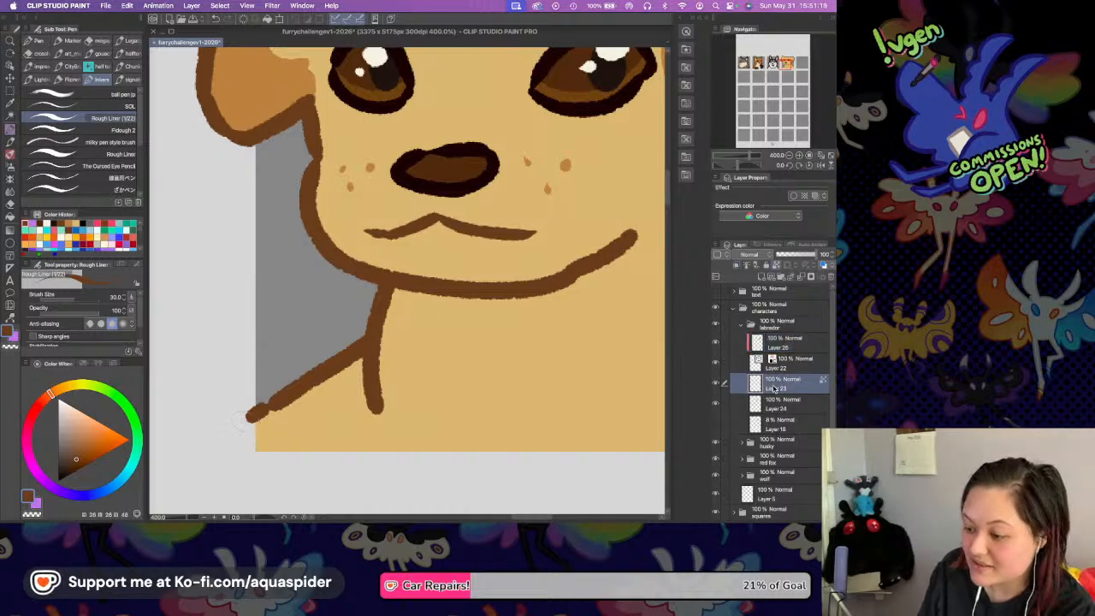
{"action": "left_click", "coordinate": [778, 406], "text": "shift"}
{"action": "left_click", "coordinate": [746, 325]}
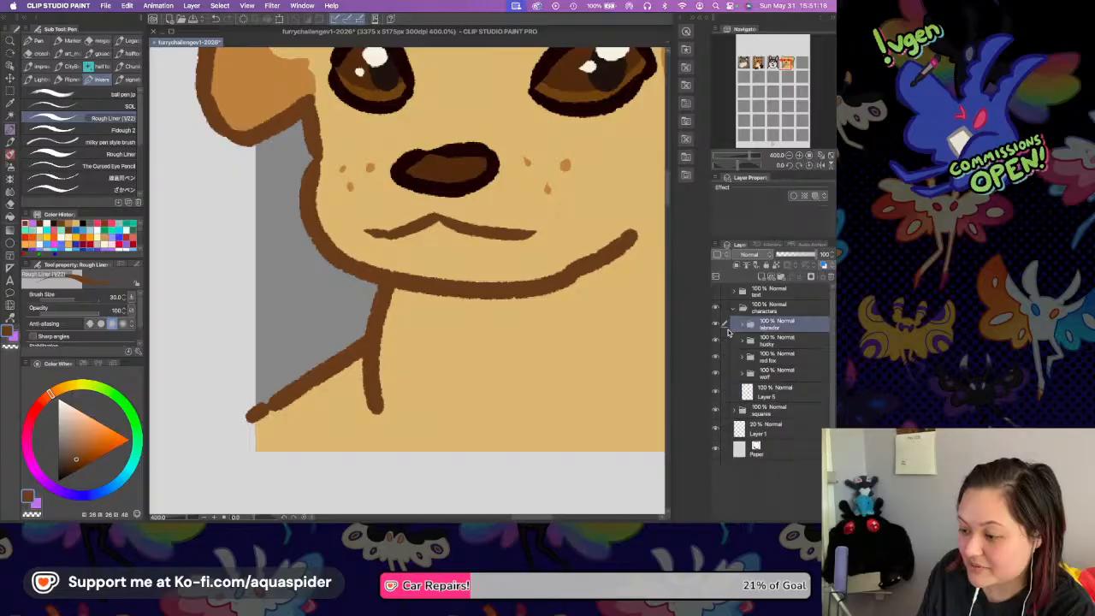
{"action": "left_click", "coordinate": [719, 326]}
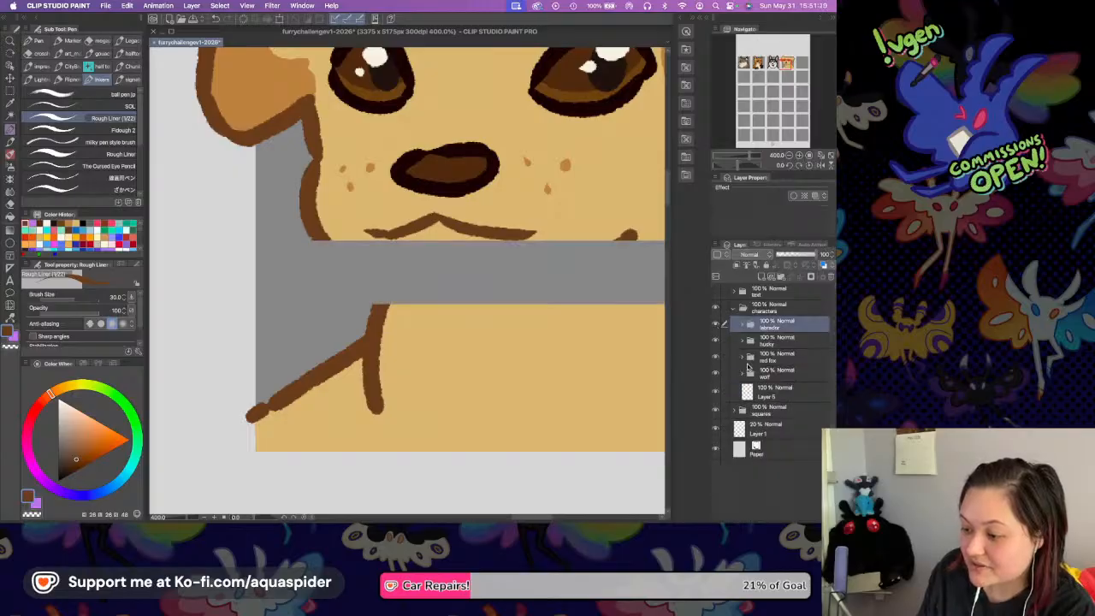
Merge Layer 11 in the wolf folder with the three layers directly below it, and reopen the labrador folder.
{"action": "left_click", "coordinate": [743, 374]}
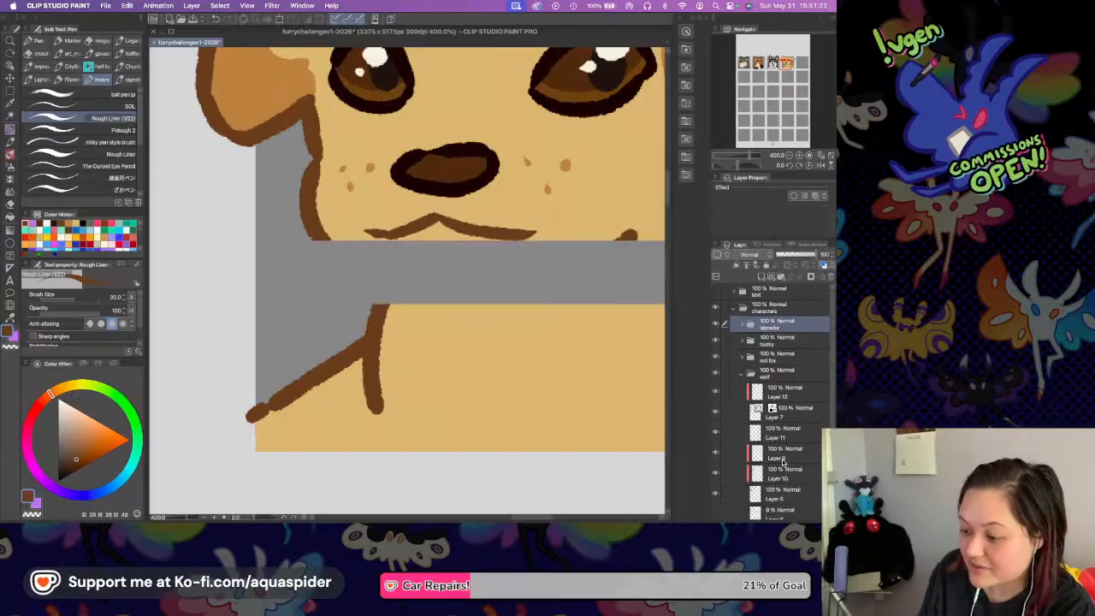
{"action": "left_click", "coordinate": [783, 453]}
{"action": "left_click", "coordinate": [780, 432]}
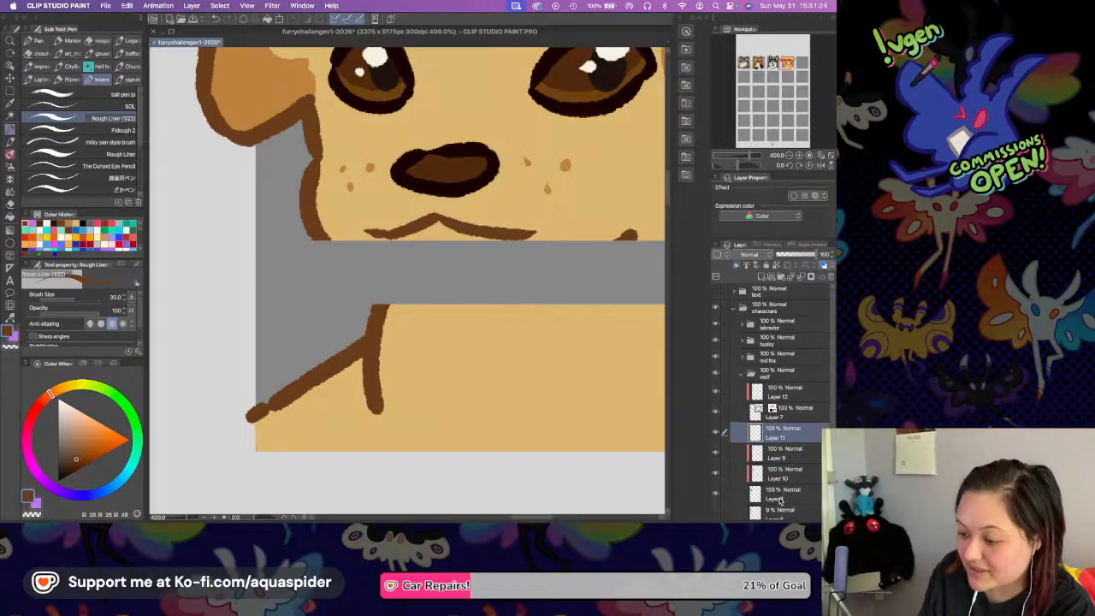
{"action": "left_click", "coordinate": [779, 499], "text": "shift"}
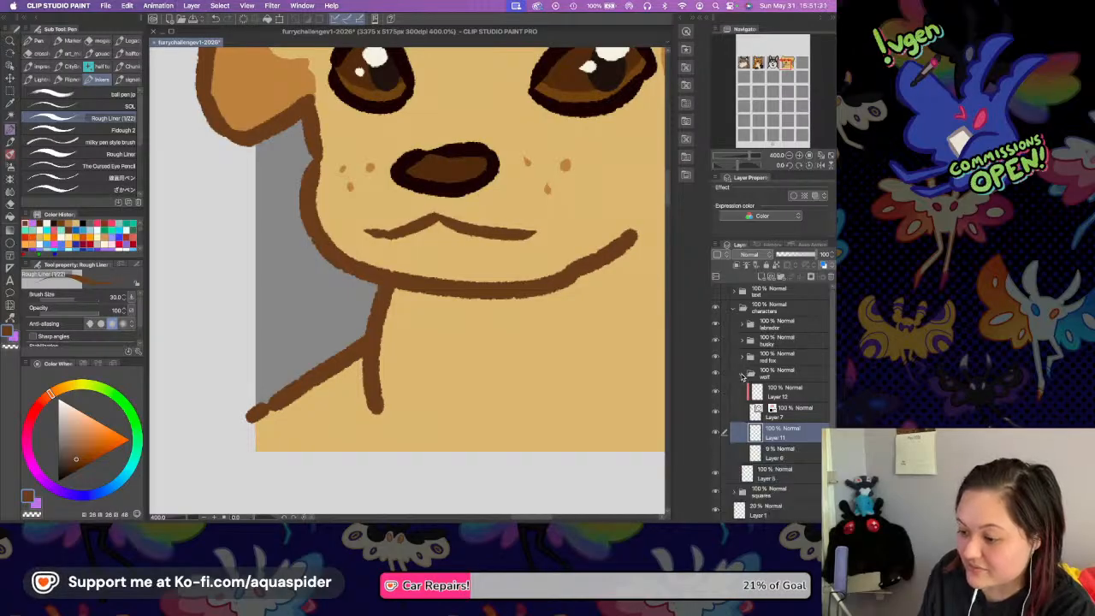
{"action": "left_click", "coordinate": [745, 324]}
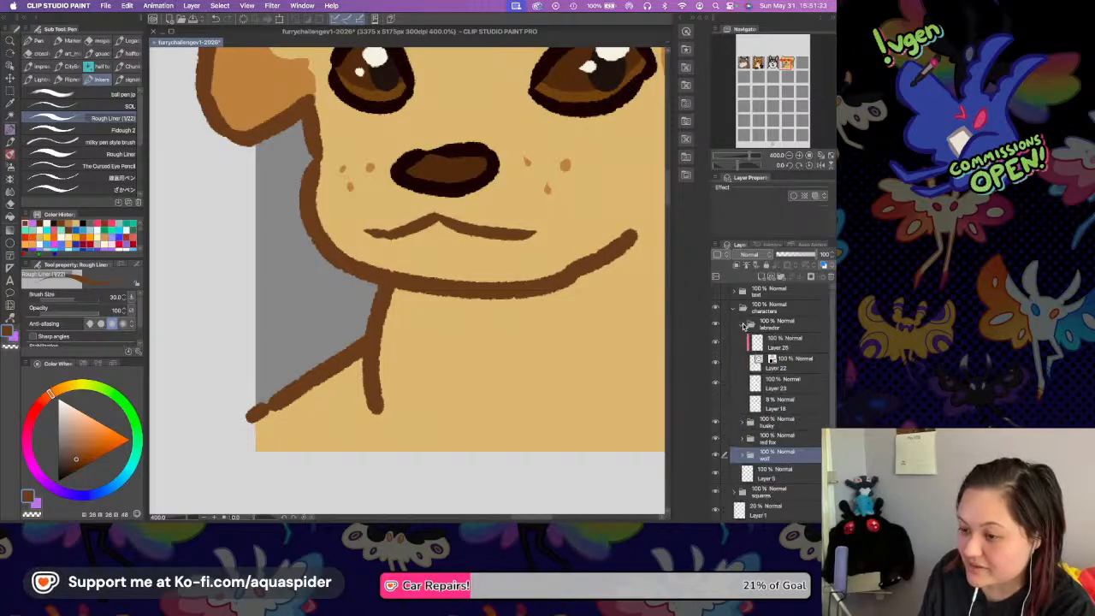
Save the file, fit the whole page in view and make the text folder visible.
{"action": "key", "text": "super+s"}
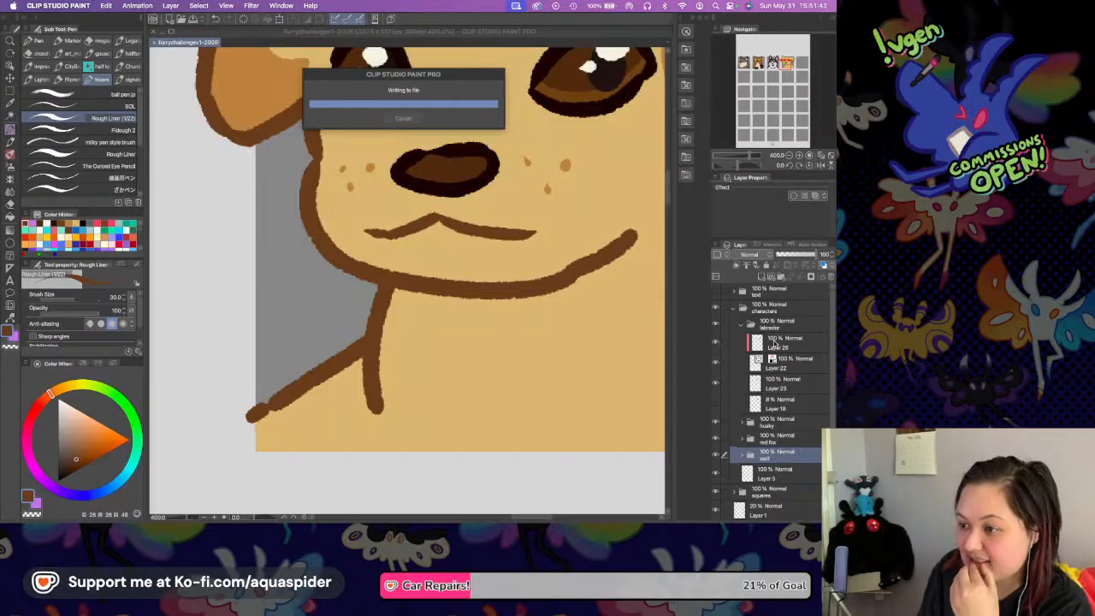
{"action": "left_click", "coordinate": [820, 156]}
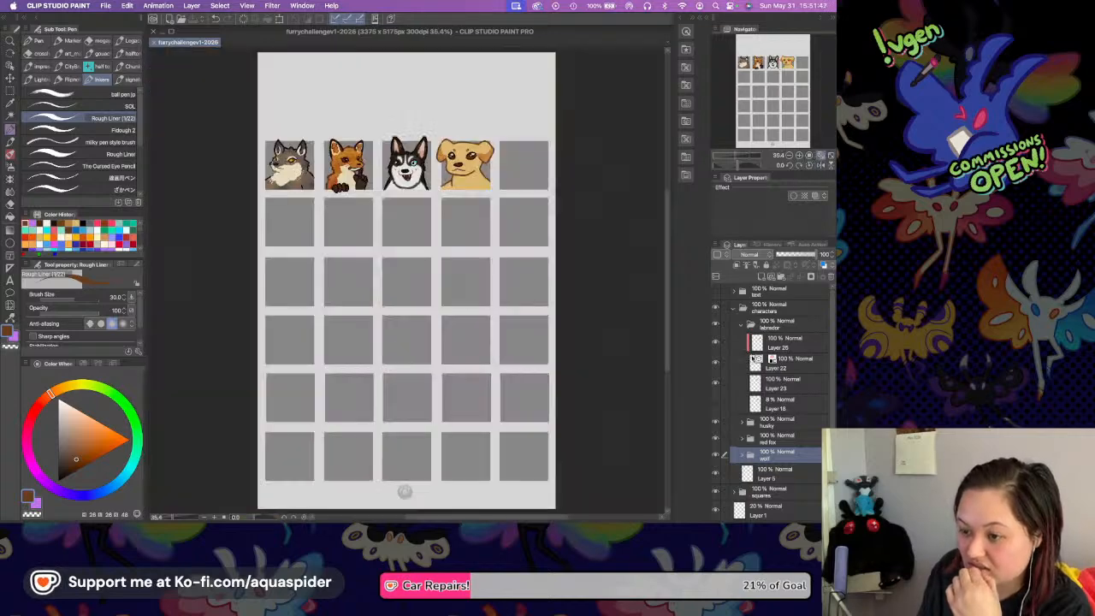
{"action": "left_click", "coordinate": [715, 290]}
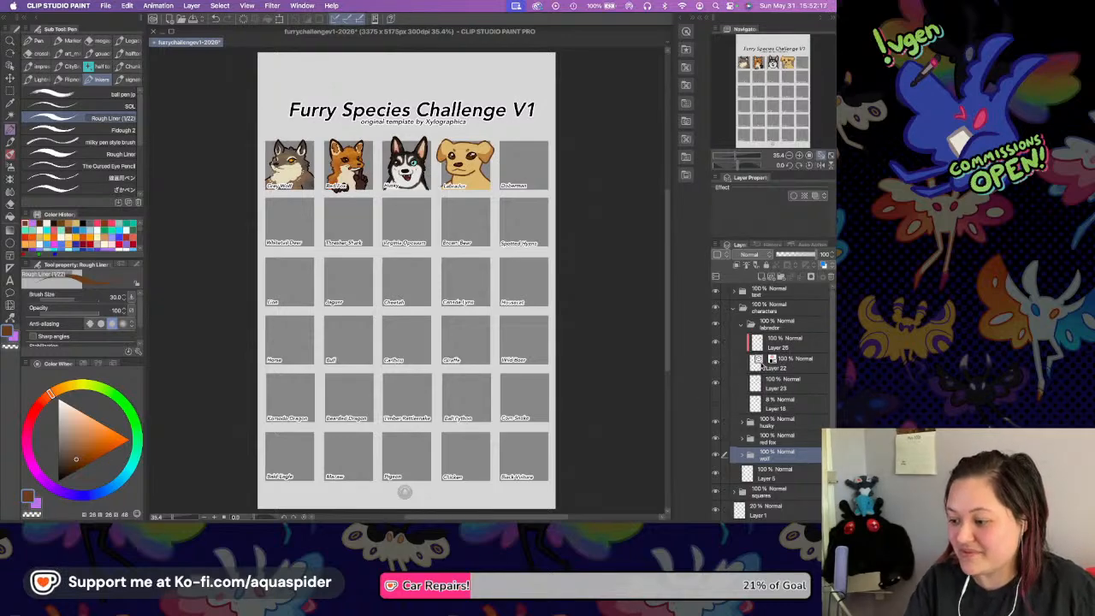
Add a new folder above the labrador folder in the characters group, create an empty layer inside it and save the file.
{"action": "left_click", "coordinate": [740, 324]}
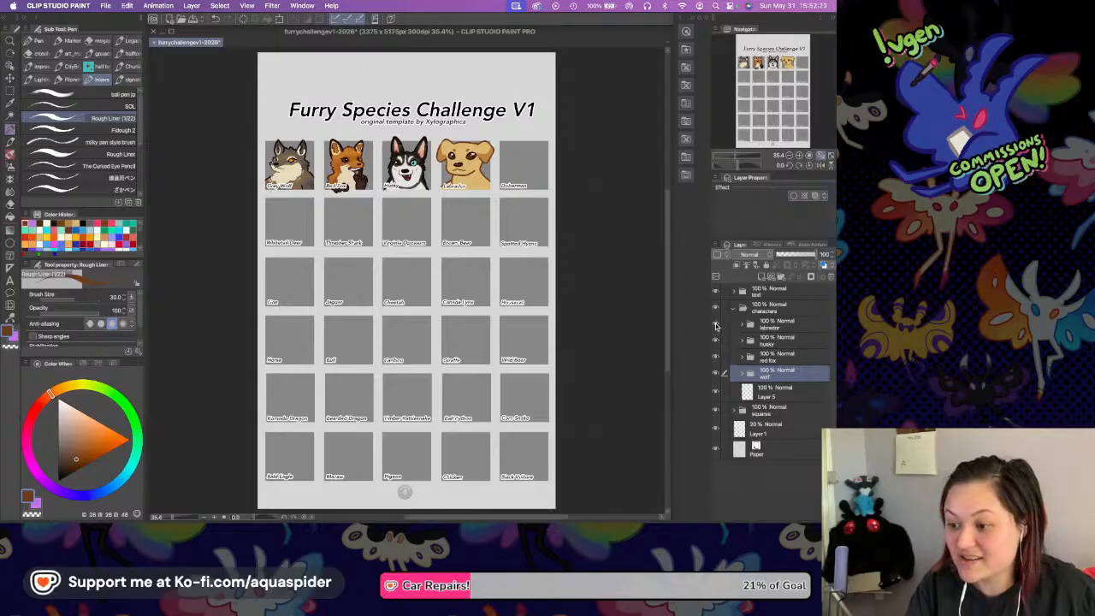
{"action": "left_click", "coordinate": [782, 337]}
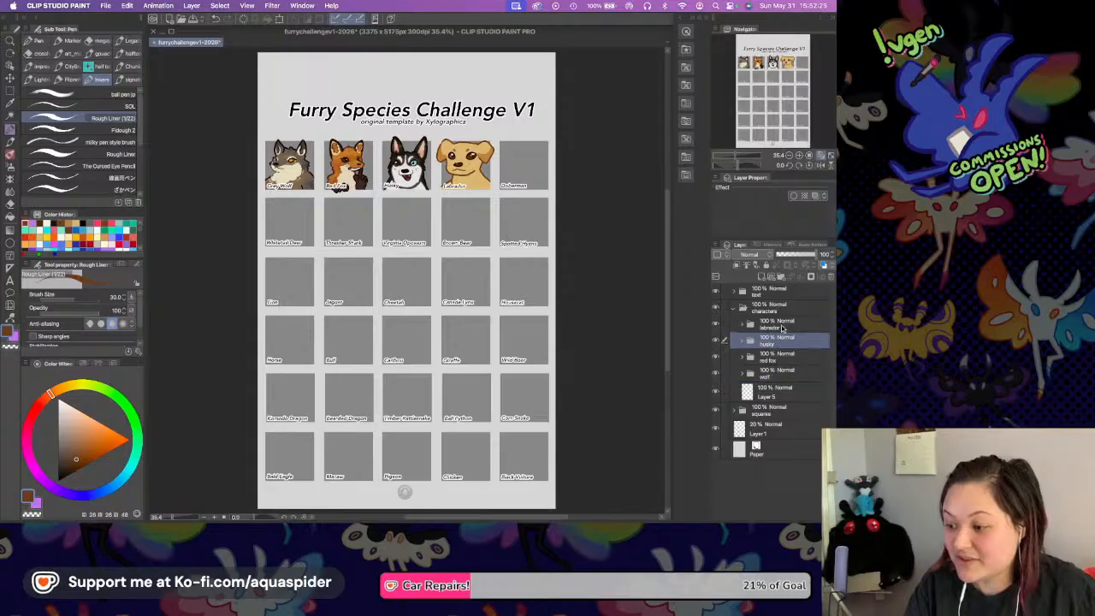
{"action": "left_click", "coordinate": [782, 329]}
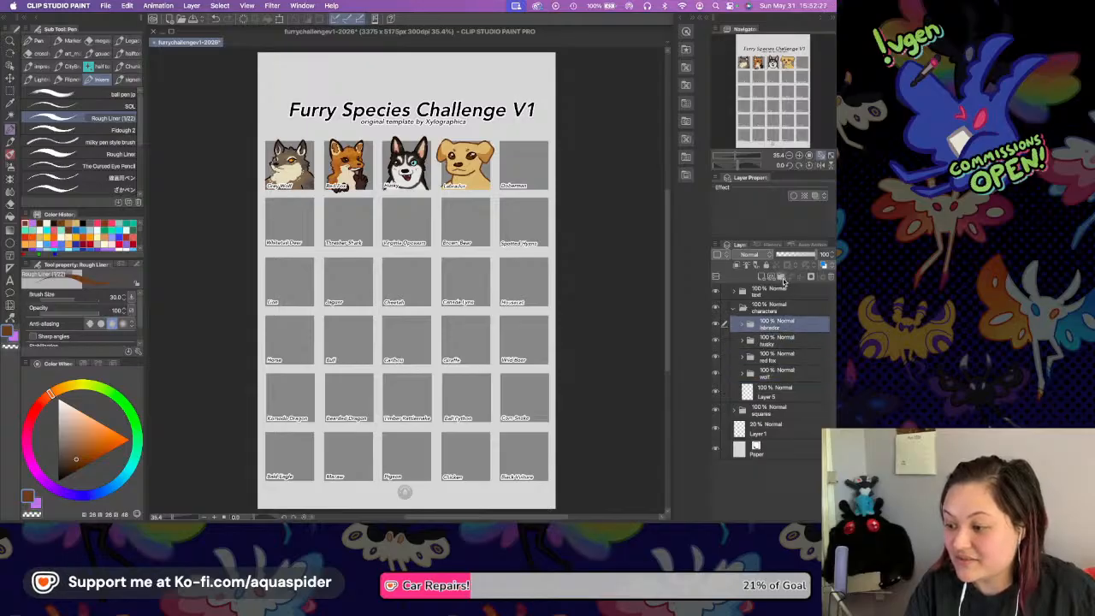
{"action": "left_click", "coordinate": [760, 278]}
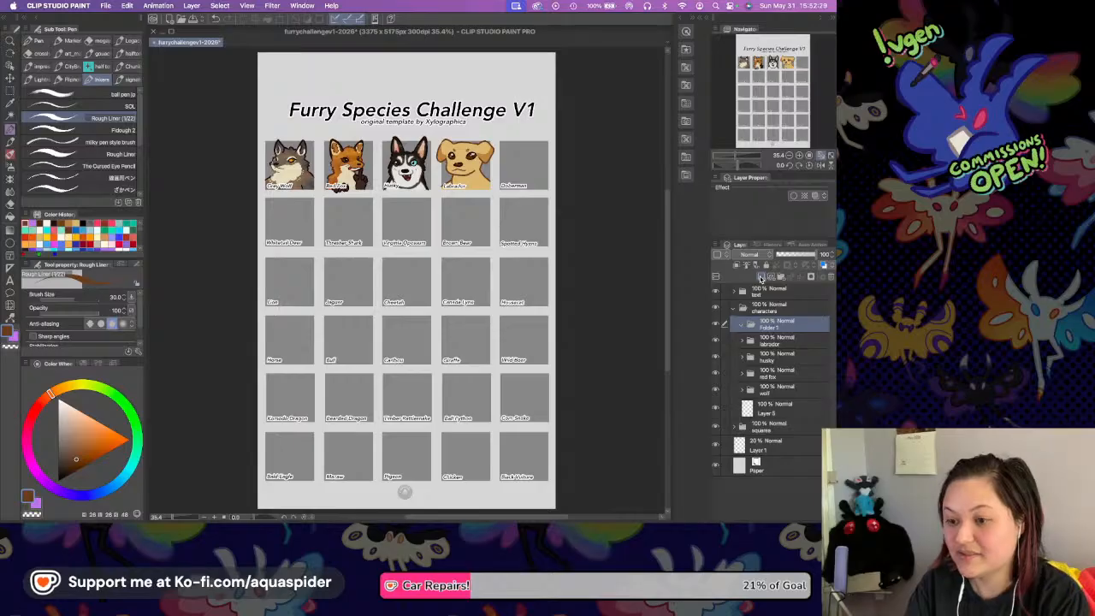
{"action": "left_click", "coordinate": [759, 278]}
{"action": "key", "text": "super+s"}
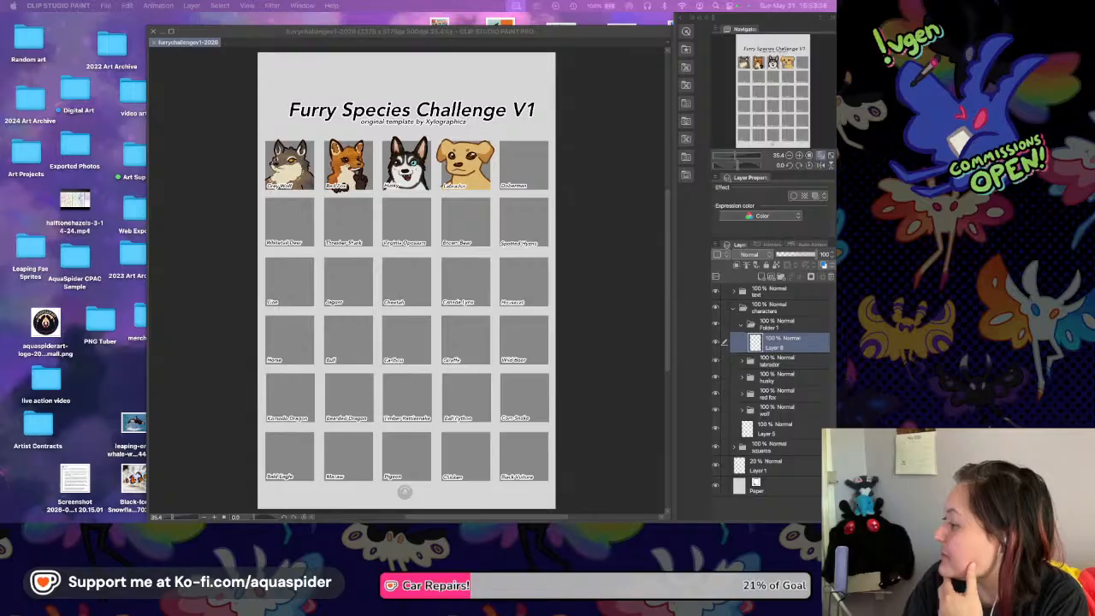
Open the text folder and select the Doberman label's text layer.
{"action": "left_click", "coordinate": [733, 307]}
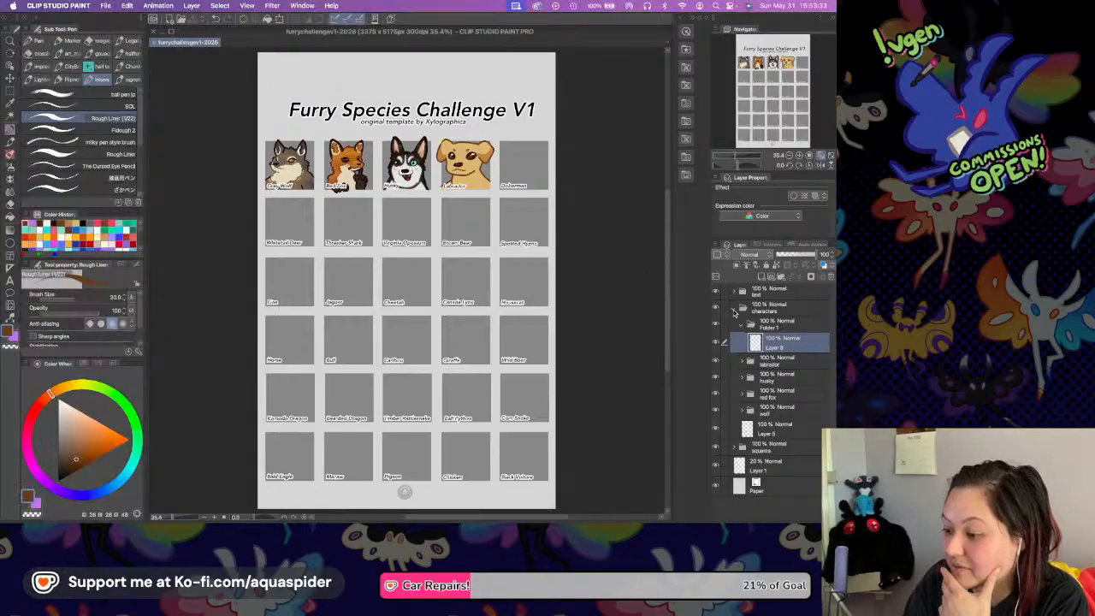
{"action": "left_click", "coordinate": [733, 307]}
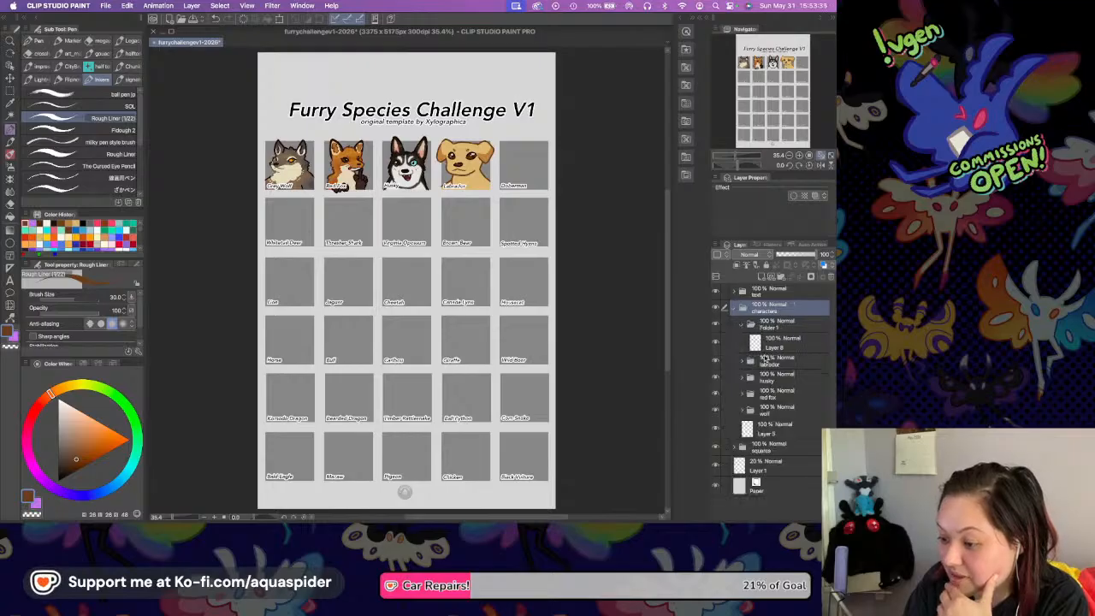
{"action": "left_click", "coordinate": [733, 291]}
{"action": "scroll", "coordinate": [782, 385], "scroll_direction": "down", "scroll_amount": 8}
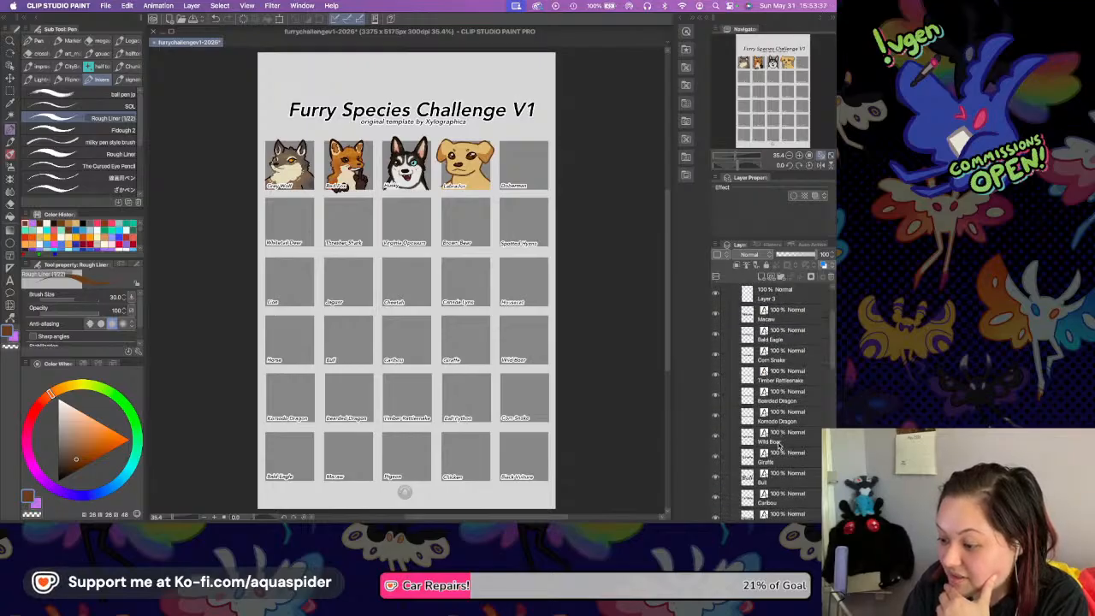
{"action": "scroll", "coordinate": [788, 425], "scroll_direction": "down", "scroll_amount": 5}
{"action": "scroll", "coordinate": [788, 413], "scroll_direction": "down", "scroll_amount": 3}
{"action": "scroll", "coordinate": [788, 413], "scroll_direction": "up", "scroll_amount": 8}
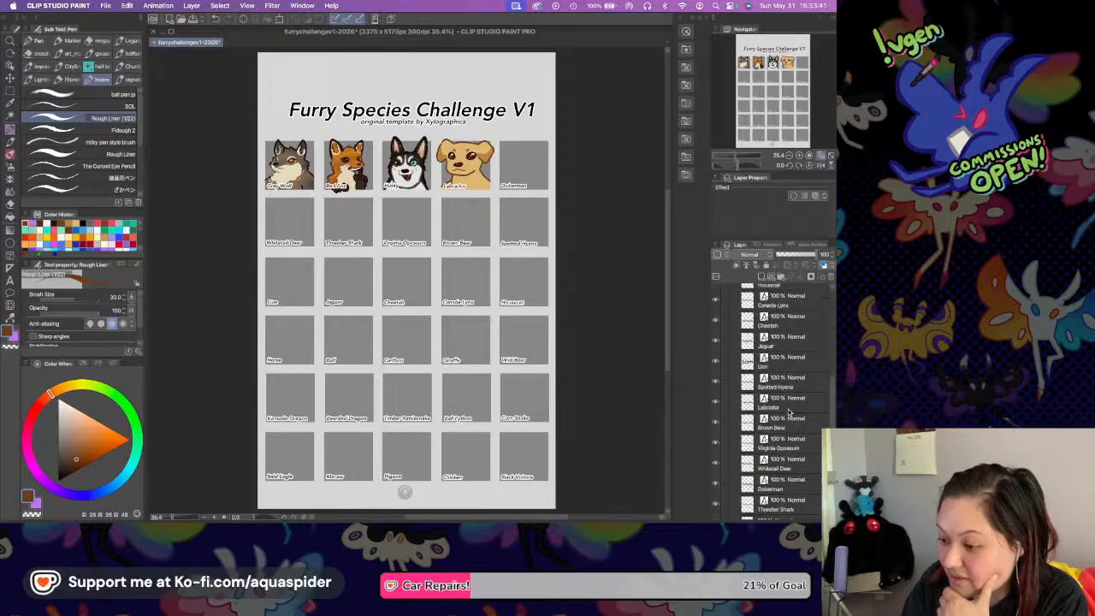
{"action": "left_click", "coordinate": [779, 485]}
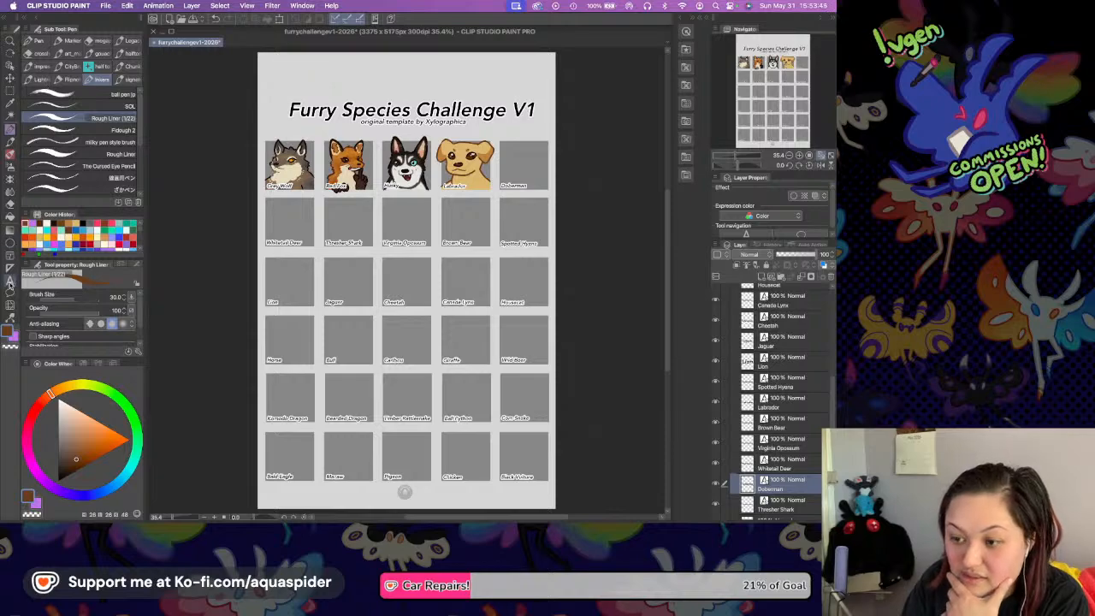
Correct the label's spelling to "Dobermann", collapse the text folder and save the file.
{"action": "key", "text": "t"}
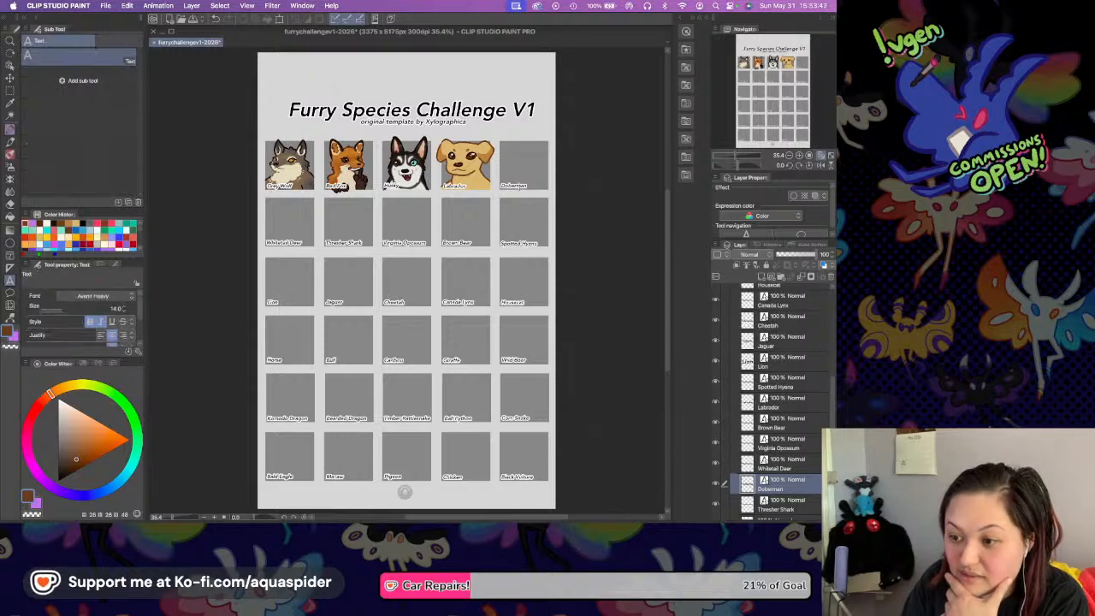
{"action": "left_click", "coordinate": [540, 242]}
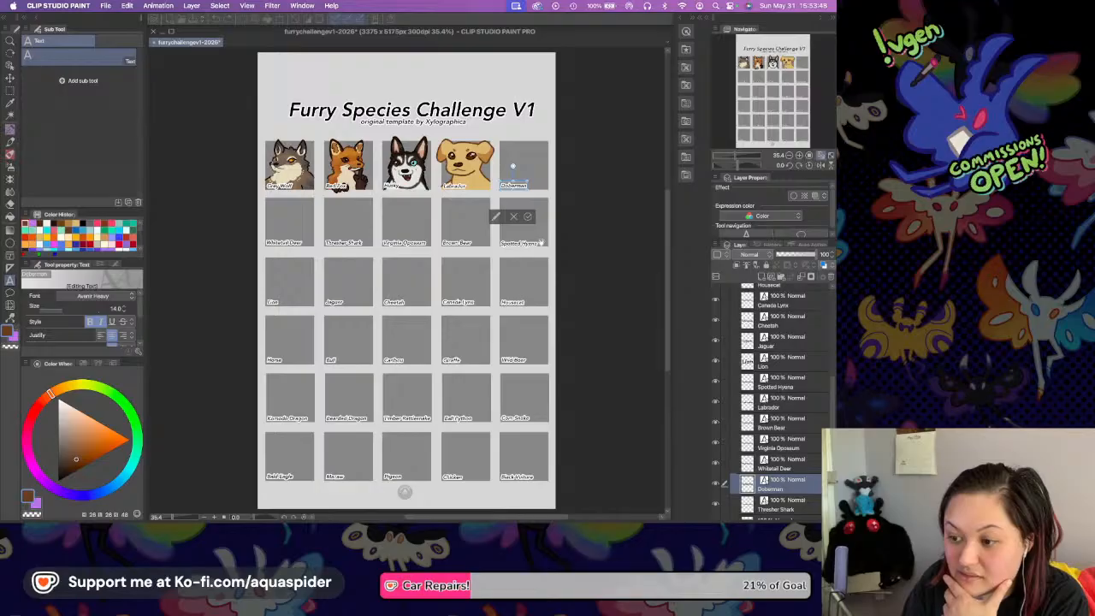
{"action": "type", "text": "n"}
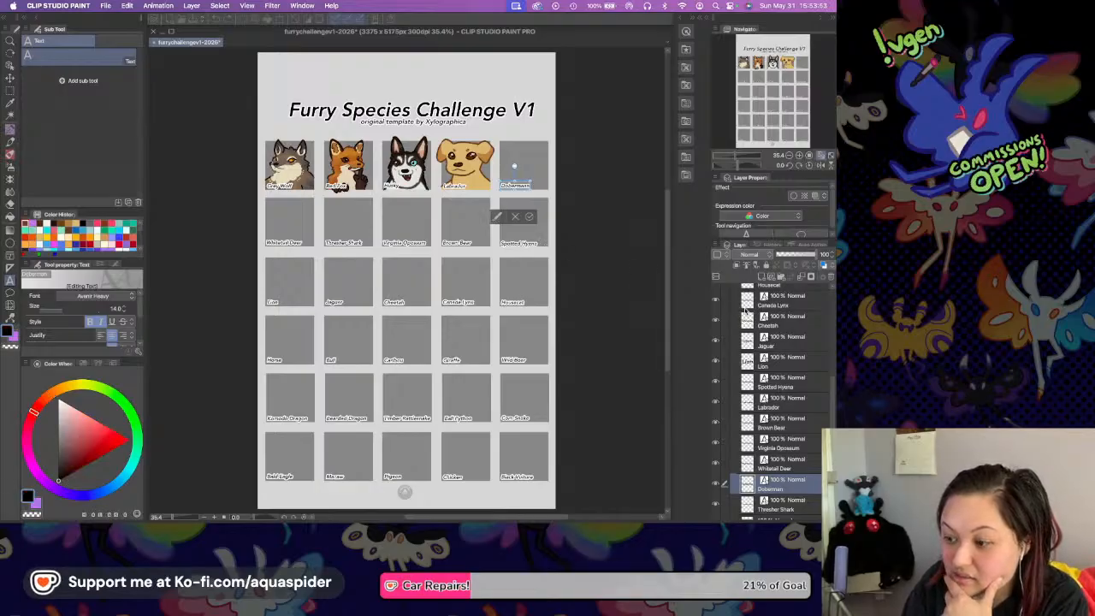
{"action": "left_click", "coordinate": [812, 316]}
{"action": "scroll", "coordinate": [782, 318], "scroll_direction": "up", "scroll_amount": 5}
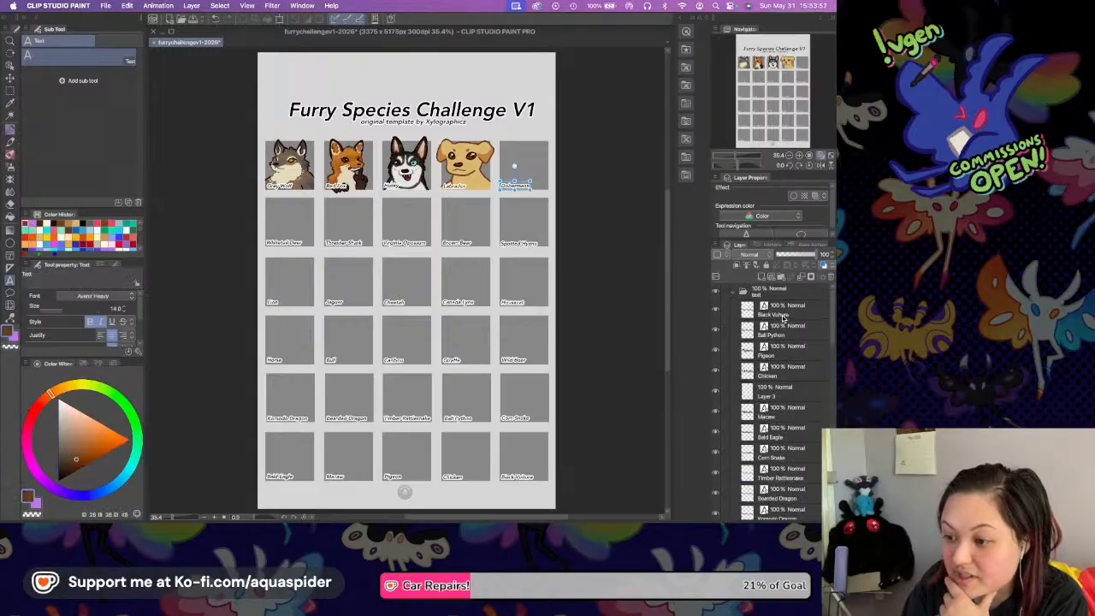
{"action": "left_click", "coordinate": [731, 296]}
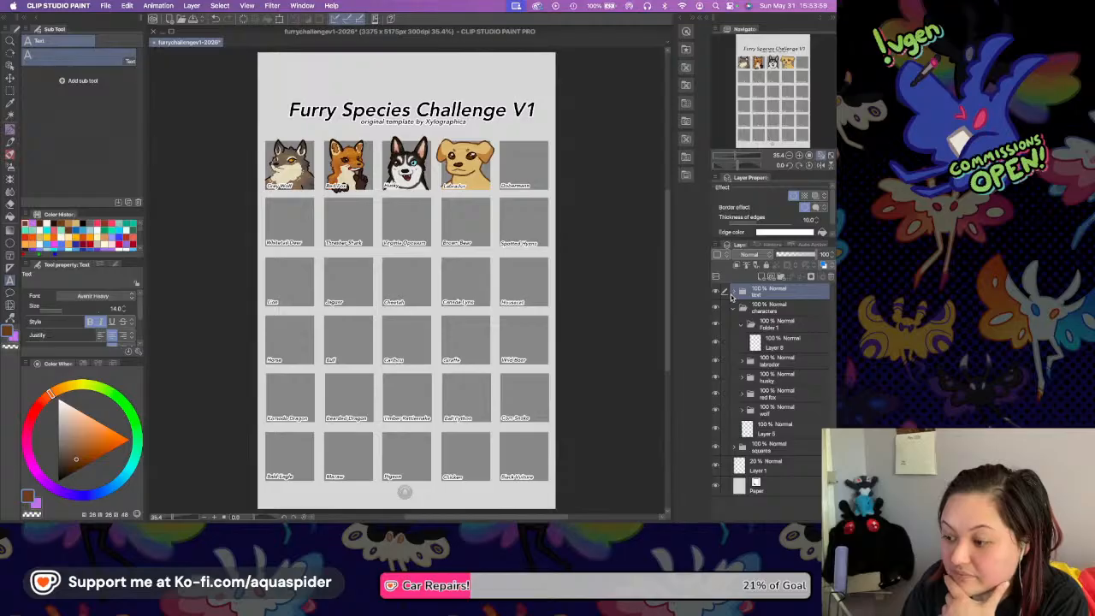
{"action": "key", "text": "super+s"}
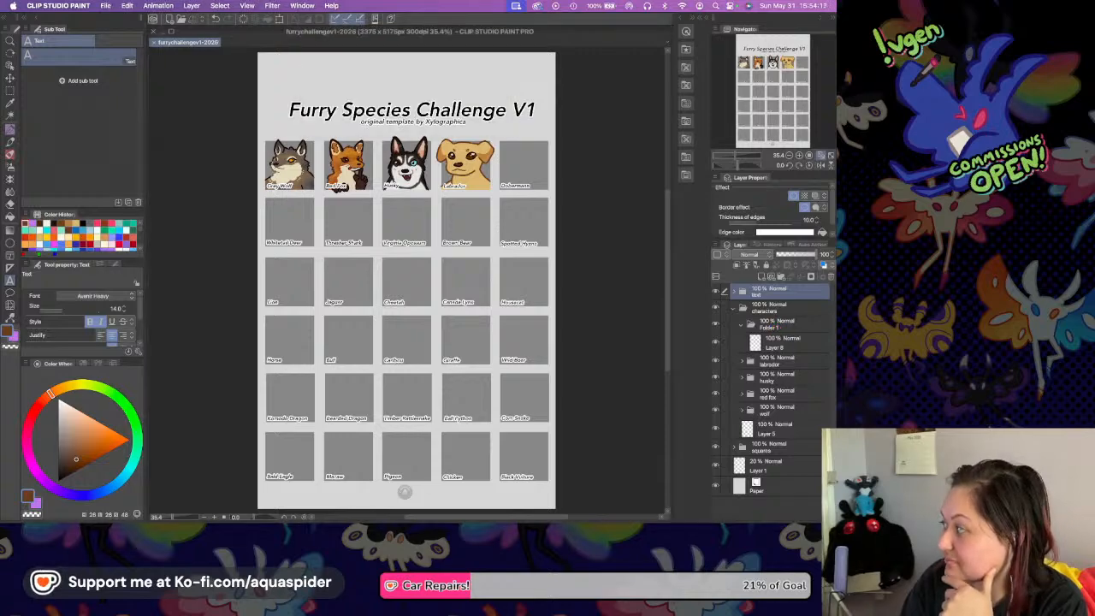
{"action": "key", "text": "super+Tab"}
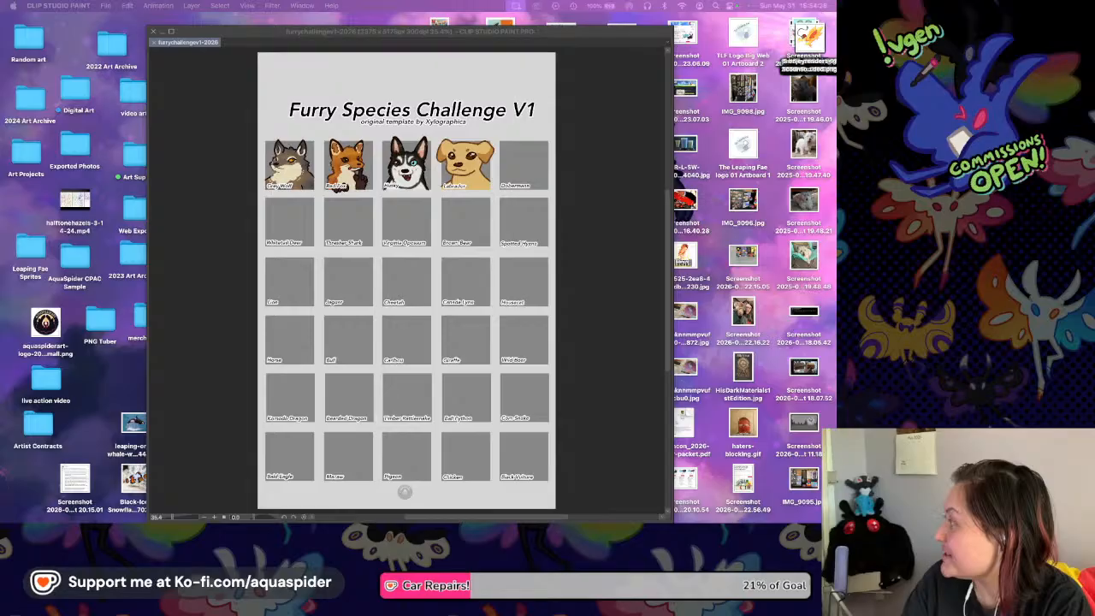
{"action": "left_click", "coordinate": [589, 183]}
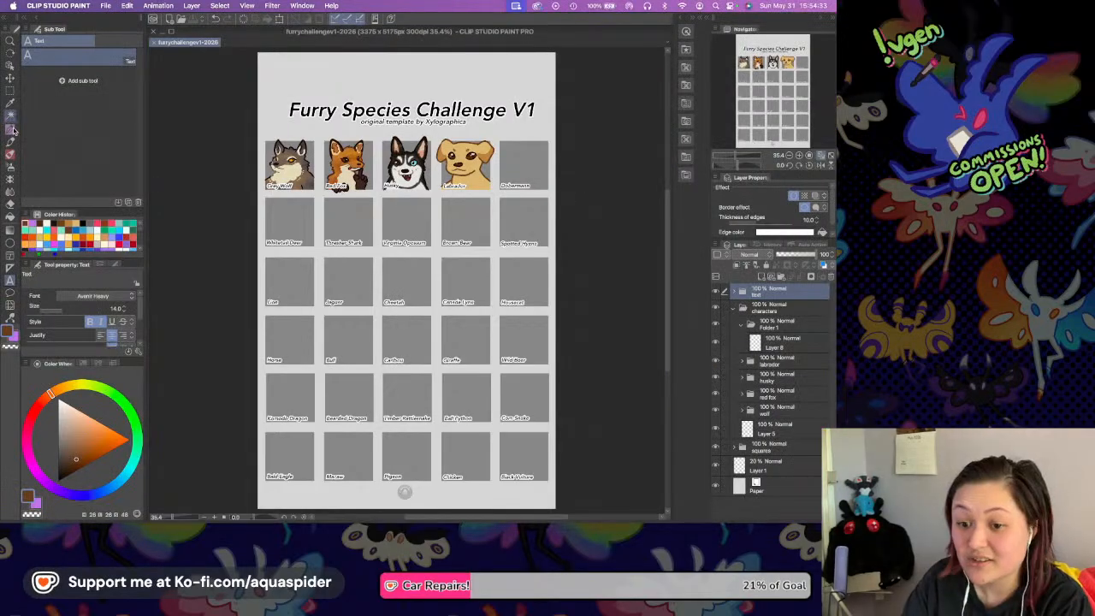
Choose the Rough Liner pen with black as the drawing colour and select the empty layer inside Folder 1.
{"action": "key", "text": "p"}
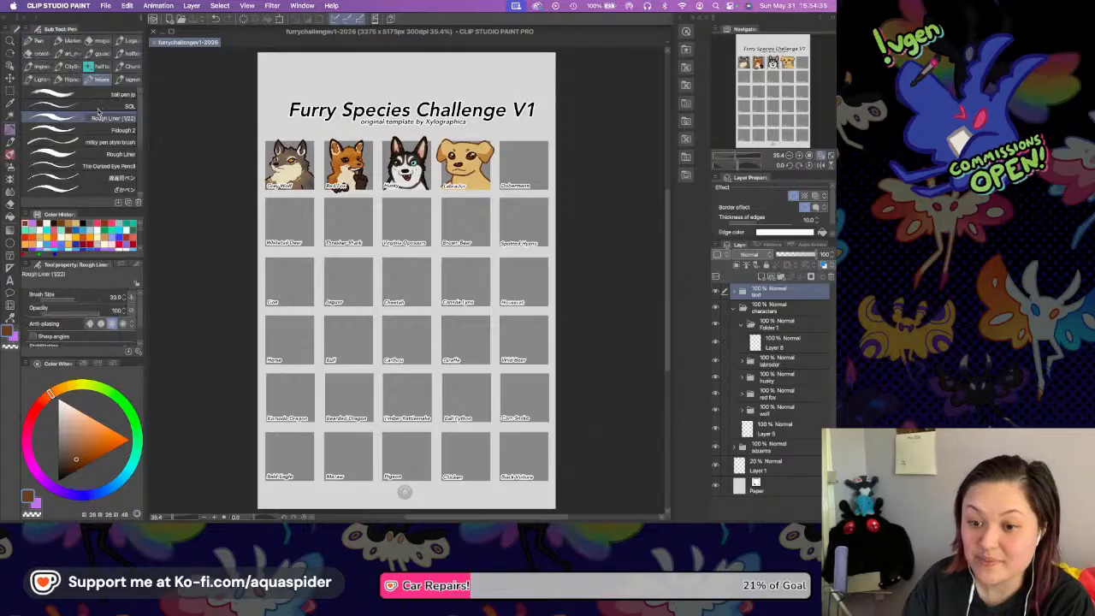
{"action": "left_click", "coordinate": [59, 480]}
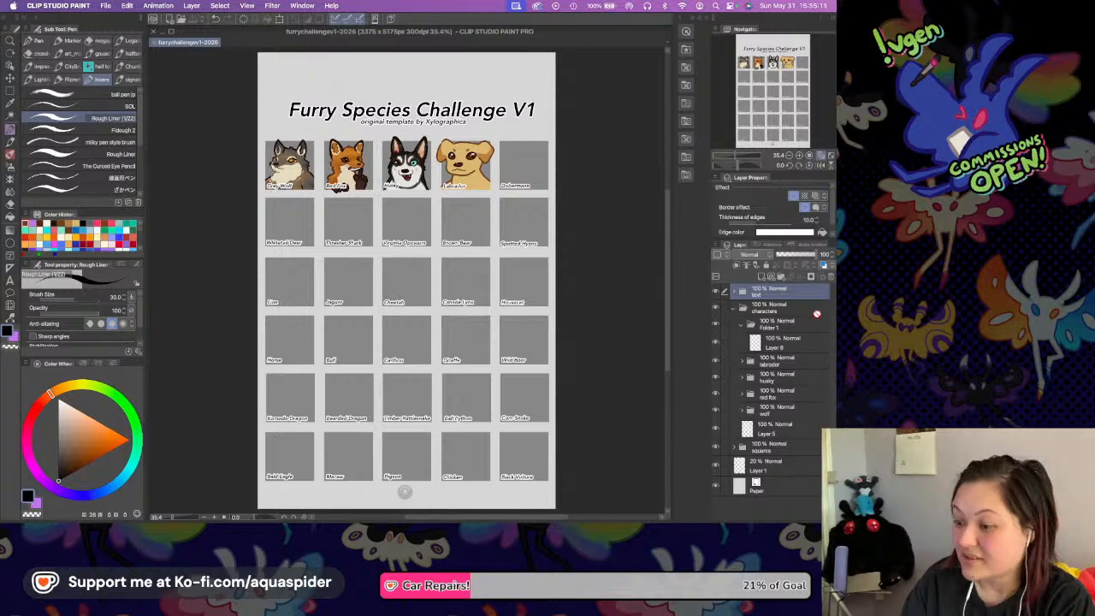
{"action": "left_click", "coordinate": [799, 341]}
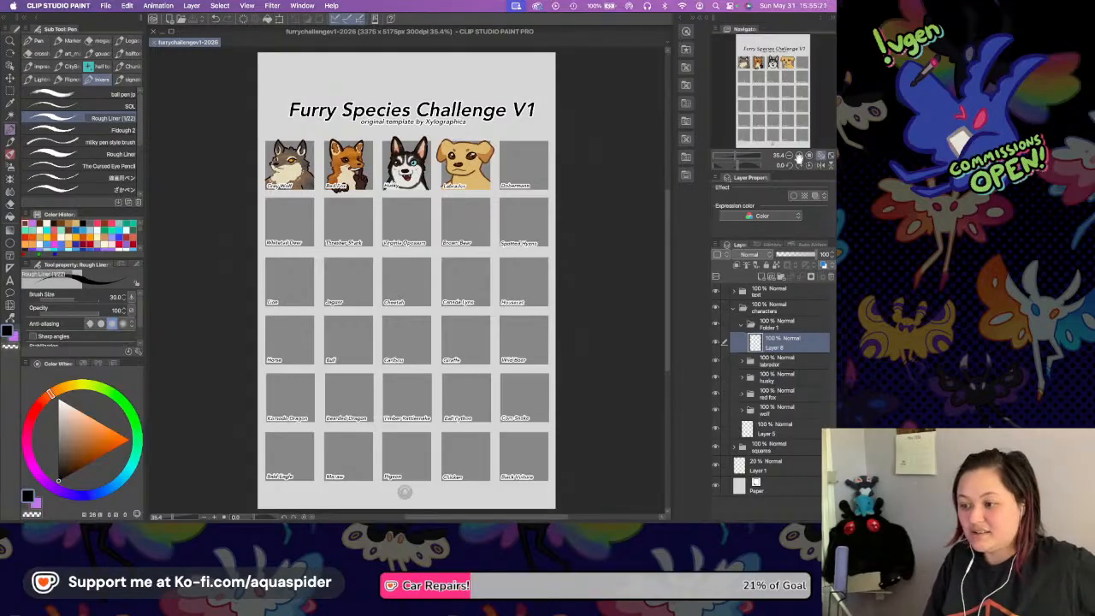
Rename Folder 1 in the characters group as "dobermann" and bring the Dobermann square into view at 150% zoom.
{"action": "left_click", "coordinate": [799, 156]}
{"action": "left_click", "coordinate": [798, 156]}
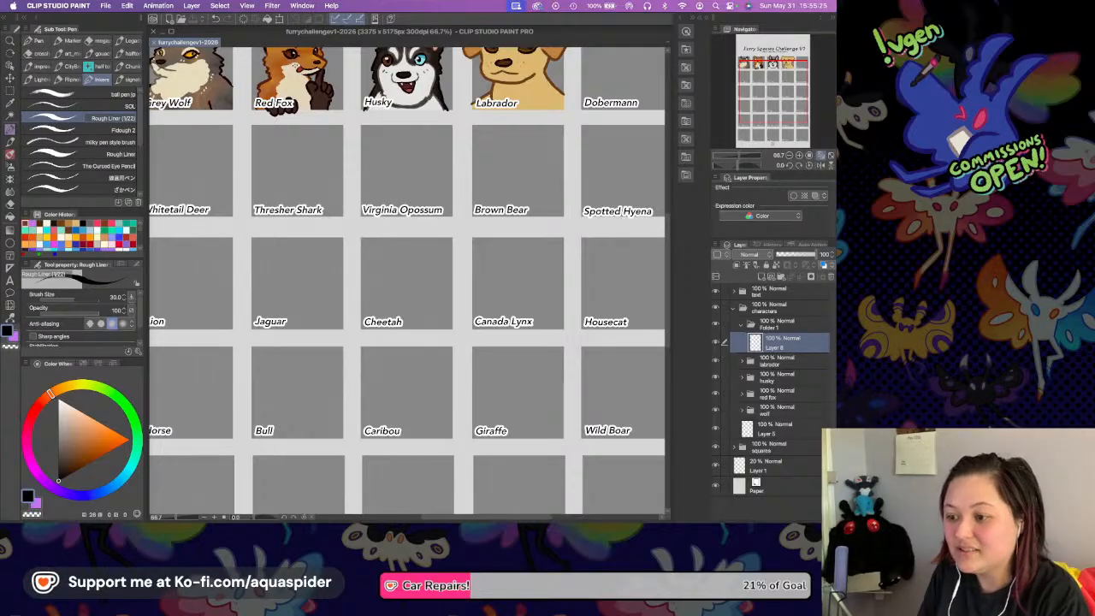
{"action": "scroll", "coordinate": [537, 196], "scroll_direction": "right", "scroll_amount": 3}
{"action": "scroll", "coordinate": [513, 218], "scroll_direction": "up", "scroll_amount": 2}
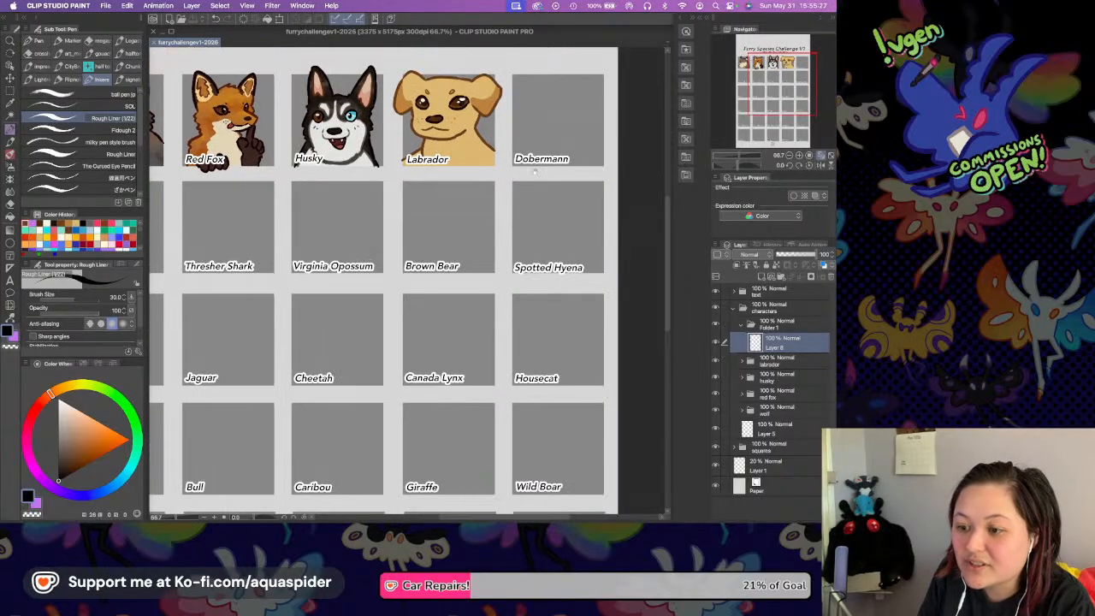
{"action": "scroll", "coordinate": [523, 189], "scroll_direction": "up", "scroll_amount": 3}
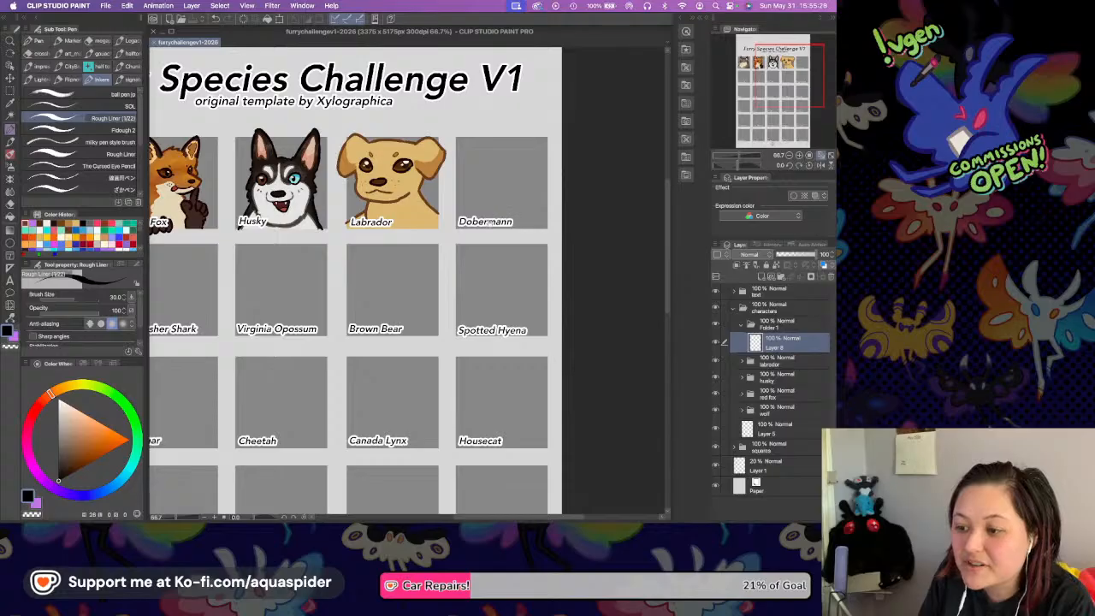
{"action": "scroll", "coordinate": [488, 235], "scroll_direction": "right", "scroll_amount": 3}
{"action": "scroll", "coordinate": [462, 261], "scroll_direction": "up", "scroll_amount": 2}
{"action": "left_click", "coordinate": [799, 156]}
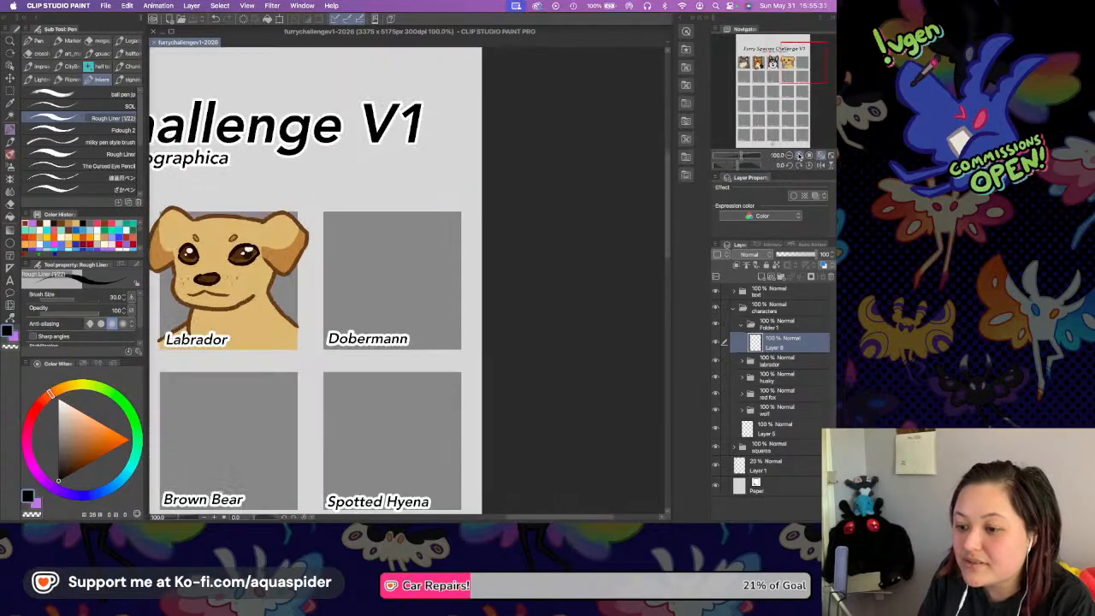
{"action": "left_click", "coordinate": [799, 156]}
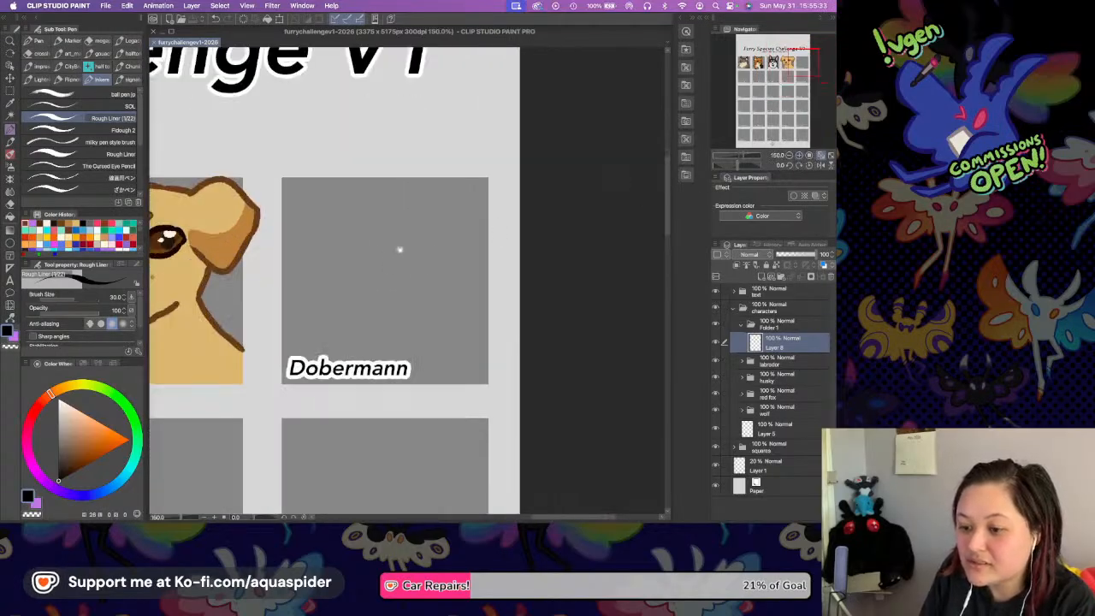
{"action": "scroll", "coordinate": [397, 247], "scroll_direction": "up", "scroll_amount": 1}
{"action": "scroll", "coordinate": [397, 246], "scroll_direction": "left", "scroll_amount": 1}
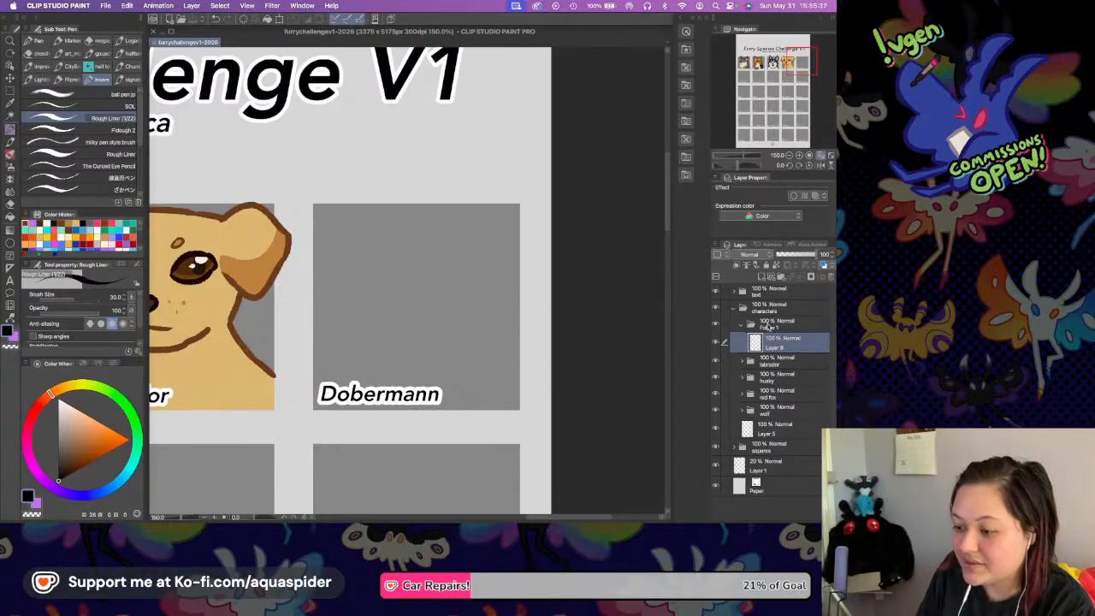
{"action": "left_click", "coordinate": [767, 329]}
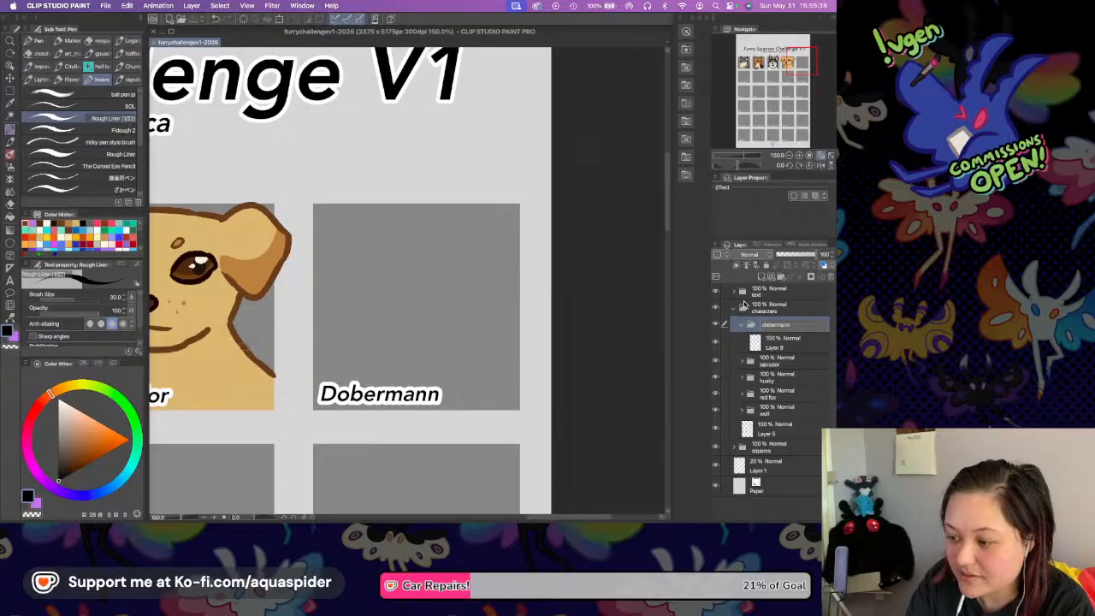
{"action": "key", "text": "Return"}
Select the empty layer in the dobermann folder, hide the text folder and save the file.
{"action": "left_click", "coordinate": [773, 337]}
{"action": "left_click", "coordinate": [716, 292]}
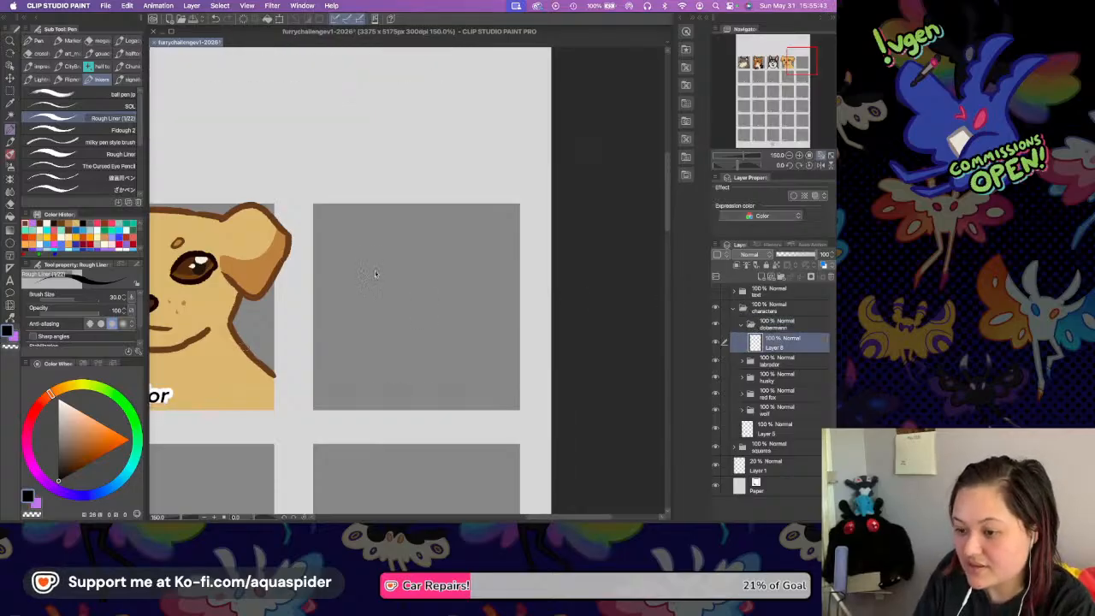
{"action": "key", "text": "super+s"}
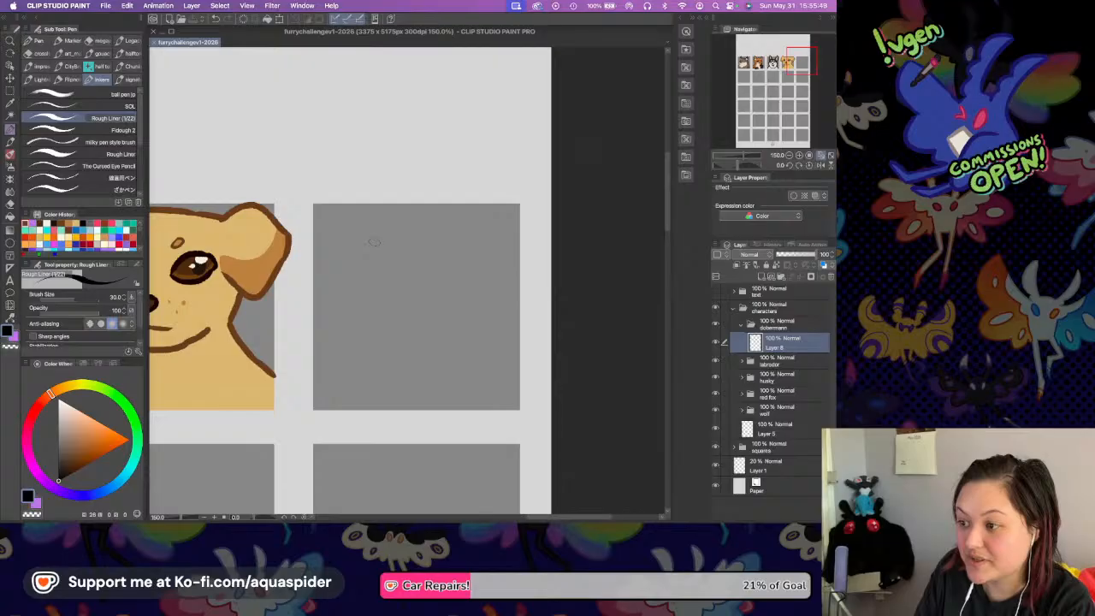
{"action": "mouse_move", "coordinate": [376, 234]}
{"action": "left_mouse_down"}
{"action": "mouse_move", "coordinate": [395, 332]}
{"action": "mouse_move", "coordinate": [453, 310]}
{"action": "left_mouse_up"}
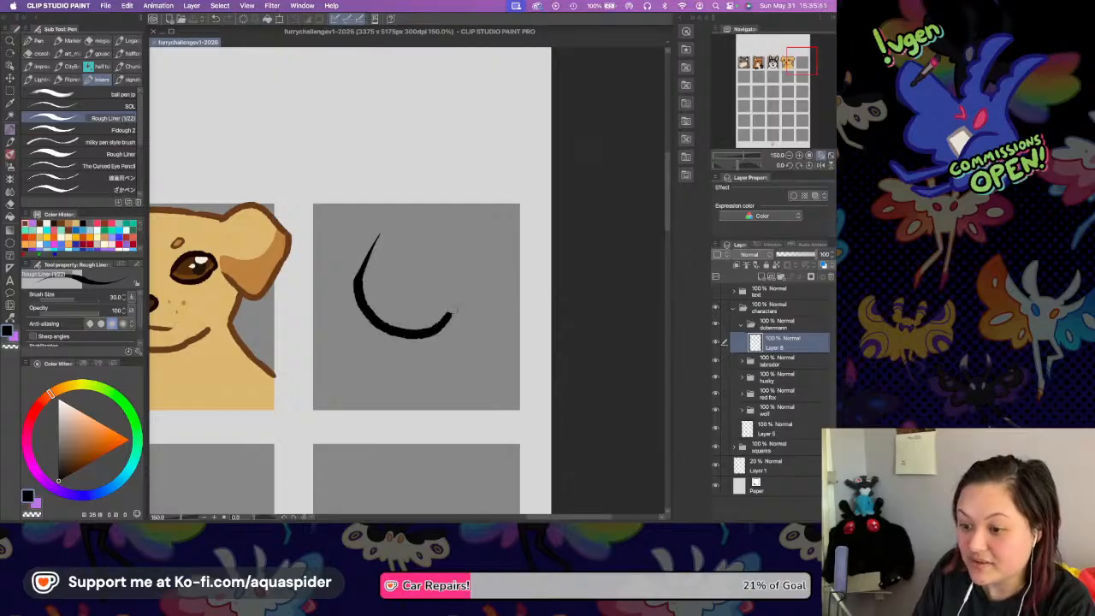
{"action": "mouse_move", "coordinate": [364, 266]}
{"action": "left_mouse_down"}
{"action": "mouse_move", "coordinate": [390, 221]}
{"action": "mouse_move", "coordinate": [474, 254]}
{"action": "mouse_move", "coordinate": [444, 318]}
{"action": "left_mouse_up"}
{"action": "key", "text": "super+z"}
{"action": "key", "text": "super+z"}
{"action": "key", "text": "super+z"}
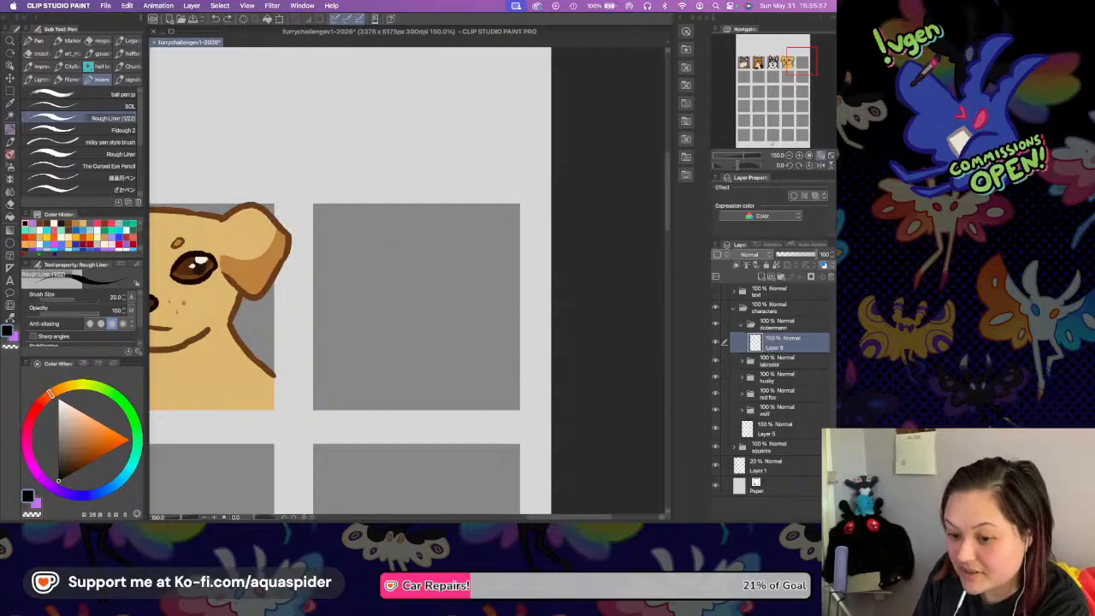
Sketch a rough black circle for the Dobermann's head inside its square, using a brush size of 20.
{"action": "key", "text": "super+s"}
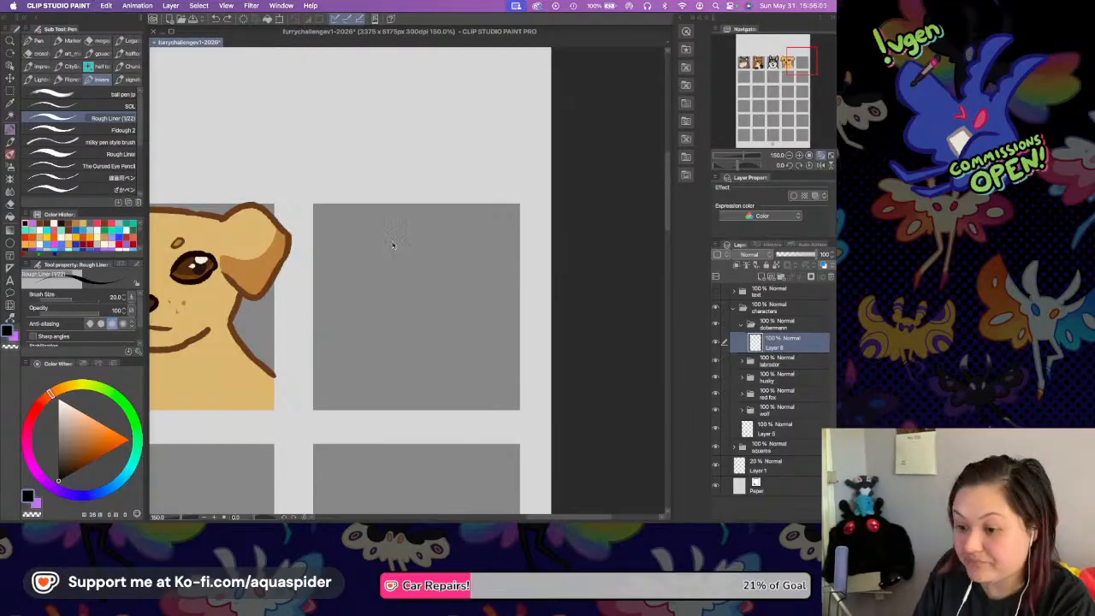
{"action": "mouse_move", "coordinate": [391, 237]}
{"action": "left_mouse_down"}
{"action": "mouse_move", "coordinate": [360, 263]}
{"action": "mouse_move", "coordinate": [386, 340]}
{"action": "left_mouse_up"}
{"action": "left_click_drag", "start_coordinate": [395, 233], "coordinate": [487, 297]}
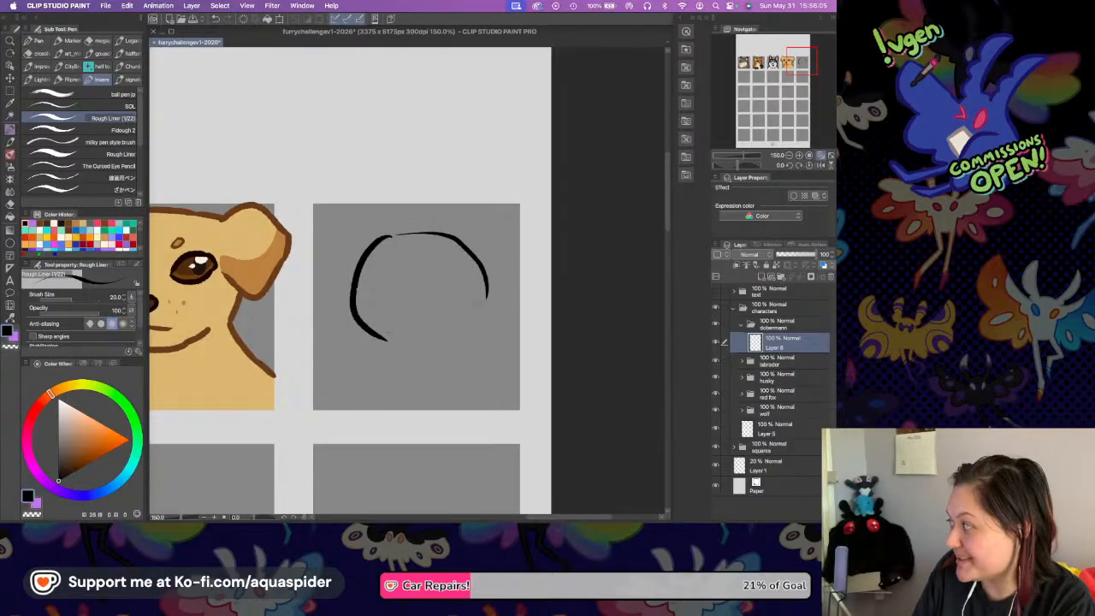
{"action": "mouse_move", "coordinate": [399, 345]}
{"action": "left_mouse_down"}
{"action": "mouse_move", "coordinate": [425, 346]}
{"action": "mouse_move", "coordinate": [488, 315]}
{"action": "left_mouse_up"}
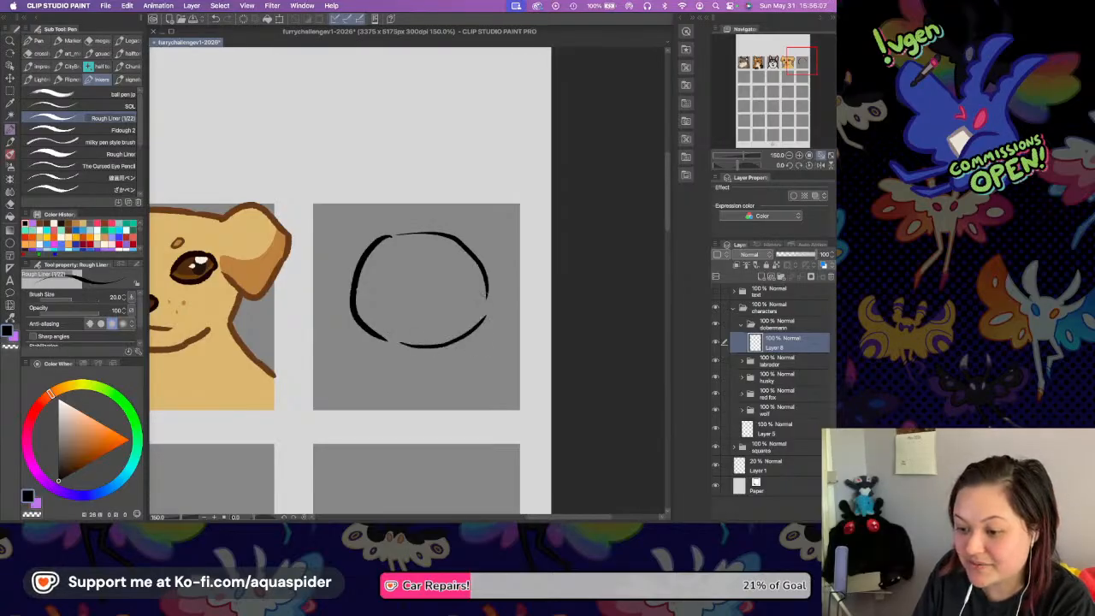
Sketch a large drooping ear on the right of the head circle, with the cheek line beside it.
{"action": "mouse_move", "coordinate": [475, 248]}
{"action": "left_mouse_down"}
{"action": "mouse_move", "coordinate": [526, 255]}
{"action": "mouse_move", "coordinate": [528, 286]}
{"action": "left_mouse_up"}
{"action": "key", "text": "super+z"}
{"action": "mouse_move", "coordinate": [469, 244]}
{"action": "left_mouse_down"}
{"action": "mouse_move", "coordinate": [531, 258]}
{"action": "mouse_move", "coordinate": [530, 323]}
{"action": "left_mouse_up"}
{"action": "left_click_drag", "start_coordinate": [479, 289], "coordinate": [513, 354]}
{"action": "left_click_drag", "start_coordinate": [532, 319], "coordinate": [492, 363]}
Sketch the left ear, the jaw line and the neck and shoulder lines below the head circle.
{"action": "mouse_move", "coordinate": [346, 224]}
{"action": "left_mouse_down"}
{"action": "mouse_move", "coordinate": [311, 314]}
{"action": "mouse_move", "coordinate": [338, 316]}
{"action": "mouse_move", "coordinate": [342, 345]}
{"action": "mouse_move", "coordinate": [376, 360]}
{"action": "mouse_move", "coordinate": [458, 356]}
{"action": "mouse_move", "coordinate": [384, 381]}
{"action": "left_mouse_up"}
{"action": "mouse_move", "coordinate": [488, 354]}
{"action": "left_mouse_down"}
{"action": "mouse_move", "coordinate": [484, 377]}
{"action": "mouse_move", "coordinate": [520, 404]}
{"action": "left_mouse_up"}
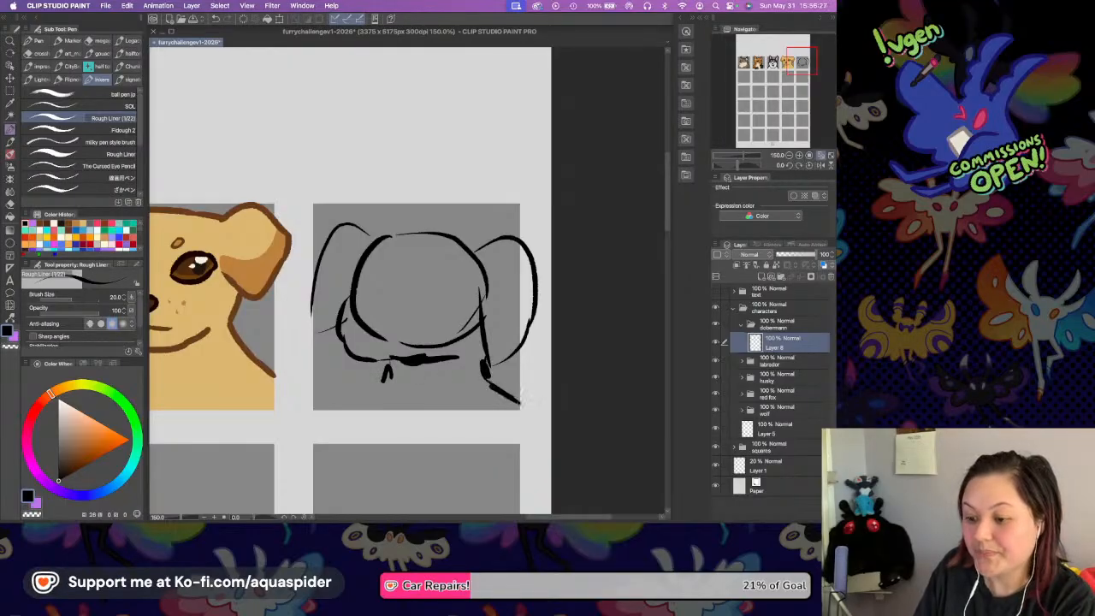
{"action": "left_click_drag", "start_coordinate": [381, 376], "coordinate": [333, 408]}
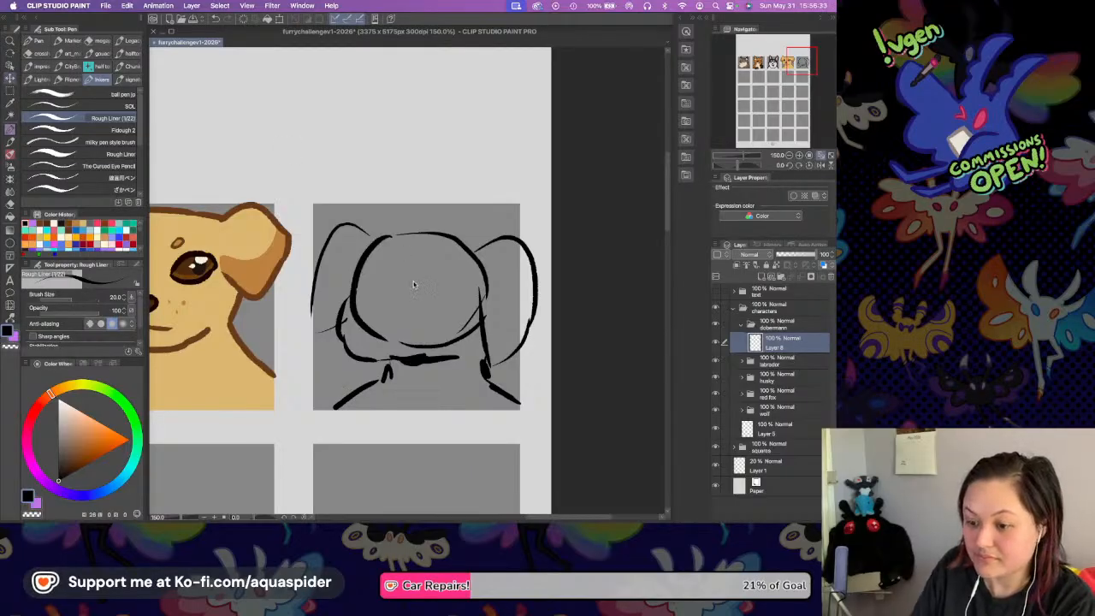
Move the Dobermann sketch upward and adjust its placement with a transform so it sits near the top of its square.
{"action": "key", "text": "k"}
{"action": "left_click_drag", "start_coordinate": [405, 281], "coordinate": [401, 264]}
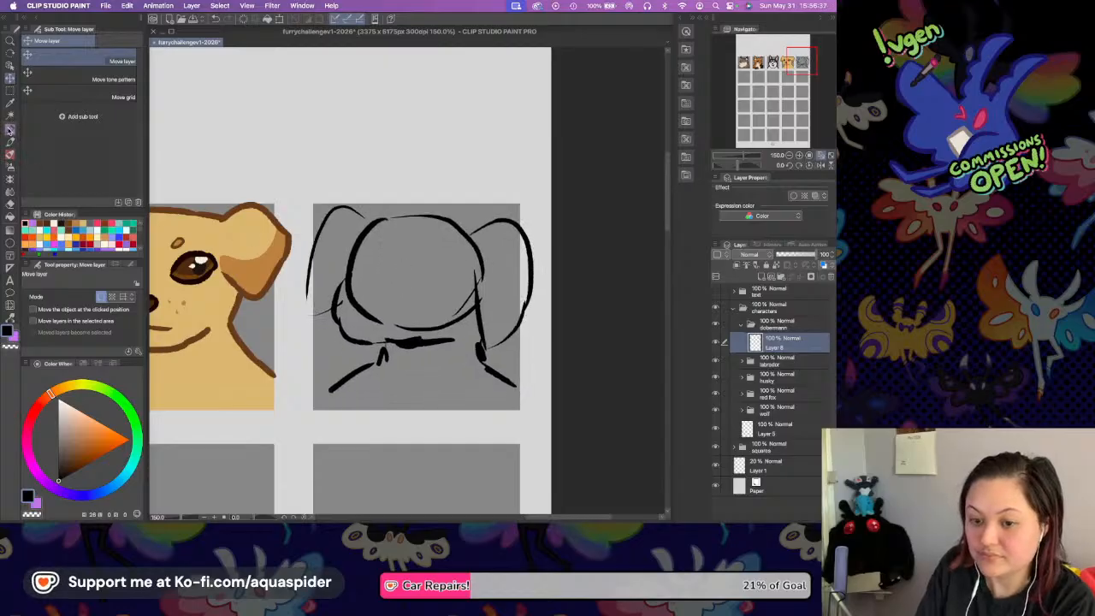
{"action": "key", "text": "p"}
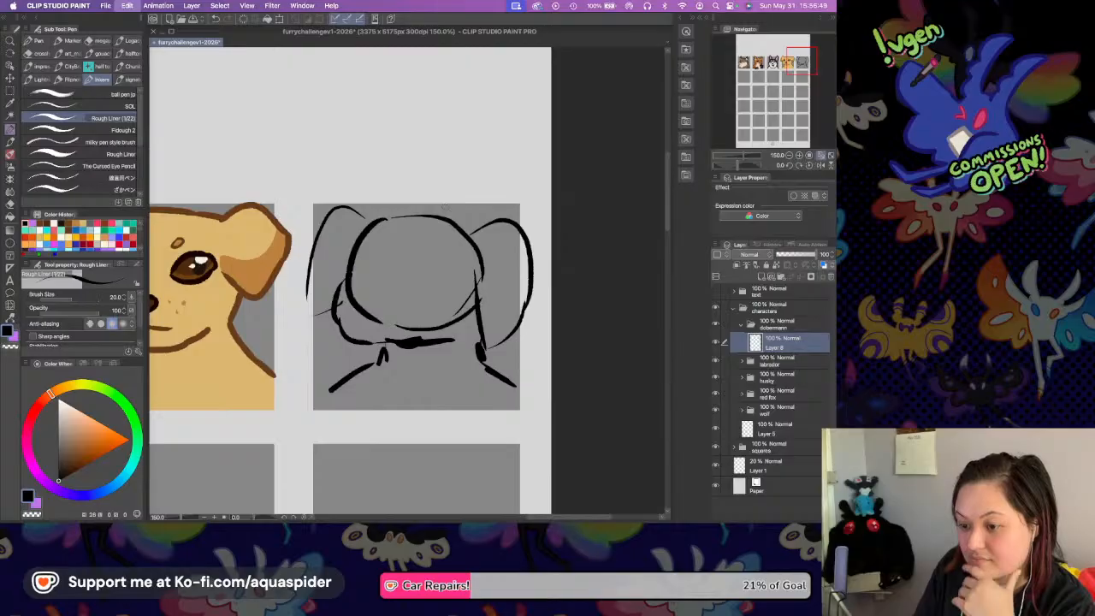
{"action": "key", "text": "super+t"}
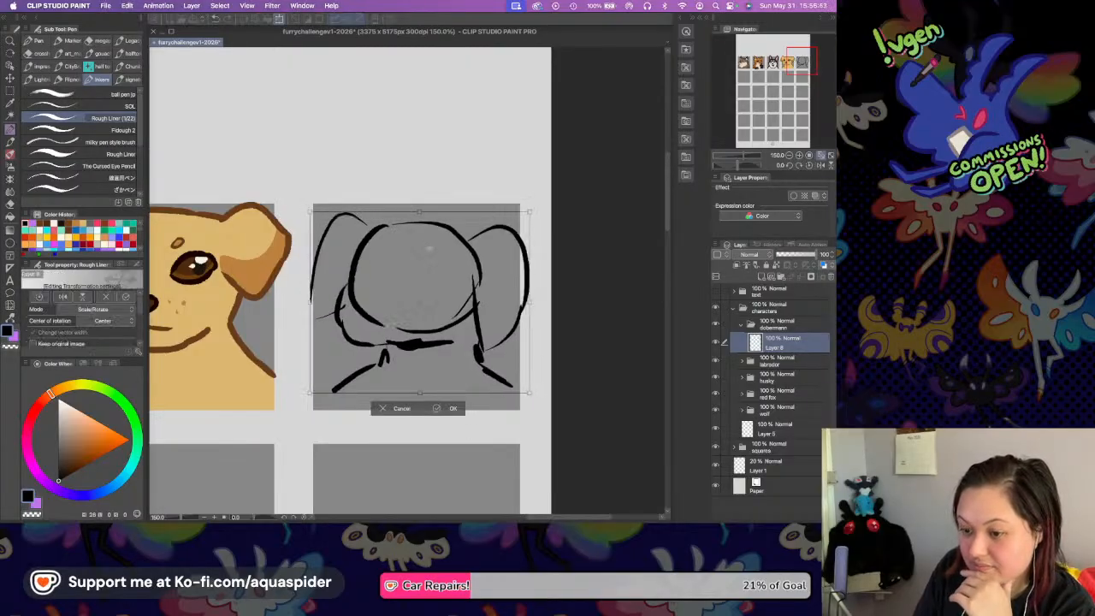
{"action": "left_click_drag", "start_coordinate": [430, 248], "coordinate": [428, 240]}
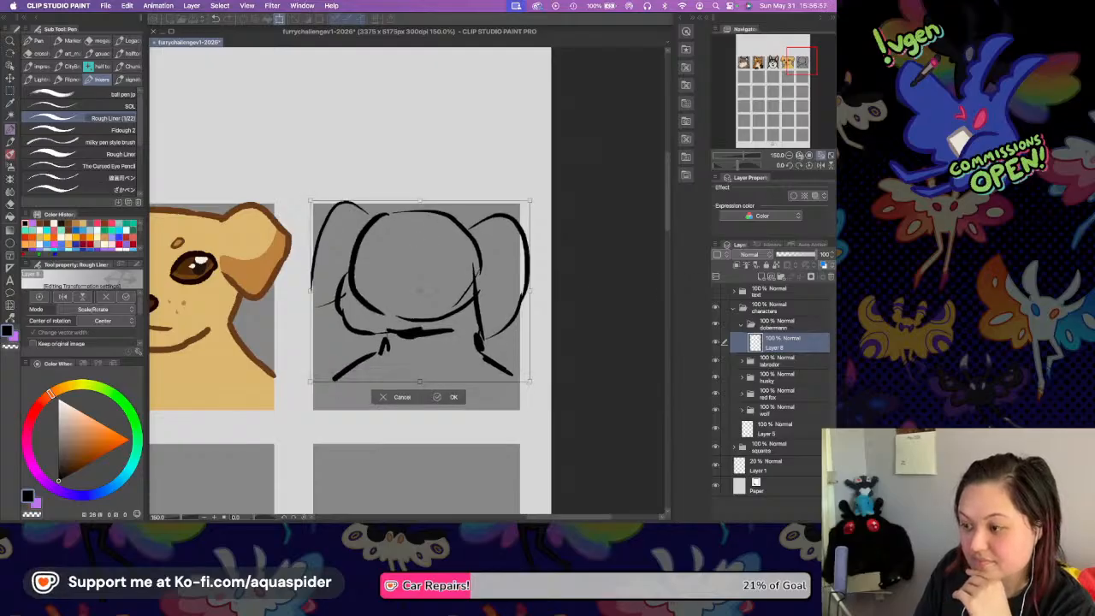
{"action": "key", "text": "Return"}
Sketch chest marking lines below the chin, extend both shoulder lines, complete the left ear's outer edge and save the file.
{"action": "left_click", "coordinate": [799, 155]}
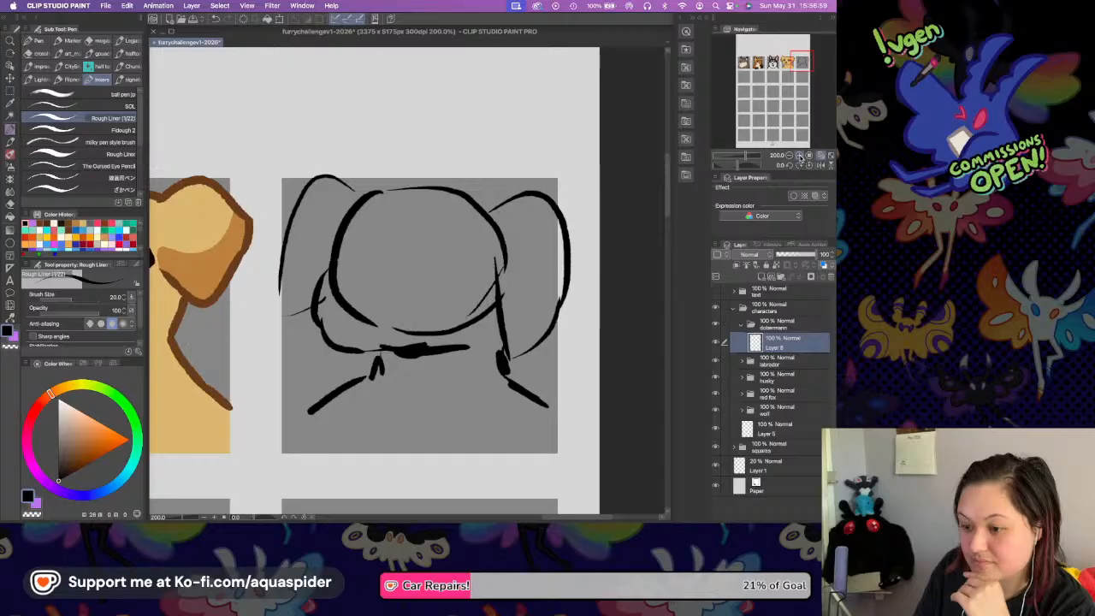
{"action": "scroll", "coordinate": [443, 311], "scroll_direction": "down", "scroll_amount": 2}
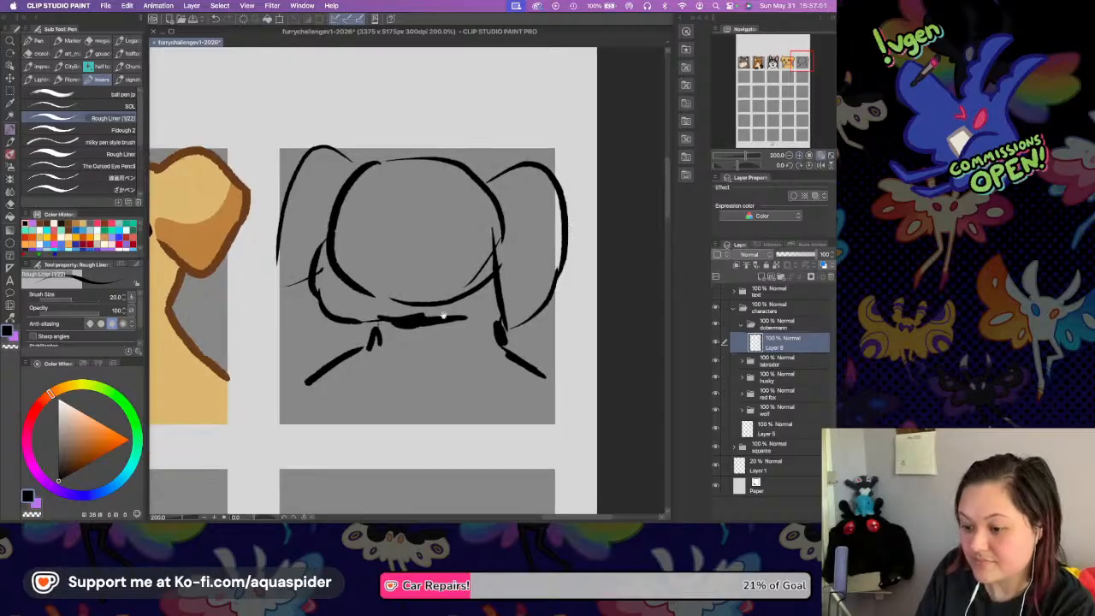
{"action": "mouse_move", "coordinate": [444, 344]}
{"action": "left_mouse_down"}
{"action": "mouse_move", "coordinate": [406, 332]}
{"action": "mouse_move", "coordinate": [404, 362]}
{"action": "mouse_move", "coordinate": [434, 375]}
{"action": "mouse_move", "coordinate": [413, 381]}
{"action": "mouse_move", "coordinate": [399, 413]}
{"action": "left_mouse_up"}
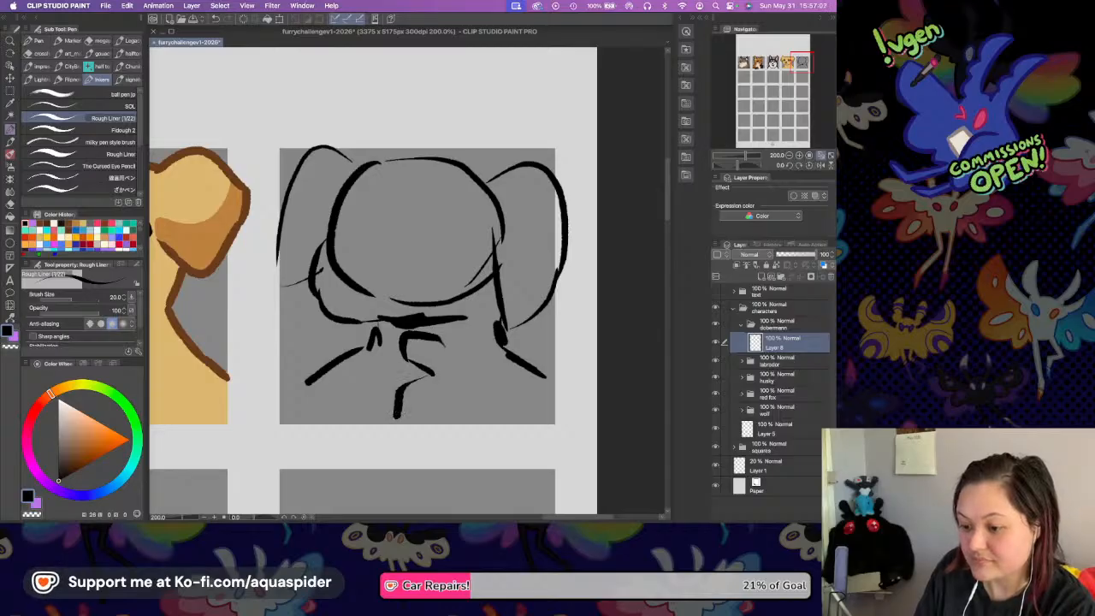
{"action": "left_click_drag", "start_coordinate": [441, 340], "coordinate": [483, 386]}
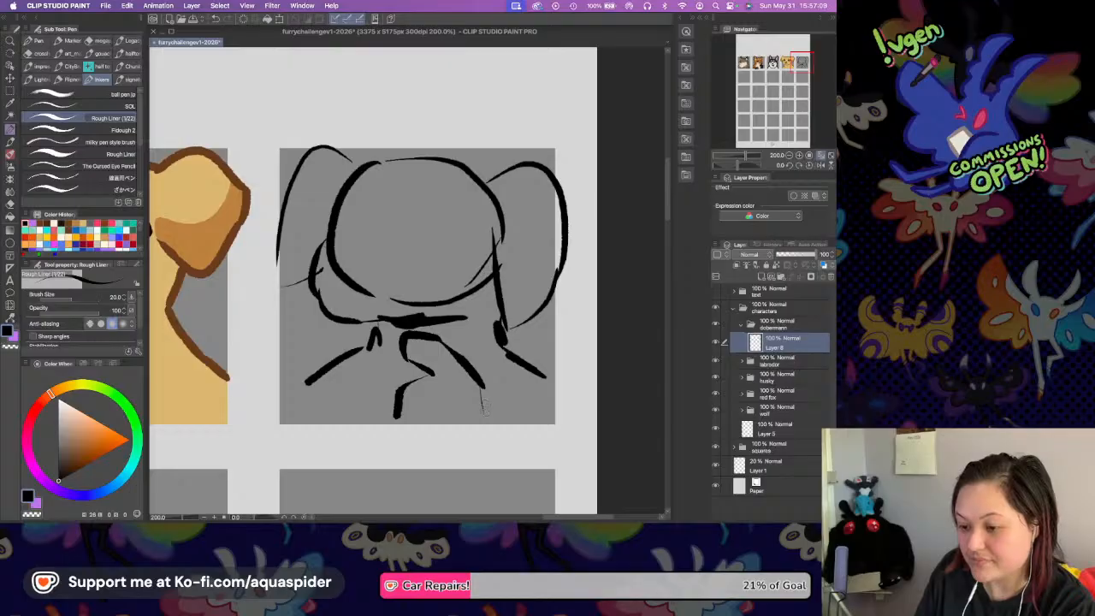
{"action": "left_click_drag", "start_coordinate": [545, 376], "coordinate": [559, 392]}
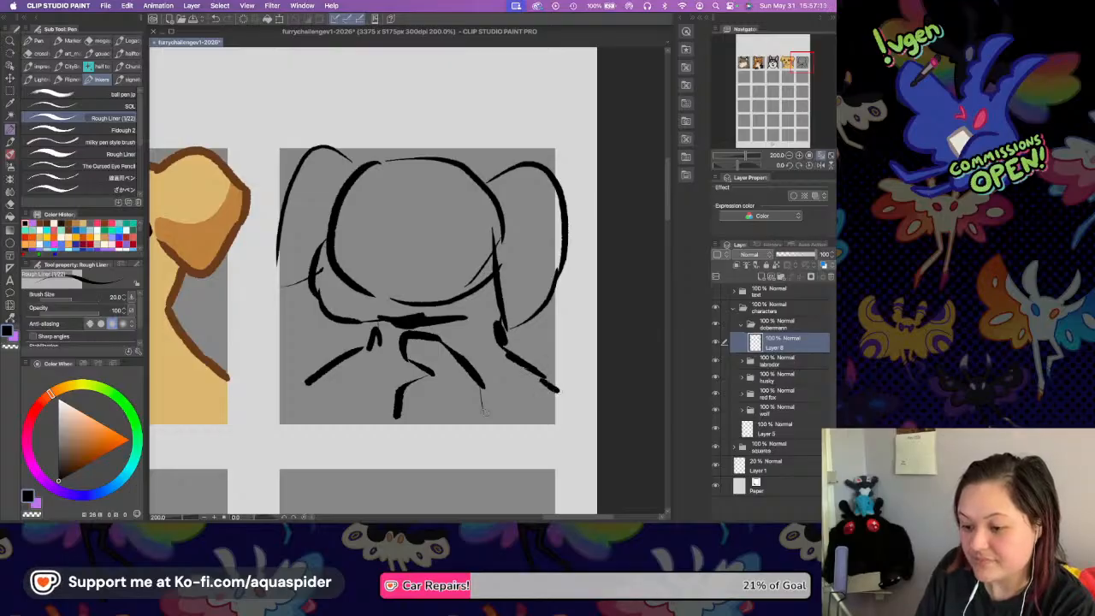
{"action": "left_click_drag", "start_coordinate": [307, 382], "coordinate": [280, 398]}
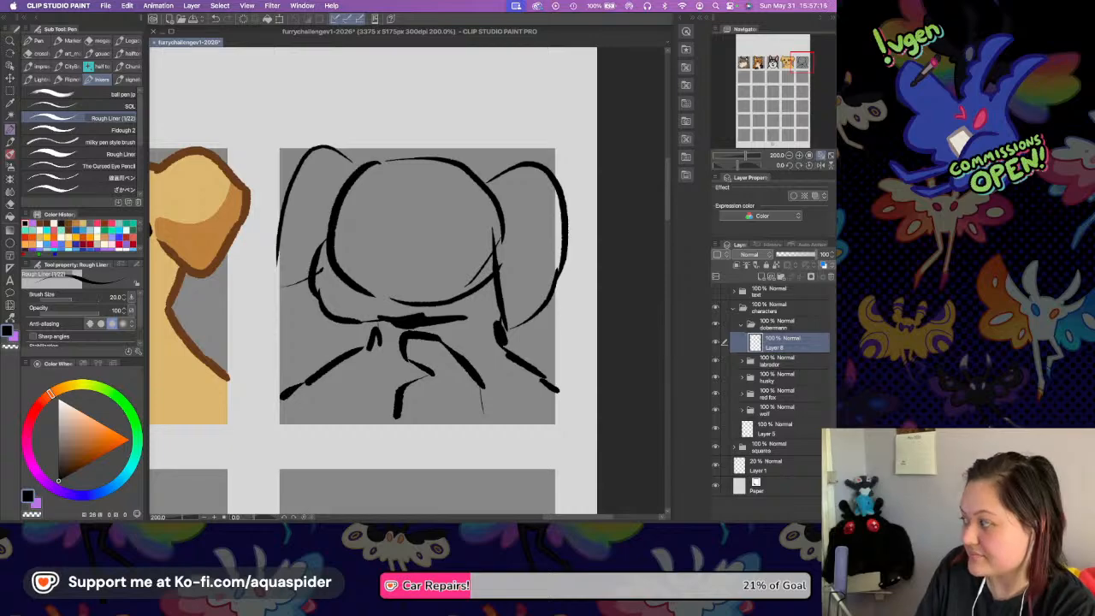
{"action": "left_click_drag", "start_coordinate": [296, 168], "coordinate": [274, 267]}
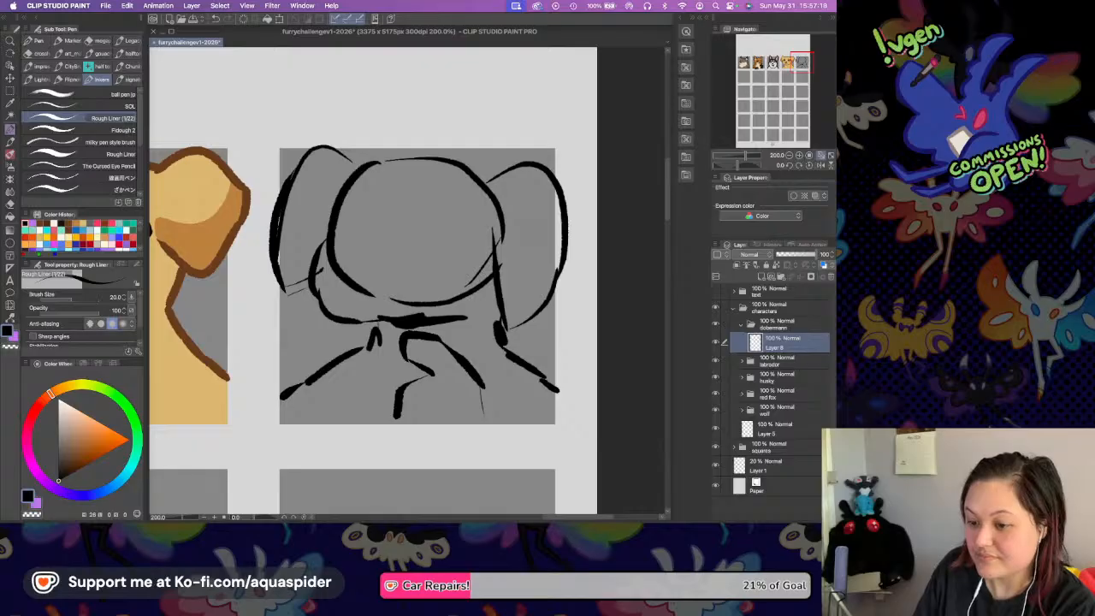
{"action": "key", "text": "super+s"}
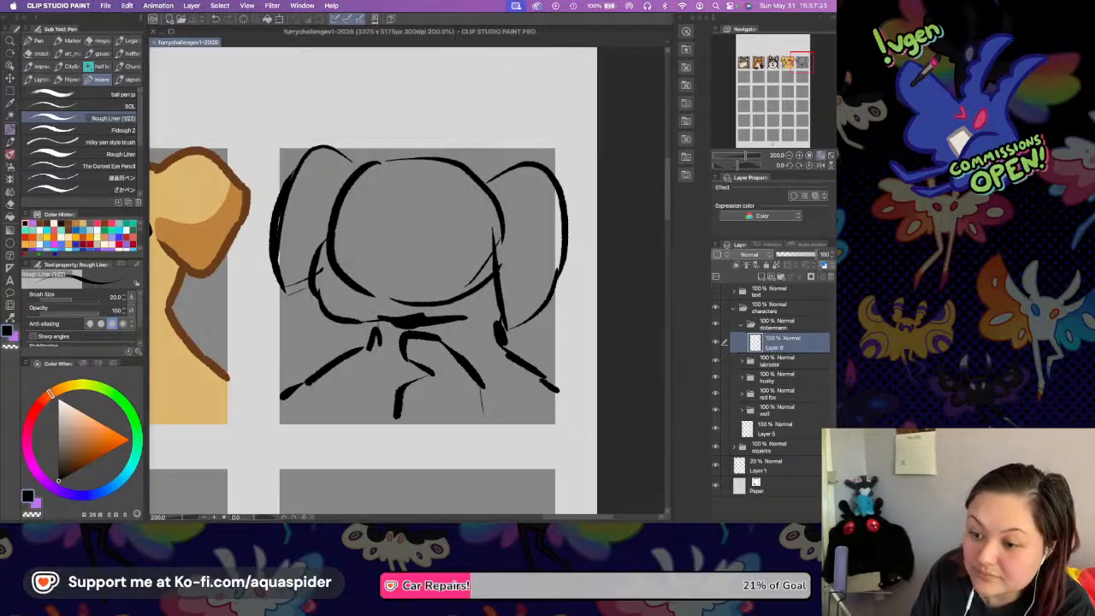
Sketch a small nose and an open mouth line with a tooth mark on the lower left of the head.
{"action": "mouse_move", "coordinate": [342, 268]}
{"action": "left_mouse_down"}
{"action": "mouse_move", "coordinate": [368, 275]}
{"action": "mouse_move", "coordinate": [375, 264]}
{"action": "left_mouse_up"}
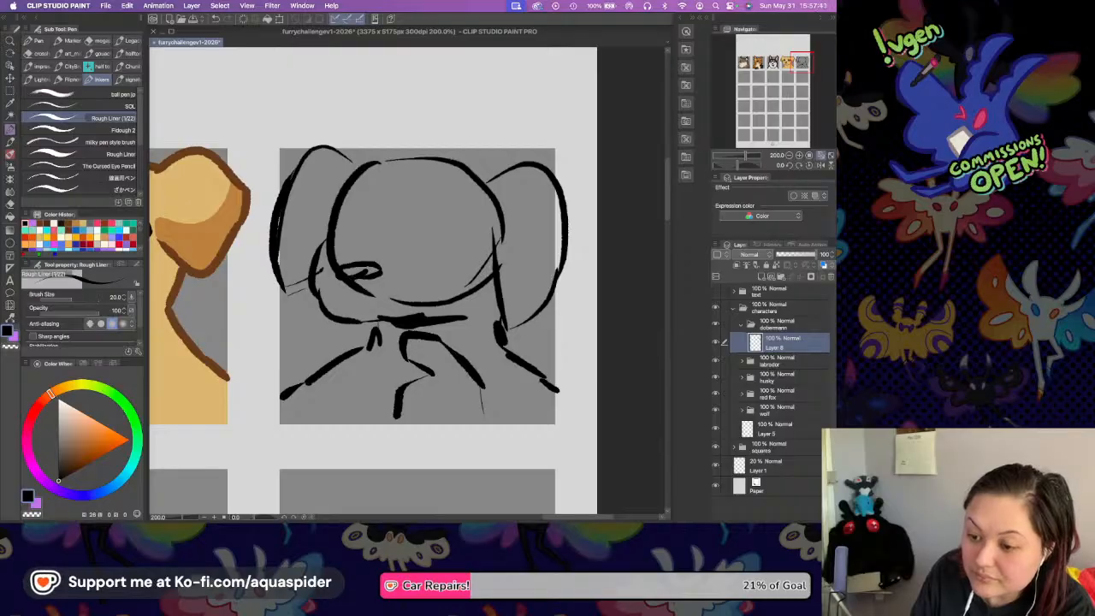
{"action": "left_click_drag", "start_coordinate": [339, 300], "coordinate": [368, 287]}
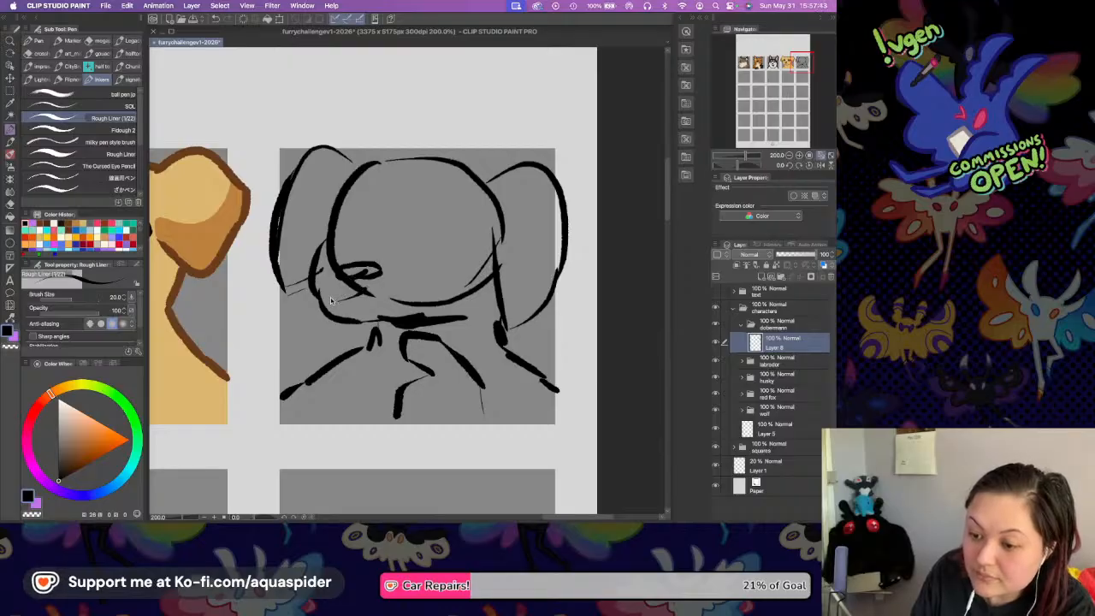
{"action": "mouse_move", "coordinate": [358, 293]}
{"action": "left_mouse_down"}
{"action": "mouse_move", "coordinate": [379, 278]}
{"action": "mouse_move", "coordinate": [422, 295]}
{"action": "mouse_move", "coordinate": [352, 297]}
{"action": "mouse_move", "coordinate": [412, 289]}
{"action": "left_mouse_up"}
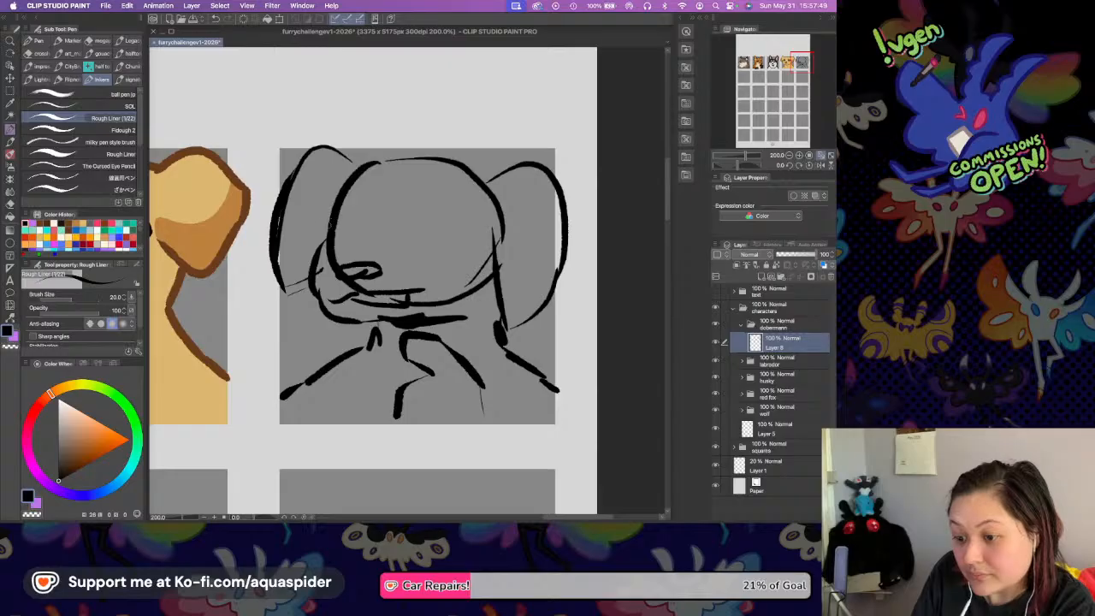
{"action": "key", "text": "super+z"}
Sketch the two eyes, the oval brow marks above them and the muzzle marking lines across the face.
{"action": "mouse_move", "coordinate": [326, 222]}
{"action": "left_mouse_down"}
{"action": "mouse_move", "coordinate": [337, 219]}
{"action": "mouse_move", "coordinate": [347, 239]}
{"action": "mouse_move", "coordinate": [434, 215]}
{"action": "mouse_move", "coordinate": [443, 235]}
{"action": "mouse_move", "coordinate": [453, 224]}
{"action": "left_mouse_up"}
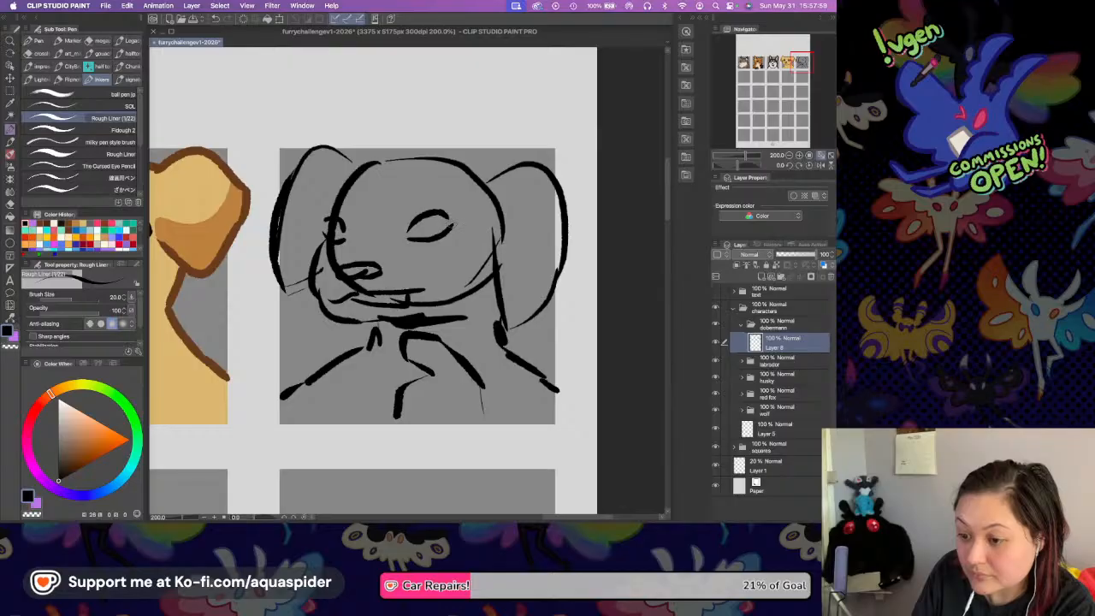
{"action": "mouse_move", "coordinate": [333, 203]}
{"action": "left_mouse_down"}
{"action": "mouse_move", "coordinate": [351, 199]}
{"action": "mouse_move", "coordinate": [352, 209]}
{"action": "left_mouse_up"}
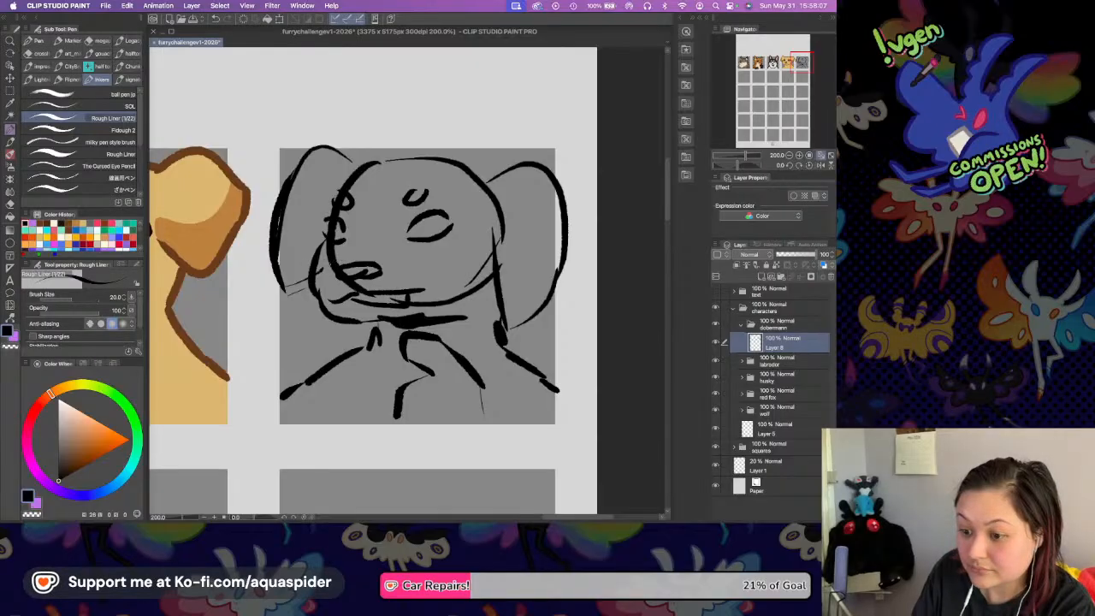
{"action": "left_click_drag", "start_coordinate": [374, 244], "coordinate": [444, 266]}
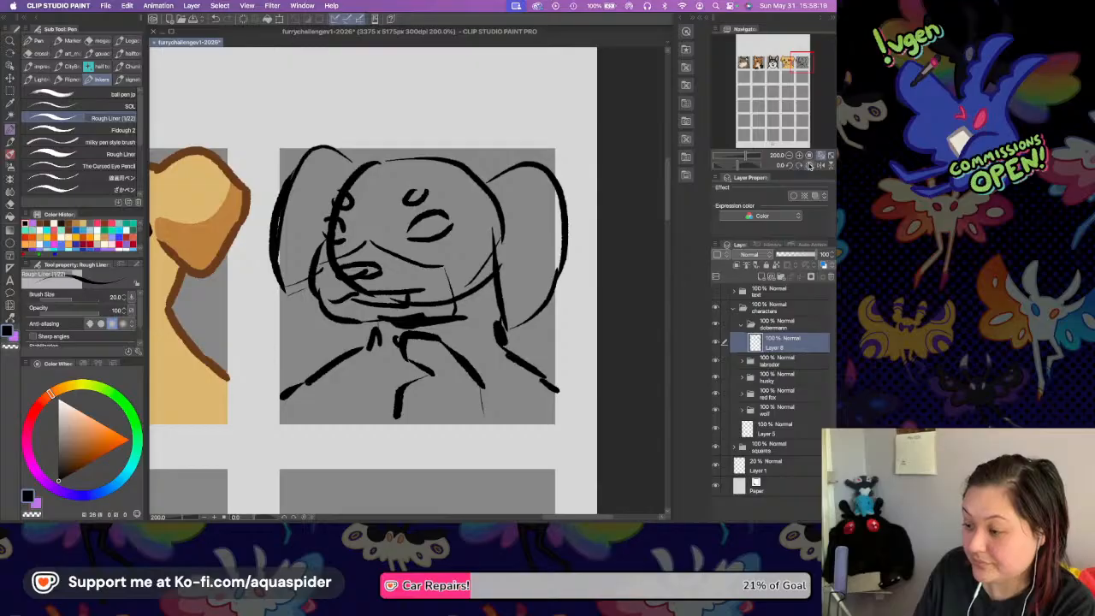
Flip the canvas view horizontally, reinforce the top edge of the large ear, and restore the view's original orientation.
{"action": "left_click", "coordinate": [822, 165]}
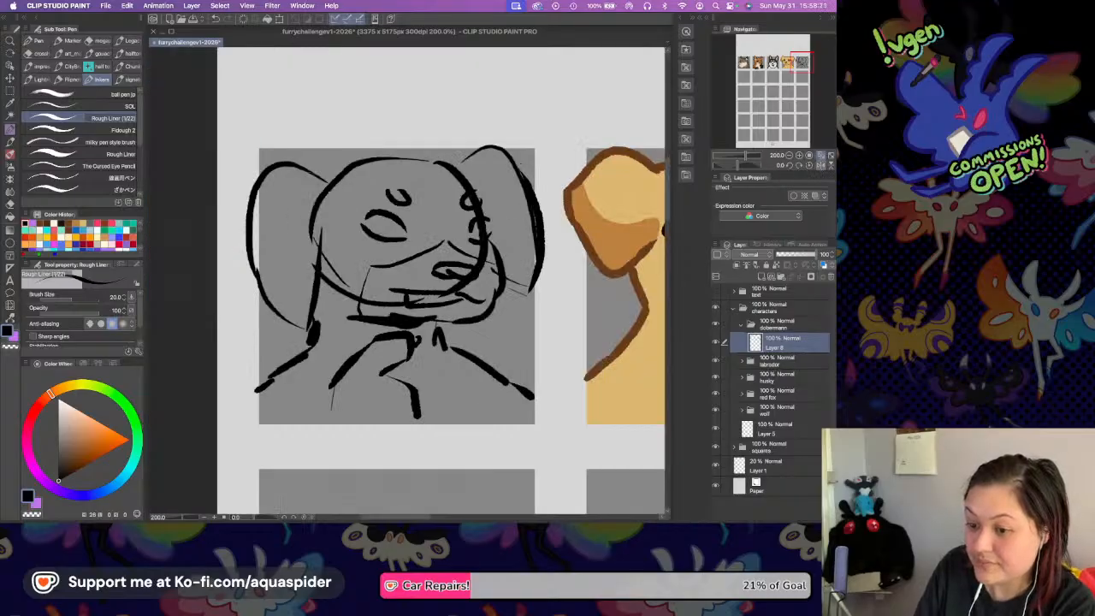
{"action": "left_click_drag", "start_coordinate": [292, 165], "coordinate": [334, 182]}
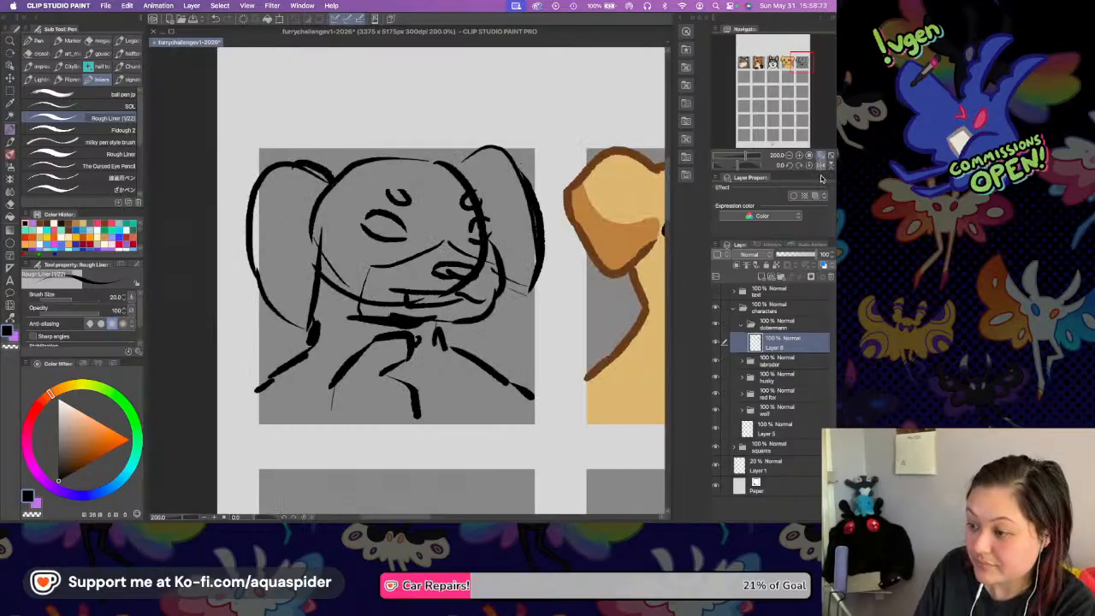
{"action": "left_click", "coordinate": [823, 166]}
Lower the sketch layer's opacity to 14%, add a new vector layer above it for the line art and save the file.
{"action": "left_click", "coordinate": [785, 255]}
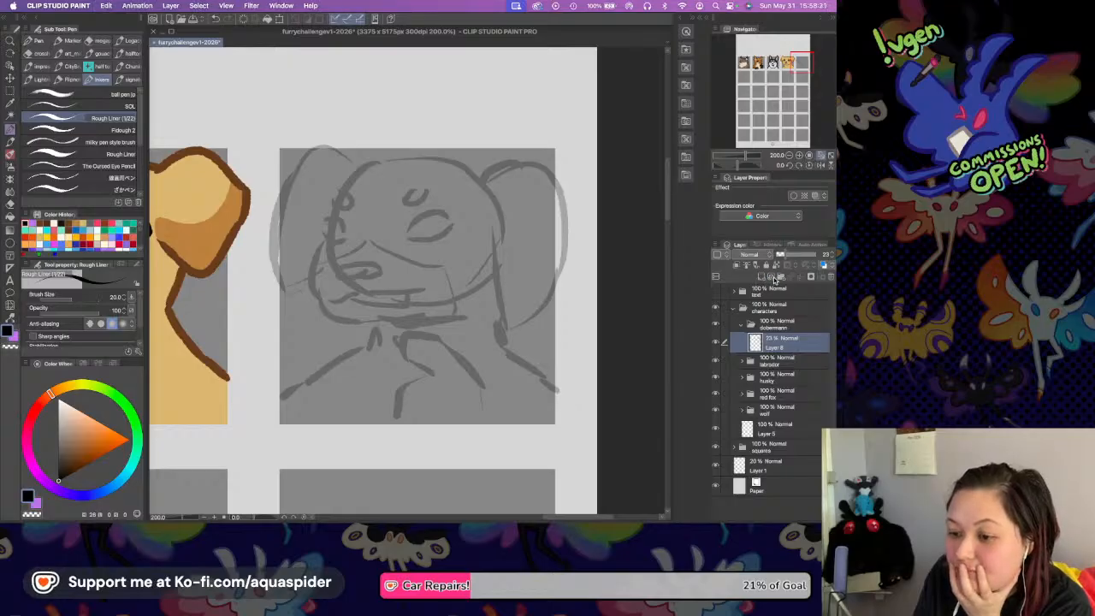
{"action": "left_click", "coordinate": [780, 255]}
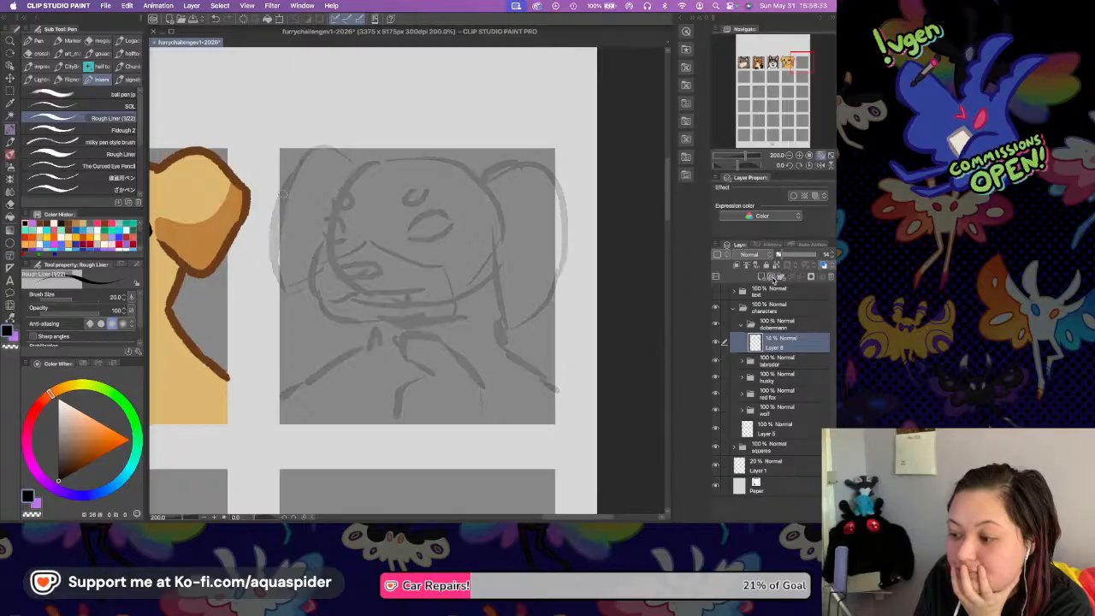
{"action": "left_click", "coordinate": [772, 275]}
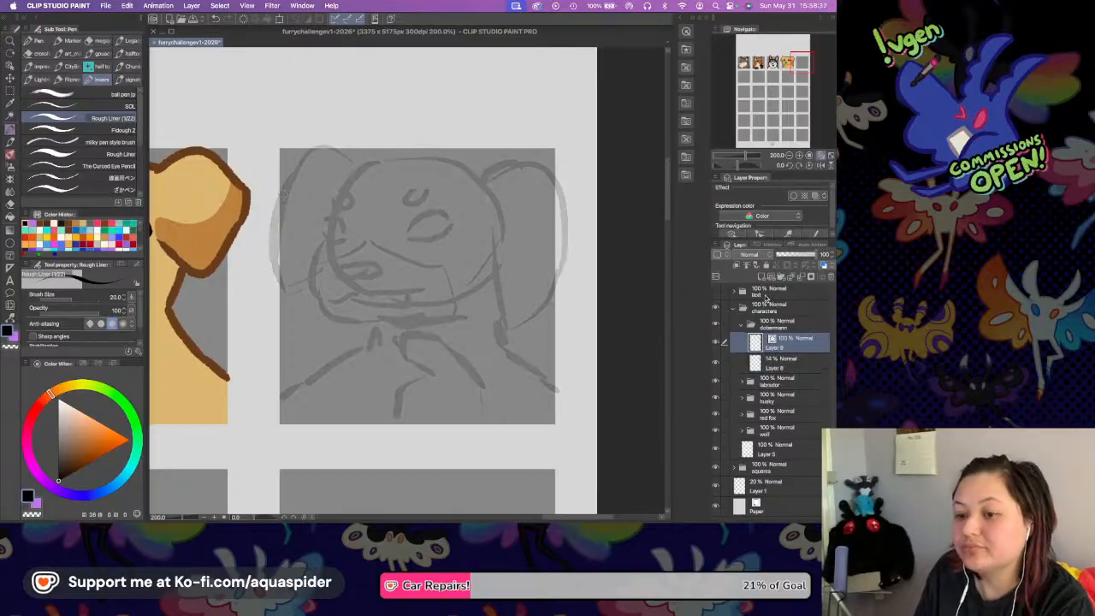
{"action": "key", "text": "super+s"}
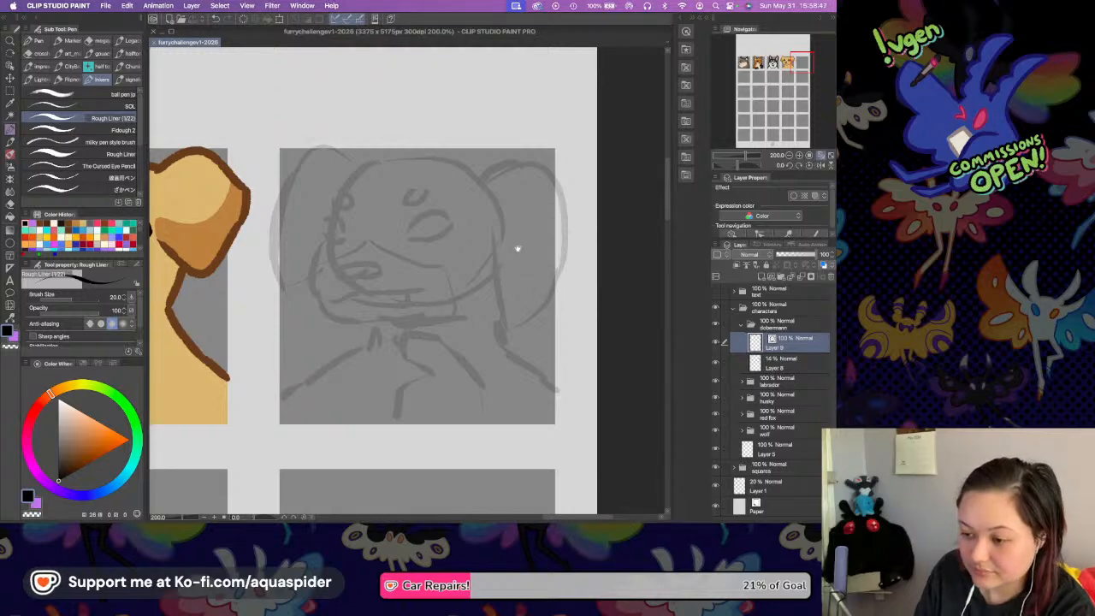
Ink the drooping right ear in thick black, tracing its top, outer edge, inner edge and rounded tip over the sketch.
{"action": "left_click_drag", "start_coordinate": [517, 248], "coordinate": [529, 263]}
{"action": "left_click", "coordinate": [798, 156]}
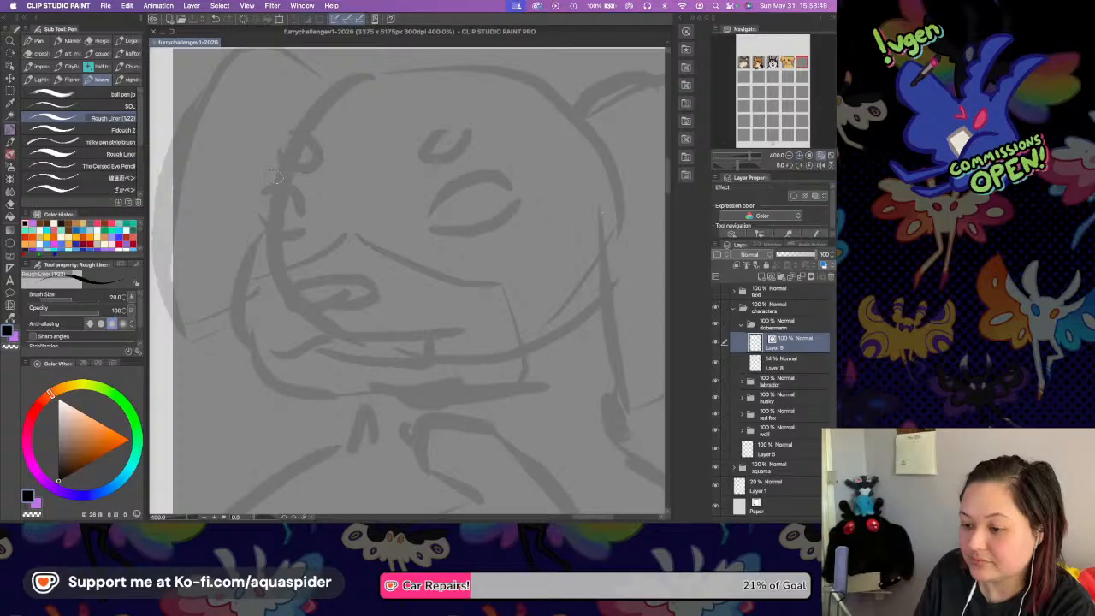
{"action": "left_click_drag", "start_coordinate": [557, 229], "coordinate": [457, 258]}
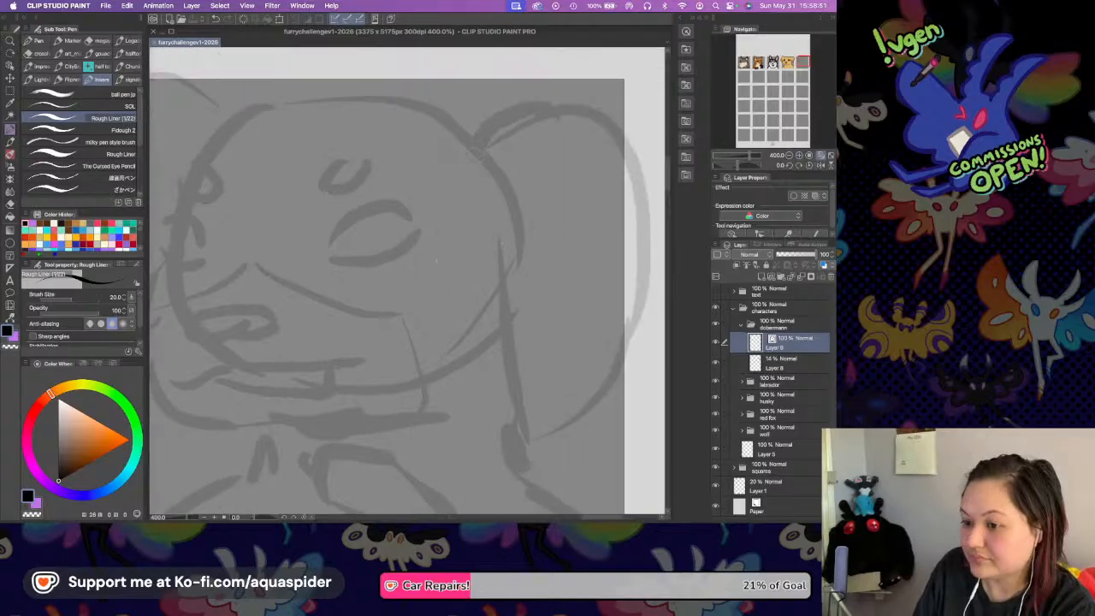
{"action": "mouse_move", "coordinate": [469, 140]}
{"action": "left_mouse_down"}
{"action": "mouse_move", "coordinate": [533, 104]}
{"action": "mouse_move", "coordinate": [630, 140]}
{"action": "mouse_move", "coordinate": [622, 133]}
{"action": "mouse_move", "coordinate": [650, 195]}
{"action": "mouse_move", "coordinate": [638, 294]}
{"action": "mouse_move", "coordinate": [614, 345]}
{"action": "left_mouse_up"}
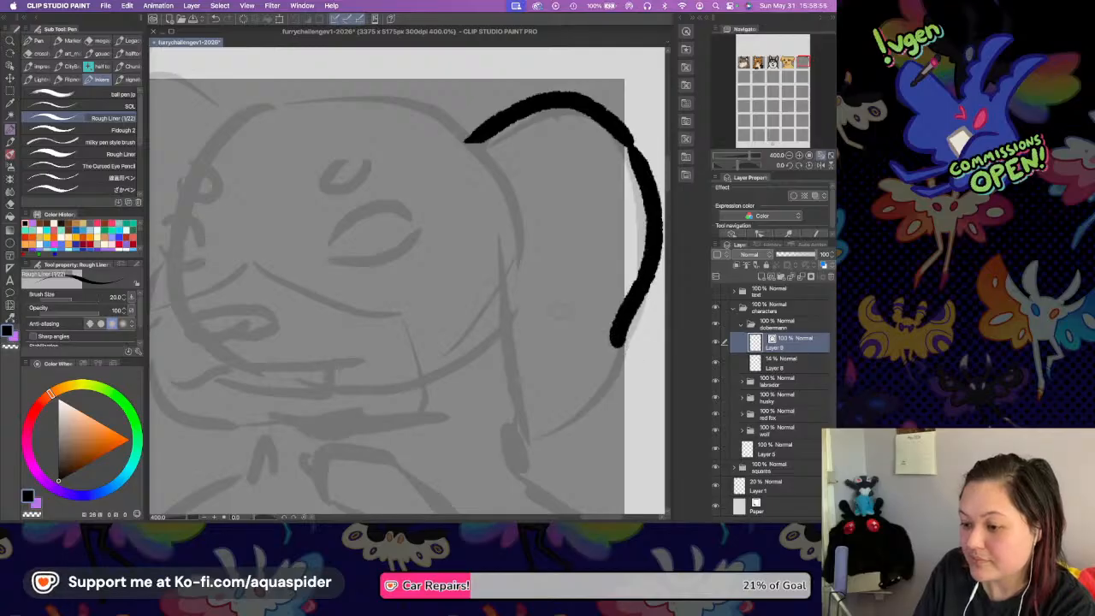
{"action": "mouse_move", "coordinate": [475, 254]}
{"action": "left_mouse_down"}
{"action": "mouse_move", "coordinate": [502, 432]}
{"action": "mouse_move", "coordinate": [552, 402]}
{"action": "mouse_move", "coordinate": [599, 343]}
{"action": "left_mouse_up"}
{"action": "key", "text": "super+z"}
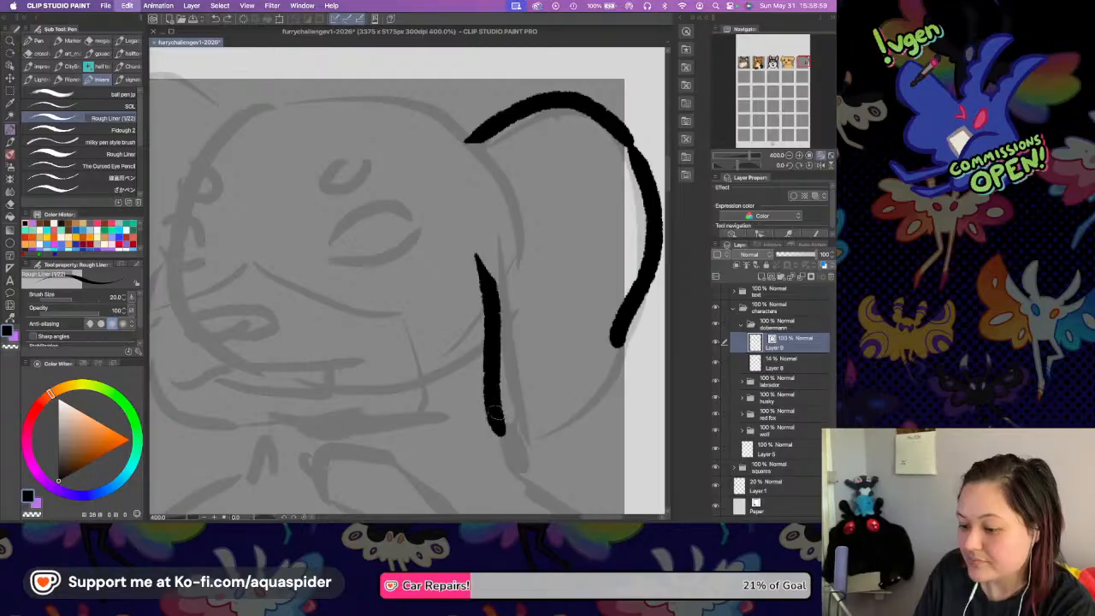
{"action": "mouse_move", "coordinate": [496, 419]}
{"action": "left_mouse_down"}
{"action": "mouse_move", "coordinate": [596, 369]}
{"action": "mouse_move", "coordinate": [591, 380]}
{"action": "left_mouse_up"}
Ink the top of the head, the left side of the face and the rounded muzzle down to the chin.
{"action": "left_click_drag", "start_coordinate": [443, 182], "coordinate": [529, 202]}
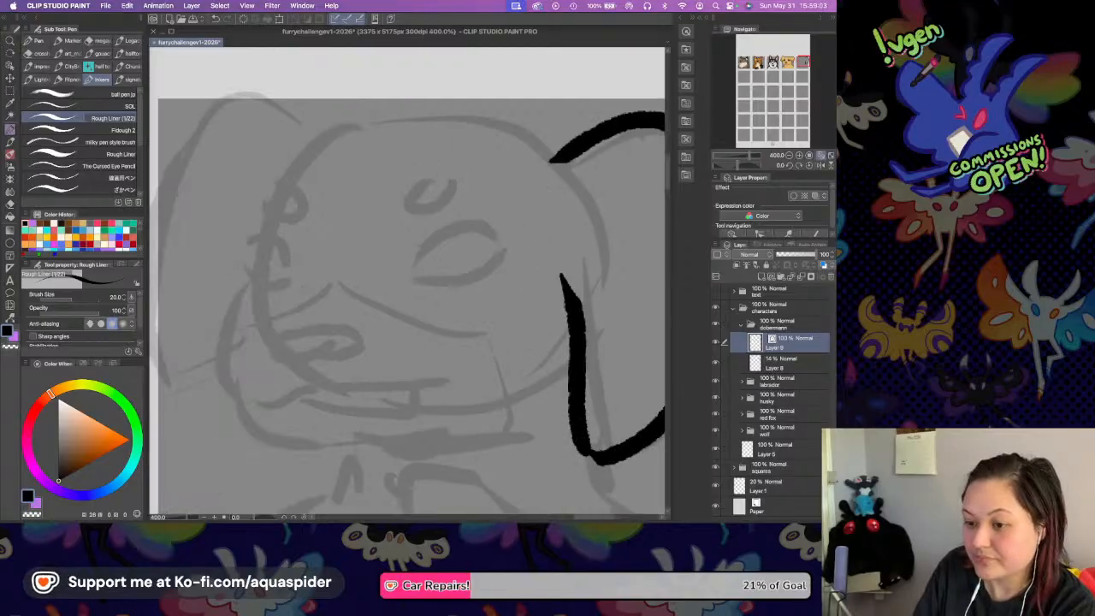
{"action": "mouse_move", "coordinate": [309, 122]}
{"action": "left_mouse_down"}
{"action": "mouse_move", "coordinate": [518, 118]}
{"action": "mouse_move", "coordinate": [568, 151]}
{"action": "mouse_move", "coordinate": [554, 159]}
{"action": "left_mouse_up"}
{"action": "left_click_drag", "start_coordinate": [289, 147], "coordinate": [231, 280]}
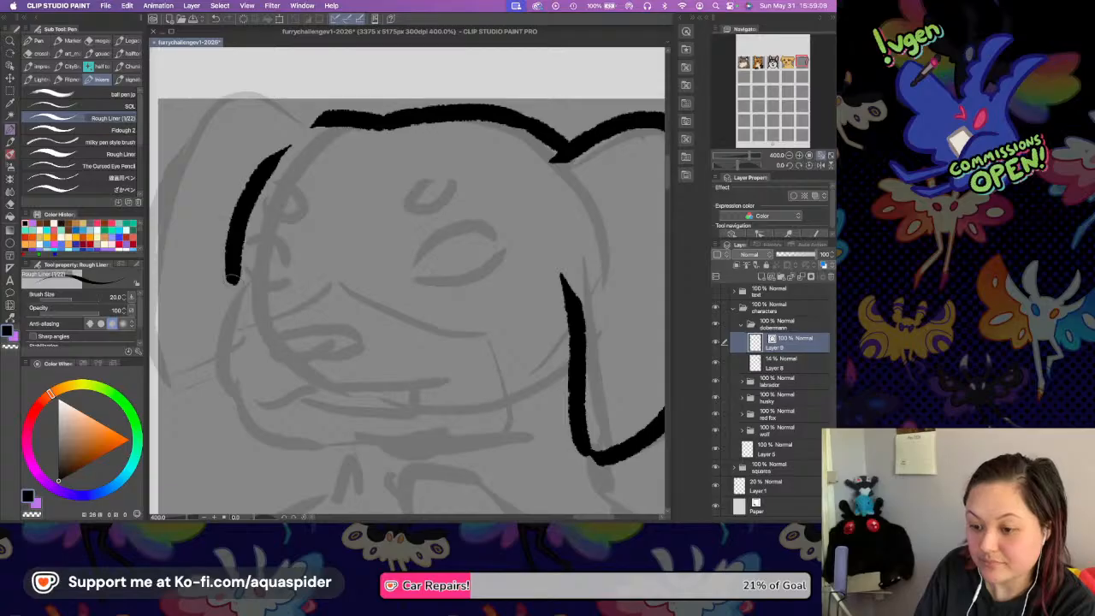
{"action": "left_click_drag", "start_coordinate": [288, 224], "coordinate": [340, 138]}
{"action": "mouse_move", "coordinate": [289, 171]}
{"action": "left_mouse_down"}
{"action": "mouse_move", "coordinate": [238, 261]}
{"action": "mouse_move", "coordinate": [269, 325]}
{"action": "left_mouse_up"}
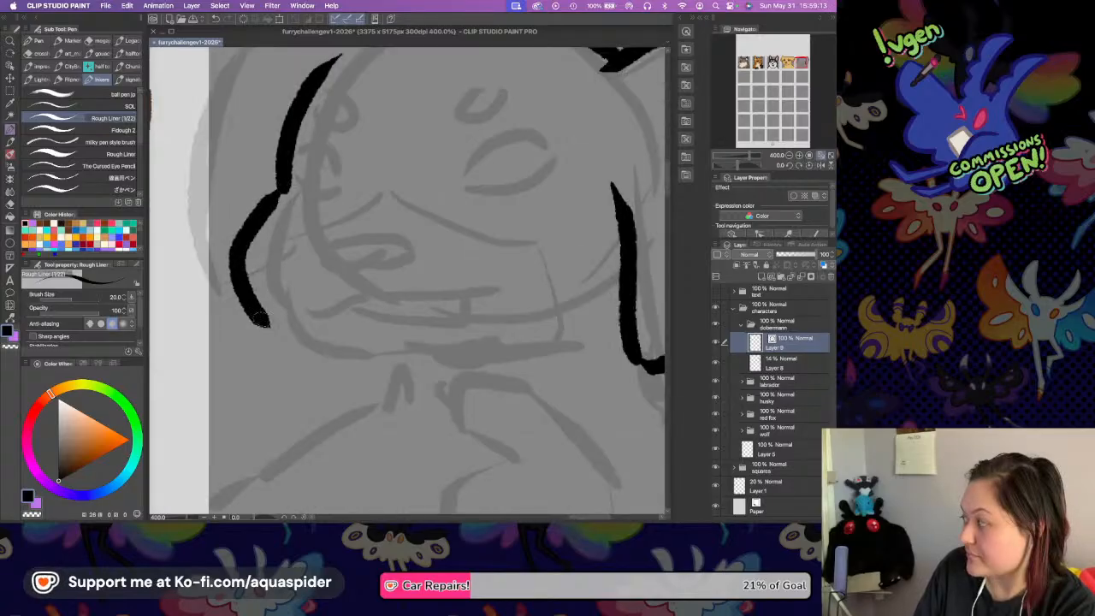
{"action": "key", "text": "super+z"}
{"action": "mouse_move", "coordinate": [283, 192]}
{"action": "left_mouse_down"}
{"action": "mouse_move", "coordinate": [234, 243]}
{"action": "mouse_move", "coordinate": [282, 334]}
{"action": "mouse_move", "coordinate": [270, 330]}
{"action": "mouse_move", "coordinate": [372, 356]}
{"action": "mouse_move", "coordinate": [437, 356]}
{"action": "left_mouse_up"}
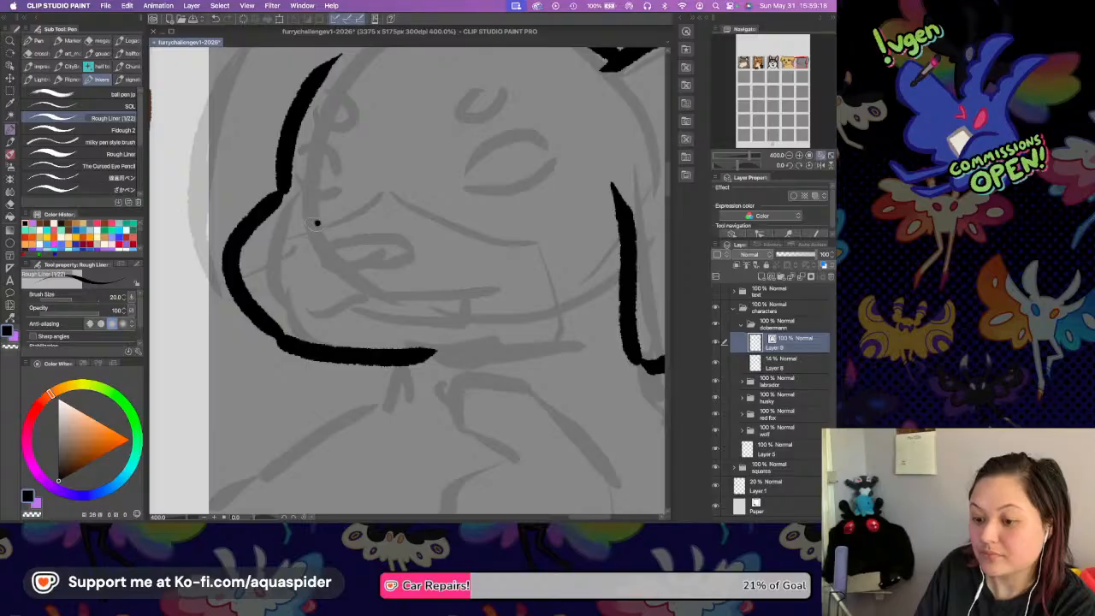
Ink an oval nose on the muzzle and a slightly open mouth with a dividing tooth line below it.
{"action": "left_click_drag", "start_coordinate": [316, 222], "coordinate": [364, 254]}
{"action": "left_click_drag", "start_coordinate": [315, 222], "coordinate": [363, 254]}
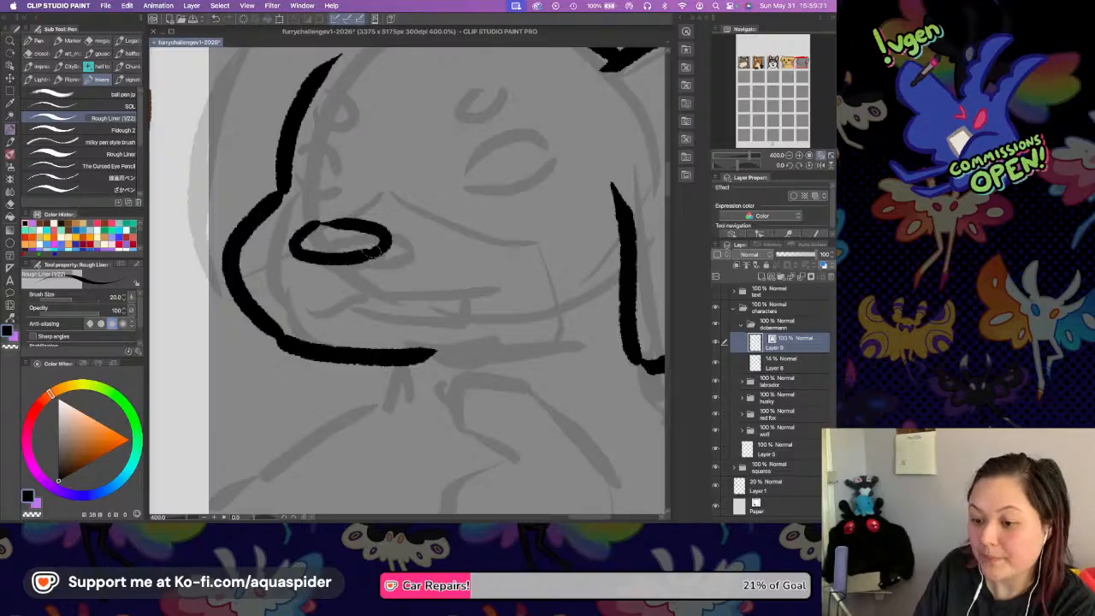
{"action": "left_click_drag", "start_coordinate": [287, 312], "coordinate": [466, 291]}
{"action": "mouse_move", "coordinate": [315, 308]}
{"action": "left_mouse_down"}
{"action": "mouse_move", "coordinate": [385, 325]}
{"action": "mouse_move", "coordinate": [413, 300]}
{"action": "left_mouse_up"}
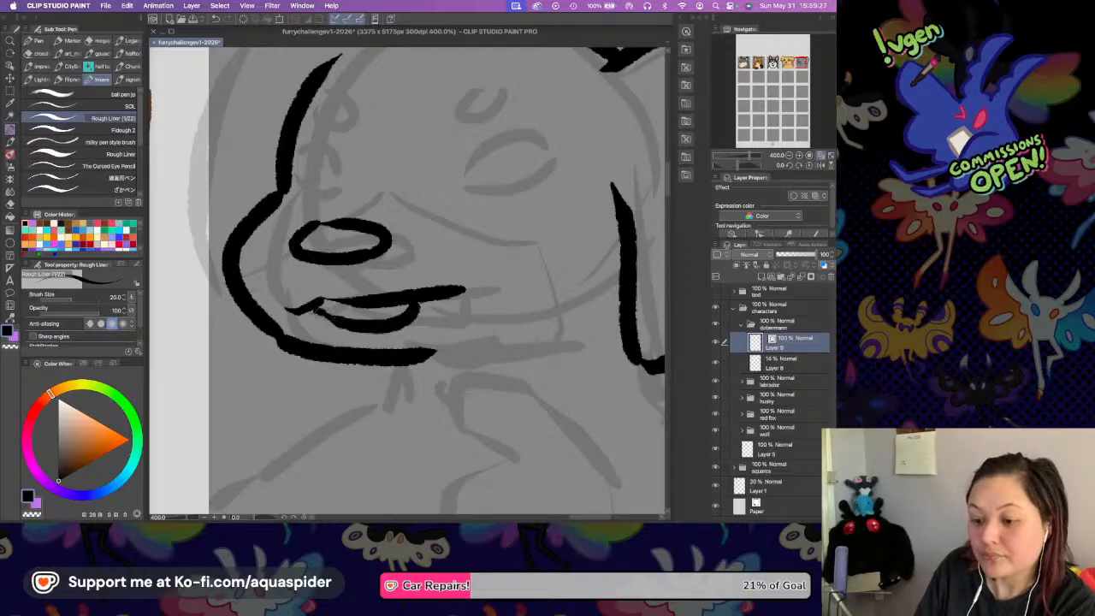
{"action": "left_click_drag", "start_coordinate": [370, 305], "coordinate": [366, 323]}
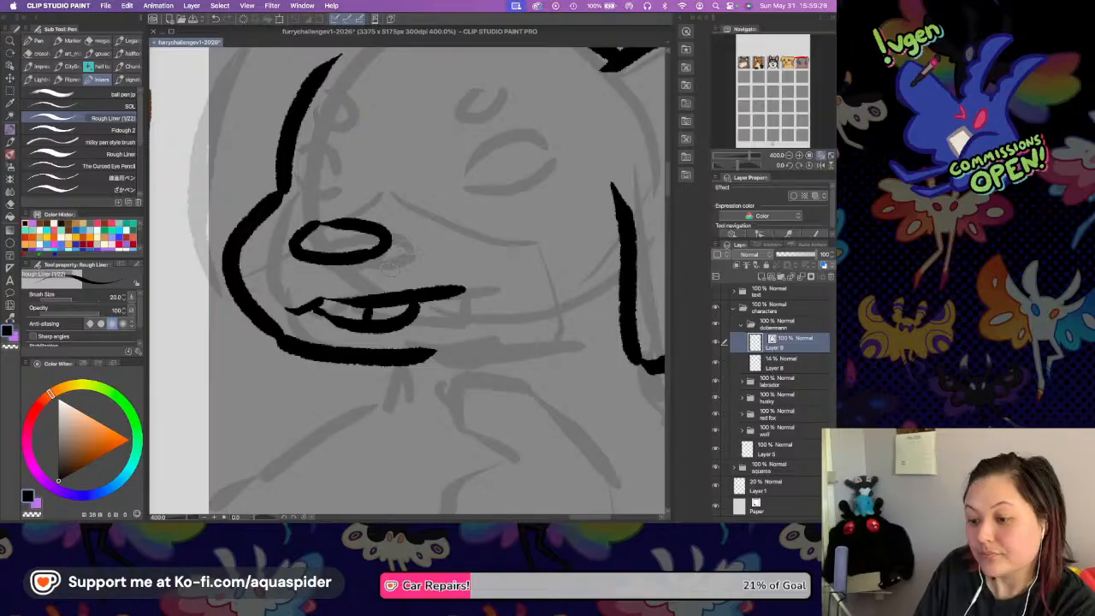
Ink the two oval eyes and the small oval brow spot above each of them.
{"action": "left_click_drag", "start_coordinate": [289, 150], "coordinate": [318, 146]}
{"action": "mouse_move", "coordinate": [295, 187]}
{"action": "left_mouse_down"}
{"action": "mouse_move", "coordinate": [321, 168]}
{"action": "mouse_move", "coordinate": [328, 177]}
{"action": "left_mouse_up"}
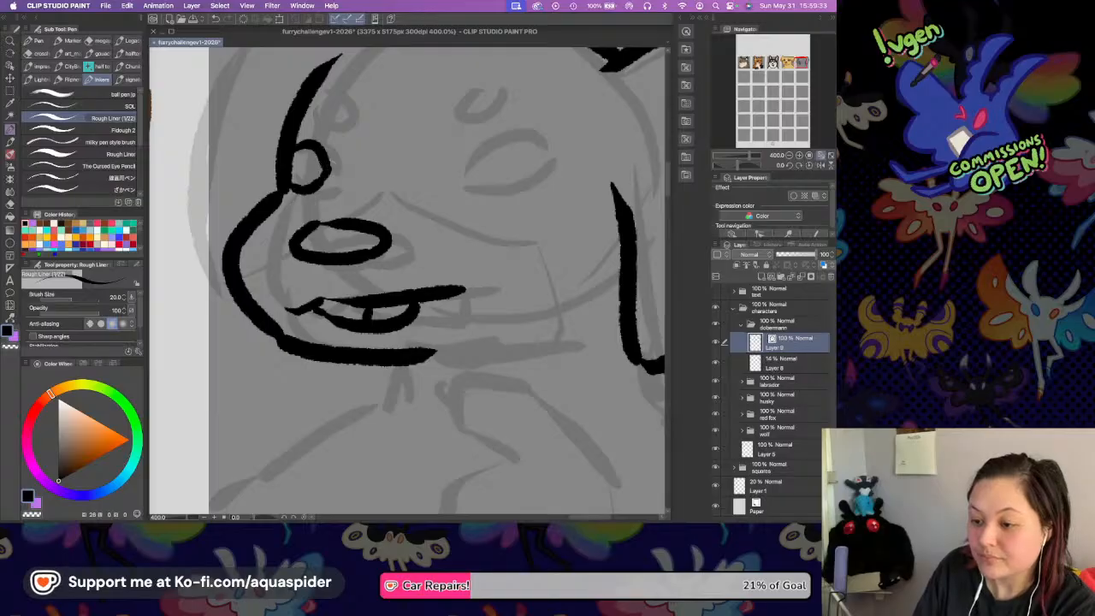
{"action": "mouse_move", "coordinate": [427, 173]}
{"action": "left_mouse_down"}
{"action": "mouse_move", "coordinate": [451, 151]}
{"action": "mouse_move", "coordinate": [510, 152]}
{"action": "left_mouse_up"}
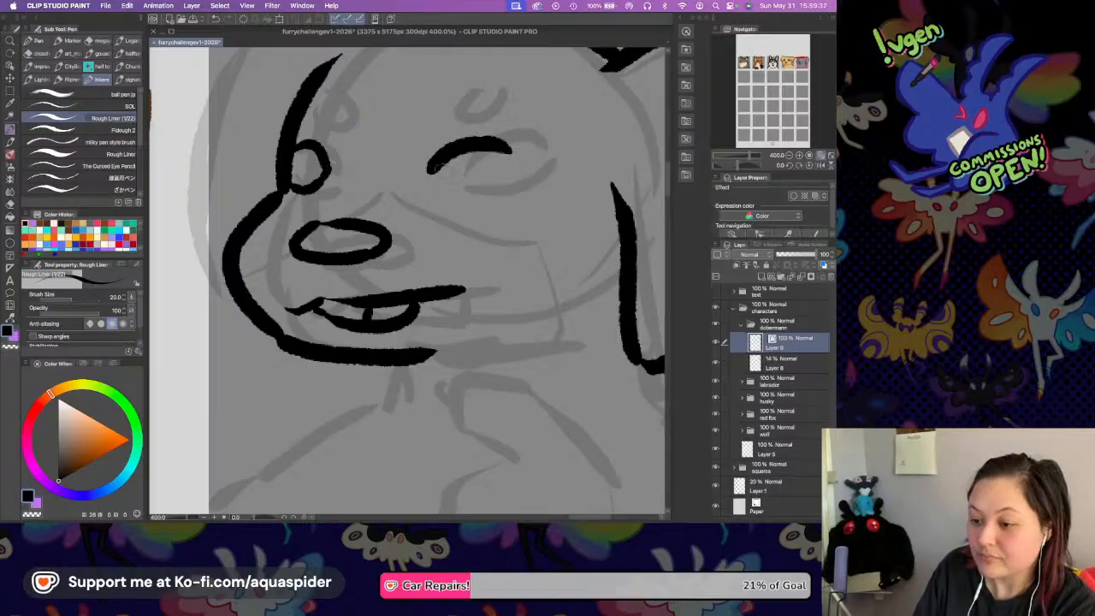
{"action": "key", "text": "super+z"}
{"action": "mouse_move", "coordinate": [438, 178]}
{"action": "left_mouse_down"}
{"action": "mouse_move", "coordinate": [466, 141]}
{"action": "mouse_move", "coordinate": [523, 149]}
{"action": "left_mouse_up"}
{"action": "mouse_move", "coordinate": [440, 175]}
{"action": "left_mouse_down"}
{"action": "mouse_move", "coordinate": [459, 200]}
{"action": "mouse_move", "coordinate": [520, 180]}
{"action": "left_mouse_up"}
{"action": "key", "text": "super+z"}
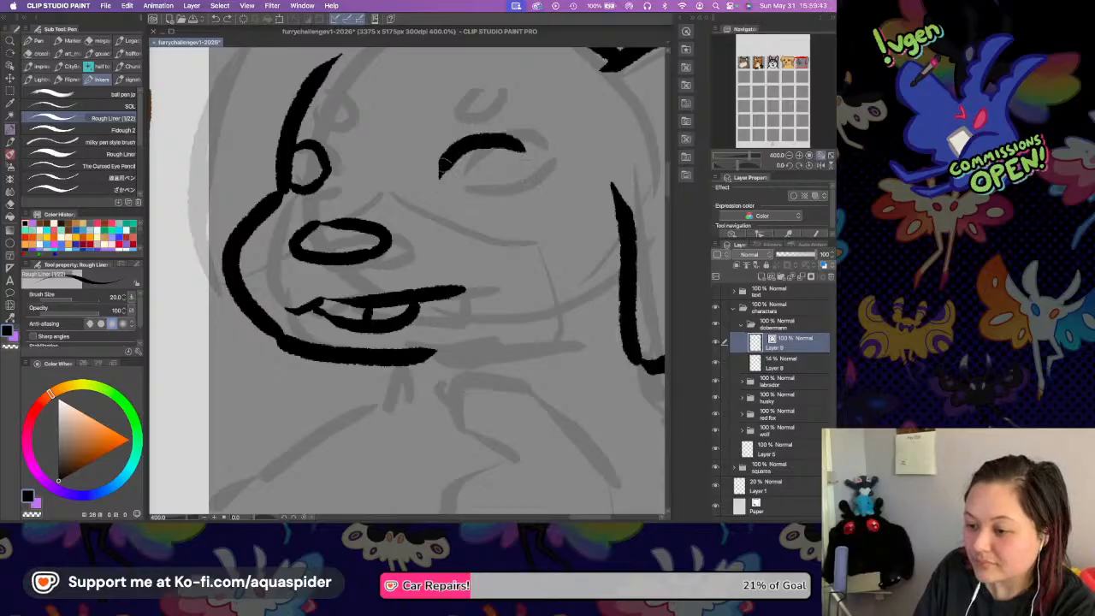
{"action": "mouse_move", "coordinate": [437, 174]}
{"action": "left_mouse_down"}
{"action": "mouse_move", "coordinate": [470, 198]}
{"action": "mouse_move", "coordinate": [532, 174]}
{"action": "left_mouse_up"}
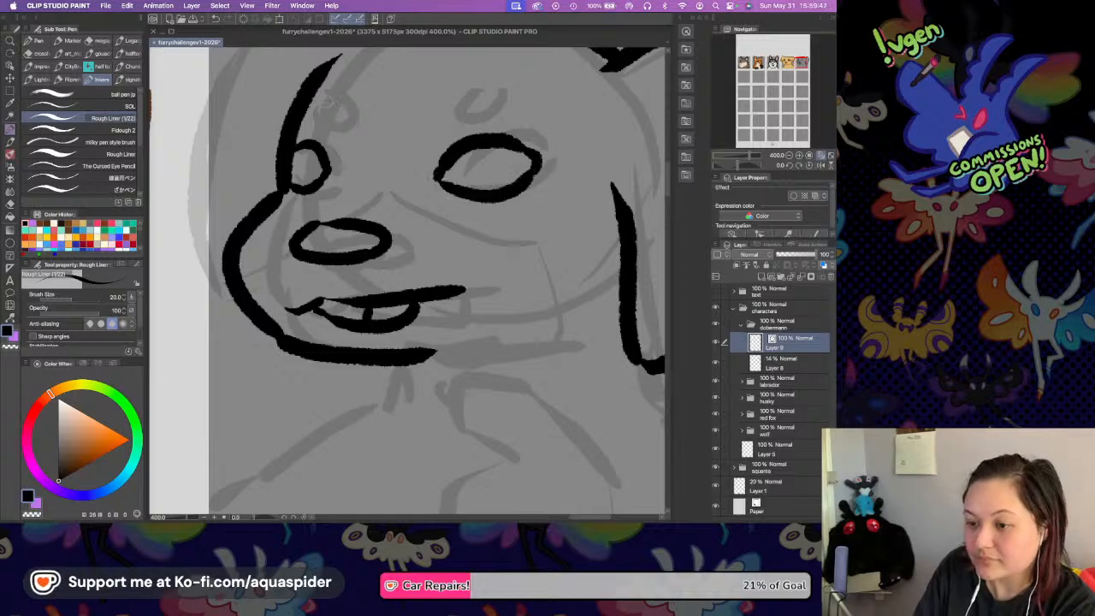
{"action": "mouse_move", "coordinate": [309, 94]}
{"action": "left_mouse_down"}
{"action": "mouse_move", "coordinate": [325, 122]}
{"action": "mouse_move", "coordinate": [345, 107]}
{"action": "mouse_move", "coordinate": [318, 75]}
{"action": "left_mouse_up"}
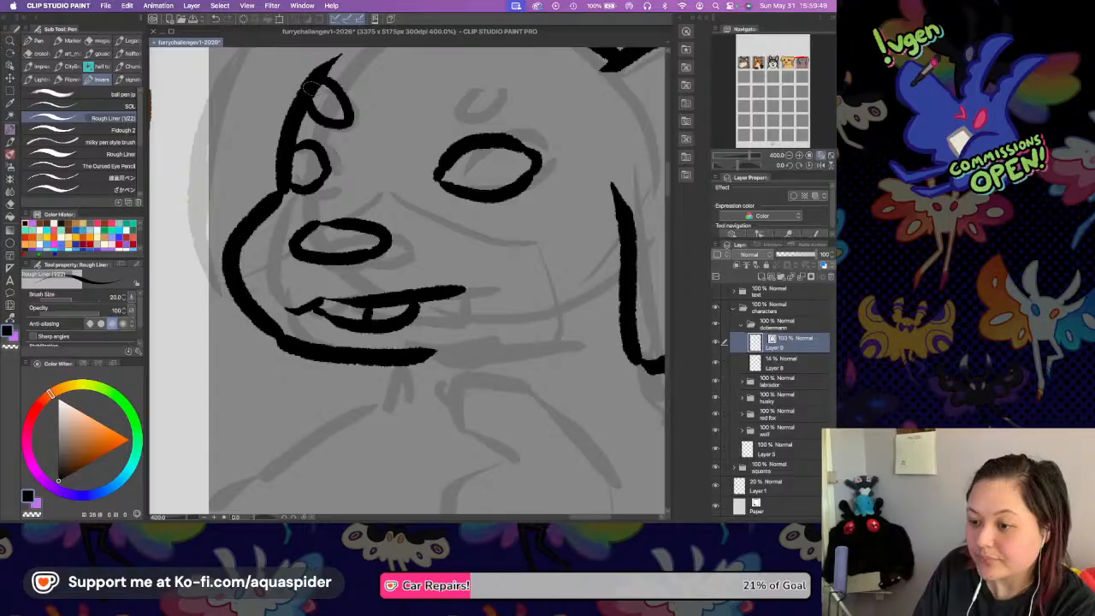
{"action": "mouse_move", "coordinate": [427, 88]}
{"action": "left_mouse_down"}
{"action": "mouse_move", "coordinate": [443, 114]}
{"action": "mouse_move", "coordinate": [477, 110]}
{"action": "mouse_move", "coordinate": [484, 77]}
{"action": "left_mouse_up"}
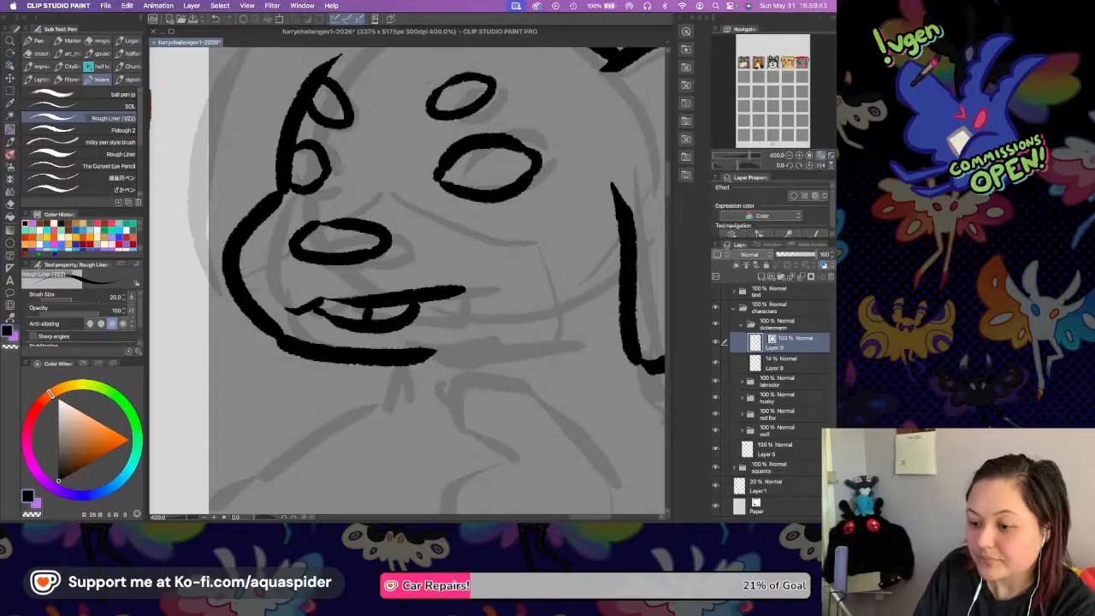
Ink the chest patch outline, with its rounded top, long outer curve and jagged inner edge ending in short forked strokes.
{"action": "scroll", "coordinate": [445, 263], "scroll_direction": "down", "scroll_amount": 5}
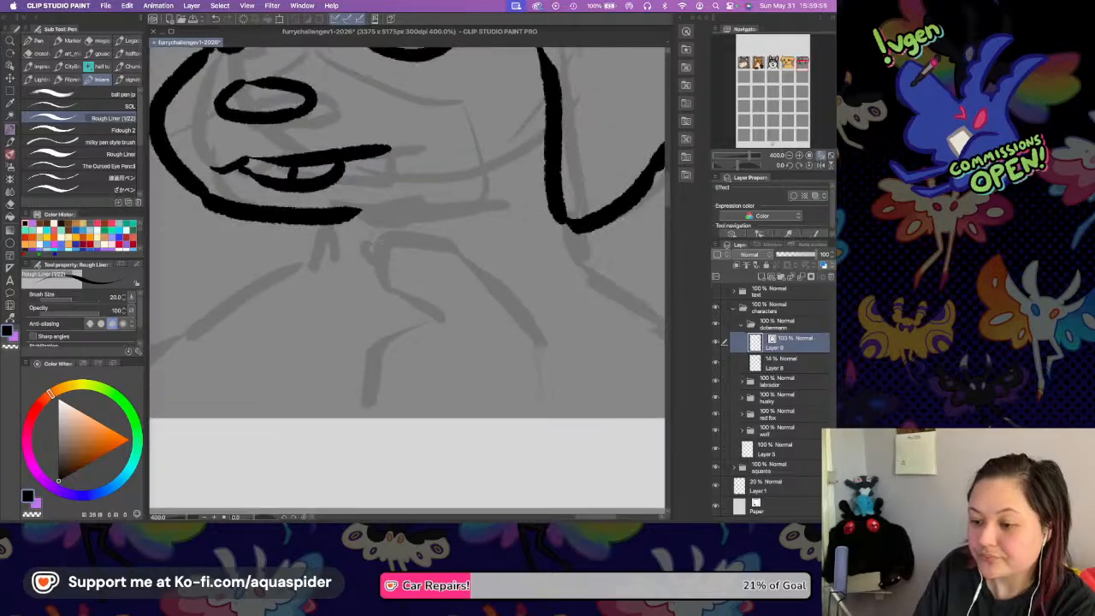
{"action": "left_click_drag", "start_coordinate": [378, 234], "coordinate": [397, 299]}
{"action": "mouse_move", "coordinate": [381, 232]}
{"action": "left_mouse_down"}
{"action": "mouse_move", "coordinate": [457, 253]}
{"action": "mouse_move", "coordinate": [502, 293]}
{"action": "mouse_move", "coordinate": [532, 330]}
{"action": "mouse_move", "coordinate": [540, 401]}
{"action": "left_mouse_up"}
{"action": "mouse_move", "coordinate": [397, 297]}
{"action": "left_mouse_down"}
{"action": "mouse_move", "coordinate": [340, 362]}
{"action": "mouse_move", "coordinate": [407, 355]}
{"action": "mouse_move", "coordinate": [353, 351]}
{"action": "mouse_move", "coordinate": [398, 387]}
{"action": "left_mouse_up"}
{"action": "key", "text": "super+z"}
{"action": "mouse_move", "coordinate": [340, 355]}
{"action": "left_mouse_down"}
{"action": "mouse_move", "coordinate": [309, 400]}
{"action": "mouse_move", "coordinate": [318, 411]}
{"action": "left_mouse_up"}
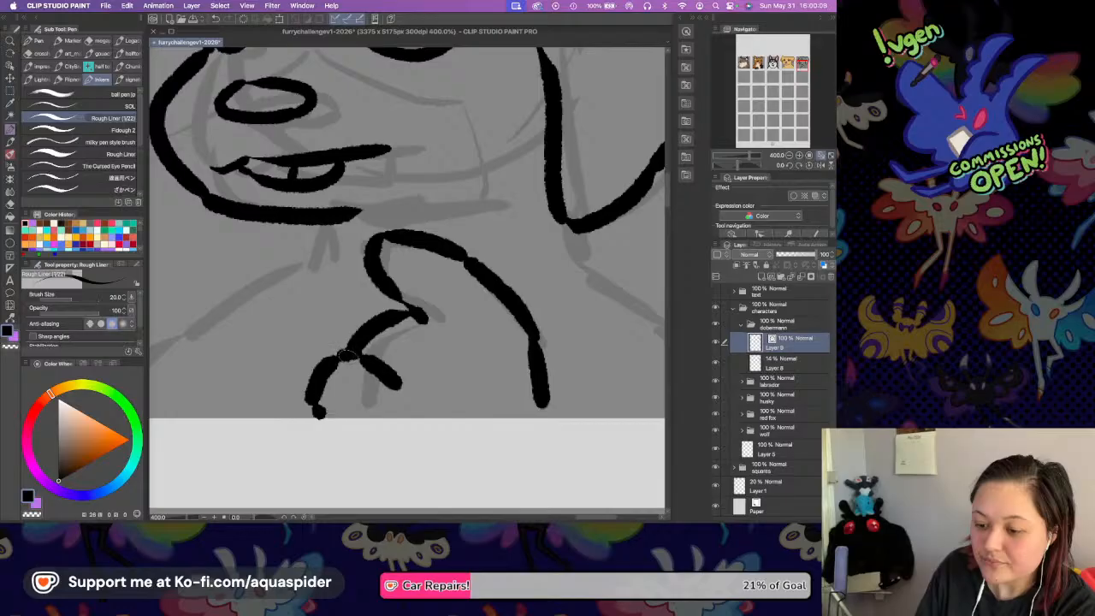
Ink both sides of the neck and the shoulder lines running out to the square's edges.
{"action": "left_click_drag", "start_coordinate": [318, 212], "coordinate": [299, 267]}
{"action": "scroll", "coordinate": [408, 166], "scroll_direction": "right", "scroll_amount": 4}
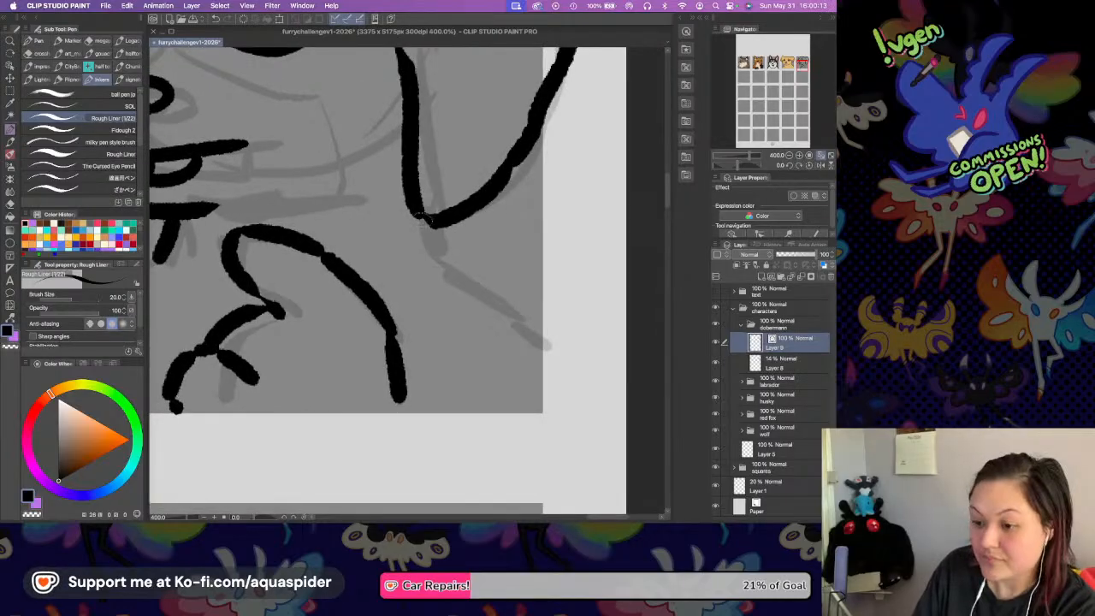
{"action": "mouse_move", "coordinate": [413, 214]}
{"action": "left_mouse_down"}
{"action": "mouse_move", "coordinate": [419, 270]}
{"action": "mouse_move", "coordinate": [538, 339]}
{"action": "left_mouse_up"}
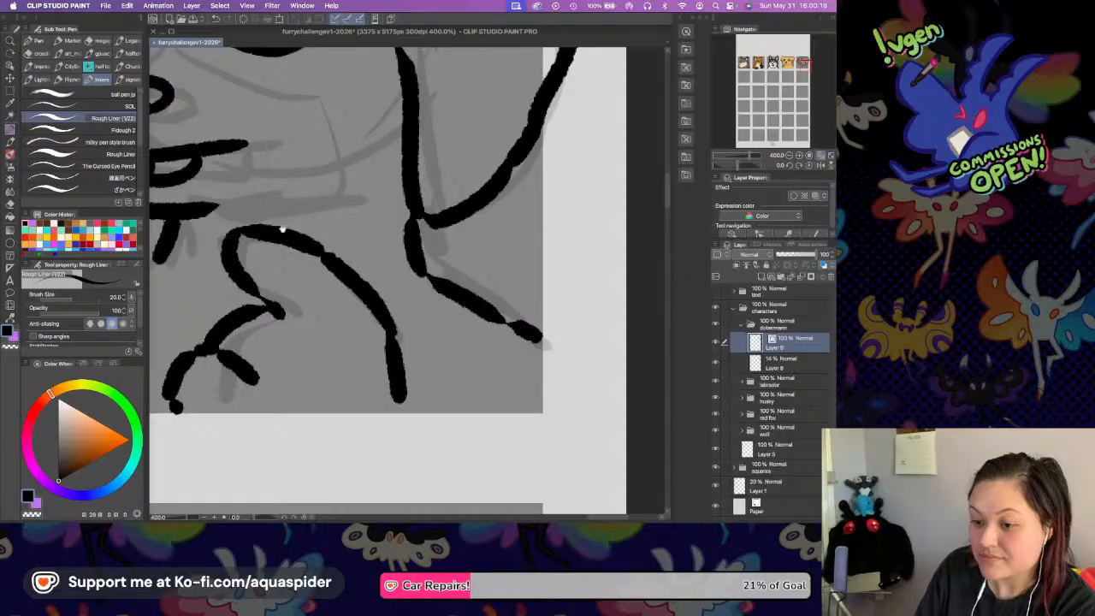
{"action": "scroll", "coordinate": [257, 231], "scroll_direction": "left", "scroll_amount": 8}
{"action": "mouse_move", "coordinate": [488, 206]}
{"action": "left_mouse_down"}
{"action": "mouse_move", "coordinate": [457, 252]}
{"action": "mouse_move", "coordinate": [347, 292]}
{"action": "mouse_move", "coordinate": [304, 328]}
{"action": "left_mouse_up"}
Ink the drooping left ear from the top of the head down its outer edge to the muzzle.
{"action": "scroll", "coordinate": [398, 242], "scroll_direction": "up", "scroll_amount": 5}
{"action": "scroll", "coordinate": [398, 242], "scroll_direction": "right", "scroll_amount": 3}
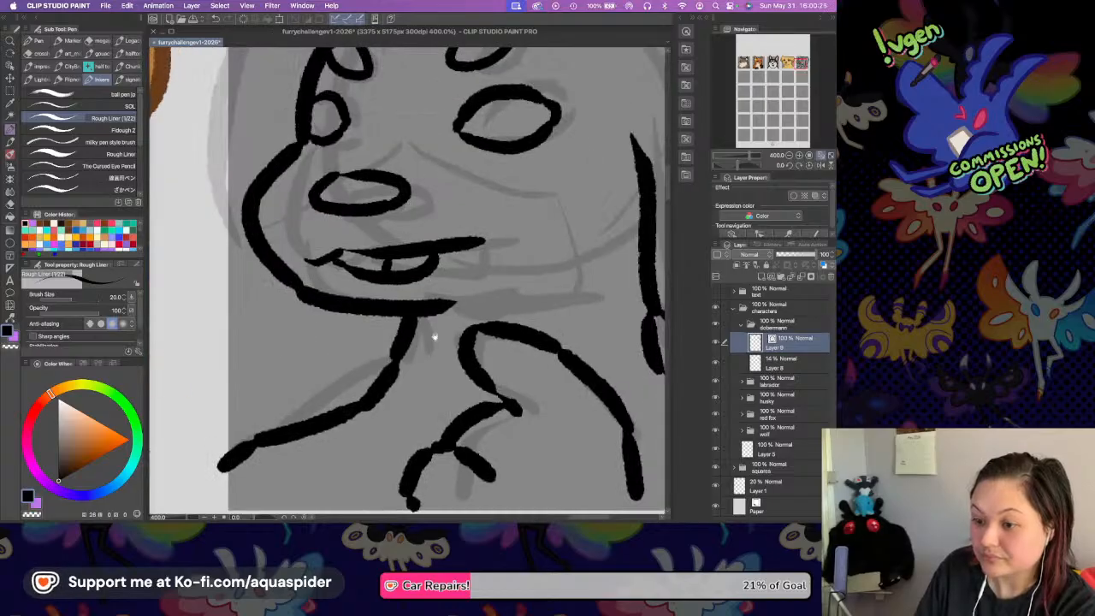
{"action": "scroll", "coordinate": [433, 337], "scroll_direction": "up", "scroll_amount": 3}
{"action": "scroll", "coordinate": [349, 106], "scroll_direction": "up", "scroll_amount": 5}
{"action": "scroll", "coordinate": [350, 107], "scroll_direction": "left", "scroll_amount": 3}
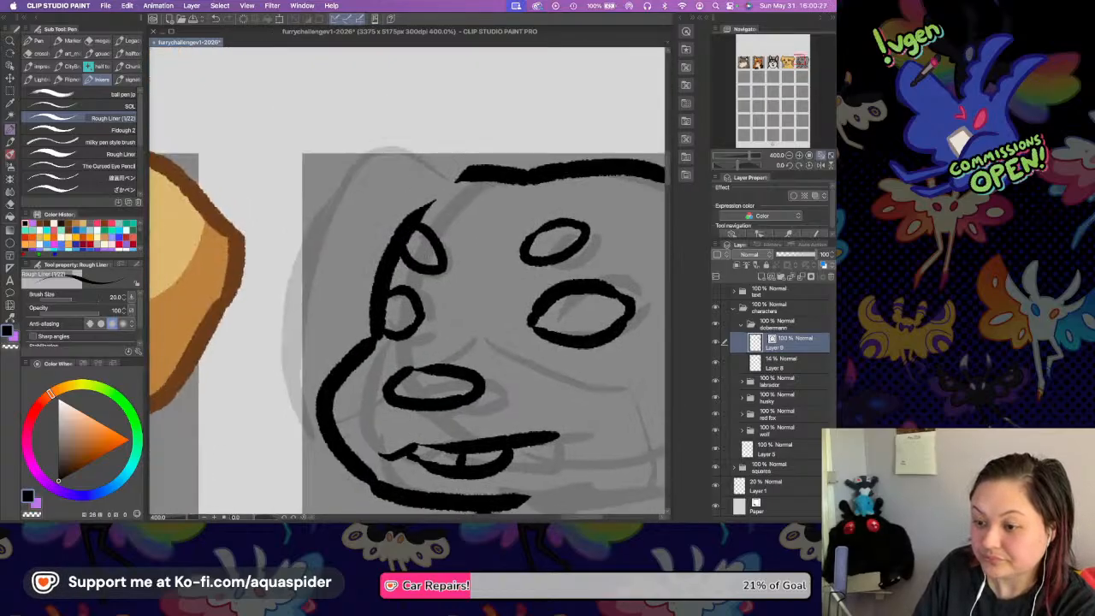
{"action": "mouse_move", "coordinate": [459, 174]}
{"action": "left_mouse_down"}
{"action": "mouse_move", "coordinate": [388, 152]}
{"action": "mouse_move", "coordinate": [362, 168]}
{"action": "mouse_move", "coordinate": [301, 267]}
{"action": "mouse_move", "coordinate": [304, 292]}
{"action": "mouse_move", "coordinate": [303, 258]}
{"action": "mouse_move", "coordinate": [275, 389]}
{"action": "mouse_move", "coordinate": [312, 426]}
{"action": "left_mouse_up"}
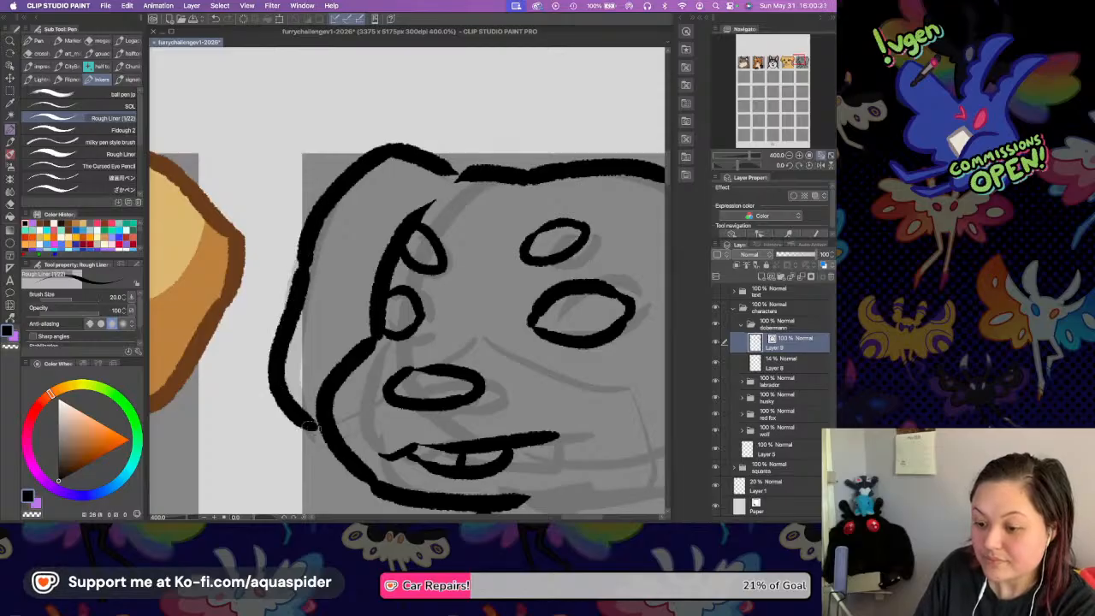
{"action": "key", "text": "super+z"}
{"action": "mouse_move", "coordinate": [301, 261]}
{"action": "left_mouse_down"}
{"action": "mouse_move", "coordinate": [262, 400]}
{"action": "mouse_move", "coordinate": [325, 449]}
{"action": "mouse_move", "coordinate": [337, 443]}
{"action": "mouse_move", "coordinate": [315, 445]}
{"action": "left_mouse_up"}
Ink the muzzle marking's peaked upper edge and rounded cheek, and close the jaw line beneath it.
{"action": "left_click_drag", "start_coordinate": [517, 245], "coordinate": [431, 174]}
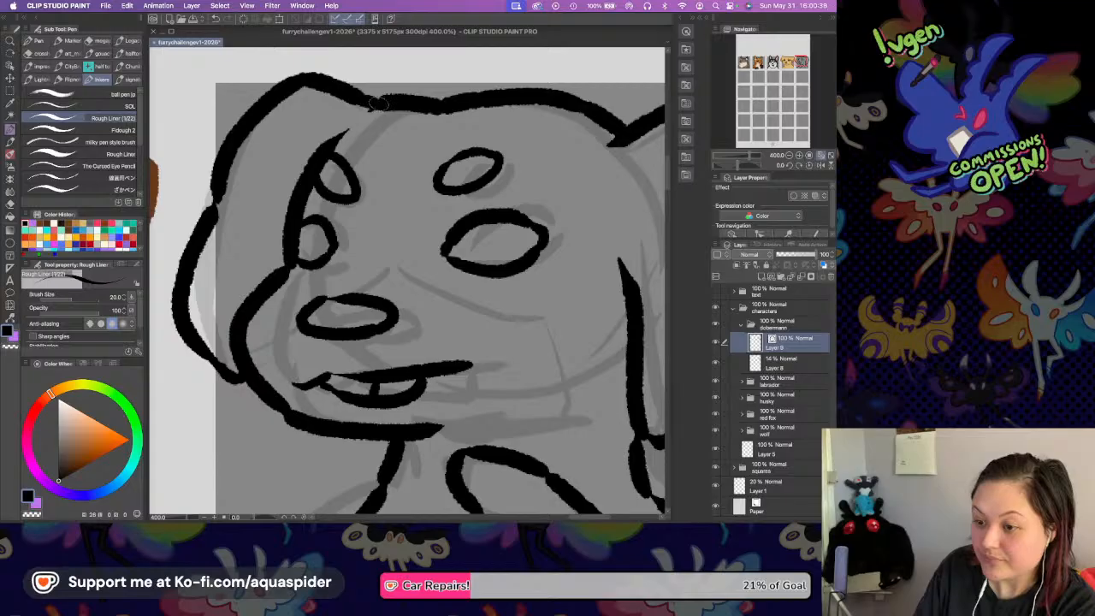
{"action": "left_click_drag", "start_coordinate": [470, 253], "coordinate": [442, 221]}
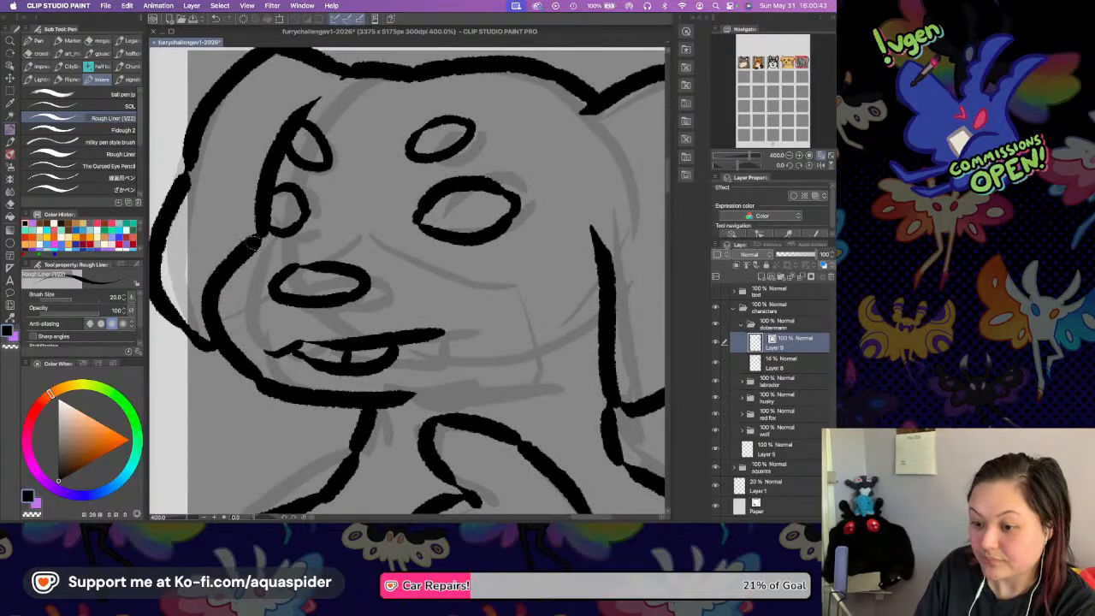
{"action": "left_click_drag", "start_coordinate": [252, 244], "coordinate": [345, 221]}
{"action": "key", "text": "super+z"}
{"action": "left_click_drag", "start_coordinate": [255, 241], "coordinate": [337, 224]}
{"action": "key", "text": "super+z"}
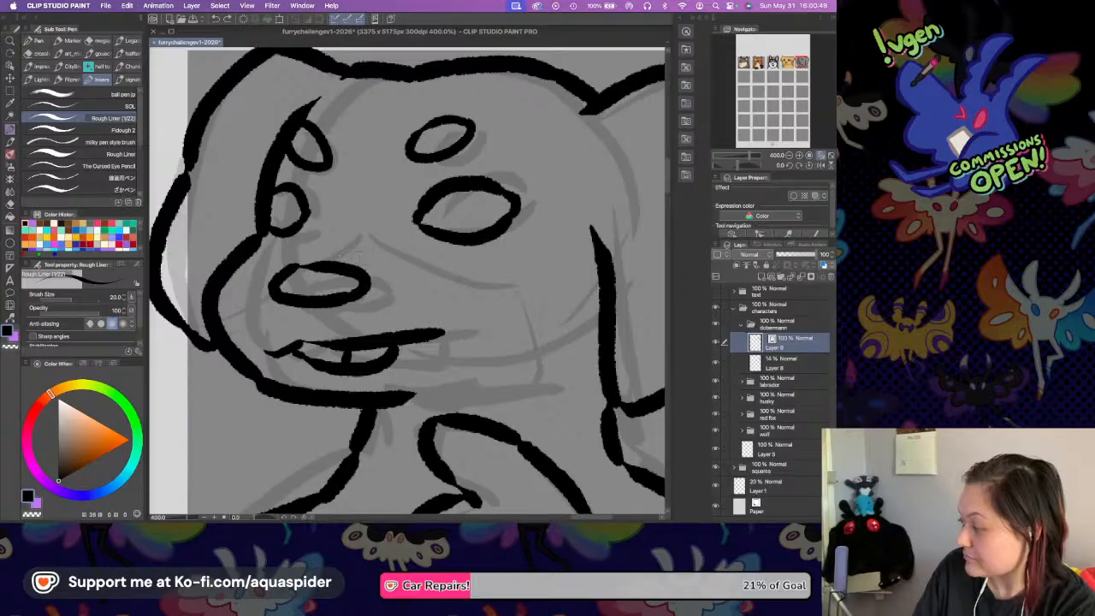
{"action": "mouse_move", "coordinate": [254, 255]}
{"action": "left_mouse_down"}
{"action": "mouse_move", "coordinate": [335, 221]}
{"action": "mouse_move", "coordinate": [564, 323]}
{"action": "mouse_move", "coordinate": [532, 389]}
{"action": "left_mouse_up"}
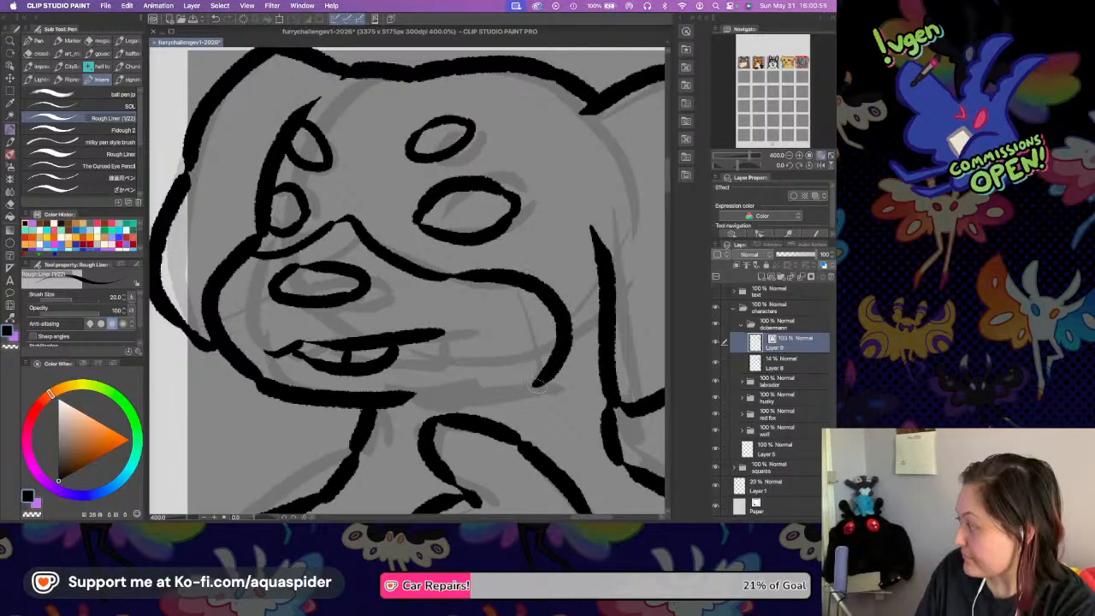
{"action": "left_click_drag", "start_coordinate": [446, 346], "coordinate": [425, 270]}
{"action": "mouse_move", "coordinate": [381, 321]}
{"action": "left_mouse_down"}
{"action": "mouse_move", "coordinate": [512, 311]}
{"action": "mouse_move", "coordinate": [529, 298]}
{"action": "left_mouse_up"}
Ink a curved marking line on each side of the chest patch along the square's bottom edge.
{"action": "left_click_drag", "start_coordinate": [421, 332], "coordinate": [429, 168]}
{"action": "left_click_drag", "start_coordinate": [310, 318], "coordinate": [376, 320]}
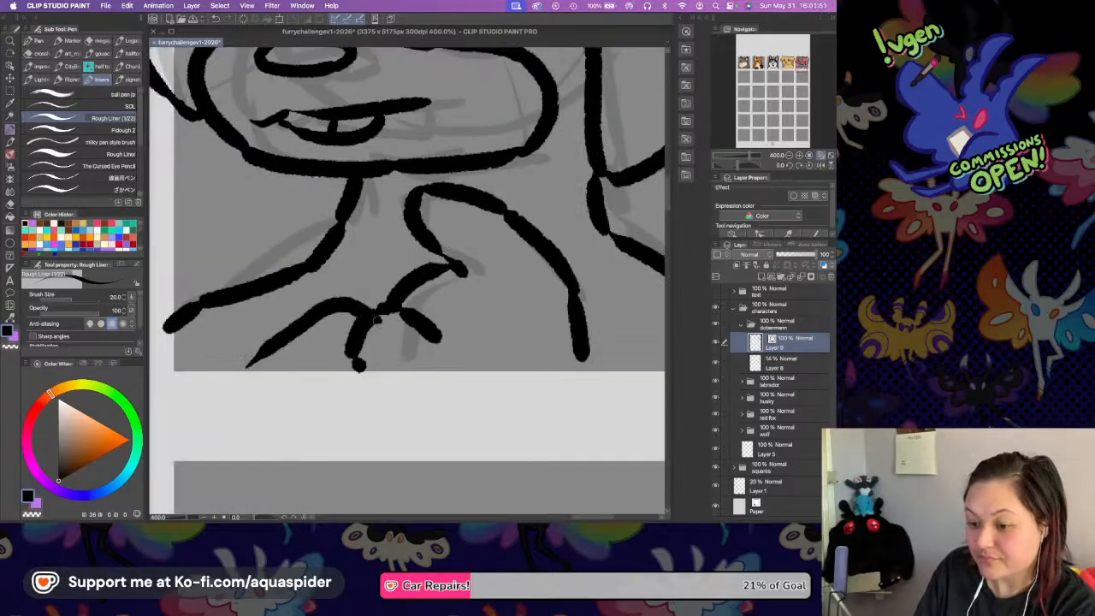
{"action": "key", "text": "super+z"}
{"action": "mouse_move", "coordinate": [219, 370]}
{"action": "left_mouse_down"}
{"action": "mouse_move", "coordinate": [321, 313]}
{"action": "mouse_move", "coordinate": [377, 318]}
{"action": "left_mouse_up"}
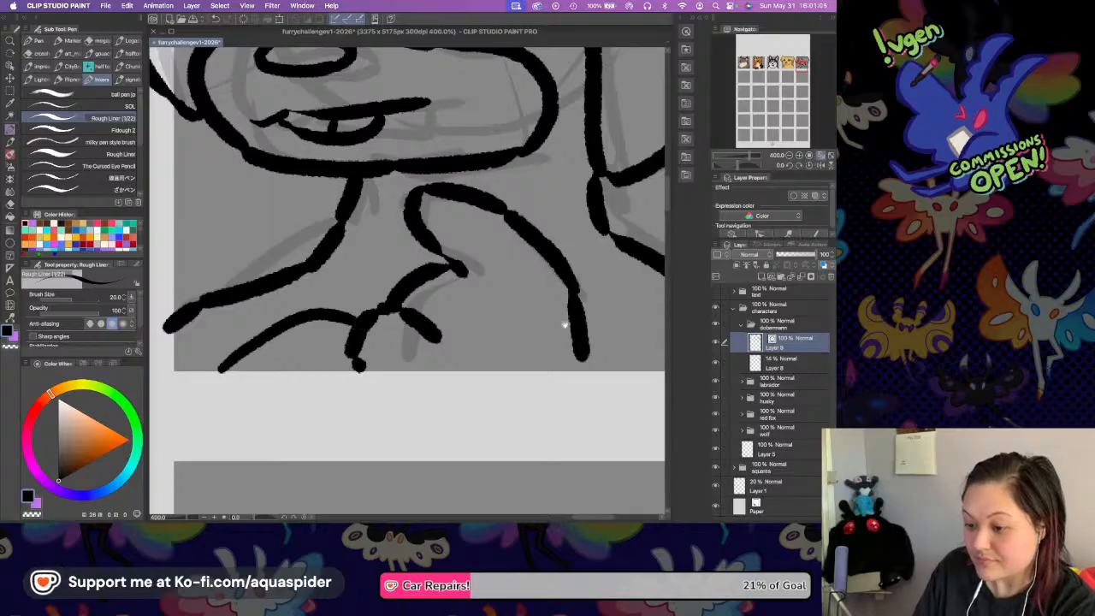
{"action": "scroll", "coordinate": [564, 325], "scroll_direction": "right", "scroll_amount": 3}
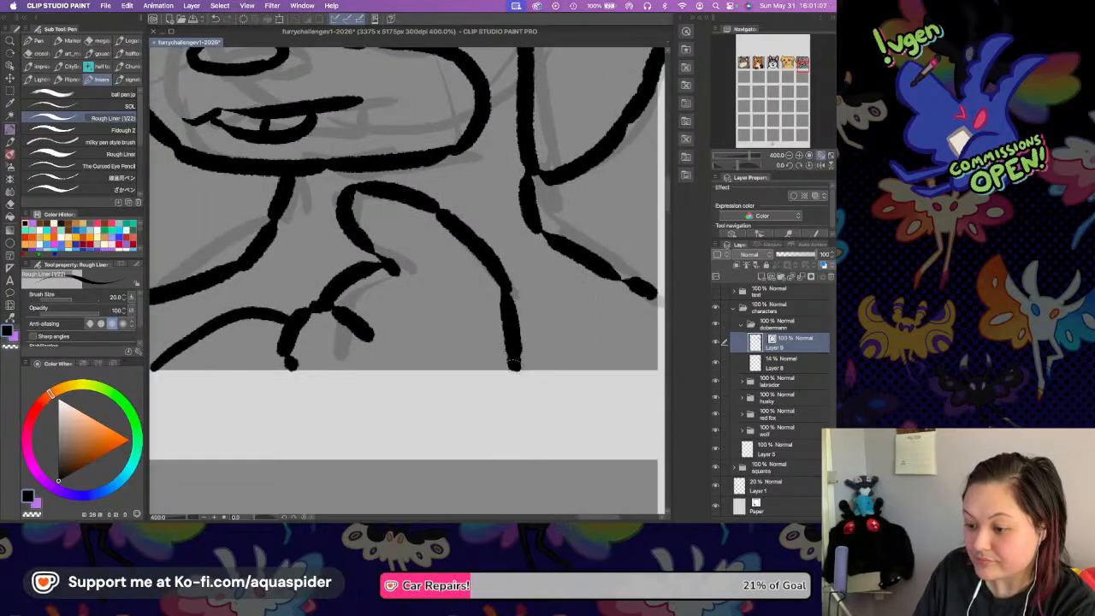
{"action": "left_click_drag", "start_coordinate": [513, 341], "coordinate": [571, 364]}
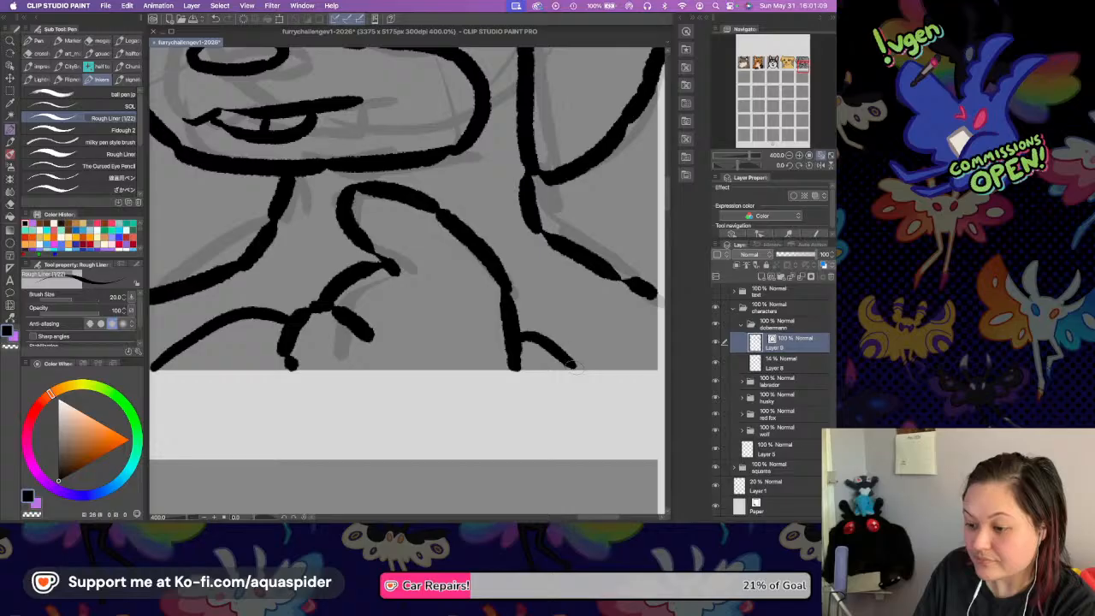
Hide the sketch layer, save the file and add a new layer between the sketch and the line art.
{"action": "scroll", "coordinate": [464, 166], "scroll_direction": "up", "scroll_amount": 5}
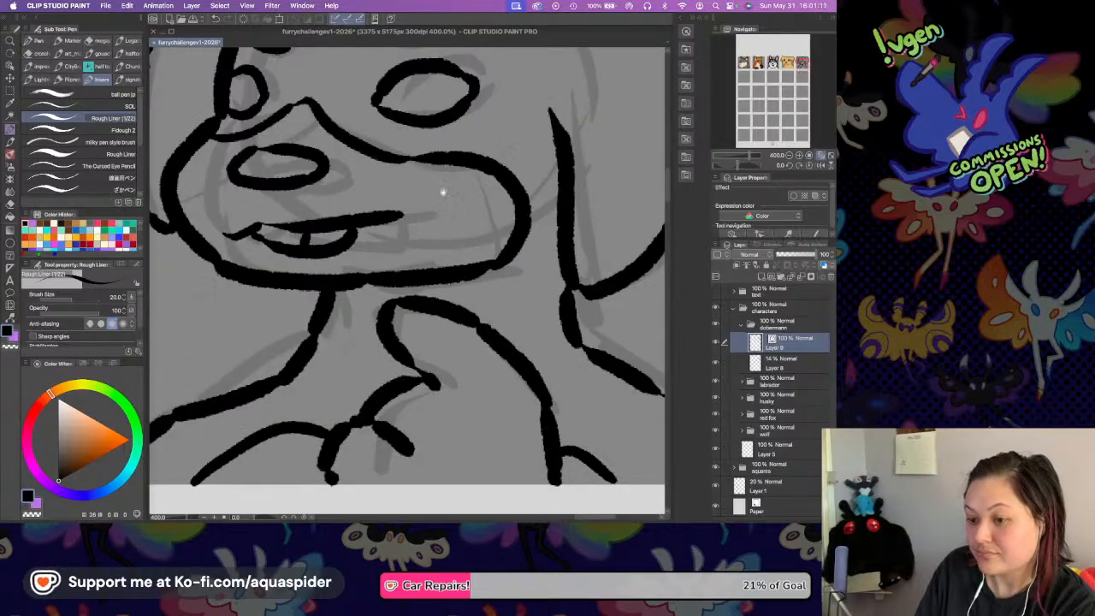
{"action": "scroll", "coordinate": [441, 182], "scroll_direction": "up", "scroll_amount": 5}
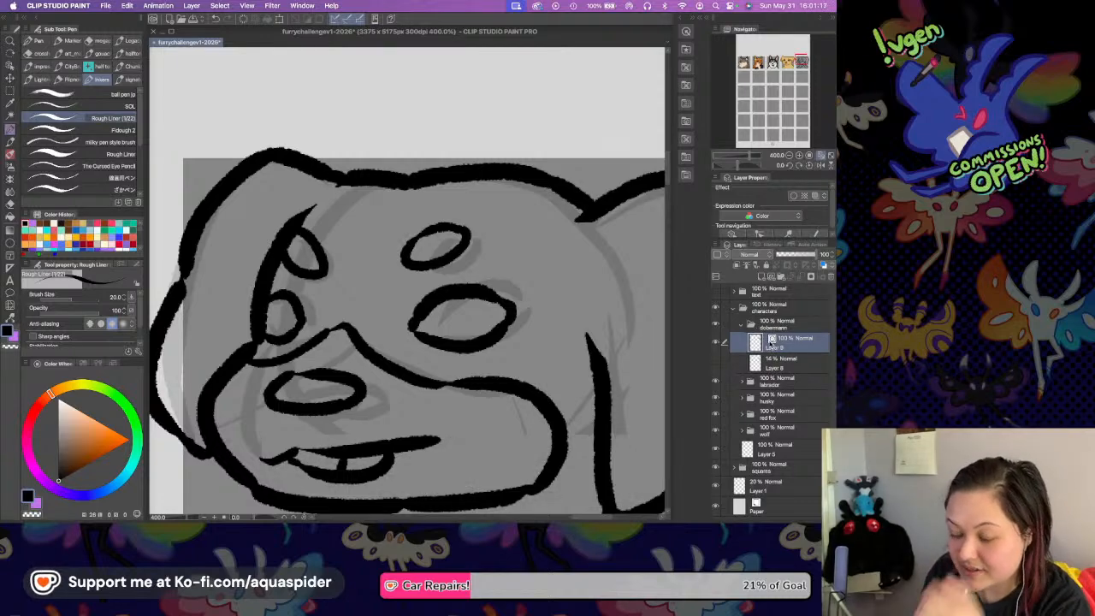
{"action": "key", "text": "super+s"}
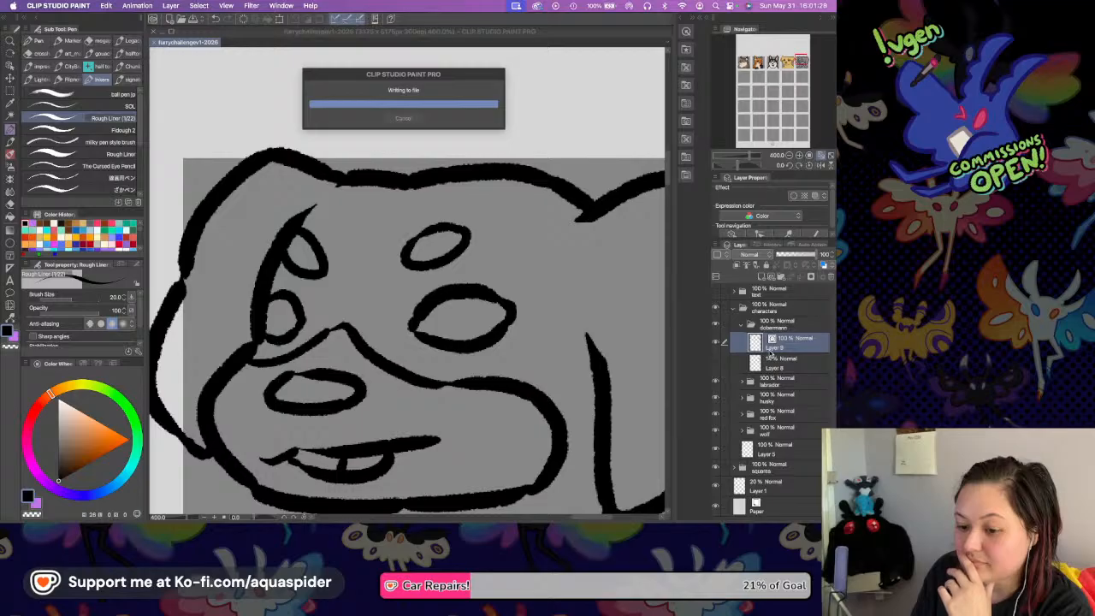
{"action": "left_click", "coordinate": [772, 363]}
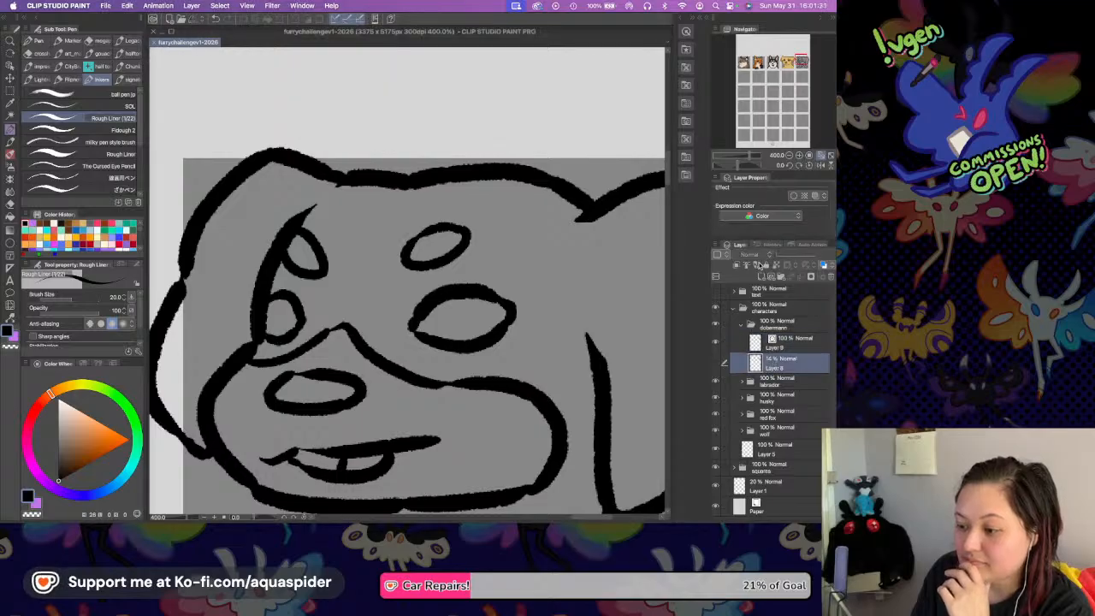
{"action": "key", "text": "super+shift+n"}
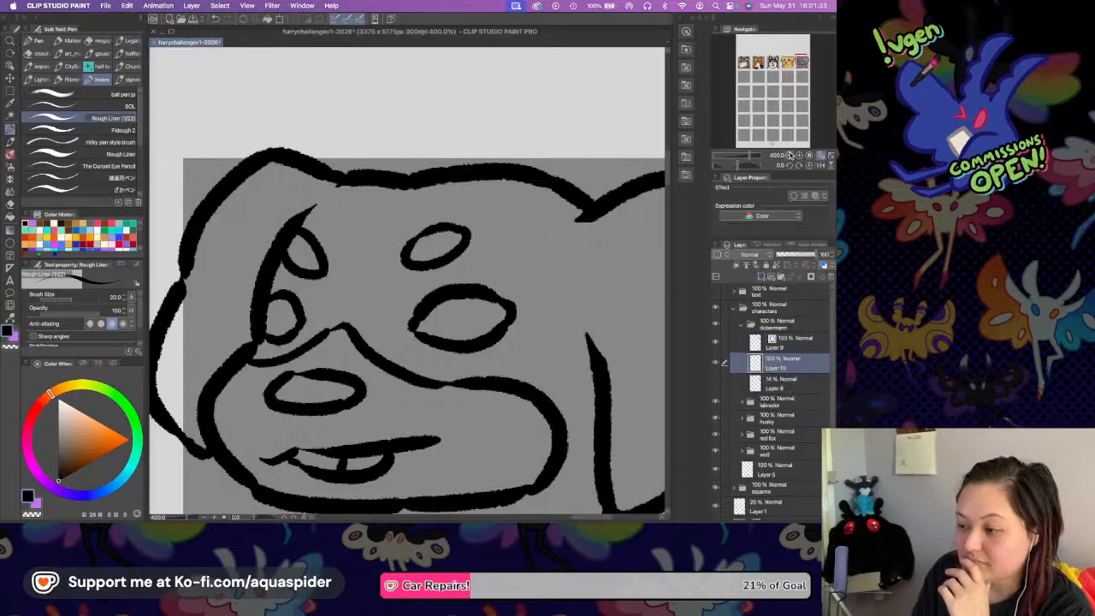
Fill the head, ears, neck and shoulders with a very dark reddish brown, including the ear areas outside the square.
{"action": "left_click", "coordinate": [789, 155]}
{"action": "left_click", "coordinate": [788, 156]}
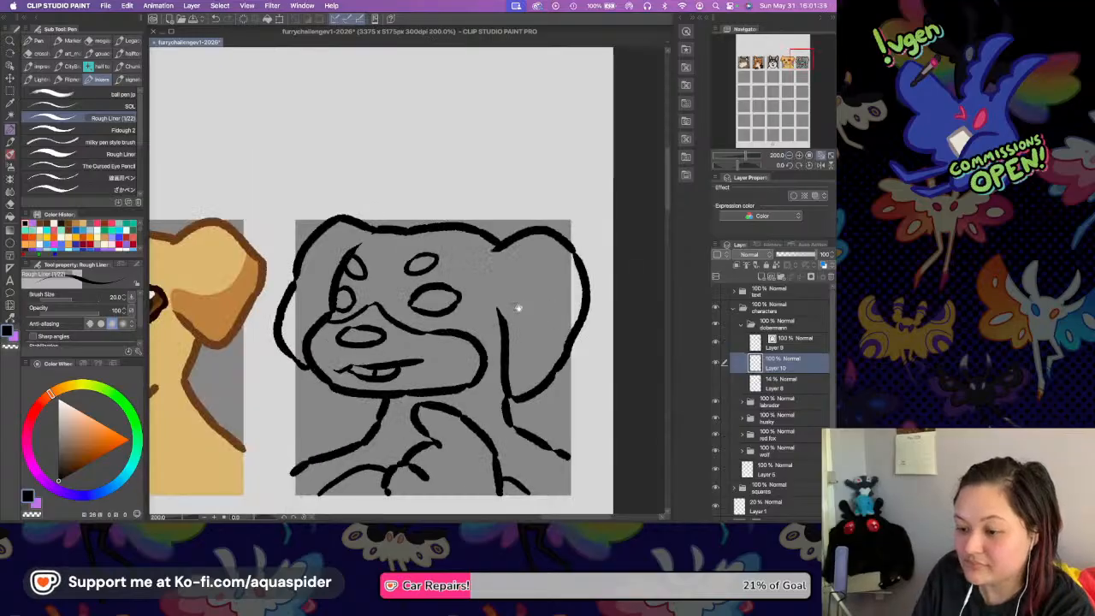
{"action": "scroll", "coordinate": [519, 294], "scroll_direction": "down", "scroll_amount": 3}
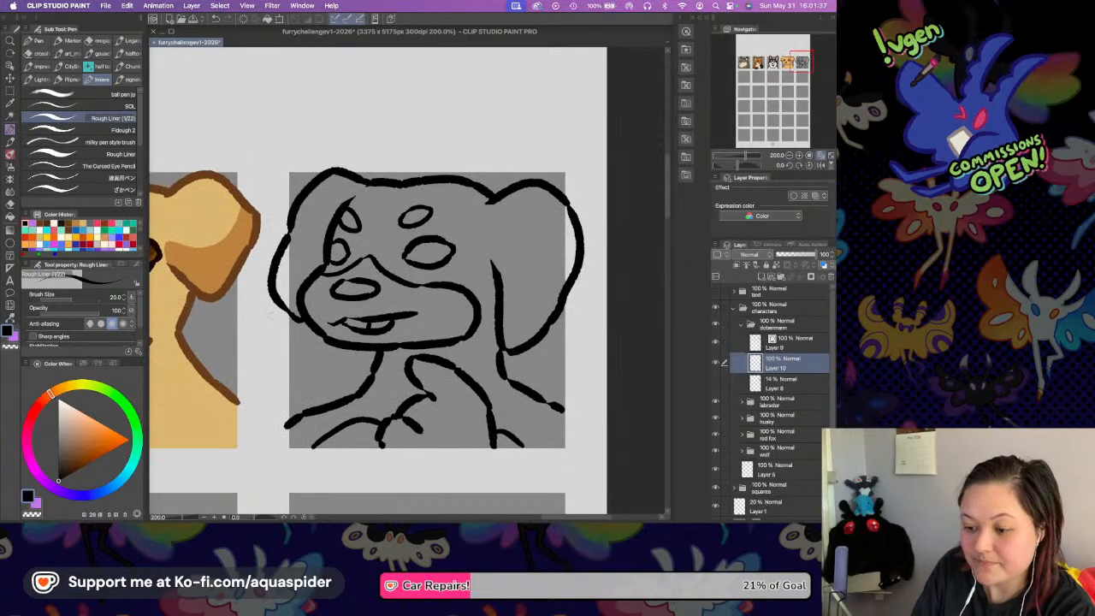
{"action": "left_click", "coordinate": [10, 219]}
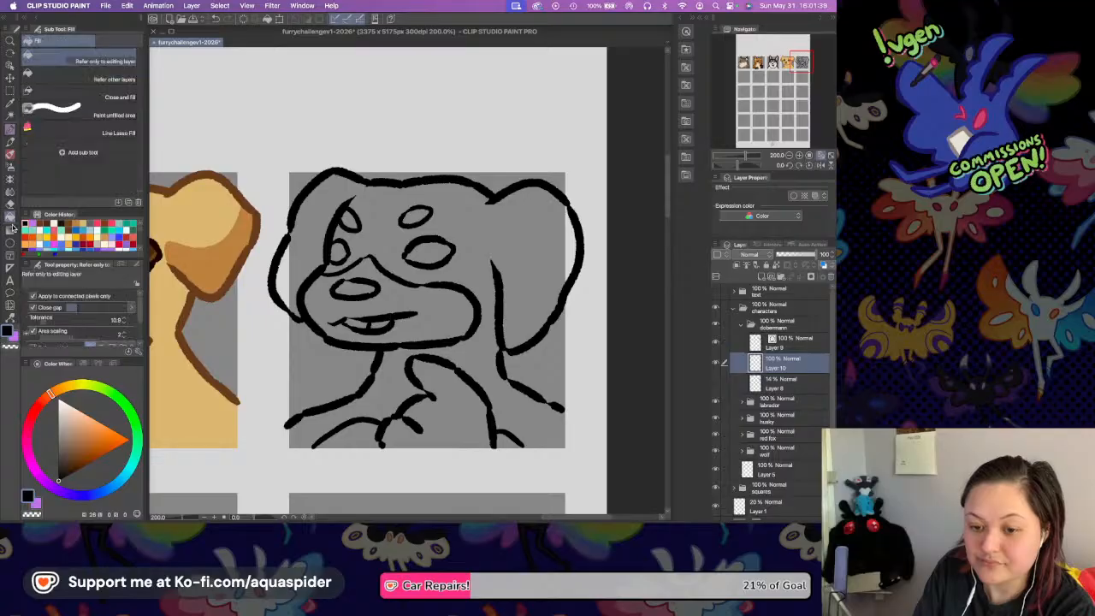
{"action": "left_click", "coordinate": [41, 402]}
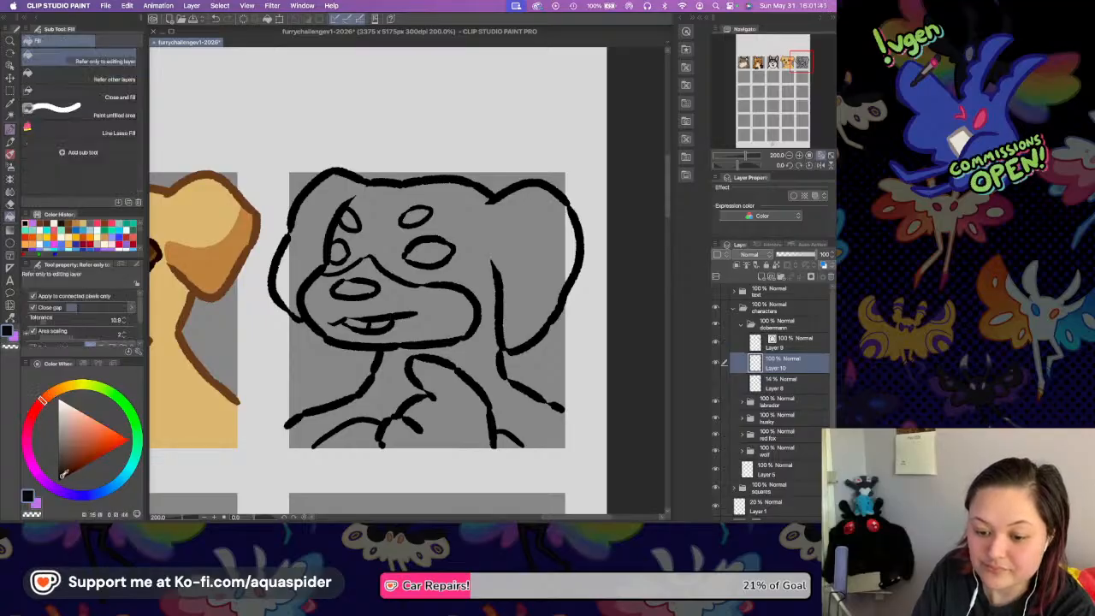
{"action": "left_click", "coordinate": [476, 261]}
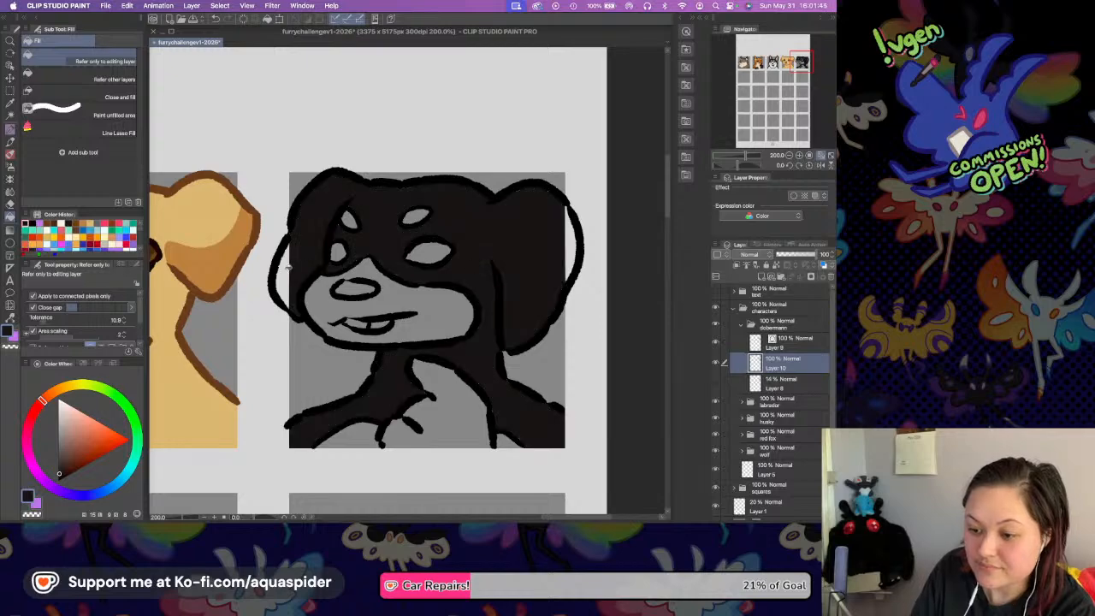
{"action": "left_click", "coordinate": [291, 267]}
{"action": "left_click", "coordinate": [573, 232]}
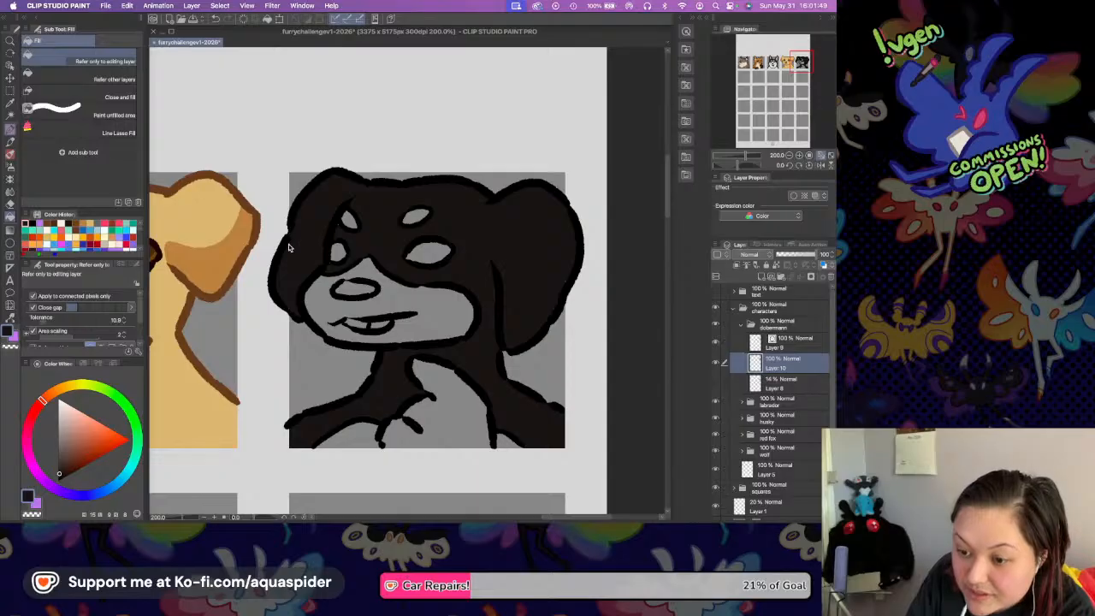
Fill the nose with the same very dark brown as the fur.
{"action": "key", "text": "p"}
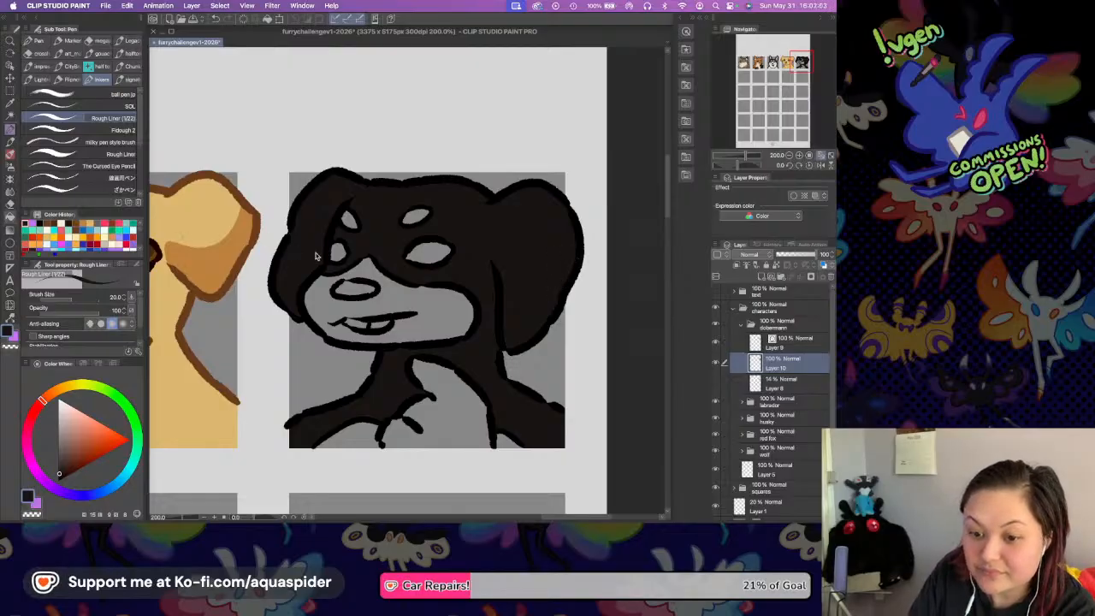
{"action": "key", "text": "g"}
{"action": "left_click", "coordinate": [354, 293]}
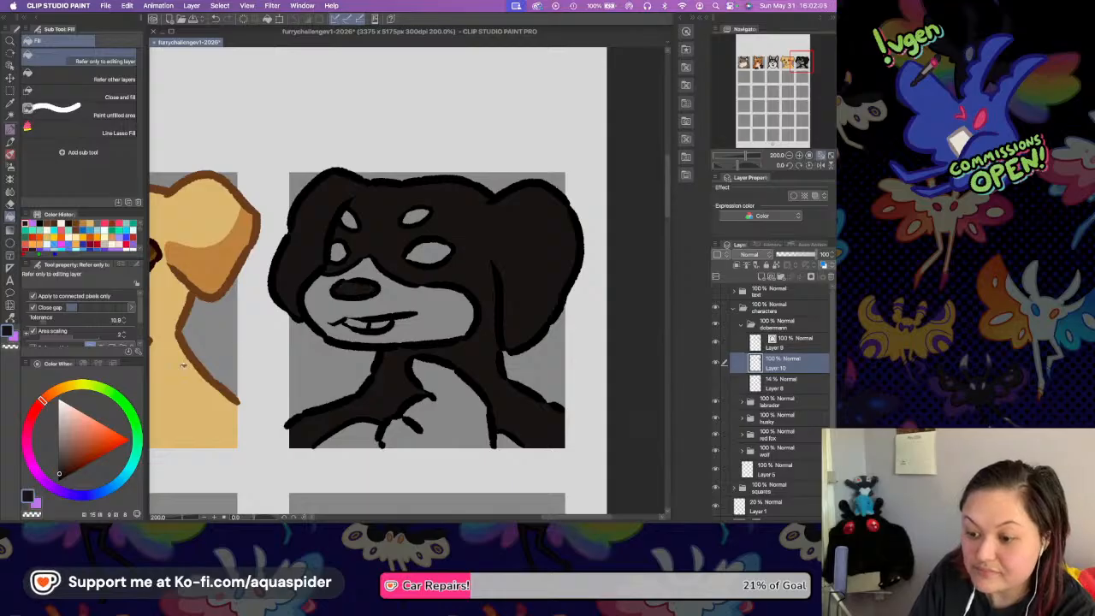
Fill the muzzle, the chest patch, the markings on both sides of it and the two eyebrow spots with a rusty orange-brown.
{"action": "left_click_drag", "start_coordinate": [59, 391], "coordinate": [50, 393]}
{"action": "left_click", "coordinate": [99, 447]}
{"action": "left_click", "coordinate": [82, 451]}
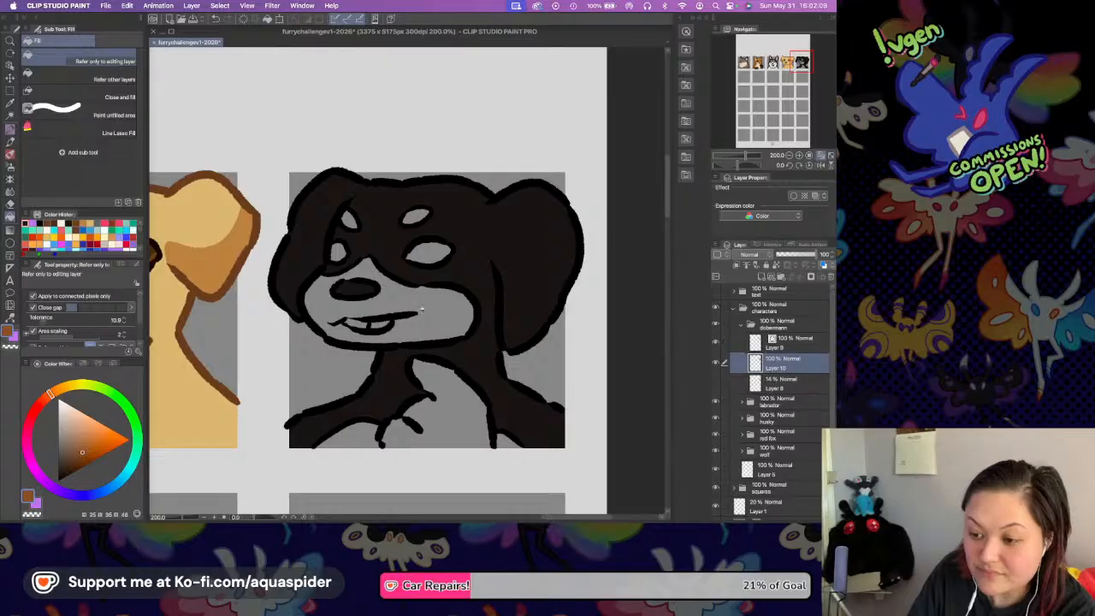
{"action": "left_click", "coordinate": [437, 342]}
{"action": "left_click", "coordinate": [444, 402]}
{"action": "left_click", "coordinate": [383, 431]}
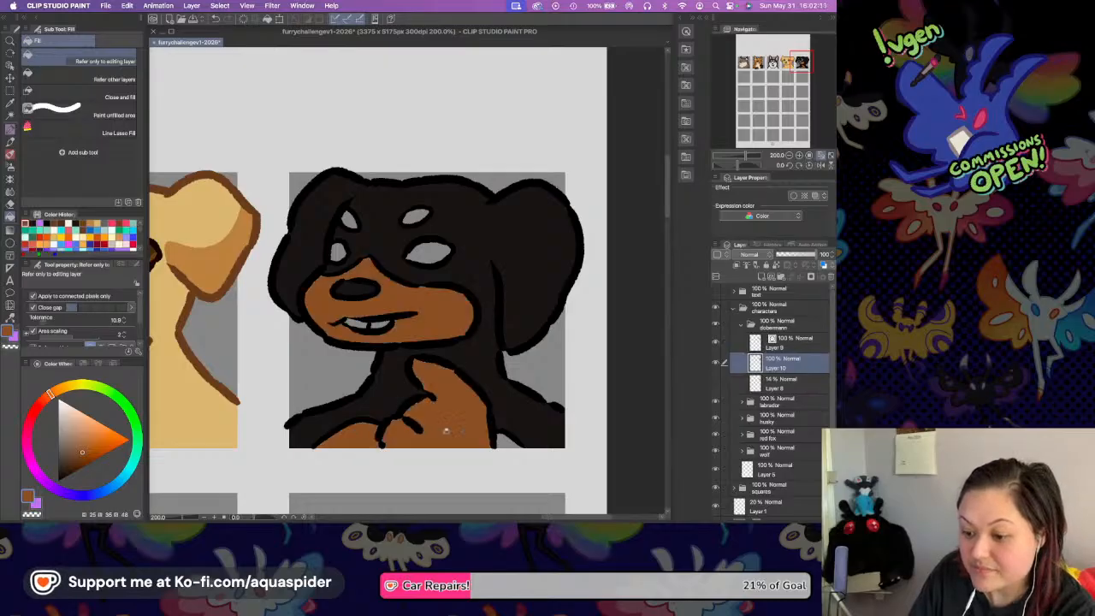
{"action": "left_click", "coordinate": [513, 441]}
{"action": "left_click", "coordinate": [412, 213]}
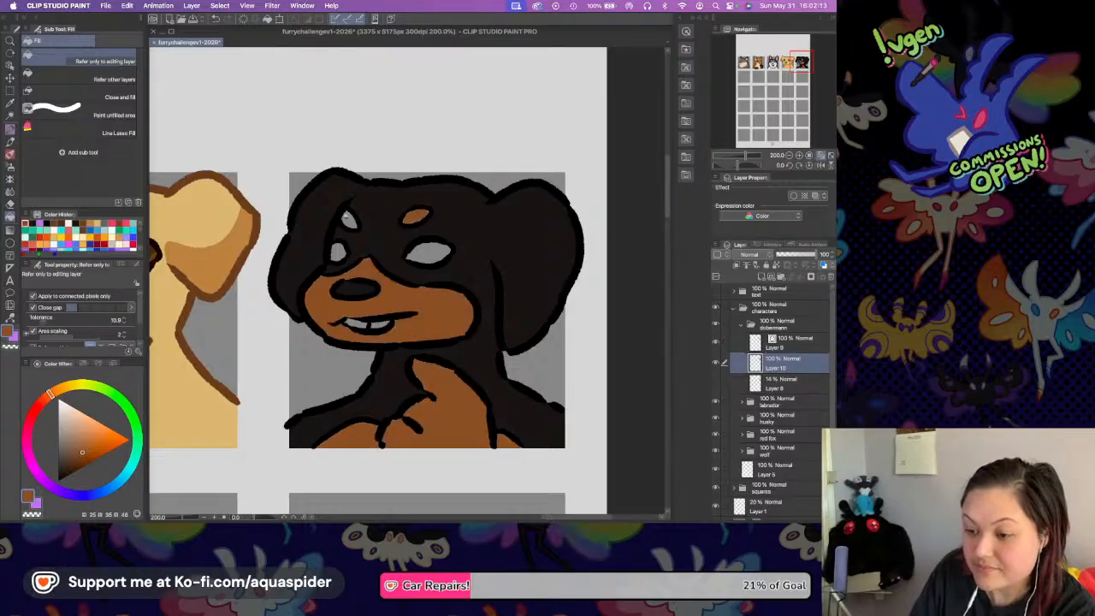
{"action": "left_click", "coordinate": [349, 218]}
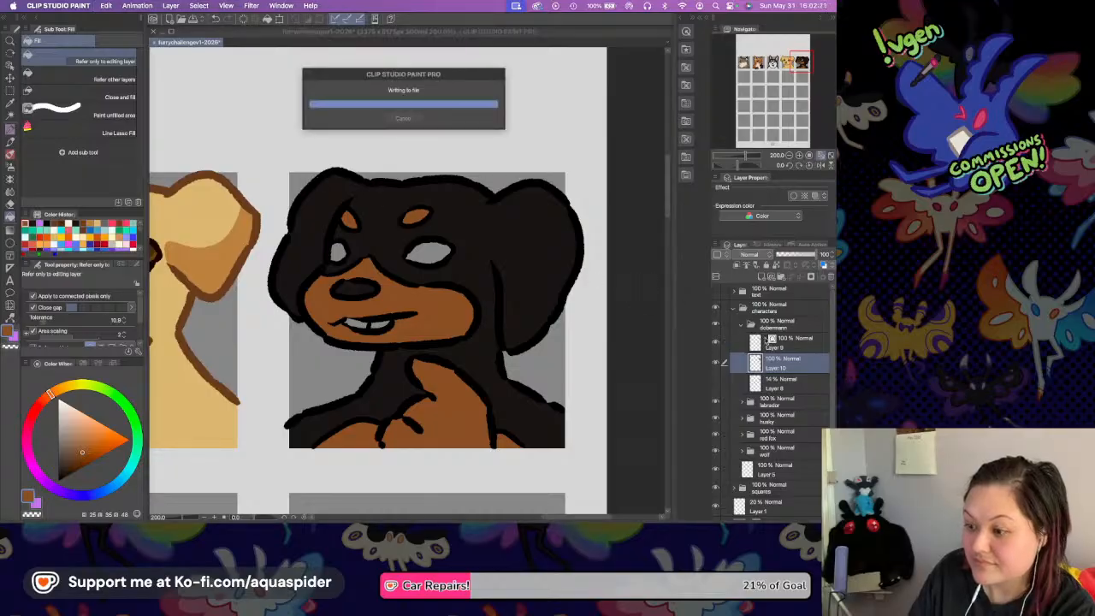
Erase the dividing lines between the teeth on the line art layer and save the file.
{"action": "left_click", "coordinate": [788, 343]}
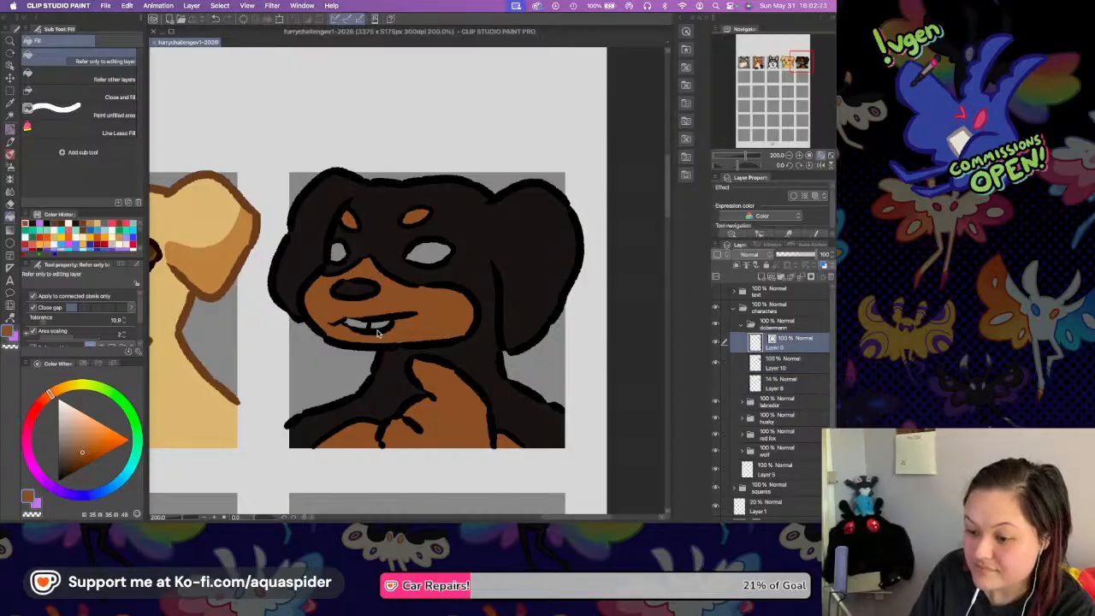
{"action": "left_click", "coordinate": [376, 324]}
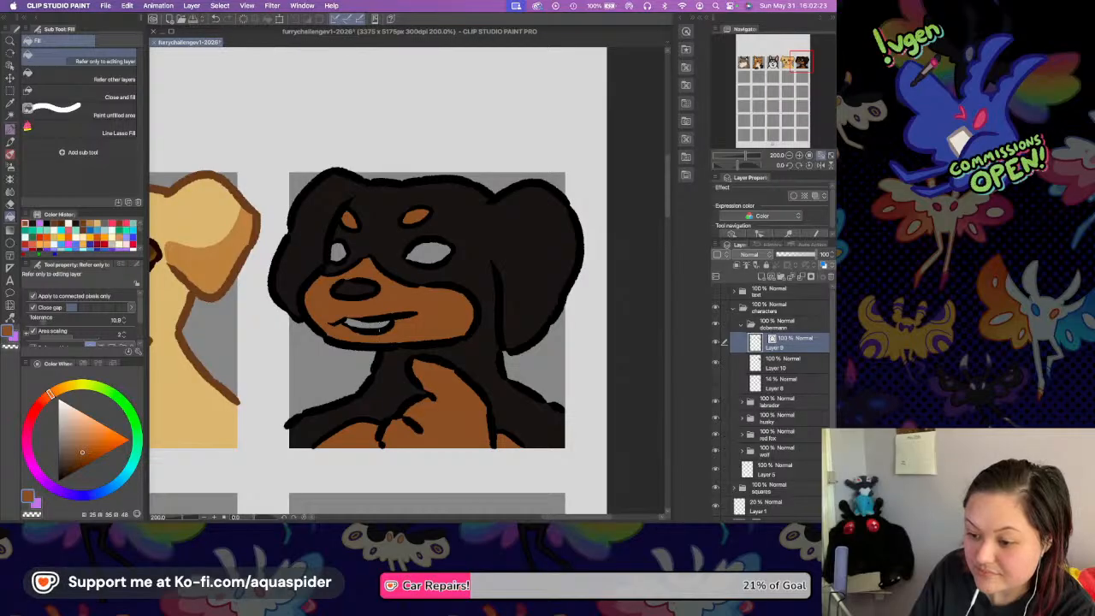
{"action": "key", "text": "super+s"}
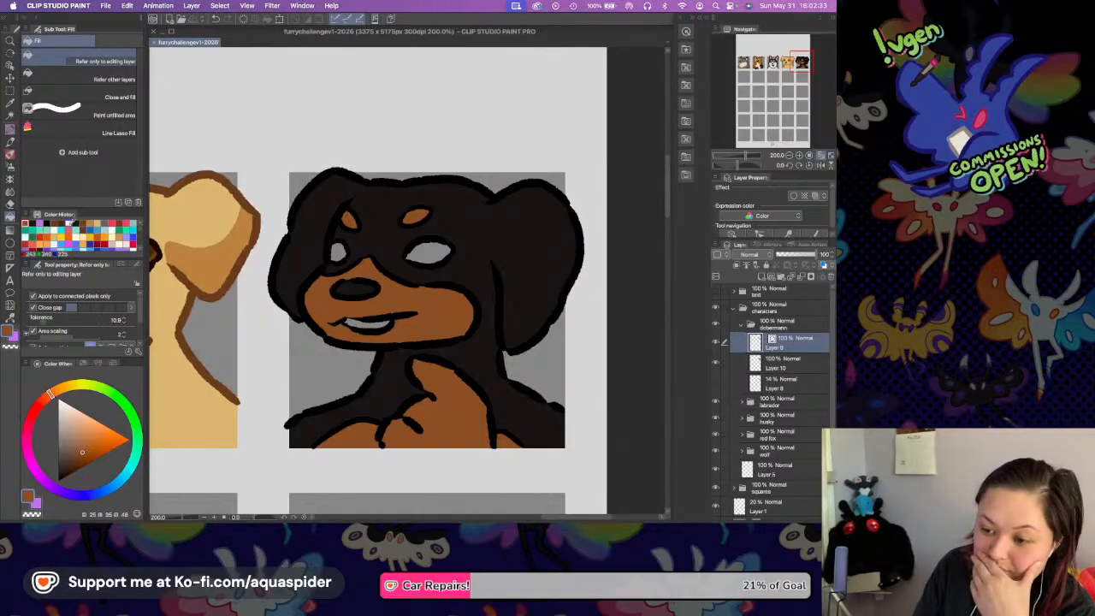
Fill the teeth with off-white on the flat colour layer and add a new layer directly above it.
{"action": "left_click", "coordinate": [68, 224]}
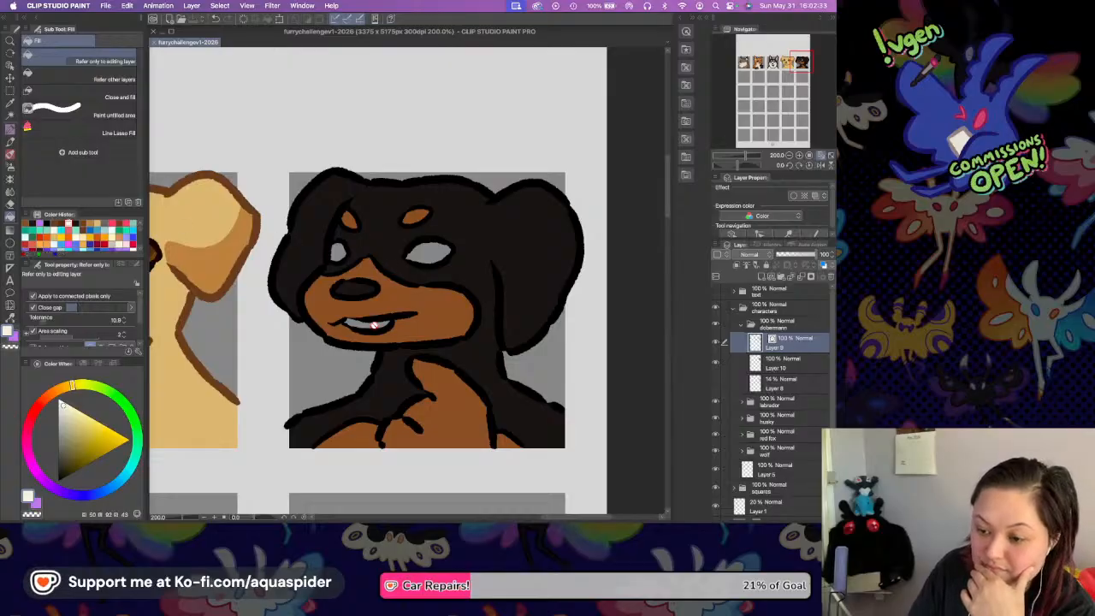
{"action": "left_click", "coordinate": [784, 366]}
{"action": "left_click", "coordinate": [366, 323]}
{"action": "left_click", "coordinate": [760, 278]}
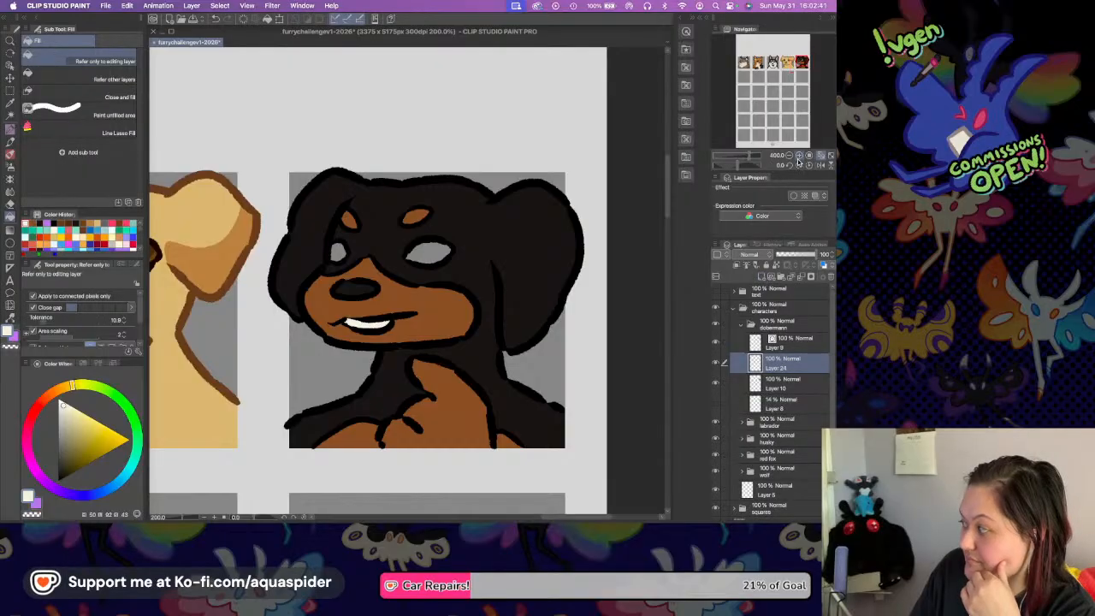
{"action": "left_click", "coordinate": [799, 156]}
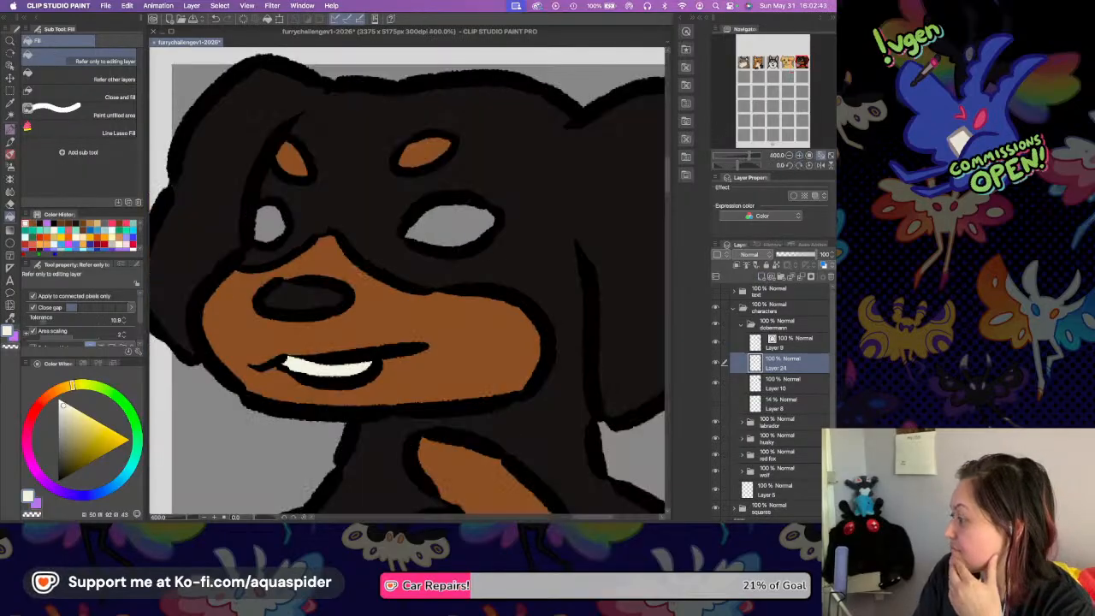
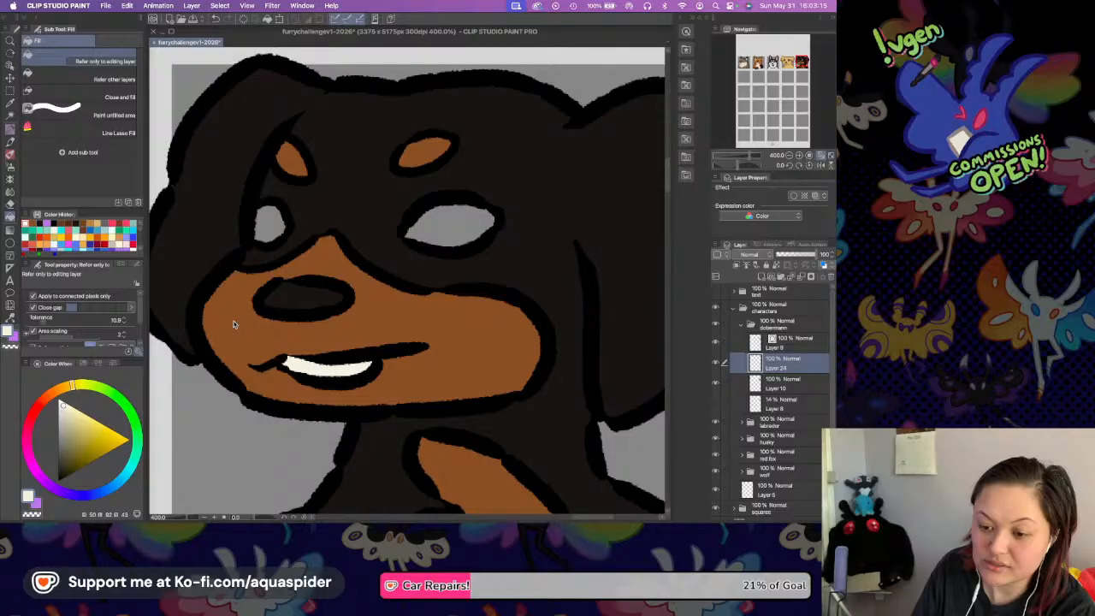
Fill both eyes with the muzzle's rusty orange-brown on a new layer above the flat colours.
{"action": "key", "text": "i"}
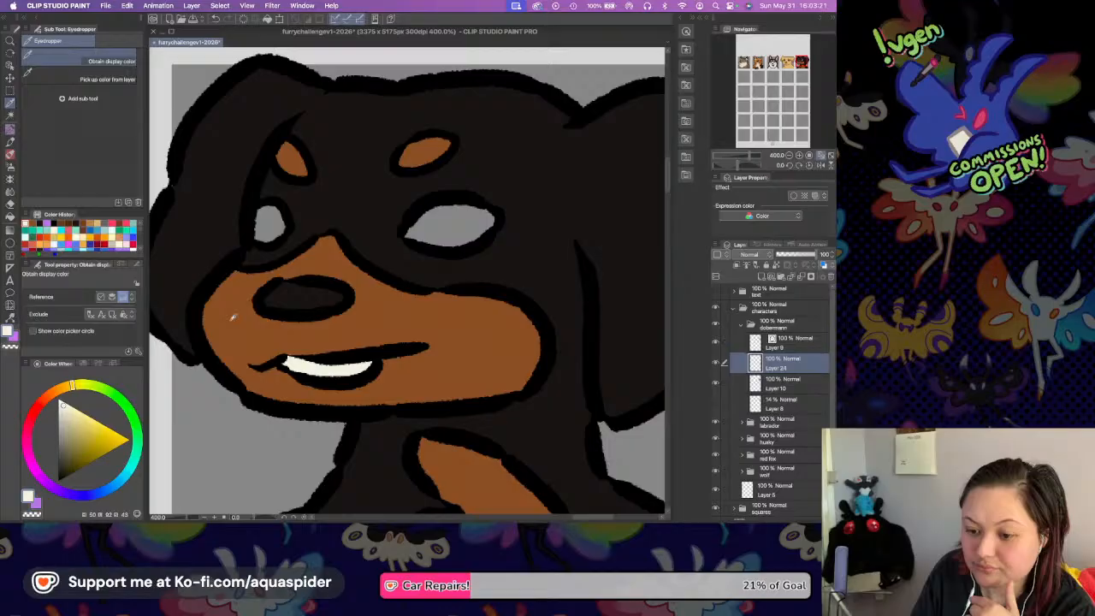
{"action": "key", "text": "g"}
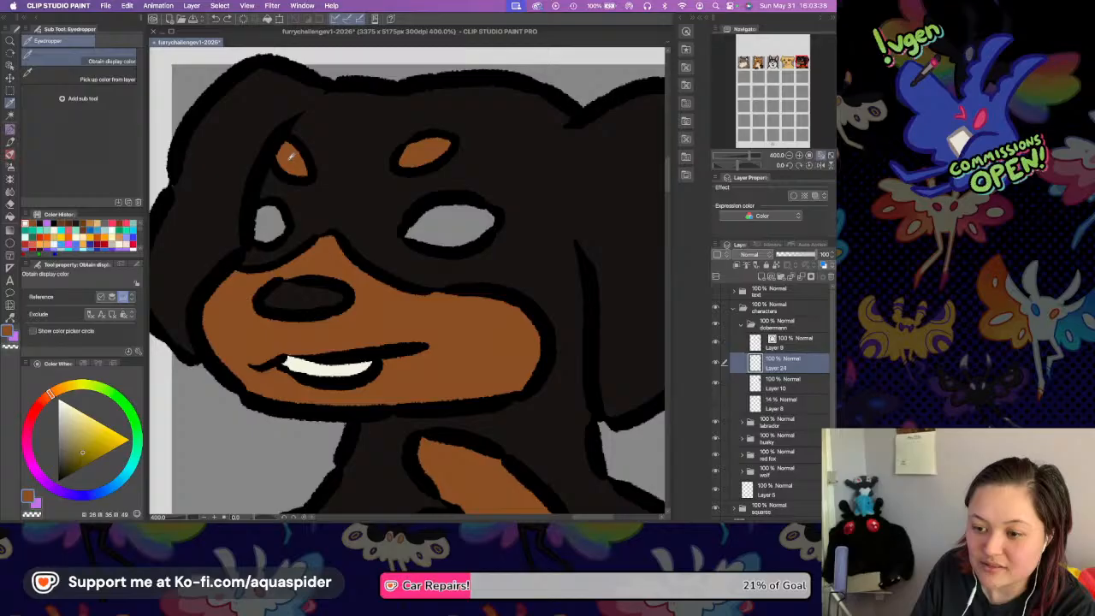
{"action": "left_click", "coordinate": [235, 323], "text": "alt"}
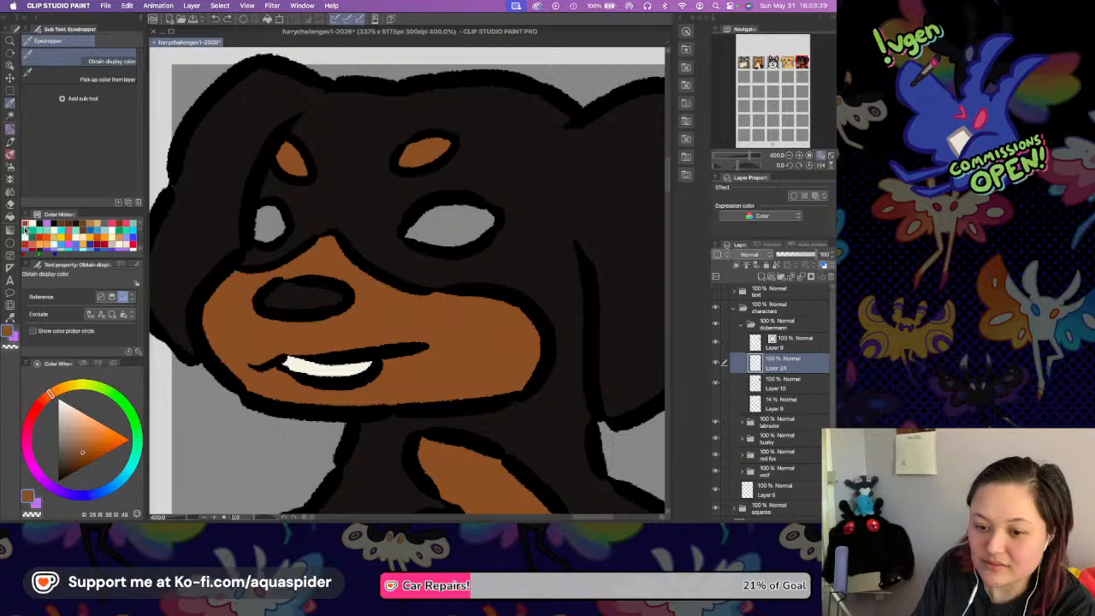
{"action": "left_click", "coordinate": [269, 222]}
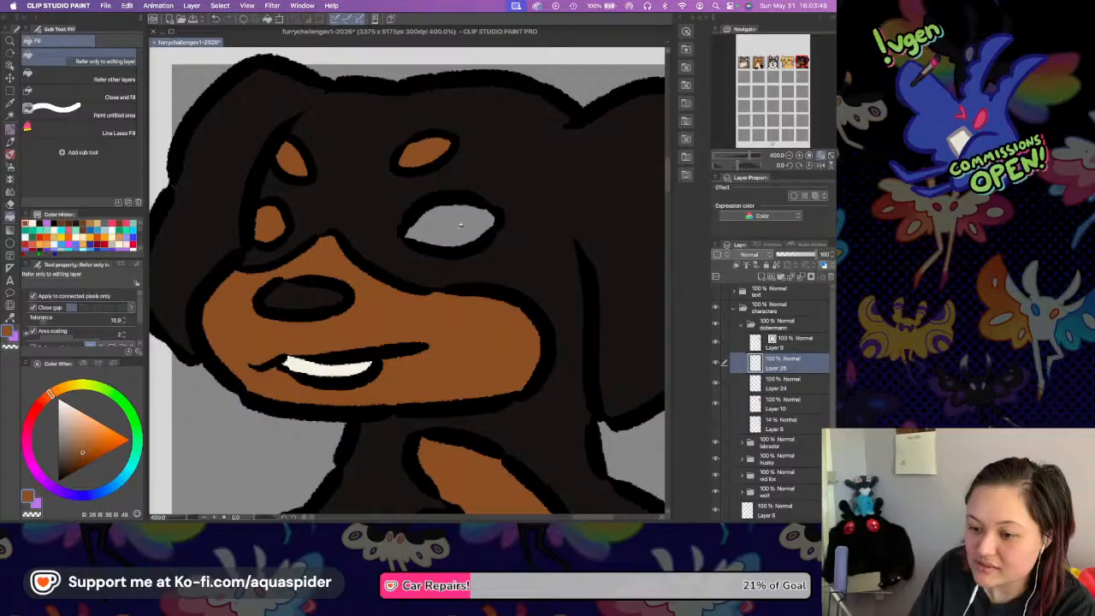
{"action": "left_click", "coordinate": [460, 224]}
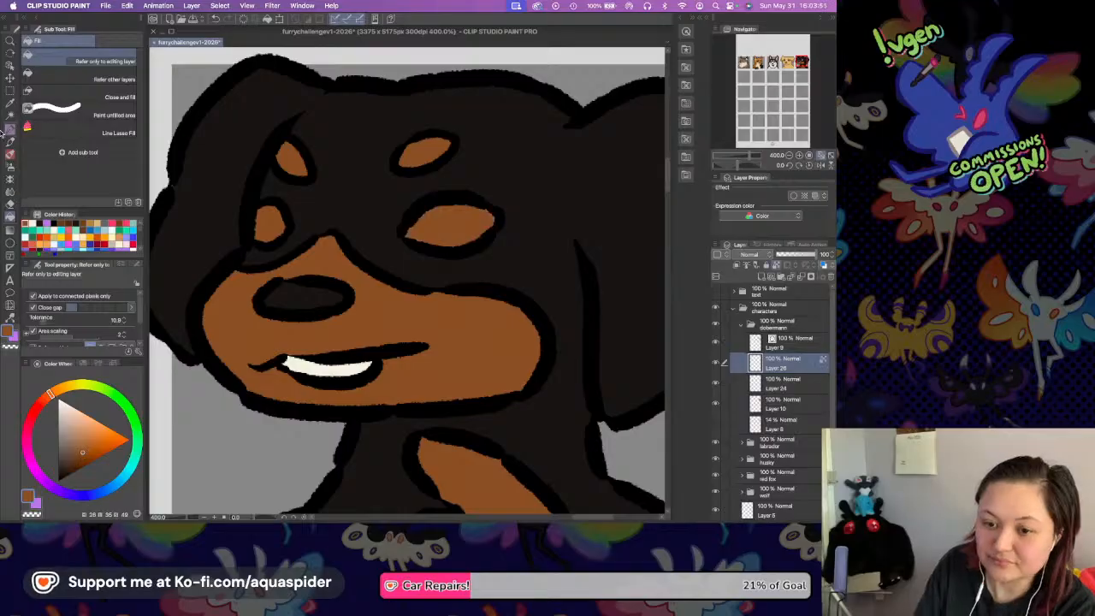
Shade the upper part of both eyes in dark brown with the Rough Liner pen, keeping a lighter orange-brown strip below.
{"action": "left_click", "coordinate": [10, 129]}
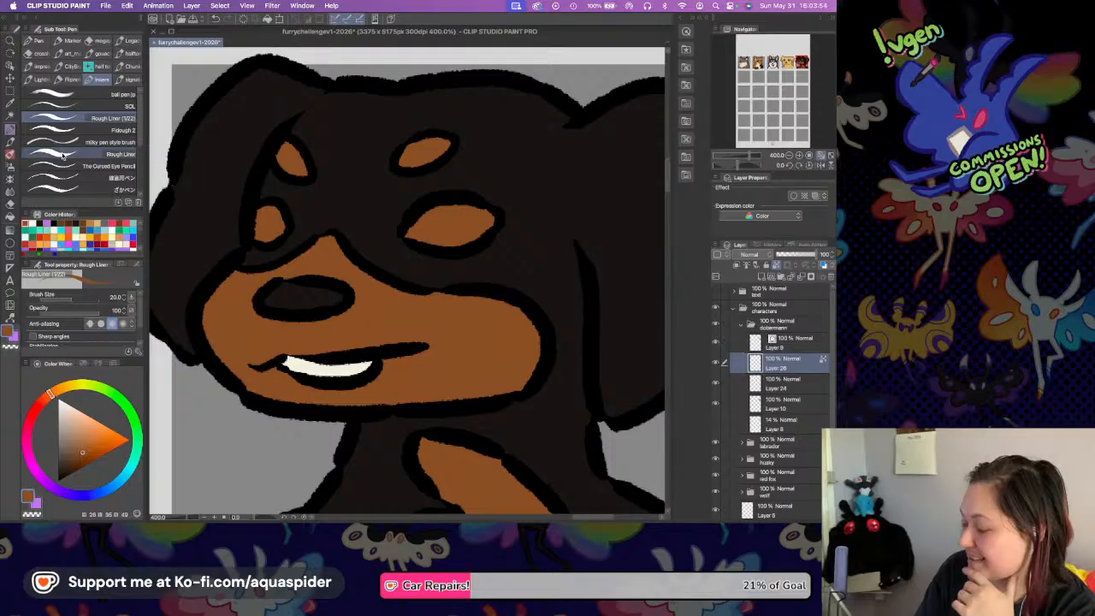
{"action": "left_click", "coordinate": [69, 467]}
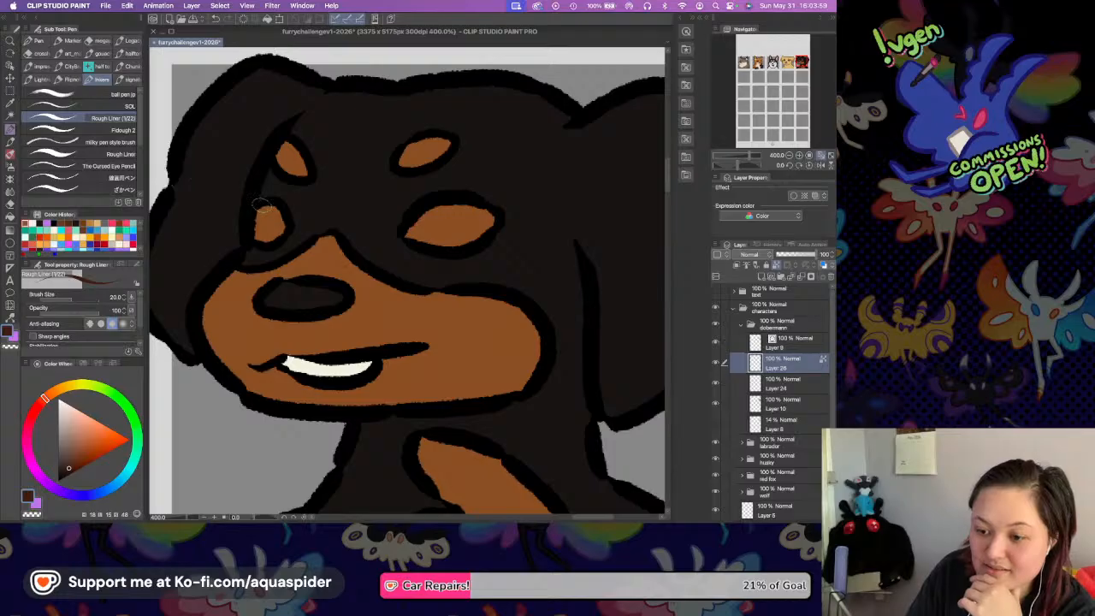
{"action": "mouse_move", "coordinate": [248, 217]}
{"action": "left_mouse_down"}
{"action": "mouse_move", "coordinate": [290, 221]}
{"action": "mouse_move", "coordinate": [284, 211]}
{"action": "mouse_move", "coordinate": [287, 227]}
{"action": "left_mouse_up"}
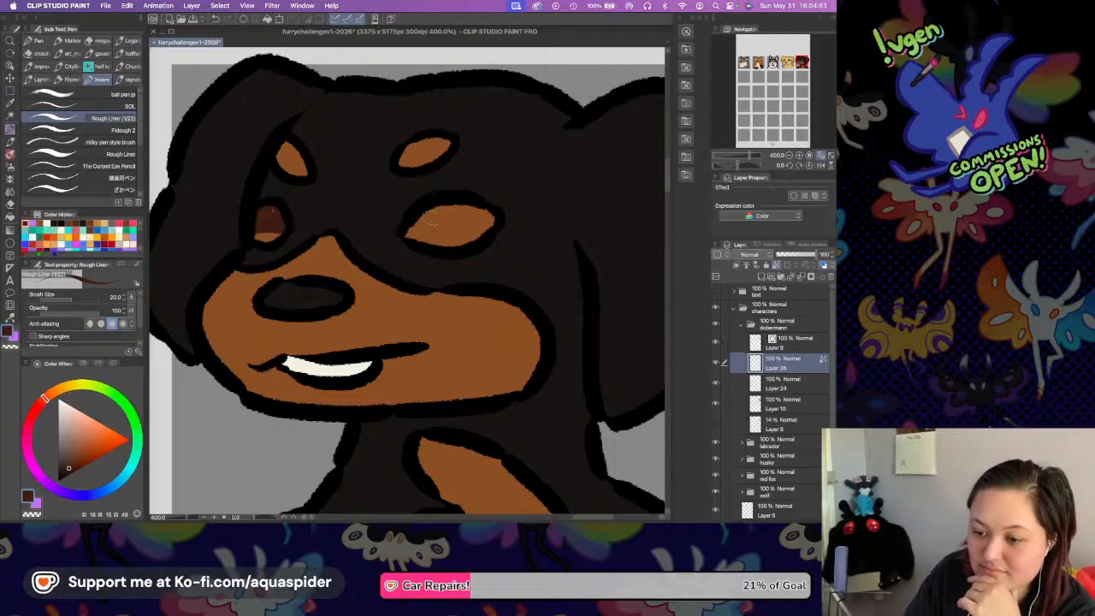
{"action": "left_click_drag", "start_coordinate": [403, 232], "coordinate": [494, 213]}
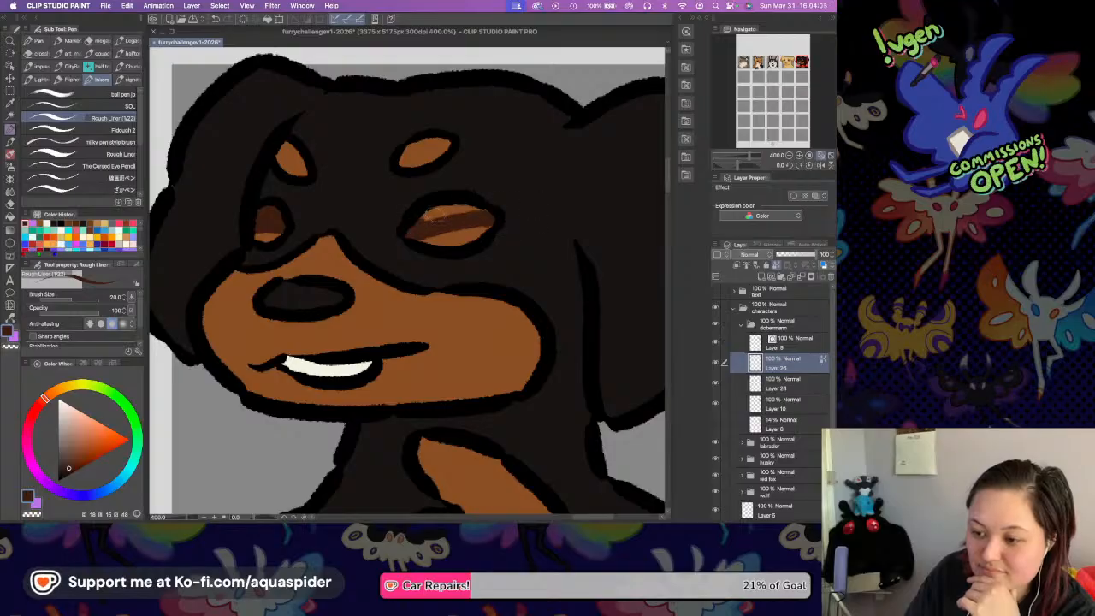
{"action": "left_click_drag", "start_coordinate": [412, 219], "coordinate": [494, 208]}
Paint a near-black pupil in each of the Dobermann's eyes, undoing the stray first stroke.
{"action": "key", "text": "i"}
{"action": "left_click", "coordinate": [532, 194]}
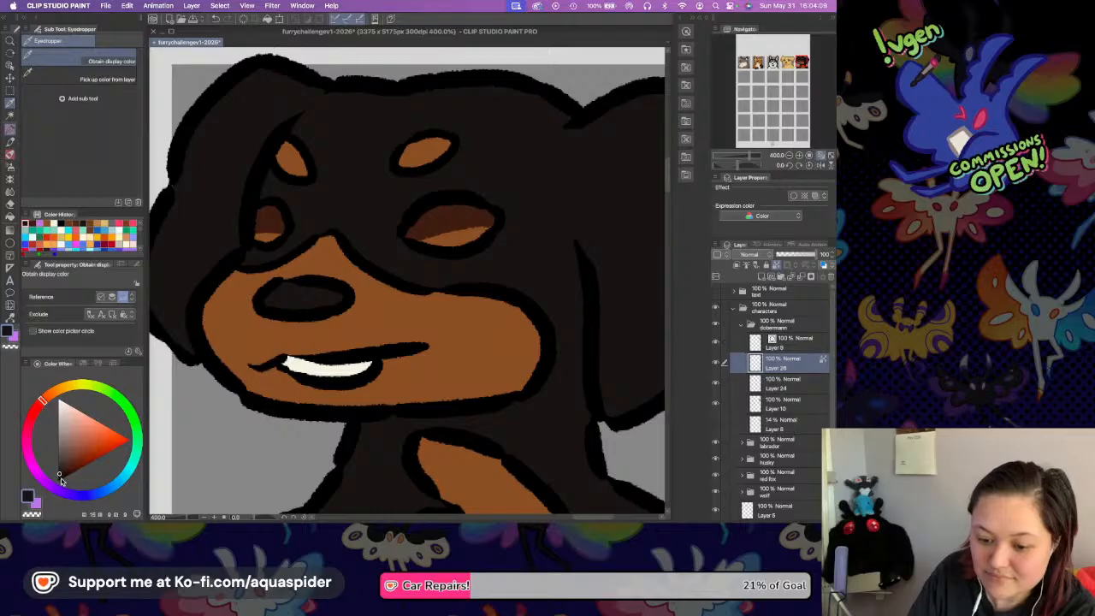
{"action": "key", "text": "p"}
{"action": "mouse_move", "coordinate": [308, 221]}
{"action": "left_mouse_down"}
{"action": "mouse_move", "coordinate": [265, 225]}
{"action": "mouse_move", "coordinate": [278, 214]}
{"action": "left_mouse_up"}
{"action": "key", "text": "super+z"}
{"action": "mouse_move", "coordinate": [455, 210]}
{"action": "left_mouse_down"}
{"action": "mouse_move", "coordinate": [453, 221]}
{"action": "mouse_move", "coordinate": [461, 211]}
{"action": "left_mouse_up"}
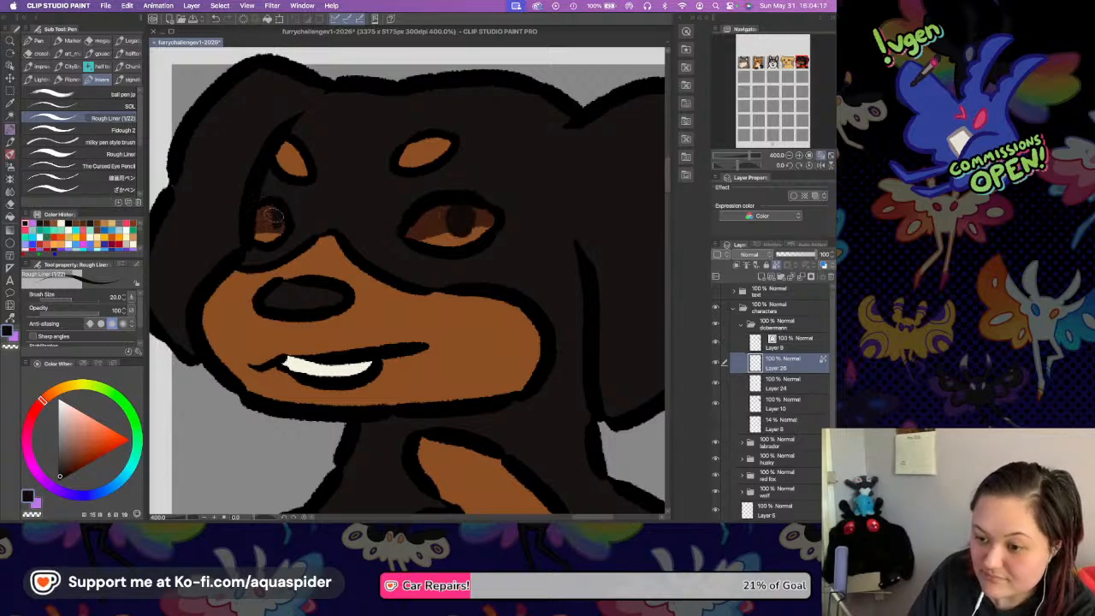
Add a small highlight to the upper part of both eyes in the teeth's off-white.
{"action": "key", "text": "i"}
{"action": "left_click", "coordinate": [323, 366]}
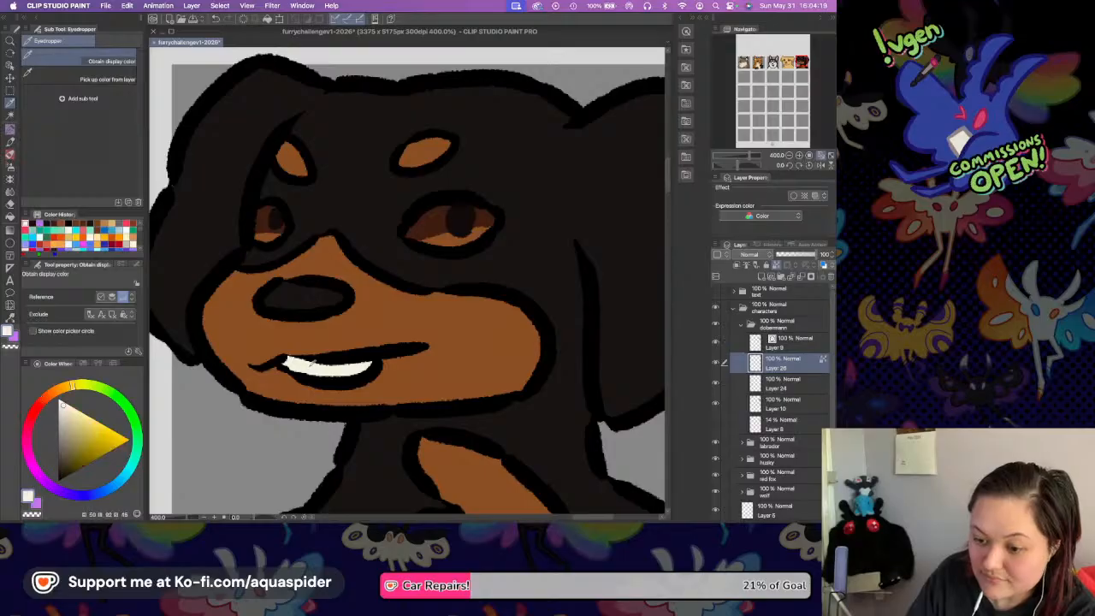
{"action": "key", "text": "p"}
{"action": "left_click", "coordinate": [271, 210]}
{"action": "left_click", "coordinate": [447, 210]}
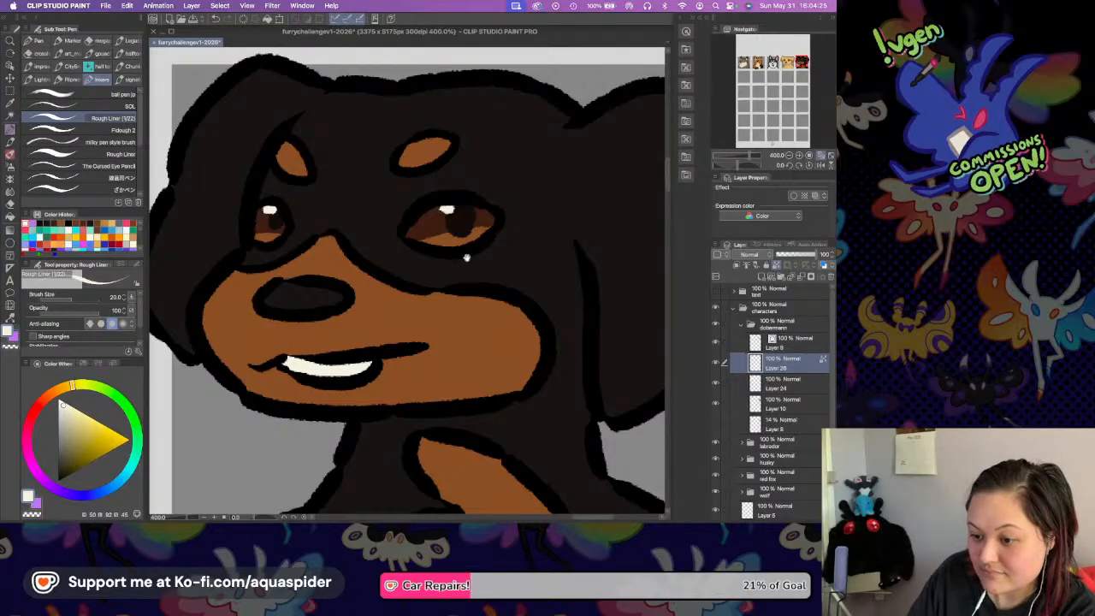
Apply the layer colour effect to the Dobermann's line art layer and set it to a near-black shade.
{"action": "left_click_drag", "start_coordinate": [461, 258], "coordinate": [499, 252]}
{"action": "left_click", "coordinate": [788, 342]}
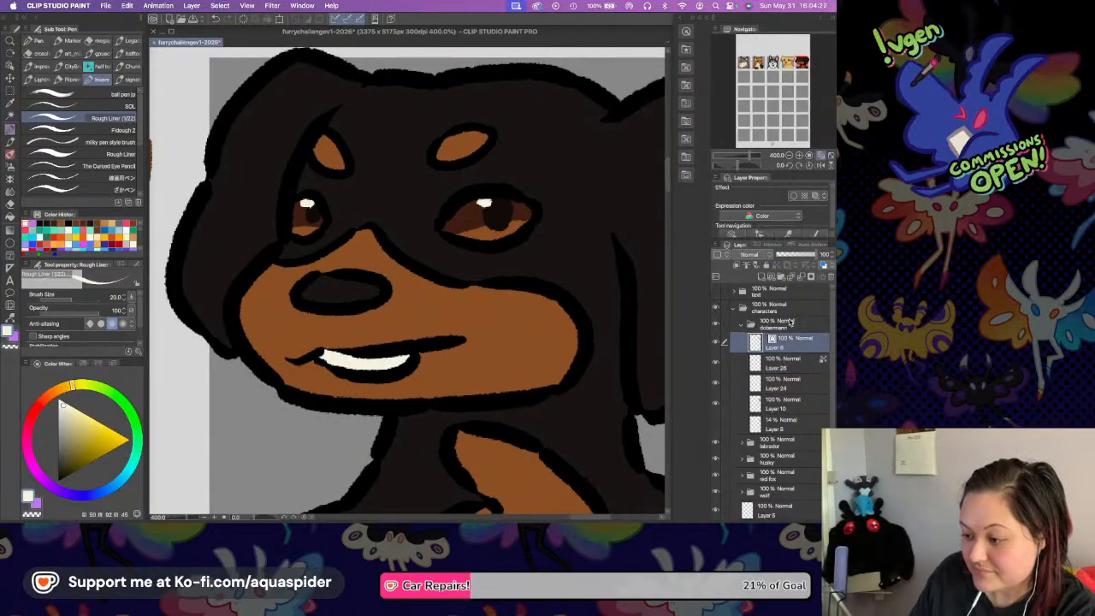
{"action": "left_click", "coordinate": [814, 197]}
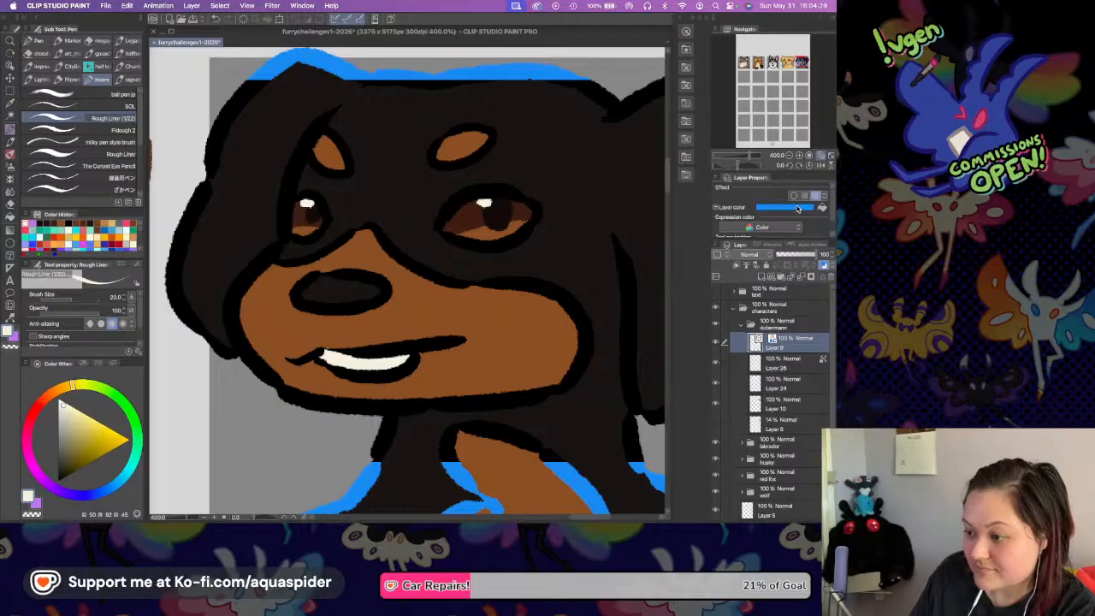
{"action": "left_click", "coordinate": [803, 207]}
{"action": "left_click_drag", "start_coordinate": [710, 77], "coordinate": [710, 66]}
{"action": "left_click", "coordinate": [811, 35]}
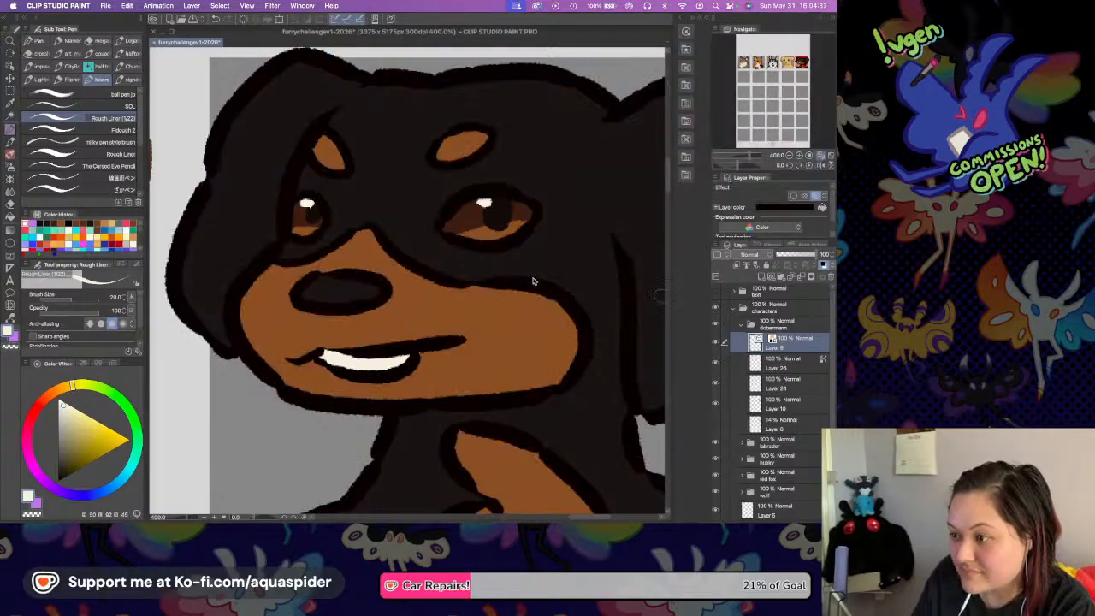
Check the finished Dobermann beside the Labrador, collapse its layer folder and save the file.
{"action": "scroll", "coordinate": [564, 301], "scroll_direction": "down", "scroll_amount": 5}
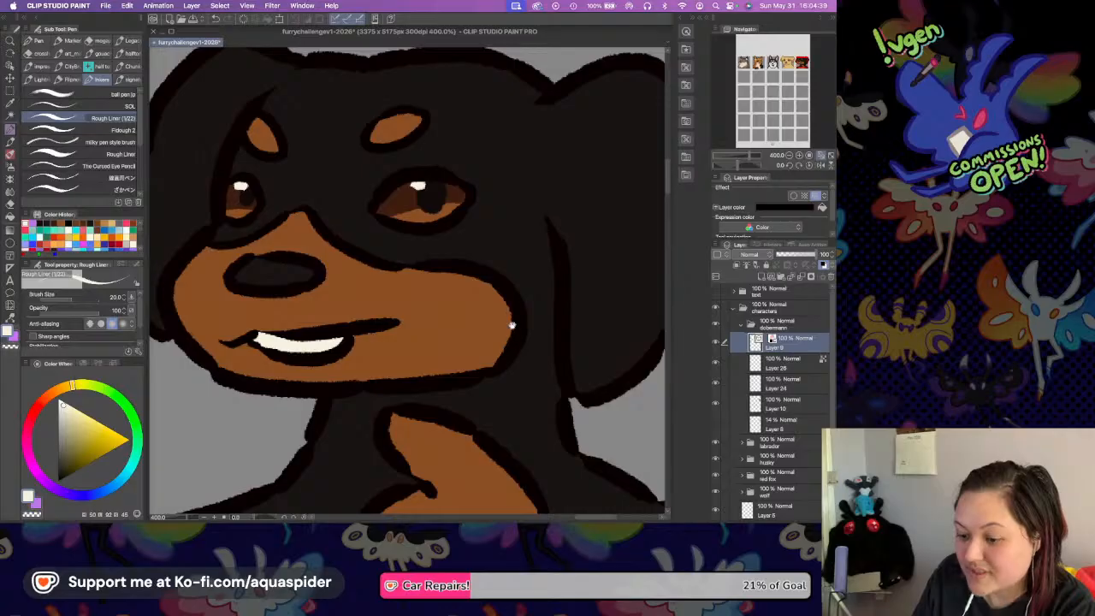
{"action": "left_click", "coordinate": [790, 156]}
{"action": "left_click", "coordinate": [789, 157]}
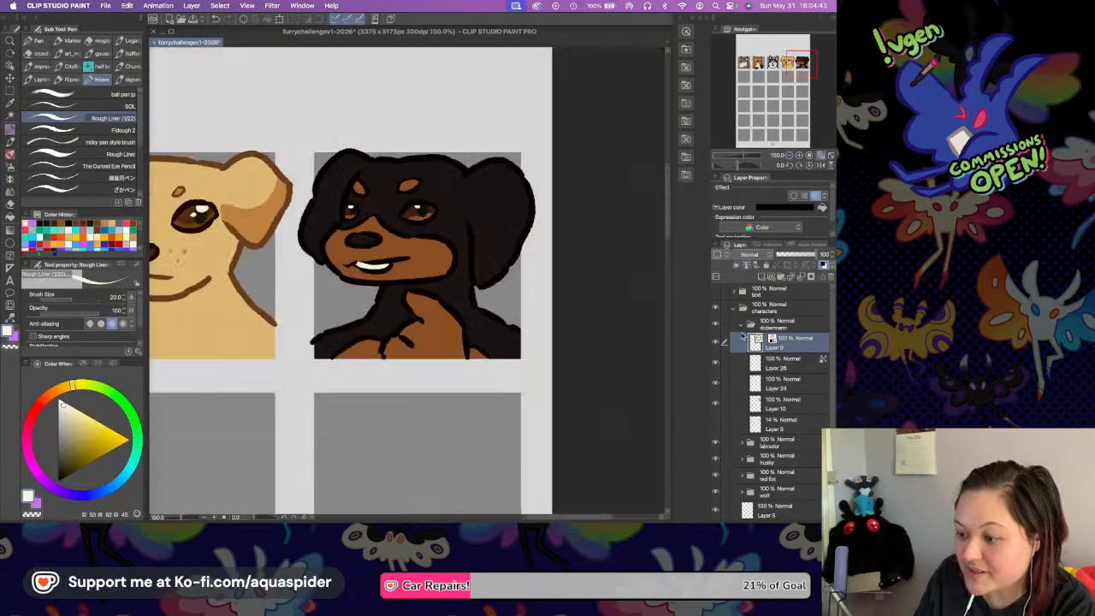
{"action": "left_click", "coordinate": [742, 326]}
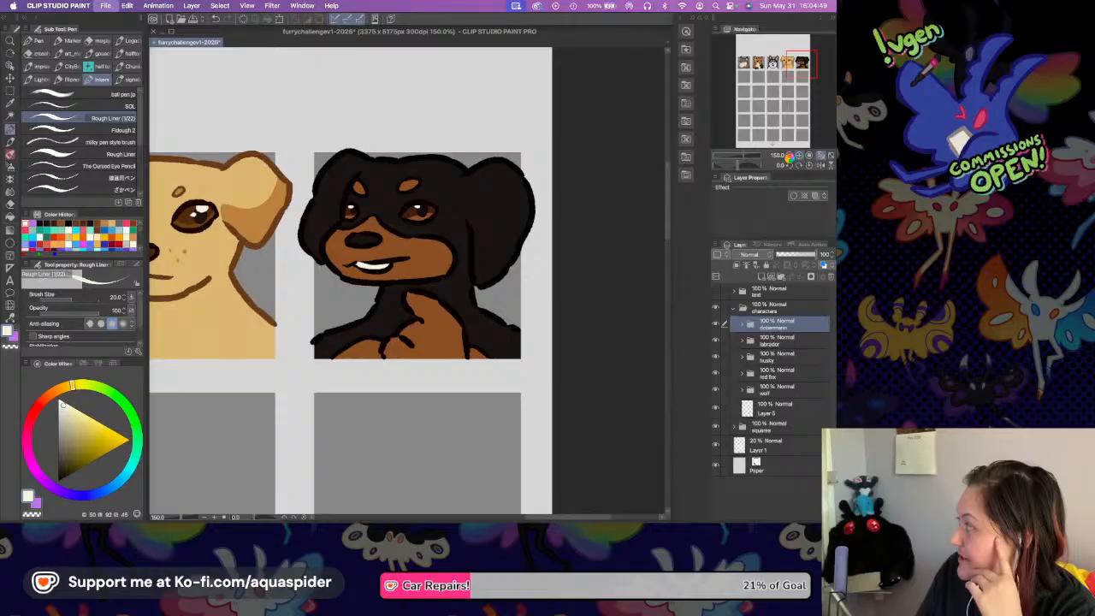
{"action": "key", "text": "super+s"}
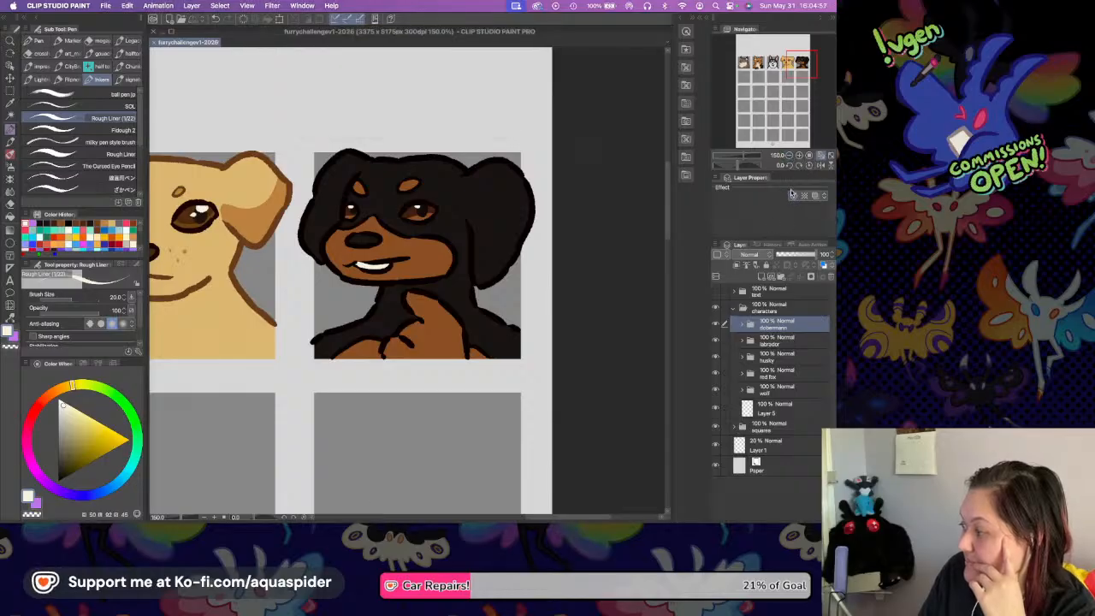
Show the text folder over the whole page and select the layer inside the squares folder.
{"action": "left_click", "coordinate": [819, 157]}
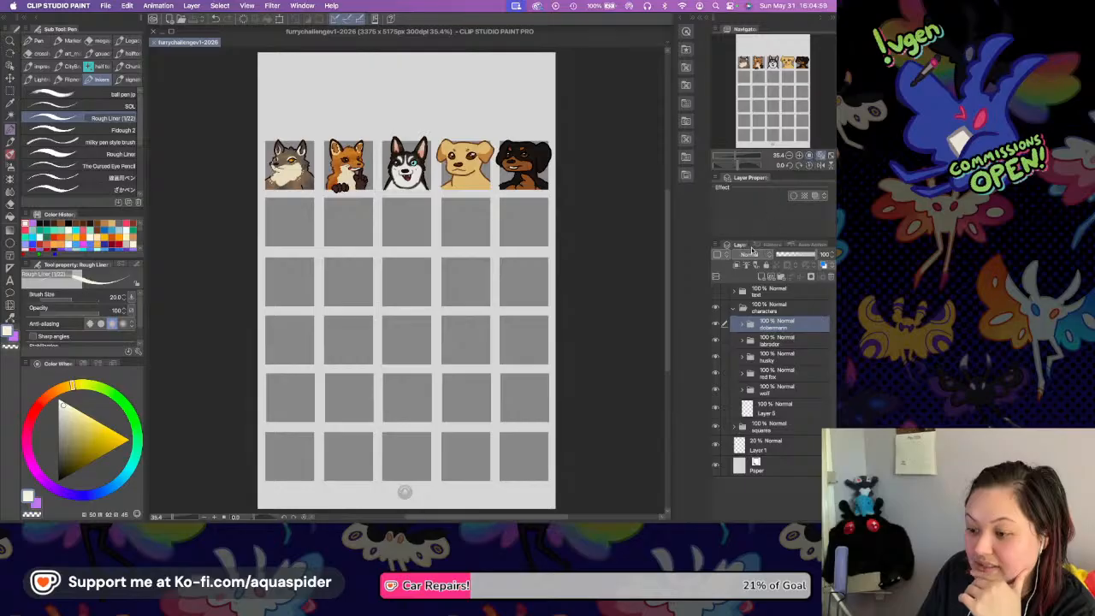
{"action": "left_click", "coordinate": [716, 292]}
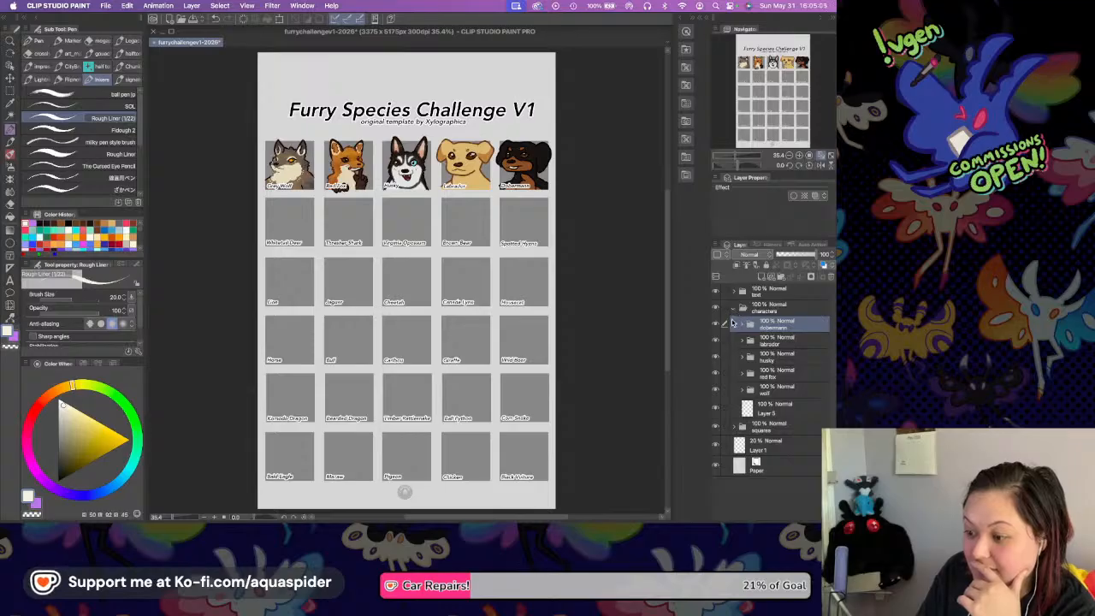
{"action": "left_click", "coordinate": [734, 307]}
{"action": "left_click", "coordinate": [736, 326]}
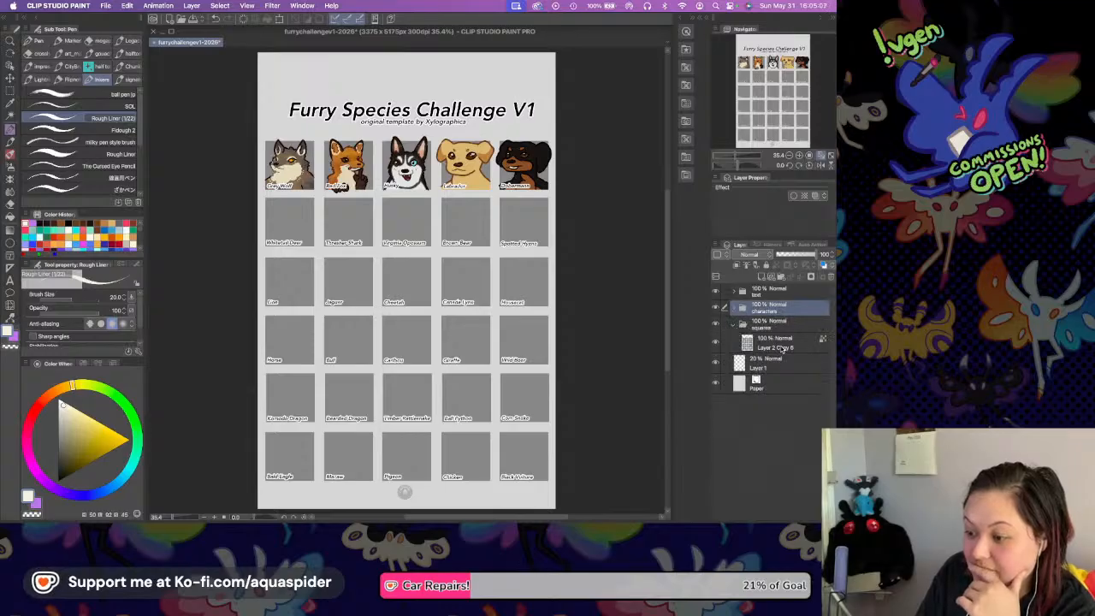
{"action": "left_click", "coordinate": [774, 342]}
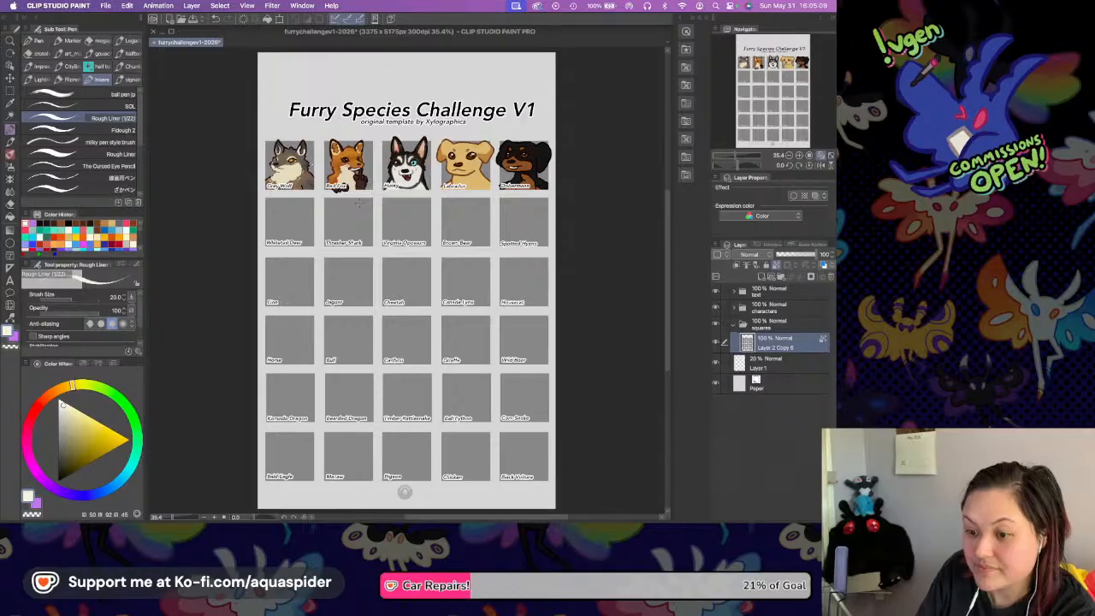
Sample the grey wolf's fur colour and shift it to a dark, muted teal for the wolf's background.
{"action": "key", "text": "i"}
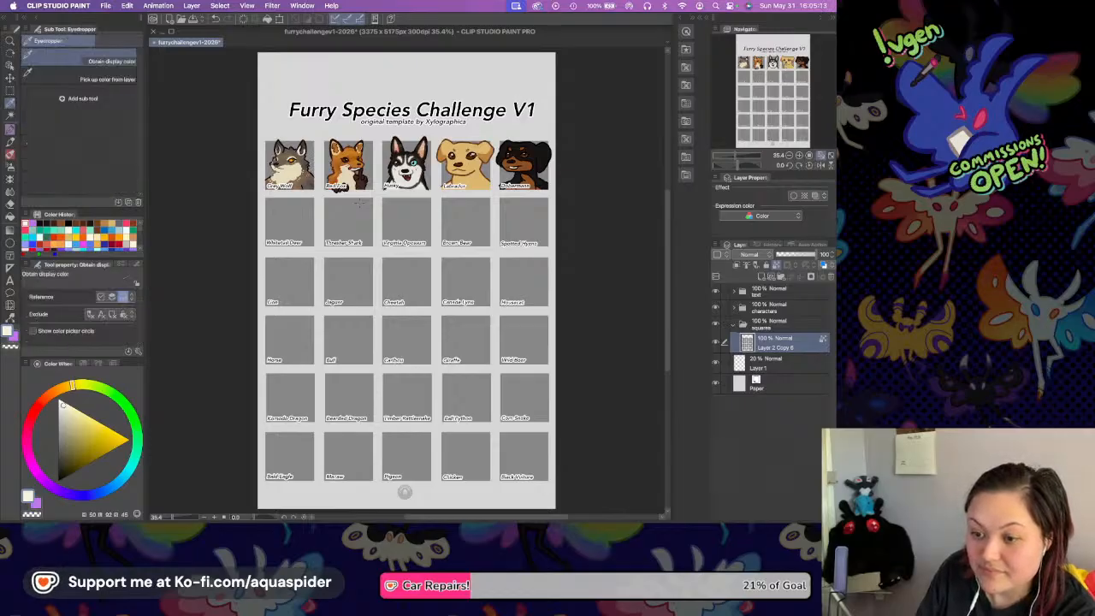
{"action": "key", "text": "p"}
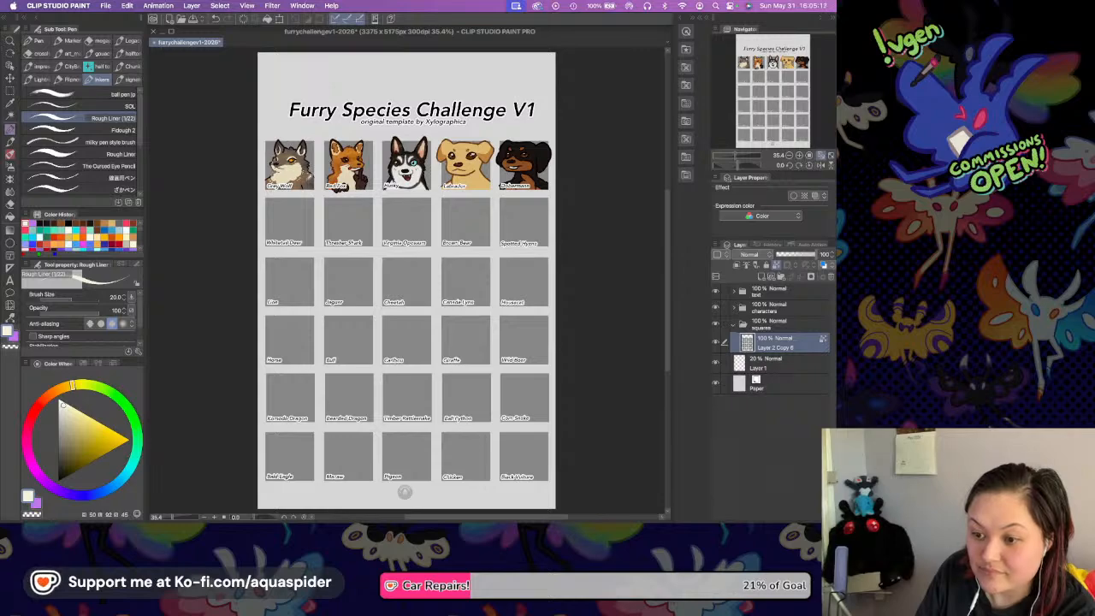
{"action": "key", "text": "i"}
{"action": "left_click", "coordinate": [309, 175]}
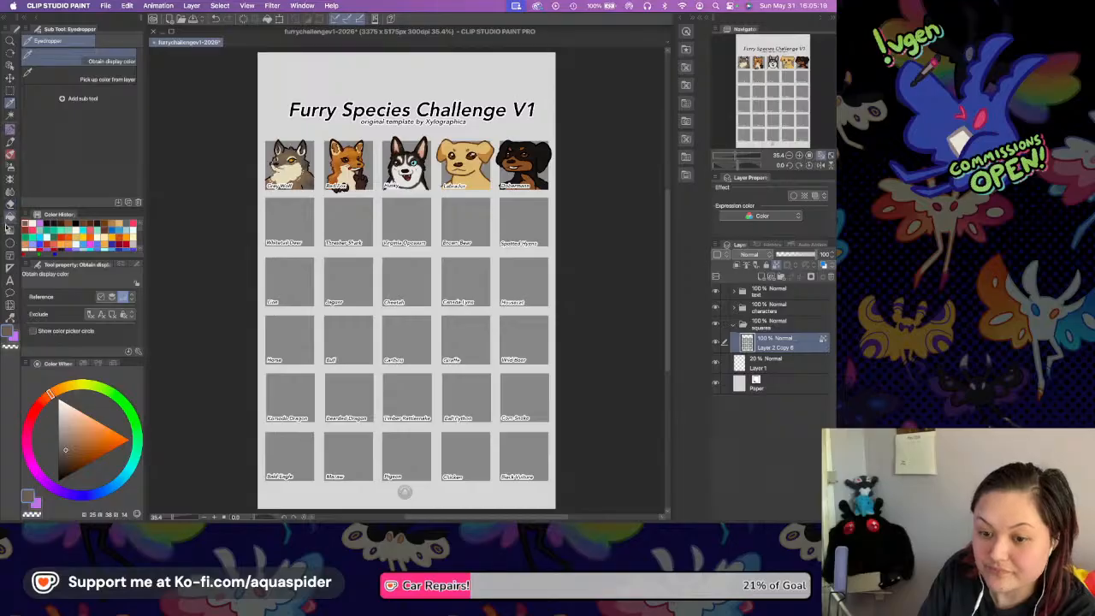
{"action": "key", "text": "g"}
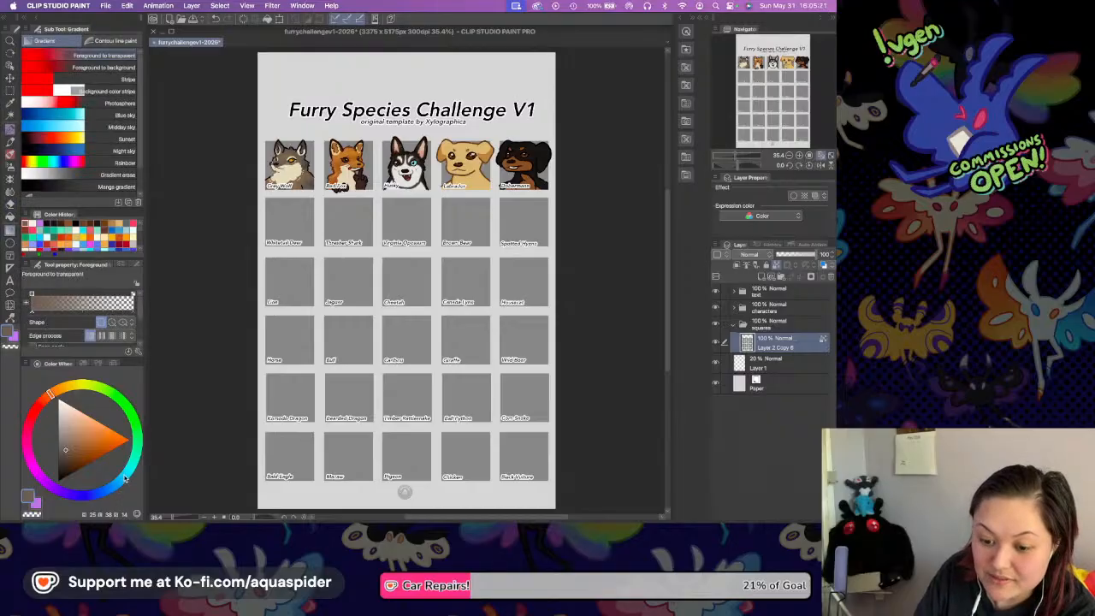
{"action": "left_click", "coordinate": [122, 483]}
{"action": "left_click_drag", "start_coordinate": [65, 450], "coordinate": [61, 459]}
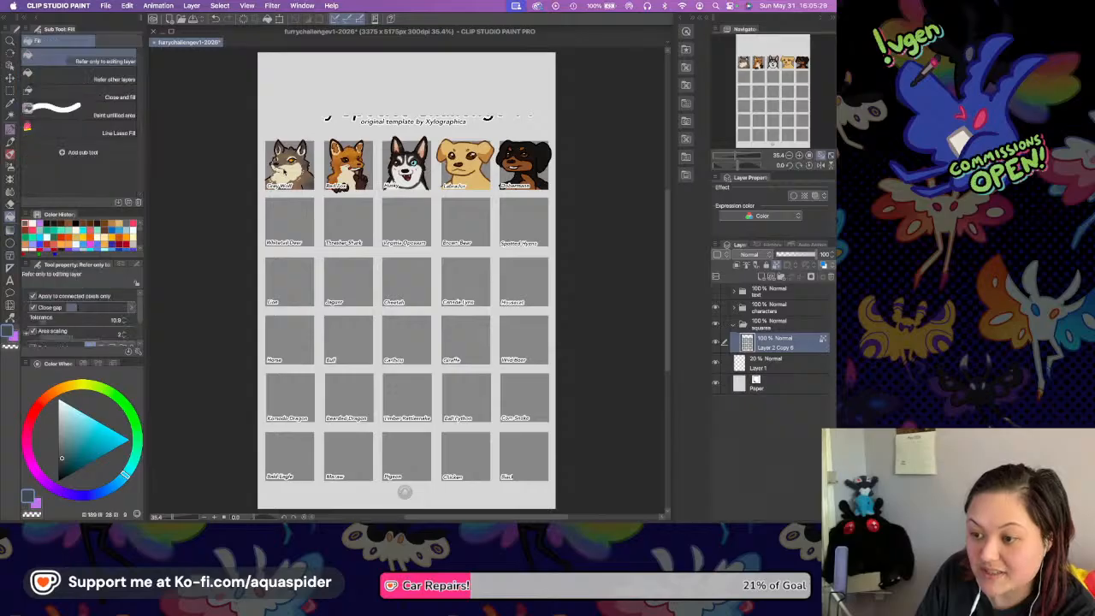
Fill the grey wolf's square with the dark teal while the text and characters are hidden, and show the characters again.
{"action": "key", "text": "g"}
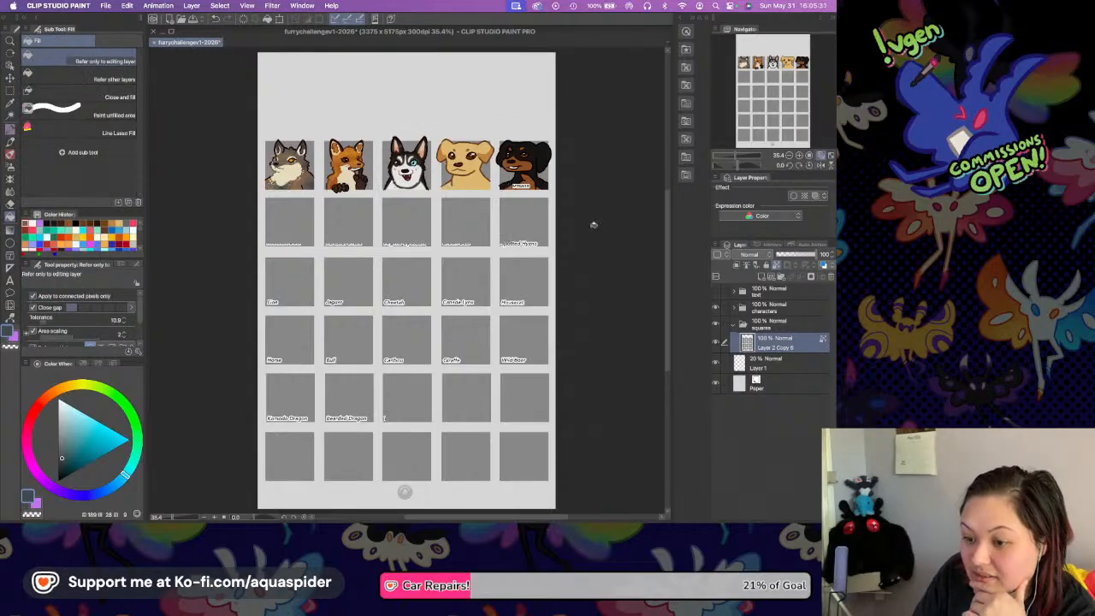
{"action": "left_click", "coordinate": [716, 308]}
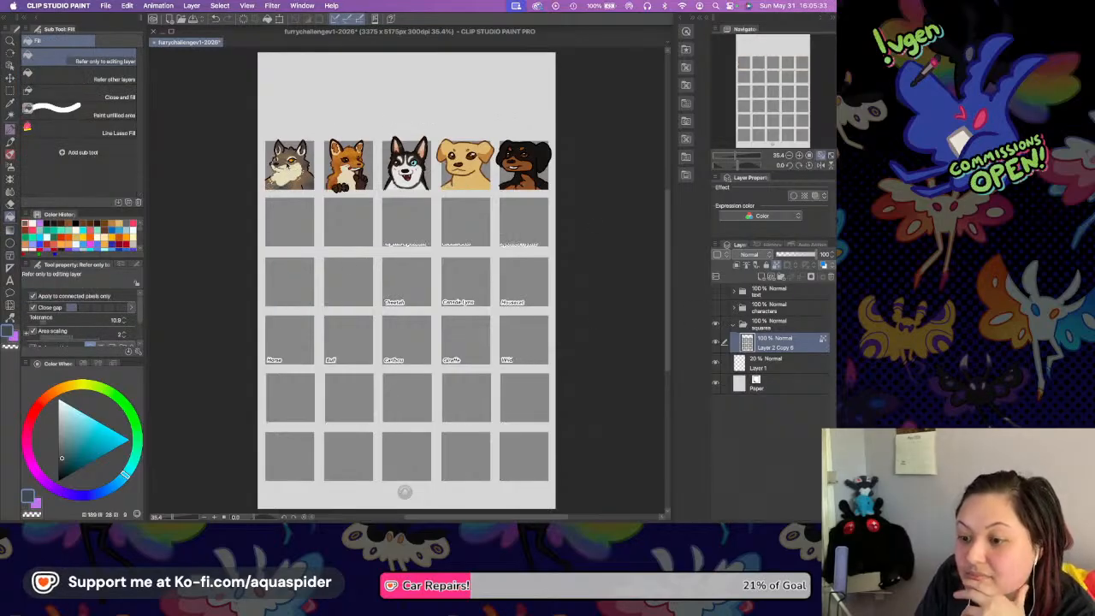
{"action": "left_click", "coordinate": [290, 159]}
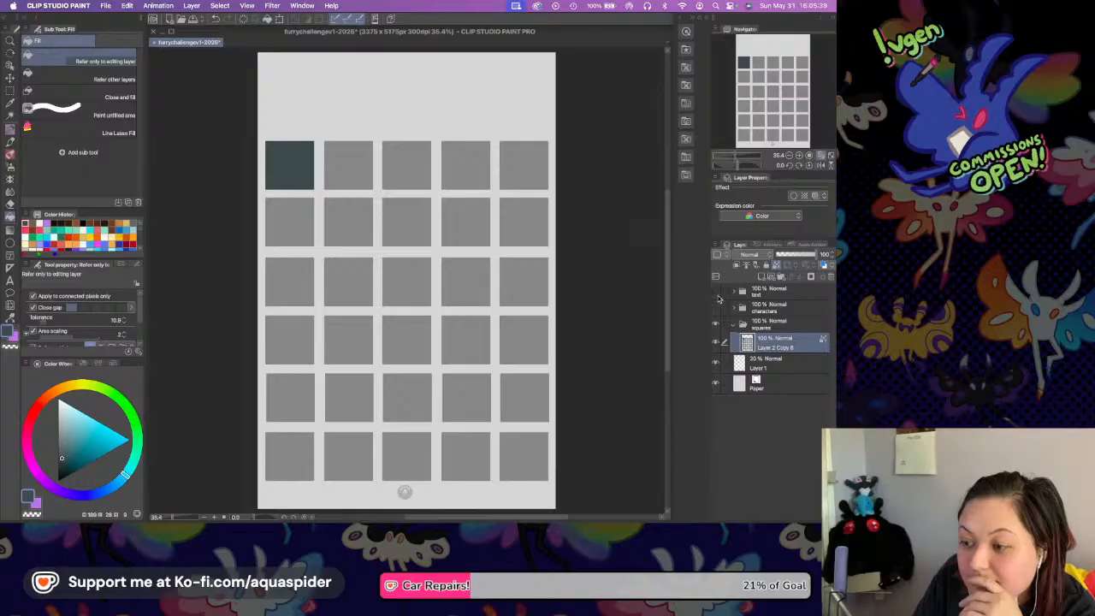
{"action": "left_click", "coordinate": [716, 309]}
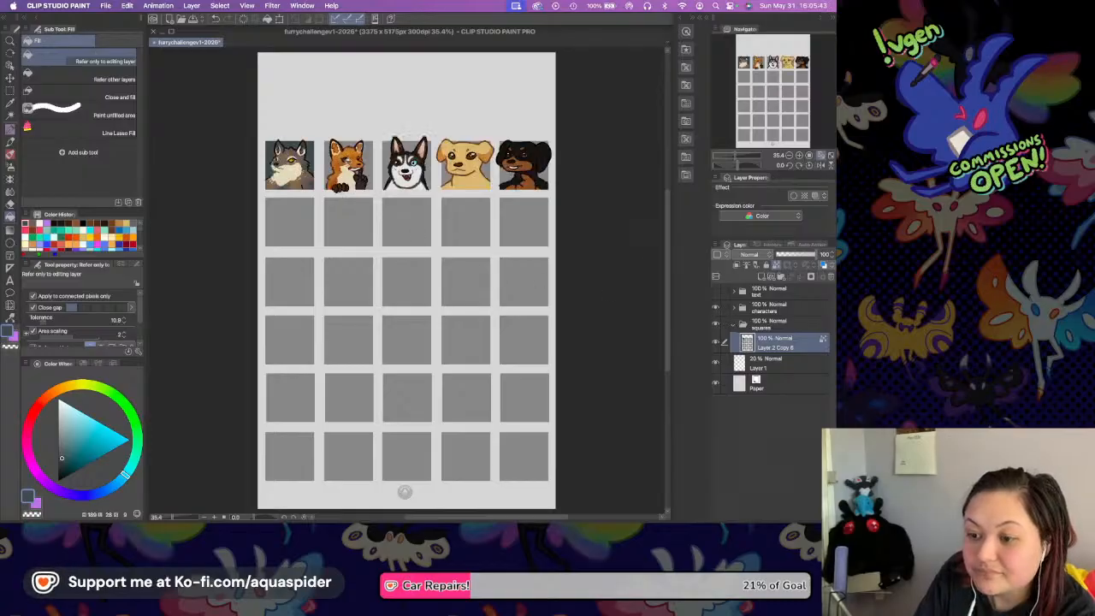
Sample the Labrador's fur colour, lighten it to a pale tan and fill the red fox's square with it while the characters are hidden.
{"action": "key", "text": "i"}
{"action": "key", "text": "g"}
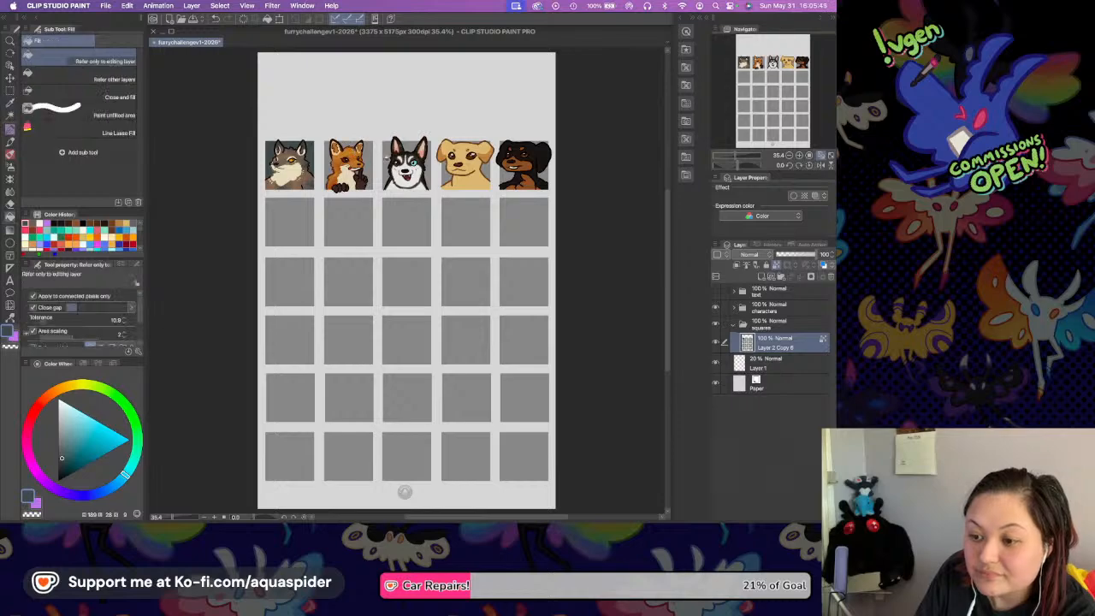
{"action": "key", "text": "i"}
{"action": "left_click", "coordinate": [470, 178]}
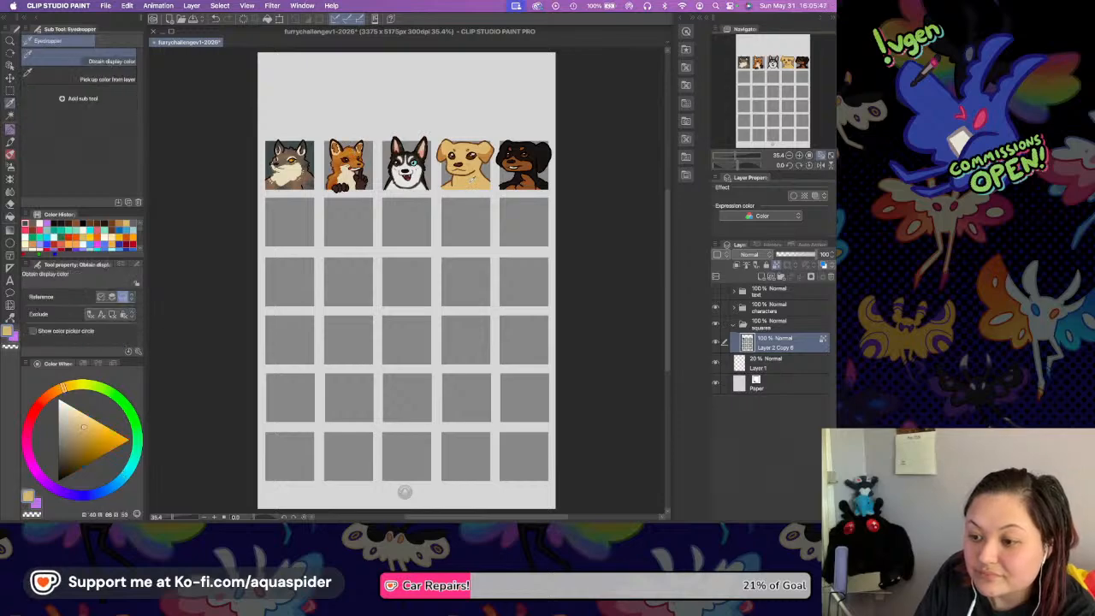
{"action": "left_click", "coordinate": [75, 417]}
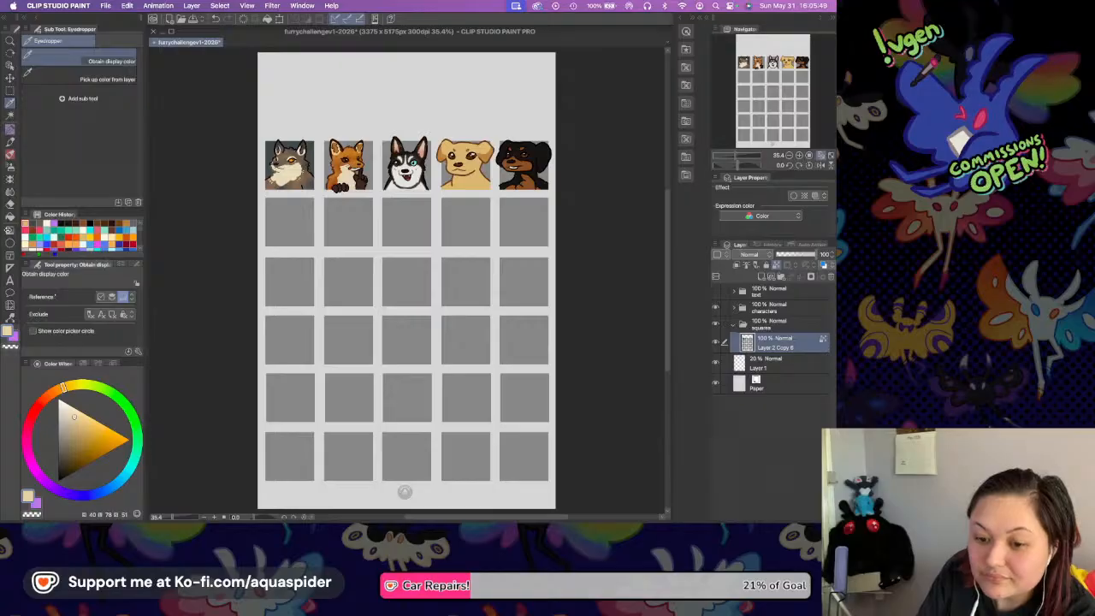
{"action": "key", "text": "g"}
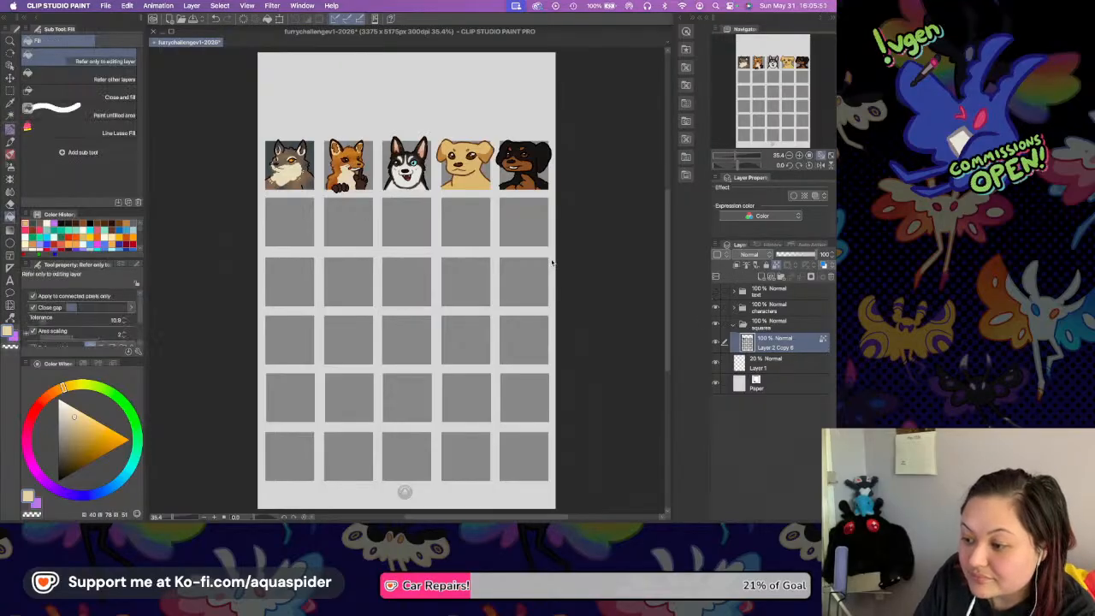
{"action": "left_click", "coordinate": [716, 308]}
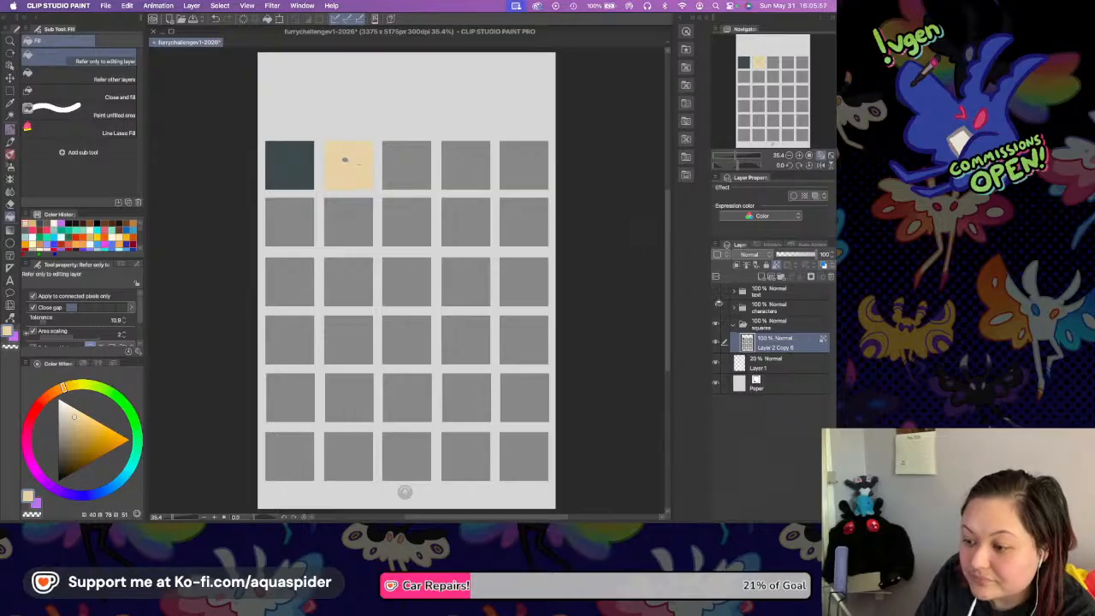
{"action": "left_click", "coordinate": [716, 307]}
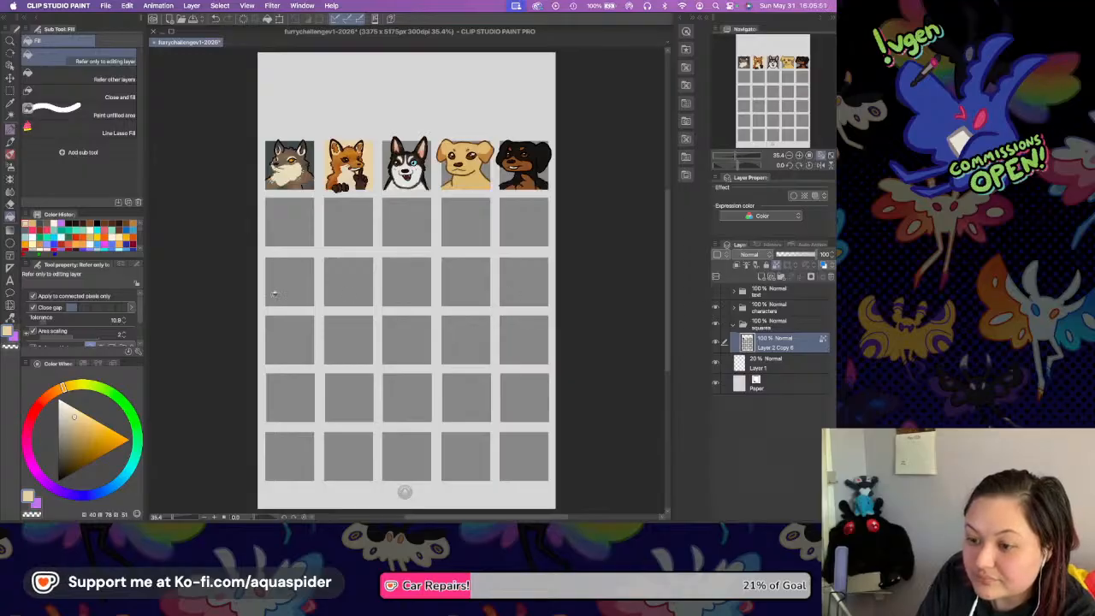
Mix a pale icy blue and fill the husky's square with it while the characters are hidden.
{"action": "left_click", "coordinate": [798, 155]}
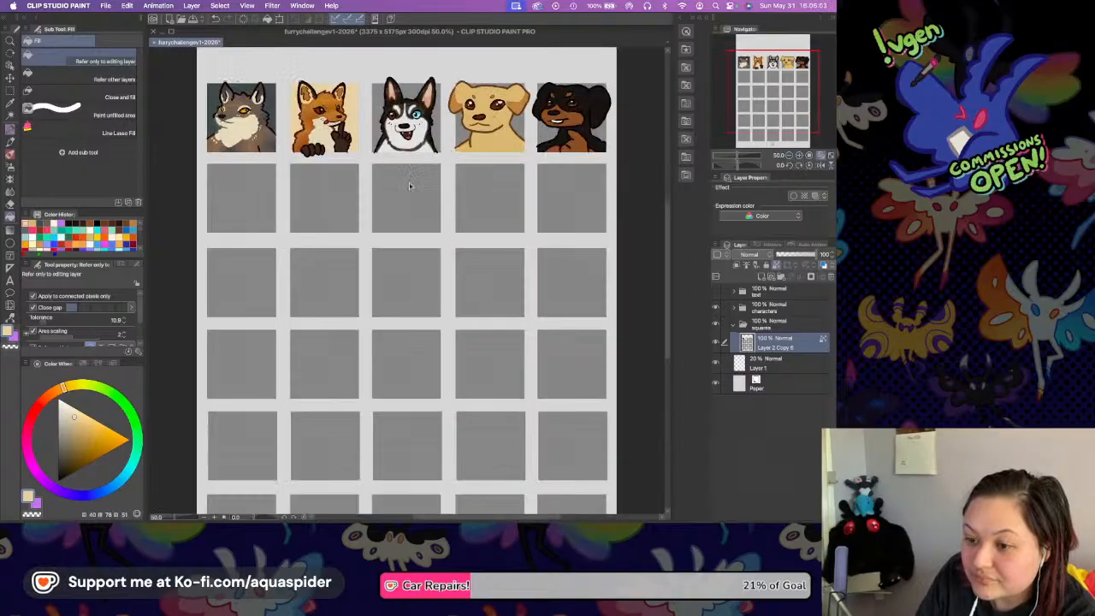
{"action": "left_click_drag", "start_coordinate": [399, 229], "coordinate": [406, 234]}
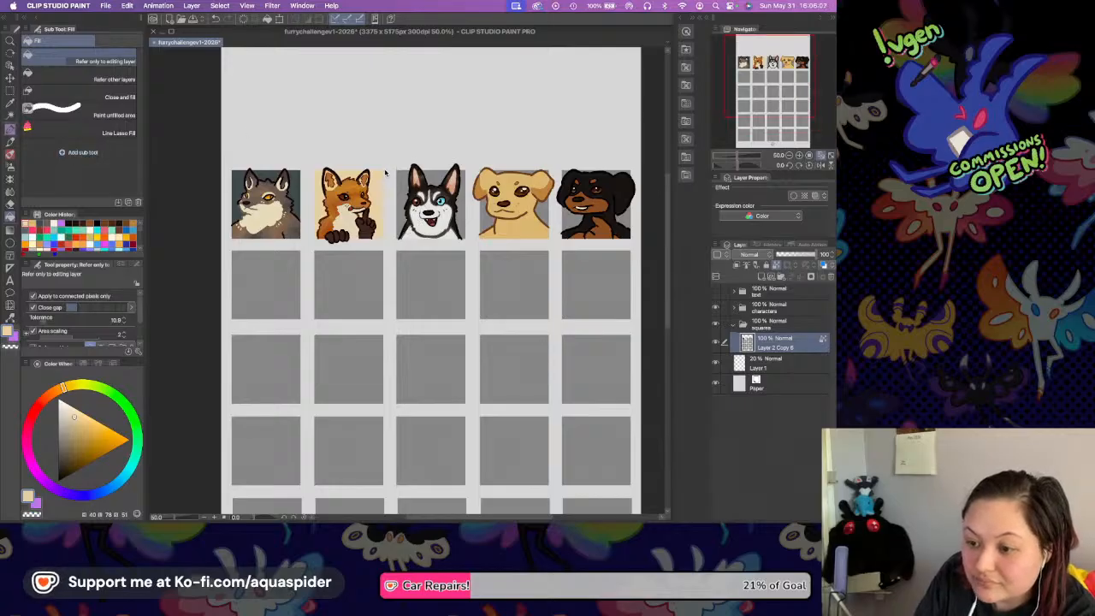
{"action": "key", "text": "p"}
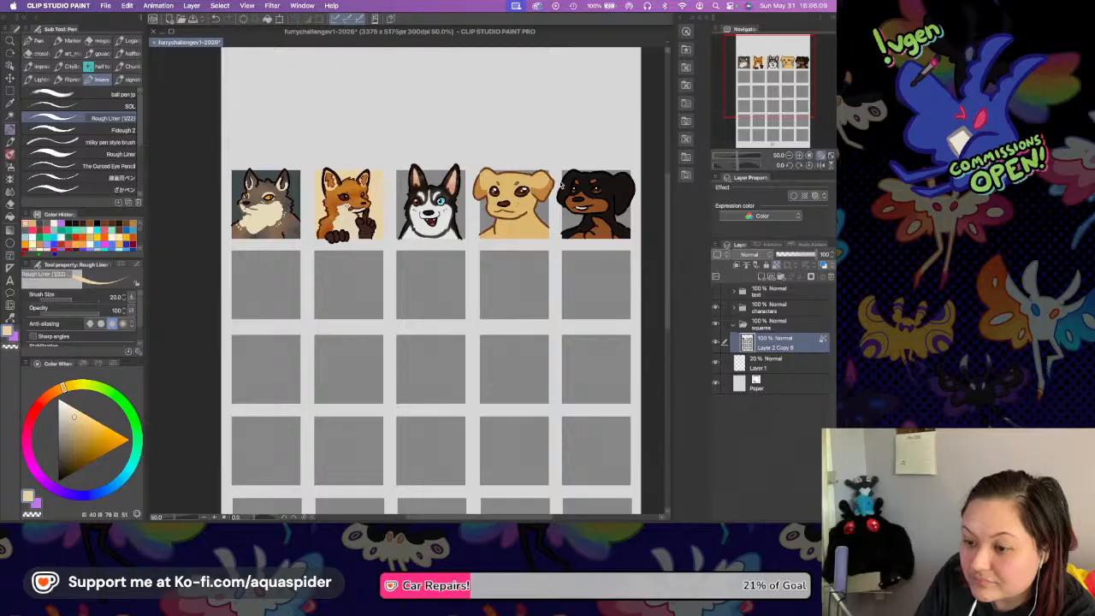
{"action": "key", "text": "super+plus"}
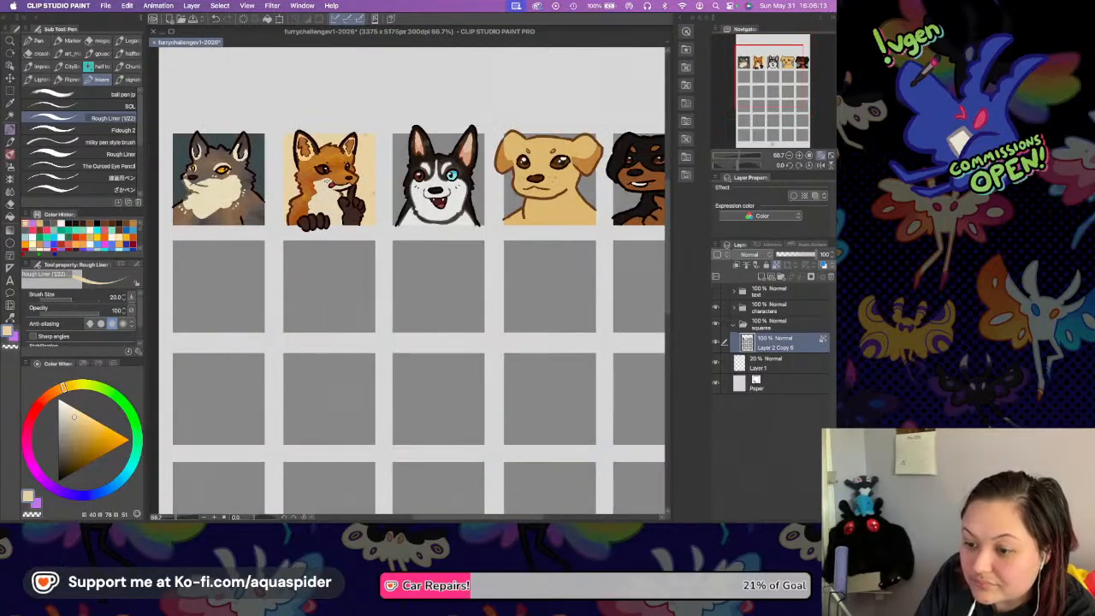
{"action": "scroll", "coordinate": [409, 282], "scroll_direction": "right", "scroll_amount": 5}
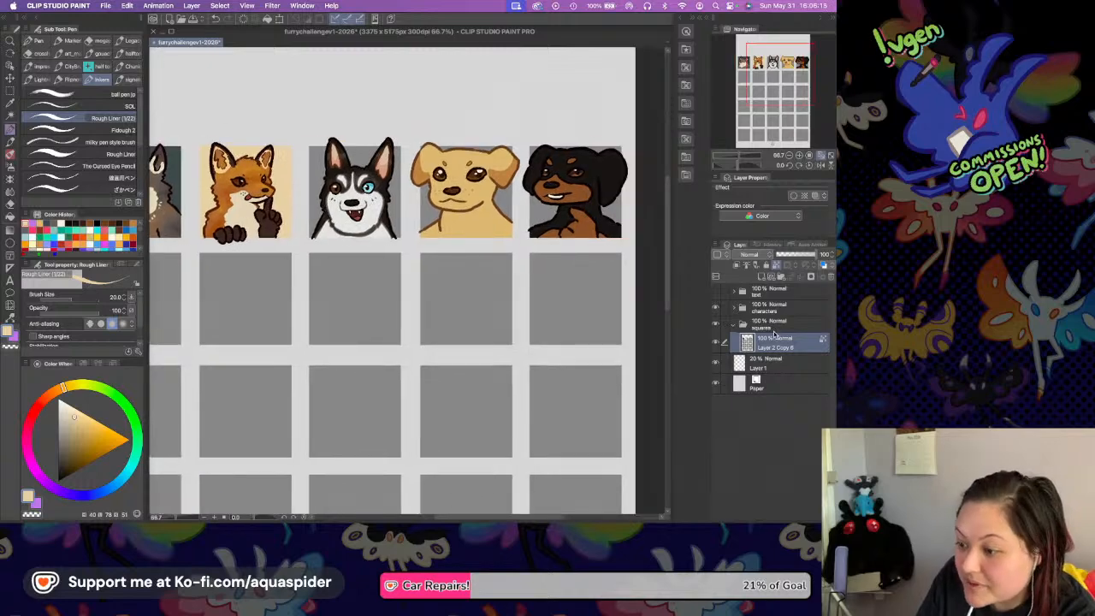
{"action": "left_click", "coordinate": [10, 215]}
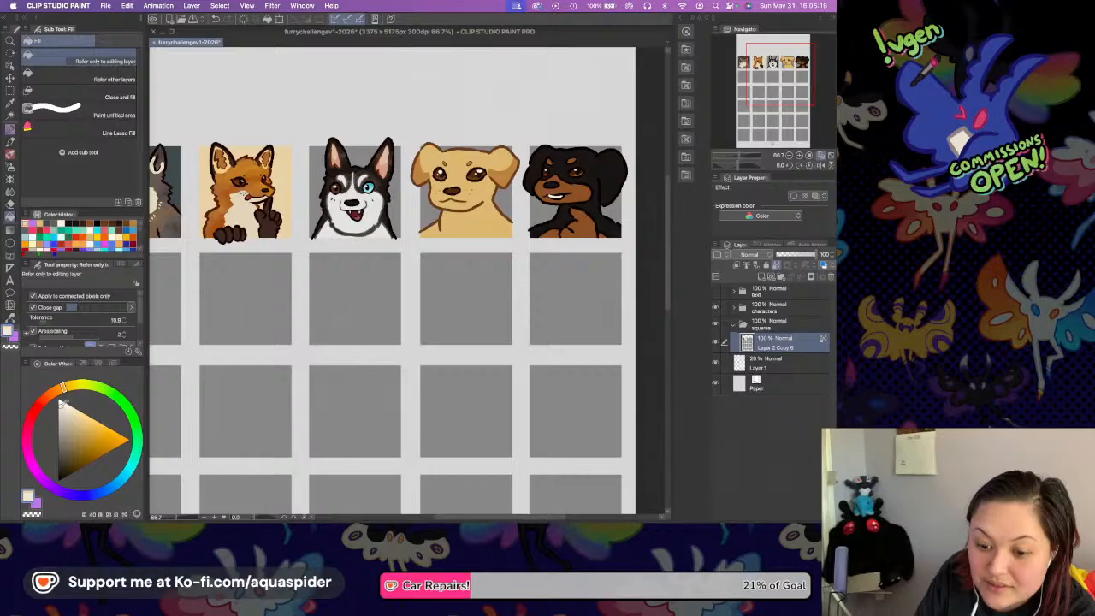
{"action": "left_click", "coordinate": [135, 462]}
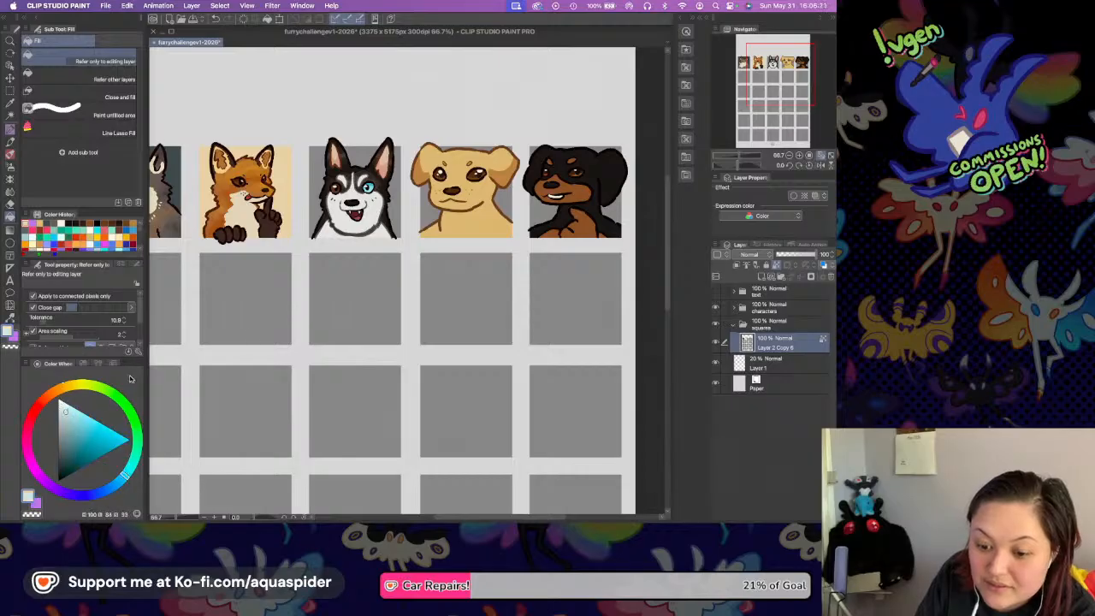
{"action": "left_click", "coordinate": [716, 307]}
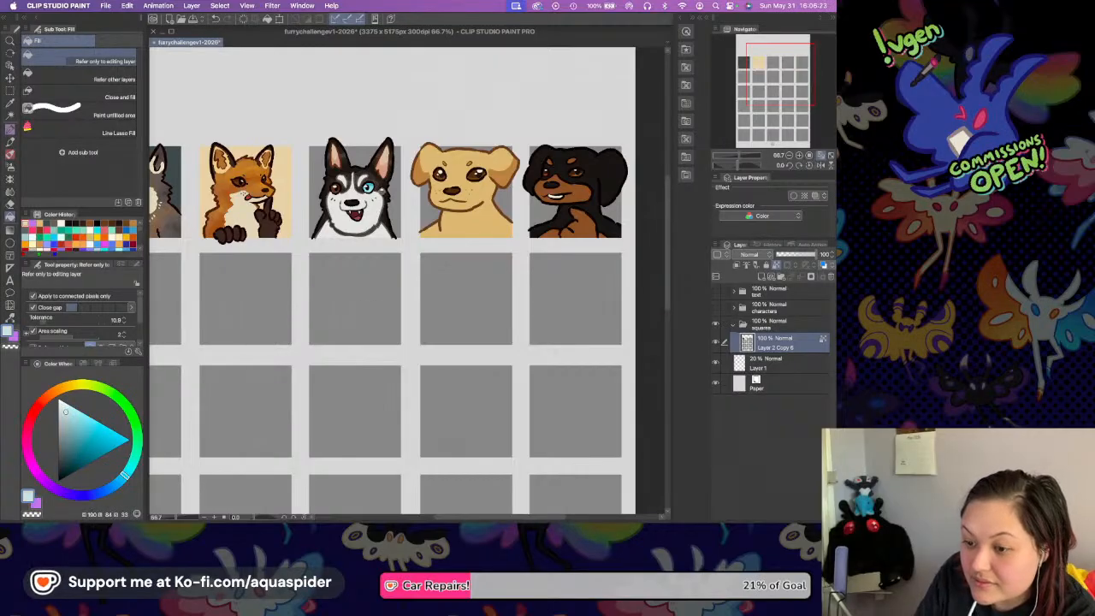
{"action": "left_click", "coordinate": [382, 189]}
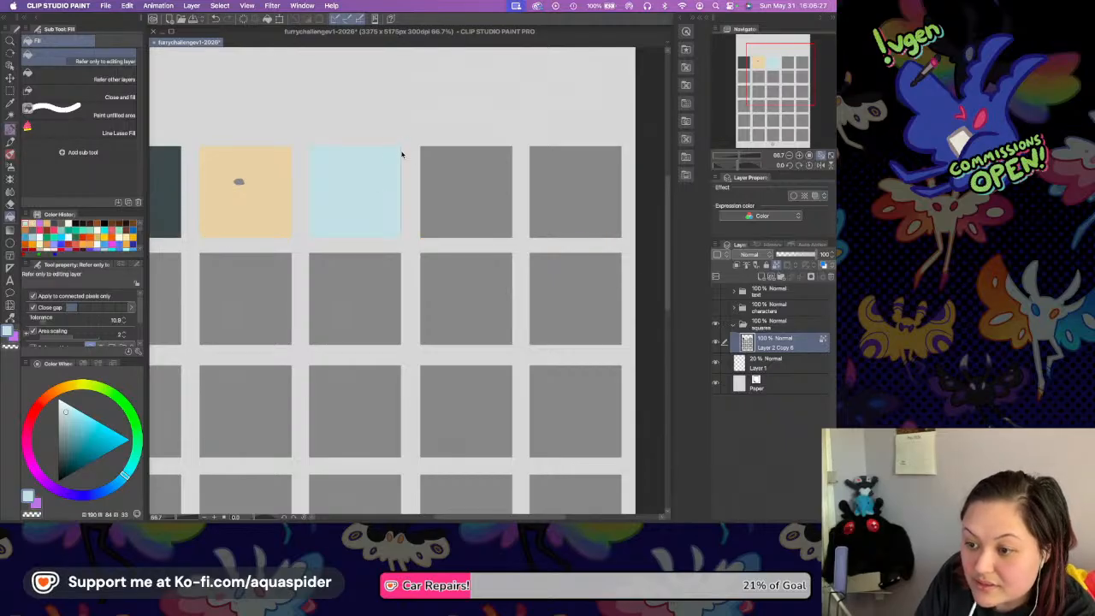
Raise the fill tolerance to 30.3, fill the leftover edge of the husky's pale blue square and show the characters again.
{"action": "key", "text": "p"}
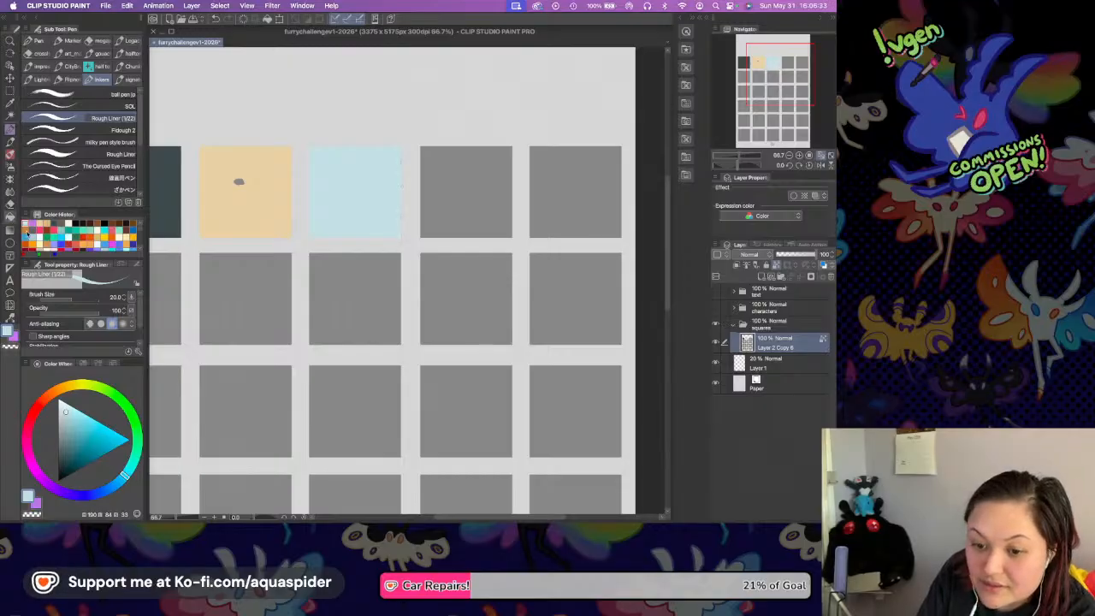
{"action": "key", "text": "g"}
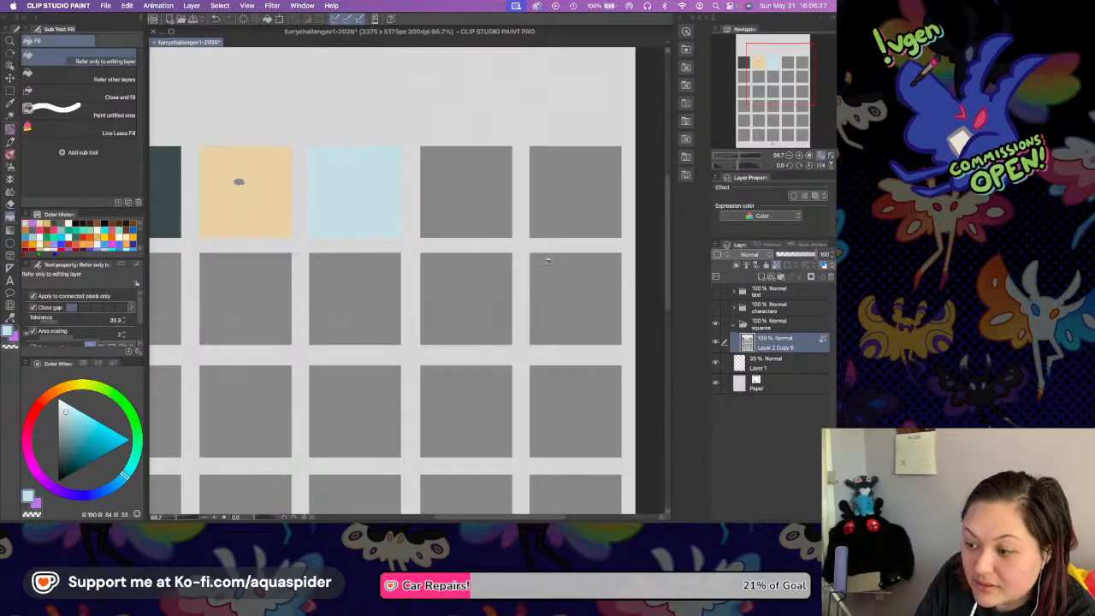
{"action": "left_click", "coordinate": [716, 307]}
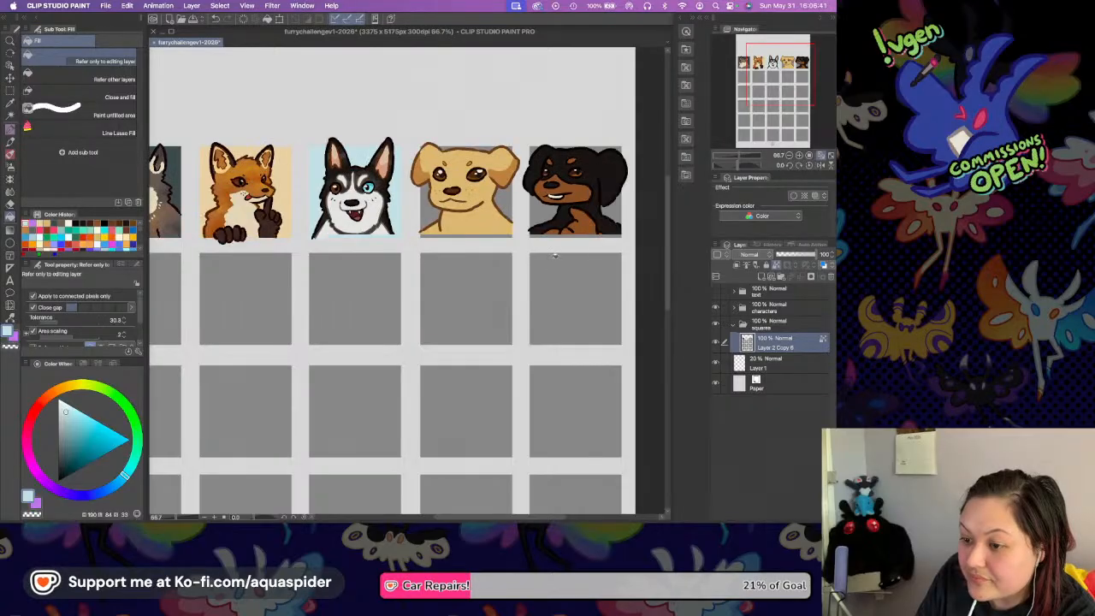
Try a saturated dark green, shifted from the grey wolf's teal, as the Labrador's background with the characters hidden, and show the characters again.
{"action": "scroll", "coordinate": [542, 271], "scroll_direction": "right", "scroll_amount": 2}
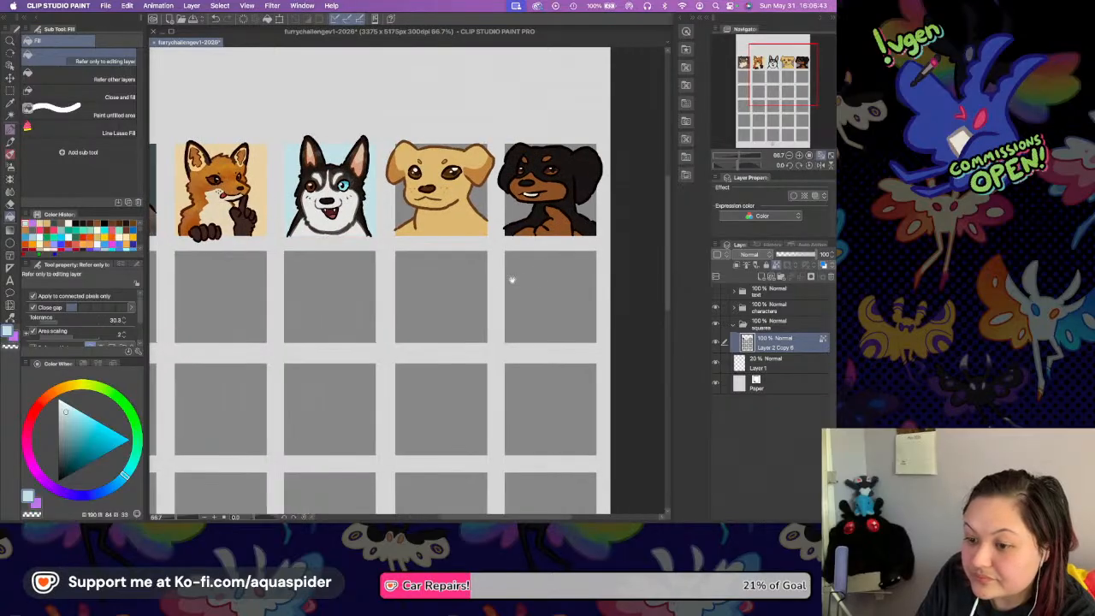
{"action": "key", "text": "i"}
{"action": "left_click", "coordinate": [156, 183]}
{"action": "left_click", "coordinate": [136, 455]}
{"action": "left_click", "coordinate": [78, 452]}
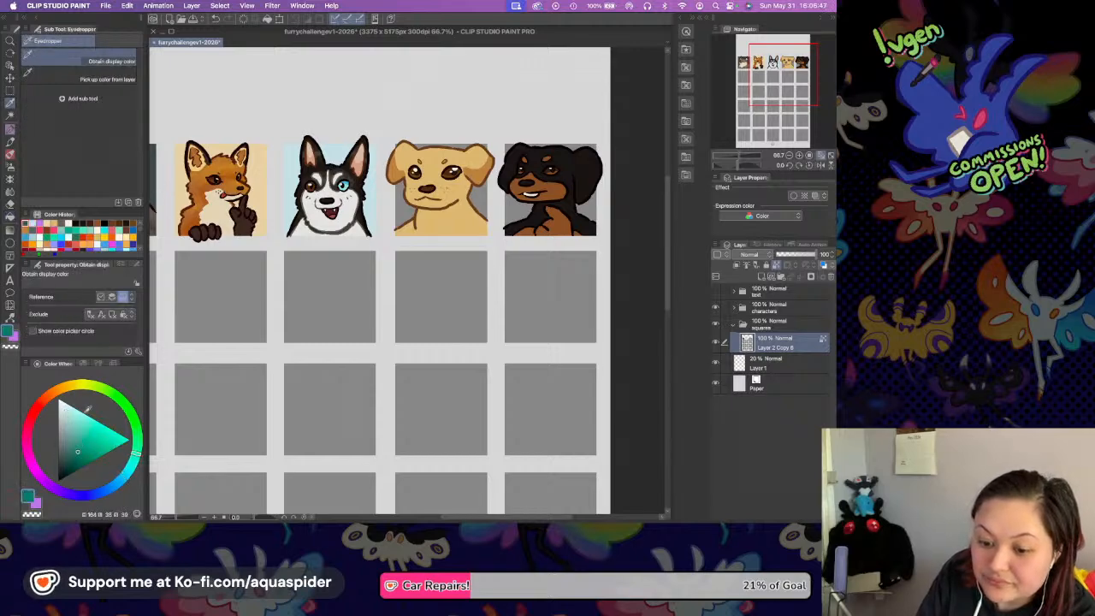
{"action": "key", "text": "g"}
{"action": "left_click", "coordinate": [132, 418]}
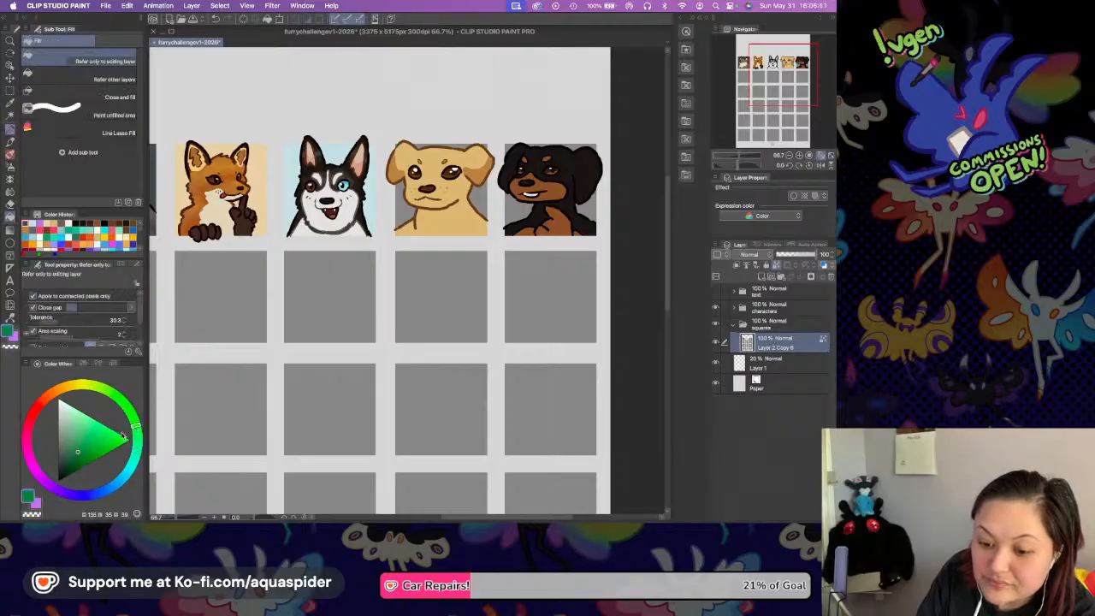
{"action": "left_click", "coordinate": [716, 307]}
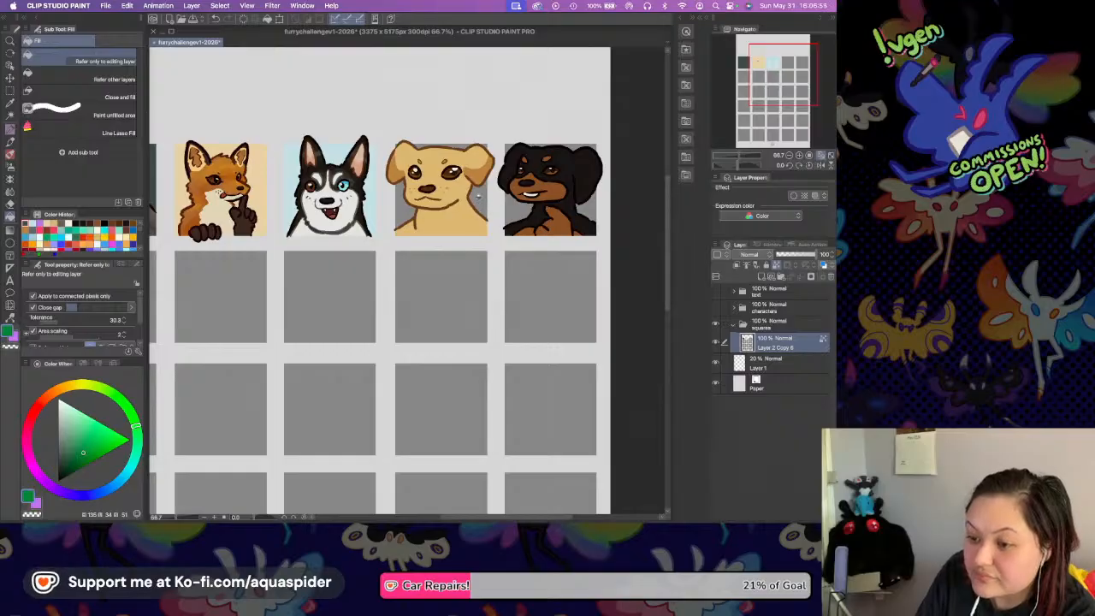
{"action": "left_click", "coordinate": [478, 195]}
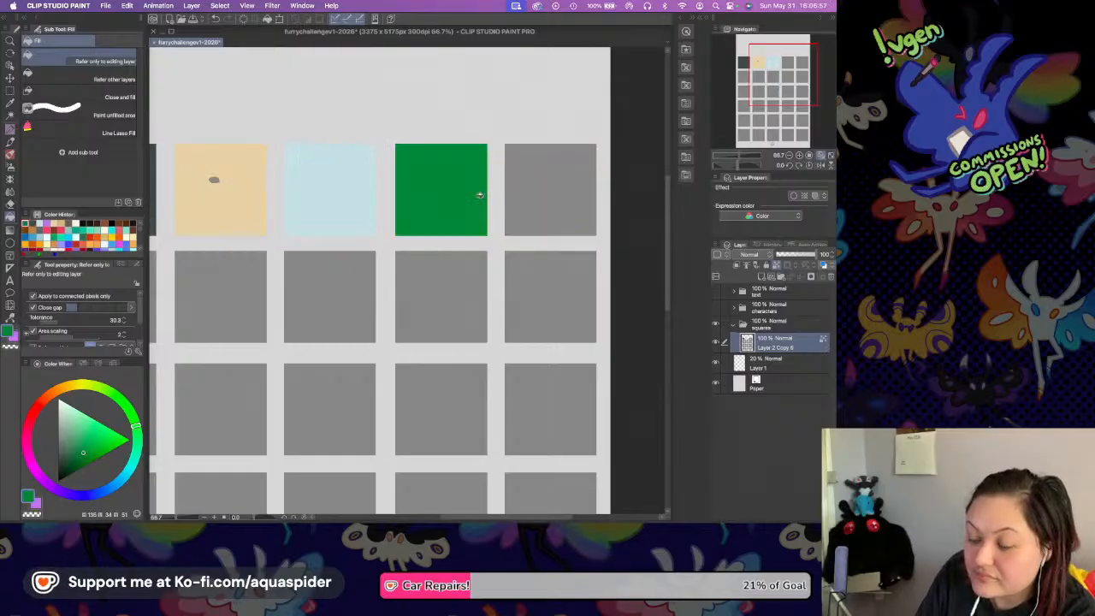
{"action": "left_click", "coordinate": [715, 307]}
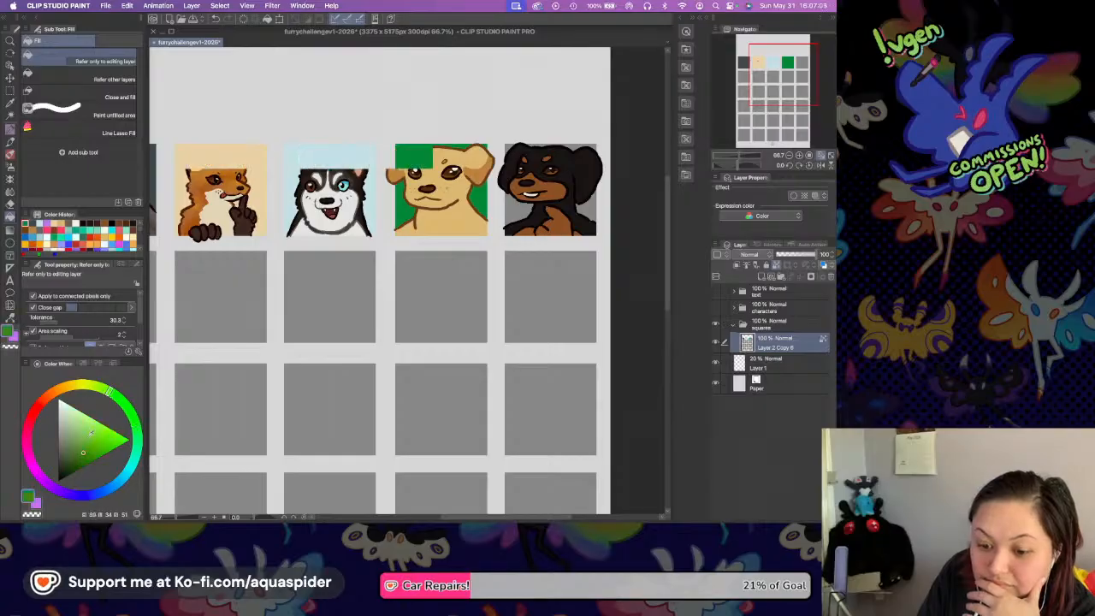
Refill the Labrador's square with a light yellow-green and show the characters again.
{"action": "left_click", "coordinate": [77, 424]}
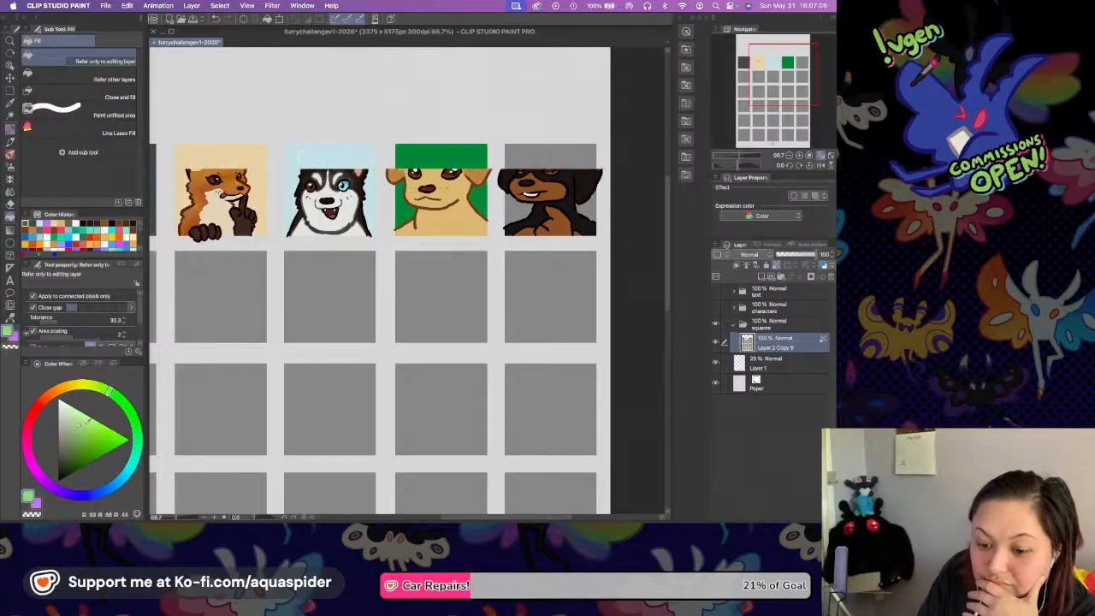
{"action": "left_click", "coordinate": [461, 157]}
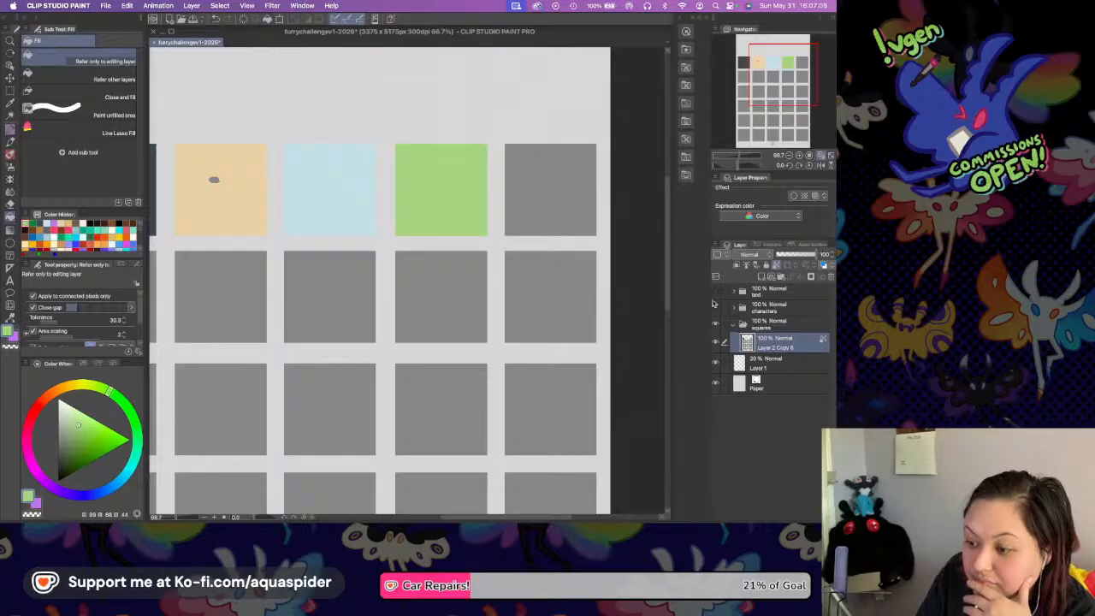
{"action": "left_click", "coordinate": [715, 308]}
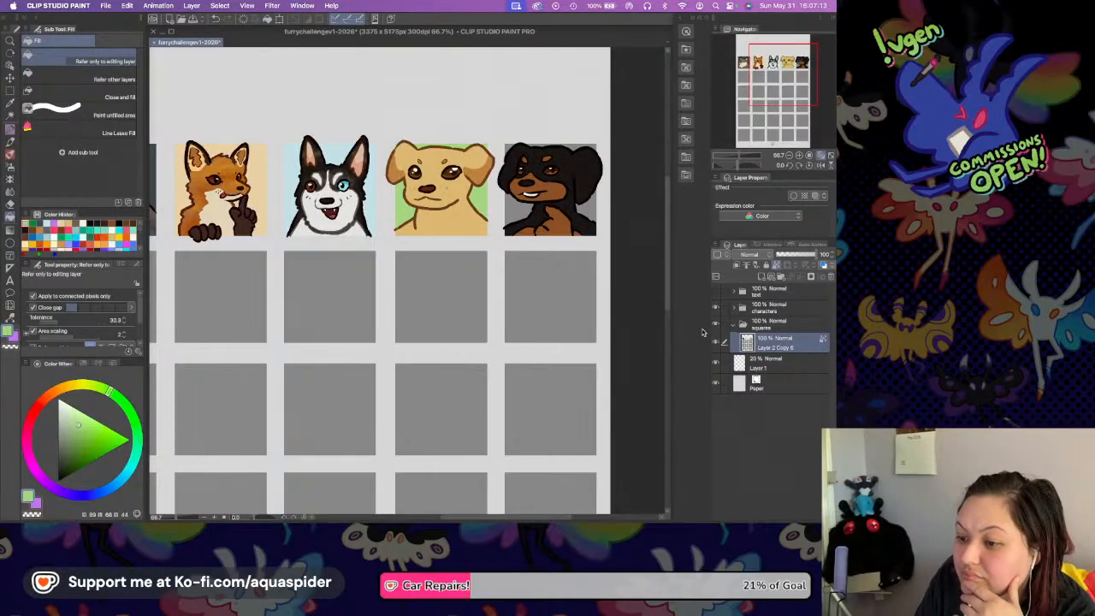
Pick a strong red, fill the Dobermann's square with it while the characters are hidden, and show the characters again.
{"action": "left_click", "coordinate": [31, 416]}
{"action": "left_click", "coordinate": [99, 442]}
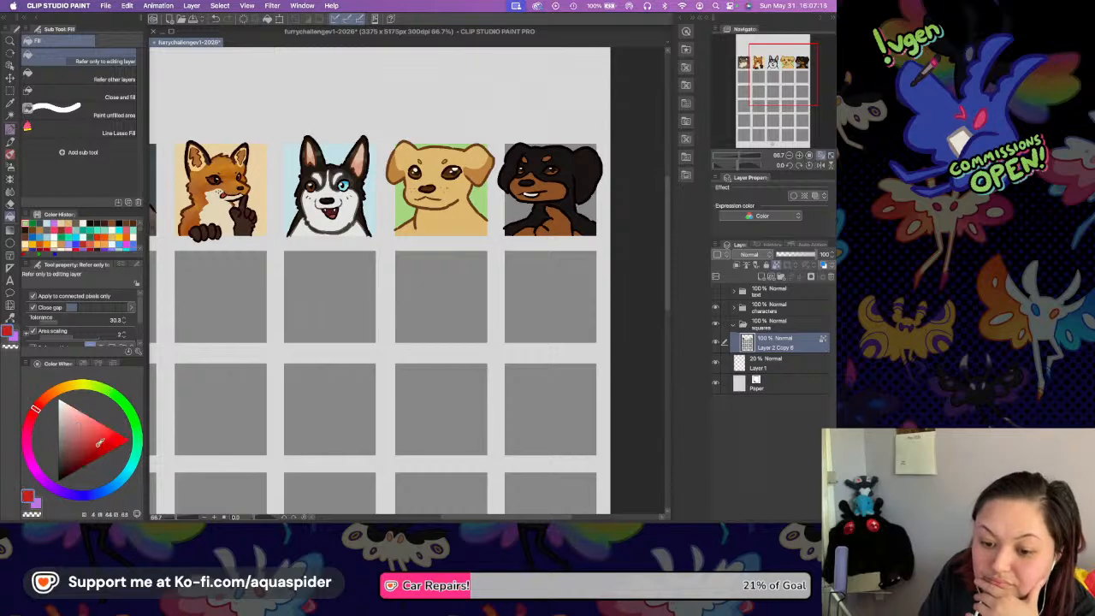
{"action": "left_click", "coordinate": [541, 174]}
{"action": "left_click", "coordinate": [715, 306]}
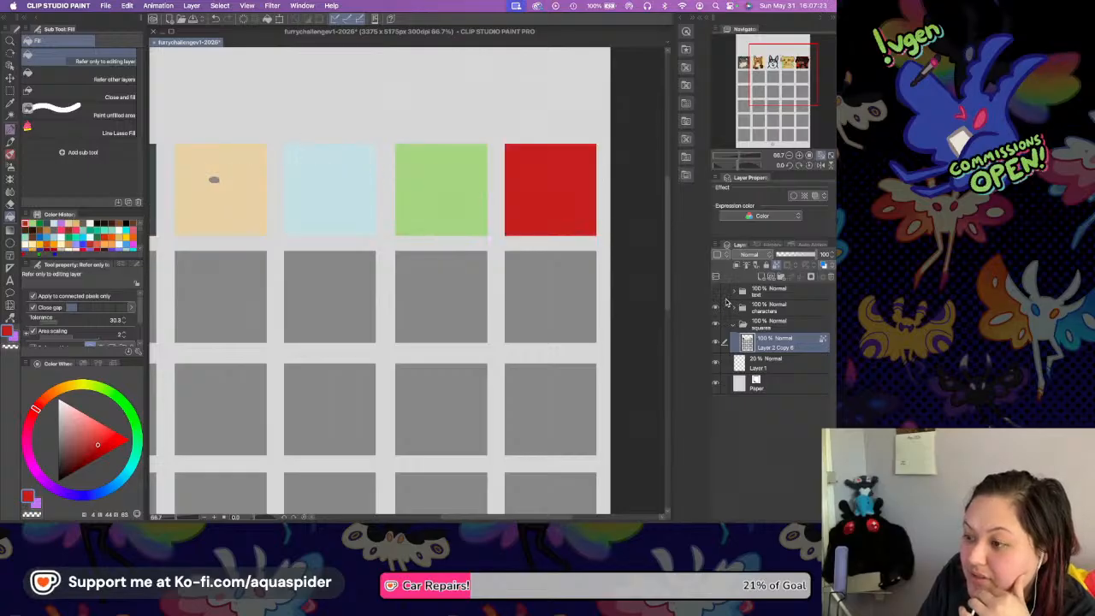
Show the text folder over the whole page and save the file.
{"action": "left_click", "coordinate": [821, 157]}
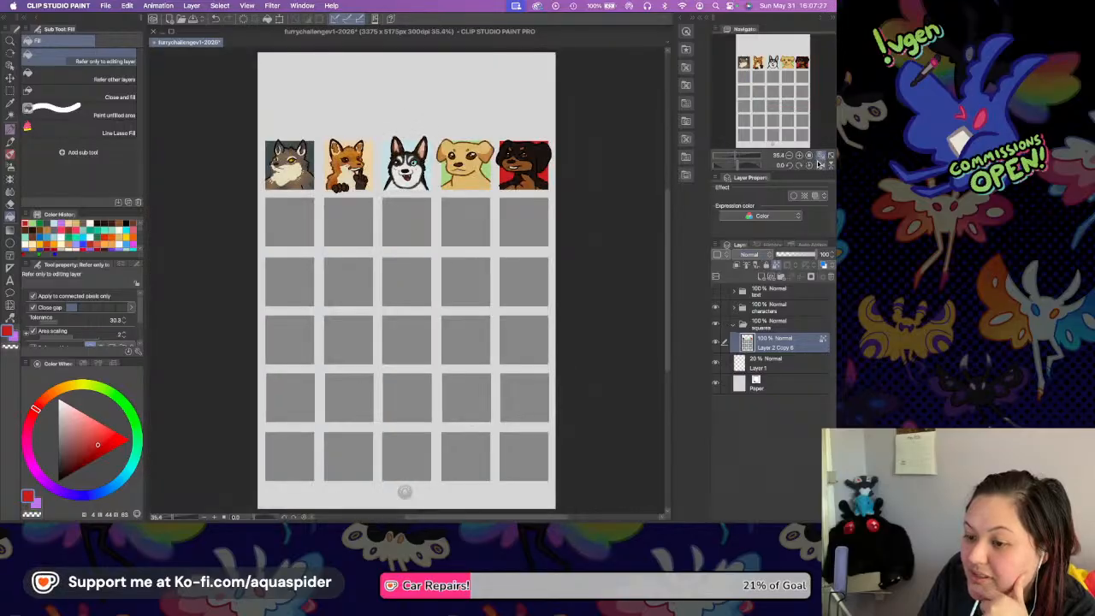
{"action": "left_click", "coordinate": [716, 291]}
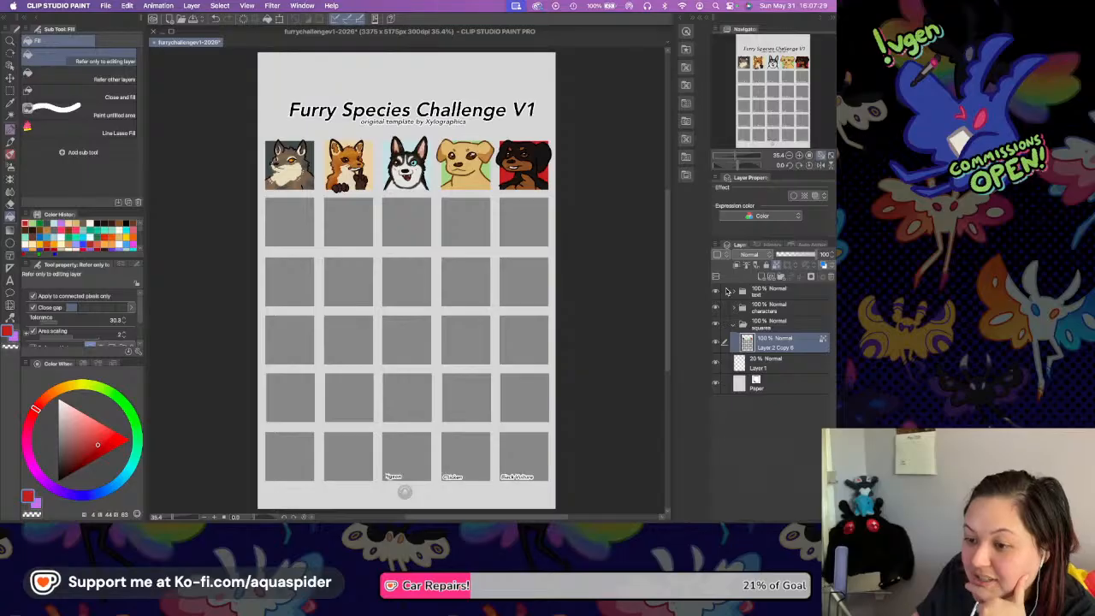
{"action": "key", "text": "super+s"}
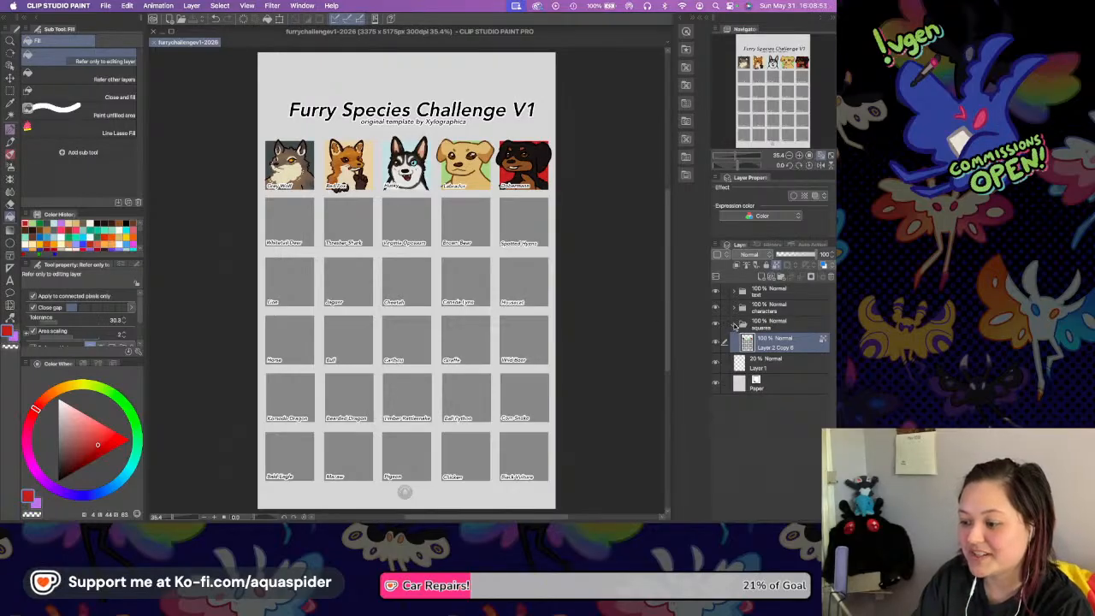
Collapse the squares folder, save the file again and switch to the desktop.
{"action": "left_click", "coordinate": [733, 323]}
{"action": "key", "text": "super+s"}
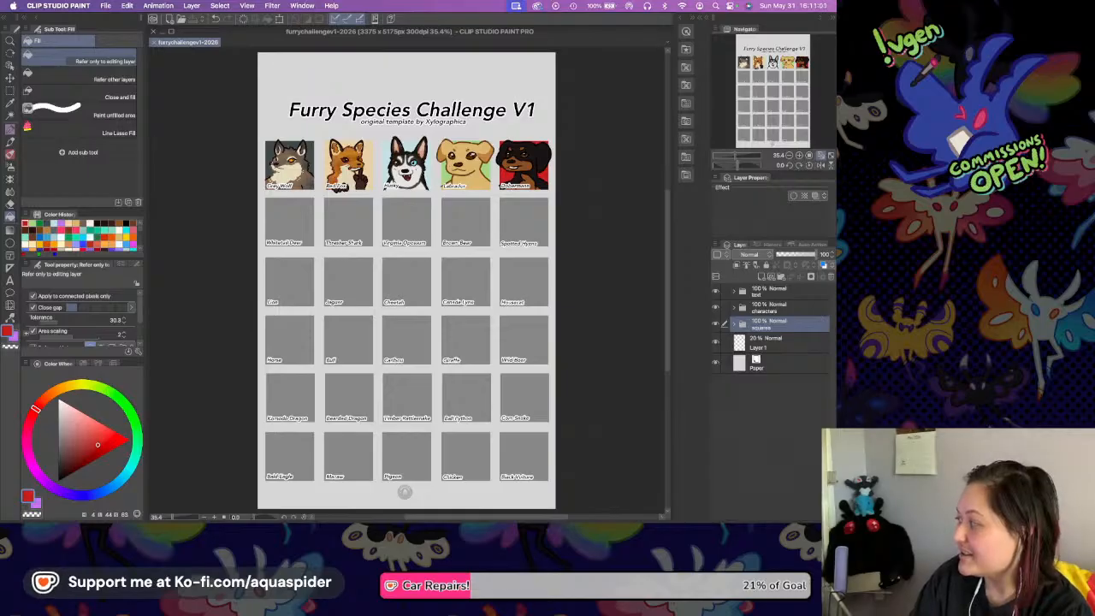
{"action": "key", "text": "super+Tab"}
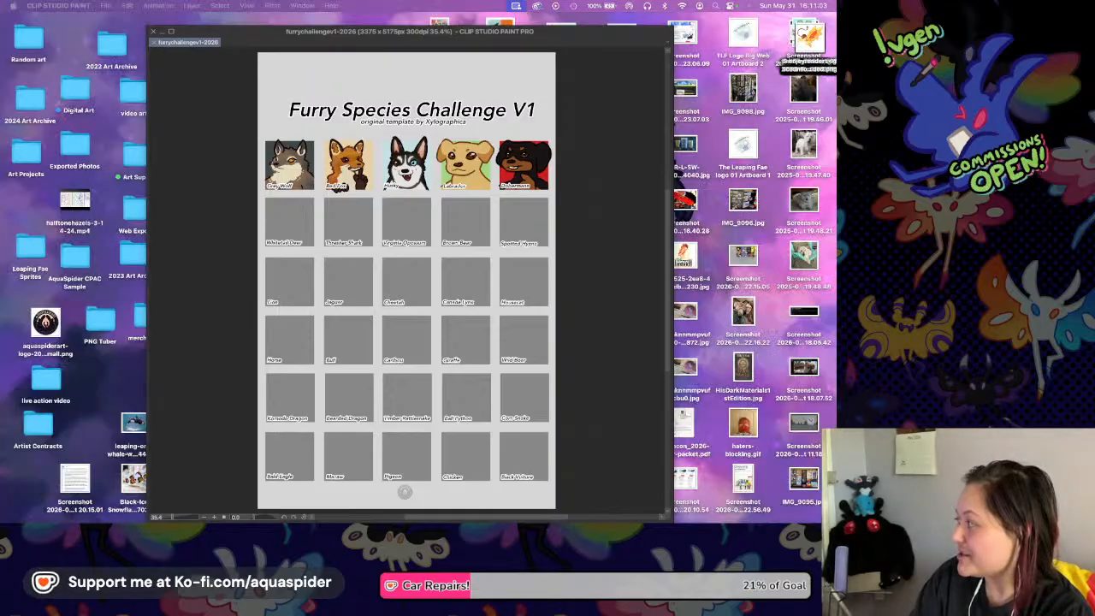